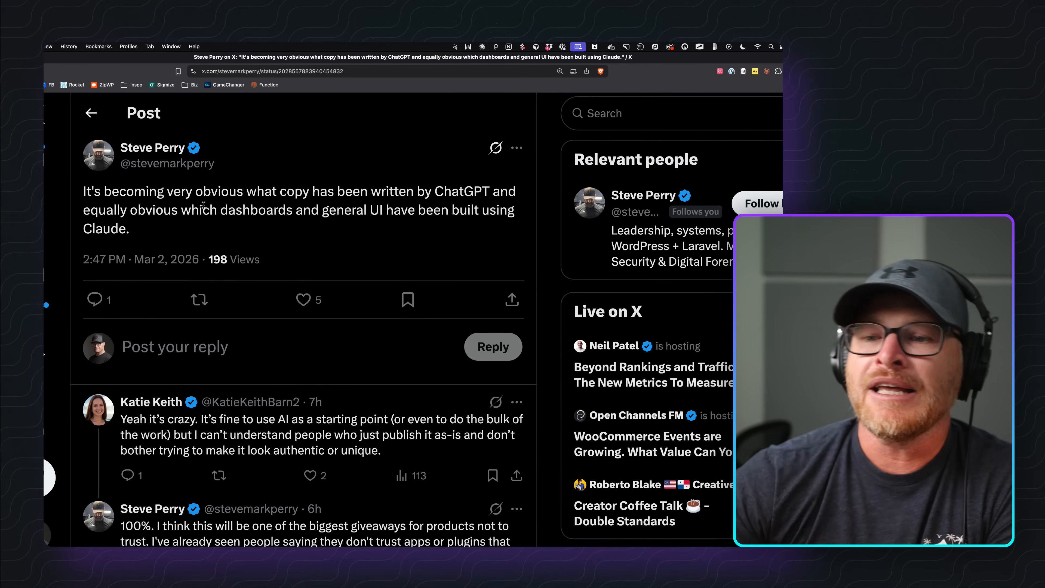
Scroll through the X post on AI-written copy and its replies.
scroll(309, 339, "down", 3)
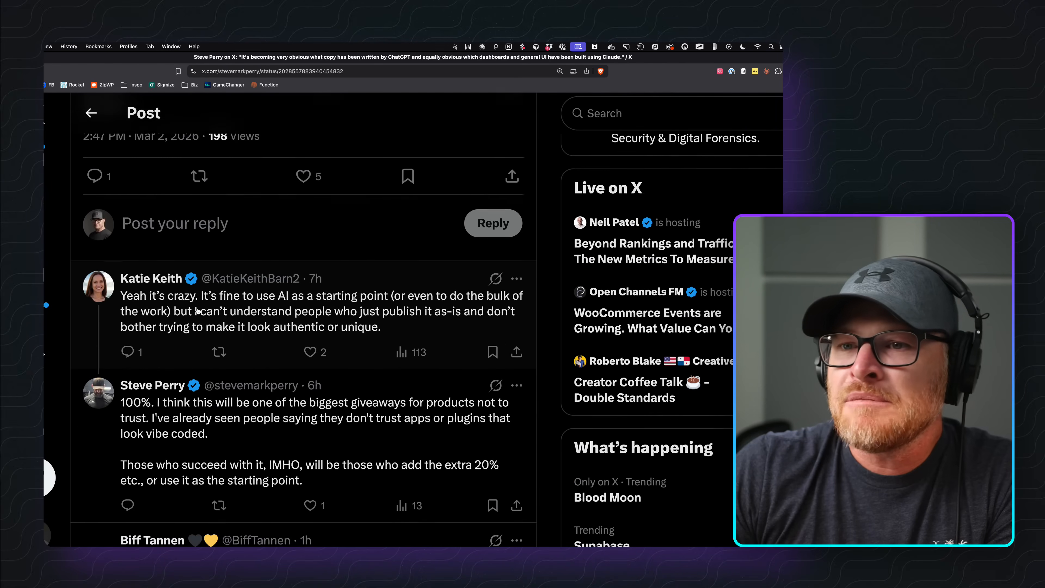
scroll(198, 311, "down", 1)
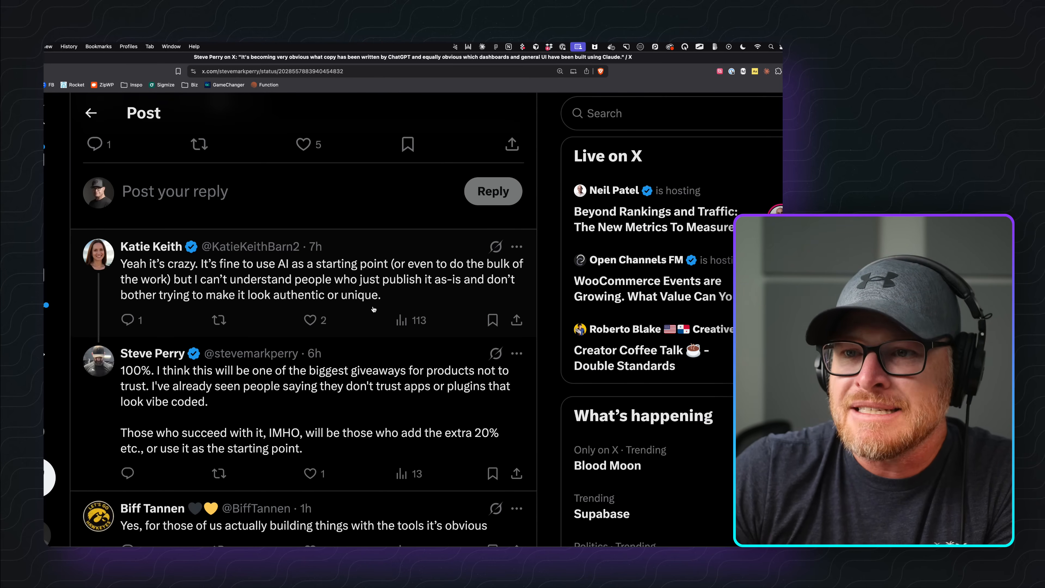
scroll(302, 305, "down", 3)
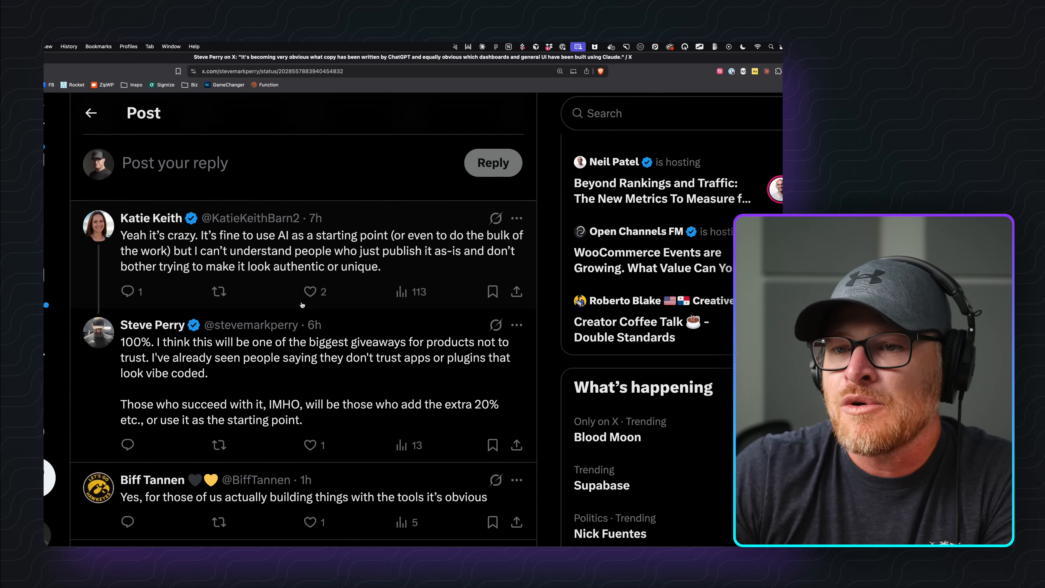
scroll(302, 305, "down", 1)
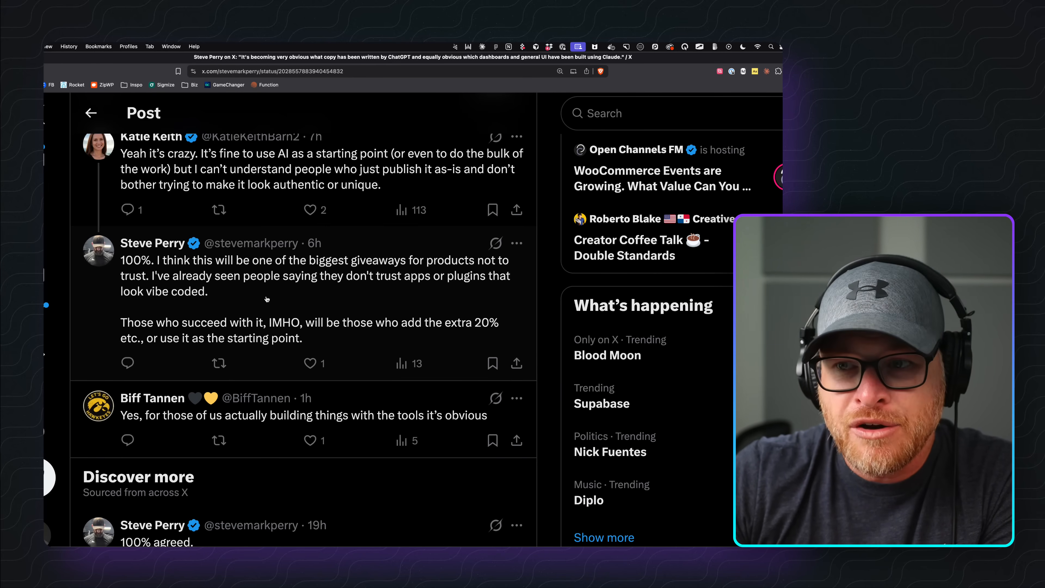
scroll(267, 299, "down", 2)
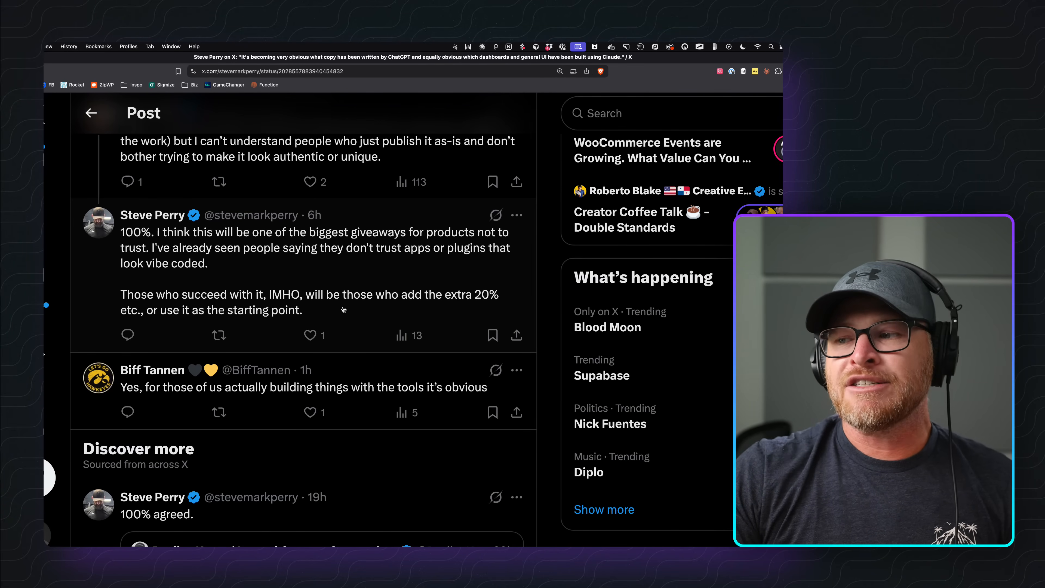
scroll(343, 309, "up", 6)
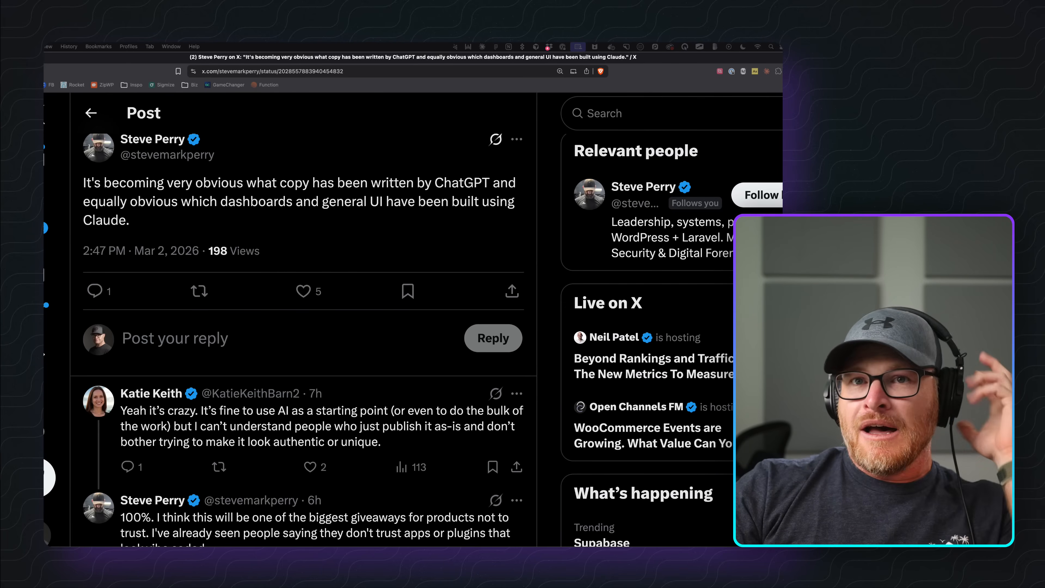
scroll(303, 321, "down", 4)
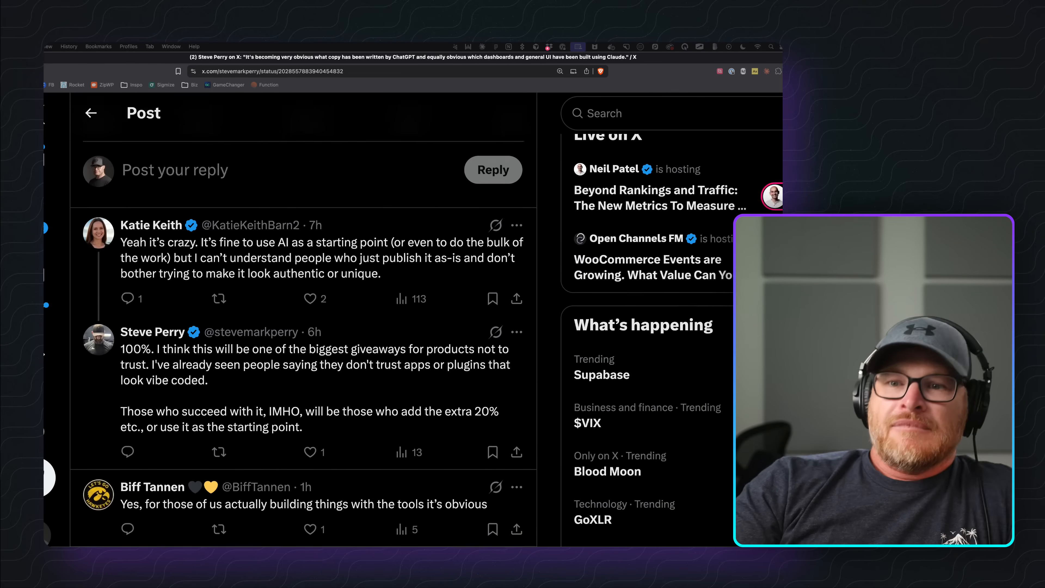
scroll(304, 321, "up", 3)
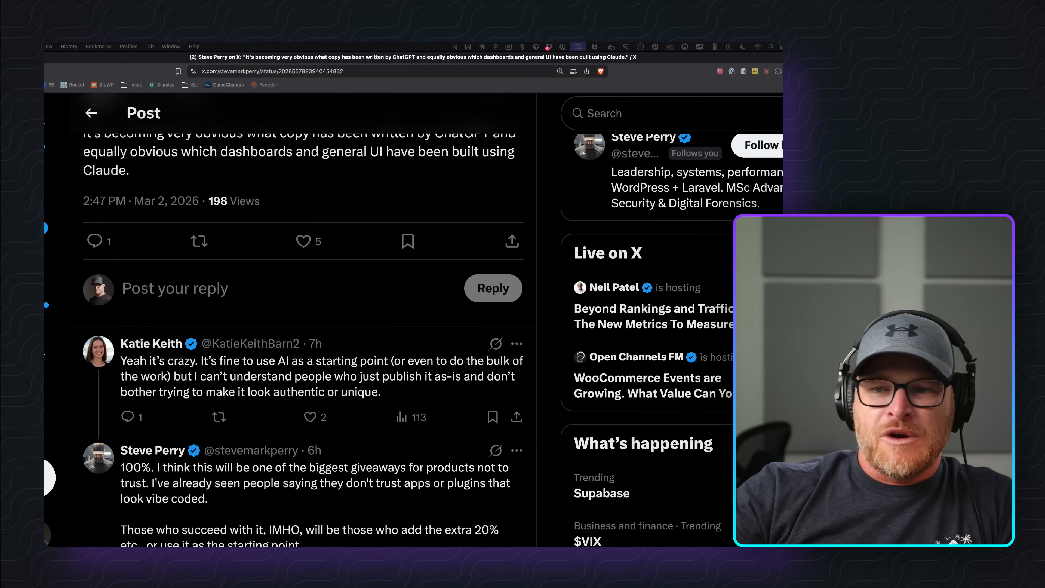
scroll(304, 321, "down", 6)
scroll(304, 321, "up", 4)
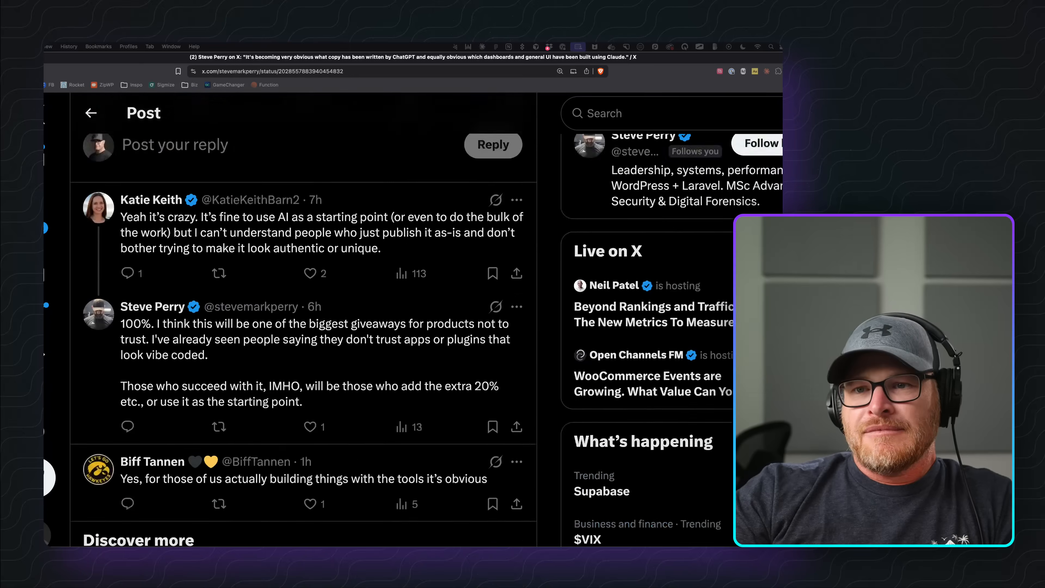
scroll(304, 321, "up", 5)
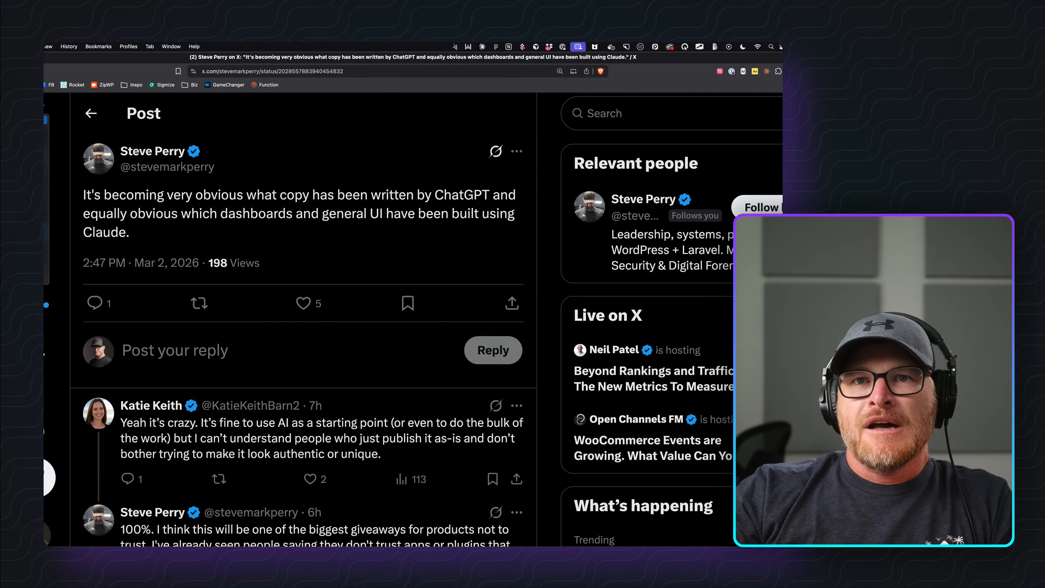
Review the CTA Section Hotel layout preview, then move to the Squeeze Page Foxtrot layout.
key("ctrl+Tab")
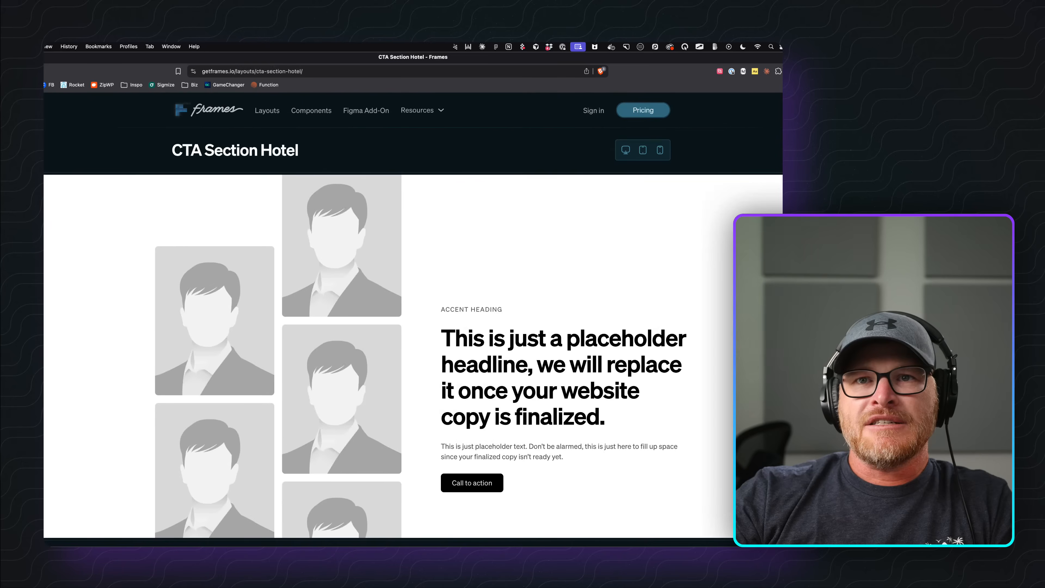
scroll(494, 366, "down", 2)
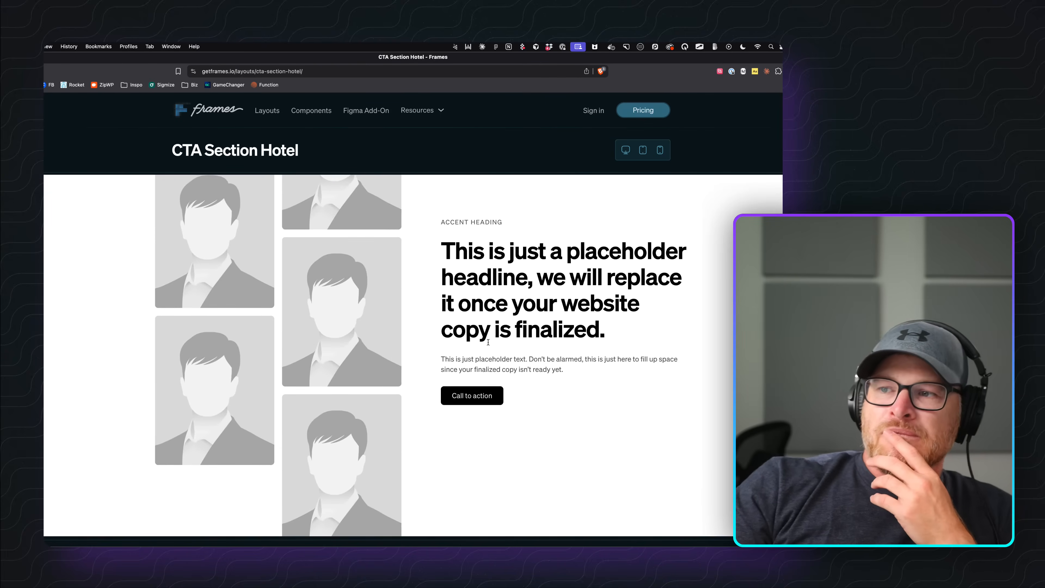
scroll(494, 308, "up", 2)
scroll(494, 308, "down", 2)
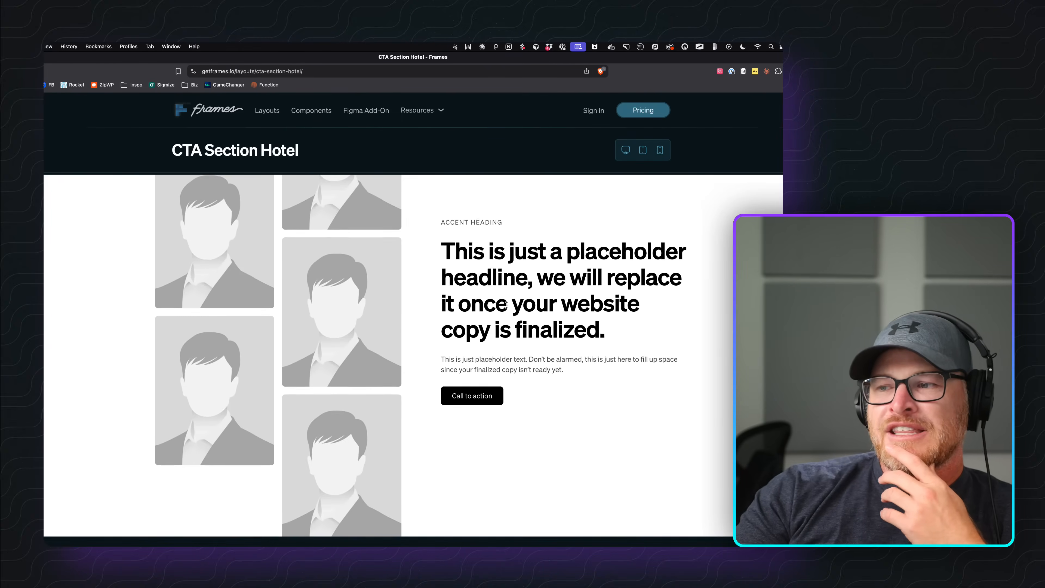
scroll(378, 310, "up", 2)
scroll(474, 325, "down", 1)
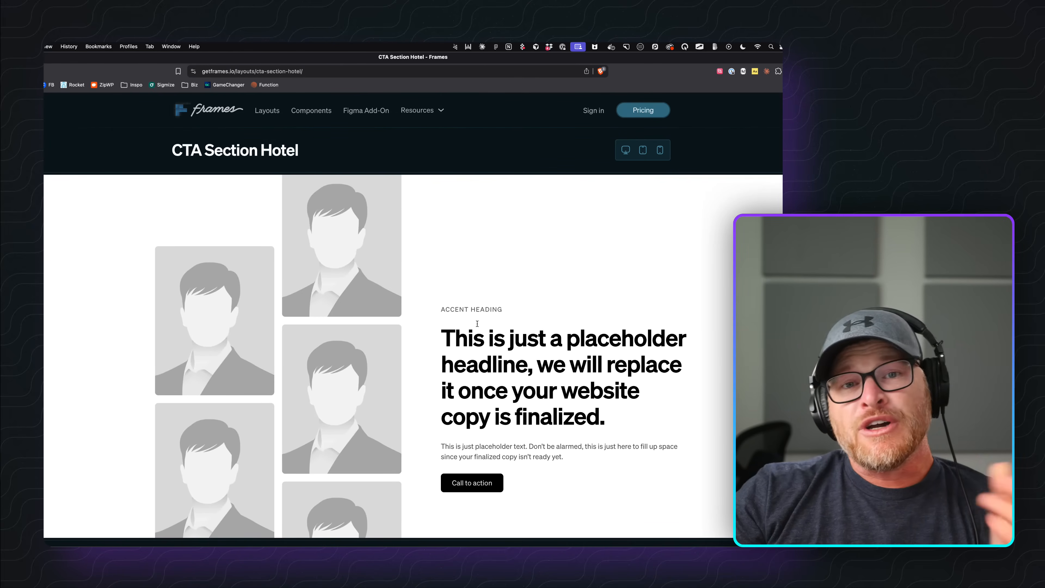
scroll(478, 326, "down", 1)
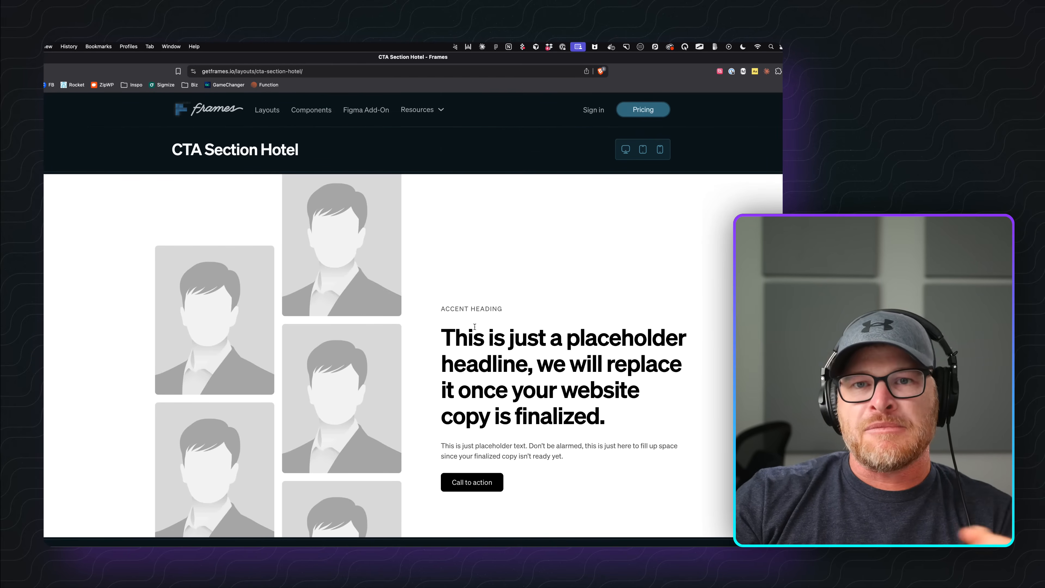
scroll(211, 340, "down", 5)
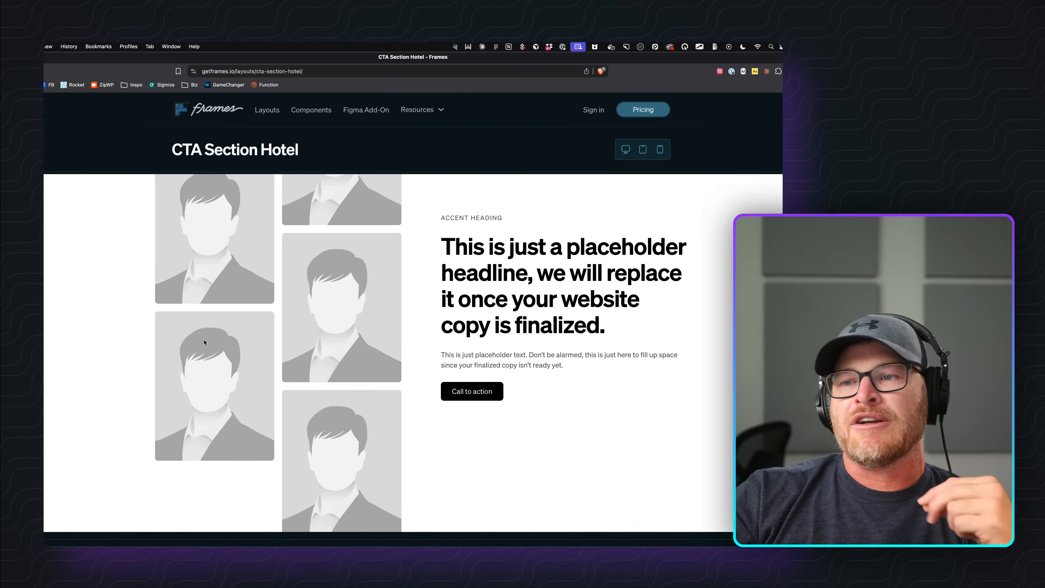
scroll(317, 357, "up", 5)
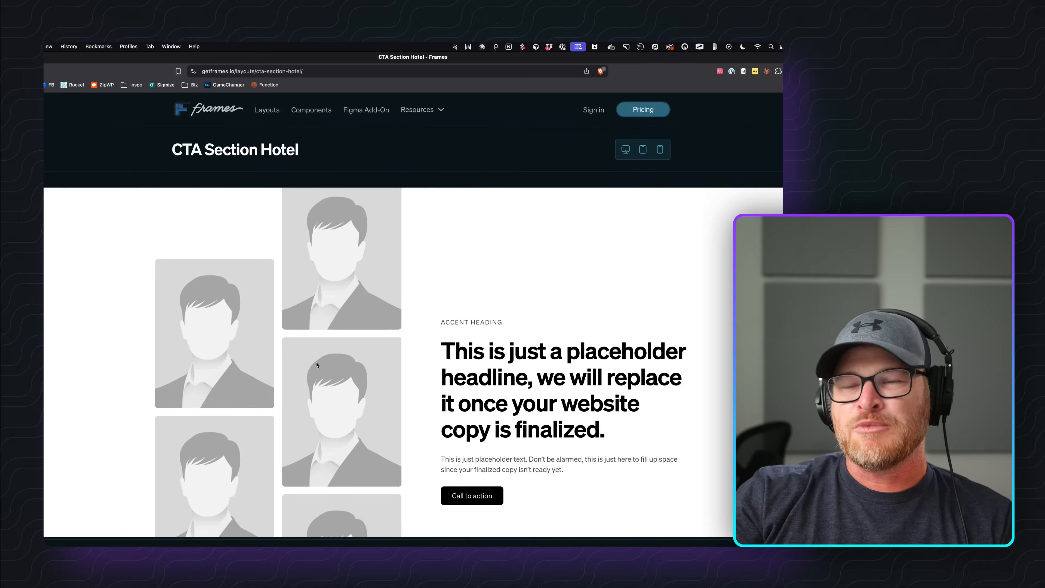
scroll(345, 345, "down", 5)
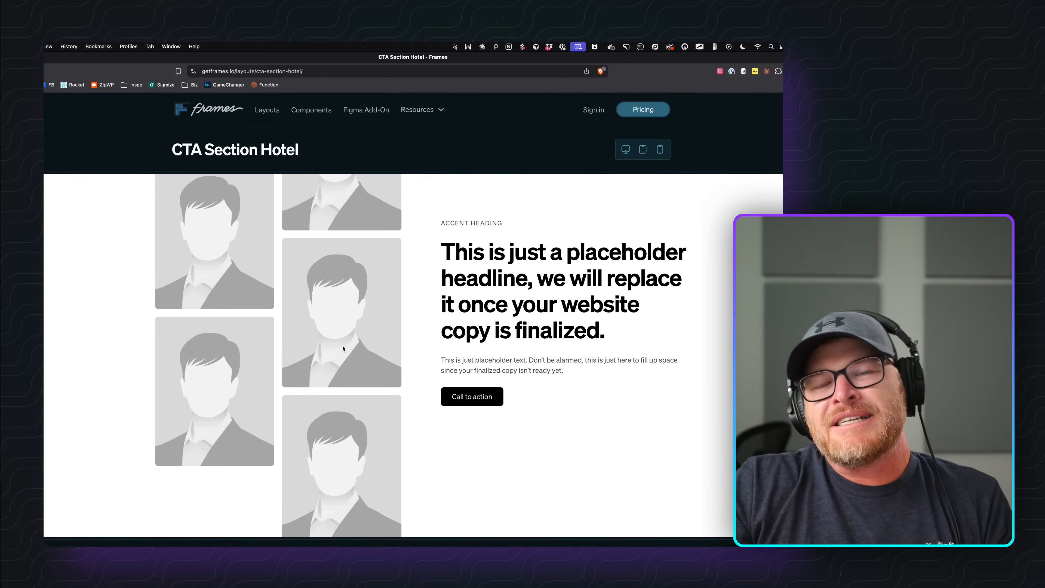
scroll(477, 345, "up", 5)
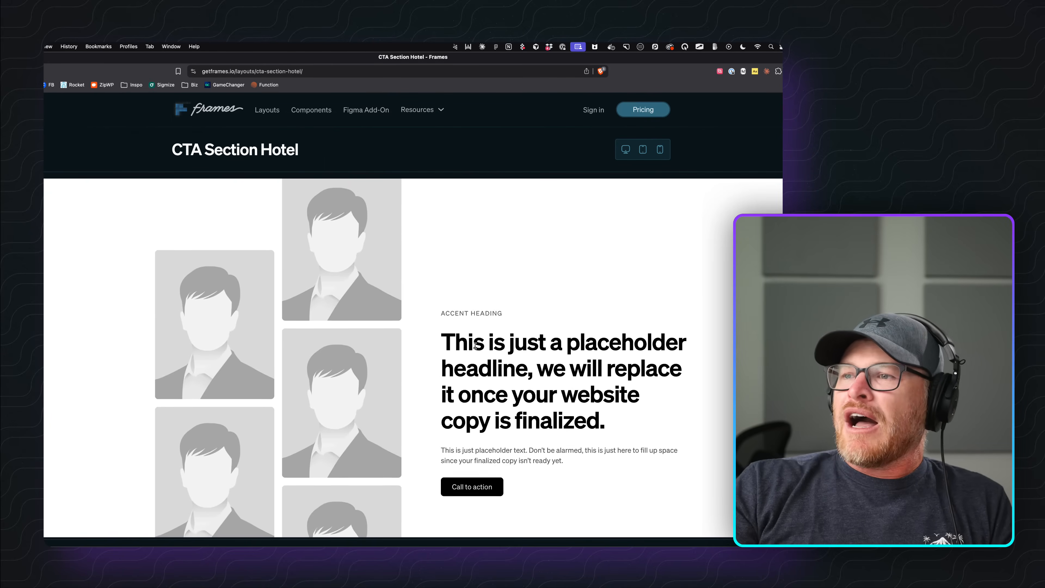
scroll(490, 354, "down", 5)
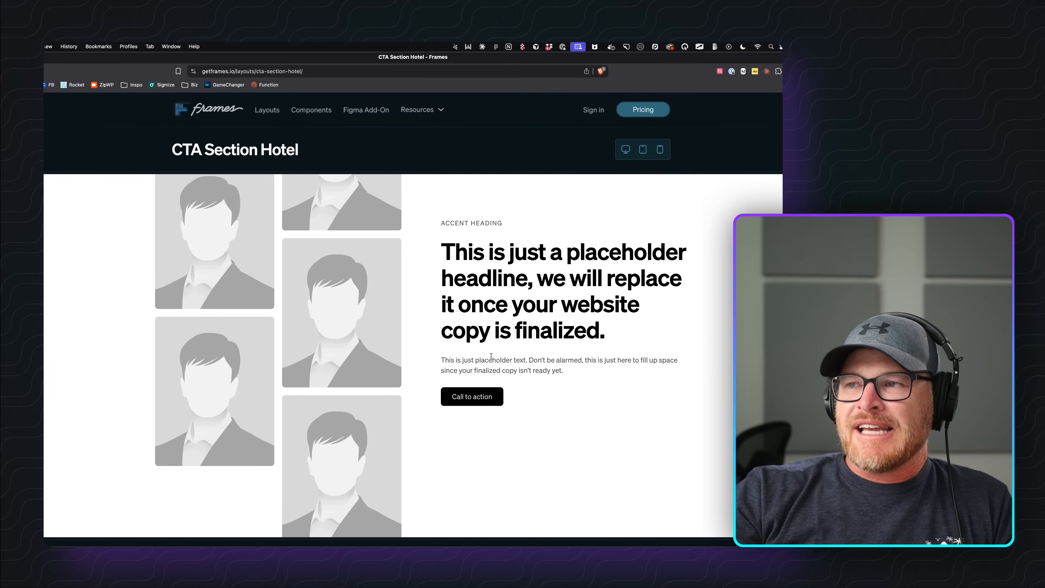
scroll(491, 355, "up", 5)
scroll(502, 352, "down", 5)
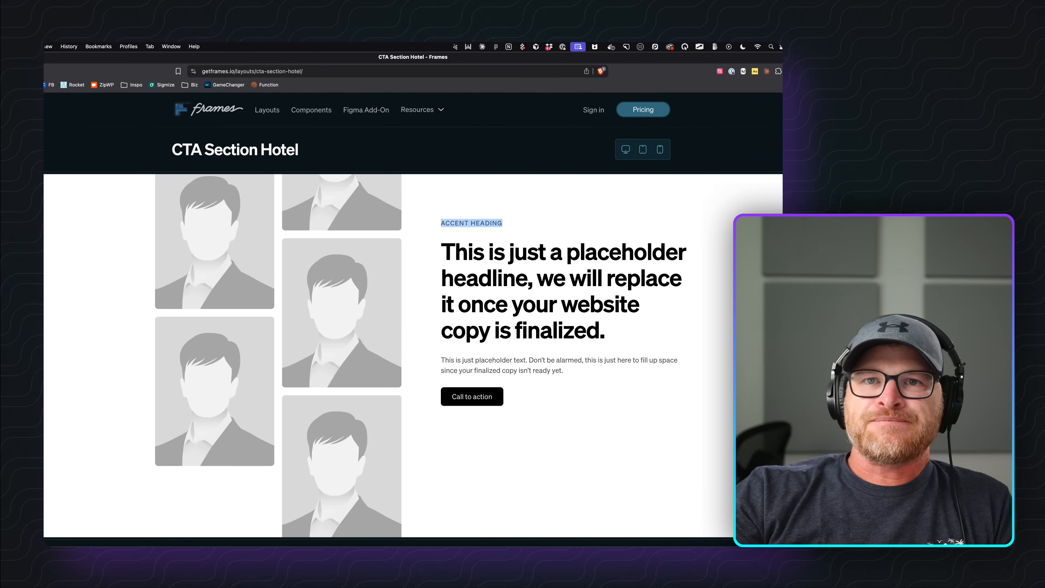
key("ctrl+Tab")
scroll(474, 252, "down", 1)
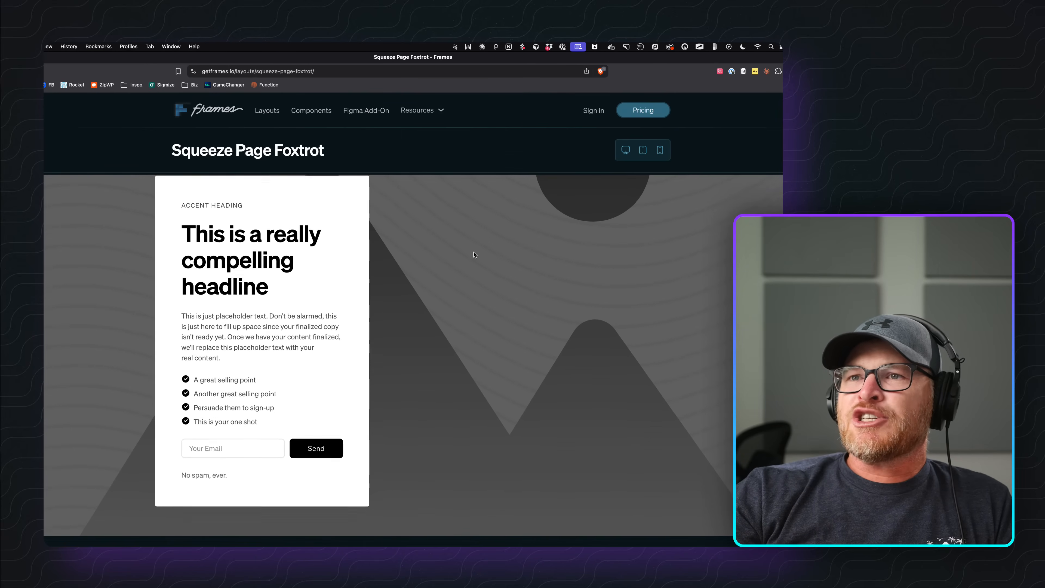
scroll(463, 256, "up", 2)
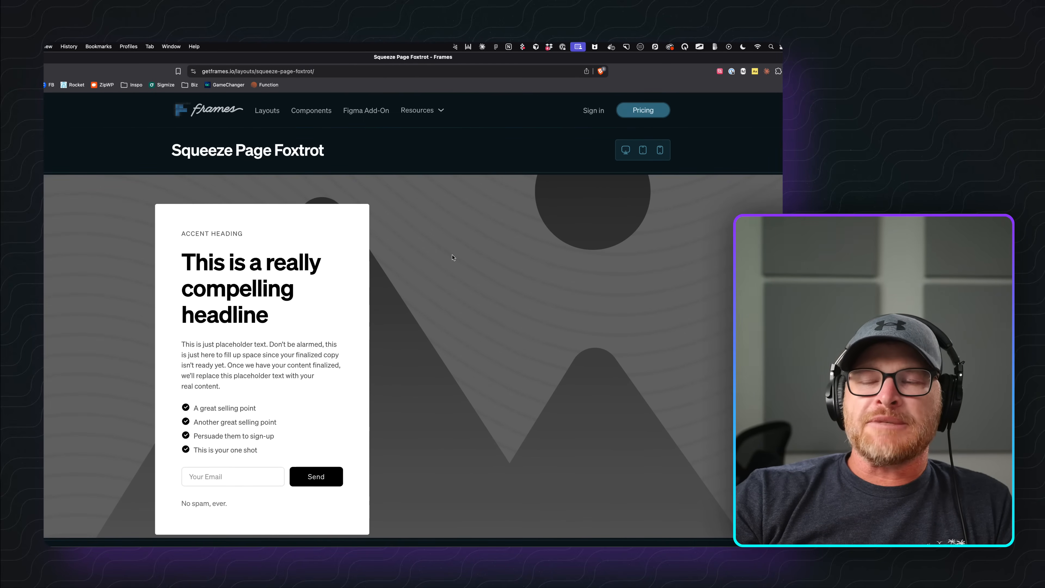
scroll(272, 278, "down", 2)
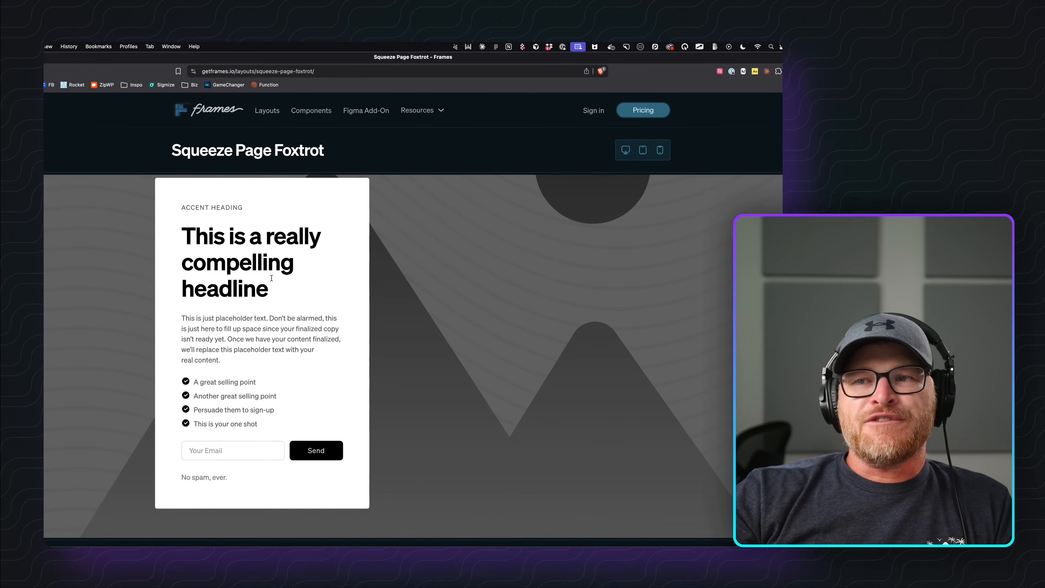
scroll(302, 295, "up", 2)
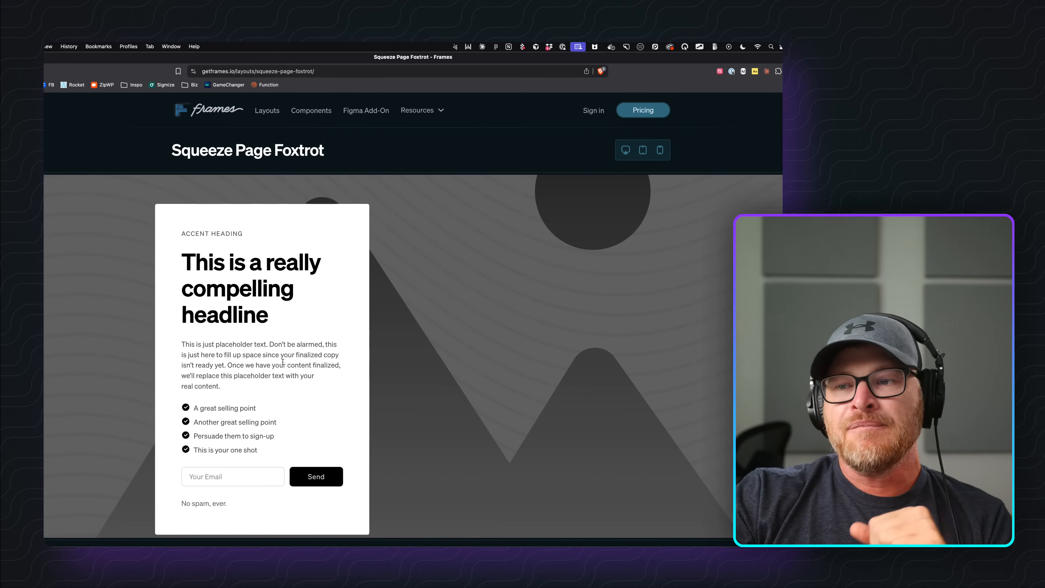
scroll(282, 361, "down", 1)
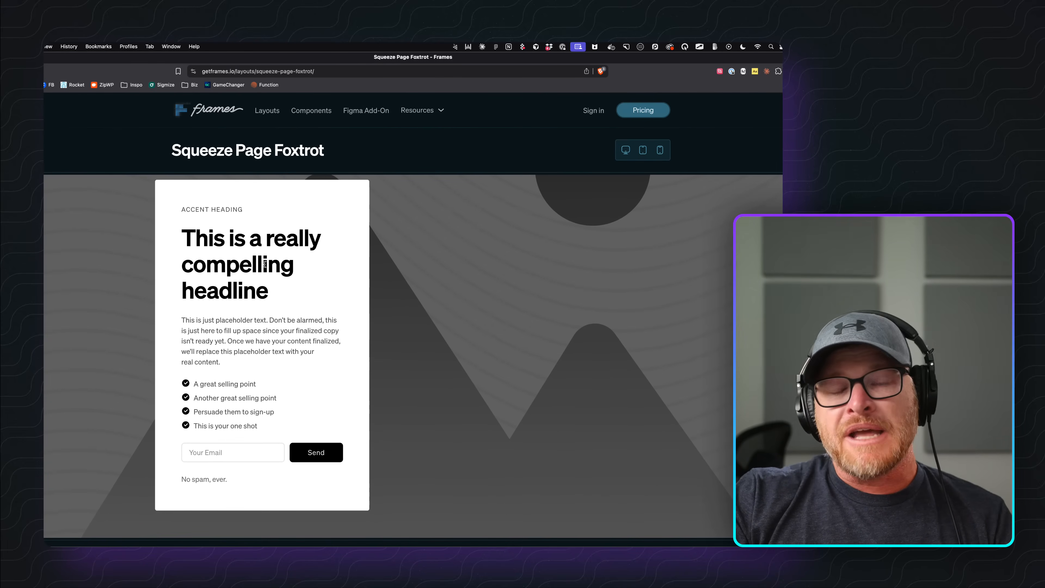
scroll(607, 297, "up", 1)
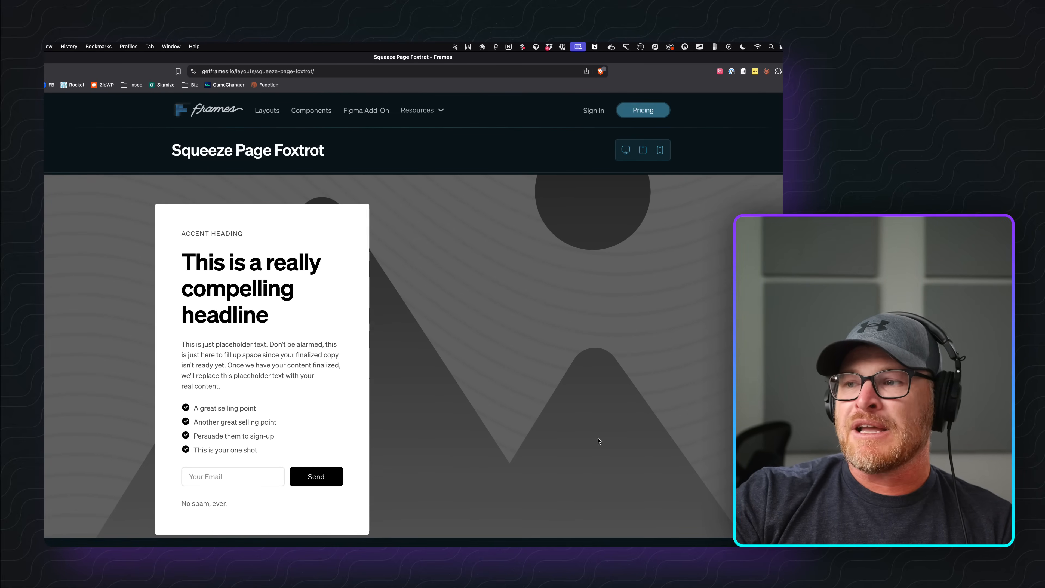
scroll(599, 440, "down", 1)
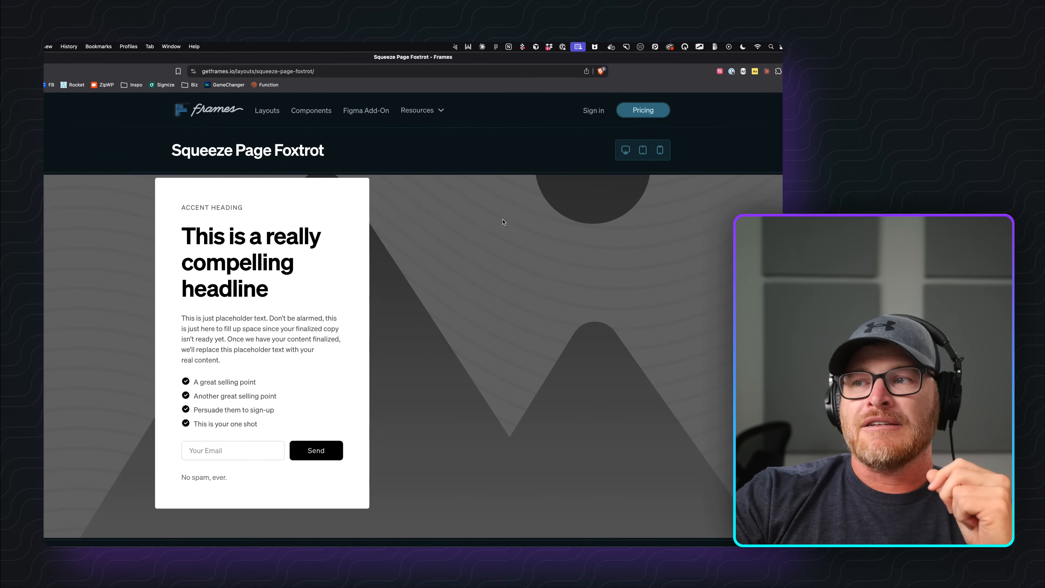
scroll(529, 277, "down", 3)
scroll(529, 274, "up", 4)
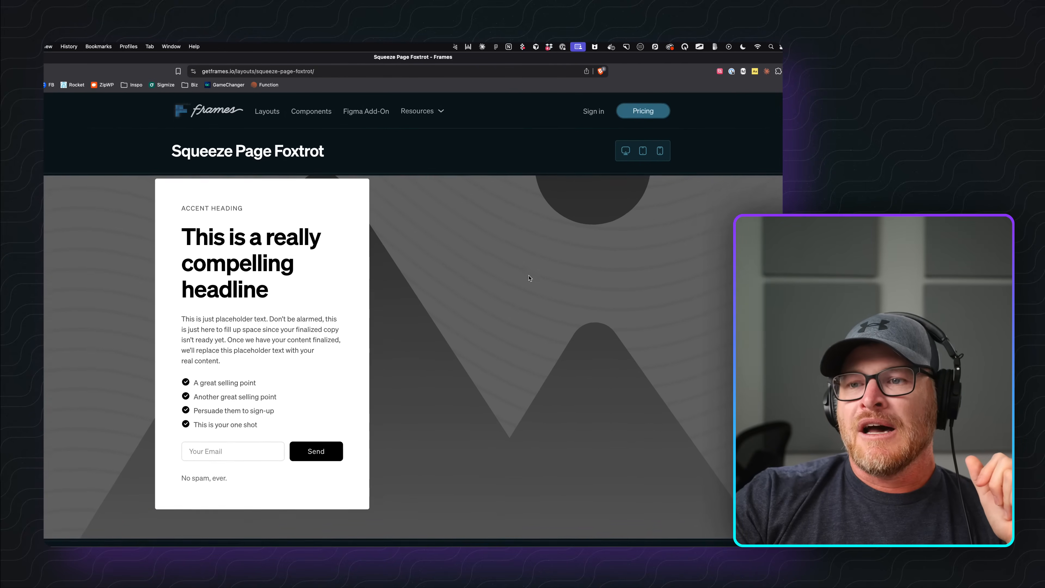
scroll(528, 271, "down", 1)
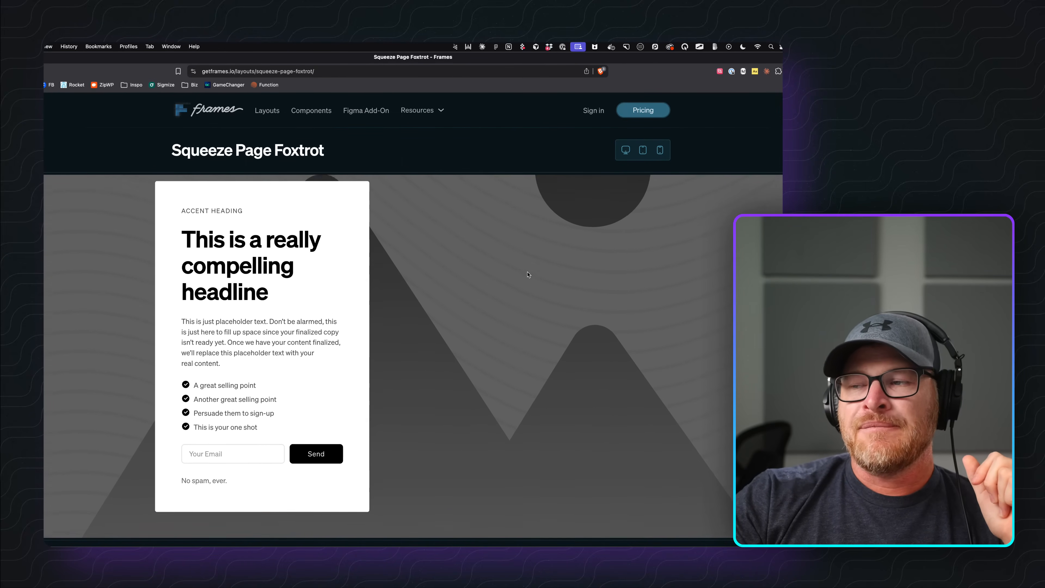
scroll(370, 266, "up", 1)
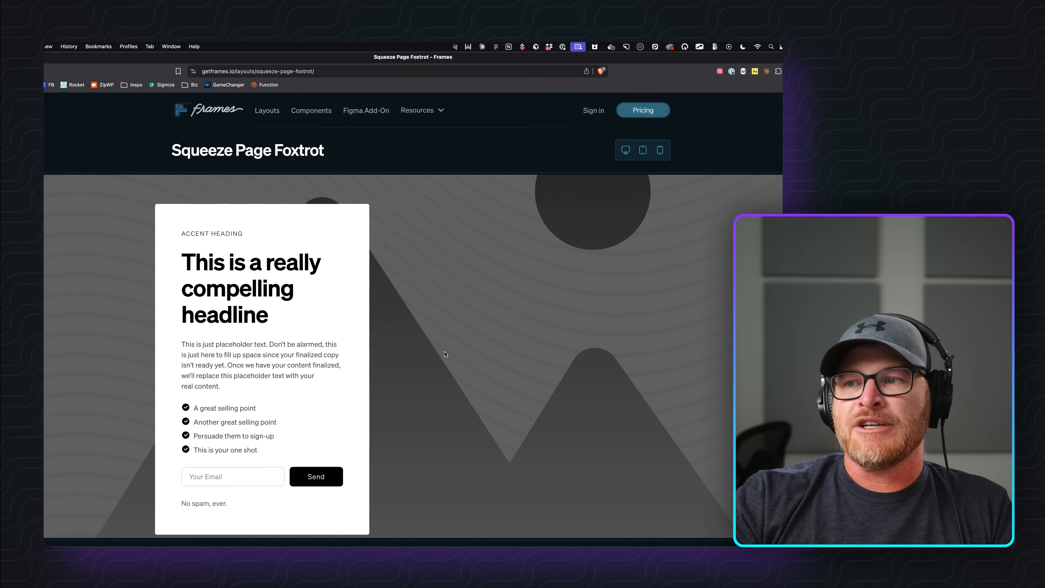
left_click_drag(163, 145, 365, 151)
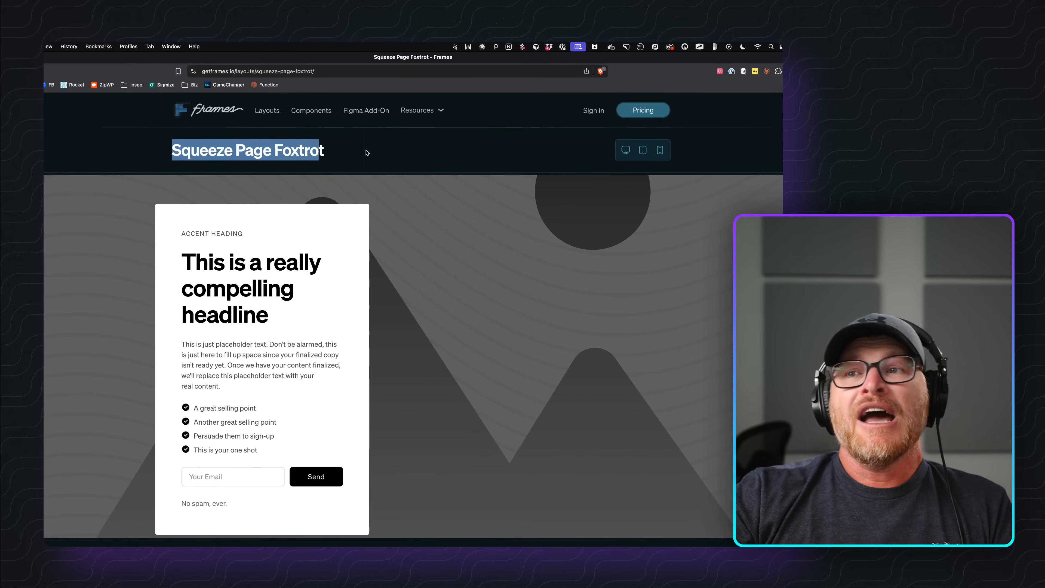
left_click(365, 151)
scroll(418, 308, "down", 1)
scroll(418, 307, "up", 2)
scroll(415, 309, "down", 2)
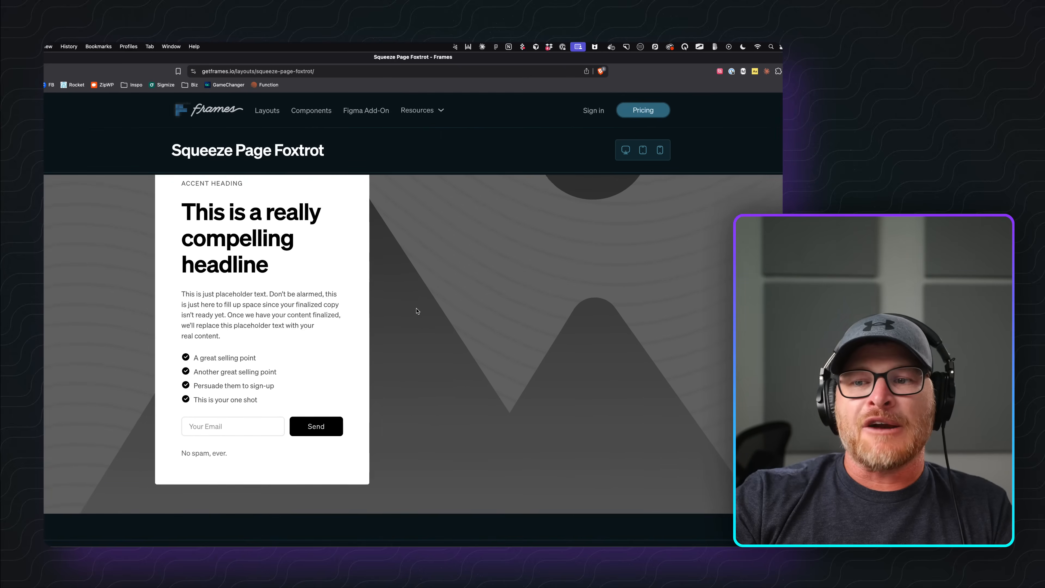
scroll(415, 308, "up", 2)
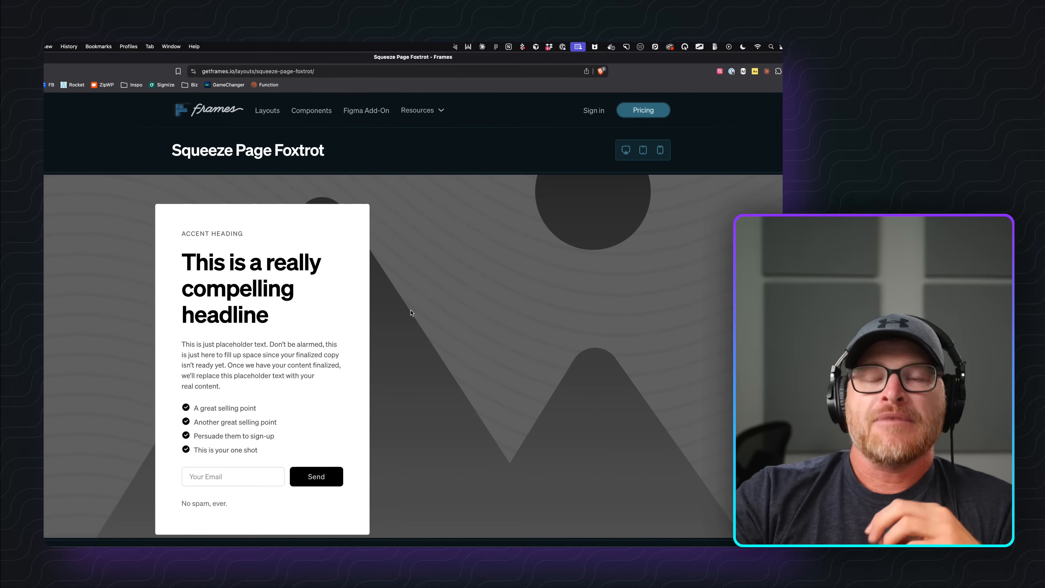
scroll(247, 259, "down", 1)
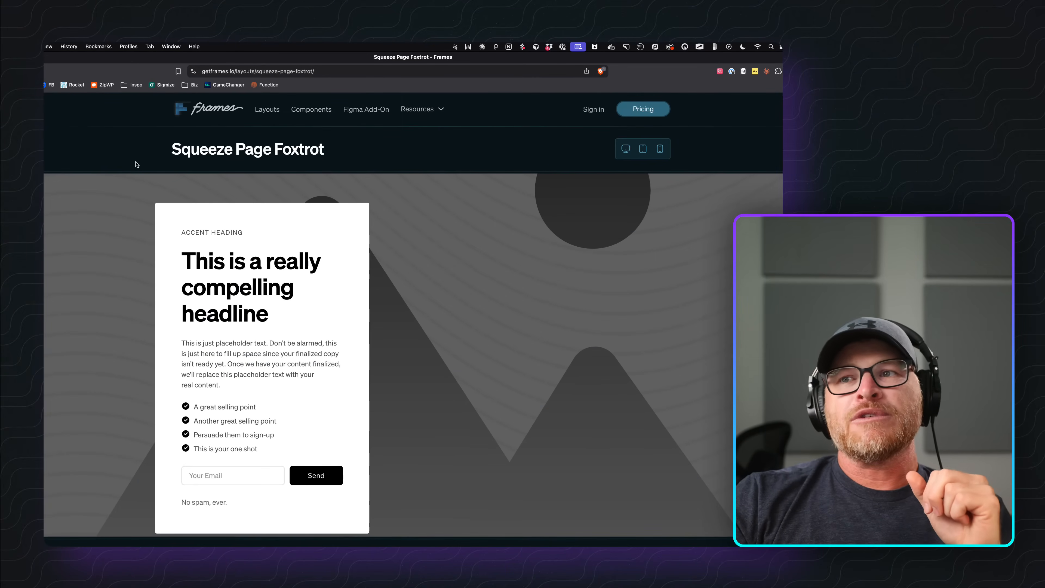
Load patterns.etchwp.com/wp-admin in a new browser tab.
key("super+t")
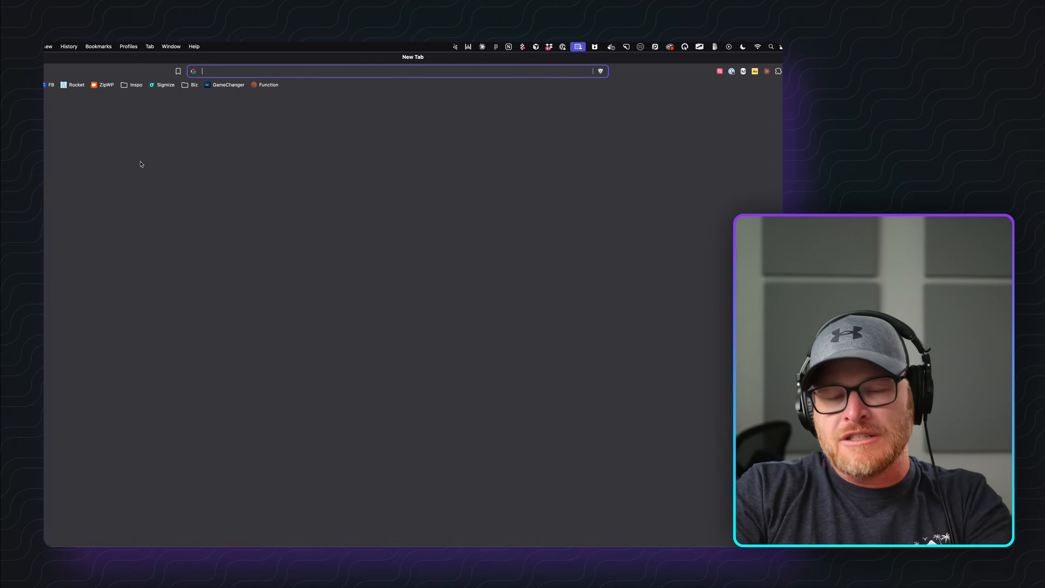
type("patt")
key("Right")
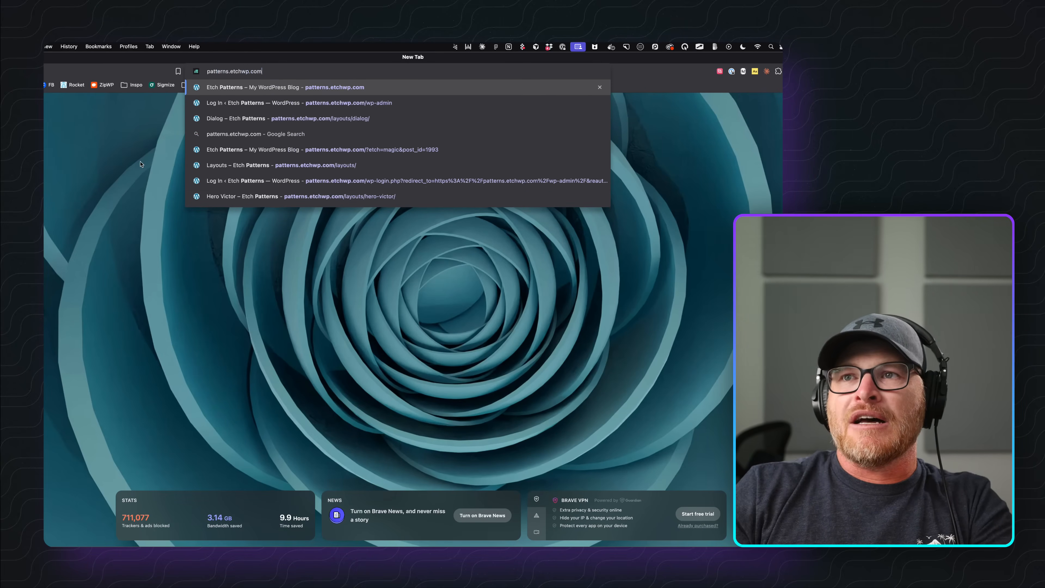
type("/wp-admin")
key("Return")
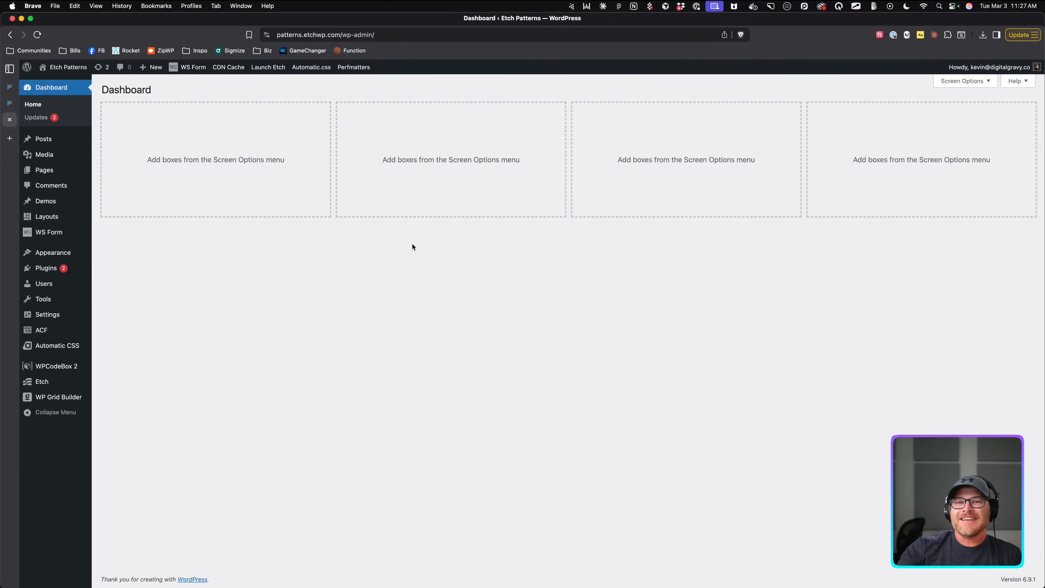
Update the Etch plugin to 1.3.1 from Plugins and launch the Etch builder.
left_click(62, 268)
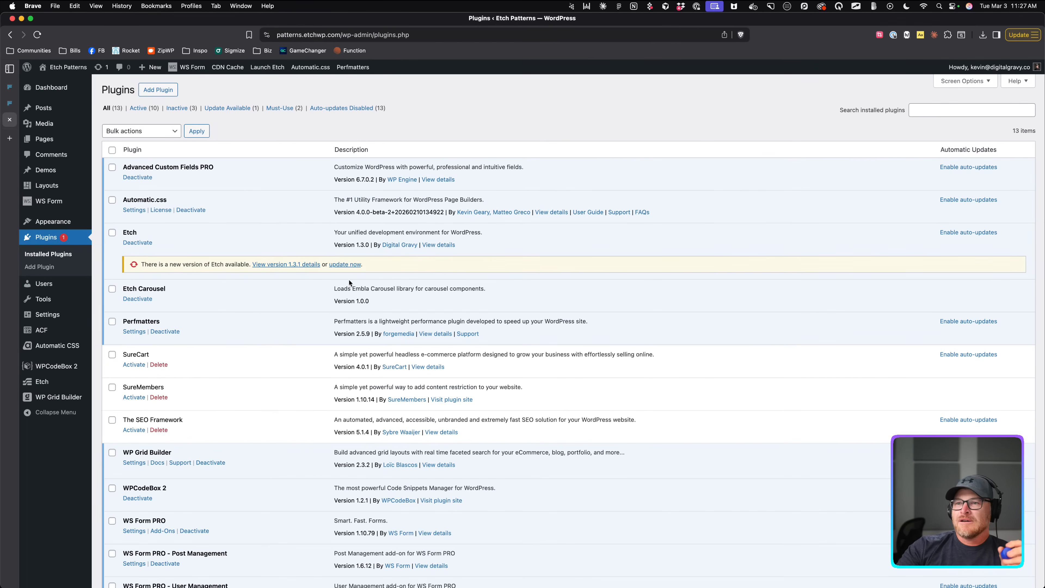
left_click(348, 265)
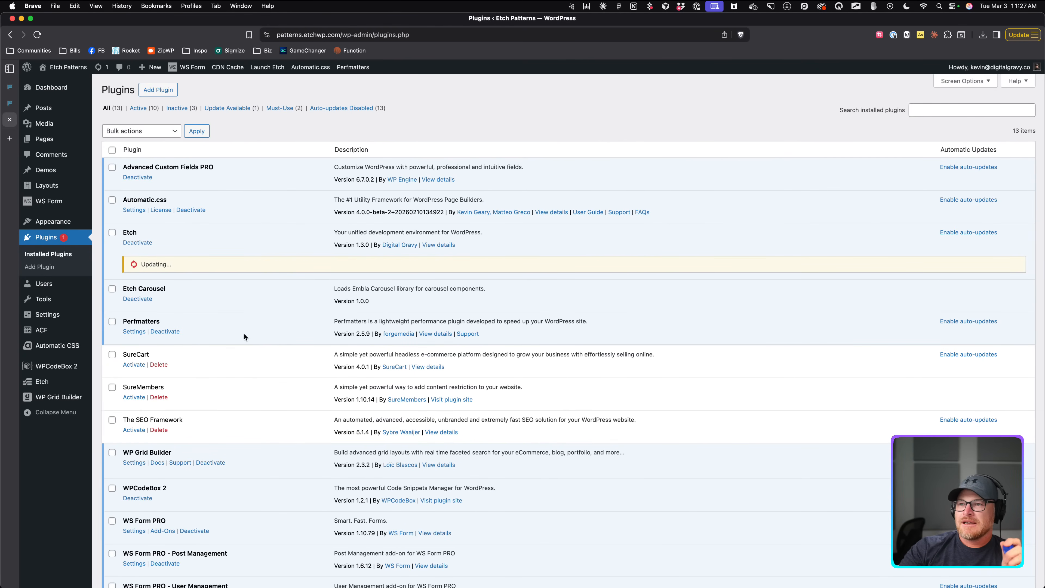
scroll(259, 319, "down", 3)
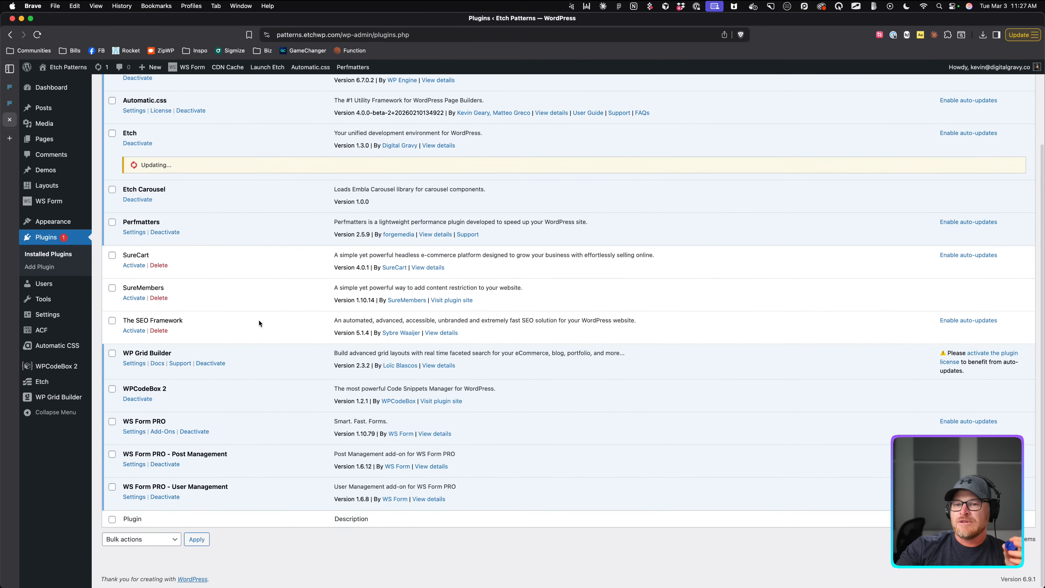
scroll(258, 320, "up", 3)
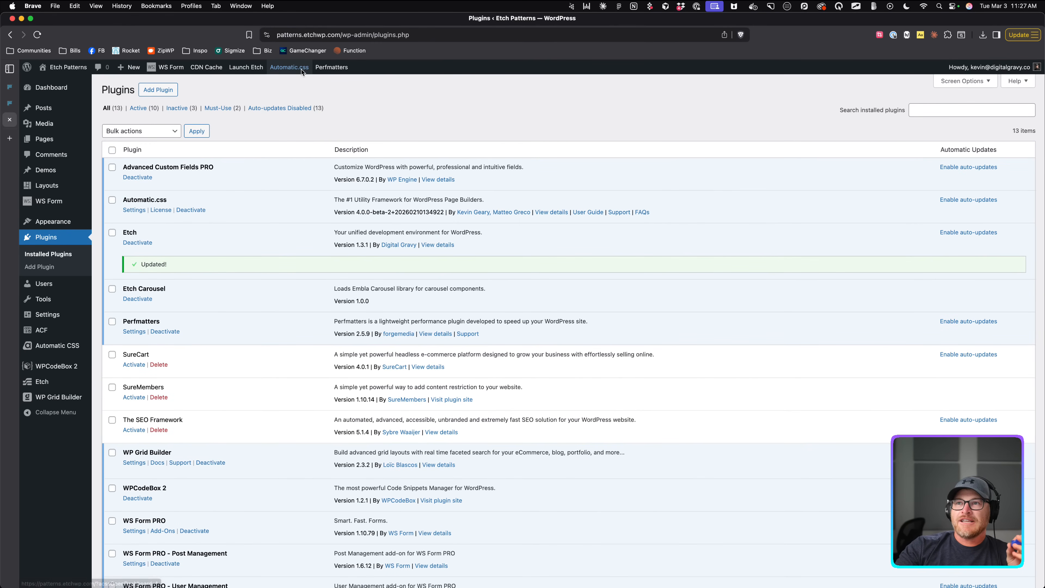
left_click(260, 68)
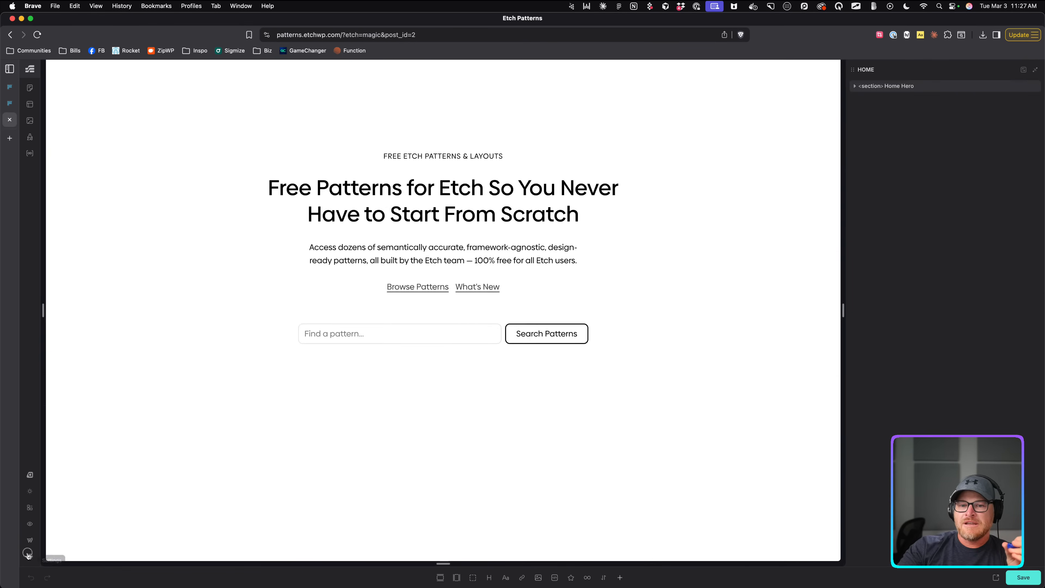
Check Etch's experimental settings, close them, and select the Home Hero section.
left_click(29, 556)
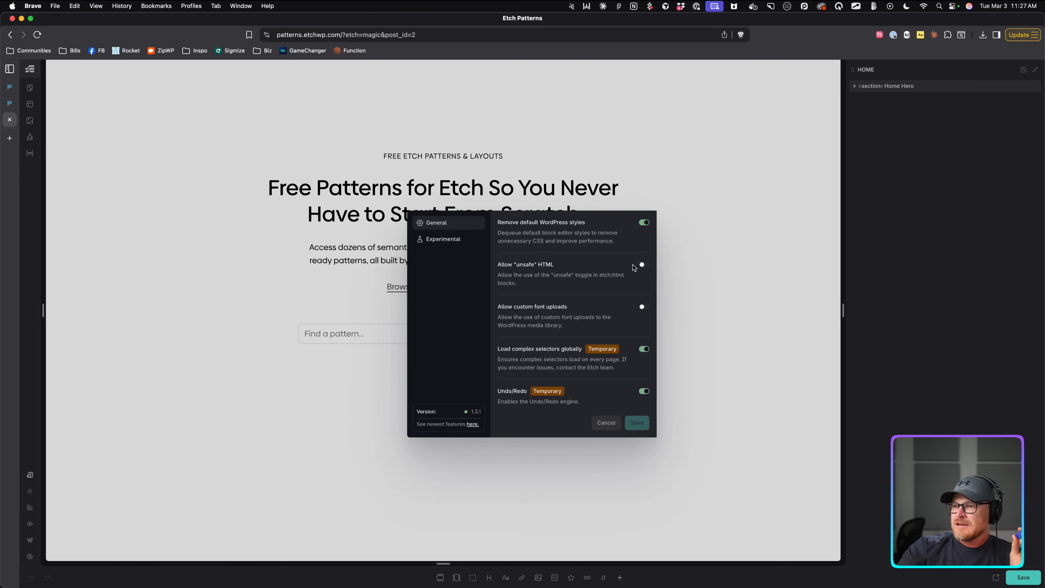
left_click(443, 239)
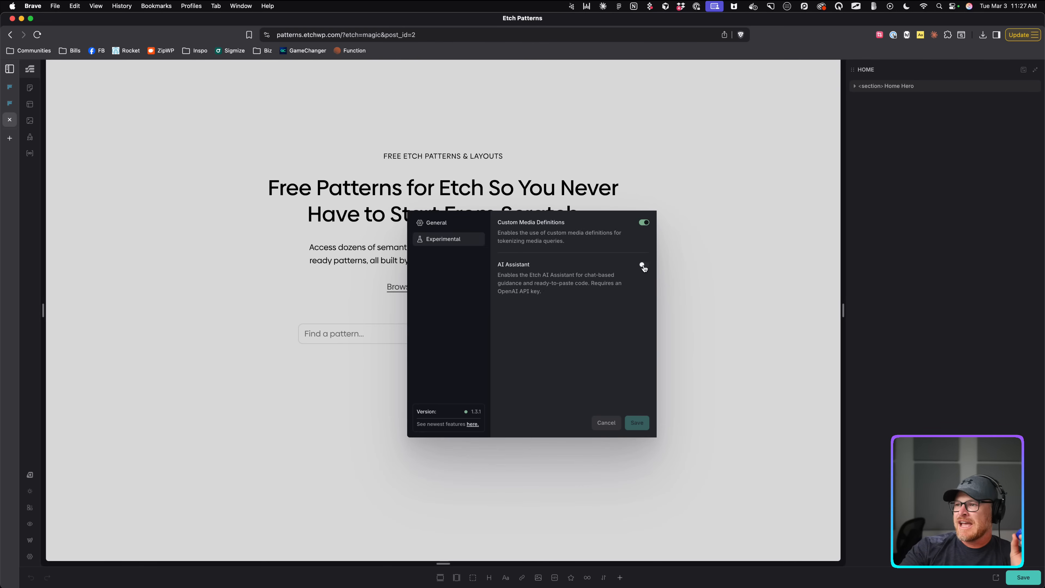
left_click(607, 423)
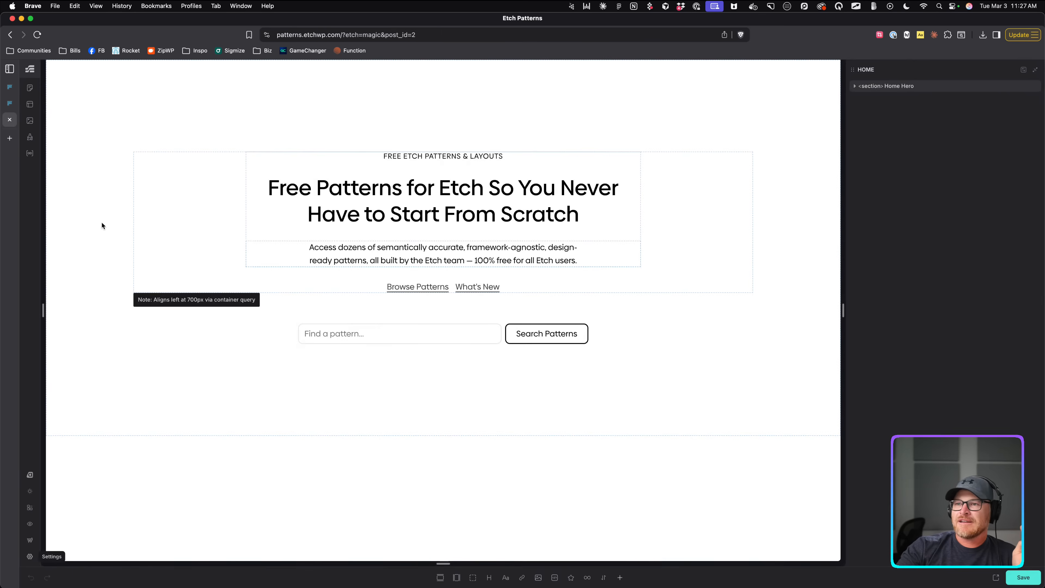
left_click(136, 124)
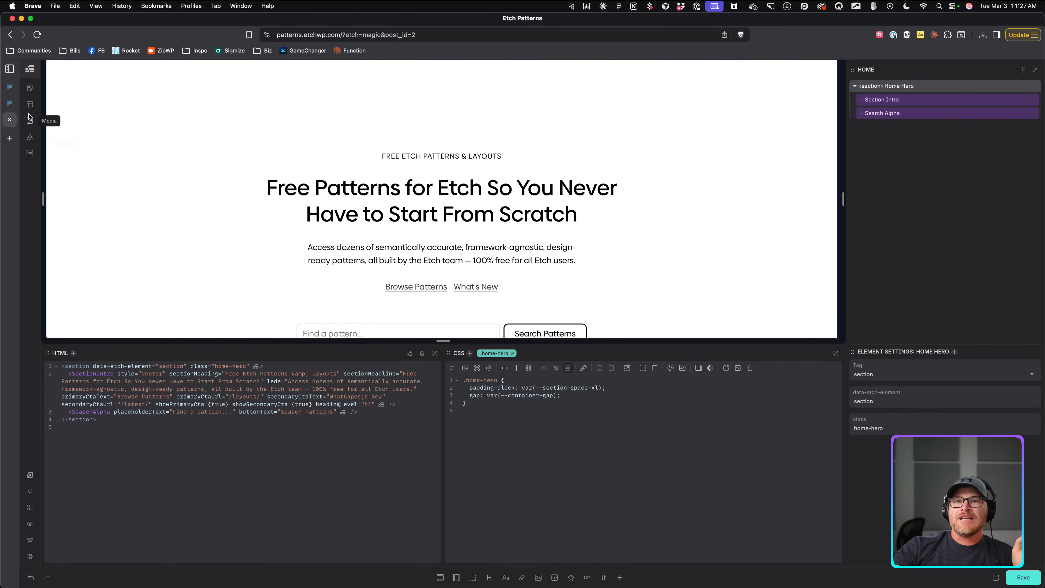
Create a new layout titled 'Squeeze Page Foxtrot' in the Content Hub's Layouts list.
left_click(30, 88)
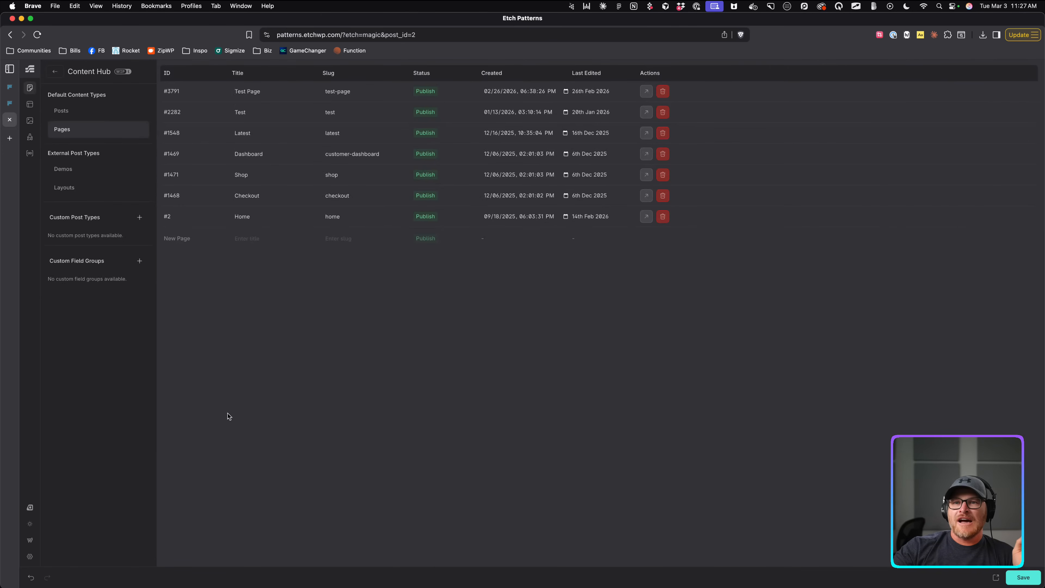
left_click(85, 189)
scroll(280, 517, "down", 5)
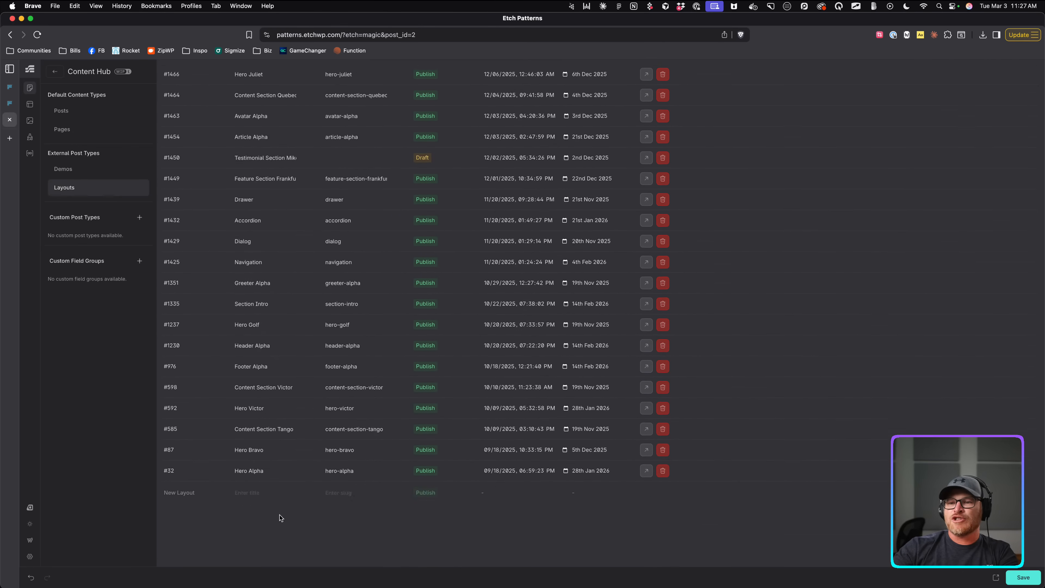
left_click(255, 547)
left_click(9, 88)
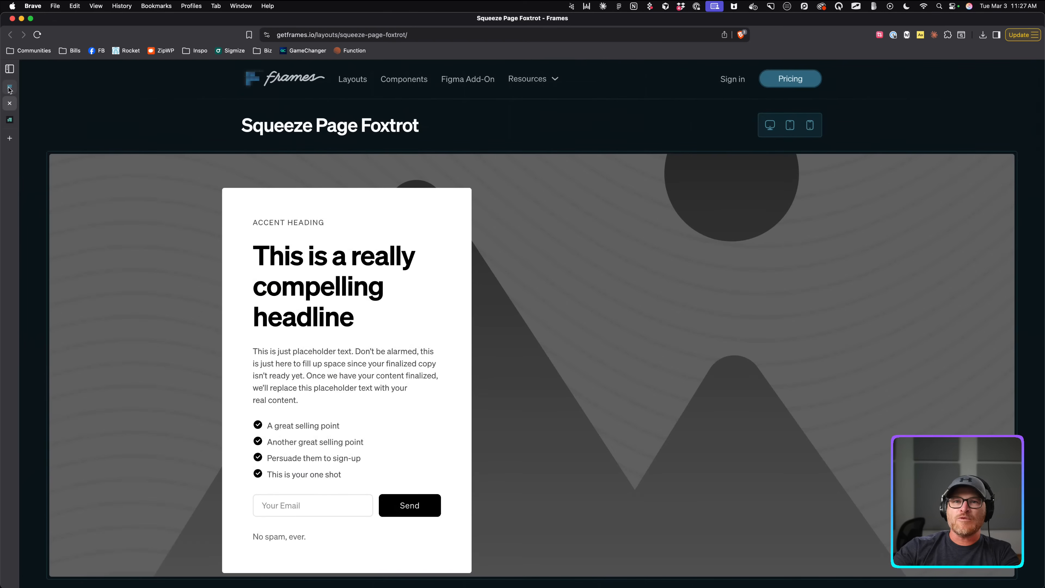
left_click(9, 120)
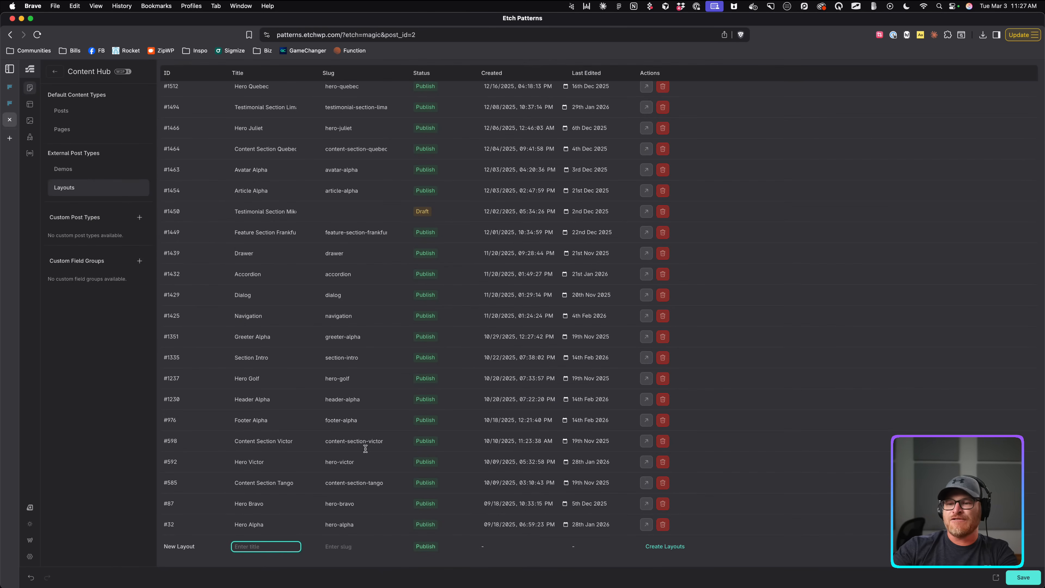
type("Squeeze Page Foxt")
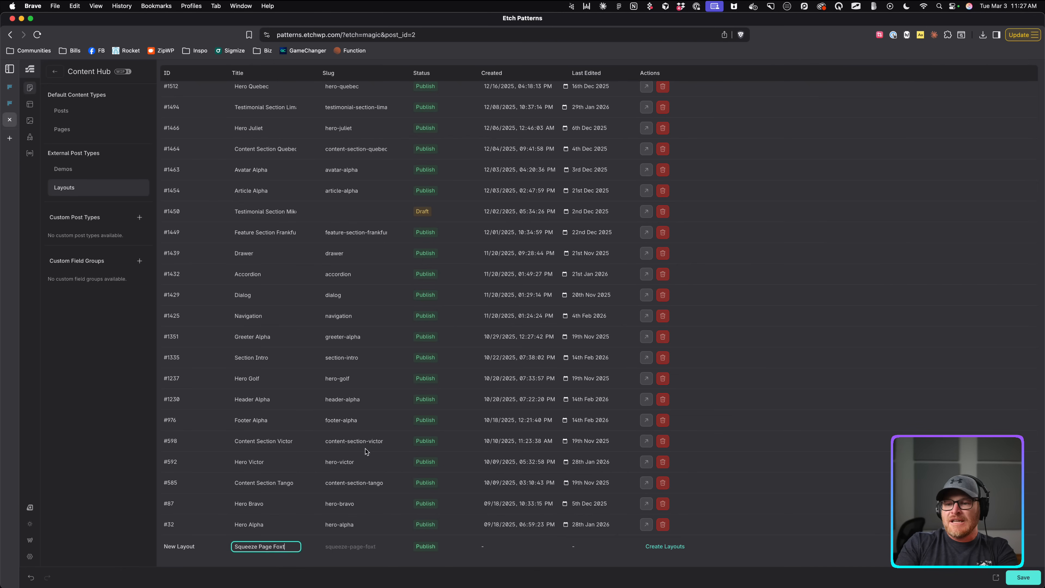
type("rot")
left_click(679, 545)
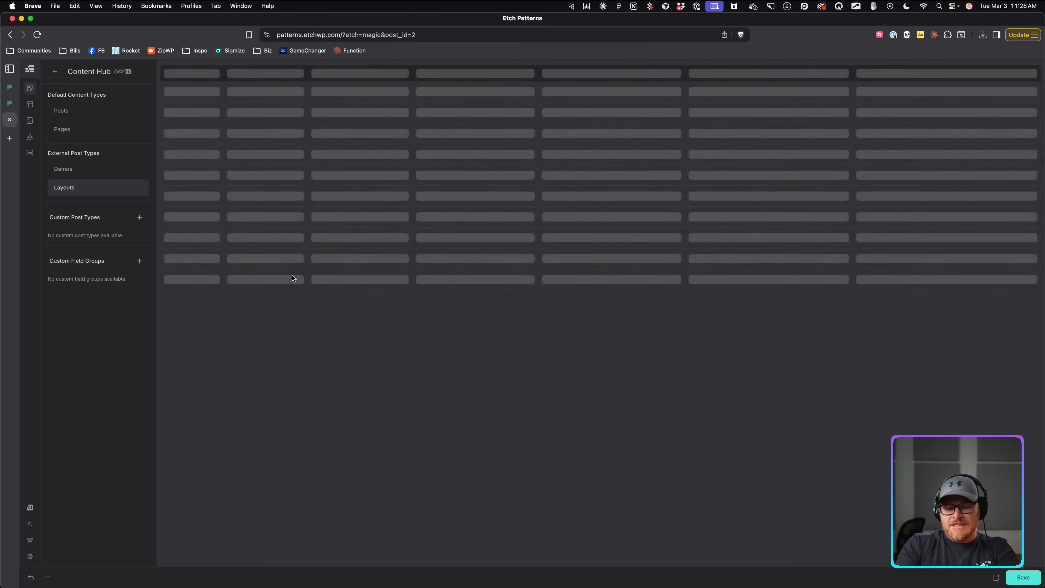
Run a Google search for 'paa' in a new tab.
key("super+t")
type("paa")
key("Return")
Load patterns.etchwp.com and browse the Layouts and Team pattern categories.
left_click(440, 35)
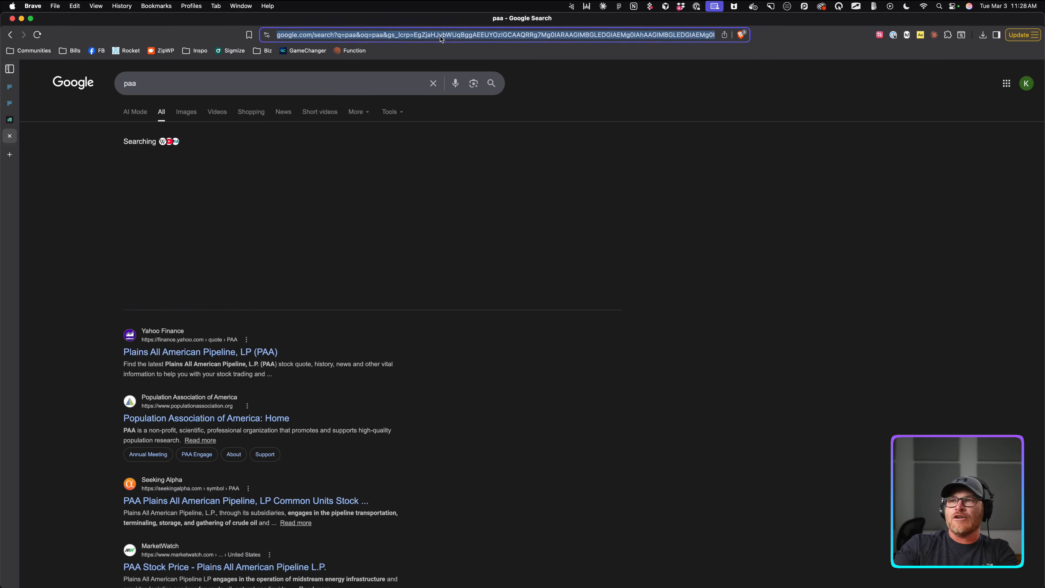
type("patterns.etchwp.com")
key("Return")
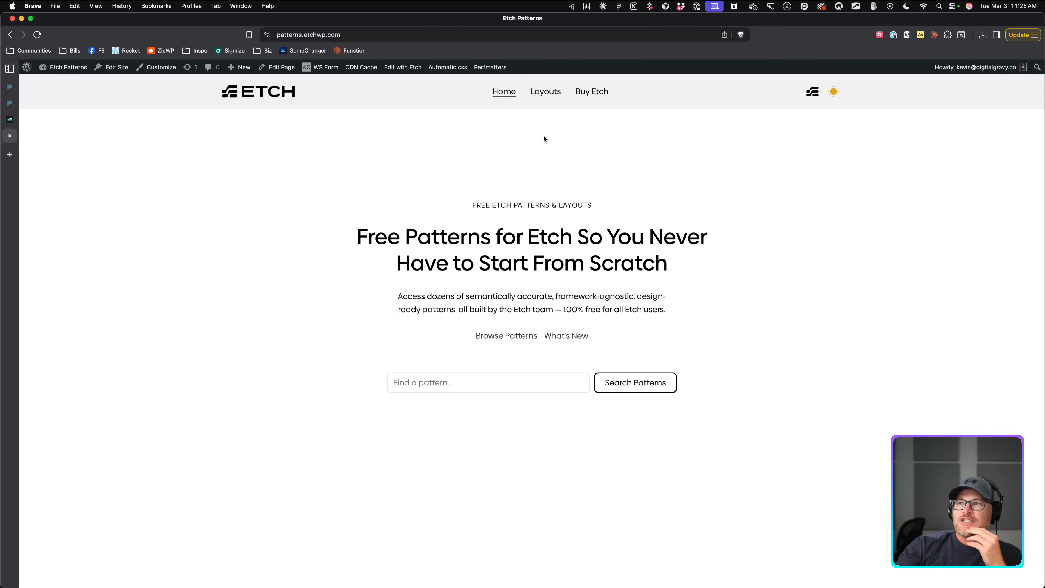
left_click(552, 95)
scroll(574, 199, "down", 3)
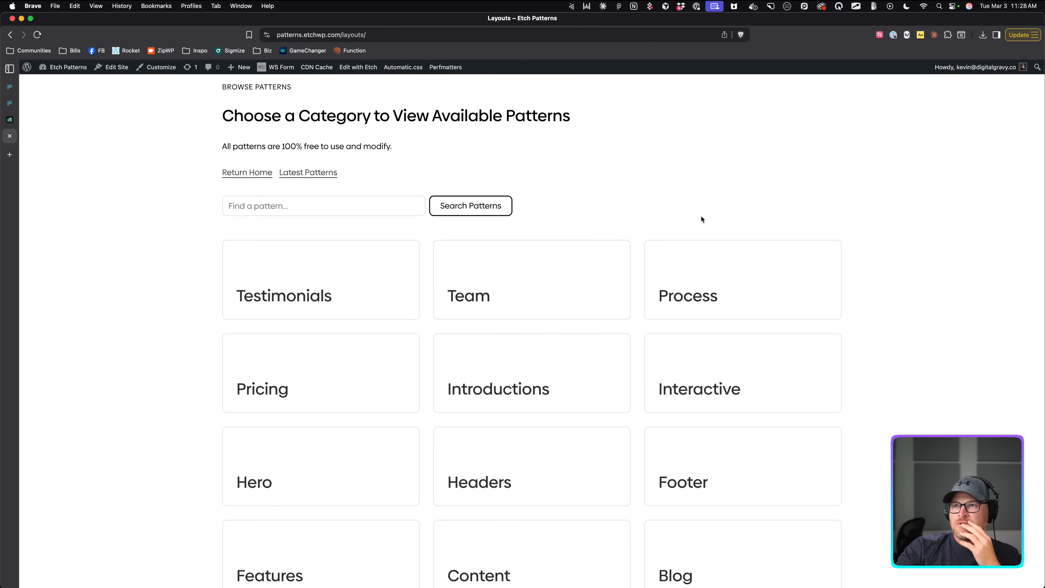
left_click(585, 280)
scroll(853, 268, "down", 1)
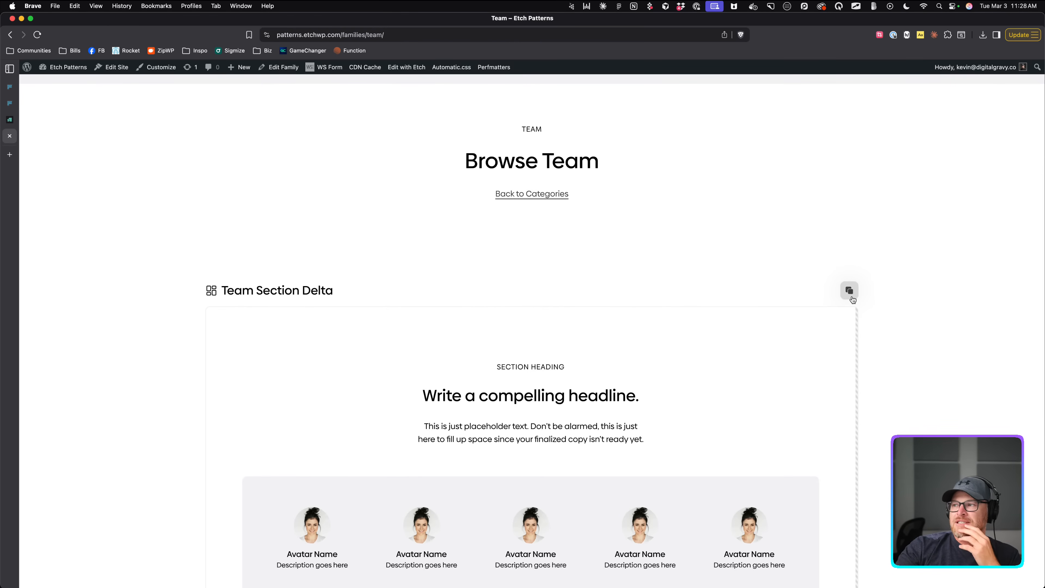
left_click(9, 35)
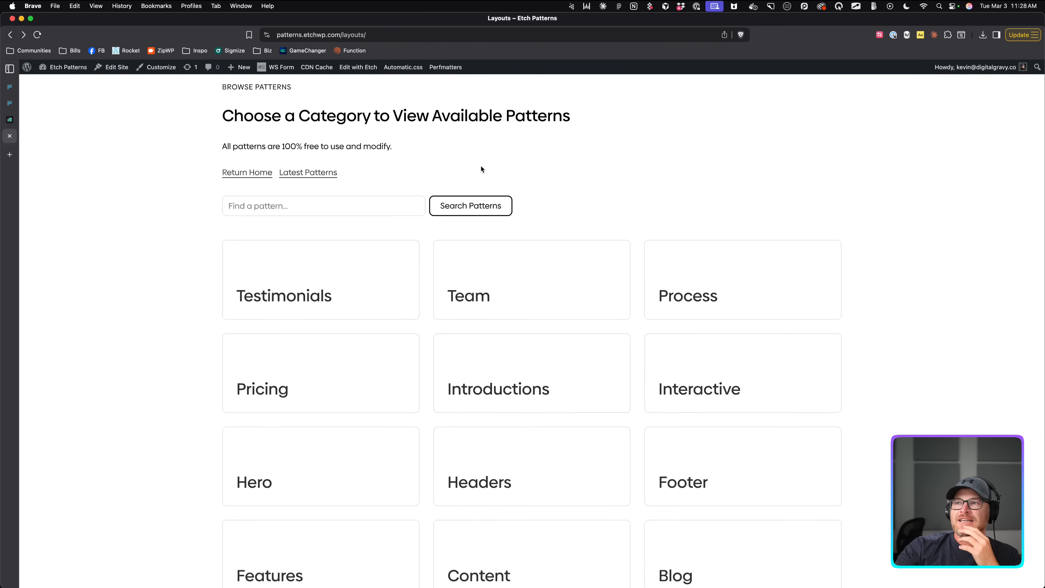
Search the patterns for 'hero' and copy the Hero Catalina pattern's code.
left_click(340, 274)
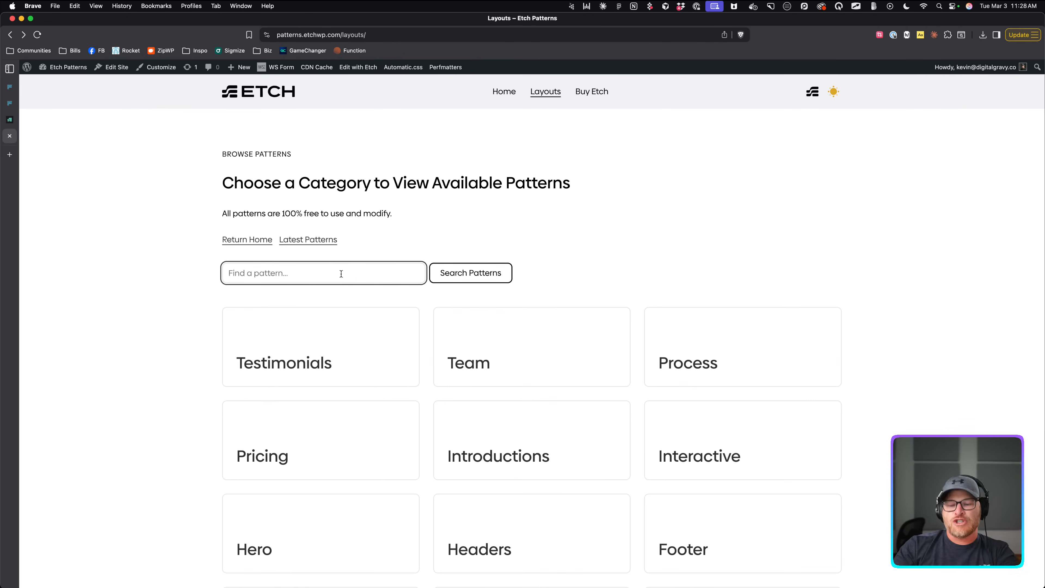
type("hero")
key("Return")
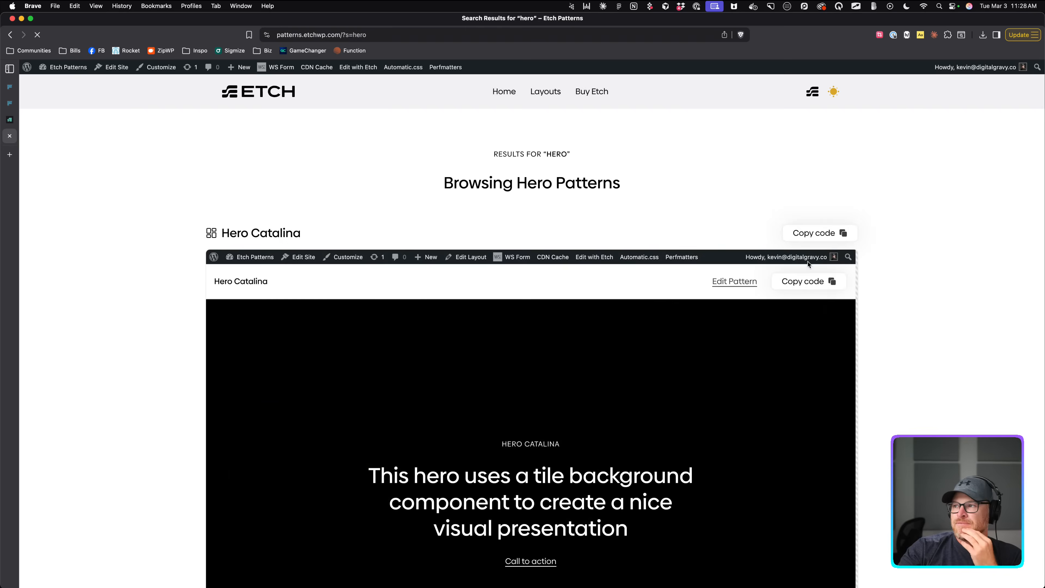
left_click(831, 238)
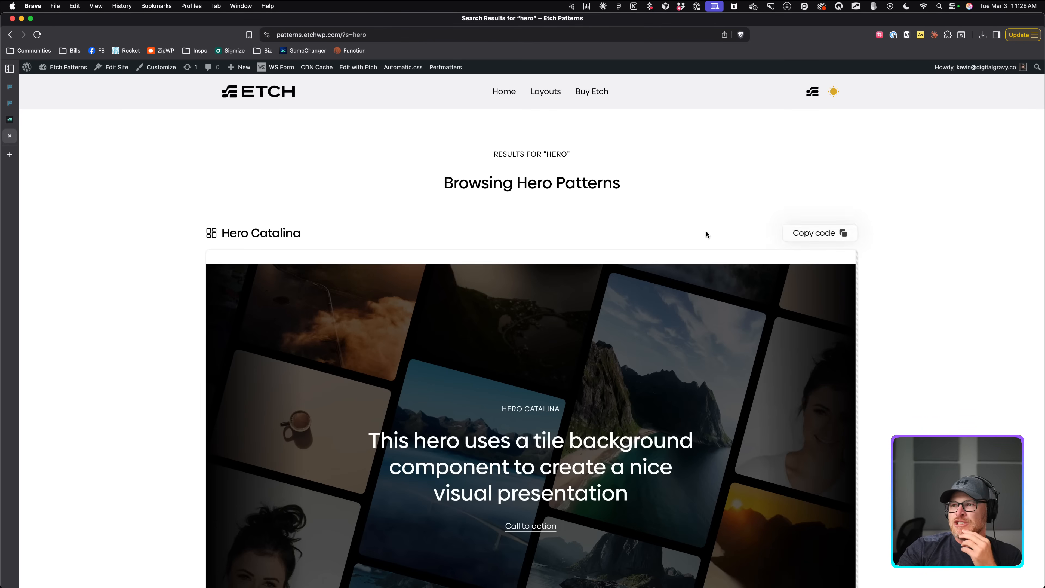
Revisit the Team category, then rerun the 'hero' pattern search.
scroll(708, 236, "down", 3)
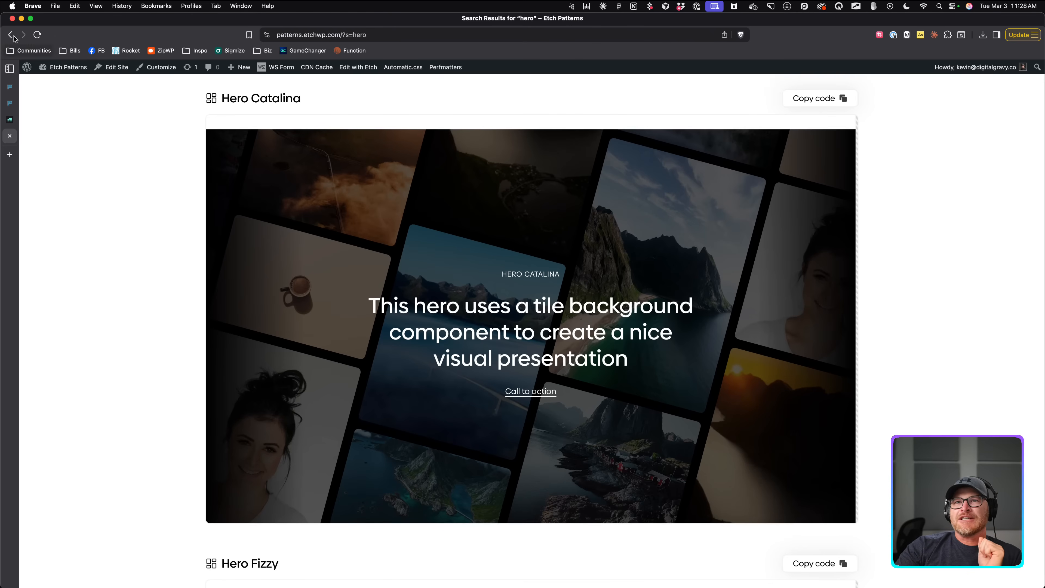
left_click(11, 35)
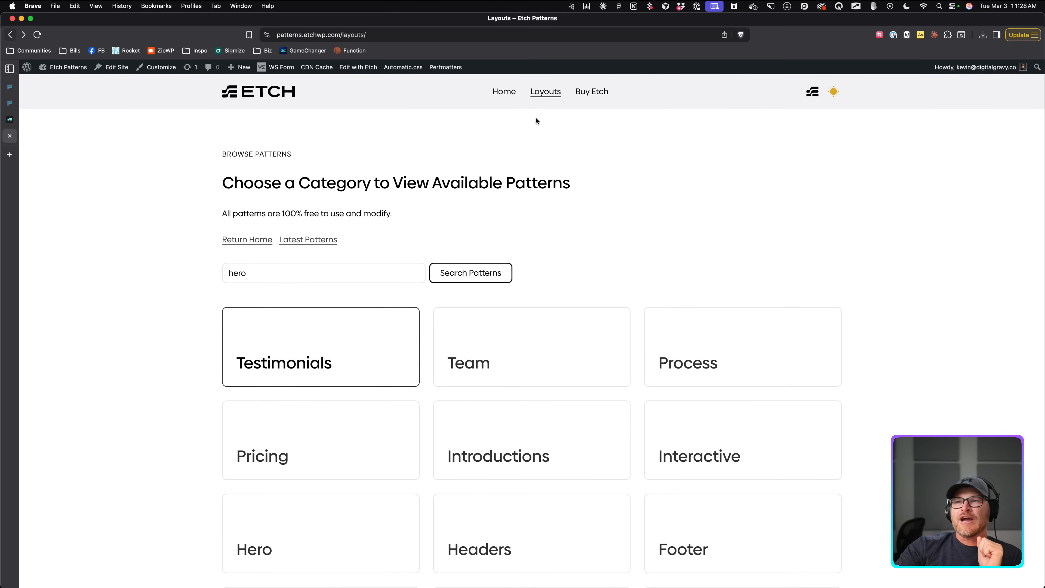
left_click(574, 352)
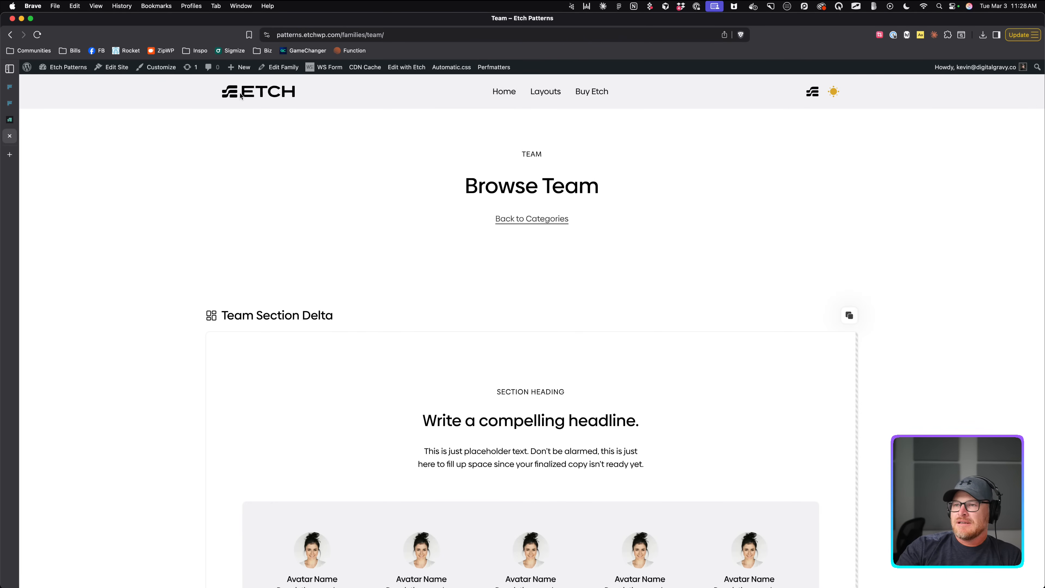
left_click(11, 35)
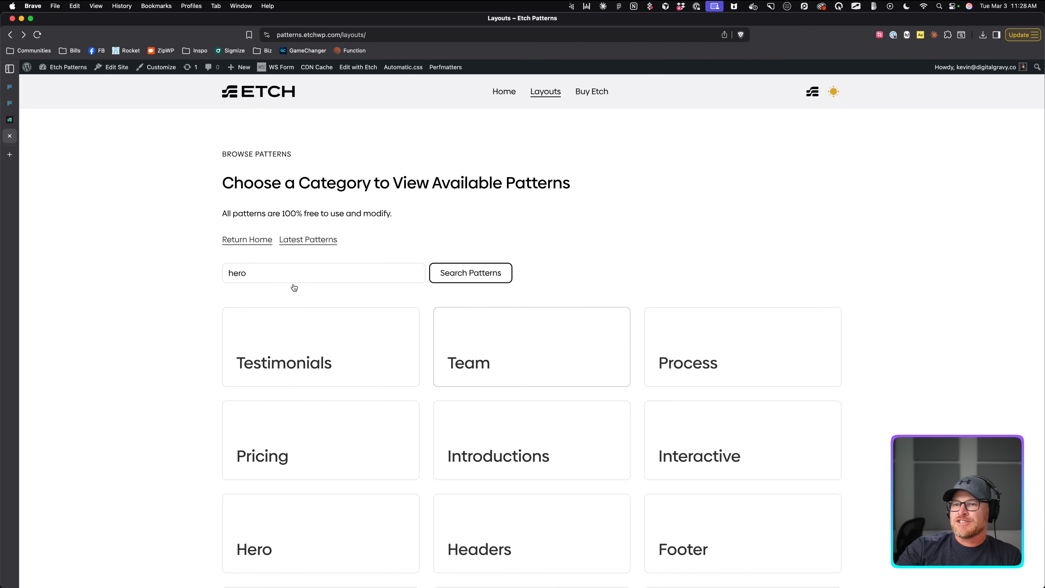
left_click(296, 274)
left_click(470, 273)
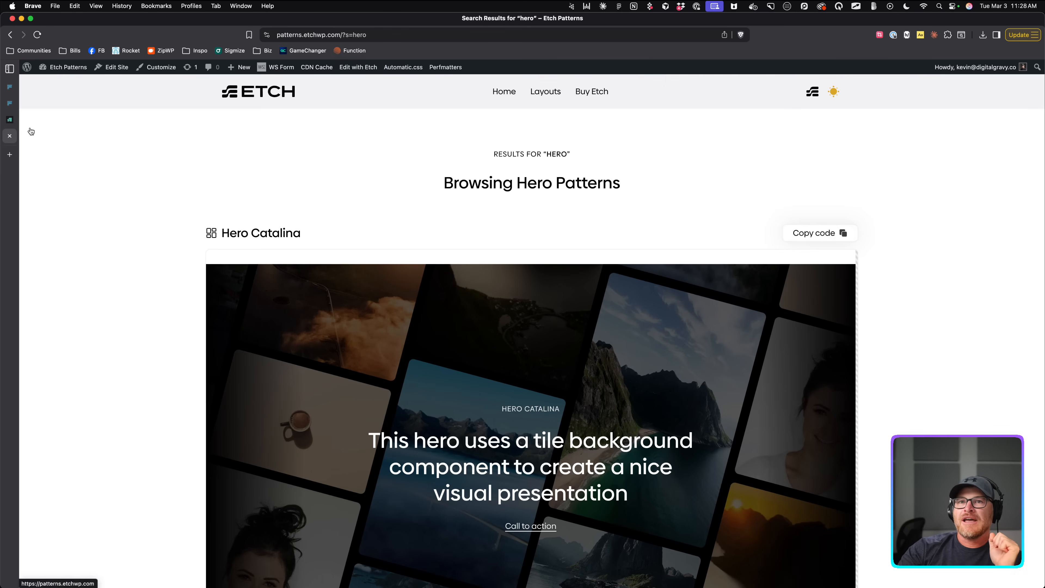
Return to the Etch builder and open the Search Results template from Templates.
left_click(10, 123)
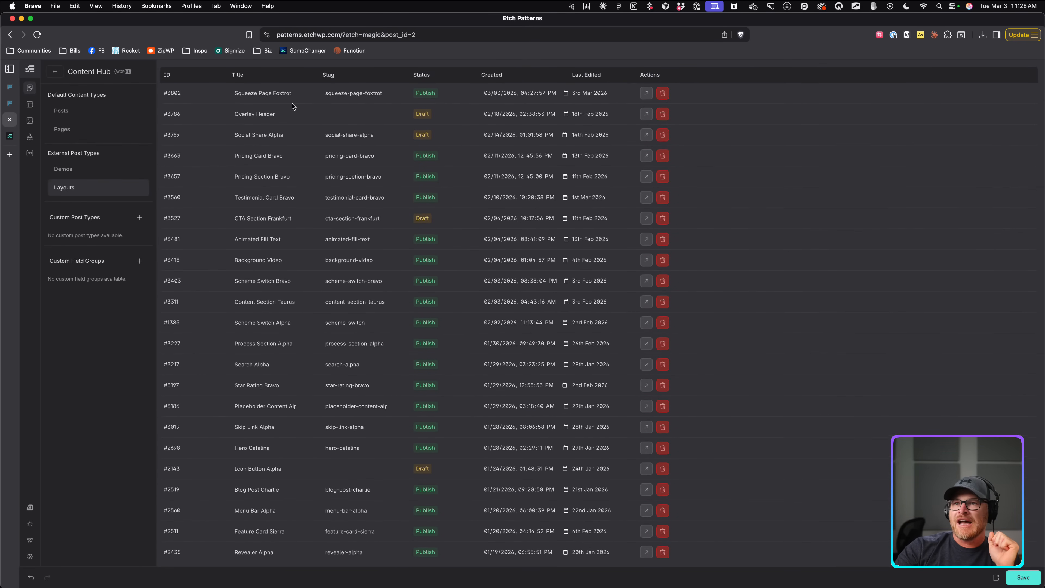
left_click(56, 72)
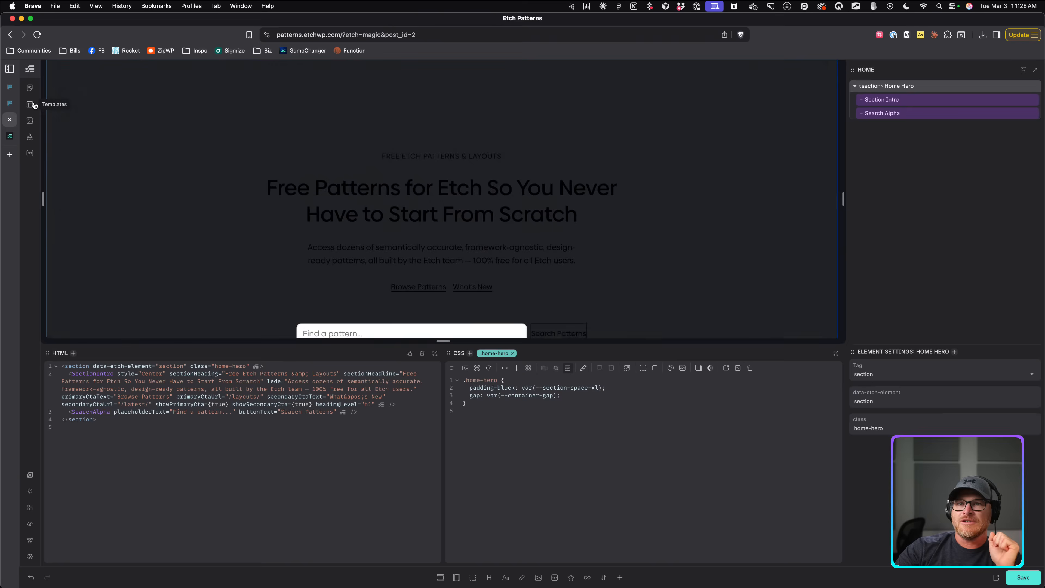
left_click(31, 104)
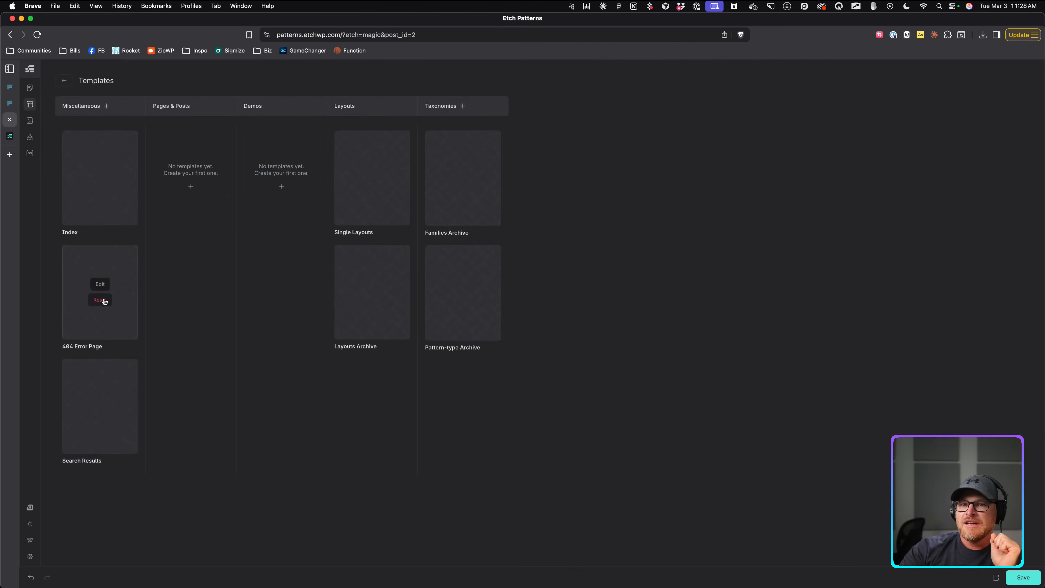
left_click(100, 398)
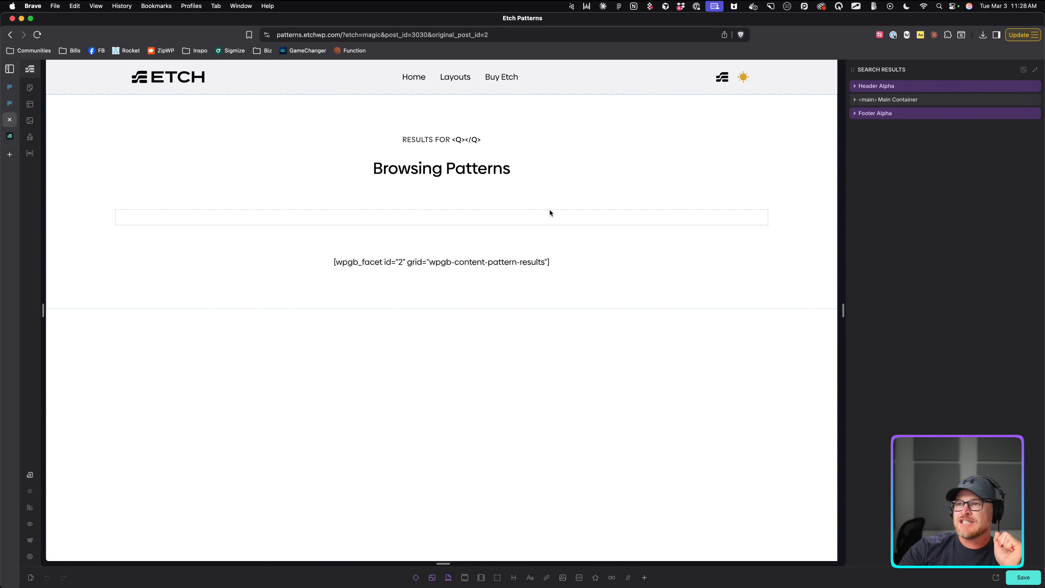
Select the Pattern Card component and inspect its copy button JSON property.
left_click(627, 224)
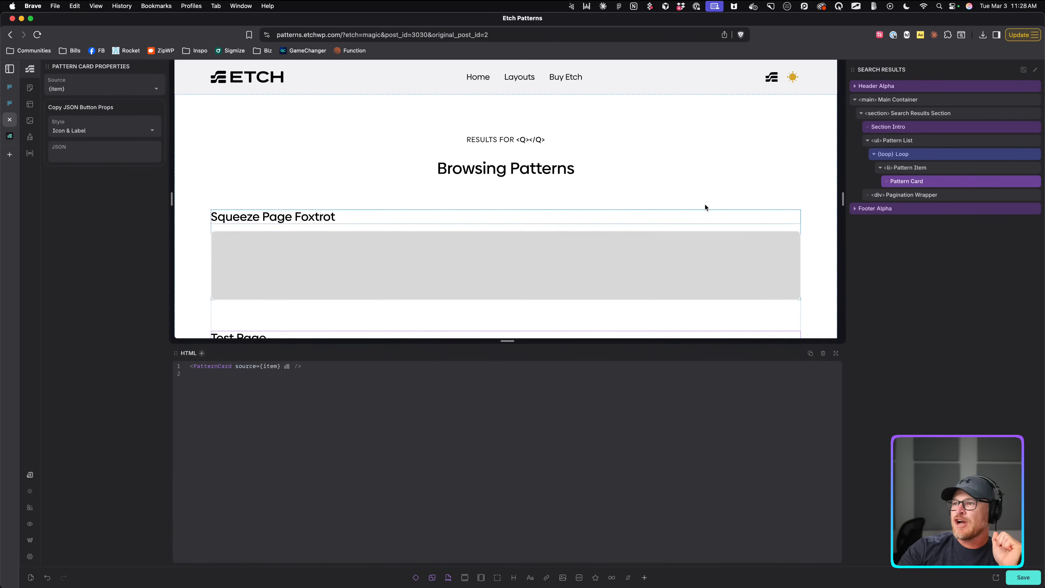
left_click(913, 180)
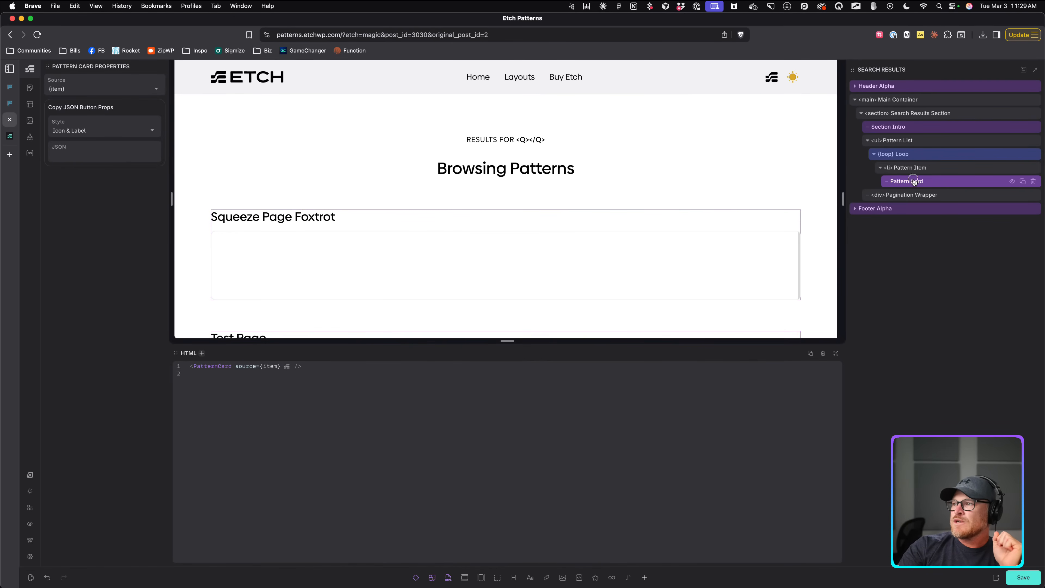
left_click(111, 156)
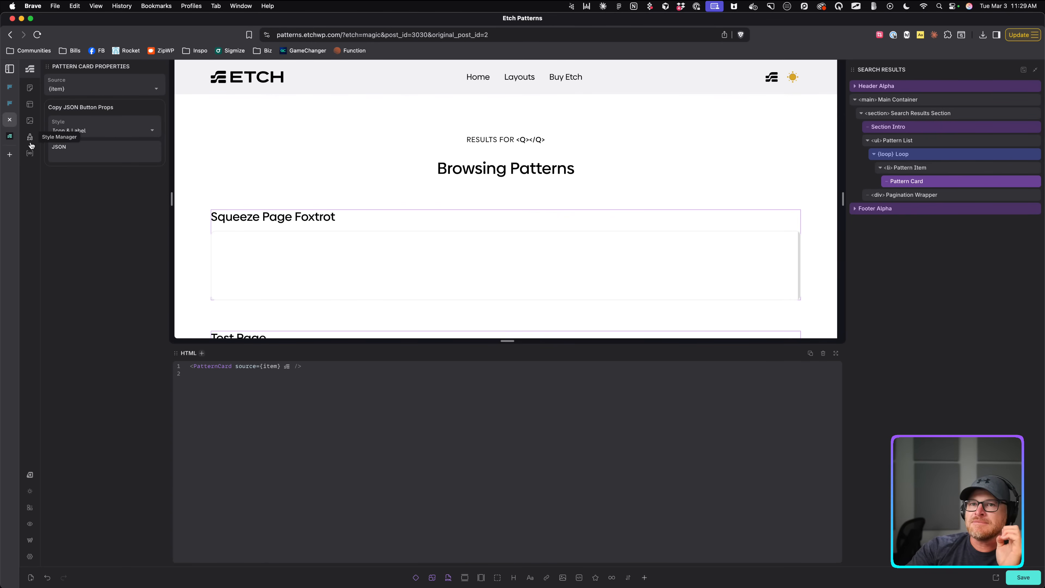
Check the Loop element's query settings and reopen the Loop Manager on Main Query.
left_click(29, 153)
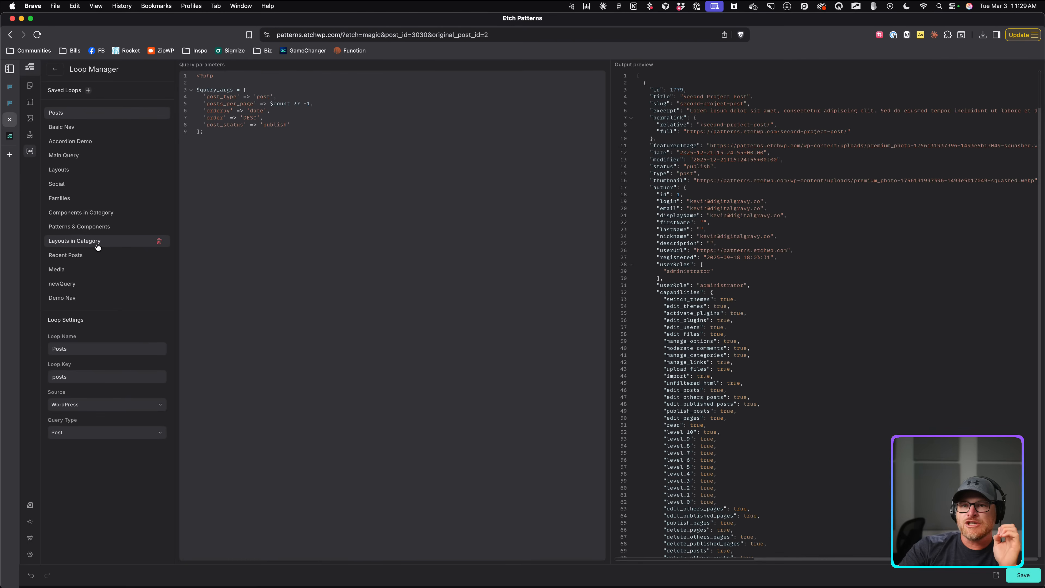
left_click(55, 68)
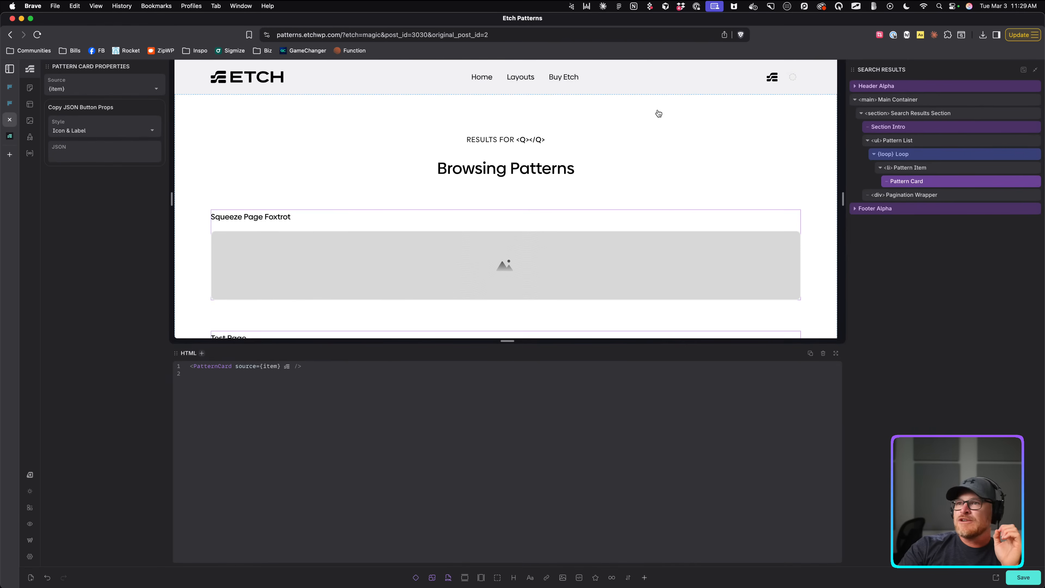
left_click(915, 155)
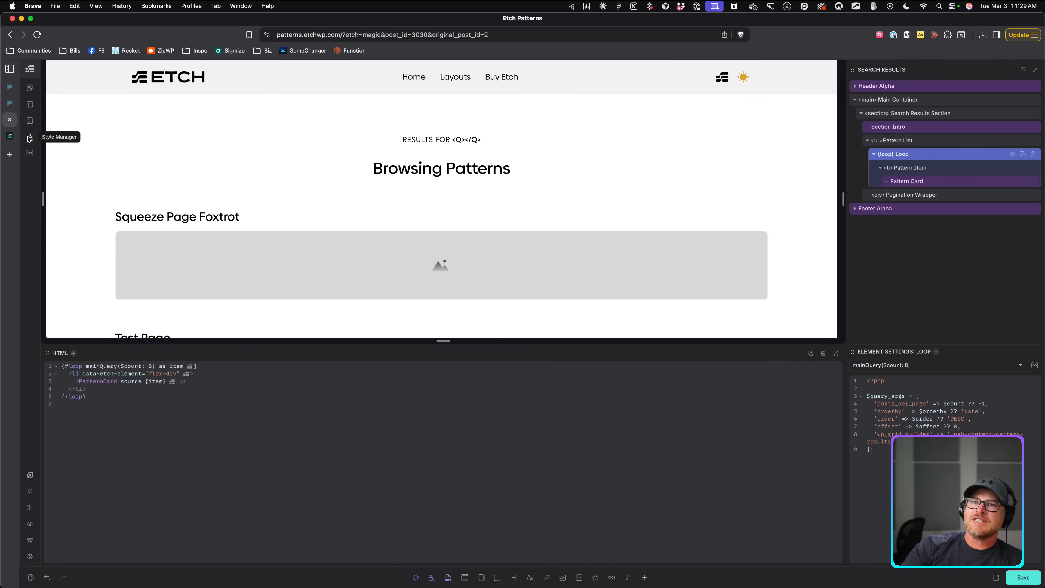
left_click(28, 153)
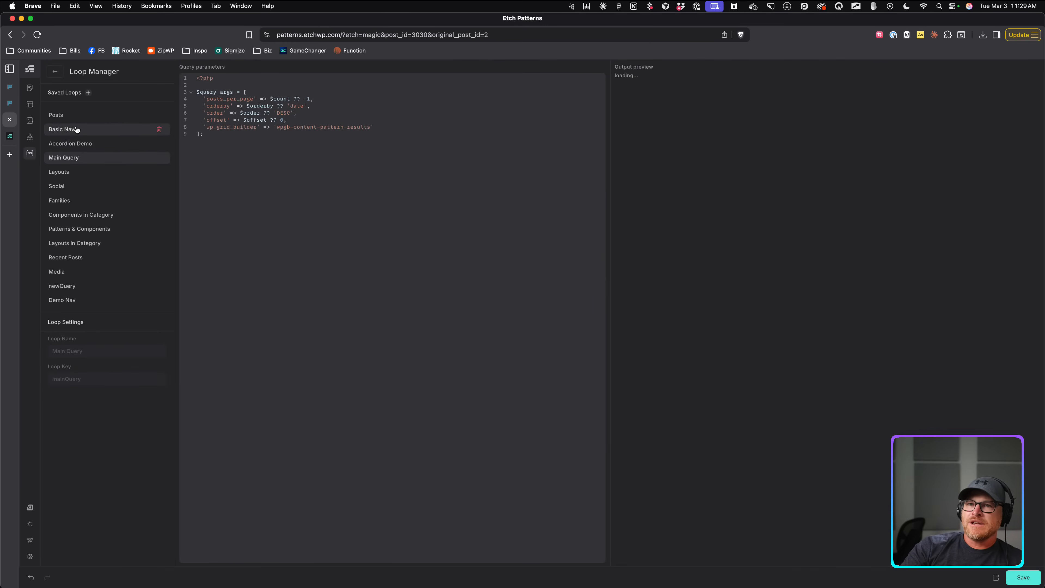
Select the Layouts saved loop and scroll through its Output preview JSON.
left_click(76, 172)
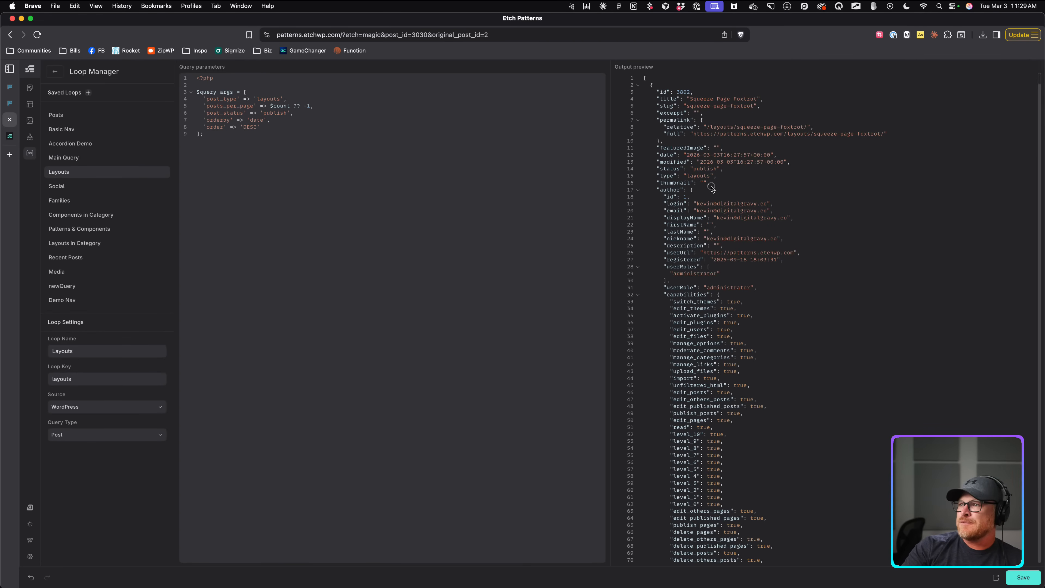
scroll(711, 187, "down", 15)
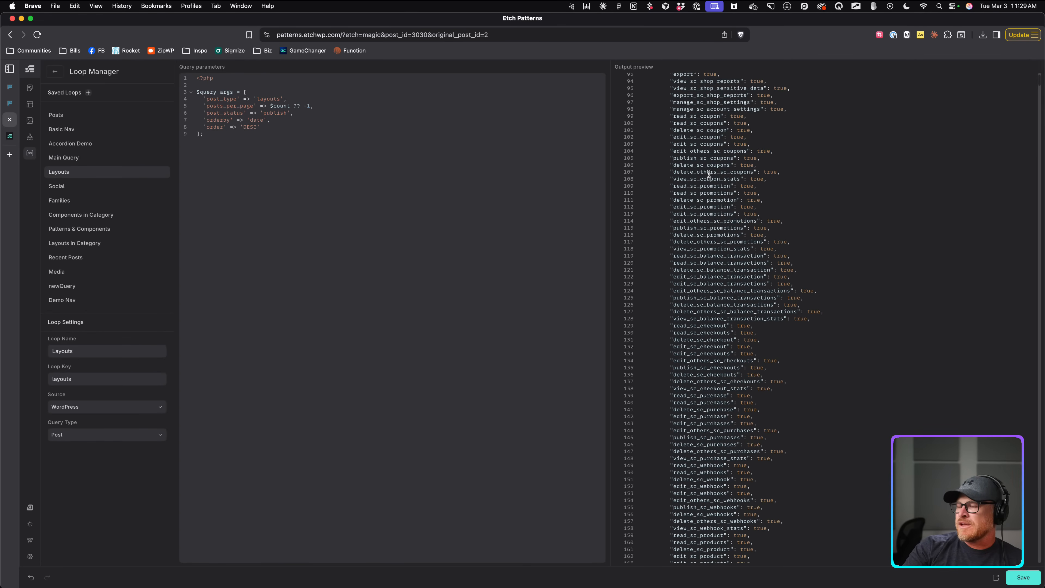
scroll(709, 173, "down", 20)
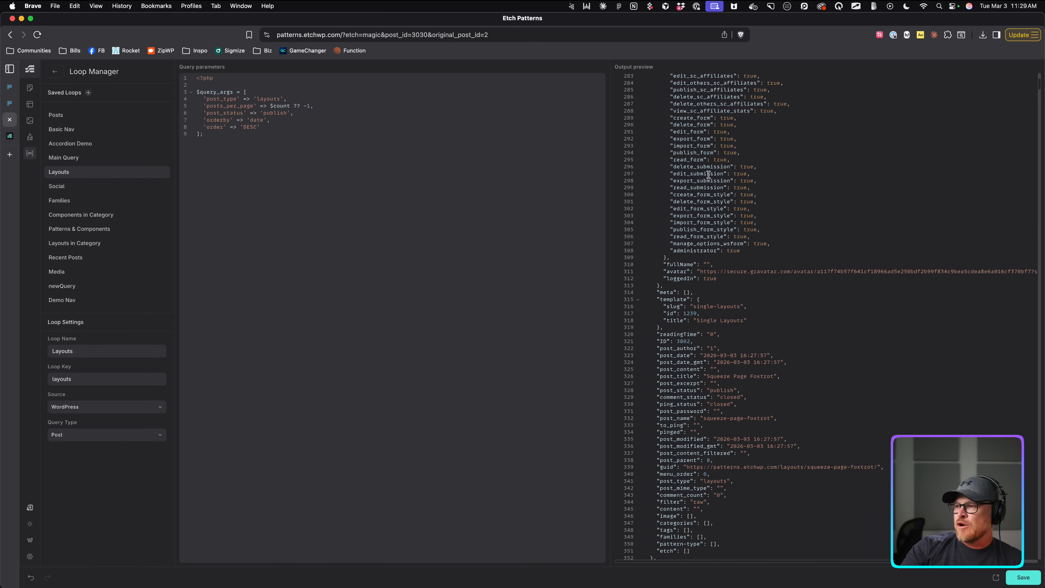
scroll(709, 174, "down", 2)
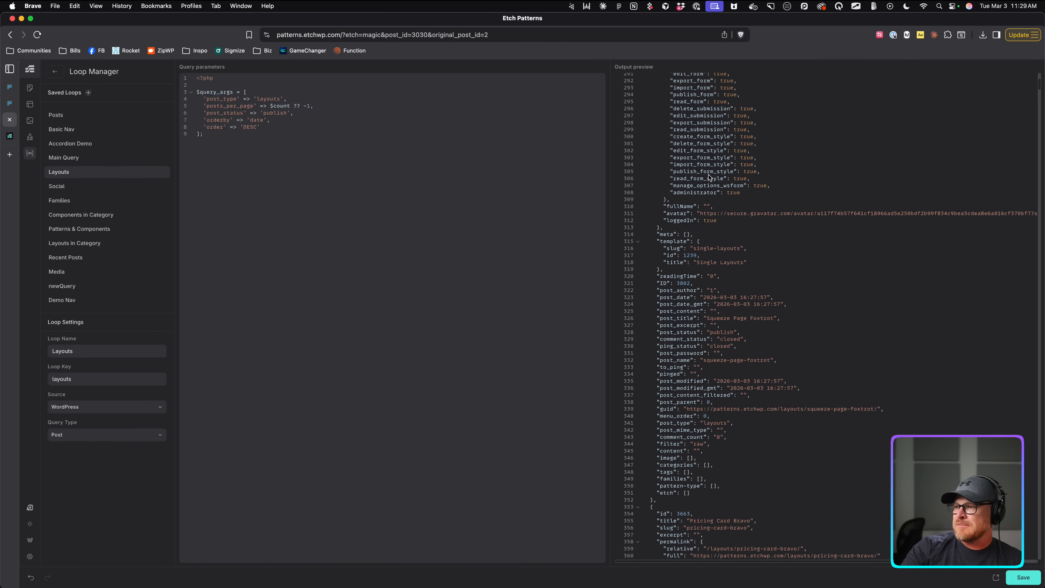
scroll(709, 177, "down", 5)
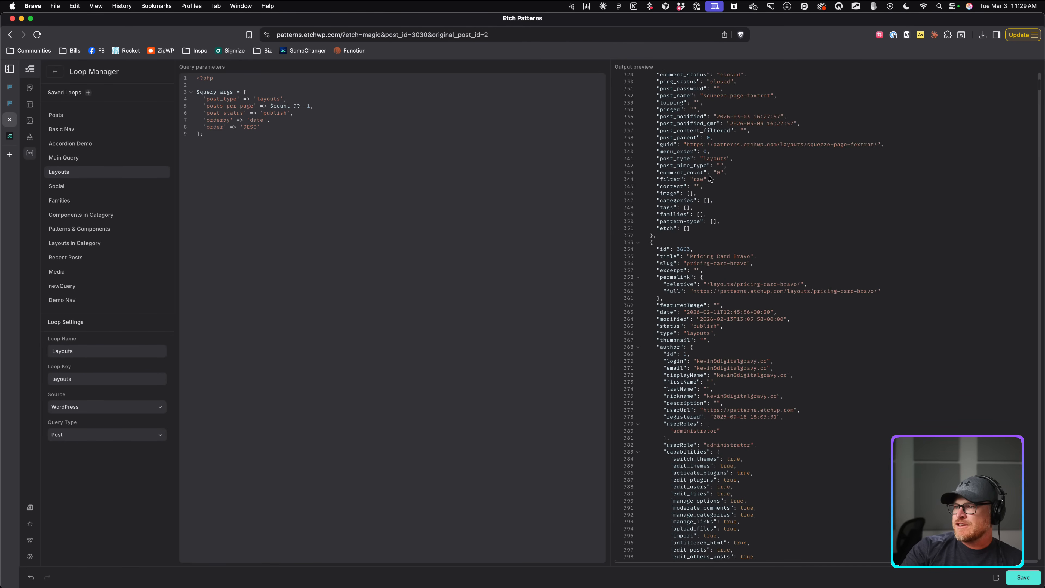
scroll(709, 178, "up", 3)
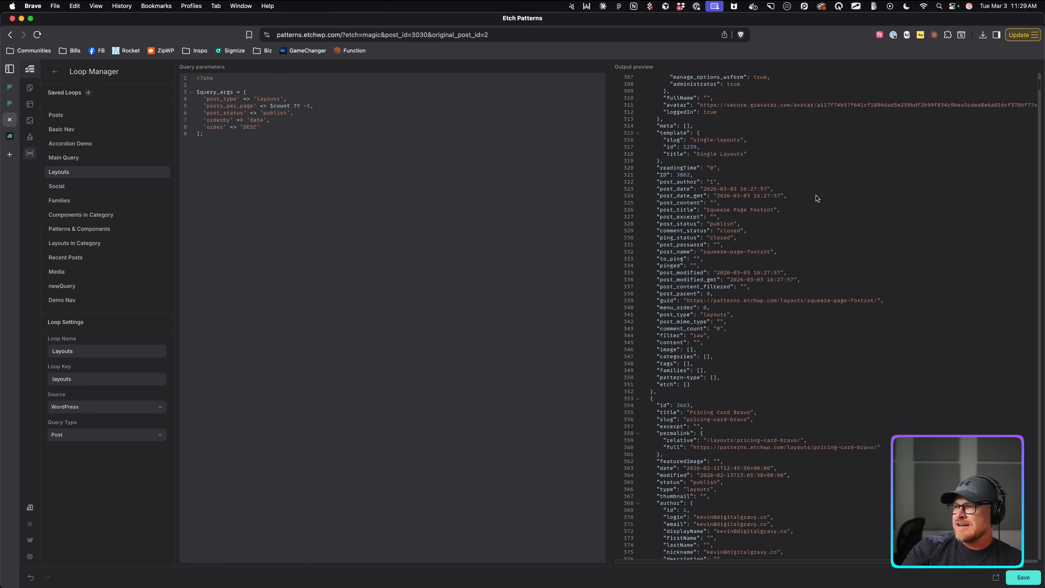
Search the page for 'json', then collapse the author's capabilities object in the preview.
key("super+f")
type("json")
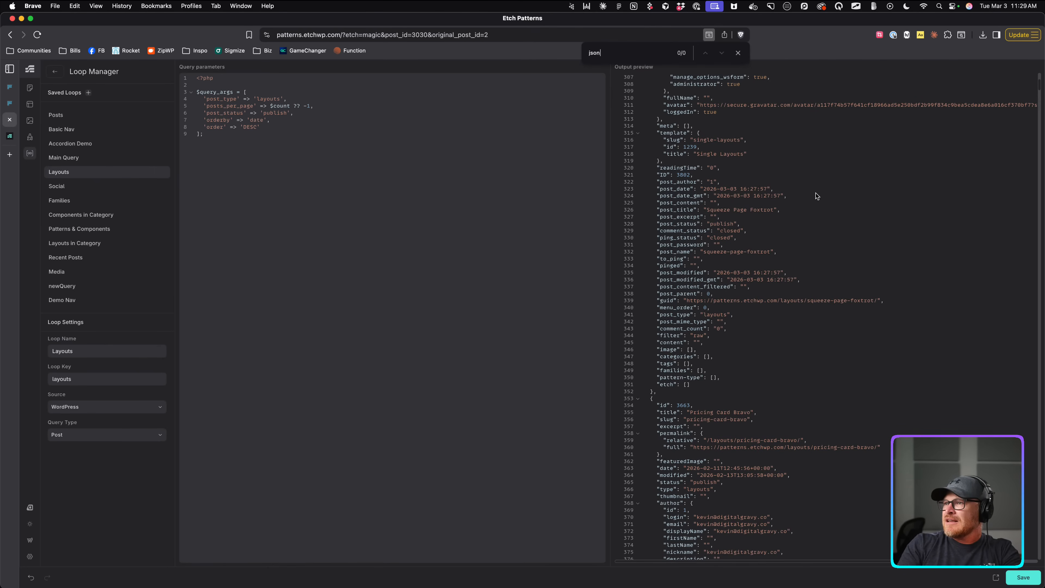
left_click(739, 53)
scroll(823, 280, "up", 1)
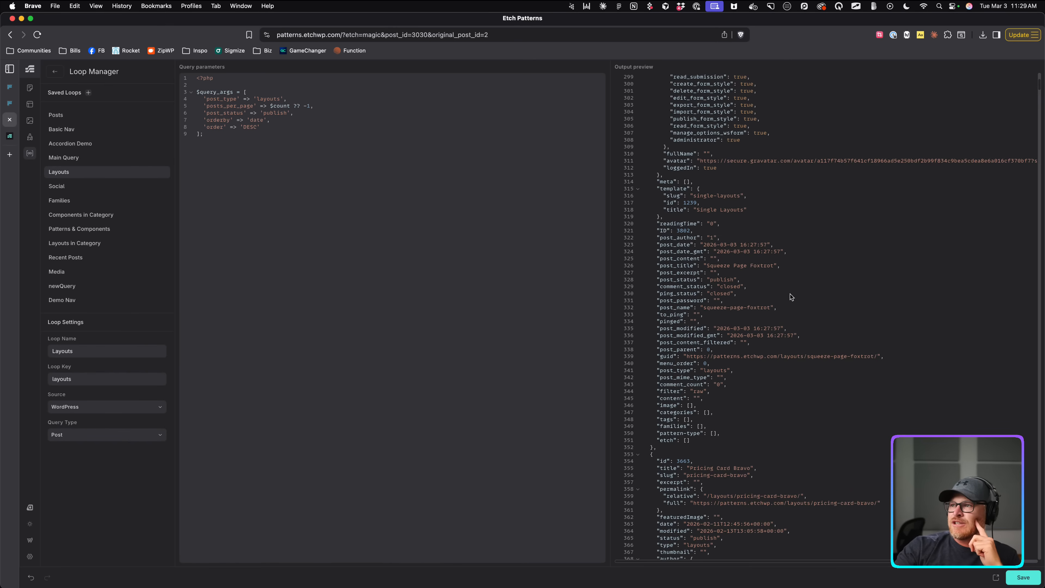
scroll(790, 296, "up", 5)
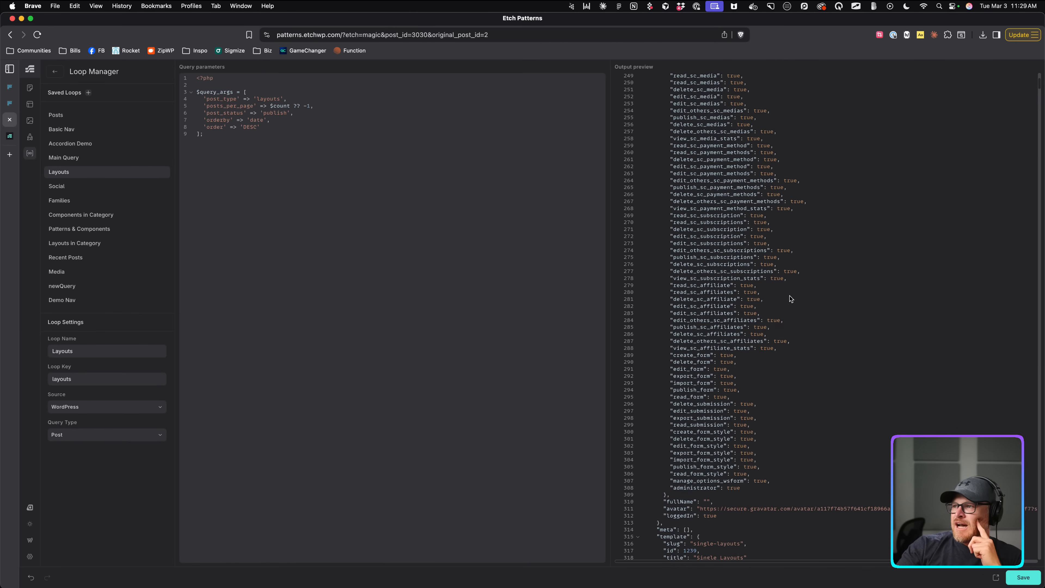
scroll(790, 299, "up", 10)
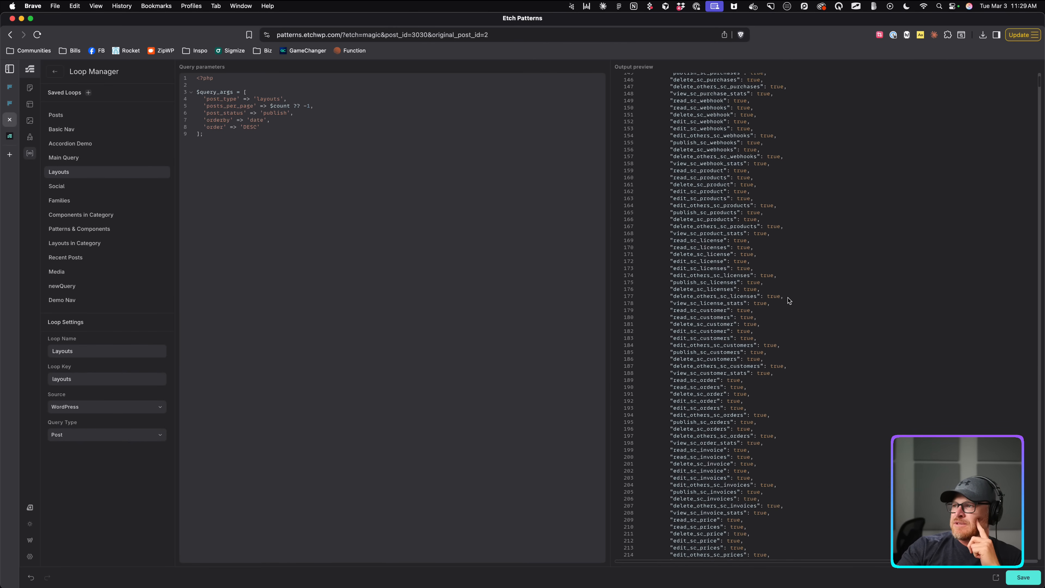
scroll(788, 300, "up", 11)
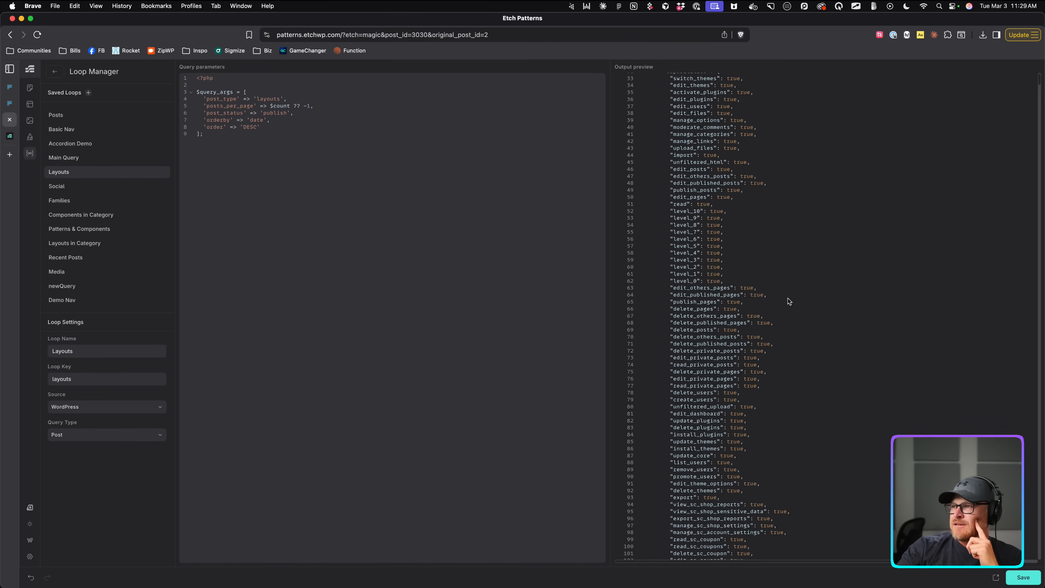
scroll(788, 301, "up", 2)
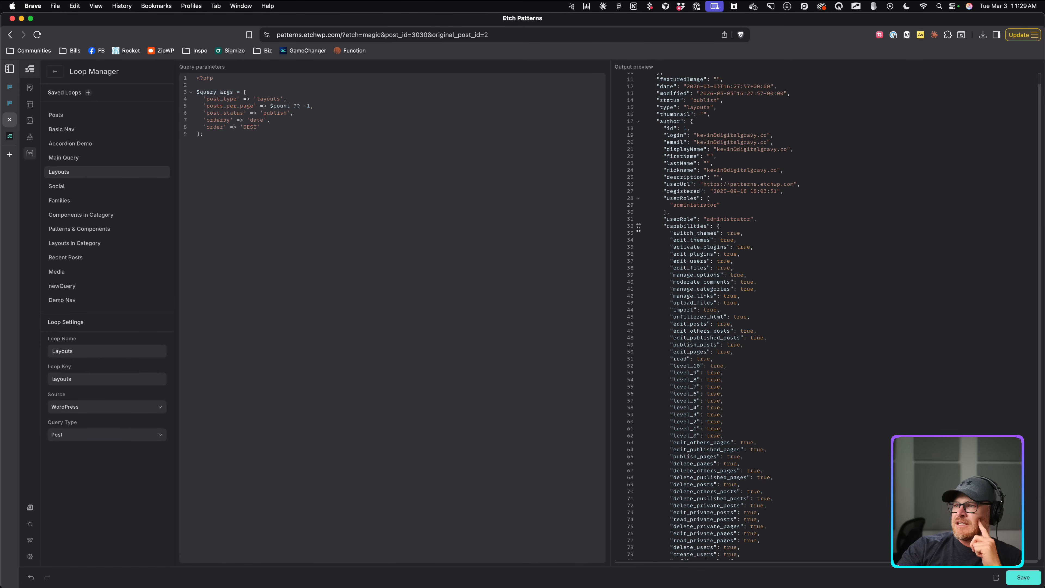
left_click(637, 227)
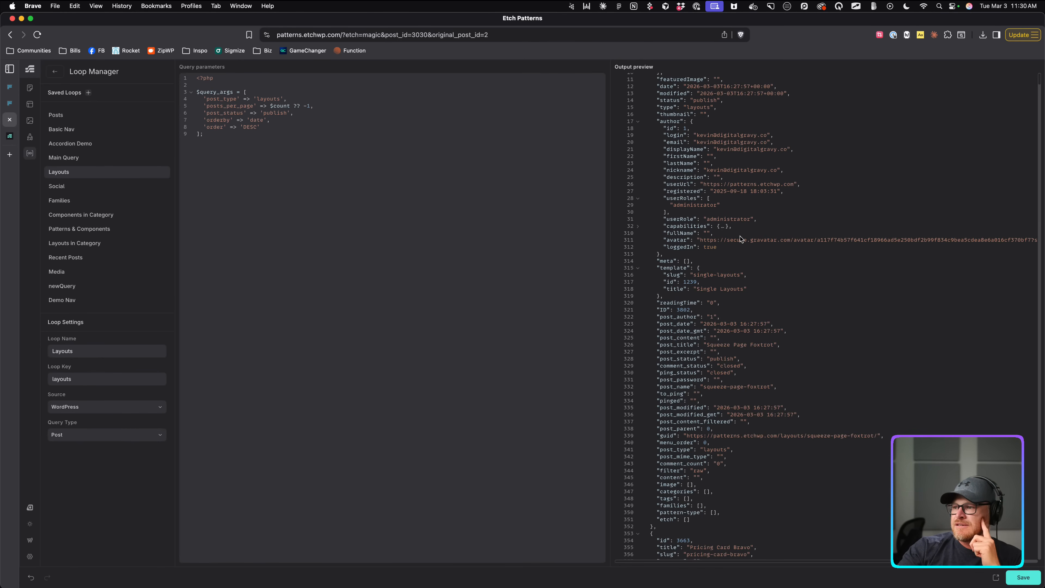
scroll(740, 237, "up", 3)
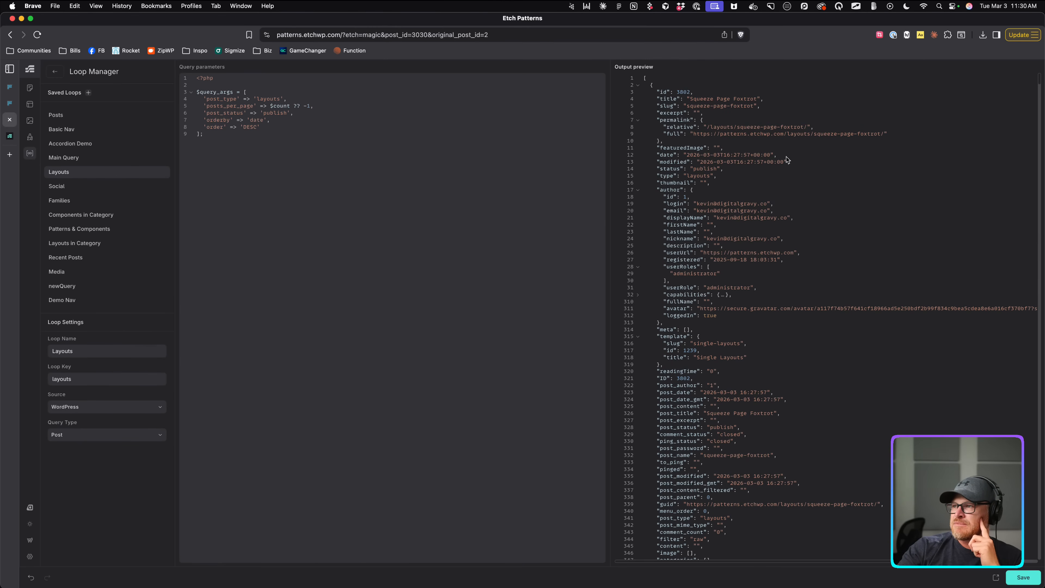
scroll(787, 162, "down", 7)
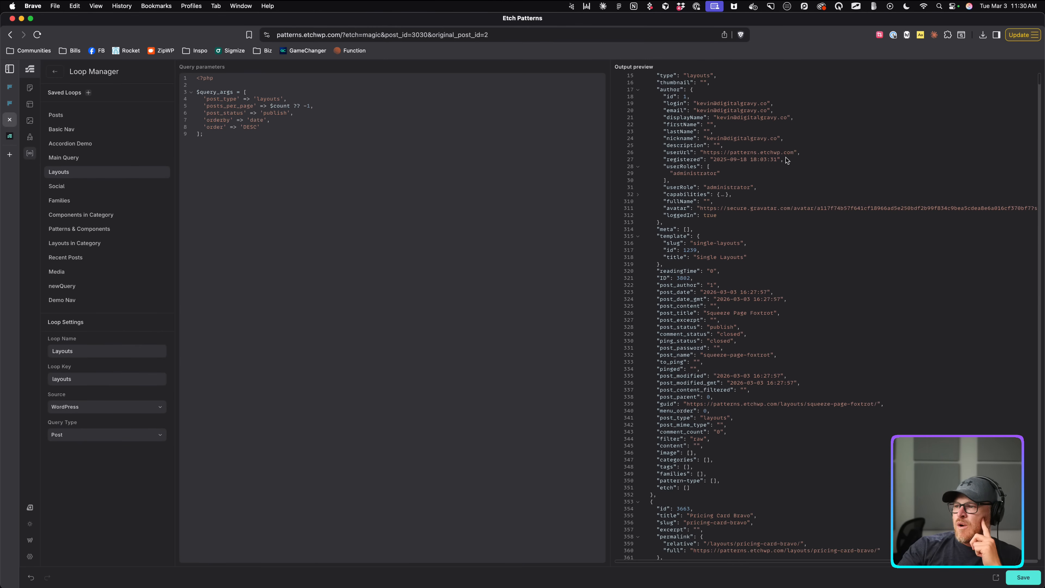
scroll(786, 161, "down", 3)
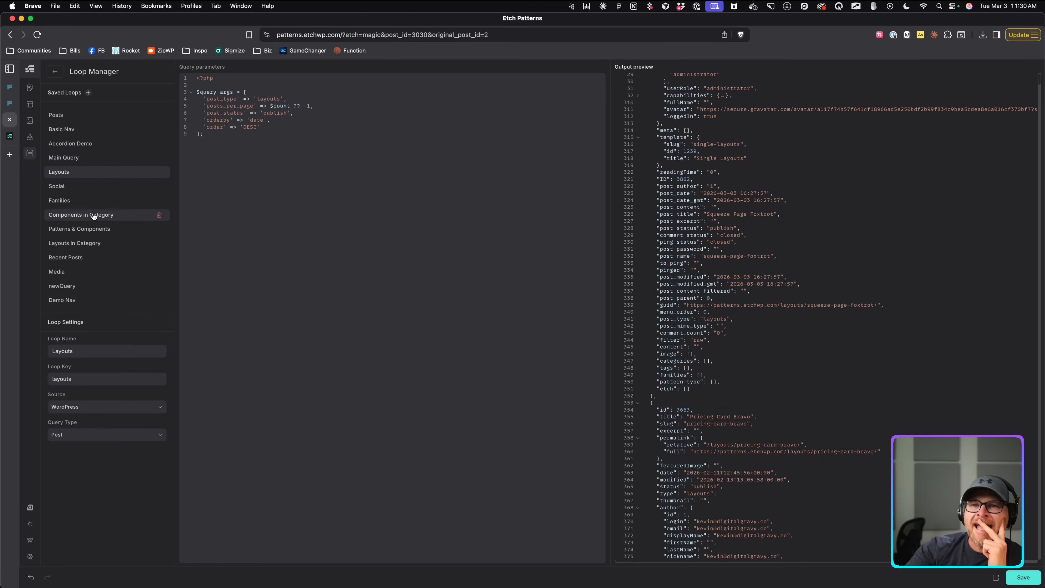
Review the Patterns & Components, Layouts in Category and Components in Category loops, then select Search Results Section.
left_click(89, 229)
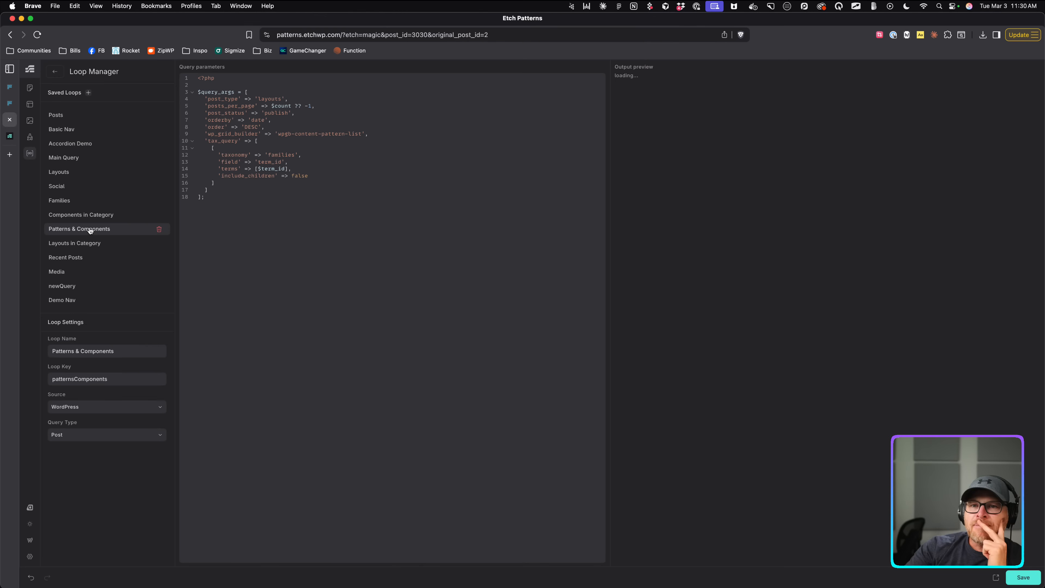
left_click(88, 246)
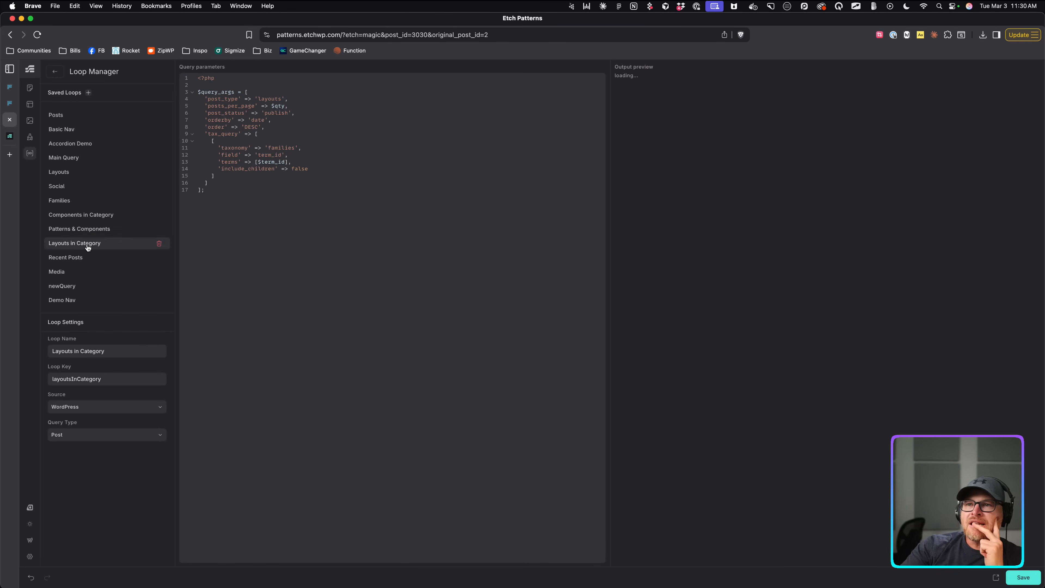
left_click(92, 215)
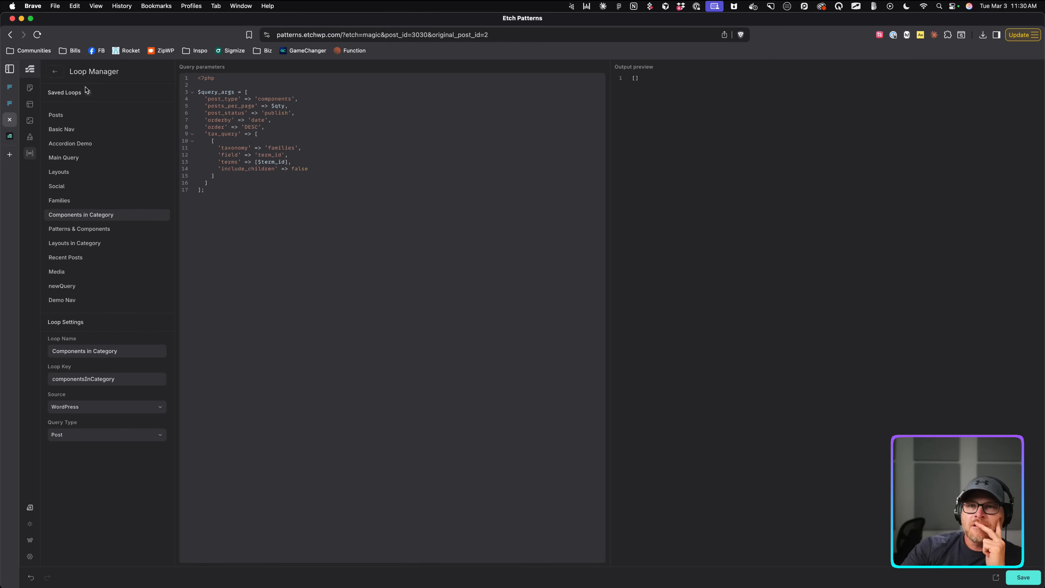
left_click(56, 72)
left_click(343, 201)
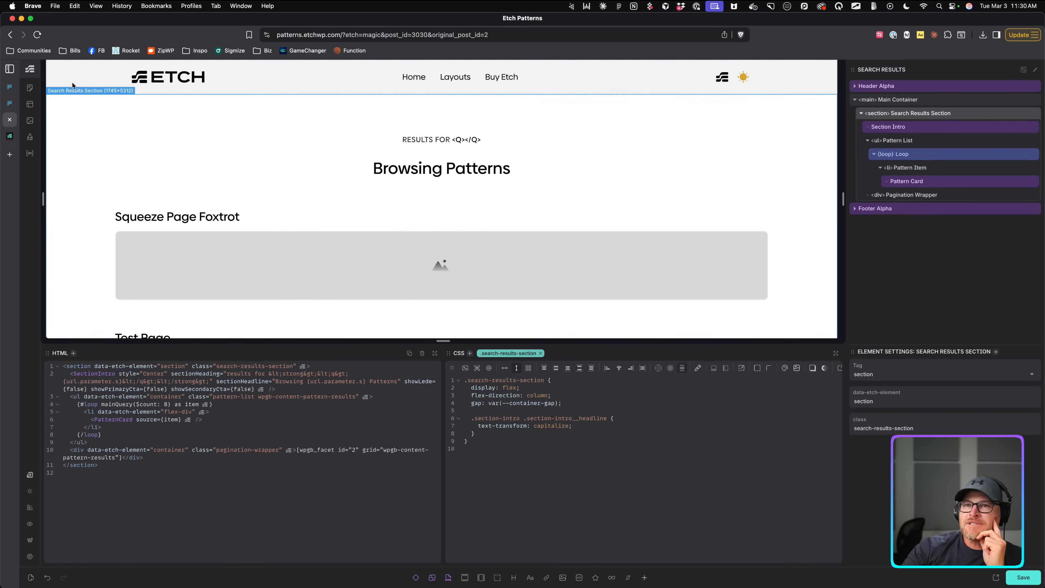
In the Single Layouts template, expand the layers down to the Copy Button and select it.
left_click(29, 103)
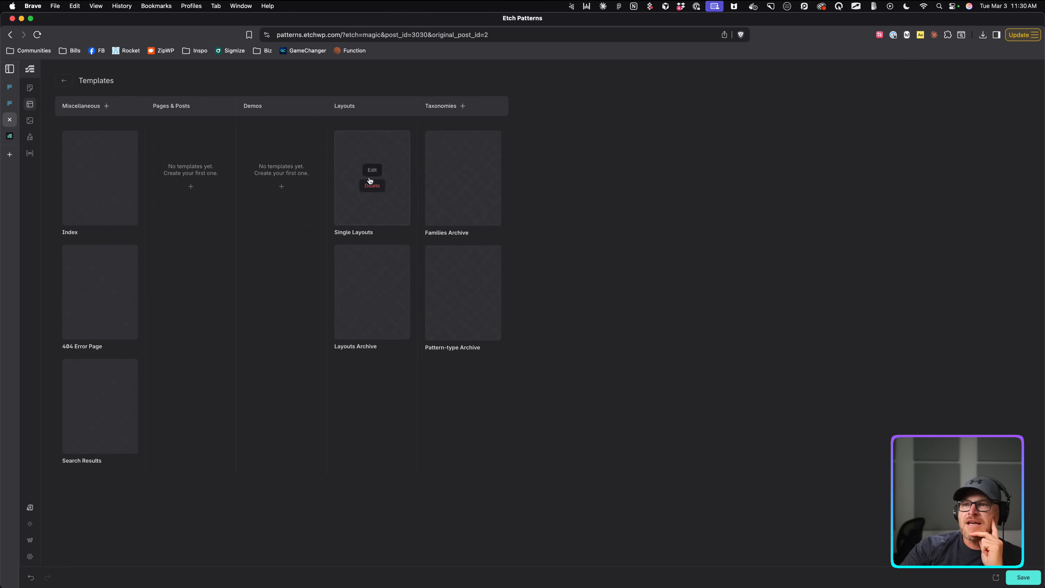
left_click(372, 170)
left_click(806, 78)
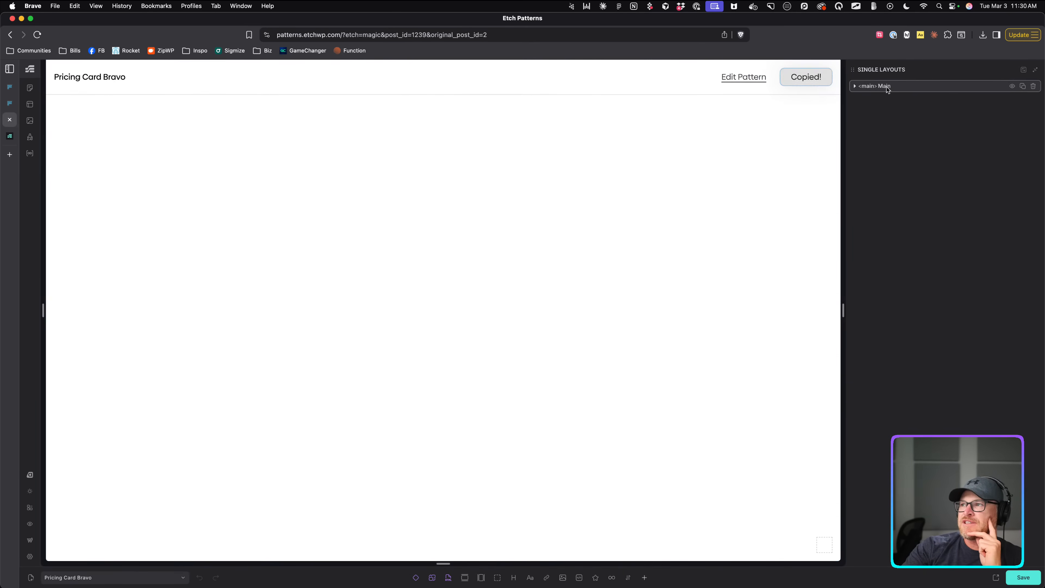
left_click(889, 87)
left_click(914, 104)
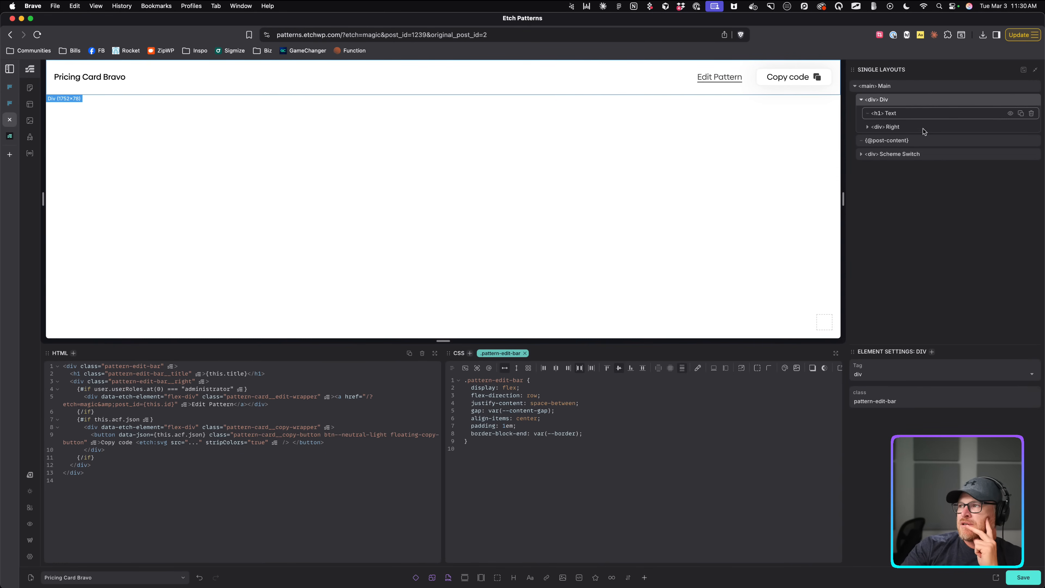
left_click(911, 127)
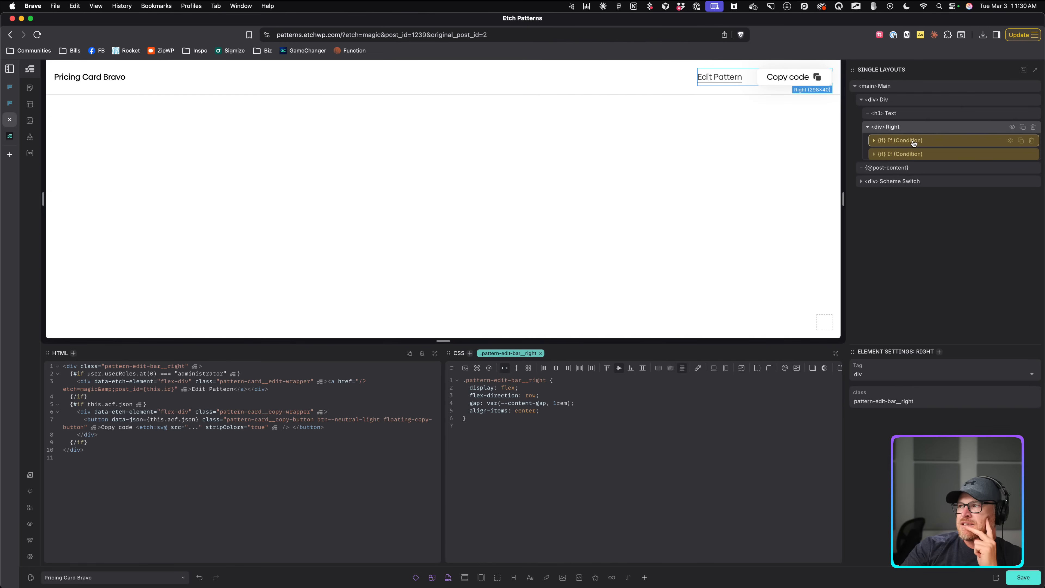
left_click(913, 141)
left_click(914, 168)
left_click(915, 182)
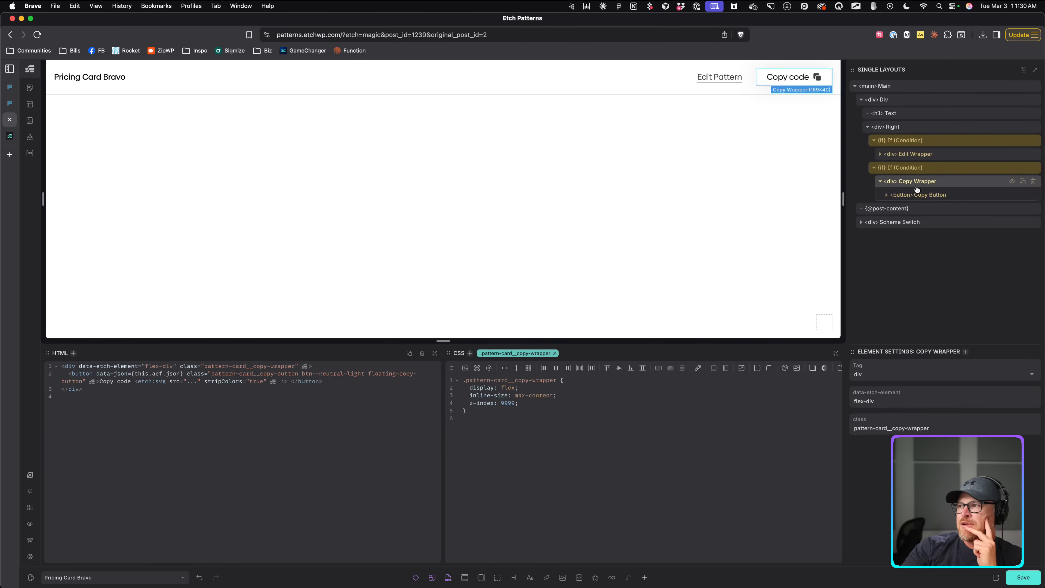
left_click(917, 195)
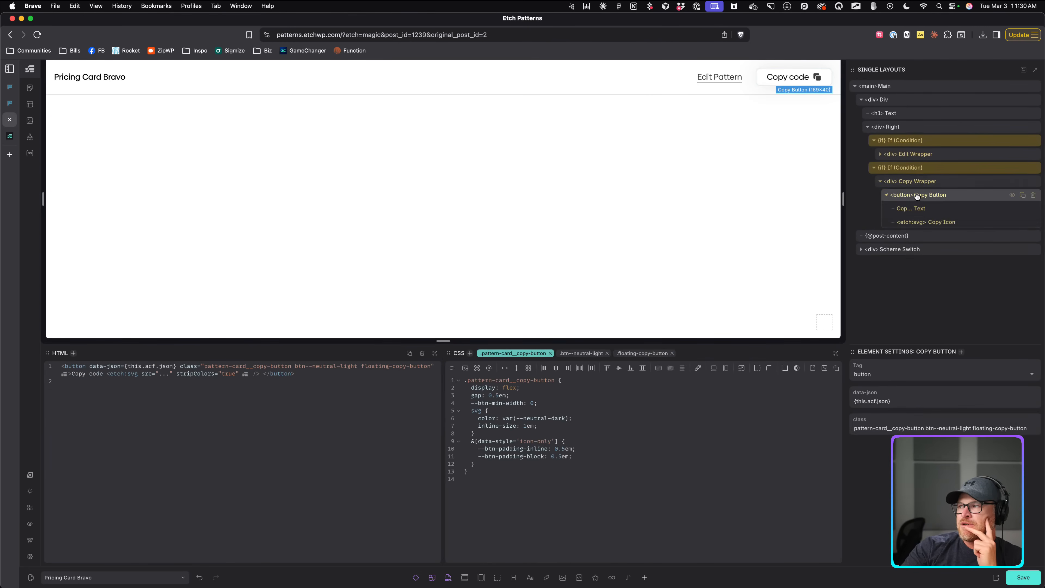
Copy the acf.json part of the Copy Button's data-json value, then open the Families Archive template.
mouse_move(895, 402)
left_mouse_down()
mouse_move(867, 402)
mouse_move(890, 402)
left_mouse_up()
left_click(914, 404)
key("super+c")
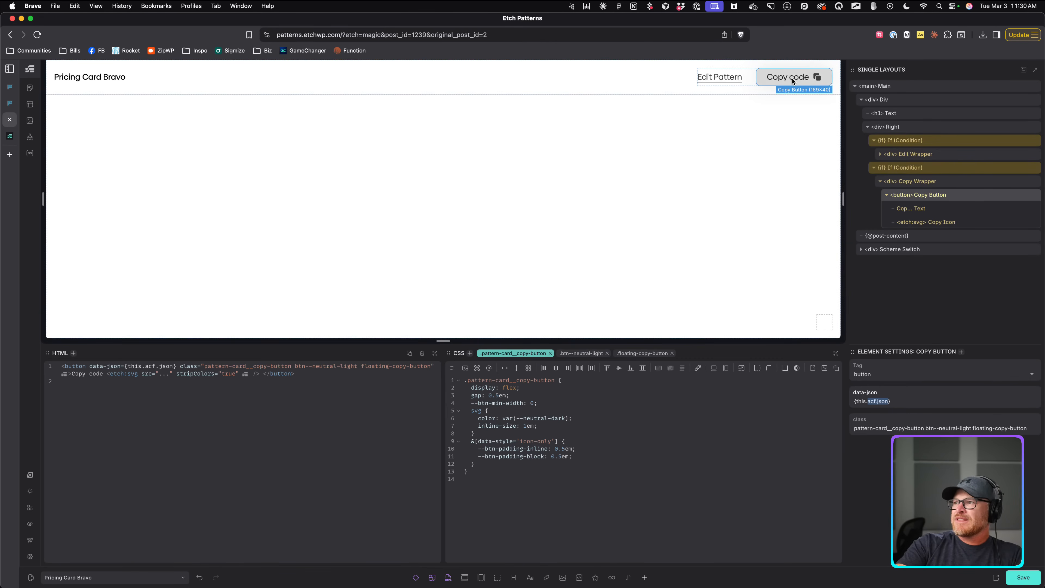
left_click(941, 182)
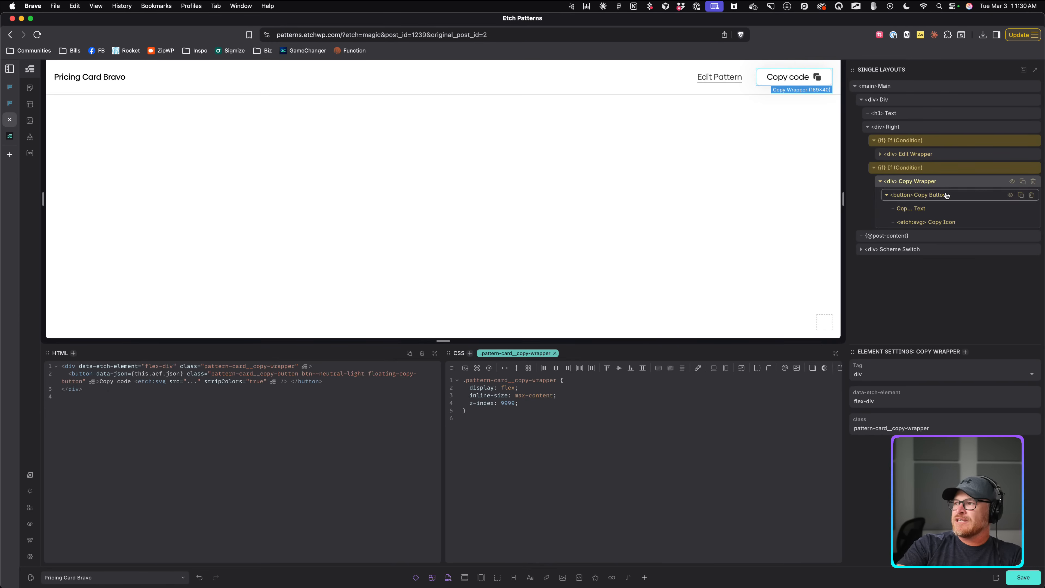
left_click(944, 194)
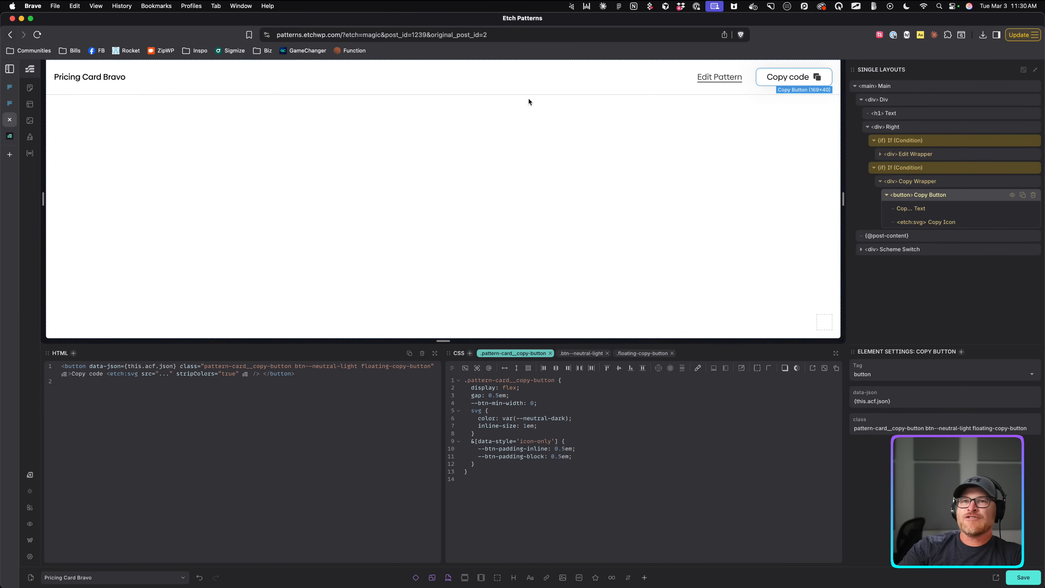
left_click(30, 104)
left_click(463, 170)
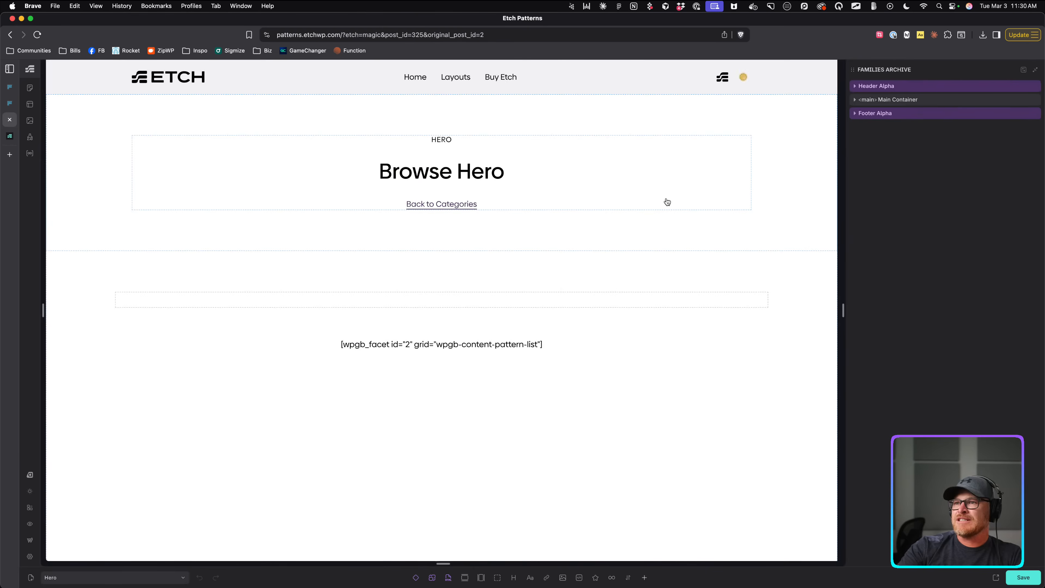
Drill into Patterns > Pattern List > Loop > Pattern Card and select its {item.acf.json} value.
left_click(944, 100)
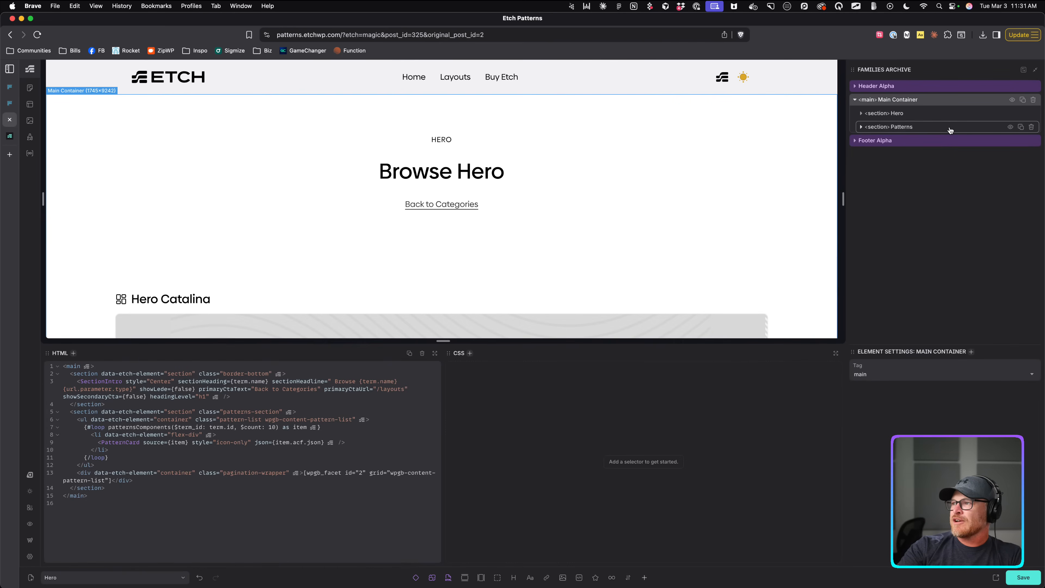
left_click(952, 126)
left_click(964, 156)
left_click(904, 141)
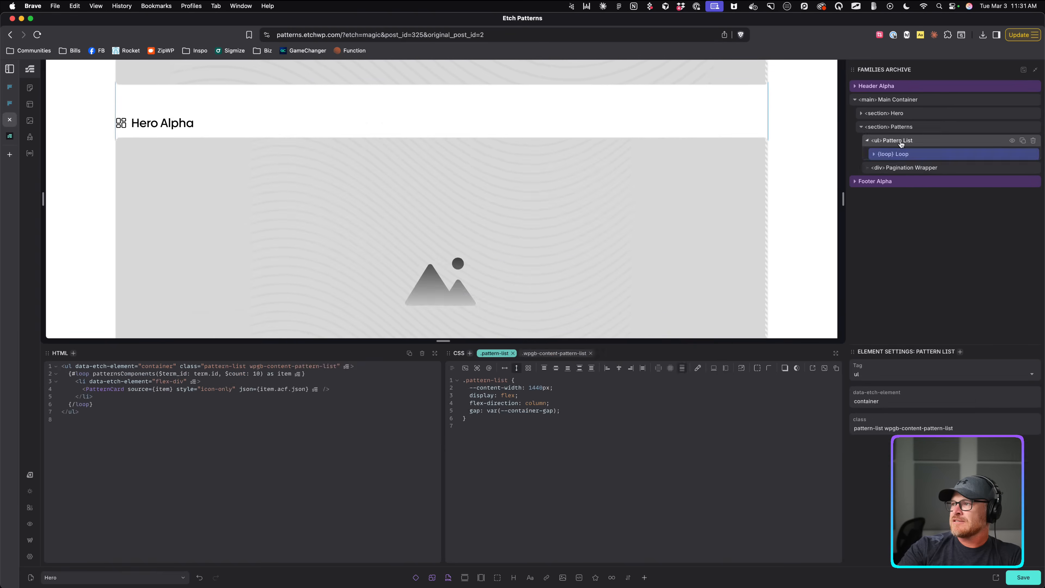
left_click(921, 157)
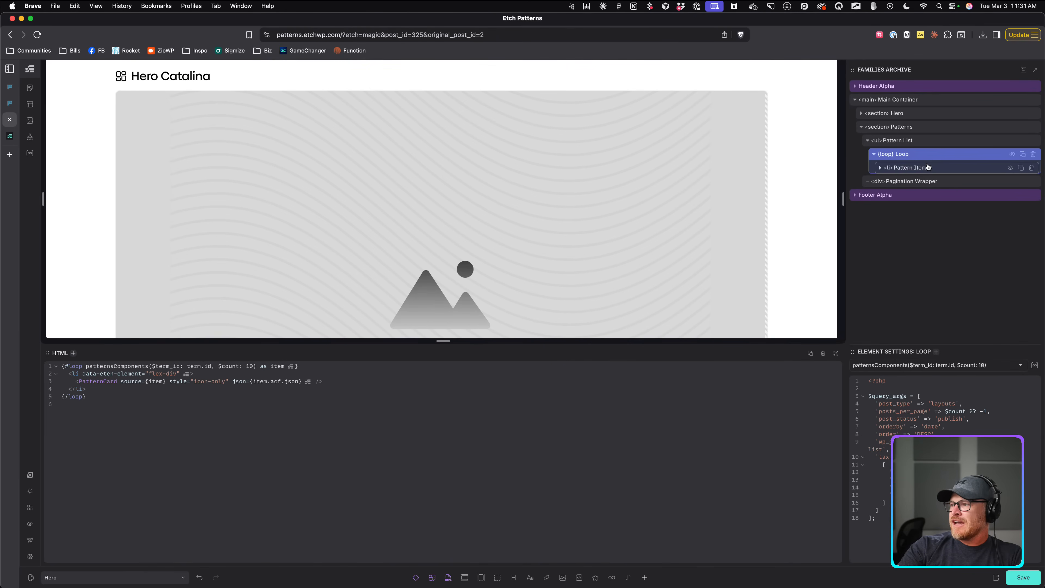
left_click(928, 166)
left_click(942, 182)
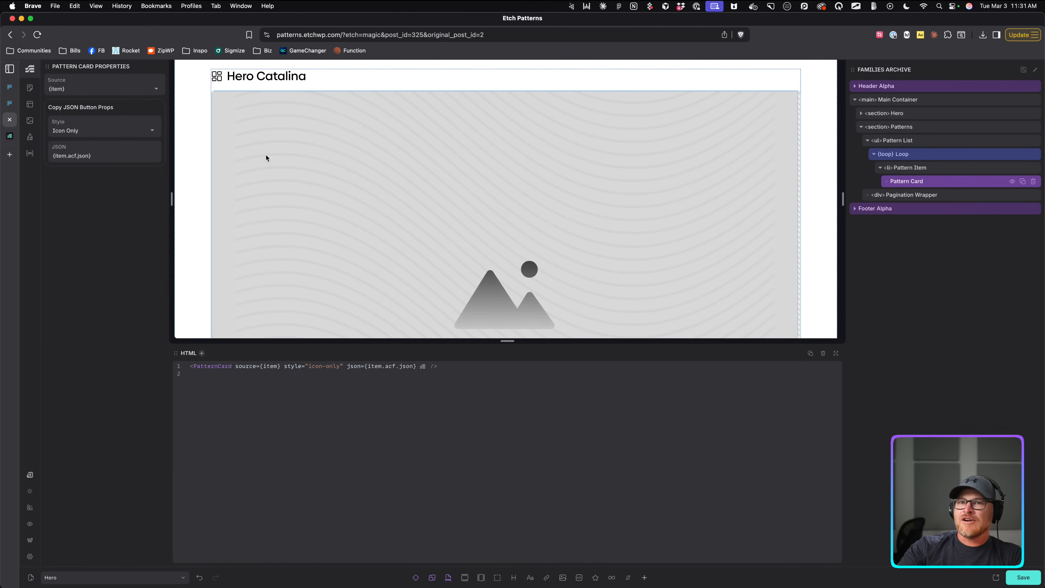
left_click(97, 156)
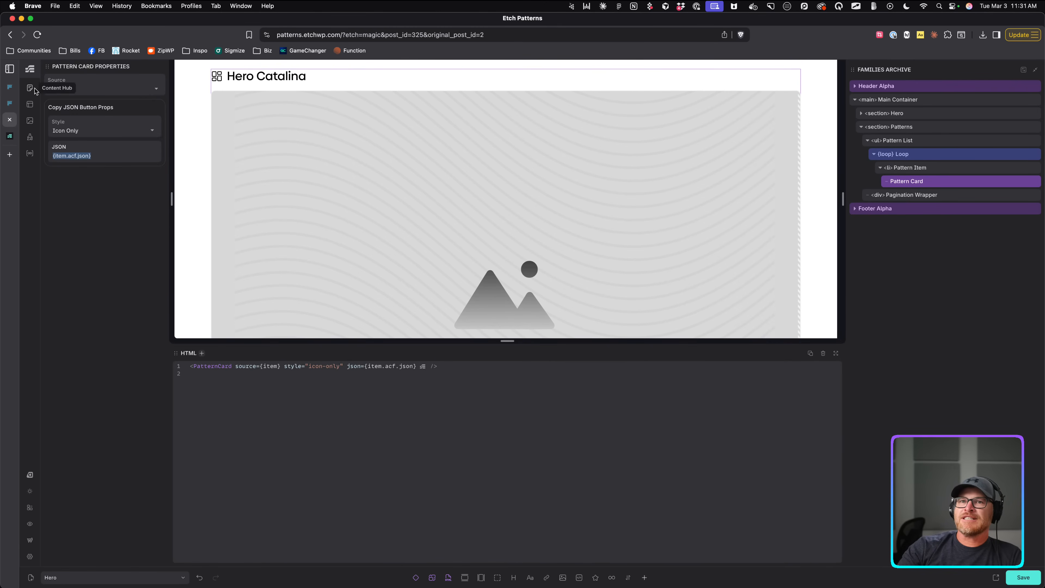
Open the Search Results template, select its Pattern Card, and save the template.
left_click(30, 105)
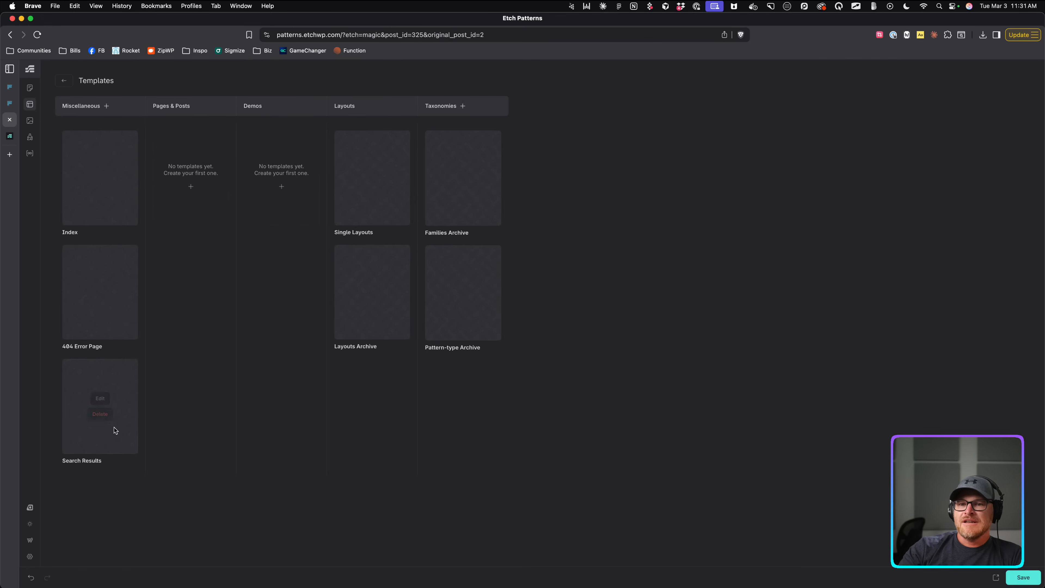
left_click(99, 398)
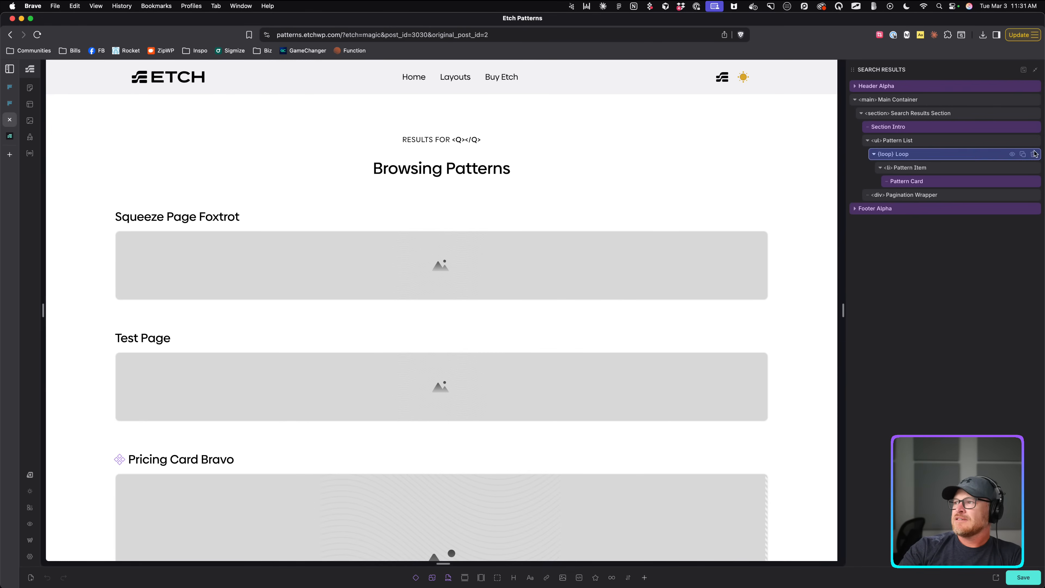
left_click(925, 181)
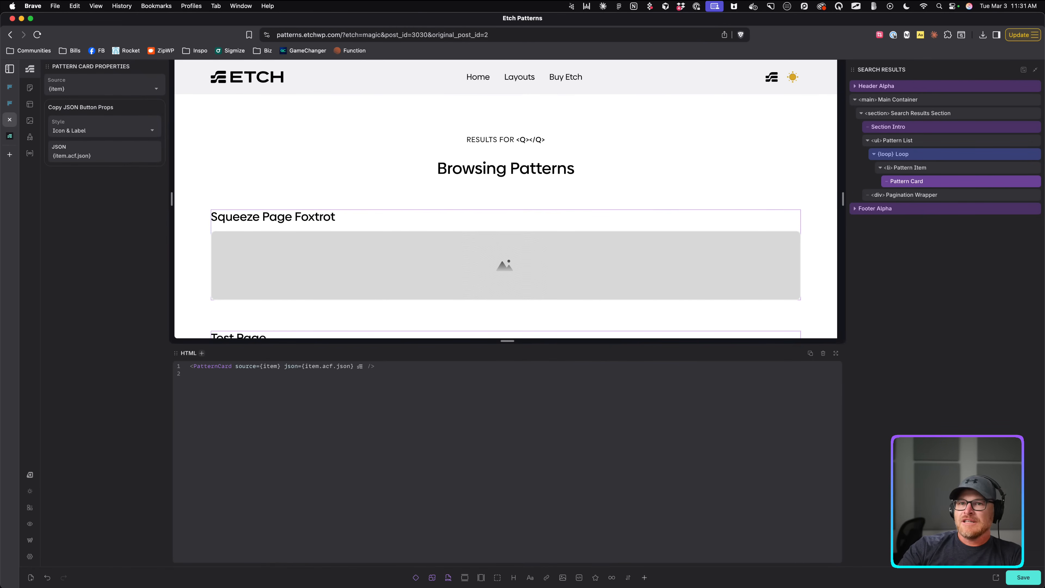
left_click(1023, 577)
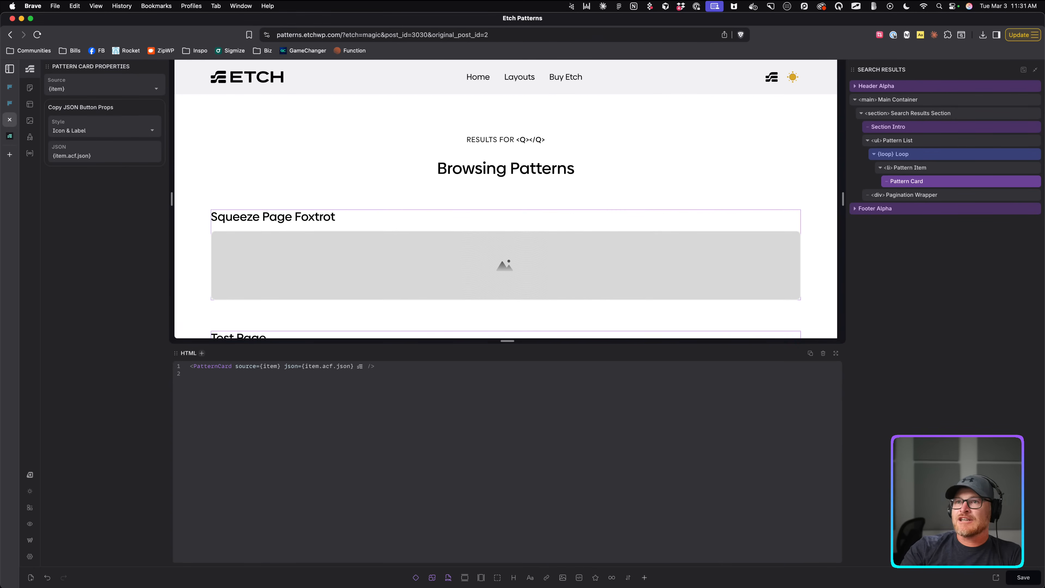
Load patterns.etchwp.com in a new browser tab.
key("super+t")
type("patterns.etchwp.com")
key("Return")
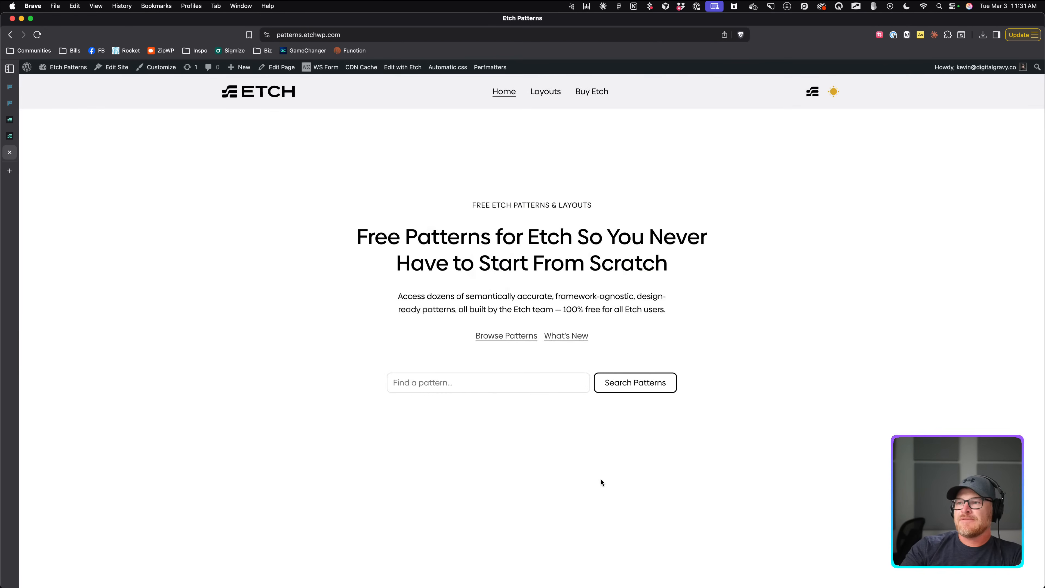
Search the live site for 'hero' and check the current clipboard contents in a scratch tab.
left_click(502, 378)
type("hero")
key("Return")
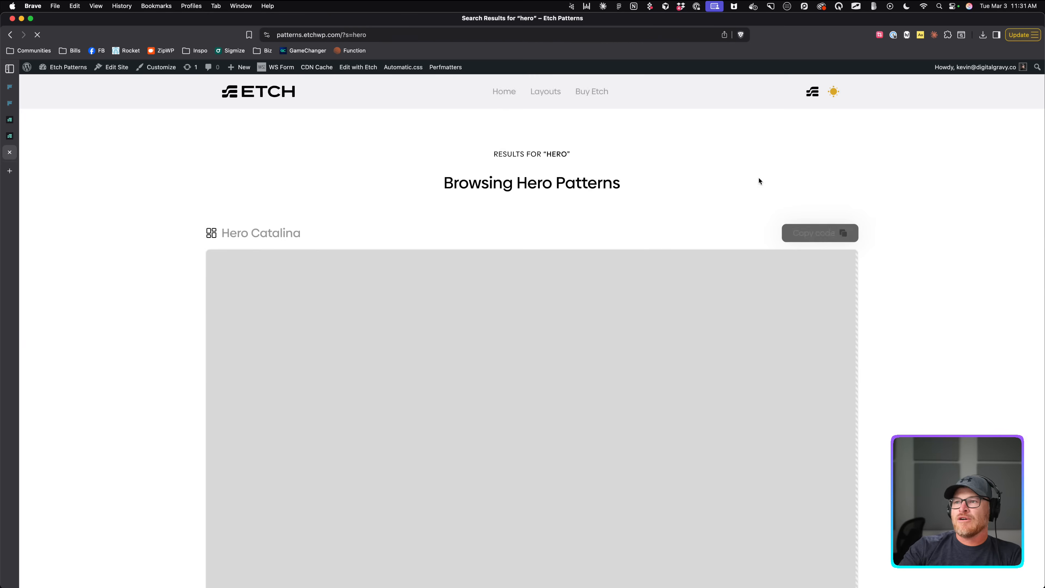
key("super+t")
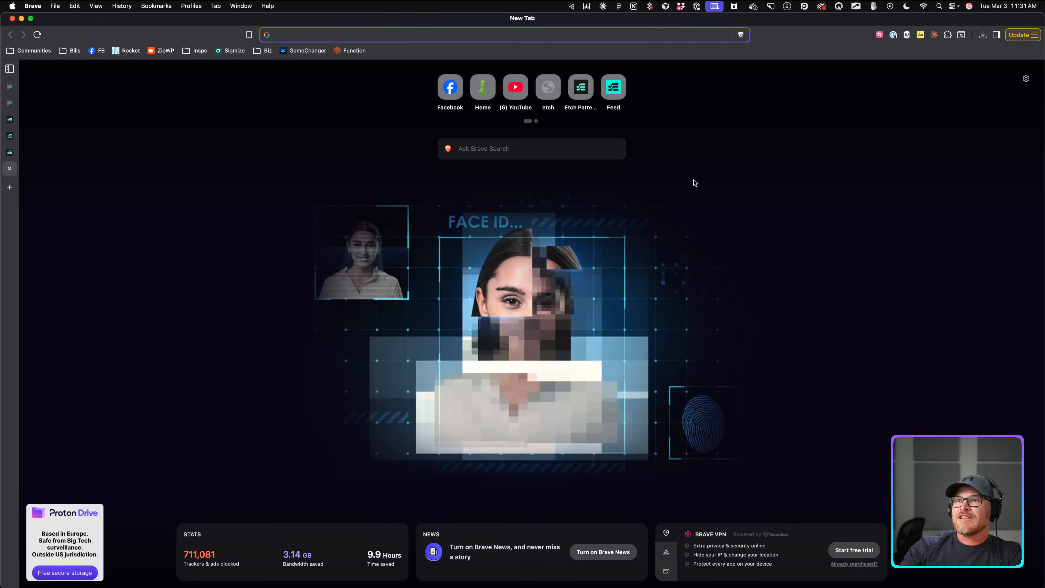
key("super+v")
key("super+a")
key("BackSpace")
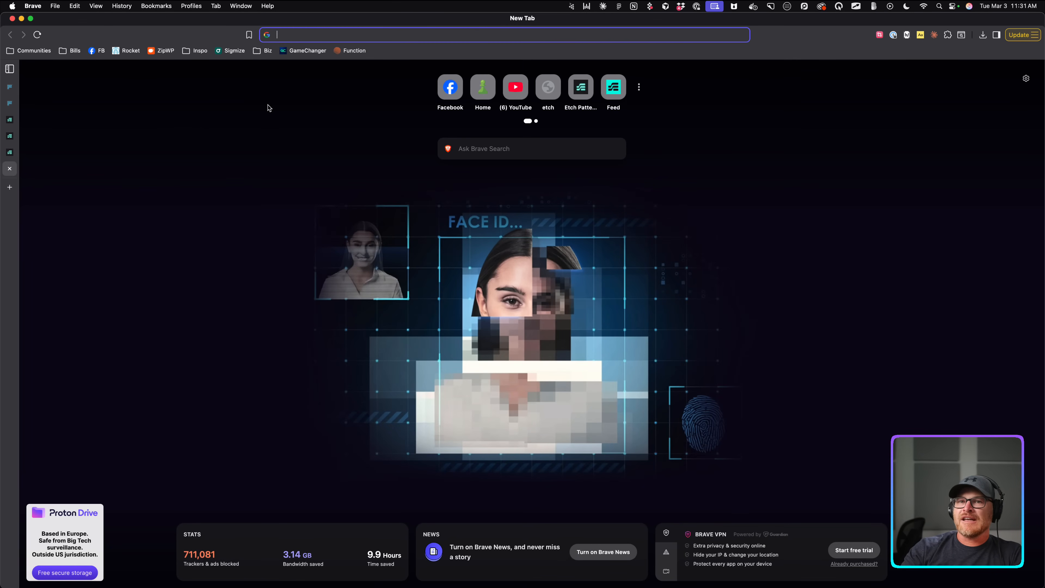
left_click(10, 169)
Copy Hero Catalina's code, verify the pasted block JSON in a test tab, then return to the editor.
left_click(818, 233)
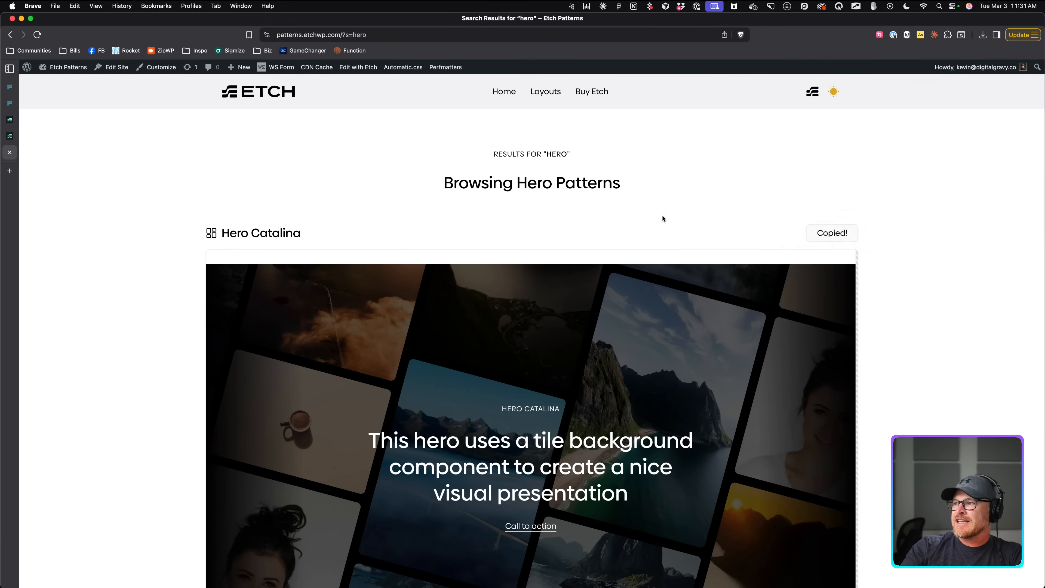
key("super+t")
key("super+v")
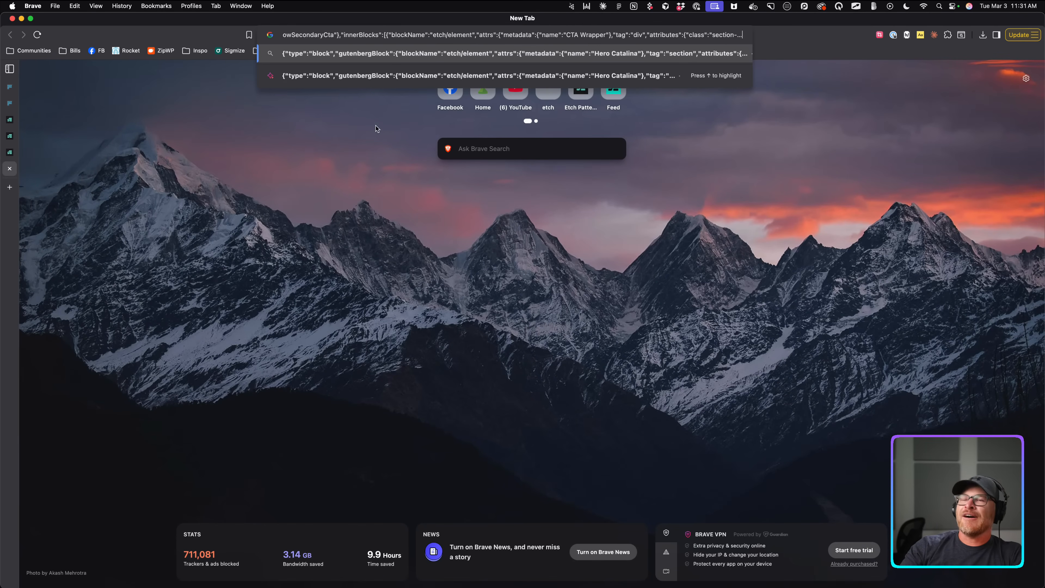
left_click(10, 169)
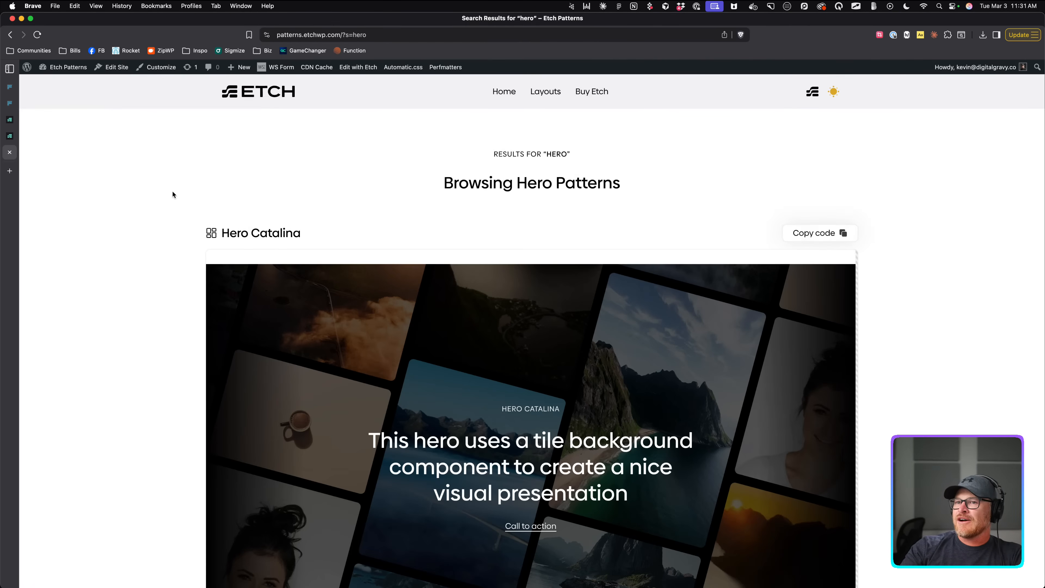
scroll(224, 241, "down", 6)
scroll(225, 239, "up", 6)
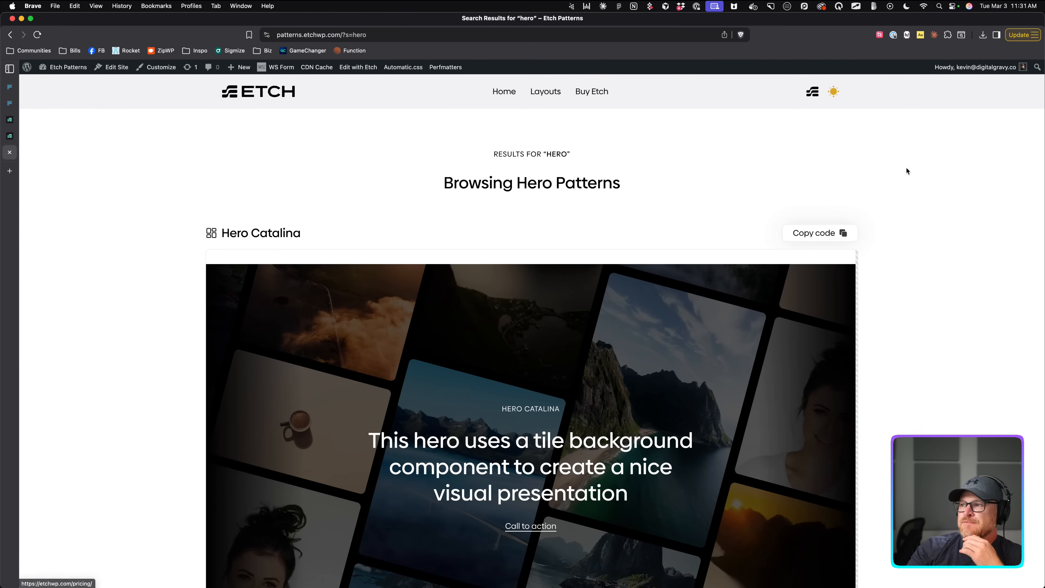
left_click(14, 117)
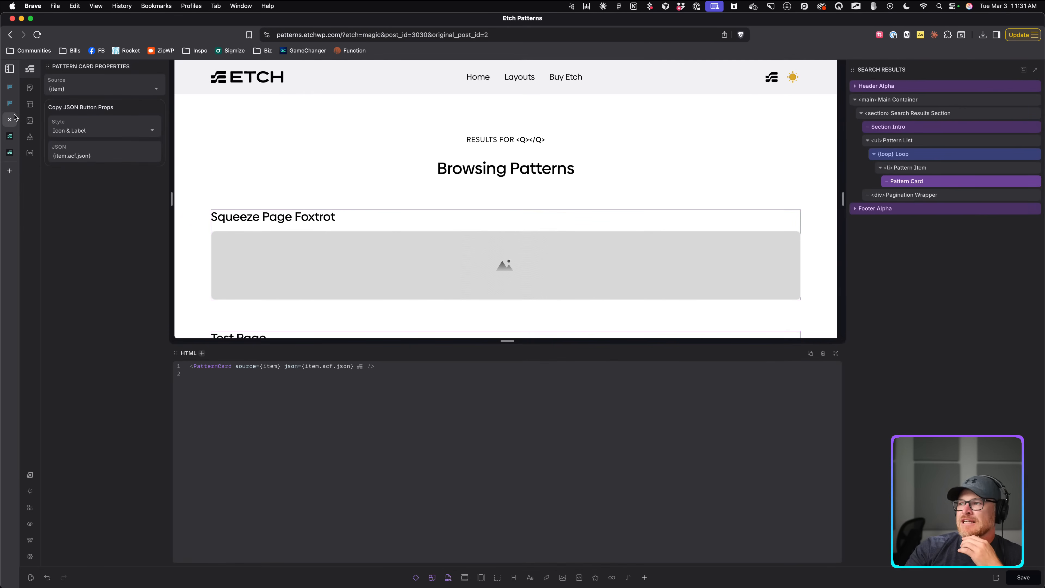
Set the Pattern Card's copy button Style to Icon Only and save the Search Results template.
right_click(915, 181)
left_click(935, 280)
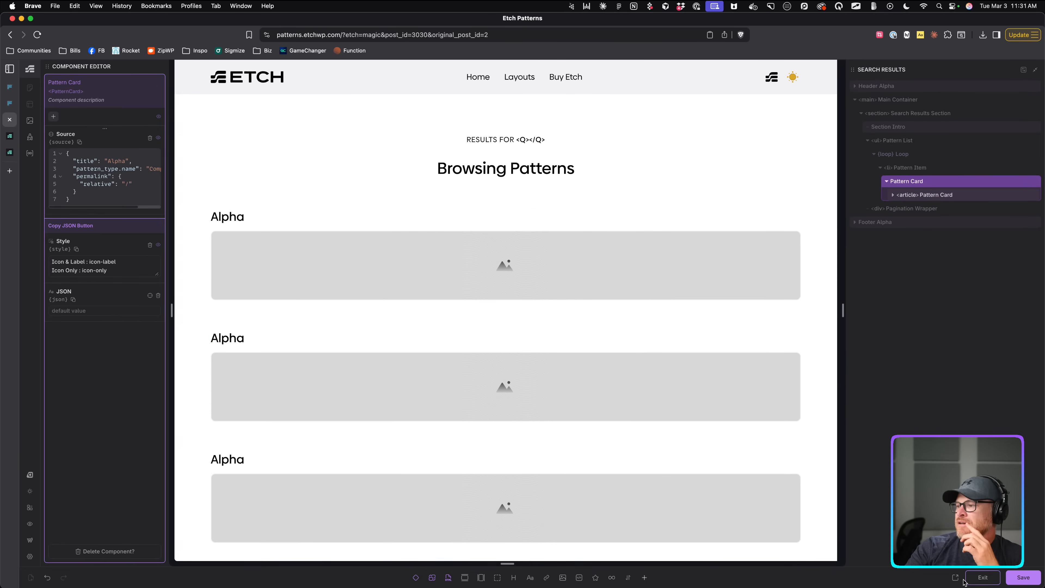
left_click(981, 577)
left_click(60, 130)
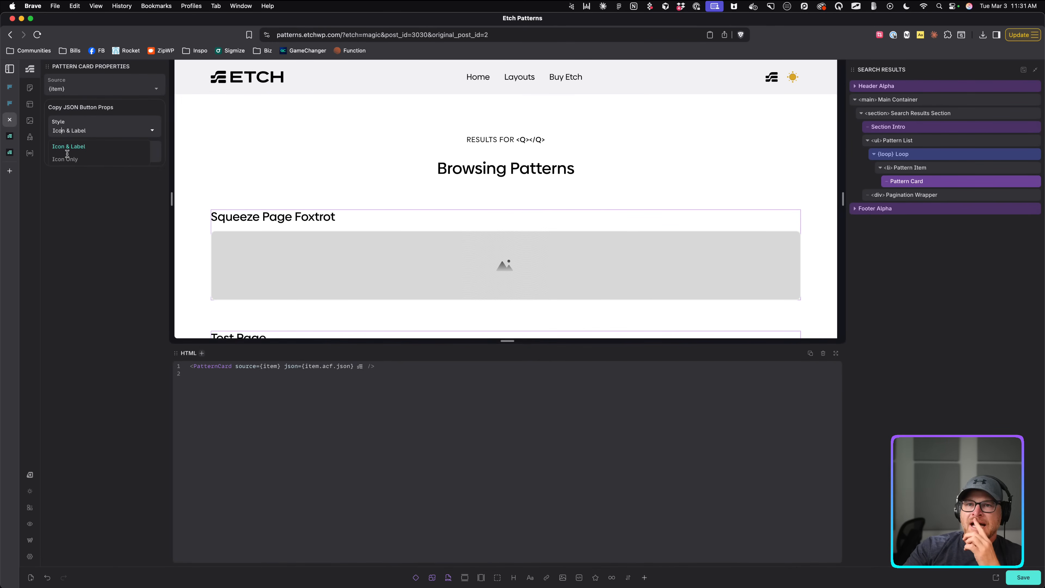
left_click(66, 160)
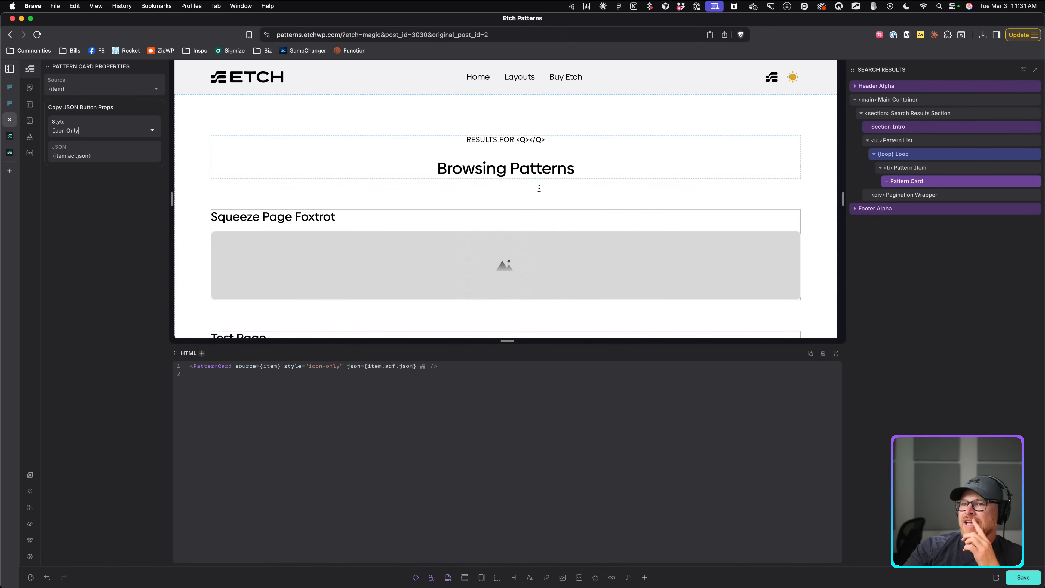
left_click(1028, 582)
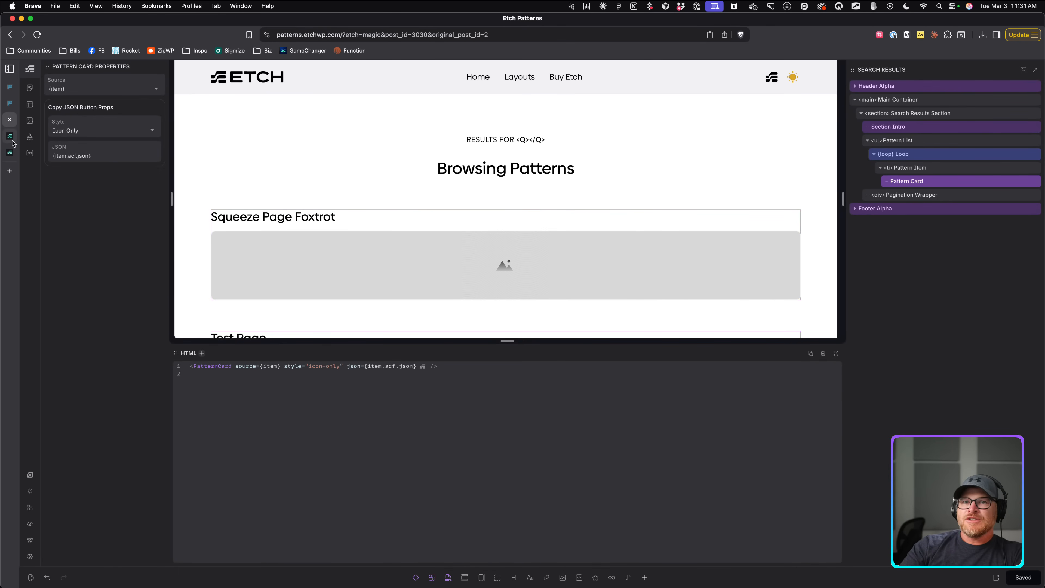
left_click(10, 137)
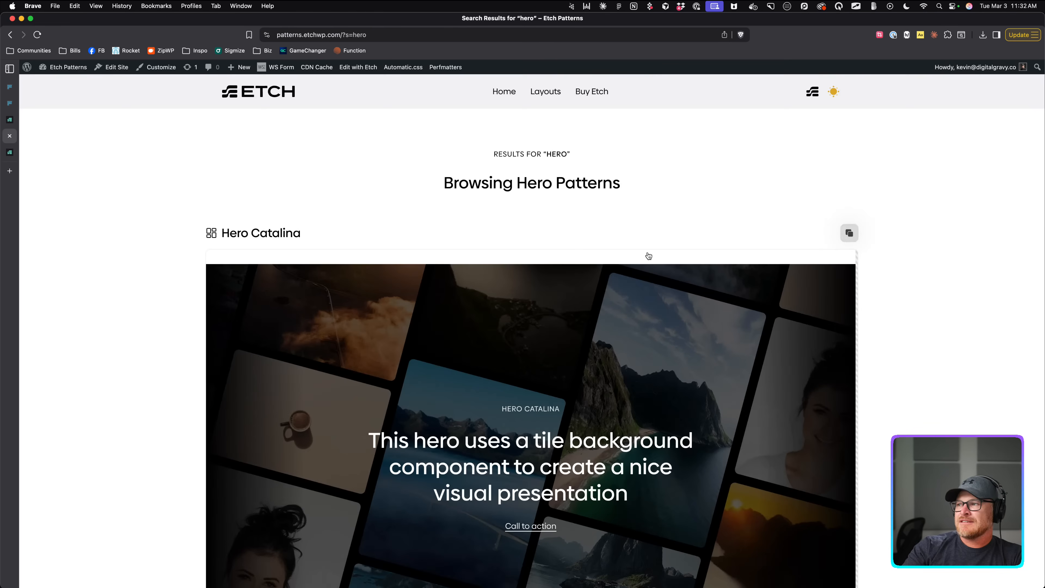
Verify the icon-only copy on Hero Catalina pastes its block JSON, then close the Etch editor tab.
left_click(848, 232)
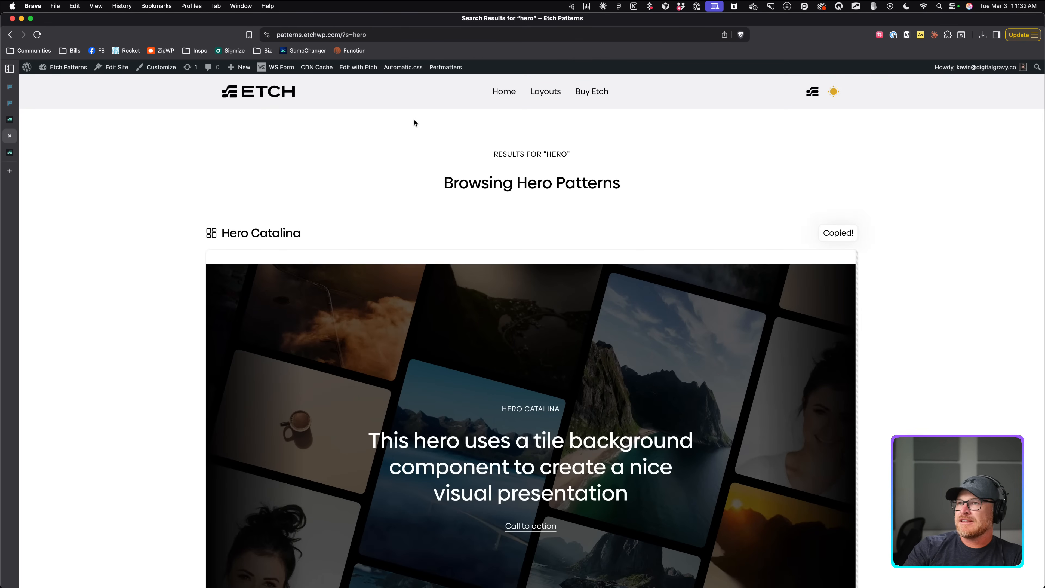
key("super+t")
key("super+v")
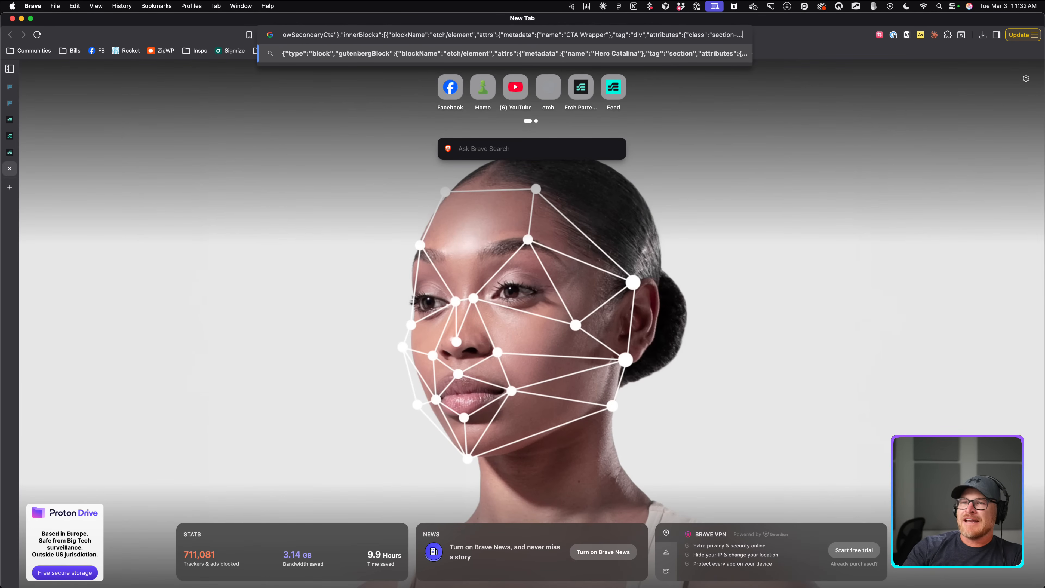
left_click(10, 167)
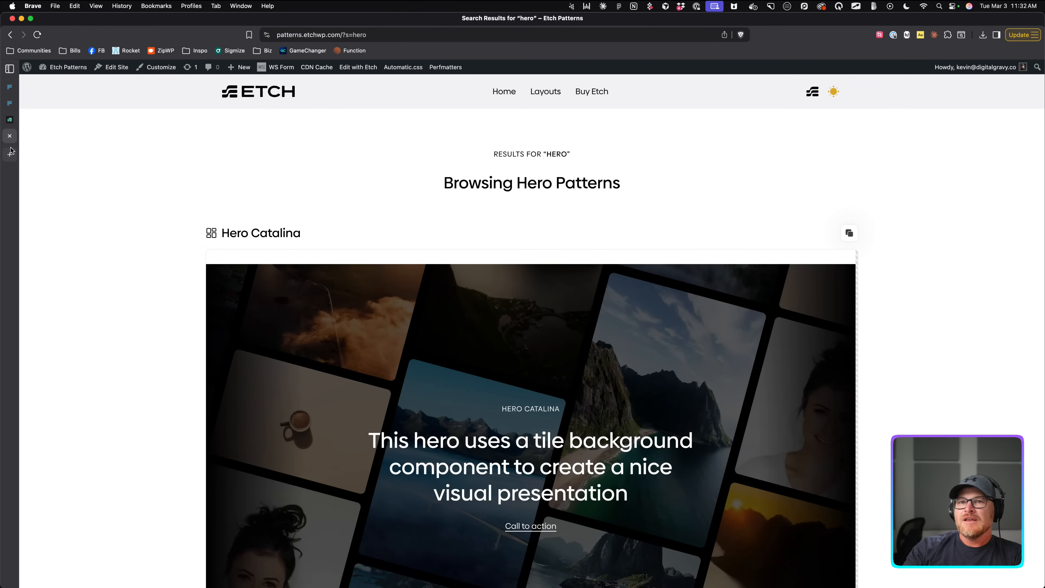
left_click(12, 120)
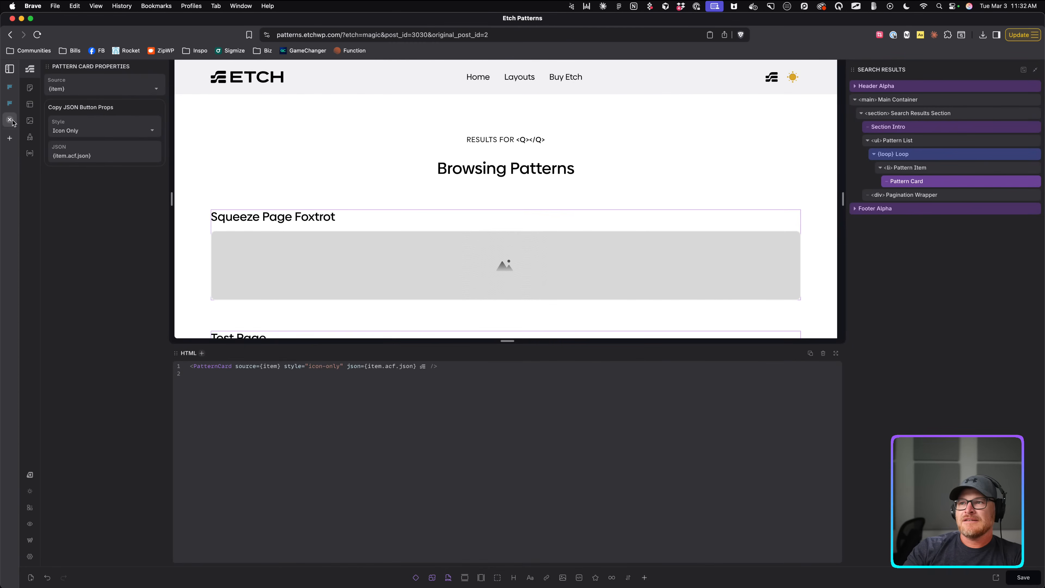
left_click(10, 119)
Load patterns.etchwp.com/wp-admin in a new tab to reach the WordPress dashboard.
key("super+t")
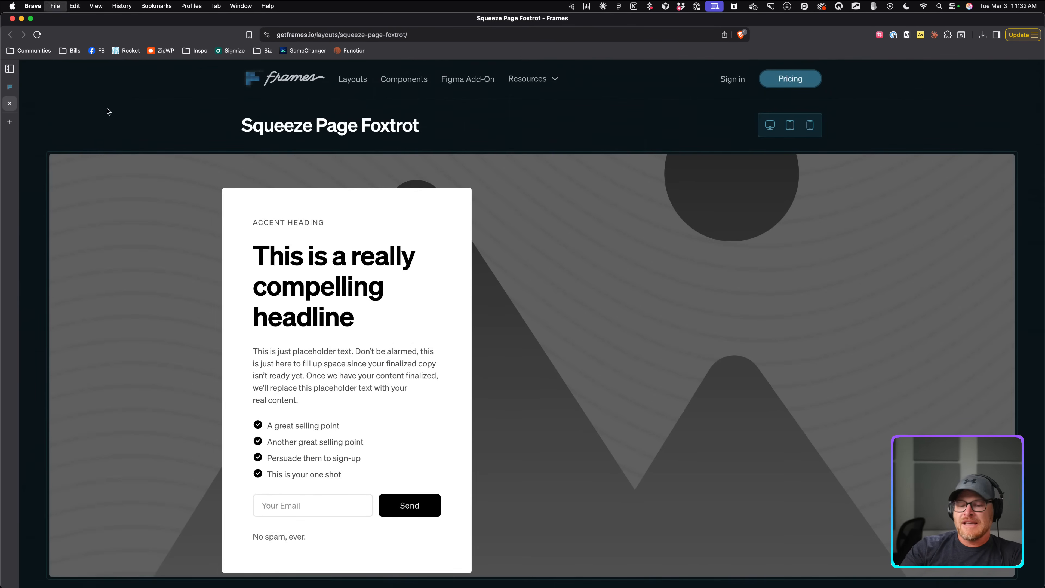
type("patterns.etchwp.com/wp")
key("Return")
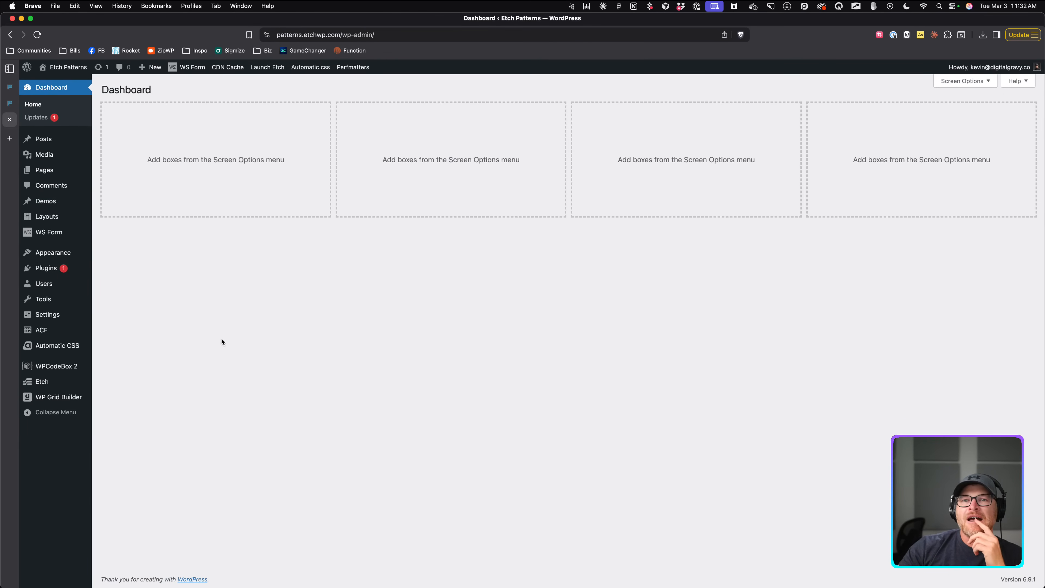
mouse_move(46, 202)
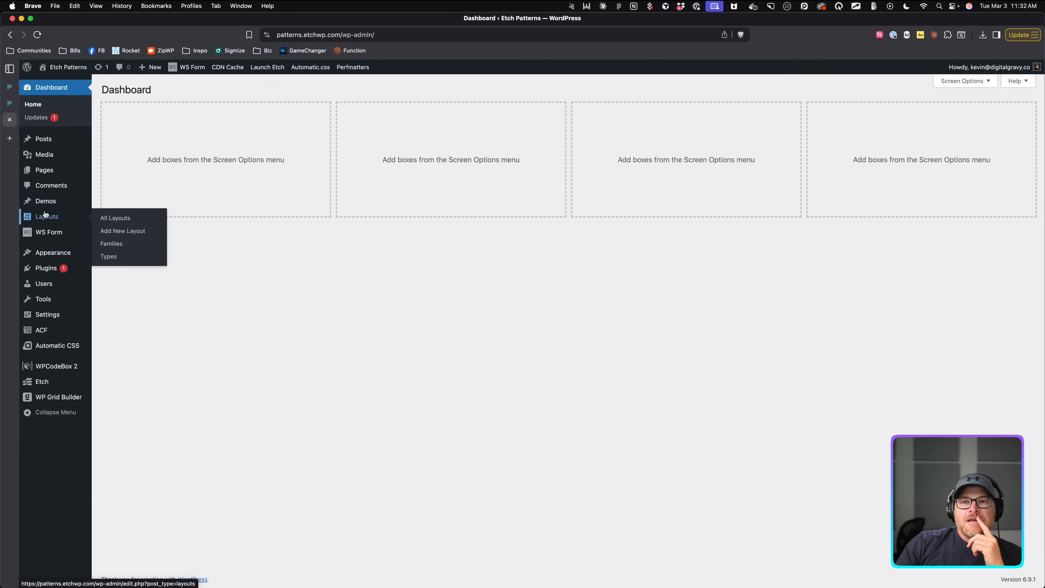
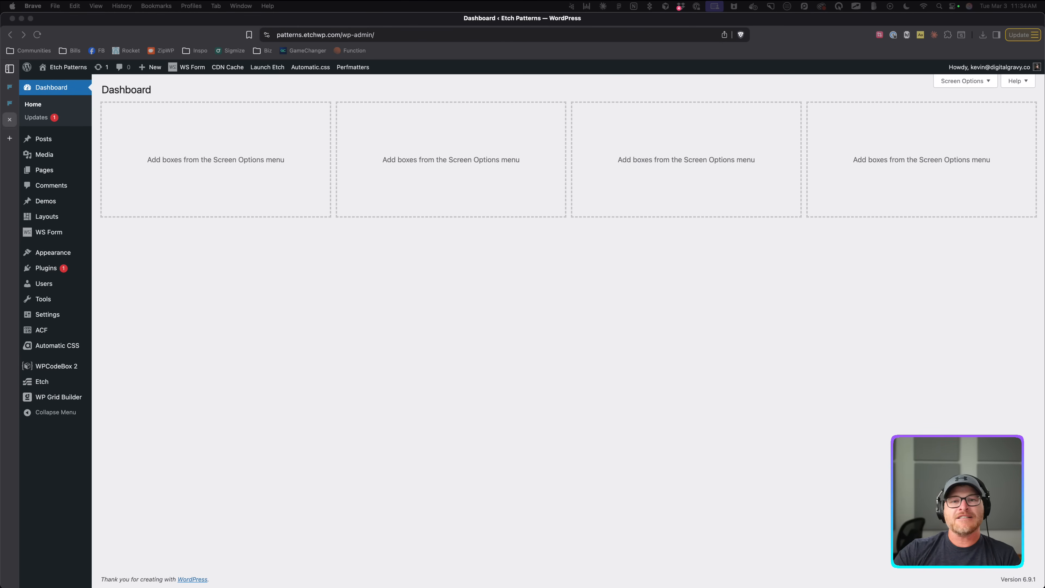
Open the empty Squeeze Page Foxtrot layout in Etch and bring up its Frames reference.
left_click(226, 352)
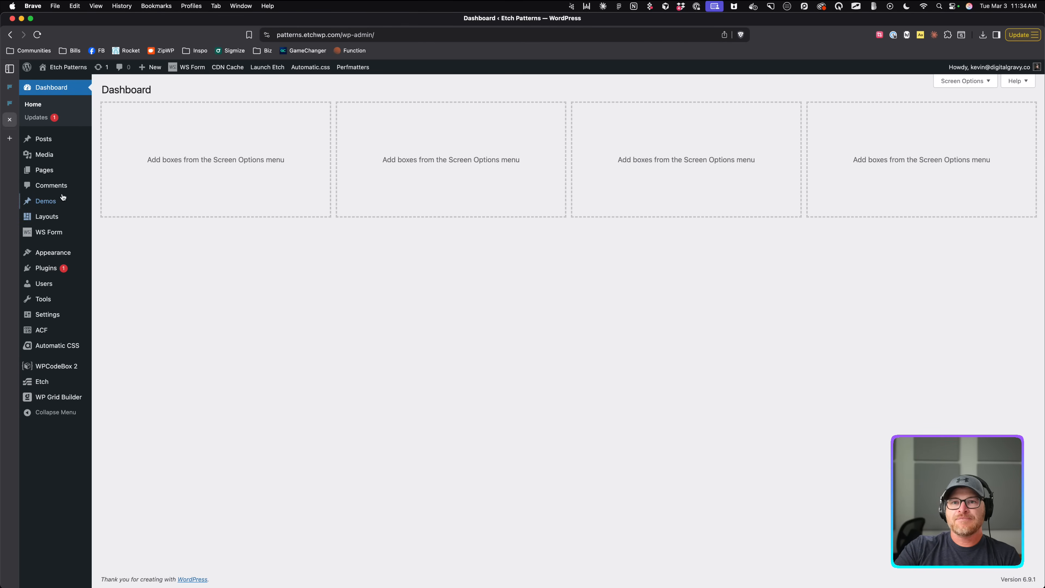
mouse_move(54, 217)
left_click(123, 231)
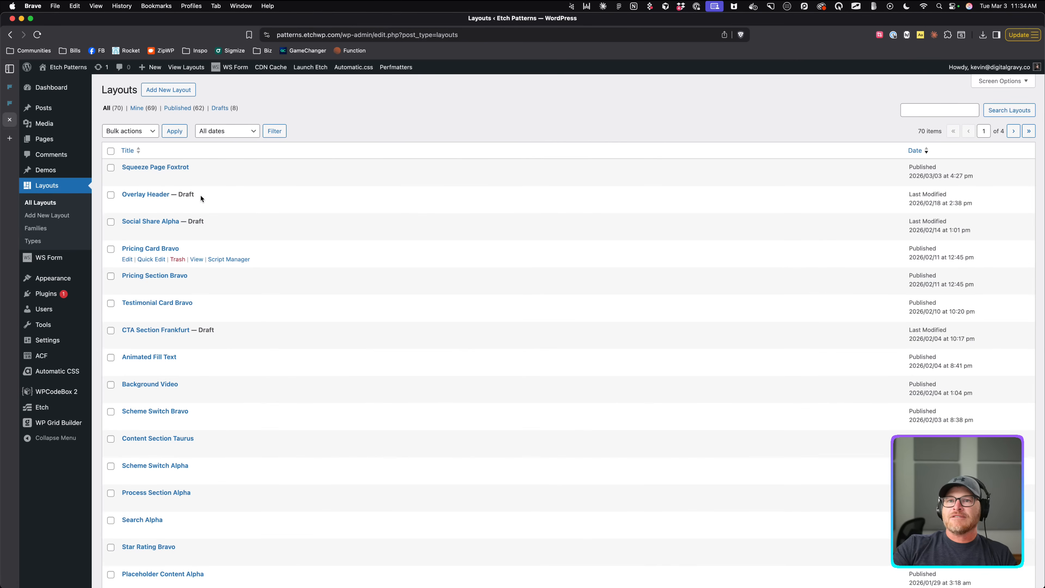
left_click(142, 168)
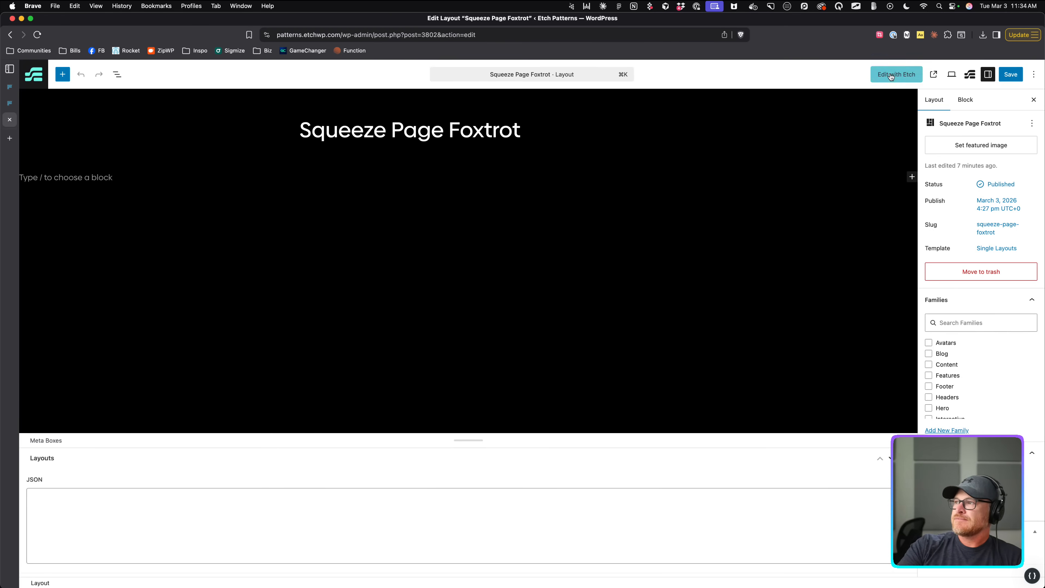
left_click(893, 75)
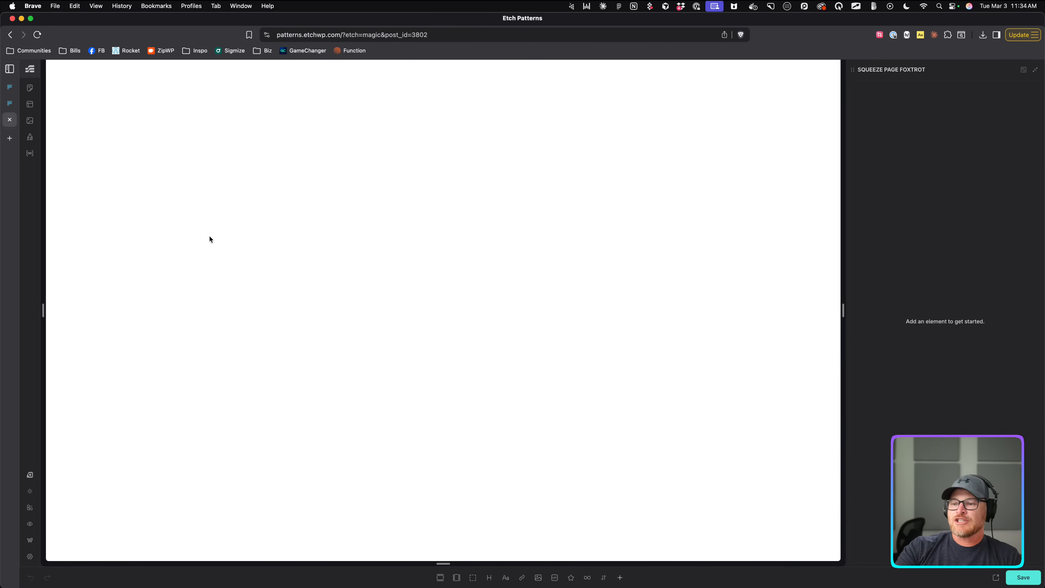
left_click(9, 103)
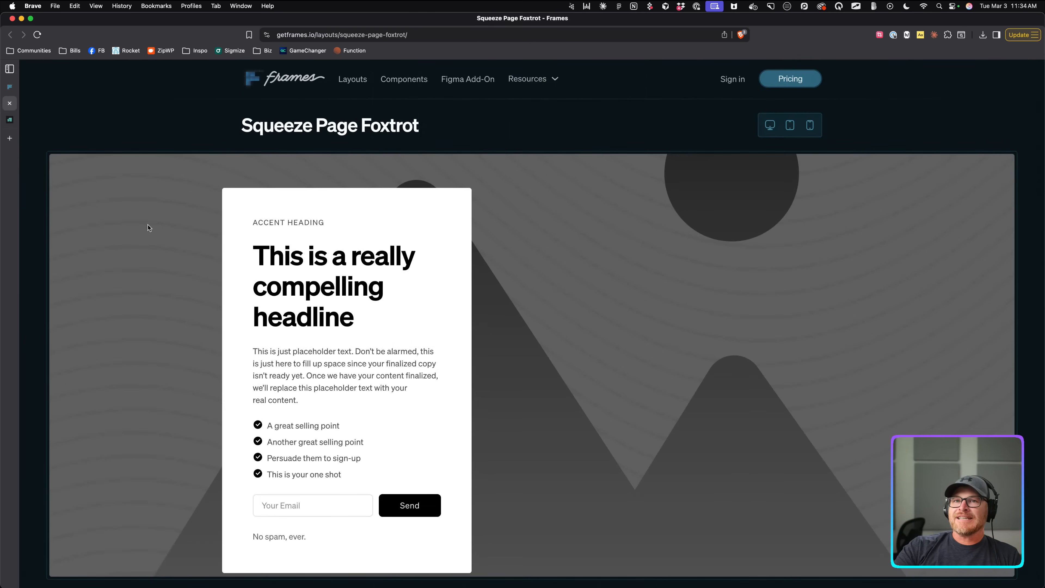
Draw rectangle outlines around the photo section, its inner wrapper, the card container and the white card.
scroll(120, 202, "down", 1)
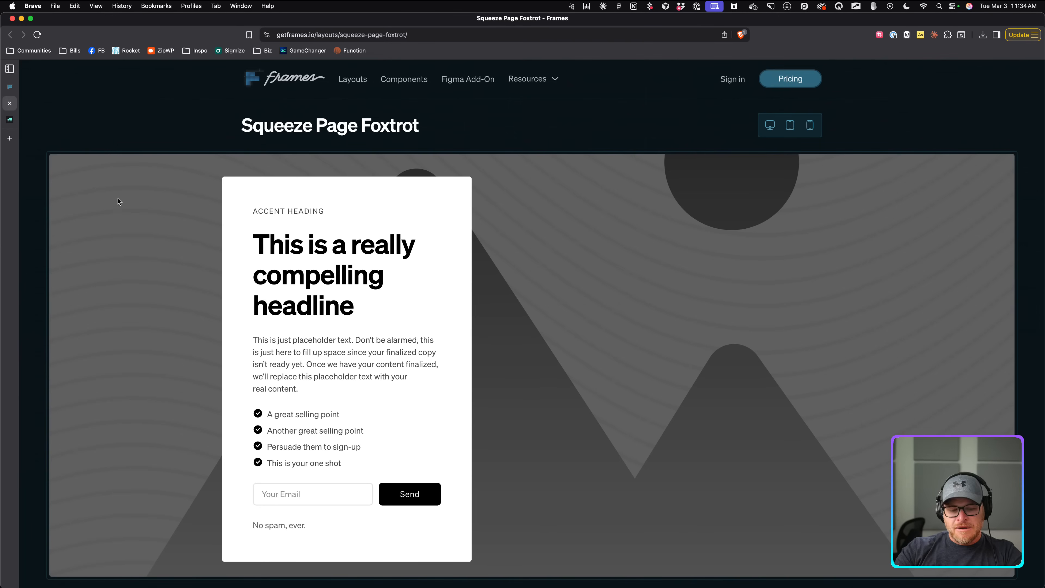
key("alt+Tab")
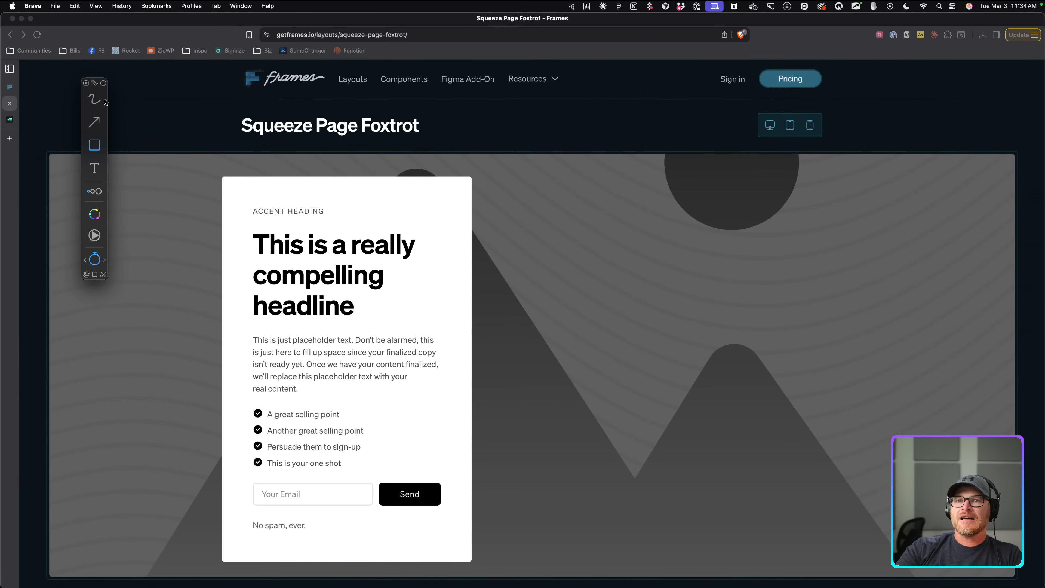
left_click(87, 84)
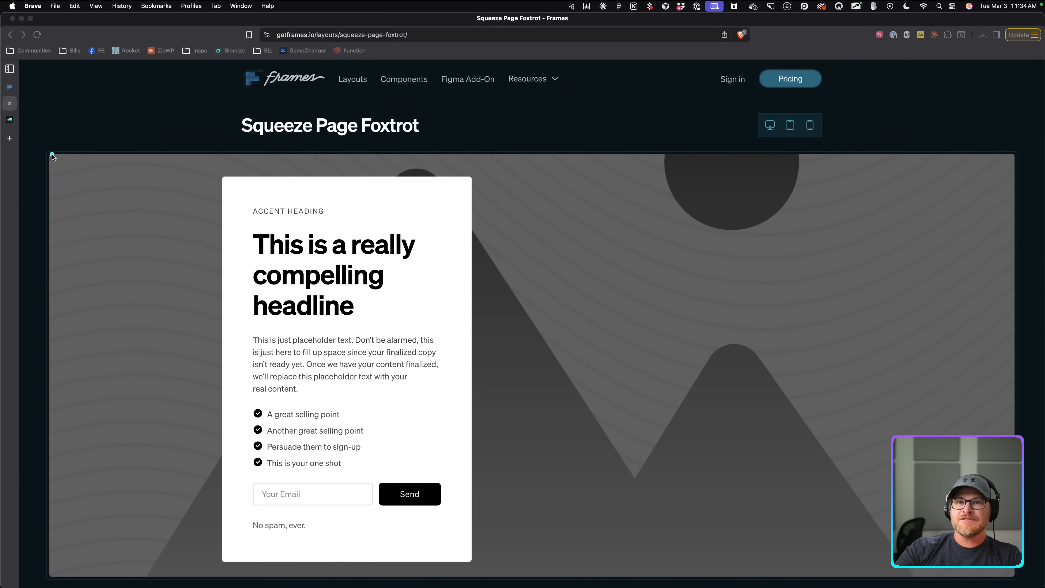
mouse_move(52, 155)
left_mouse_down()
mouse_move(175, 173)
mouse_move(1034, 563)
mouse_move(1013, 579)
left_mouse_up()
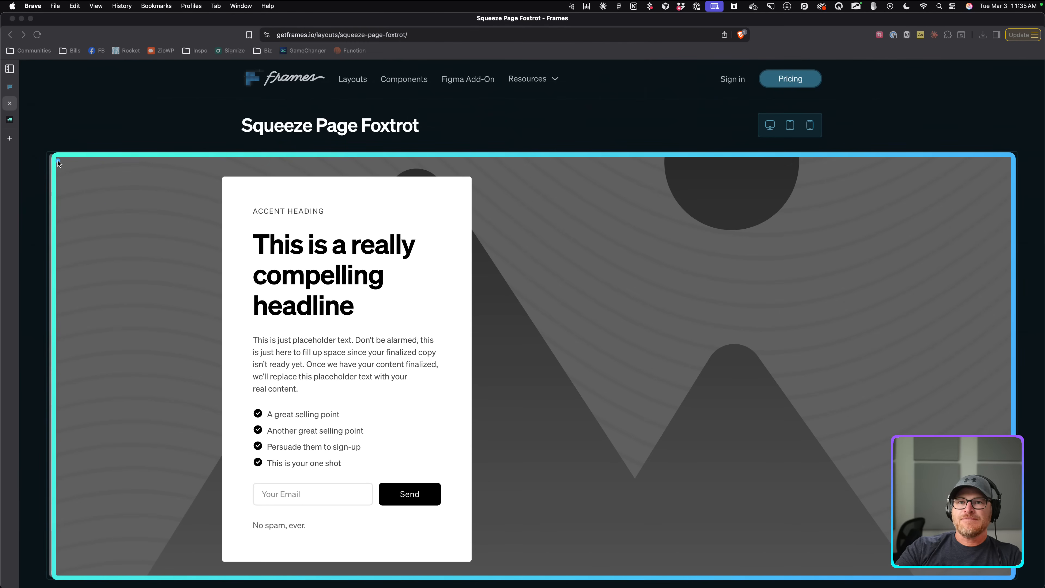
mouse_move(58, 159)
left_mouse_down()
mouse_move(163, 181)
mouse_move(950, 507)
mouse_move(1011, 575)
left_mouse_up()
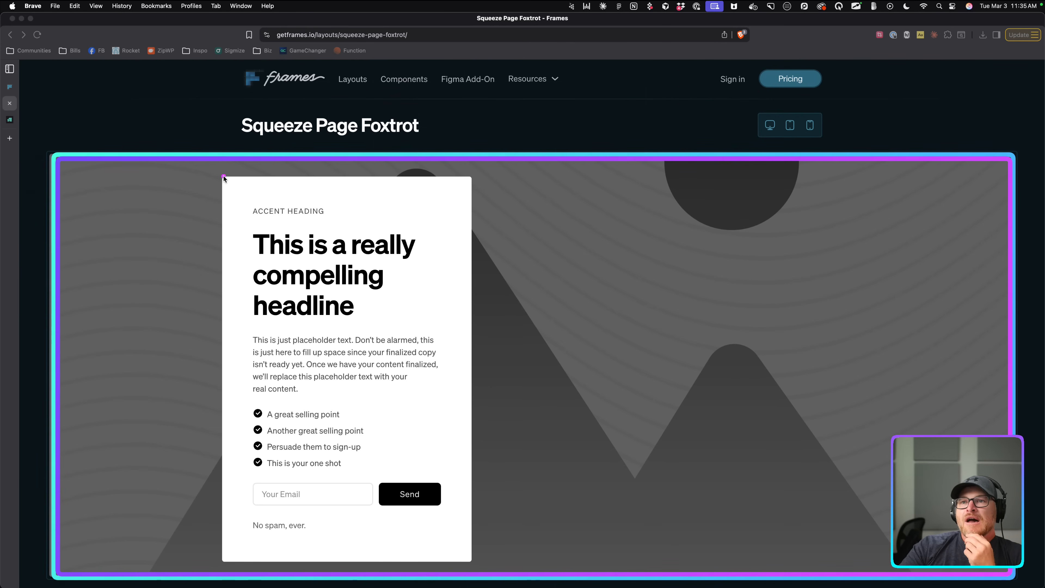
left_click_drag(222, 176, 921, 561)
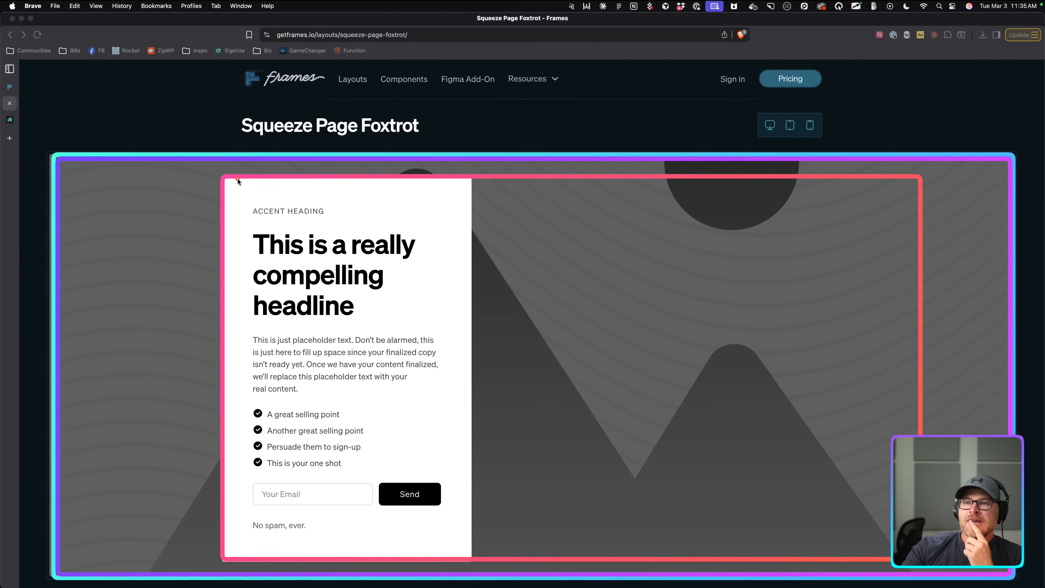
mouse_move(224, 177)
left_mouse_down()
mouse_move(428, 225)
mouse_move(473, 370)
mouse_move(473, 560)
left_mouse_up()
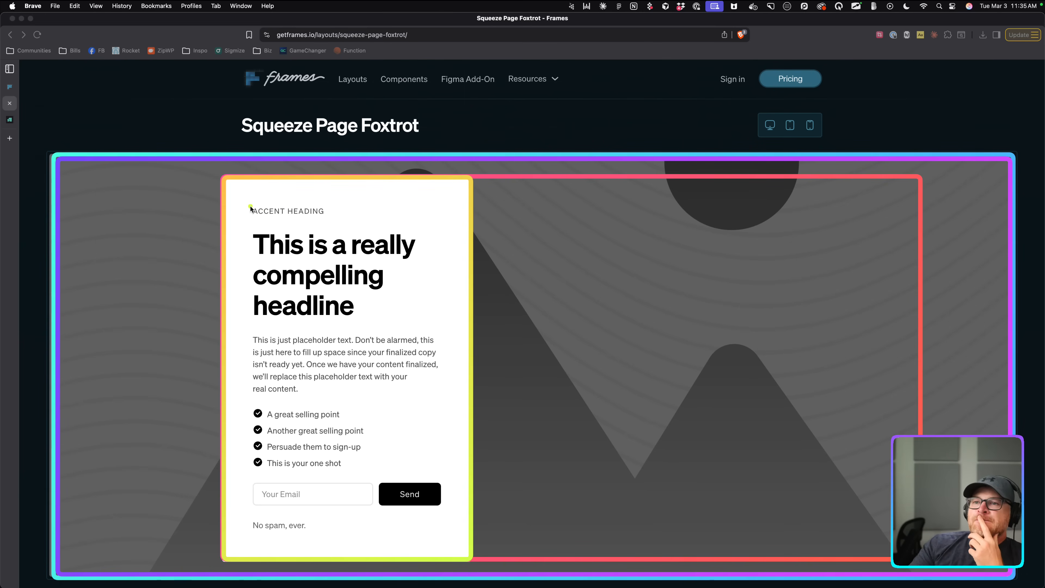
Outline the accent heading, headline, paragraph, checklist items and email form, then clear all outlines.
left_click_drag(249, 201, 329, 220)
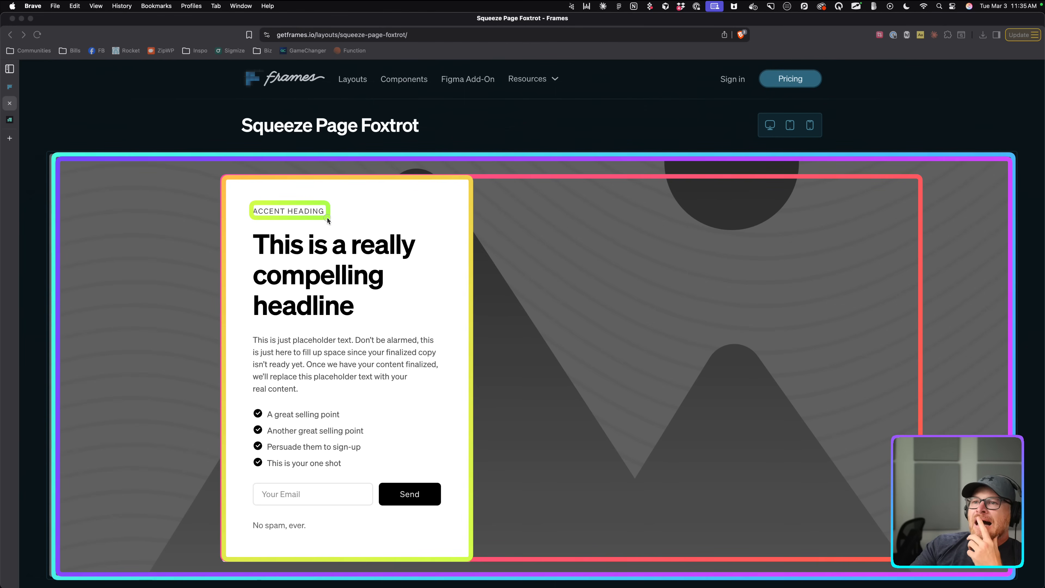
mouse_move(250, 228)
left_mouse_down()
mouse_move(396, 319)
mouse_move(422, 322)
left_mouse_up()
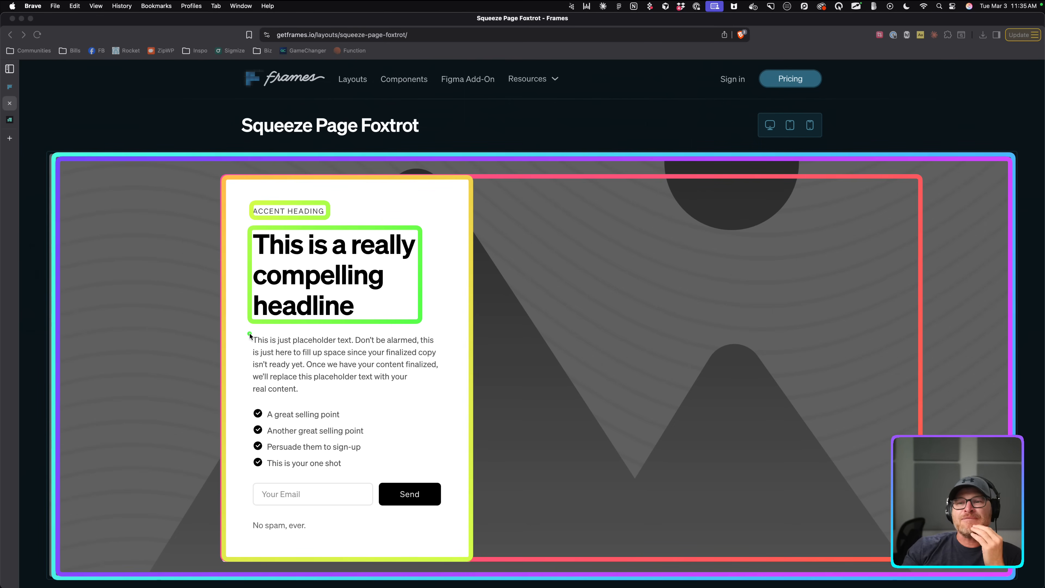
left_click_drag(250, 332, 440, 394)
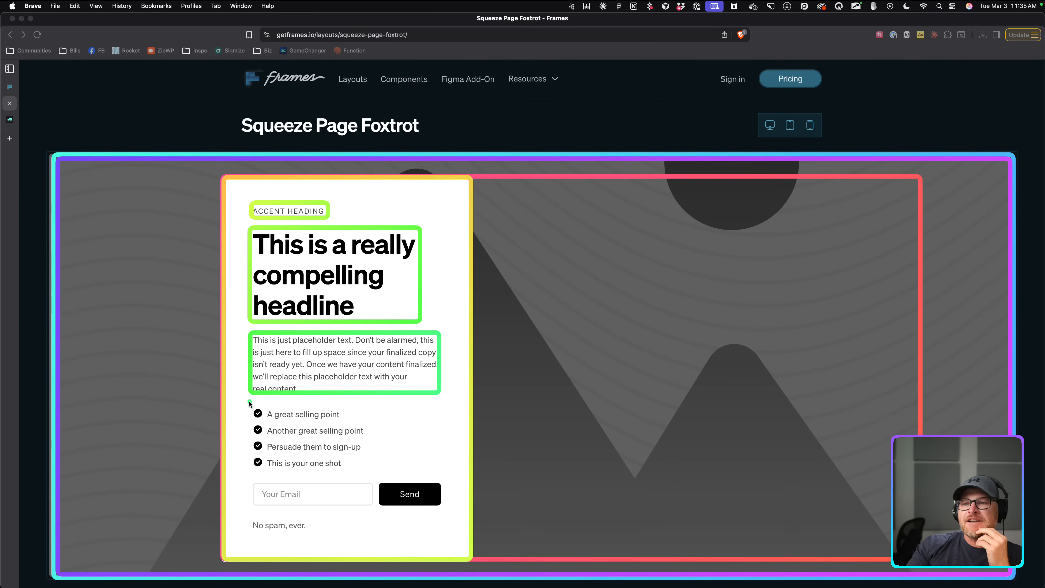
mouse_move(249, 404)
left_mouse_down()
mouse_move(259, 444)
mouse_move(413, 482)
left_mouse_up()
left_click_drag(433, 468, 440, 473)
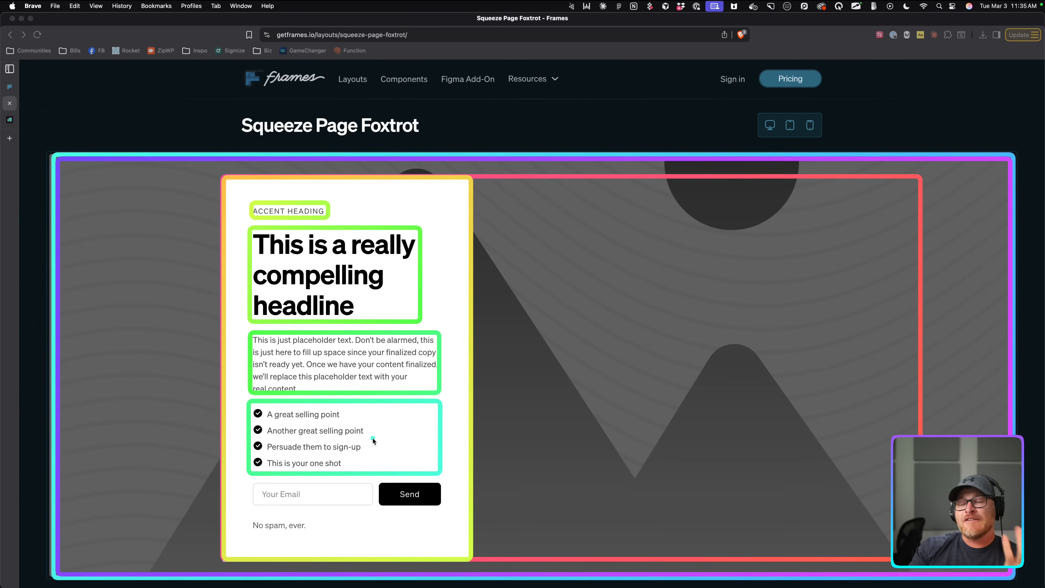
mouse_move(249, 402)
left_mouse_down()
mouse_move(286, 419)
mouse_move(435, 420)
left_mouse_up()
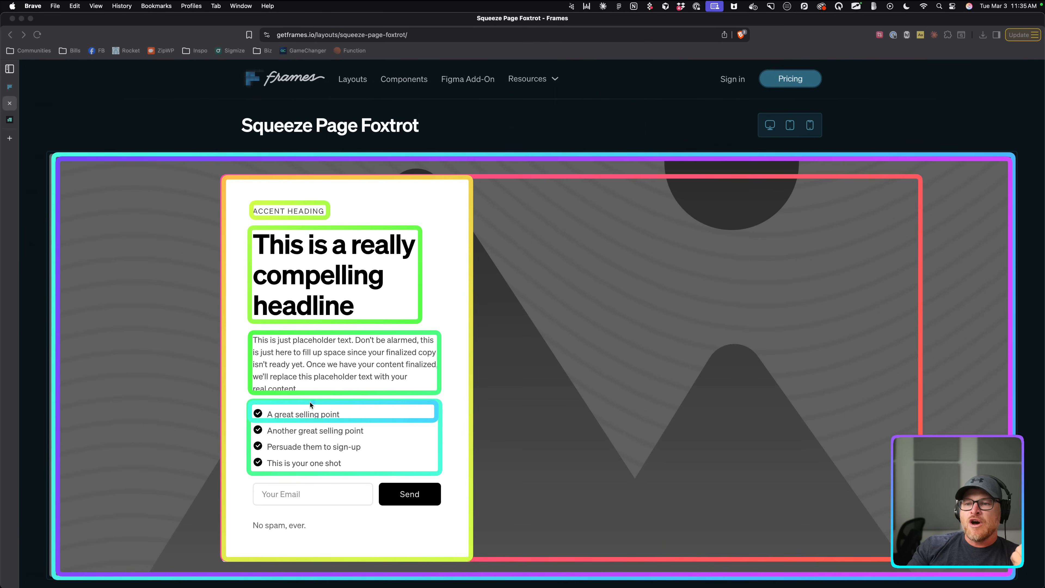
mouse_move(248, 401)
left_mouse_down()
mouse_move(261, 424)
mouse_move(346, 422)
left_mouse_up()
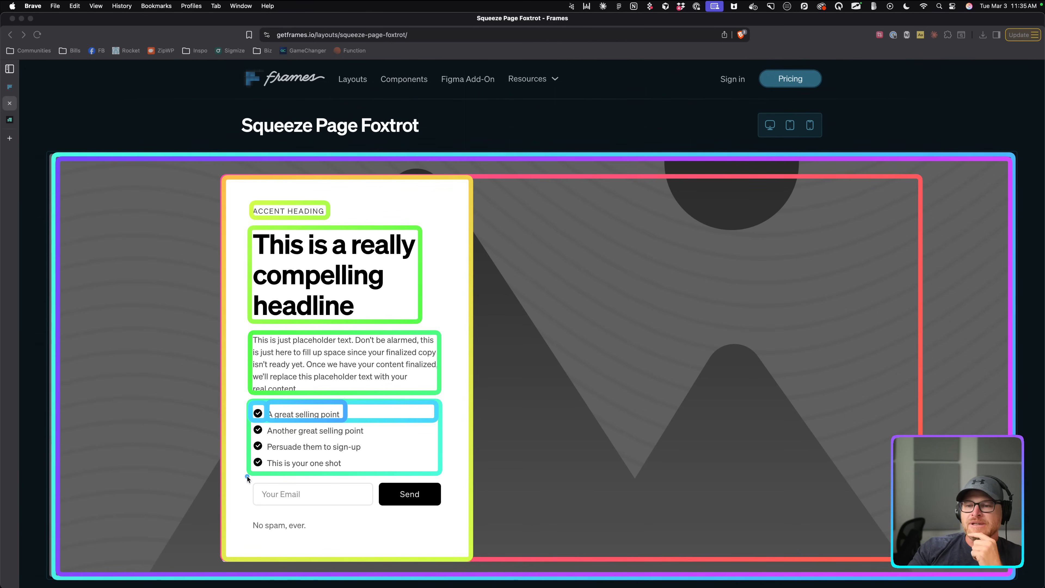
mouse_move(247, 476)
left_mouse_down()
mouse_move(354, 507)
mouse_move(446, 514)
left_mouse_up()
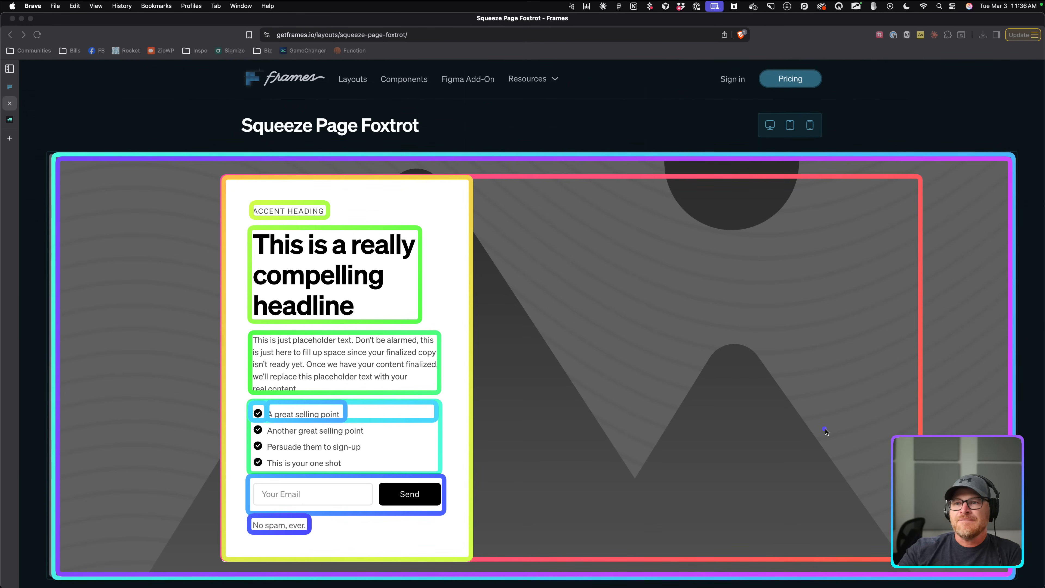
key("Escape")
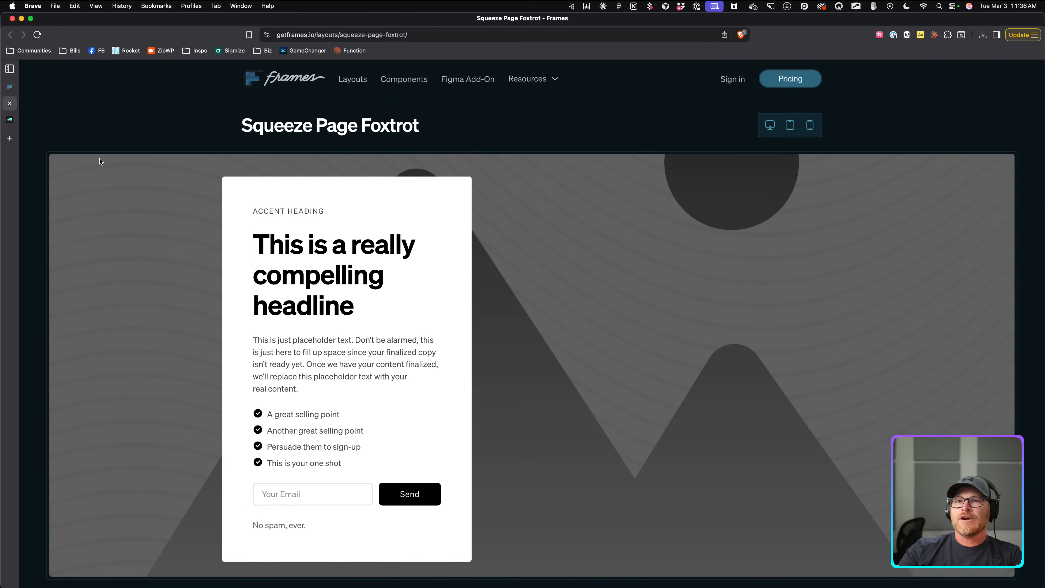
Add a section with a container in Etch and name it Squeeze Page Foxtrot.
left_click(9, 119)
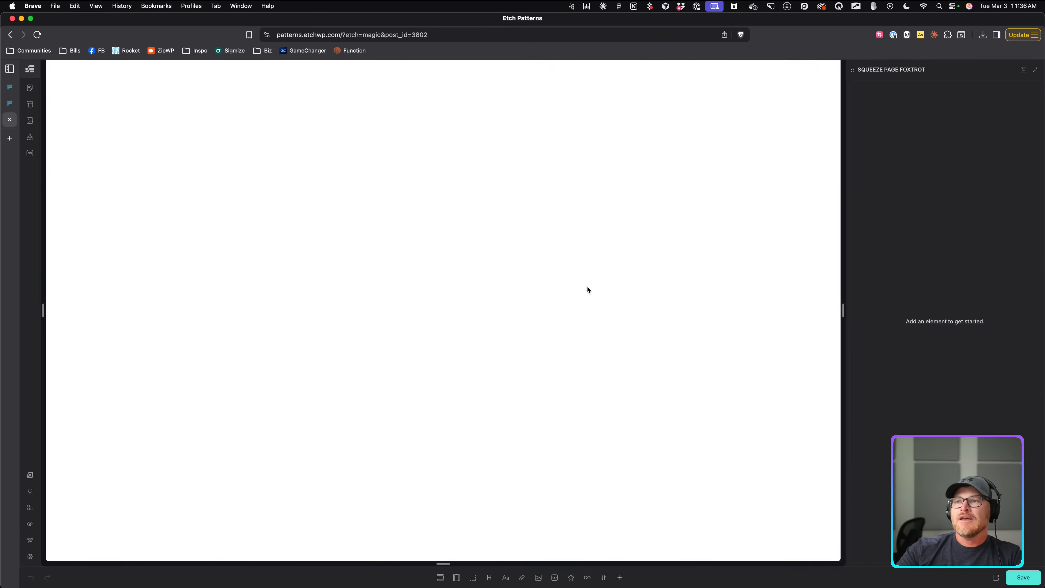
left_click(440, 578)
double_click(892, 86)
type("Sq")
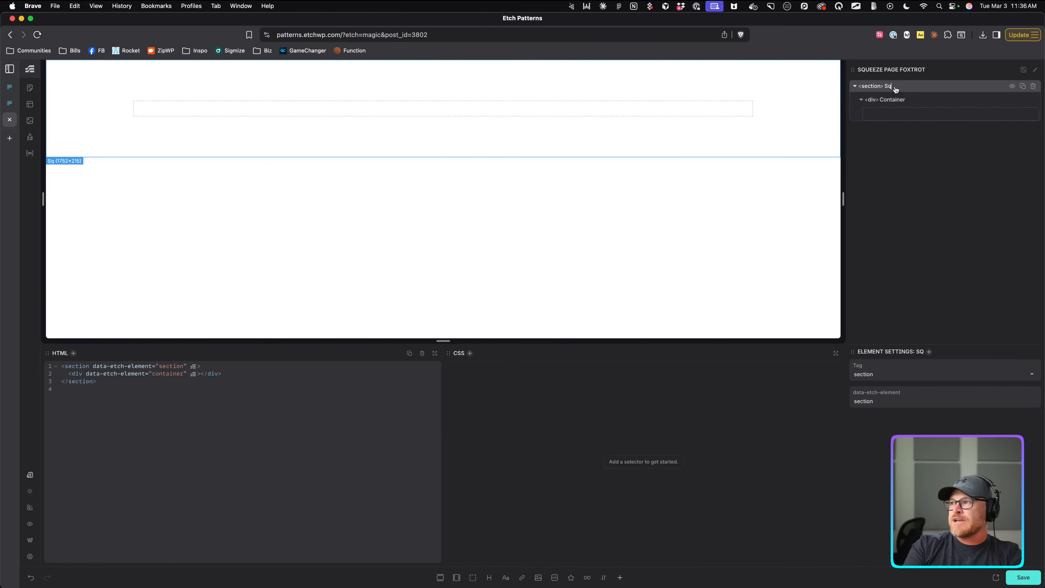
type("ueeze Page Foxtror")
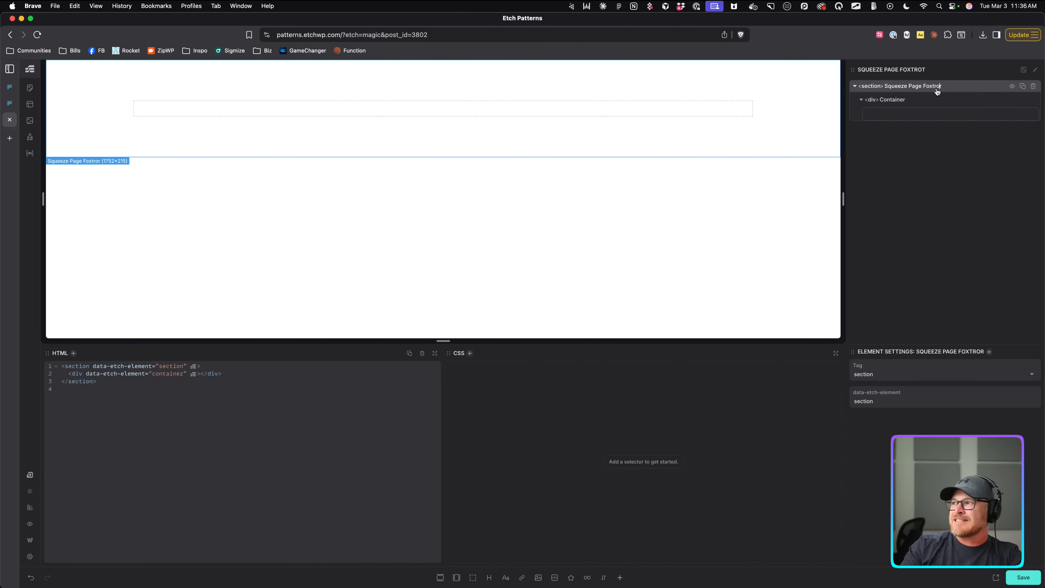
key("BackSpace")
key("BackSpace")
key("BackSpace")
type("rot")
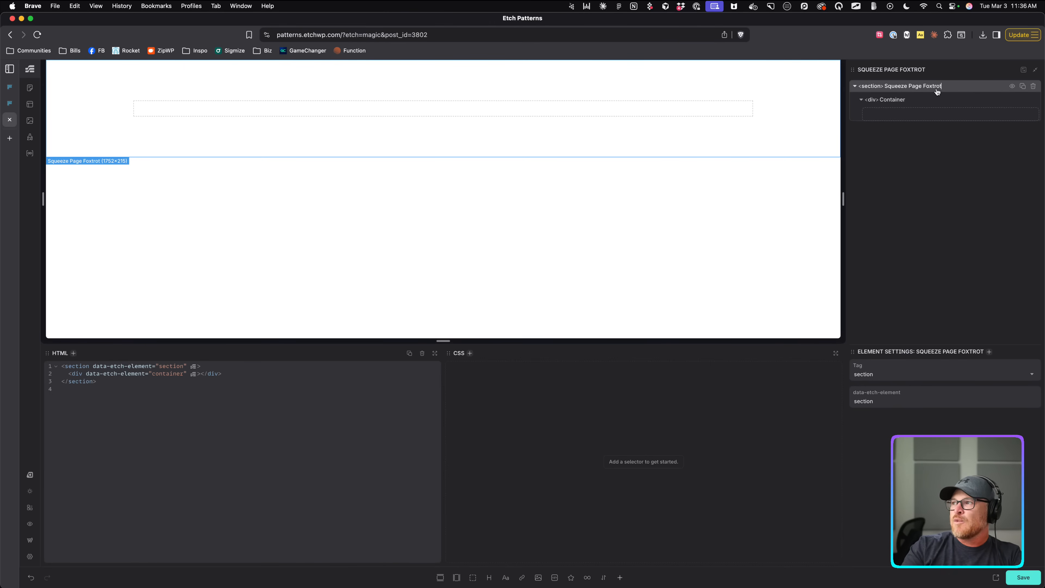
Rename the section to Squeeze Section Foxtrot, then return to the Frames reference.
left_click(937, 105)
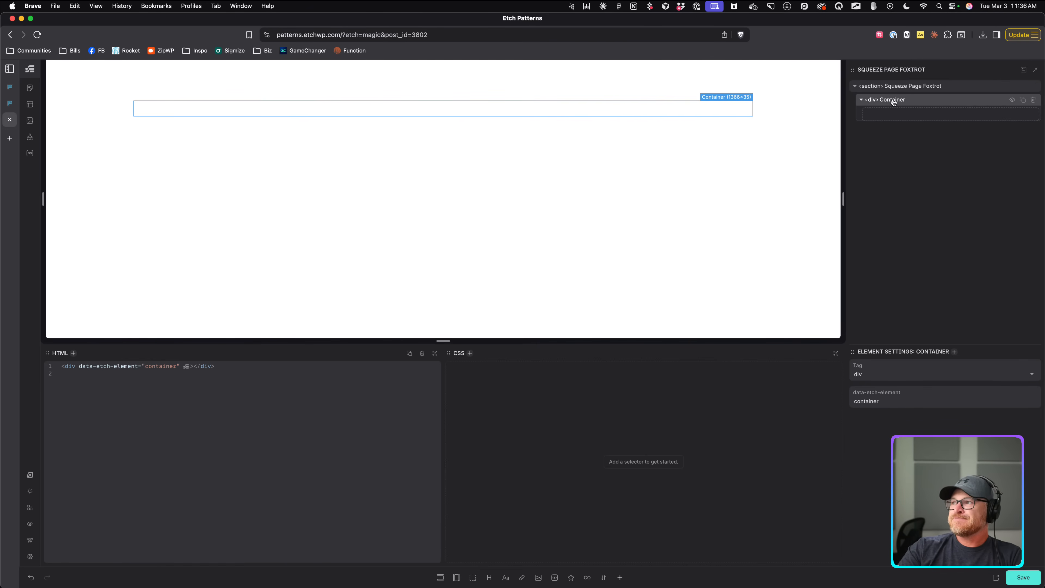
double_click(915, 86)
type("Sec")
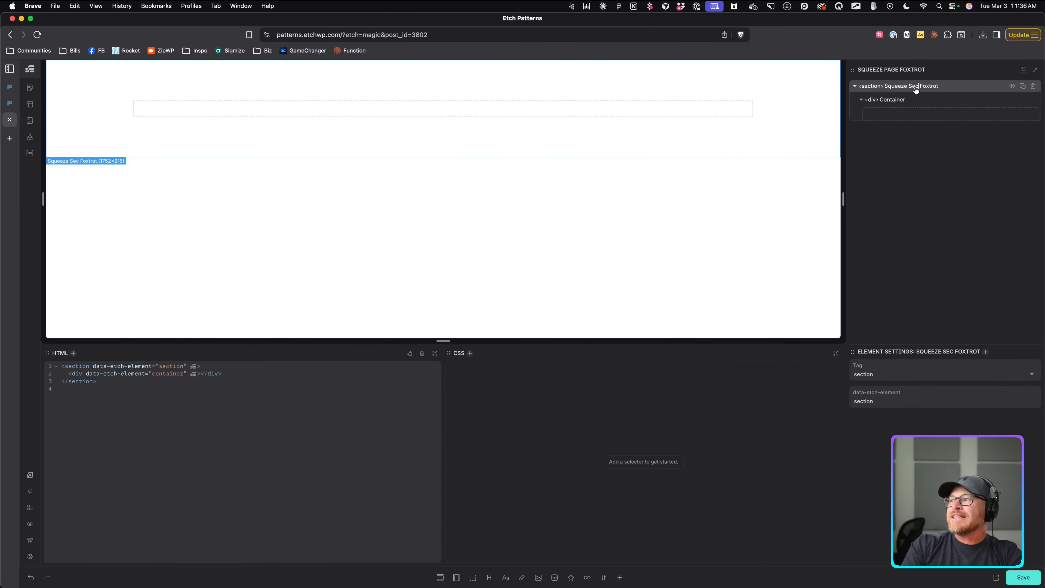
type("tion")
left_click(901, 99)
left_click(911, 87)
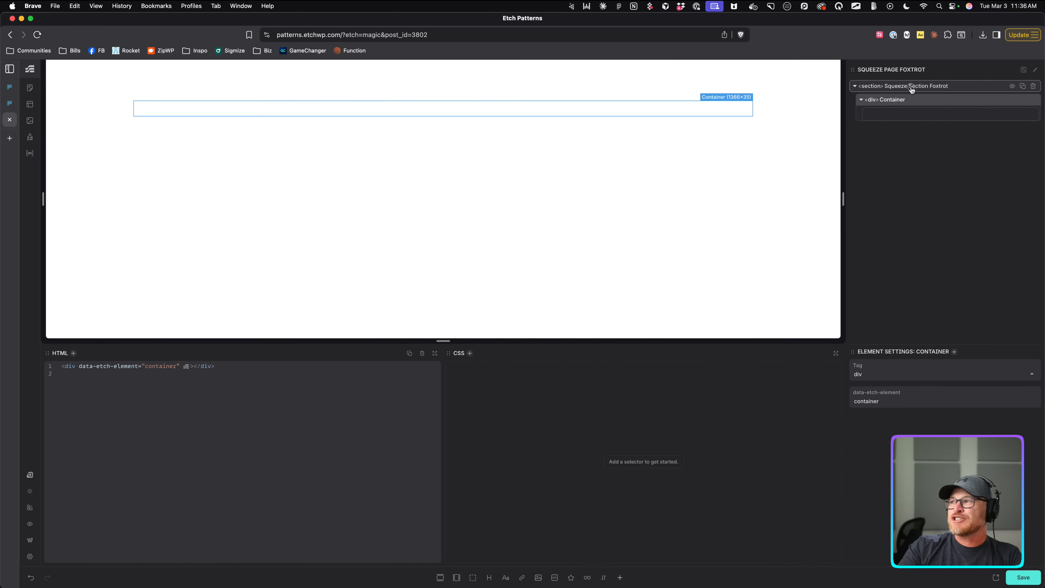
double_click(912, 87)
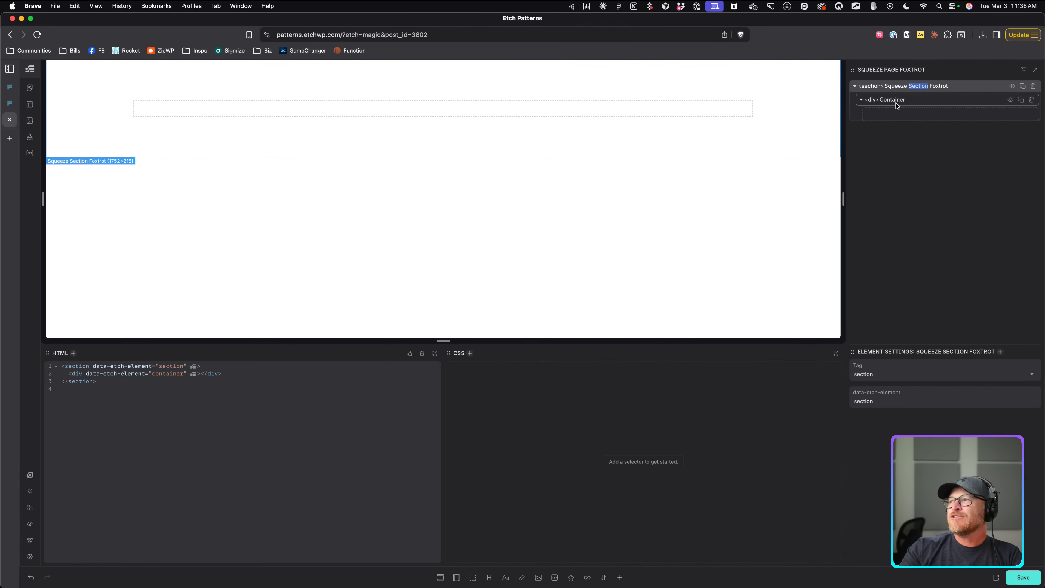
left_click(9, 103)
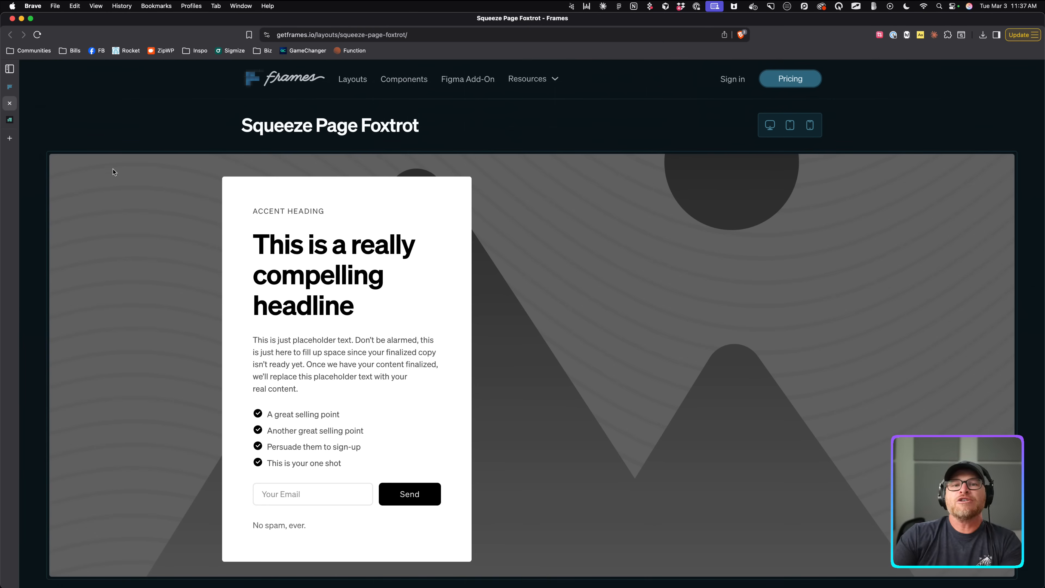
Rename the section back to Squeeze Page Foxtrot and its container to Inner.
left_click(10, 119)
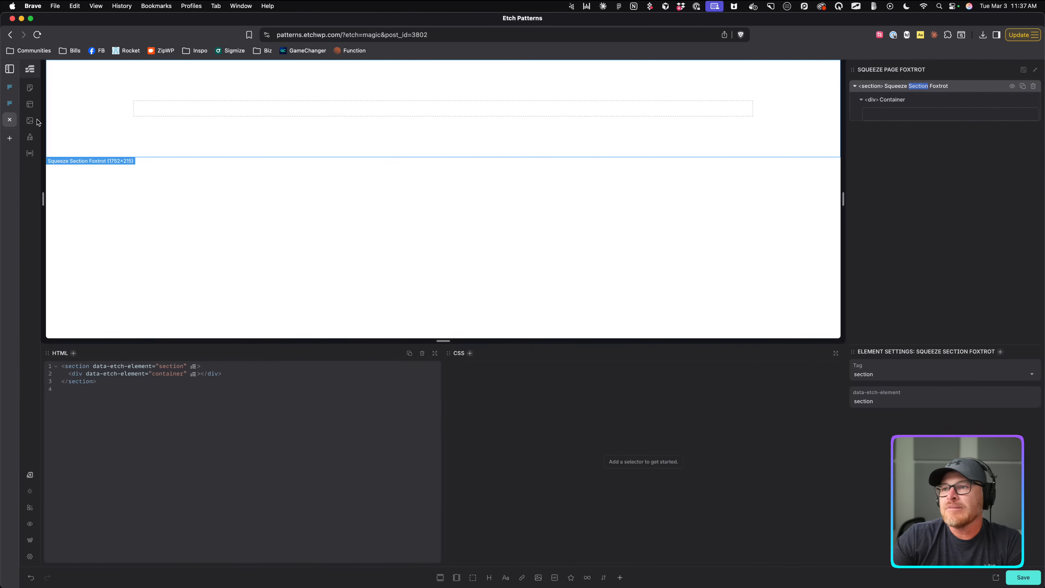
left_click(914, 87)
double_click(914, 87)
type("Page")
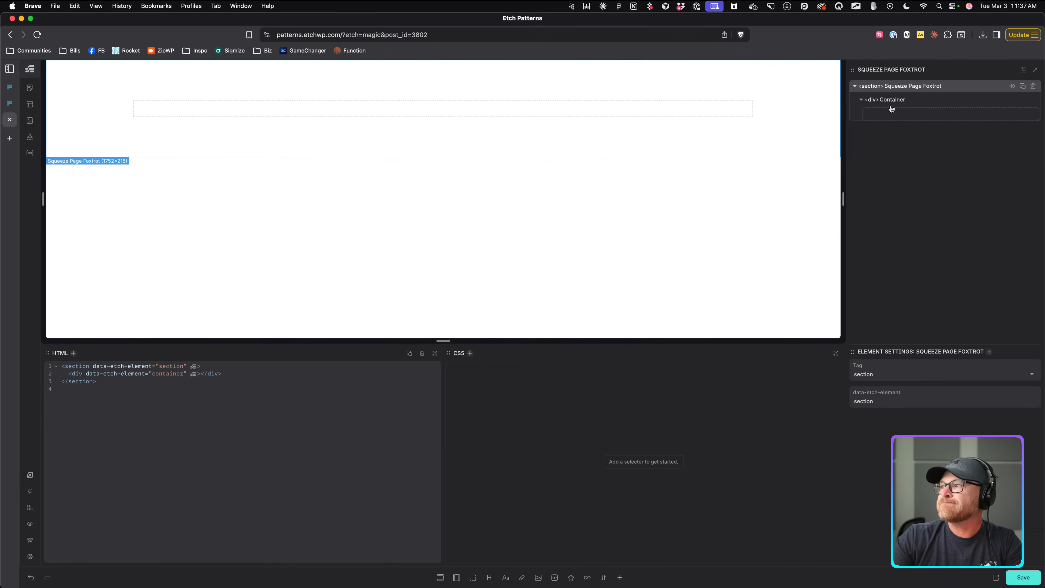
double_click(893, 101)
type("Inner")
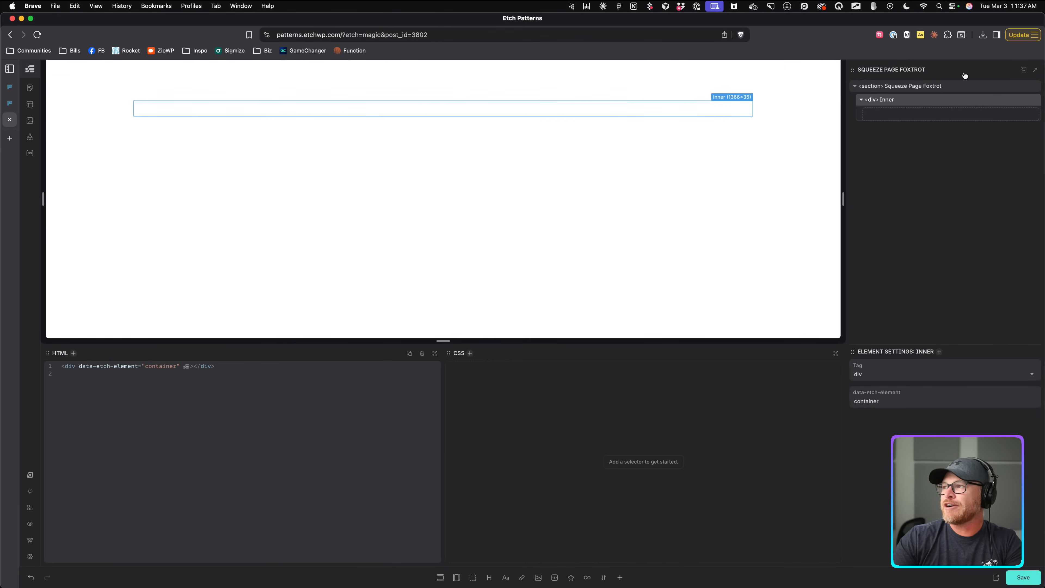
Add a div inside Inner and name it Content Wrapper.
left_click(471, 581)
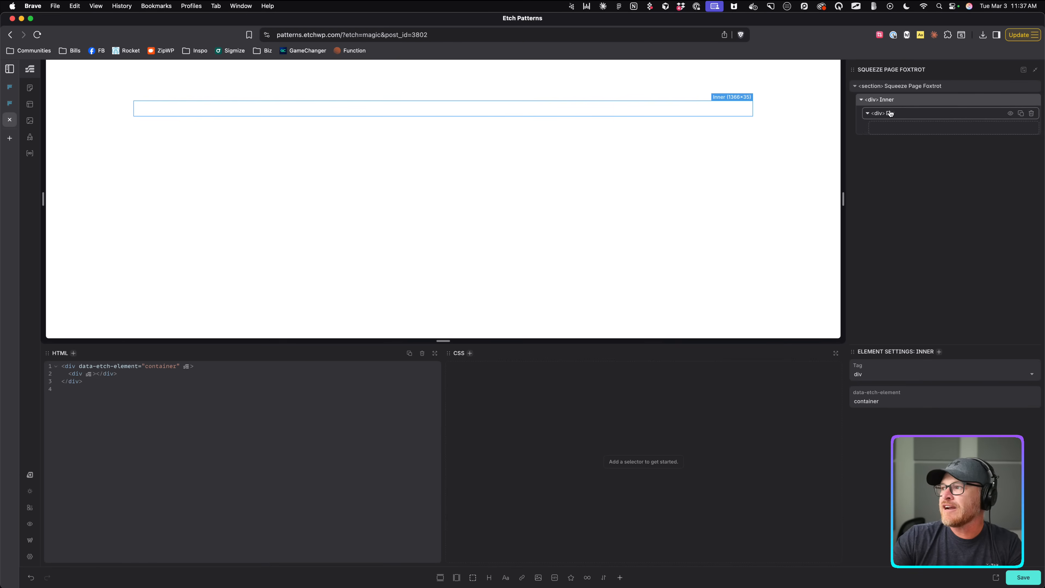
double_click(900, 115)
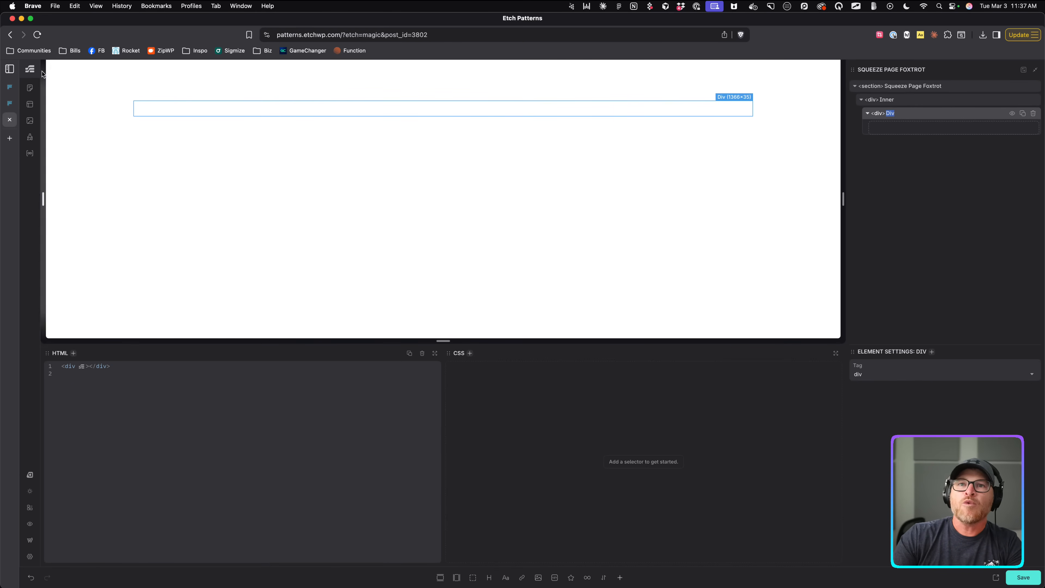
left_click(11, 103)
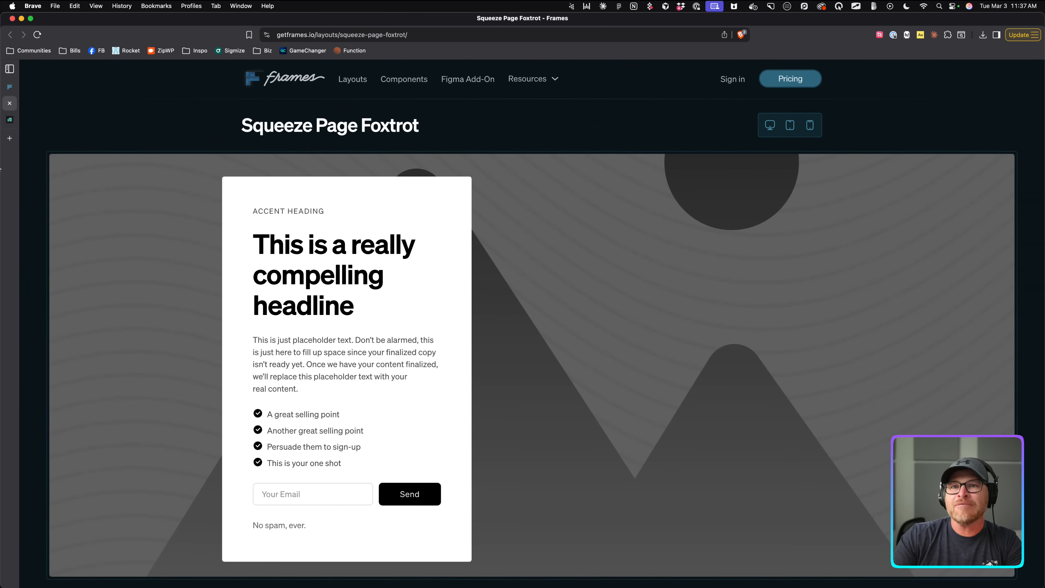
left_click(10, 119)
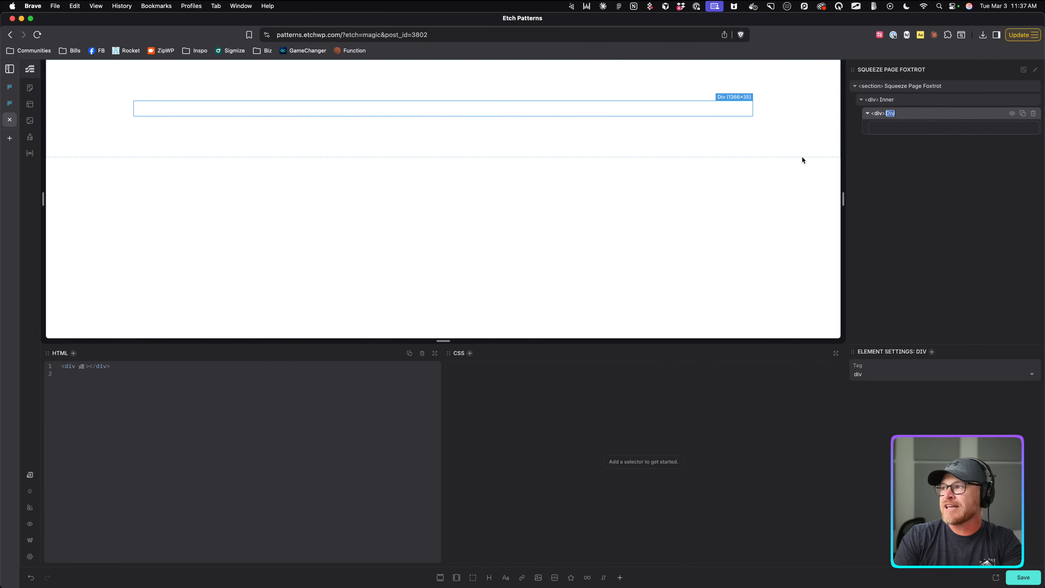
left_click_drag(894, 114, 891, 115)
type("Conte")
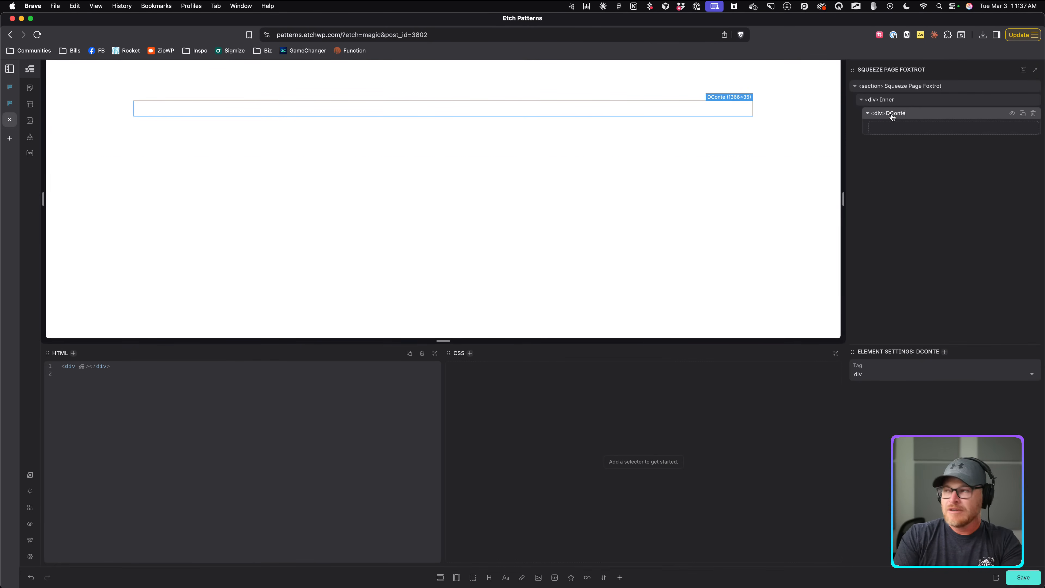
type("nt Wrapper")
key("Return")
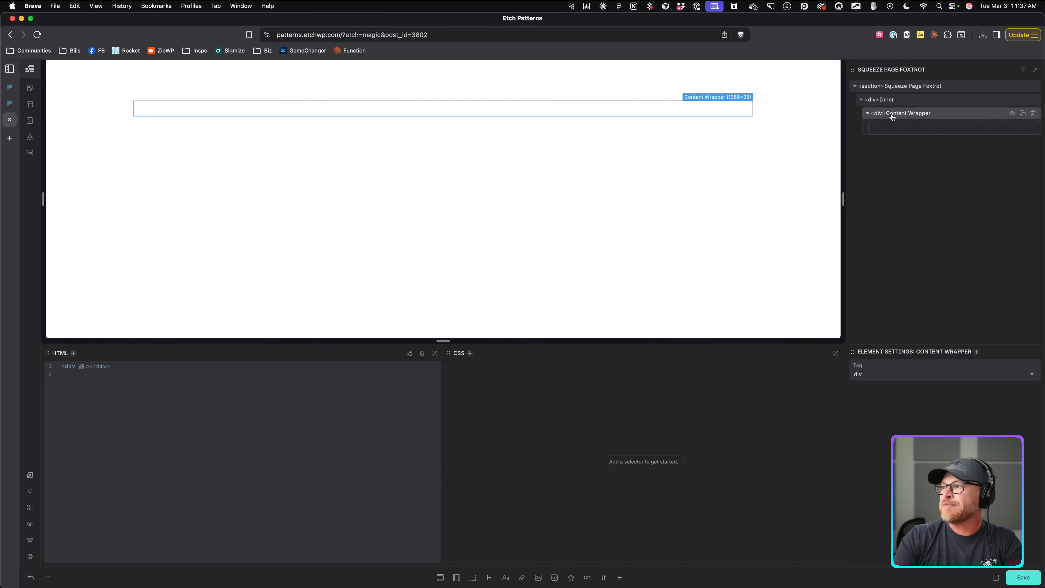
Inspect the reference card's accent heading, headline and paragraph text, then return to Etch.
left_click(9, 108)
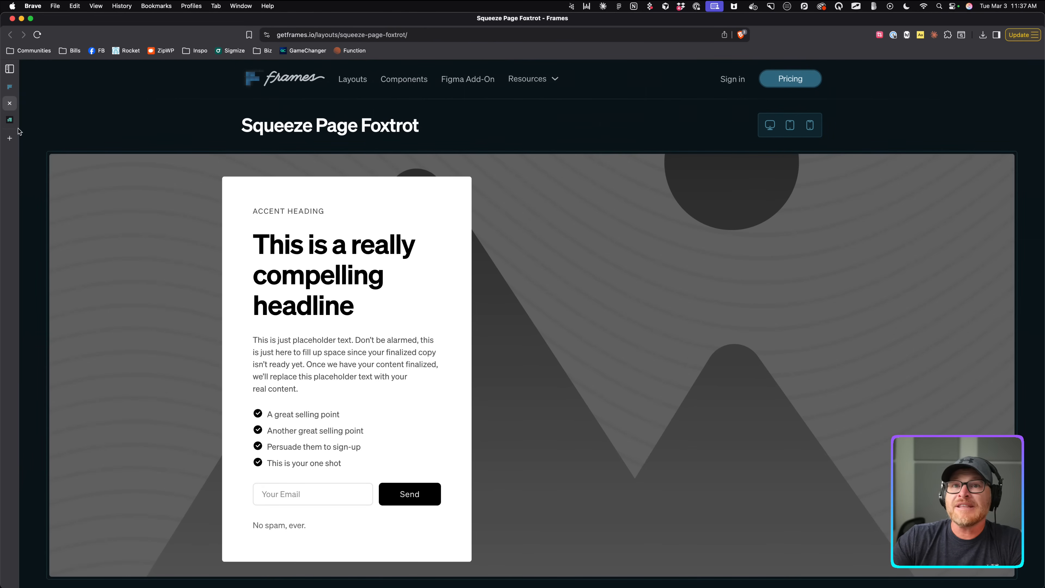
triple_click(330, 212)
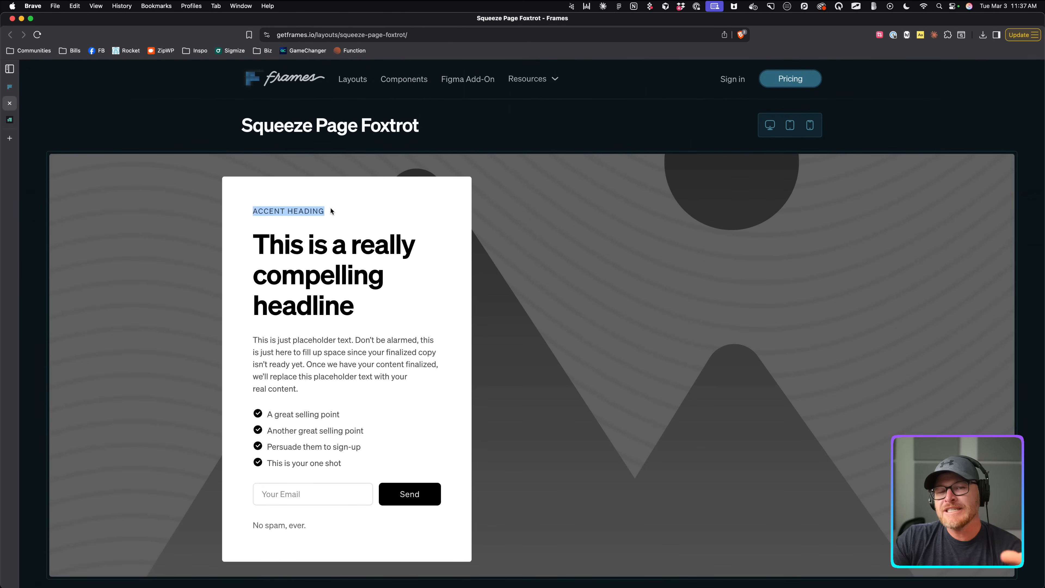
left_click_drag(255, 247, 356, 318)
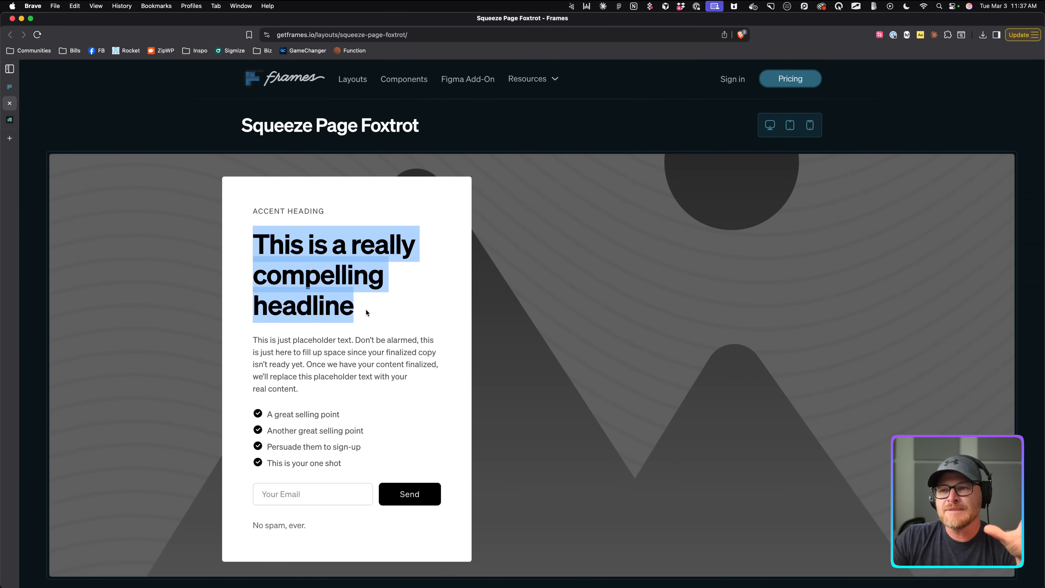
left_click(388, 299)
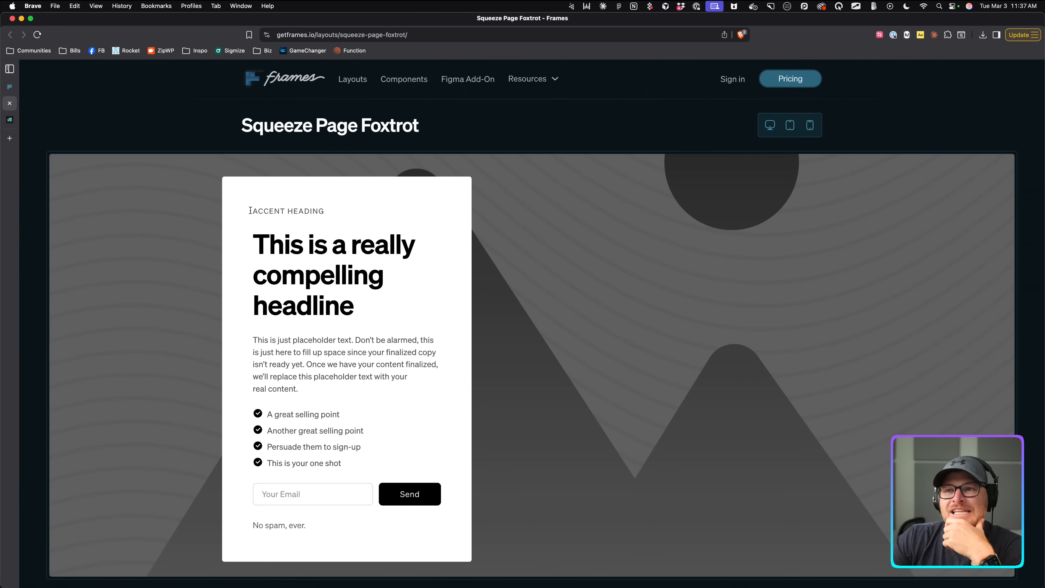
left_click_drag(249, 211, 328, 218)
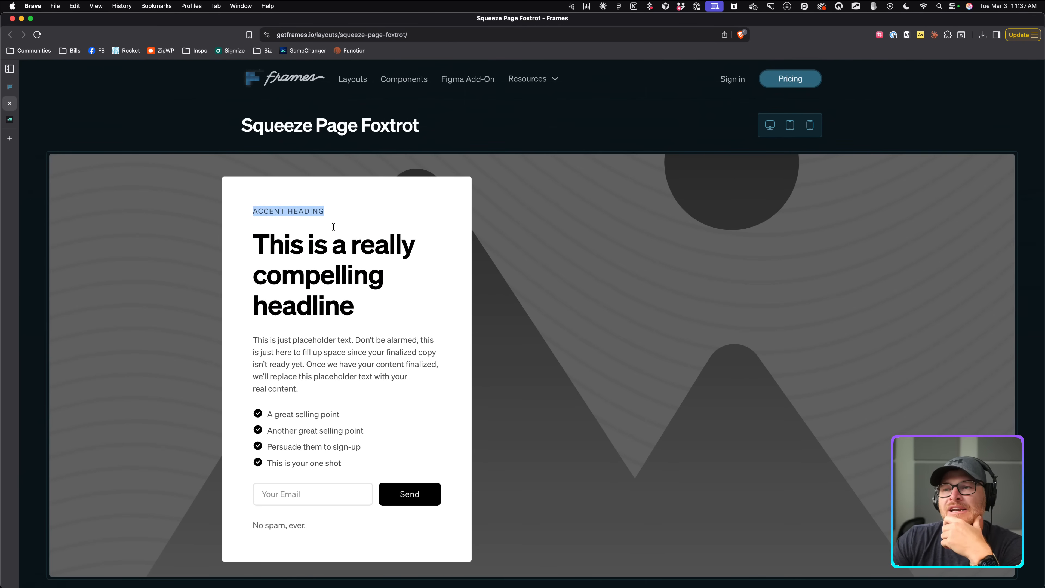
mouse_move(262, 210)
left_mouse_down()
mouse_move(335, 206)
mouse_move(261, 211)
left_mouse_up()
left_click(87, 122)
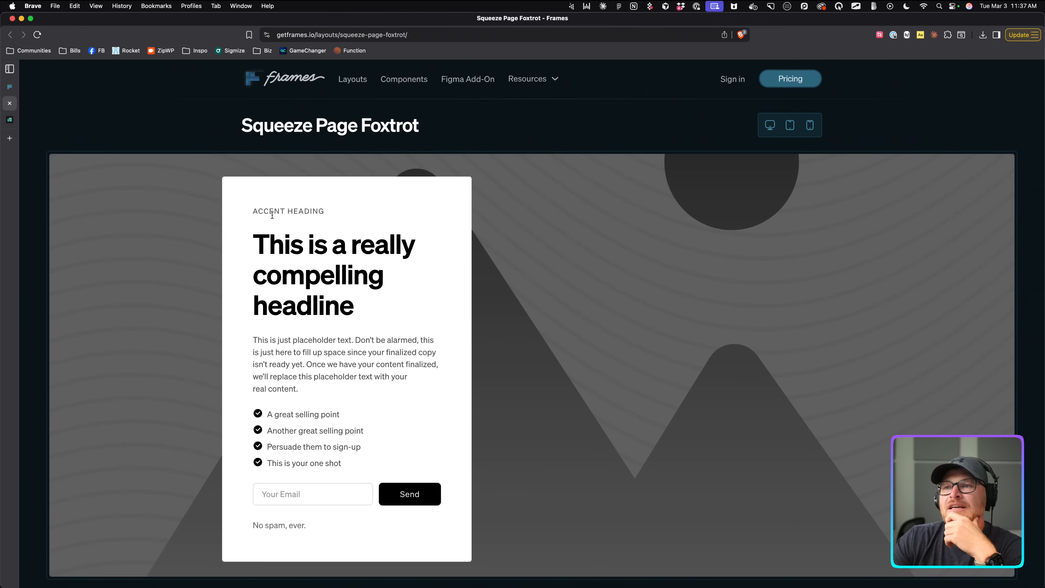
left_click_drag(252, 244, 315, 244)
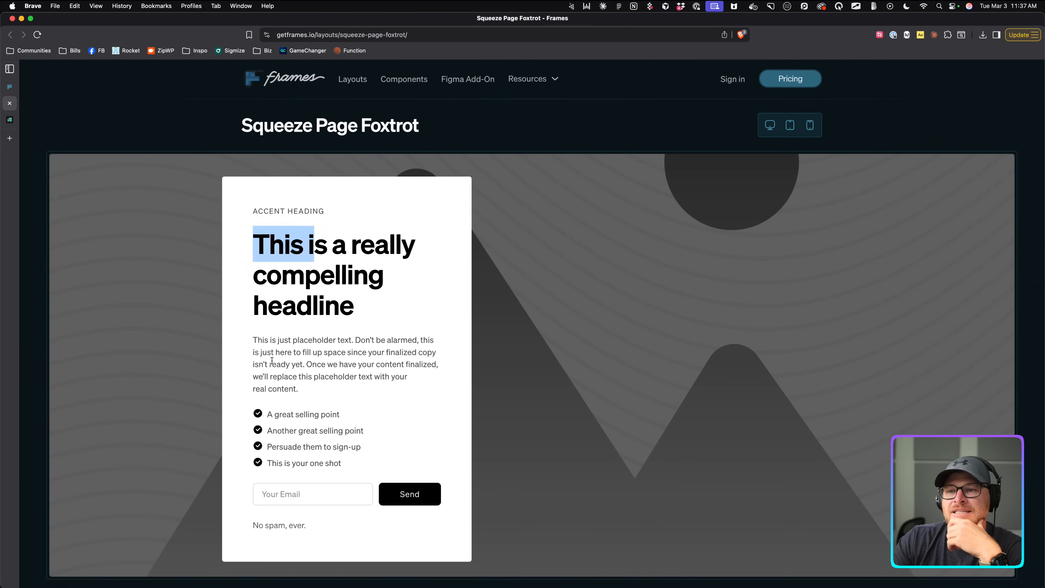
left_click_drag(276, 364, 307, 364)
left_click(15, 89)
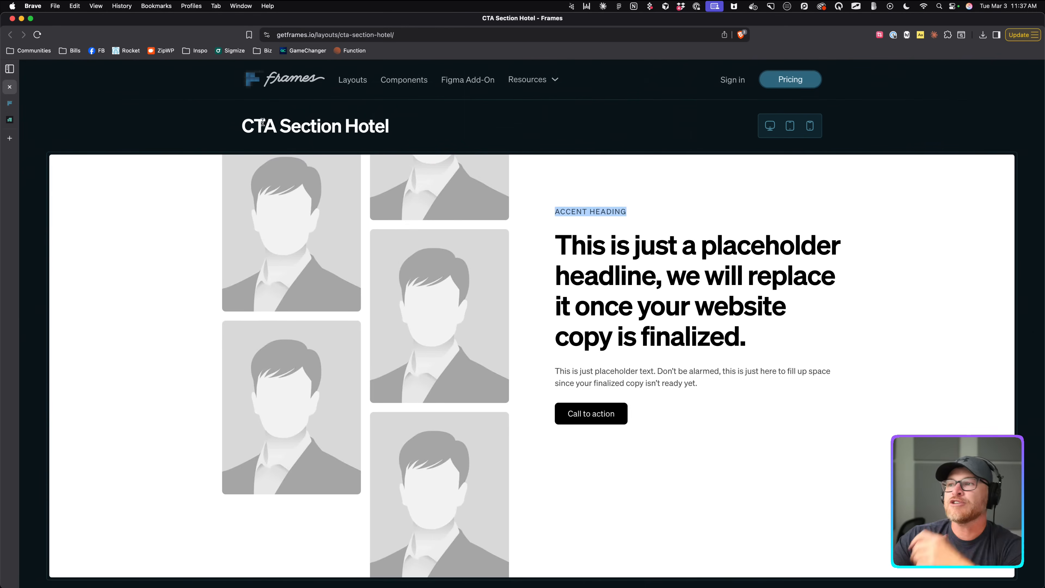
left_click(17, 112)
Add a heading, text paragraphs and an Icon List Alpha component to Content Wrapper.
left_click(489, 577)
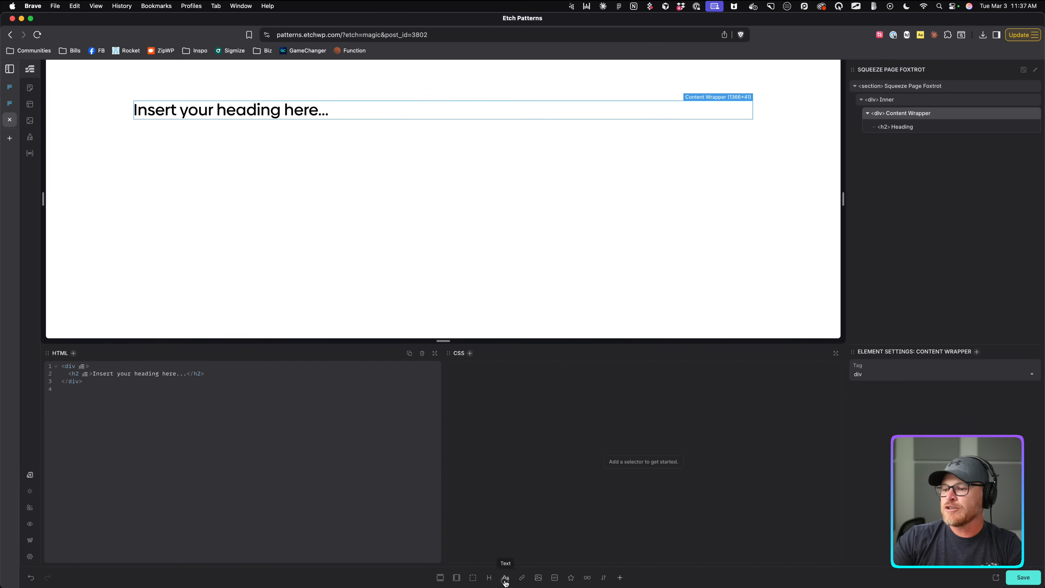
left_click(505, 577)
left_click(506, 577)
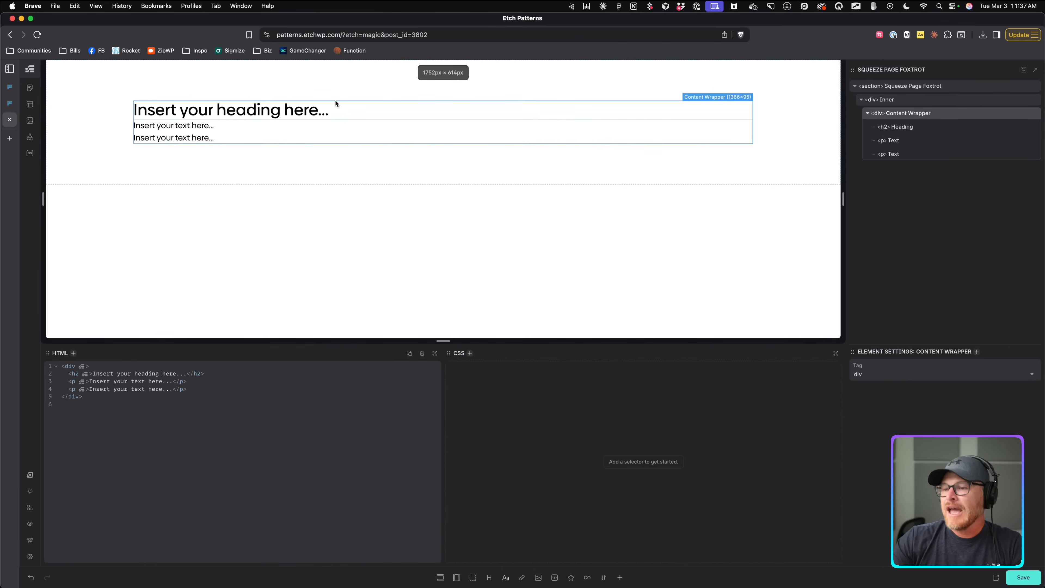
key("super+i")
type("list")
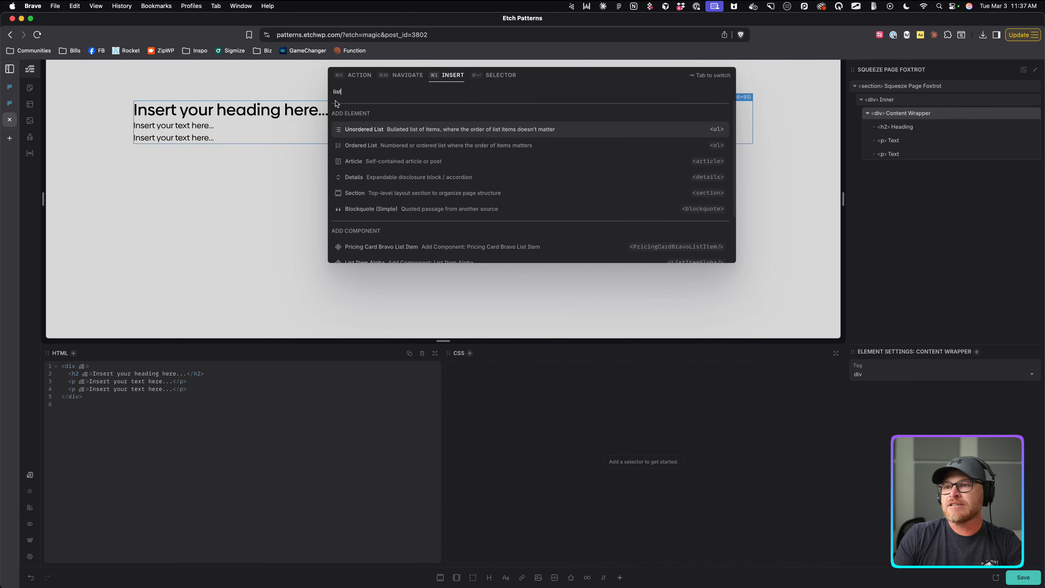
scroll(437, 163, "down", 2)
scroll(436, 163, "down", 1)
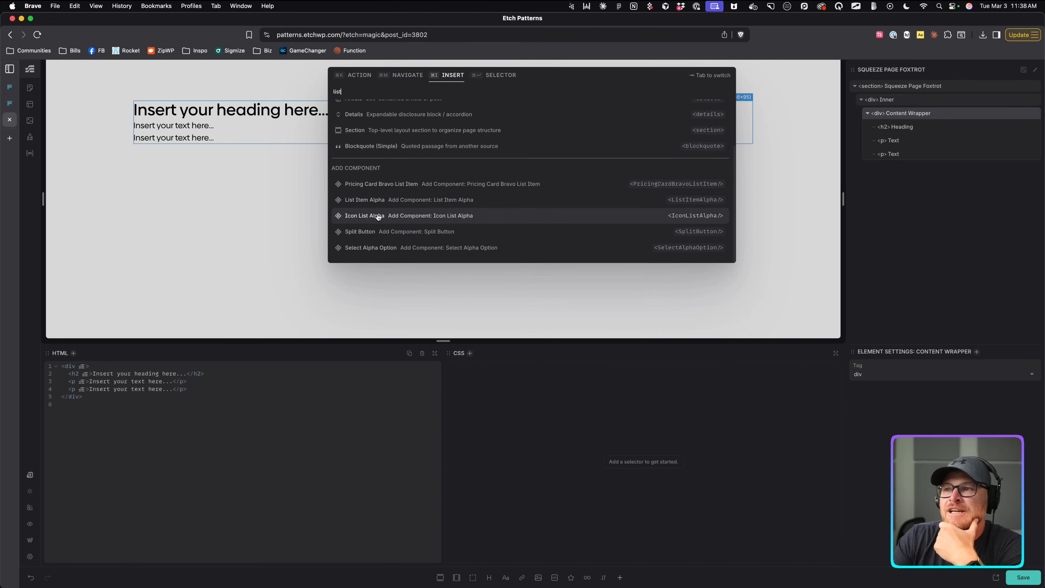
left_click(378, 215)
left_click(922, 168)
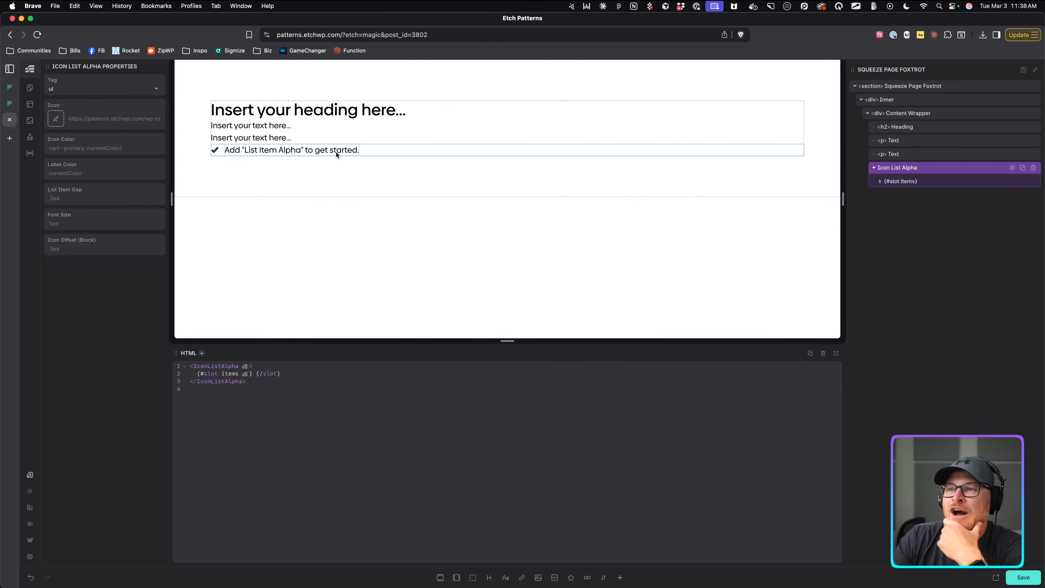
Insert List Item Alpha into the icon list's items slot and duplicate it to three items.
key("super+i")
type("list item")
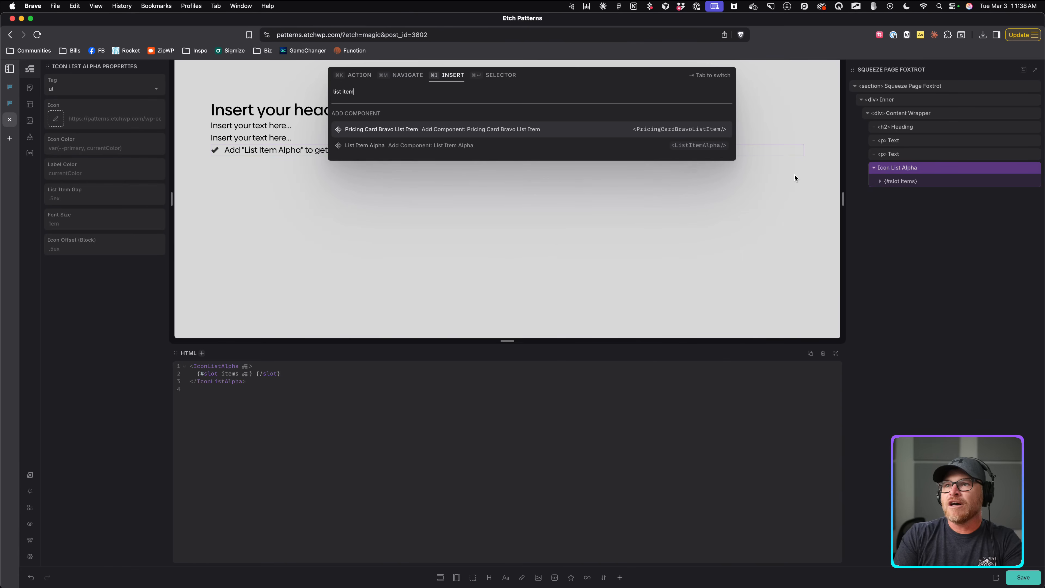
key("Down")
key("Return")
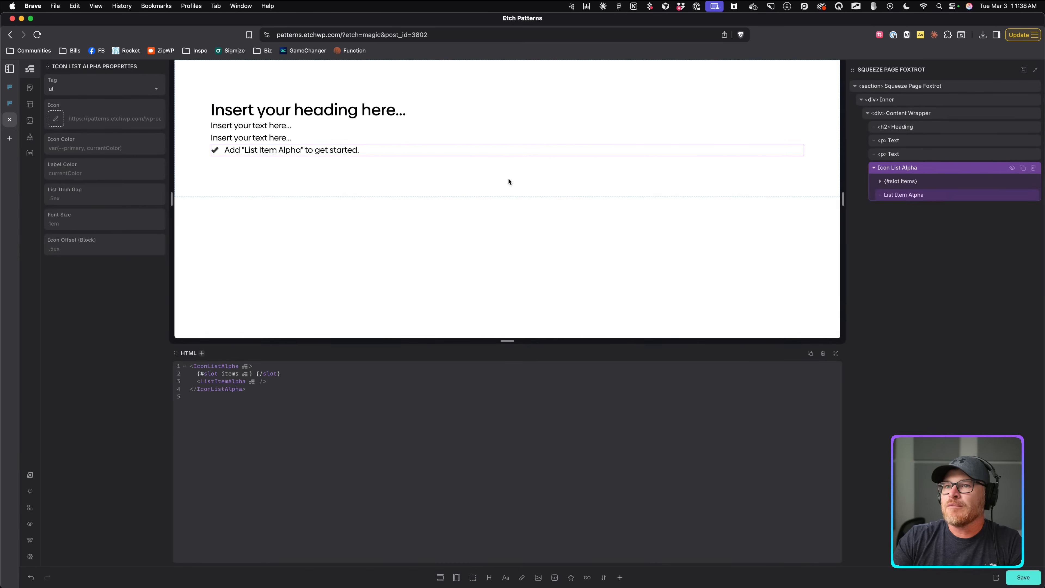
left_click(880, 181)
left_click_drag(904, 209, 909, 197)
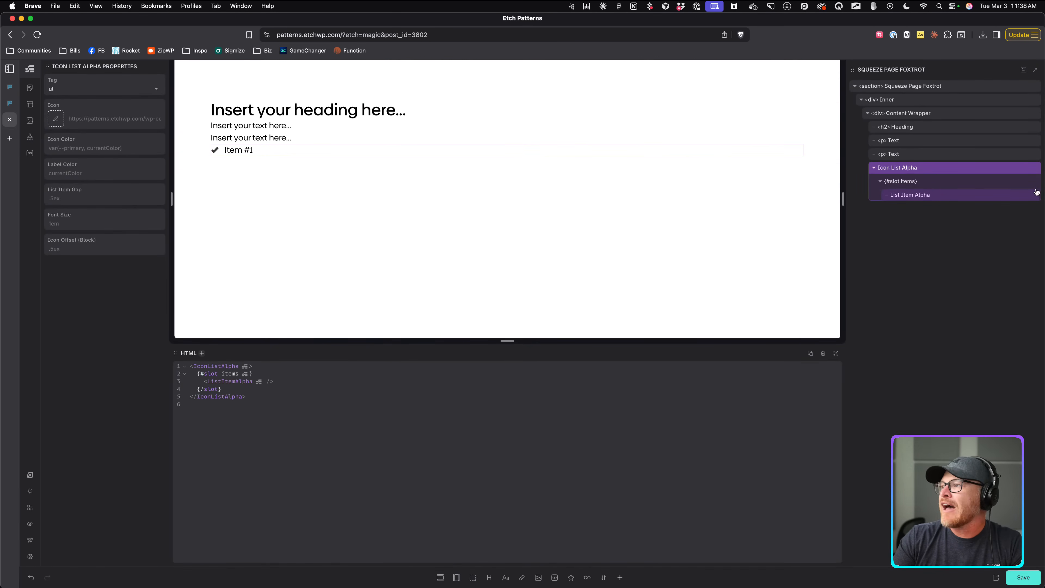
left_click(1023, 194)
left_click(1022, 194)
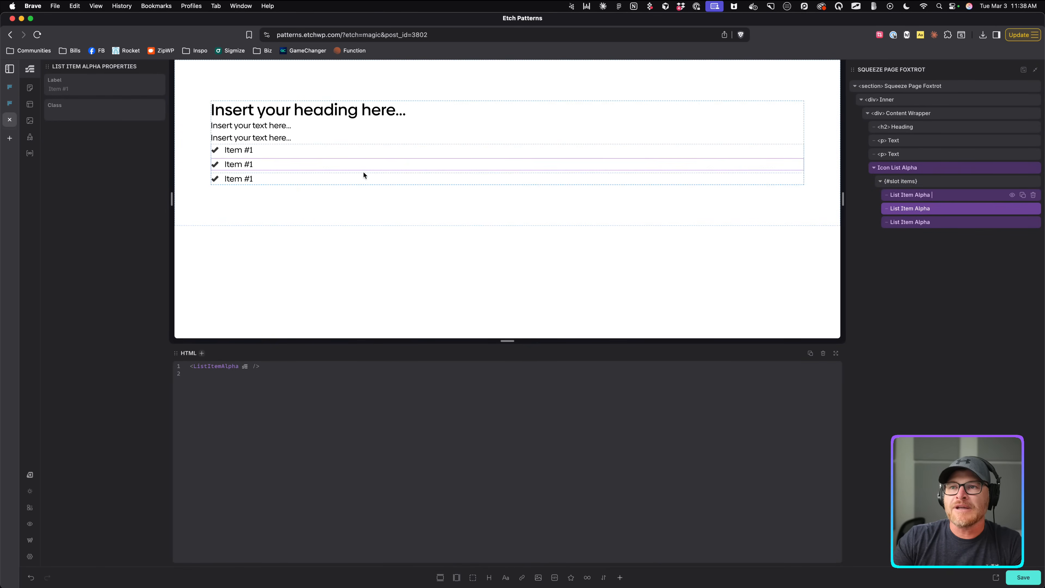
left_click(921, 168)
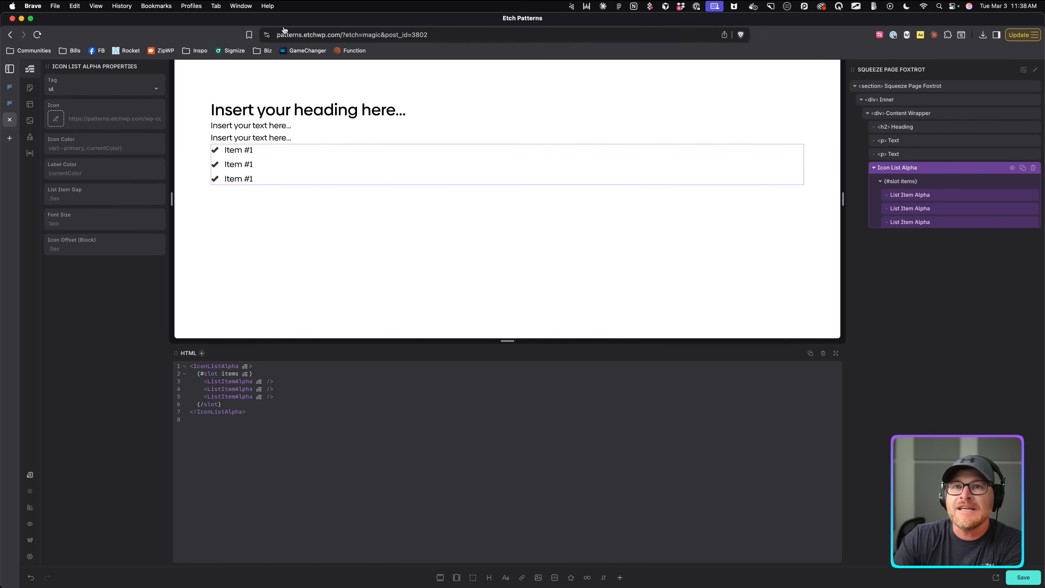
left_click(12, 104)
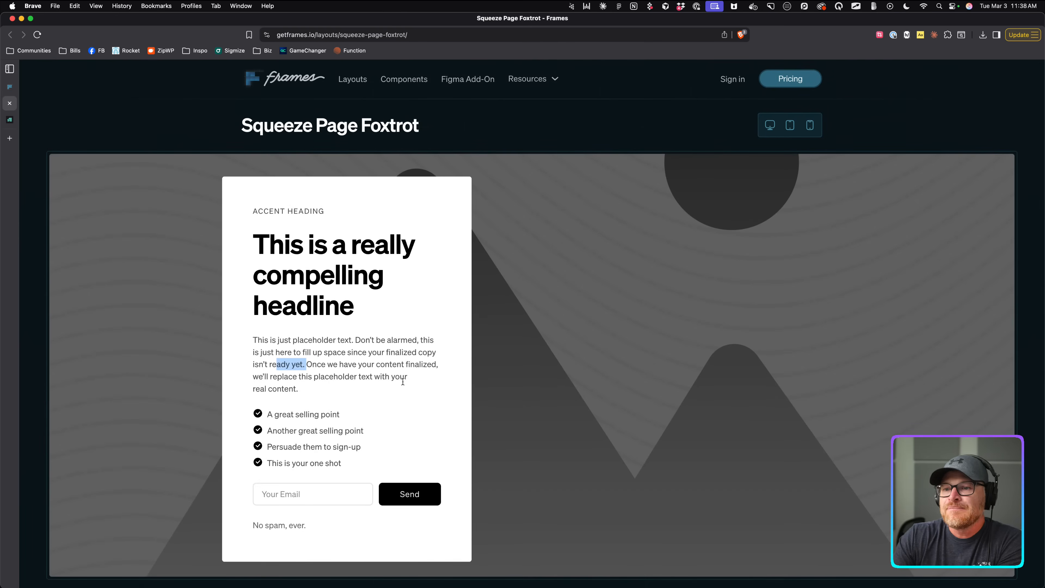
Insert a link and a new paragraph into Content Wrapper.
scroll(402, 445, "down", 1)
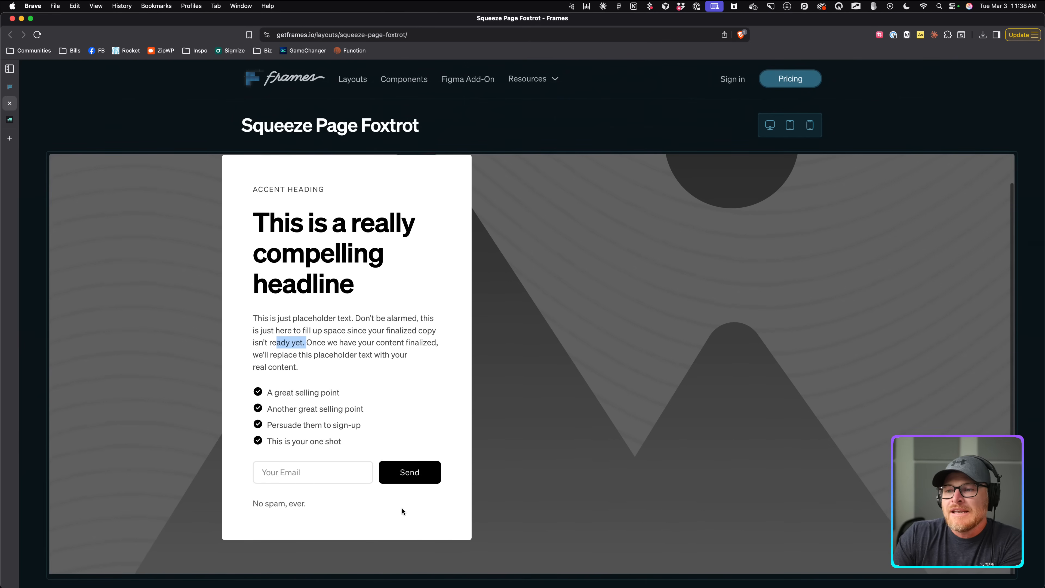
left_click(9, 88)
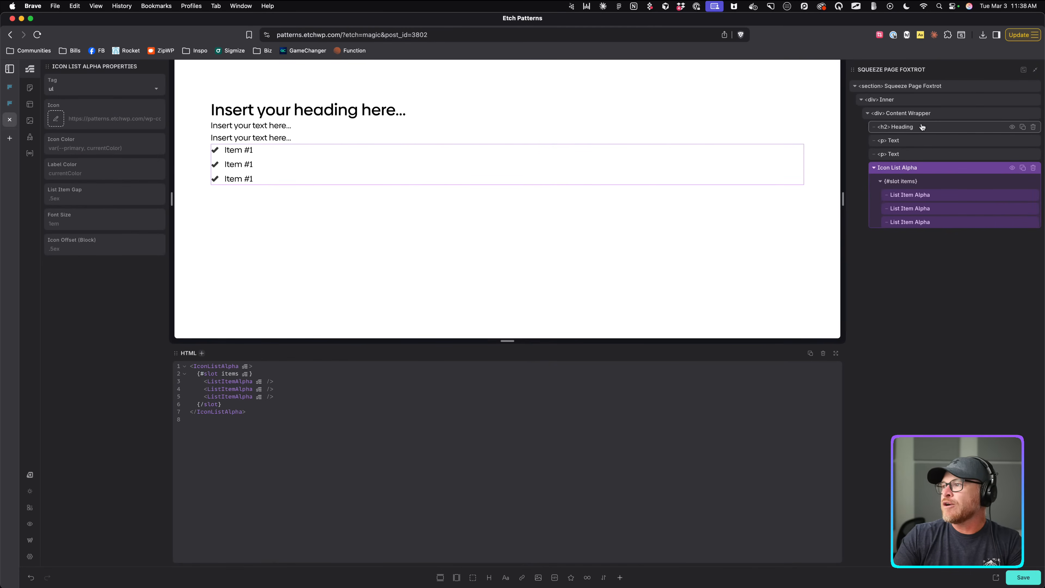
left_click(915, 113)
key("super+i")
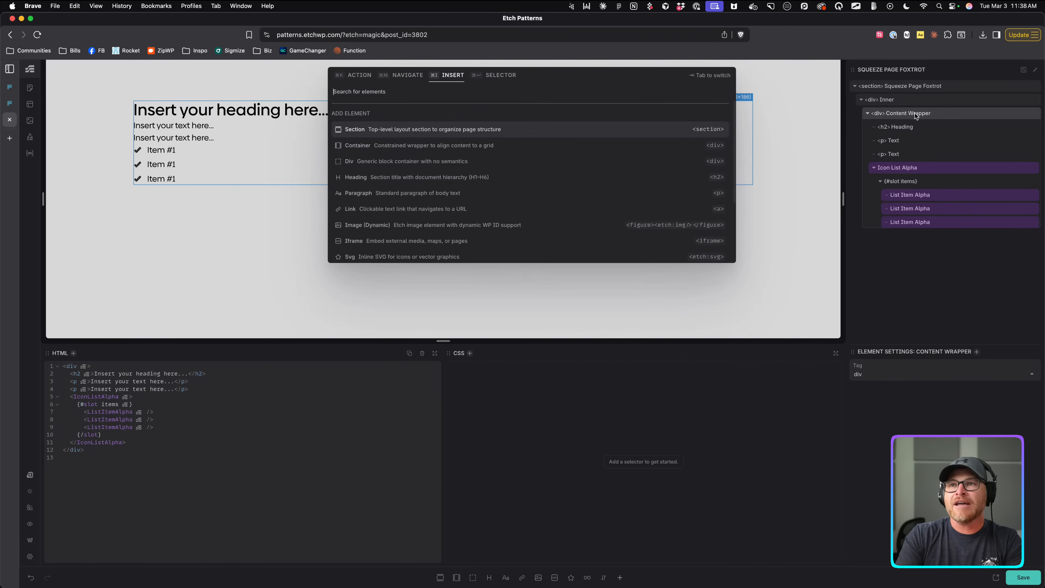
type("link")
key("Return")
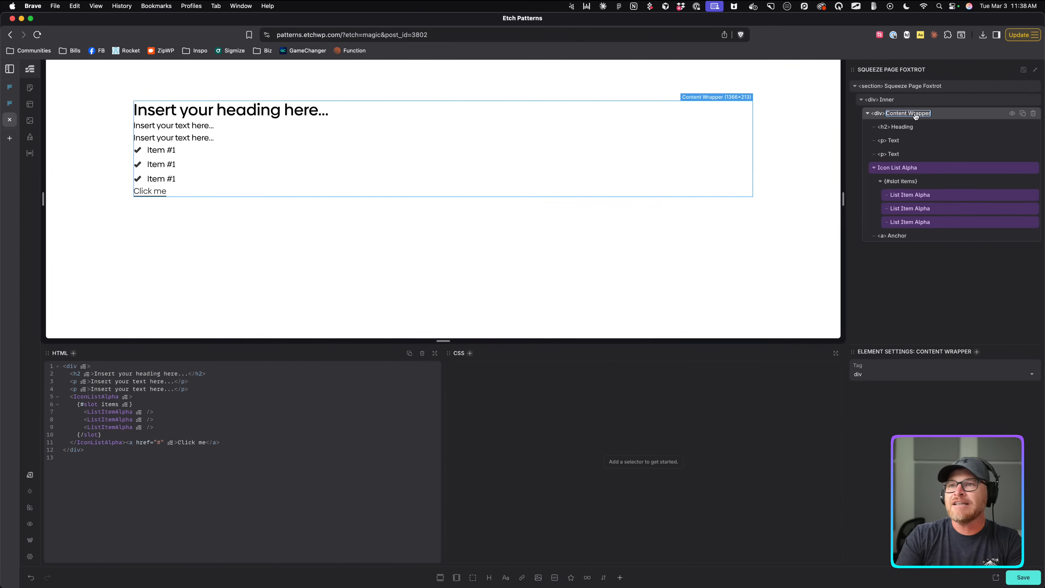
key("super+Return")
type("p")
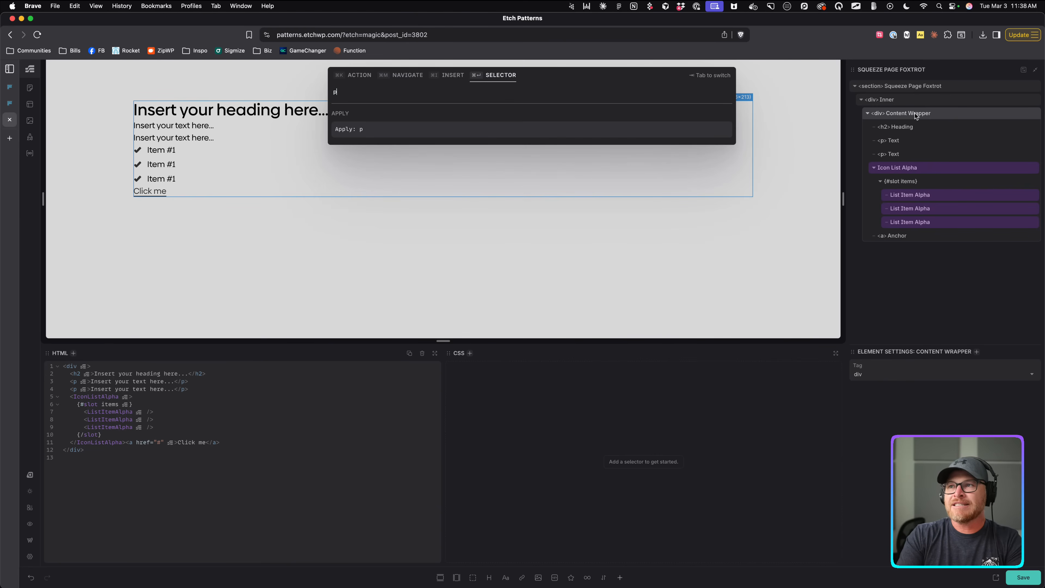
key("Tab")
key("Tab")
key("Tab")
key("Return")
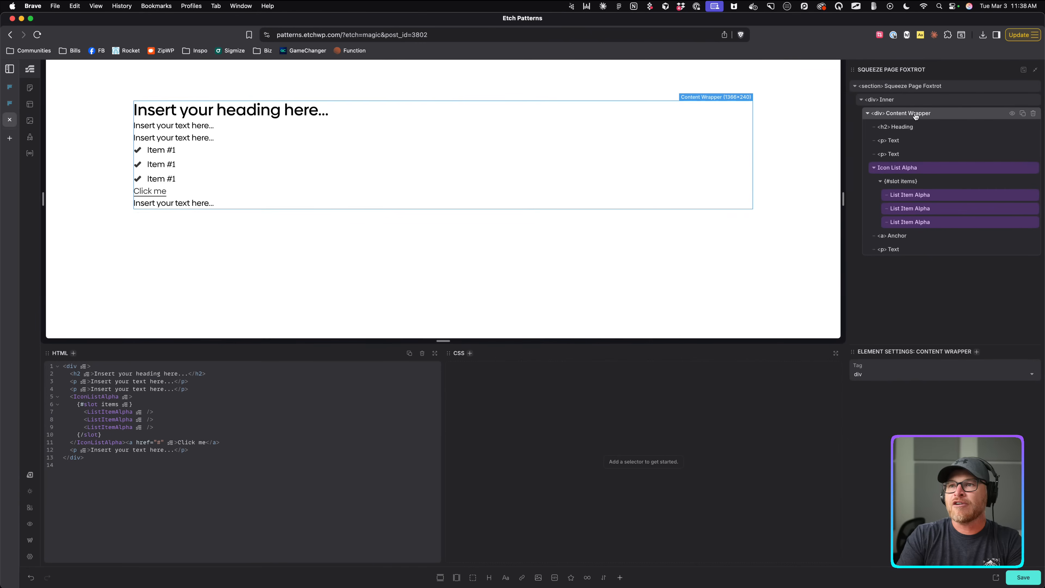
Give the Click me link the .btn--primary class and type 'No spam, ever.' in the last paragraph.
left_click(876, 238)
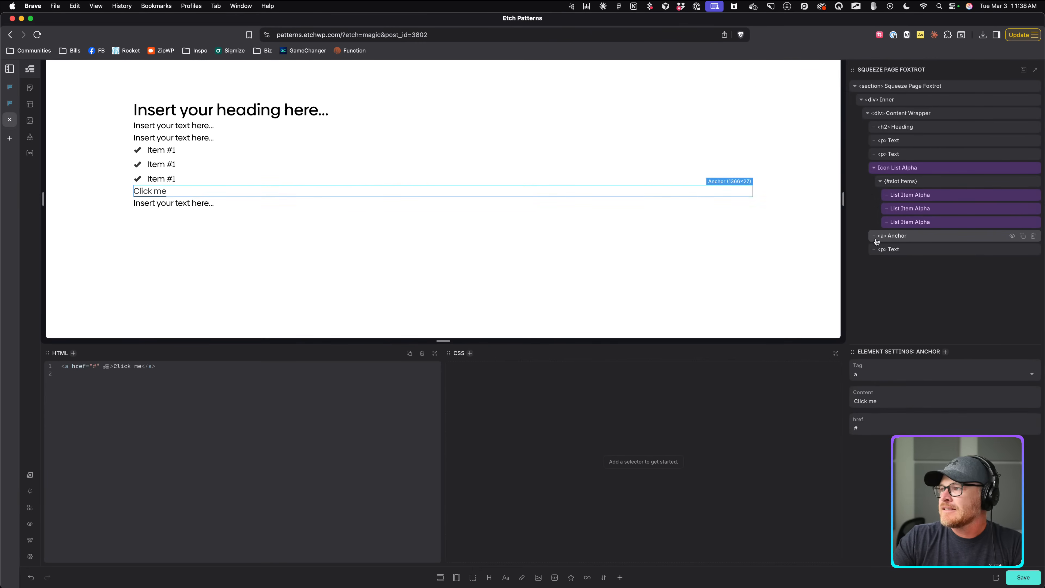
key("super+Return")
type(".btn--primary")
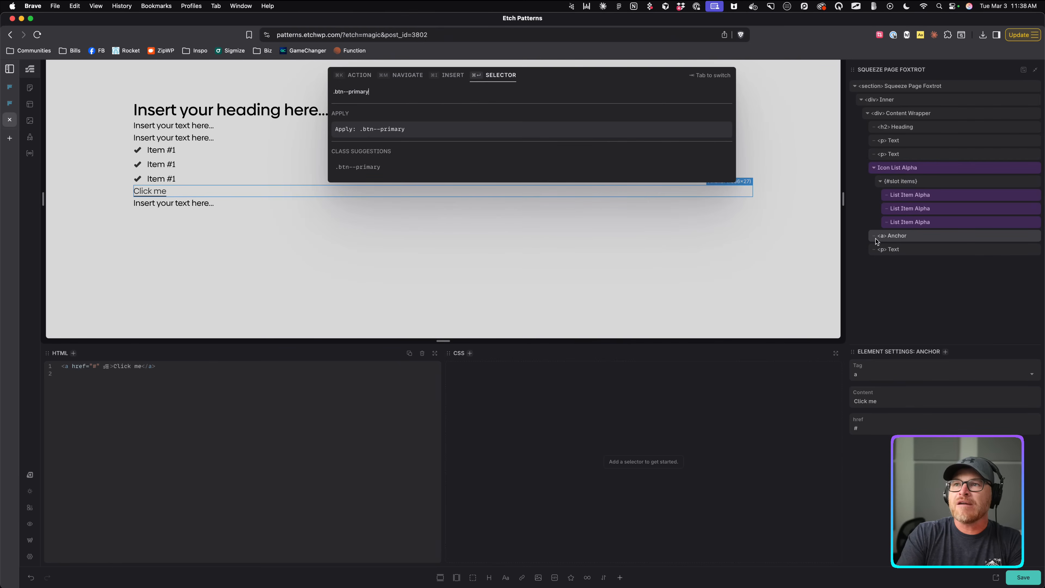
key("Return")
left_click(192, 210)
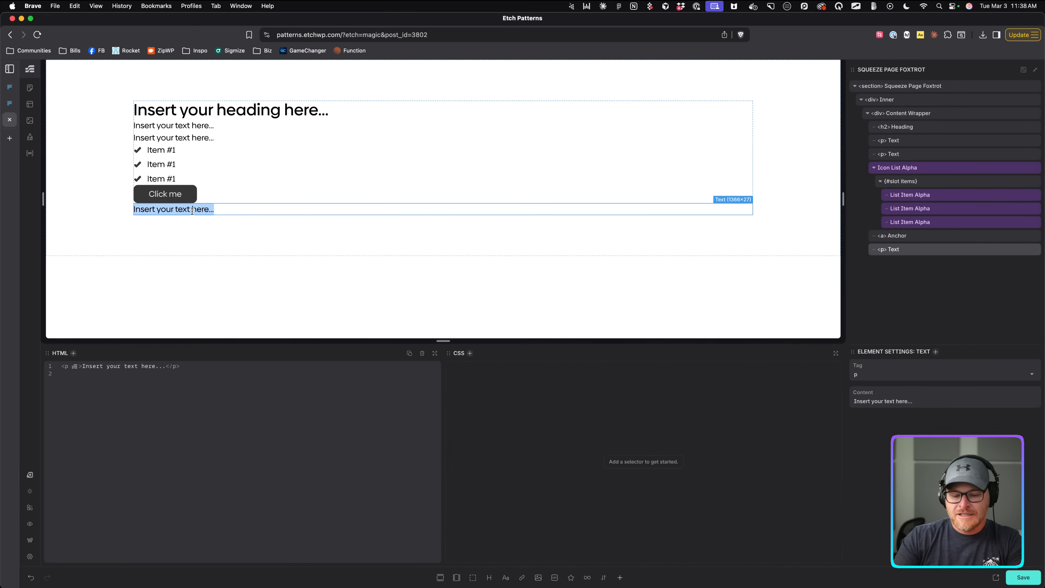
type("No ")
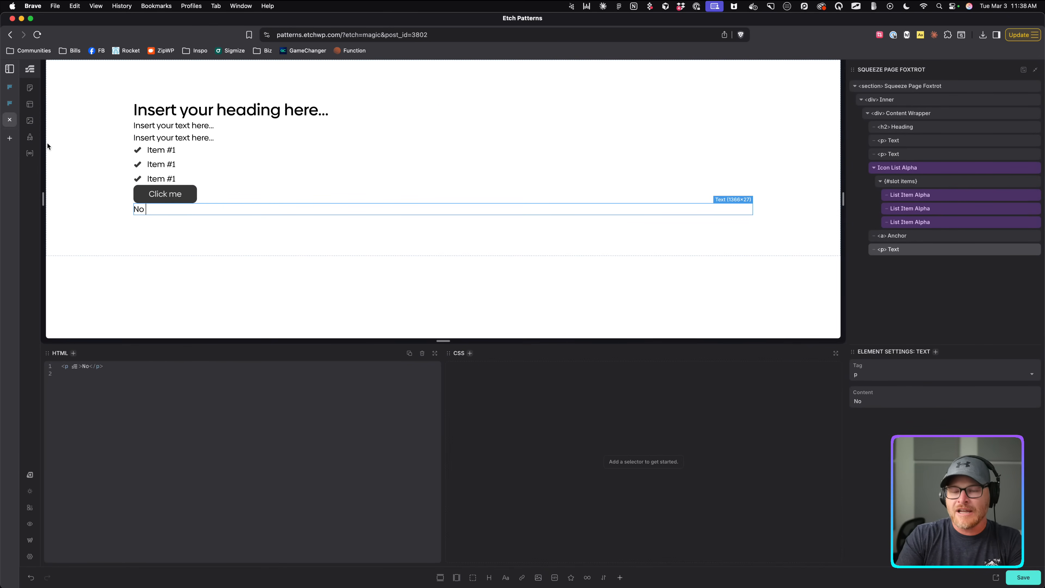
type("spam ever.")
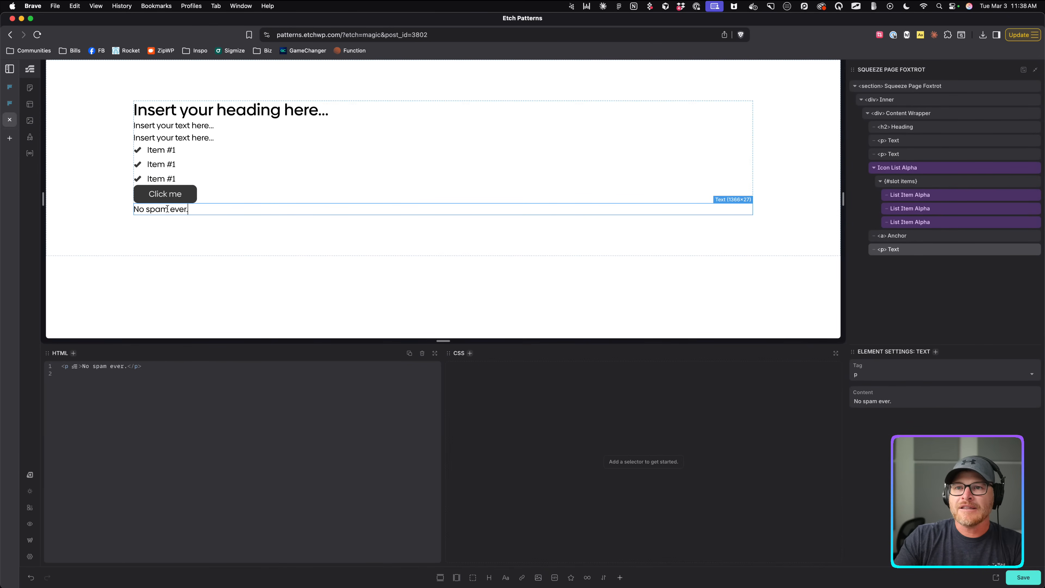
type(",")
Rename the card layers Disclaimer, CTA, Description and Headline.
left_click(257, 227)
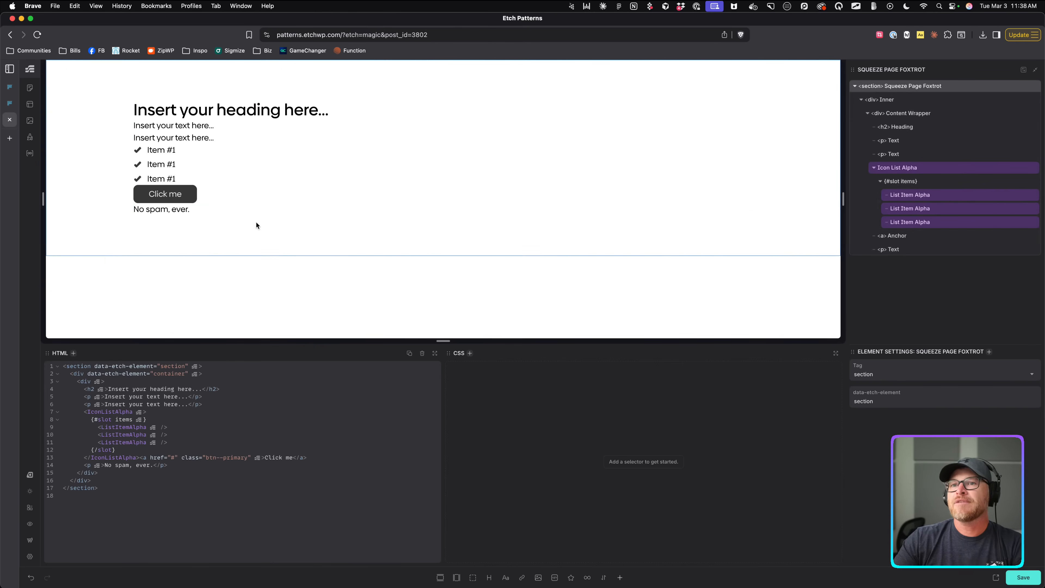
double_click(890, 250)
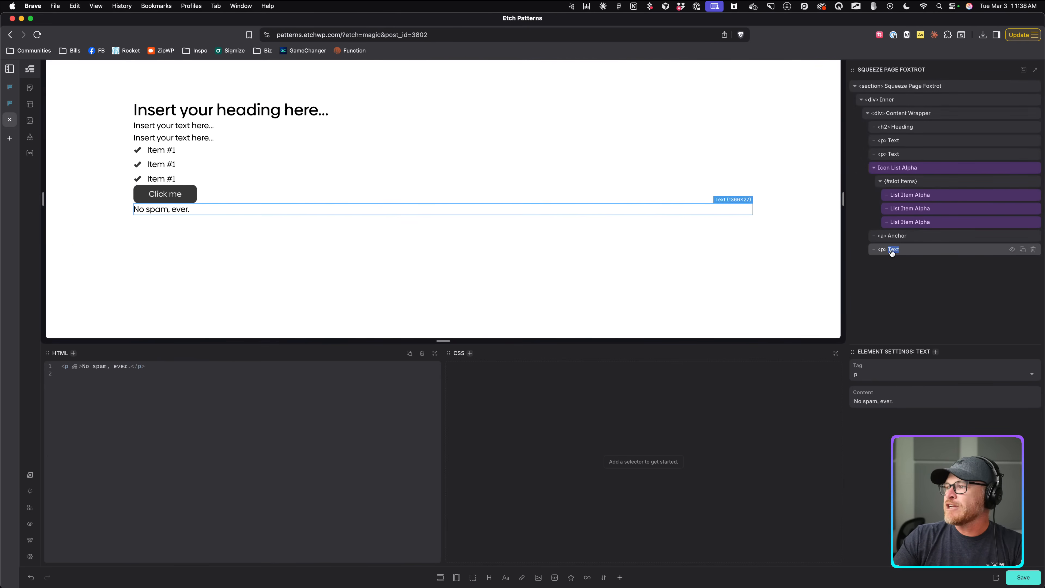
type("Disclaimer")
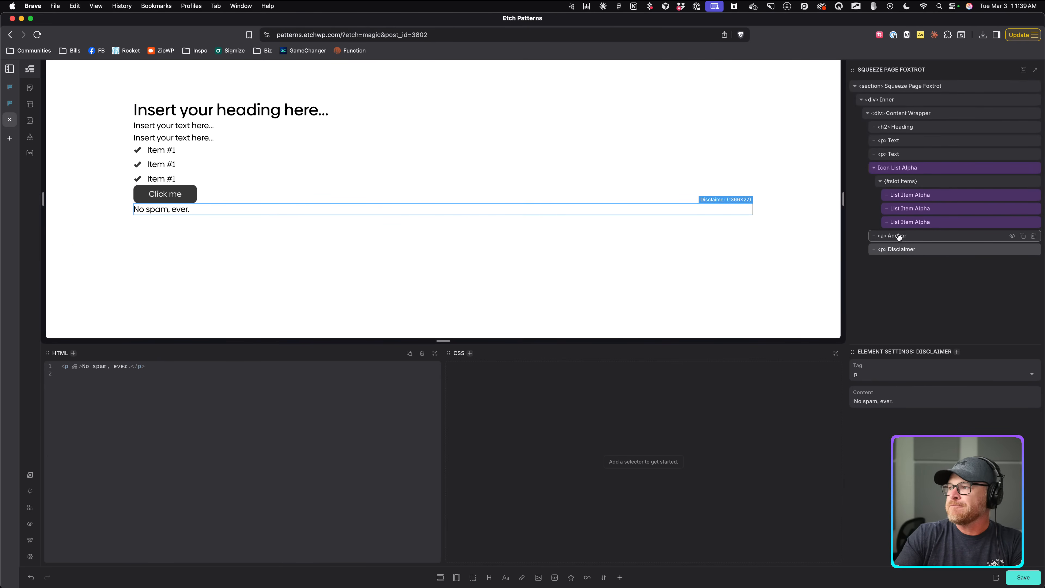
double_click(897, 236)
type("CTA")
key("Return")
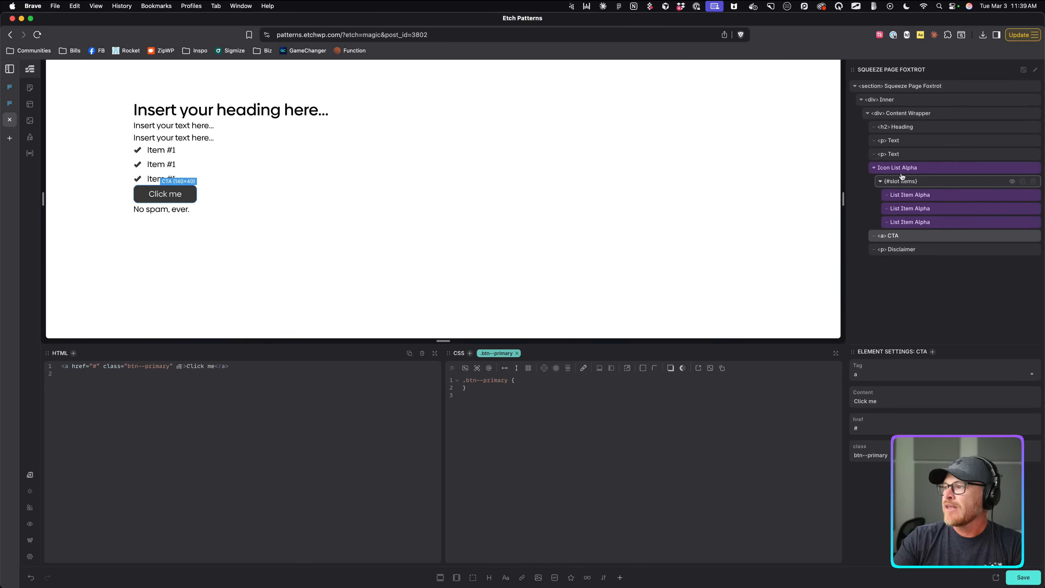
left_click(873, 168)
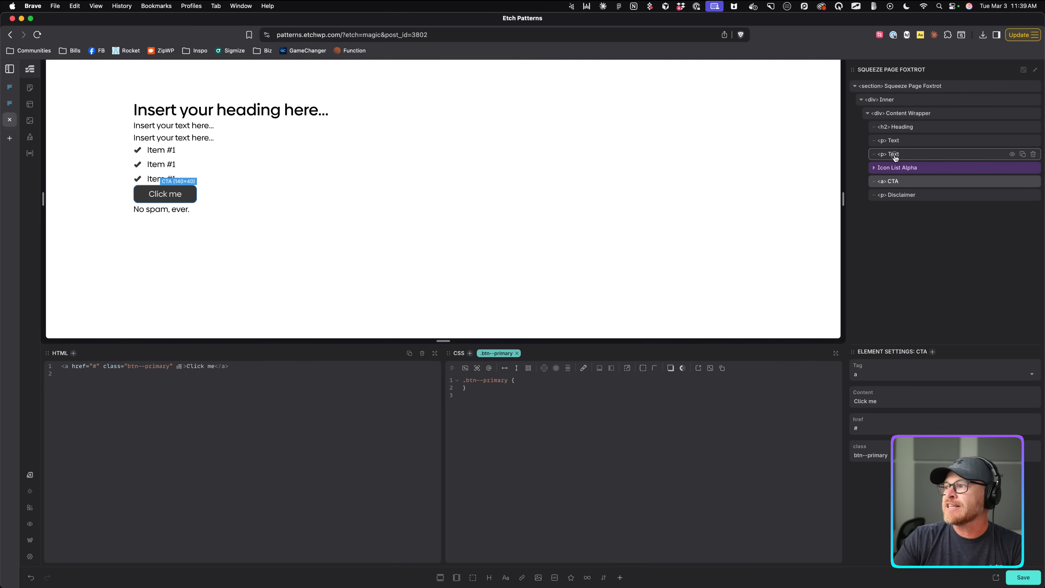
double_click(894, 155)
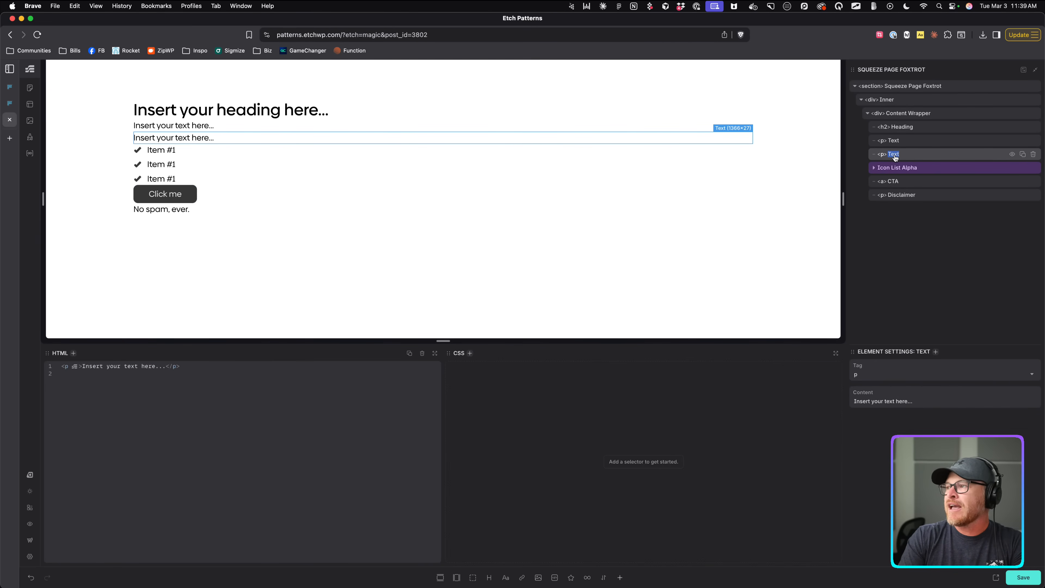
type("Lede")
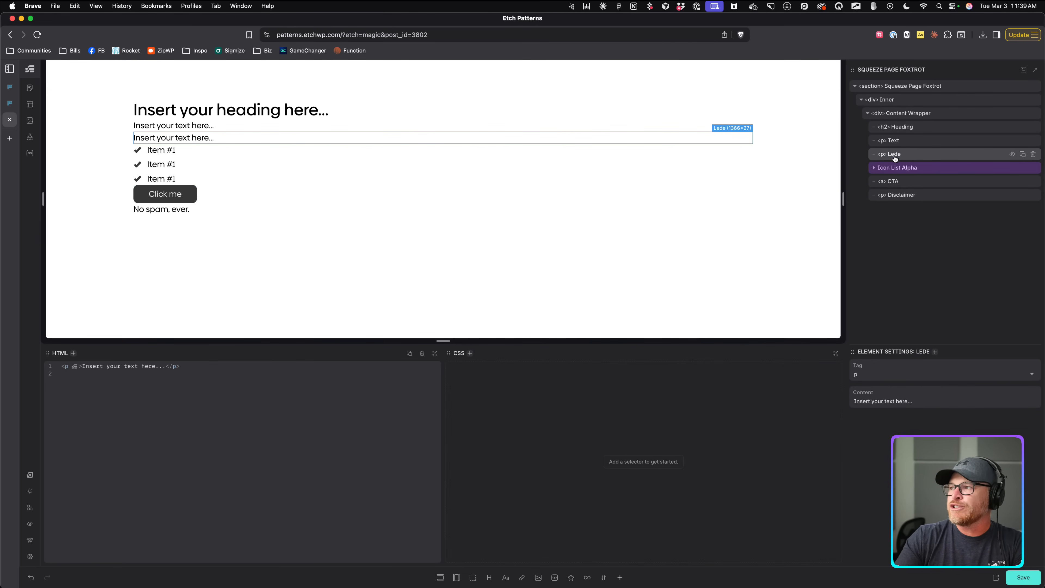
type("Description")
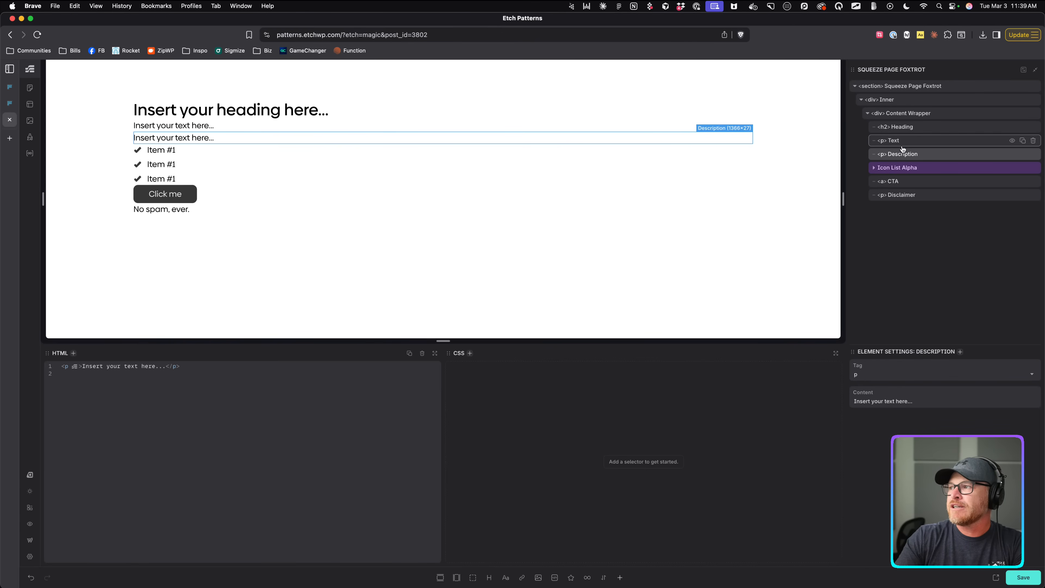
double_click(894, 141)
type("Headline")
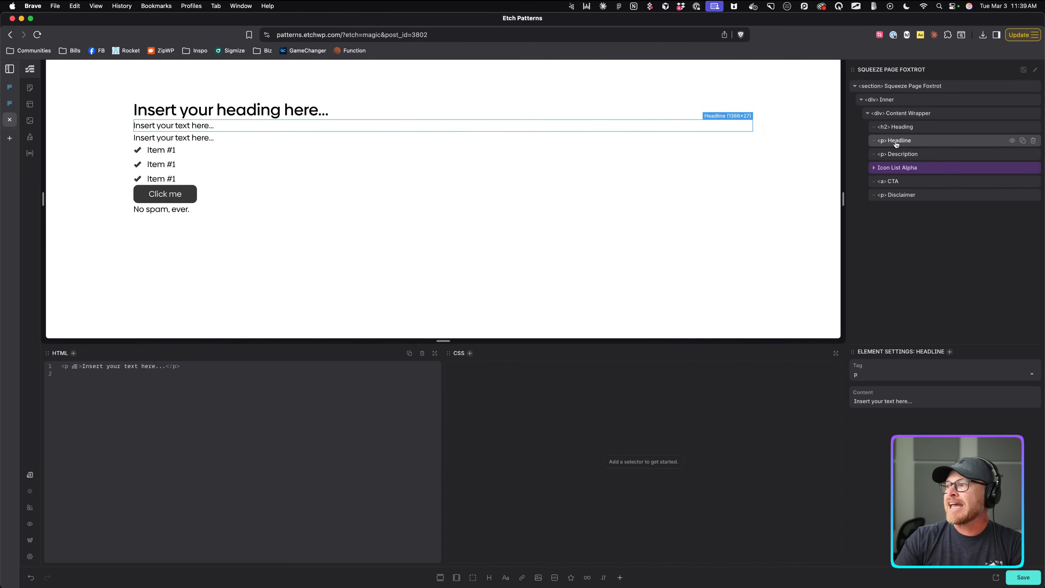
Check each renamed layer, collapse Inner, and add a Figure with an Image to the section.
left_click(906, 129)
left_click(906, 143)
left_click(906, 156)
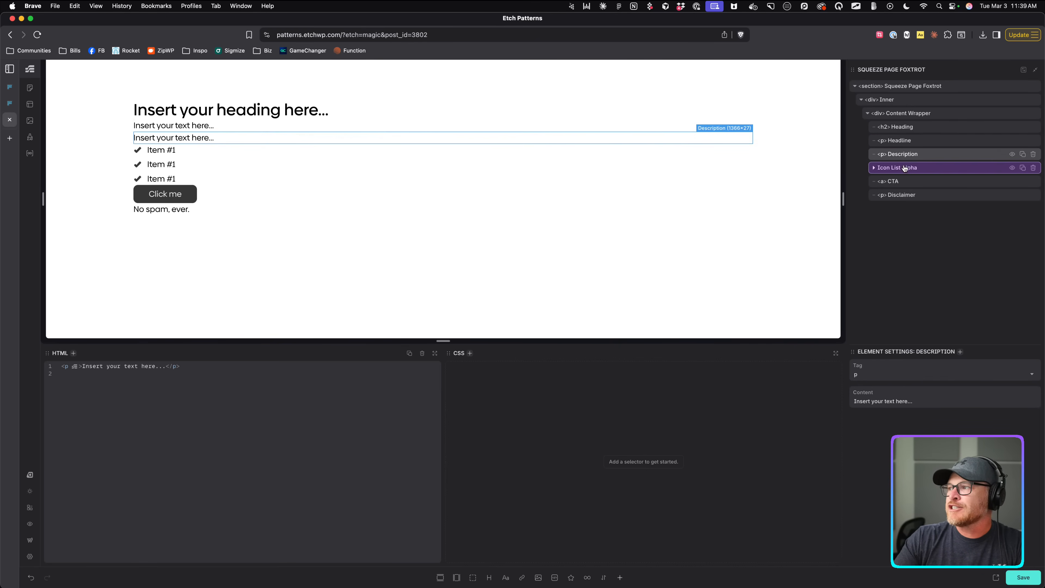
left_click(905, 183)
left_click(902, 198)
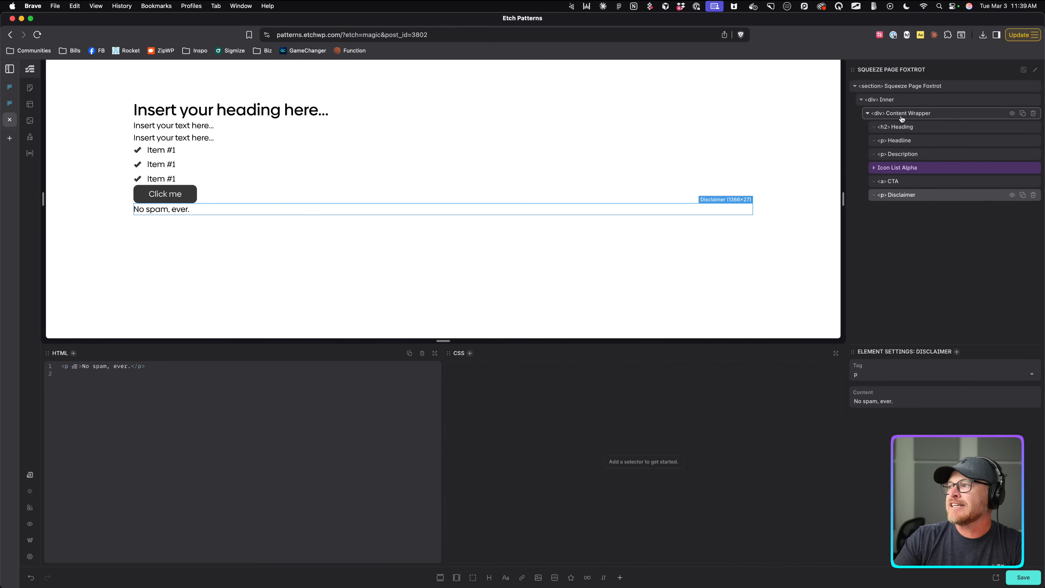
left_click(901, 118)
left_click(902, 102)
left_click(905, 87)
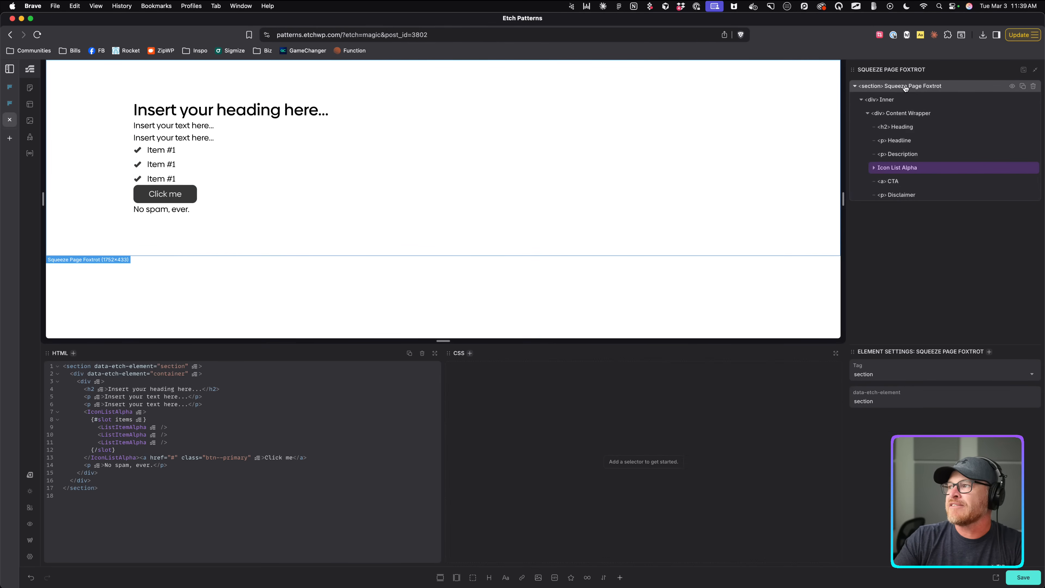
left_click(861, 100)
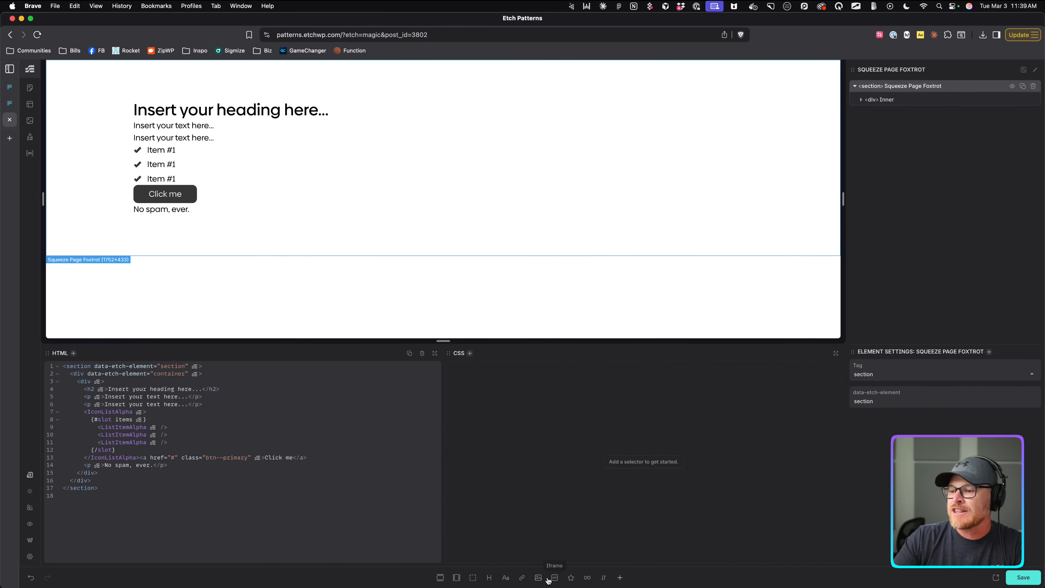
left_click(538, 577)
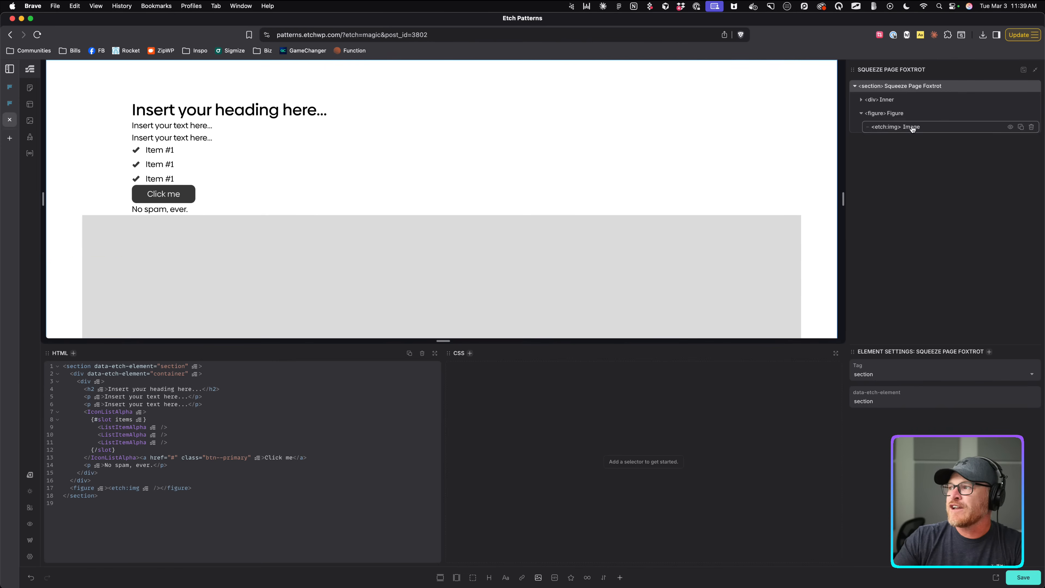
Rename the figure BG Image Wrapper and its image BG Image, then generate BEM classes for it.
left_click(902, 118)
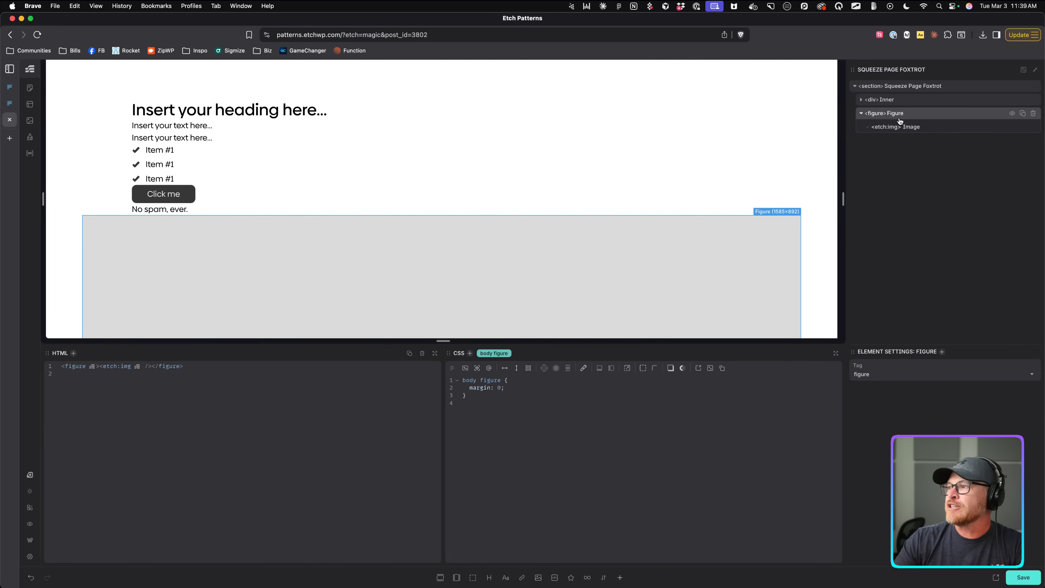
double_click(896, 114)
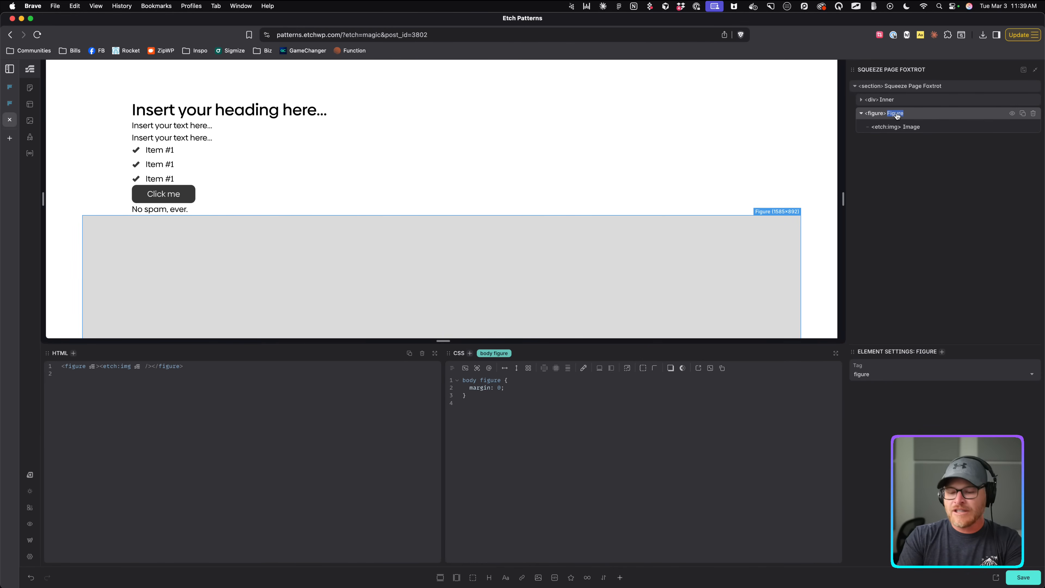
type("BG")
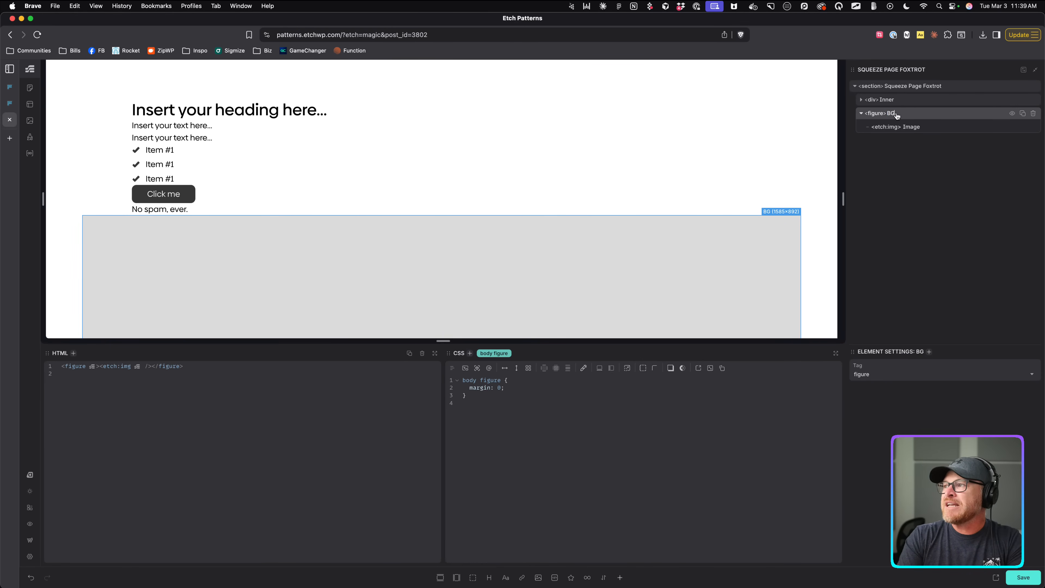
type(" Image Wrapper")
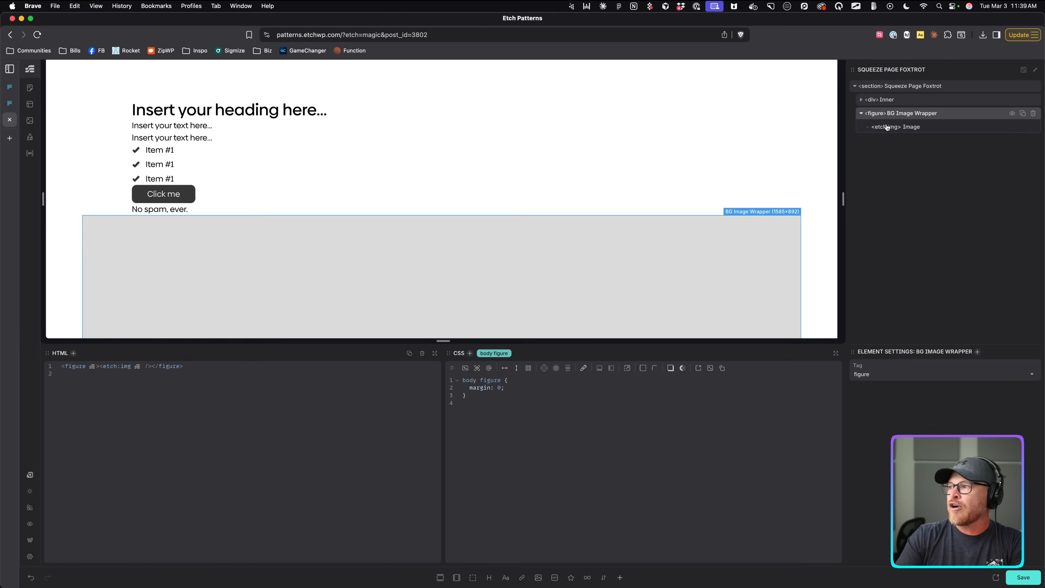
double_click(912, 128)
type("BG Image")
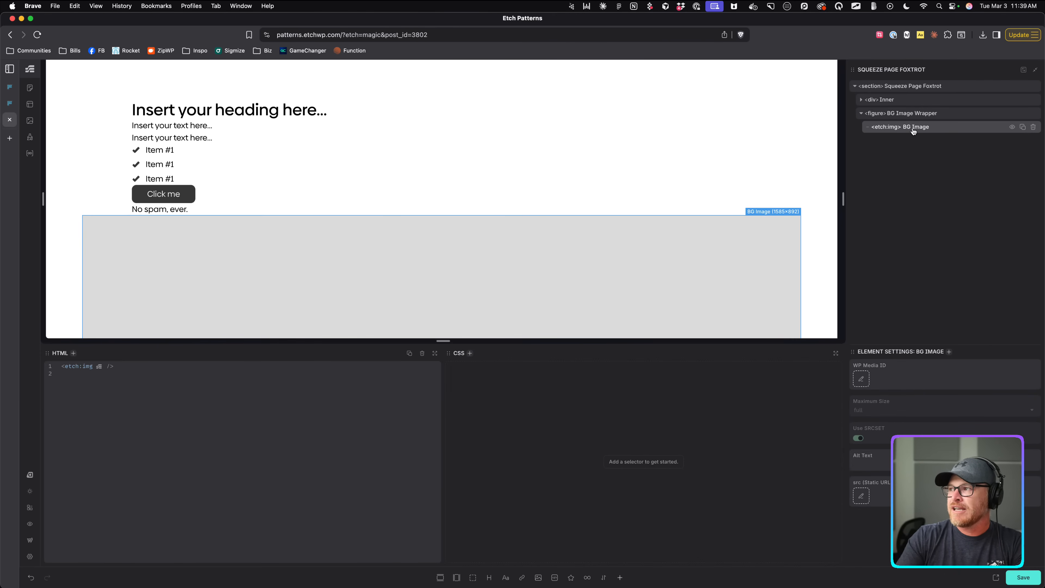
key("Return")
right_click(921, 96)
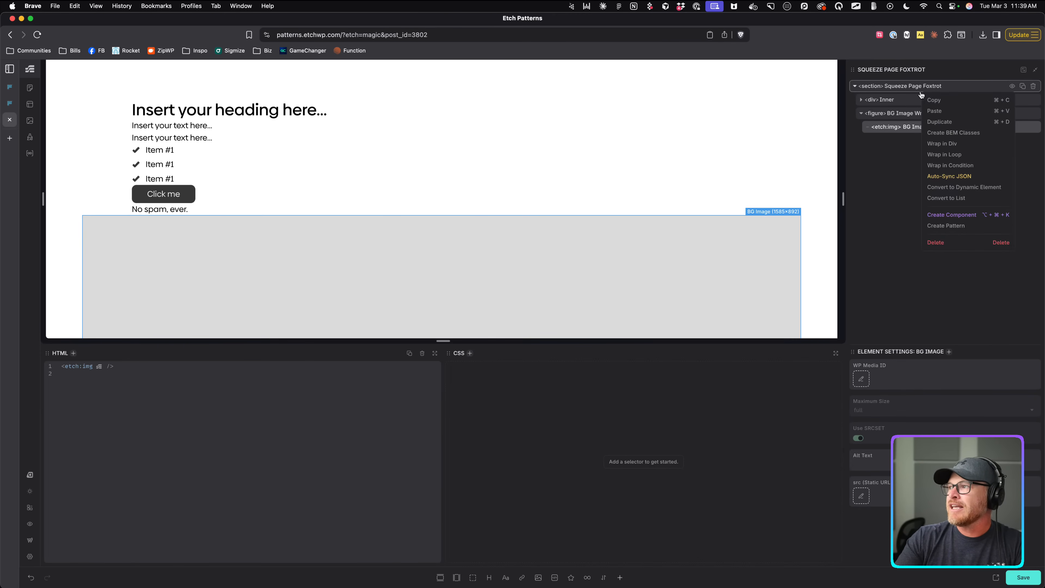
left_click(950, 133)
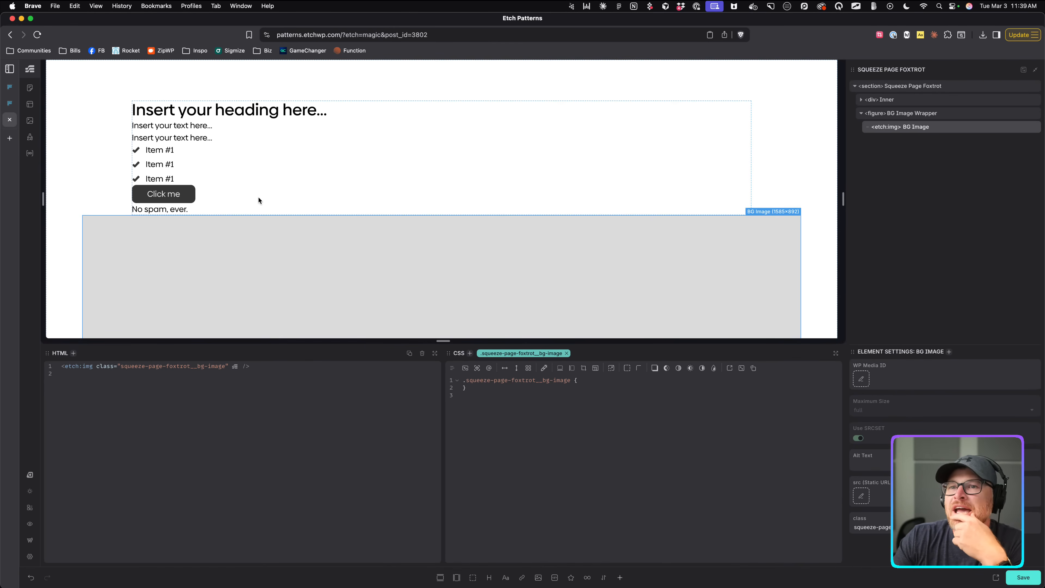
Try the .is-bg utility class on BG Image Wrapper, then remove it again.
left_click(907, 114)
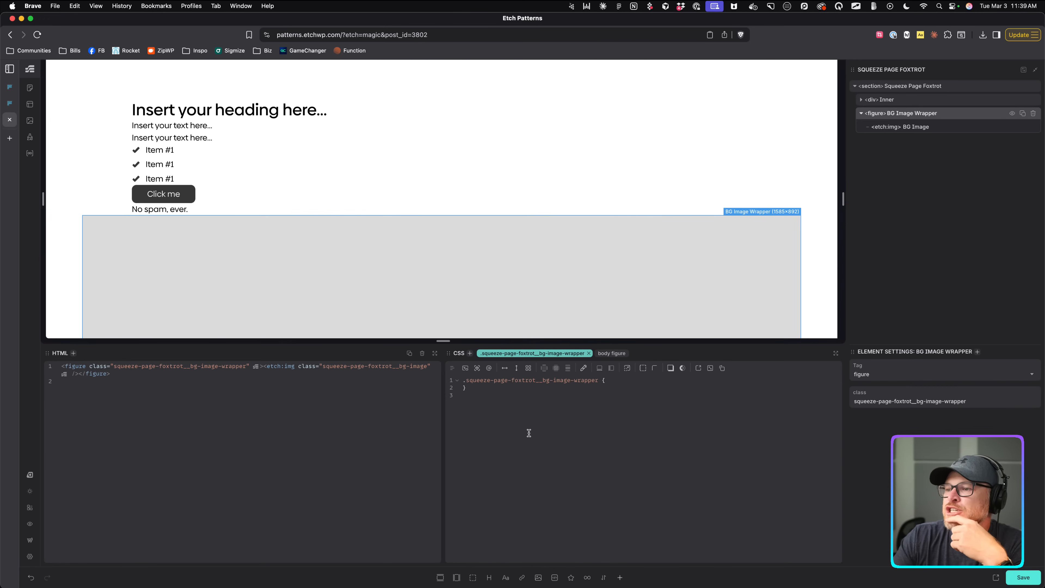
left_click(619, 379)
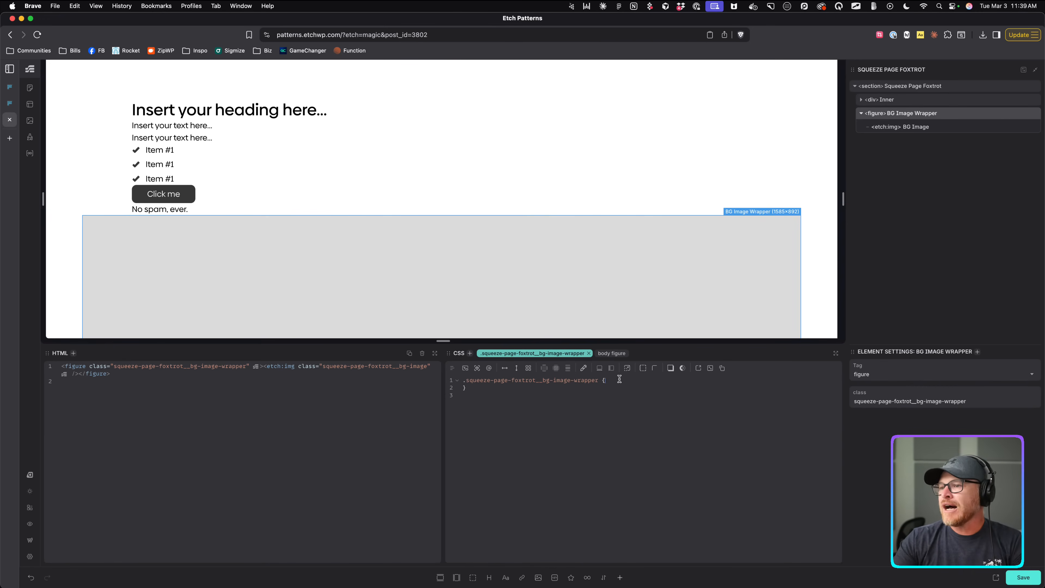
key("super+k")
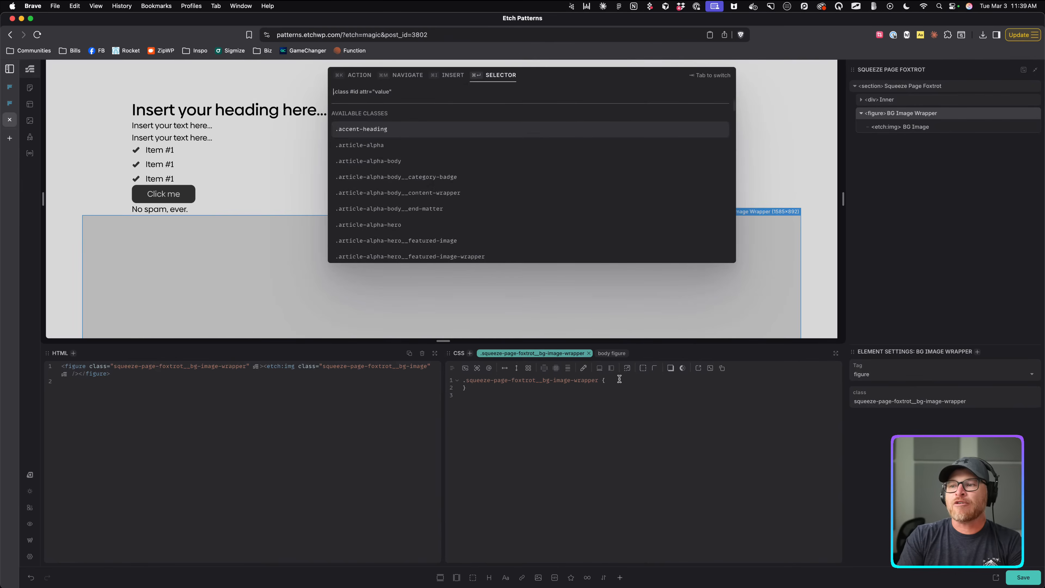
key("Escape")
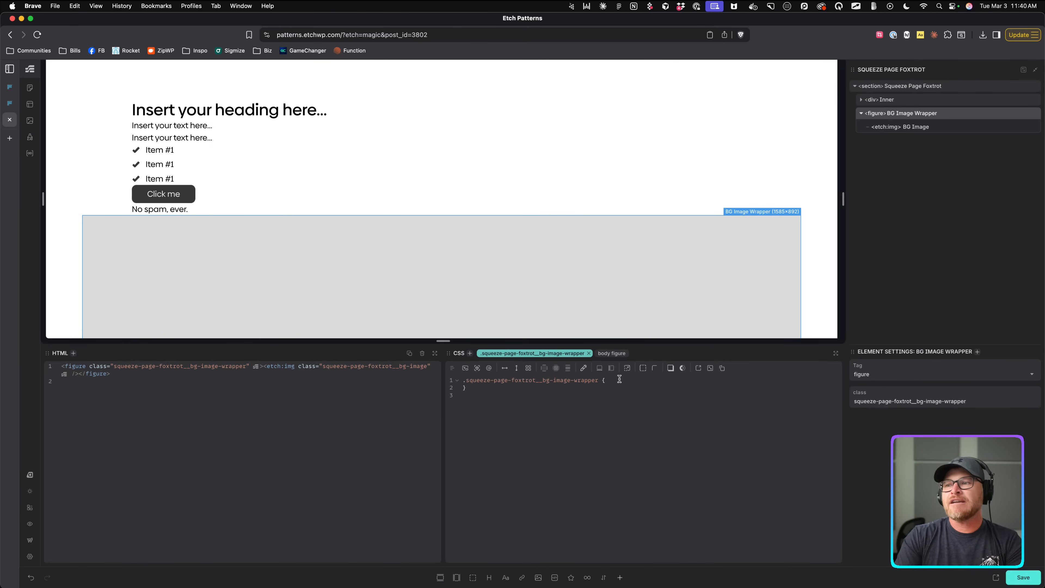
key("super+Return")
type(".ios-b")
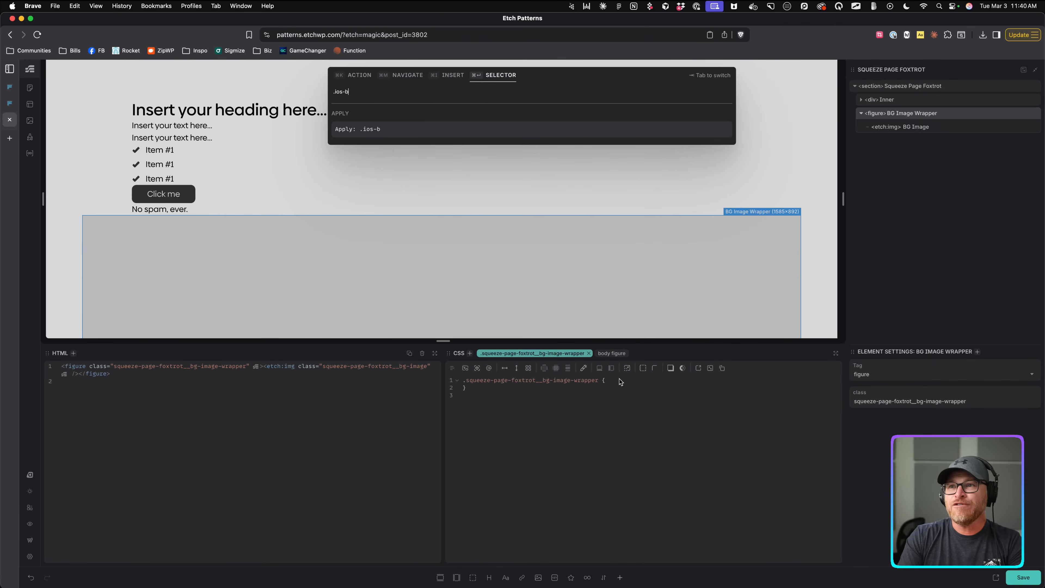
key("BackSpace")
key("BackSpace")
key("BackSpace")
key("BackSpace")
type("s-bg")
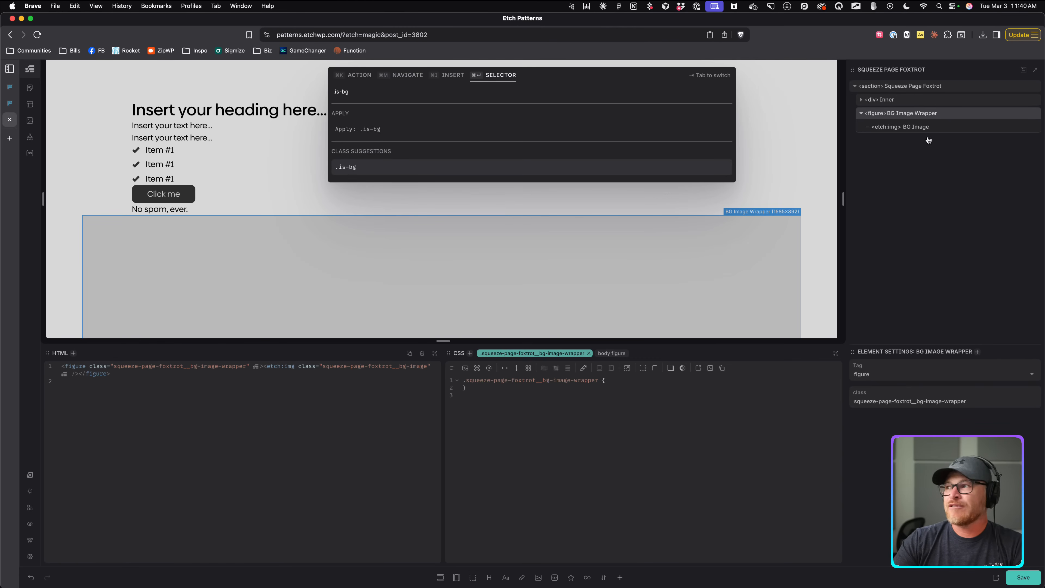
left_click(365, 130)
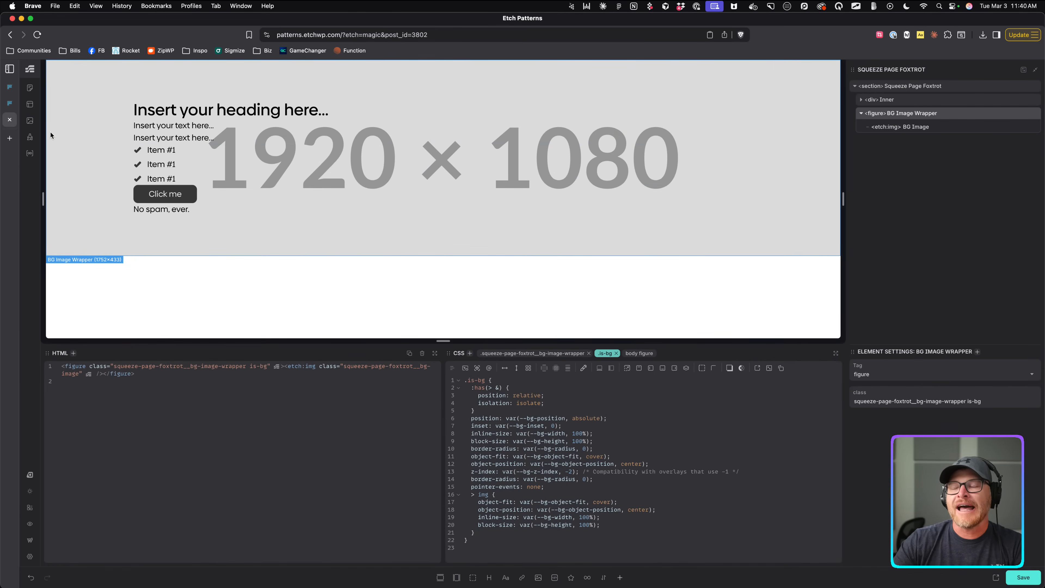
left_click(617, 354)
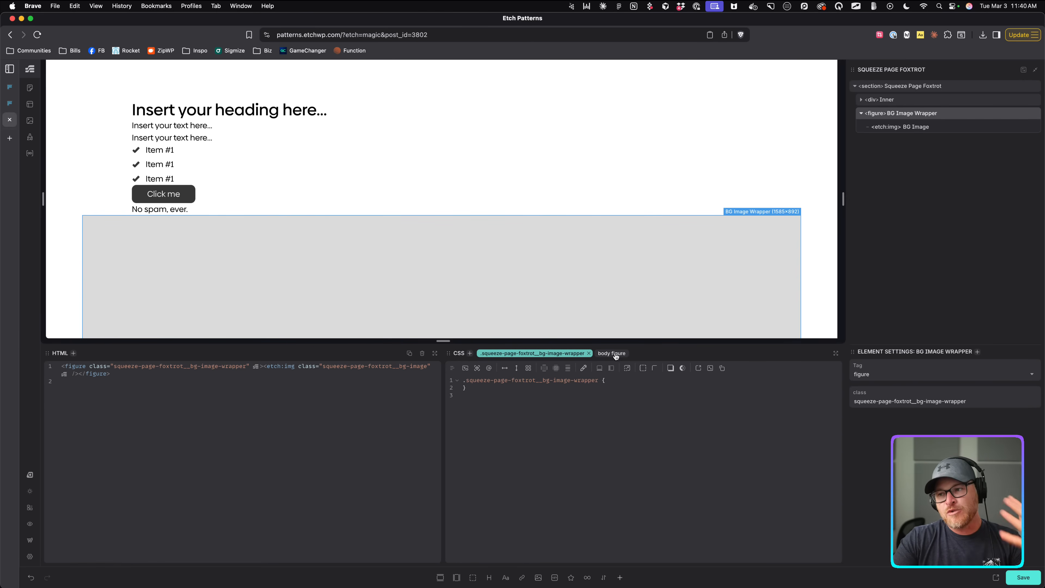
Expand the ?is-bg recipe into the wrapper's own CSS for full-cover background rules.
left_click(622, 383)
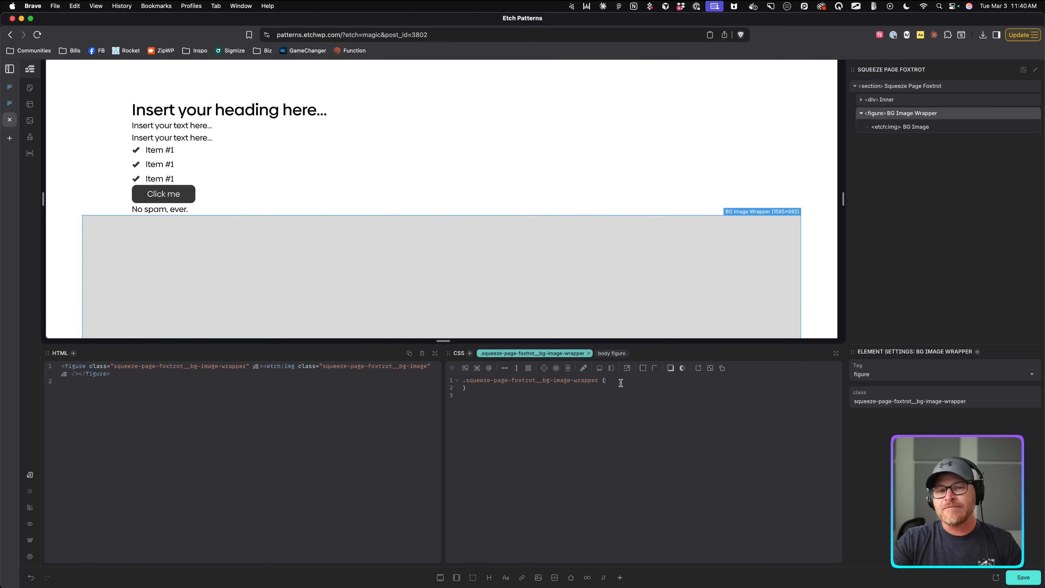
type("?")
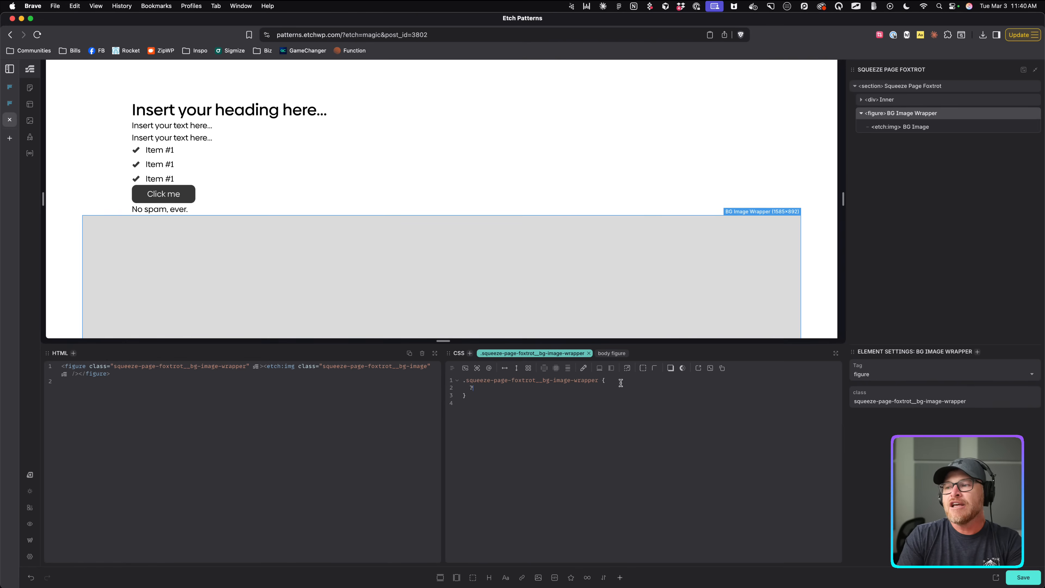
type("is-bg")
key("Return")
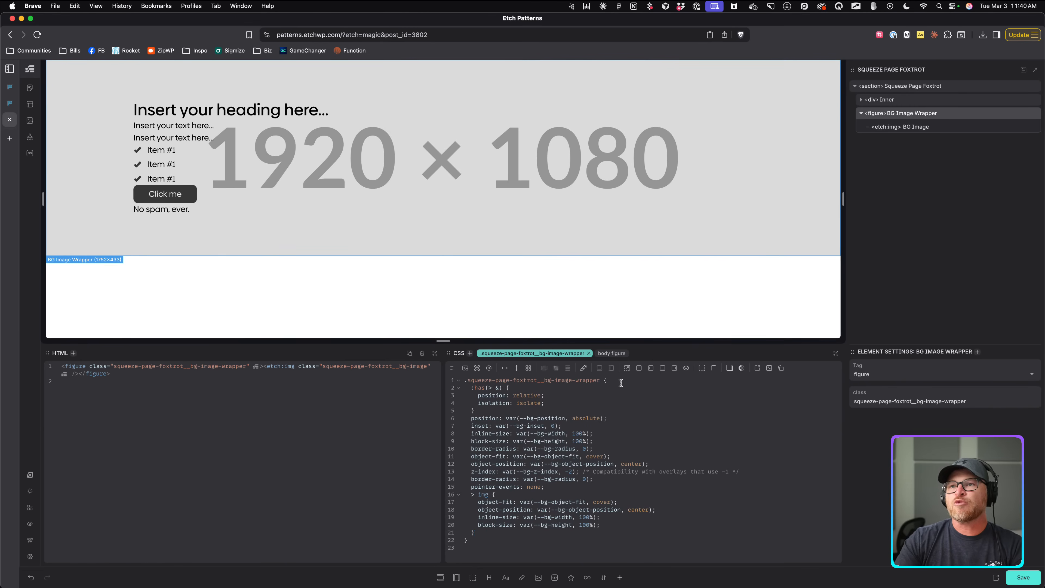
left_click_drag(470, 388, 525, 529)
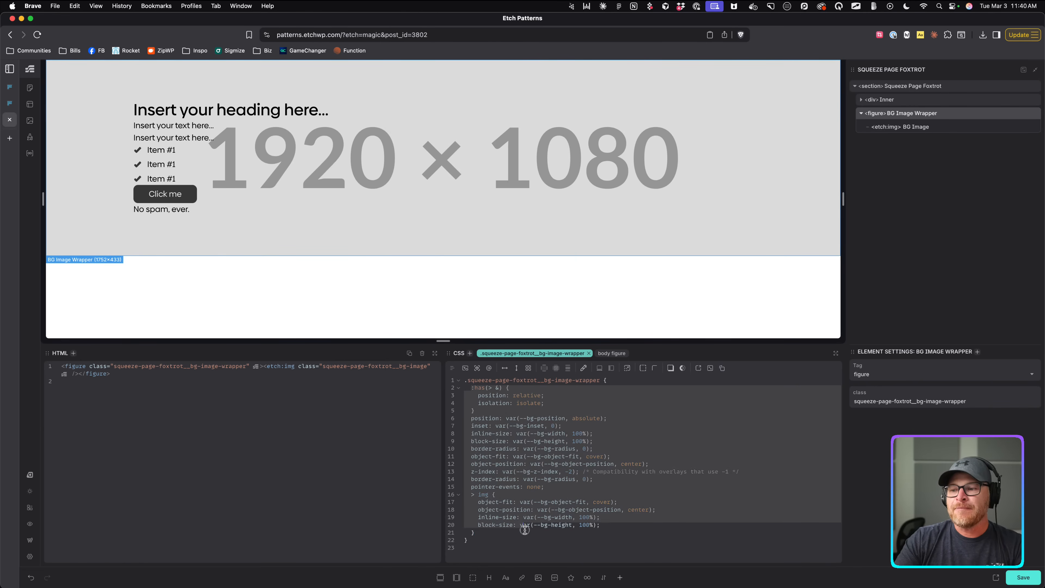
left_click(625, 526)
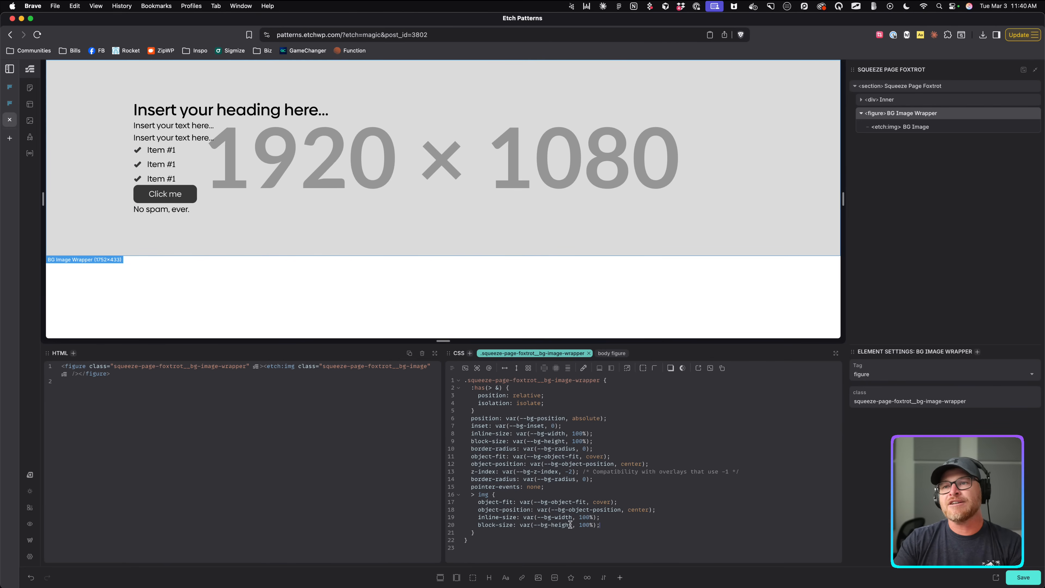
Select the Content Wrapper in the Structure panel.
left_click(895, 103)
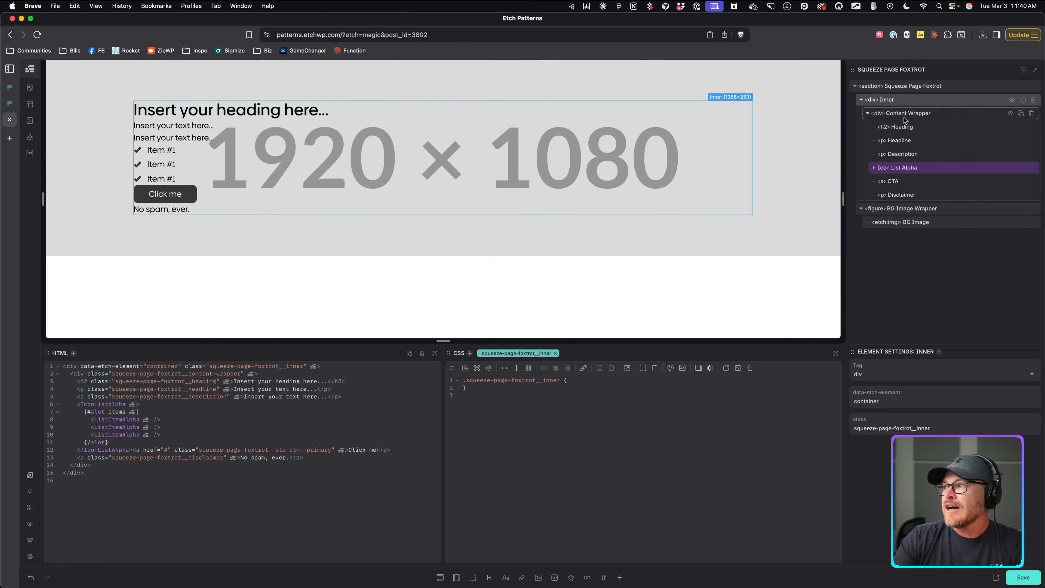
left_click(861, 99)
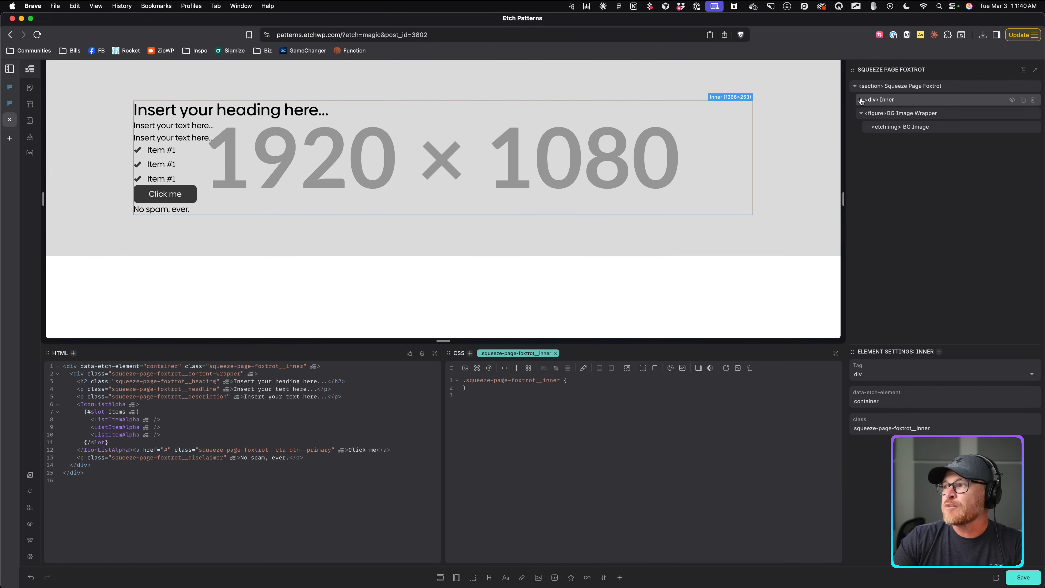
left_click(861, 113)
left_click(862, 99)
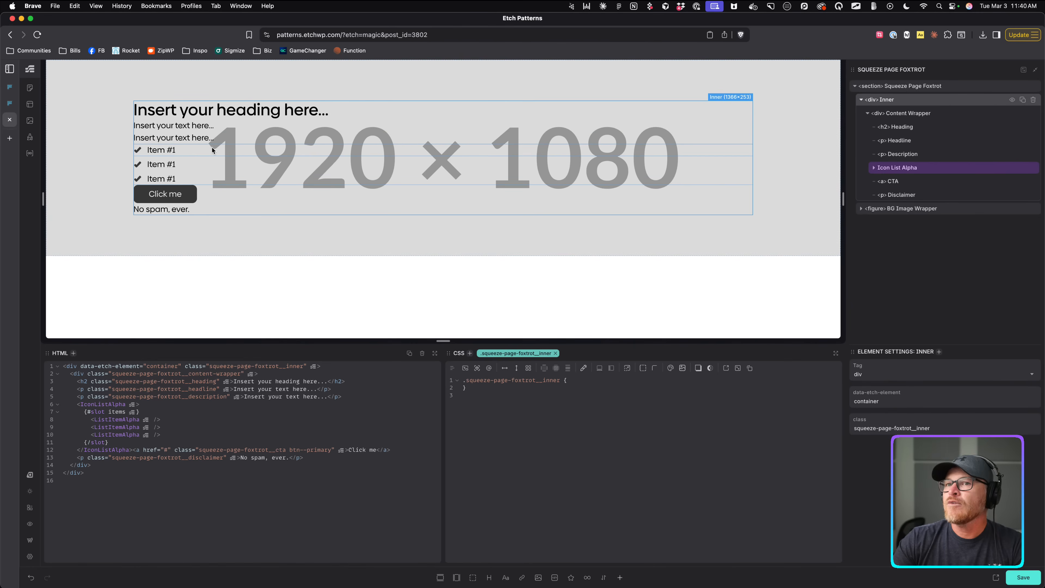
left_click(938, 114)
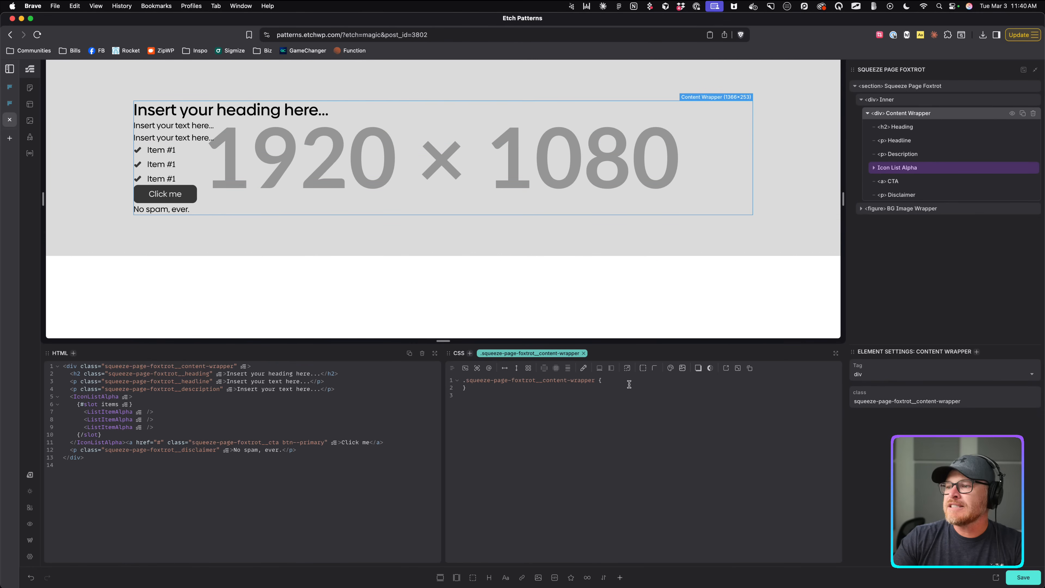
Give the Content Wrapper a White background color, then view the Frames reference layout.
left_click(670, 367)
type("w")
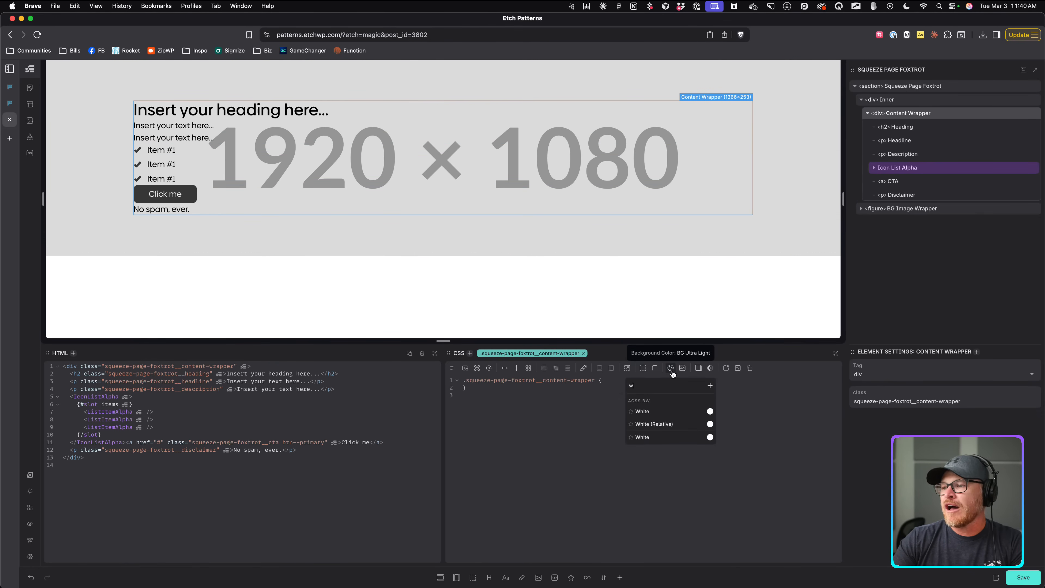
left_click(665, 411)
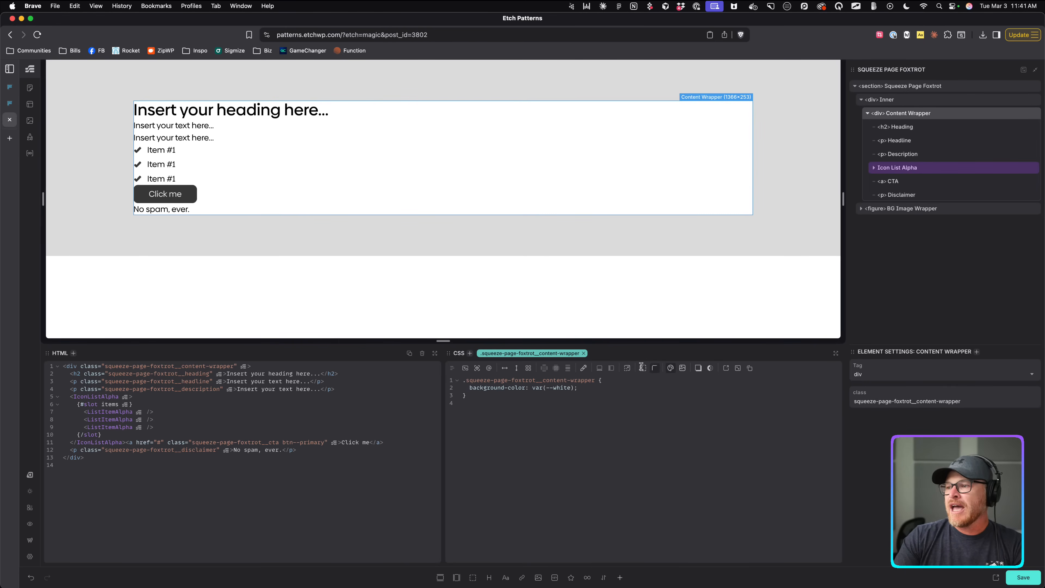
left_click(555, 368)
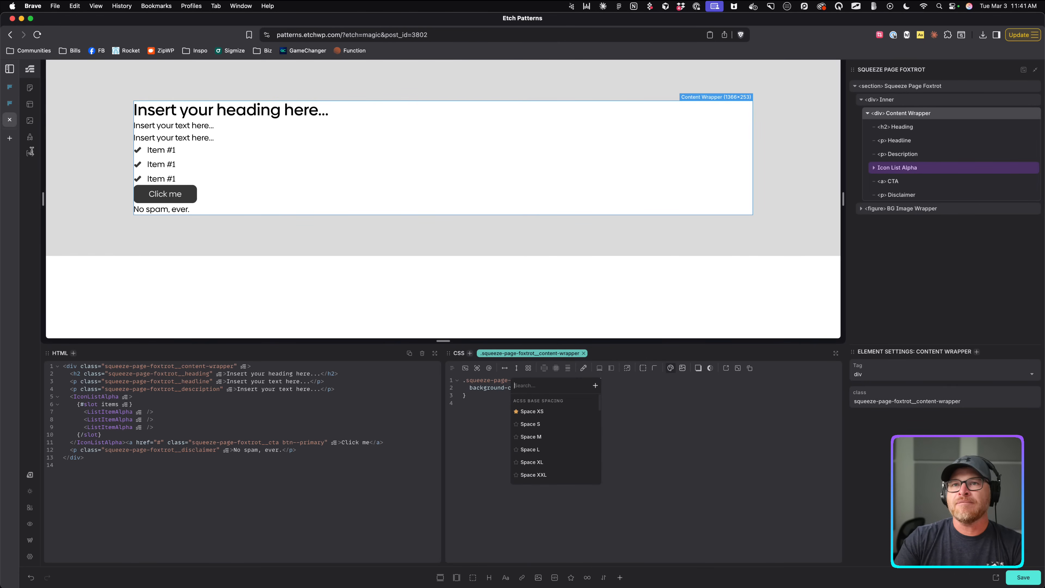
left_click(14, 108)
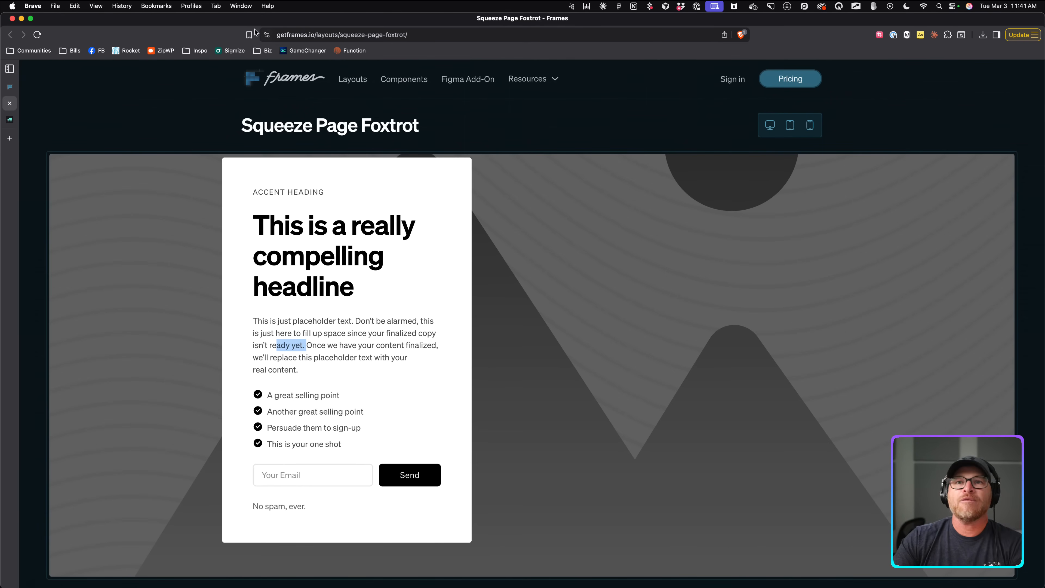
Switch from the Squeeze Page Foxtrot reference back to the Etch Patterns editor tab.
left_click(9, 87)
left_click(9, 103)
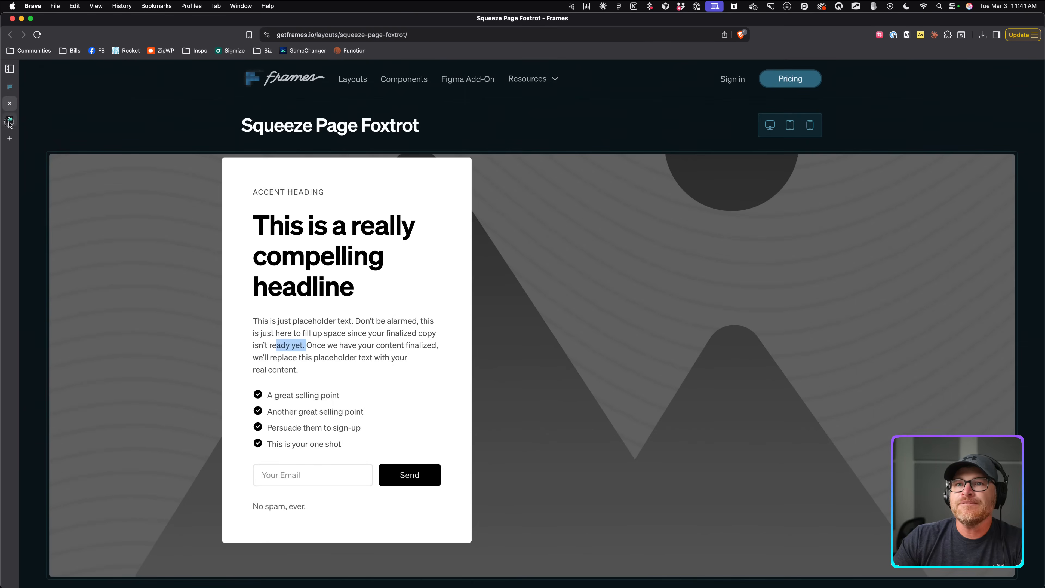
left_click(9, 119)
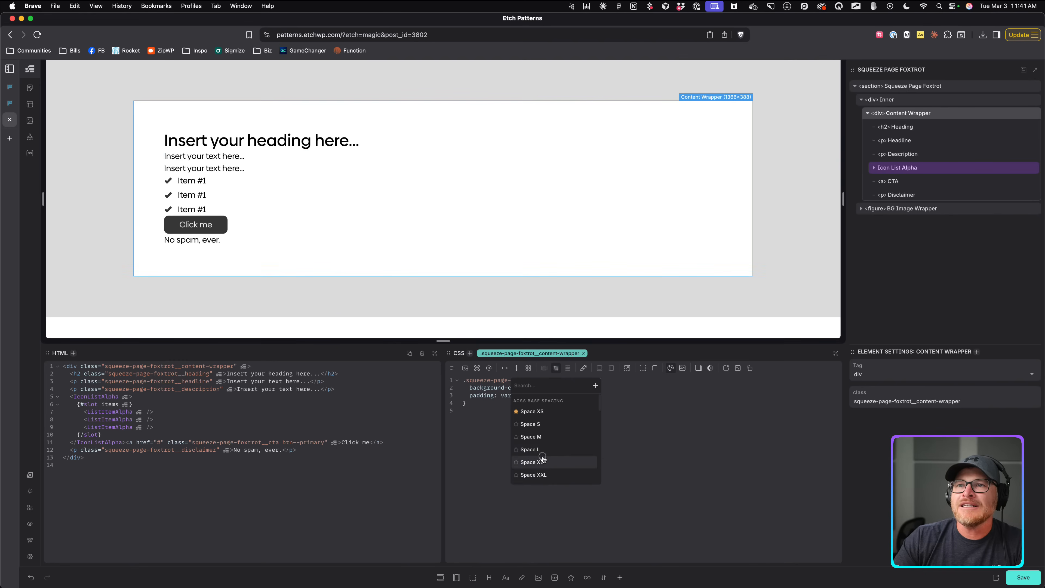
Give the card Space XL padding, width 100% and a max width of Width 40%.
left_click(532, 462)
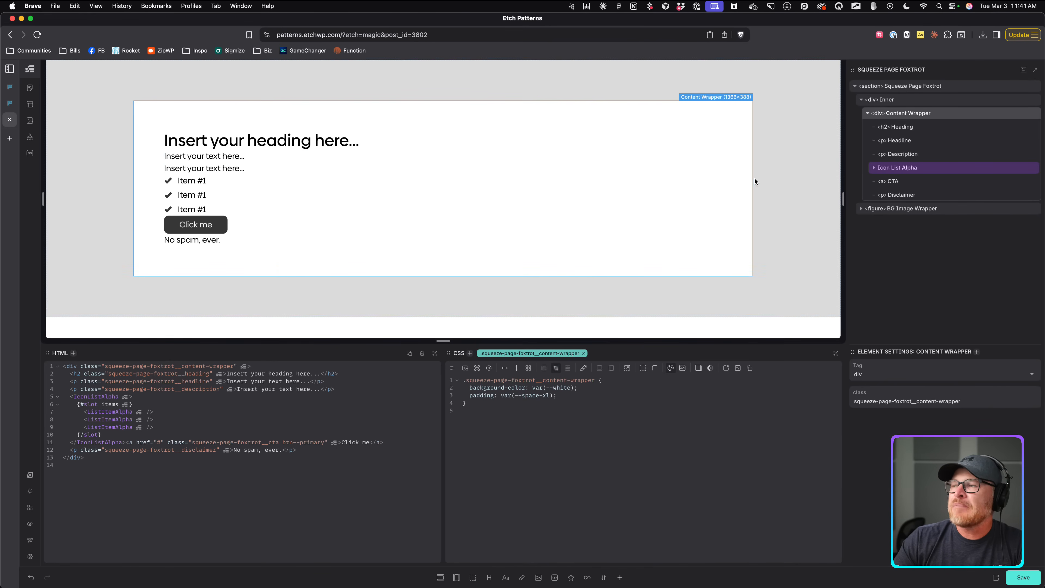
left_click(599, 368)
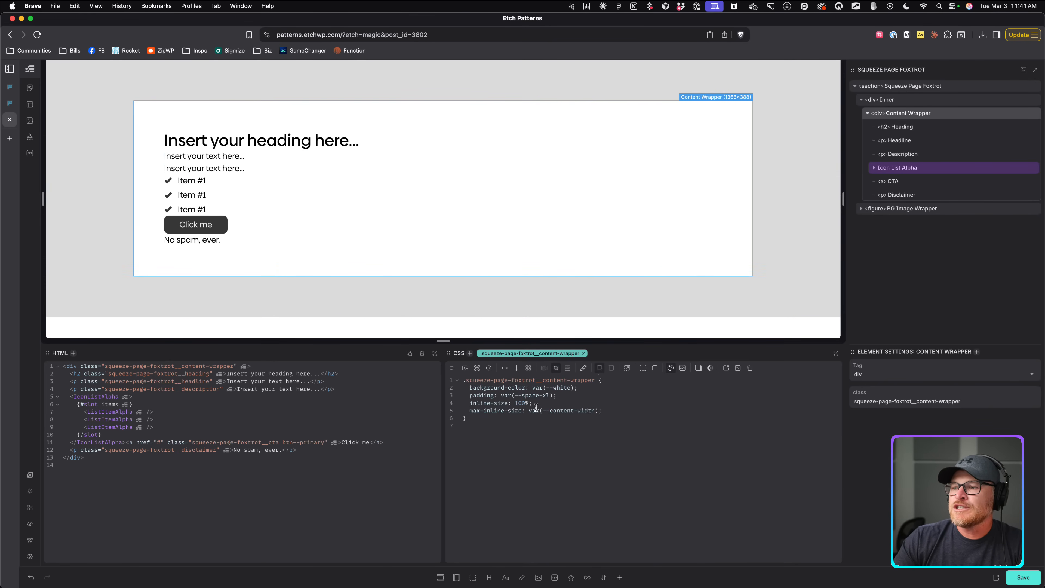
left_click(598, 369)
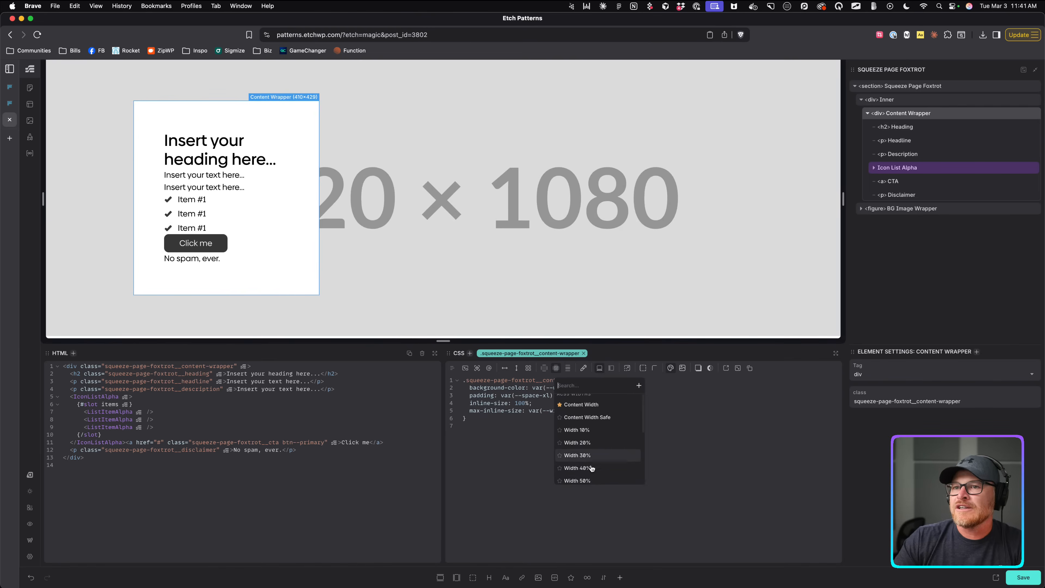
scroll(591, 468, "down", 1)
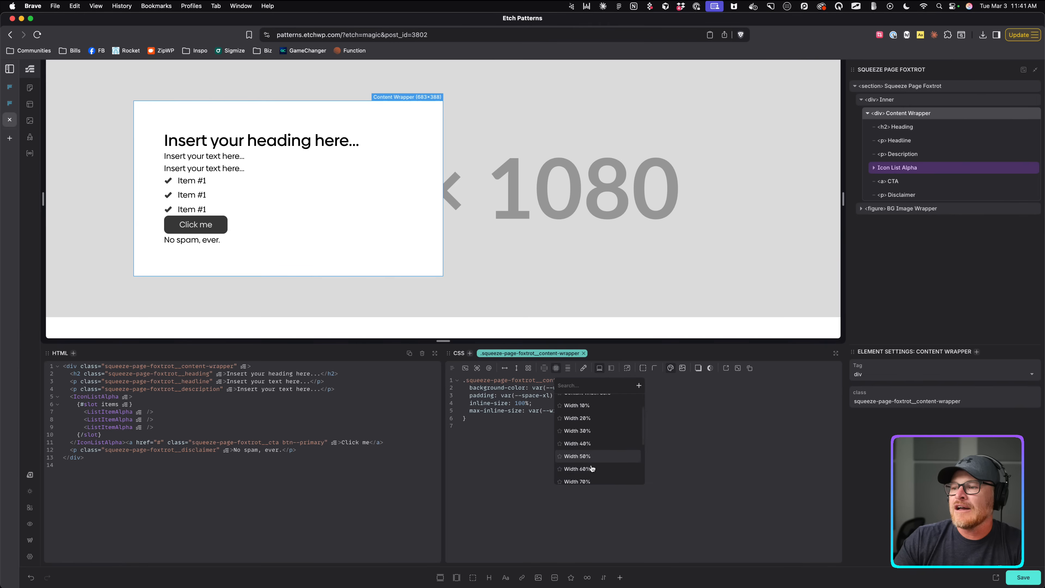
left_click(591, 448)
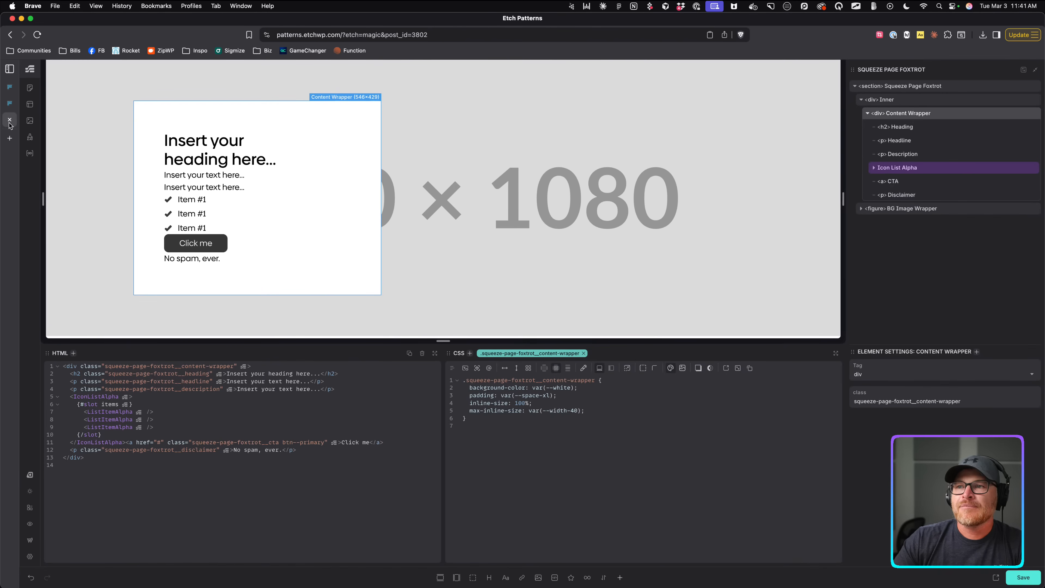
Round the card's corners and make it a flex column with gap calc(var(--content-gap, 1rem) / 2).
left_click(654, 368)
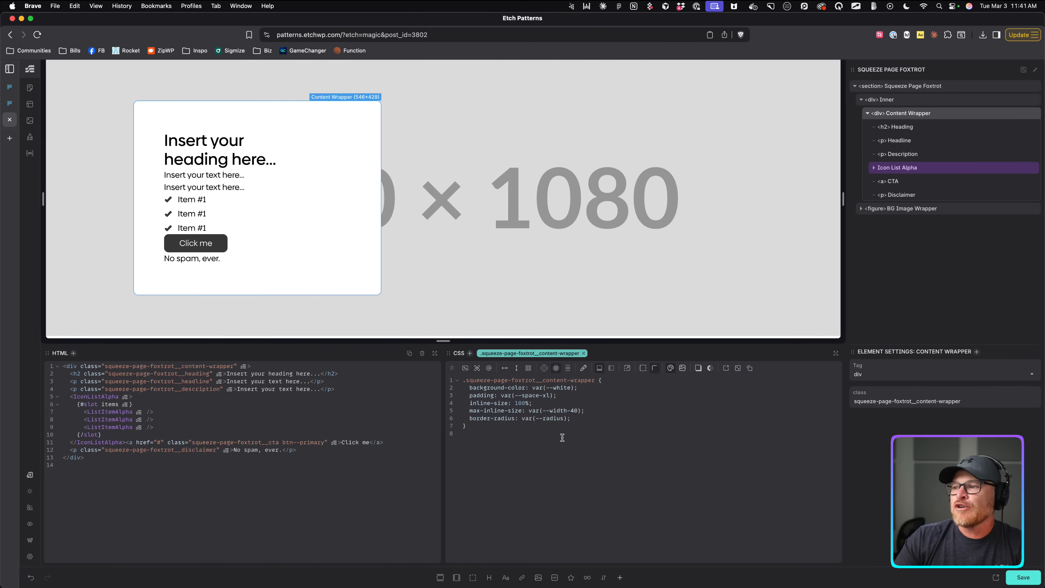
left_click(516, 368)
left_click(682, 368)
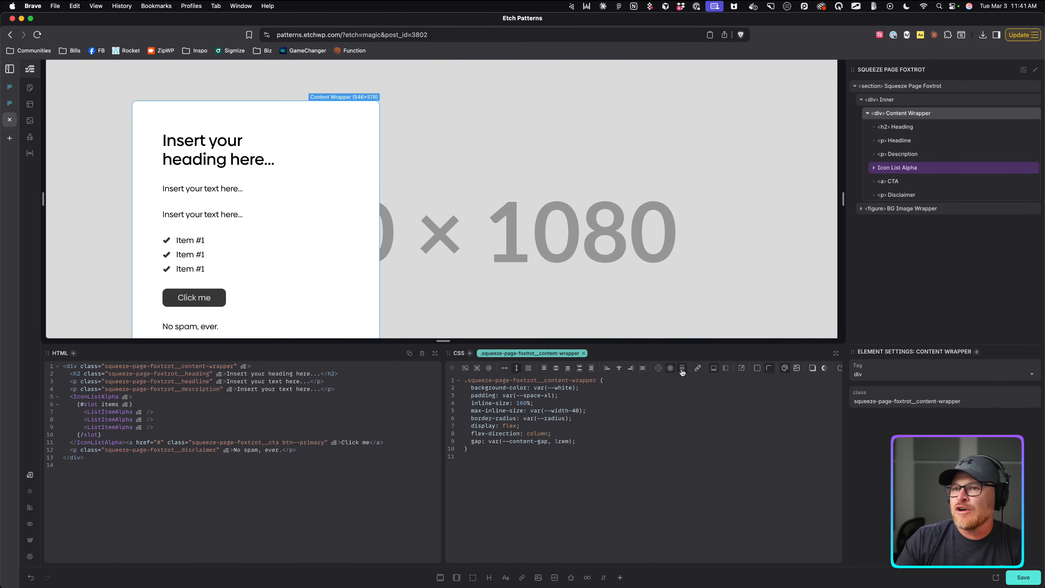
left_click(608, 441)
key("BackSpace")
type("/ ")
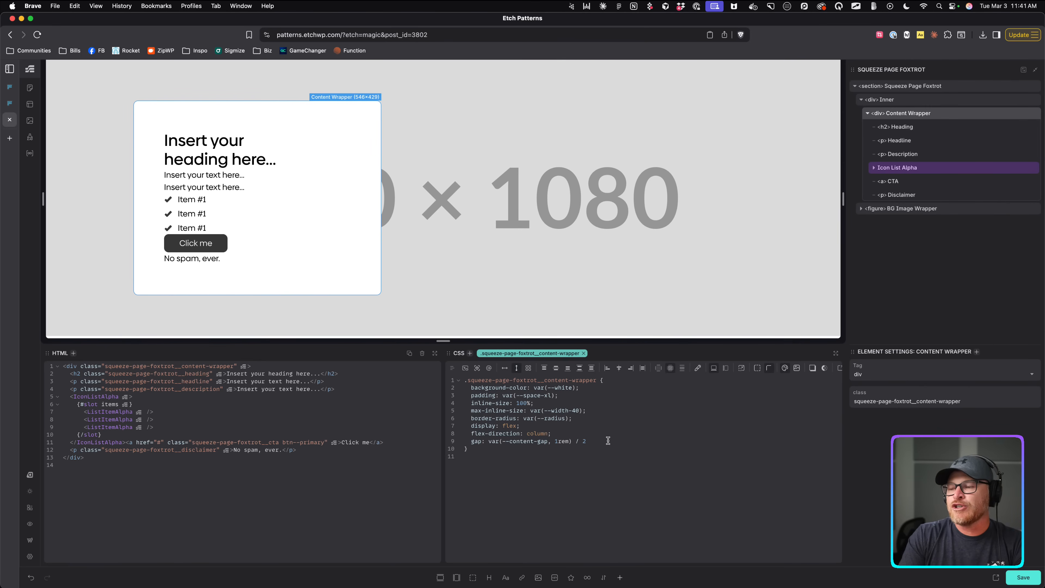
type("2);")
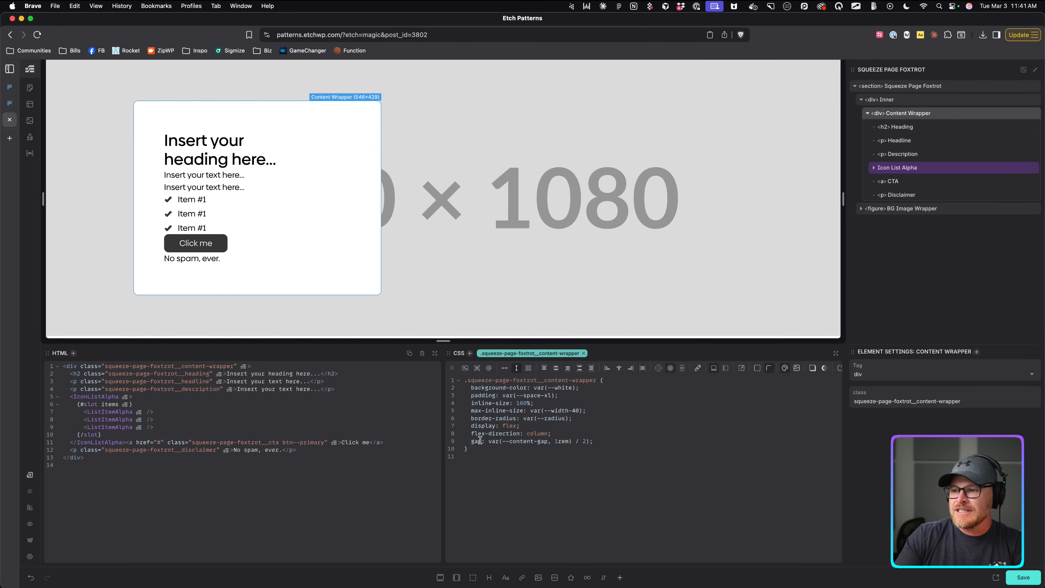
left_click(489, 441)
type("calc(")
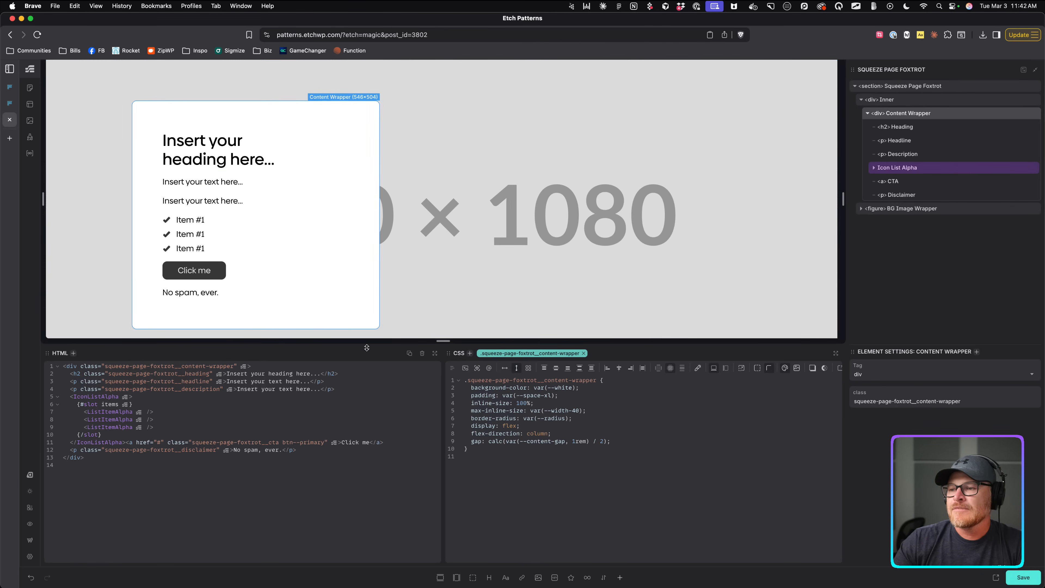
left_click(238, 159)
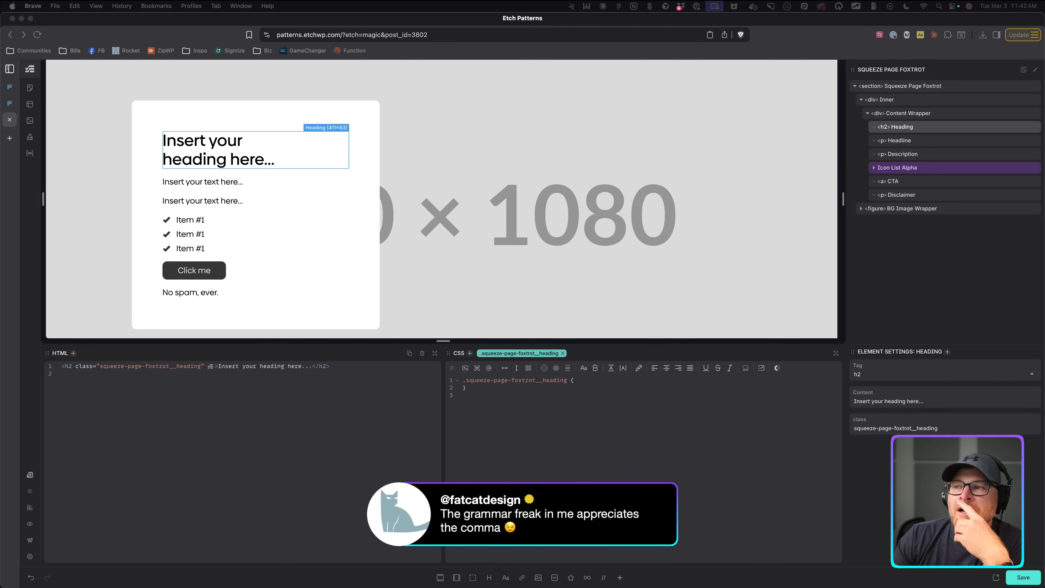
Apply the .h1 class to the headline paragraph.
scroll(442, 200, "down", 2)
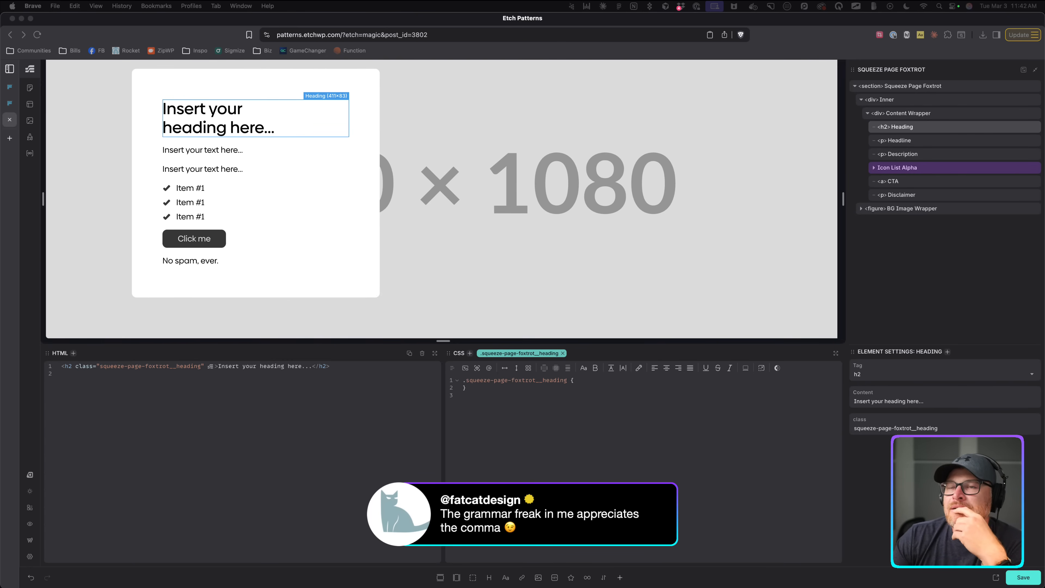
left_click(210, 151)
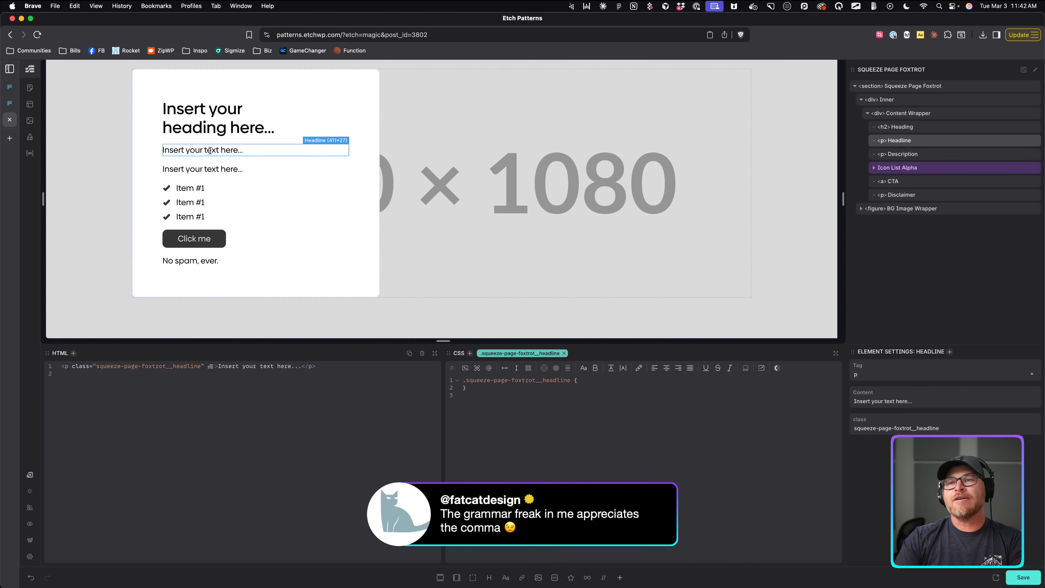
key("super+Return")
type(".h")
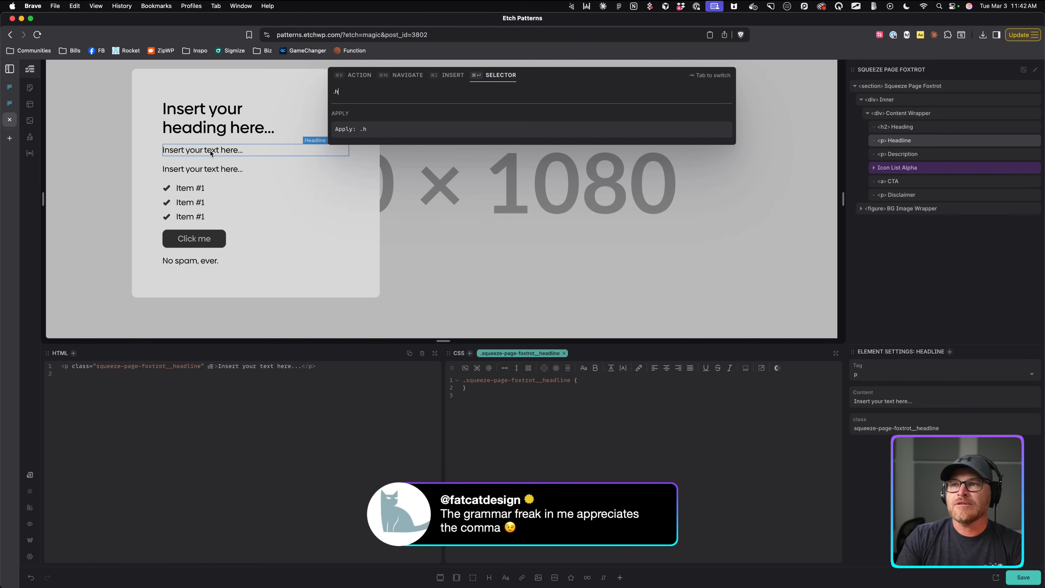
type("1")
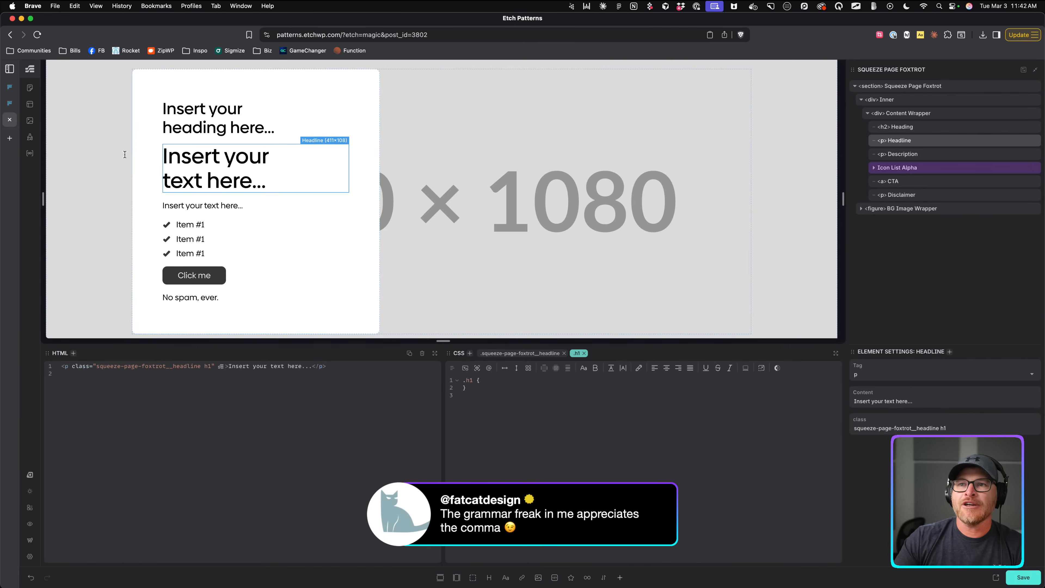
Apply the .accent-heading class to the heading above the headline.
left_click(207, 128)
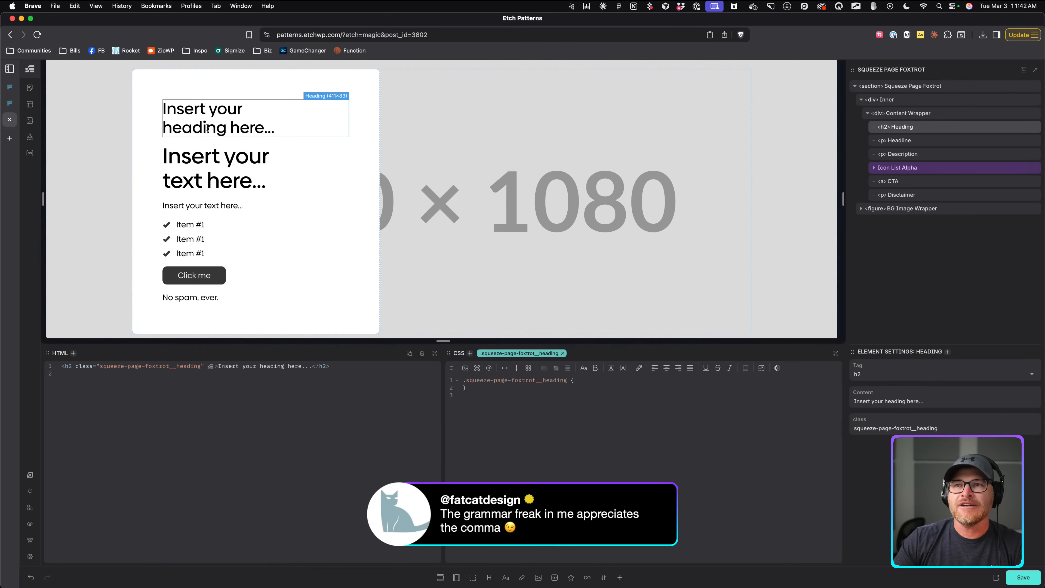
key("super+Return")
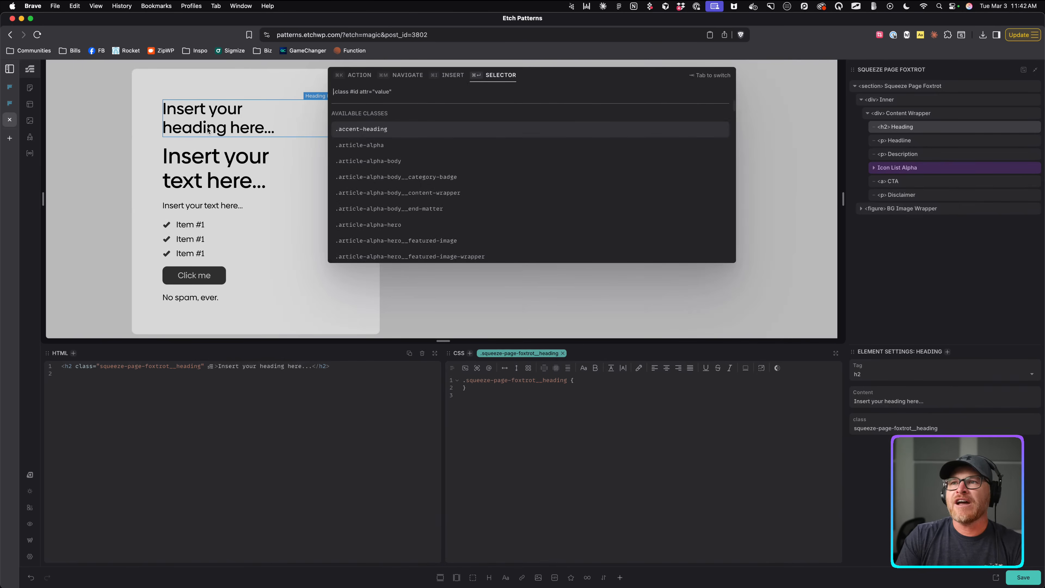
type("e")
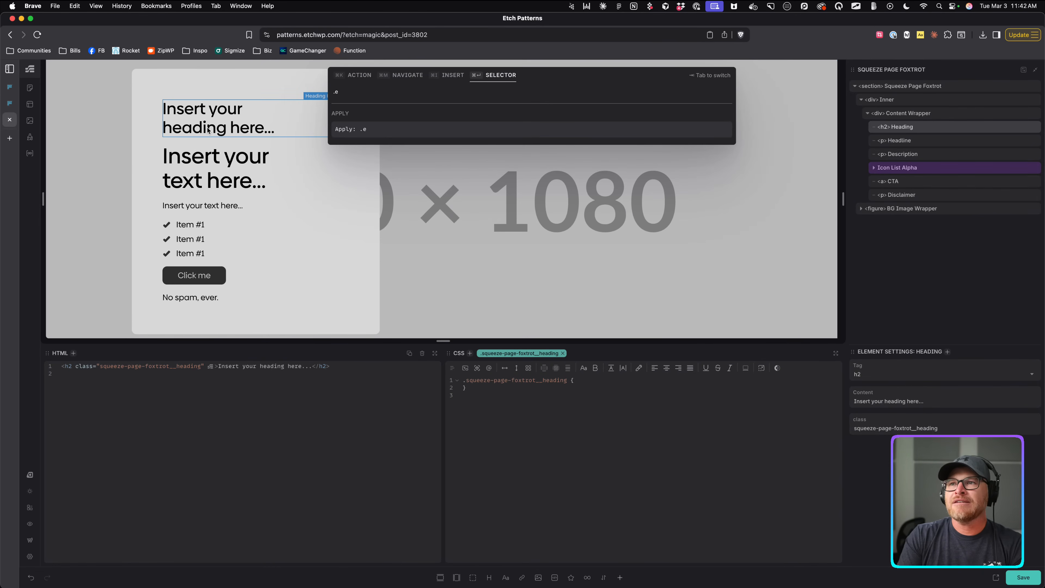
type("e")
key("BackSpace")
type("ye")
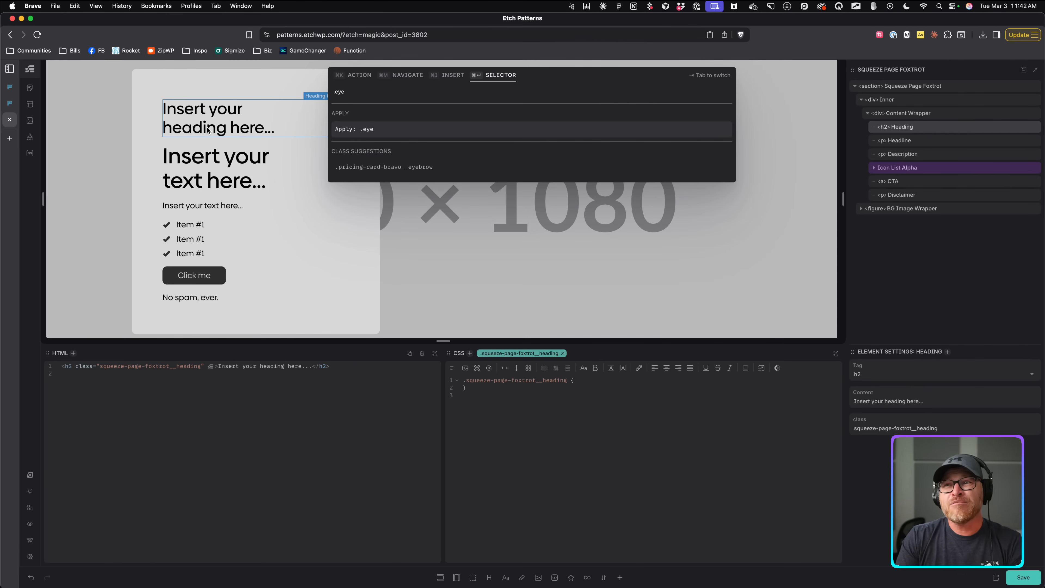
key("super+a")
key("BackSpace")
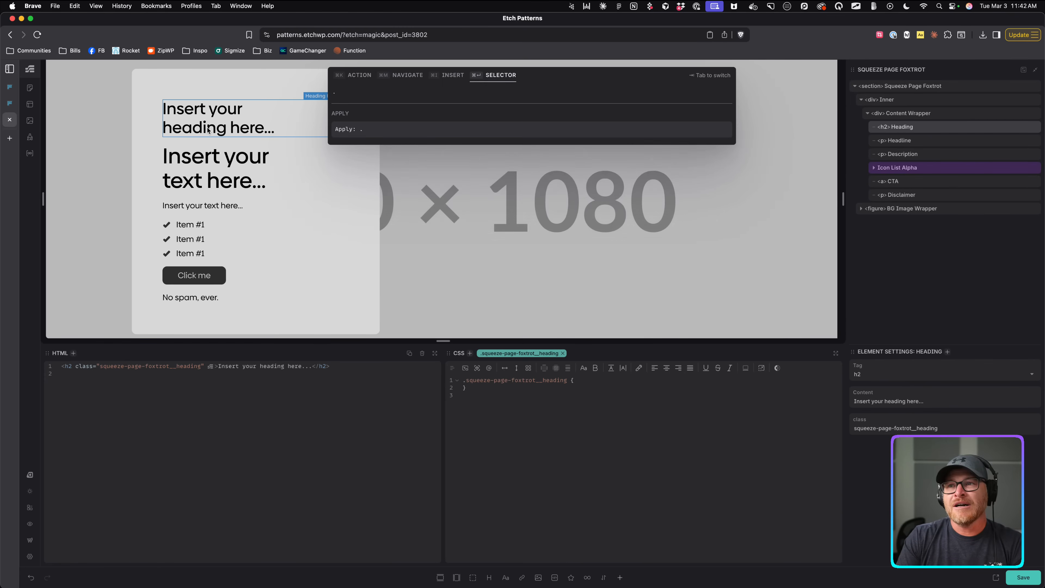
type(".")
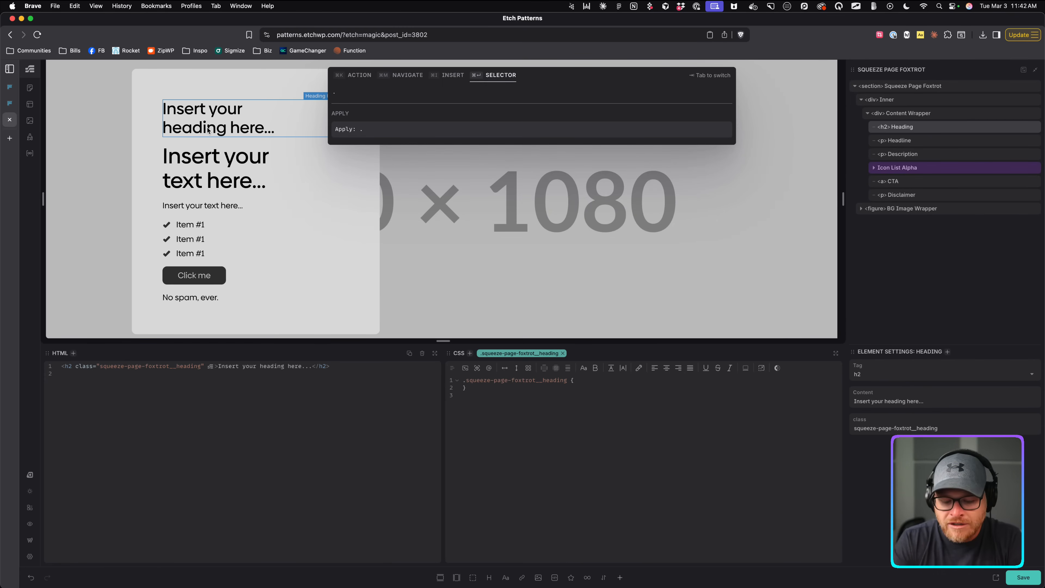
type("accent")
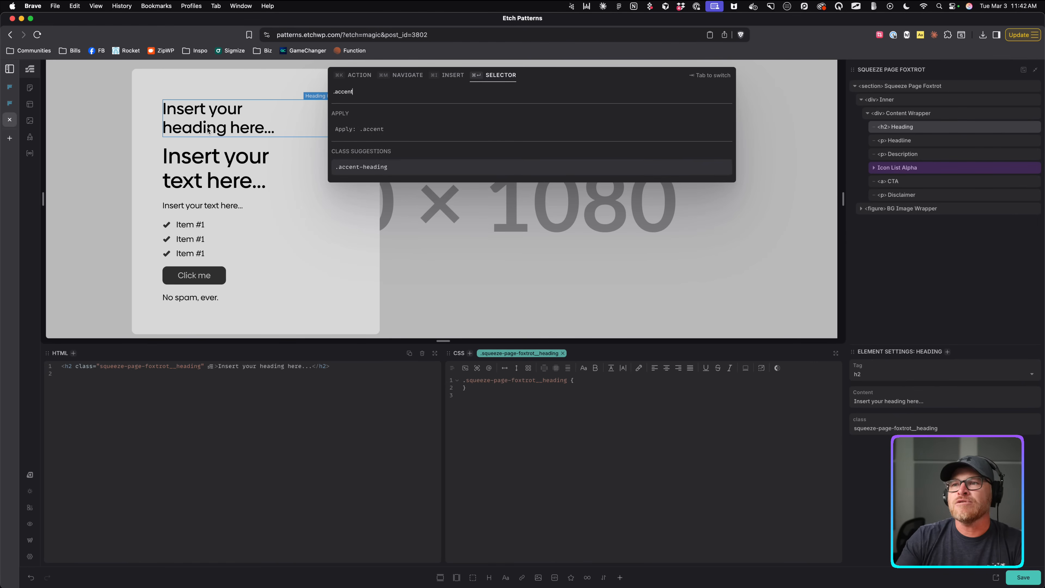
key("Return")
left_click(369, 130)
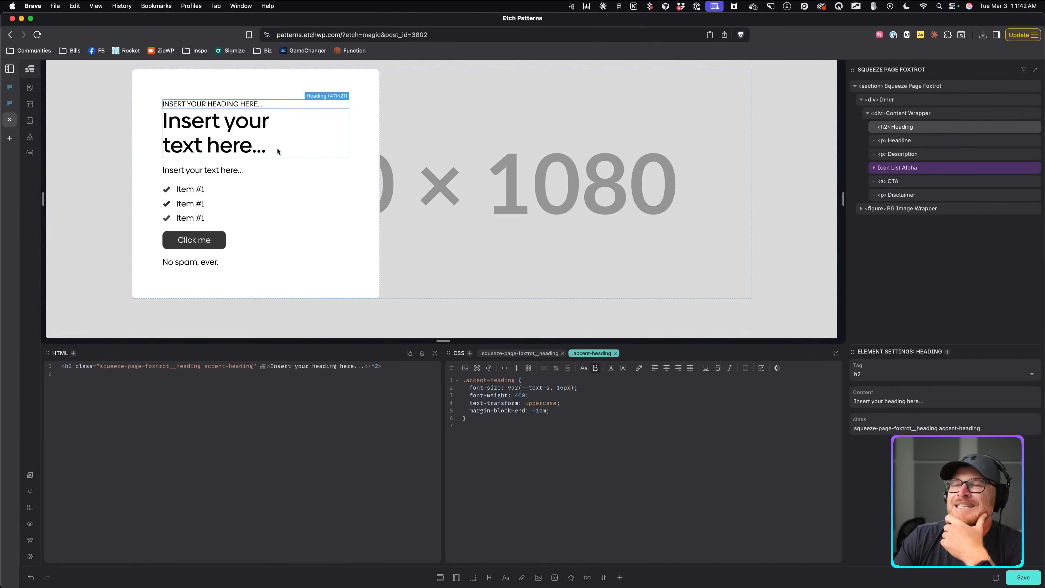
Replace the headline with 'This is a really compelling headline' copied from the Frames reference.
left_click(228, 120)
triple_click(229, 120)
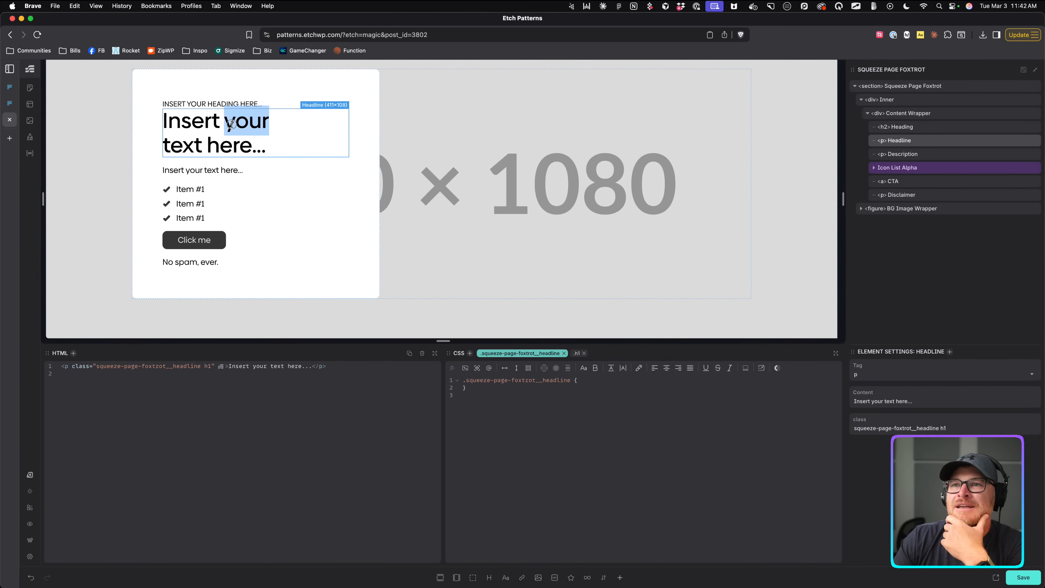
left_click(16, 103)
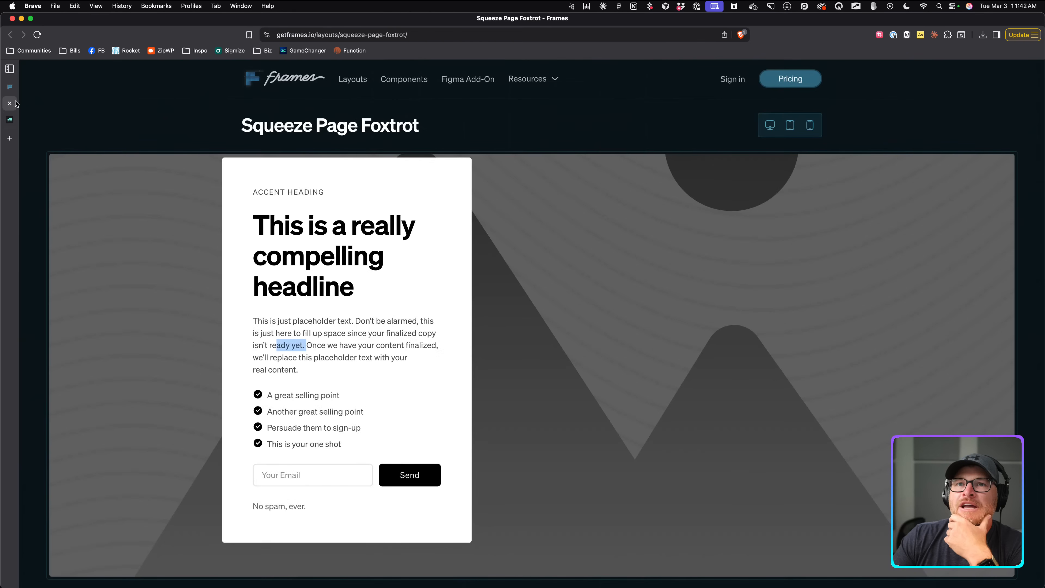
triple_click(274, 225)
key("super+c")
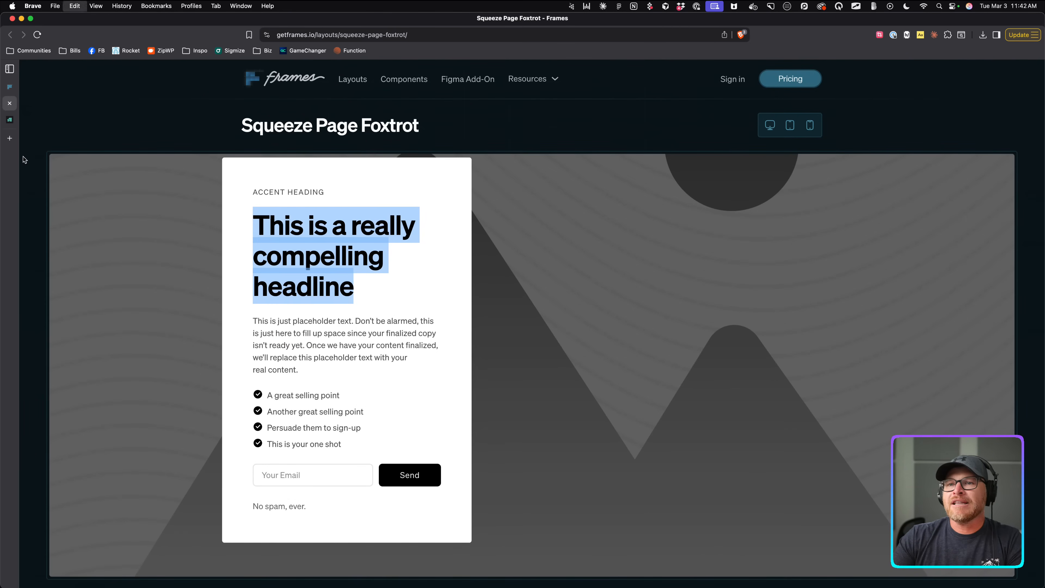
left_click(8, 119)
key("super+v")
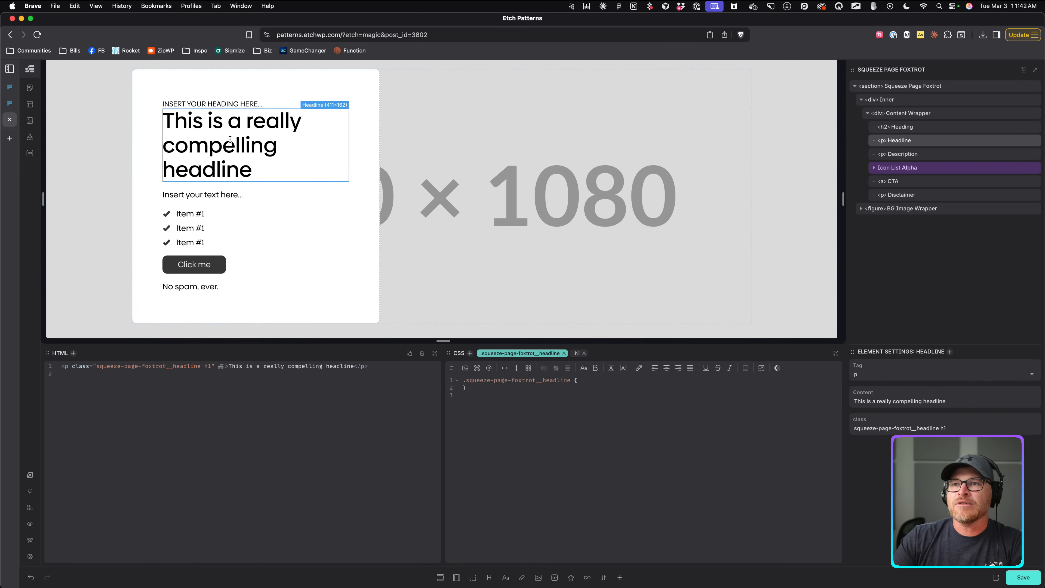
Change the accent heading's text to 'literal heading'.
triple_click(215, 103)
type("head")
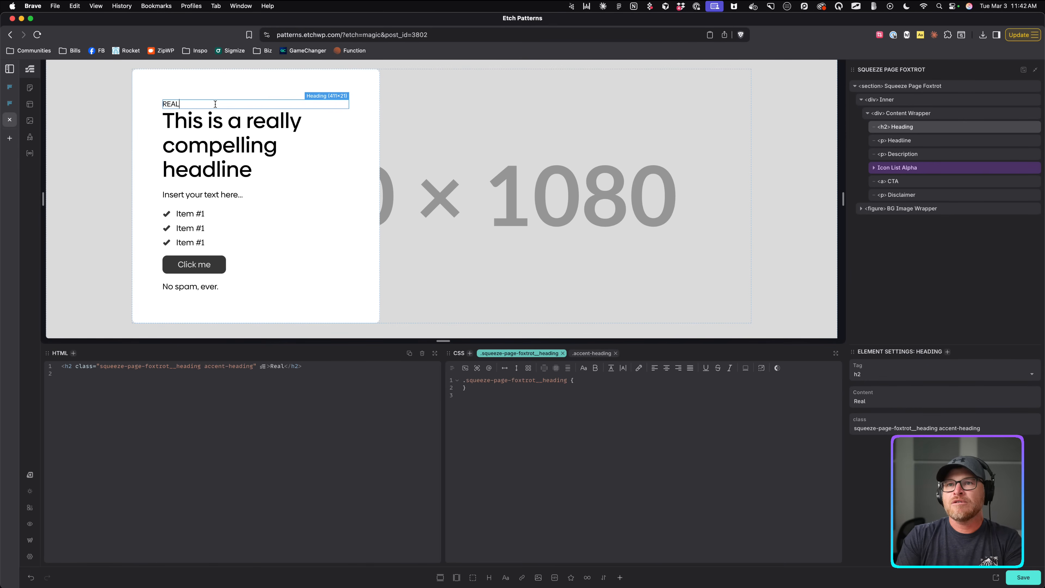
key("BackSpace")
key("BackSpace")
key("BackSpace")
key("BackSpace")
type("heading")
key("super+a")
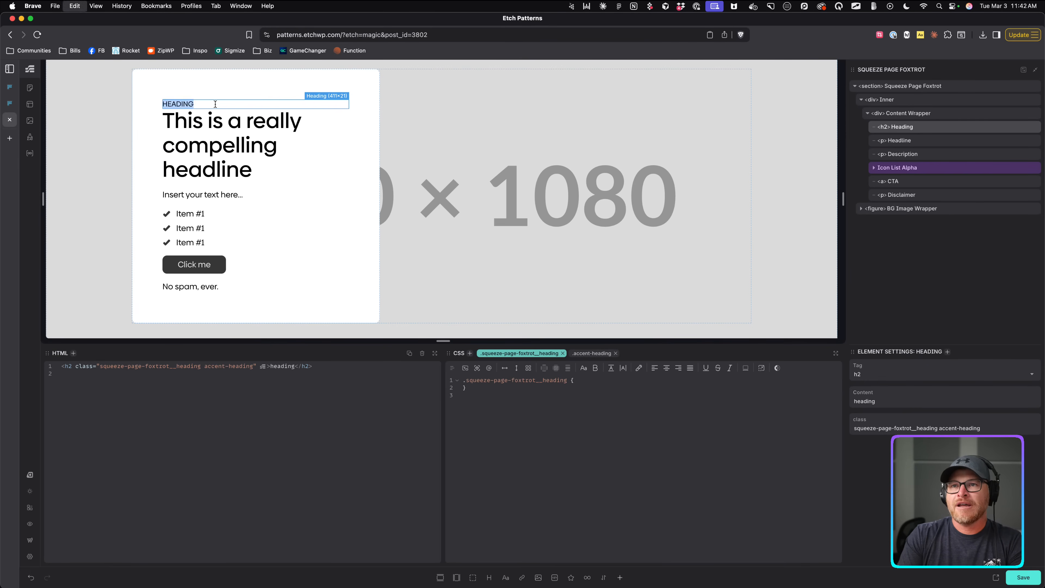
type("literal heading")
Review the accent-heading CSS, then change the Content Wrapper gap divisor from / 2 to / 1.
left_click(305, 212)
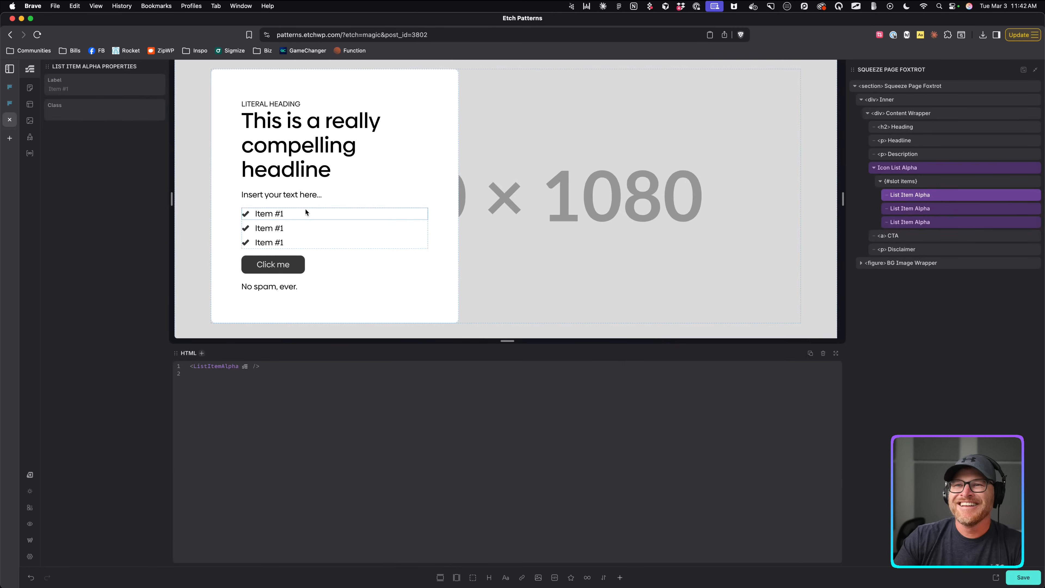
left_click(234, 187)
left_click(210, 107)
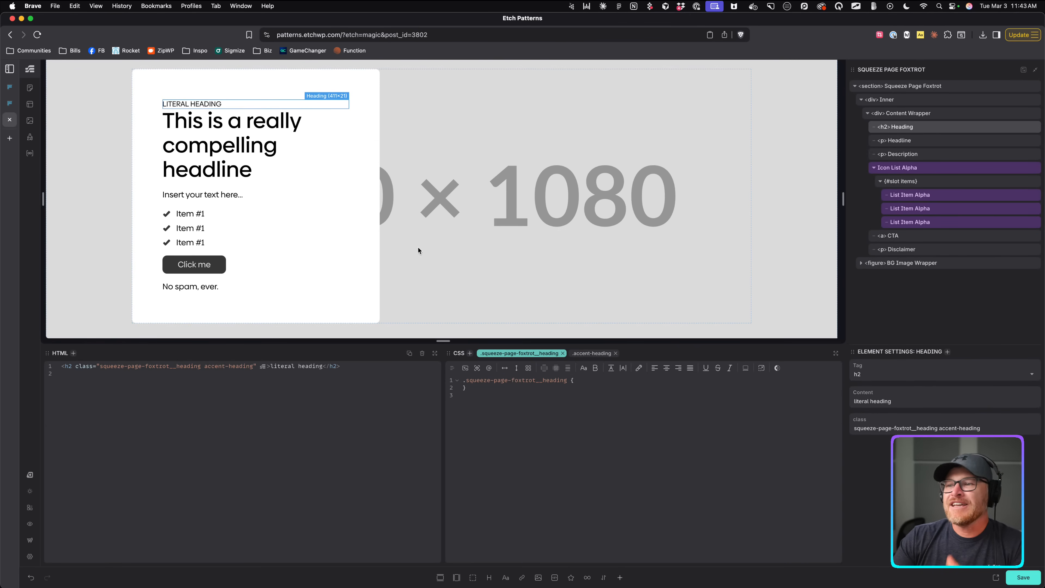
left_click(592, 353)
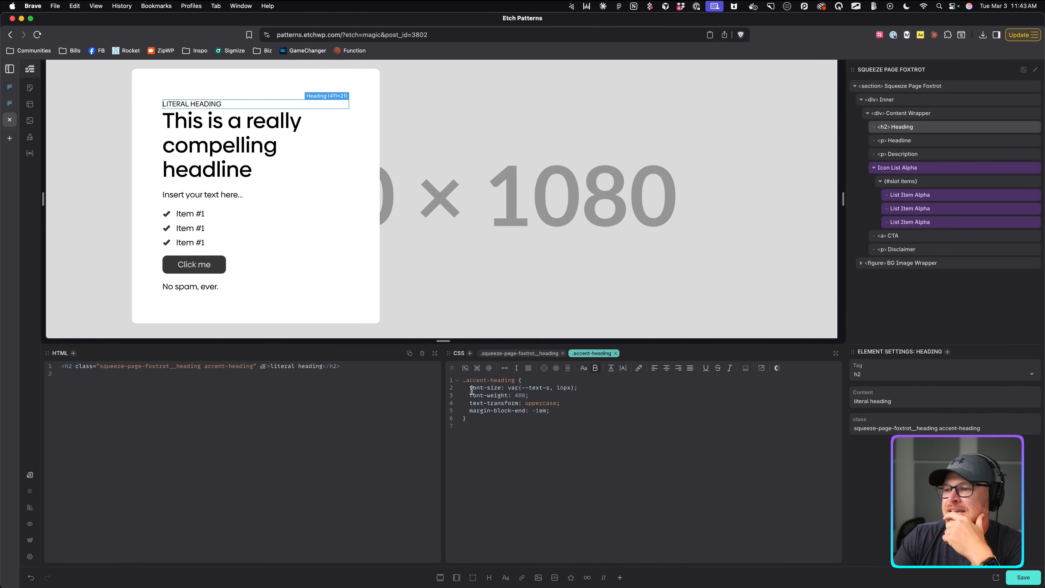
left_click_drag(550, 410, 462, 410)
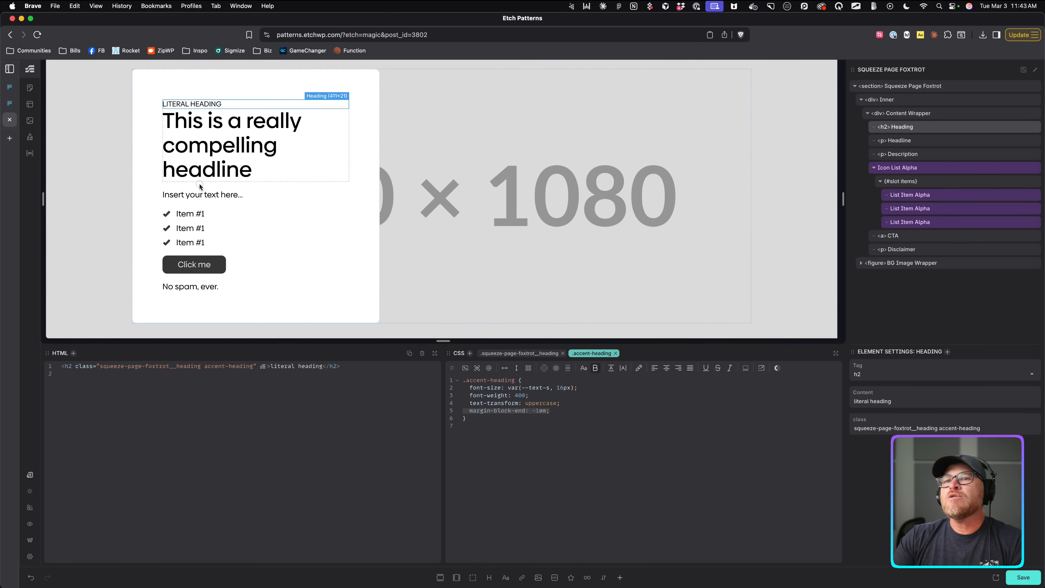
left_click(197, 175)
left_click(225, 206)
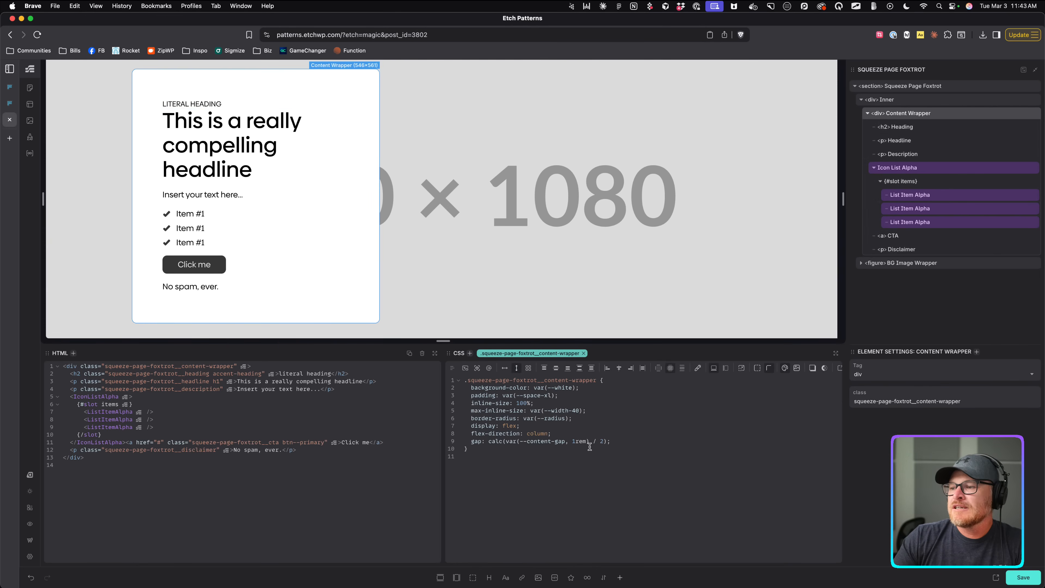
key("BackSpace")
type("1")
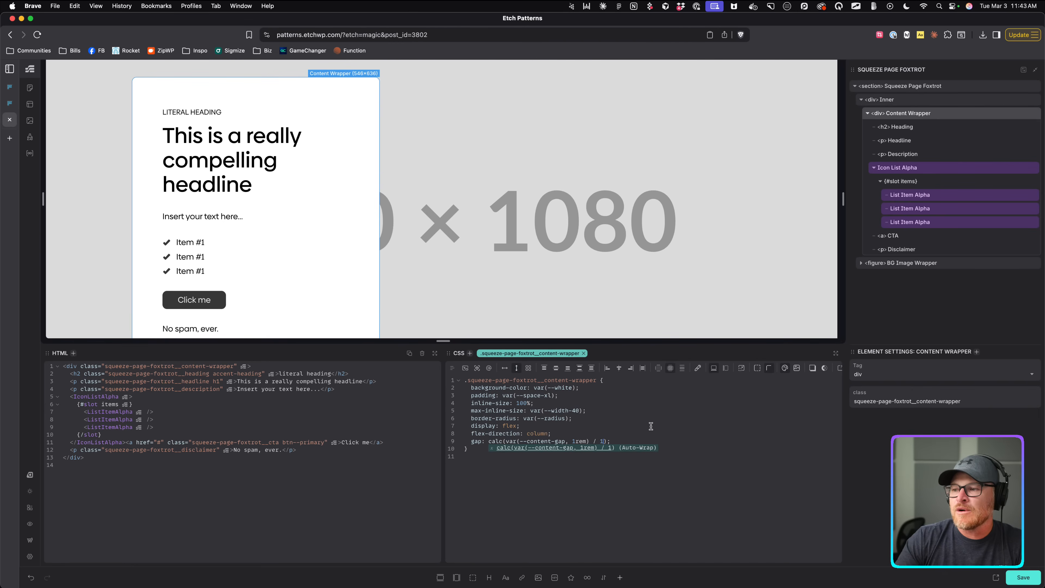
Fill the Description with lorem409 filler text trimmed to end at 'ratione eligendi.'.
scroll(231, 239, "down", 2)
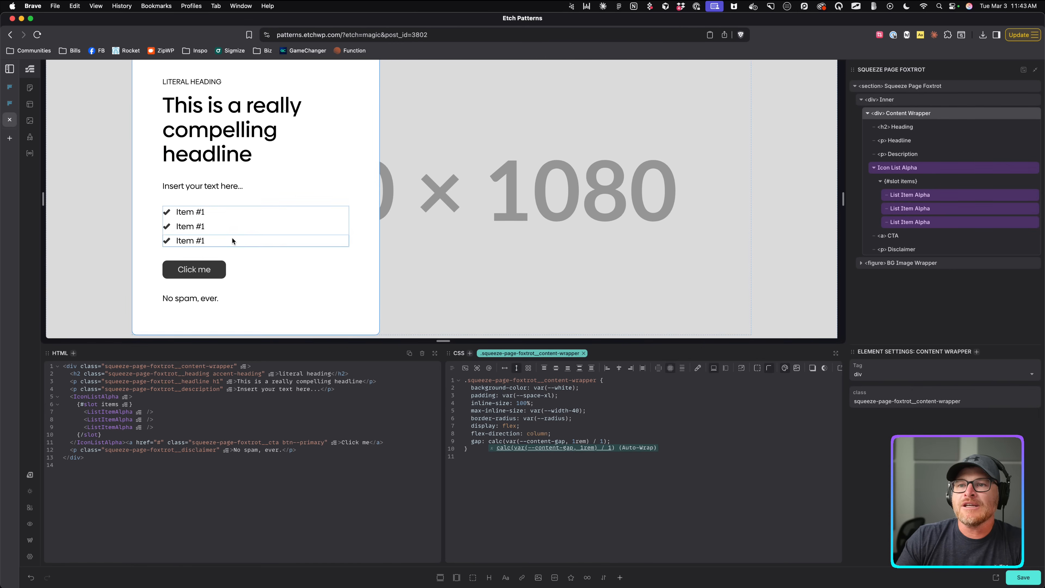
left_click(217, 181)
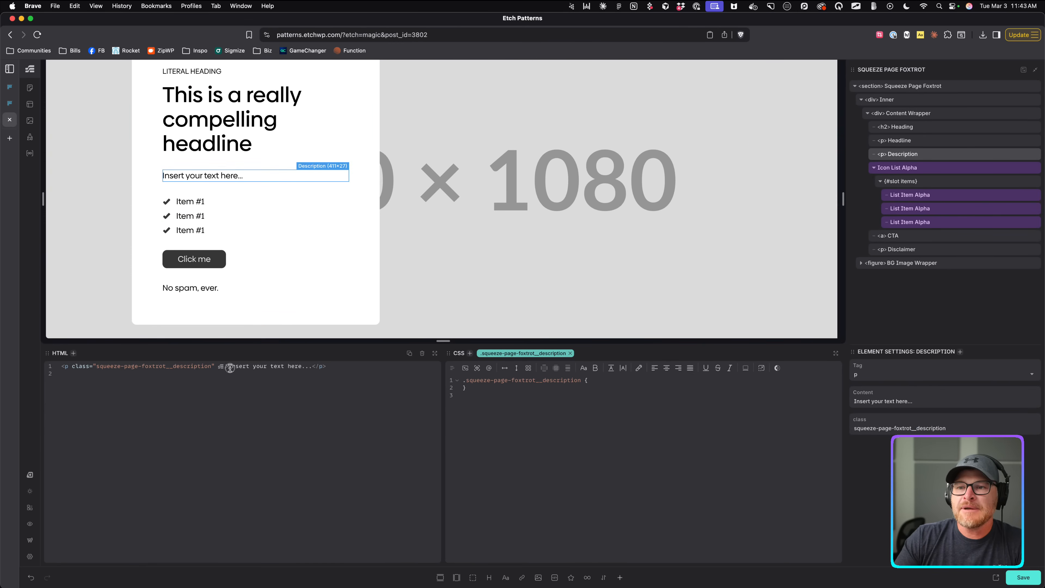
left_click_drag(230, 366, 311, 366)
type("lorem409")
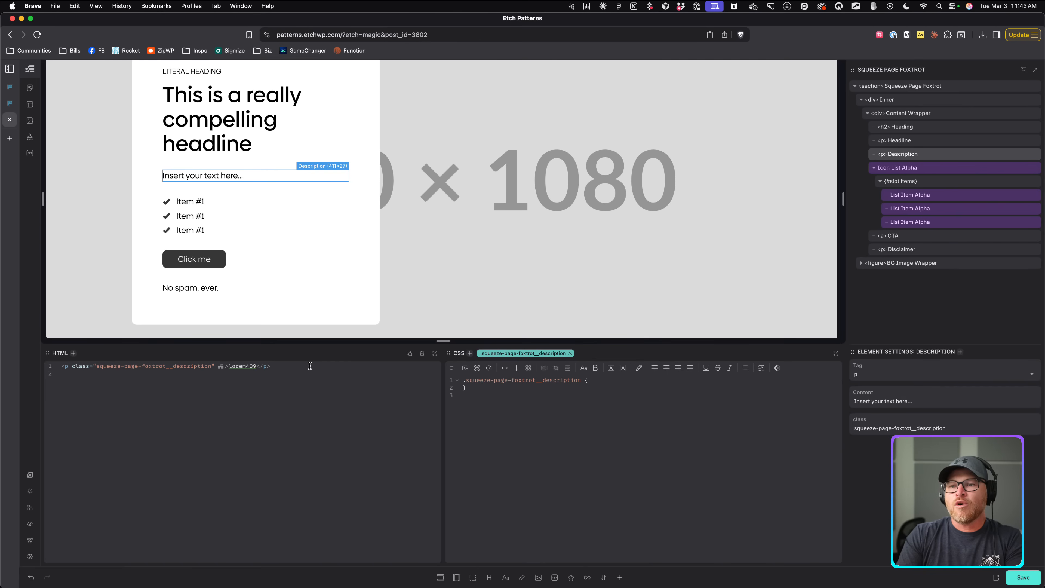
key("Tab")
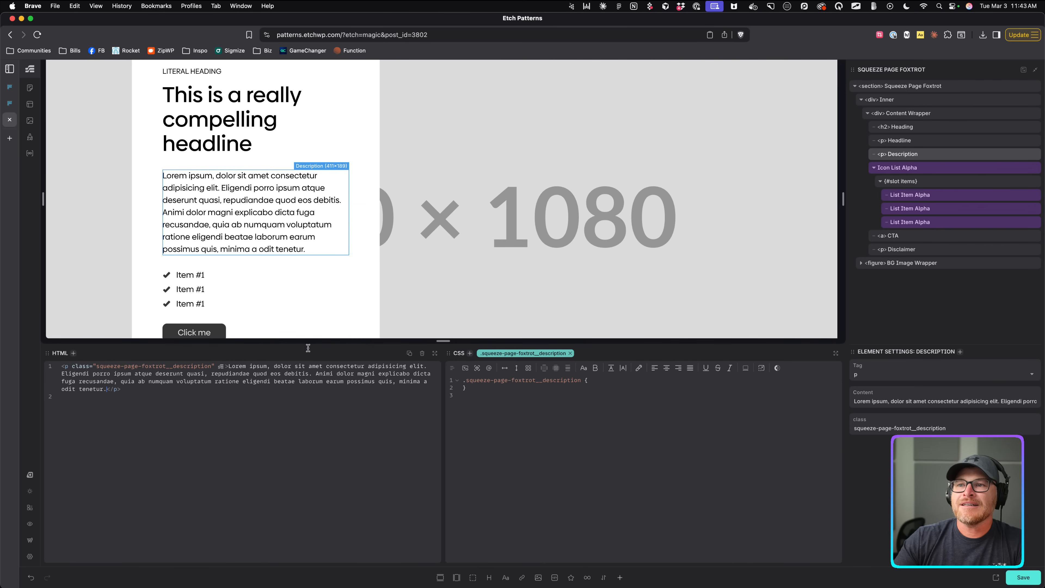
left_click_drag(311, 386, 107, 389)
left_click(271, 382)
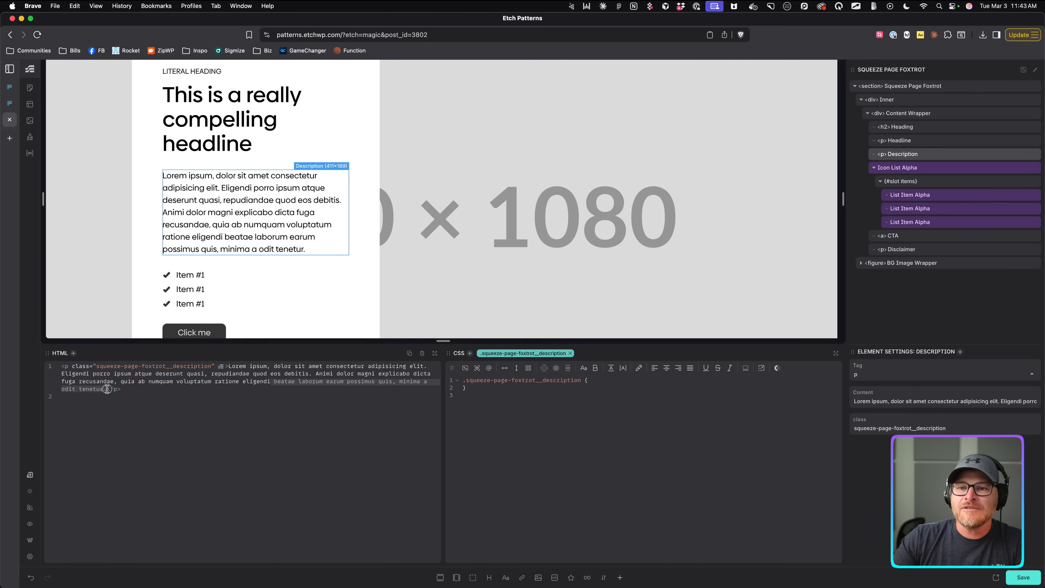
key("BackSpace")
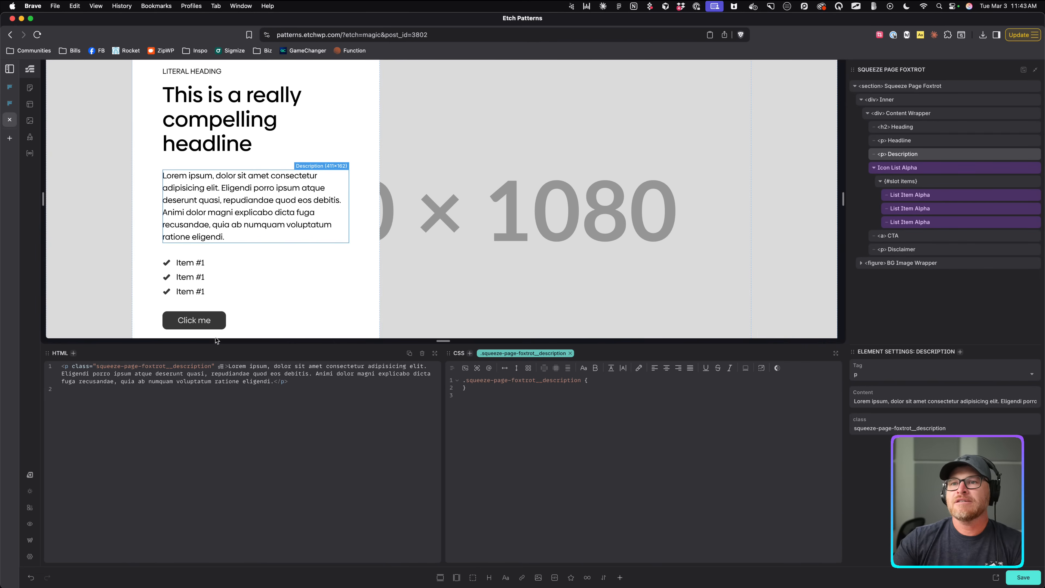
scroll(222, 265, "down", 1)
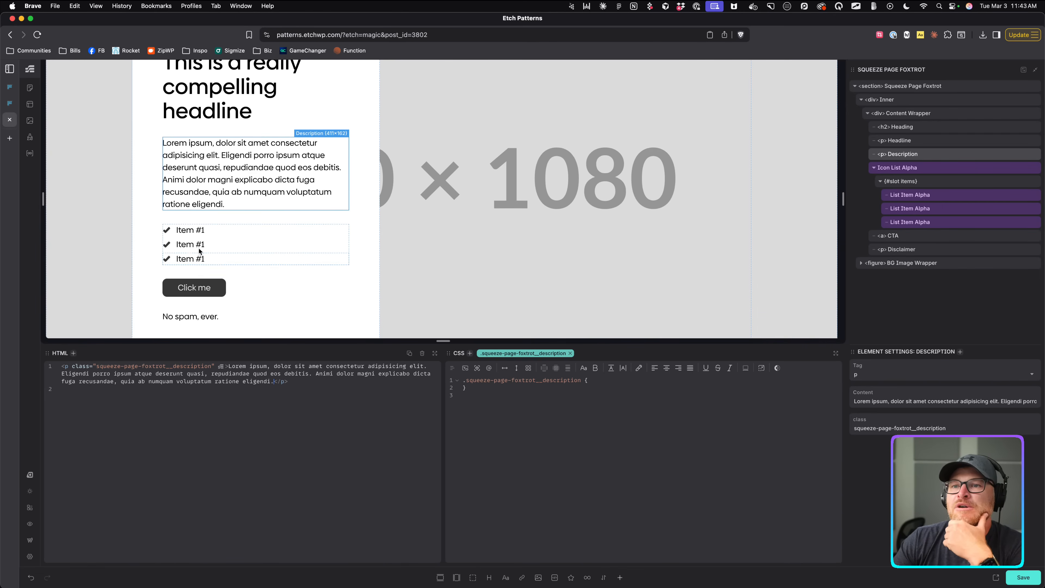
left_click(170, 231)
Open the Icon List Alpha icon's Media Library and load all its items.
left_click(898, 169)
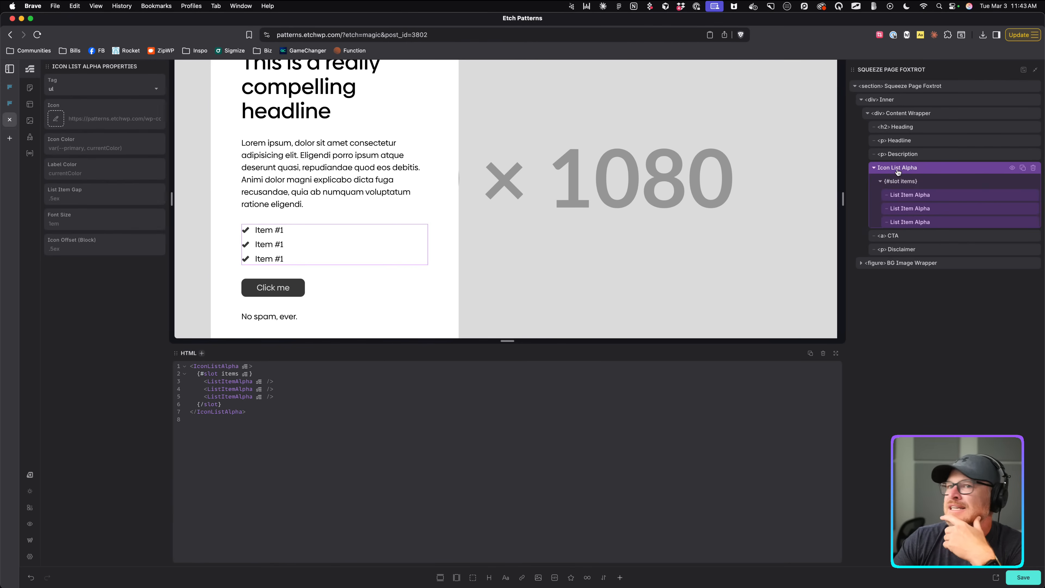
left_click(54, 120)
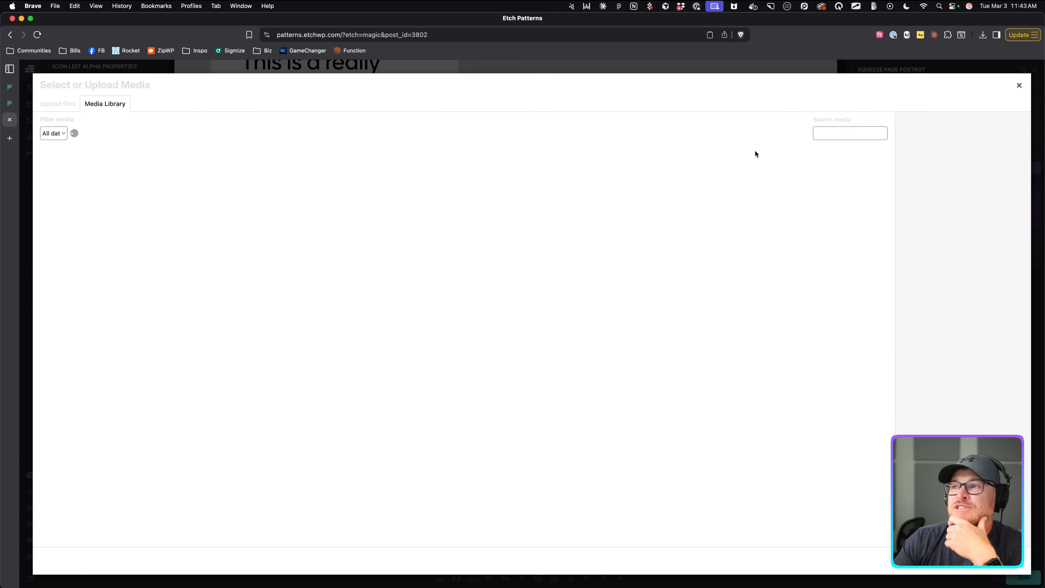
left_click(851, 132)
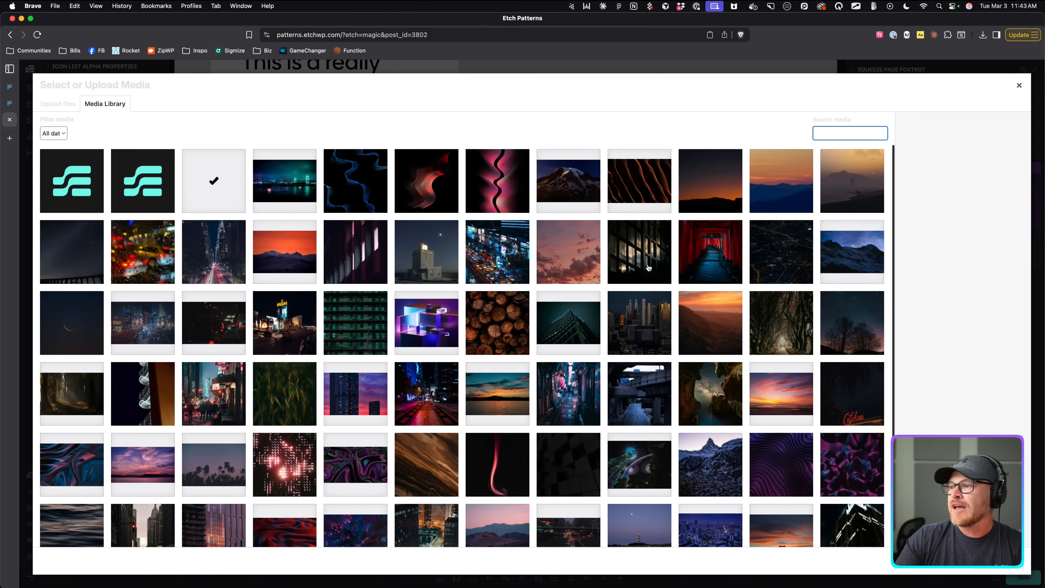
scroll(648, 267, "down", 5)
left_click(461, 534)
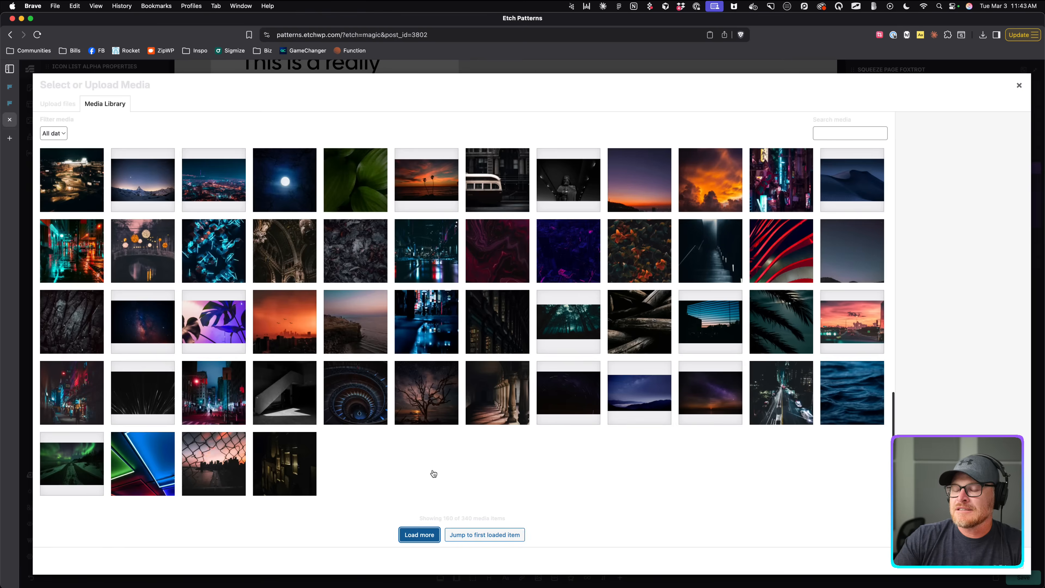
scroll(434, 473, "down", 5)
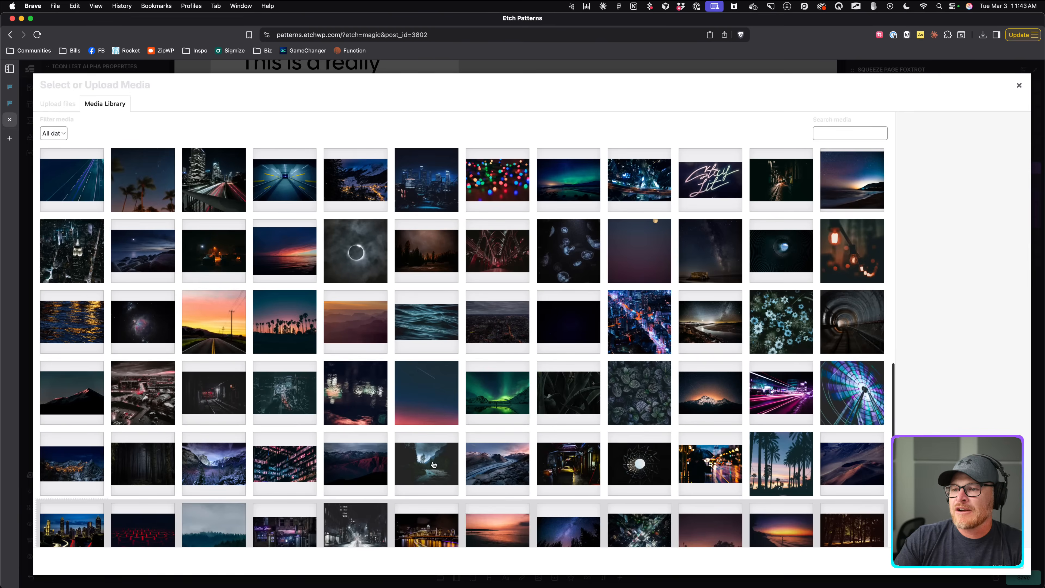
scroll(433, 465, "down", 10)
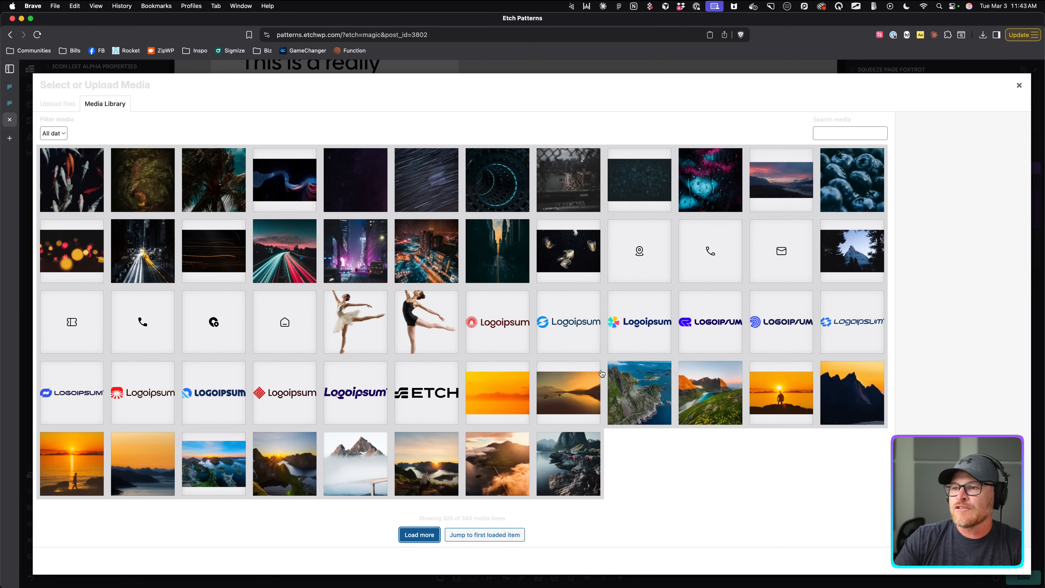
left_click(422, 534)
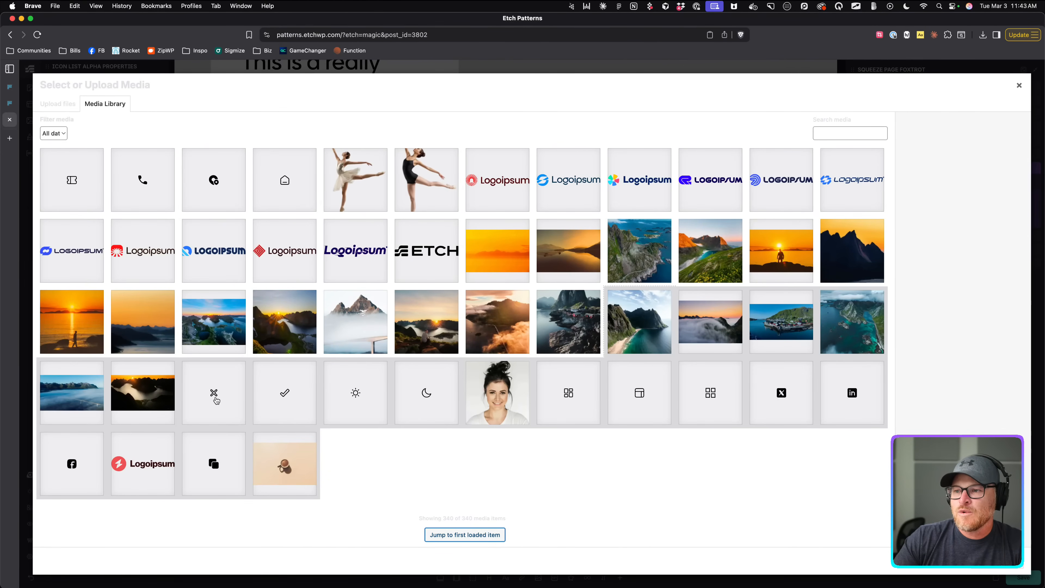
Try the moon icon, then set the list icon to the tick-03 checkmark SVG.
left_click(432, 399)
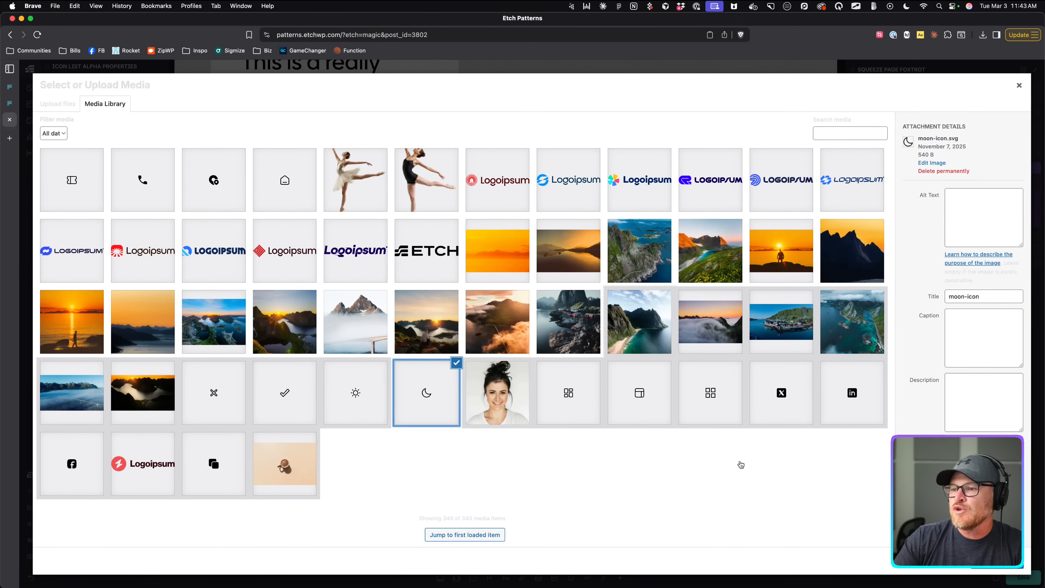
left_click(989, 567)
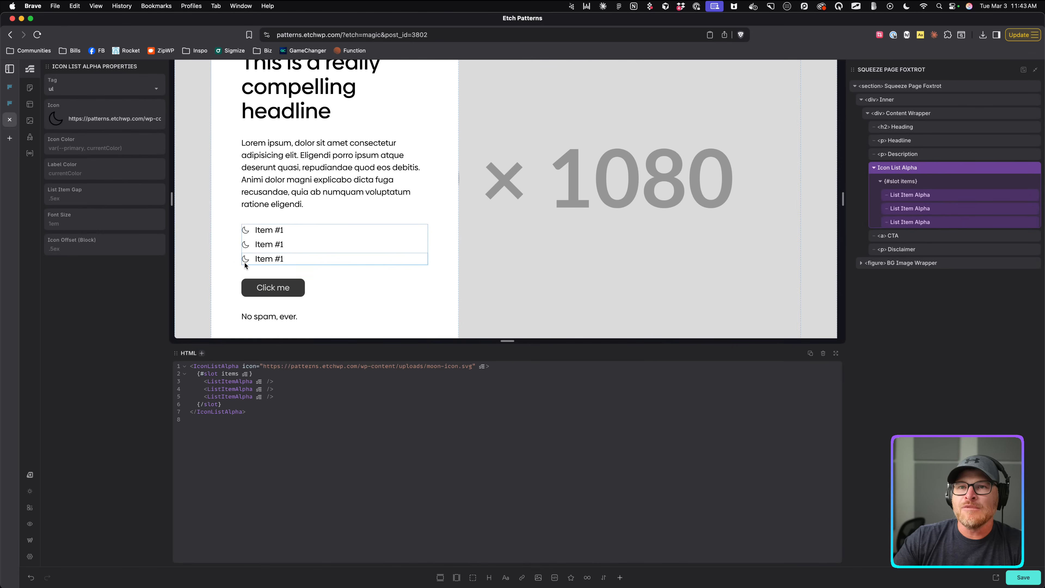
left_click(61, 120)
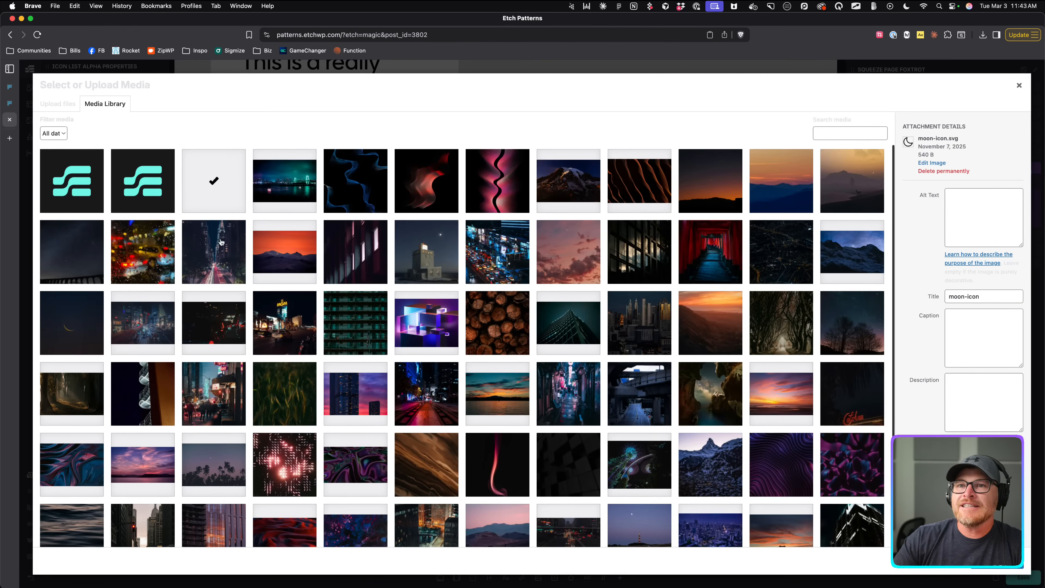
left_click(205, 191)
left_click(989, 566)
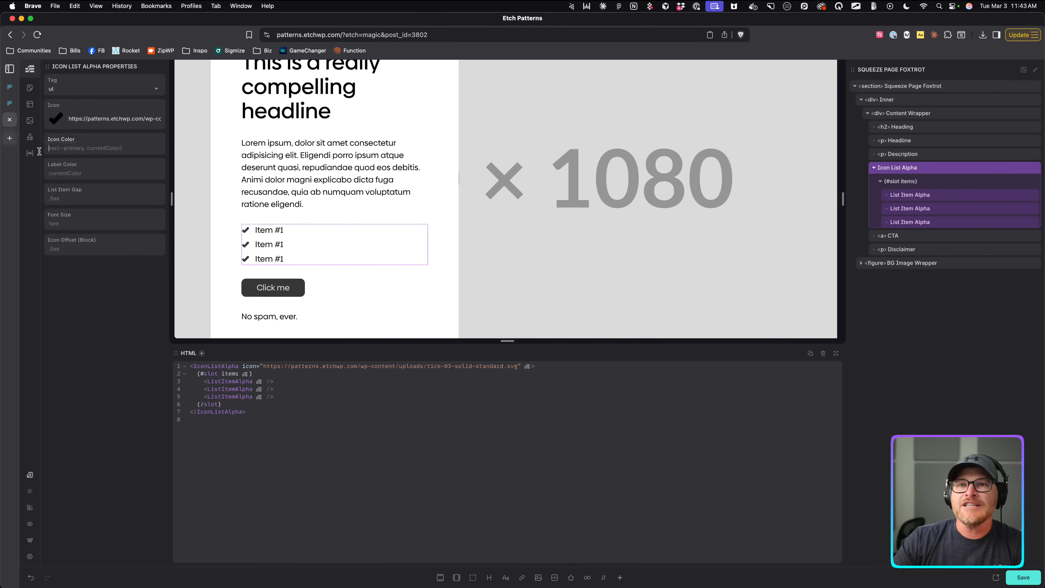
Review the list's Label Color, Item Gap, Font Size, Icon Offset and tag settings unchanged.
left_click(94, 175)
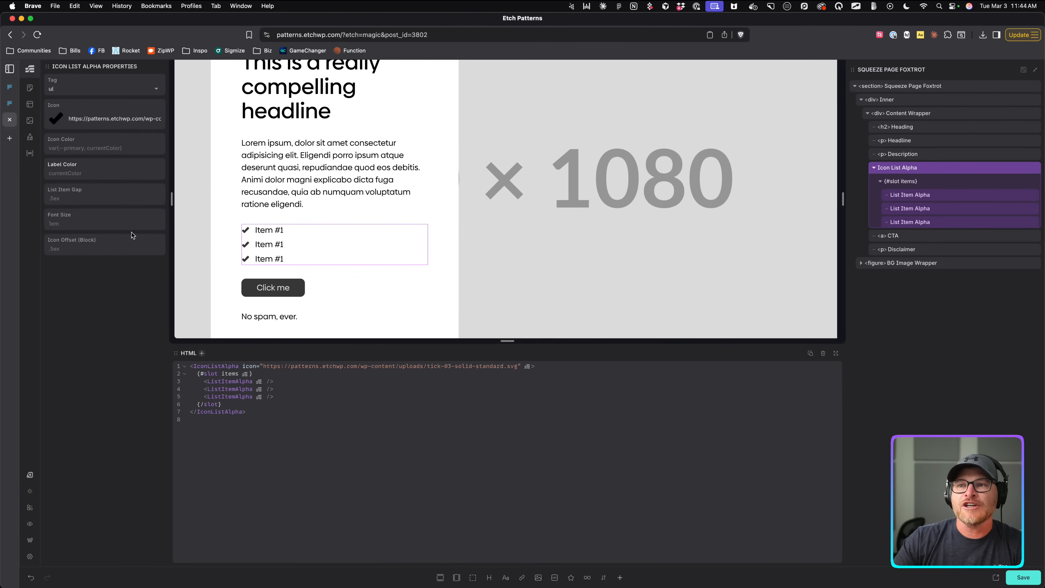
left_click(98, 197)
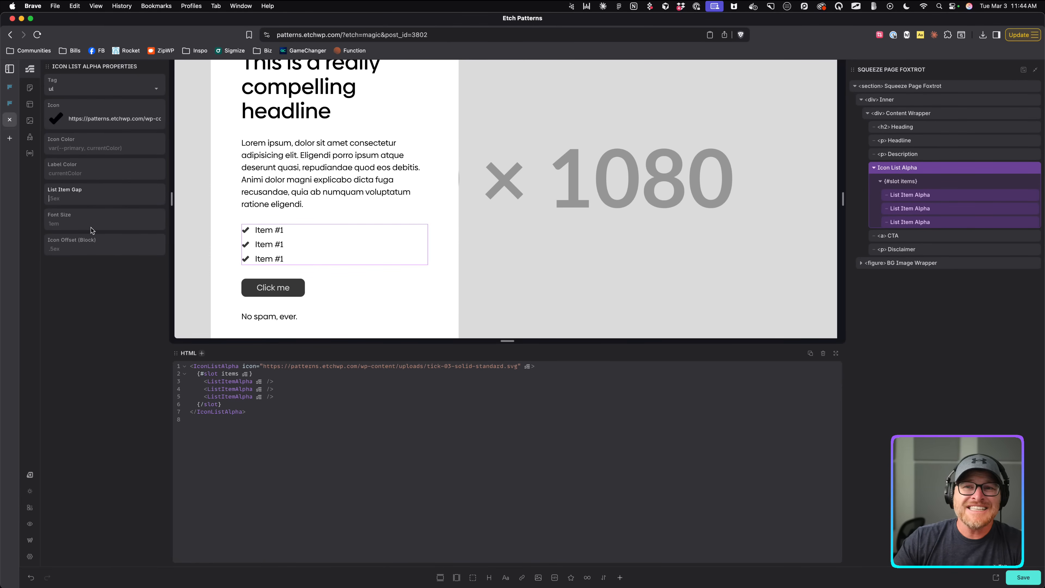
left_click(99, 224)
left_click(73, 252)
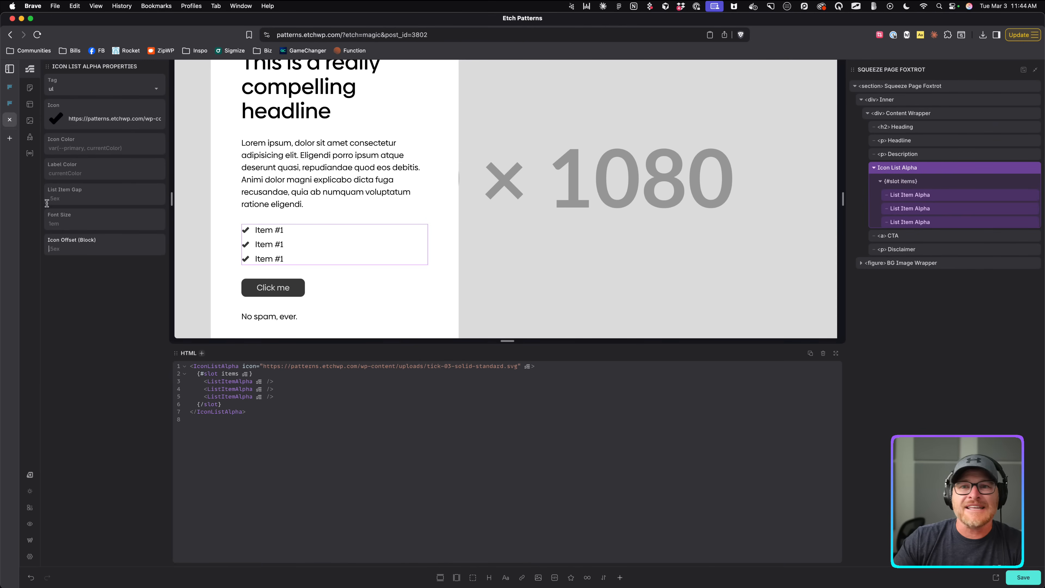
left_click(79, 89)
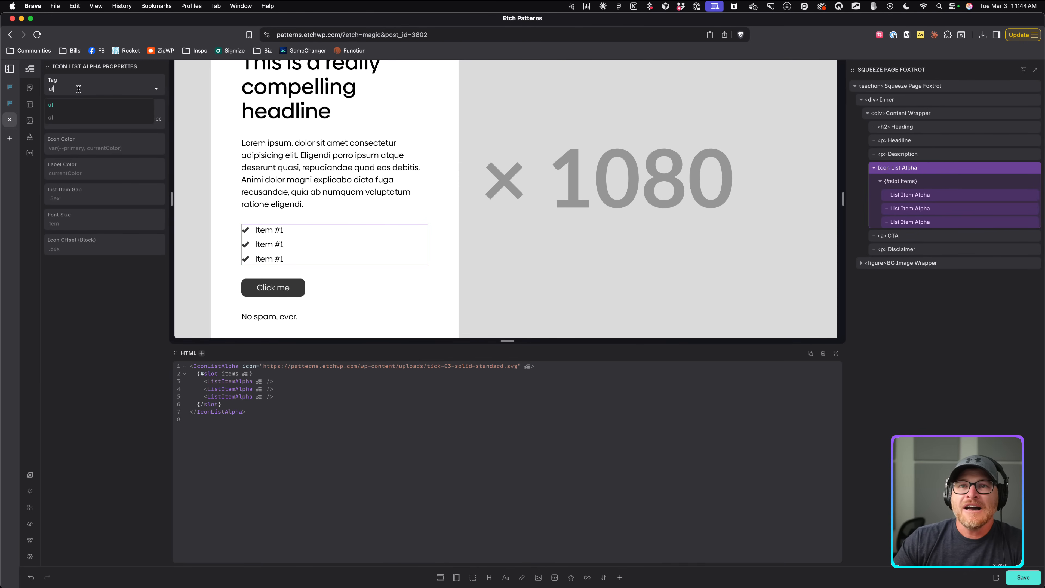
left_click(93, 331)
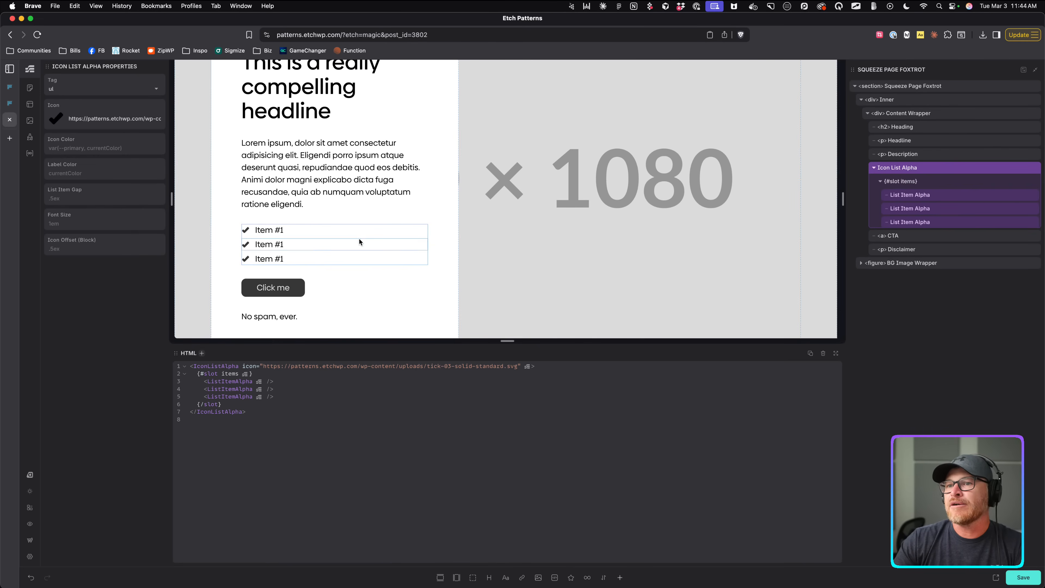
left_click(263, 232)
Copy the first selling point from the Frames reference into the first item's label.
left_click(8, 87)
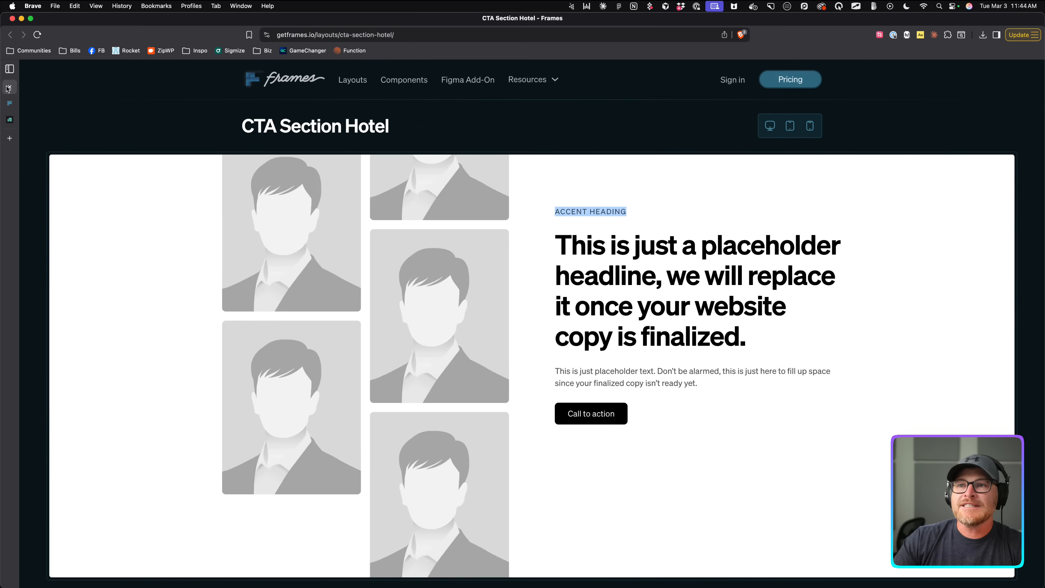
left_click(9, 103)
left_click_drag(268, 395, 356, 399)
key("super+c")
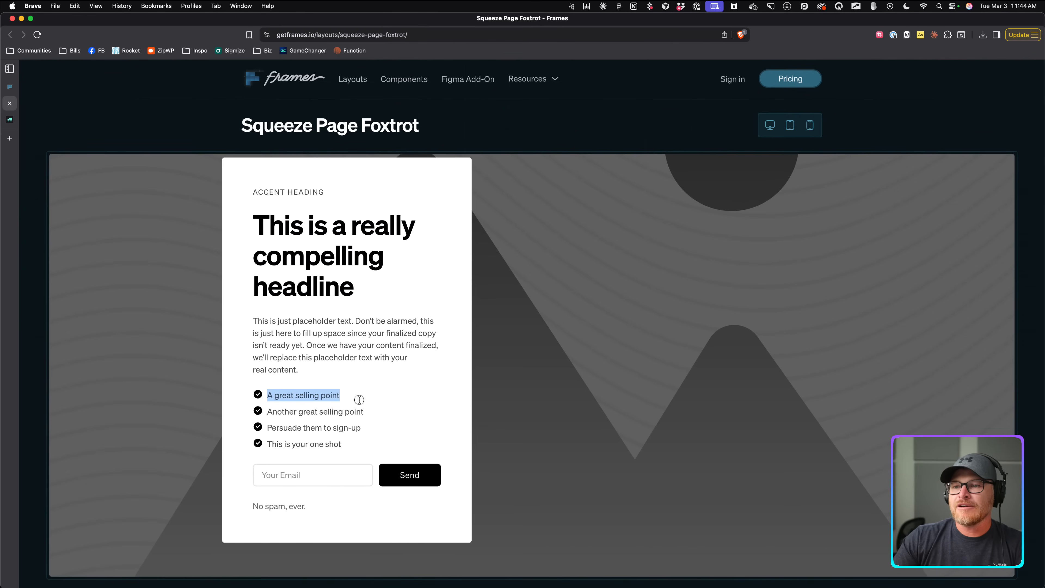
left_click(10, 120)
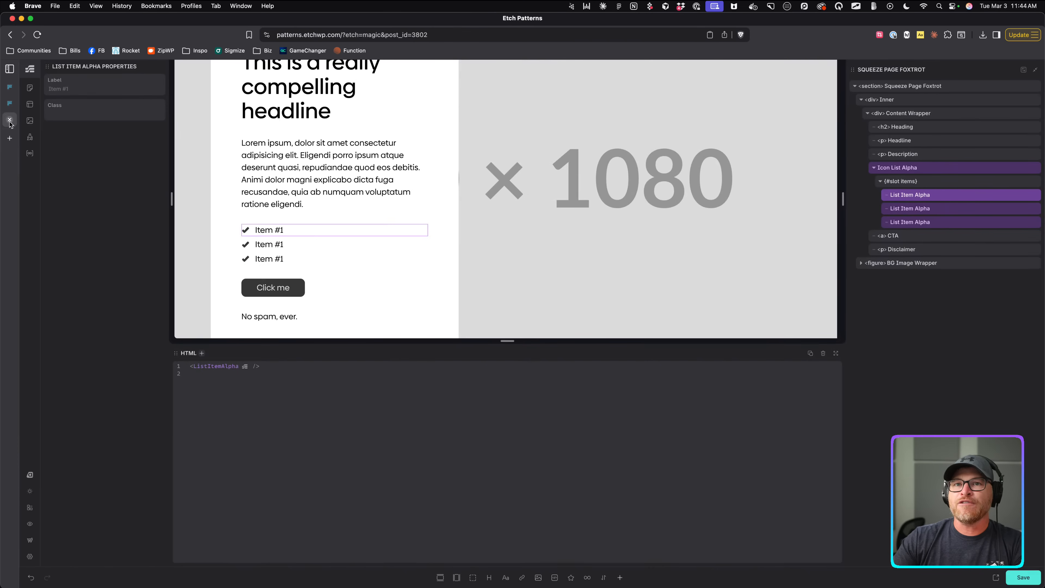
double_click(266, 230)
left_click(88, 93)
key("super+v")
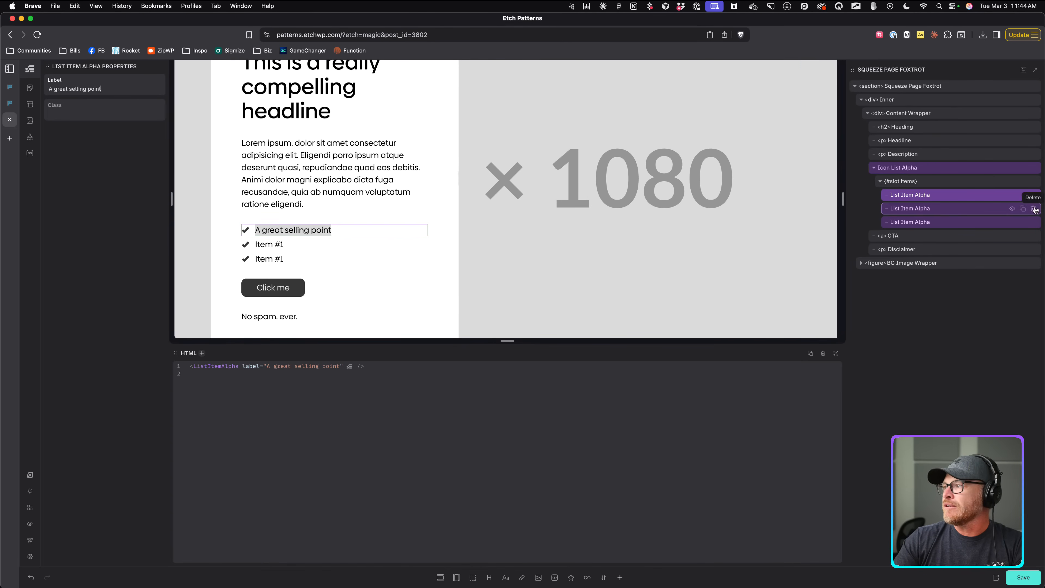
Label the second and third items 'Another great selling point' and 'Yet another great selling point'.
left_click(1021, 208)
left_click(115, 90)
key("super+v")
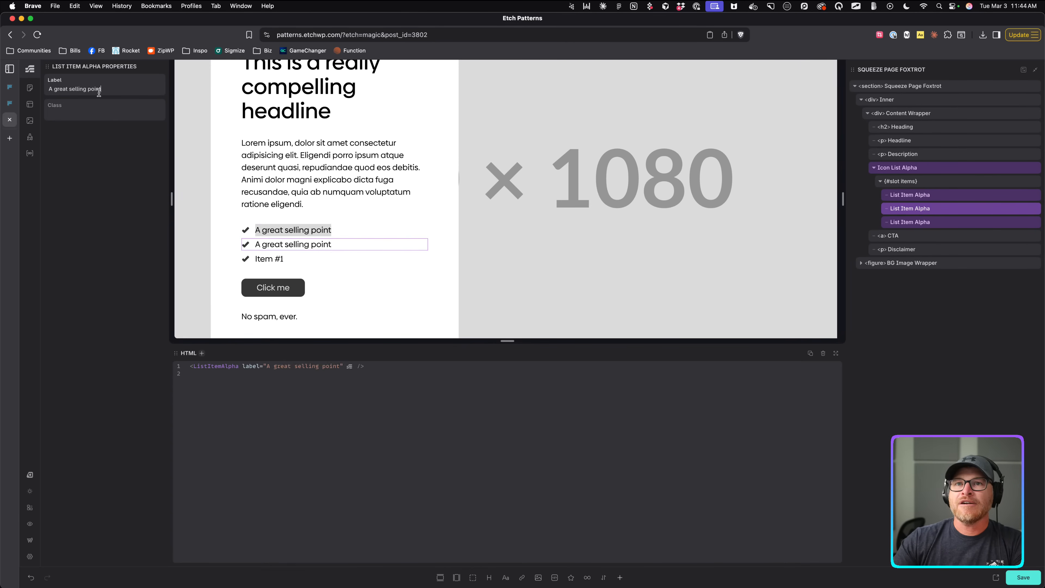
left_click(53, 89)
type("nother")
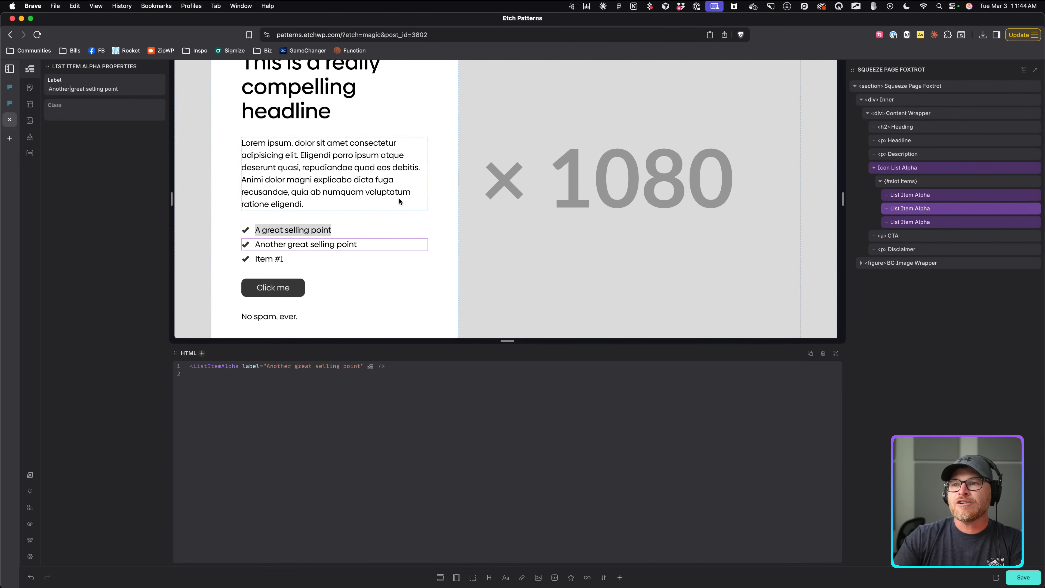
left_click(265, 259)
left_click(48, 91)
key("super+v")
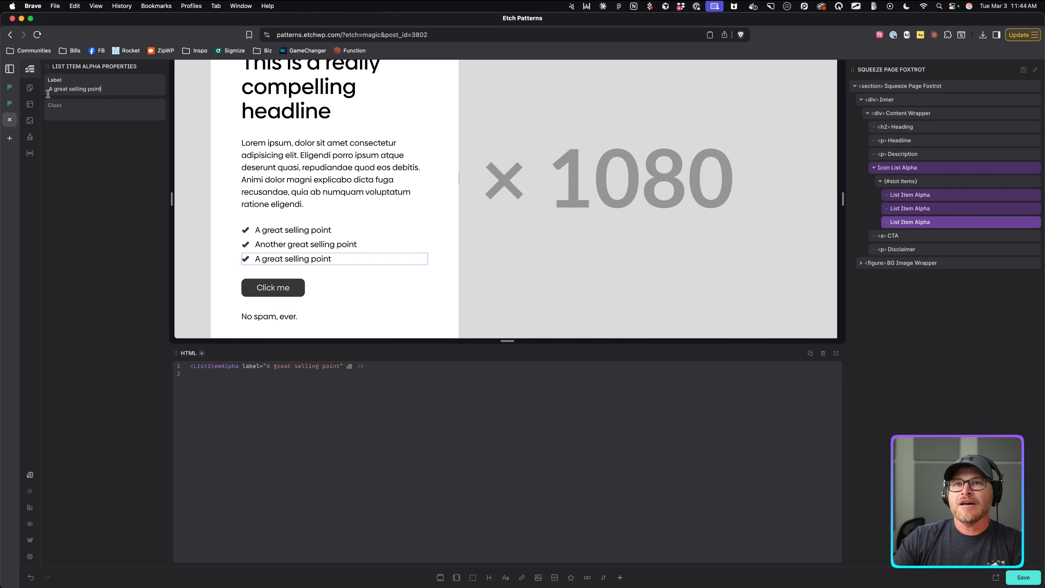
double_click(55, 87)
type("Yet another")
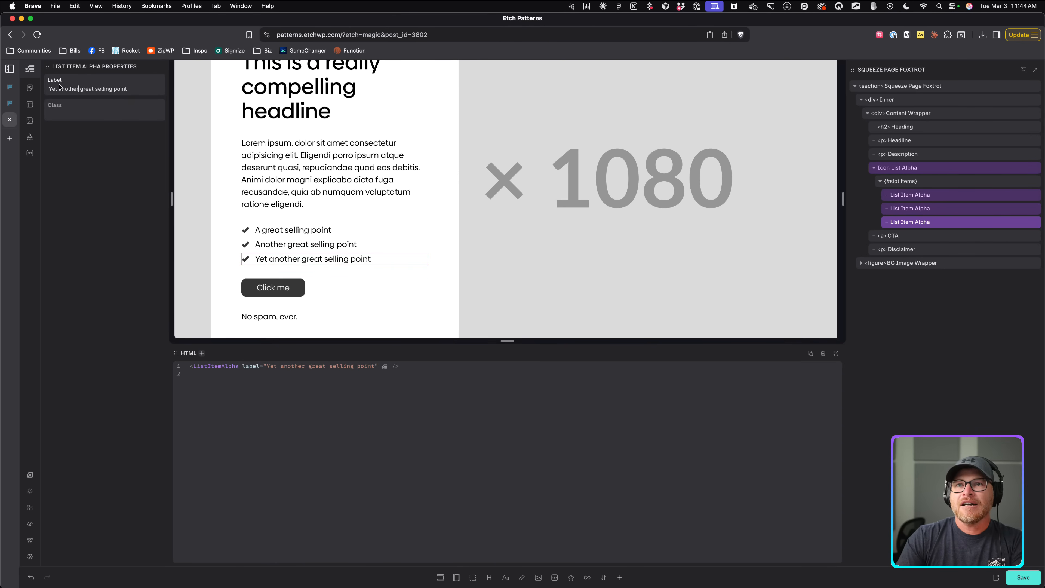
Duplicate the third item as a fourth labelled 'A final selling point.' and enlarge the canvas.
left_click(1023, 222)
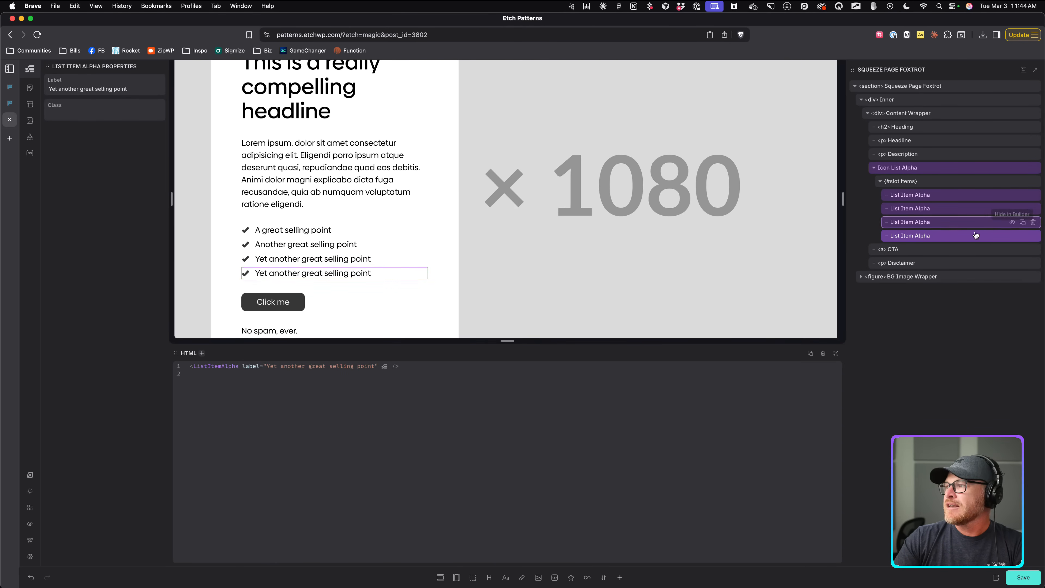
triple_click(99, 90)
type("A")
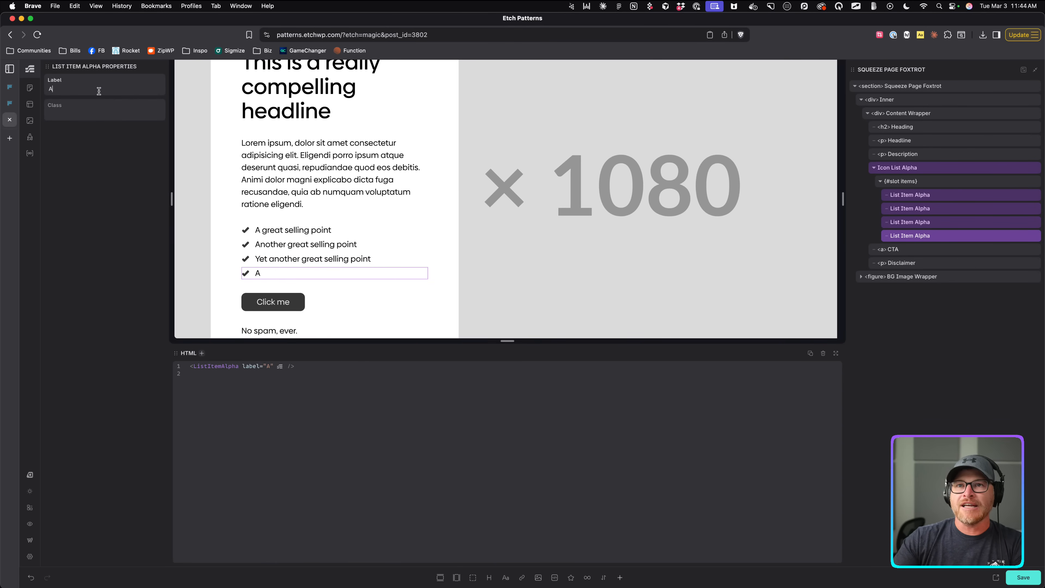
type(" final selling point.")
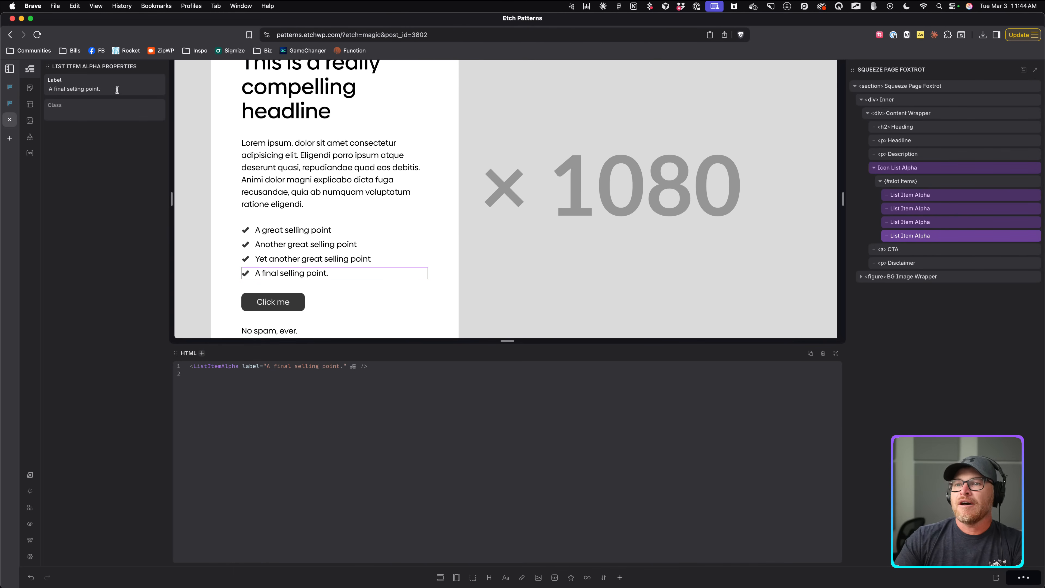
left_click_drag(775, 346, 740, 459)
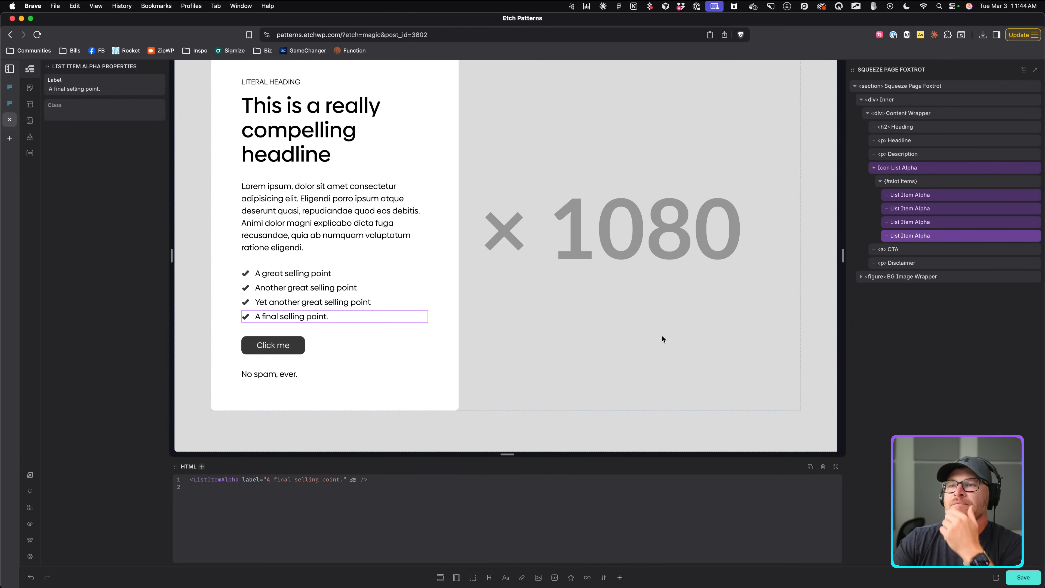
scroll(662, 336, "up", 3)
scroll(438, 256, "down", 3)
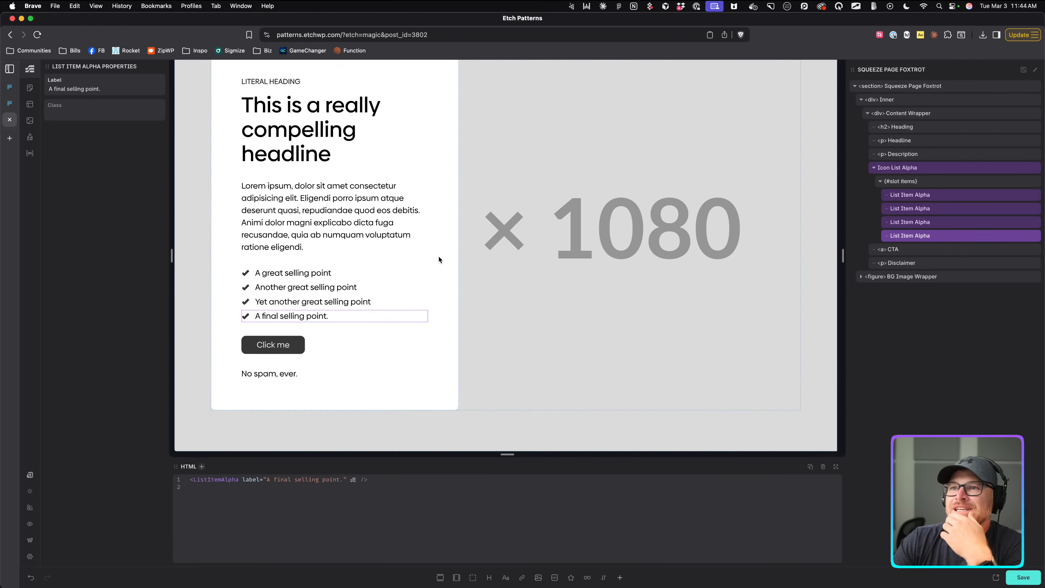
scroll(429, 245, "up", 3)
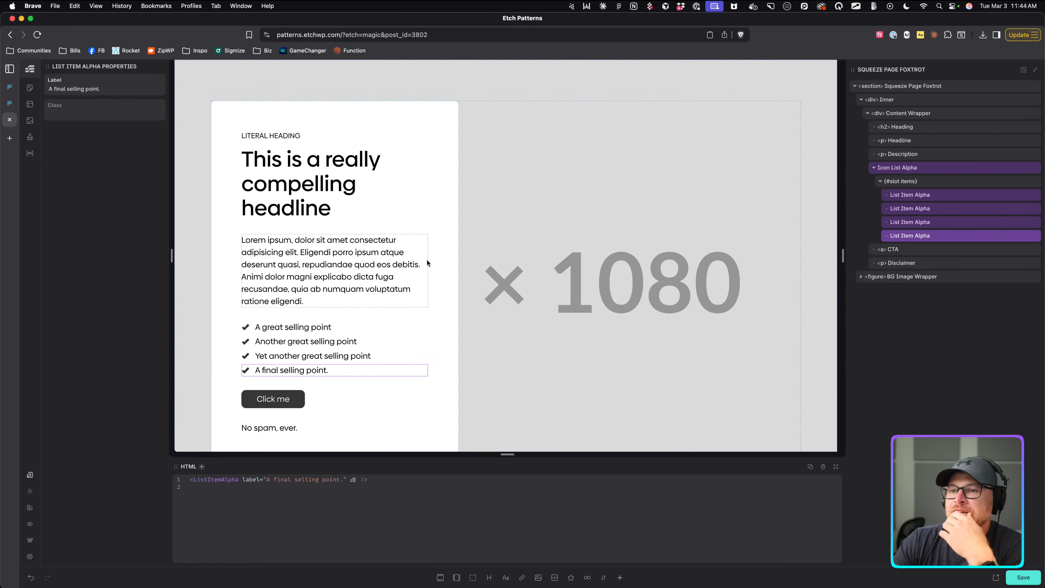
scroll(427, 259, "down", 3)
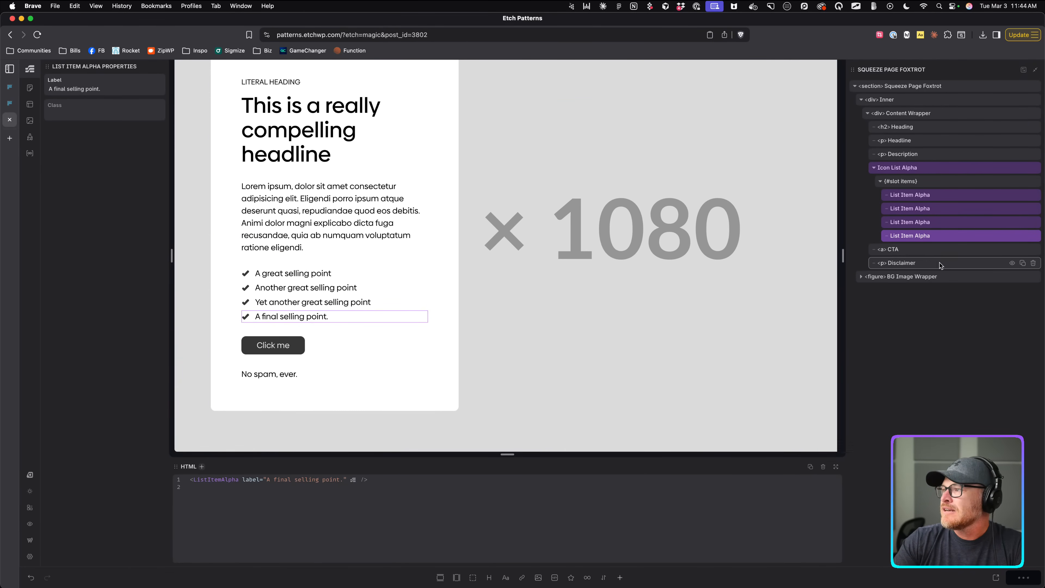
Set the BG Image to the mountain photo, save the pattern, and open it live.
left_click(928, 276)
left_click(925, 290)
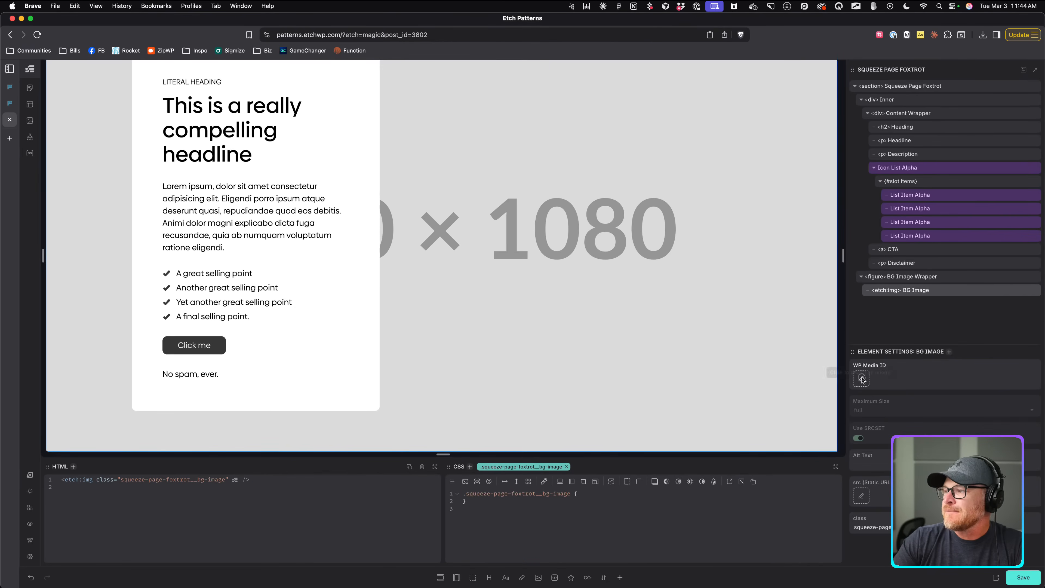
left_click(861, 379)
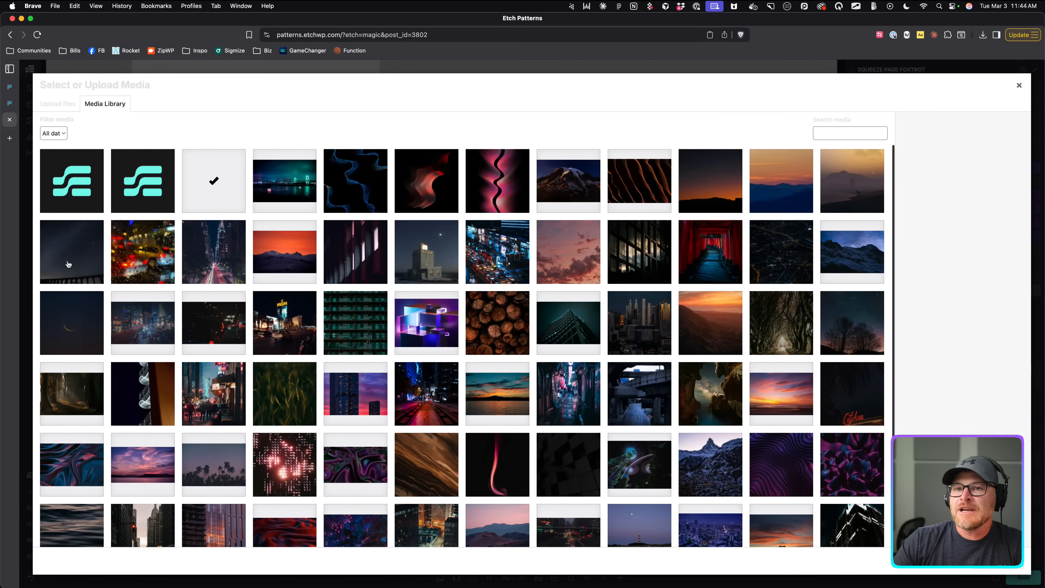
left_click(575, 187)
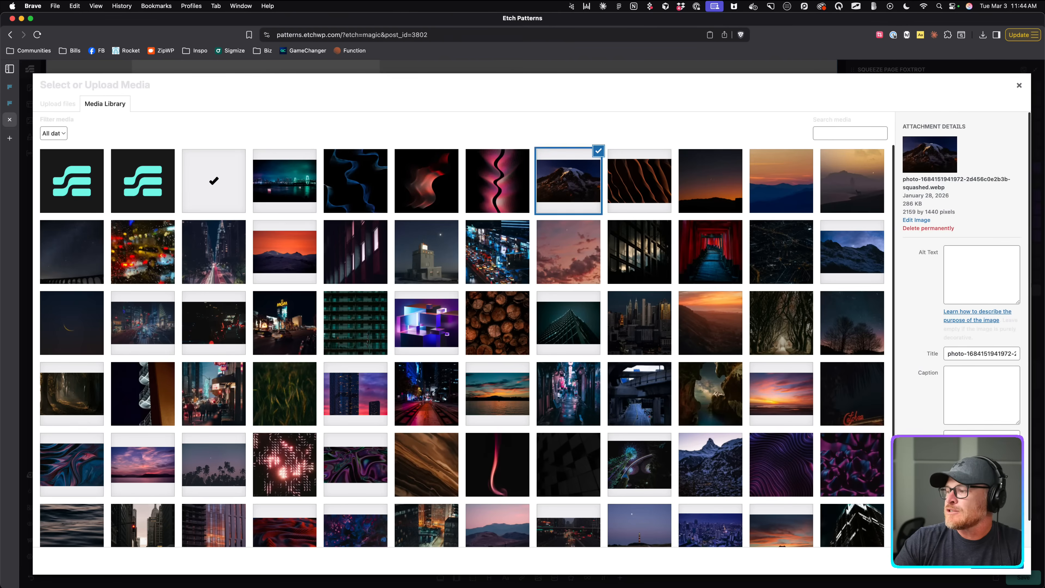
double_click(576, 186)
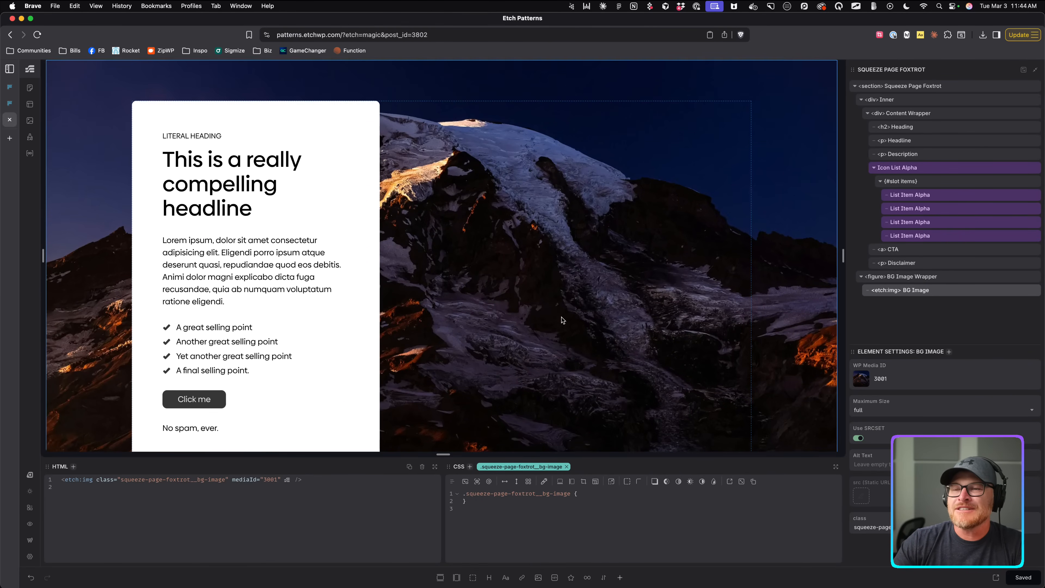
left_click(1024, 578)
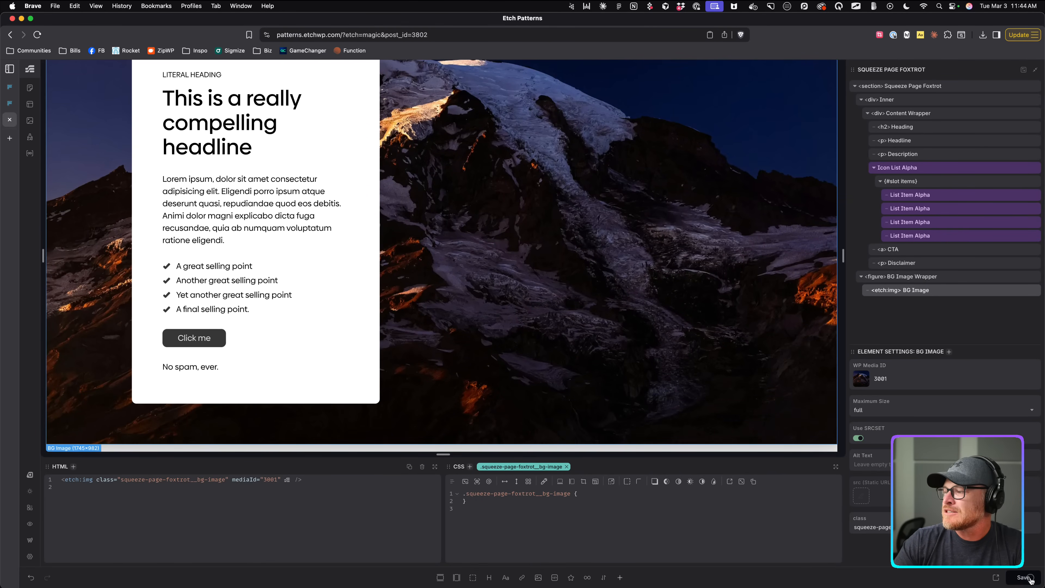
left_click(996, 578)
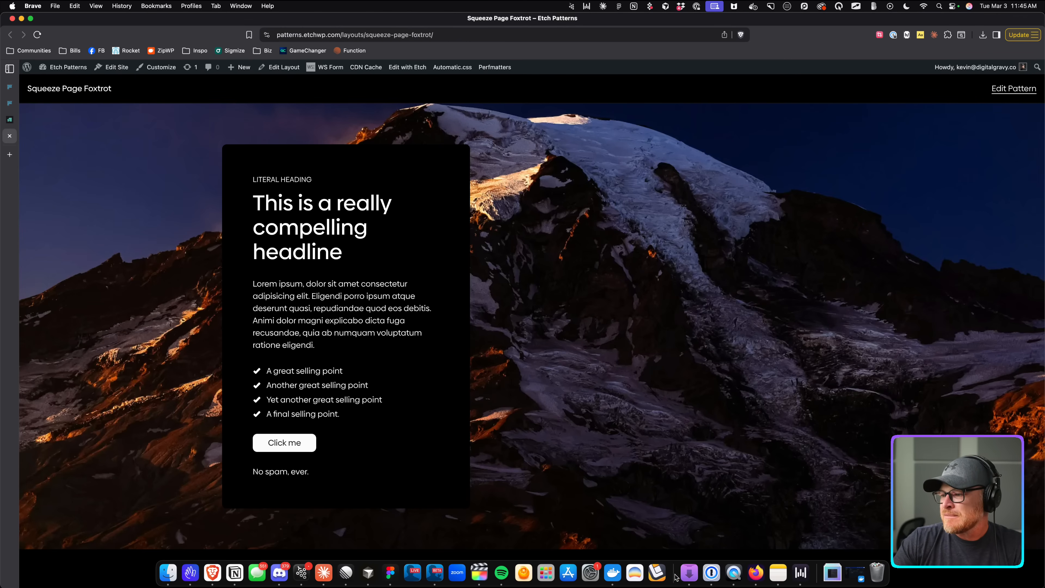
Switch the macOS system appearance to Light mode.
left_click(592, 573)
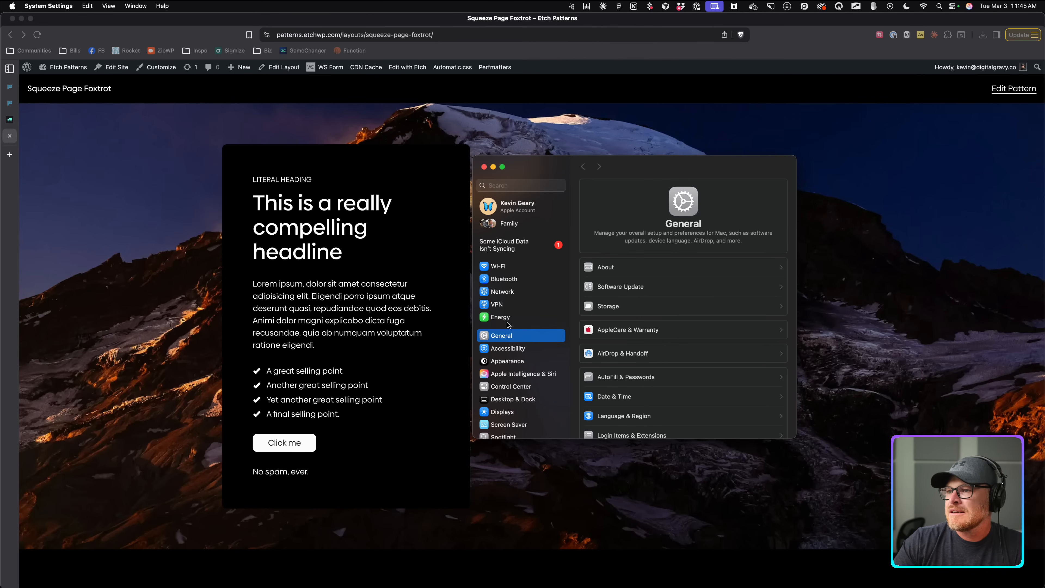
left_click(508, 360)
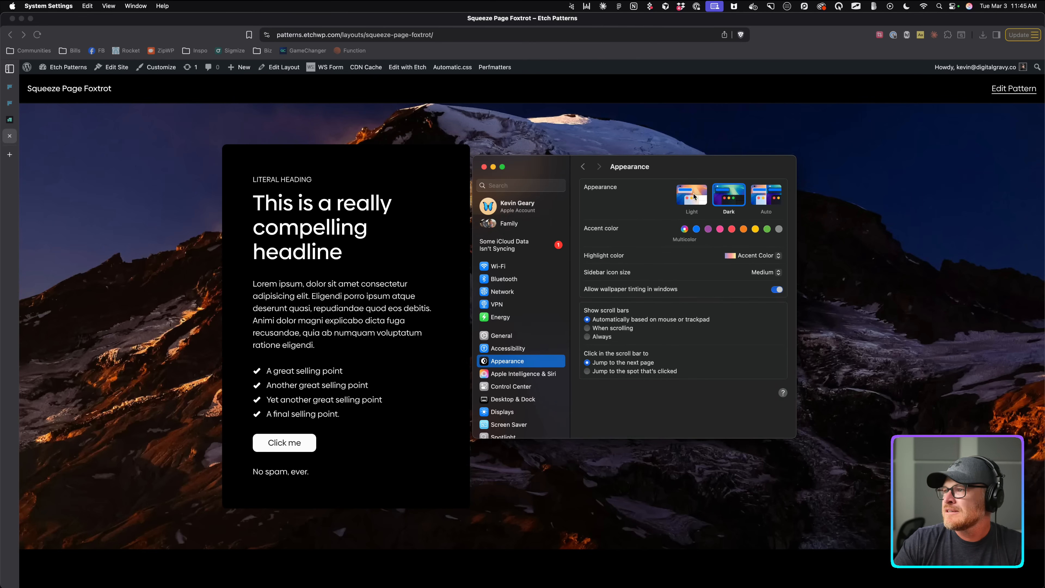
left_click(769, 197)
left_click(679, 198)
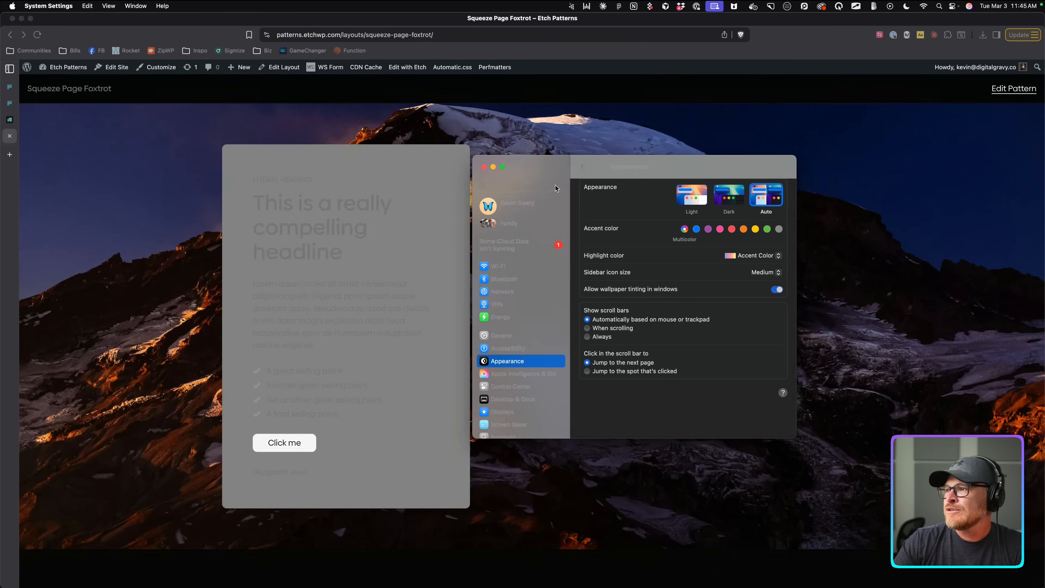
left_click(484, 166)
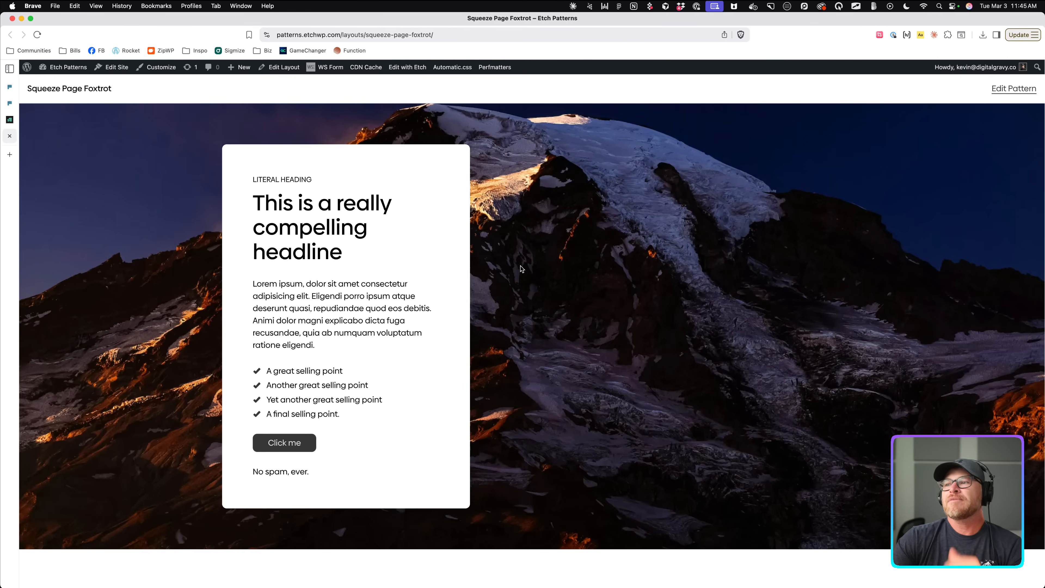
Review the live light-mode page, compare it with the Frames original, and return to Etch.
scroll(507, 263, "down", 1)
scroll(509, 273, "up", 1)
scroll(508, 273, "down", 1)
scroll(509, 273, "up", 1)
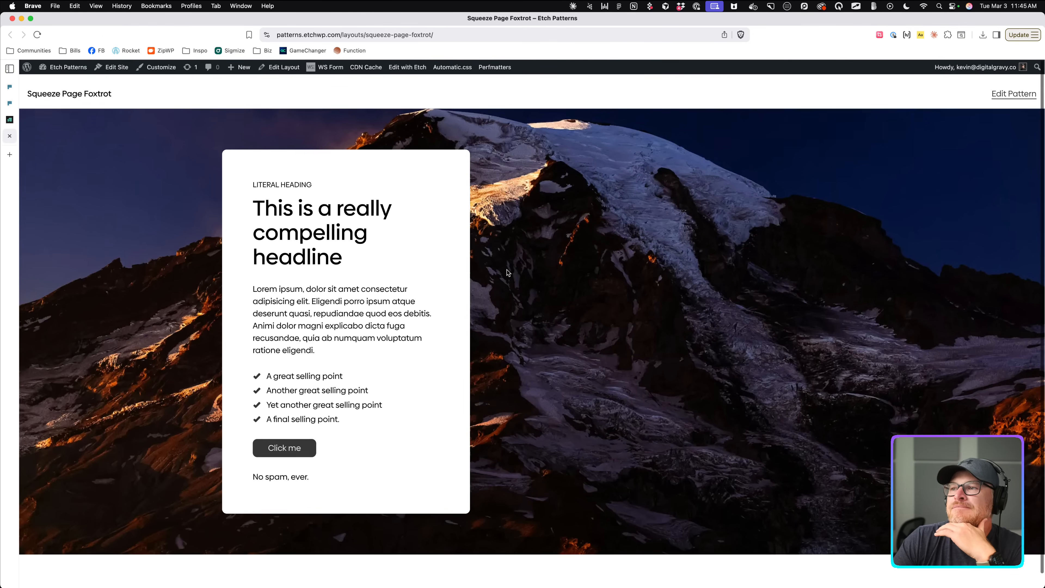
left_click(8, 104)
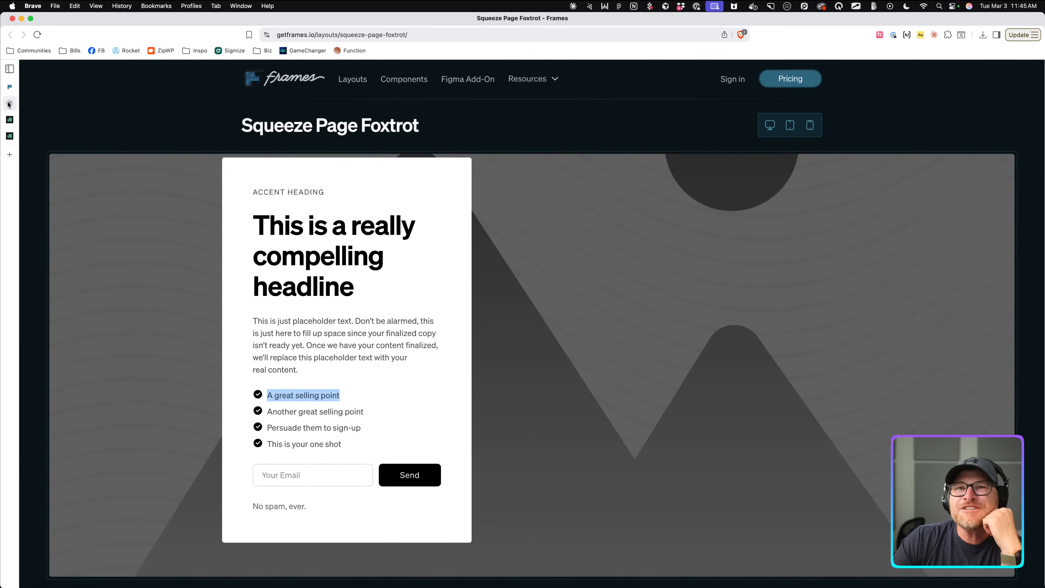
left_click(9, 120)
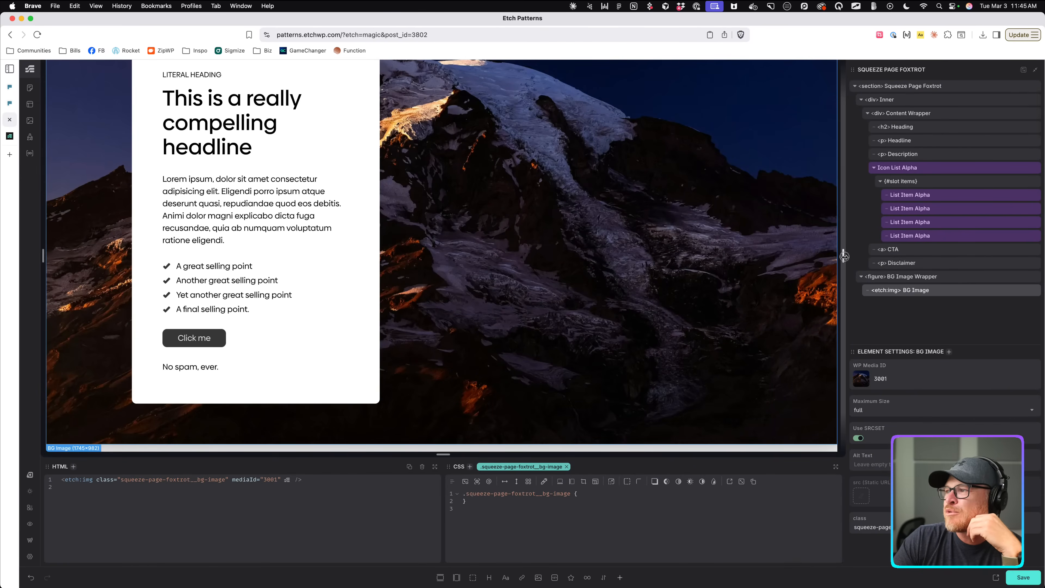
Narrow the canvas to a mobile width to check the card's reflow, then widen it again.
left_click_drag(843, 256, 526, 238)
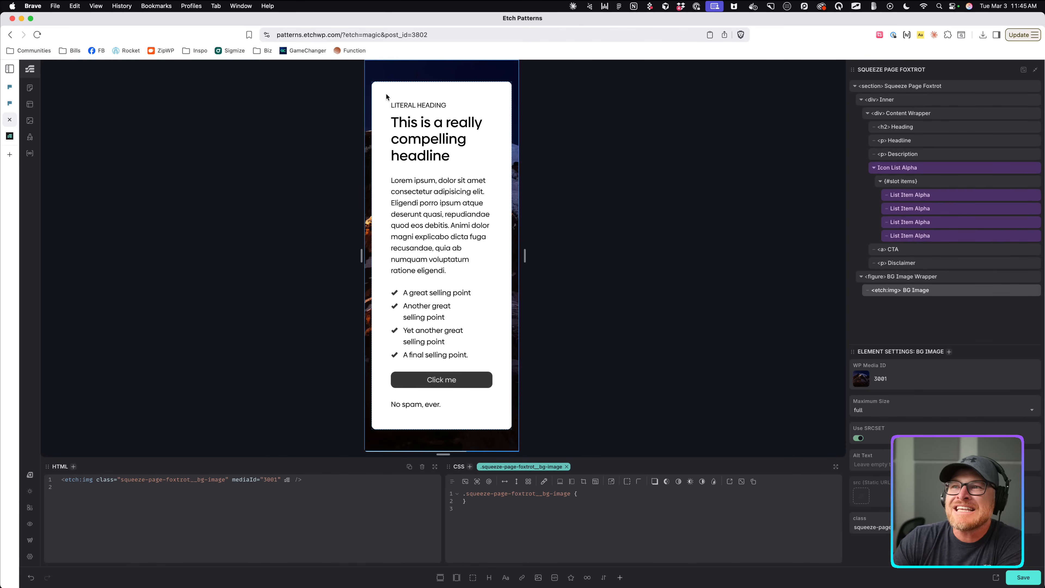
left_click_drag(525, 255, 736, 289)
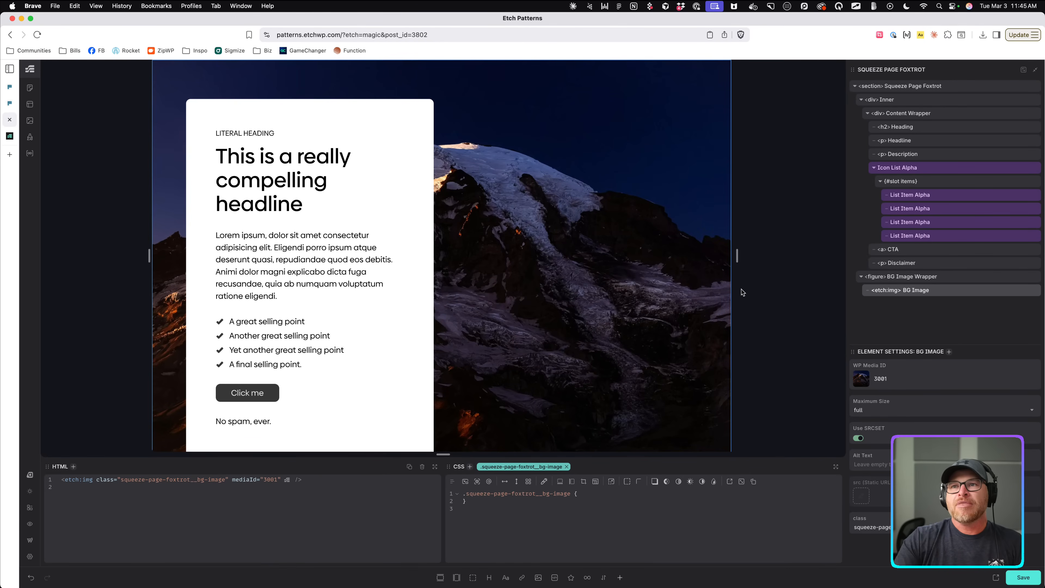
With the canvas narrowed, change the white card's padding to var(--space-xl-to-m), comparing against var(--space-xl).
left_click(384, 106)
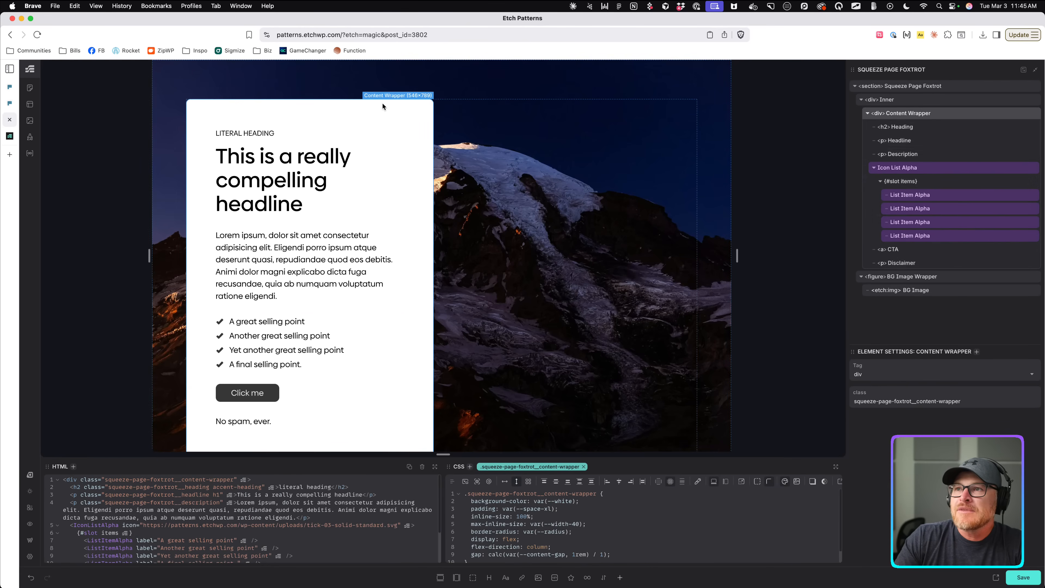
left_click_drag(737, 255, 534, 247)
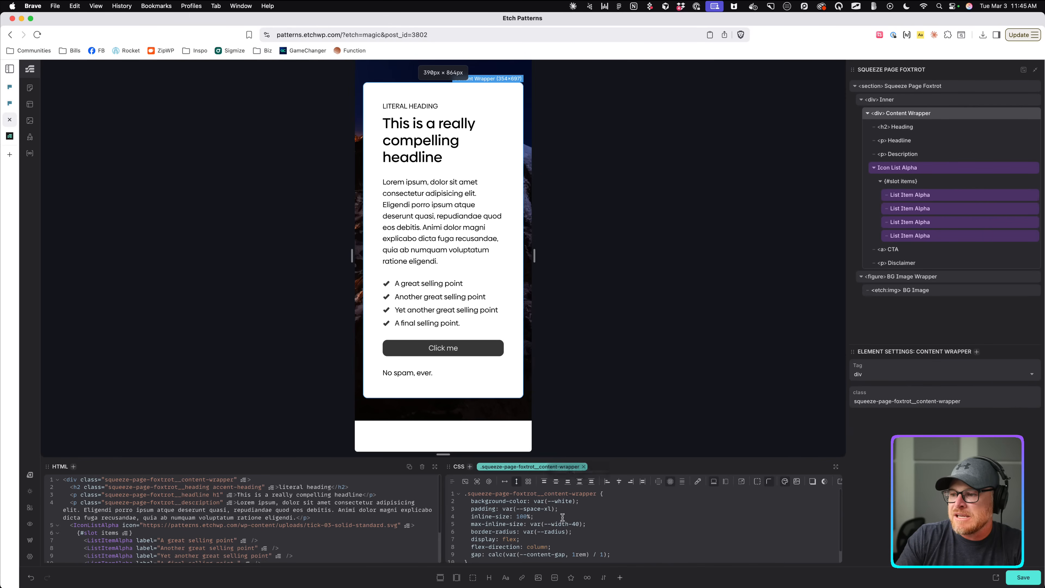
left_click(553, 512)
scroll(551, 506, "up", 3)
scroll(370, 395, "left", 4)
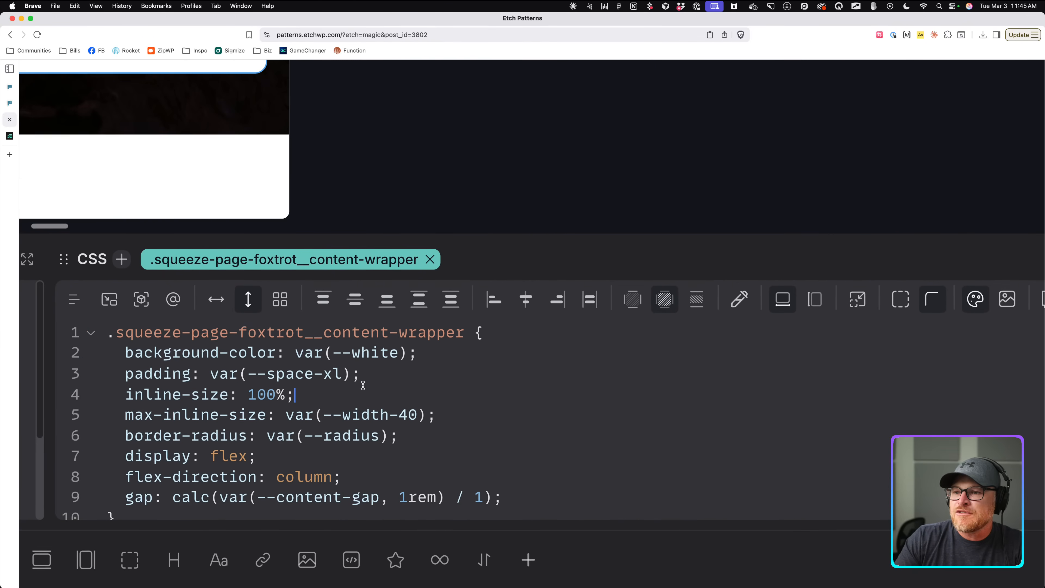
type("-to-m")
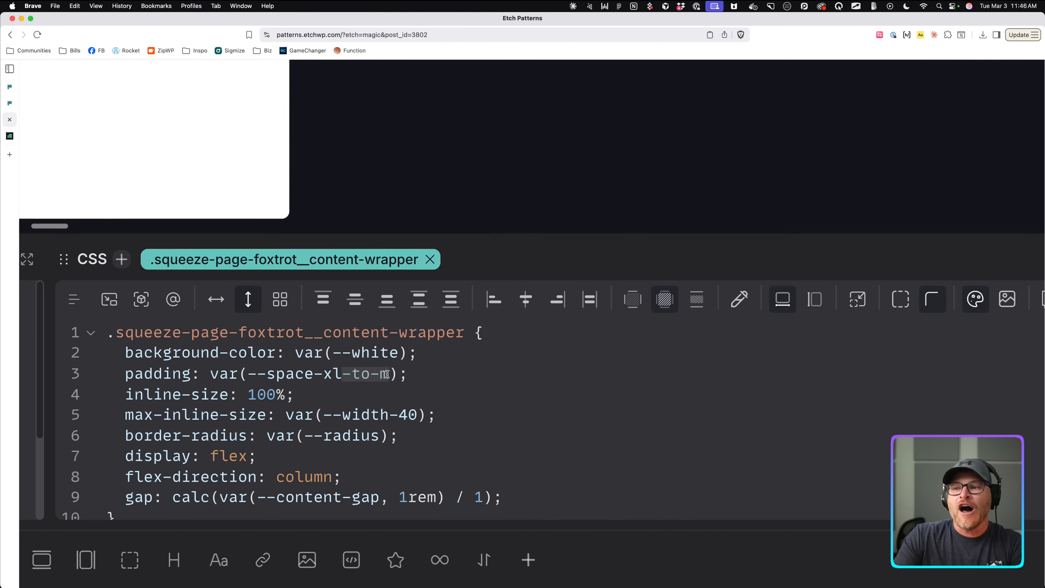
key("BackSpace")
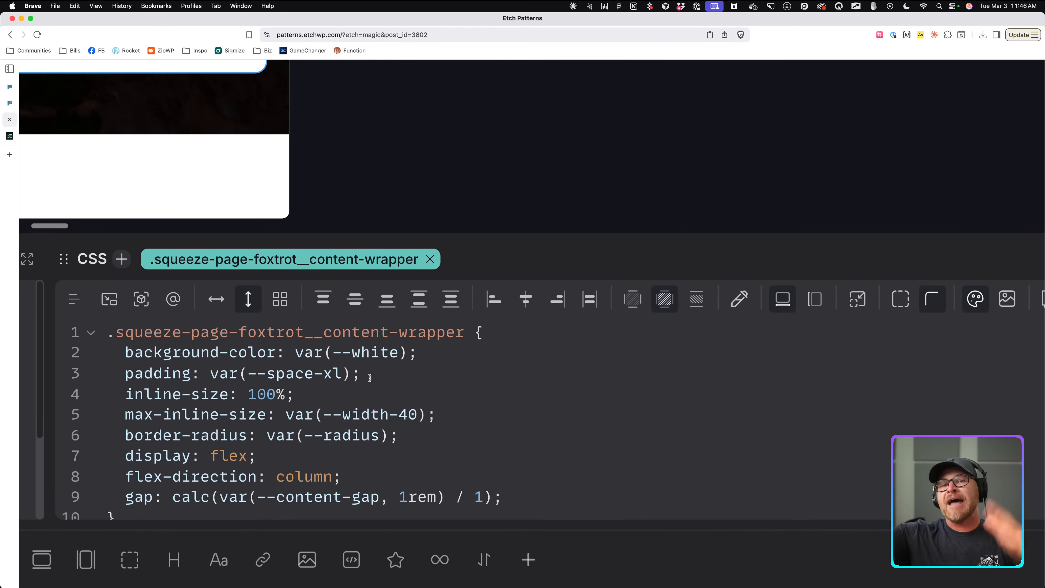
type("-to-m")
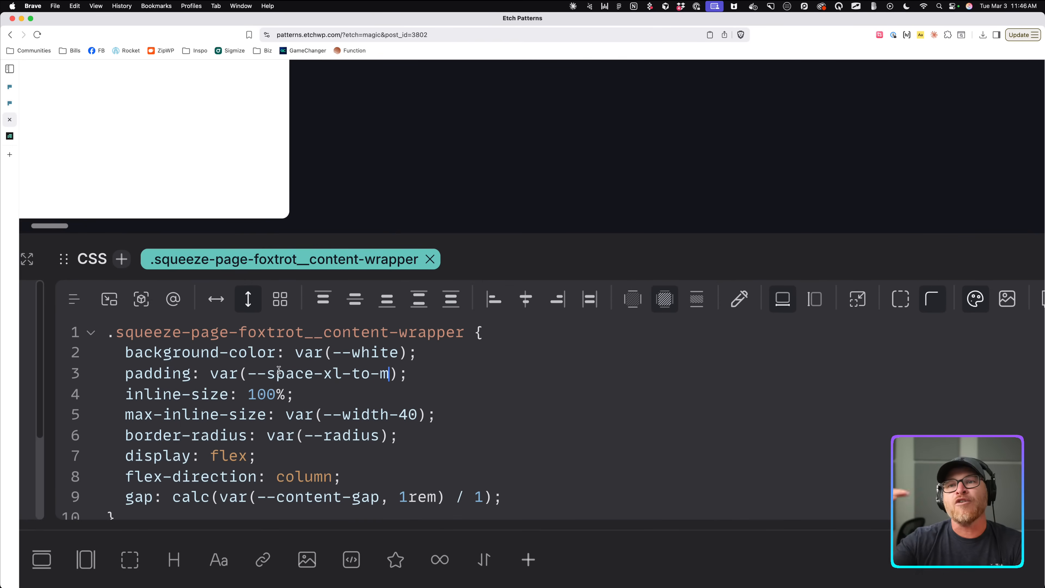
scroll(309, 347, "down", 10)
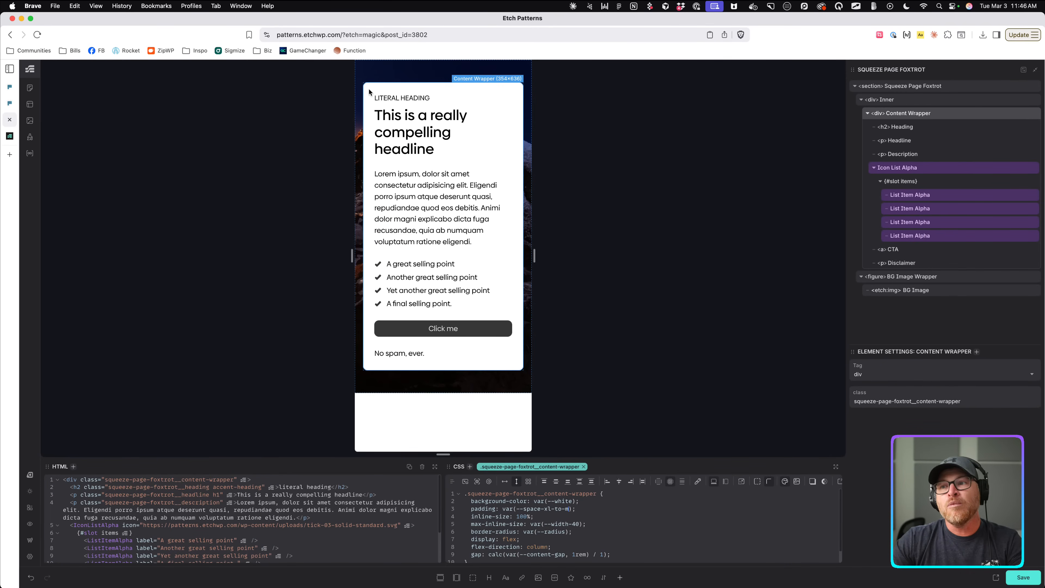
Widen the canvas back to full width and check how the card reflows with the fluid padding.
left_click_drag(535, 264, 843, 295)
left_click(586, 510)
left_click_drag(586, 511, 475, 511)
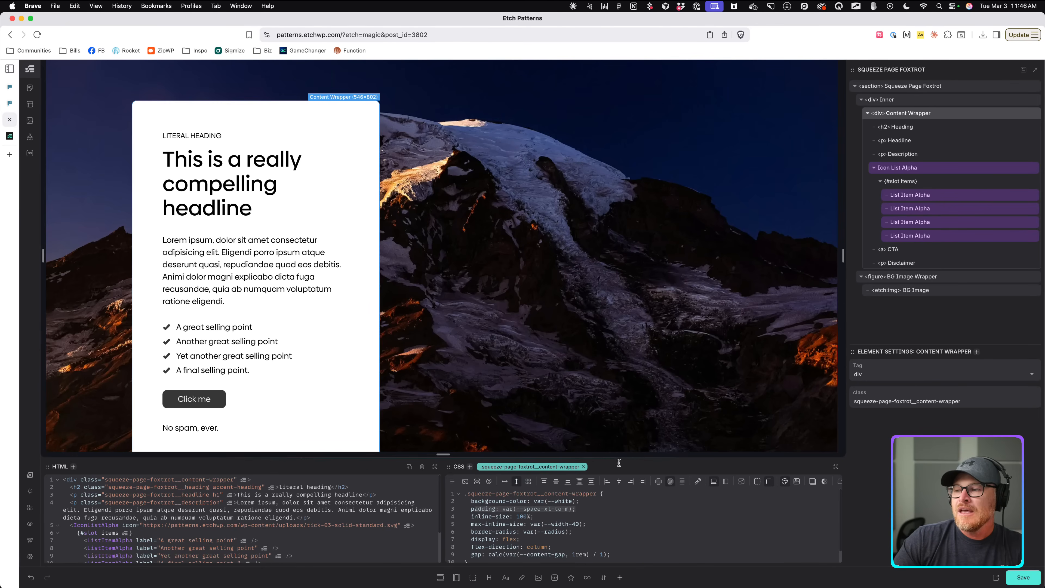
left_click_drag(620, 459, 619, 395)
left_click_drag(579, 447, 502, 448)
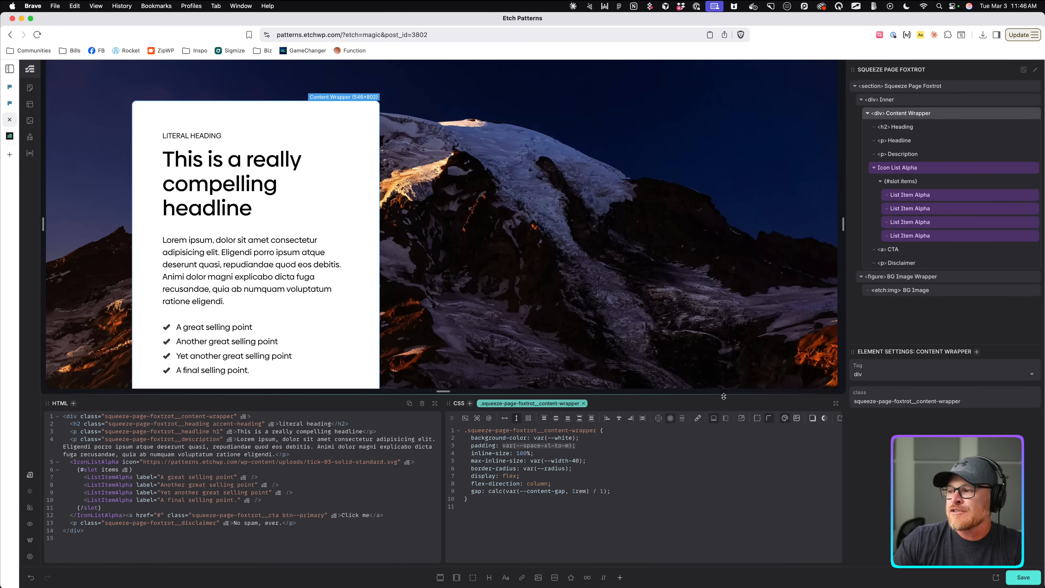
left_click_drag(723, 396, 720, 455)
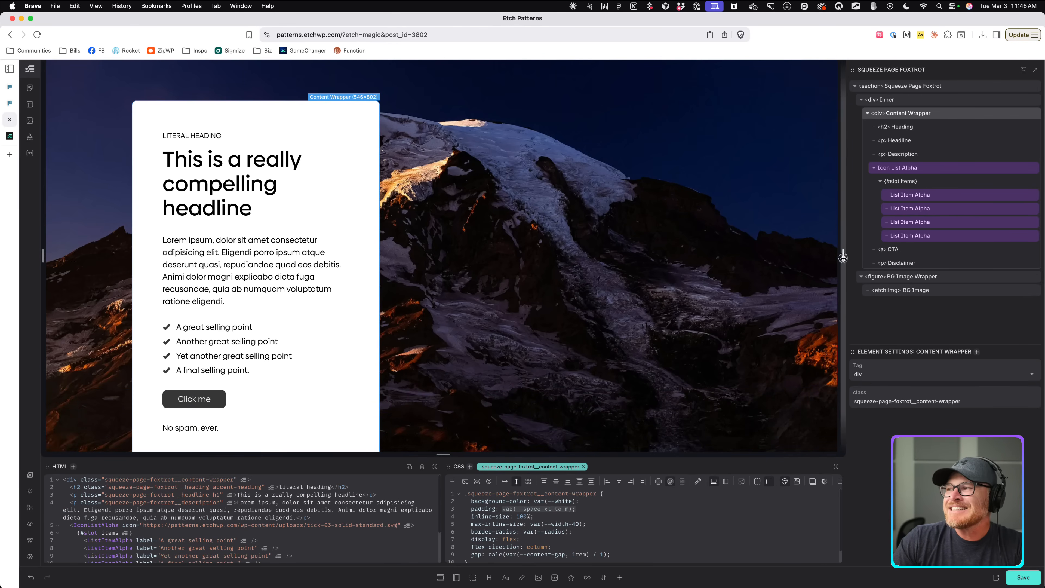
left_click_drag(843, 257, 868, 295)
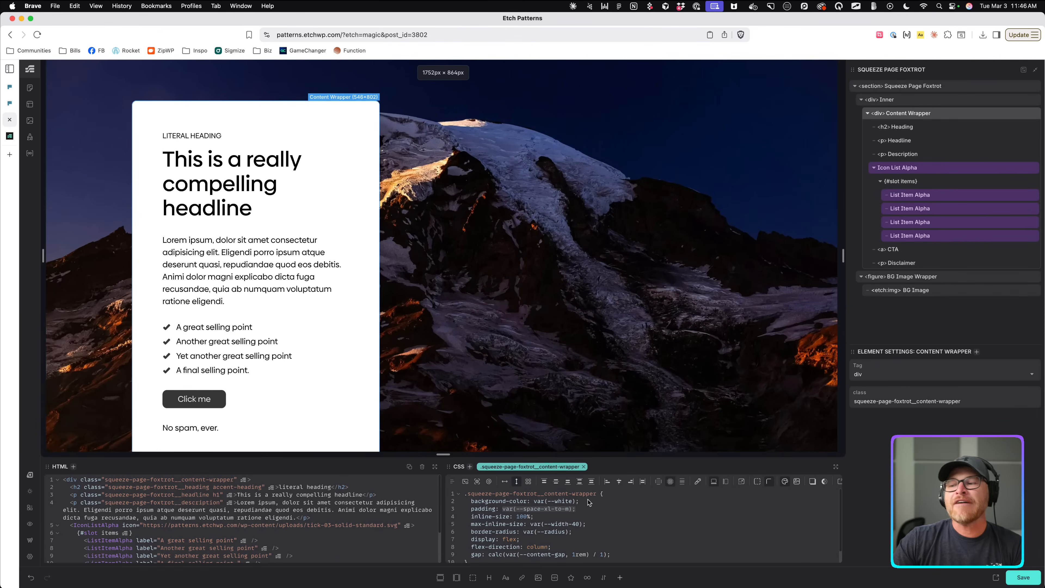
left_click(559, 516)
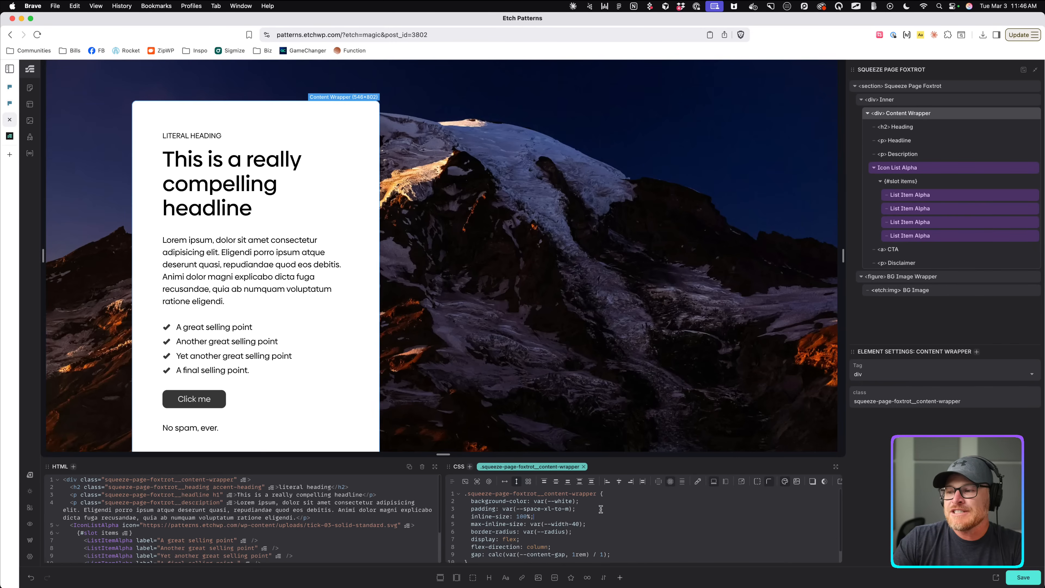
left_click_drag(600, 511, 456, 508)
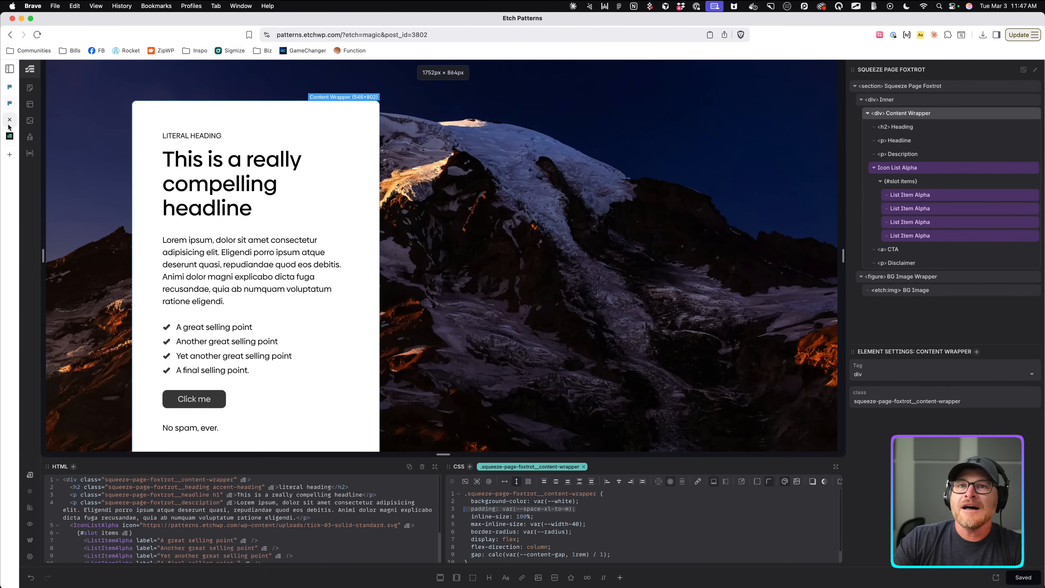
View the saved layout on the live site, compare it with the Frames original, and return to Etch.
left_click(996, 577)
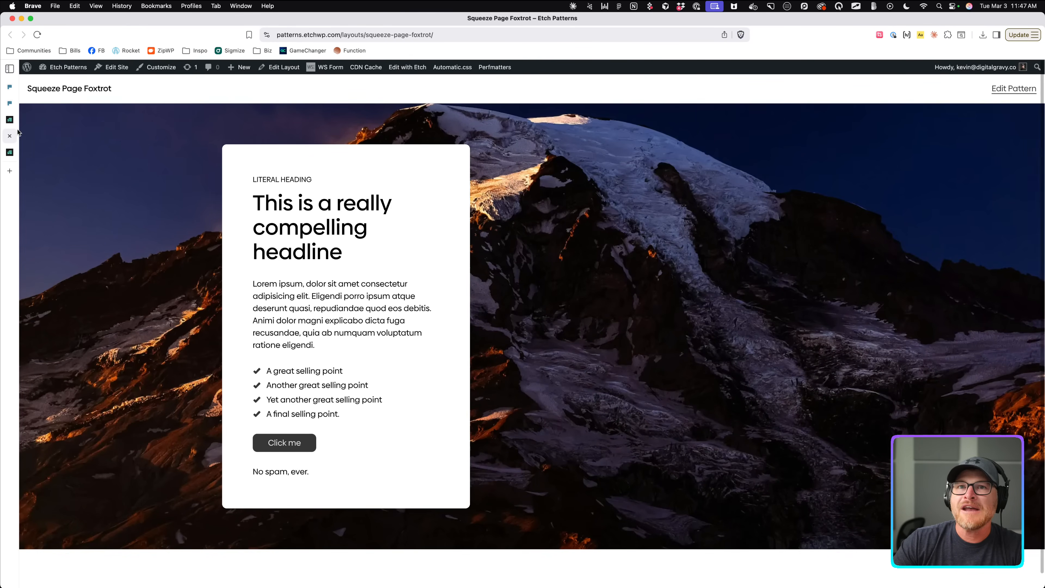
left_click(10, 120)
left_click(11, 104)
left_click(10, 105)
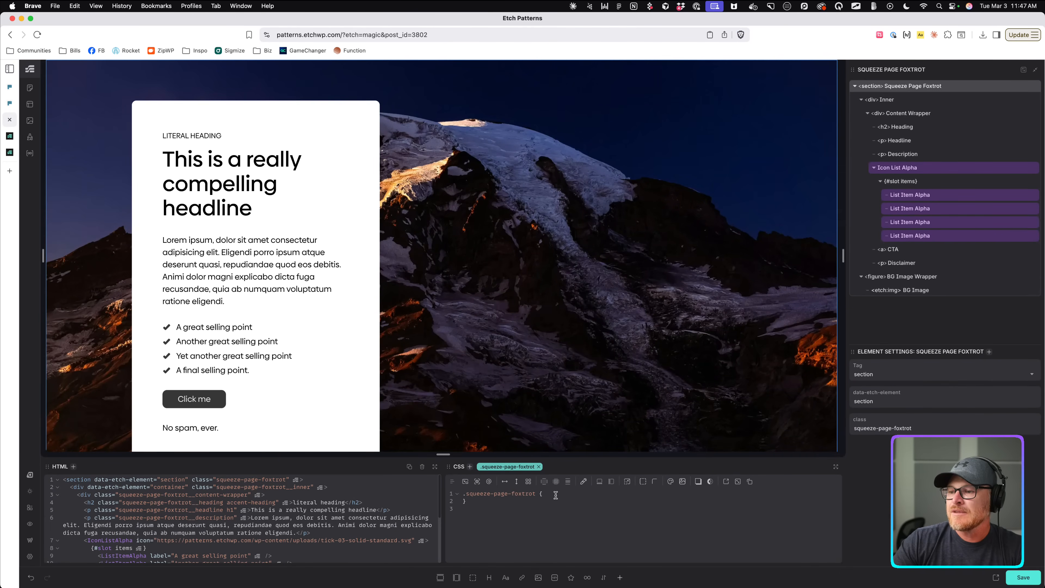
Give .squeeze-page-foxtrot min-block-size 100vh and a flex column with centred justification.
left_click(613, 486)
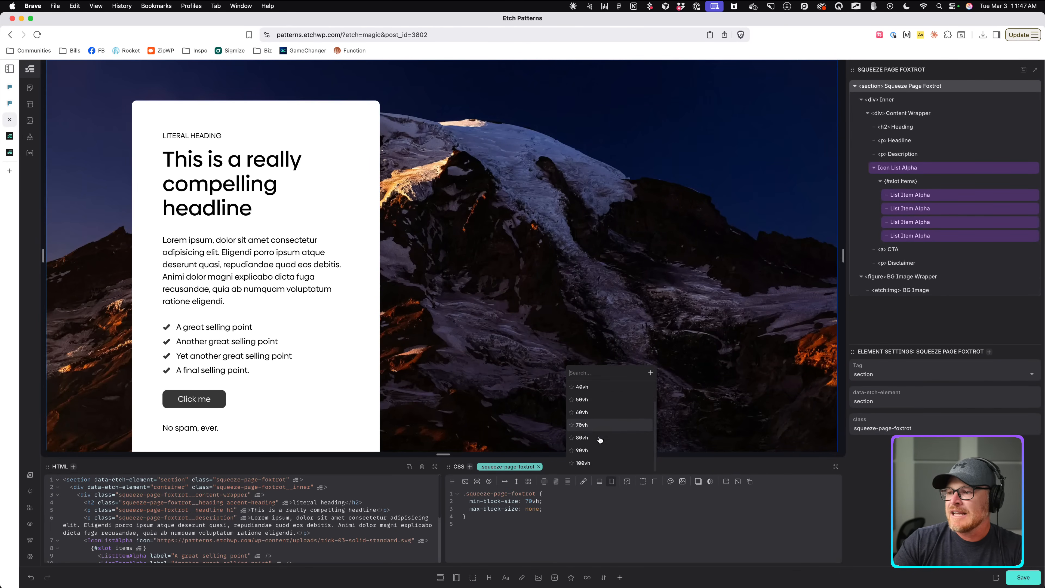
left_click(597, 469)
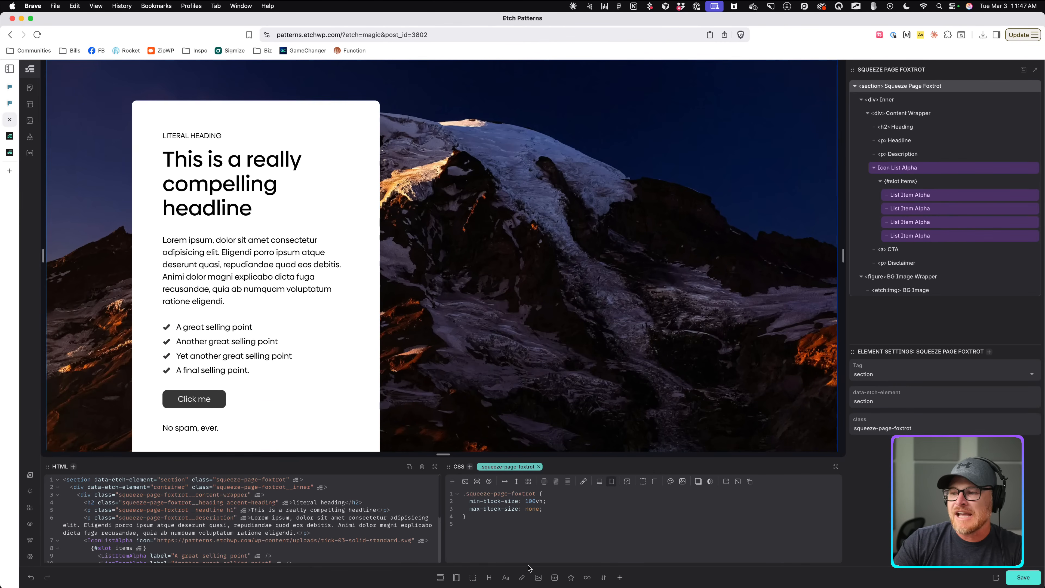
left_click_drag(465, 499, 541, 508)
left_click(546, 511)
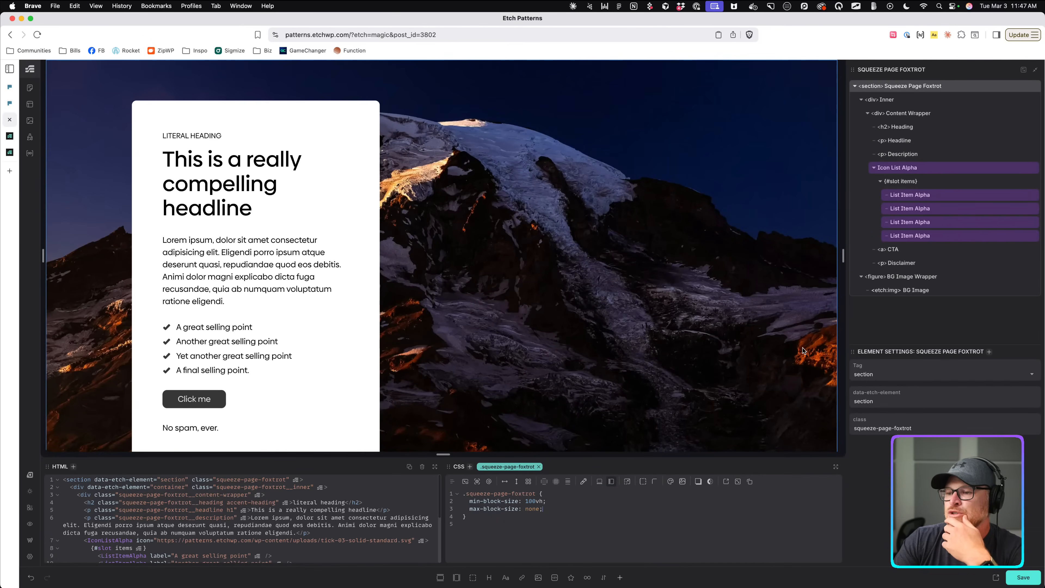
left_click(517, 482)
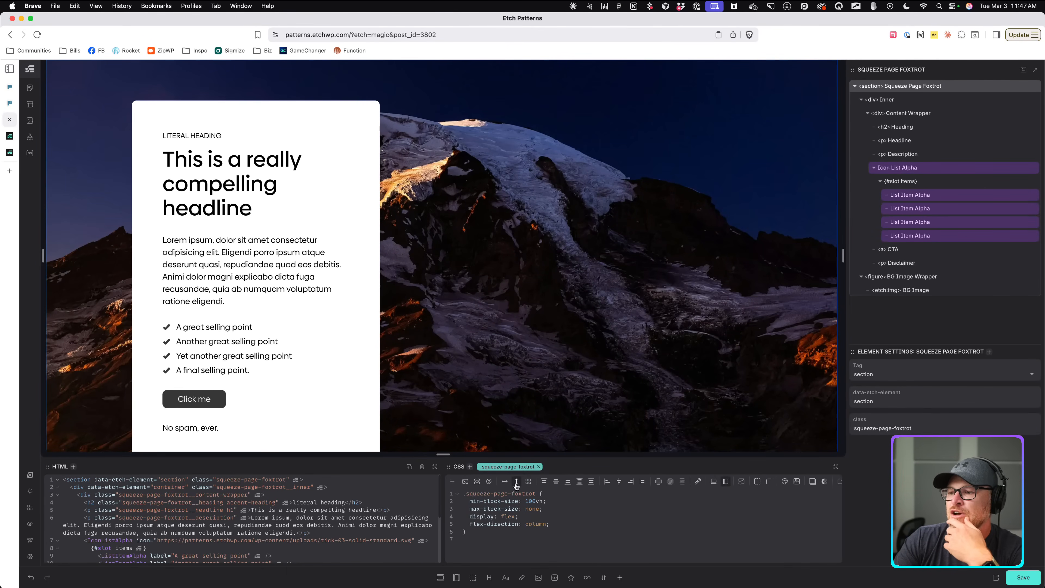
left_click(555, 481)
Save, check the full-height centred card live, compare with the Frames design, then close that tab.
key("super+s")
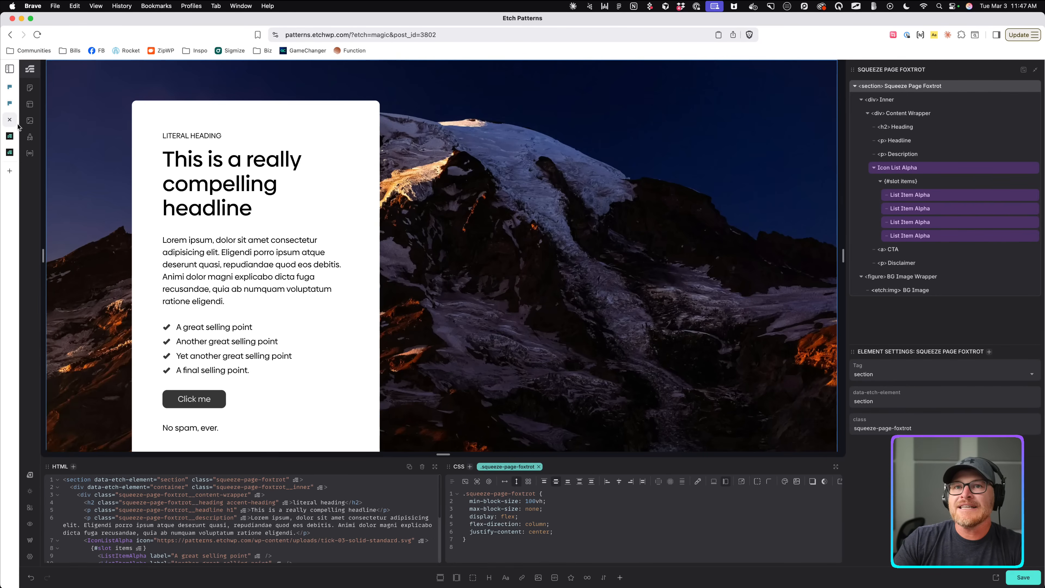
left_click(10, 137)
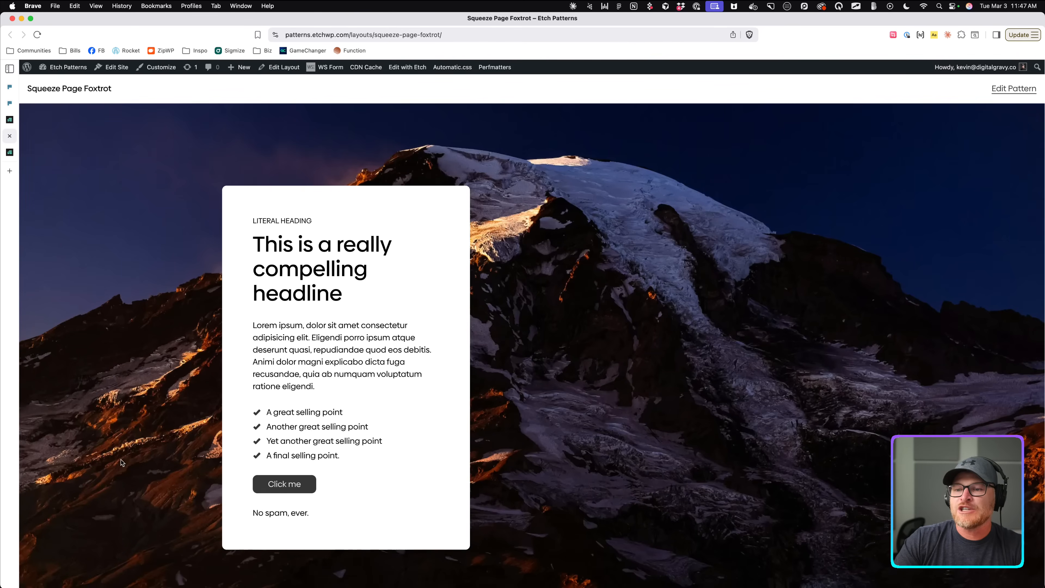
scroll(107, 360, "down", 2)
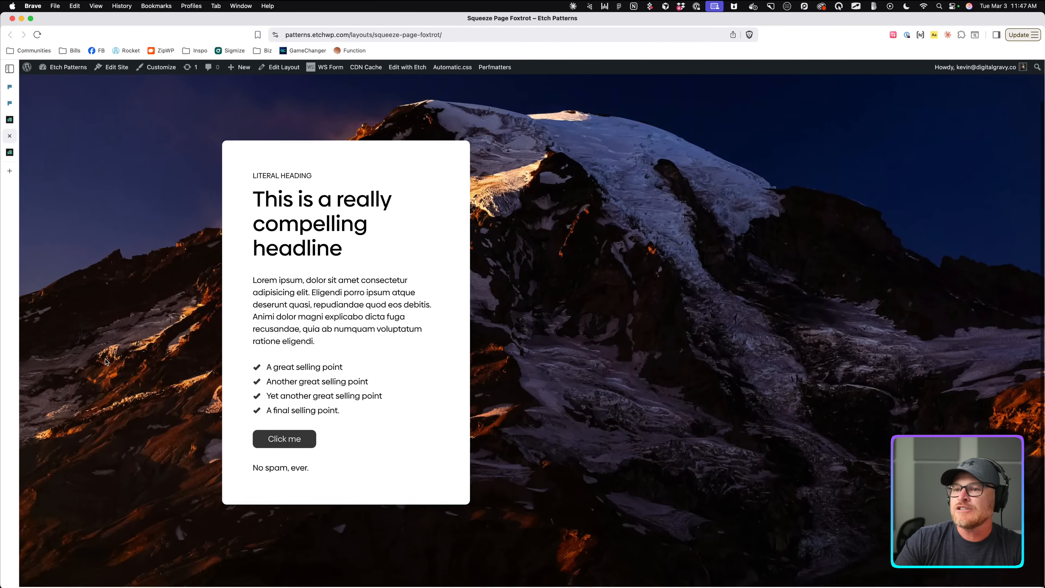
scroll(106, 361, "up", 2)
scroll(107, 362, "down", 1)
scroll(107, 362, "down", 1)
scroll(107, 361, "up", 2)
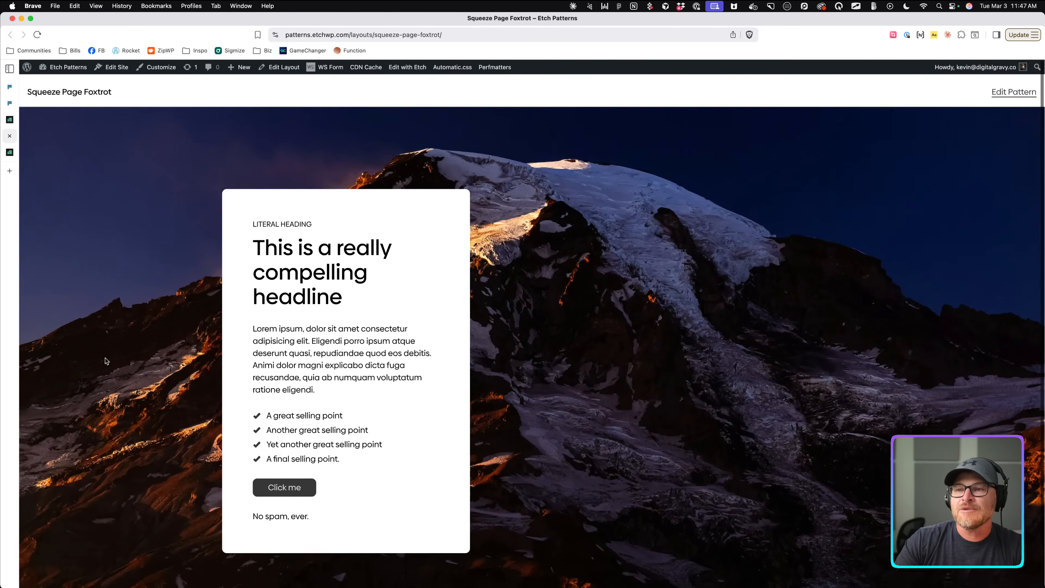
scroll(107, 361, "down", 2)
scroll(106, 361, "up", 1)
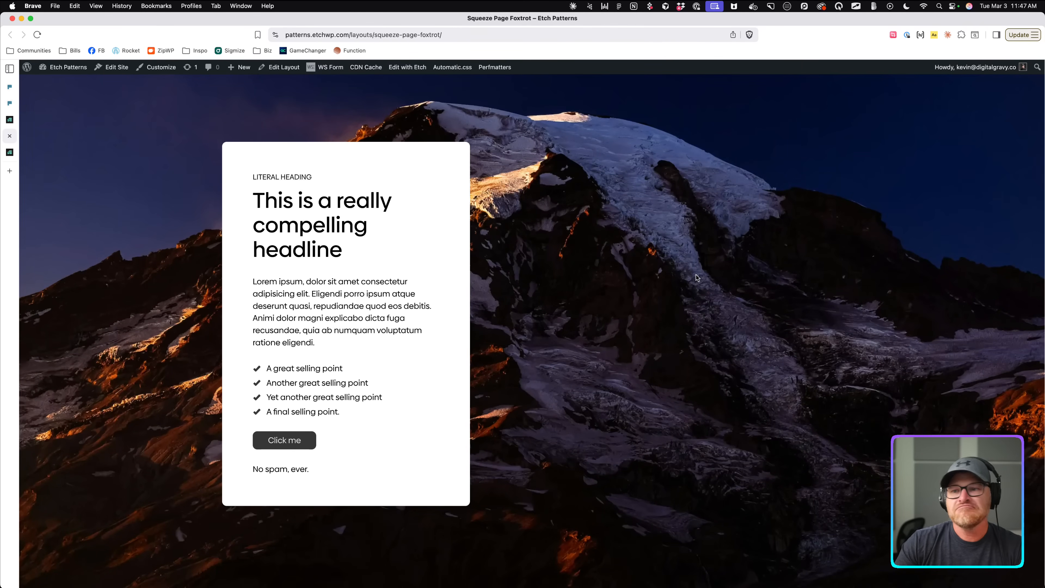
left_click(14, 103)
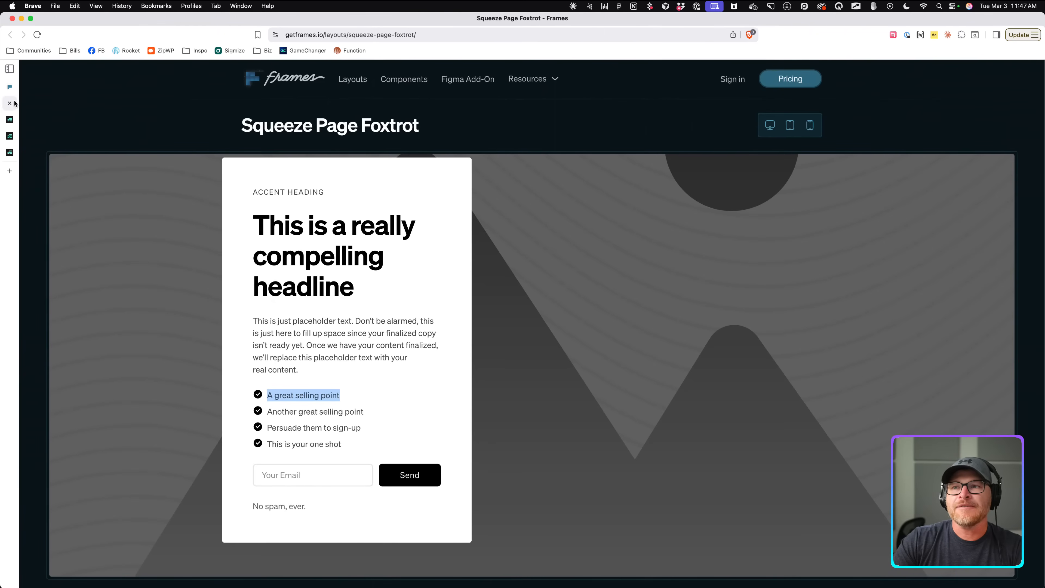
left_click(10, 104)
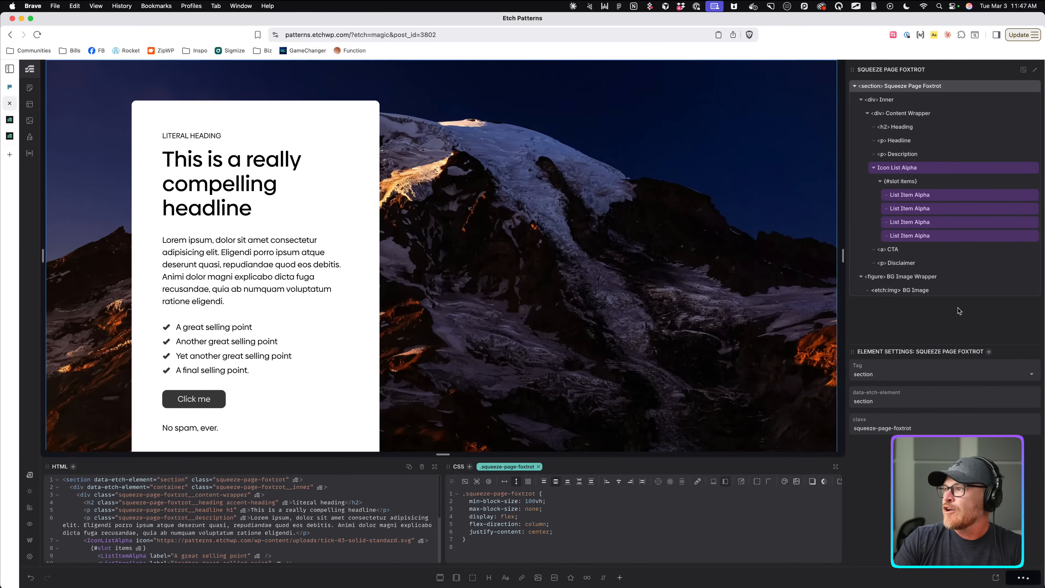
Copy the whole Squeeze Page Foxtrot section from the structure panel and open its WordPress layout editor.
left_click(855, 85)
right_click(908, 88)
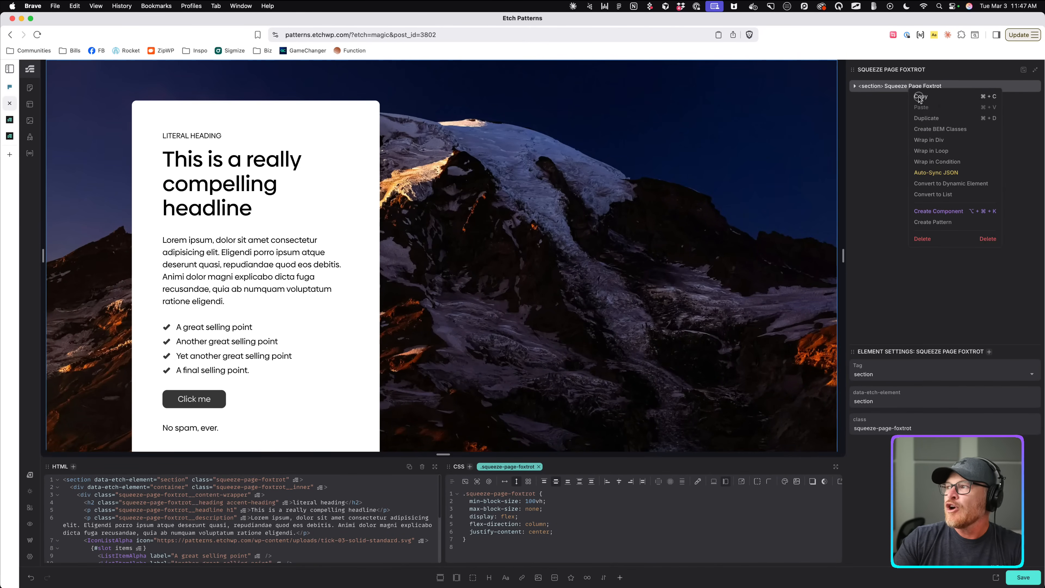
left_click(920, 96)
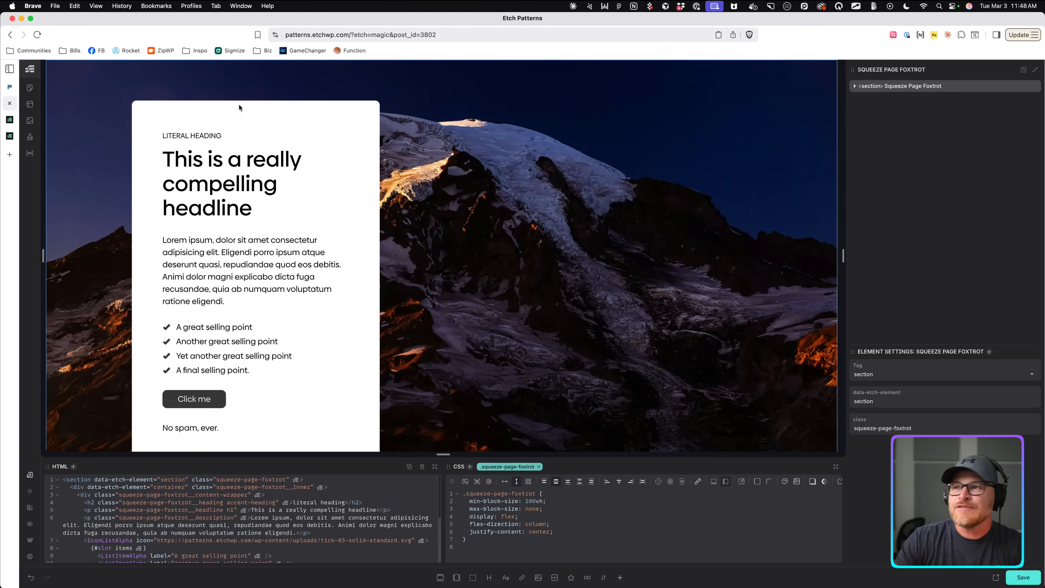
right_click(901, 88)
left_click(916, 98)
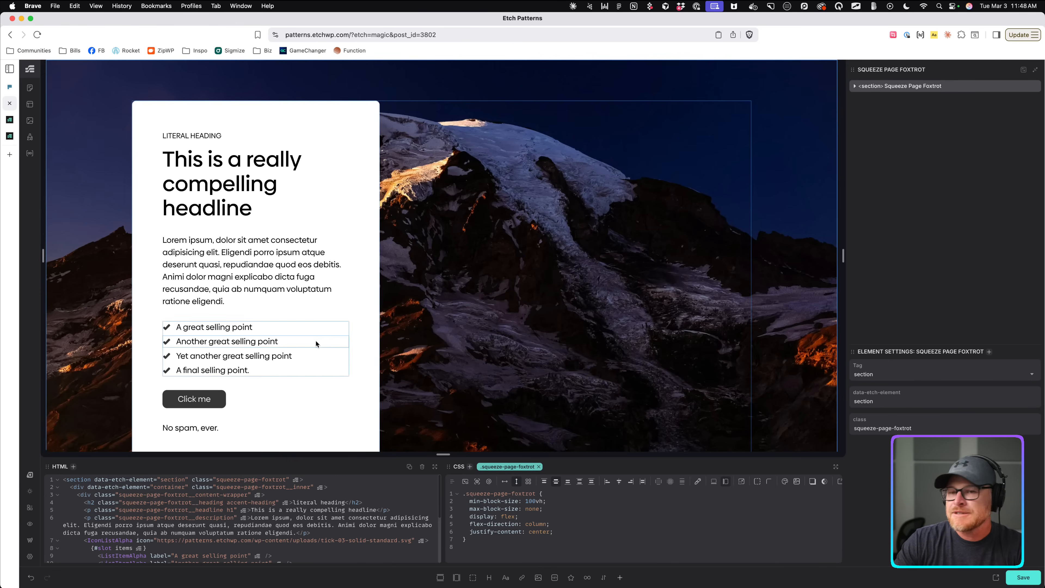
left_click(41, 544)
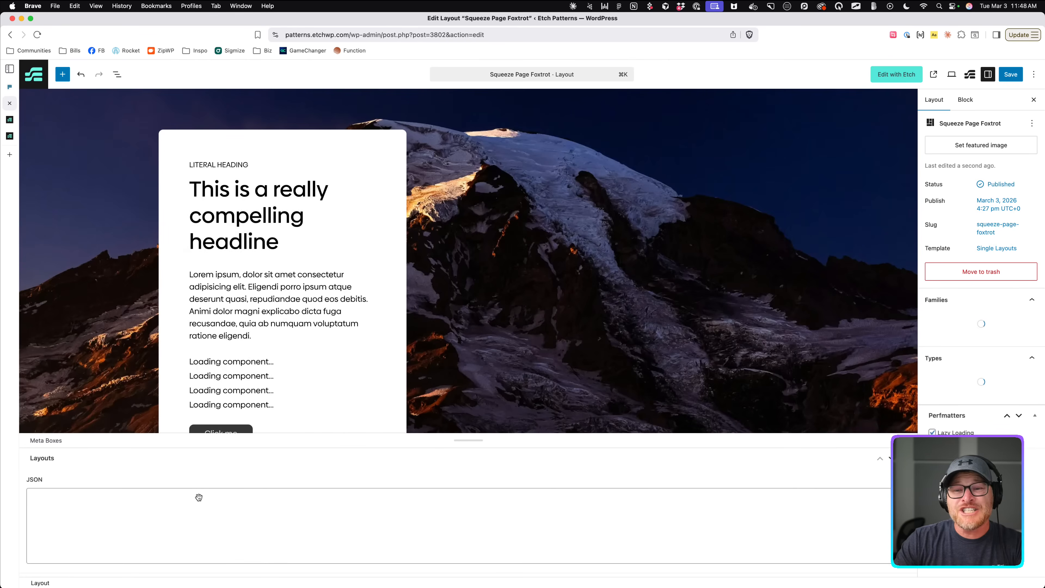
Paste the copied section JSON into the layout's JSON meta box.
left_click(197, 500)
key("super+v")
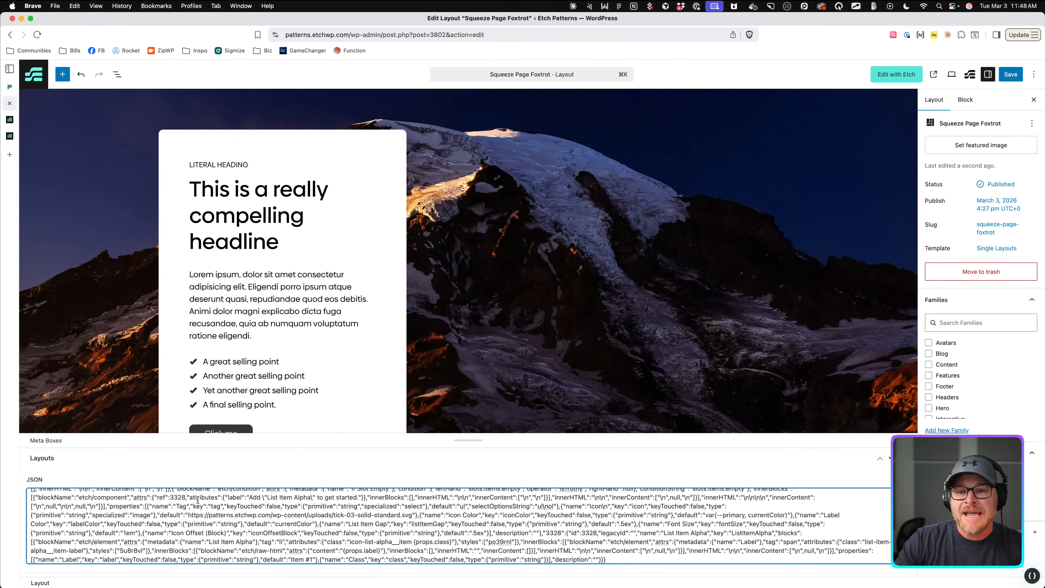
scroll(950, 368, "down", 1)
scroll(950, 368, "down", 5)
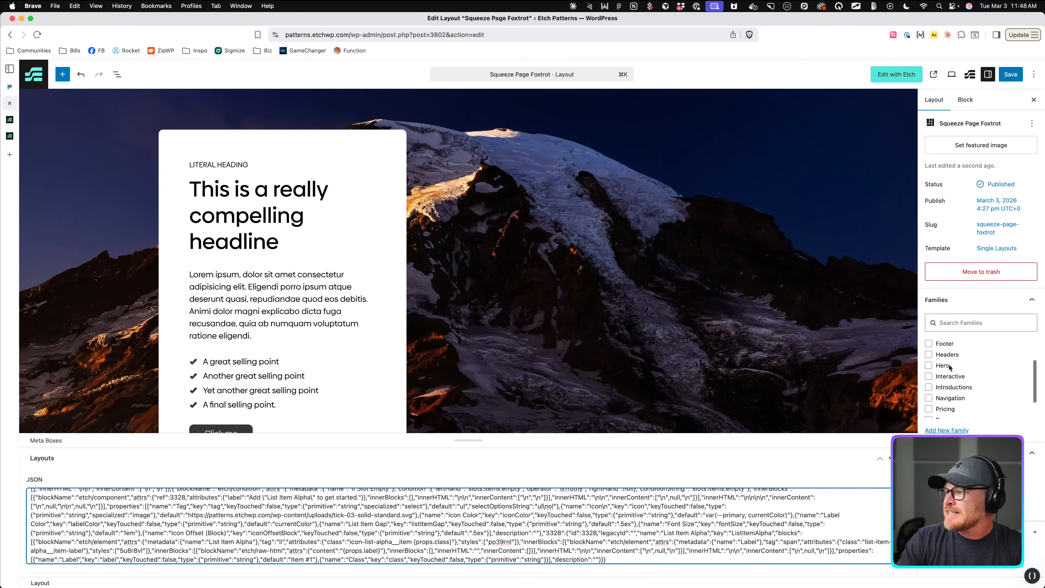
scroll(950, 367, "up", 5)
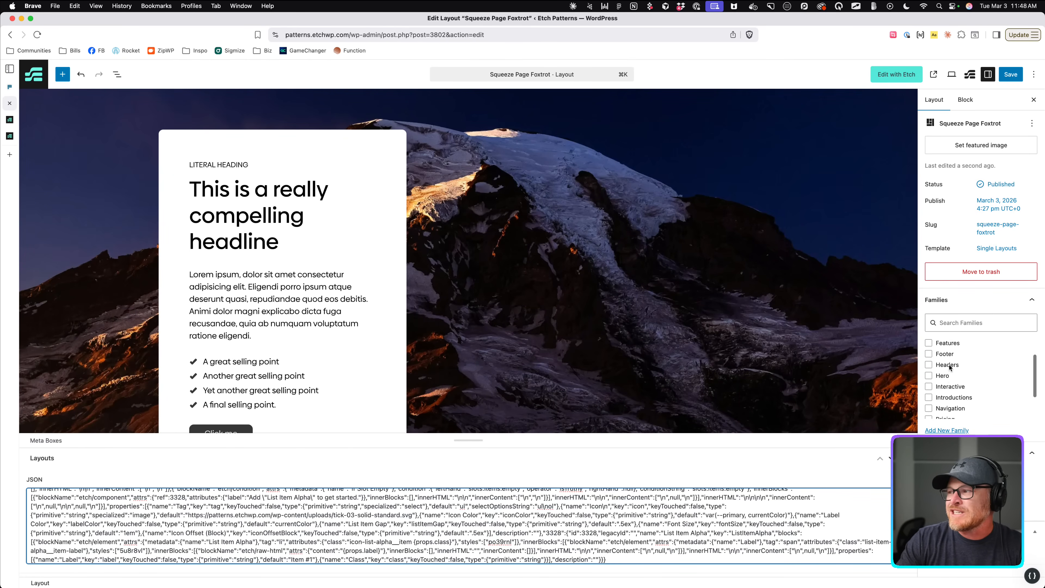
File the layout under the Squeeze Pages family, save it, and view the CTA Section Hotel reference.
left_click(946, 430)
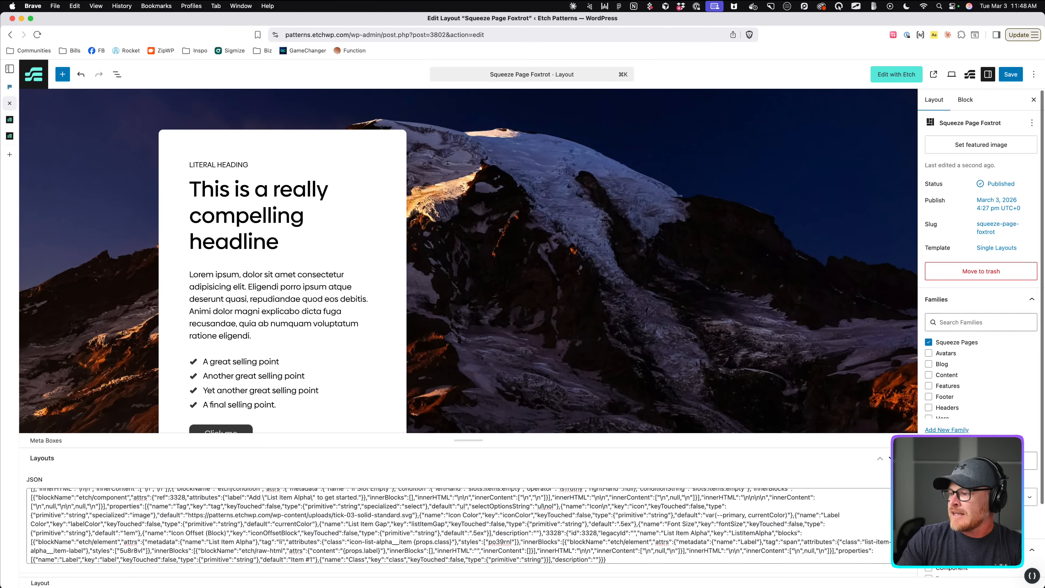
scroll(986, 404, "down", 3)
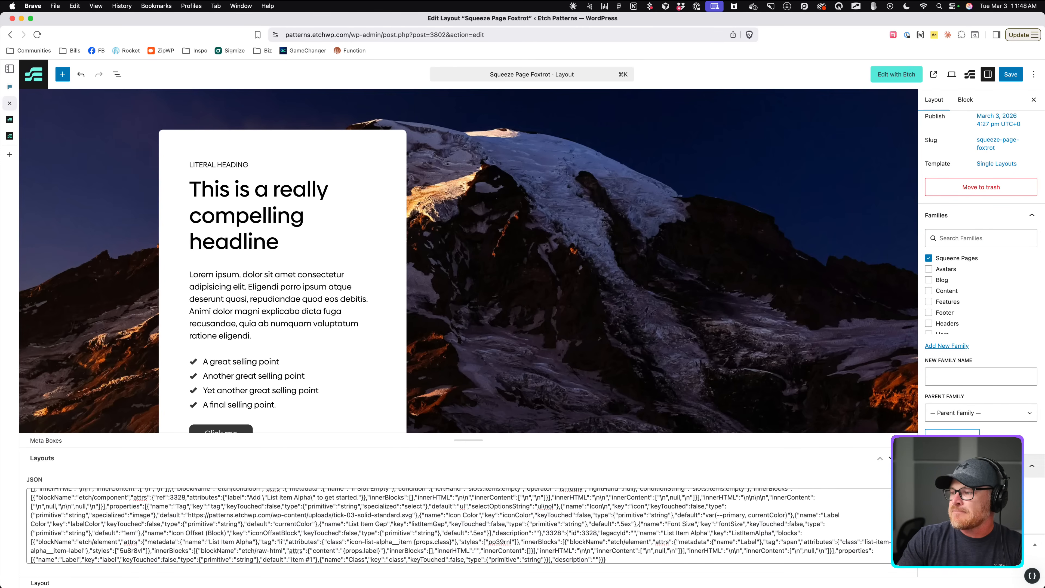
left_click(1009, 74)
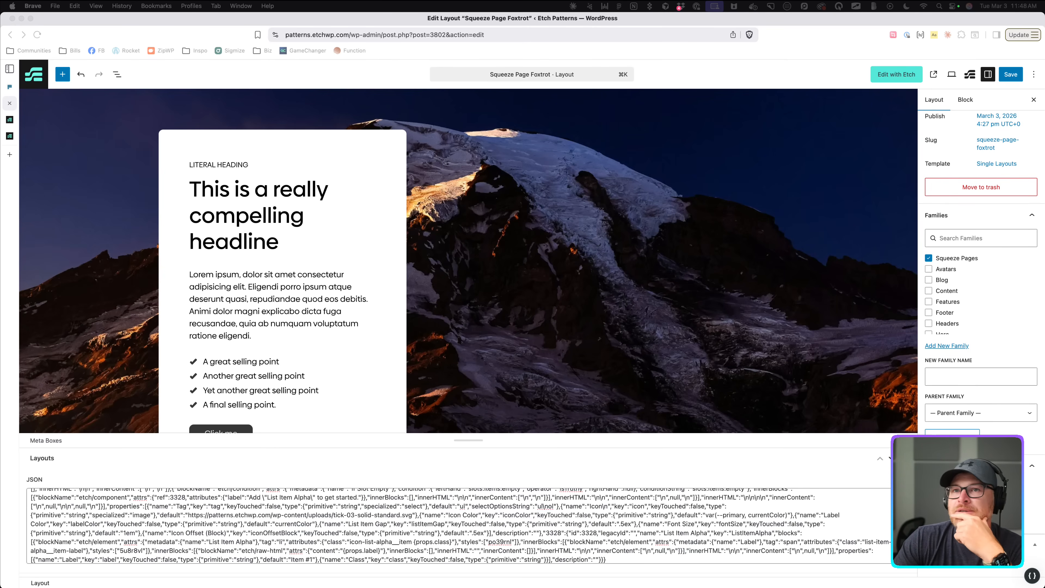
left_click(9, 87)
scroll(441, 312, "up", 1)
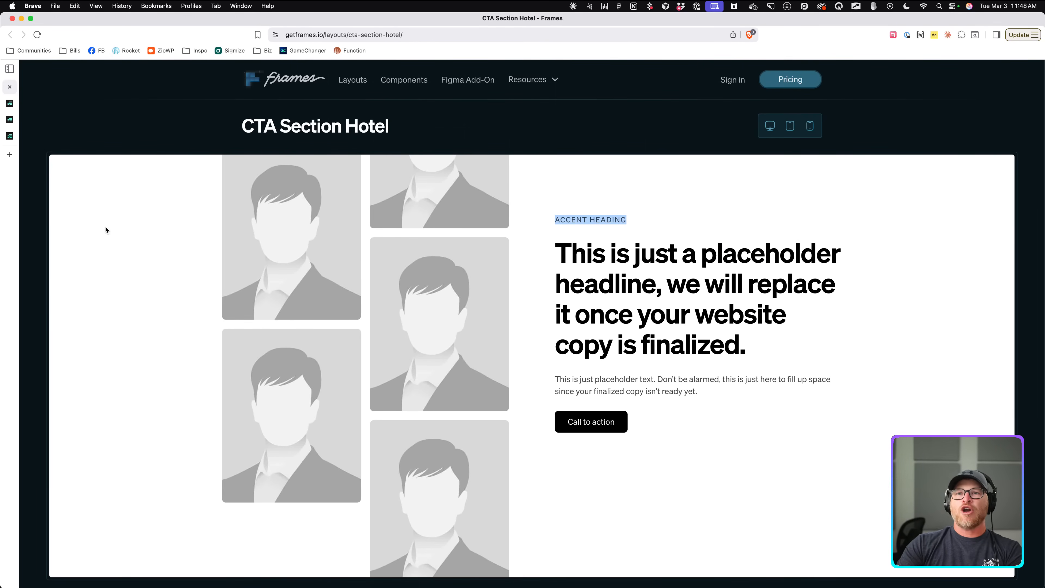
Close the WordPress layout editor and reopen Squeeze Page Foxtrot via Edit with Etch.
left_click(10, 103)
left_click(10, 104)
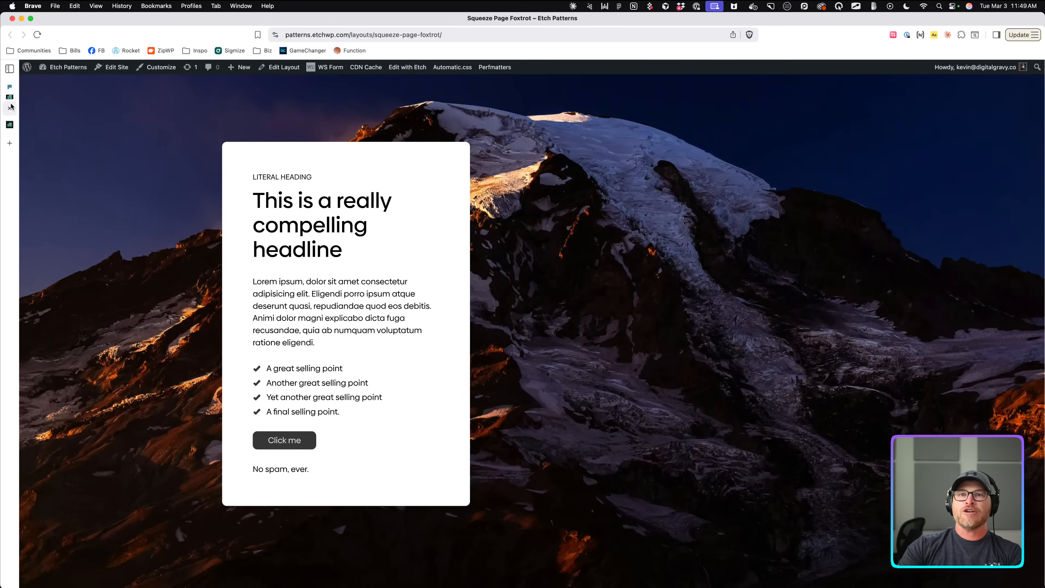
left_click(410, 67)
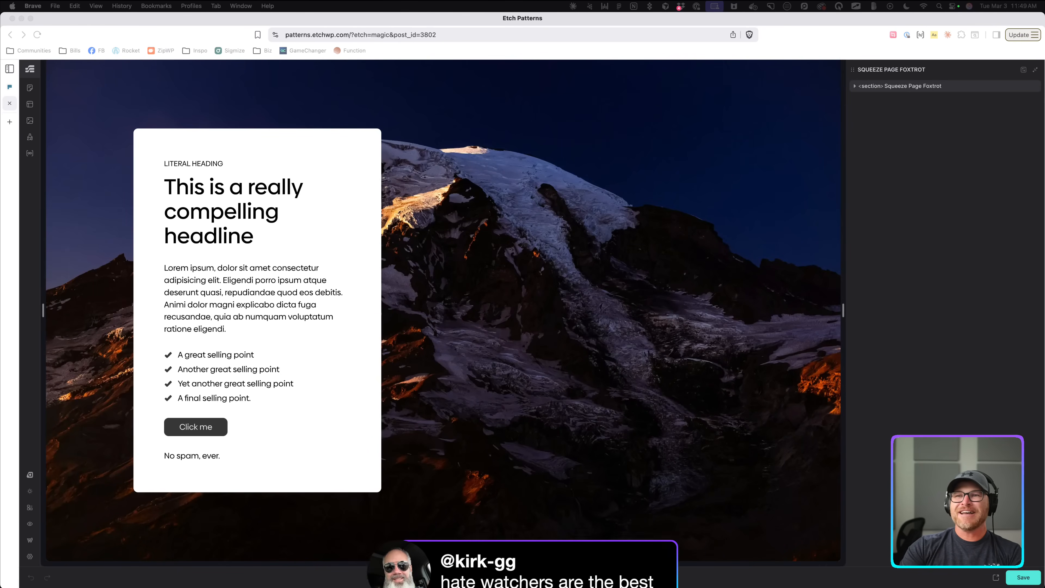
left_click(464, 171)
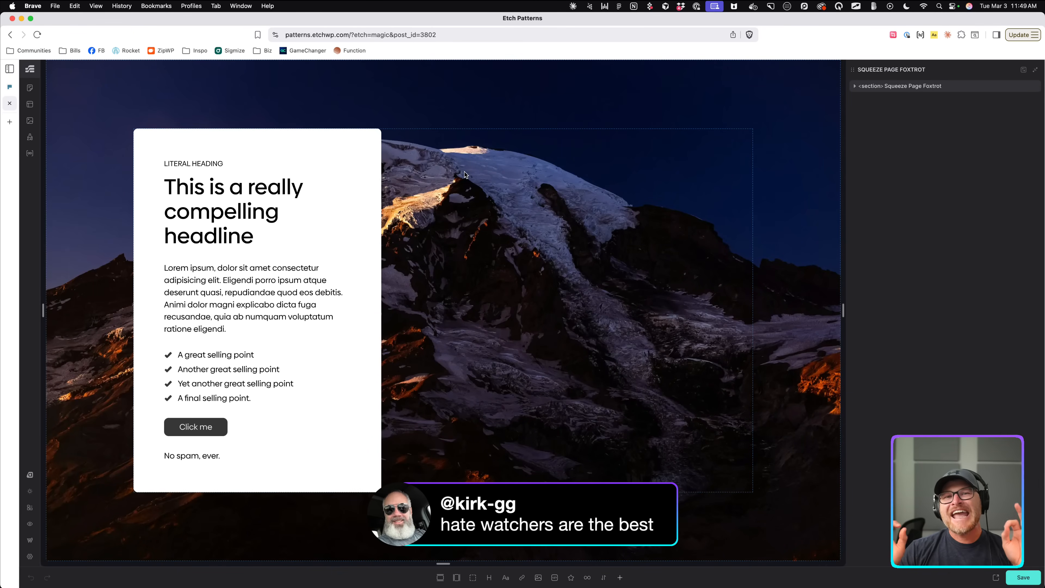
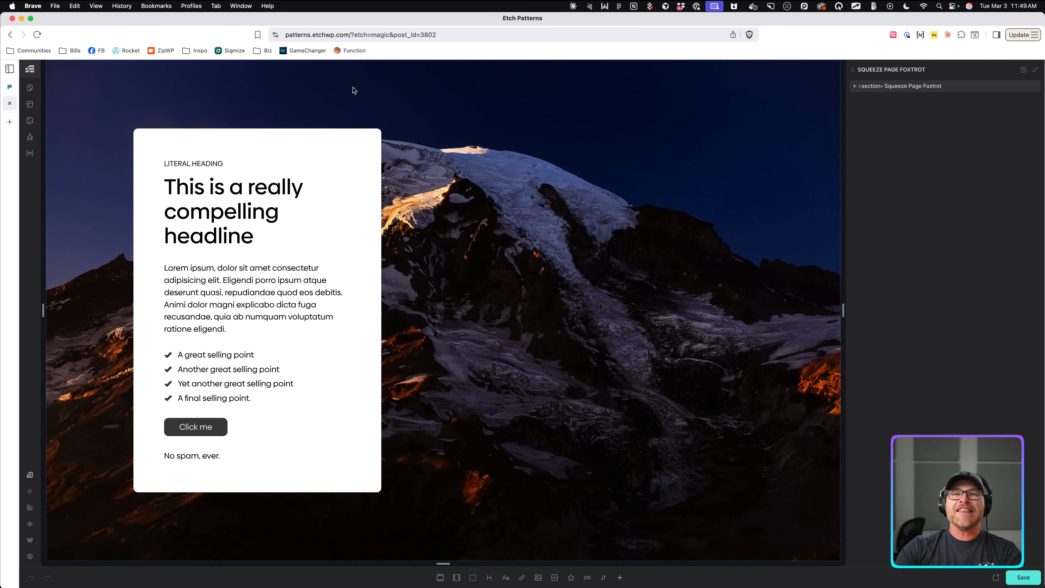
Select the Squeeze Page Foxtrot section to show its structure tree, settings and HTML/CSS code.
left_click(219, 109)
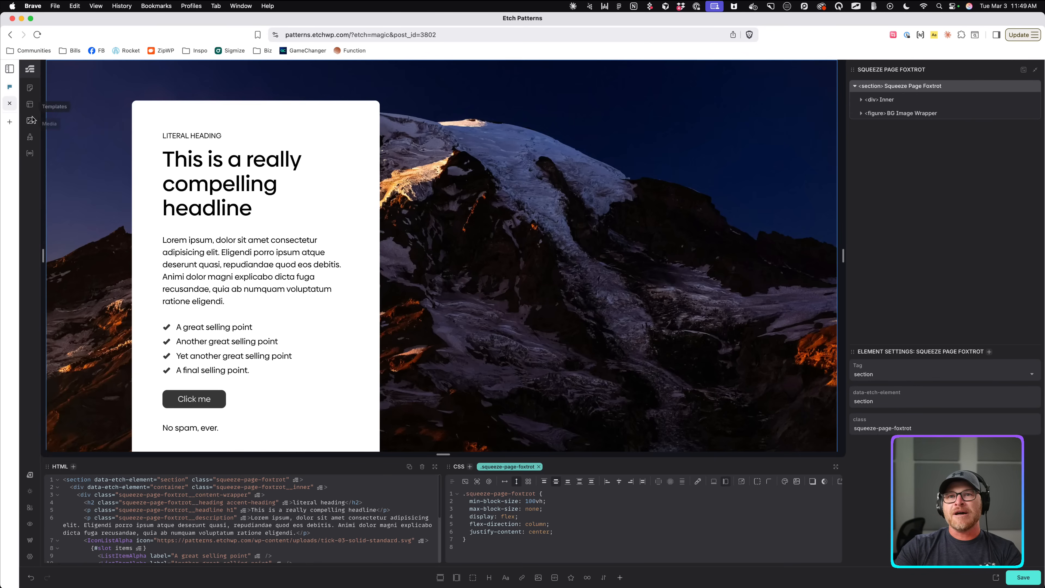
Create a new layout named 'CTA Section Hotel' in the Content Hub layouts list.
left_click(29, 104)
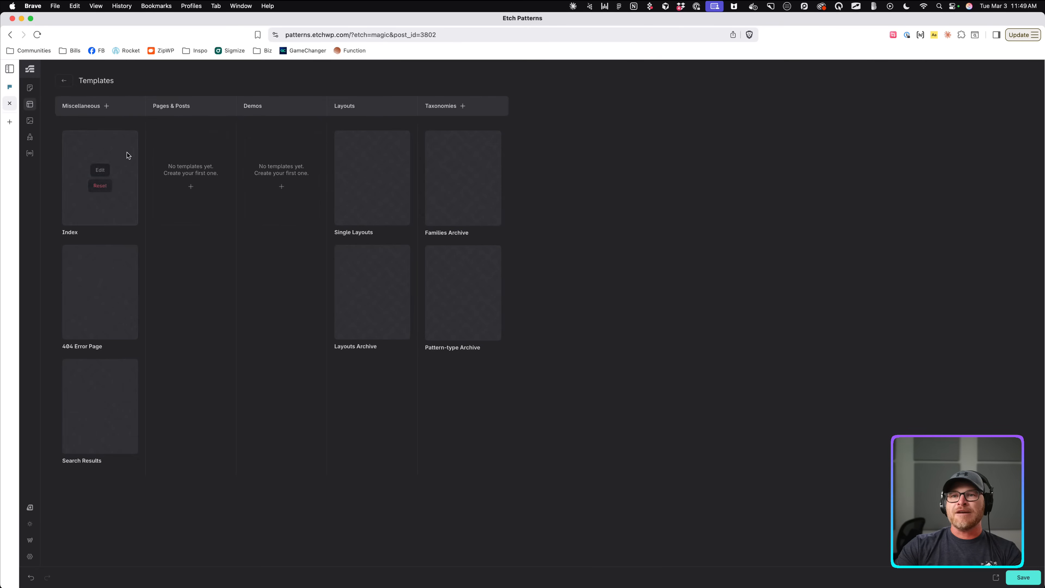
left_click(29, 88)
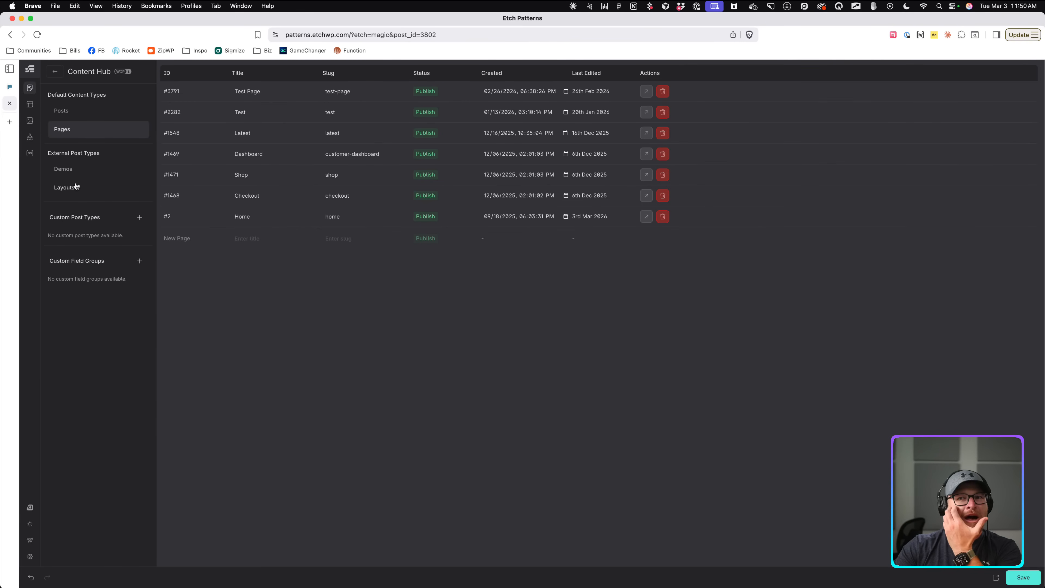
left_click(65, 187)
scroll(273, 469, "down", 5)
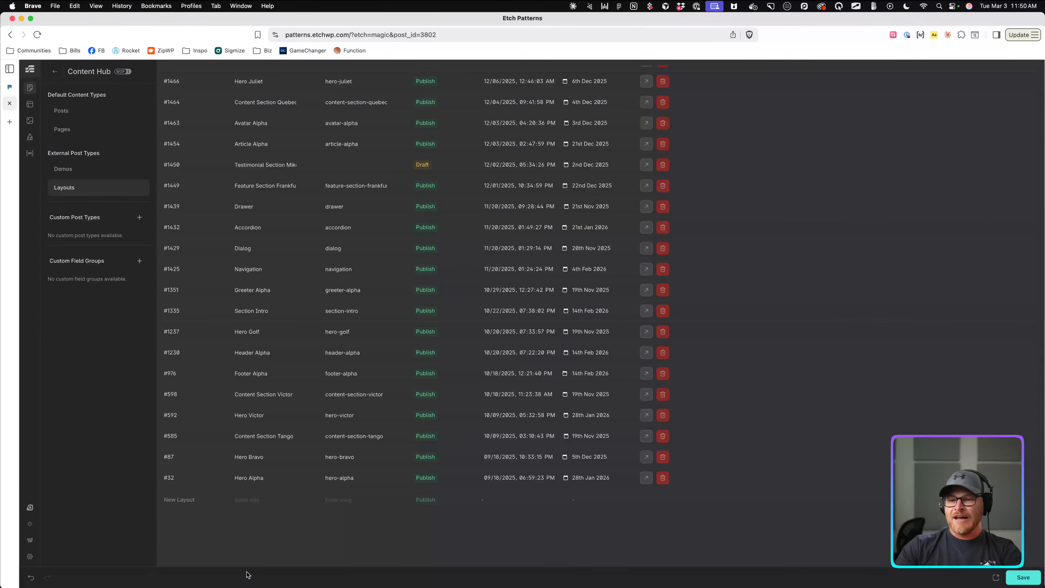
left_click(259, 546)
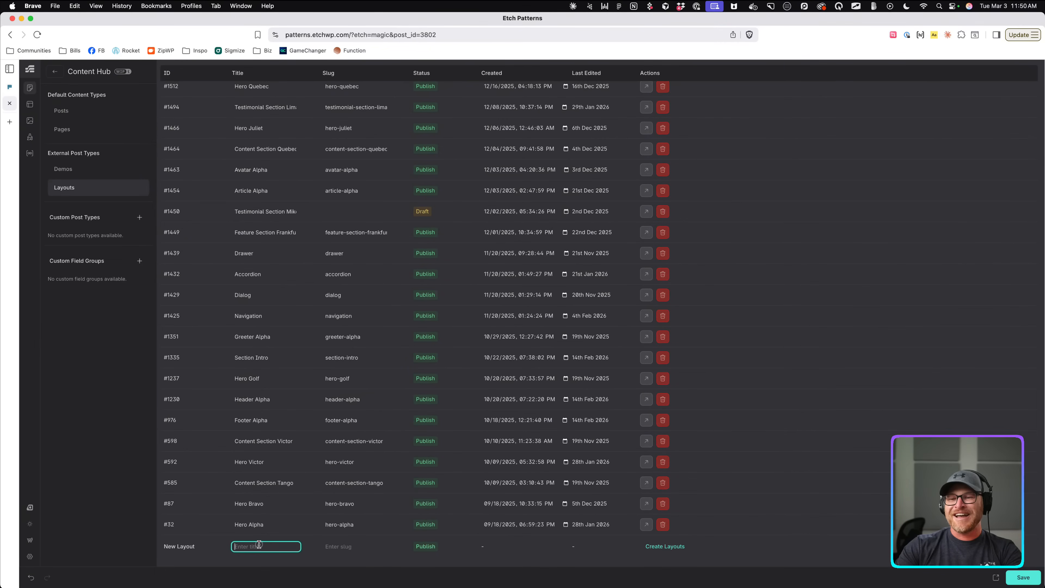
left_click(17, 88)
left_click(17, 103)
type("CTA")
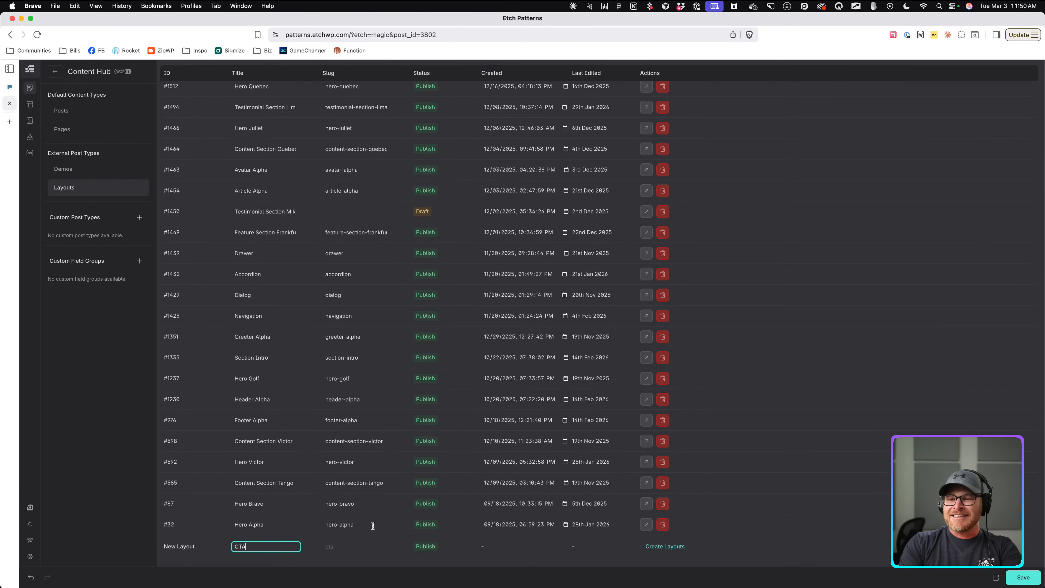
type(" Section Hotel")
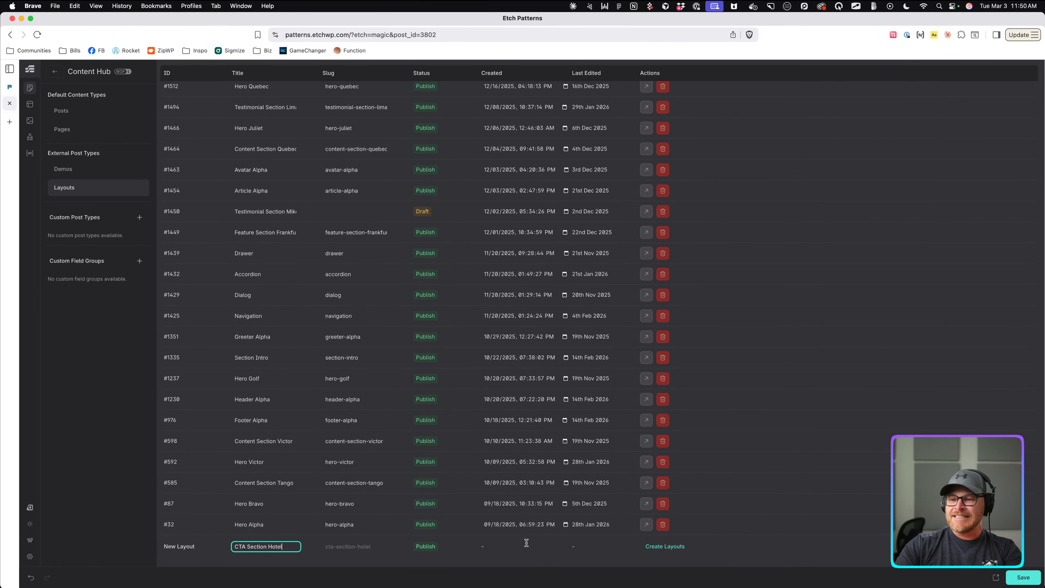
left_click(662, 547)
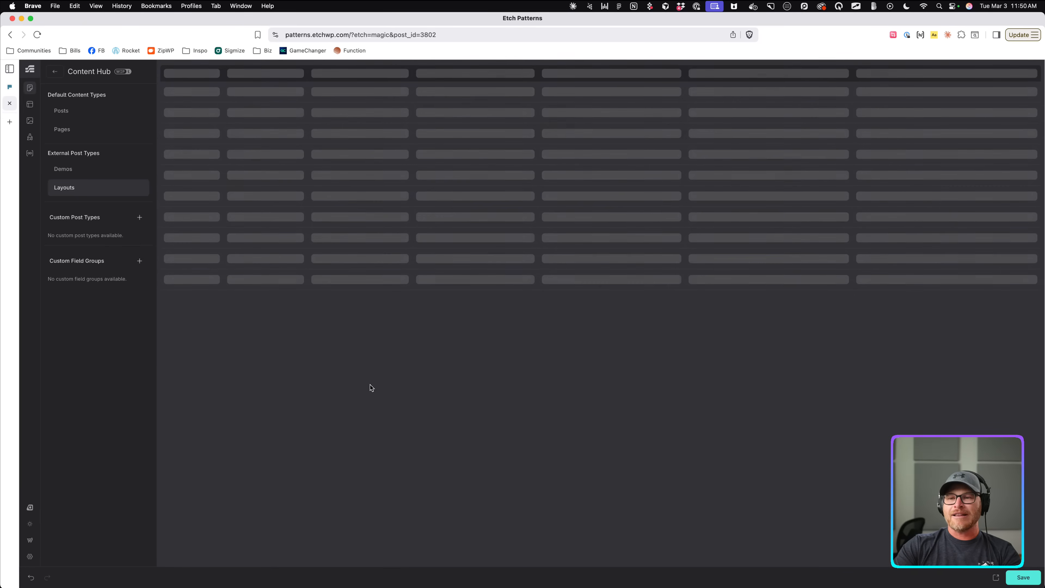
Open the new layout, add a section with a container, and rename the section 'CTA Section Hotel'.
left_click(647, 91)
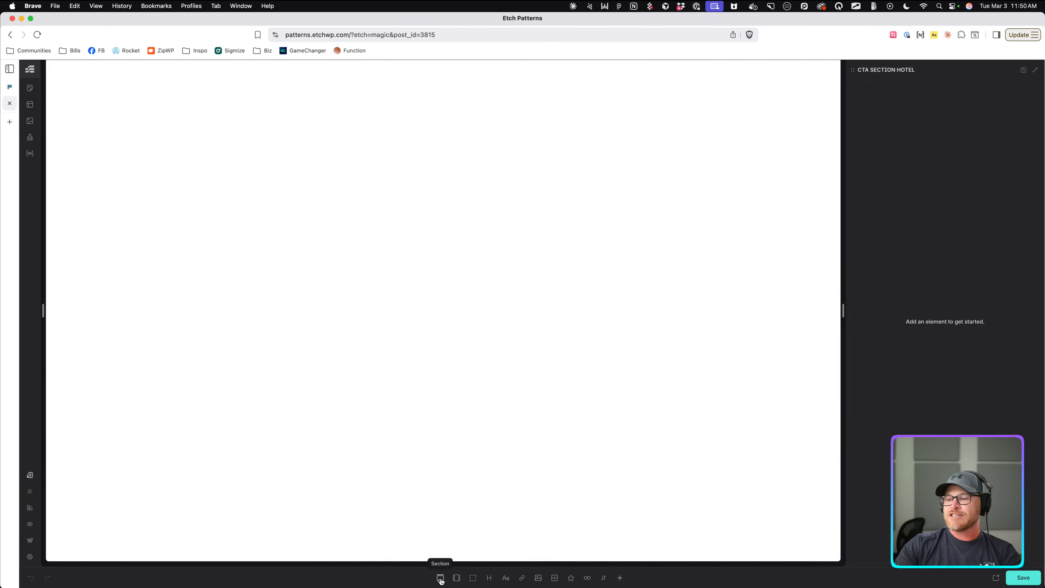
left_click(440, 577)
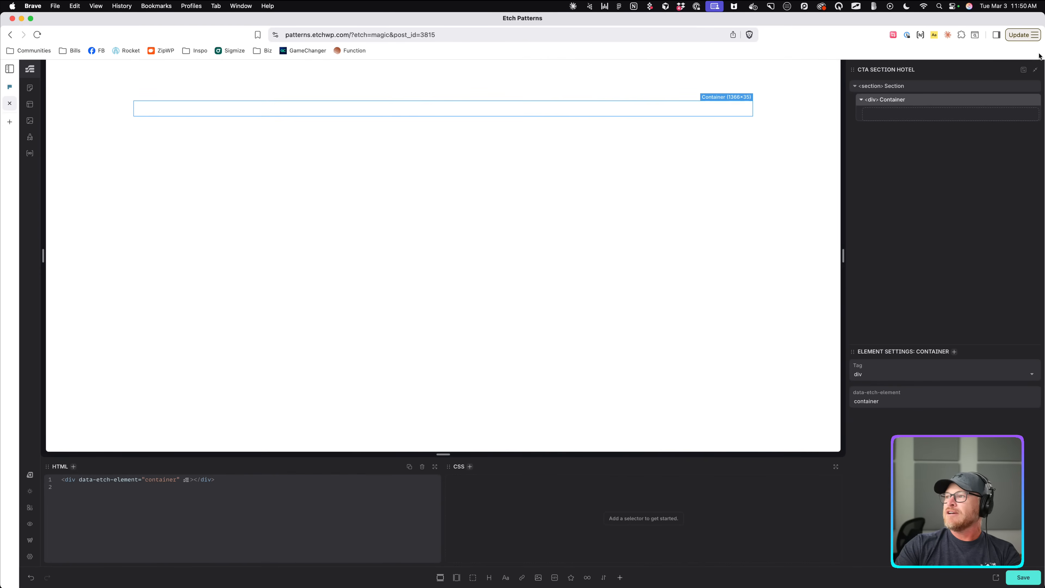
double_click(893, 86)
type("CTA Se")
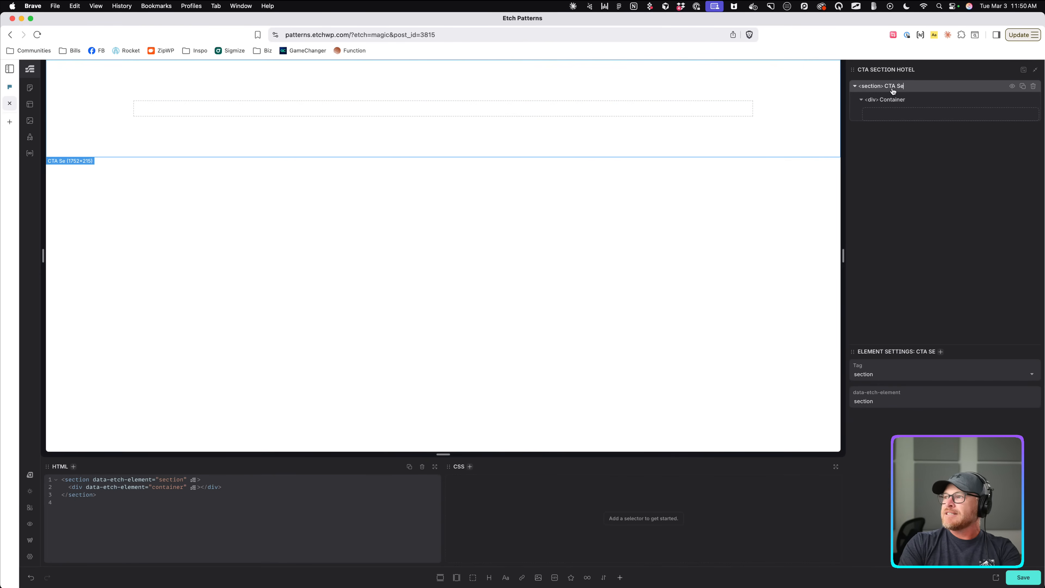
type("ction Hotel")
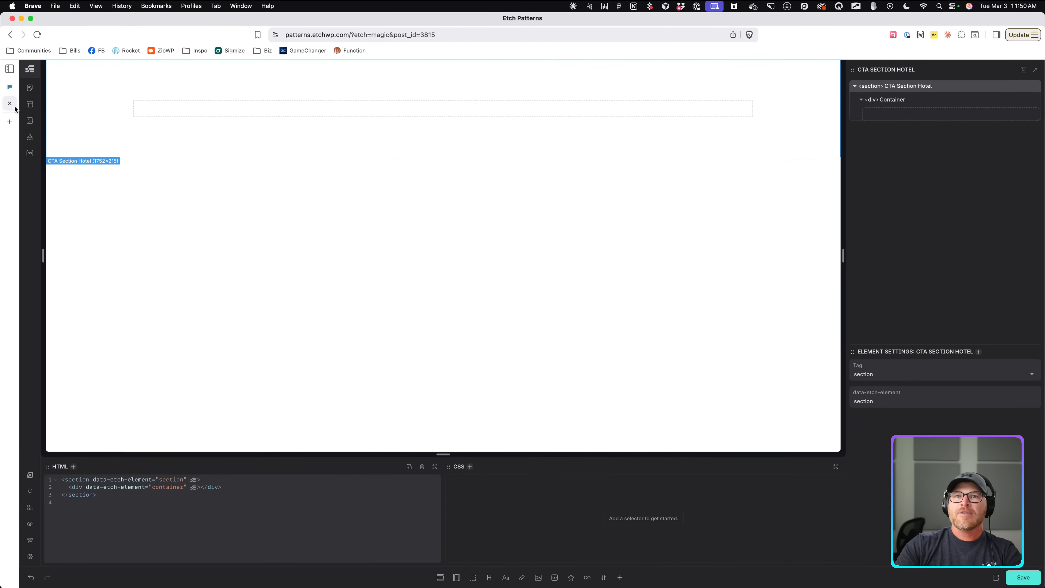
left_click(9, 86)
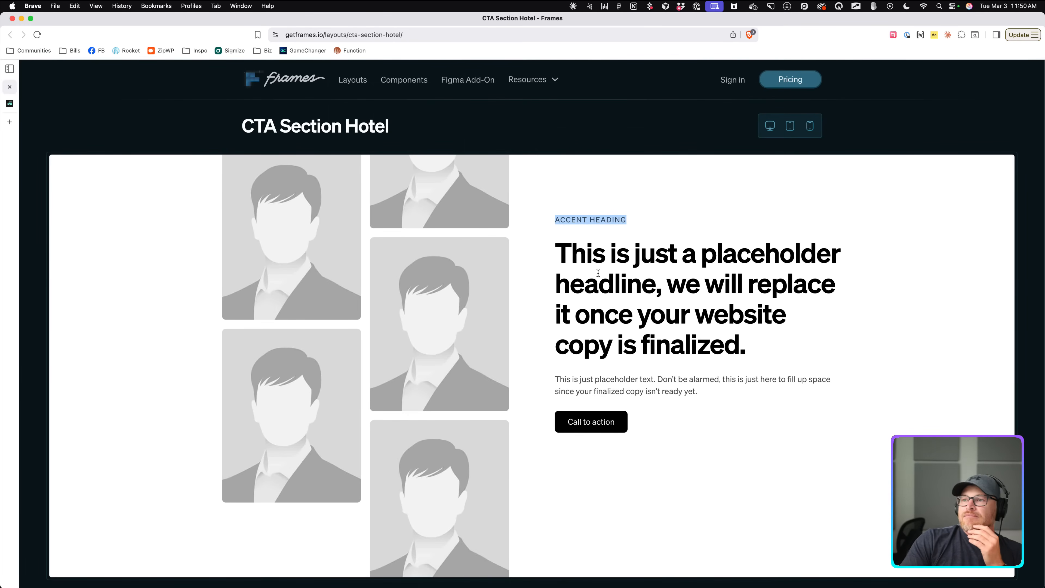
scroll(598, 275, "up", 3)
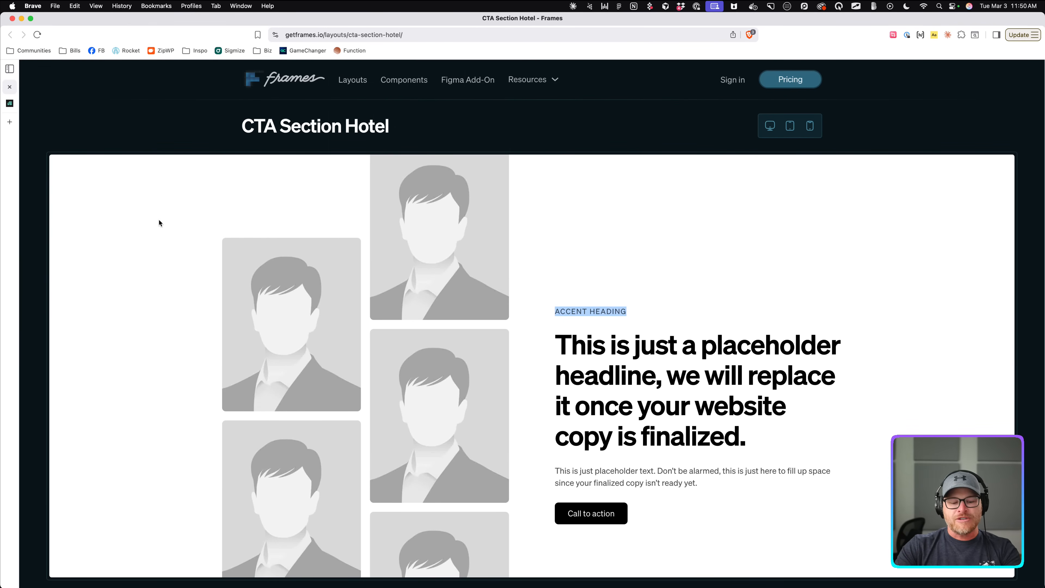
left_click(168, 213)
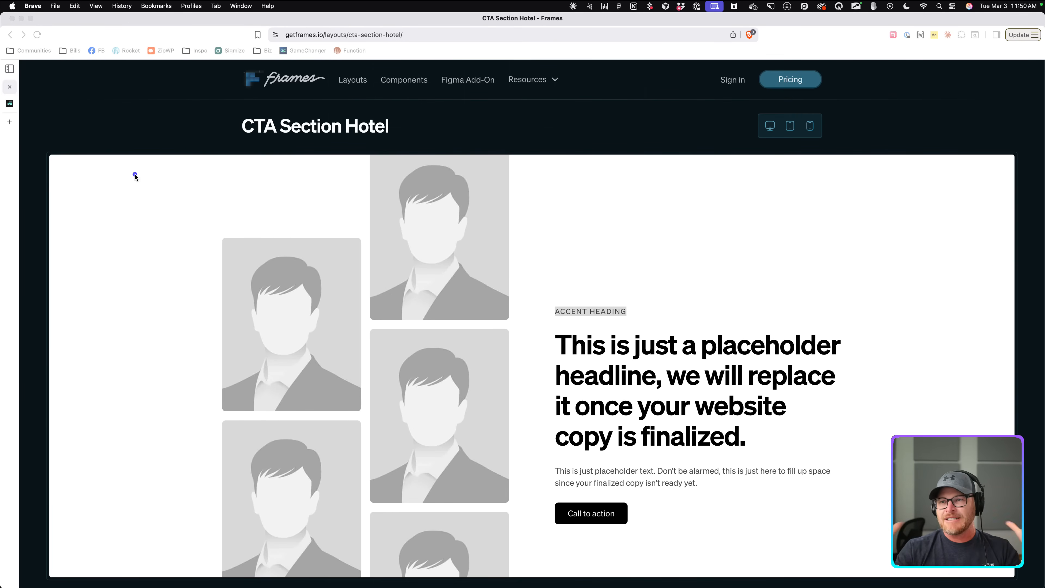
key("Escape")
scroll(161, 177, "down", 1)
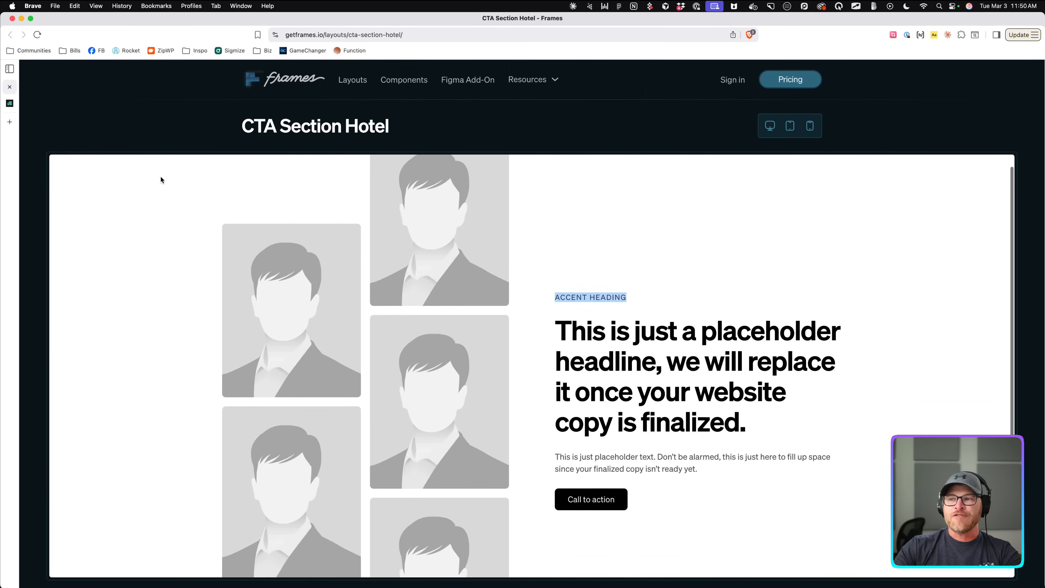
scroll(161, 175, "up", 1)
scroll(163, 109, "down", 1)
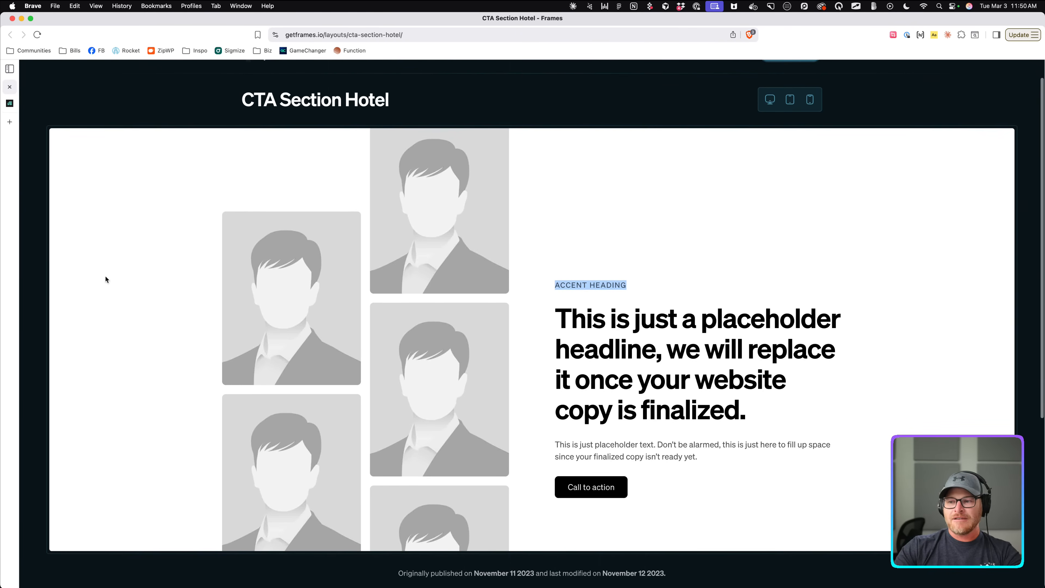
scroll(97, 308, "down", 1)
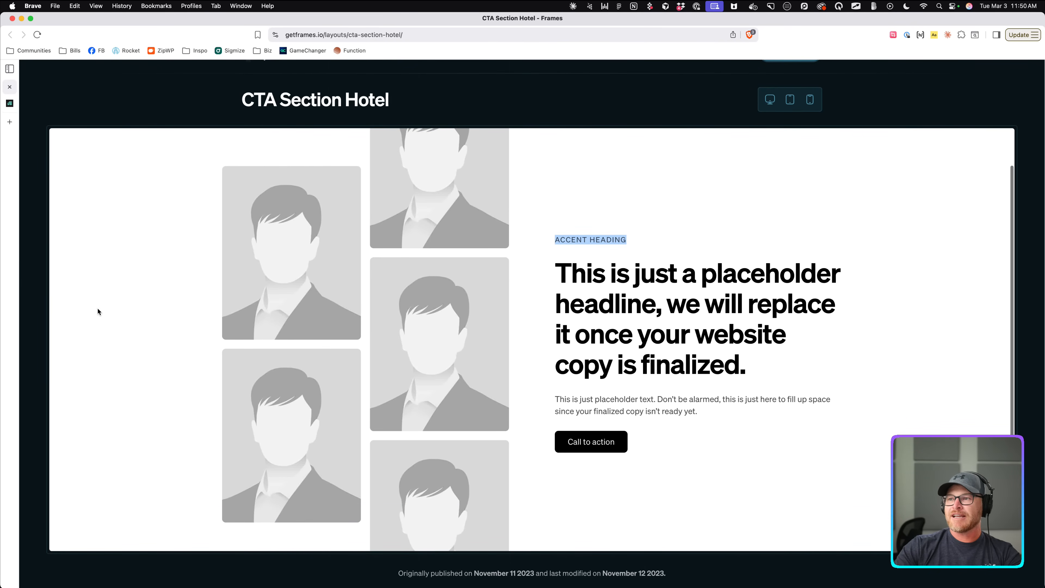
key("alt+Tab")
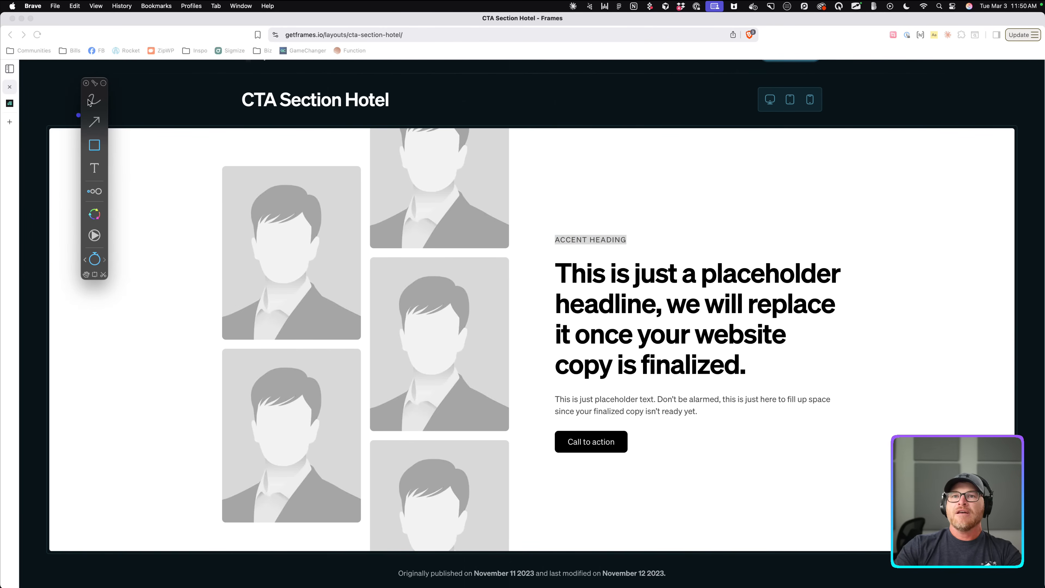
left_click(86, 83)
key("ctrl+a")
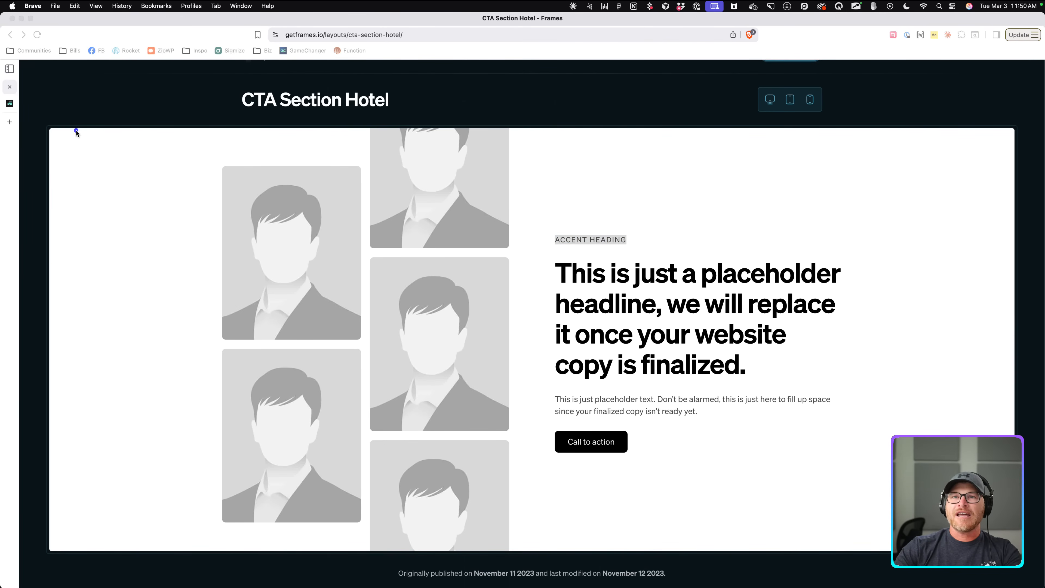
mouse_move(46, 131)
left_mouse_down()
mouse_move(705, 294)
mouse_move(1015, 549)
left_mouse_up()
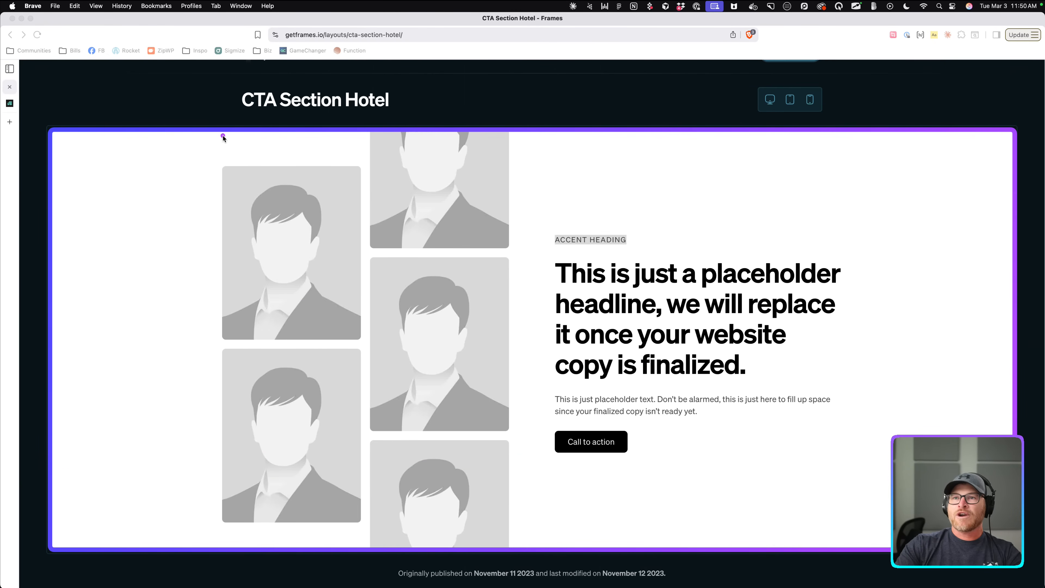
mouse_move(222, 135)
left_mouse_down()
mouse_move(568, 396)
mouse_move(801, 512)
mouse_move(840, 545)
left_mouse_up()
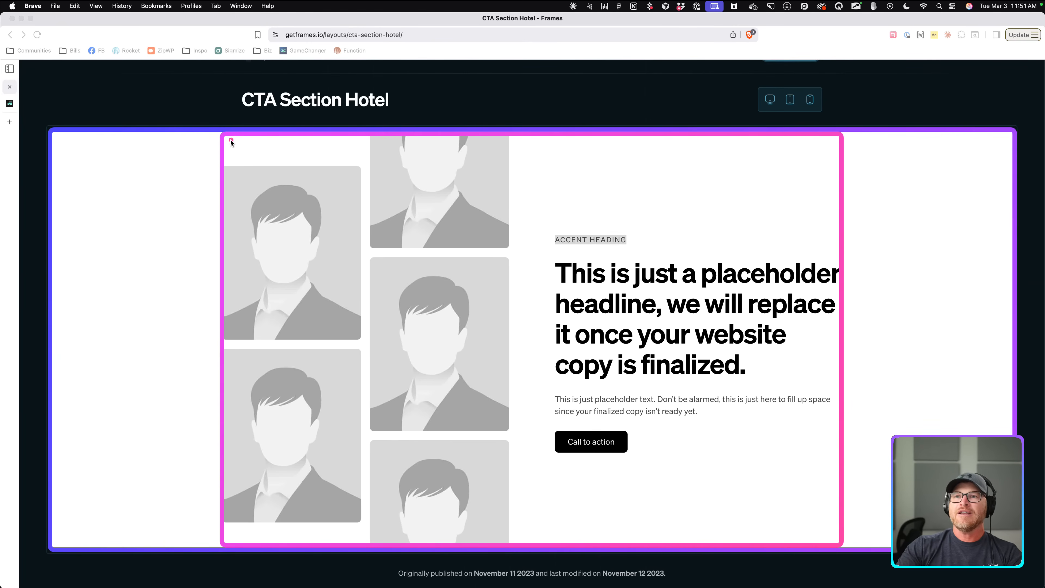
mouse_move(224, 136)
left_mouse_down()
mouse_move(474, 187)
mouse_move(509, 417)
mouse_move(504, 536)
left_mouse_up()
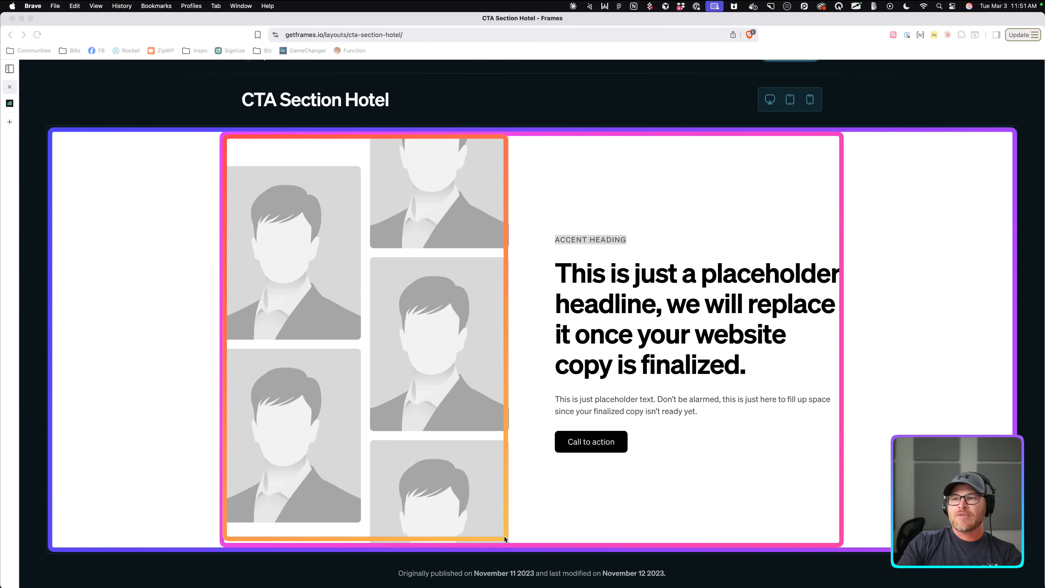
left_click(511, 549)
key("super+z")
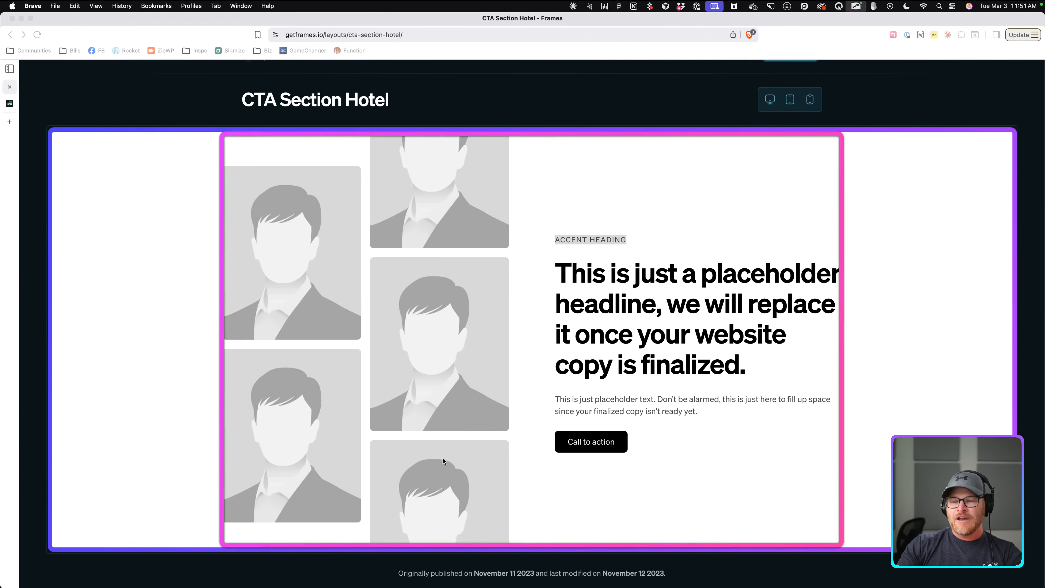
mouse_move(224, 136)
left_mouse_down()
mouse_move(272, 143)
mouse_move(485, 552)
mouse_move(509, 542)
left_mouse_up()
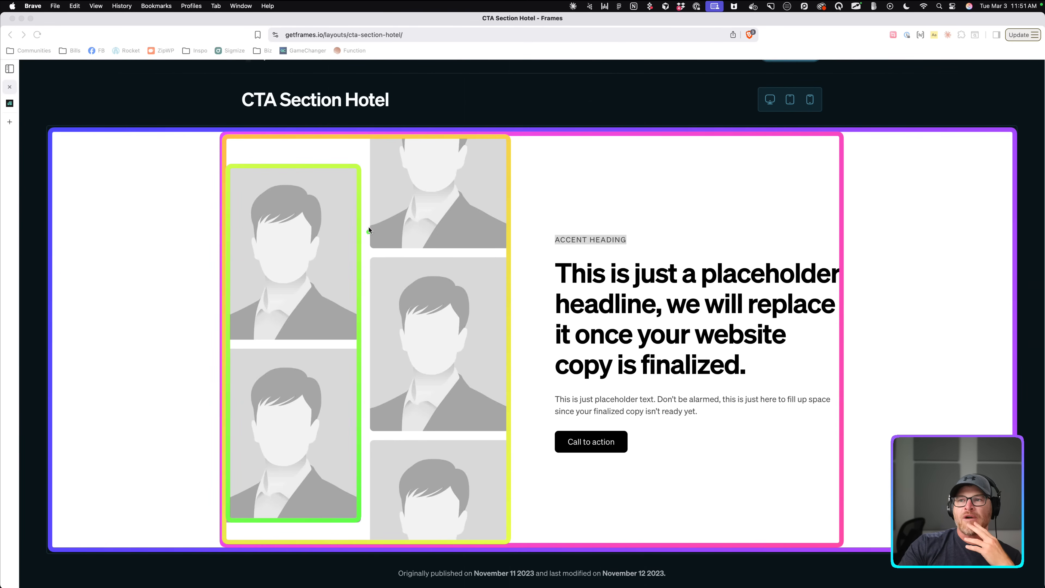
left_click_drag(367, 138, 506, 540)
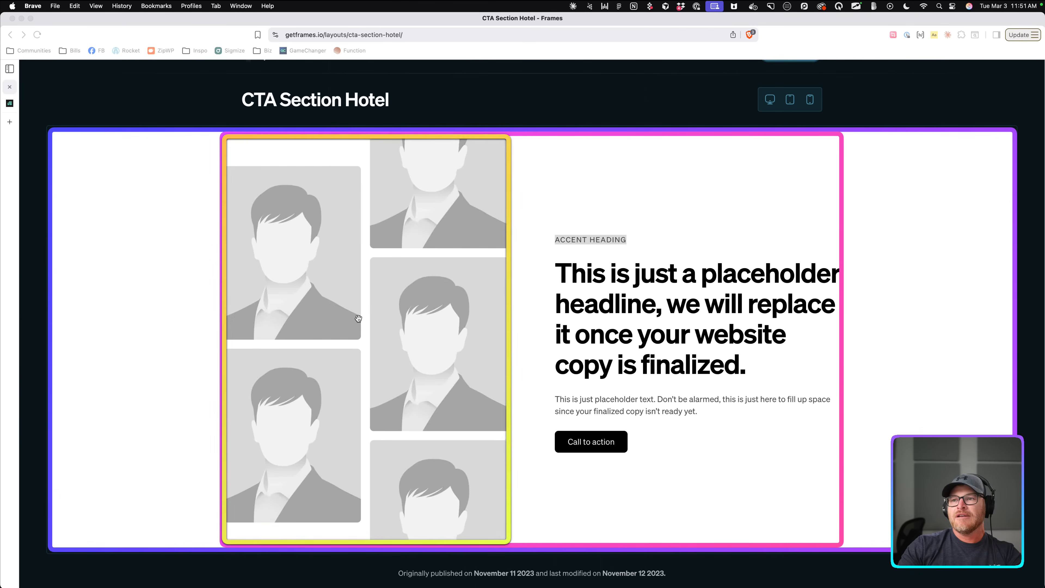
mouse_move(545, 141)
left_mouse_down()
mouse_move(716, 171)
mouse_move(837, 485)
mouse_move(839, 542)
left_mouse_up()
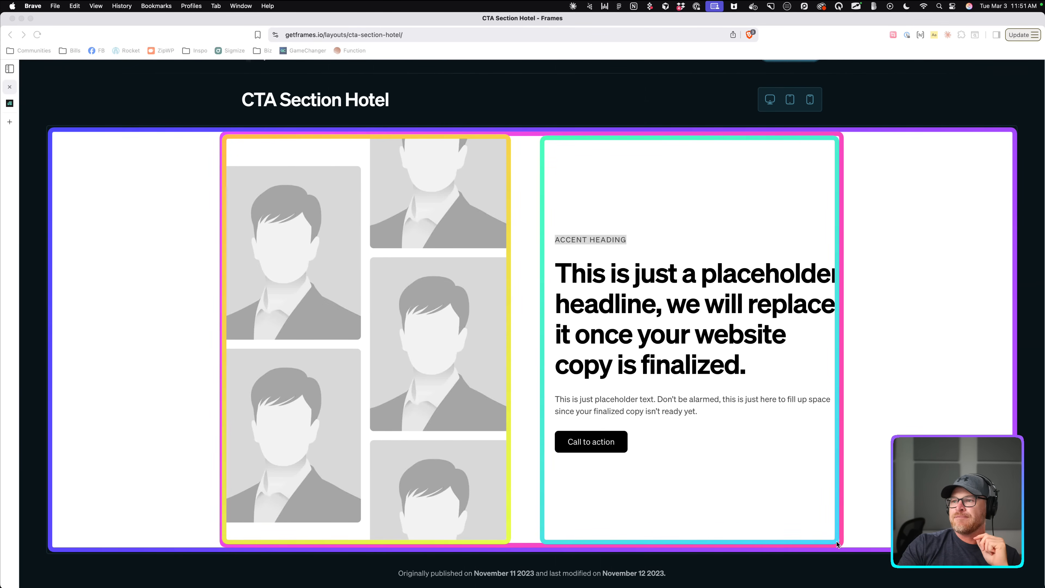
left_click_drag(553, 230, 642, 250)
mouse_move(551, 256)
left_mouse_down()
mouse_move(762, 372)
mouse_move(837, 379)
left_mouse_up()
left_click_drag(549, 389, 835, 422)
left_click_drag(555, 428, 635, 459)
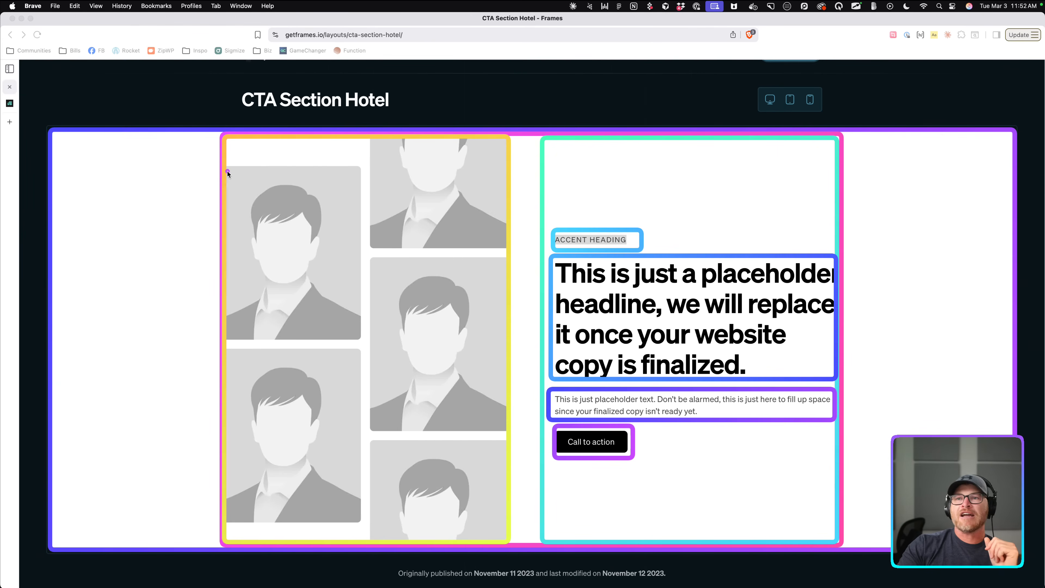
mouse_move(225, 166)
left_mouse_down()
mouse_move(299, 173)
mouse_move(385, 343)
mouse_move(360, 341)
left_mouse_up()
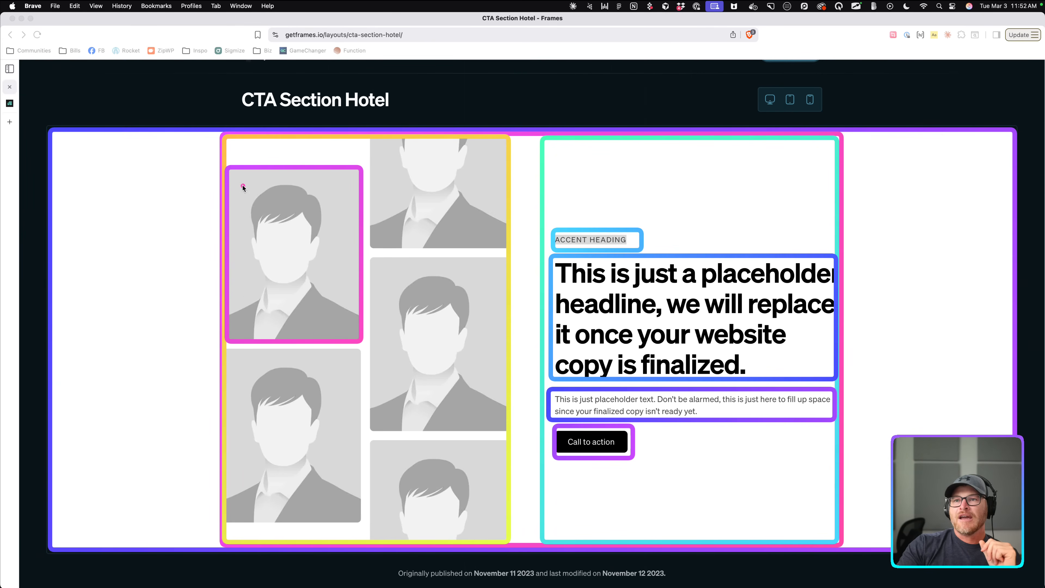
mouse_move(229, 170)
left_mouse_down()
mouse_move(351, 347)
mouse_move(357, 337)
left_mouse_up()
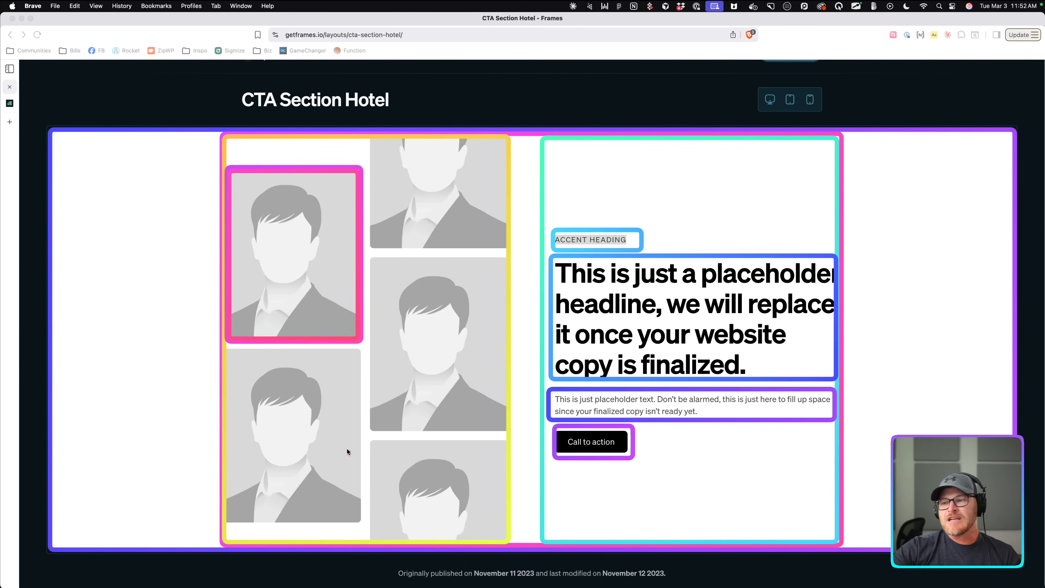
key("BackSpace")
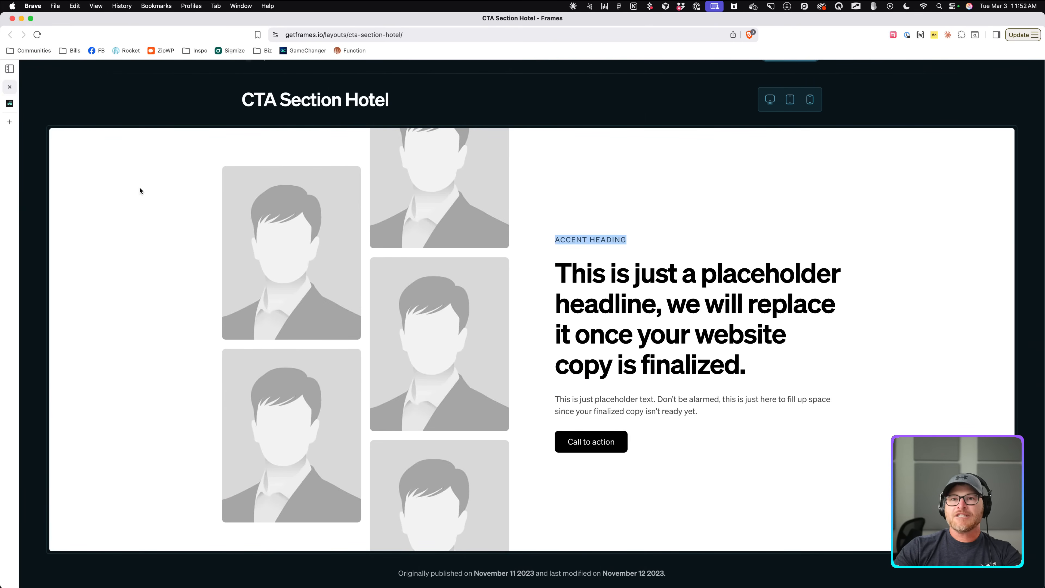
Add two divs inside the container, named 'Images List' and 'Content Wrapper'.
left_click(10, 103)
left_click(387, 108)
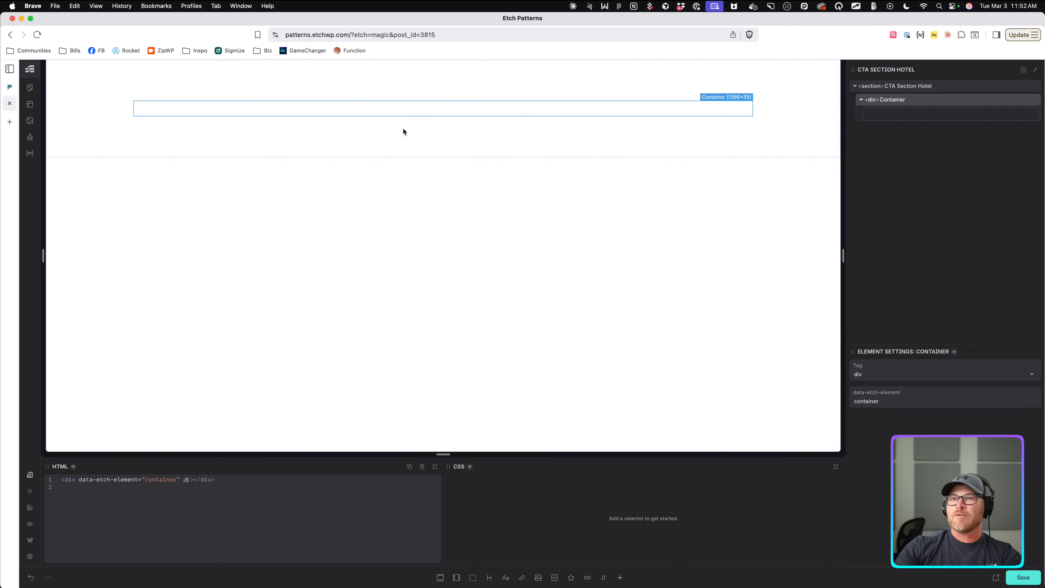
left_click(474, 578)
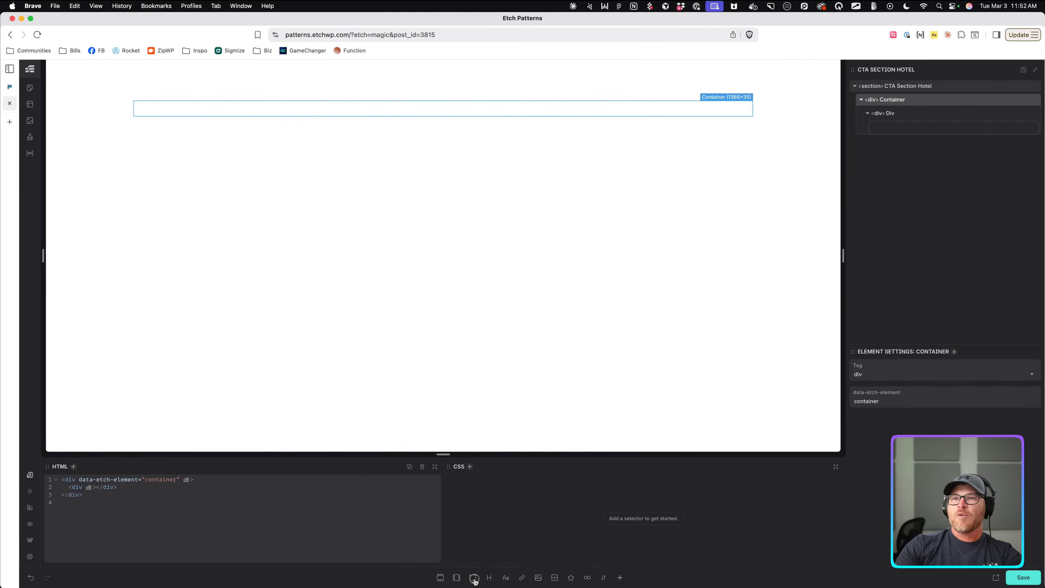
left_click(473, 578)
left_click(889, 114)
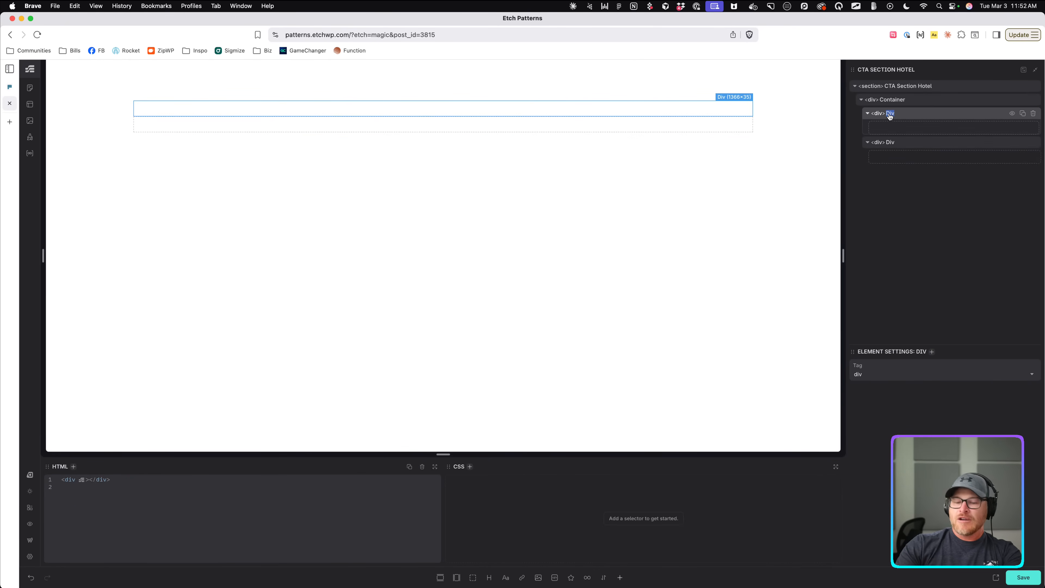
type("Images")
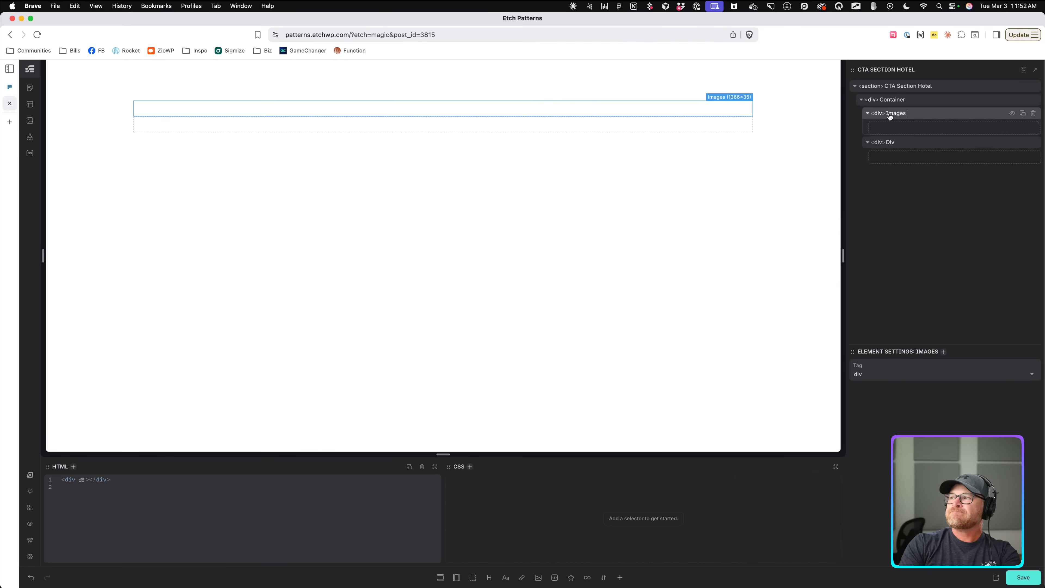
type(" List")
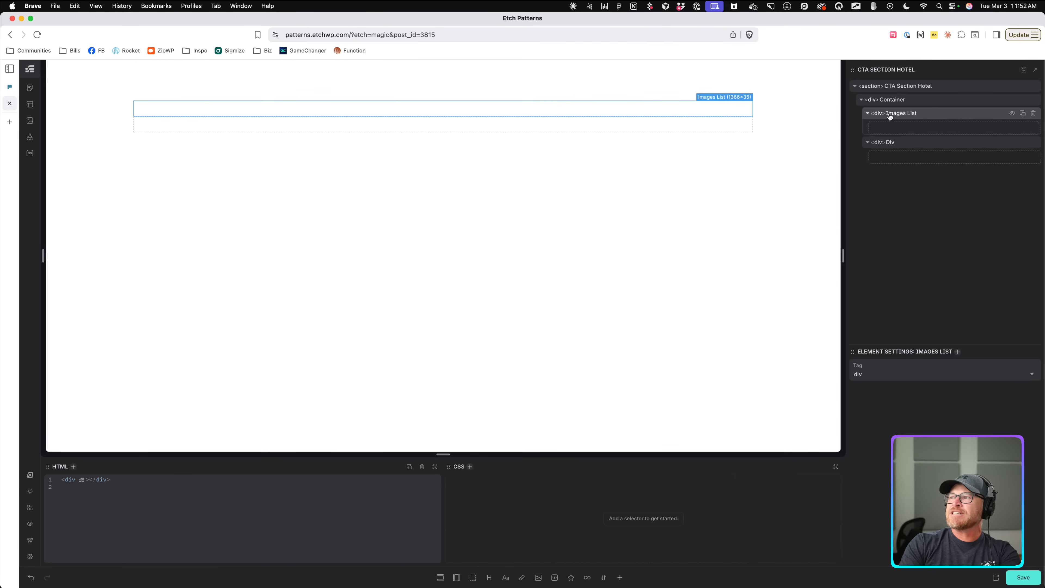
double_click(890, 142)
type("Content Wrapper")
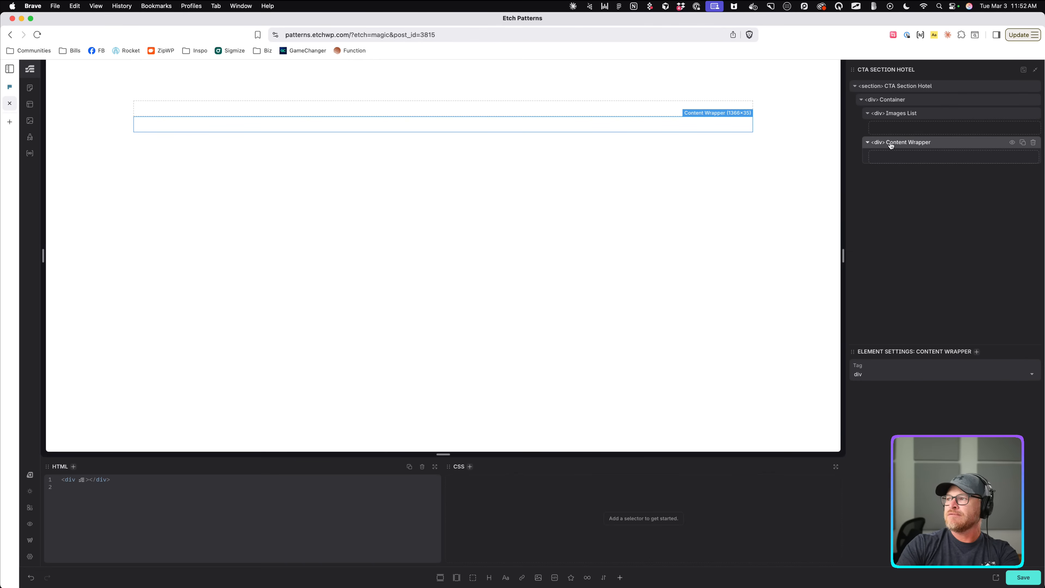
key("Return")
Add a heading, two text paragraphs and a link to the Content Wrapper, trying then removing btn--primary.
left_click(490, 578)
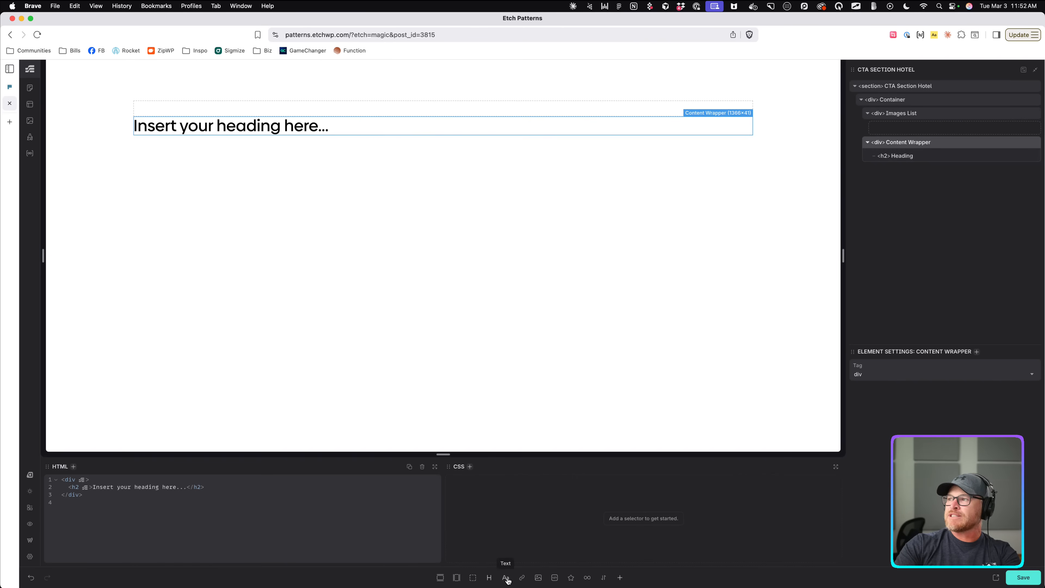
left_click(506, 578)
left_click(506, 578)
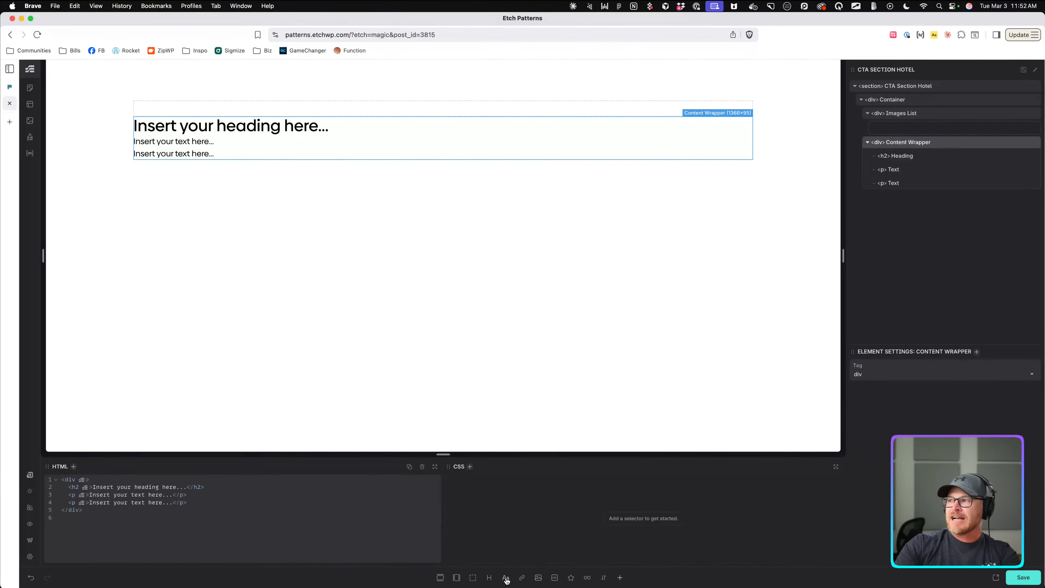
left_click(522, 577)
left_click(898, 200)
key("super+Return")
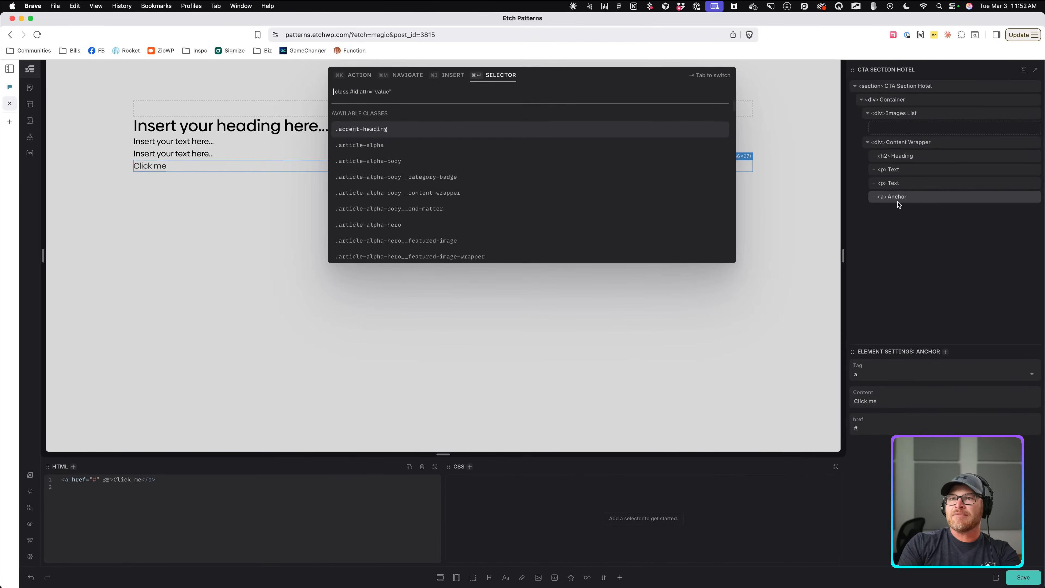
type(".btn--primary")
key("Return")
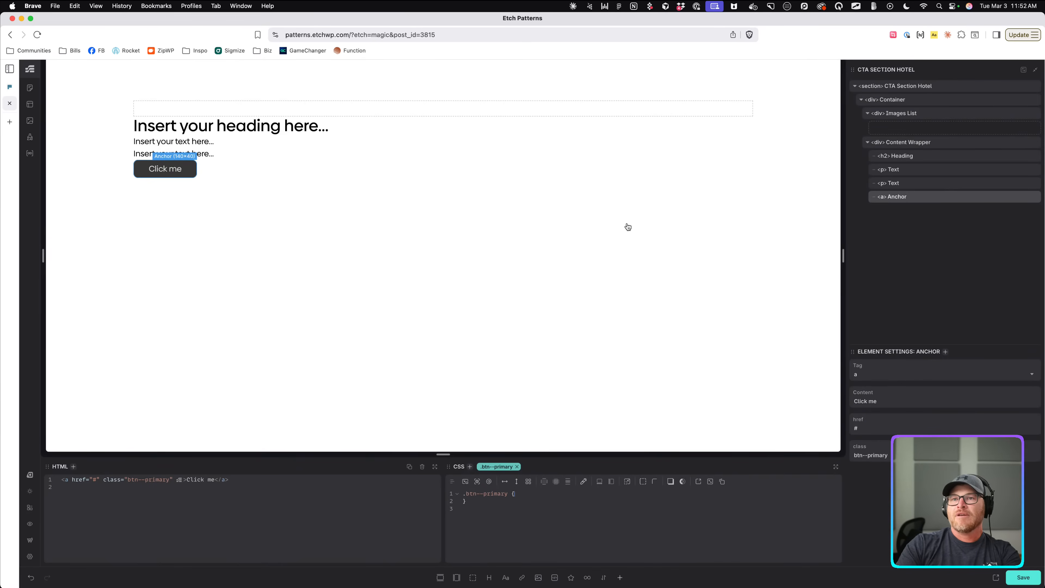
left_click(517, 467)
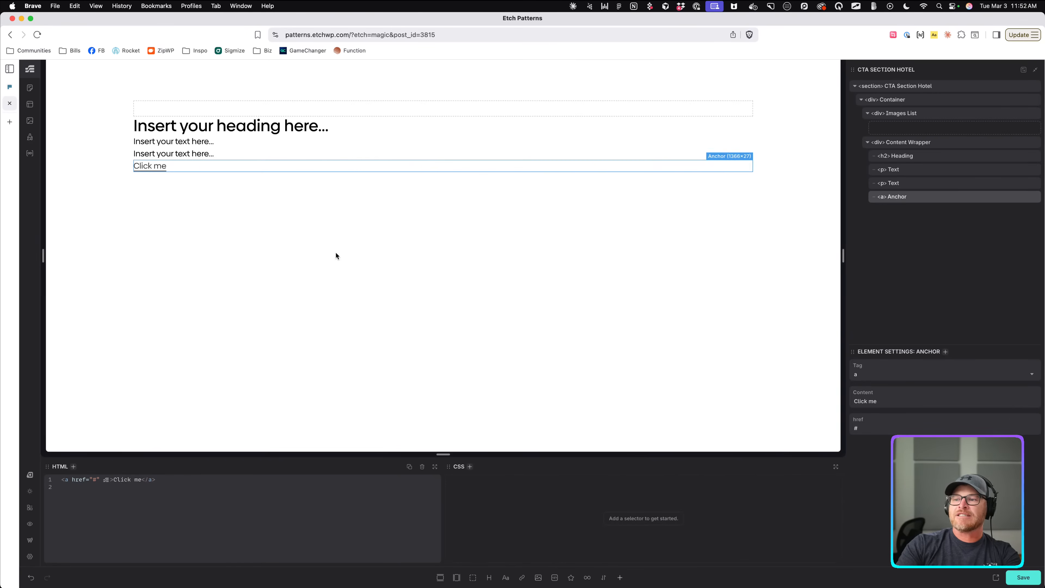
Rename the two paragraphs 'Headline' and 'Description'.
left_click(253, 143)
double_click(201, 154)
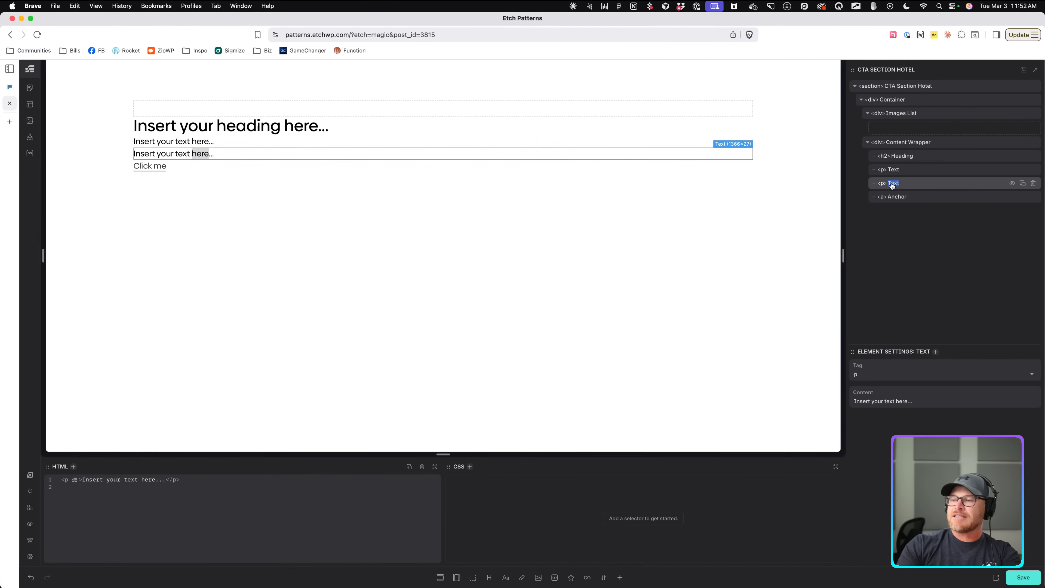
type("Description")
key("Return")
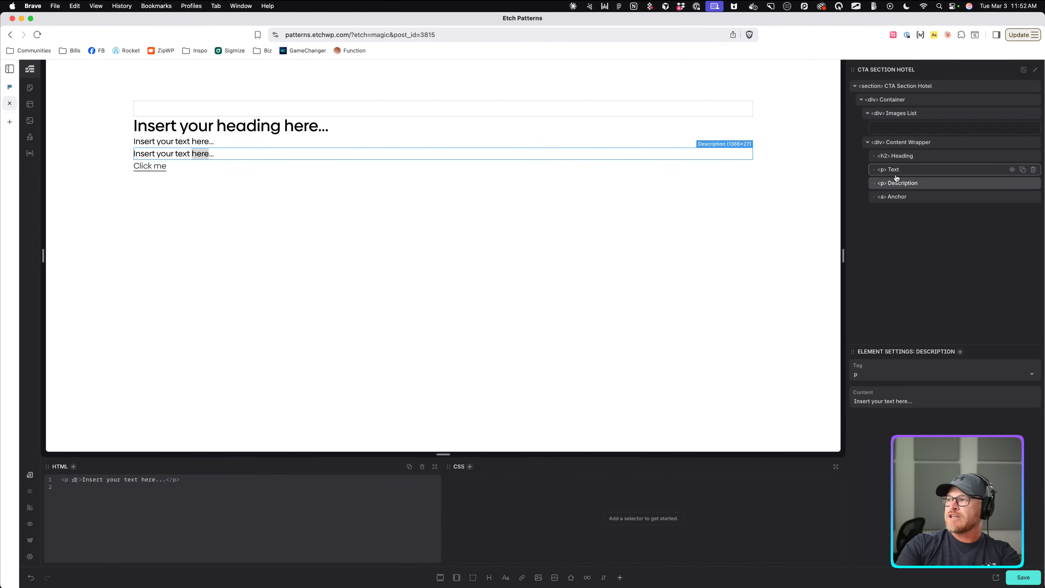
double_click(893, 170)
type("Headline")
key("Return")
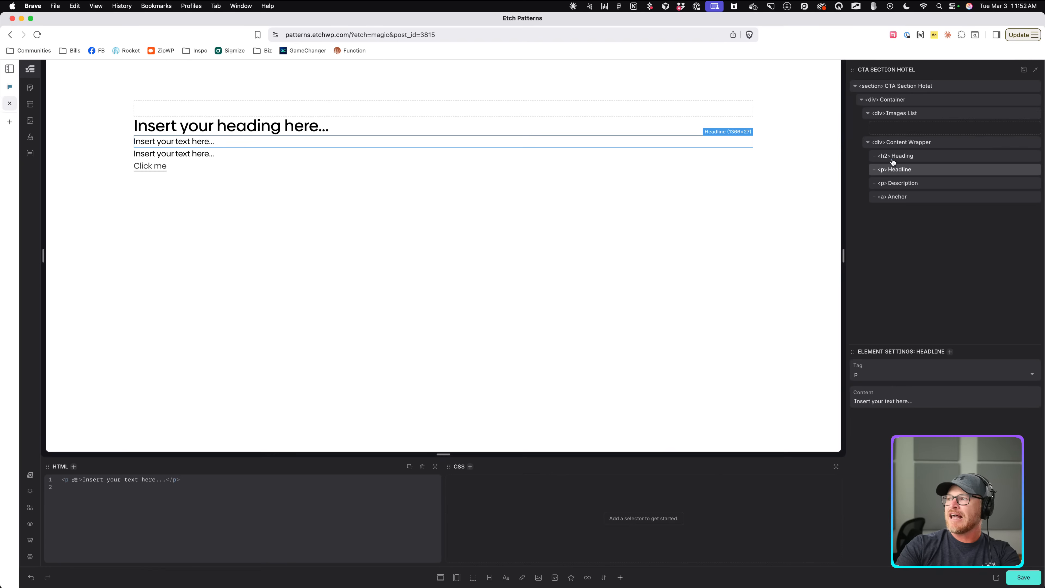
Check the h2 heading and save the CTA Section Hotel layout.
left_click(900, 160)
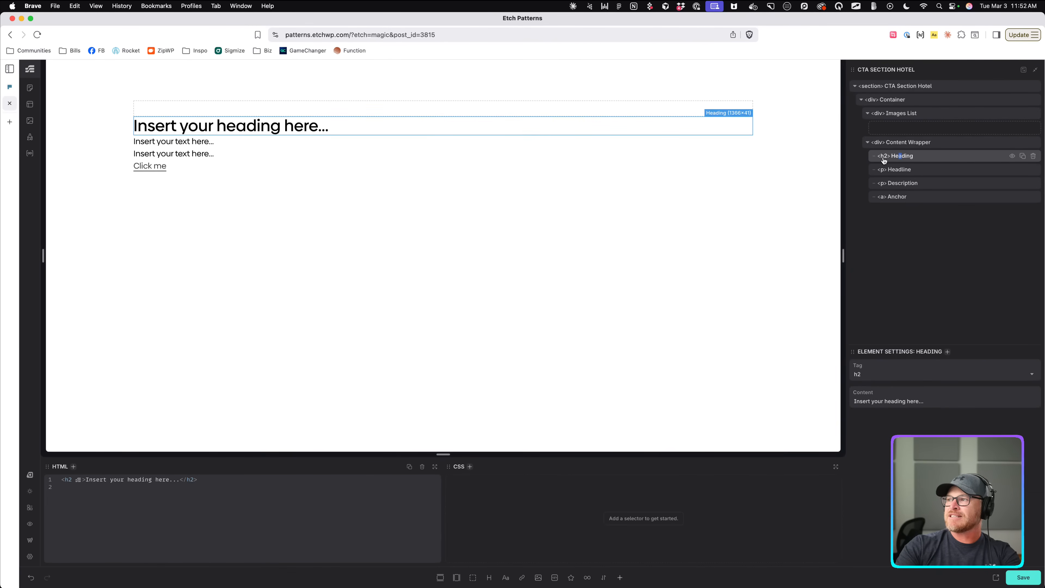
left_click(909, 146)
left_click(905, 160)
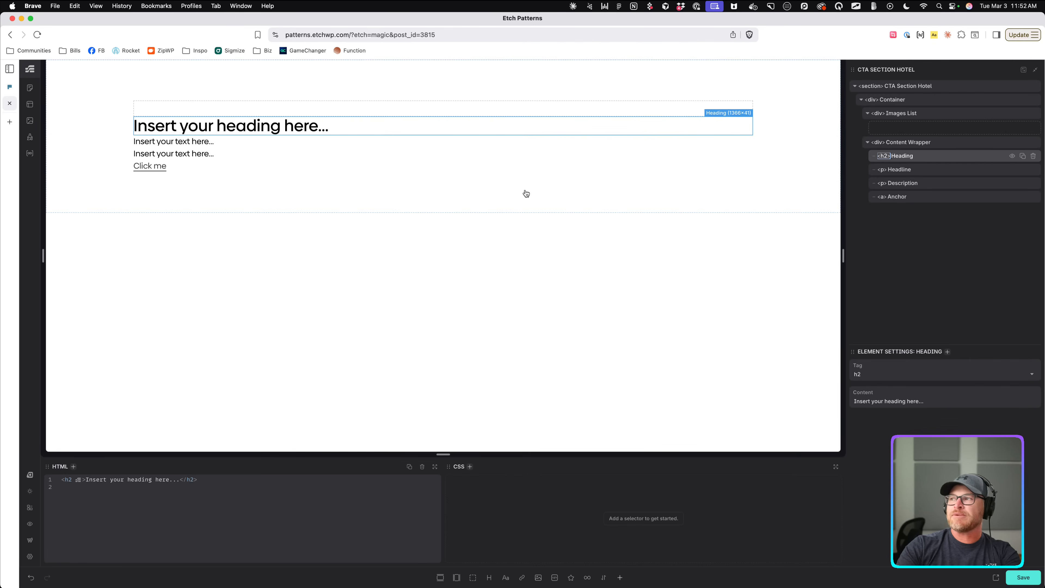
key("super+s")
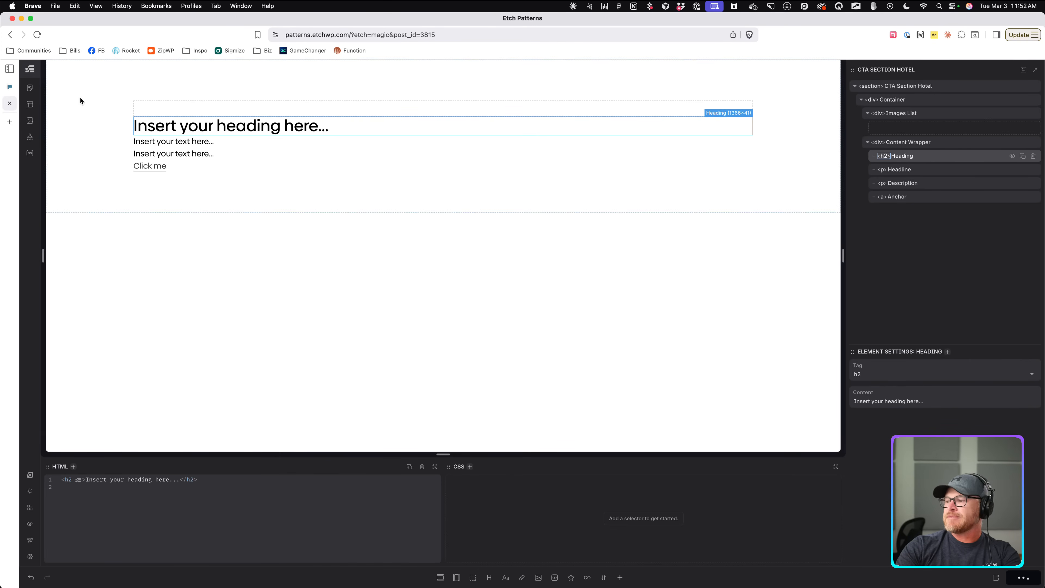
left_click(30, 88)
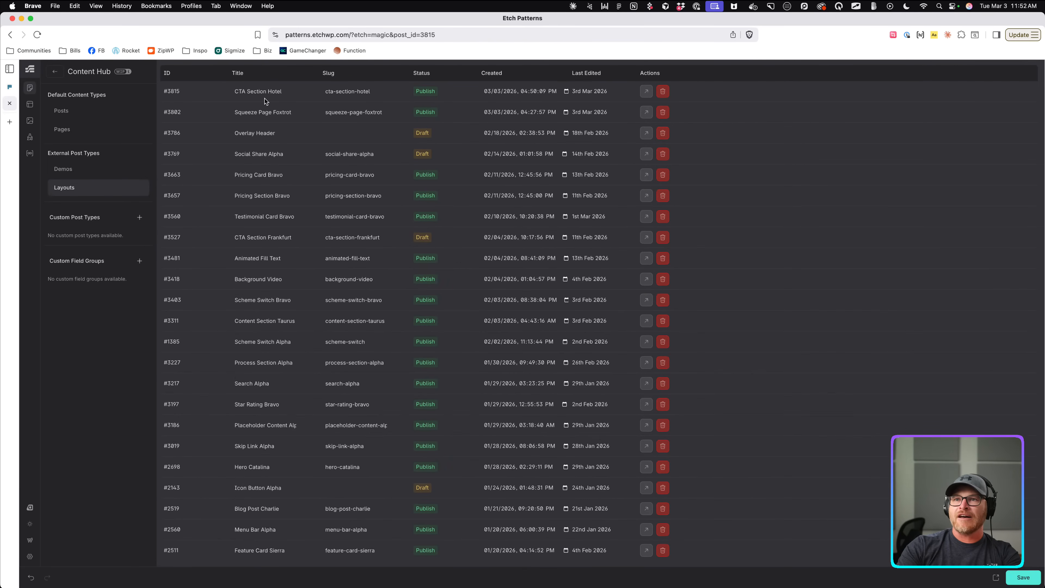
Open the Squeeze Page Foxtrot layout, inspect its headings, and copy its entire section.
left_click(647, 112)
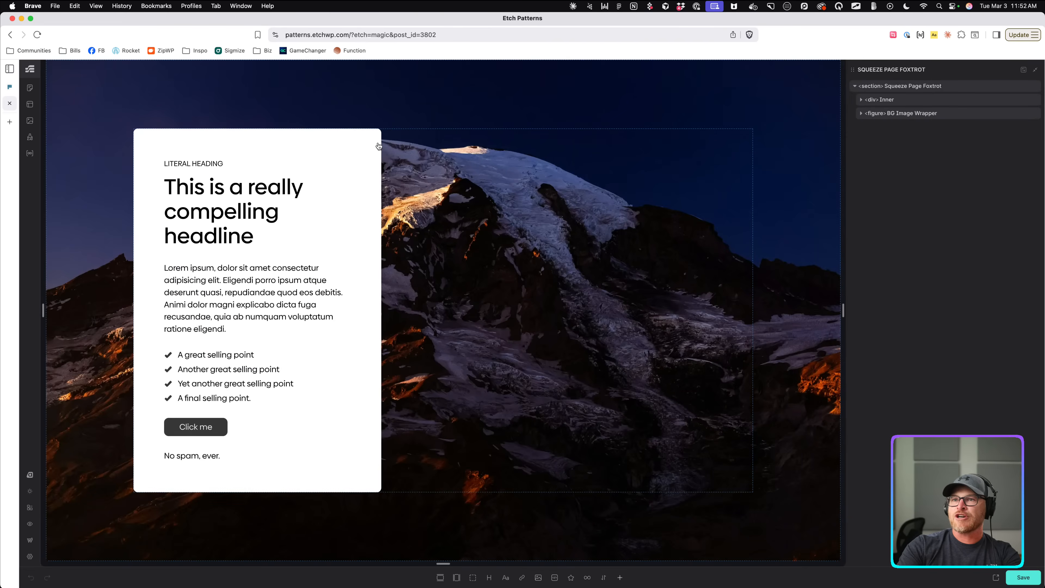
left_click(269, 197)
left_click(204, 139)
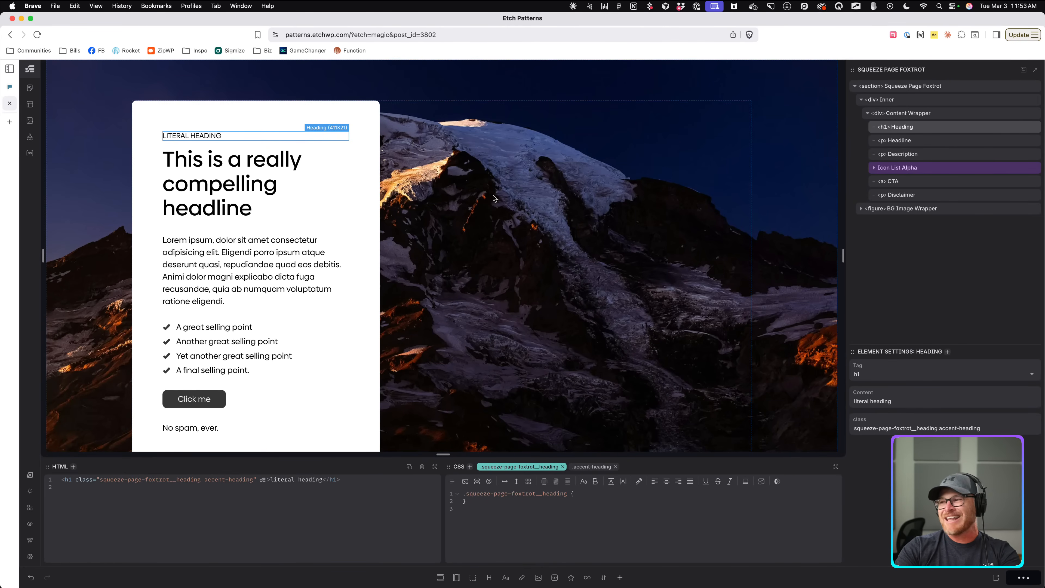
right_click(901, 85)
left_click(916, 97)
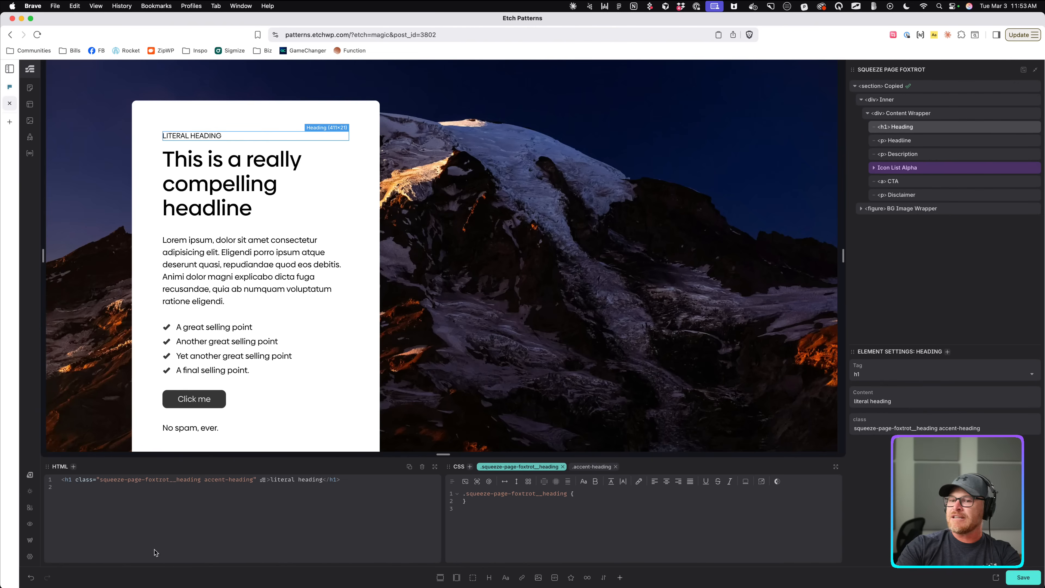
left_click(30, 539)
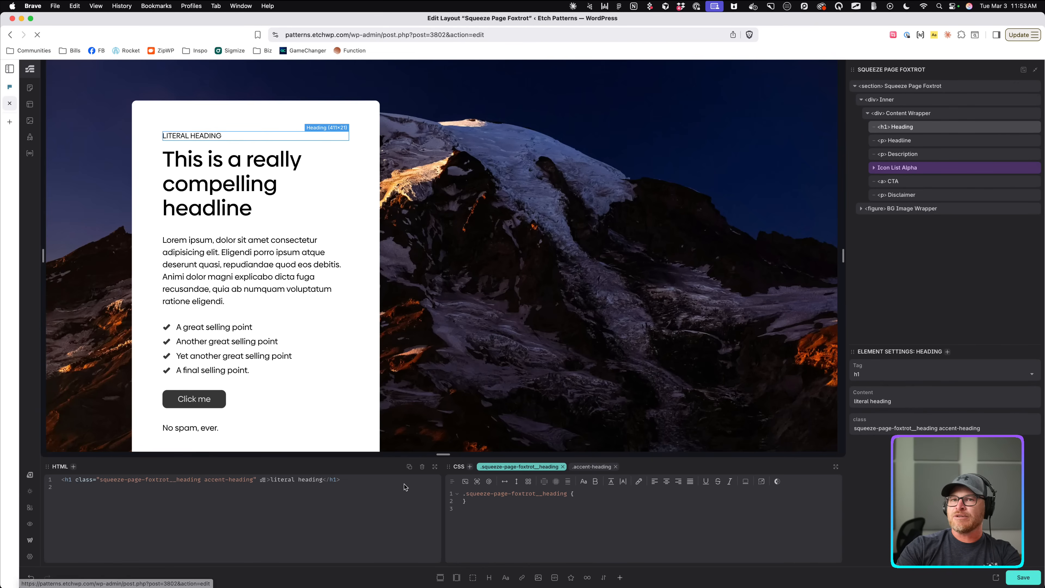
Replace the layout's JSON field with the copied section data and save the layout.
left_click(403, 492)
key("cmd+a")
key("cmd+v")
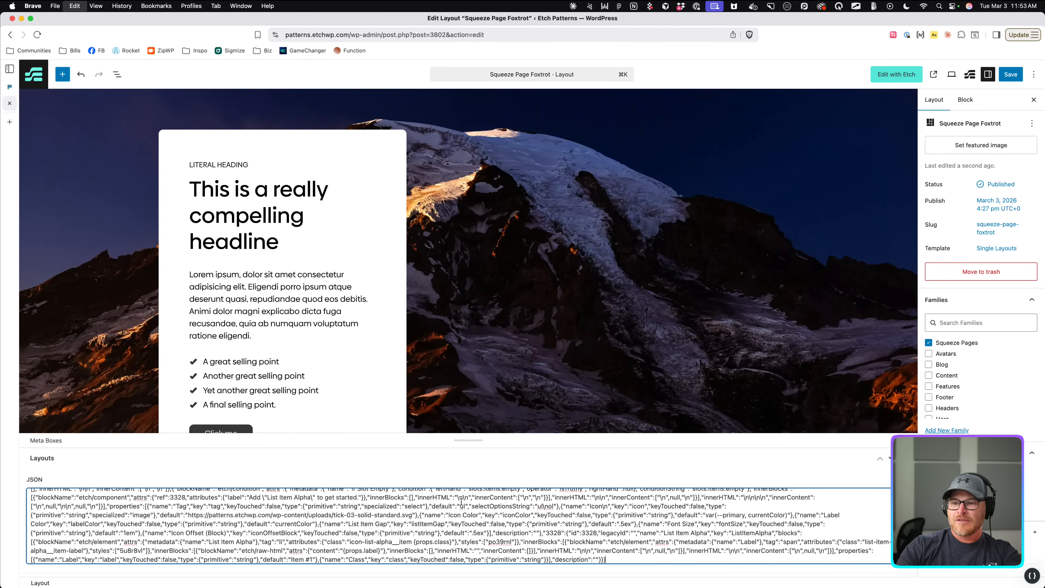
left_click(1016, 79)
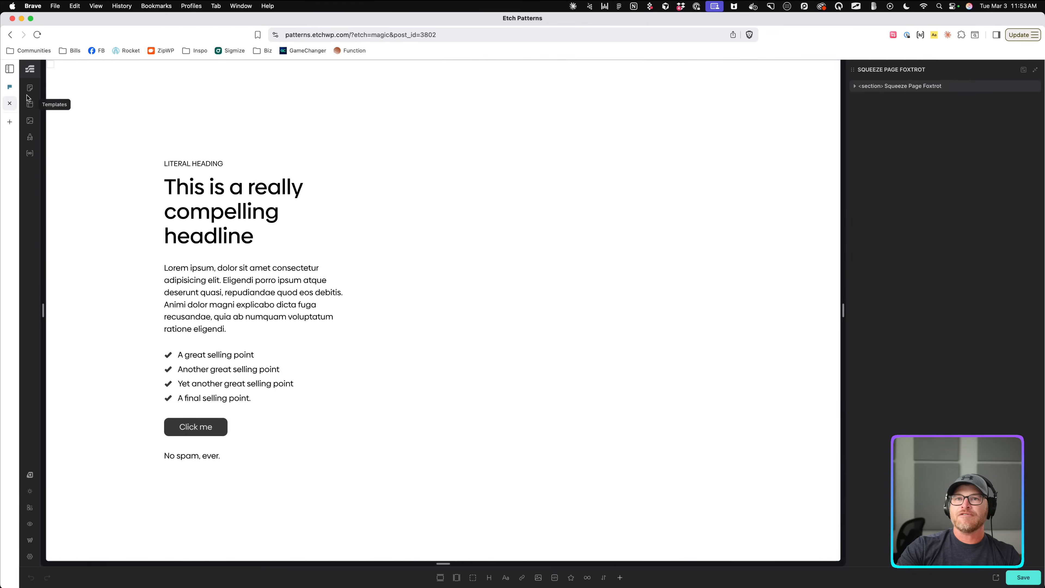
left_click(29, 88)
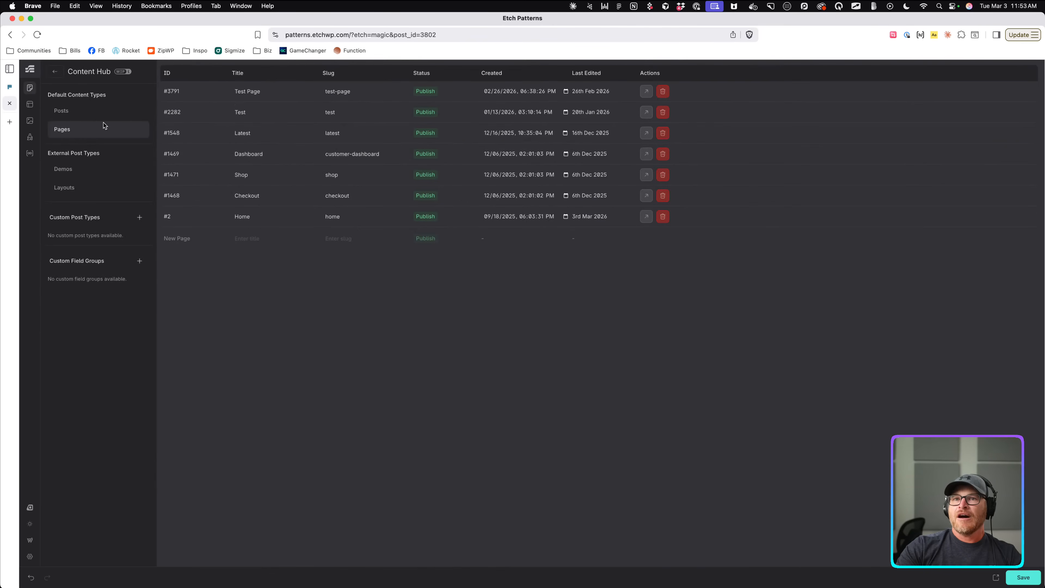
Open CTA Section Hotel and add an image inside the Images List.
left_click(99, 188)
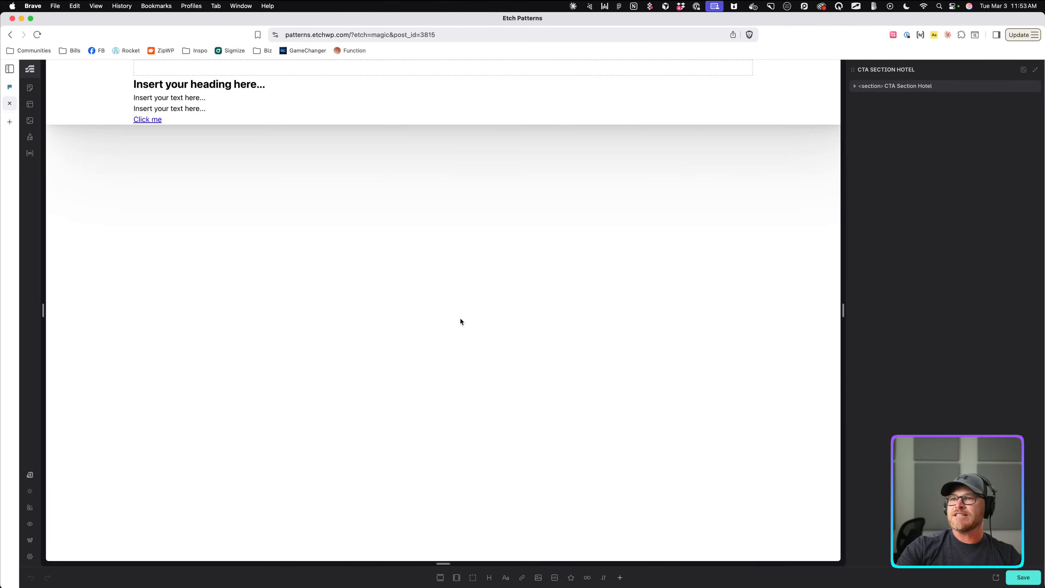
left_click(645, 96)
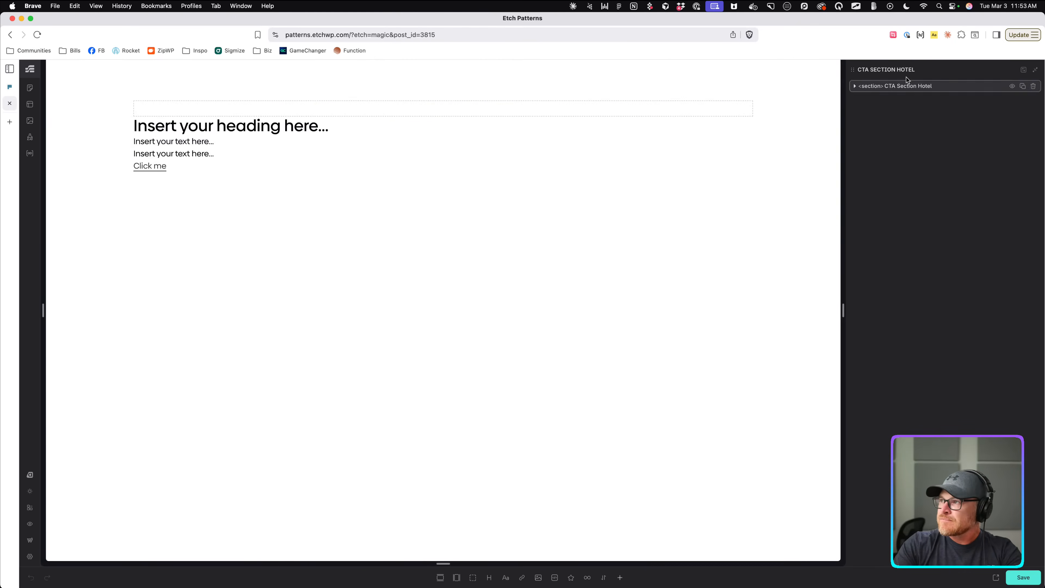
left_click(905, 86)
left_click(904, 101)
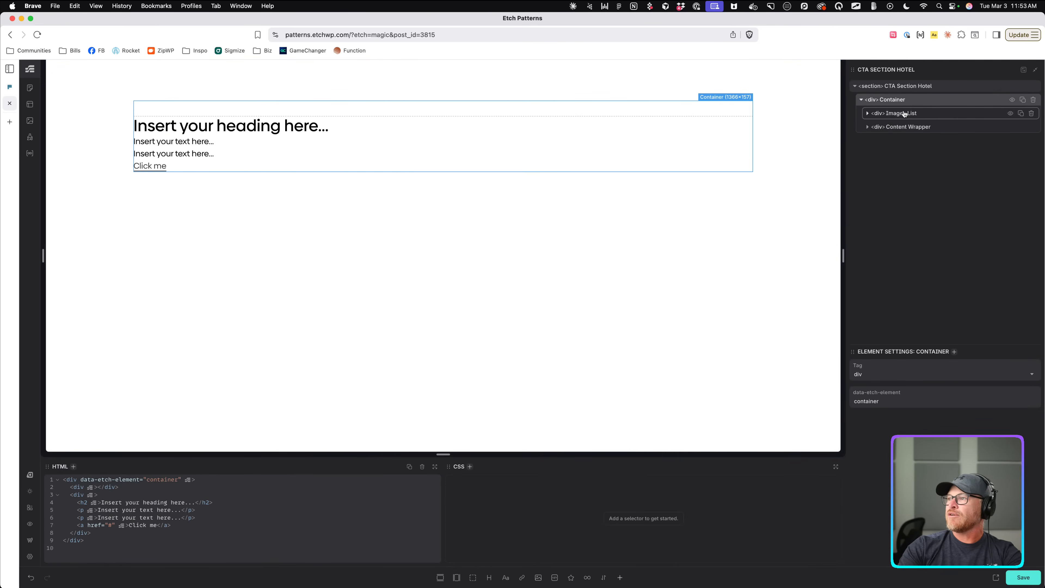
left_click(904, 114)
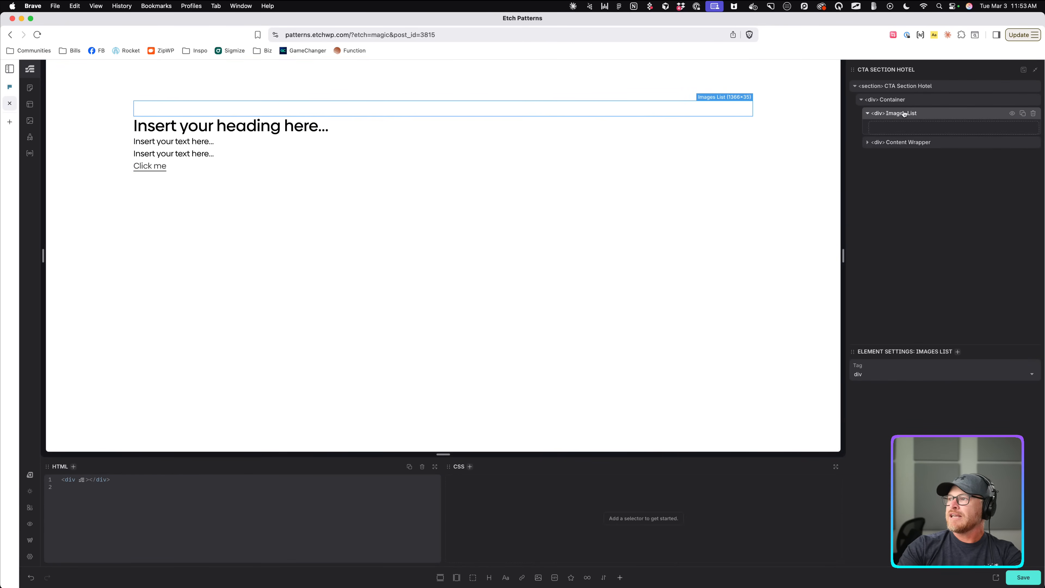
left_click(540, 579)
Name the new figure 'Image Wrapper' and duplicate it.
double_click(912, 128)
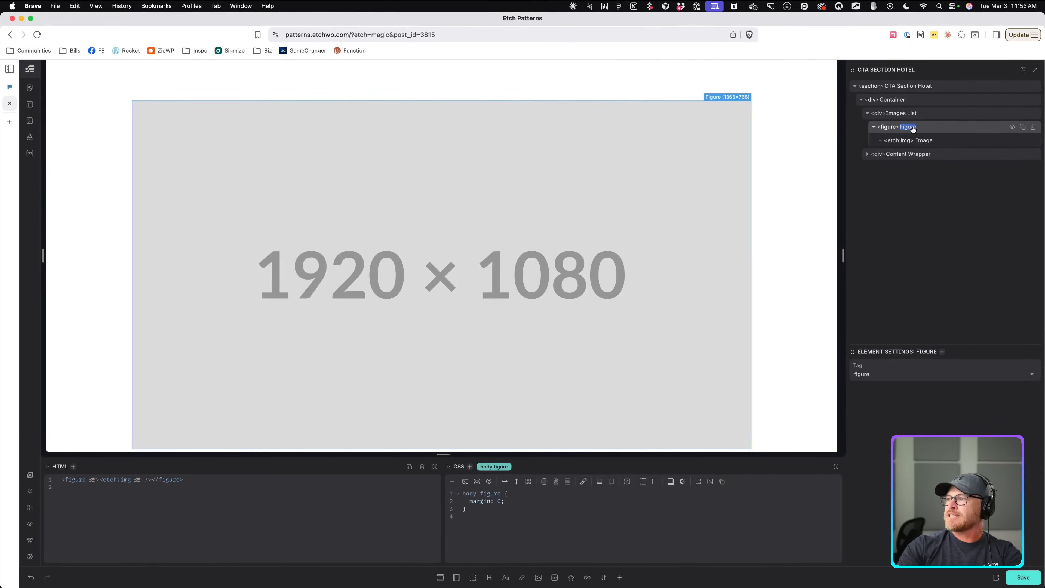
type("Imag eWr")
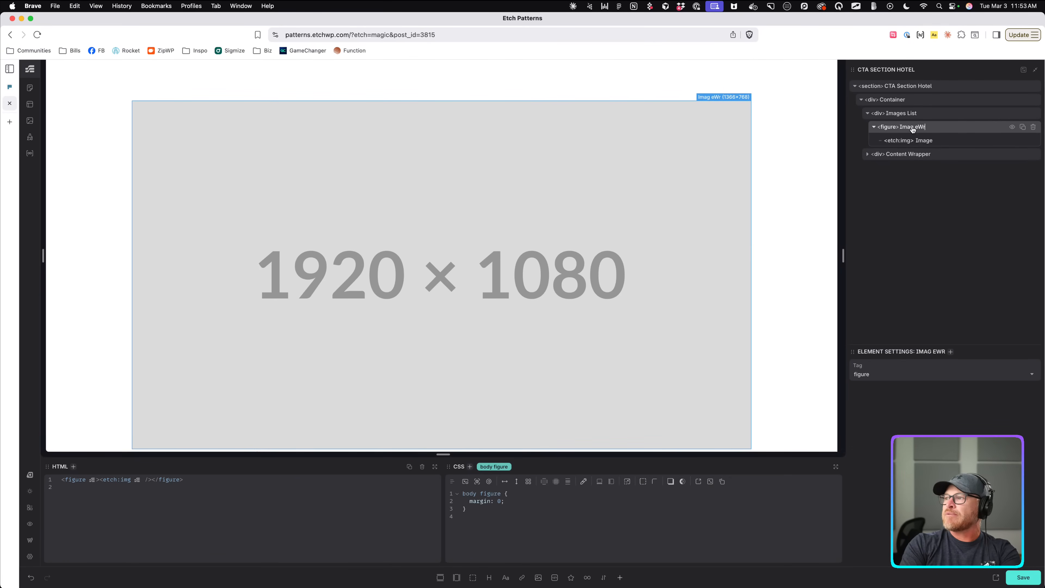
key("BackSpace")
key("BackSpace")
key("BackSpace")
key("BackSpace")
type("e Wrapper")
key("Return")
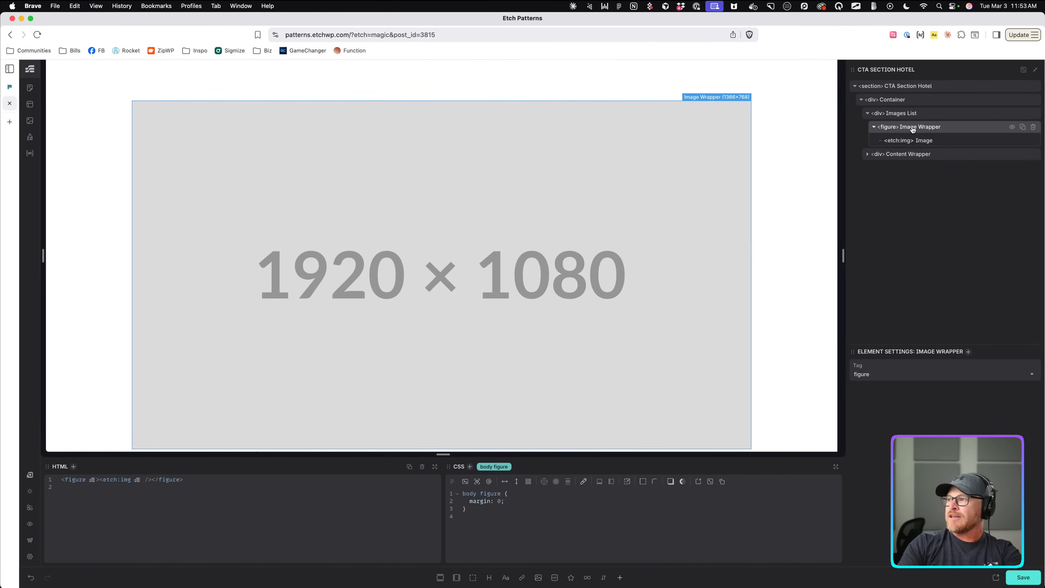
left_click(873, 127)
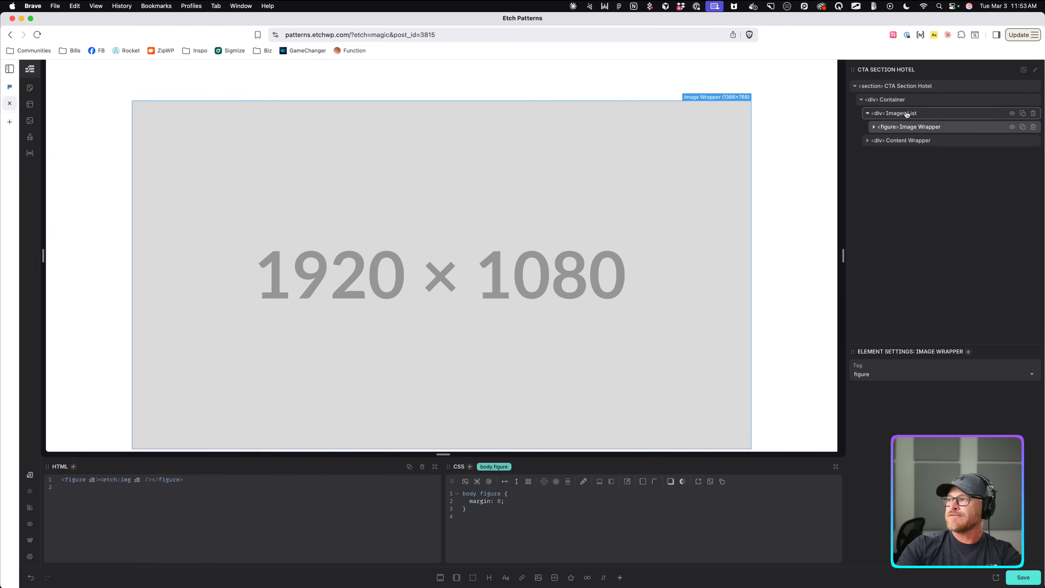
left_click(1023, 128)
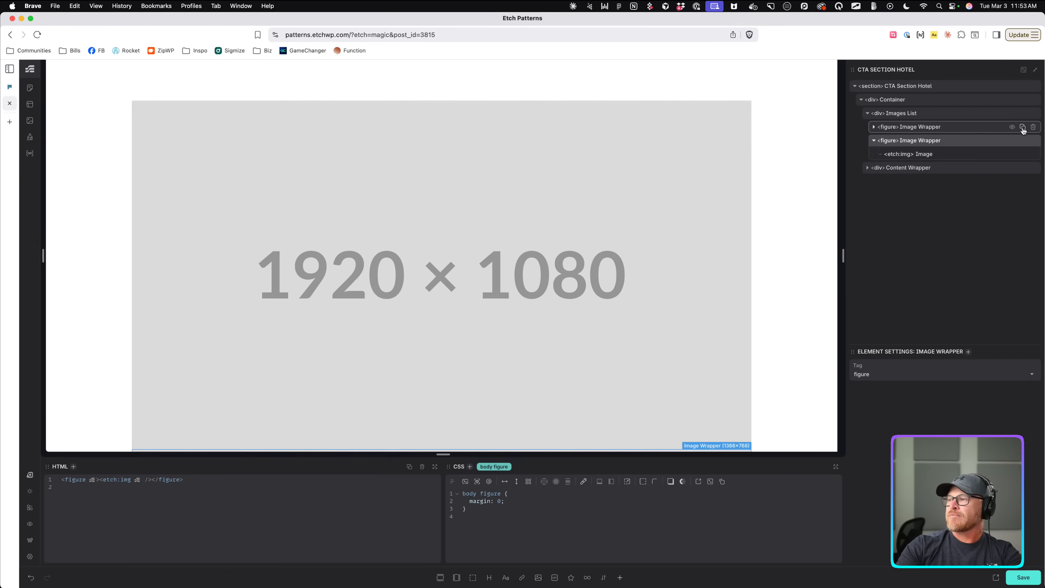
left_click(874, 141)
Rename Images List to 'Image Group' and delete the extra Image Wrapper copy.
double_click(902, 113)
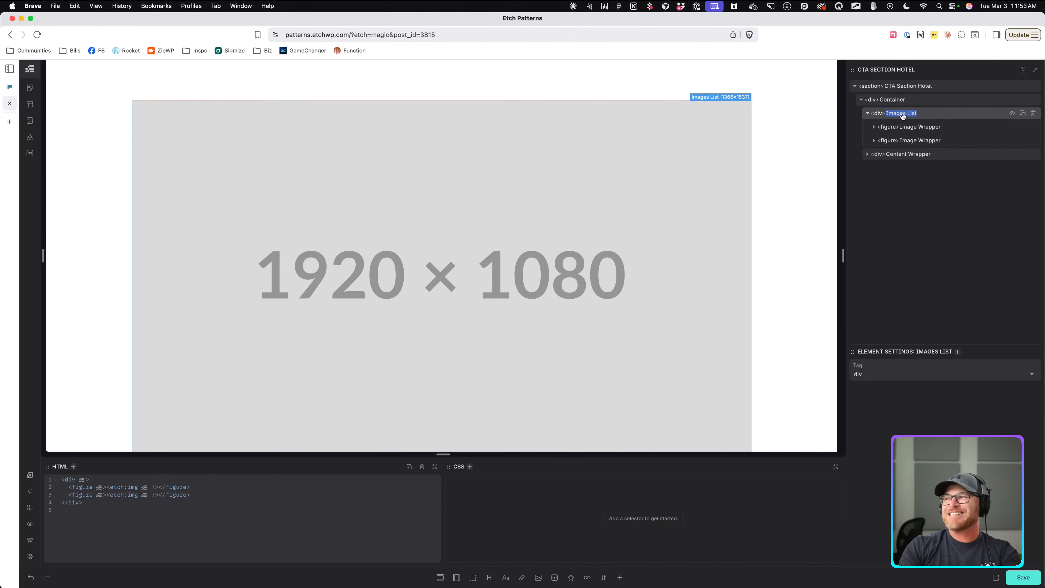
type("Image Group")
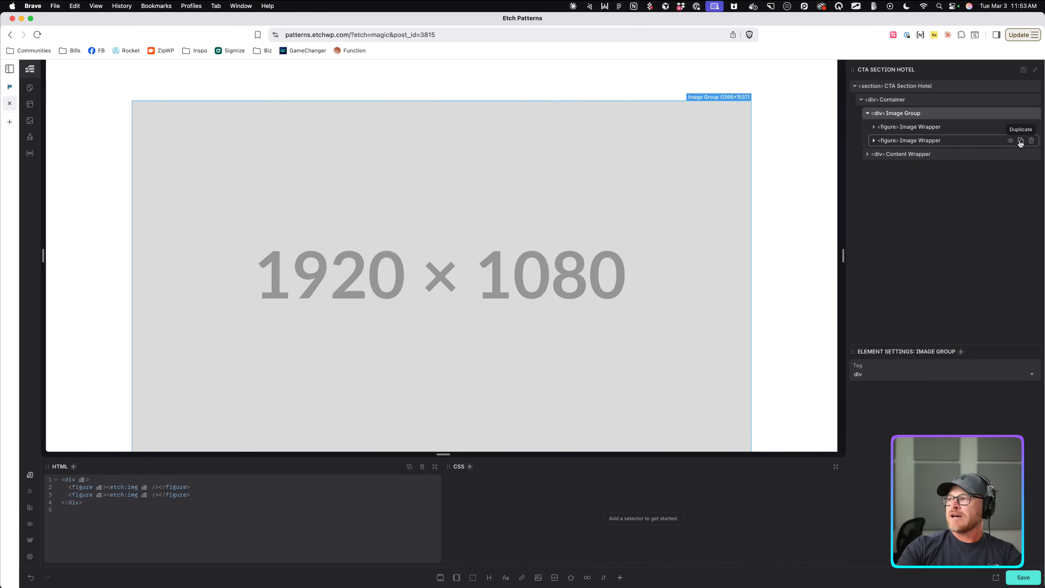
left_click(1031, 140)
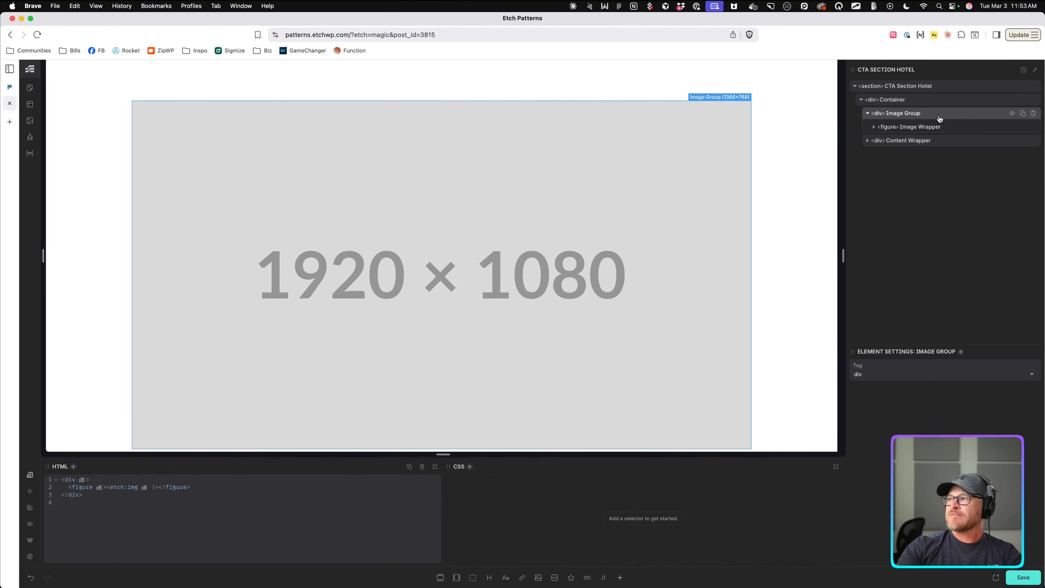
left_click(867, 140)
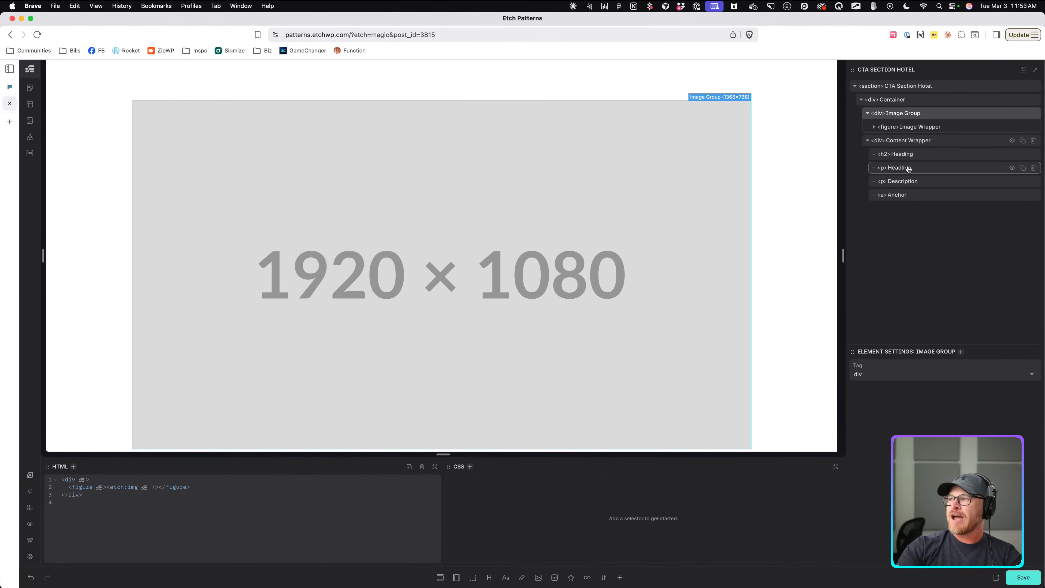
Rename the Anchor to 'CTA' and the Container to 'Inner'.
double_click(901, 197)
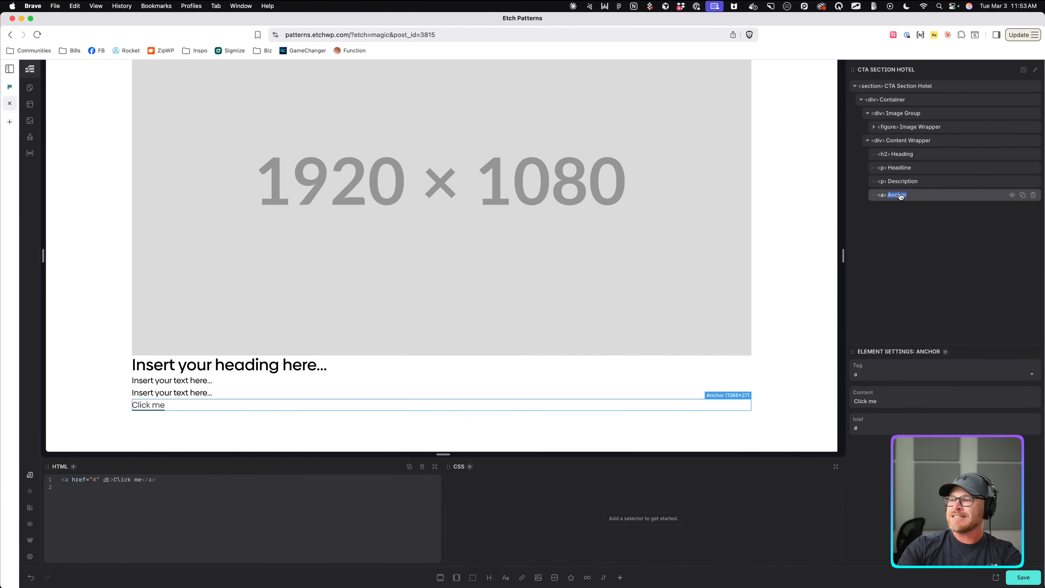
type("CTA")
key("Return")
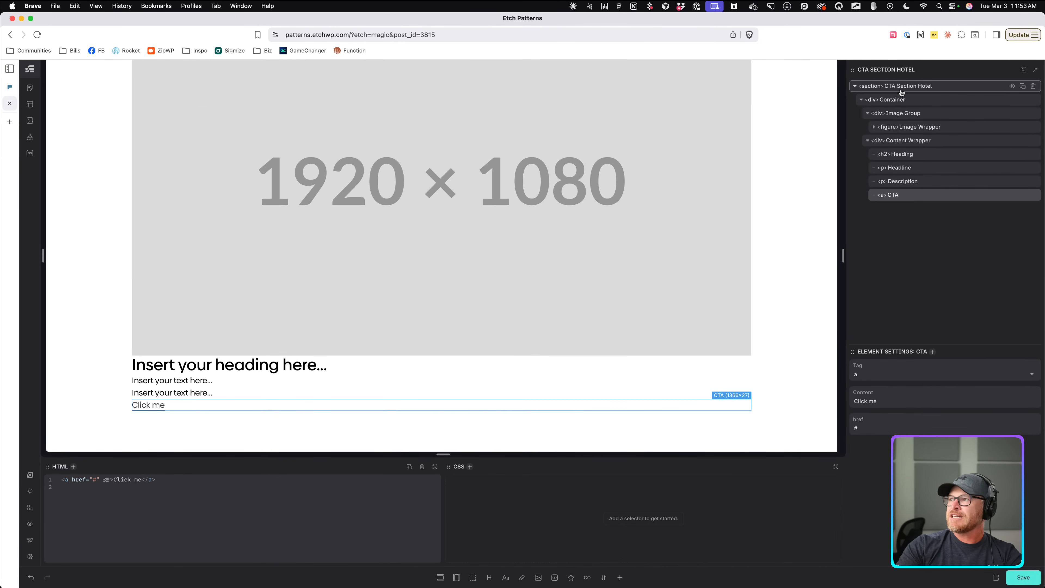
double_click(893, 99)
type("Inner")
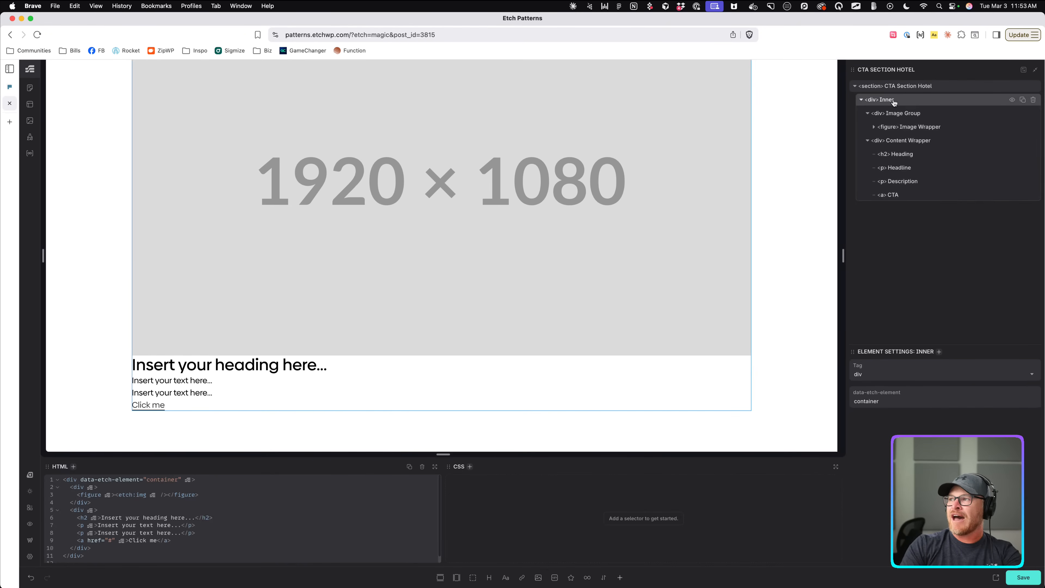
right_click(894, 101)
Add BEM classes, then make Inner a var(--grid-2) grid with grid gap at 1280px.
left_click(927, 130)
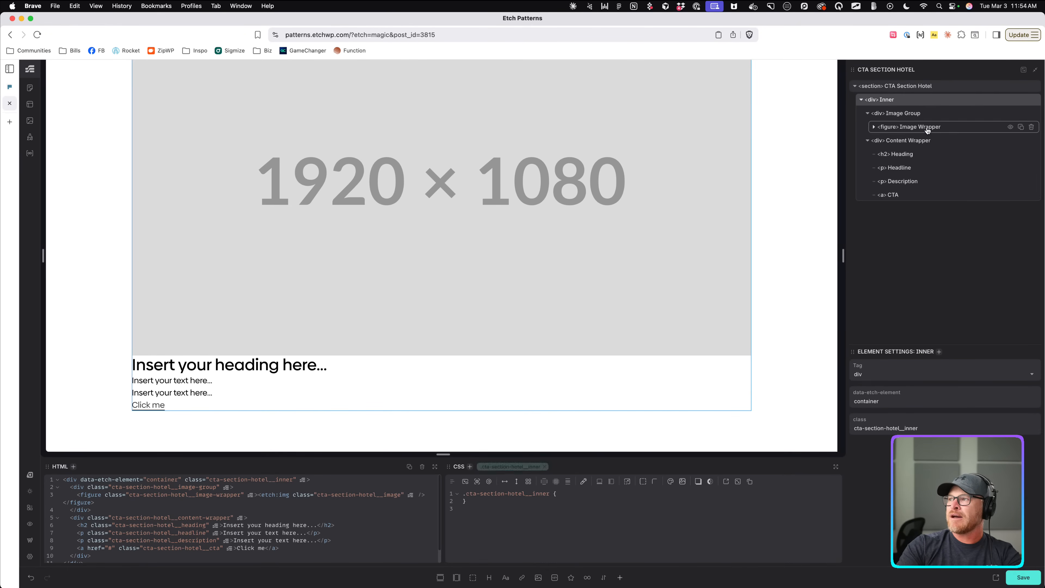
scroll(420, 295, "up", 3)
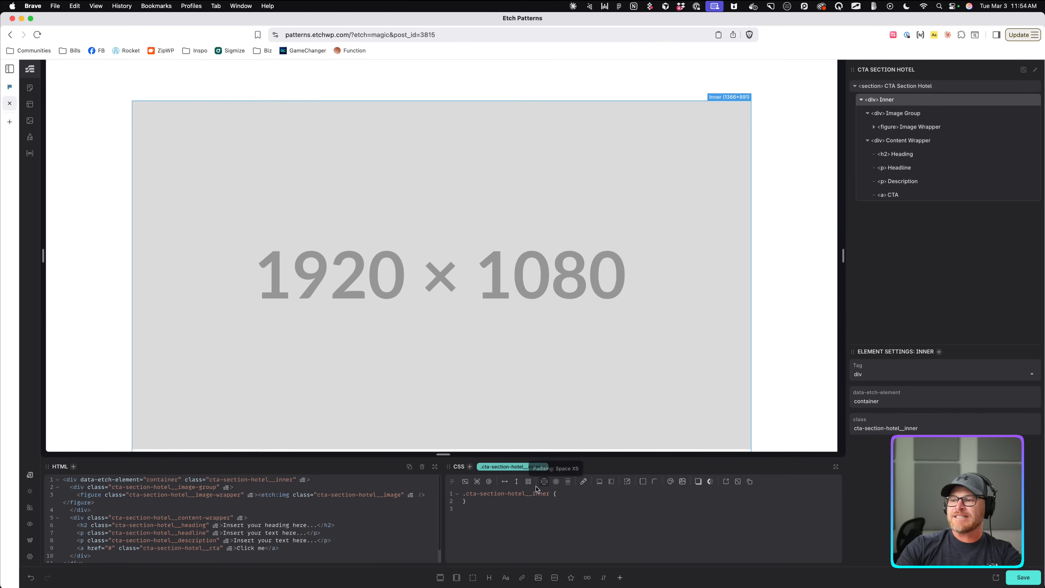
left_click(528, 482)
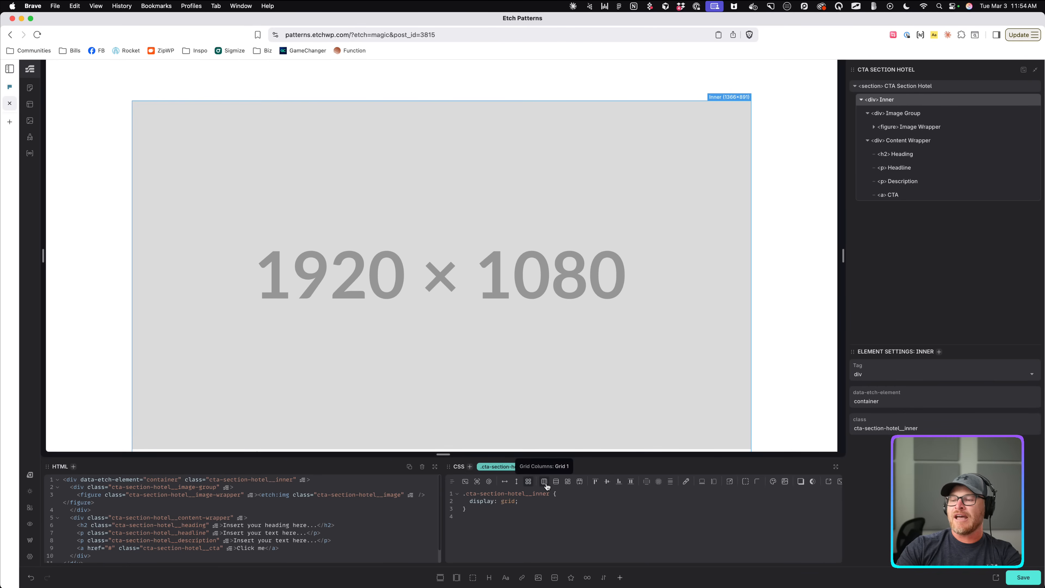
left_click(488, 482)
double_click(560, 508)
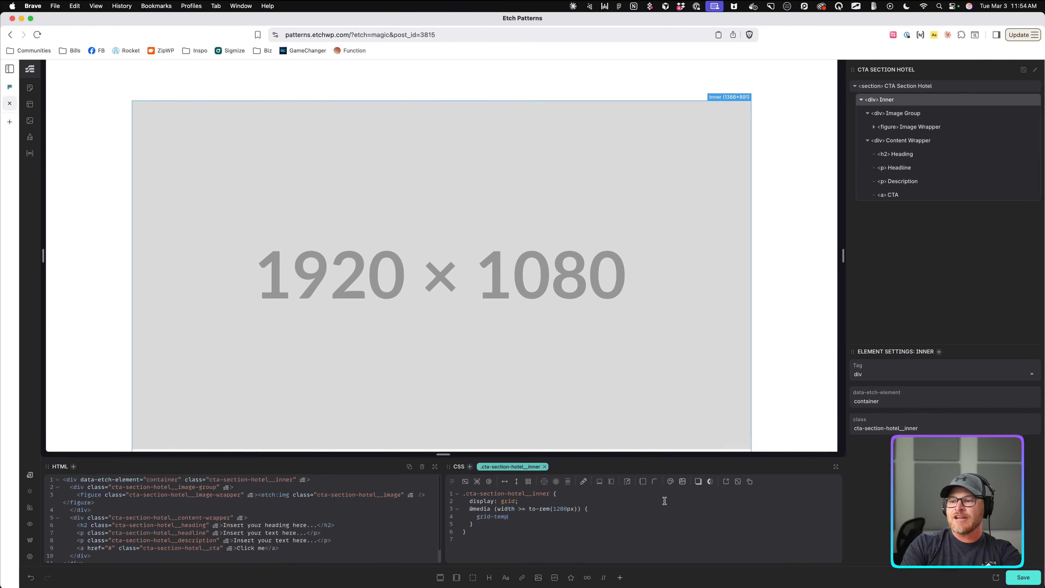
type("late-columns: --grod-2")
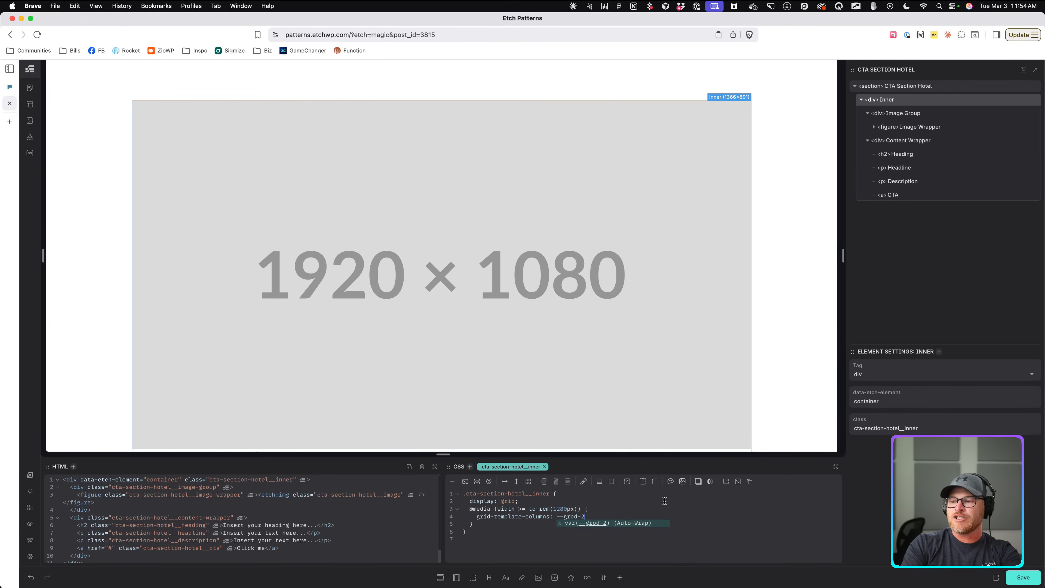
key("BackSpace")
key("BackSpace")
key("BackSpace")
key("BackSpace")
type("id-2")
key("Return")
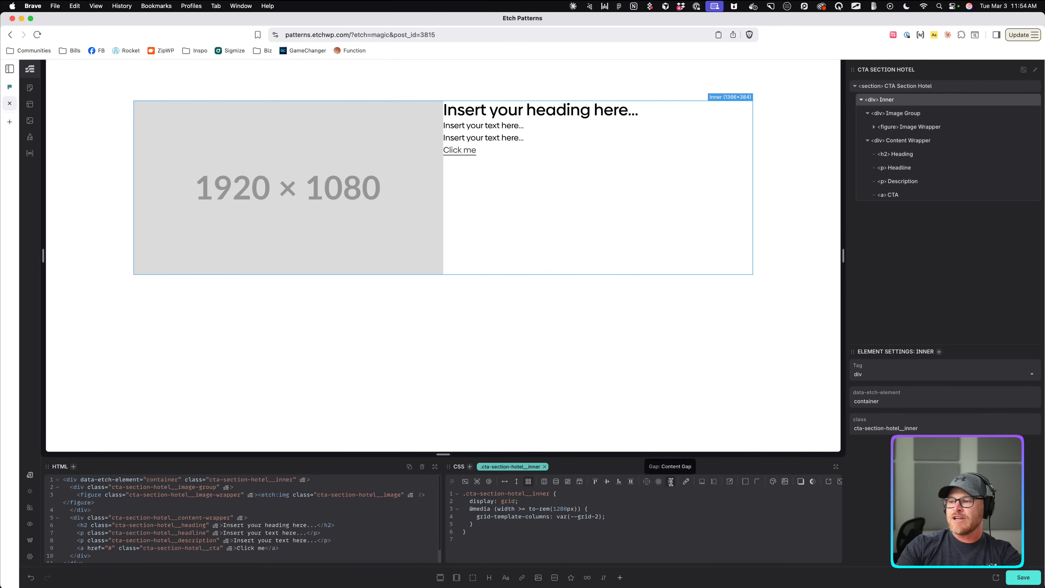
left_click(670, 482)
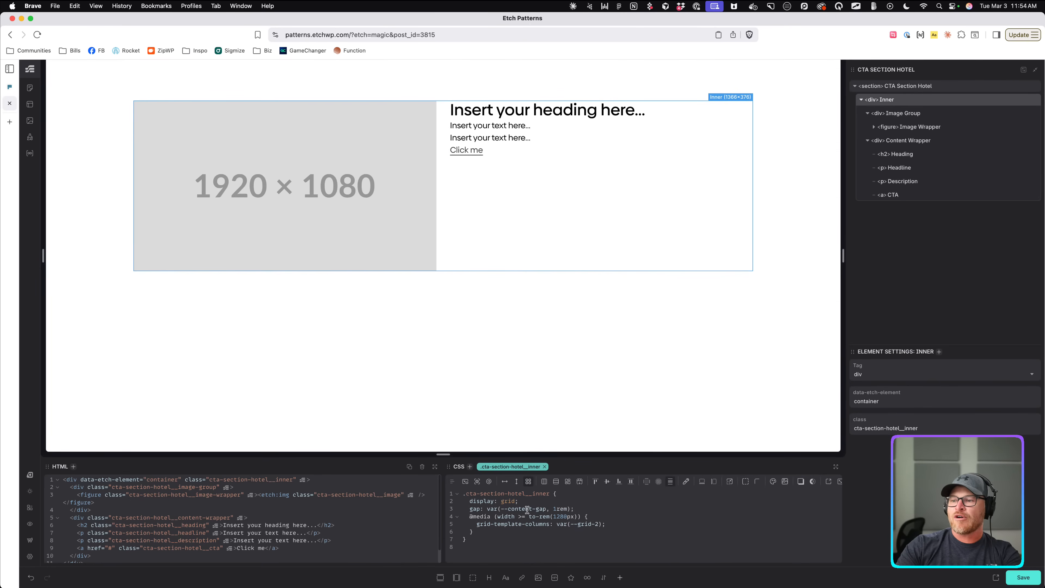
type("grid")
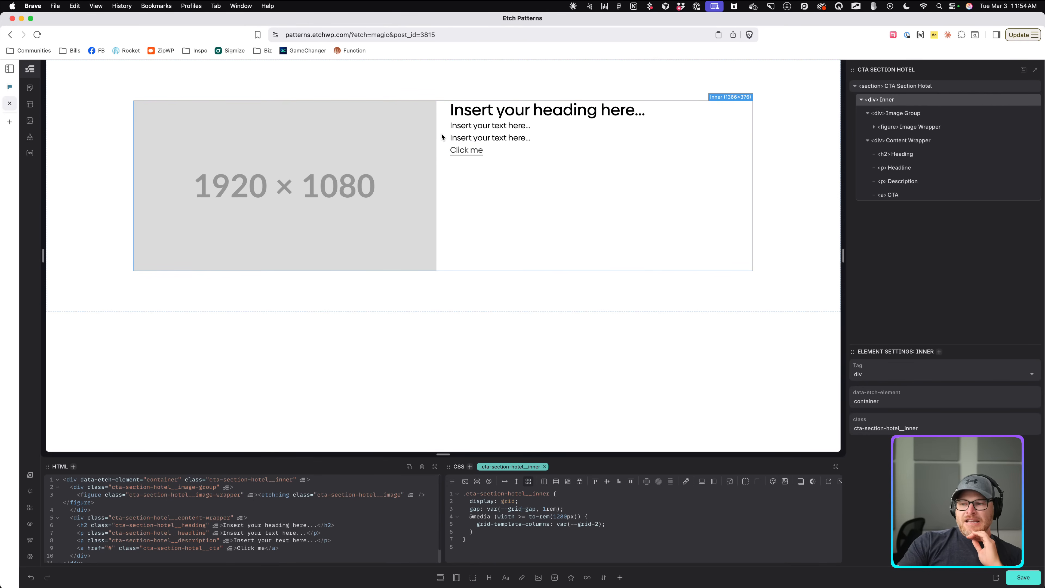
mouse_move(844, 255)
left_mouse_down()
mouse_move(534, 258)
mouse_move(880, 276)
mouse_move(534, 258)
mouse_move(860, 264)
left_mouse_up()
Make the Content Wrapper a vertically centred flex column with a gap.
left_click(553, 189)
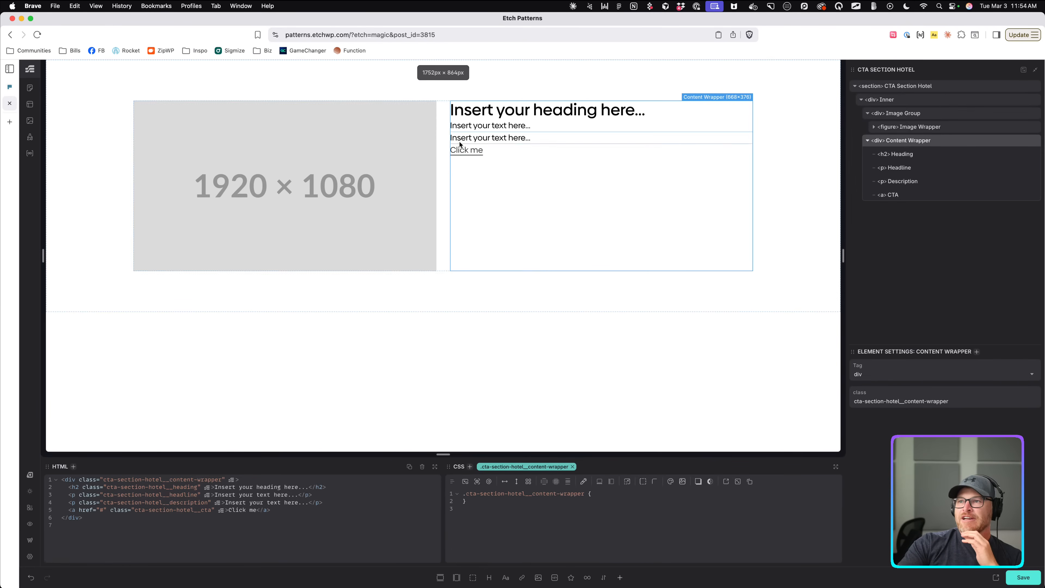
left_click(516, 481)
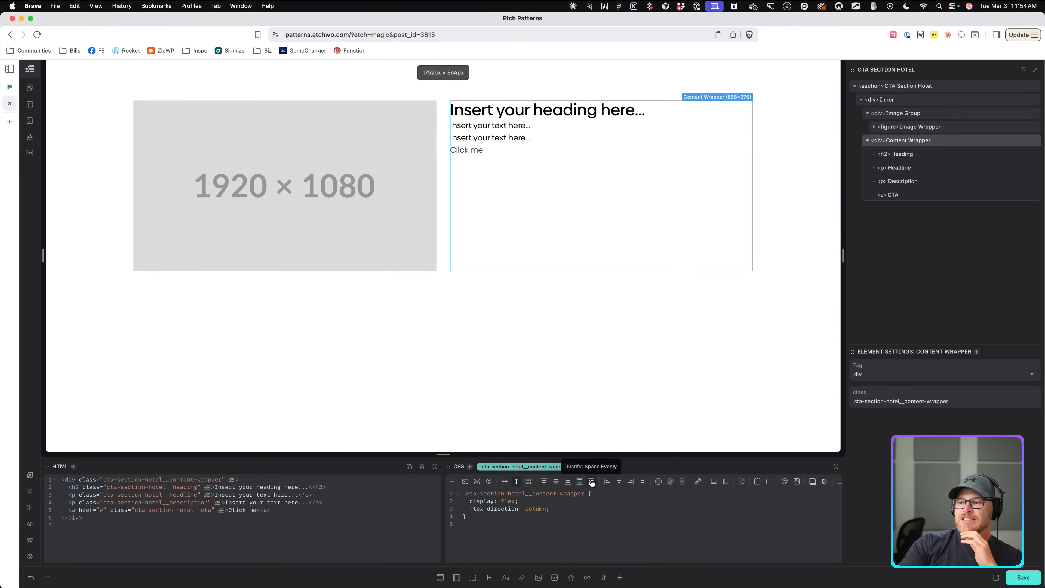
left_click(556, 481)
left_click(683, 483)
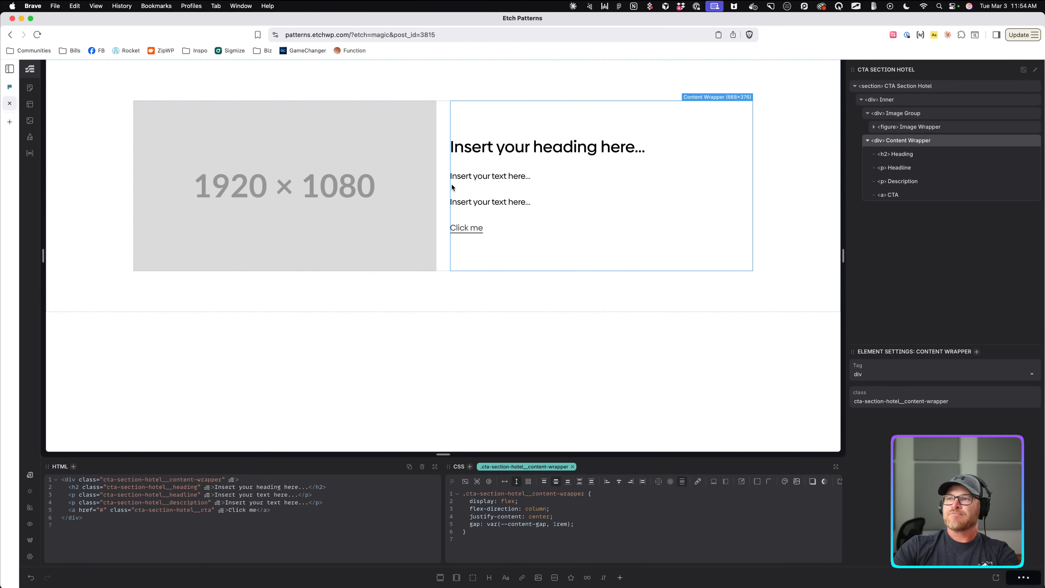
Duplicate the Image Wrapper twice to make three images.
left_click(368, 178)
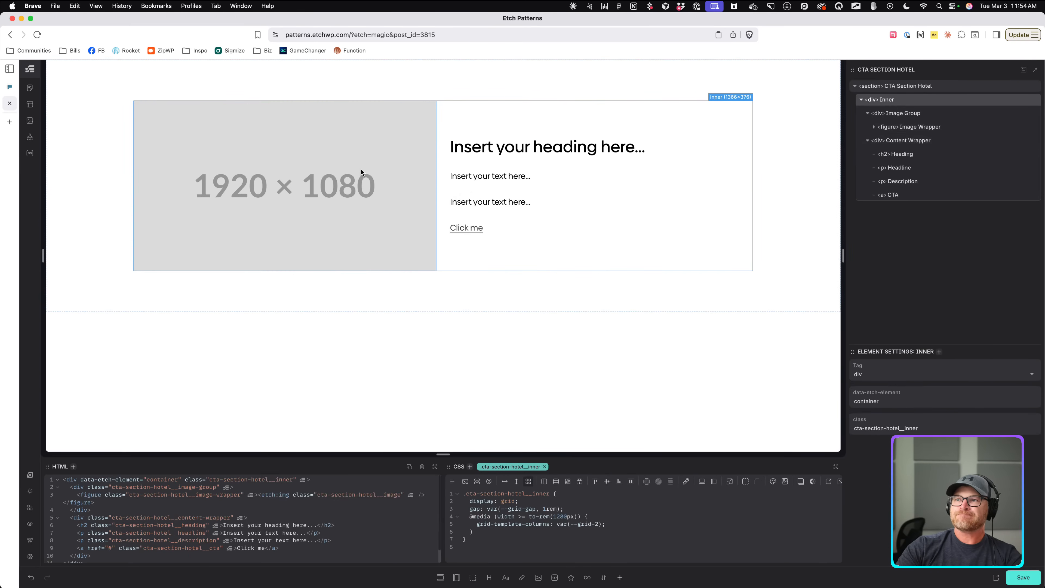
left_click(935, 131)
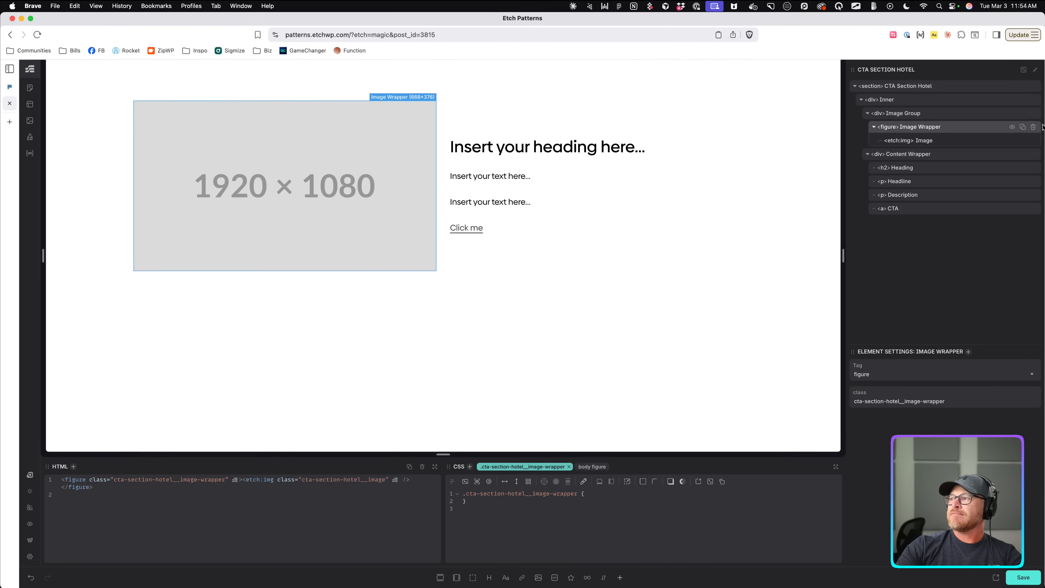
left_click(1022, 127)
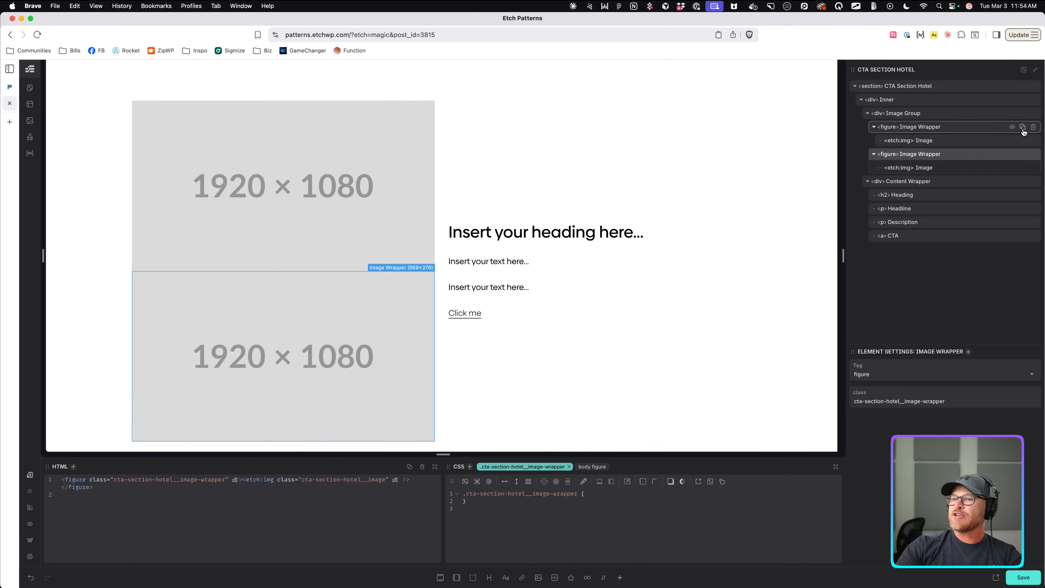
left_click(1022, 128)
Give the image object fit, a 3/3.5 aspect ratio and rounded corners.
left_click(962, 142)
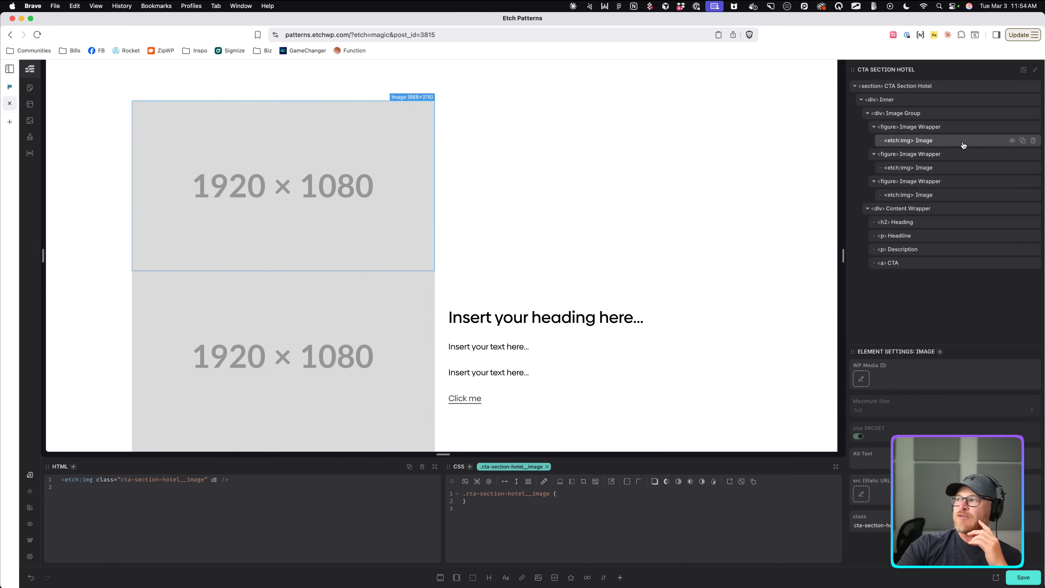
left_click(584, 482)
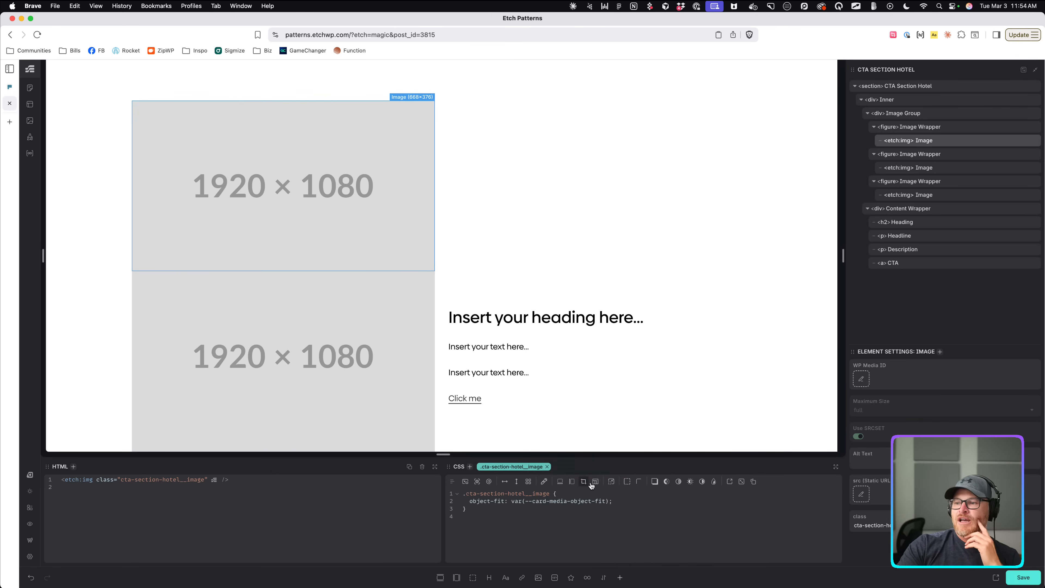
left_click(595, 483)
scroll(585, 428, "down", 1)
left_click(585, 428)
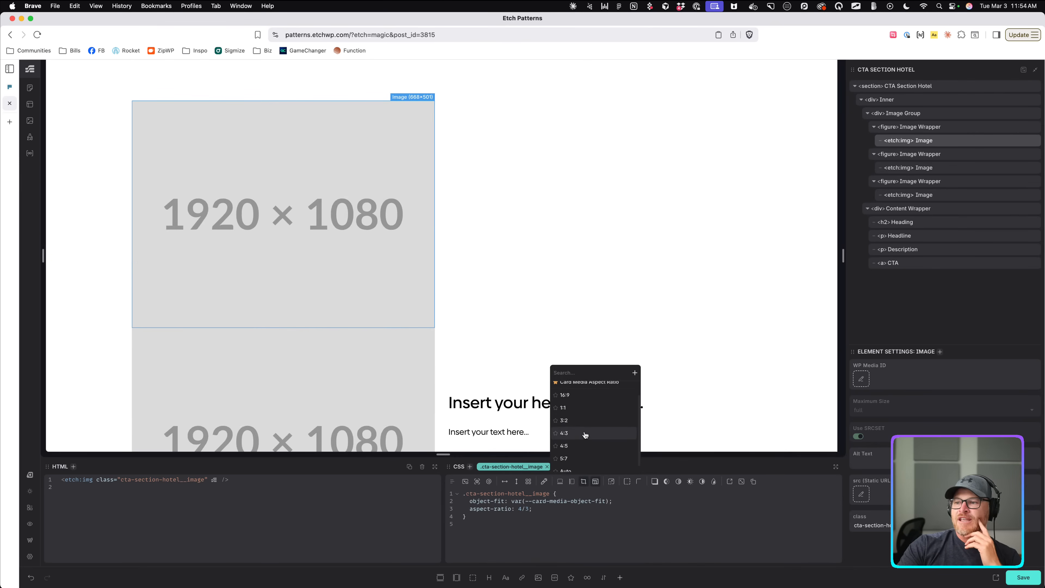
left_click(585, 432)
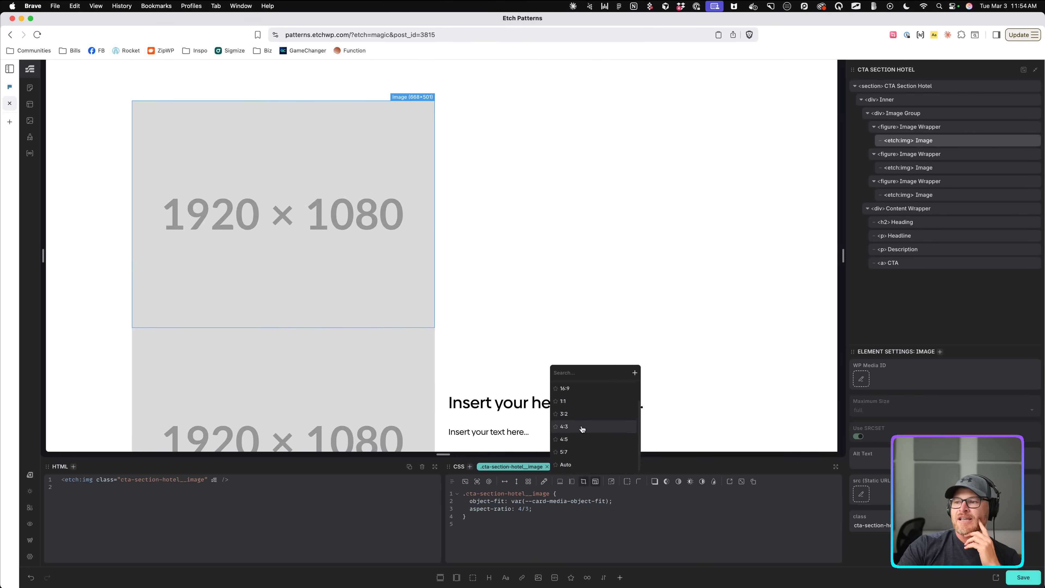
key("BackSpace")
key("BackSpace")
key("BackSpace")
type("3/4")
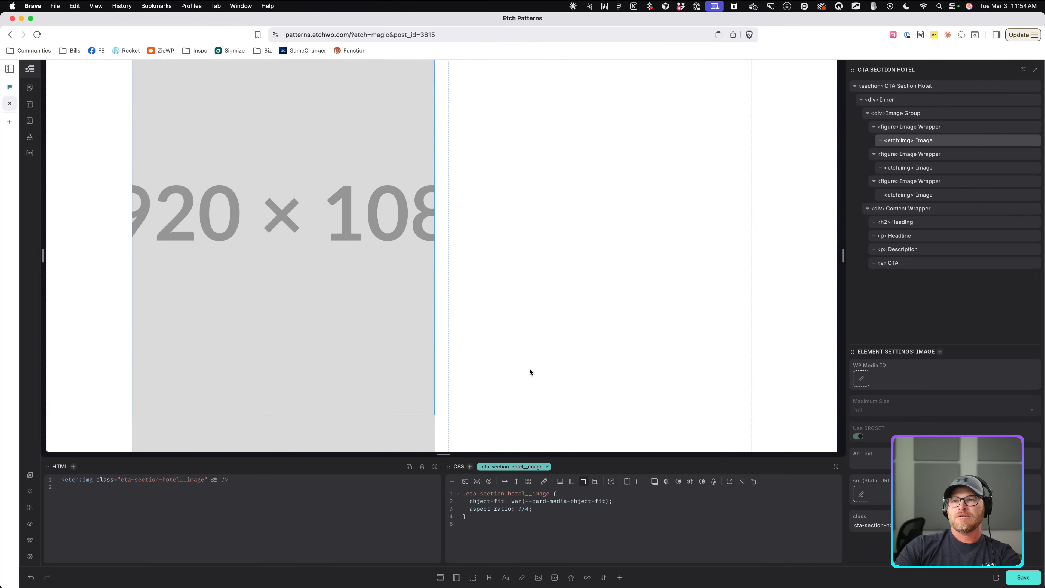
scroll(528, 367, "up", 2)
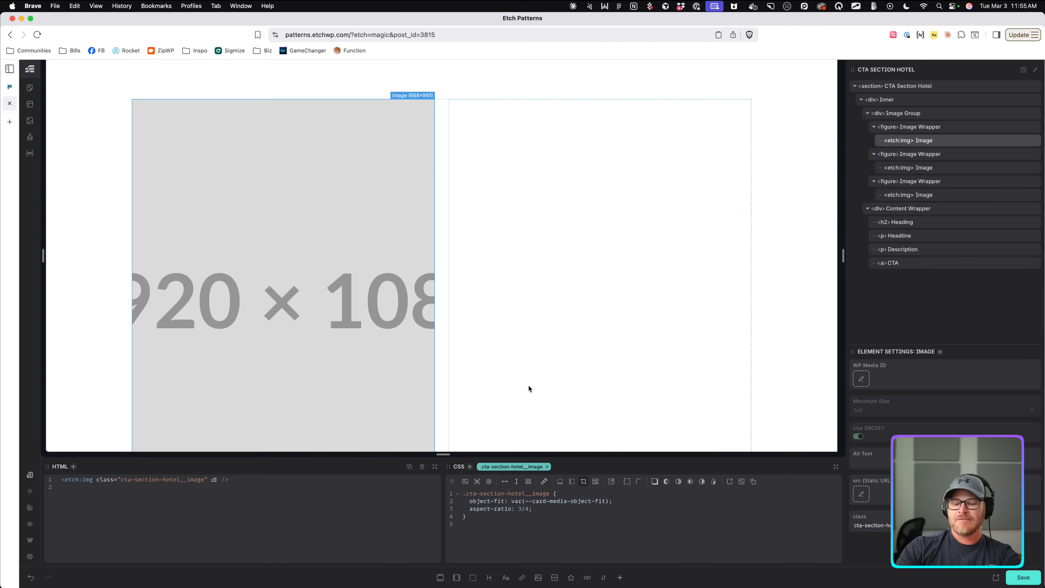
key("BackSpace")
type("3.5")
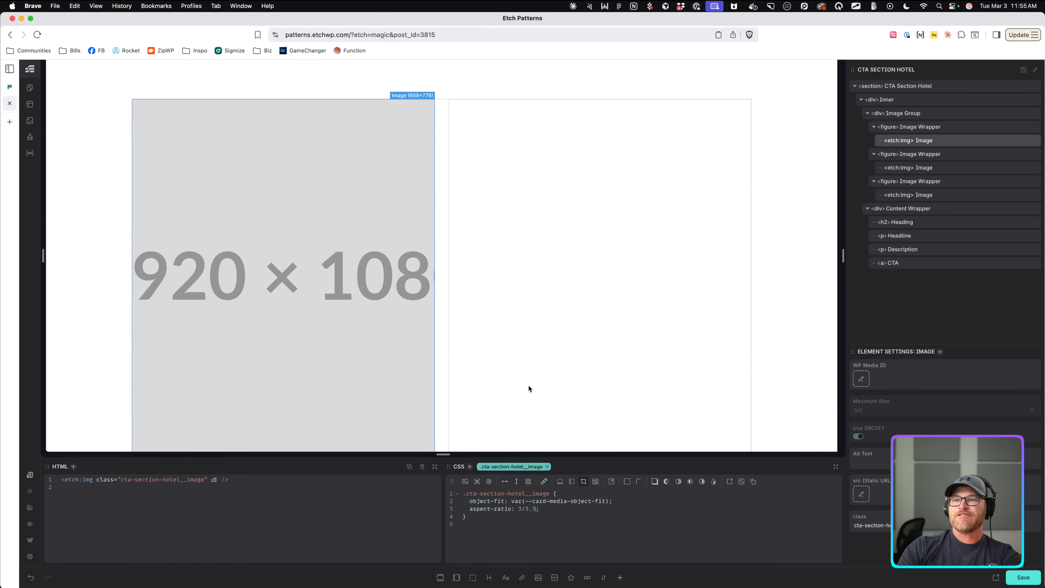
scroll(520, 310, "down", 6)
scroll(520, 309, "up", 5)
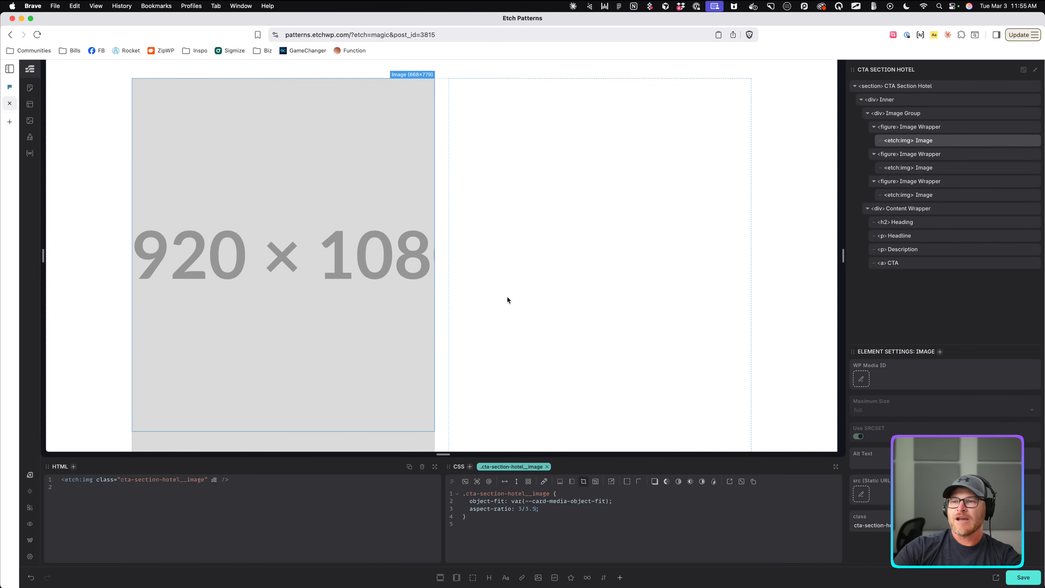
left_click(638, 481)
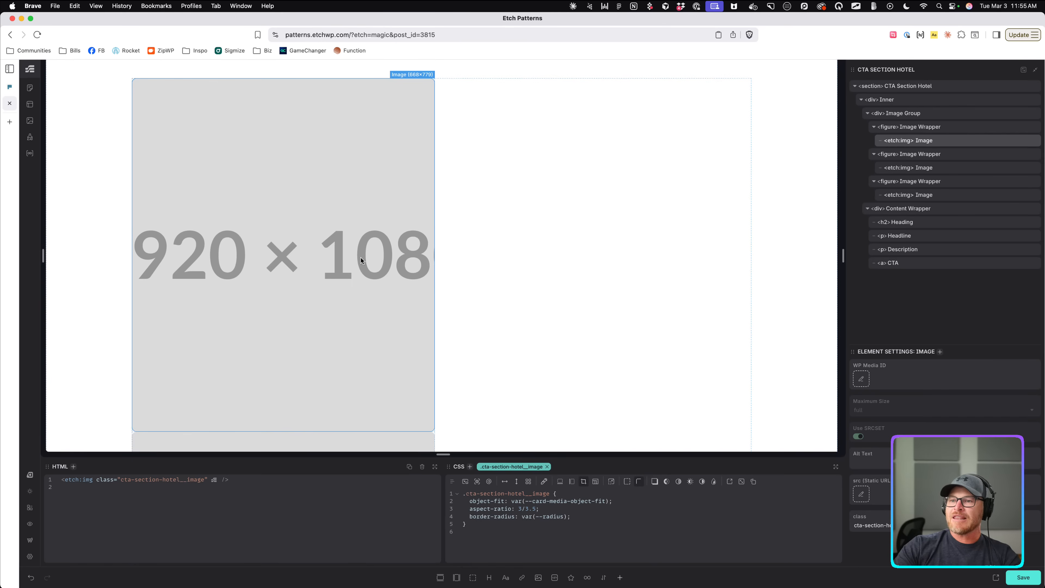
scroll(363, 257, "down", 2)
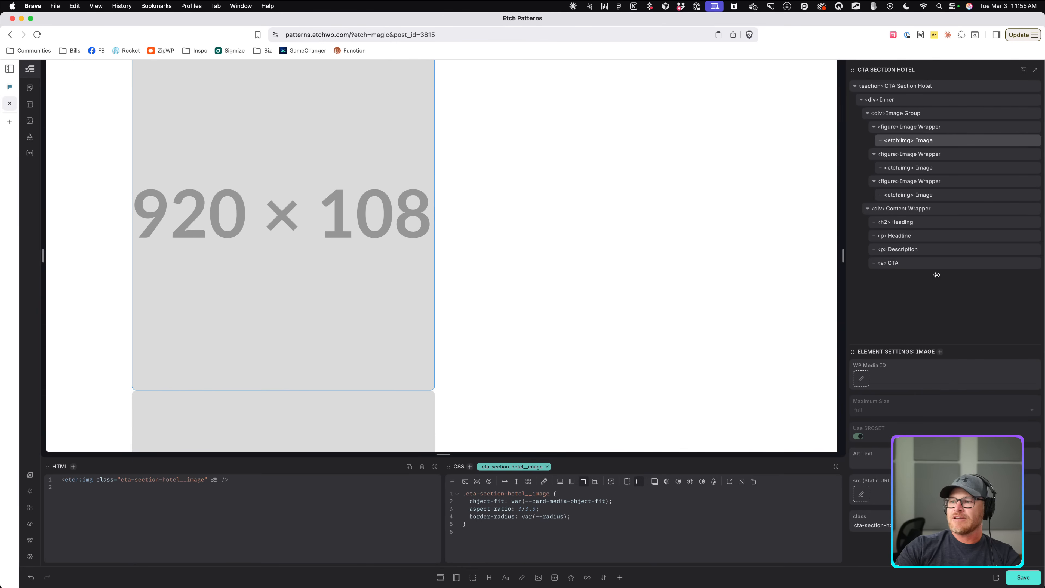
Give the Image Group a gap and stack its images in a flex column.
left_click(921, 113)
left_click(568, 481)
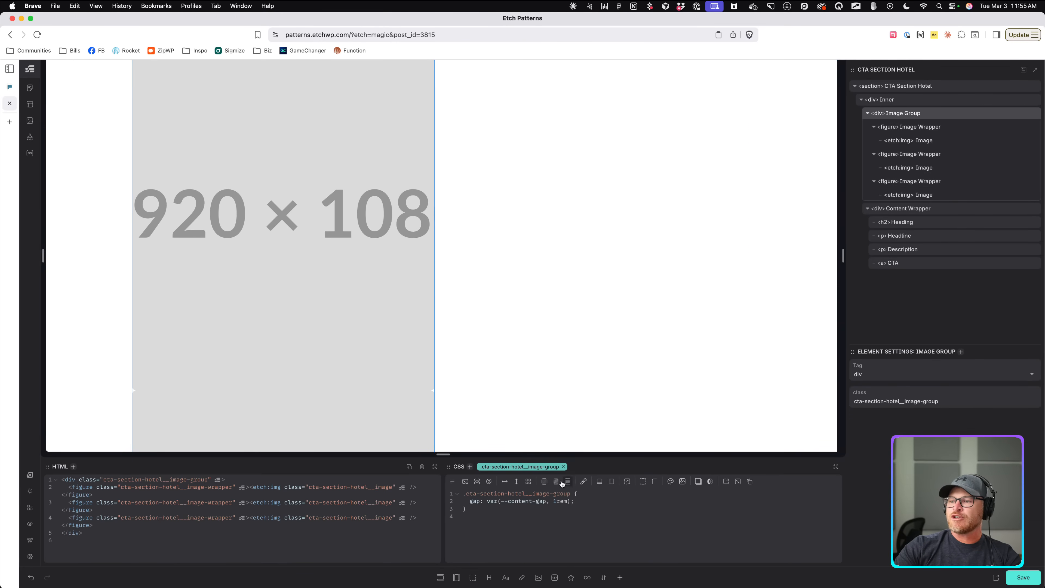
scroll(450, 379, "down", 4)
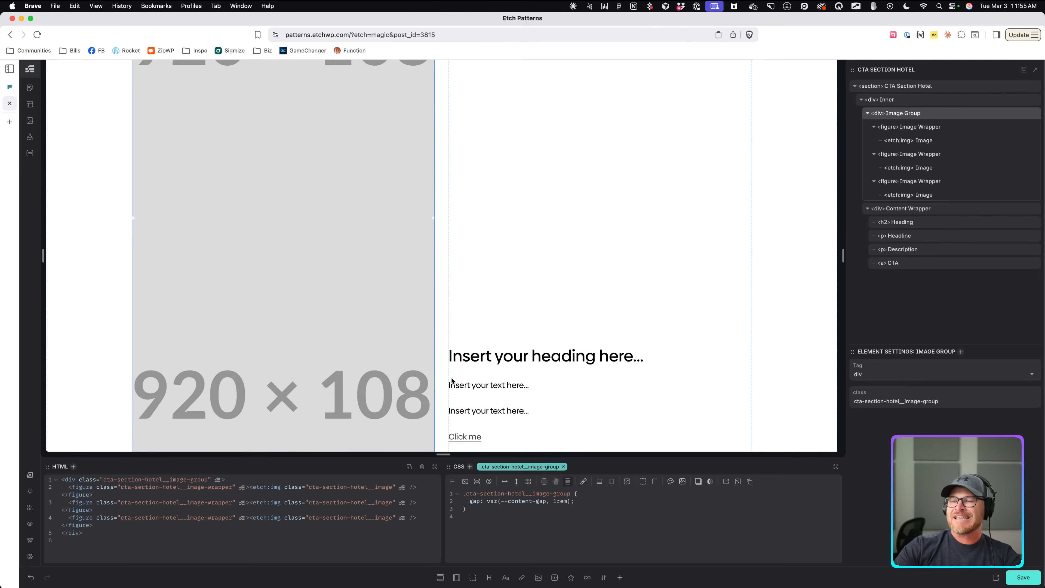
left_click(516, 481)
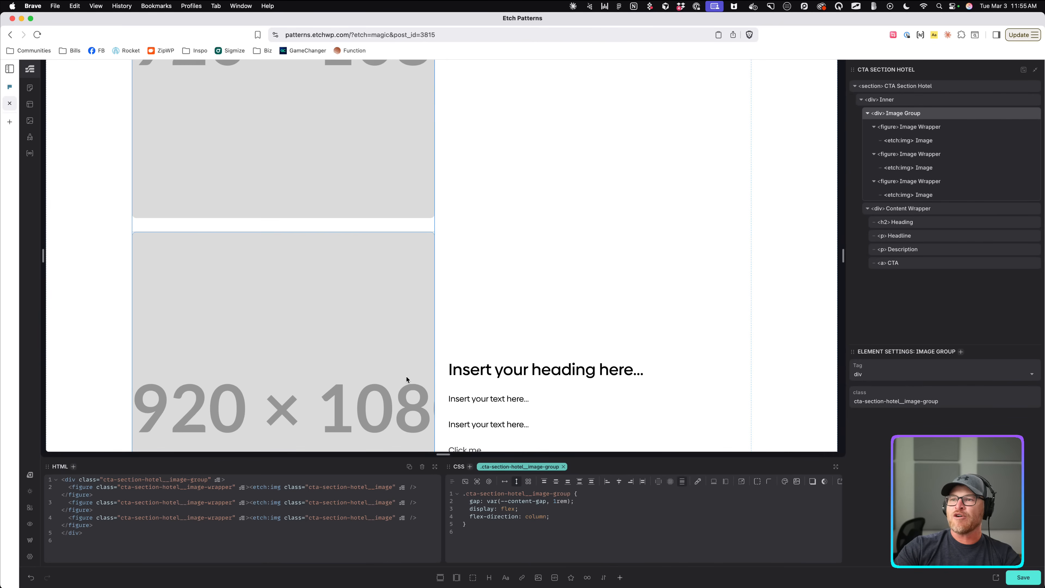
left_click(10, 87)
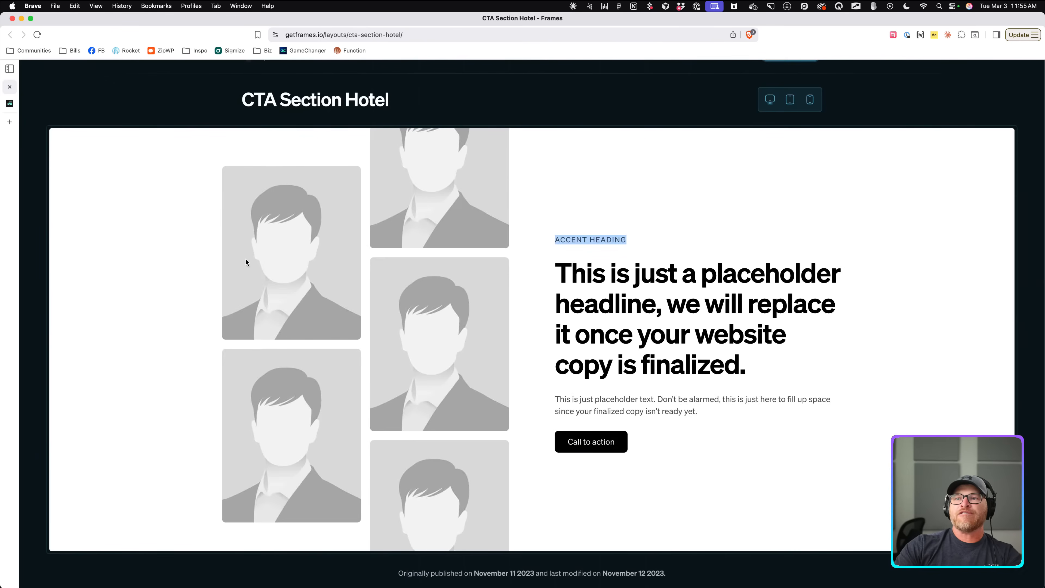
right_click(353, 290)
left_click(411, 445)
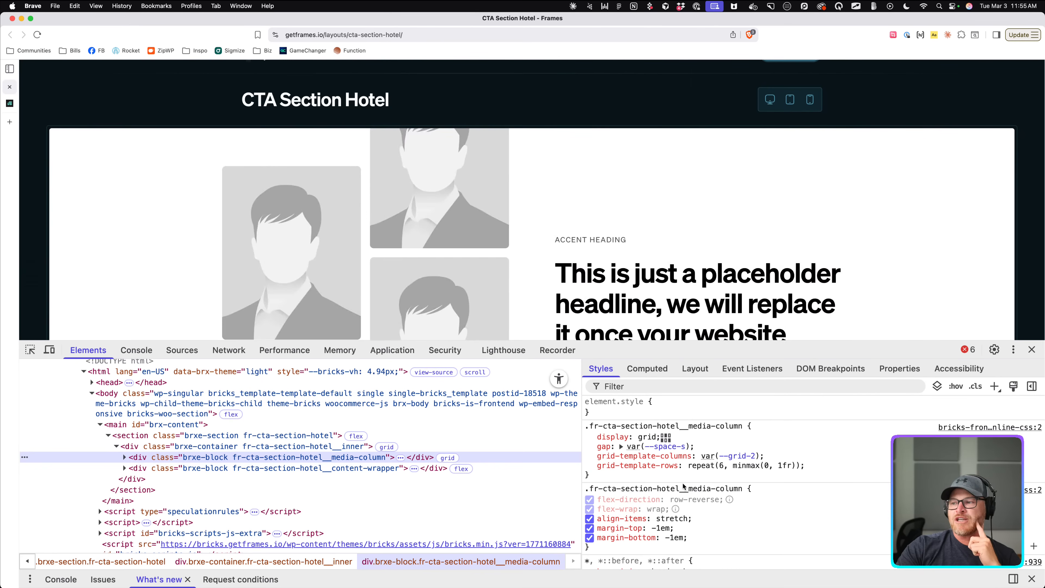
left_click(1031, 350)
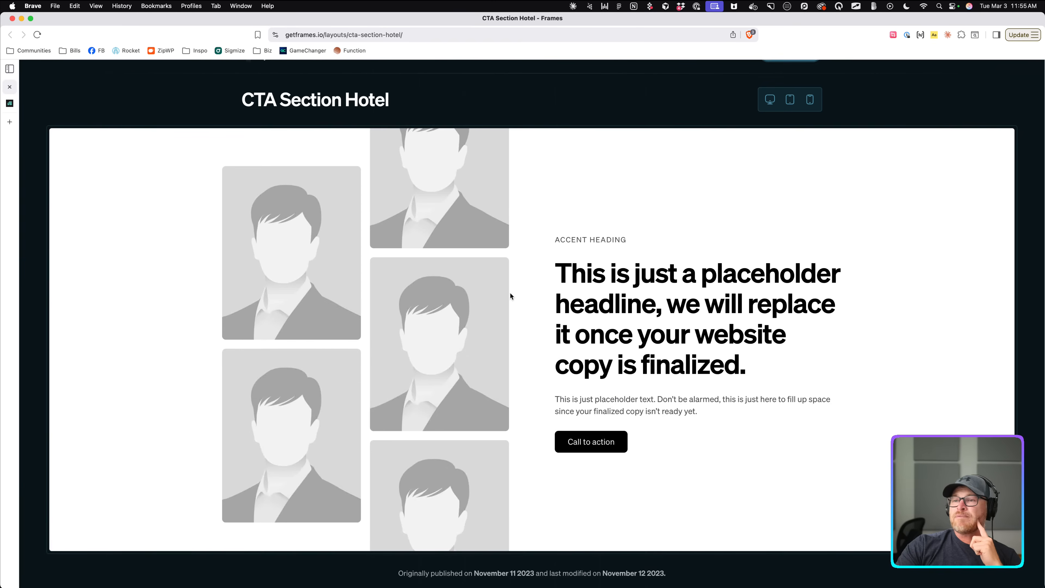
scroll(476, 288, "up", 2)
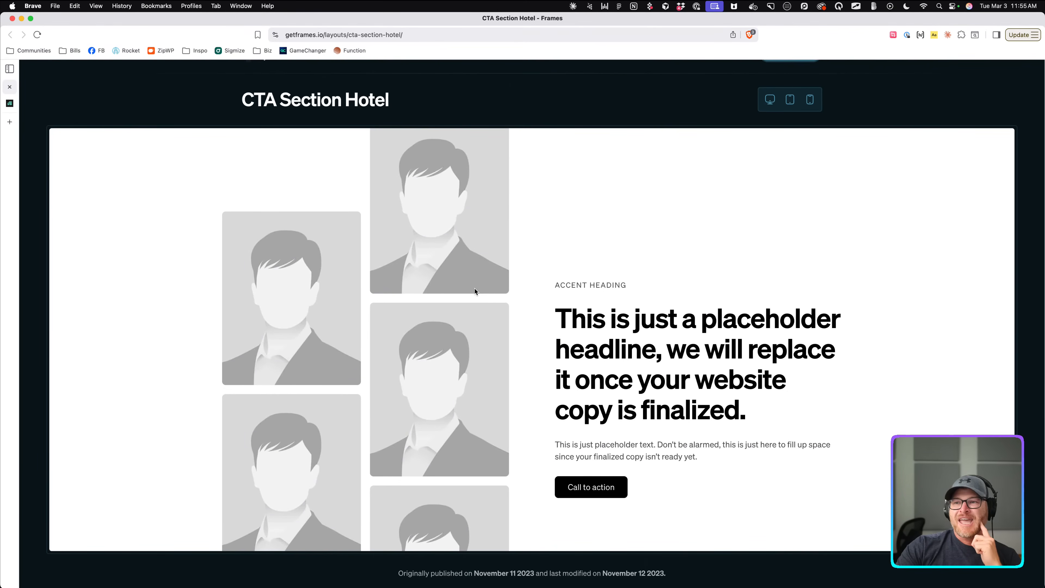
right_click(368, 299)
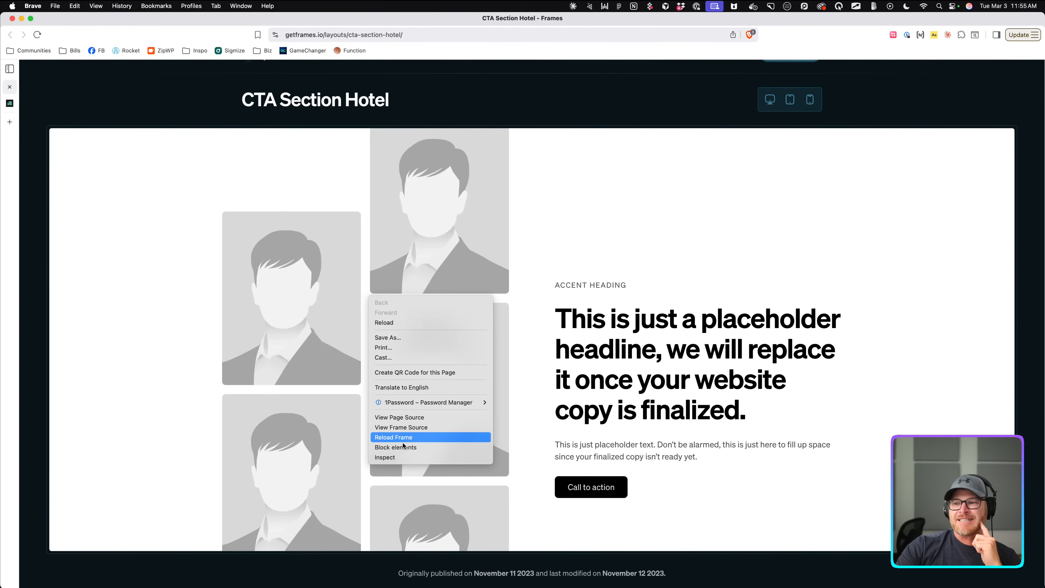
left_click(403, 459)
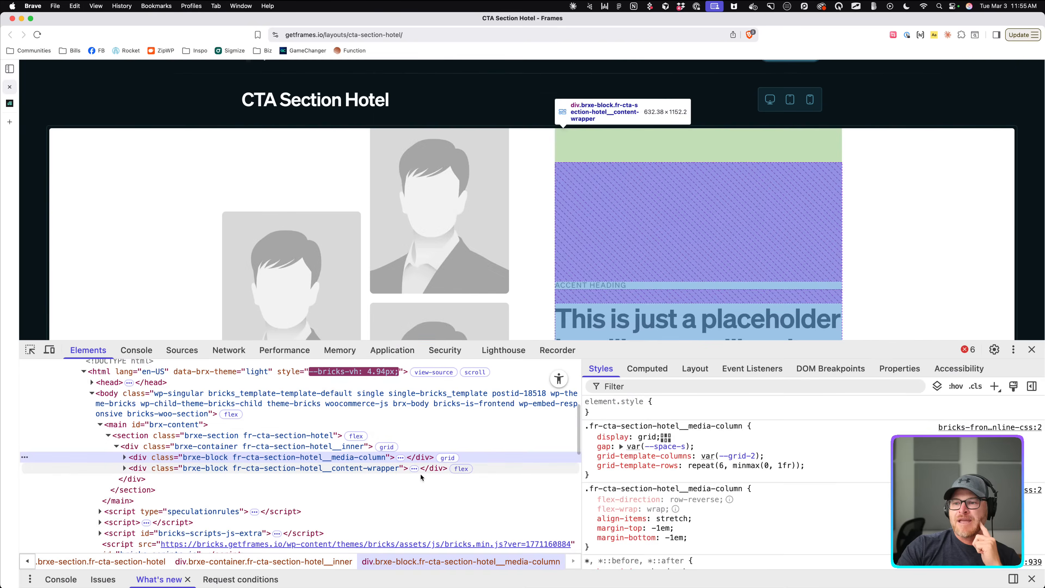
scroll(711, 477, "down", 2)
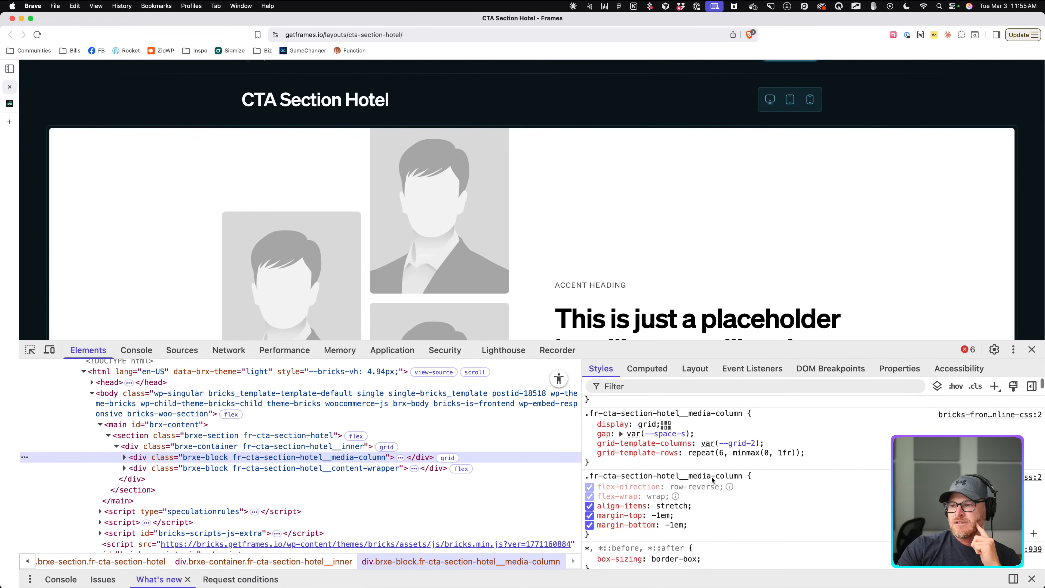
scroll(711, 476, "up", 2)
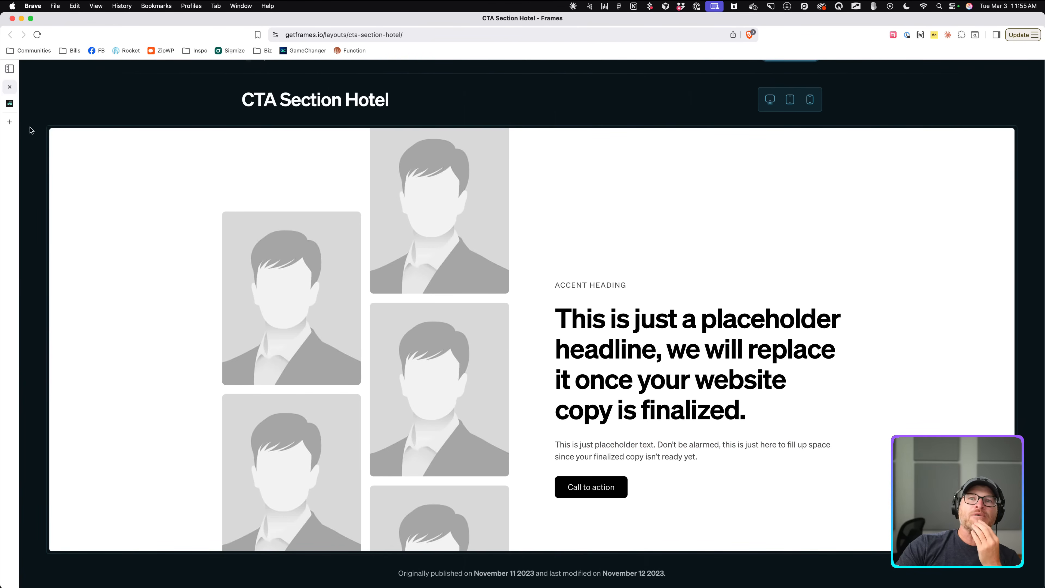
Switch the Image Group to a grid with var(--grid-2) two columns.
left_click(9, 103)
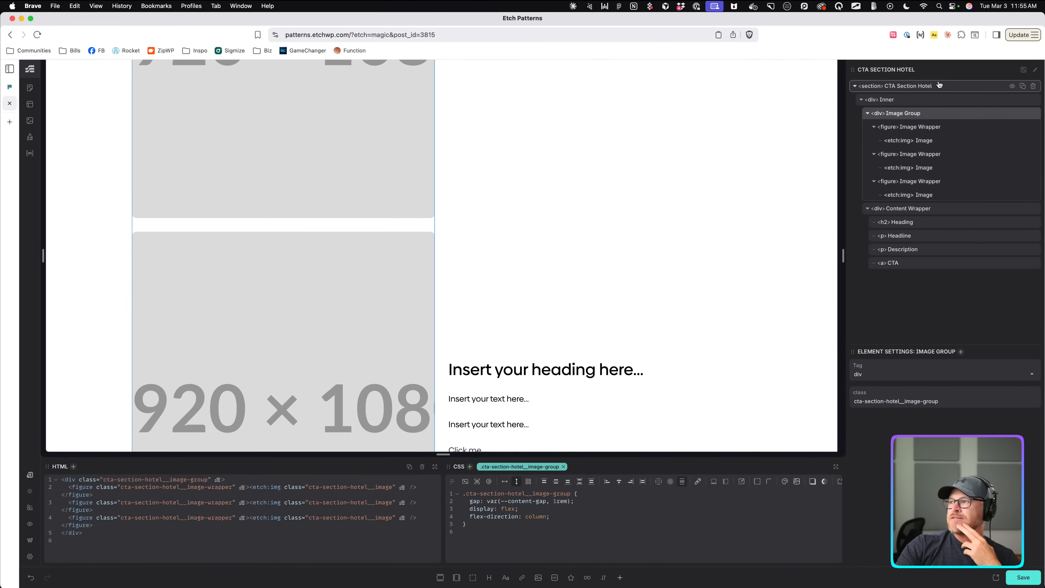
left_click_drag(571, 517, 423, 508)
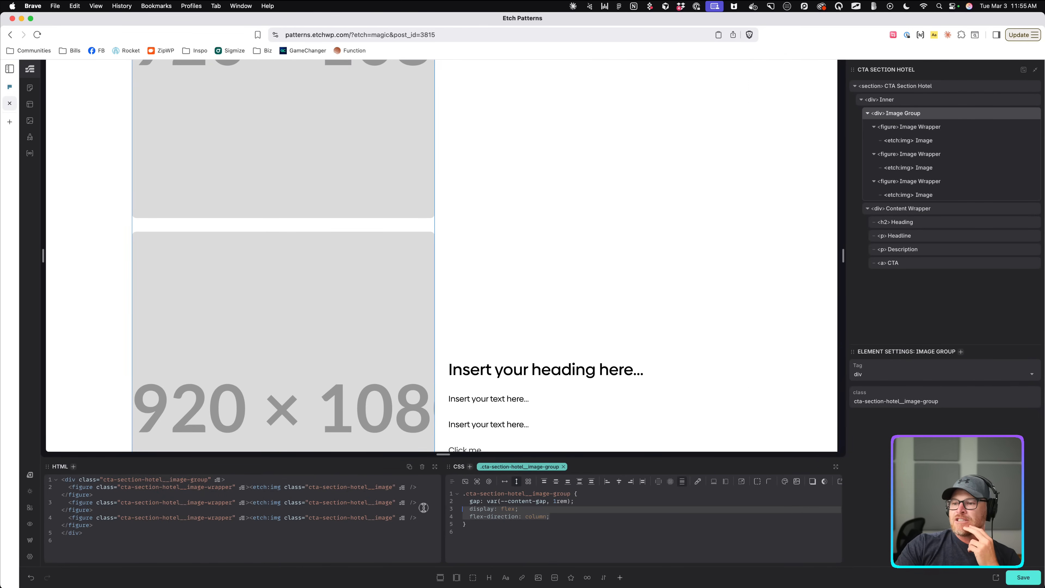
left_click(525, 482)
left_click(527, 481)
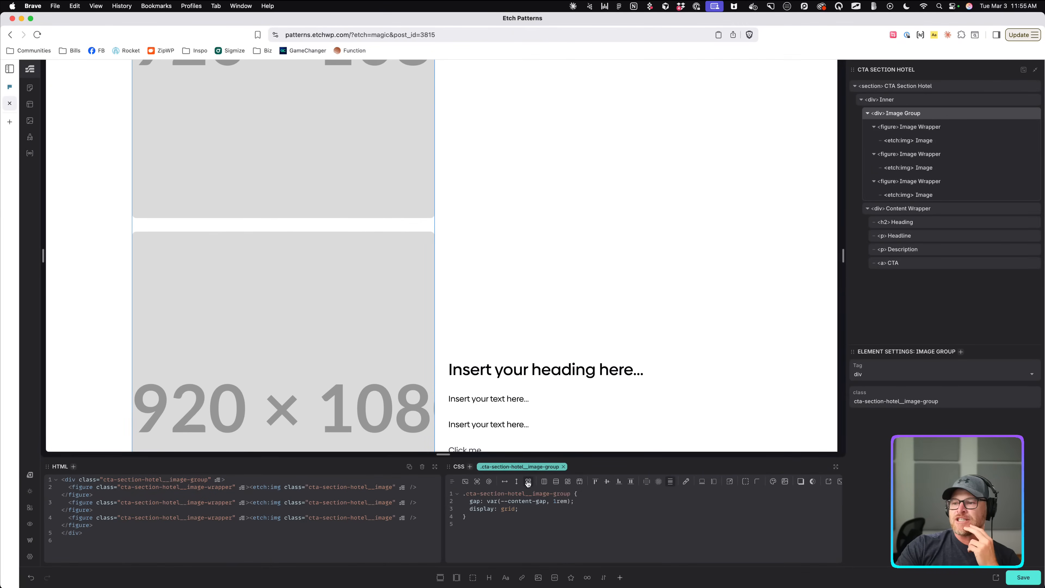
left_click(542, 483)
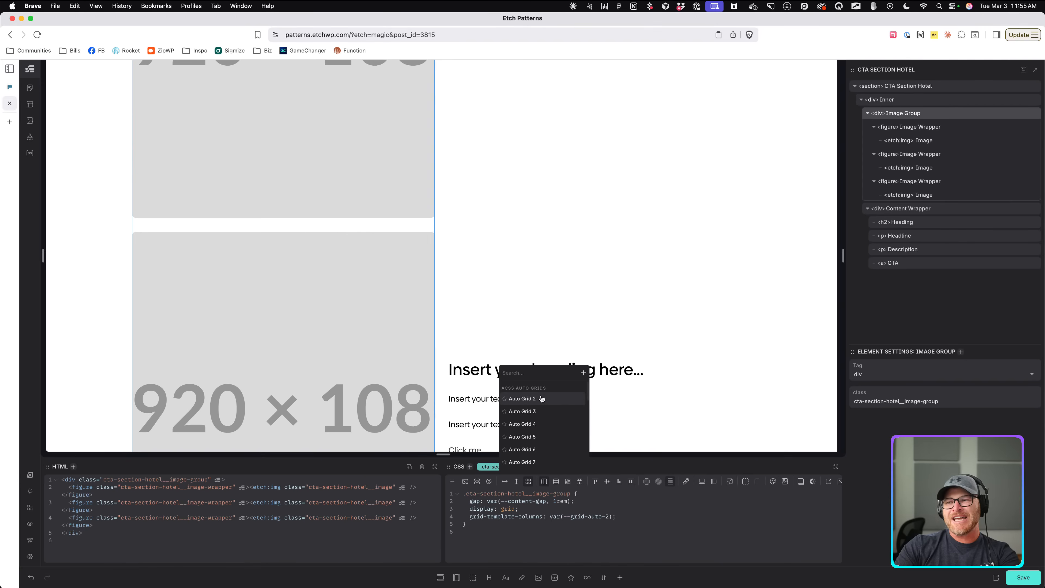
left_click(541, 398)
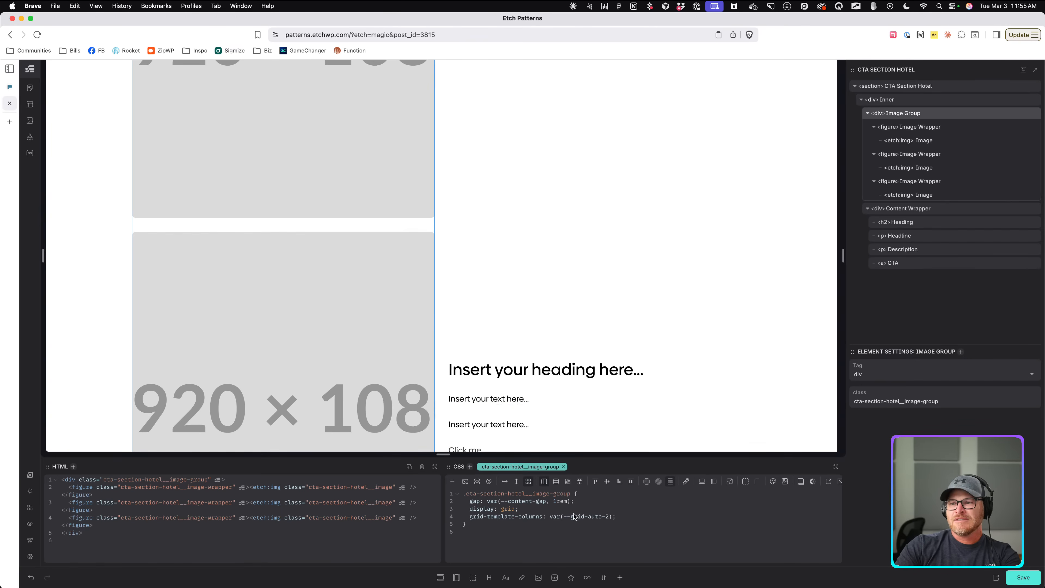
left_click(589, 517)
key("Delete")
key("Delete")
key("Delete")
key("Delete")
key("Delete")
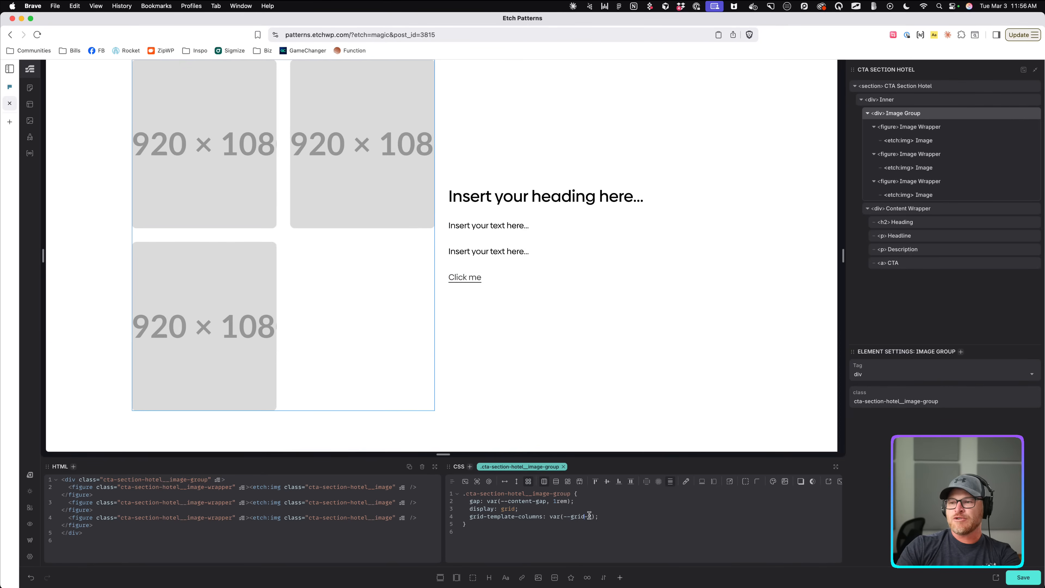
Duplicate Image Wrappers until the grid holds six images.
scroll(363, 278, "up", 2)
scroll(363, 279, "down", 2)
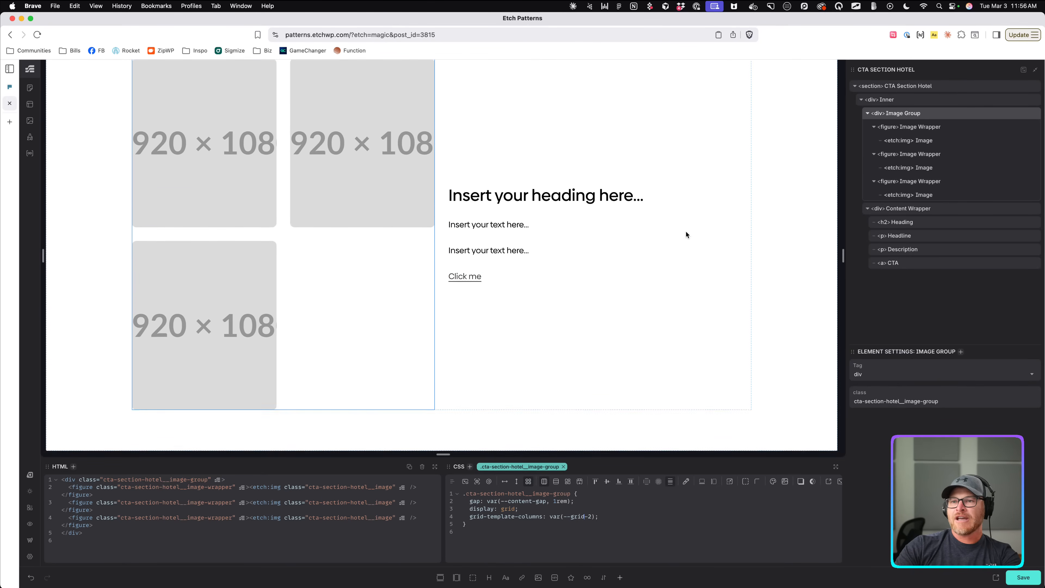
left_click(1022, 181)
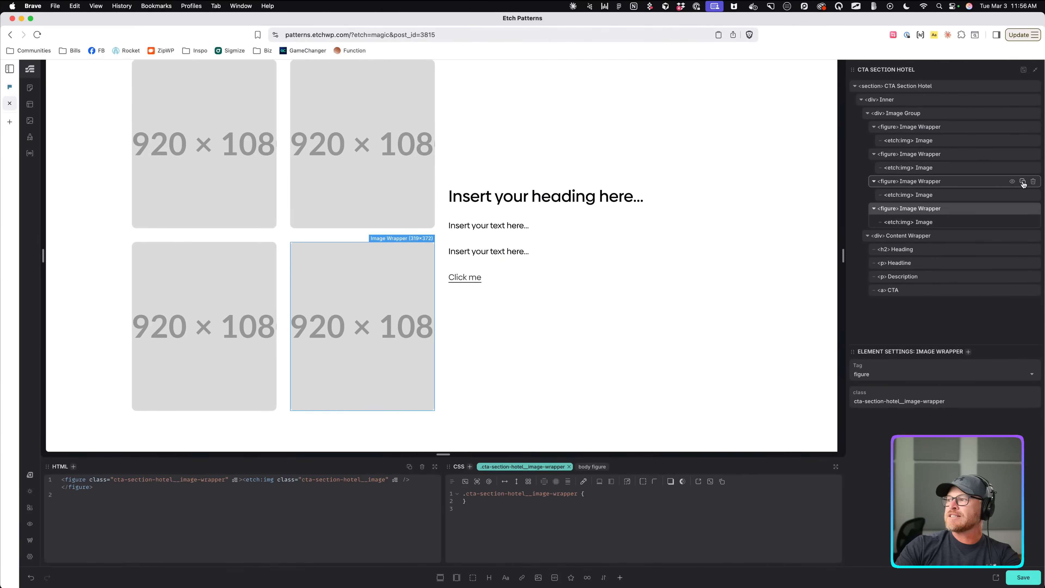
left_click(1022, 182)
left_click(1022, 181)
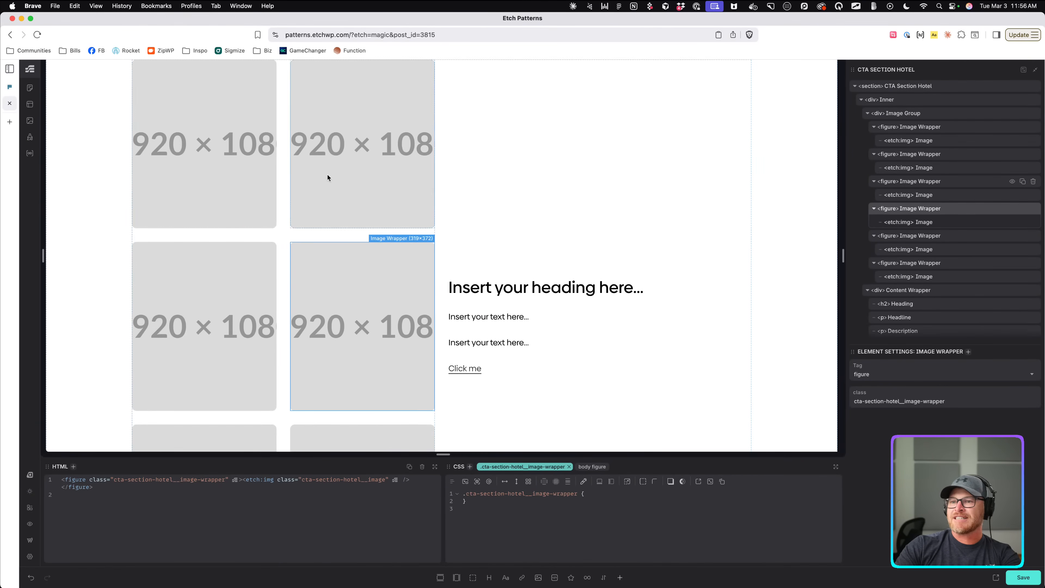
scroll(288, 173, "down", 2)
Set the Image Group's grid rows to the Grid 6 preset.
left_click(316, 167)
left_click(605, 519)
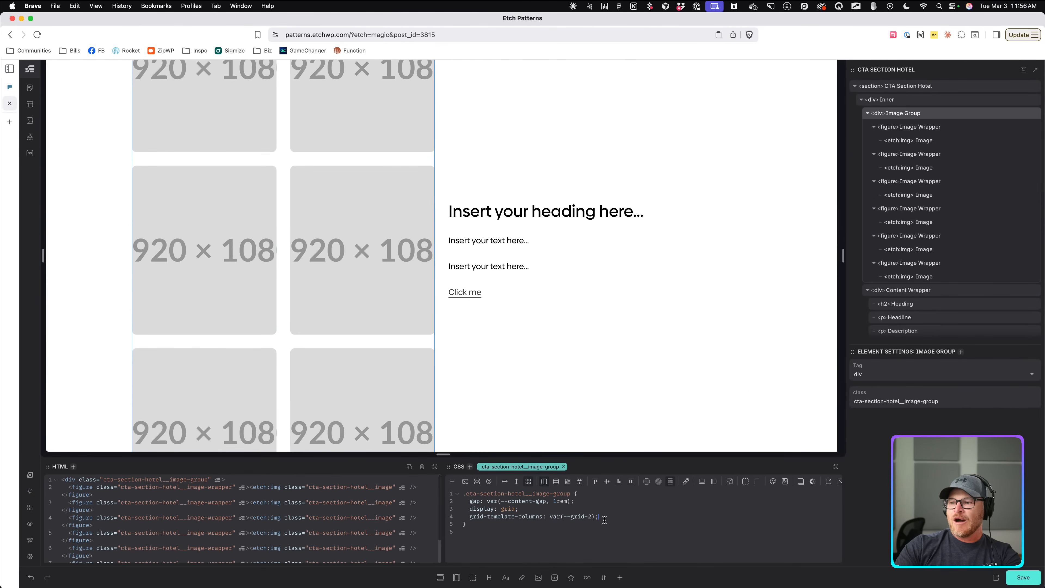
left_click(554, 482)
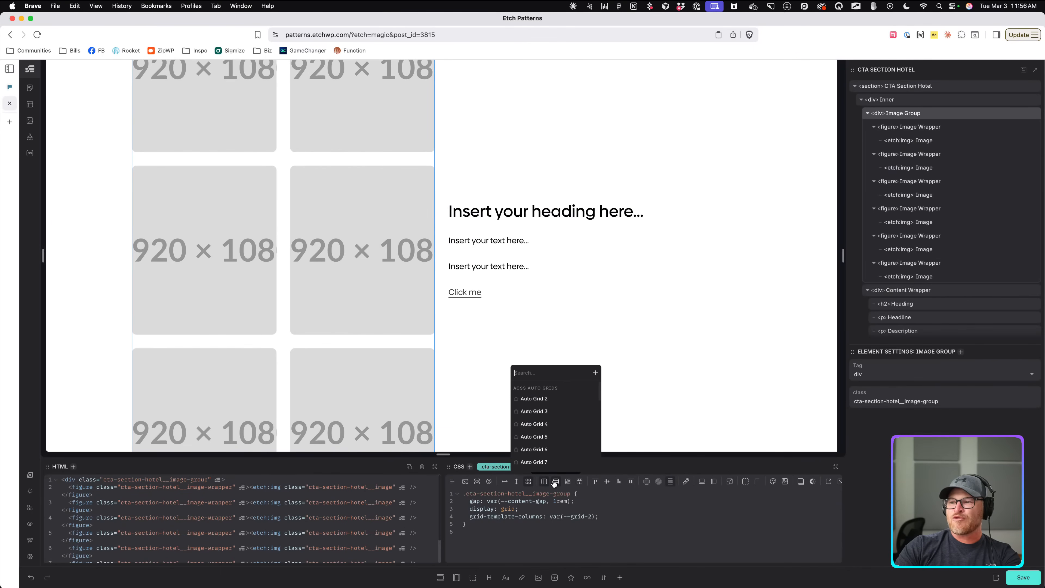
type("6")
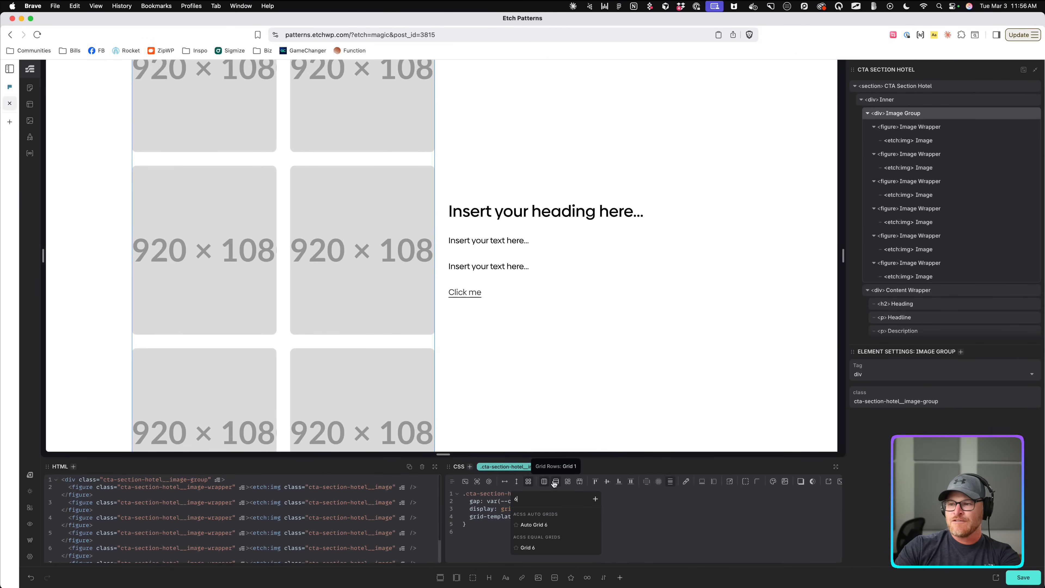
left_click(542, 549)
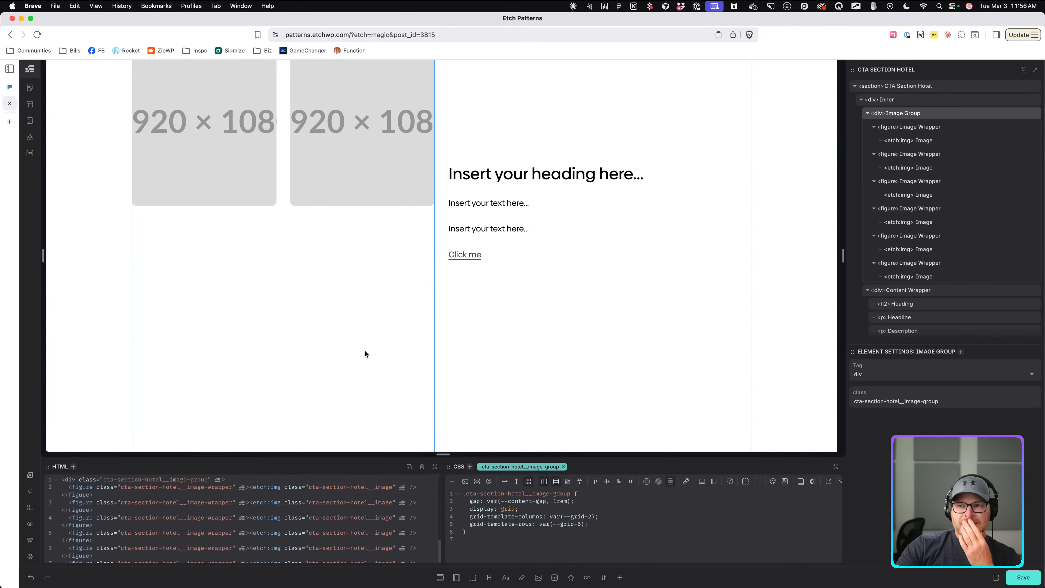
scroll(364, 352, "up", 2)
left_click(7, 90)
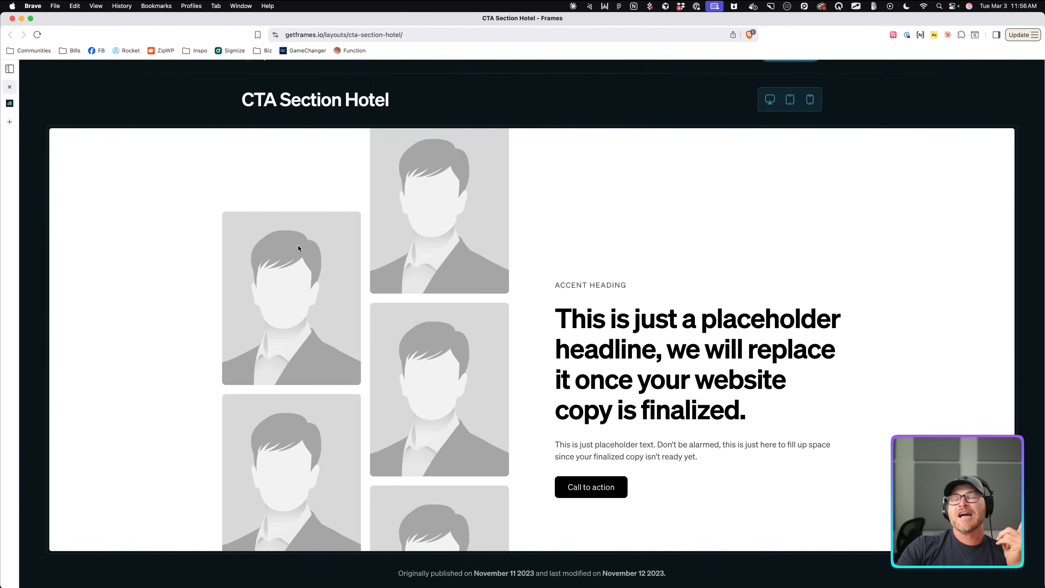
Inspect the reference's second image wrapper and copy its grid-area value 1 / 2 / span 2 / span 1.
right_click(401, 201)
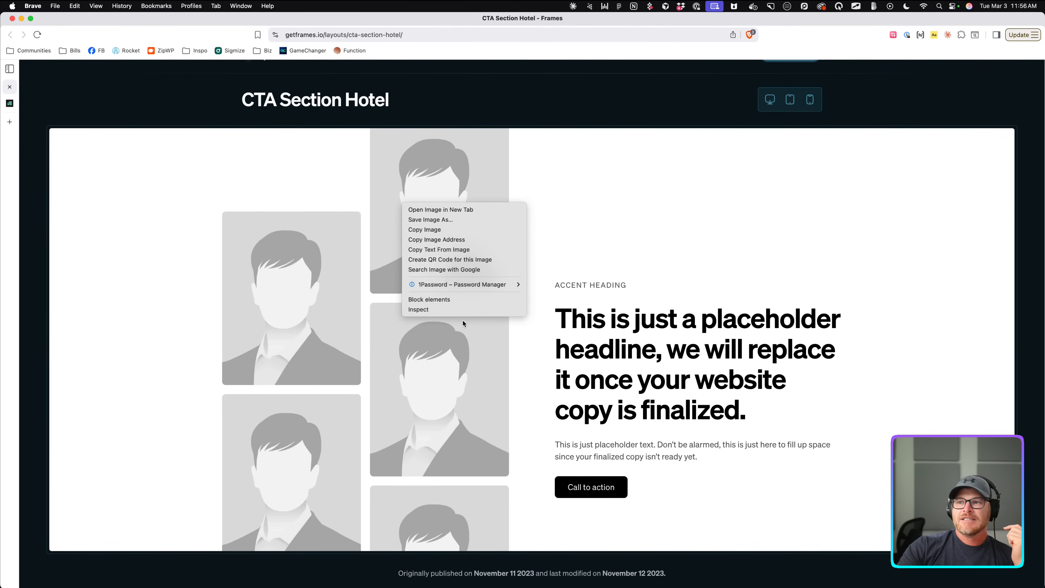
left_click(469, 310)
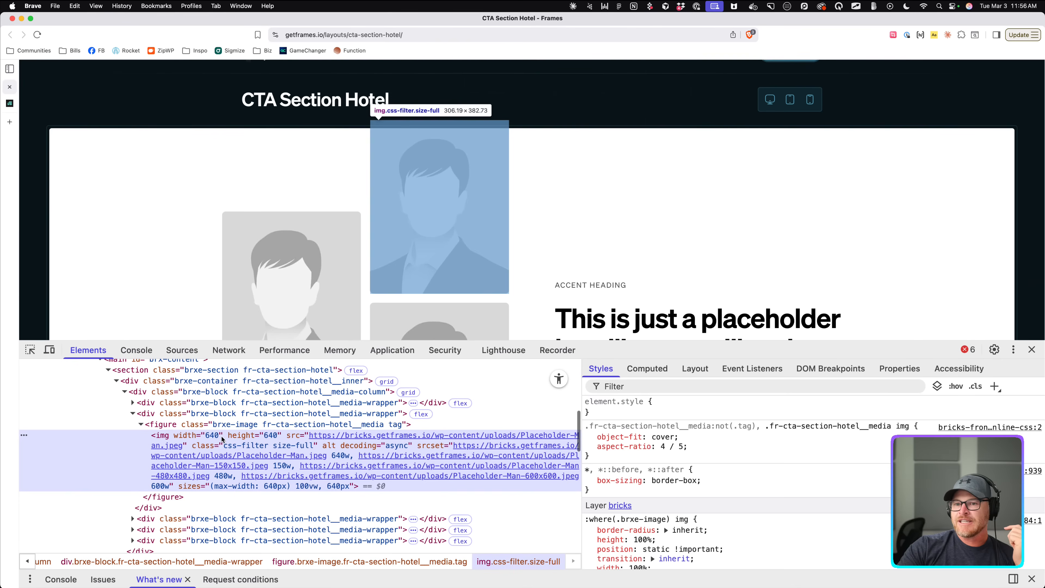
scroll(706, 449, "down", 5)
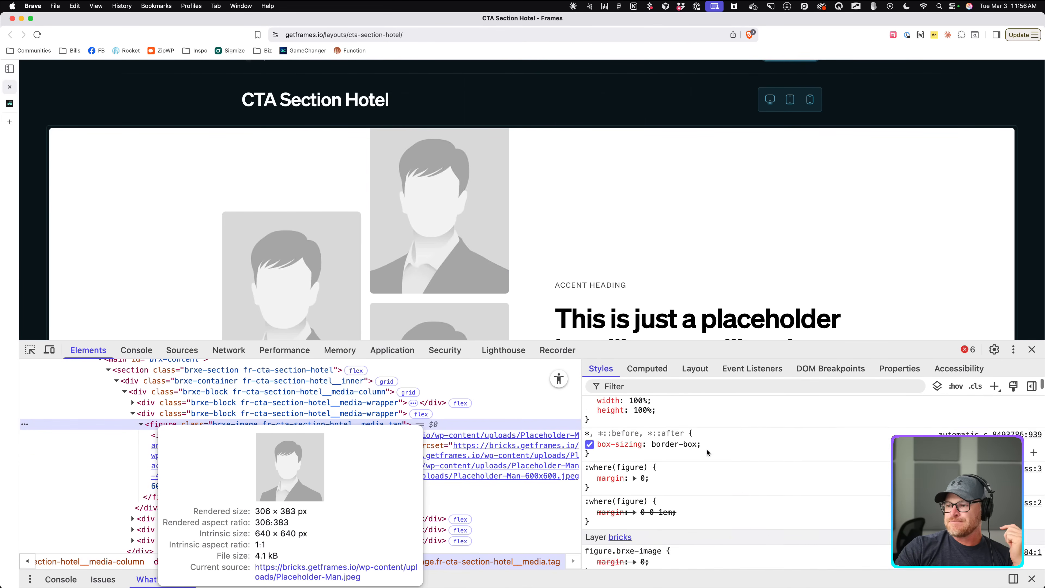
scroll(704, 450, "down", 5)
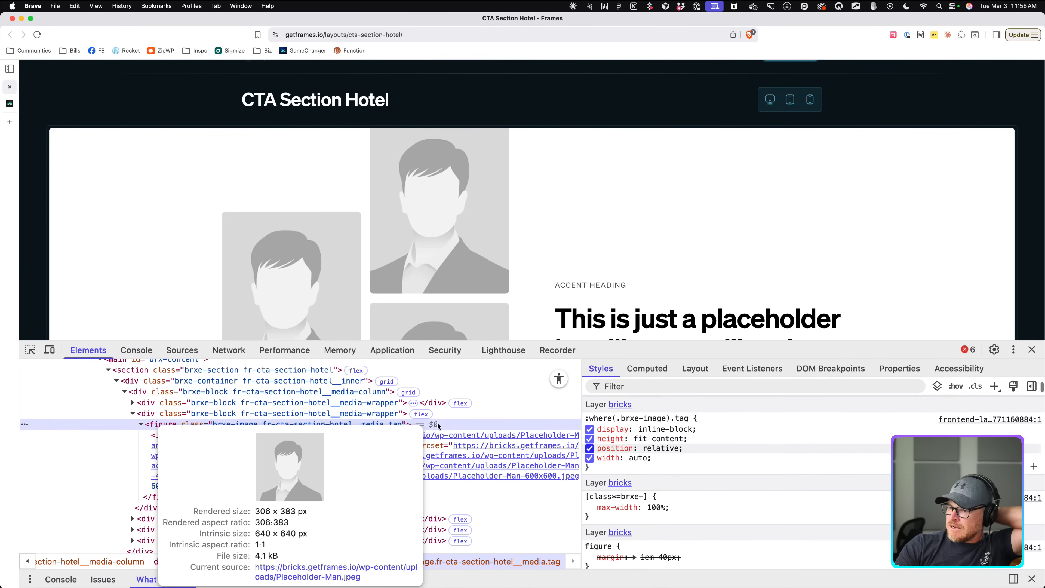
left_click(170, 414)
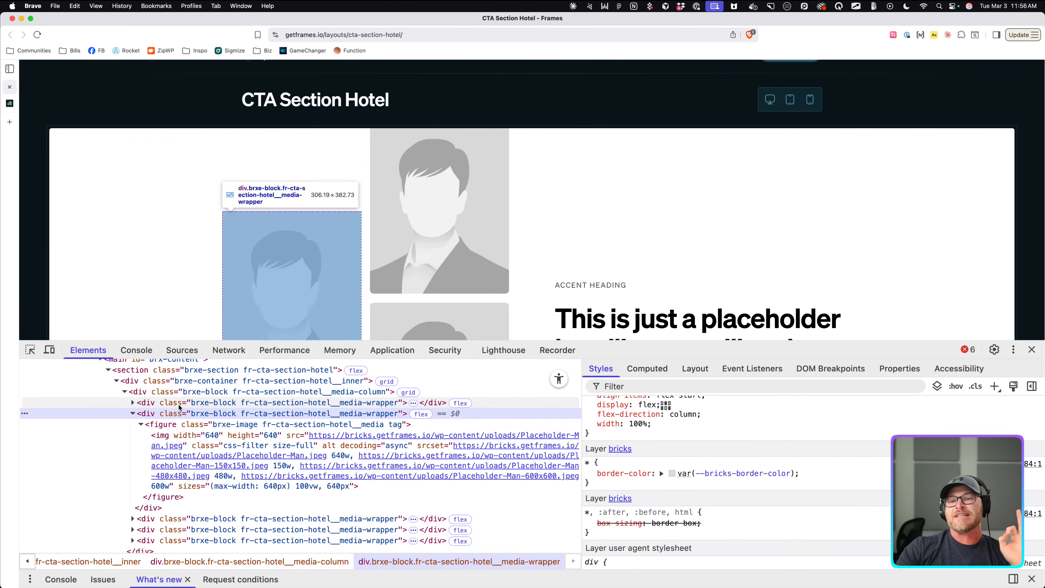
scroll(673, 529, "up", 5)
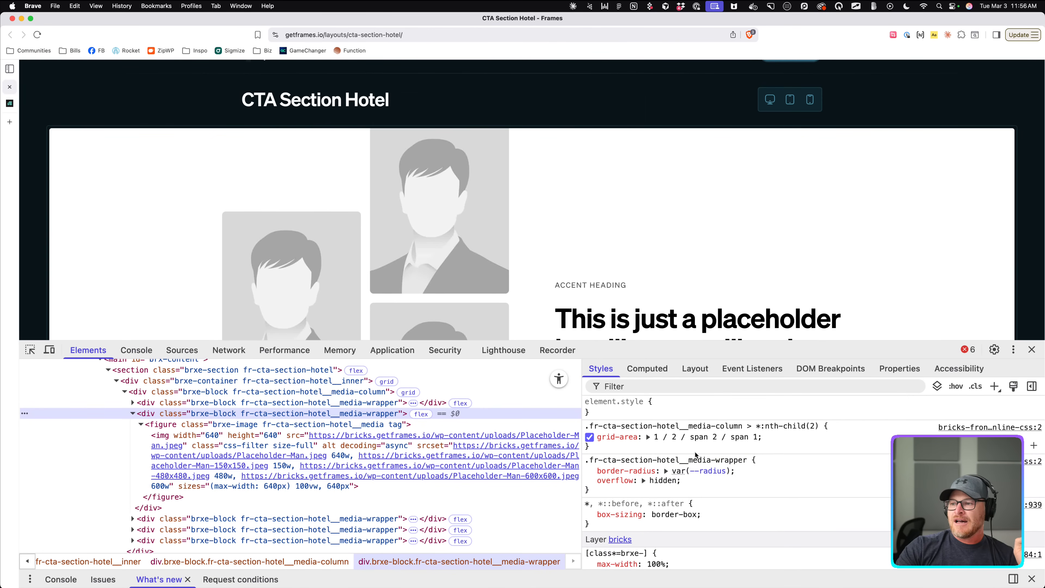
left_click(719, 438)
key("super+c")
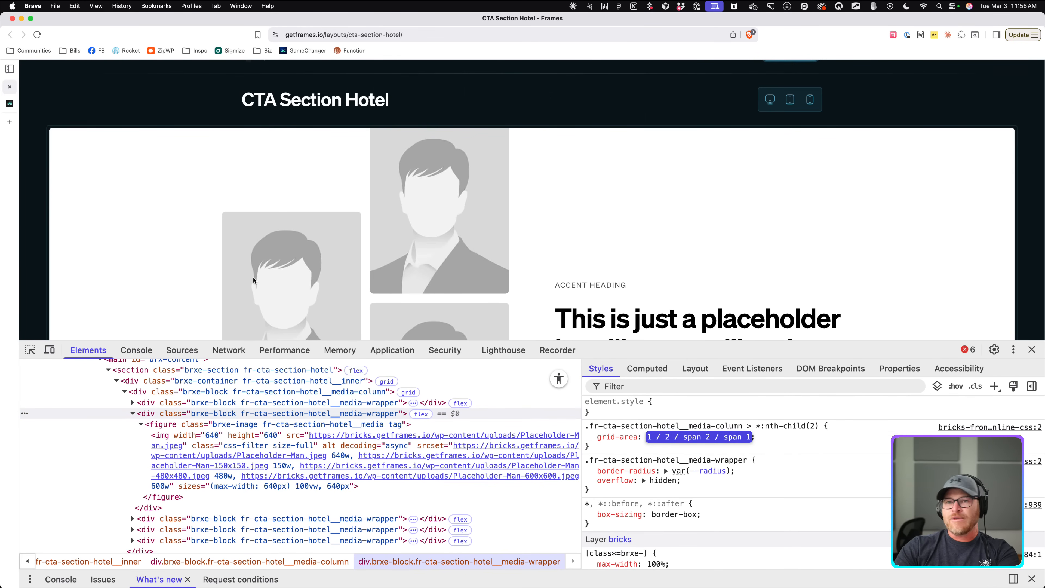
left_click(10, 103)
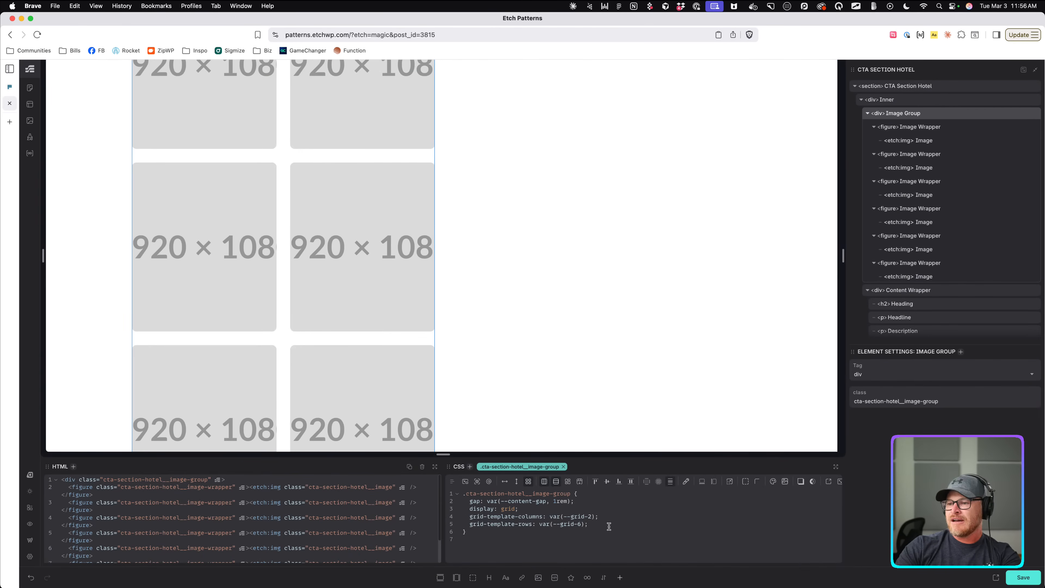
Add a grid-area: 1 / 2 / span 2 / span 1 declaration to the first Image Wrapper's CSS.
left_click(930, 127)
left_click(615, 494)
key("Return")
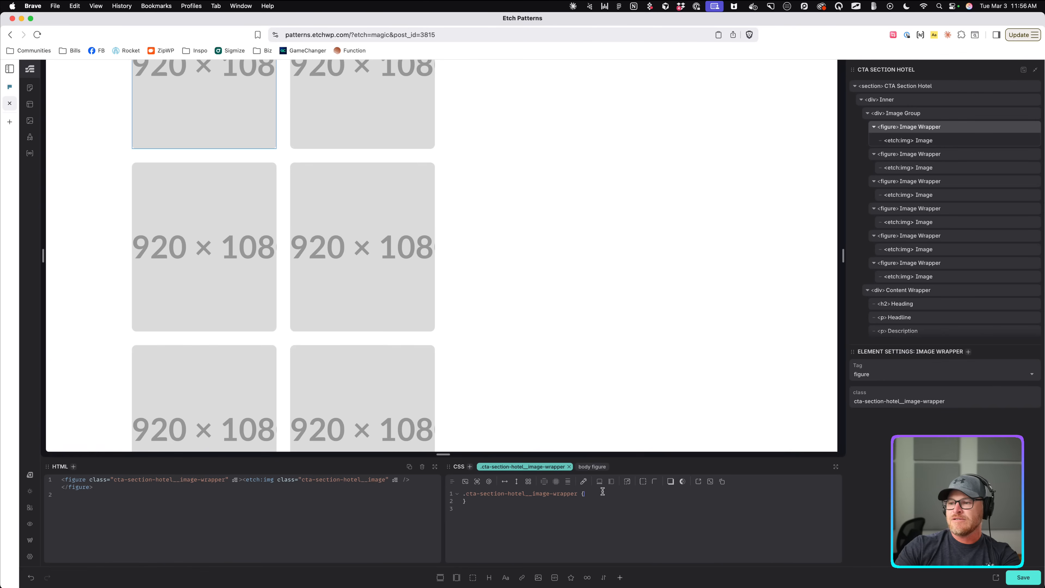
key("super+v")
left_click(470, 501)
type("grid-area:")
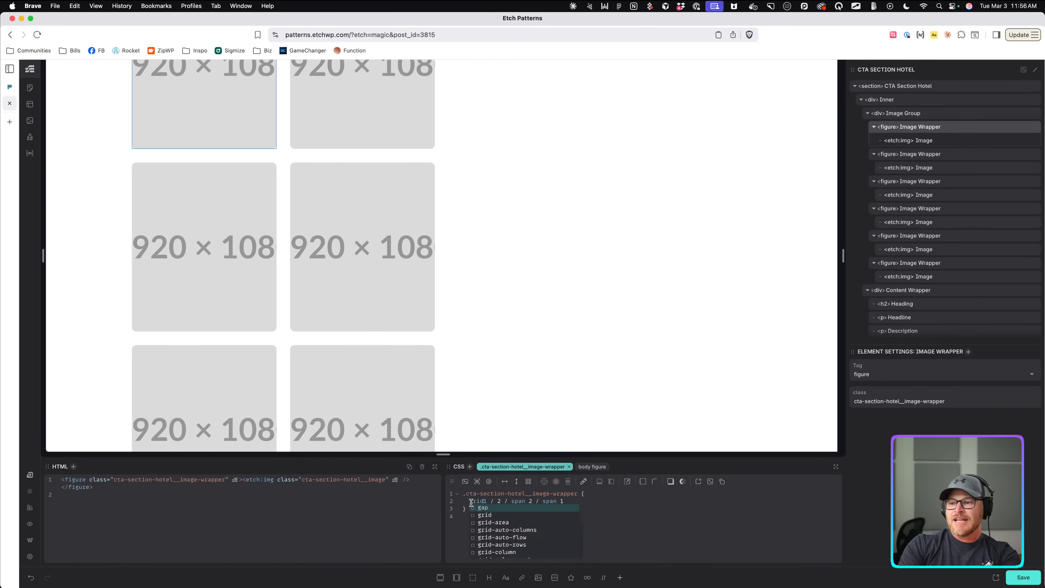
scroll(437, 240, "up", 3)
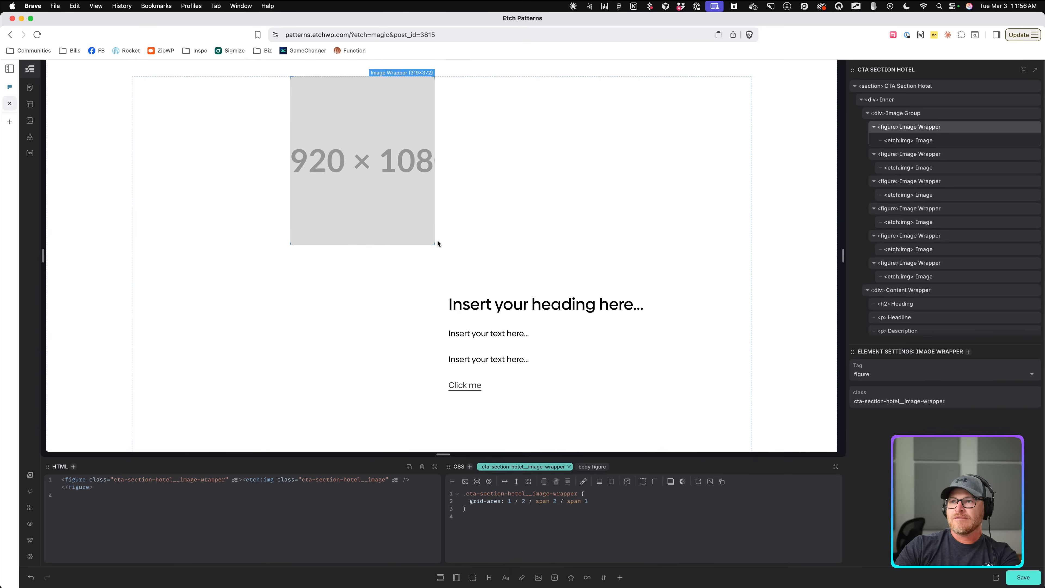
scroll(463, 223, "down", 1)
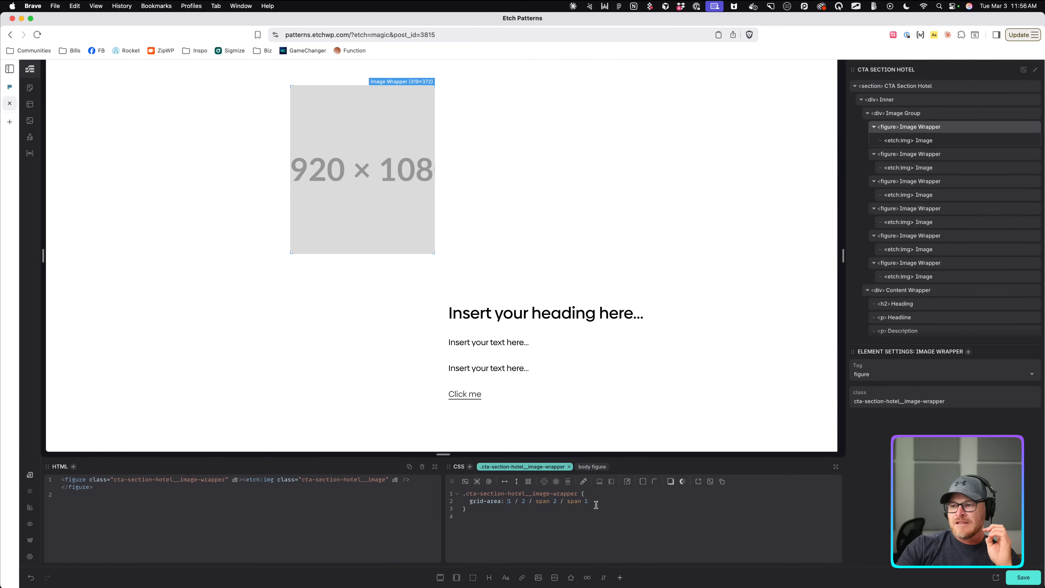
After rechecking Frames, move that grid-area declaration inside a new &:nth-child(2) rule.
left_click(12, 88)
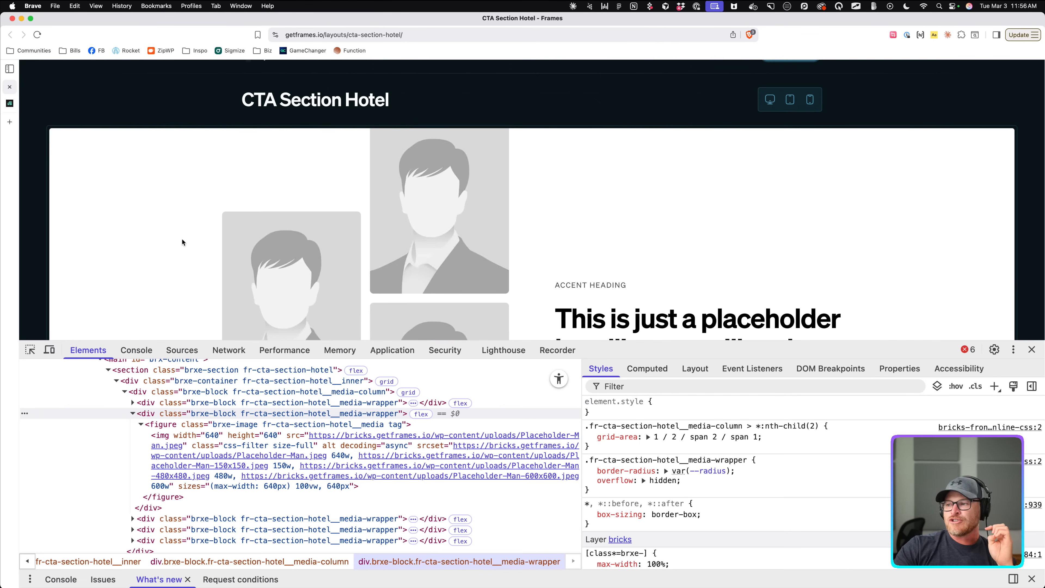
left_click(10, 103)
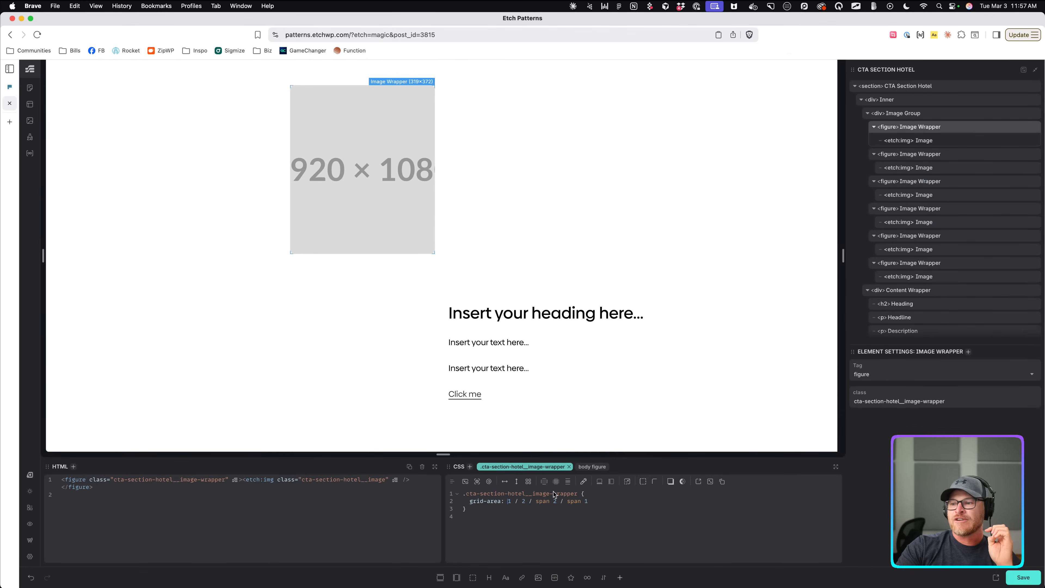
left_click_drag(592, 501, 470, 501)
key("super+x")
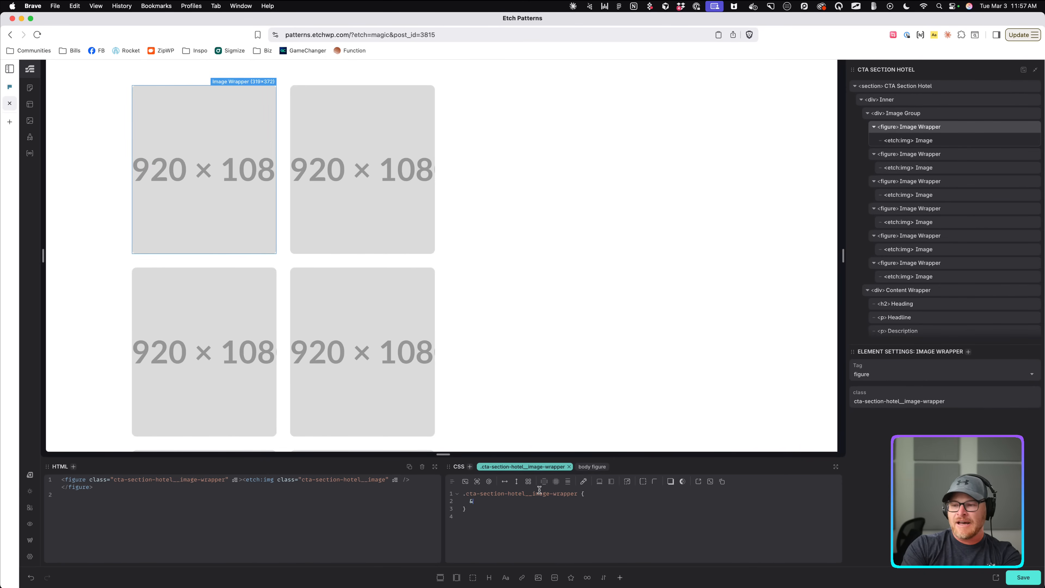
type("&:nth-child(2) {")
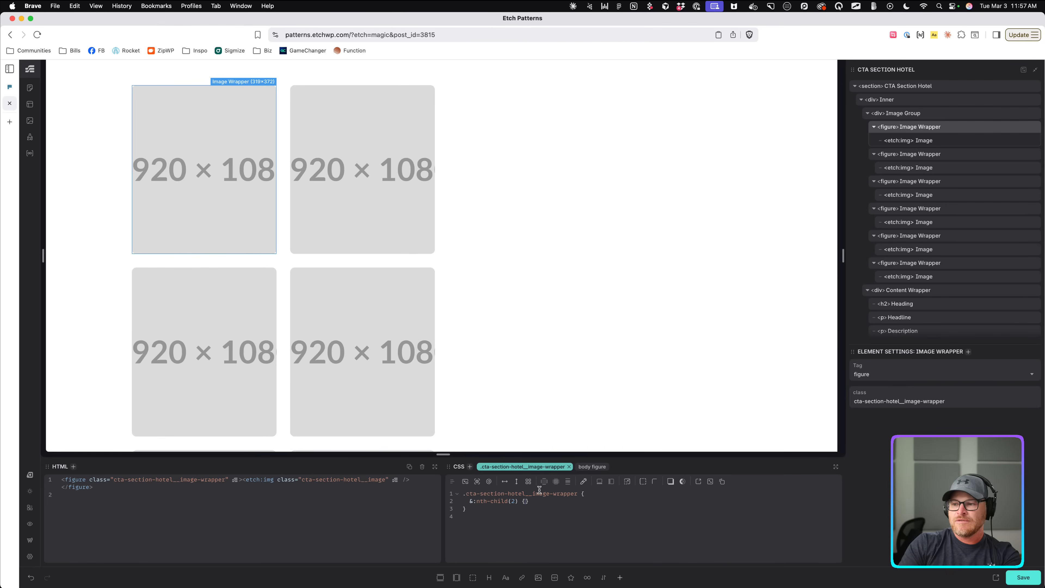
key("Return")
key("super+v")
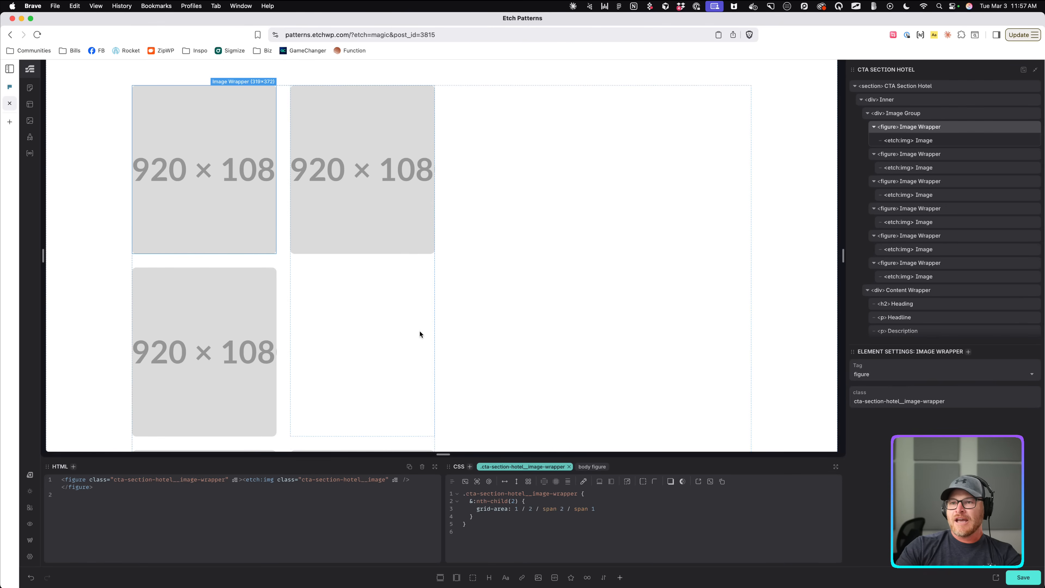
scroll(420, 331, "down", 4)
scroll(423, 334, "down", 1)
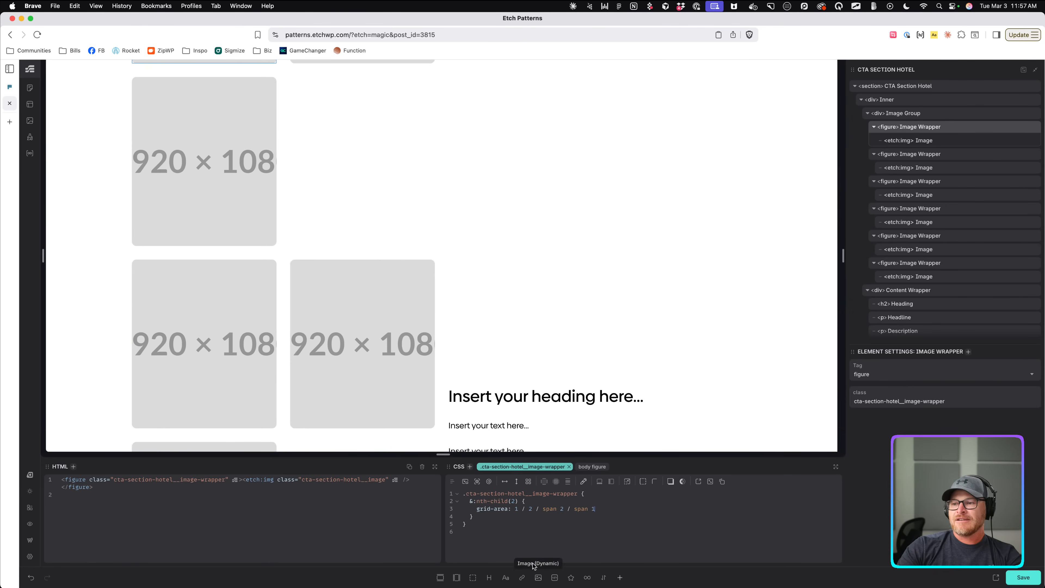
left_click(520, 510)
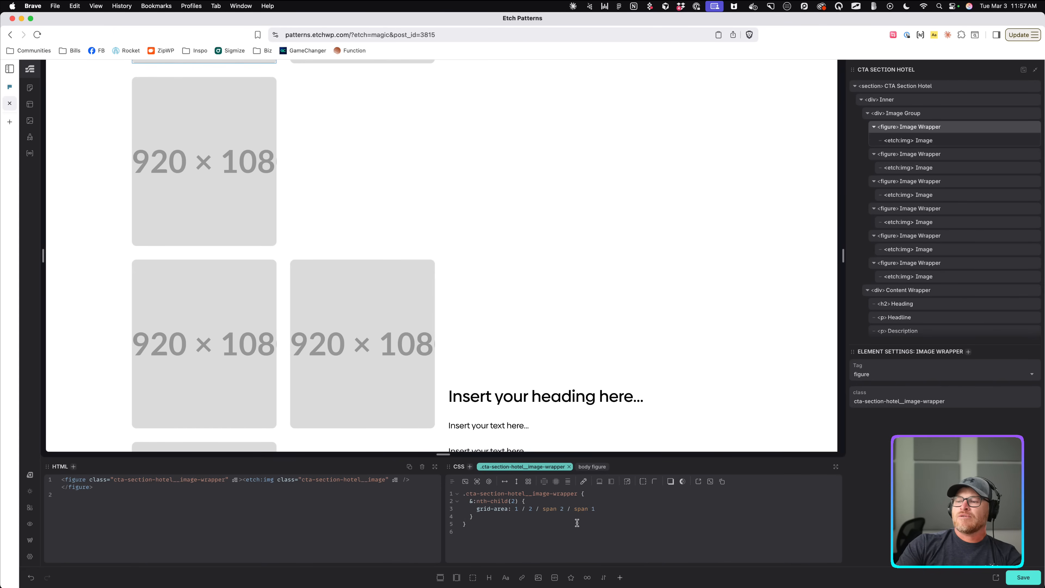
left_click(602, 509)
left_click_drag(601, 509, 514, 510)
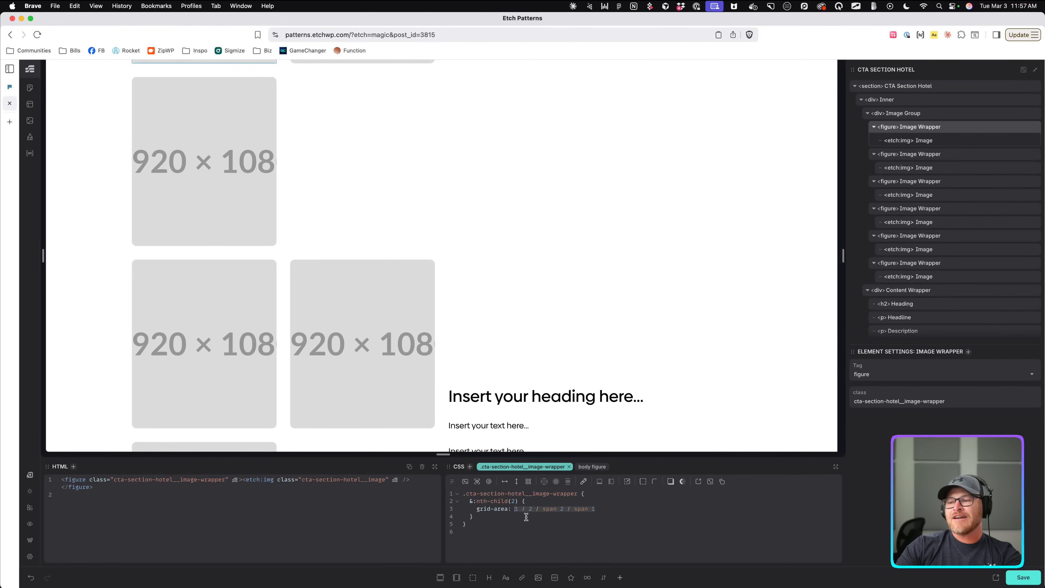
key("super+t")
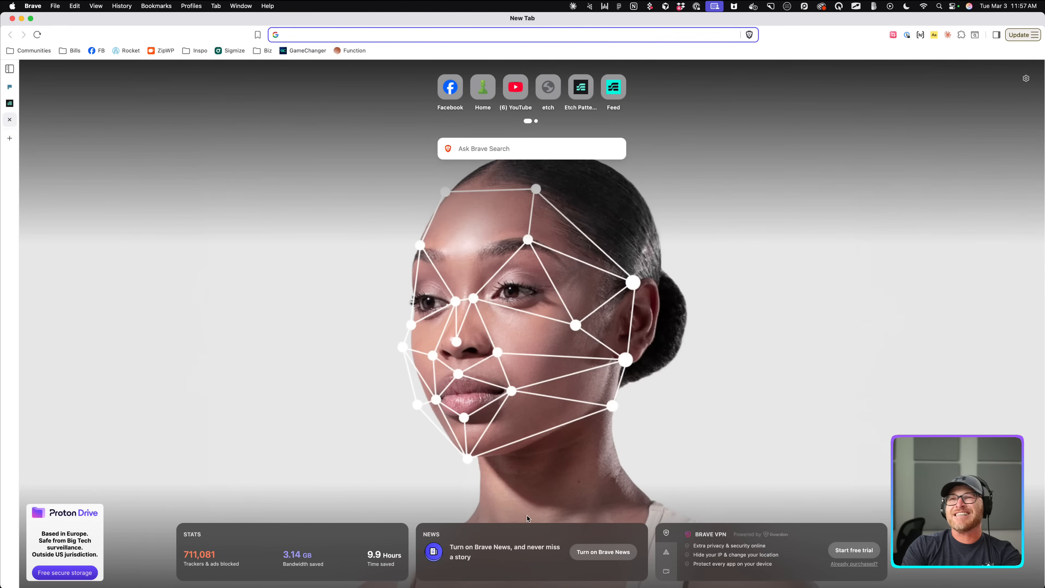
Ask Grok to translate 'grid-area: 1 / 2 / span 2 / span 1'.
type("grok.com")
key("Return")
type("tr")
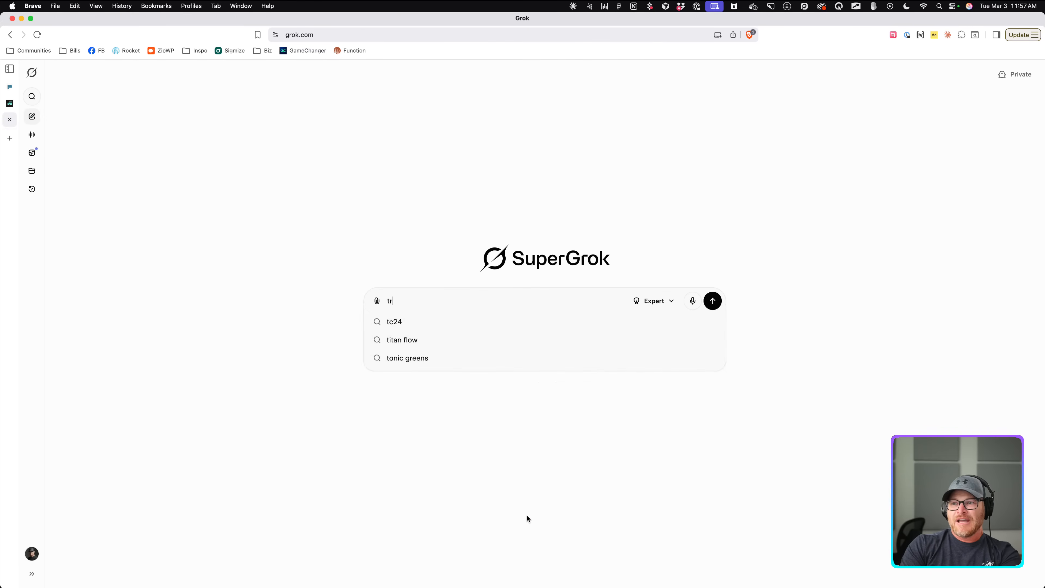
type("anslate this:")
key("shift+Return")
key("super+v")
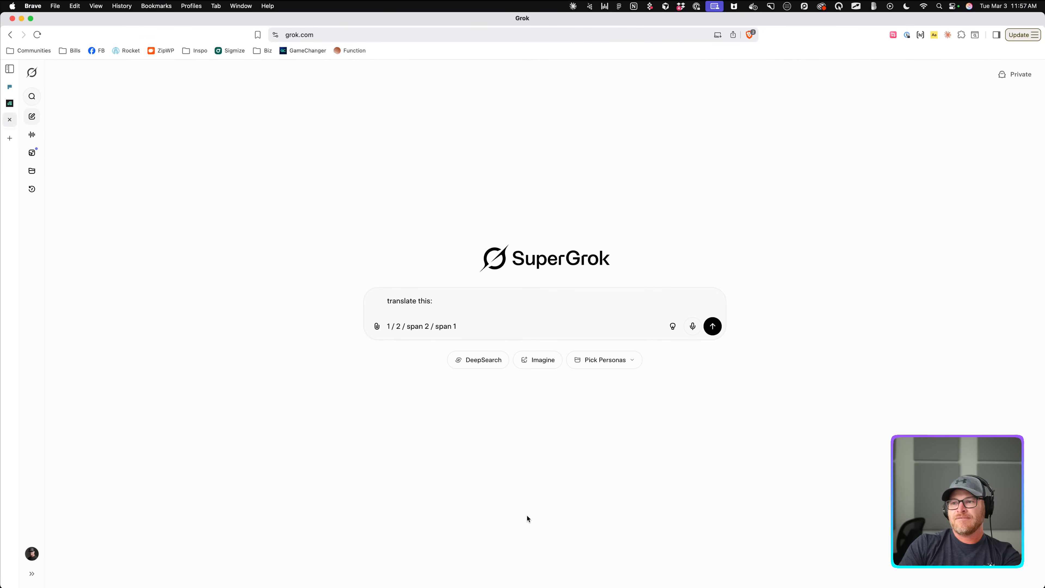
double_click(388, 326)
type("gr")
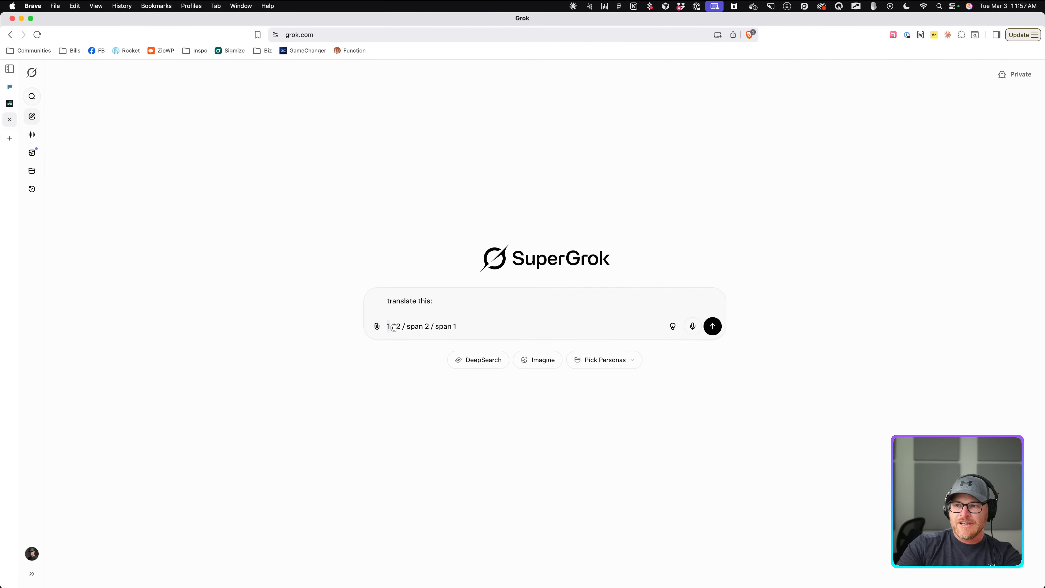
type("id-area")
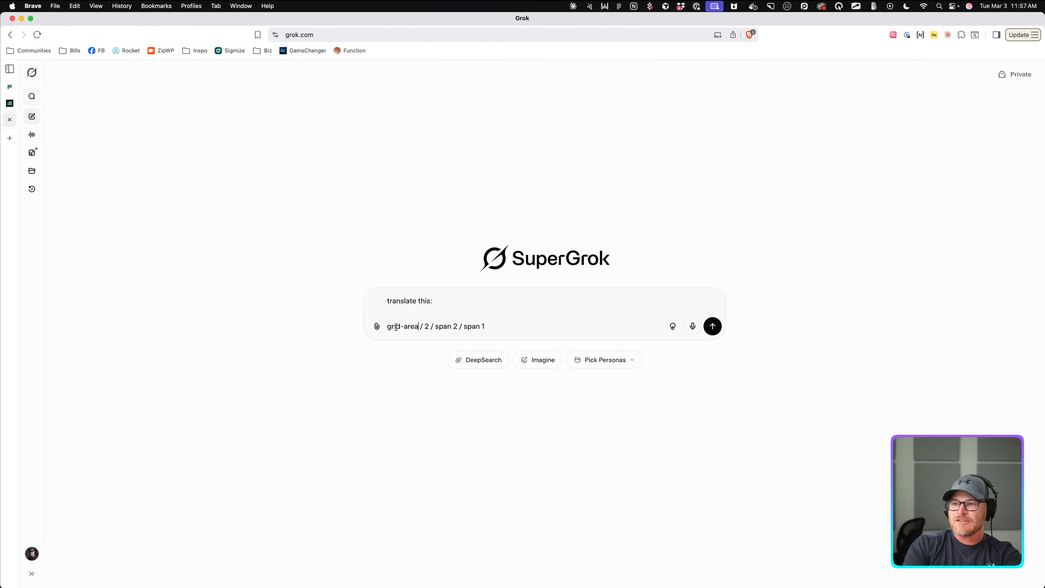
type(": 1")
key("Return")
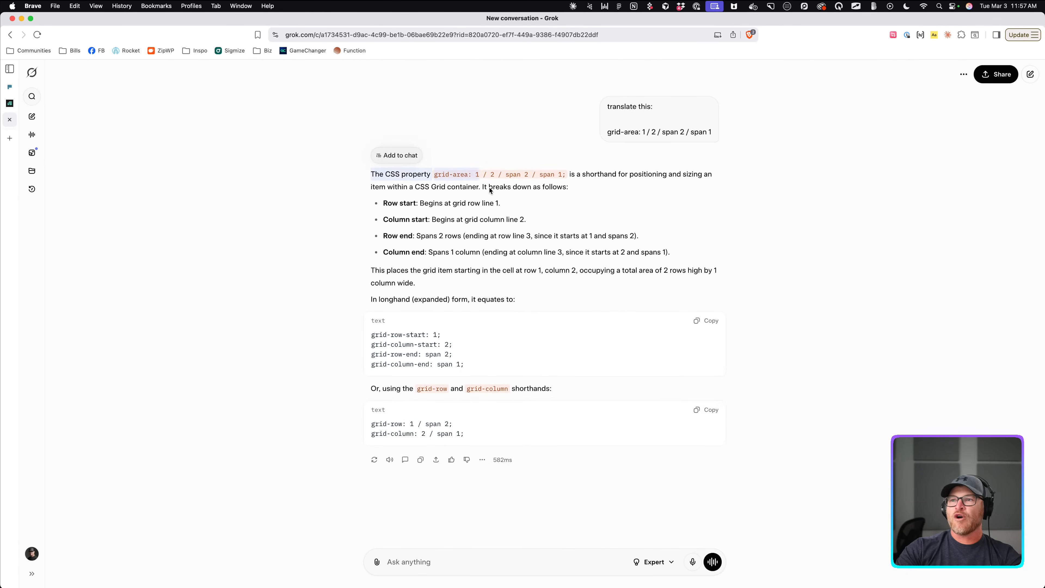
Study Grok's answer, highlighting the row start 1, column 2 and span parts.
double_click(491, 174)
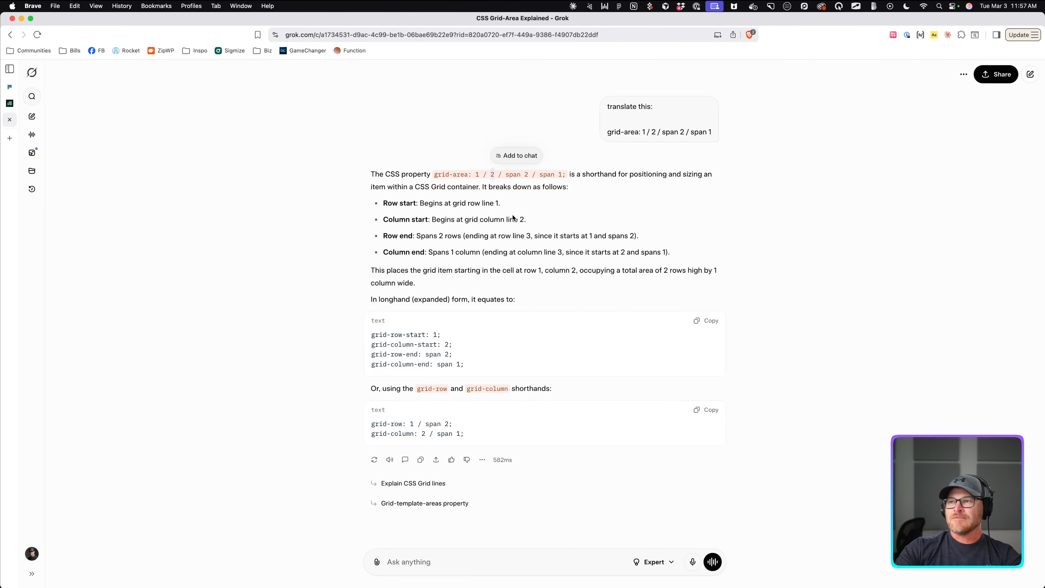
left_click_drag(502, 175, 557, 174)
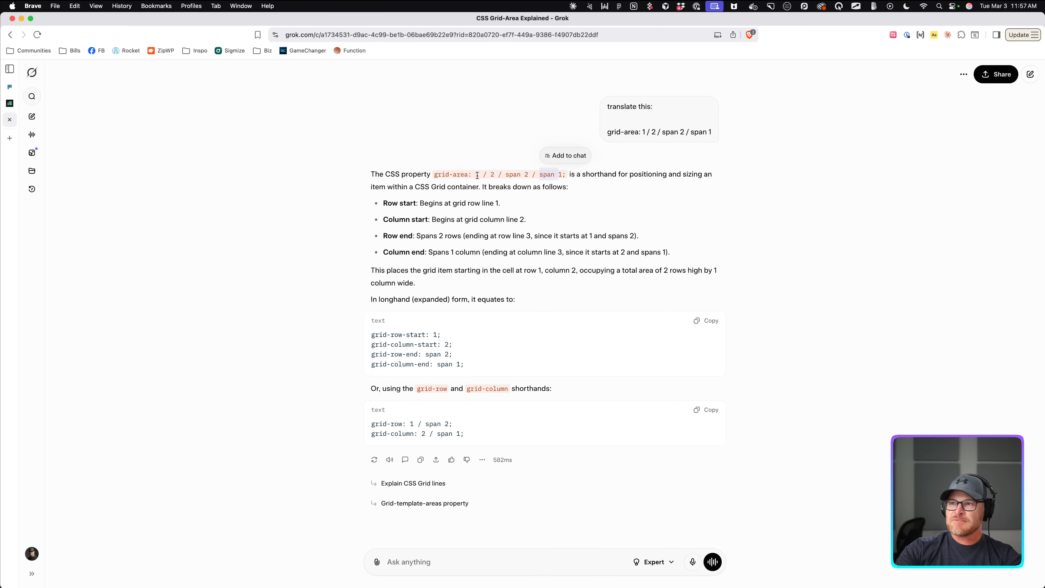
left_click_drag(473, 174, 480, 175)
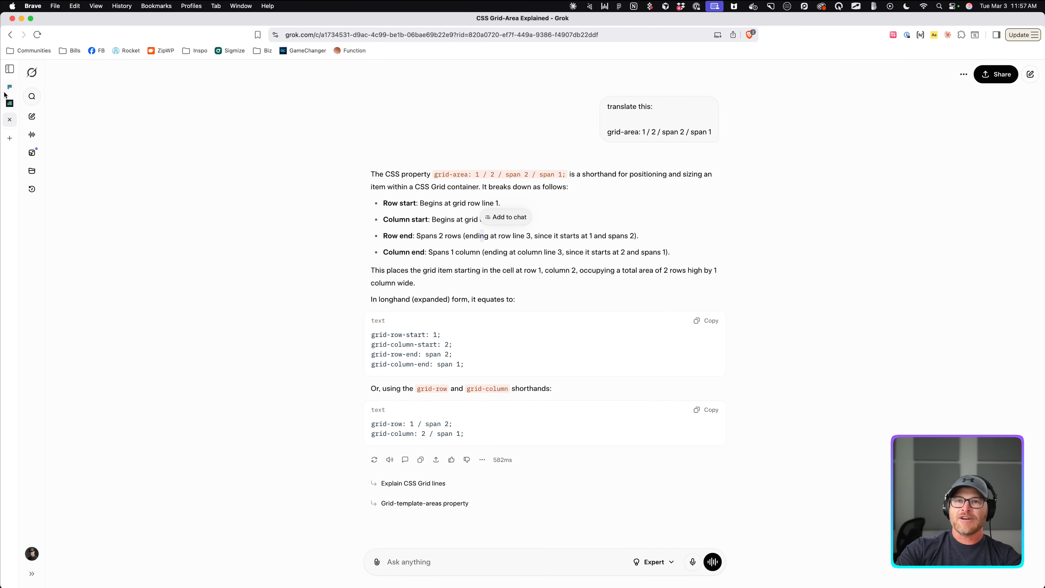
left_click(7, 102)
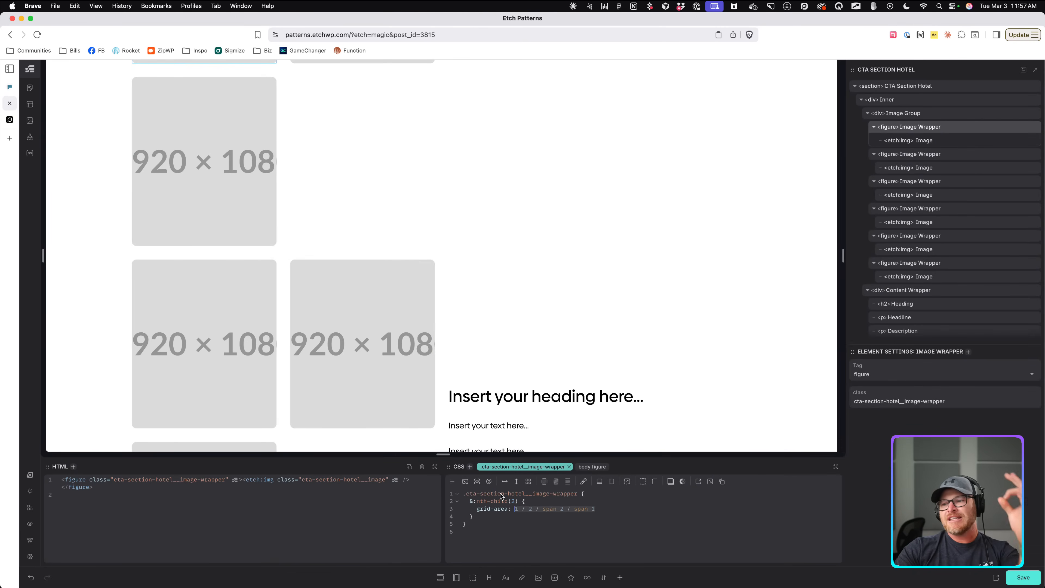
Duplicate the &:nth-child(2) grid-area rule in the CSS pane.
left_click(508, 525)
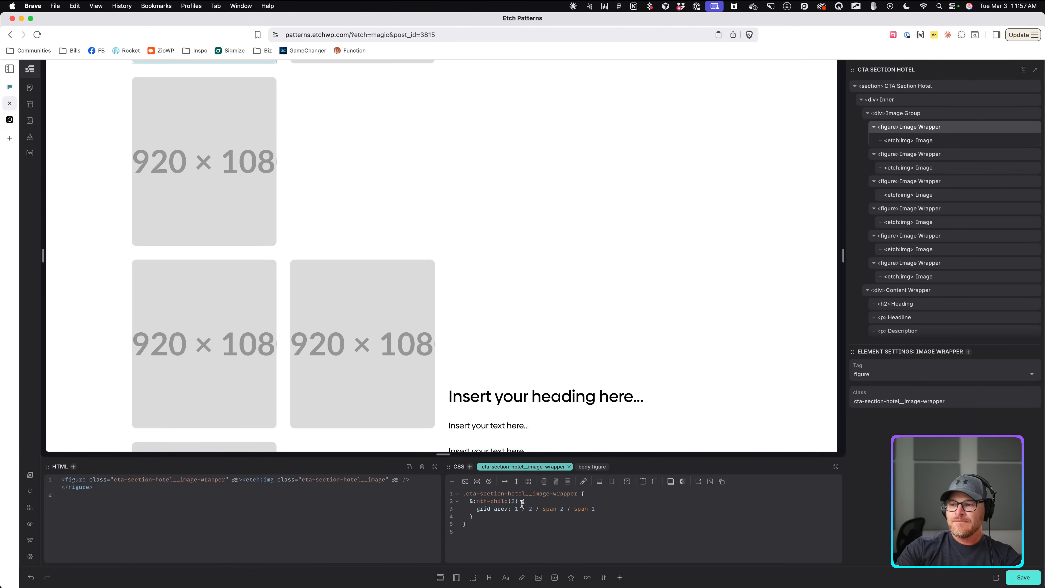
double_click(529, 509)
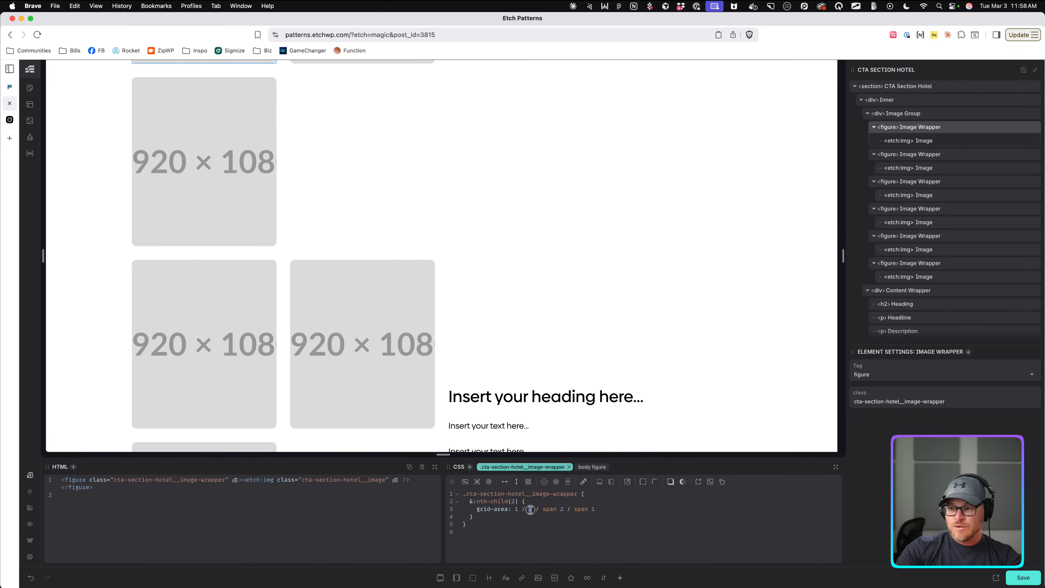
left_click_drag(469, 501, 523, 516)
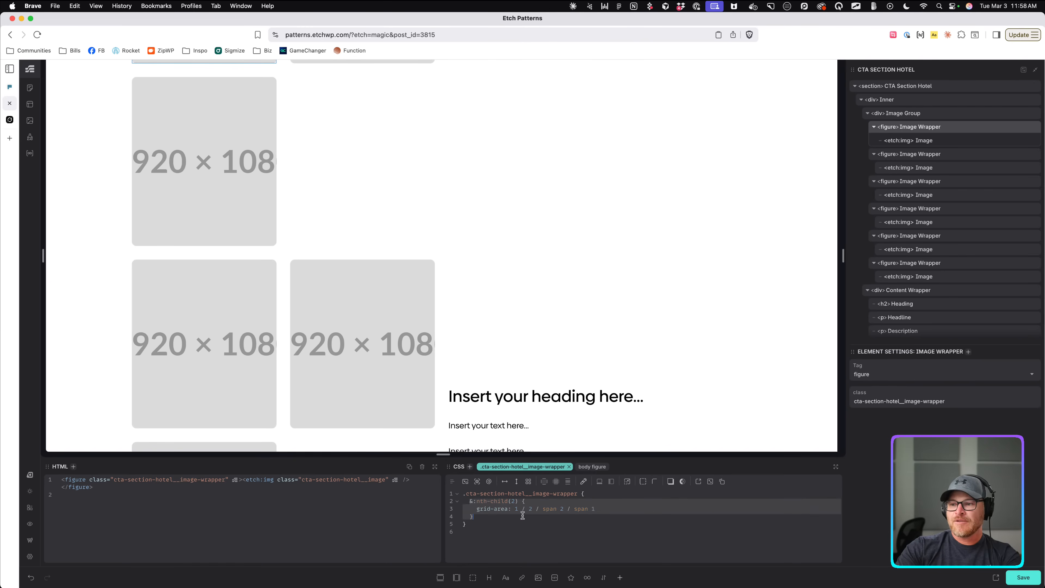
key("super+c")
key("Right")
key("Return")
key("super+v")
Turn the first copy into nth-child(1) with grid-area 1 / 1 / span 2 / span 1.
double_click(514, 502)
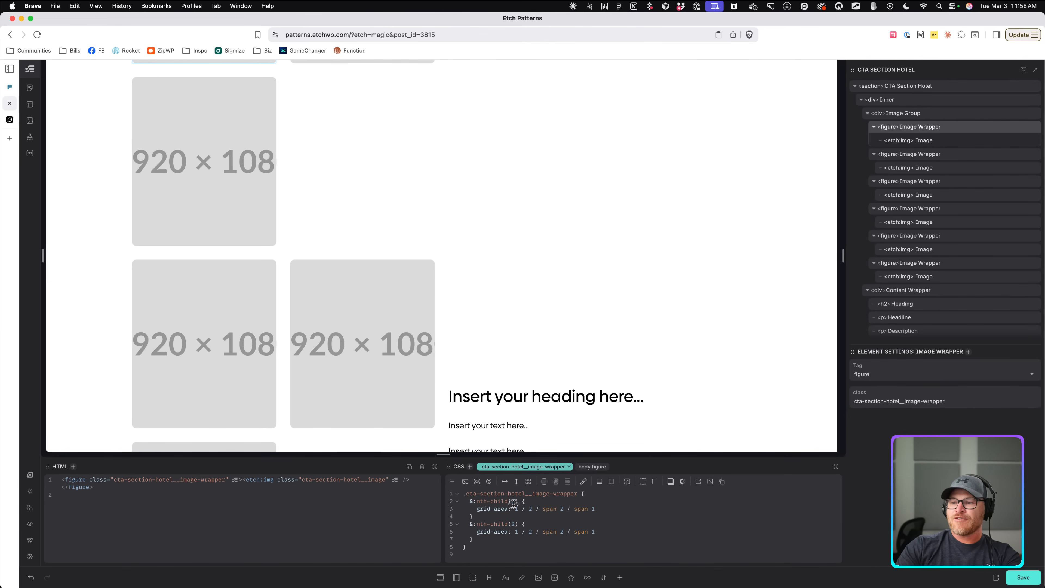
type("1")
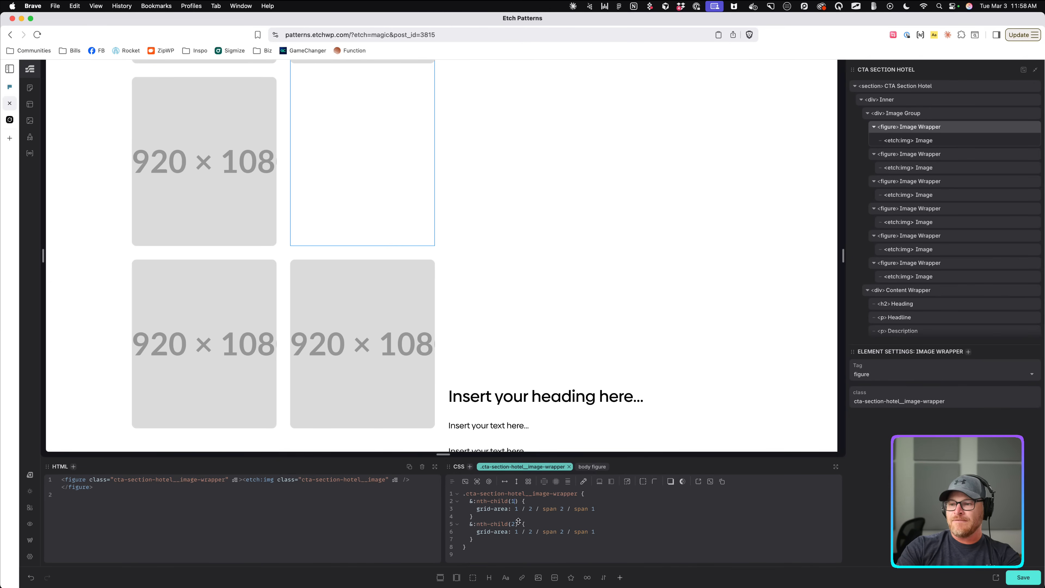
left_click(522, 509)
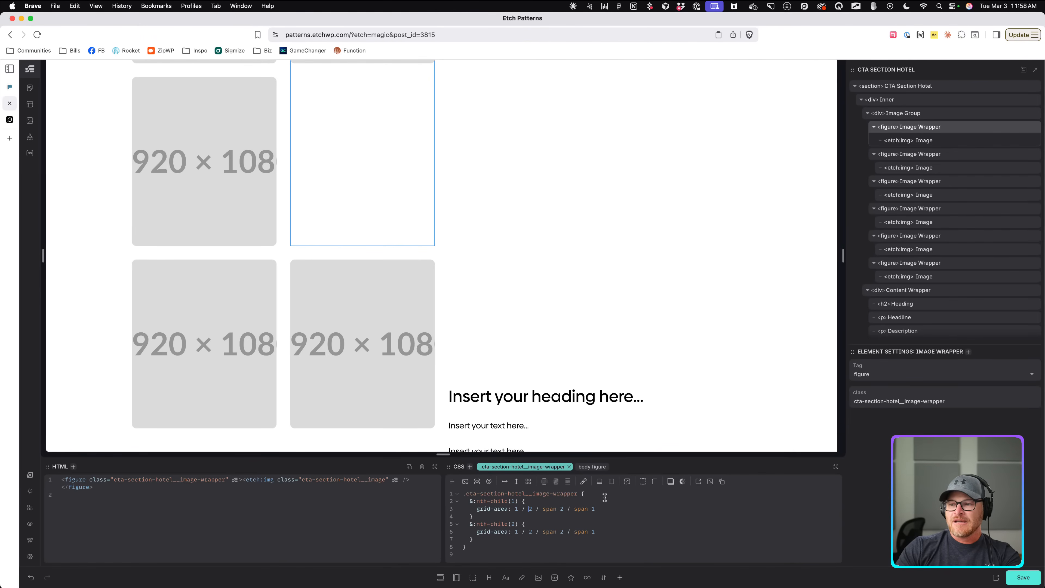
key("BackSpace")
type("1")
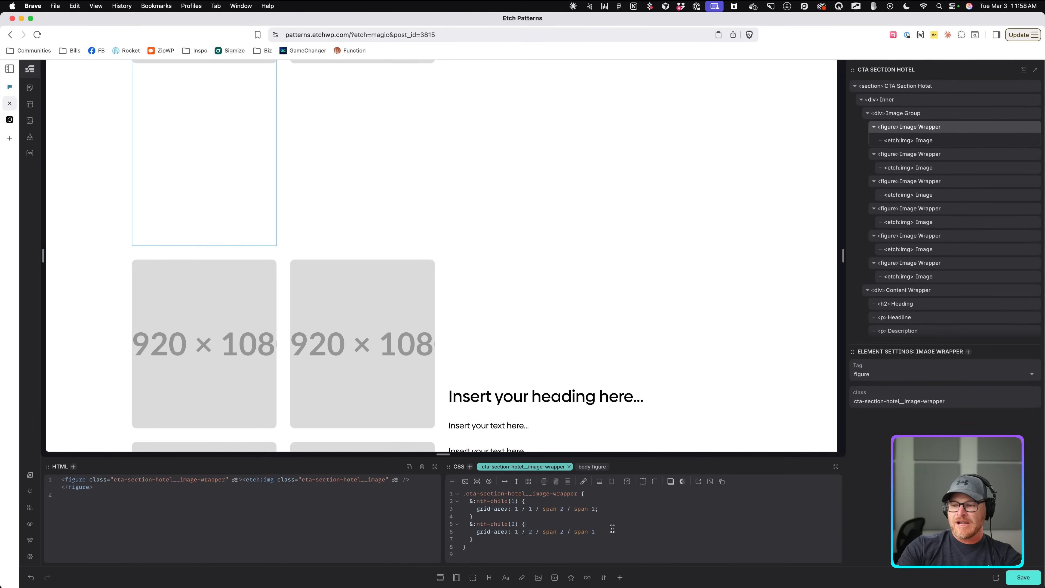
type(";")
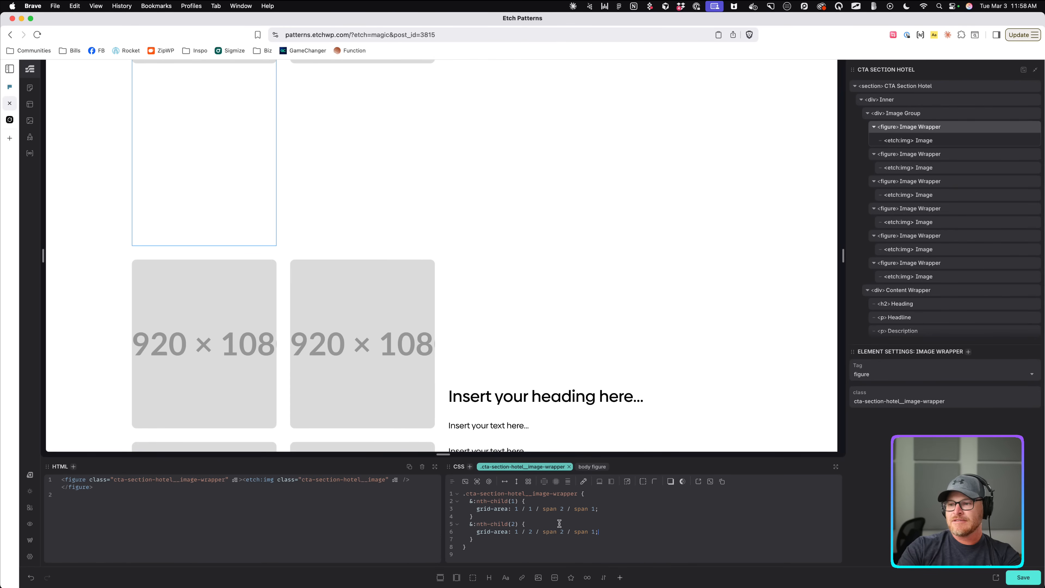
Paste another copy of the rule and change it to nth-child(3).
left_click_drag(467, 525, 476, 538)
key("super+c")
left_click(476, 538)
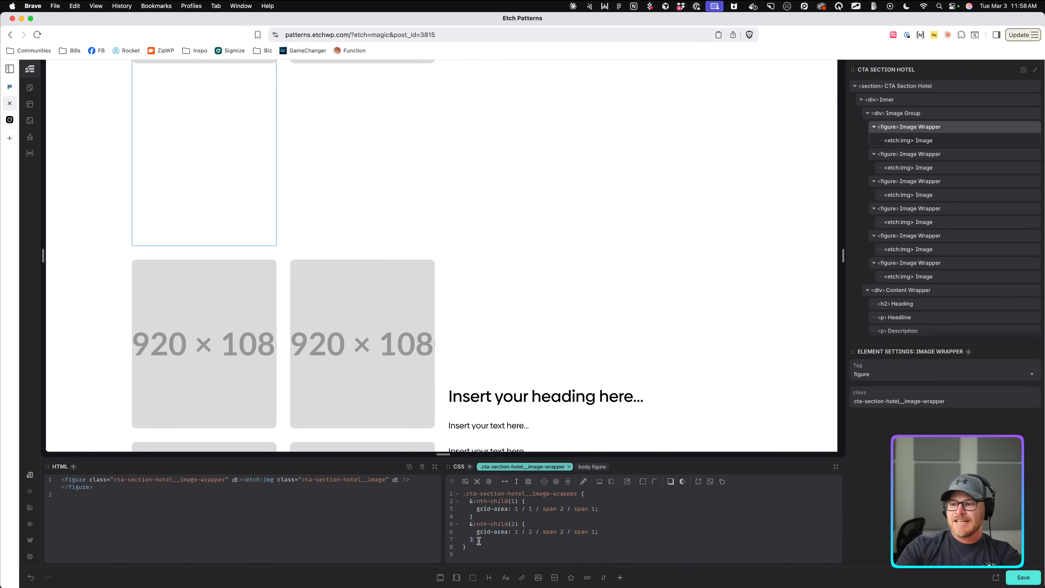
key("super+v")
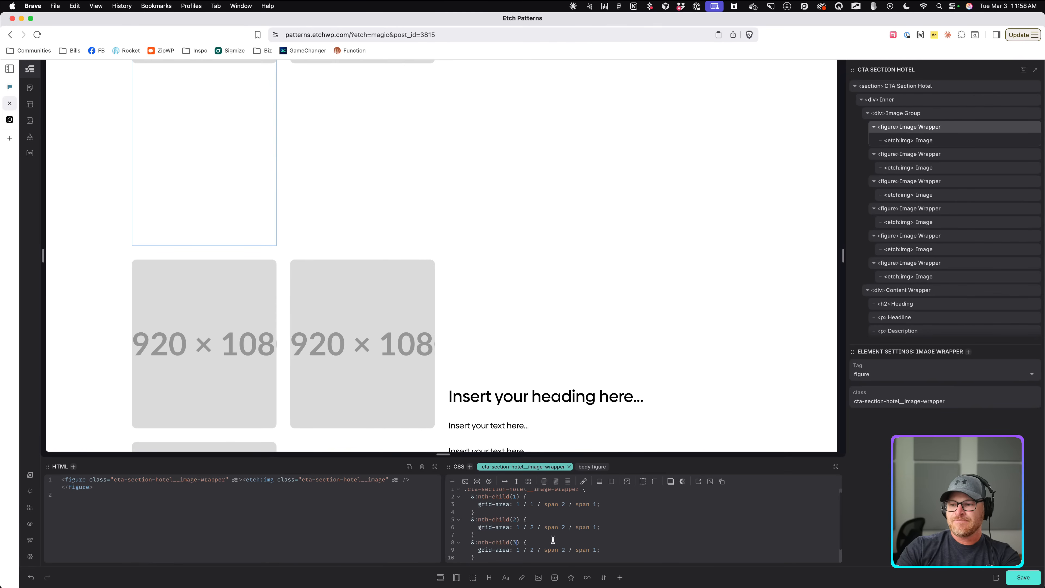
type("3")
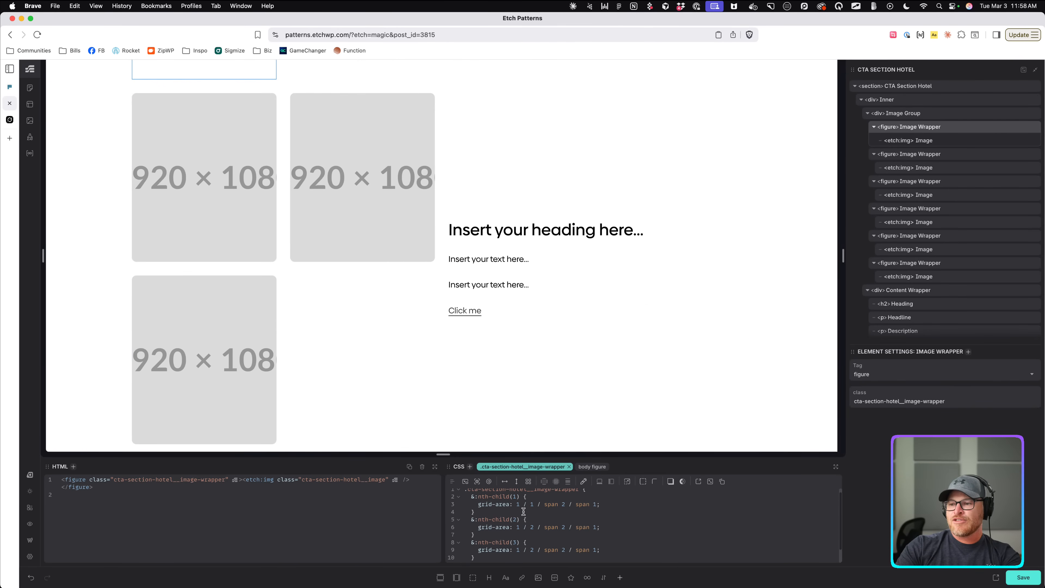
scroll(508, 510, "down", 1)
Close DevTools and scroll through the Frames CTA Section Hotel reference before returning to Etch.
left_click(13, 87)
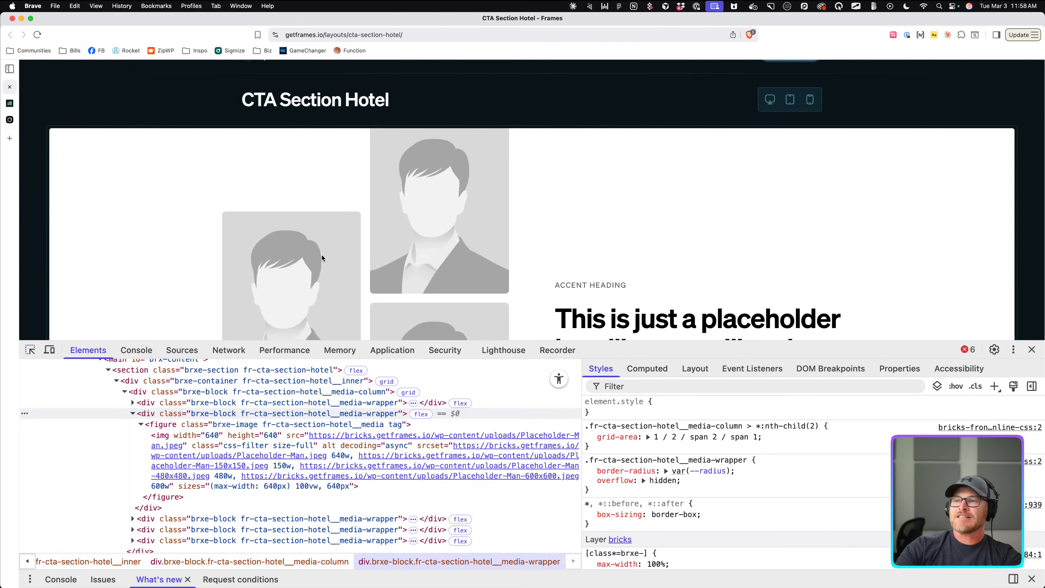
left_click(1031, 349)
scroll(289, 254, "down", 6)
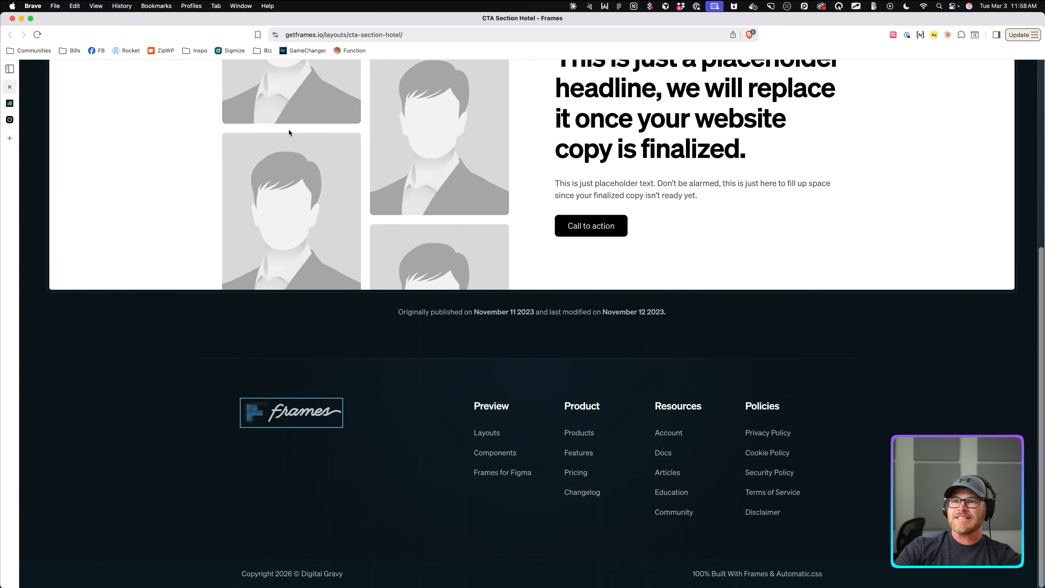
scroll(287, 129, "up", 4)
scroll(316, 176, "up", 2)
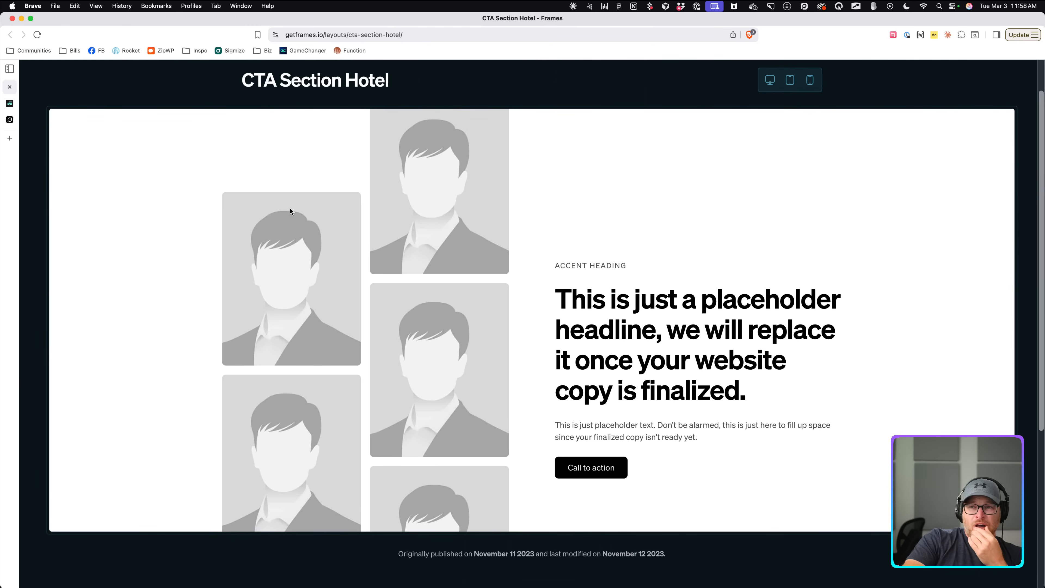
left_click(15, 107)
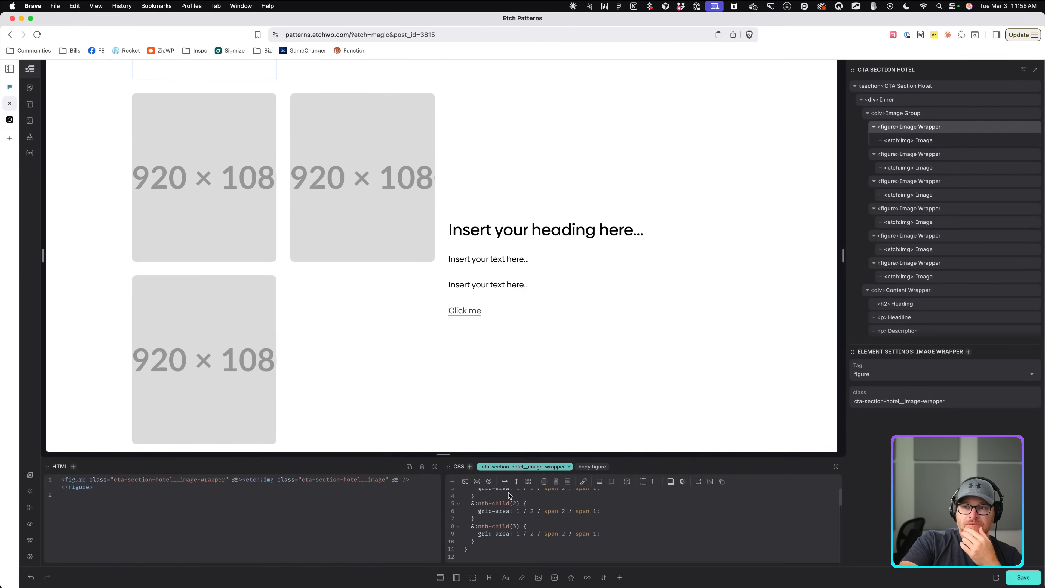
Change the nth-child(1) grid-area to 2 / 1 / span 2 / span 1 and compare with Frames.
scroll(552, 533, "up", 3)
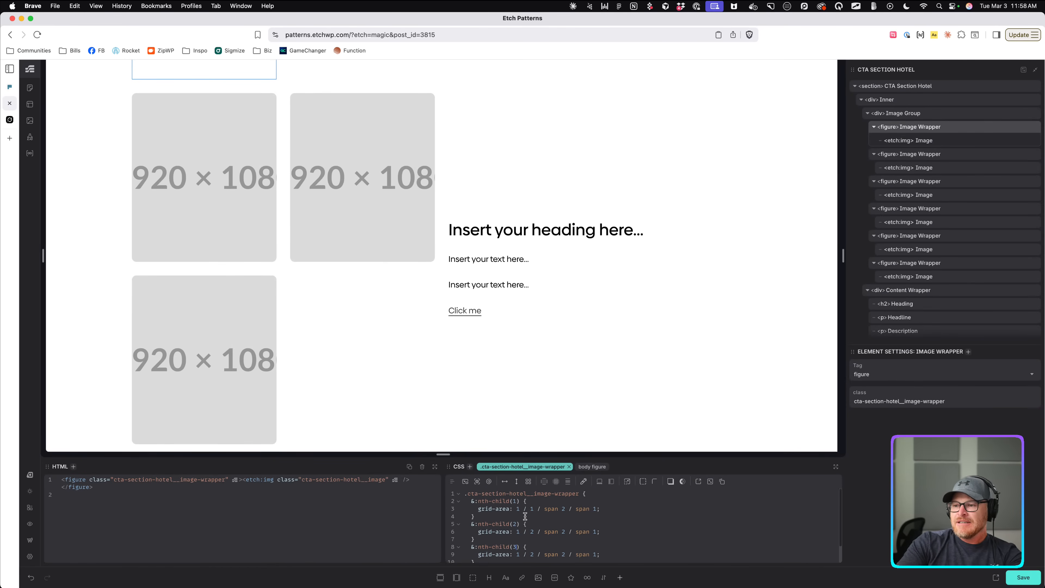
key("BackSpace")
type("2")
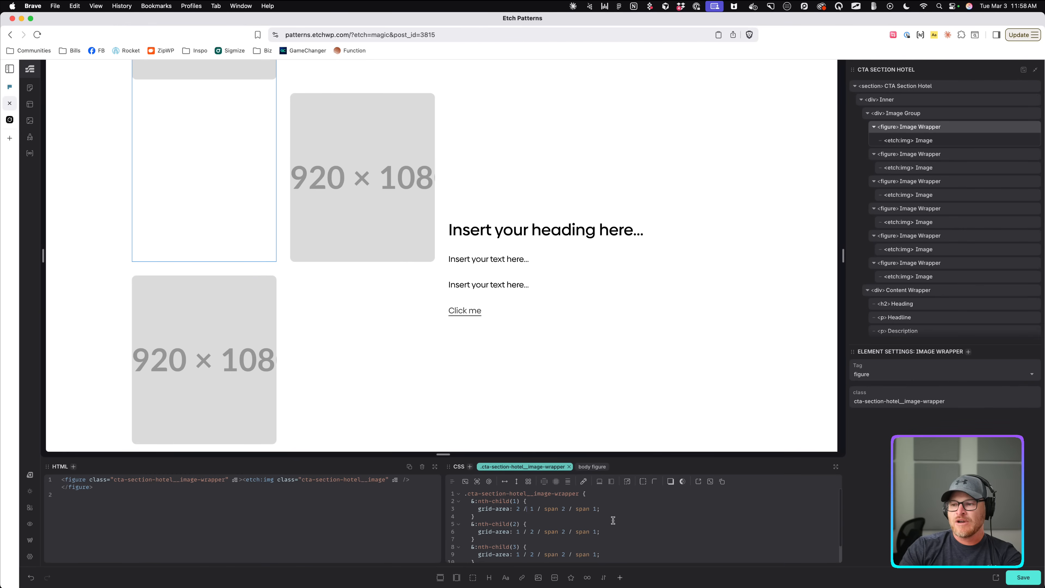
left_click(9, 87)
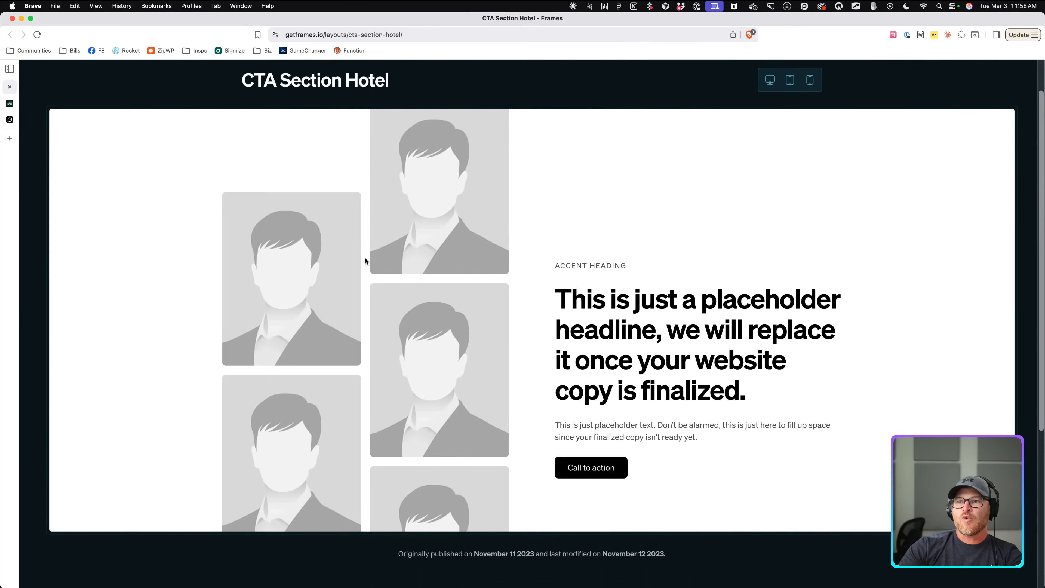
scroll(308, 245, "down", 2)
scroll(302, 348, "up", 4)
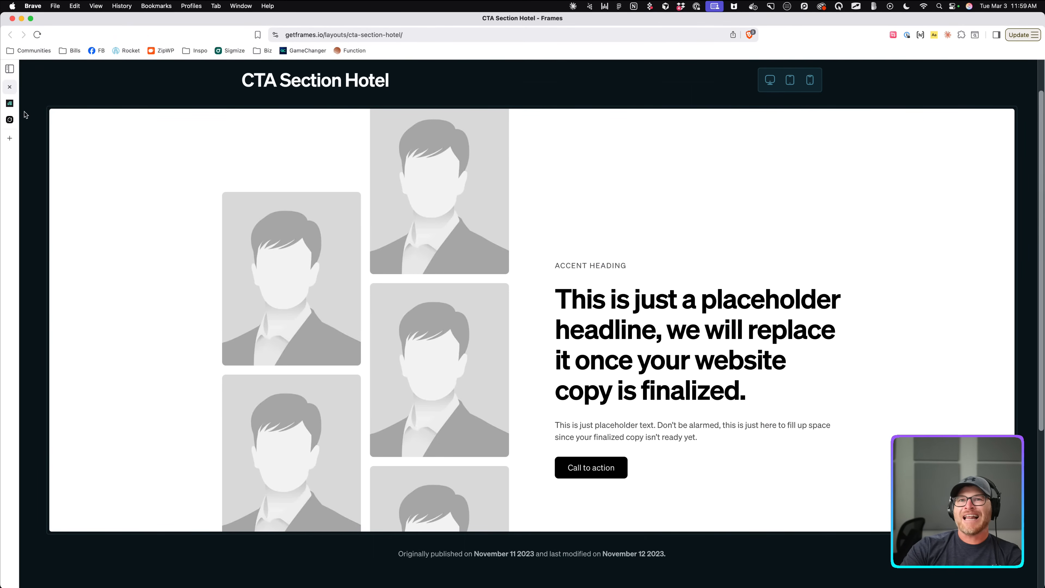
left_click(10, 103)
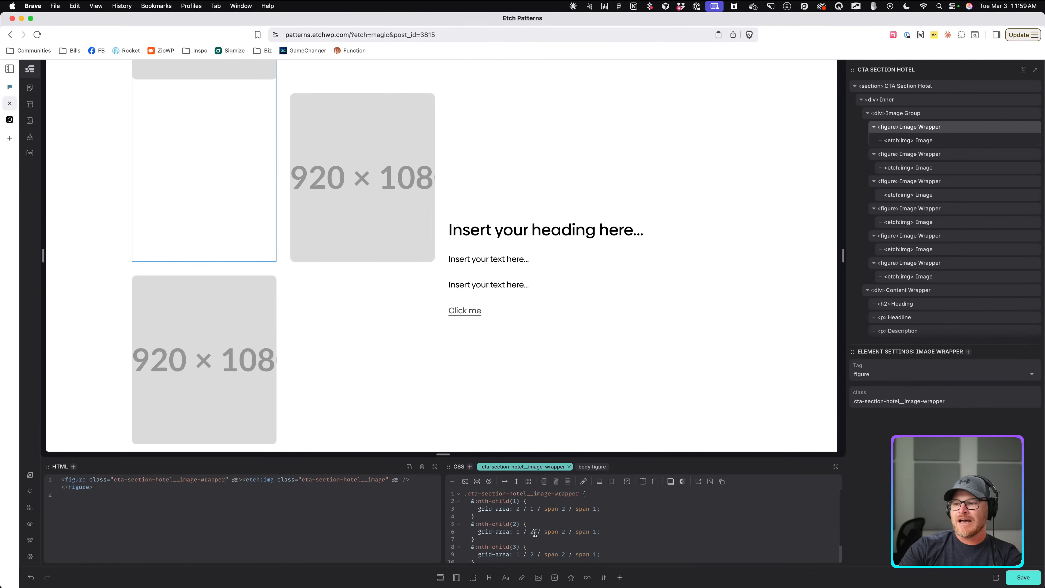
Select the first, third and fourth image wrappers on the canvas to check their grid placement.
left_click(349, 197)
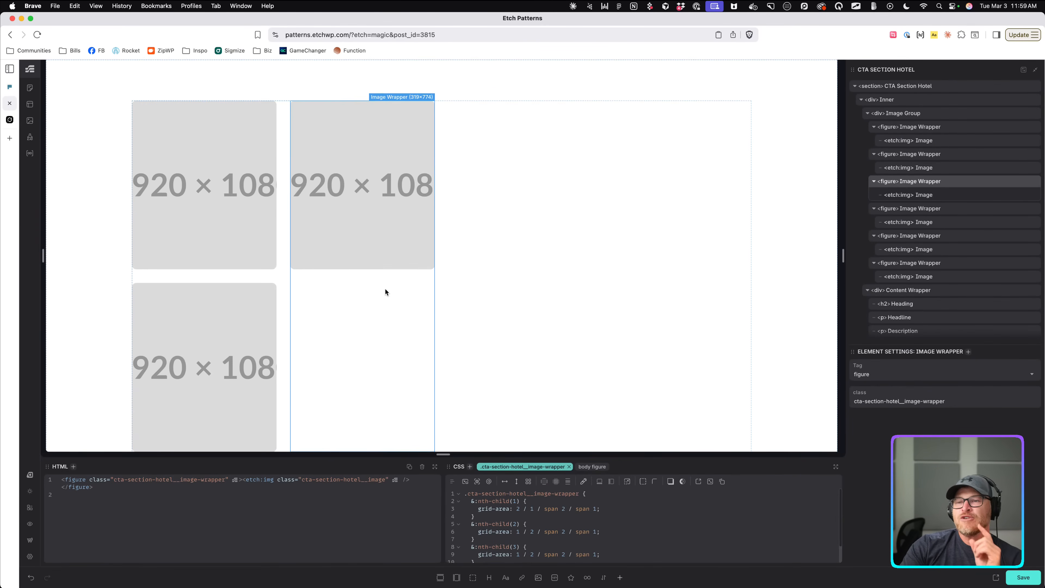
scroll(368, 272, "down", 2)
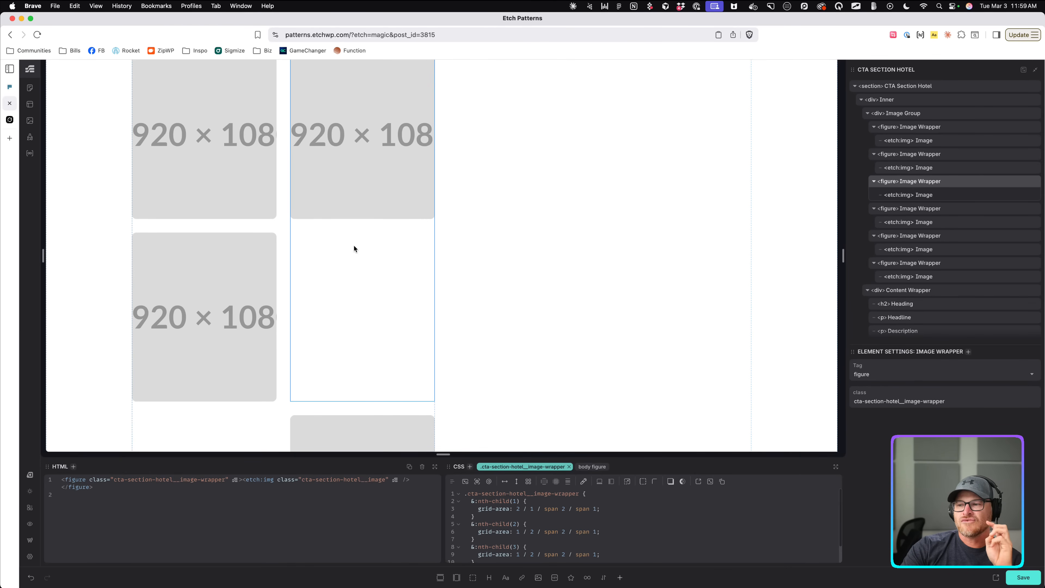
left_click(231, 300)
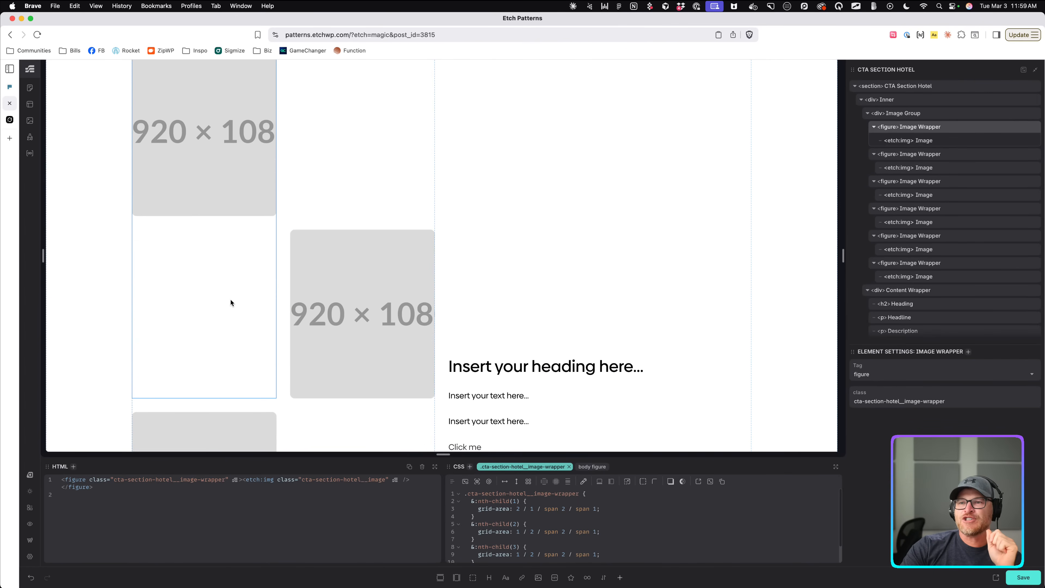
scroll(294, 289, "up", 3)
left_click(350, 199)
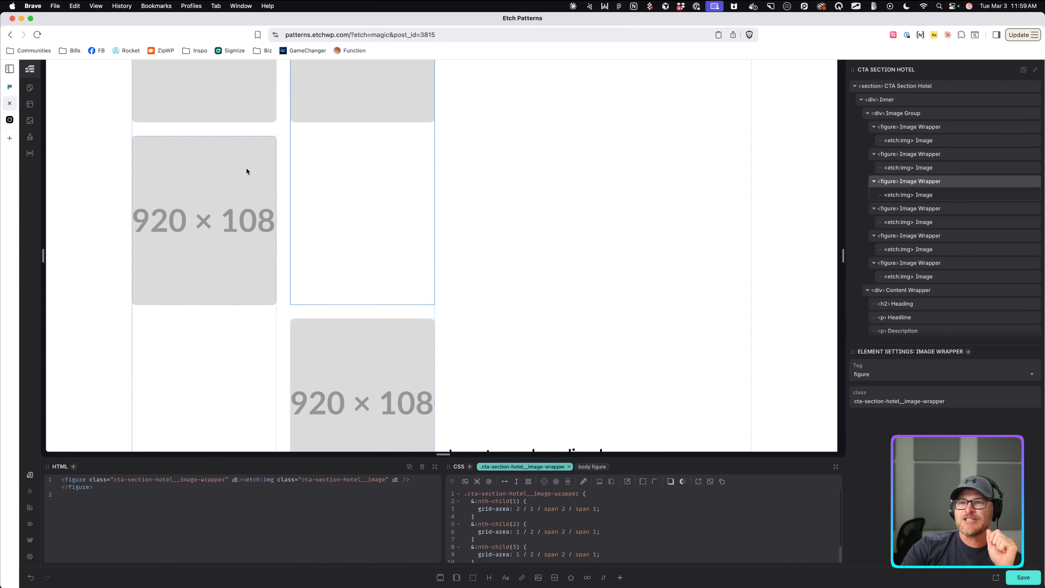
scroll(247, 168, "up", 3)
left_click(246, 159)
left_click(385, 288)
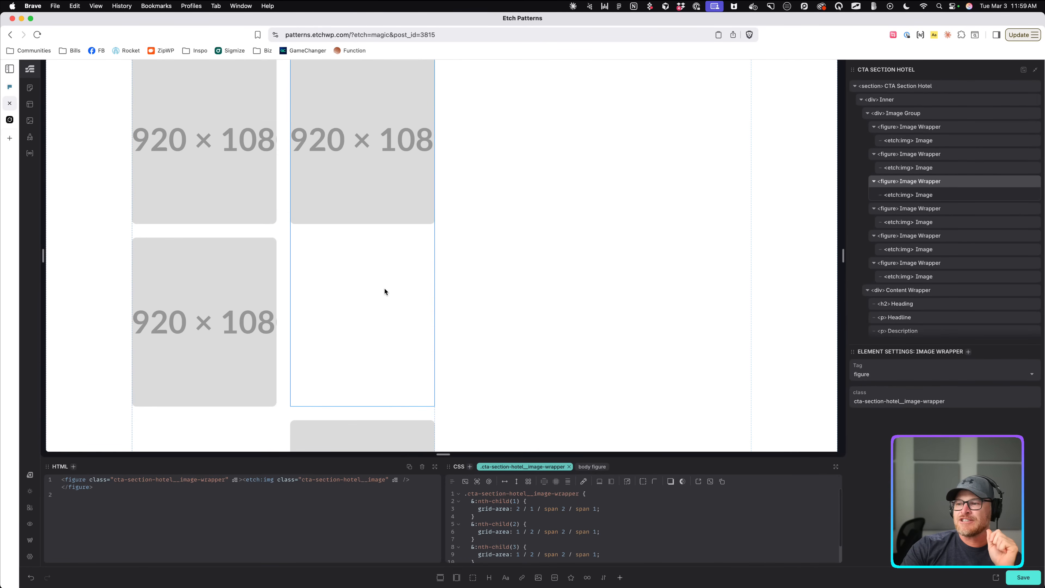
scroll(341, 299, "up", 1)
scroll(326, 297, "down", 4)
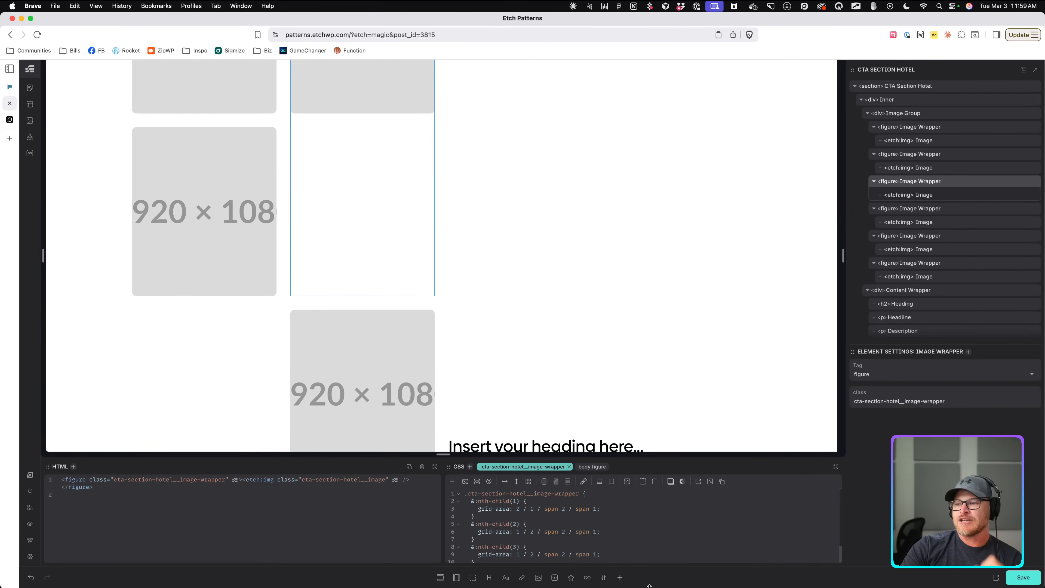
scroll(541, 535, "down", 2)
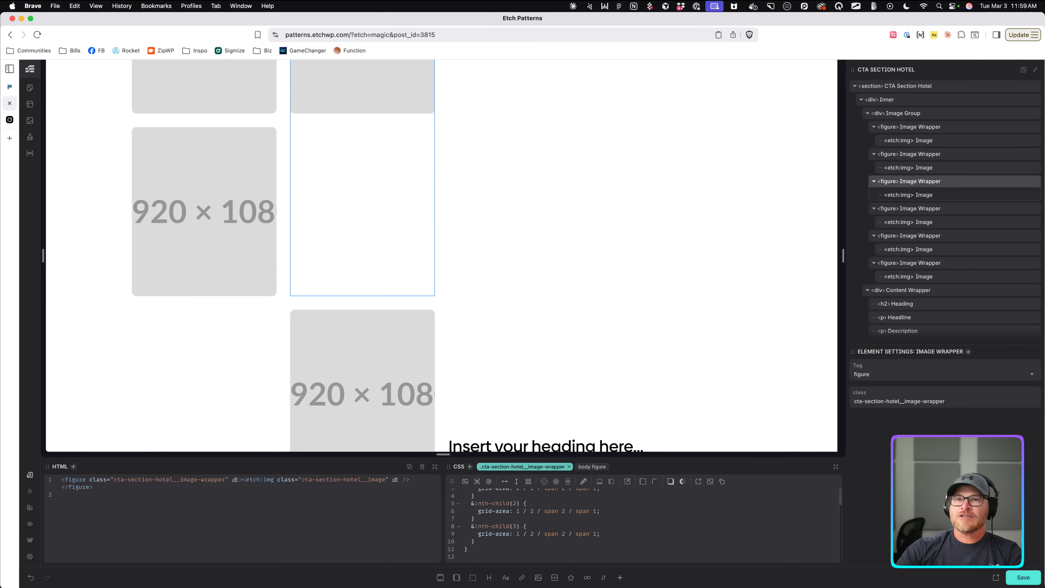
left_click(9, 87)
scroll(275, 421, "down", 4)
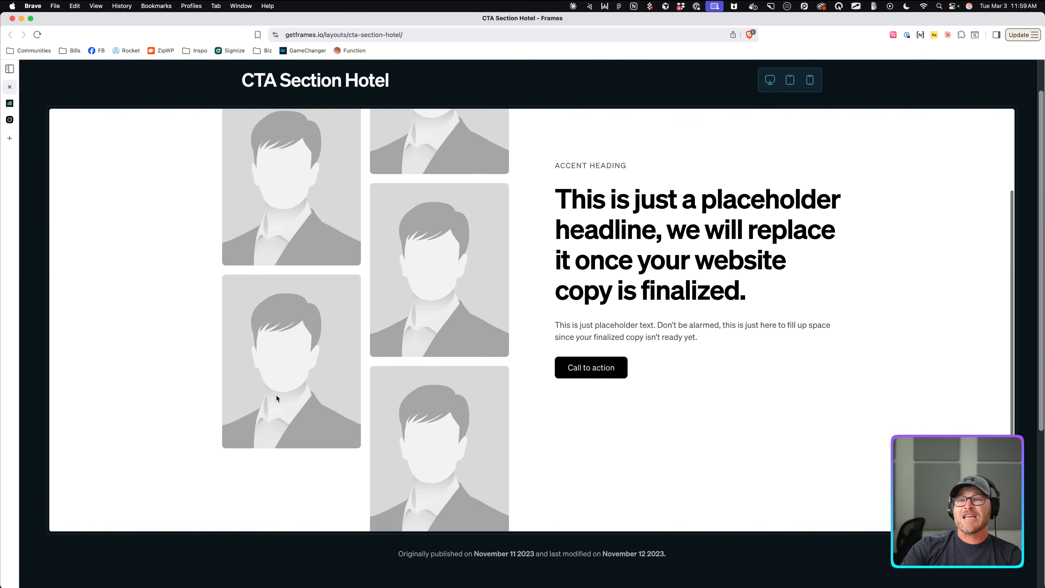
Change the nth-child(3) rule's grid-area to start at row 4, column 1.
scroll(276, 398, "up", 3)
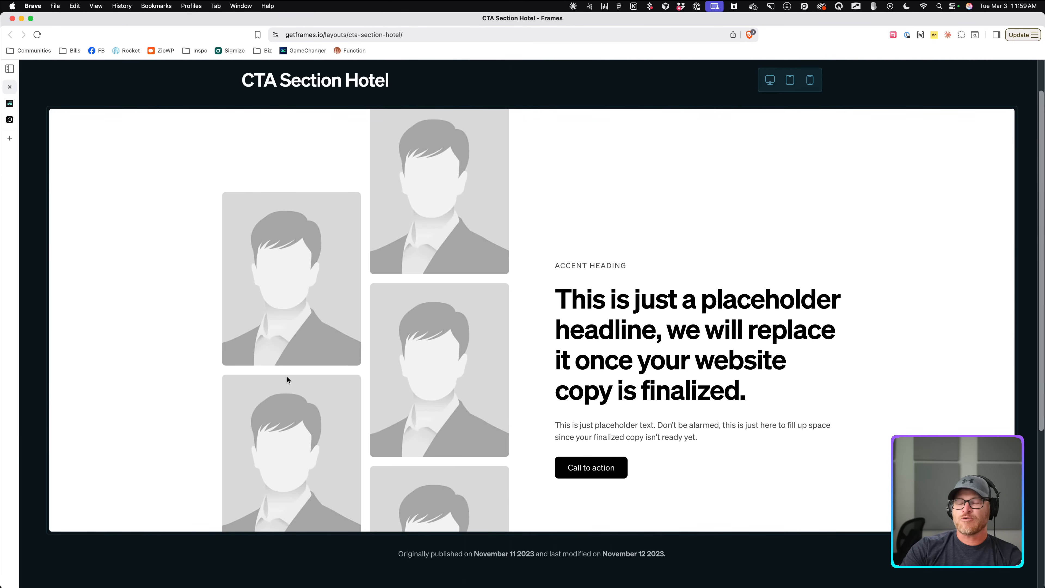
left_click(9, 104)
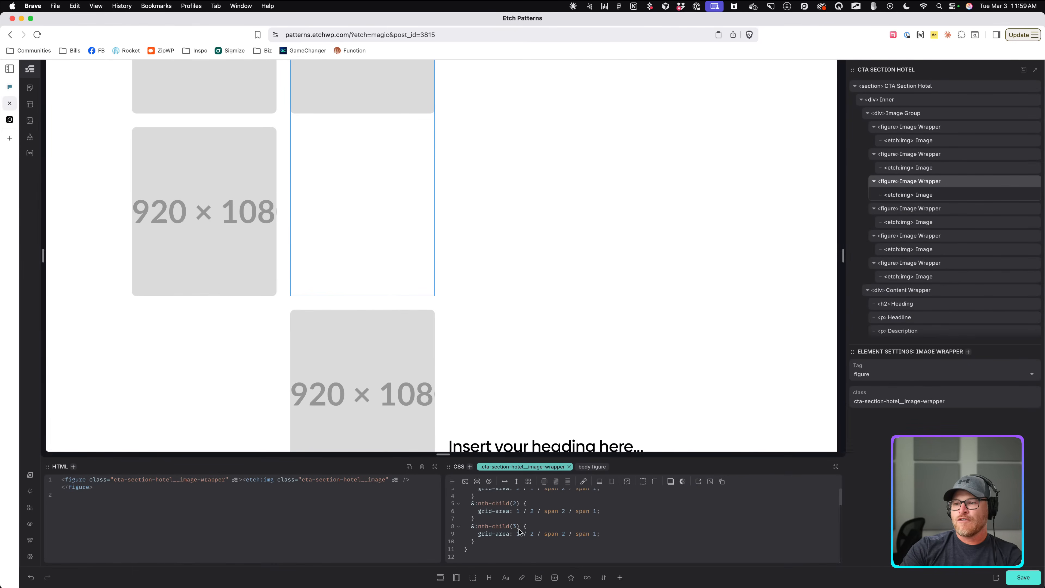
key("BackSpace")
type("4")
key("Delete")
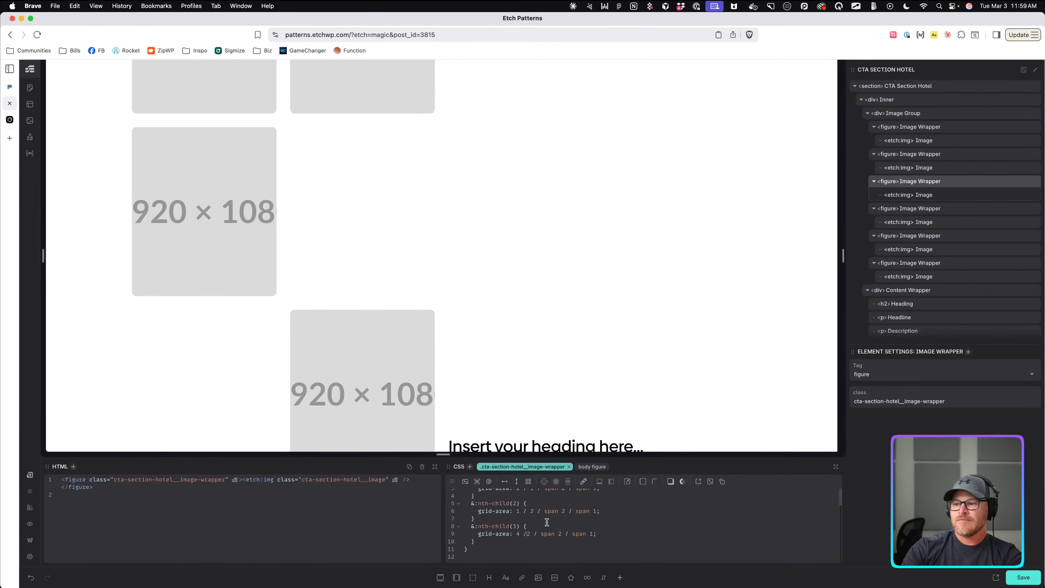
key("Delete")
type("1")
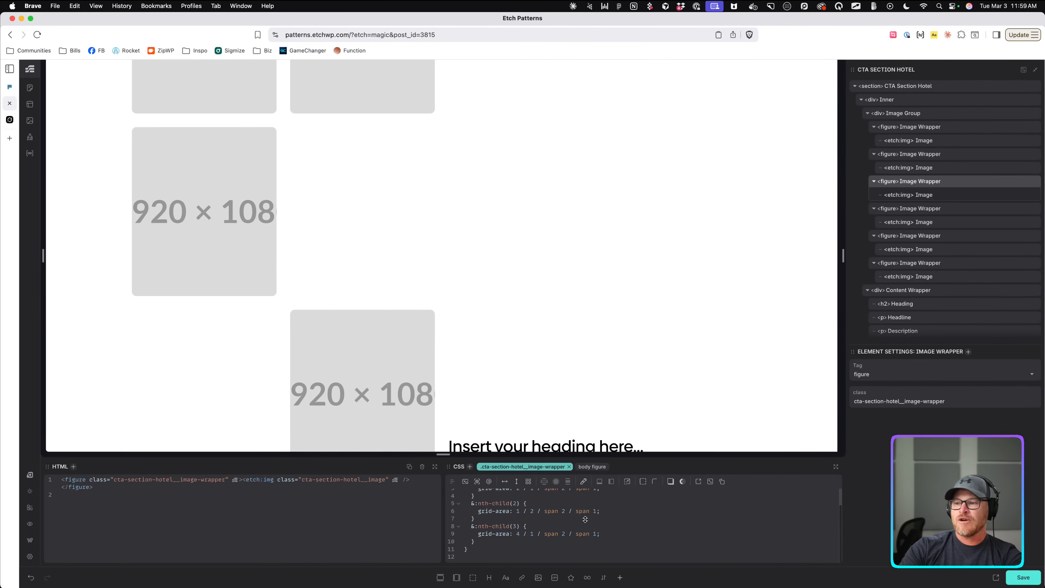
Duplicate the nth-child(3) rule for the next image, checking the Frames reference layout.
left_click(483, 542)
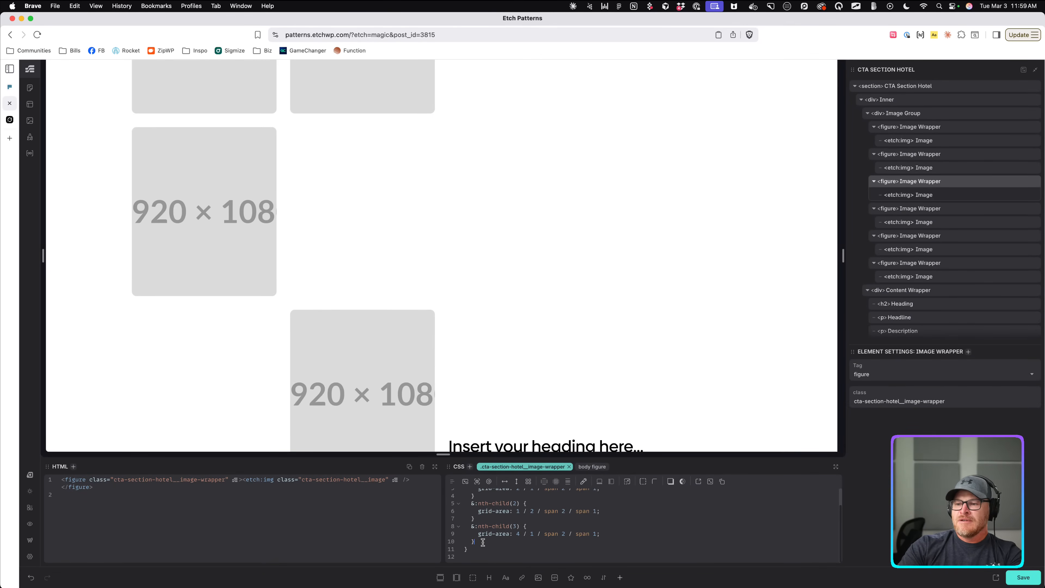
type("&:nth-child(3) {   grid-area: 4 / 1 / span 2 / span 1; }")
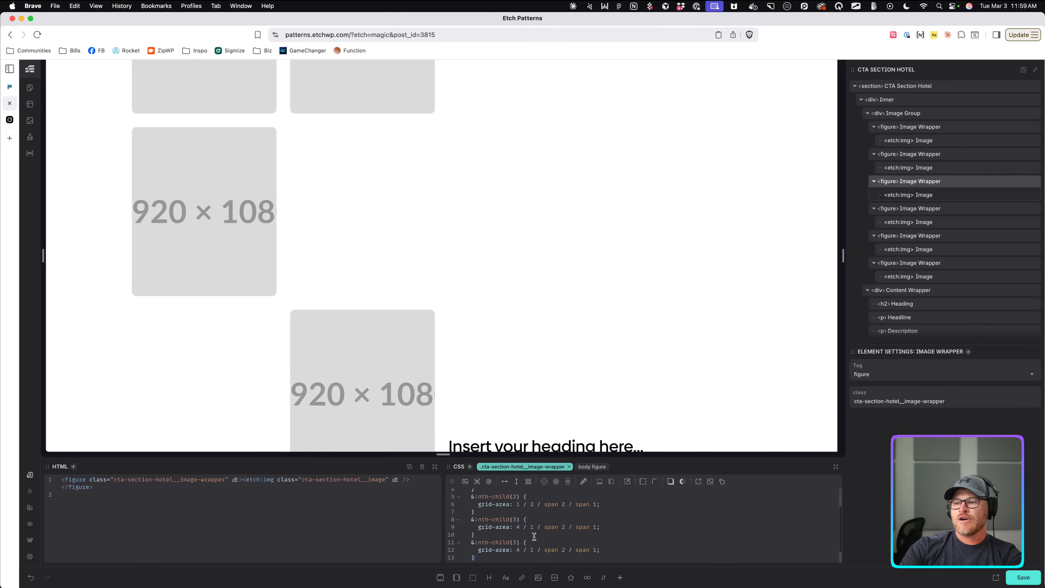
scroll(534, 537, "down", 1)
left_click(523, 537)
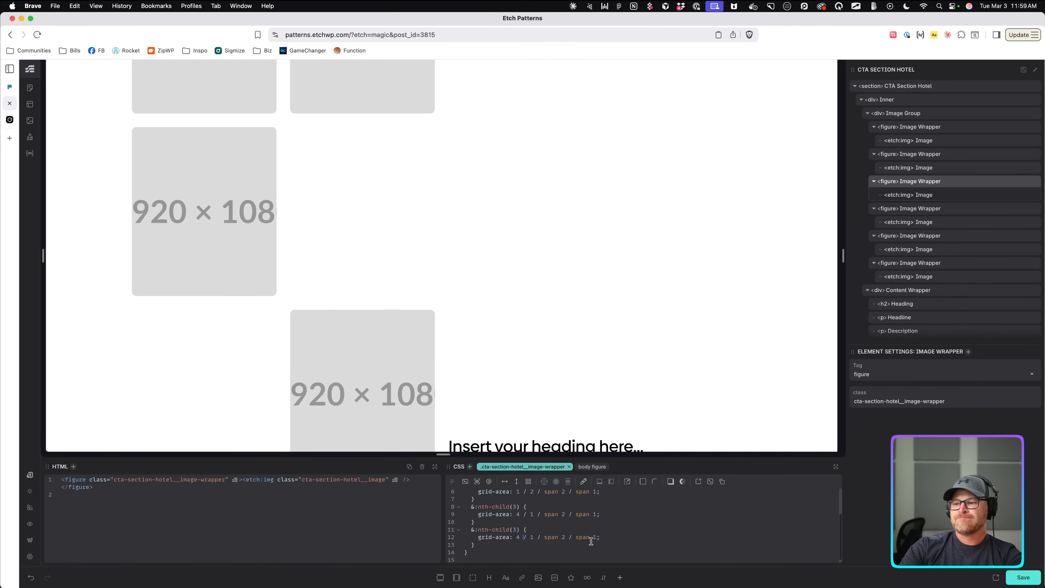
left_click(538, 537)
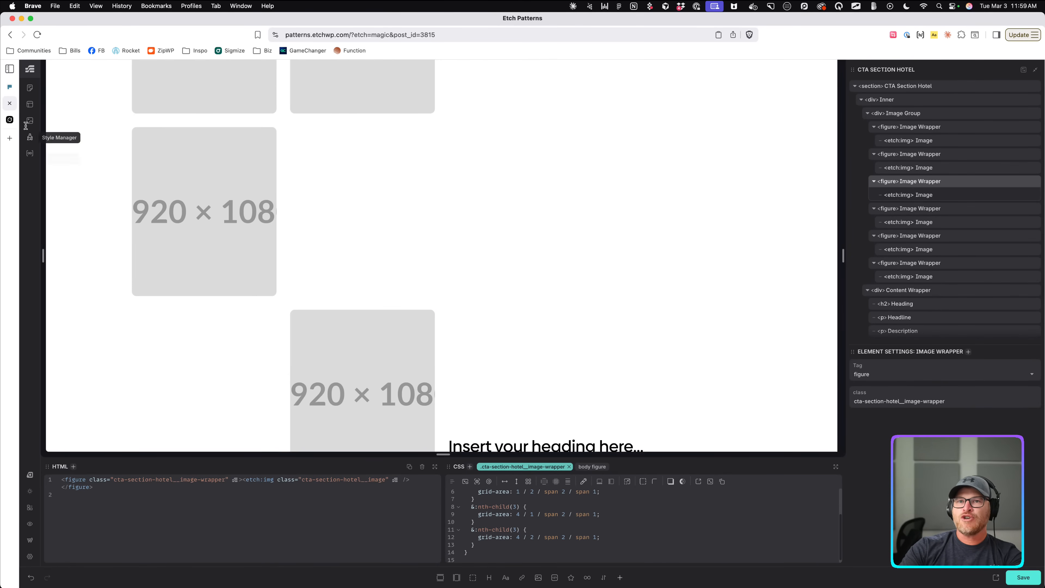
left_click(9, 87)
scroll(419, 209, "down", 3)
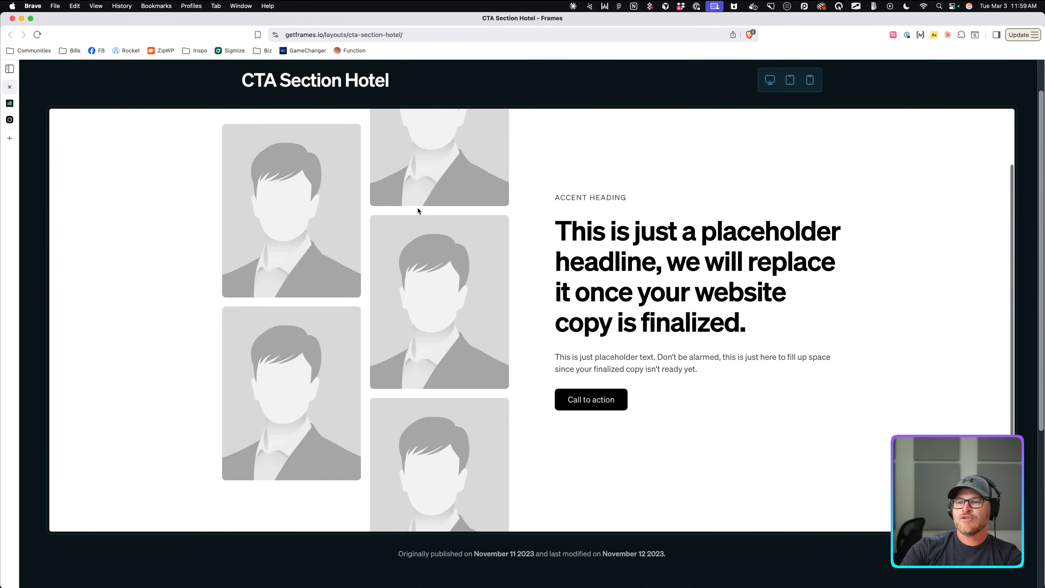
scroll(437, 300, "down", 2)
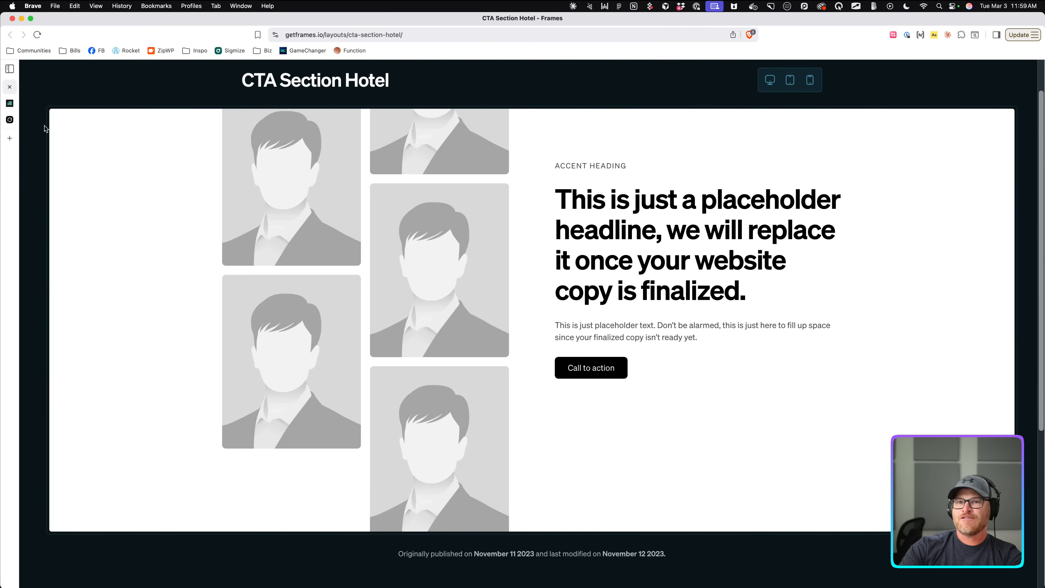
left_click(9, 103)
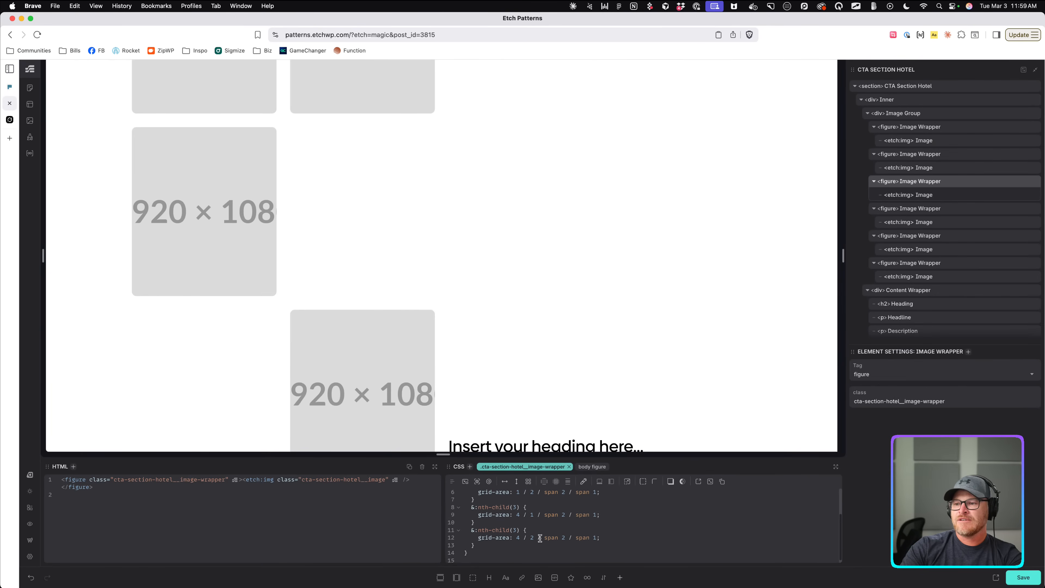
scroll(539, 538, "down", 3)
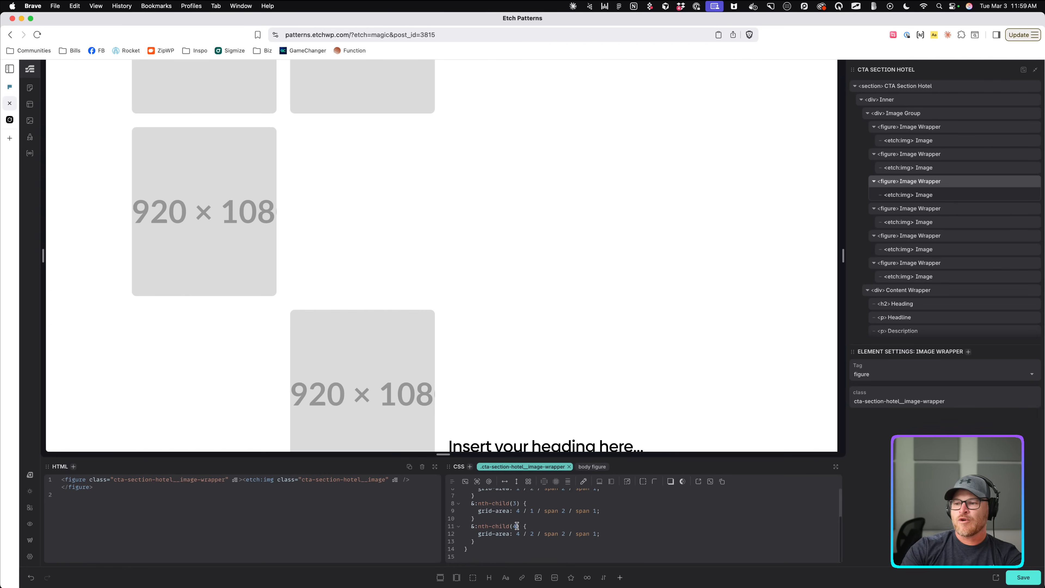
Add an nth-child(5) rule with grid-area 5 / 1 / span 2 / span 1.
type("&:nth-child(3) {   grid-area: 4 / 1 / span 2 / span 1; }")
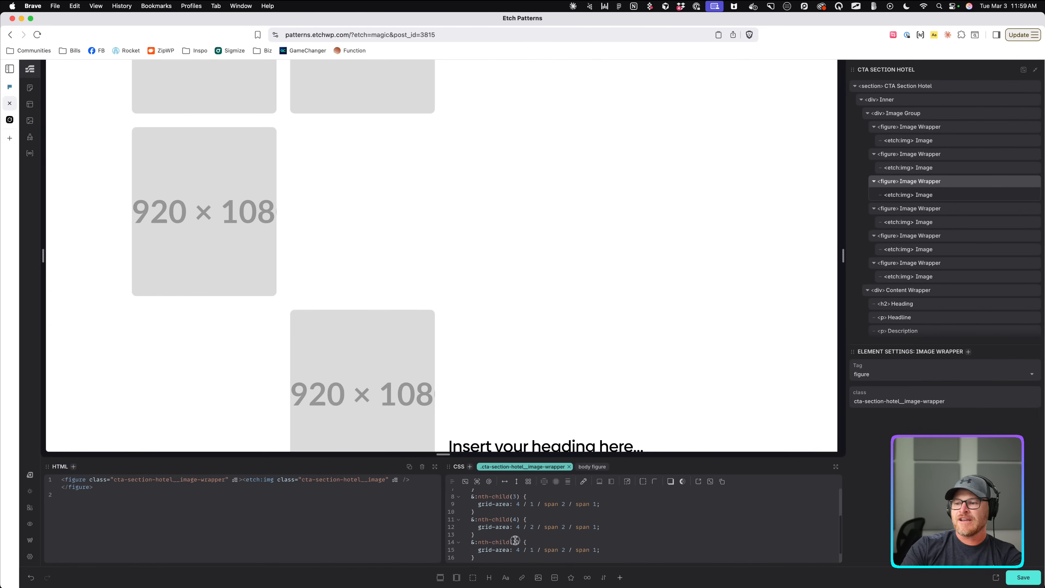
type("5")
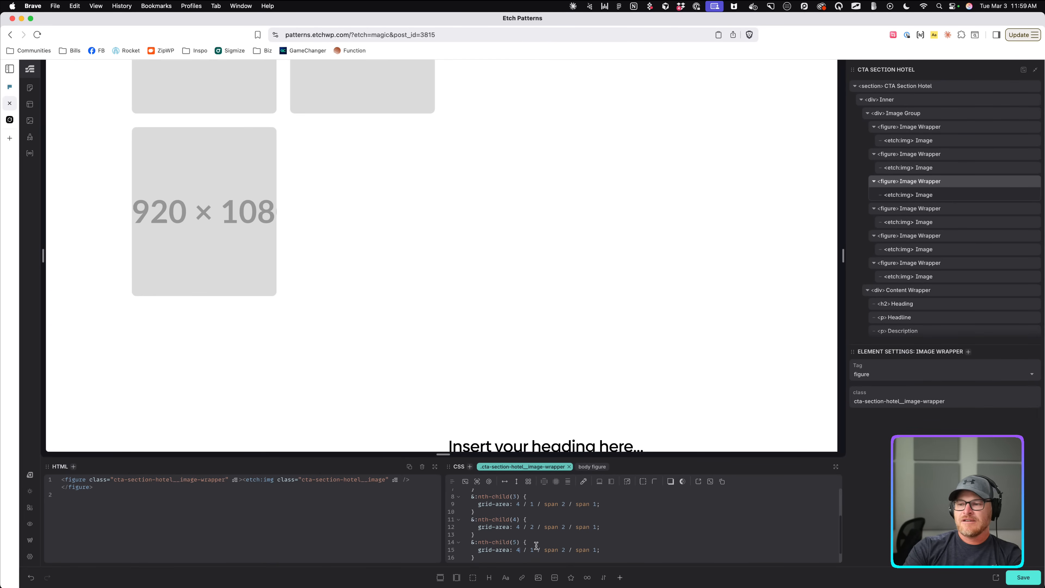
key("BackSpace")
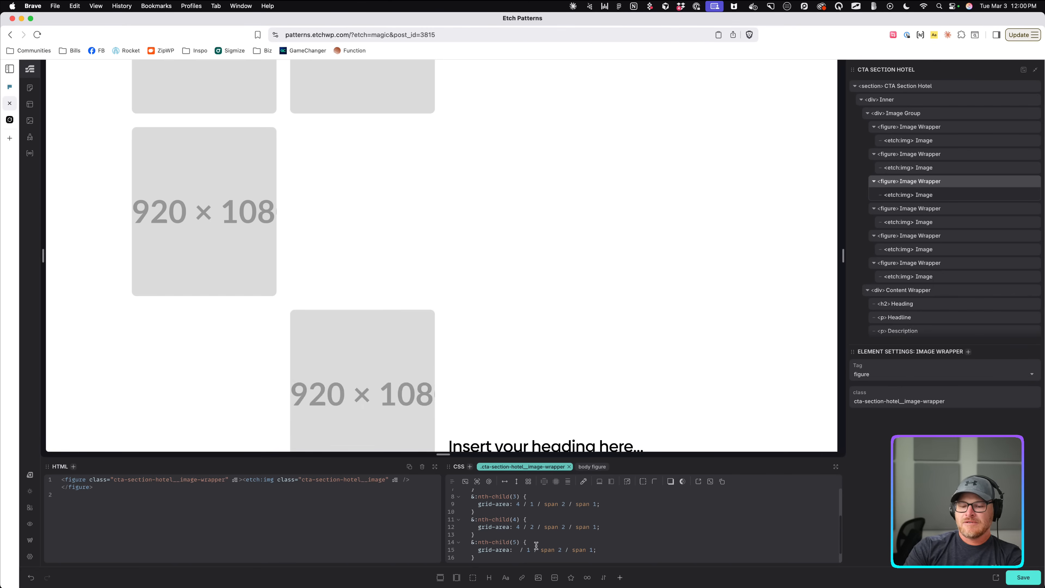
type("6")
key("BackSpace")
type("5")
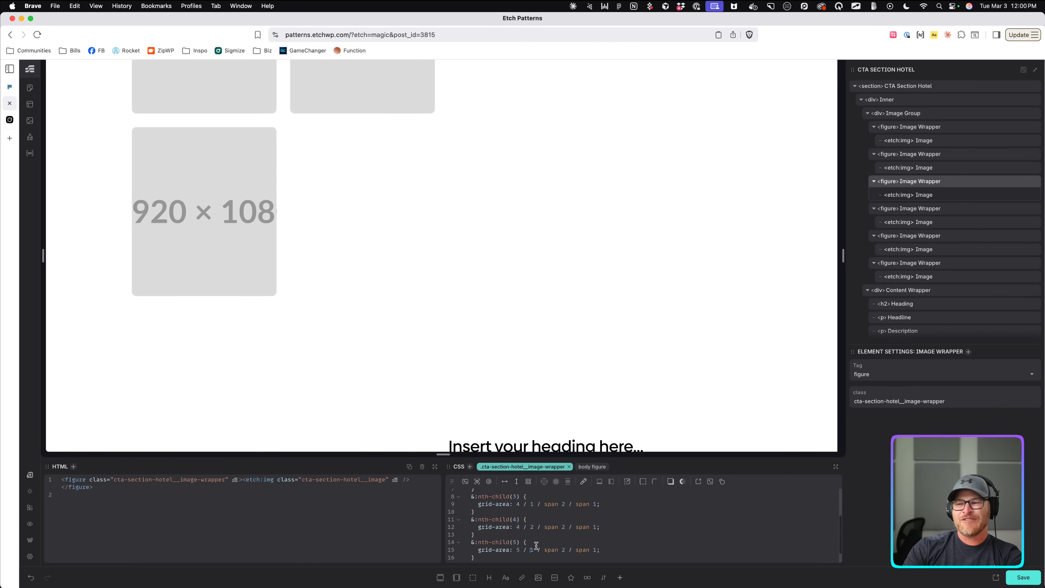
scroll(428, 285, "down", 10)
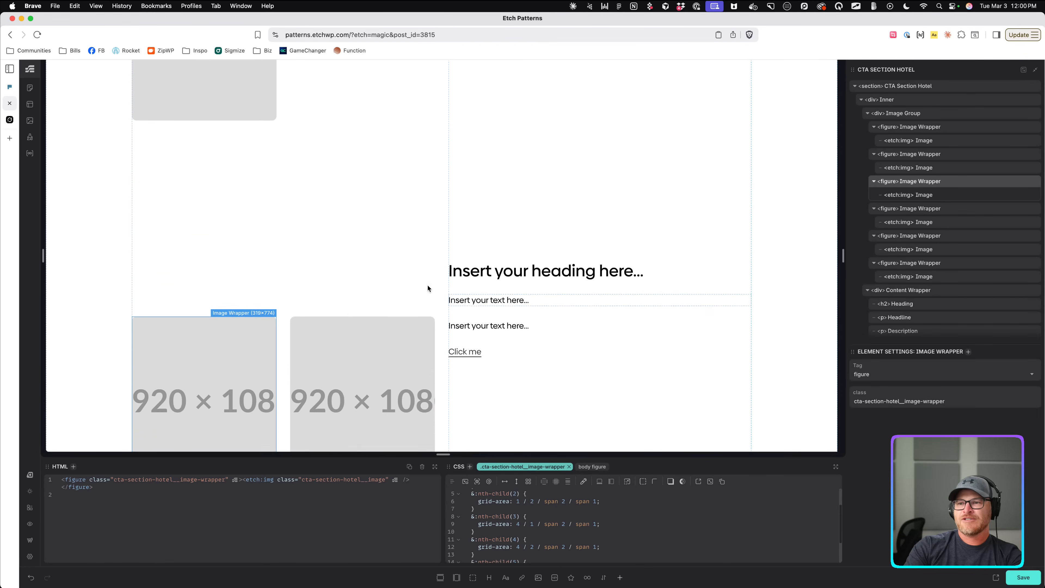
scroll(287, 342, "down", 4)
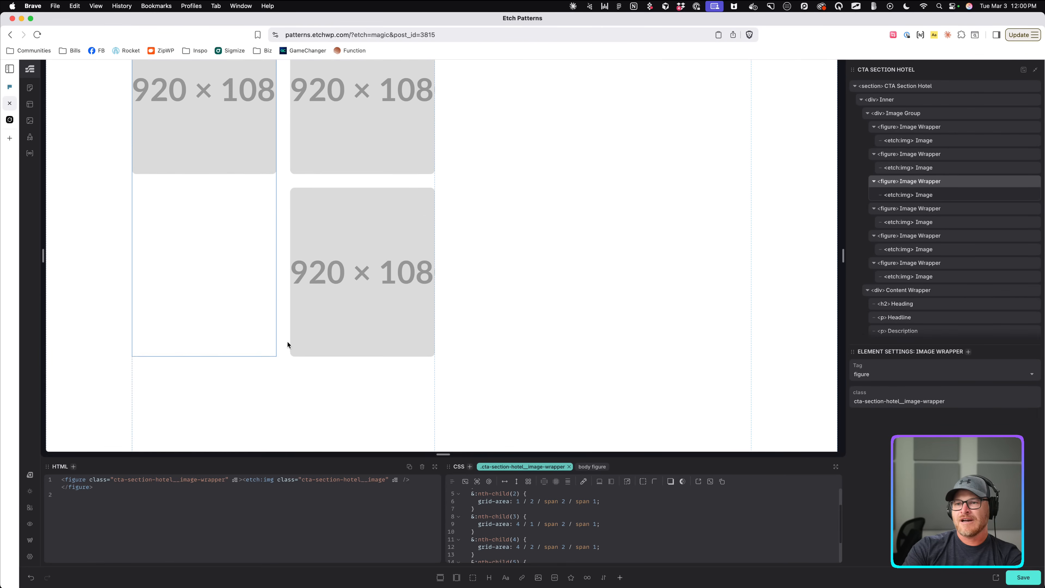
left_click(233, 163)
left_click(580, 515)
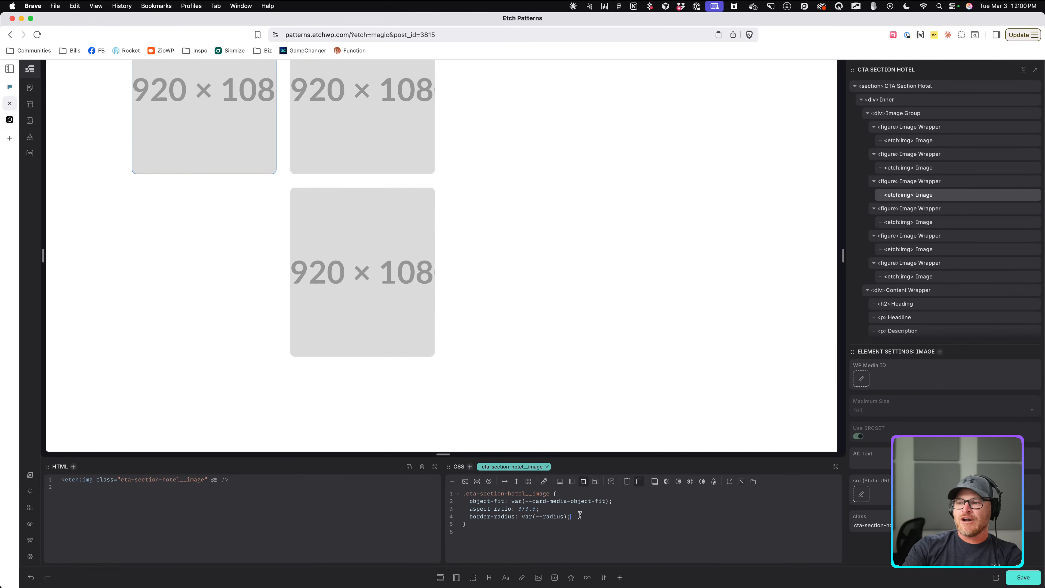
Set the Image Wrapper's display to flex column.
left_click(908, 181)
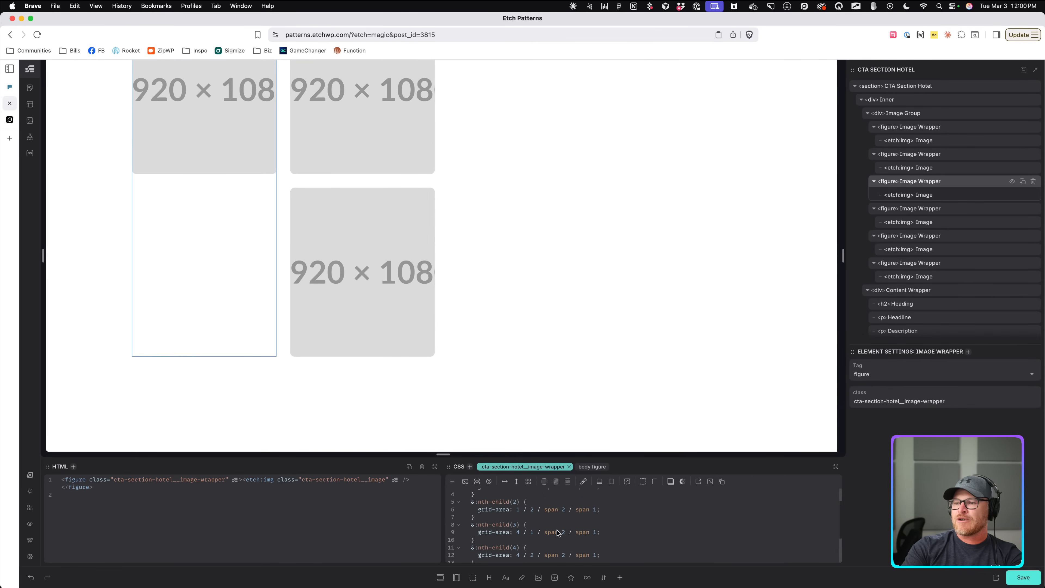
scroll(557, 533, "up", 2)
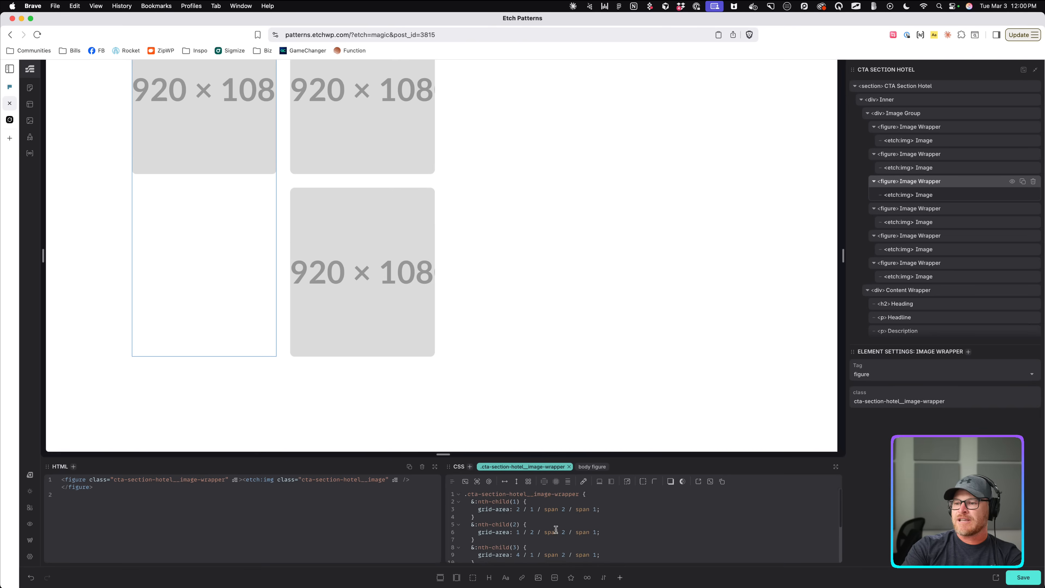
left_click(516, 484)
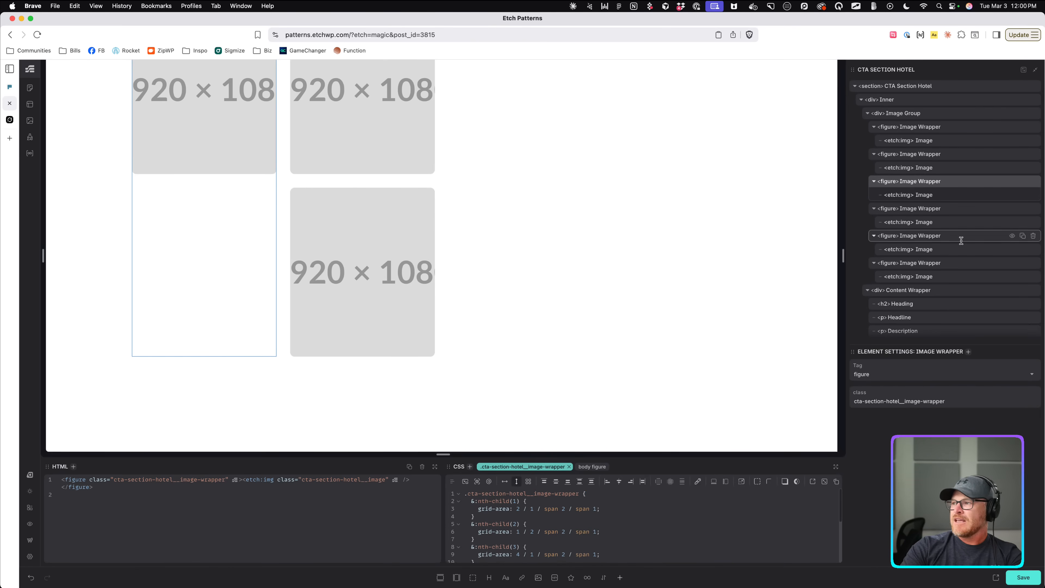
Add flex: 1; to the cta-section-hotel__image class and check the images on the canvas.
left_click(926, 195)
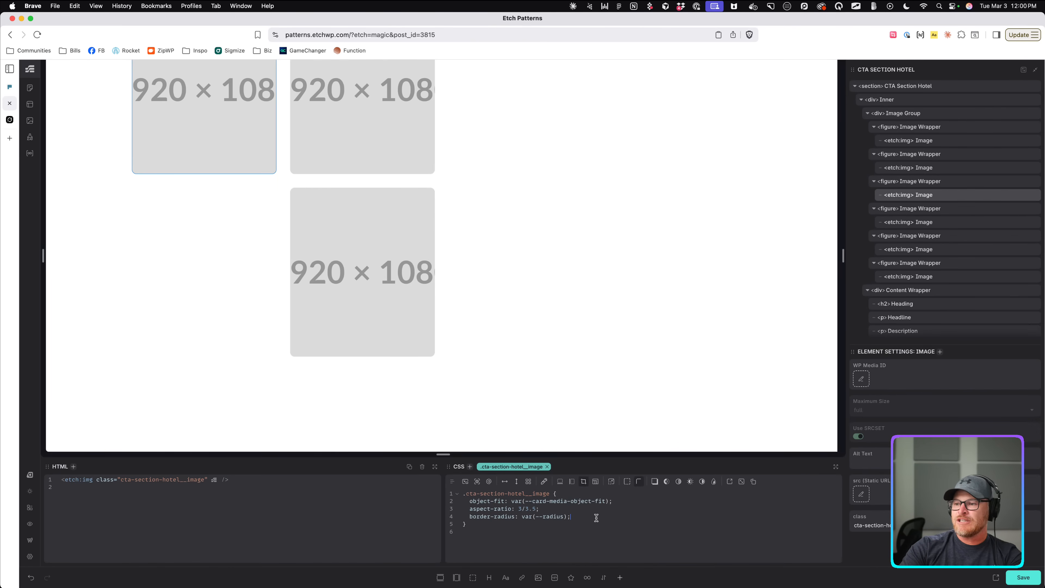
key("Return")
type("flex: ")
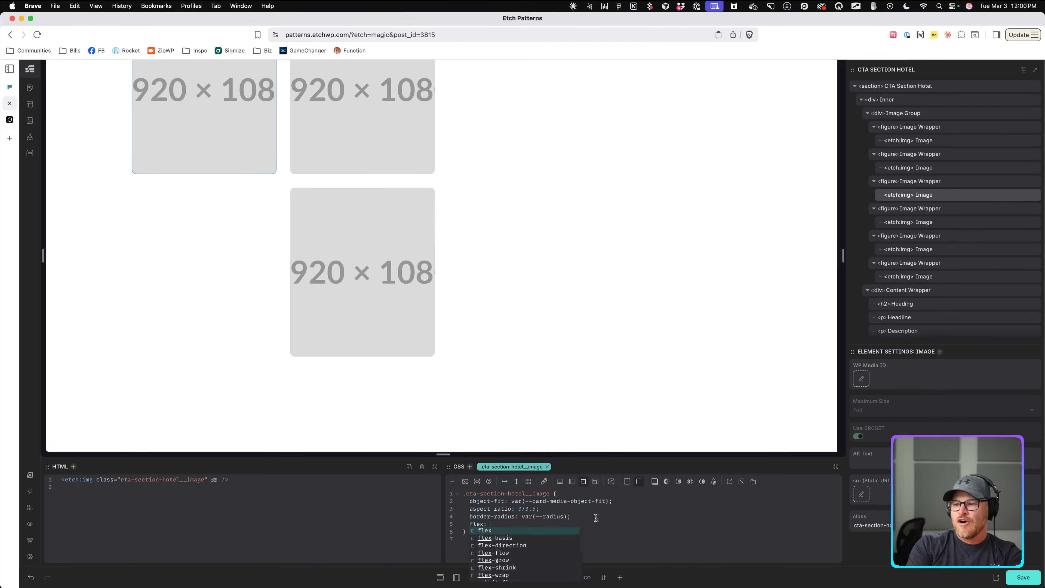
type("1;")
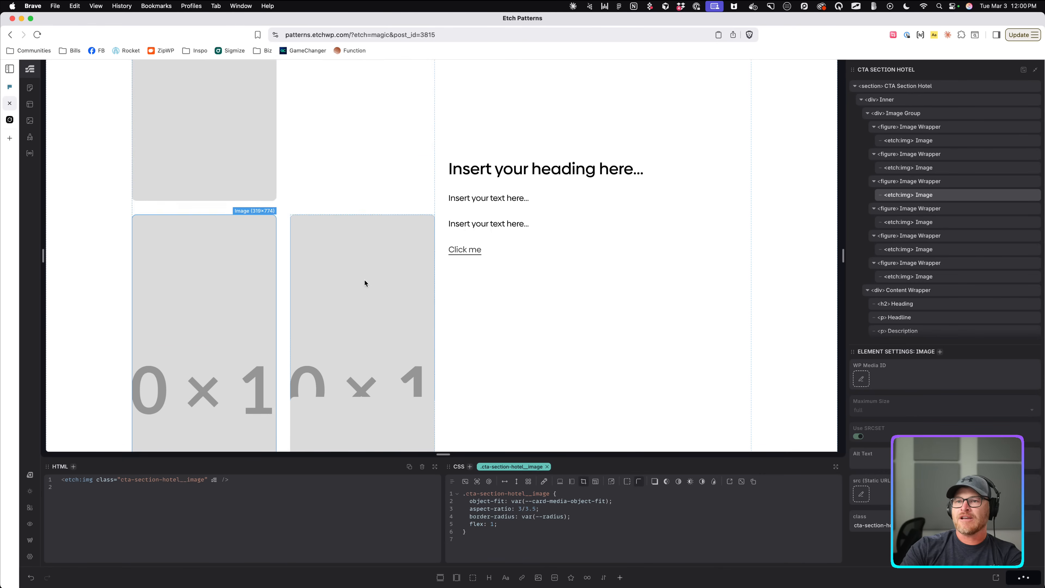
scroll(357, 267, "up", 10)
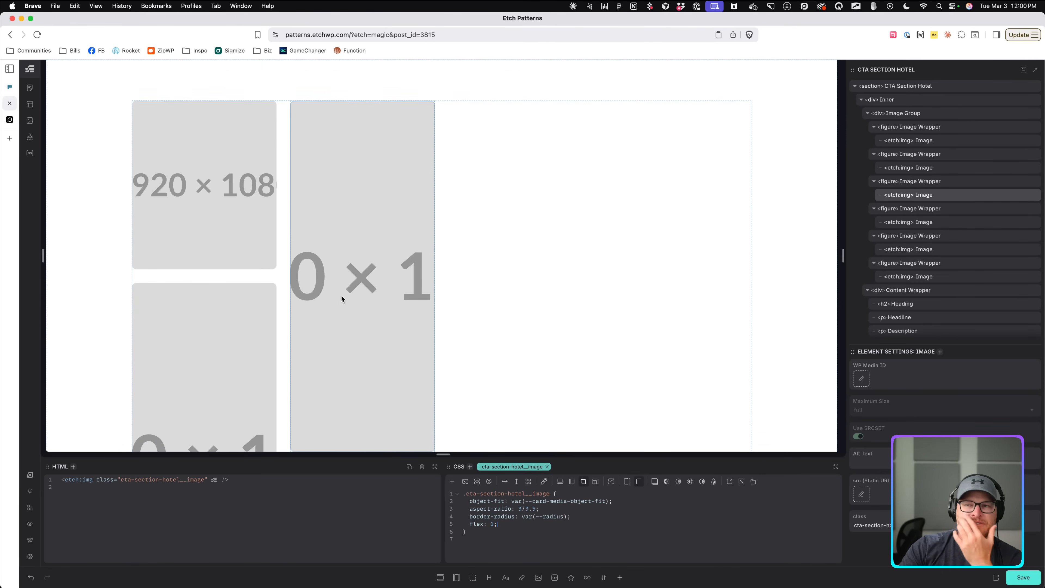
left_click(246, 207)
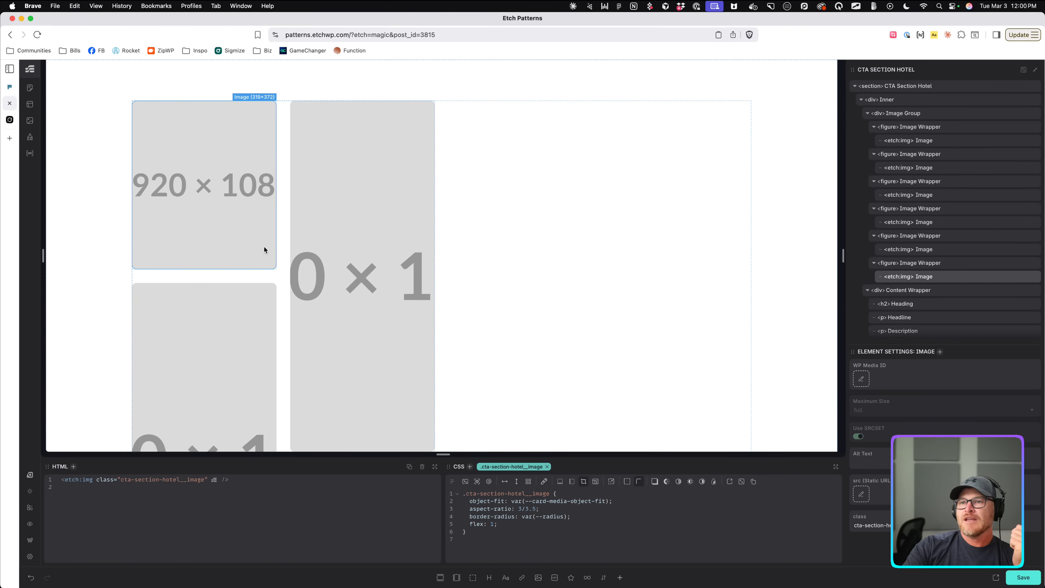
left_click(273, 285)
left_click(266, 264)
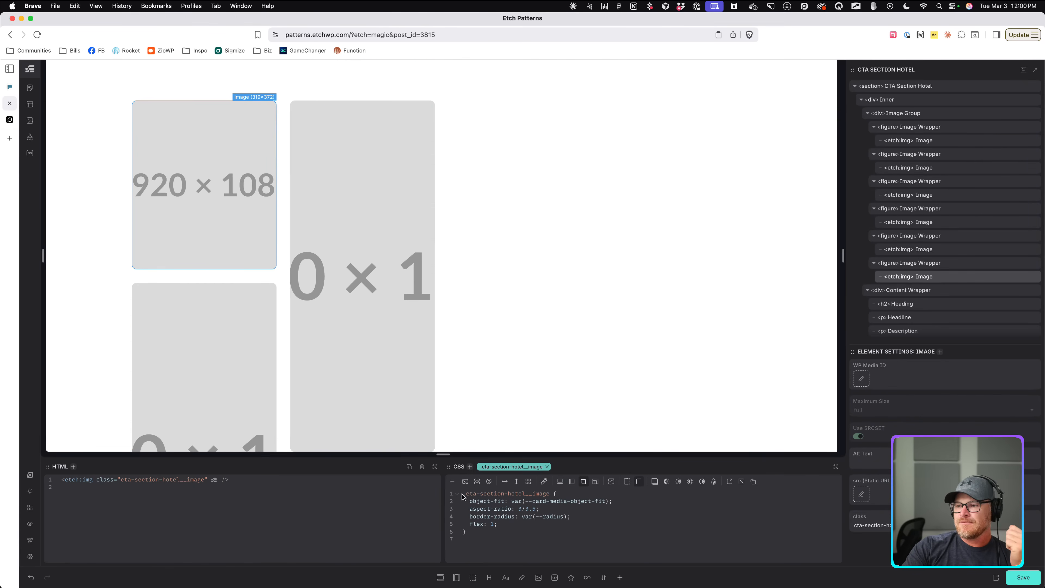
left_click(921, 129)
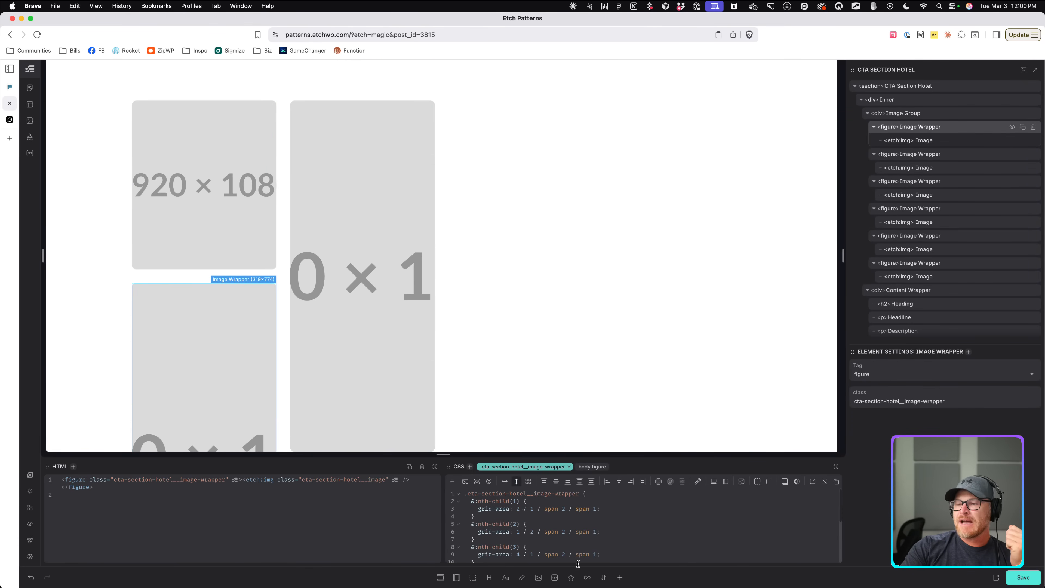
Add border: 5px solid red; inside the &:nth-child(1) image wrapper rule.
left_click(524, 509)
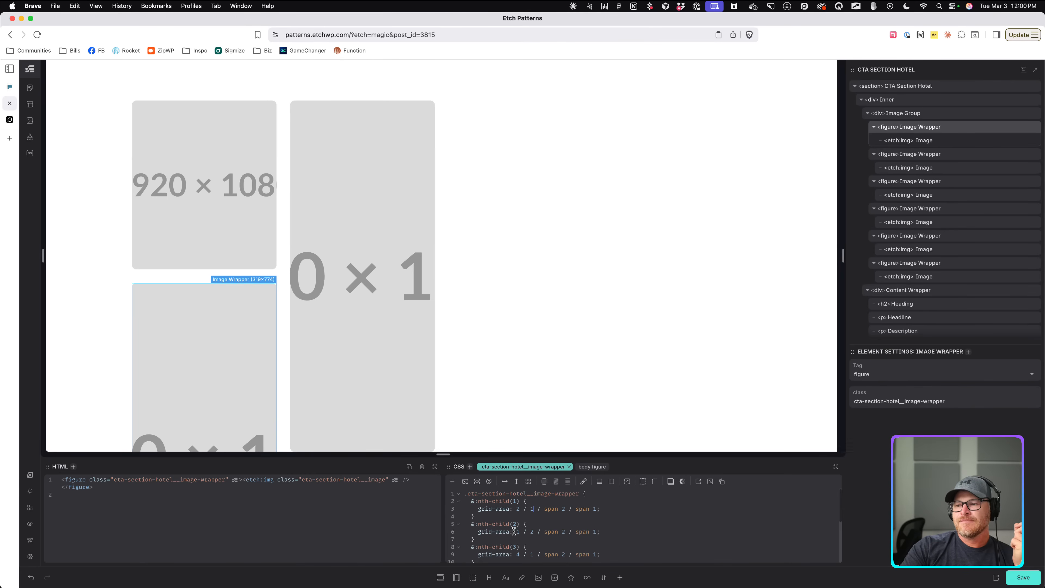
scroll(418, 345, "down", 5)
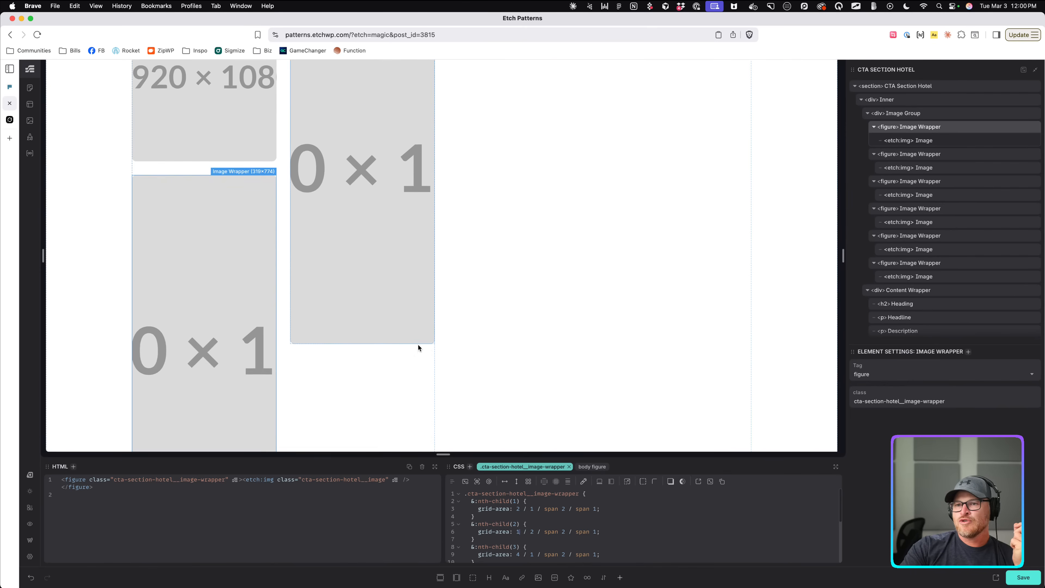
left_click(563, 502)
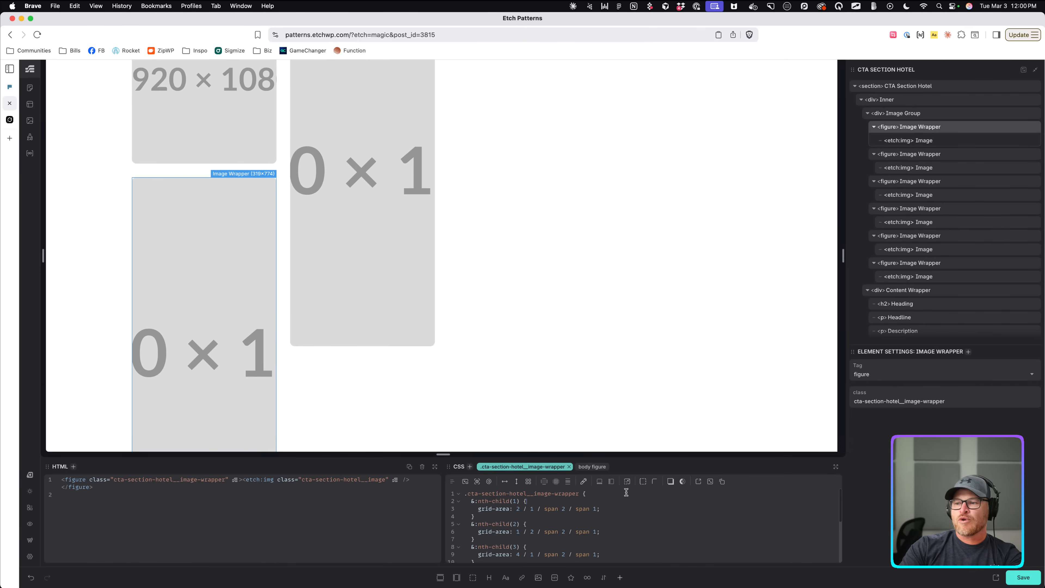
key("Return")
type("border: ")
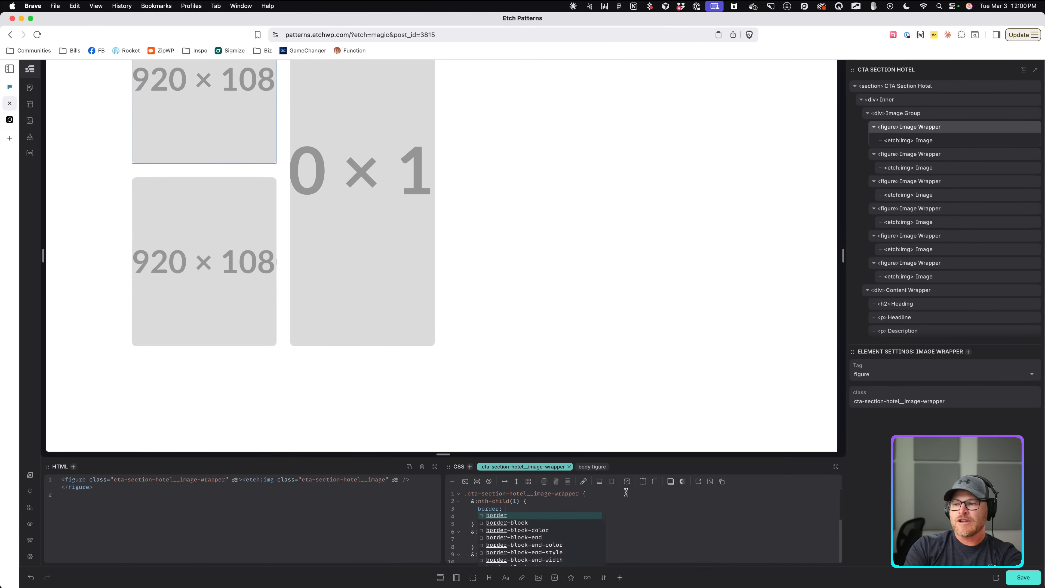
type("5px solid red;")
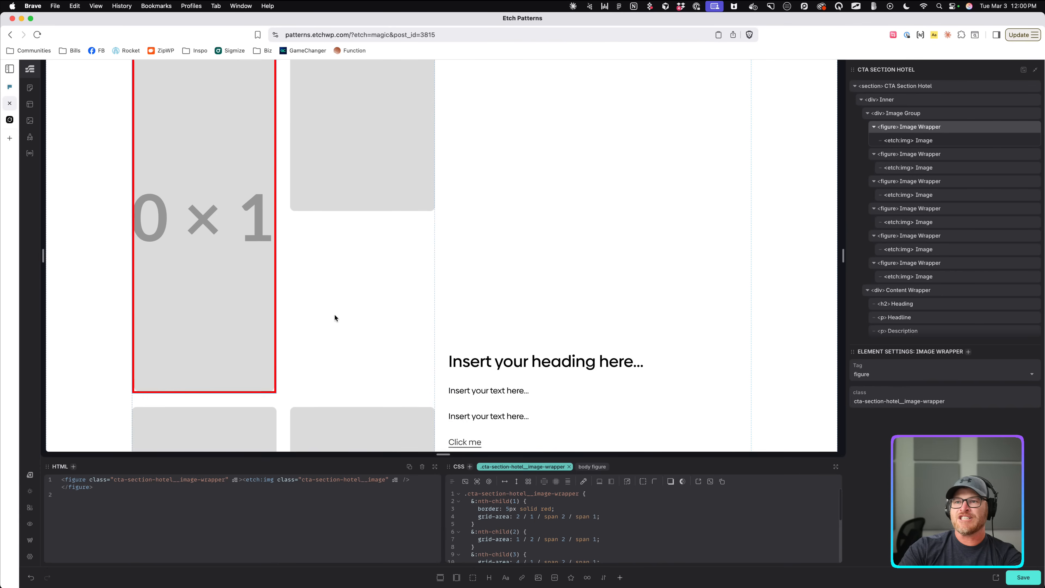
scroll(337, 321, "up", 8)
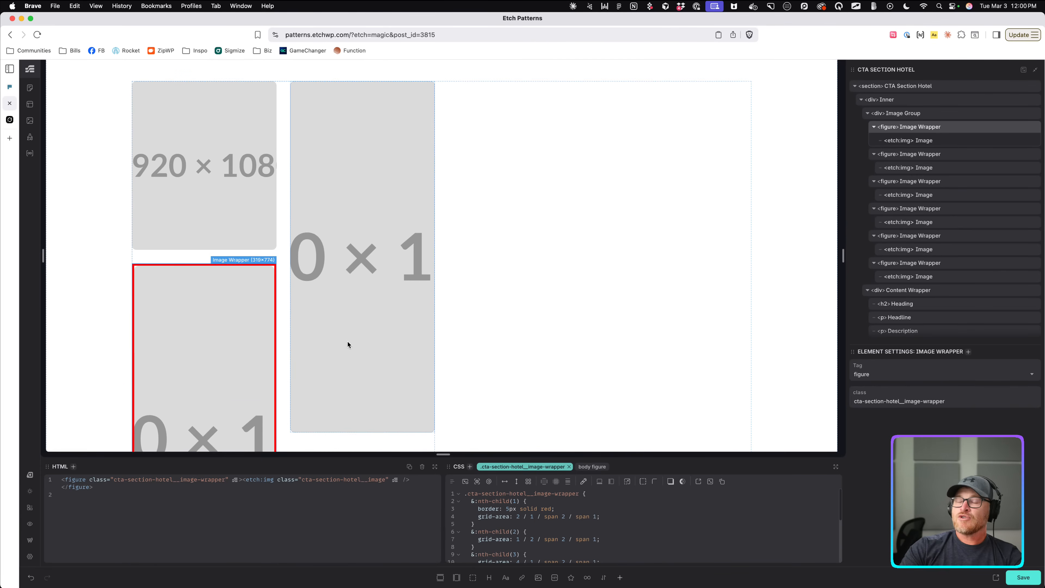
scroll(347, 342, "up", 1)
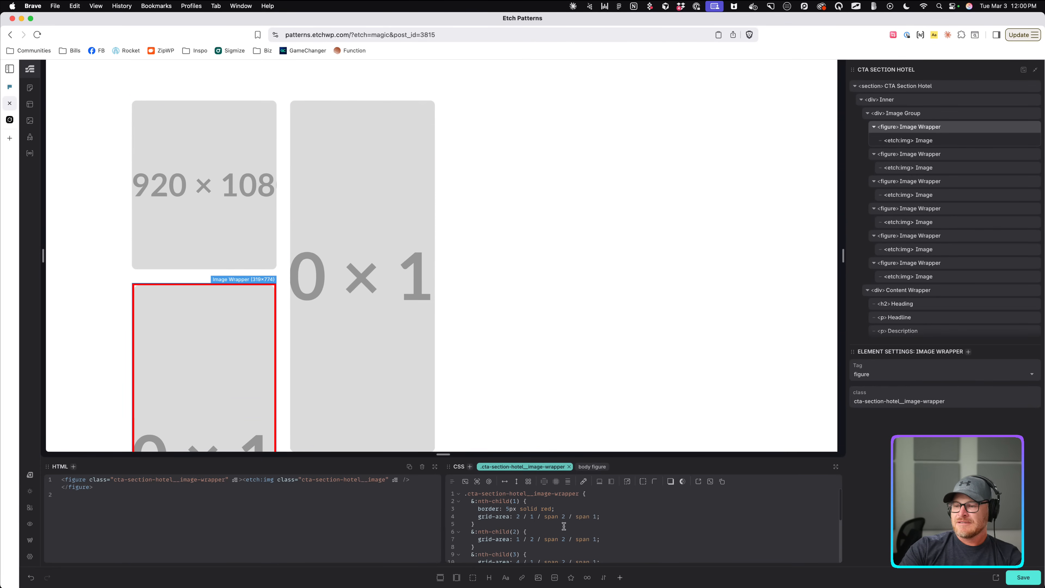
scroll(535, 518, "down", 1)
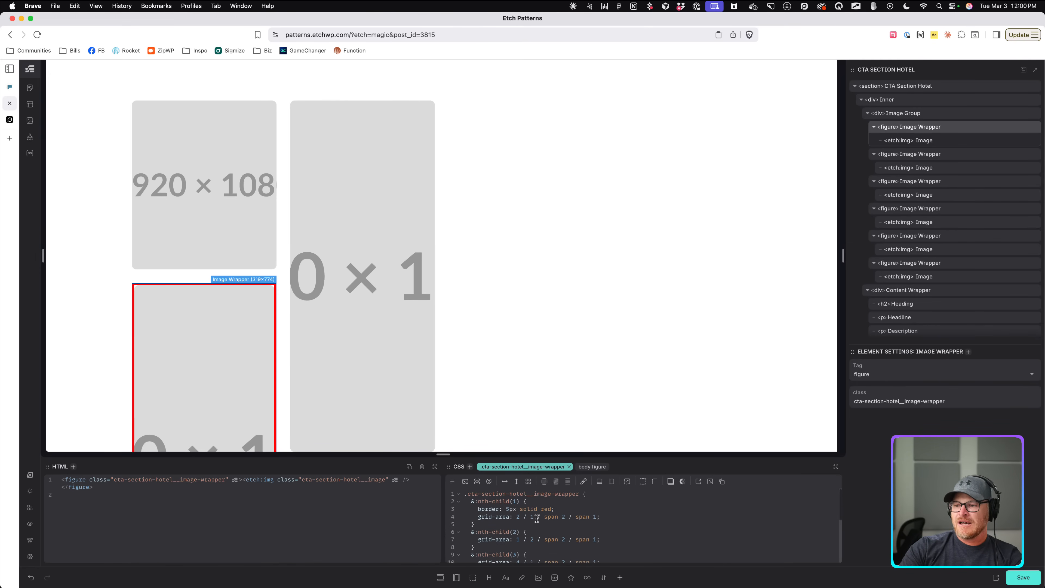
scroll(535, 511, "down", 1)
scroll(534, 544, "down", 6)
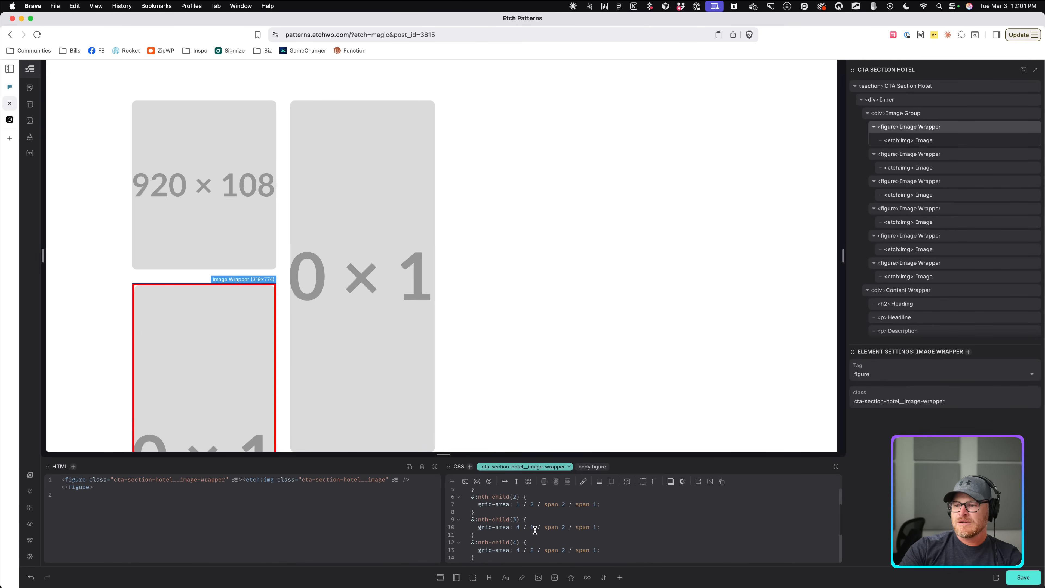
scroll(536, 533, "up", 7)
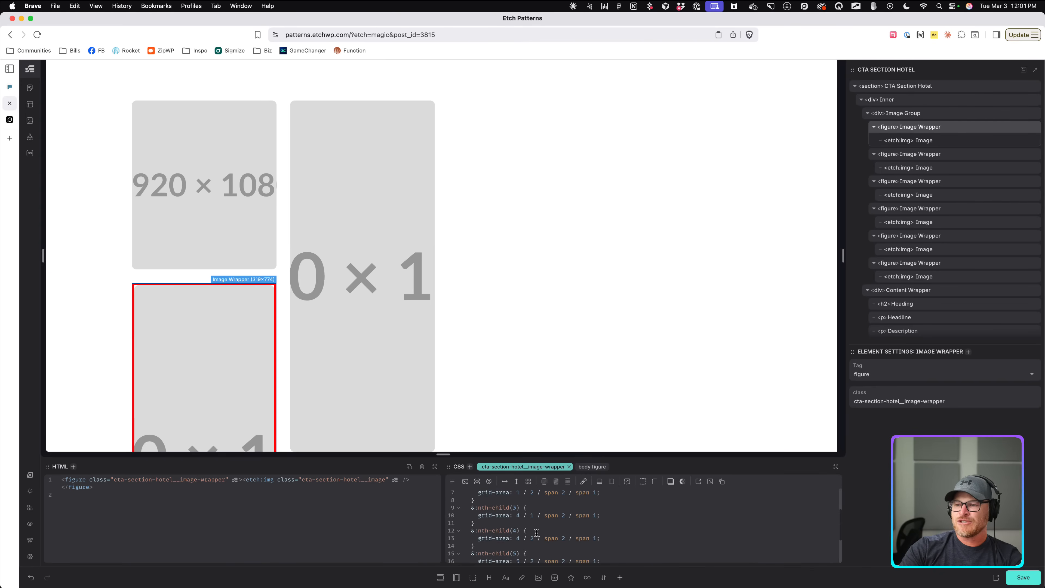
left_click_drag(555, 509, 478, 511)
key("cmd+c")
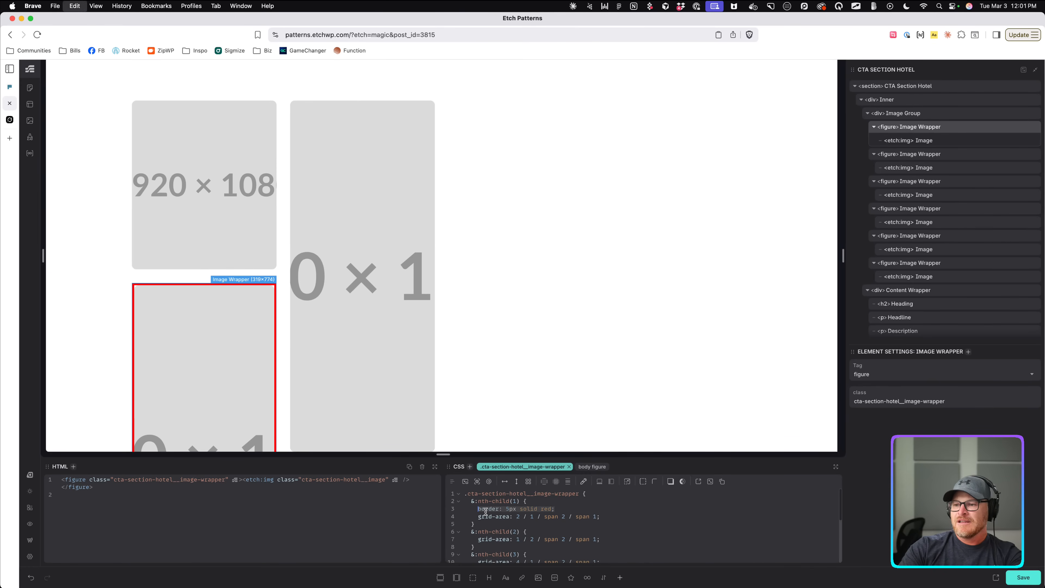
Move the red test border from the first image wrapper into the nth-child(2) rule.
key("BackSpace")
key("BackSpace")
left_click(579, 522)
key("Return")
key("cmd+v")
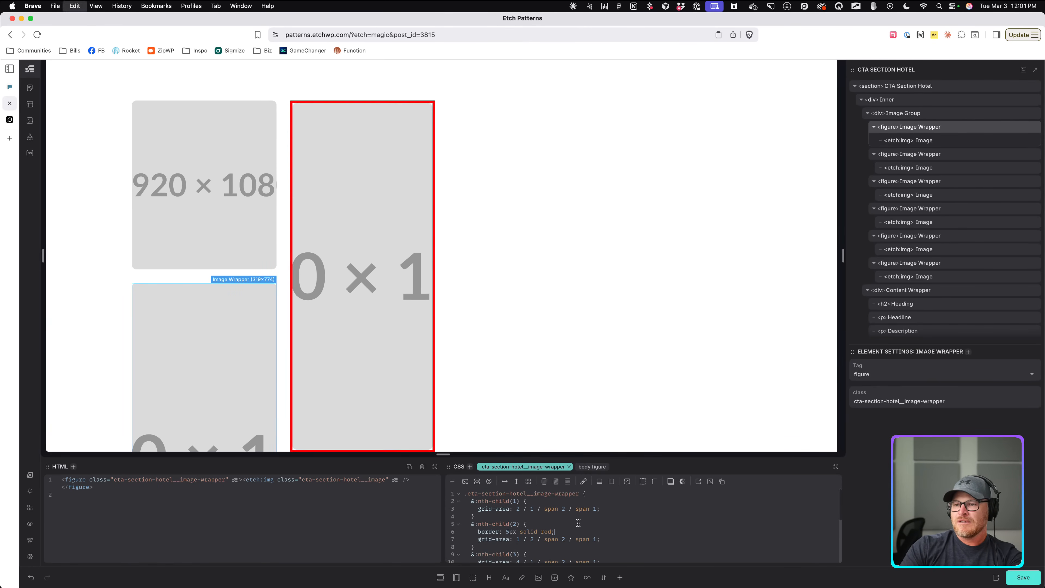
scroll(620, 321, "down", 3)
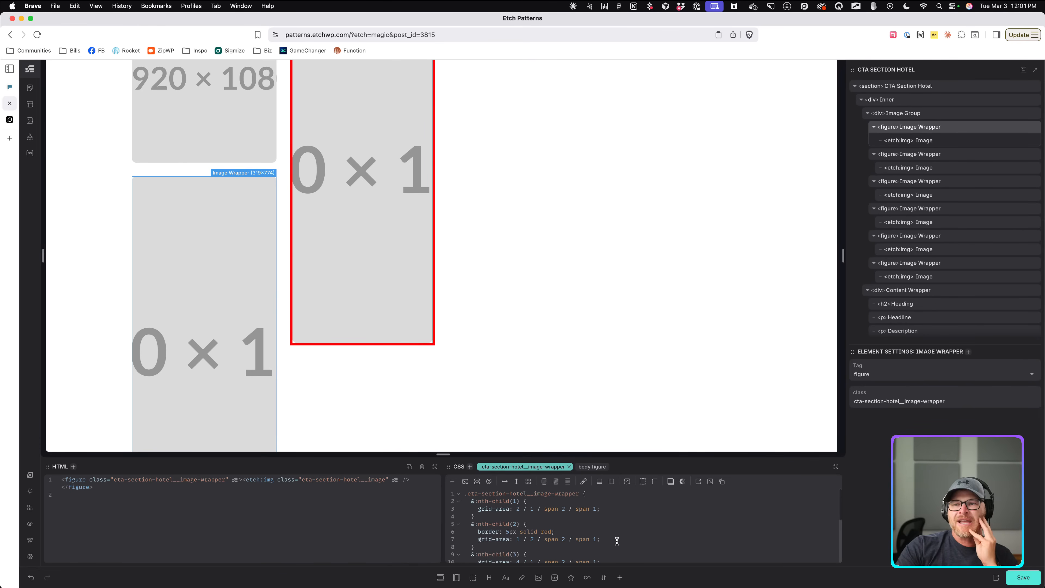
scroll(613, 541, "down", 2)
scroll(614, 540, "up", 1)
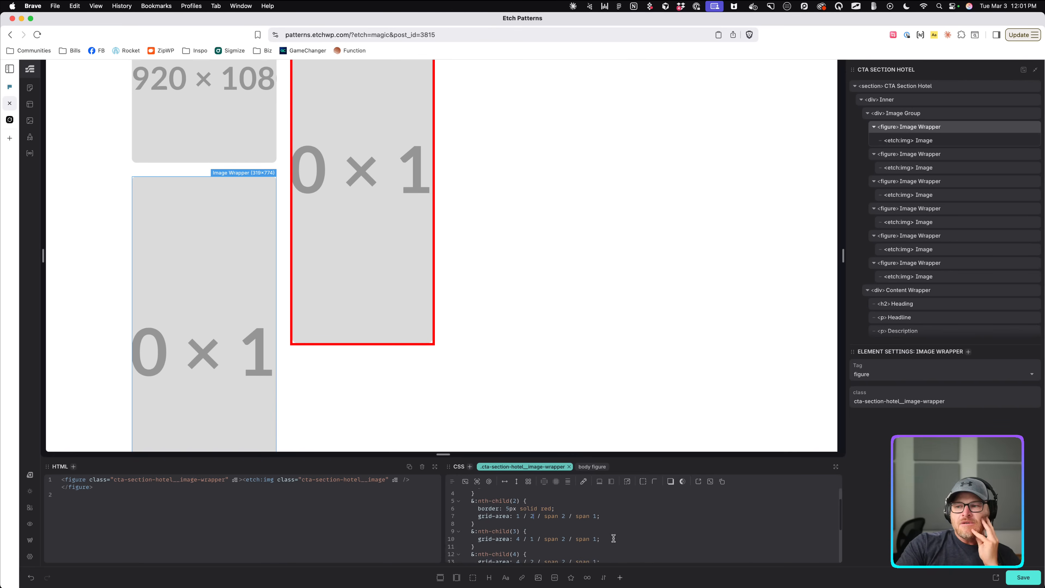
Shift the 5px solid red border from nth-child(2) into the nth-child(3) rule and check the canvas.
left_click_drag(566, 509, 475, 509)
key("super+c")
key("BackSpace")
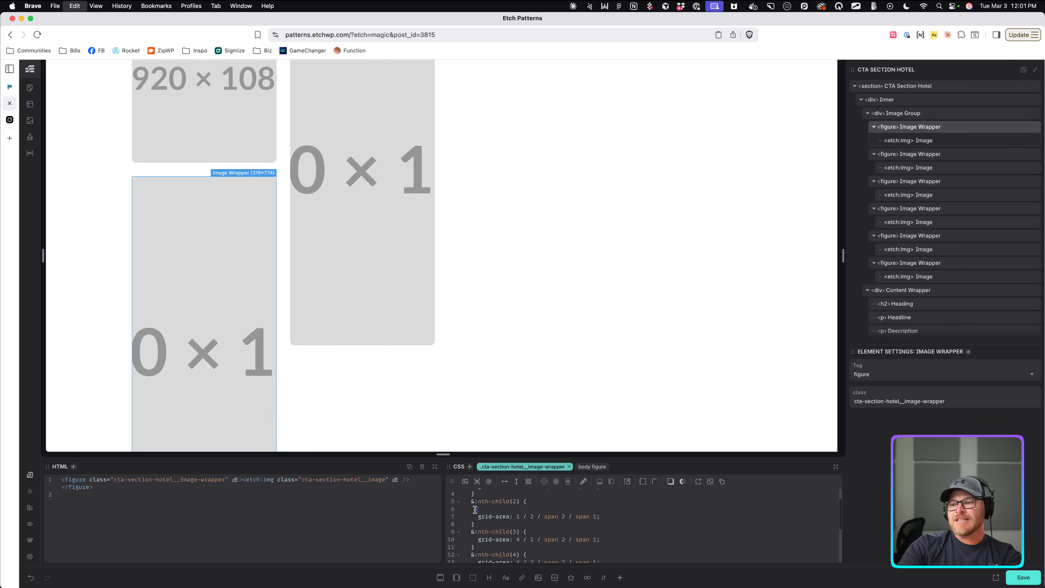
left_click(536, 524)
key("Return")
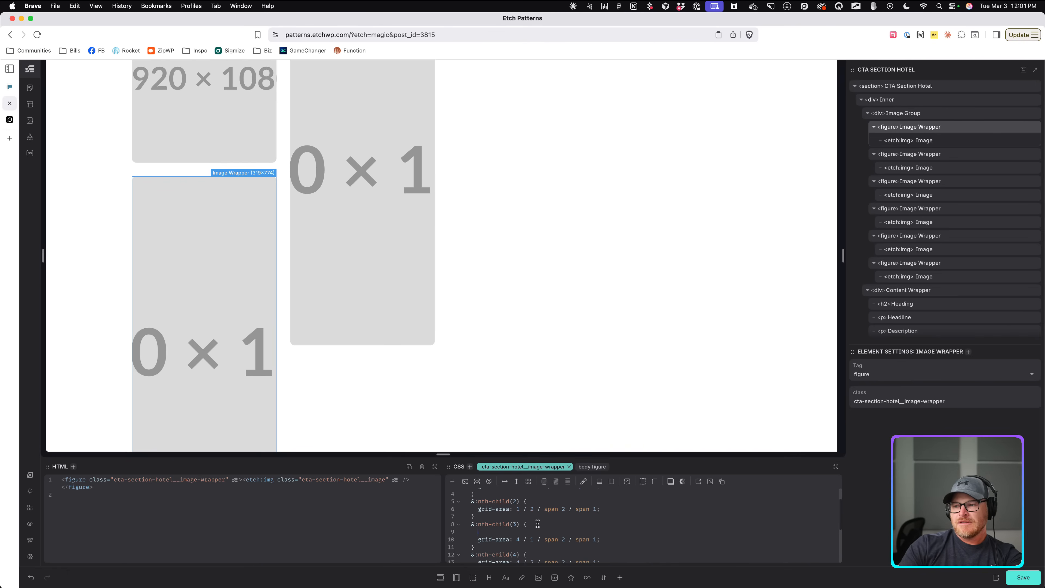
key("super+v")
scroll(336, 298, "up", 3)
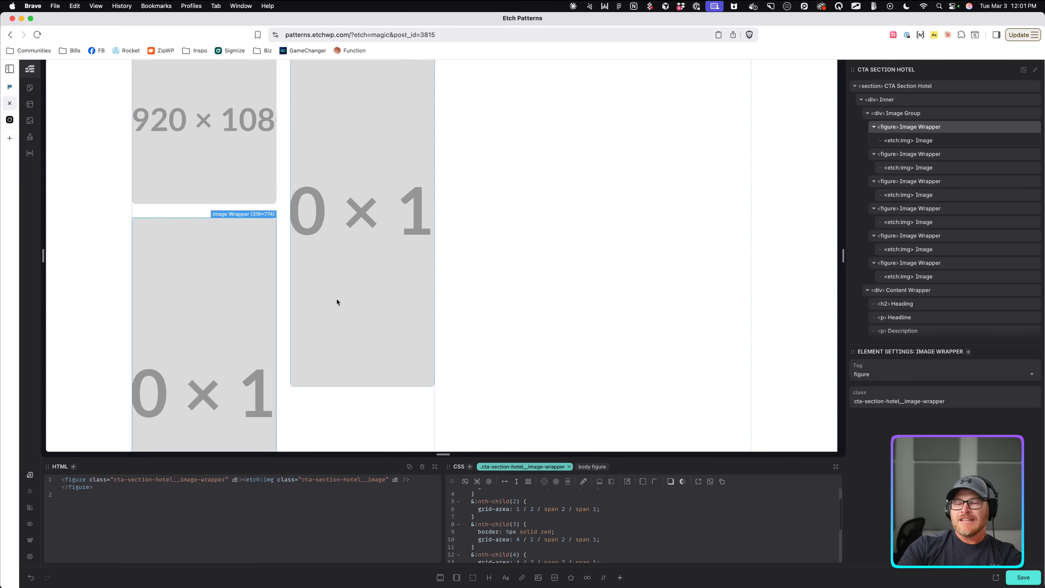
scroll(336, 299, "down", 10)
scroll(335, 300, "down", 5)
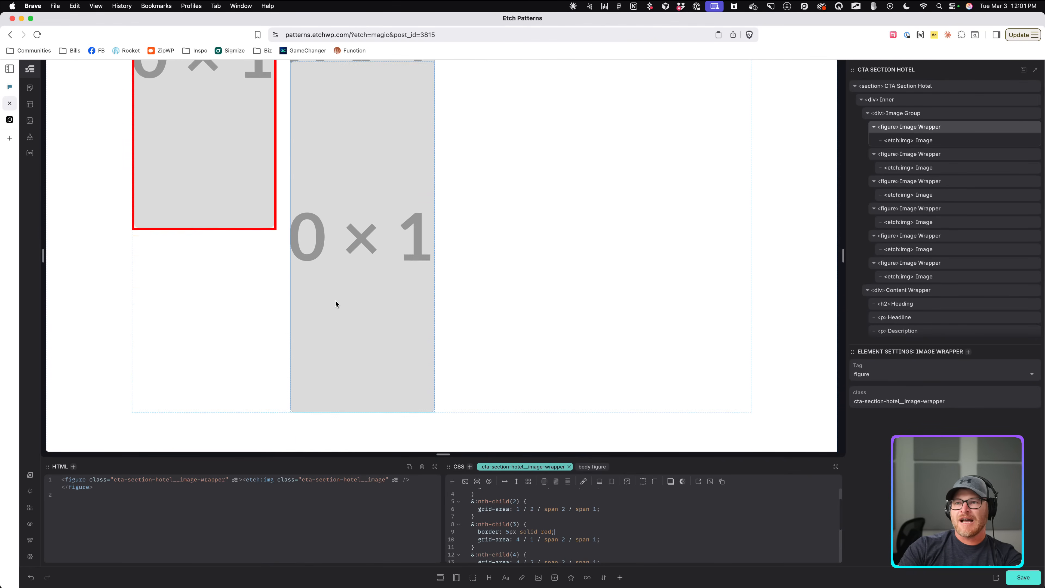
scroll(335, 301, "up", 4)
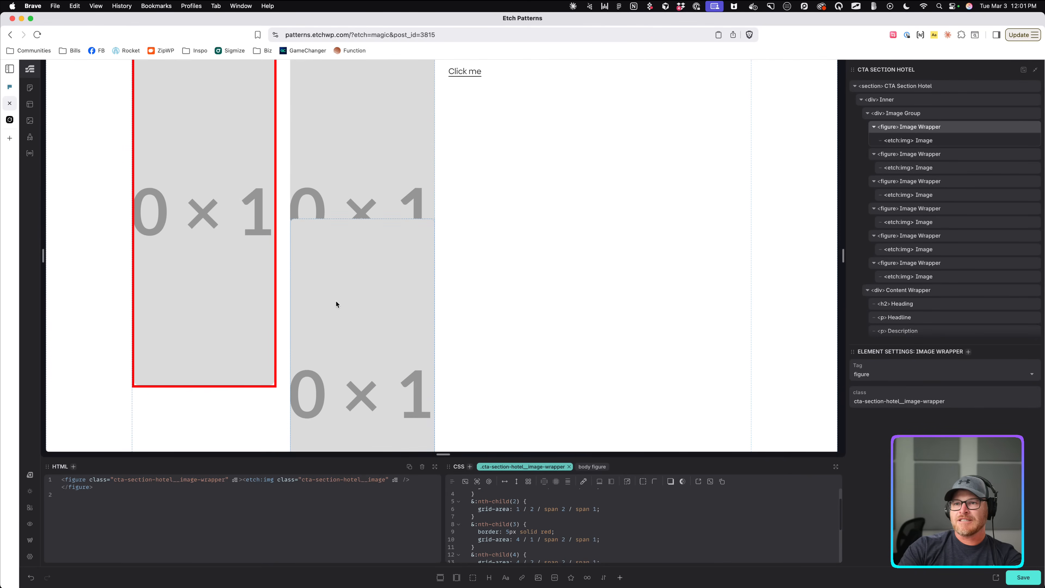
left_click(589, 538)
scroll(339, 370, "up", 5)
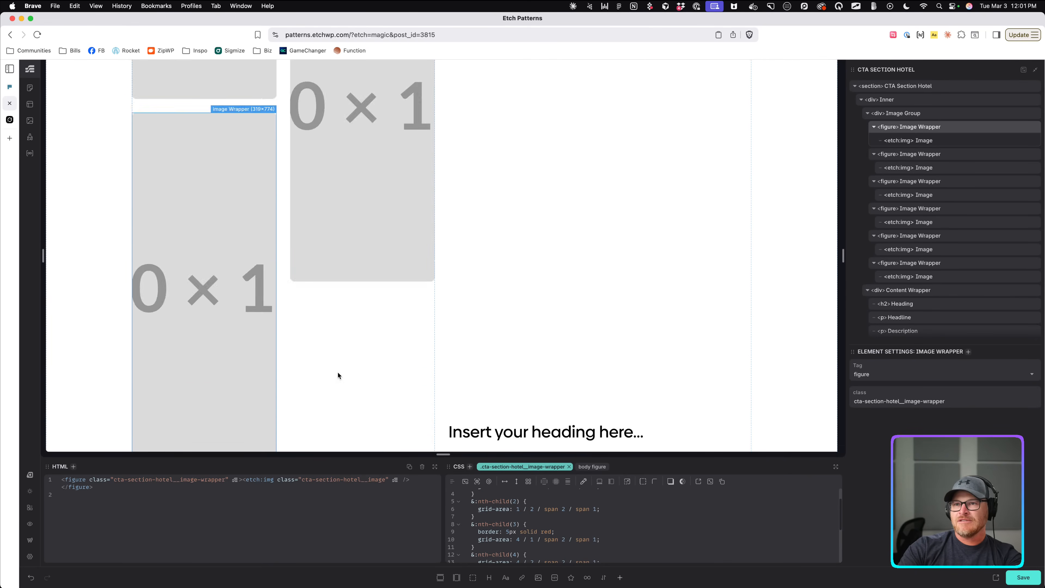
scroll(338, 375, "up", 2)
left_click(224, 166)
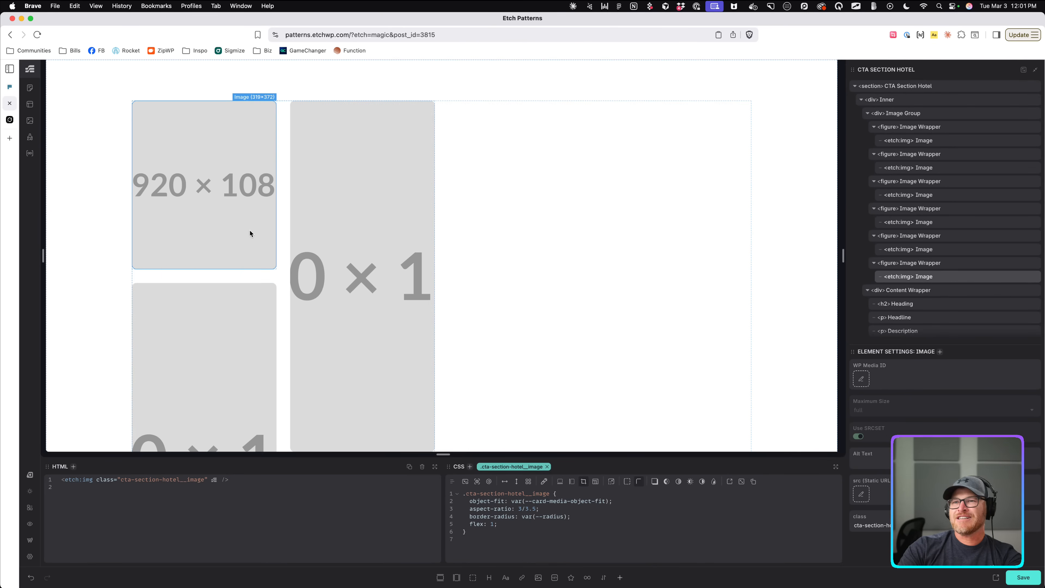
Undo the stray red border line and briefly test one on the fourth-child rule.
left_click(925, 266)
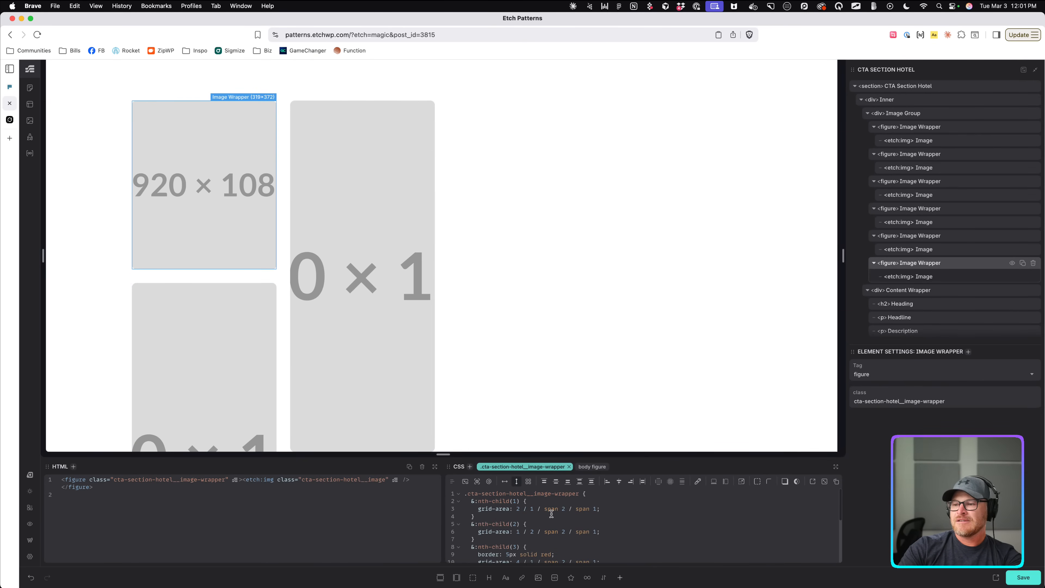
scroll(550, 515, "down", 5)
left_click(564, 511)
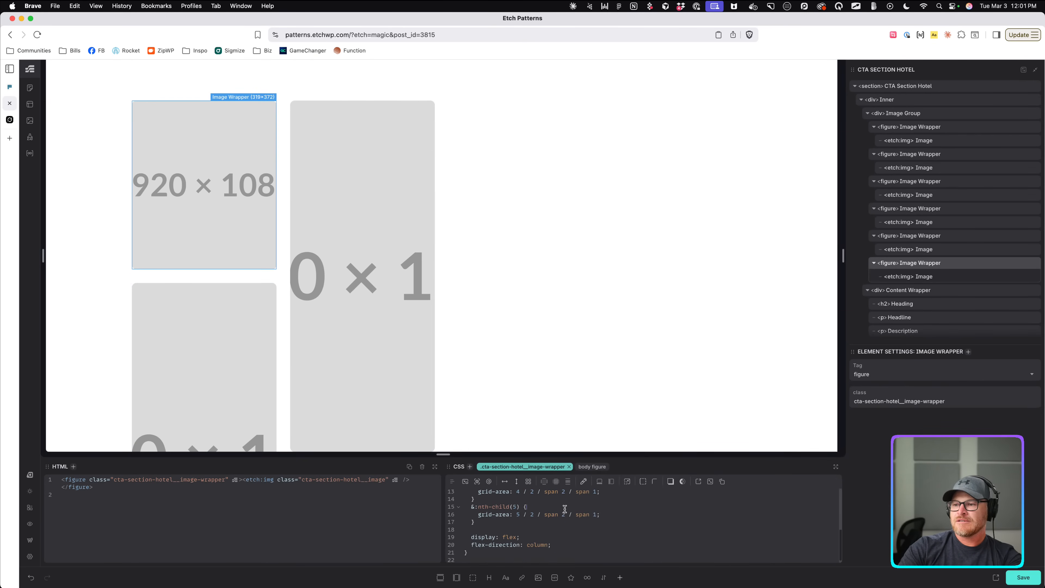
key("super+z")
scroll(560, 520, "up", 2)
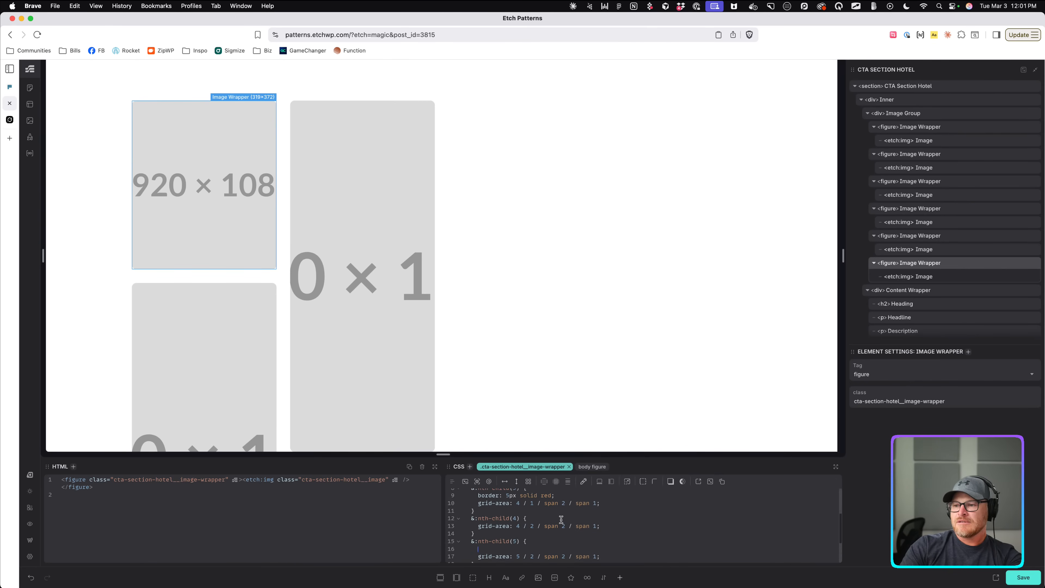
left_click(560, 521)
key("Return")
key("super+v")
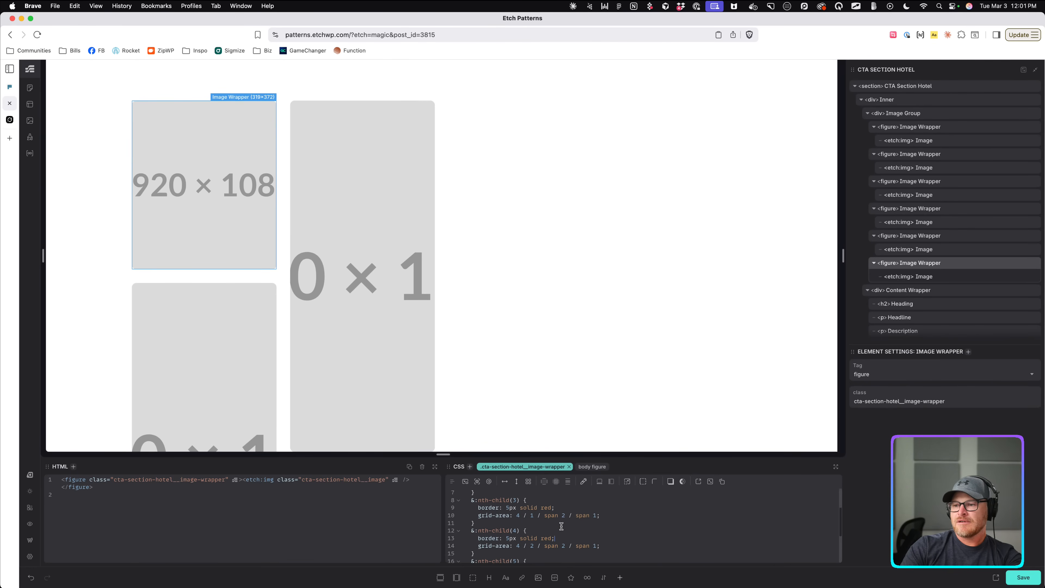
key("super+z")
Delete the red border from the third-child rule, briefly outlining the second and first images.
scroll(558, 511, "up", 1)
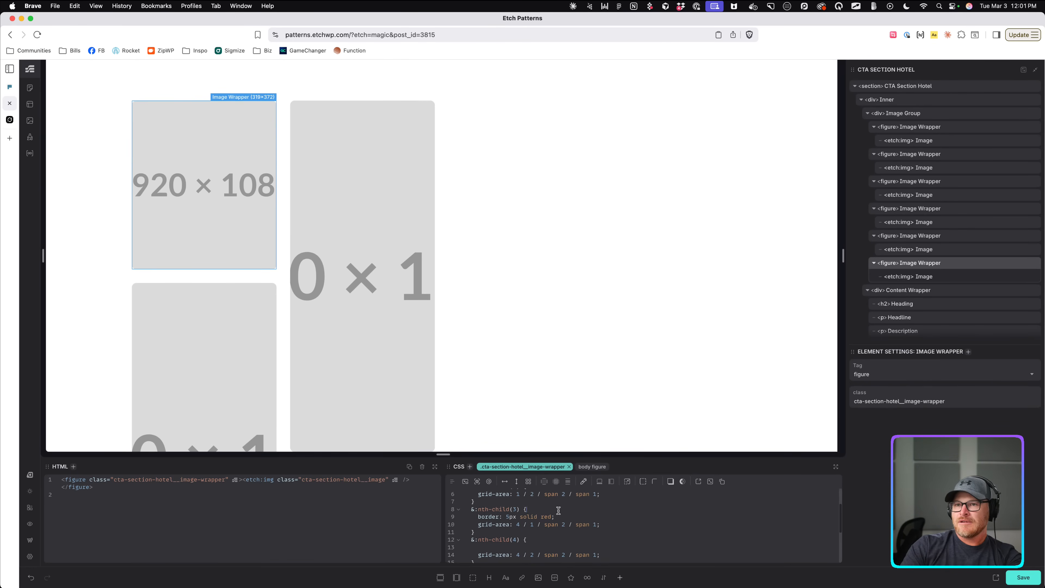
left_click_drag(564, 518, 430, 517)
key("super+c")
key("BackSpace")
key("BackSpace")
scroll(482, 517, "up", 3)
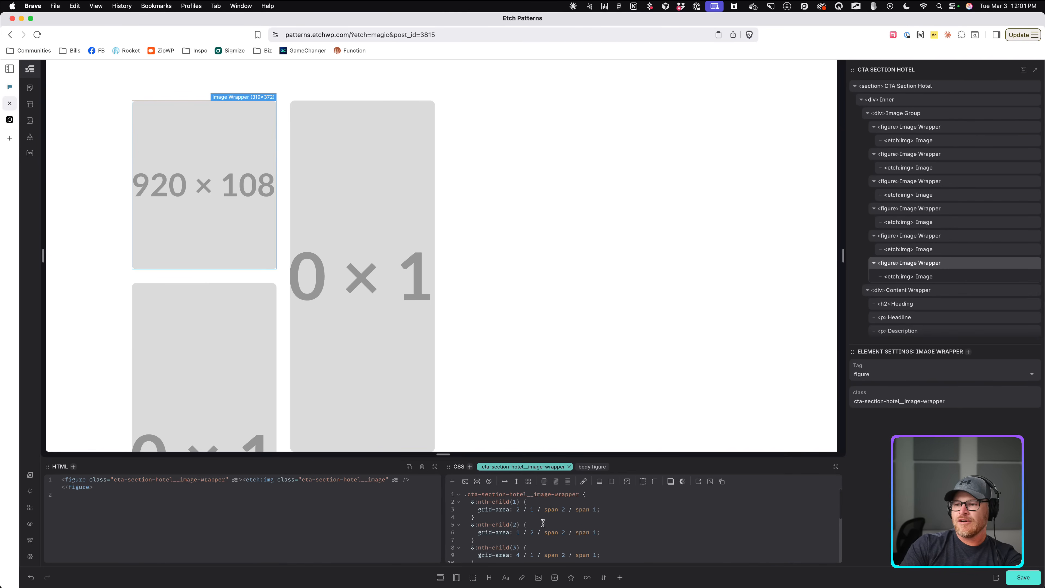
left_click(542, 525)
key("Return")
key("super+v")
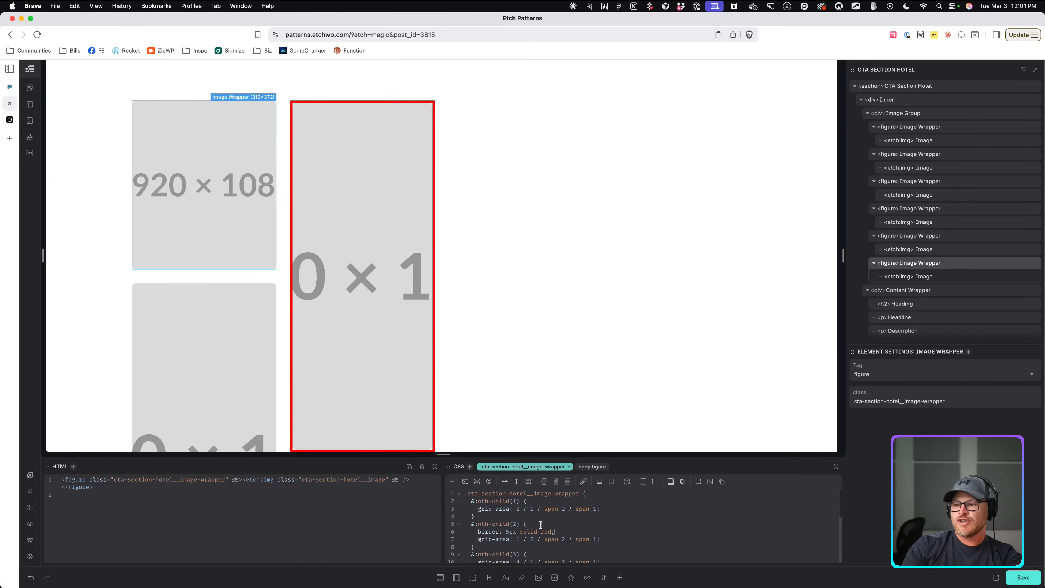
key("super+z")
key("Return")
key("super+v")
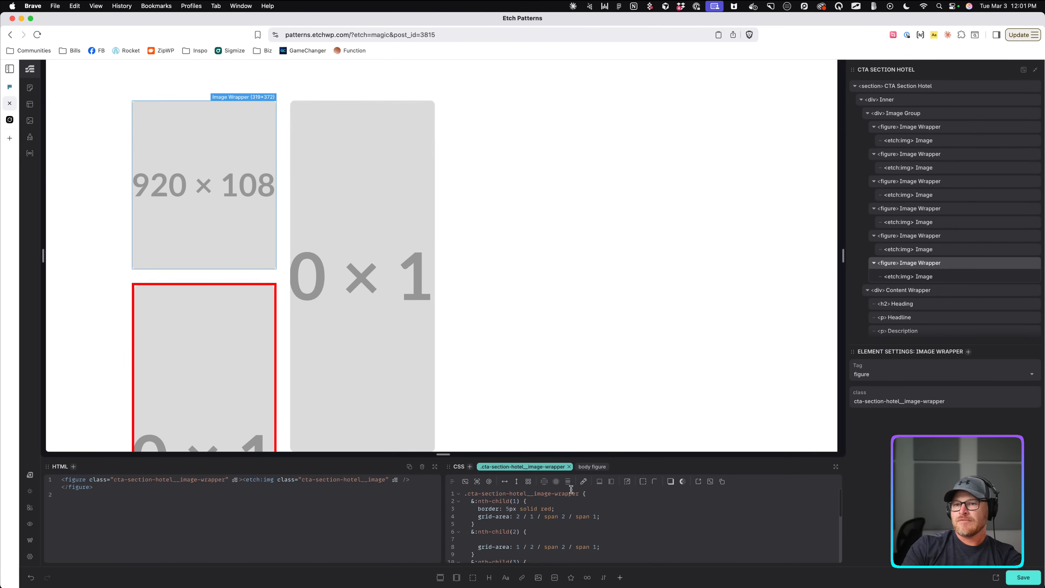
key("super+z")
Delete the extra sixth image wrapper from the layers panel.
scroll(570, 500, "down", 5)
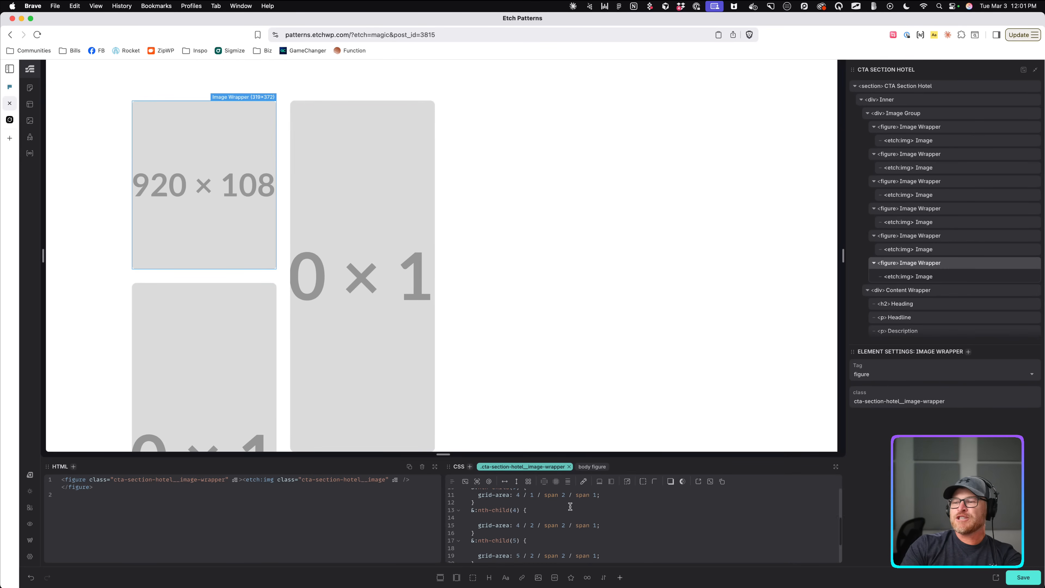
scroll(519, 510, "up", 3)
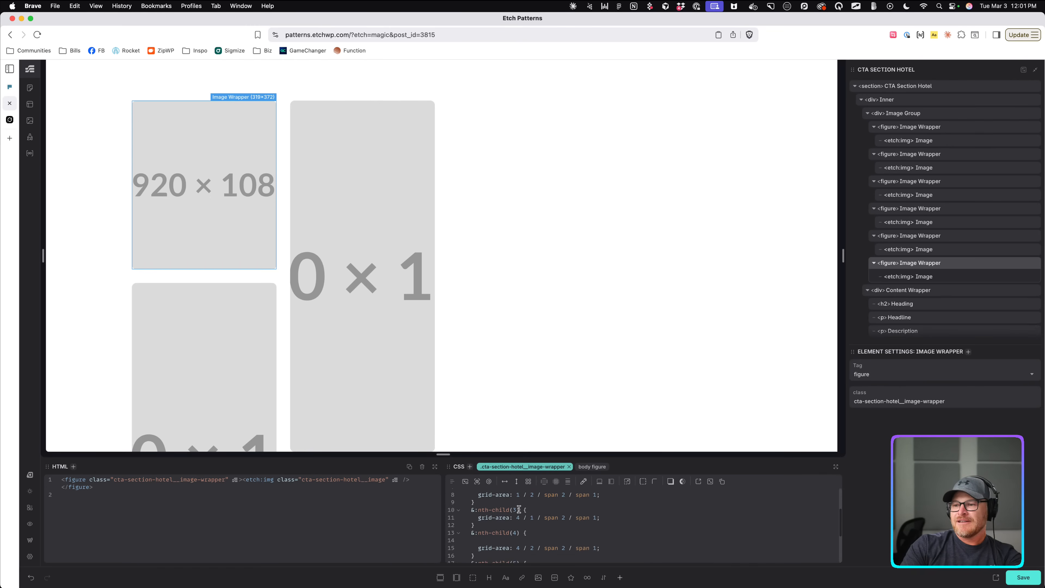
scroll(520, 517, "down", 3)
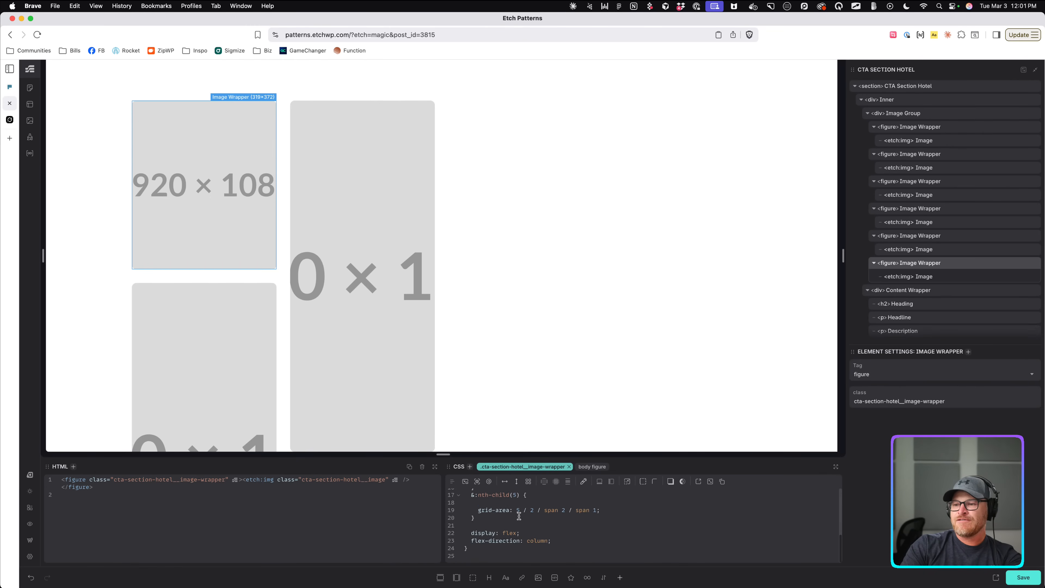
left_click(519, 517)
scroll(401, 407, "down", 10)
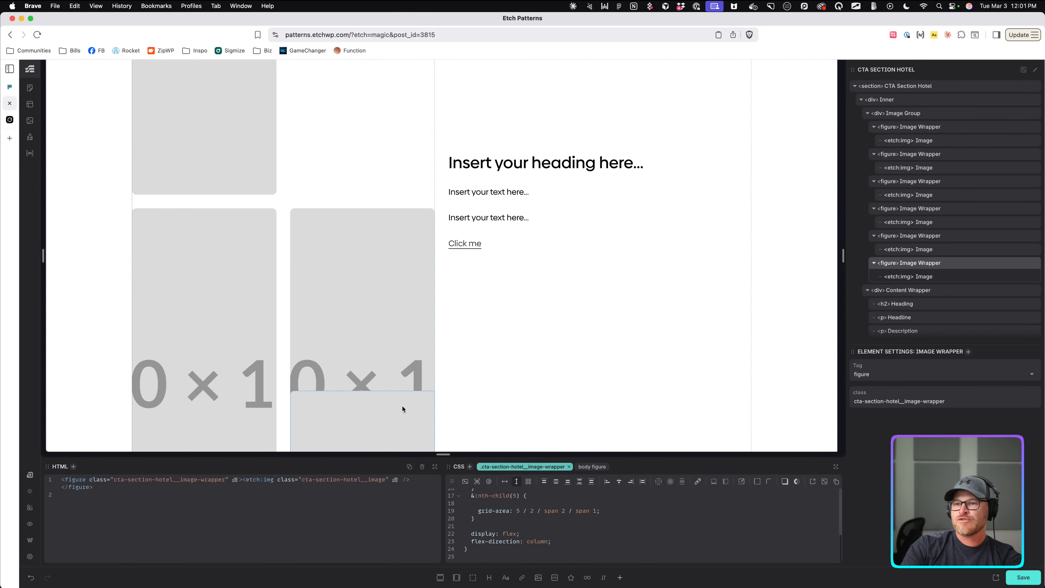
scroll(401, 405, "up", 3)
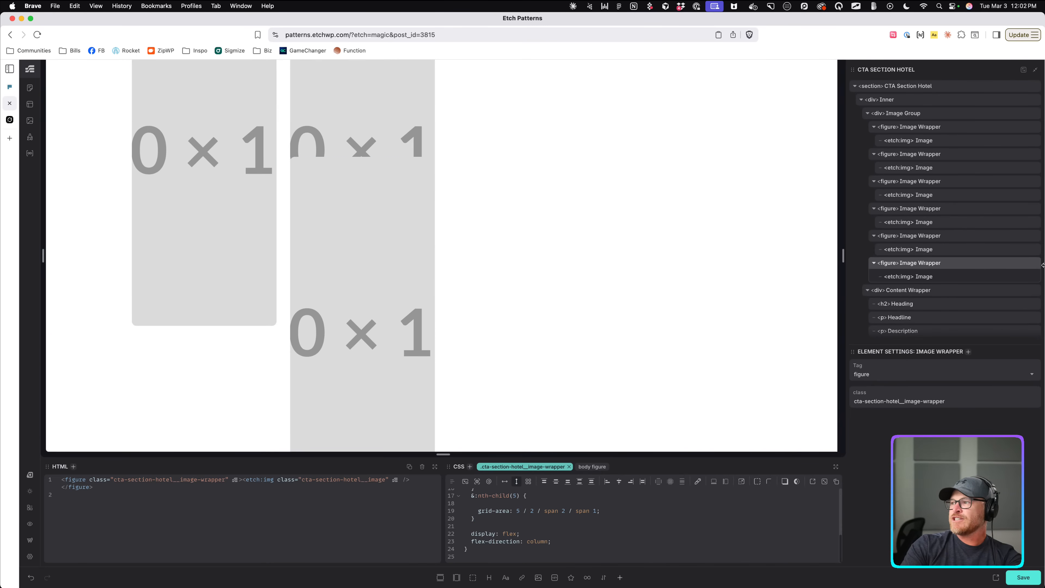
left_click(1034, 262)
Select the grid images on the canvas to reach their parent image wrapper.
scroll(397, 355, "up", 3)
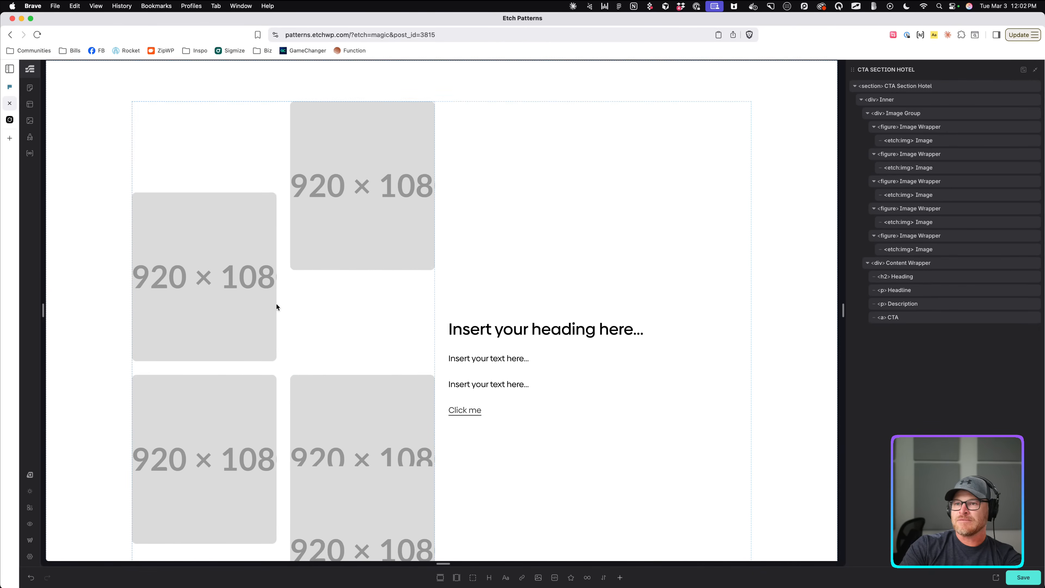
left_click(249, 266)
left_click(367, 315)
scroll(374, 232, "down", 3)
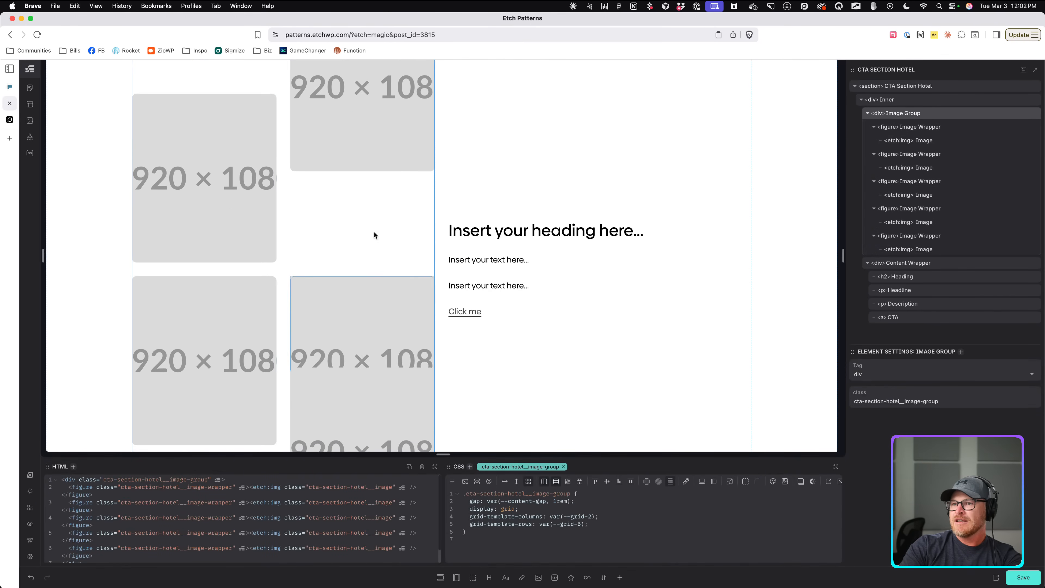
left_click(227, 209)
scroll(288, 253, "down", 3)
scroll(237, 309, "up", 3)
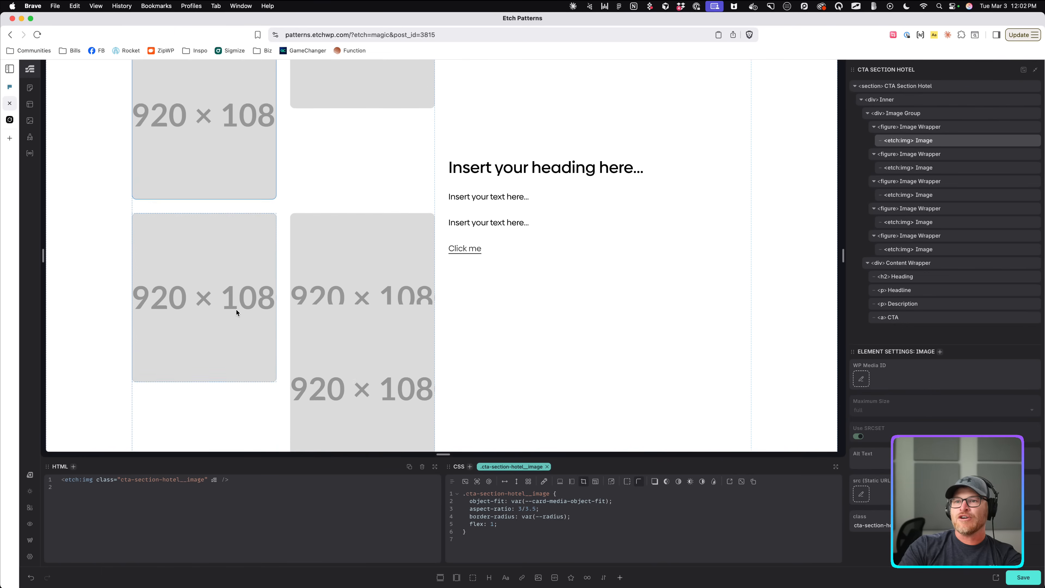
left_click(380, 312)
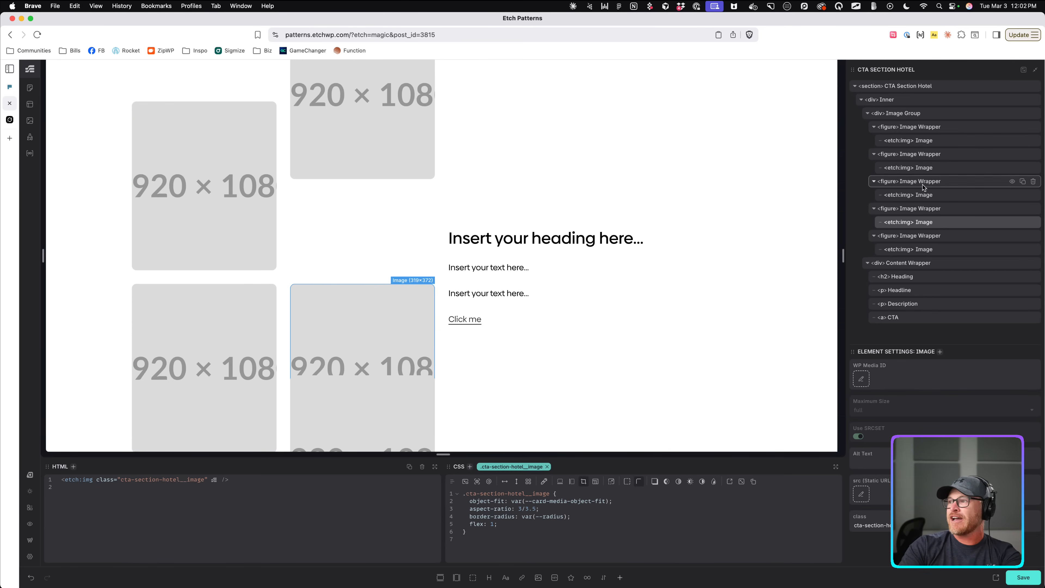
left_click(910, 208)
Outline the fourth tile in red and make it start at row 3.
scroll(535, 527, "down", 2)
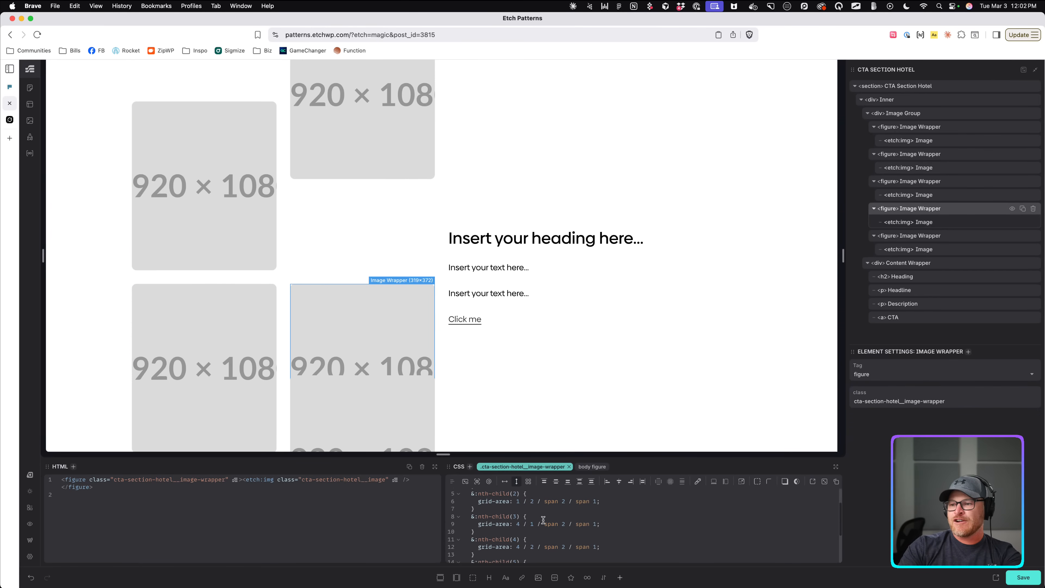
left_click(543, 518)
key("Return")
key("super+v")
key("super+z")
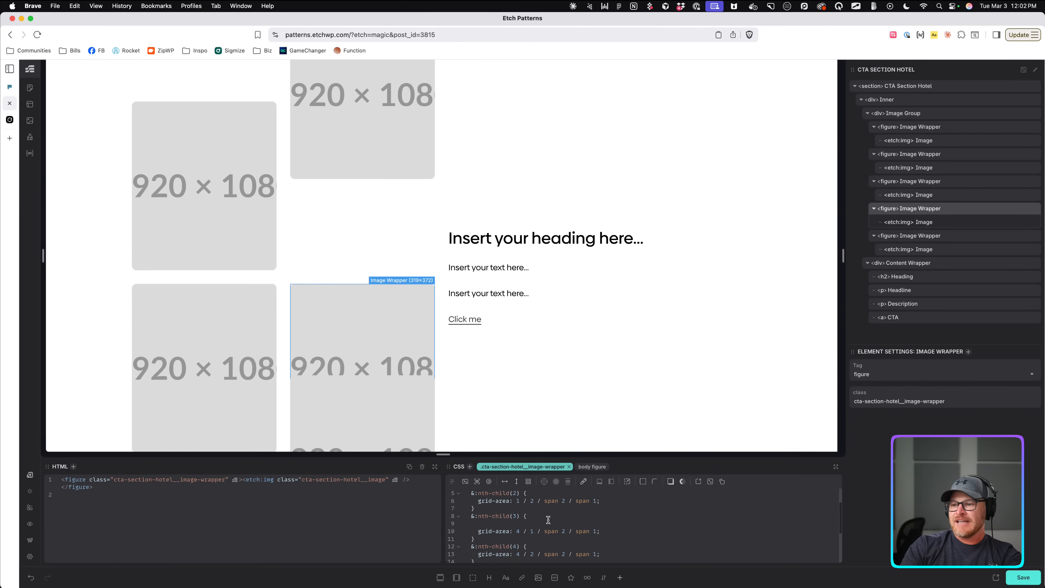
scroll(546, 519, "down", 2)
left_click(548, 512)
key("Return")
key("super+v")
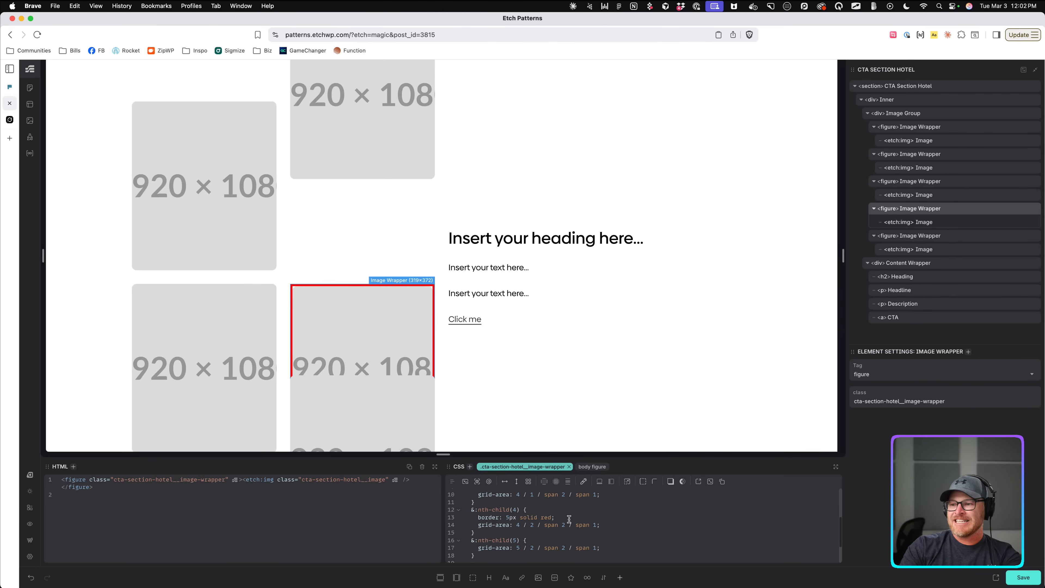
left_click(518, 526)
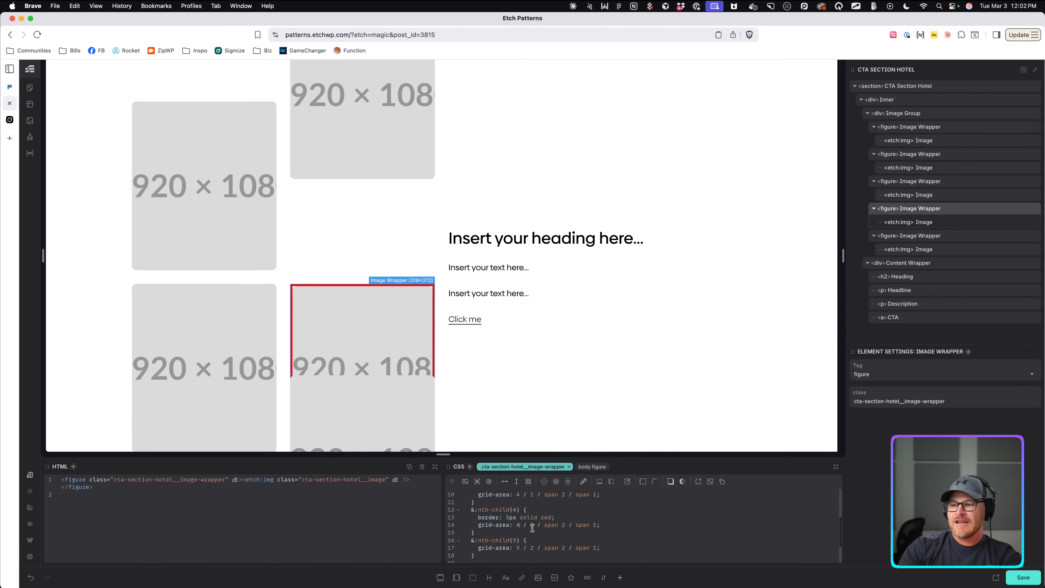
key("BackSpace")
type("3")
Remove the temporary red border line from the fourth-child rule.
scroll(388, 352, "up", 2)
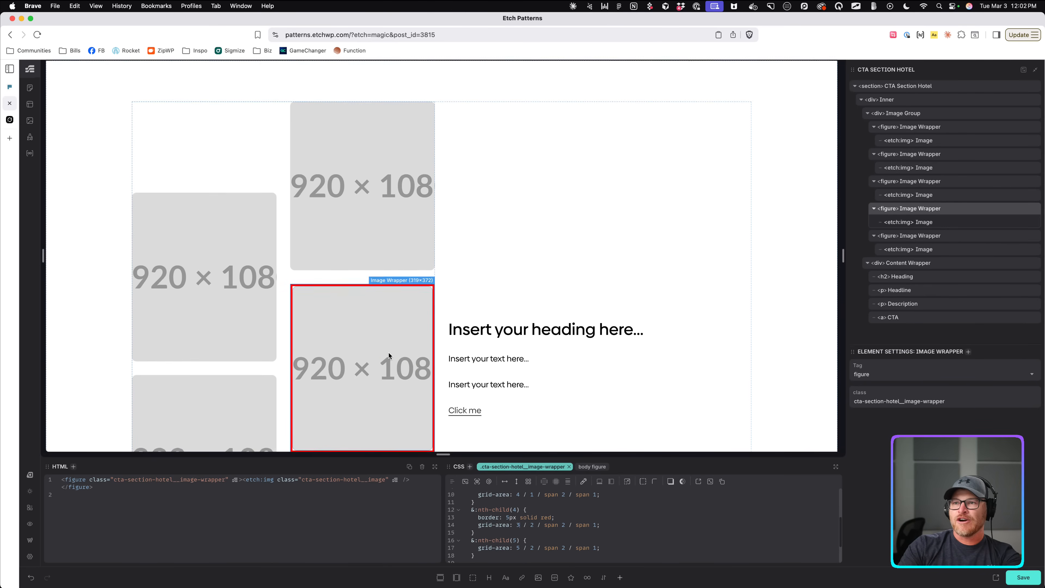
scroll(389, 352, "down", 4)
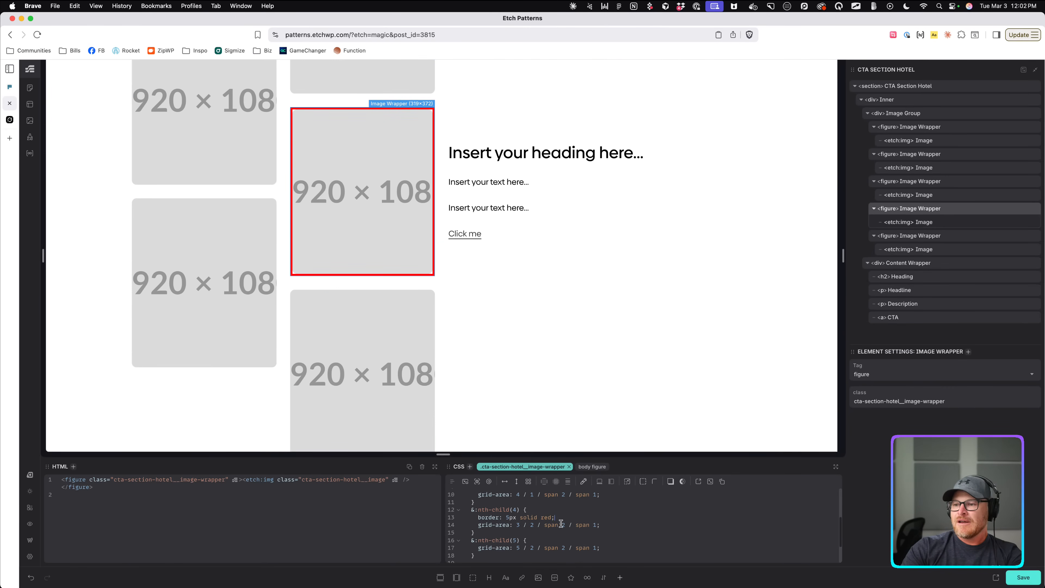
left_click_drag(555, 517, 430, 517)
key("BackSpace")
scroll(409, 317, "up", 2)
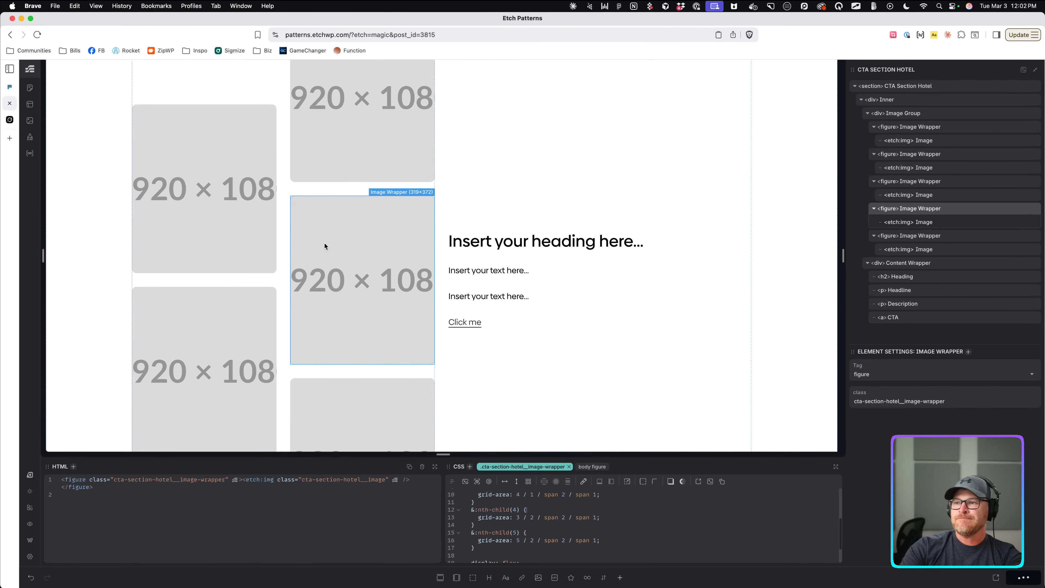
Compare the live page preview with the Frames reference layout.
left_click(10, 121)
left_click(10, 104)
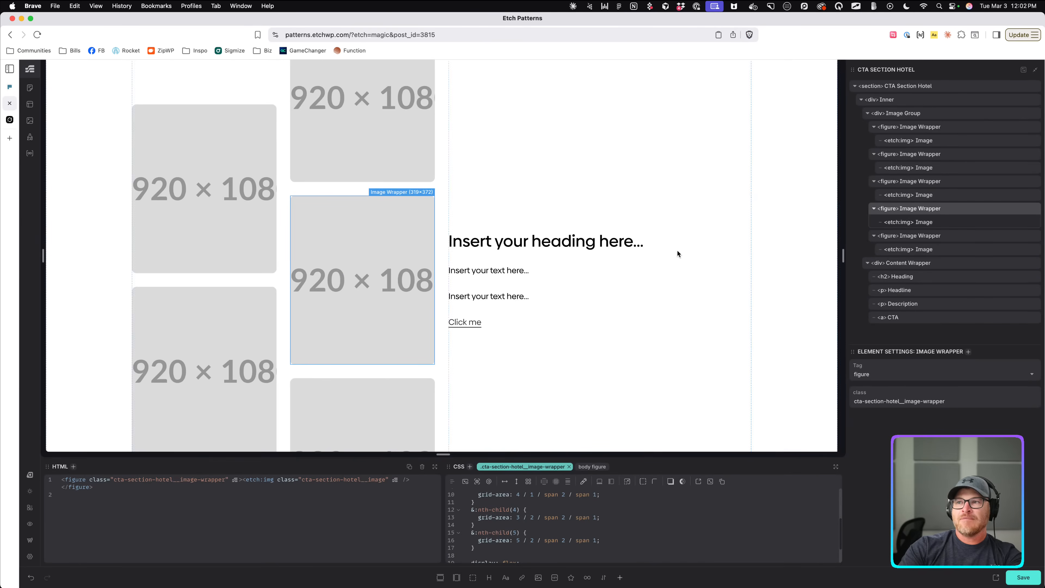
left_click(995, 578)
scroll(540, 334, "down", 3)
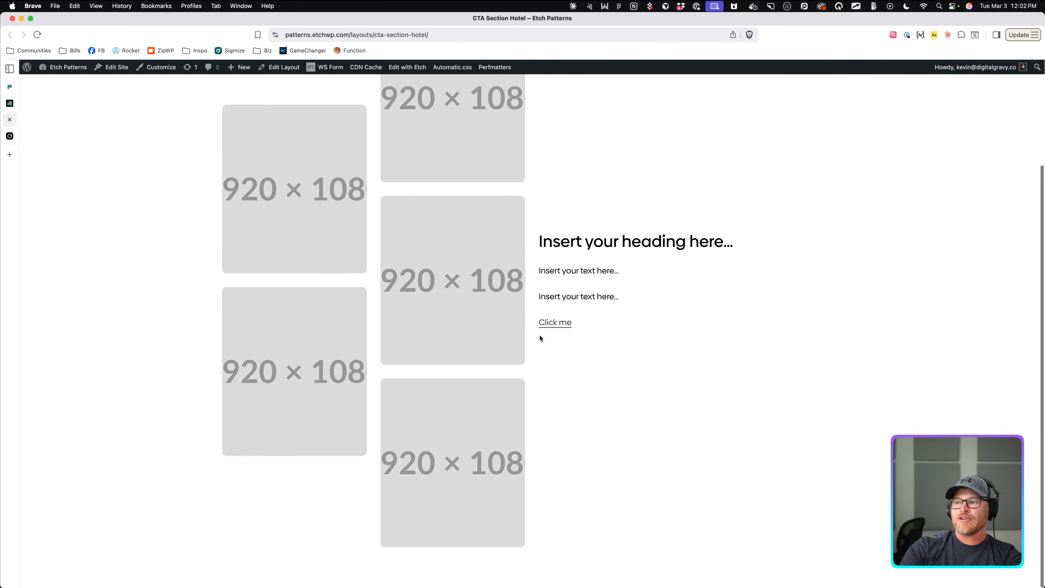
scroll(540, 335, "up", 3)
left_click(10, 103)
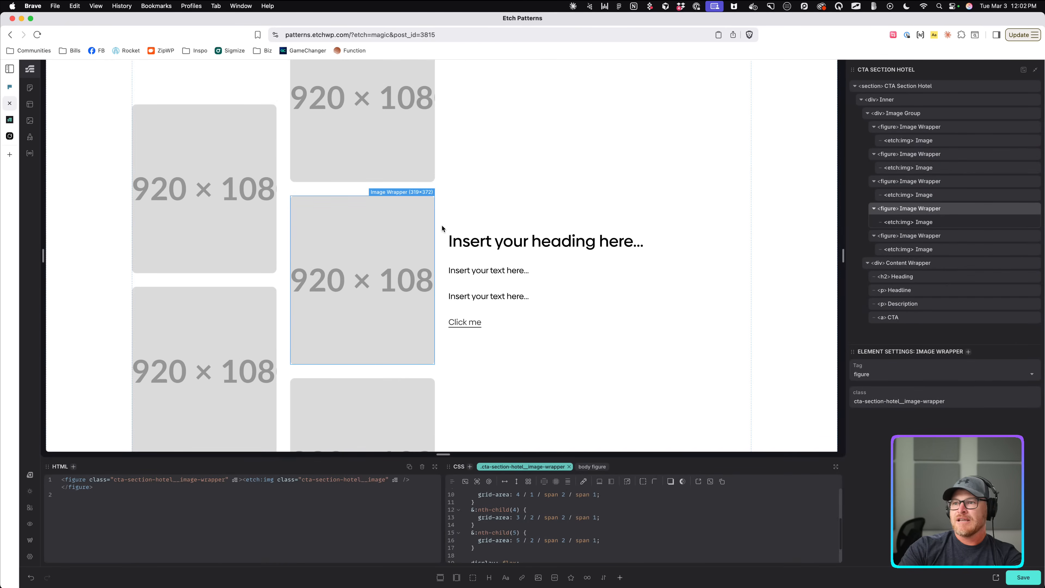
left_click(10, 99)
left_click(10, 103)
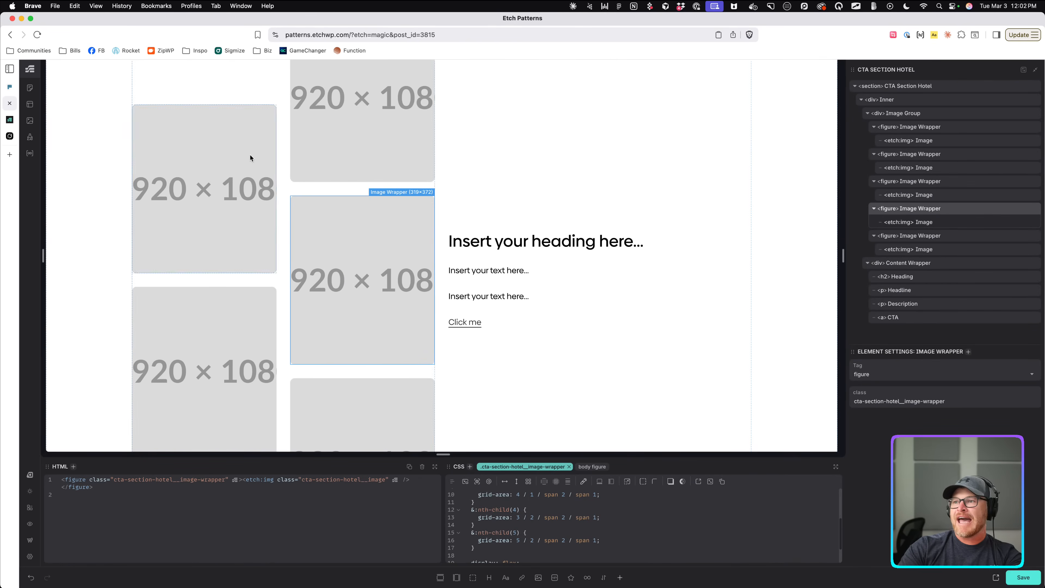
Copy the Inner gap into the media query as calc(var(--grid-gap, 1rem) * 2).
left_click(442, 205)
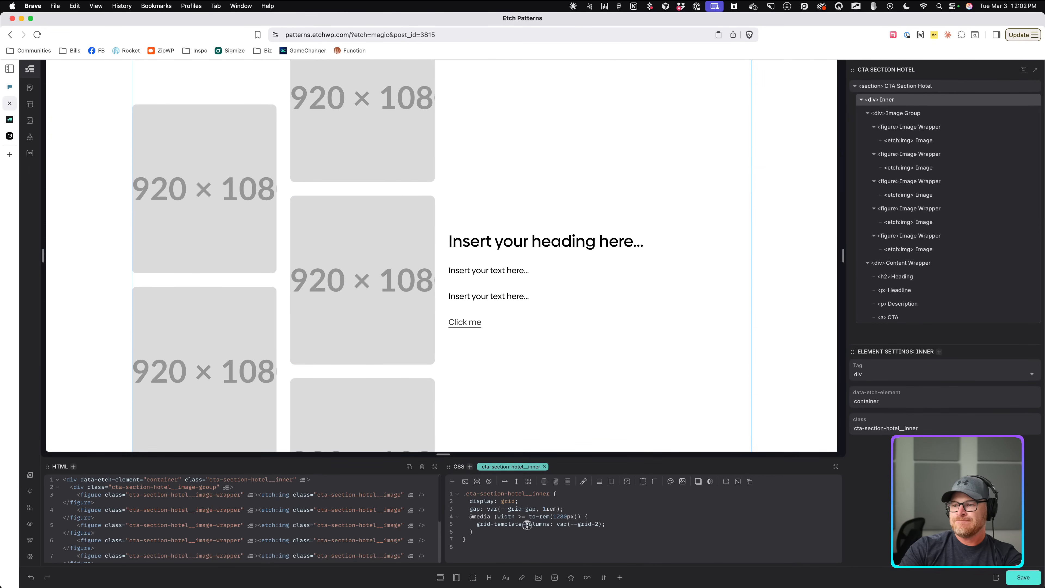
left_click(580, 507)
left_click_drag(575, 508, 469, 507)
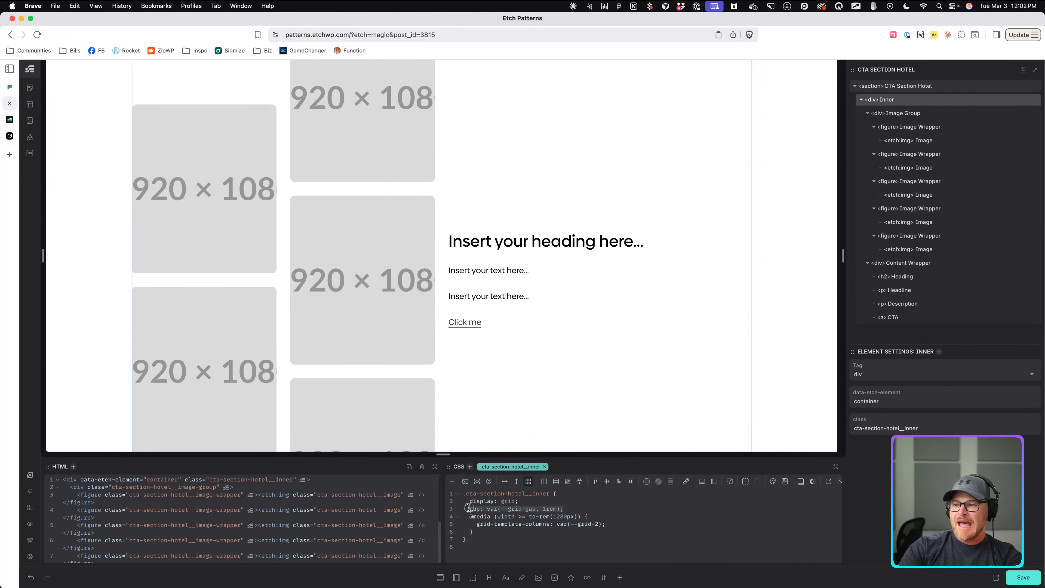
key("super+c")
left_click(638, 524)
key("Return")
key("super+v")
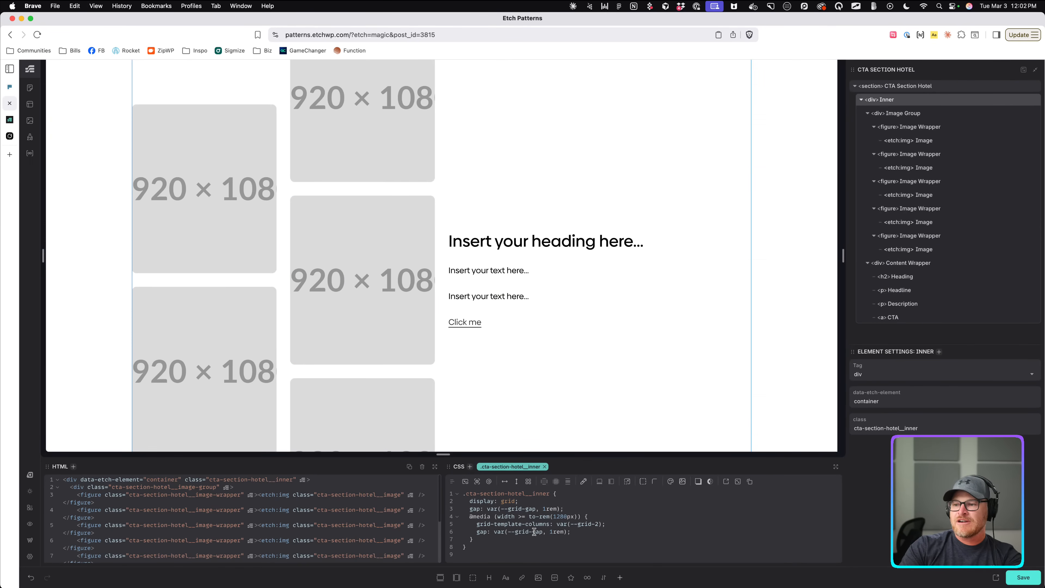
type("* 2")
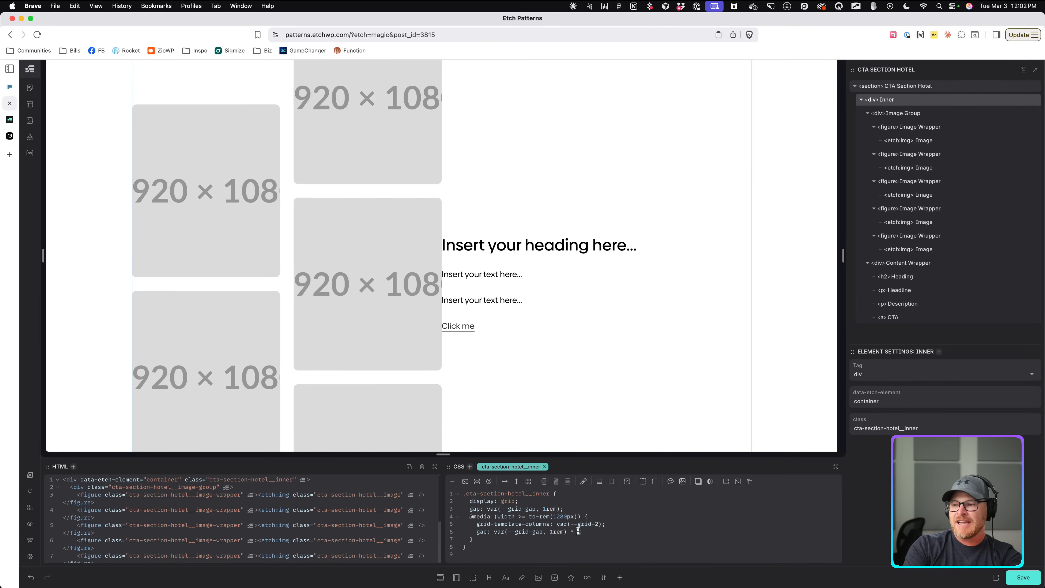
type(")")
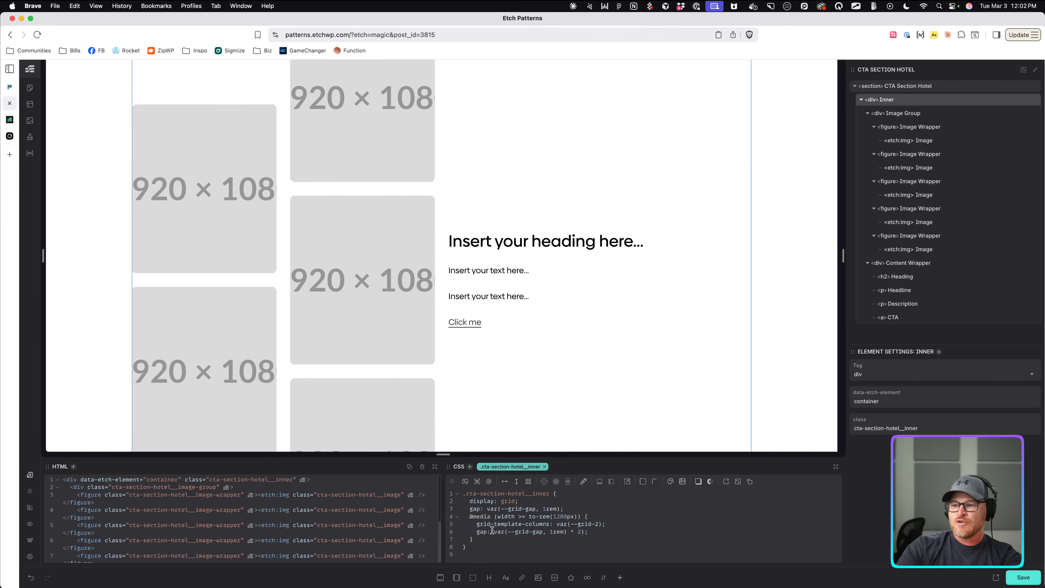
left_click(492, 531)
type("calc(")
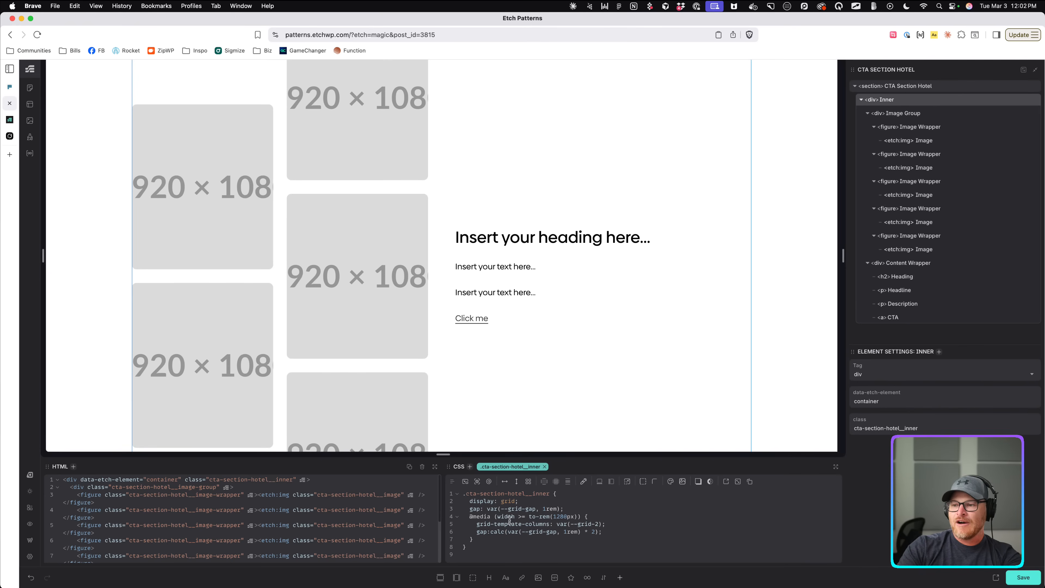
Apply the accent-heading class to the heading.
left_click(517, 244)
key("super+Return")
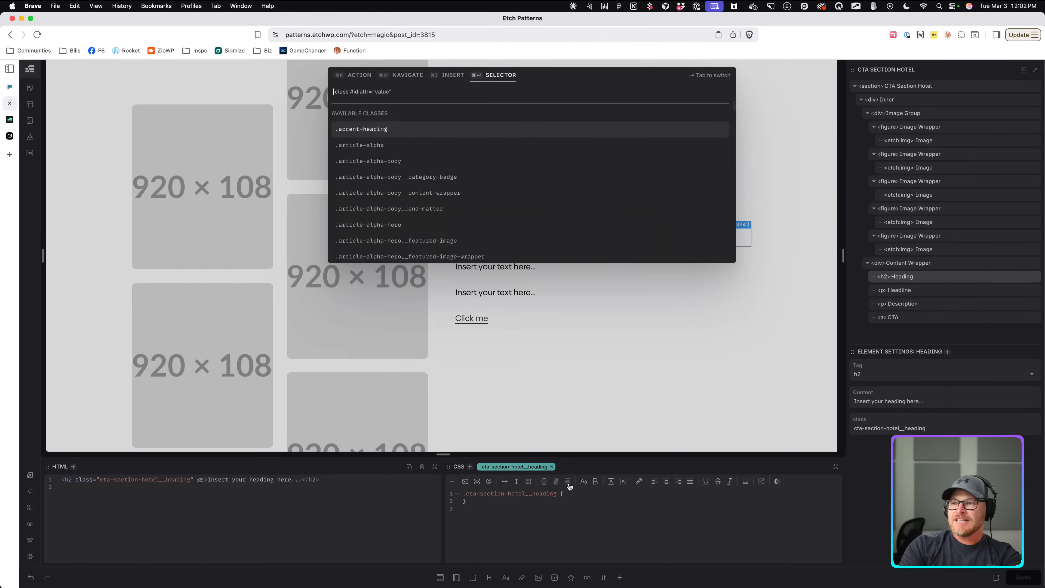
type(".accent-heading")
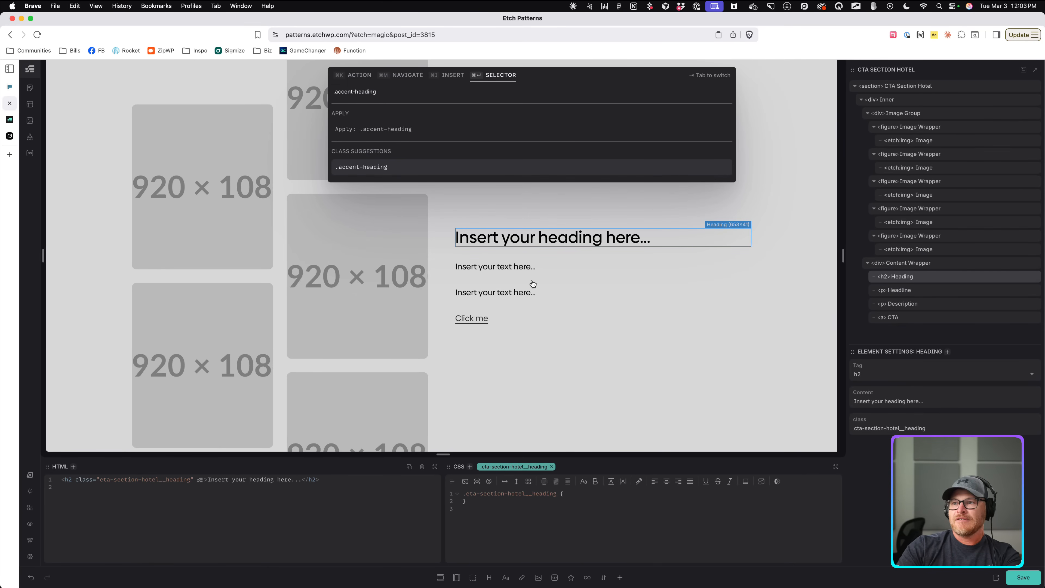
left_click(393, 129)
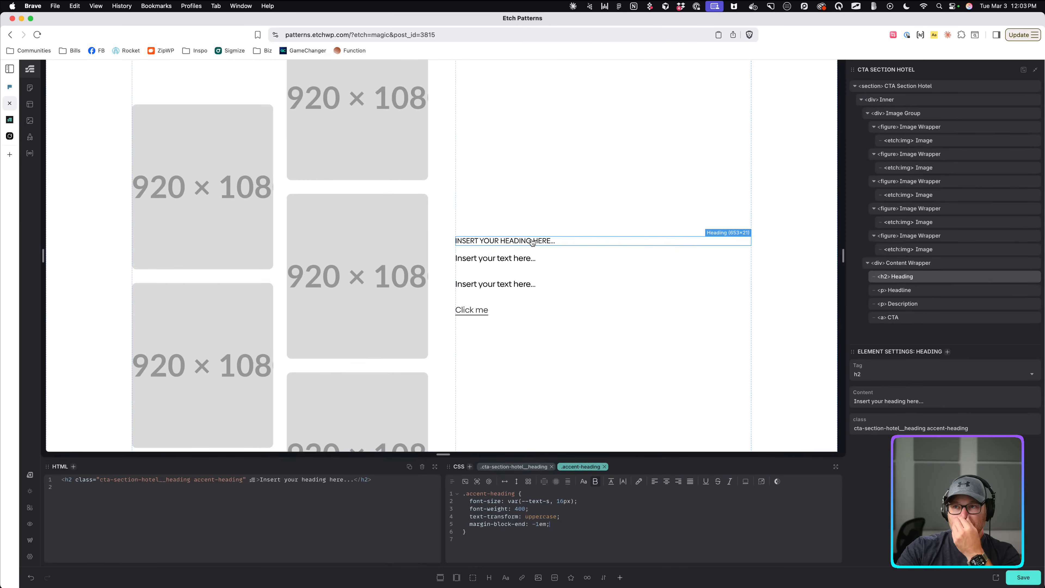
Give the Headline paragraph the .h2 class.
left_click(531, 261)
key("super+period")
type(".h2")
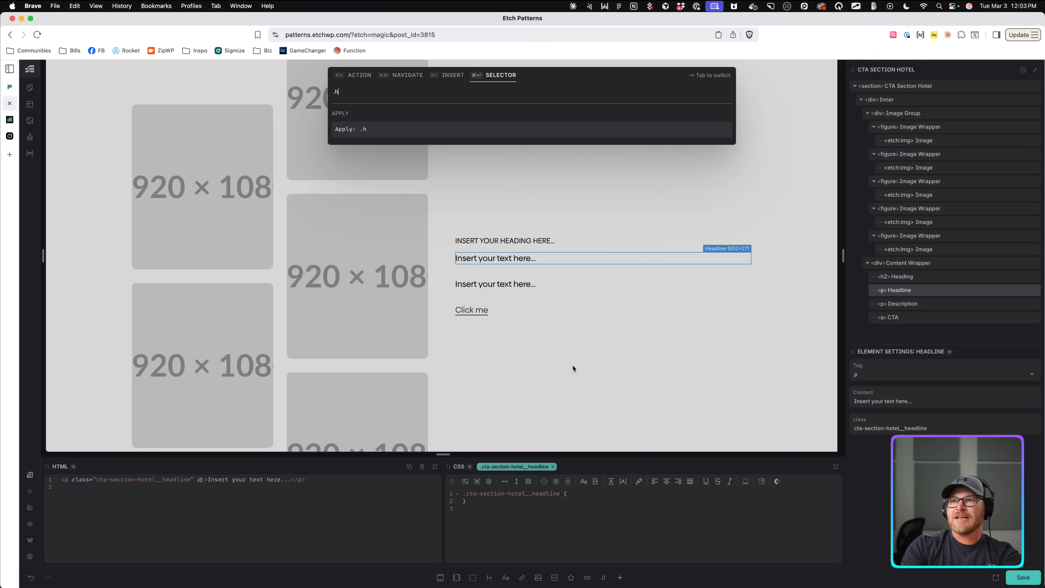
key("Return")
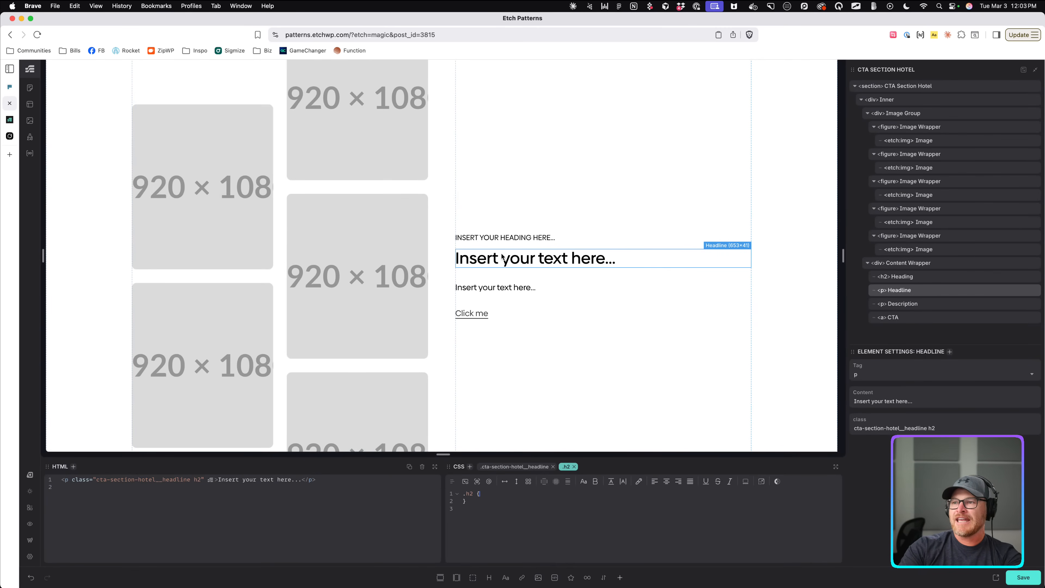
Replace the Description text with a 30-word lorem ipsum paragraph.
left_click(524, 290)
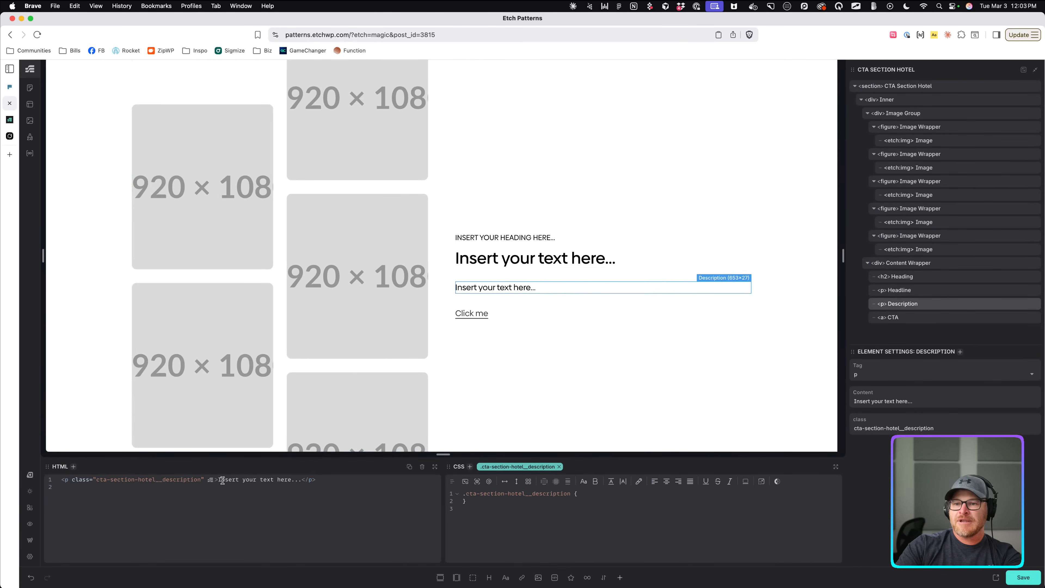
left_click_drag(219, 480, 303, 481)
type("l")
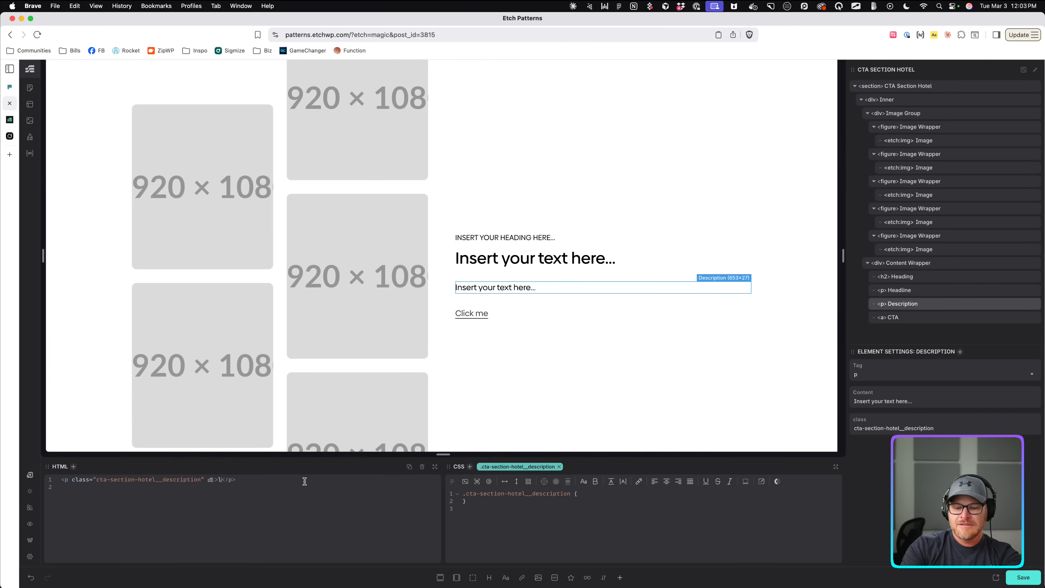
type("roem390")
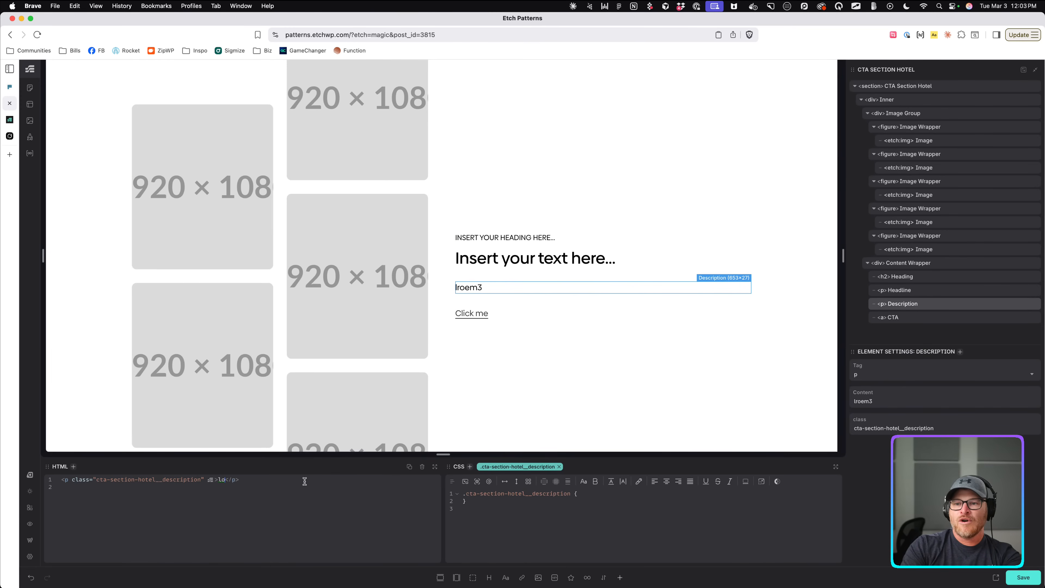
key("Tab")
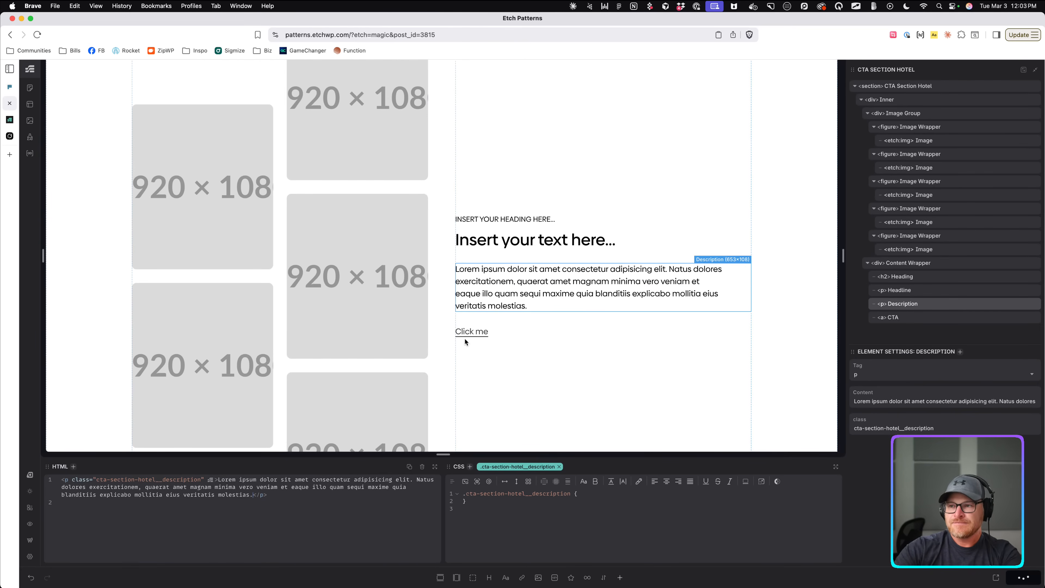
left_click(10, 120)
Add padding-block: 0; to the section's CSS rule.
scroll(112, 237, "down", 3)
scroll(111, 241, "up", 3)
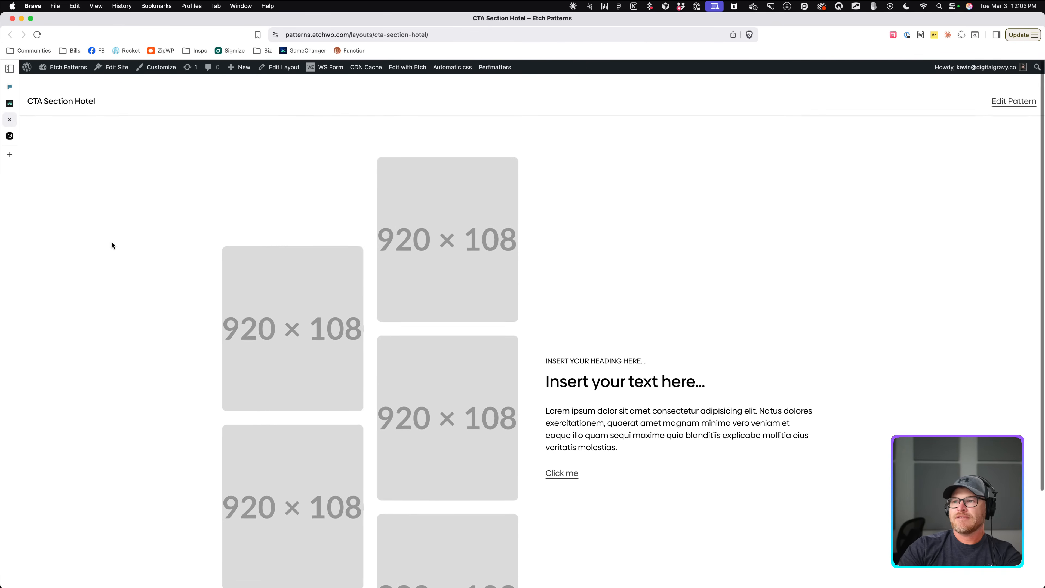
left_click(10, 104)
left_click(10, 91)
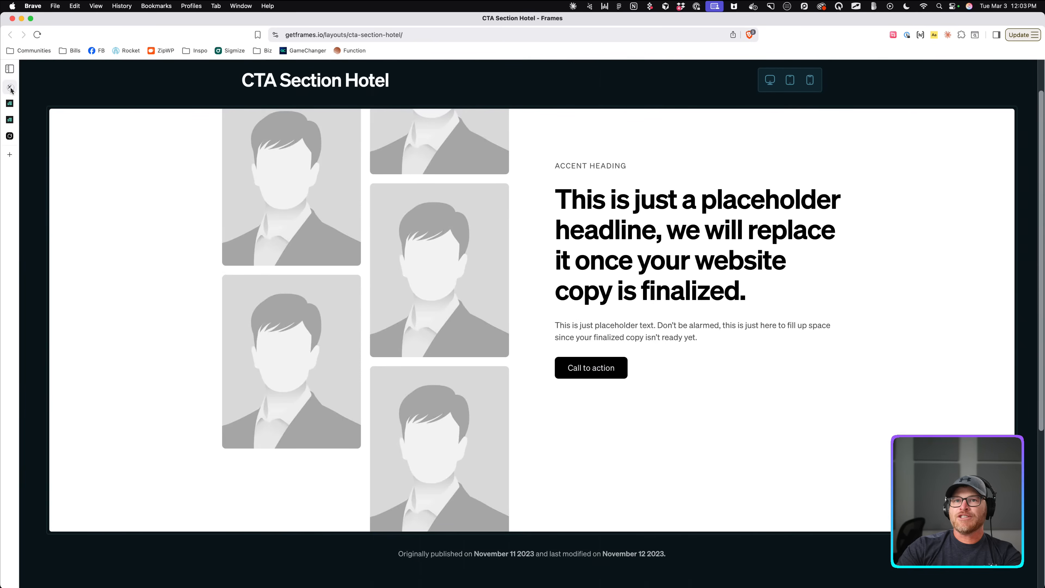
left_click(10, 104)
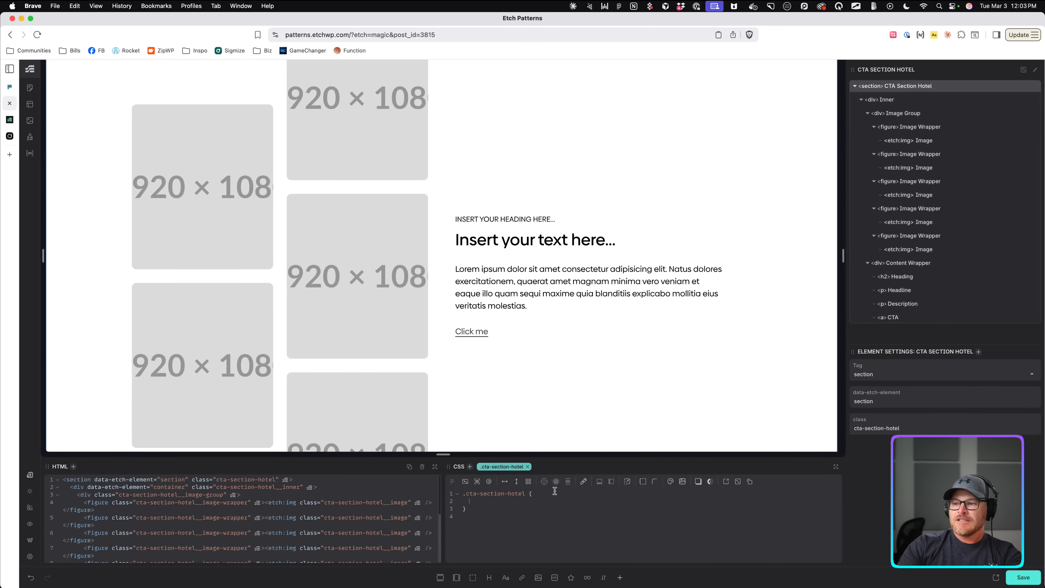
type("padding-block")
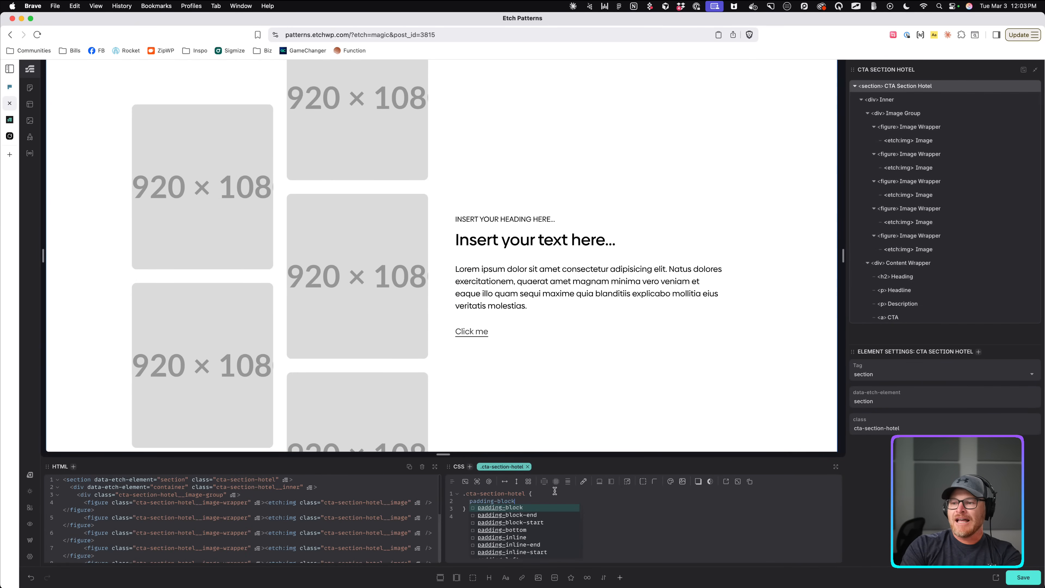
key("Return")
type(": 0;")
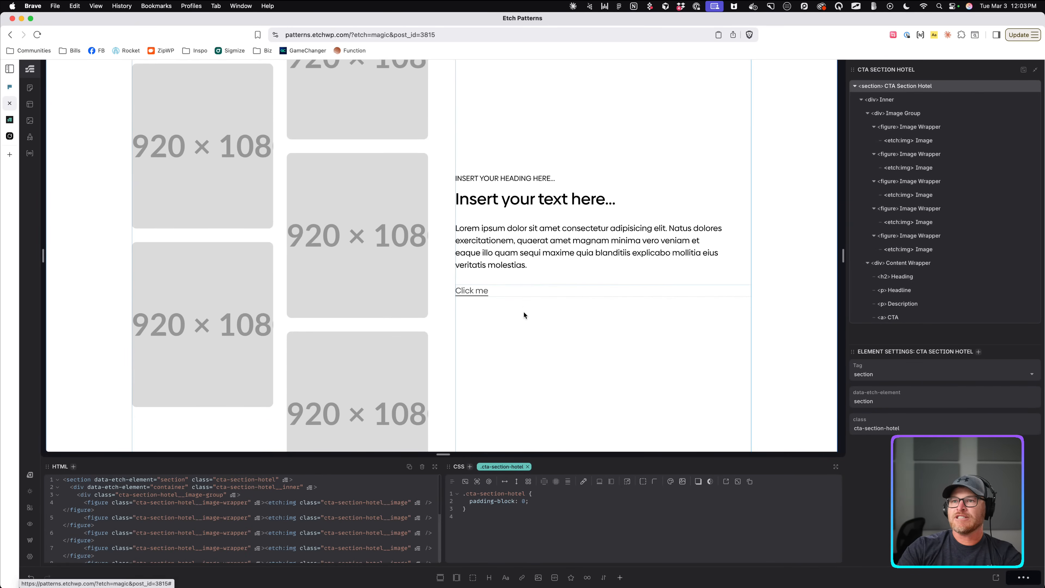
scroll(523, 305, "up", 3)
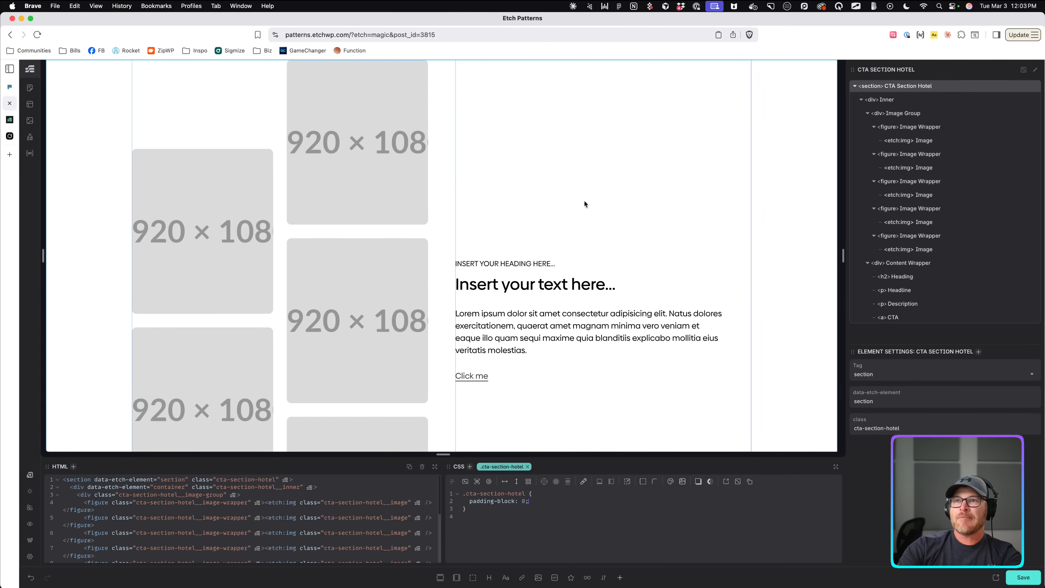
Check the live page, then bring up the Frames CTA Section Hotel reference.
left_click(8, 127)
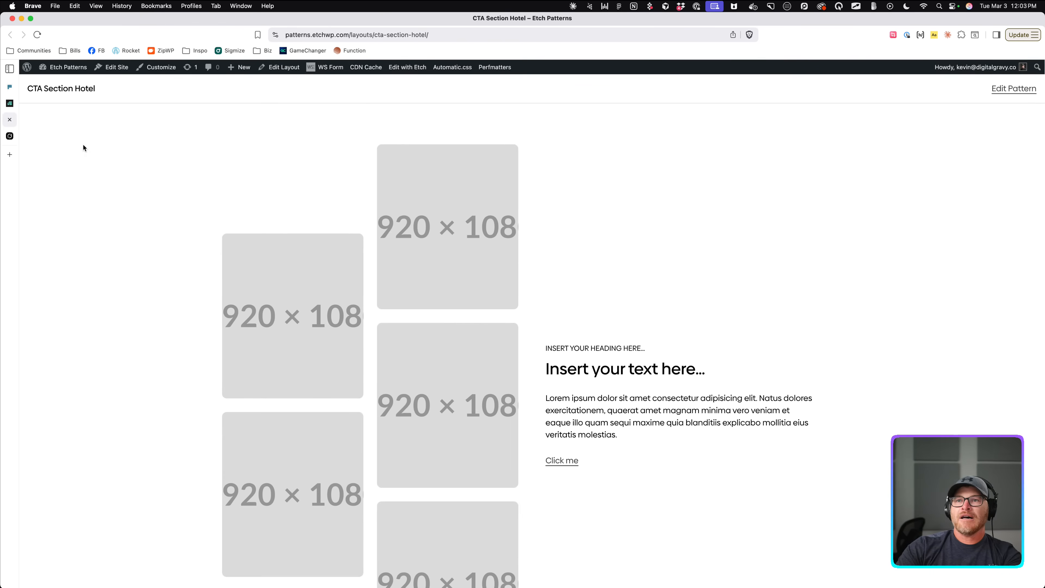
left_click(10, 103)
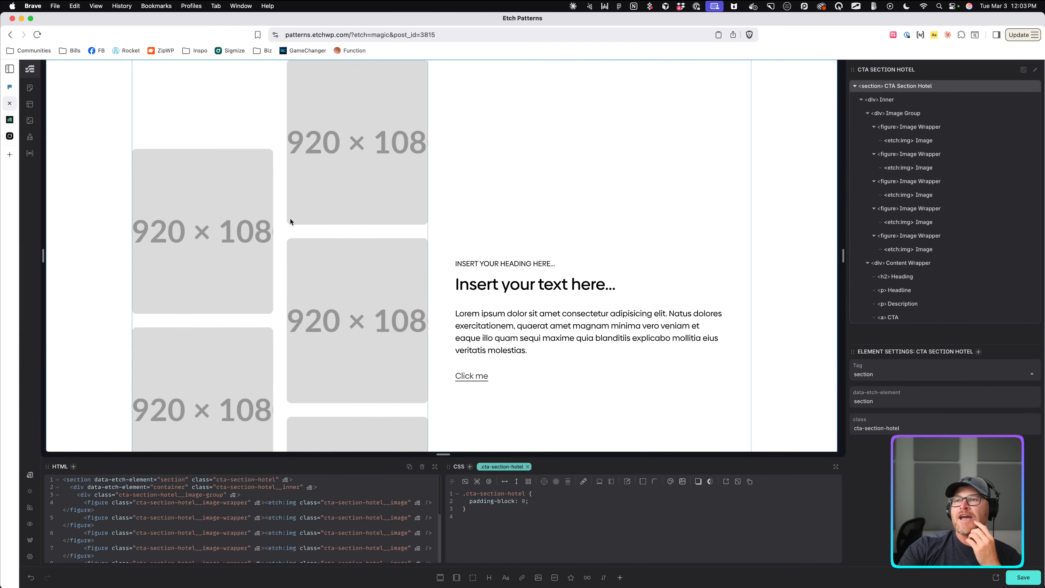
left_click(9, 88)
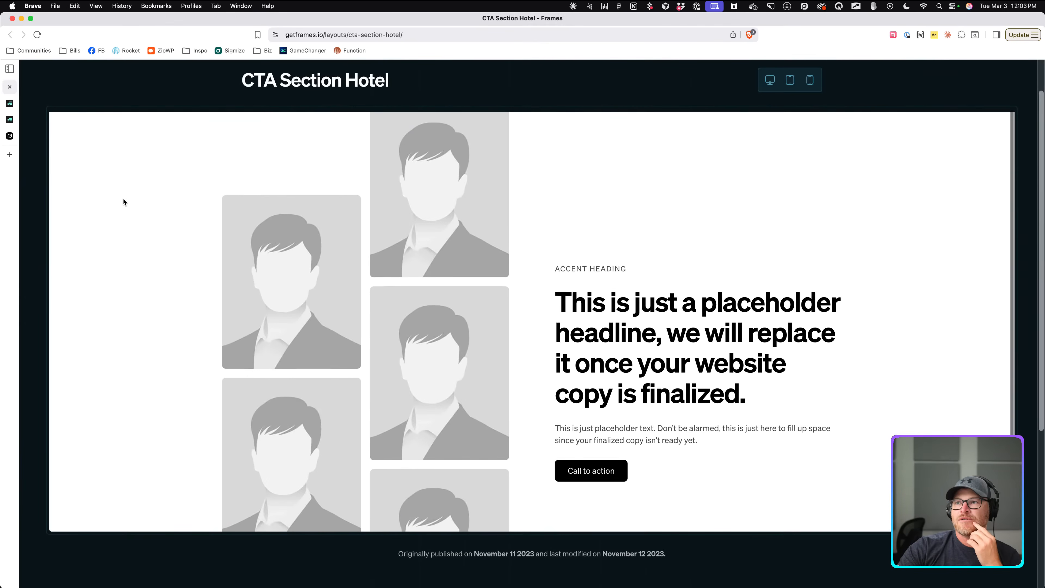
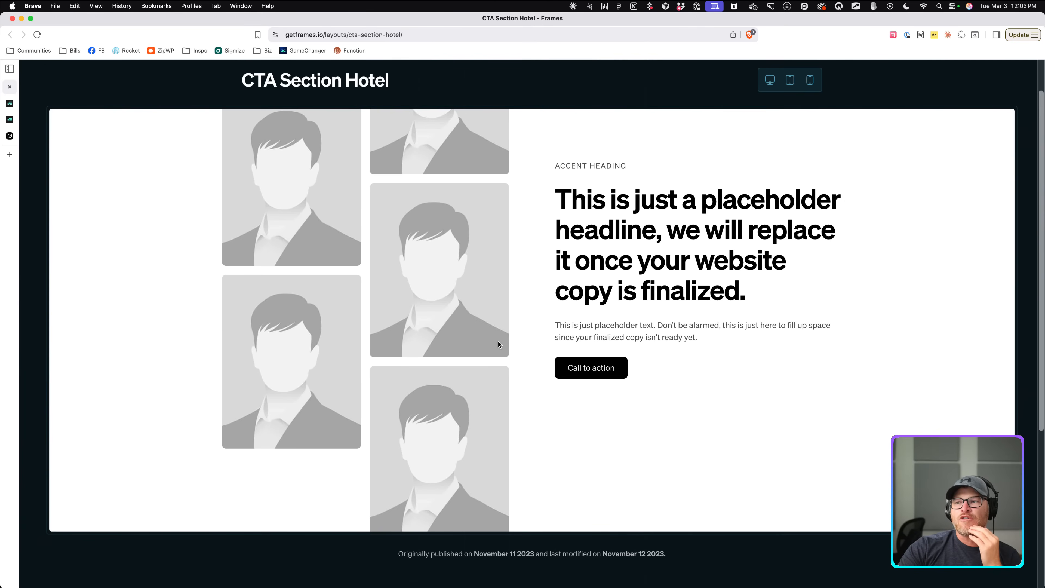
Scroll the Frames CTA Section Hotel preview, then switch to the Etch editor tab.
scroll(493, 337, "up", 3)
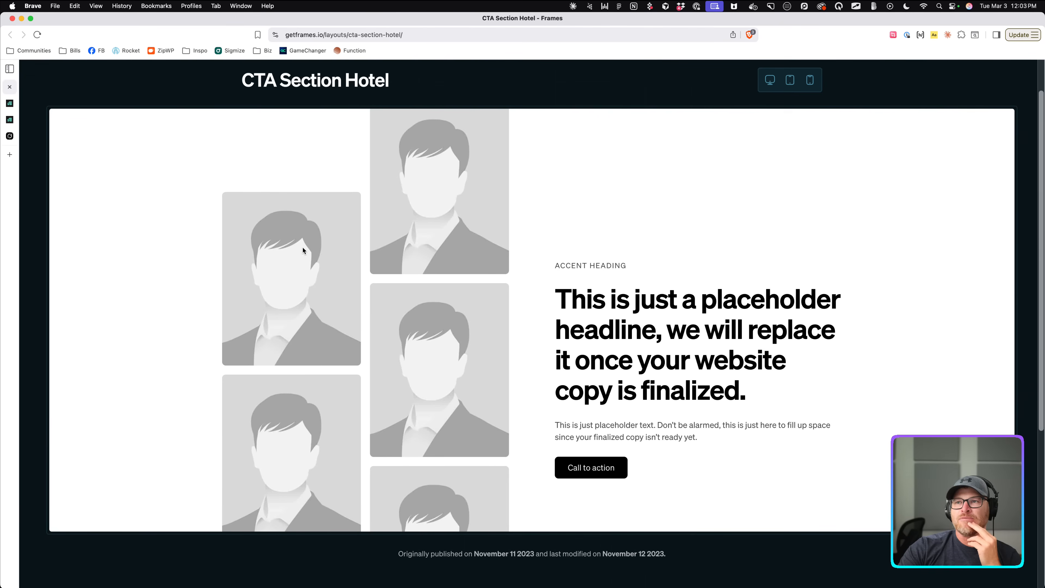
left_click(11, 103)
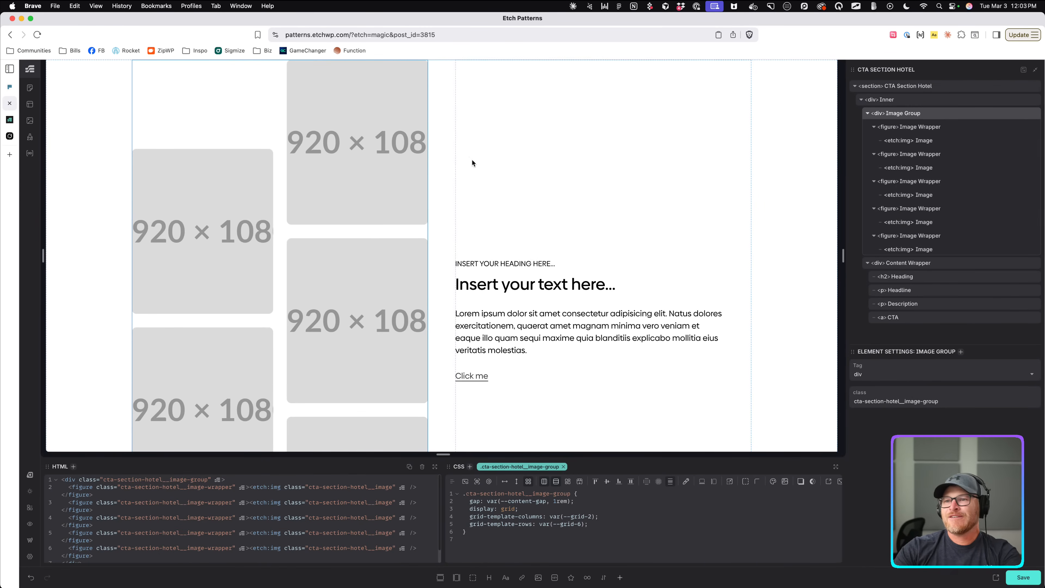
Delete the grid-template-columns and grid-template-rows lines from the Image Group CSS.
scroll(382, 157, "down", 1)
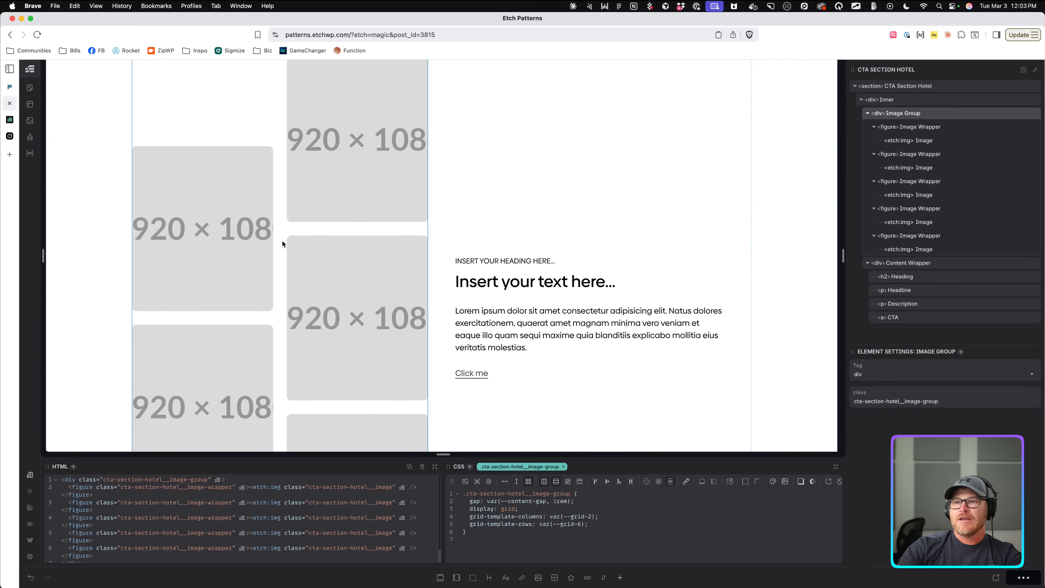
scroll(297, 257, "up", 1)
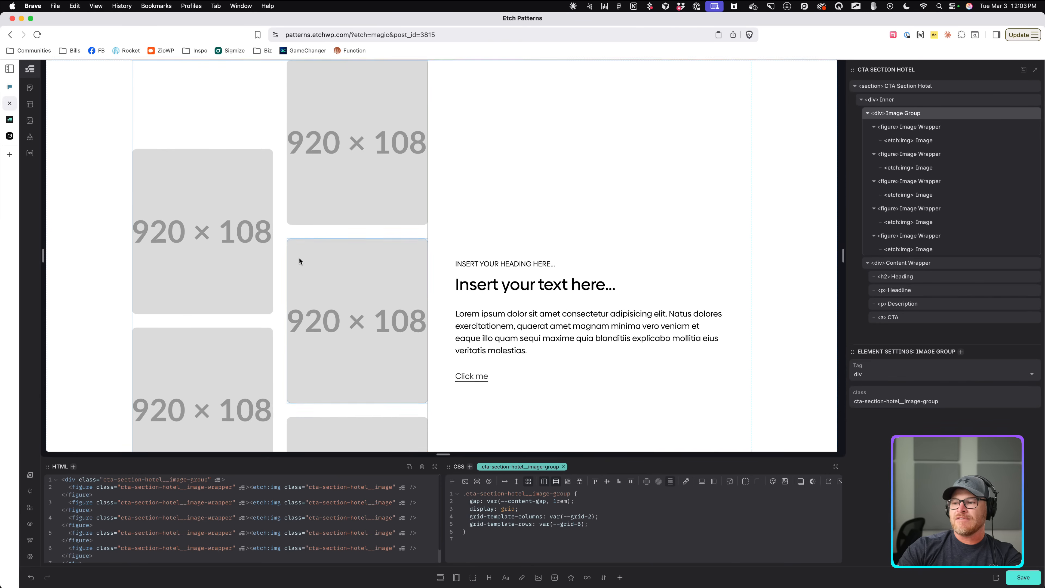
left_click_drag(626, 512, 596, 522)
left_click(486, 524)
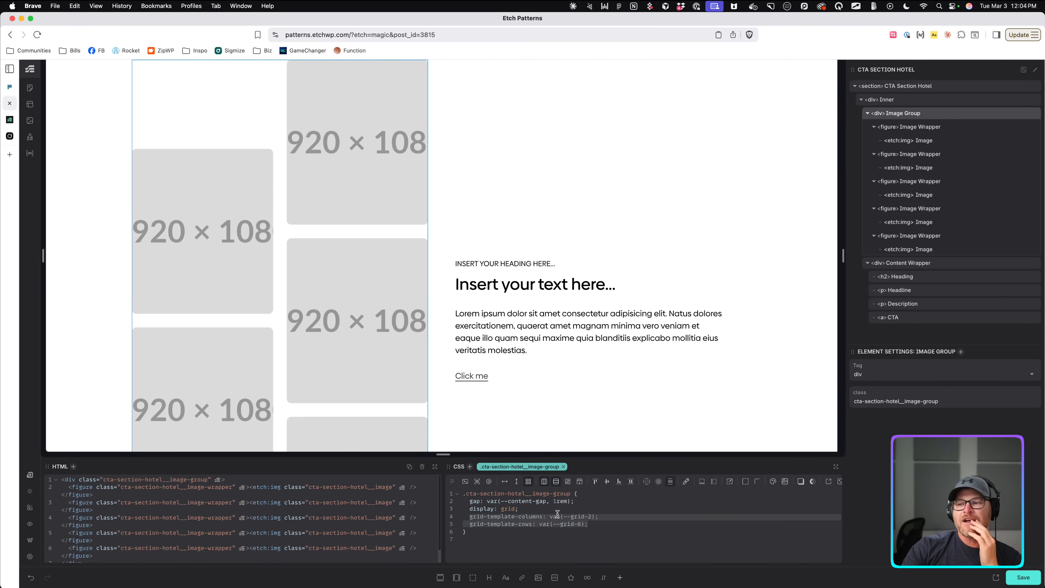
left_click(603, 531)
left_click_drag(609, 525, 467, 517)
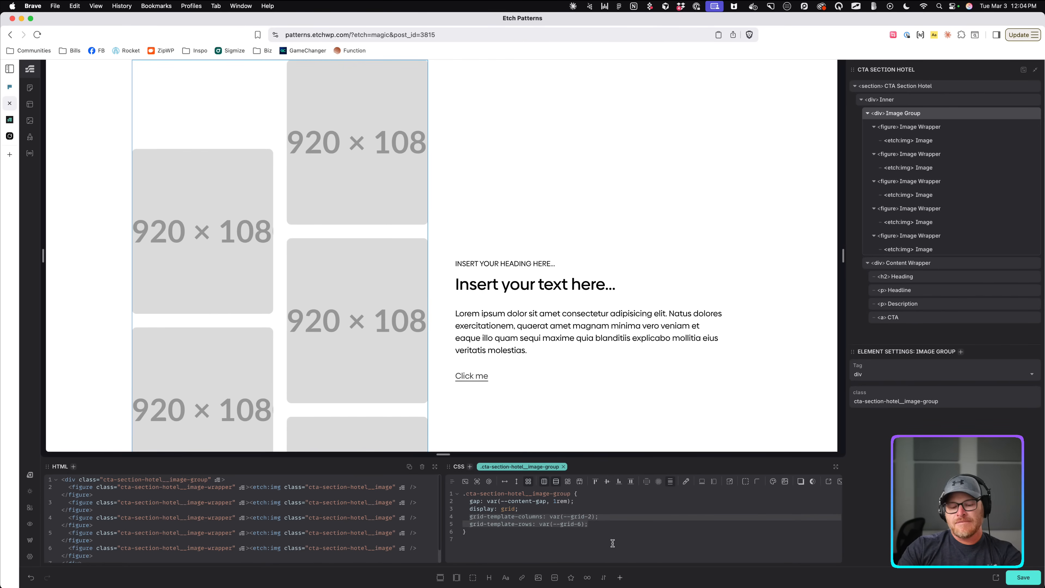
key("BackSpace")
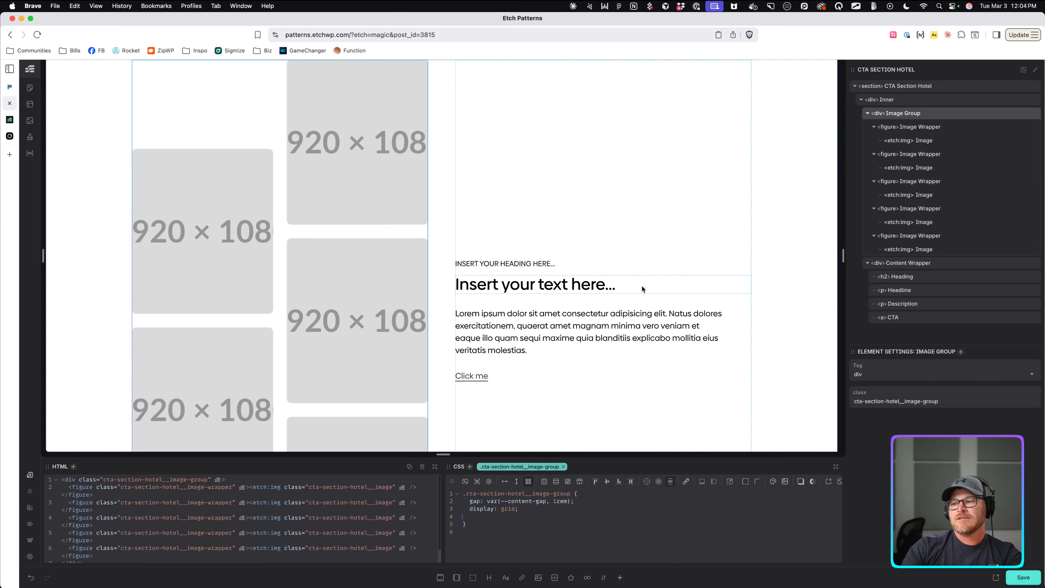
key("super+z")
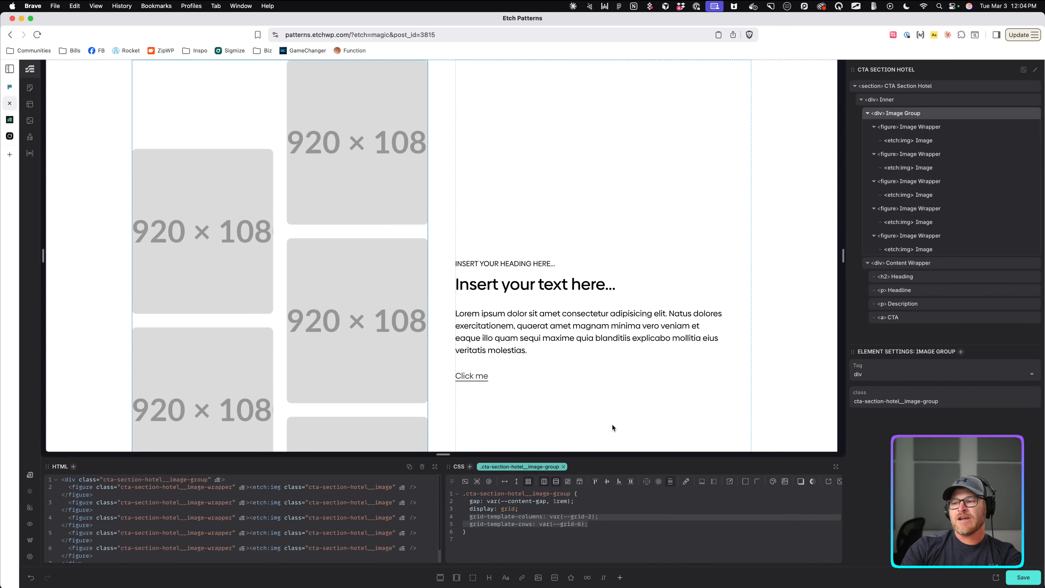
key("BackSpace")
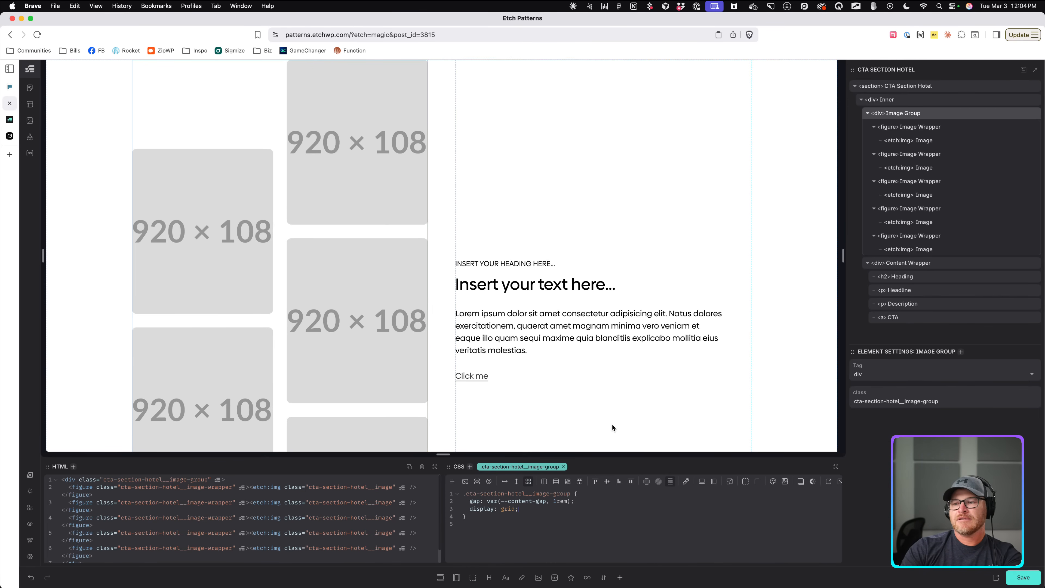
Save the page and check the stacked layout at a narrower canvas width.
left_click(909, 127)
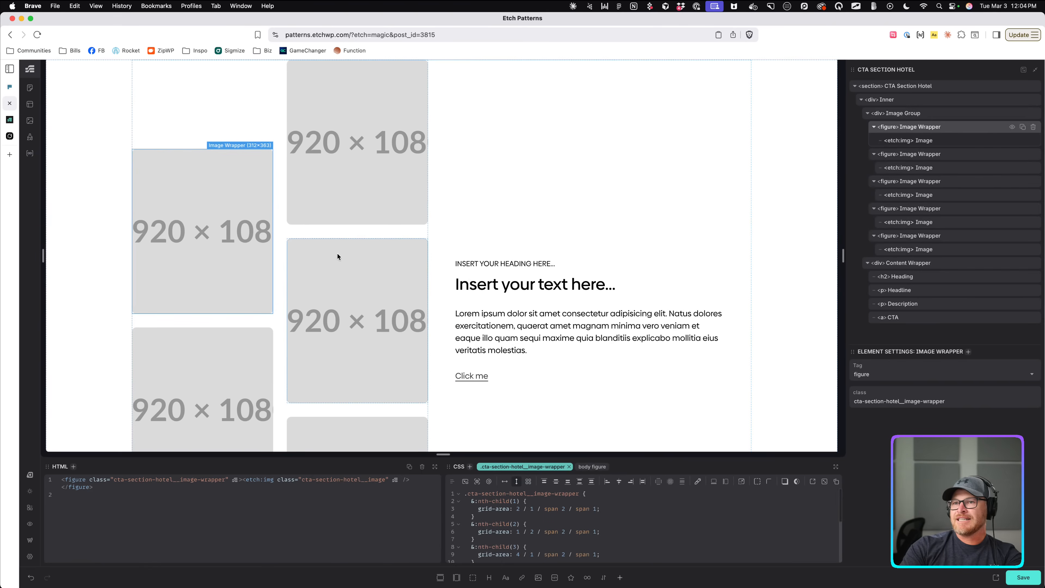
left_click(300, 233)
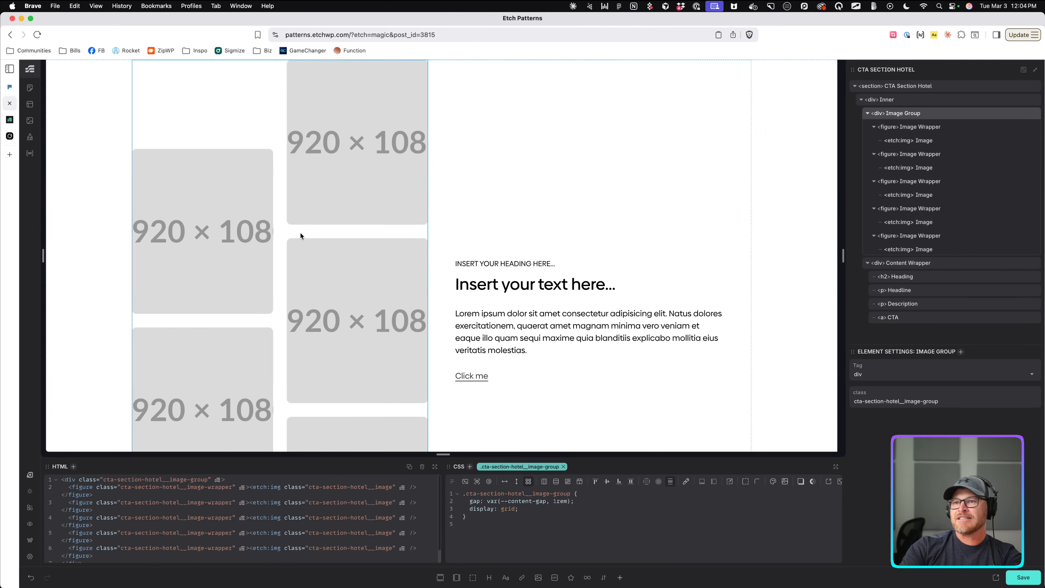
key("super+s")
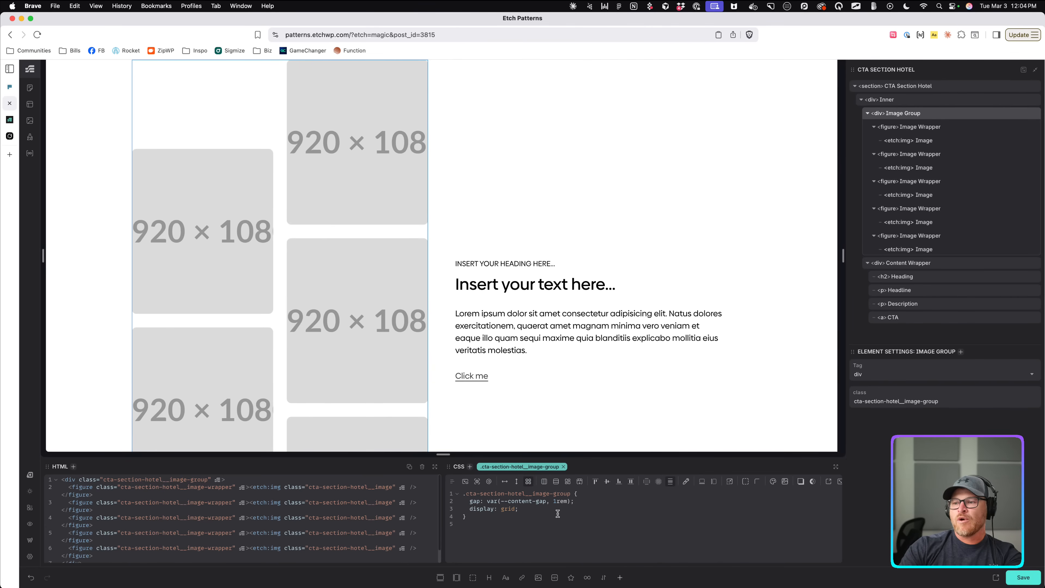
left_click_drag(843, 255, 690, 255)
scroll(586, 280, "down", 9)
left_click(448, 247)
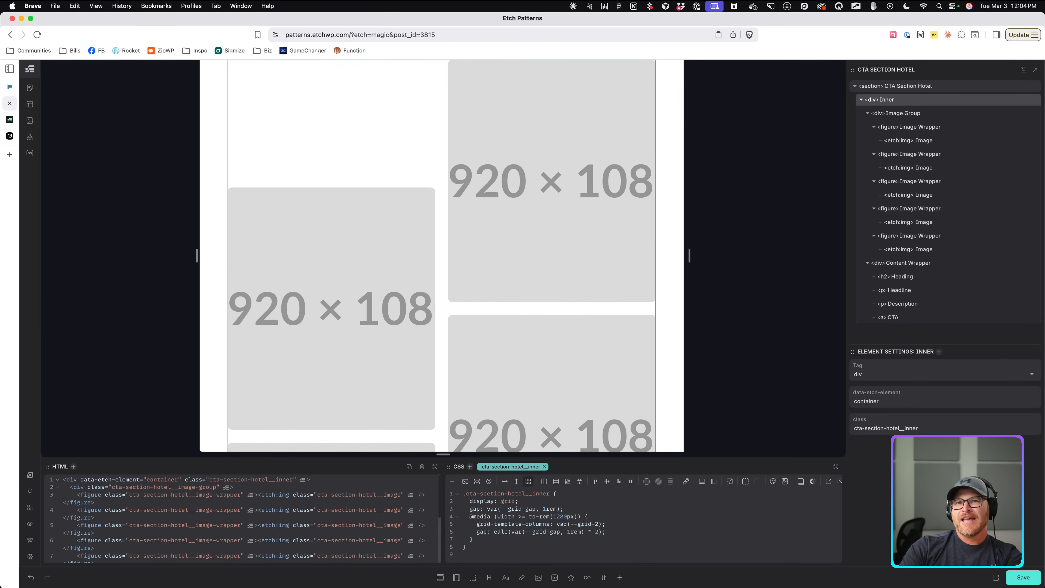
Check the live page, then go back to the Frames reference.
left_click(13, 119)
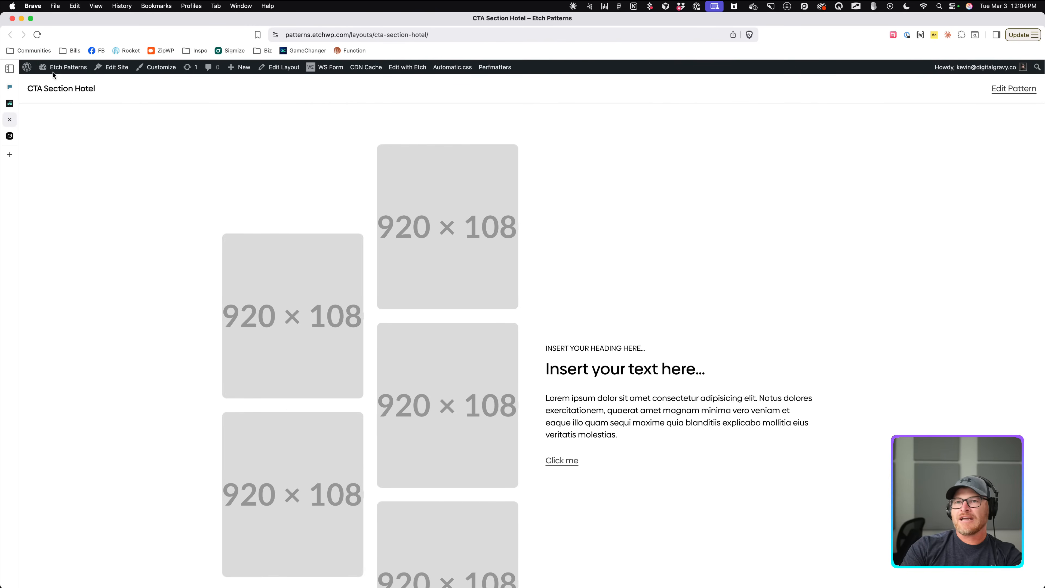
left_click(10, 103)
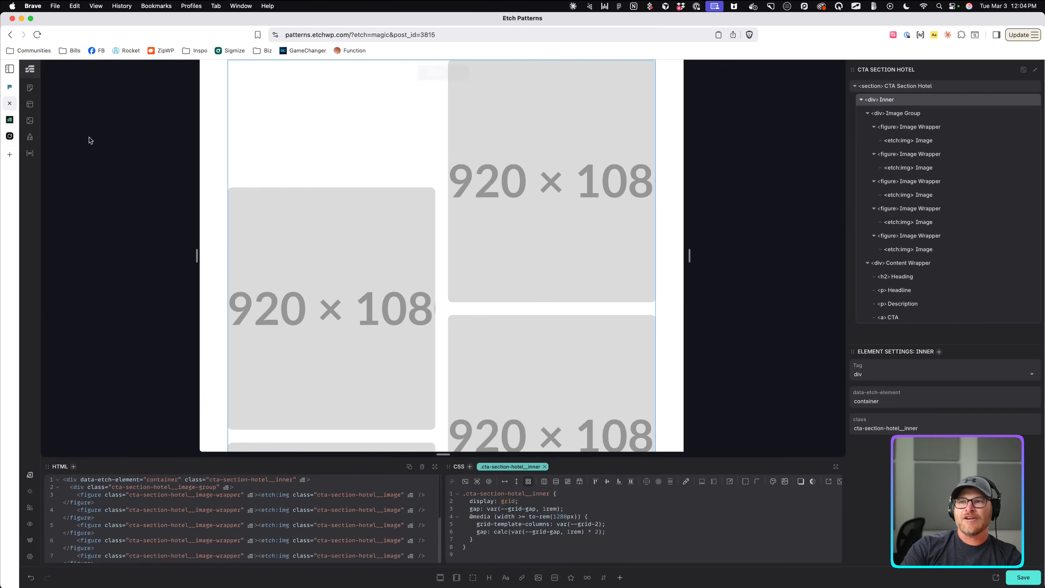
left_click(10, 87)
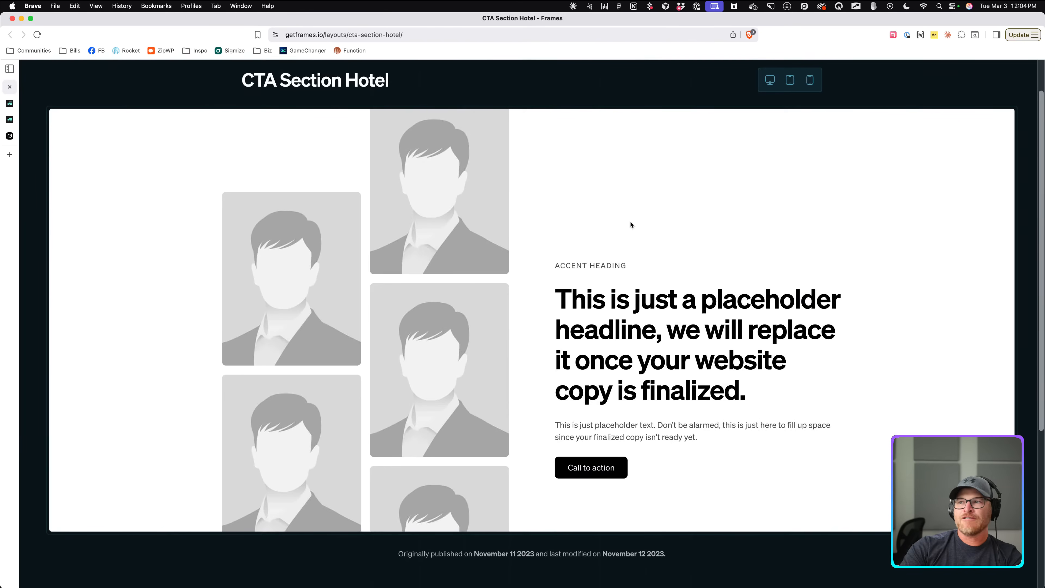
Preview the Frames CTA Section Hotel images at tablet and phone widths.
left_click(789, 81)
scroll(611, 241, "down", 5)
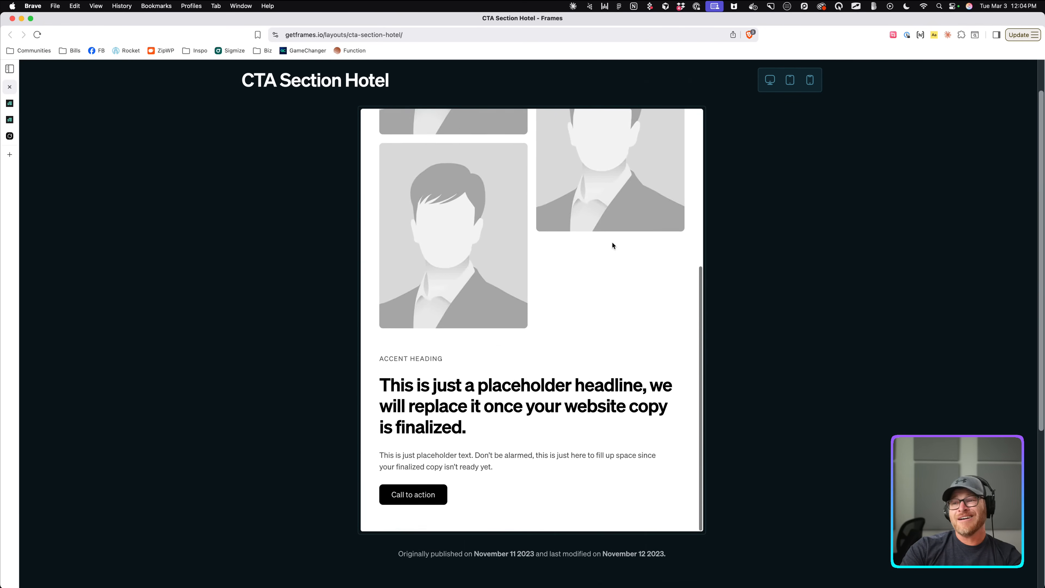
scroll(613, 244, "up", 5)
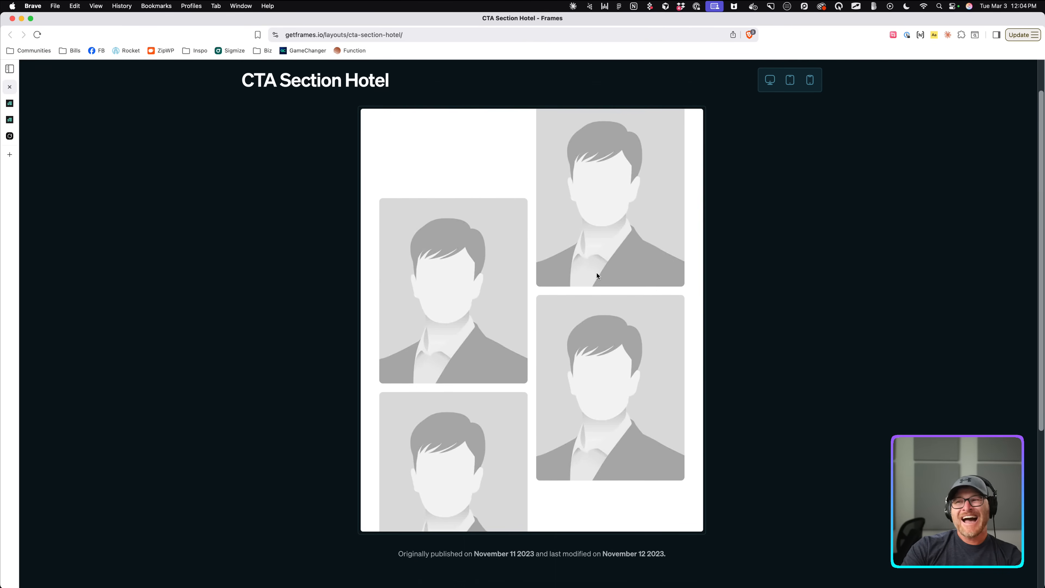
scroll(588, 225, "down", 5)
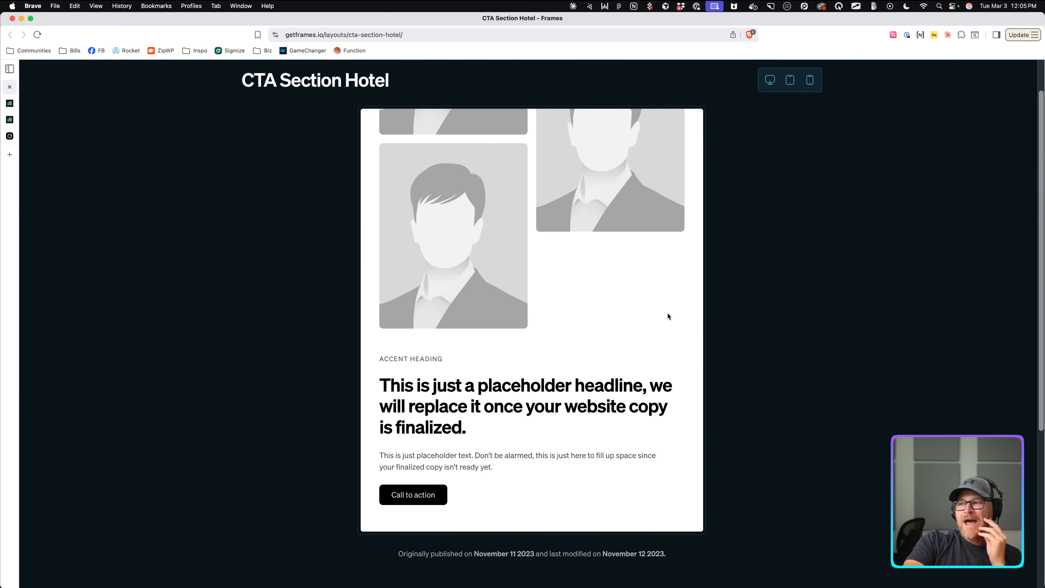
left_click(810, 83)
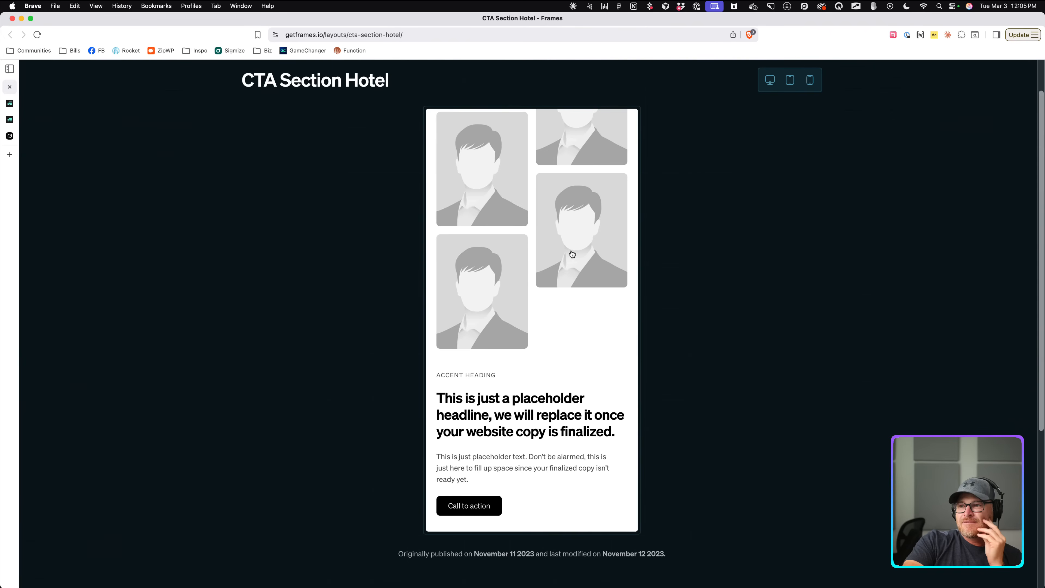
scroll(570, 249, "up", 2)
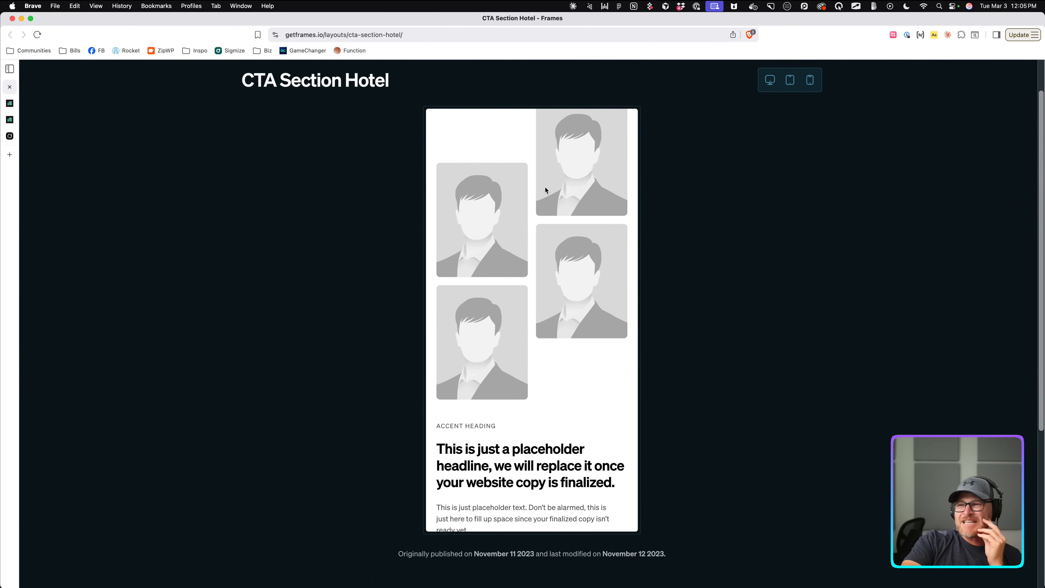
scroll(547, 197, "down", 5)
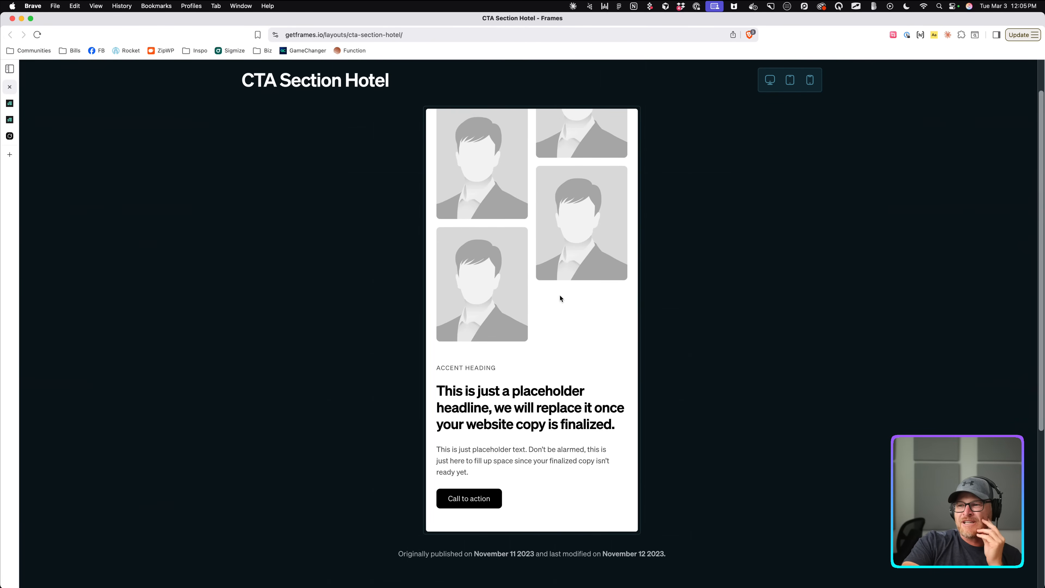
scroll(559, 294, "up", 5)
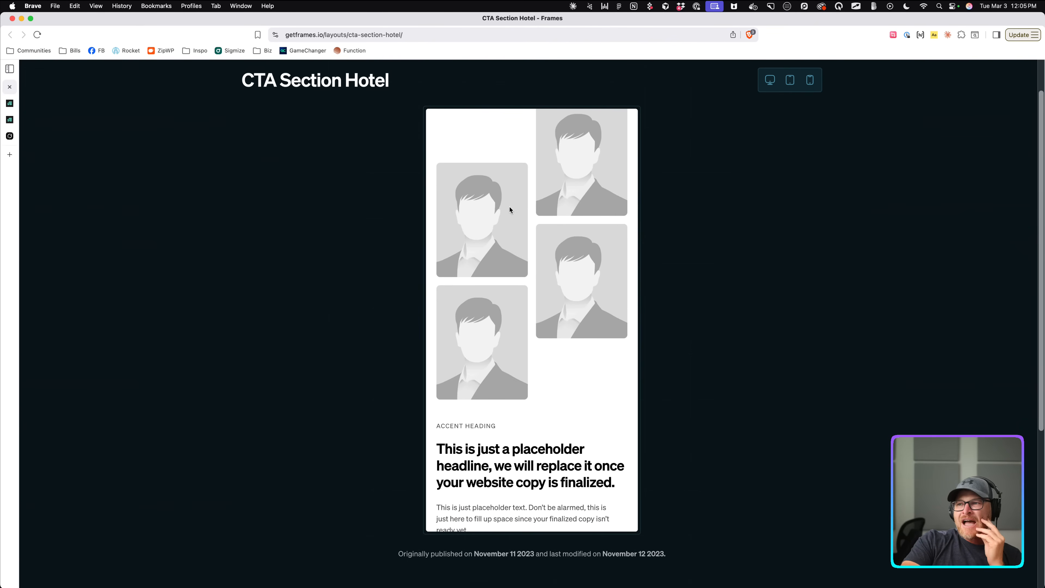
scroll(530, 281, "up", 2)
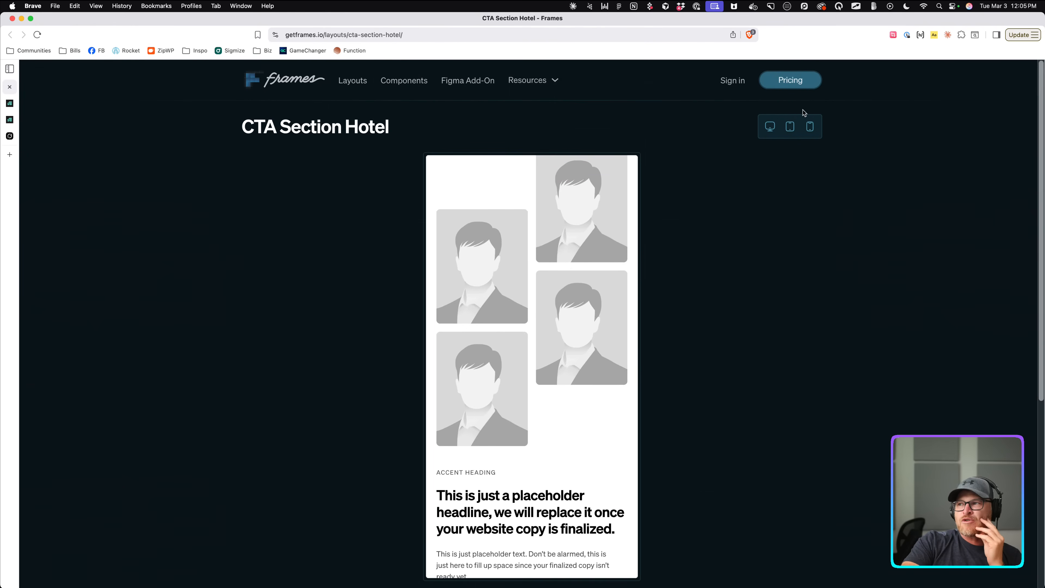
Recheck phone, desktop and tablet views, then return to the Etch editor.
left_click(793, 129)
left_click(809, 127)
left_click(770, 126)
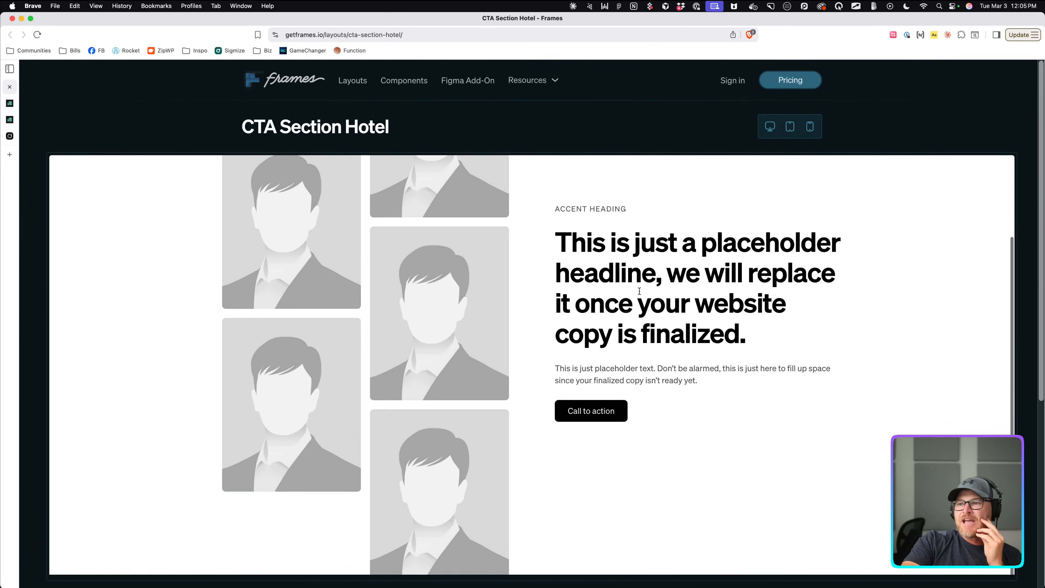
left_click(789, 127)
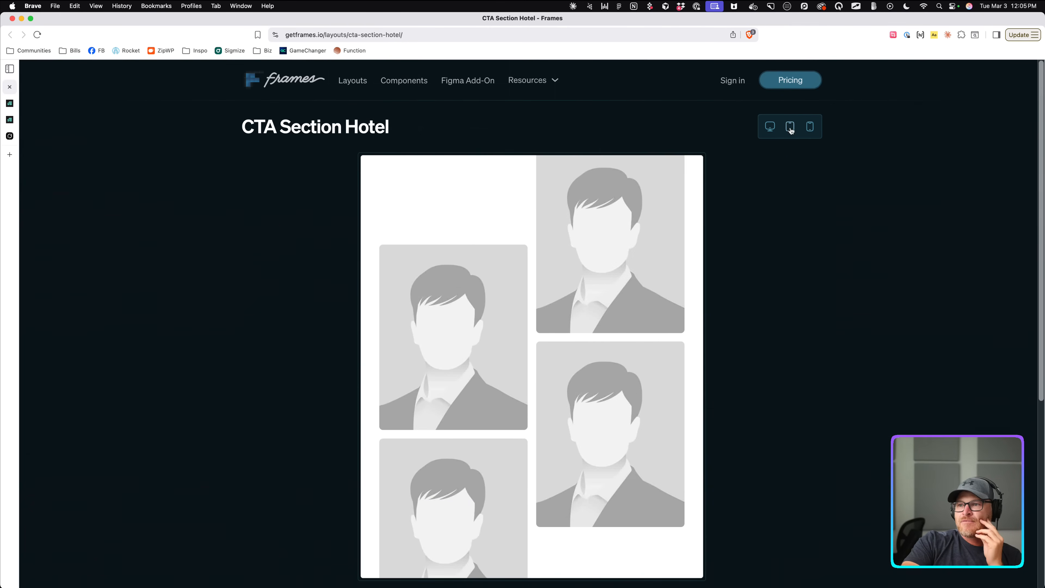
scroll(708, 258, "down", 5)
scroll(605, 261, "down", 2)
scroll(605, 260, "up", 3)
scroll(465, 237, "down", 4)
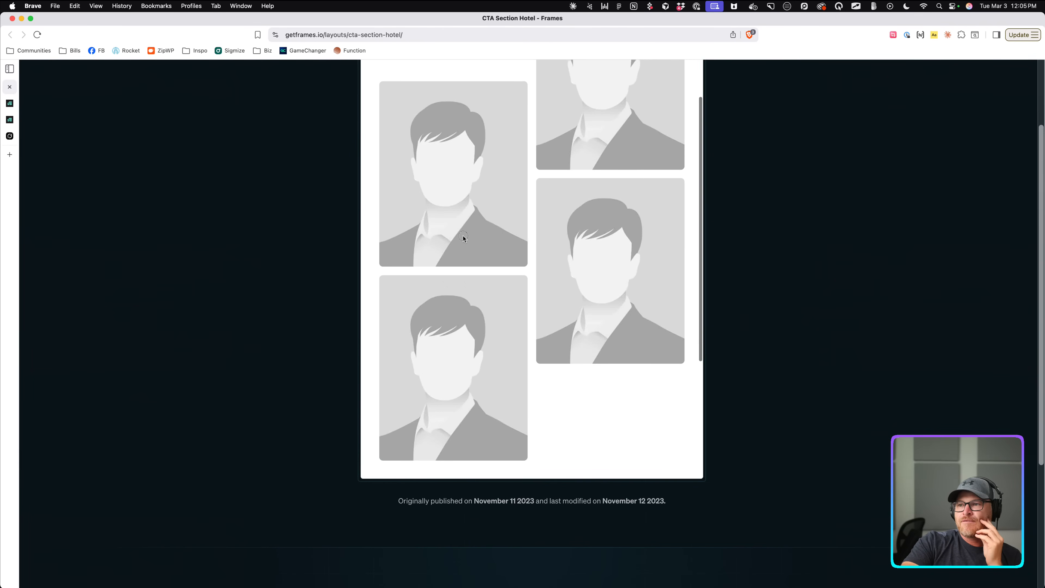
scroll(462, 235, "up", 5)
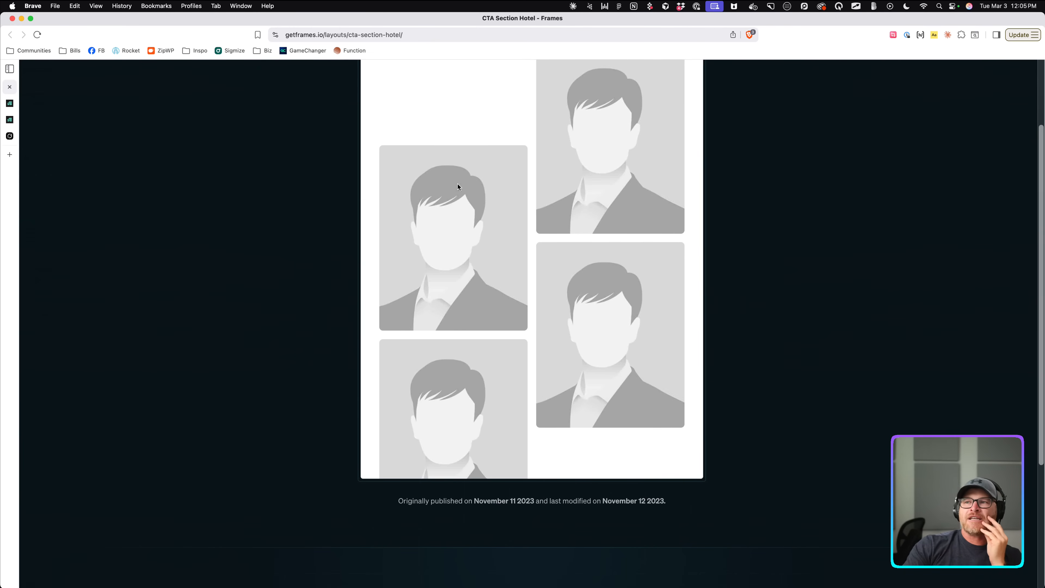
key("ctrl+Tab")
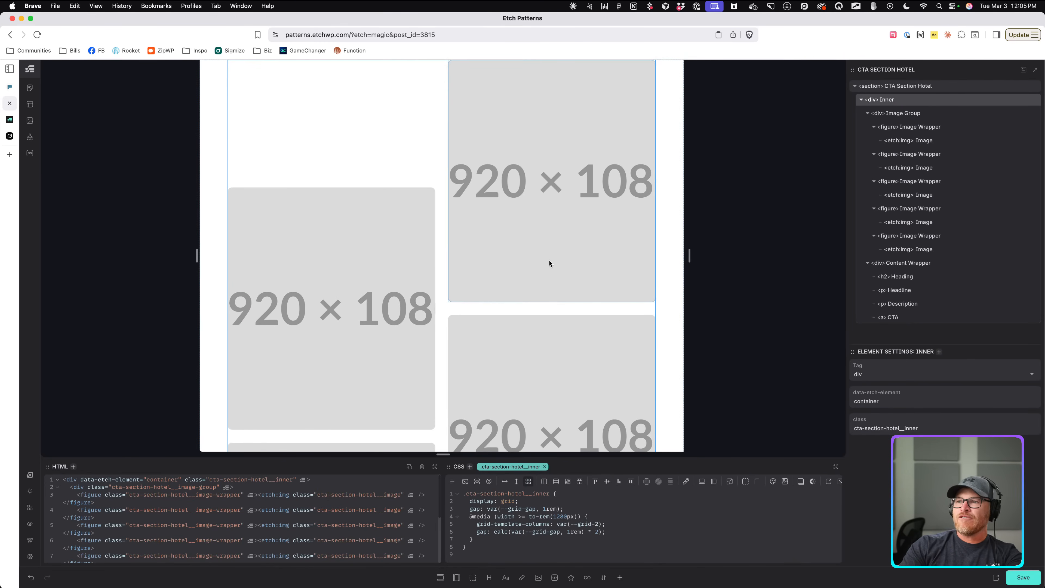
Give Image Group a 1280px media query with grid-template-columns var(--grid-2) and rows var(--grid-6).
left_click_drag(691, 257, 852, 302)
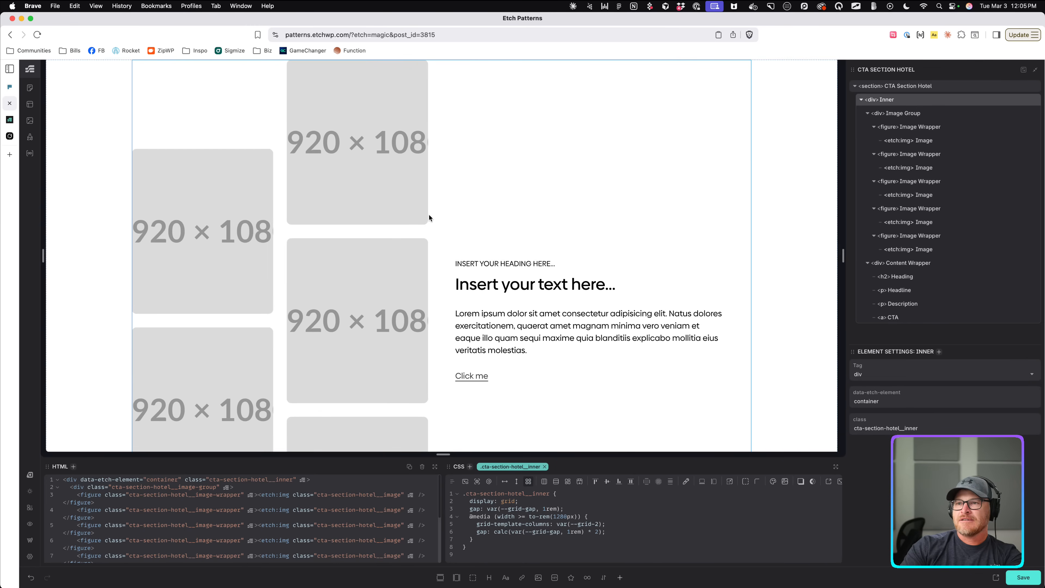
left_click(285, 192)
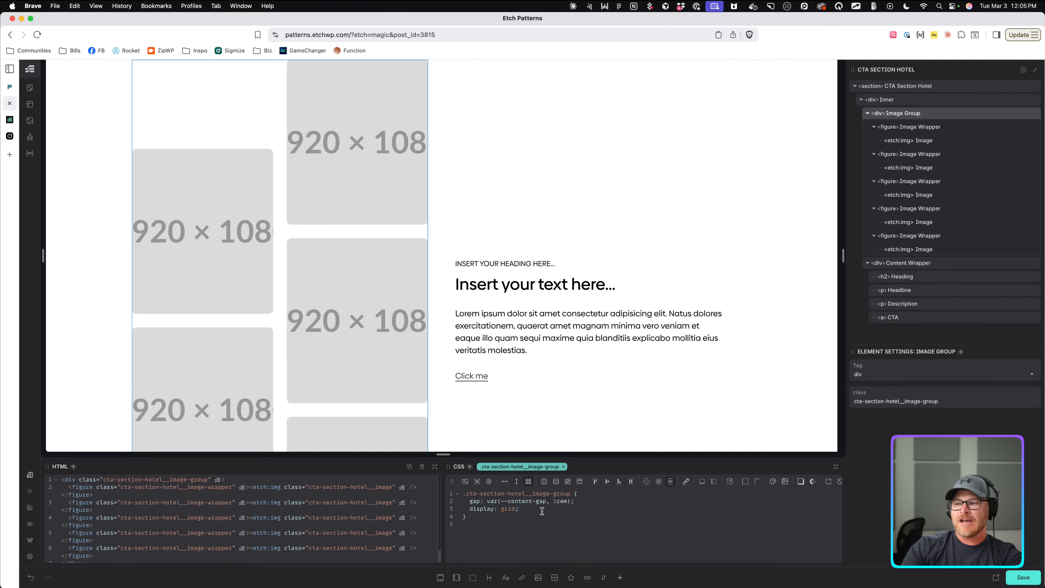
left_click(489, 481)
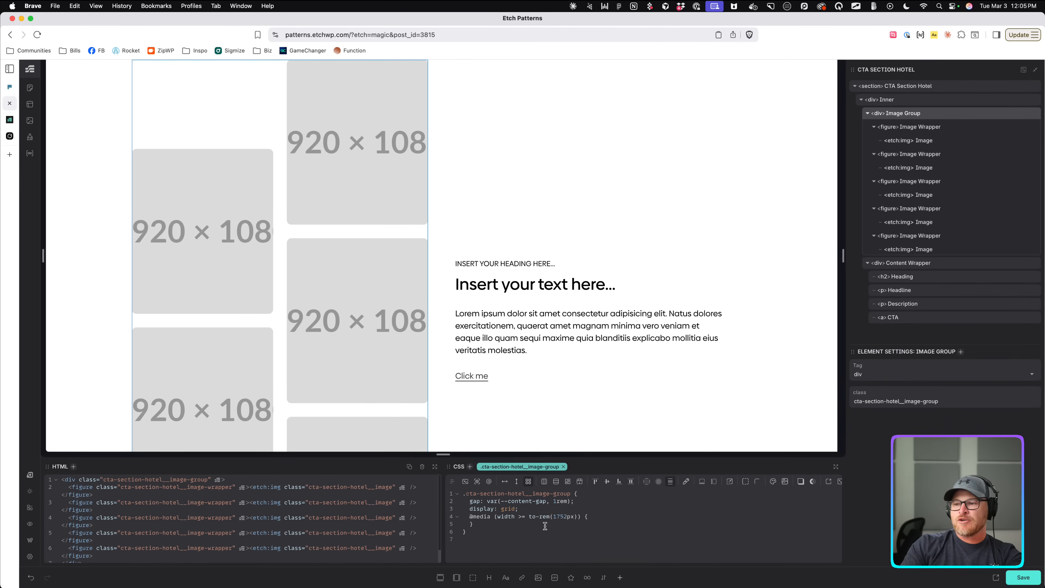
left_click_drag(565, 518, 556, 517)
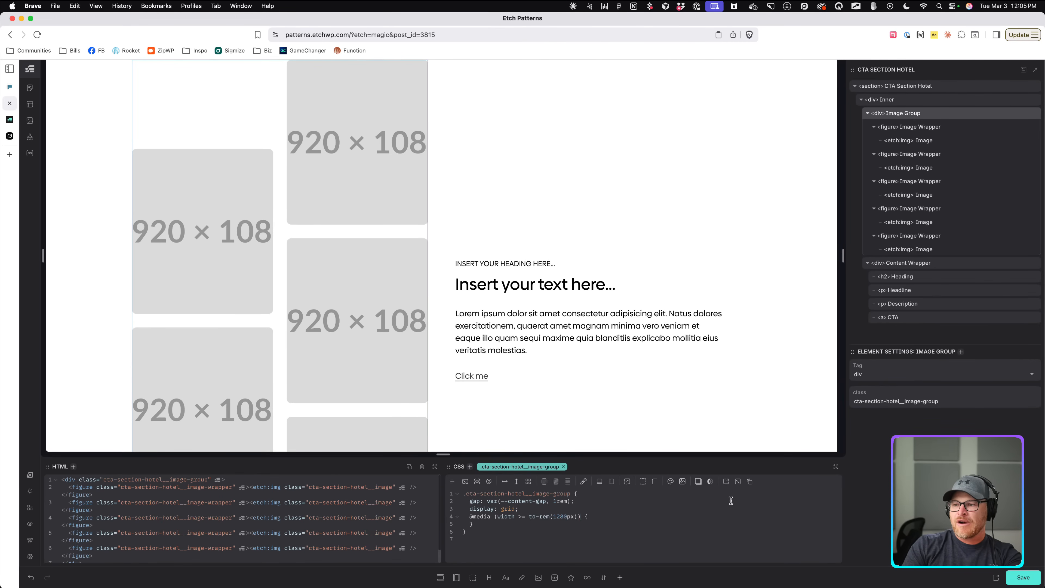
type("grid-template-columns: var(--grid-2); grid-template-rows: var(--grid-6);")
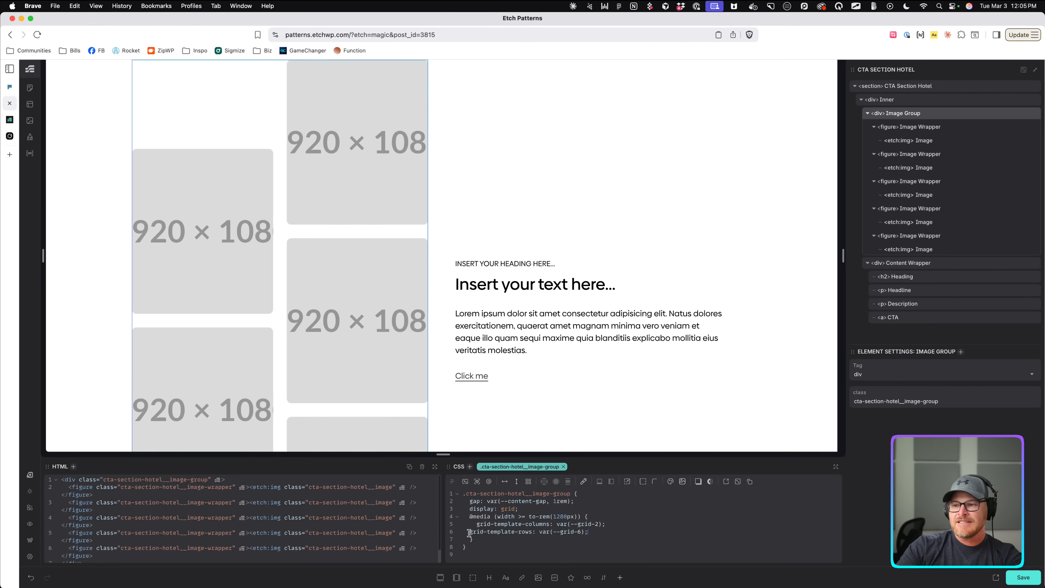
left_click_drag(469, 533, 489, 534)
key("Tab")
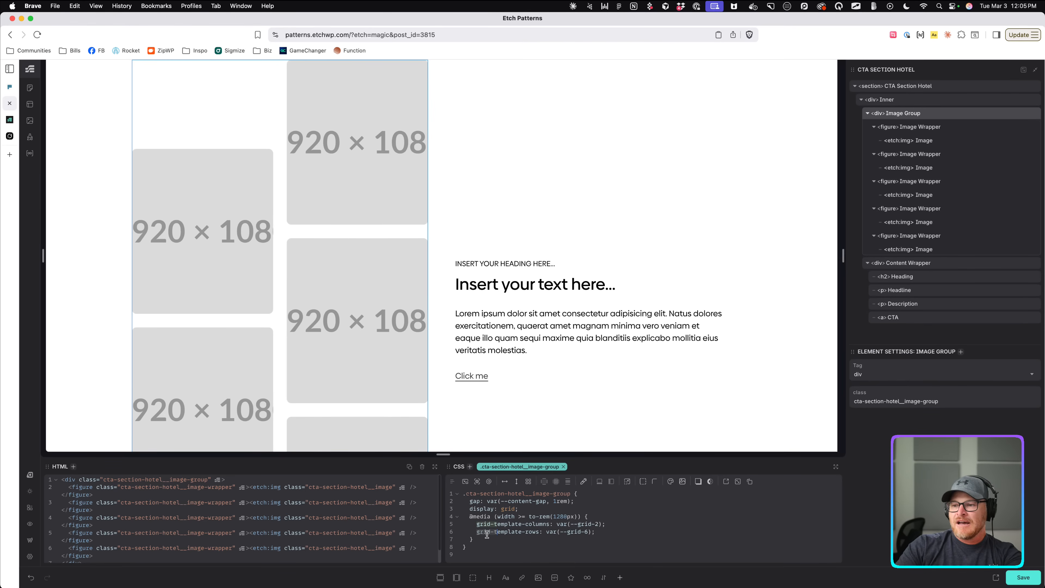
Move the Image Wrapper's nth-child grid-area placements inside a 1280px media query.
left_click(921, 132)
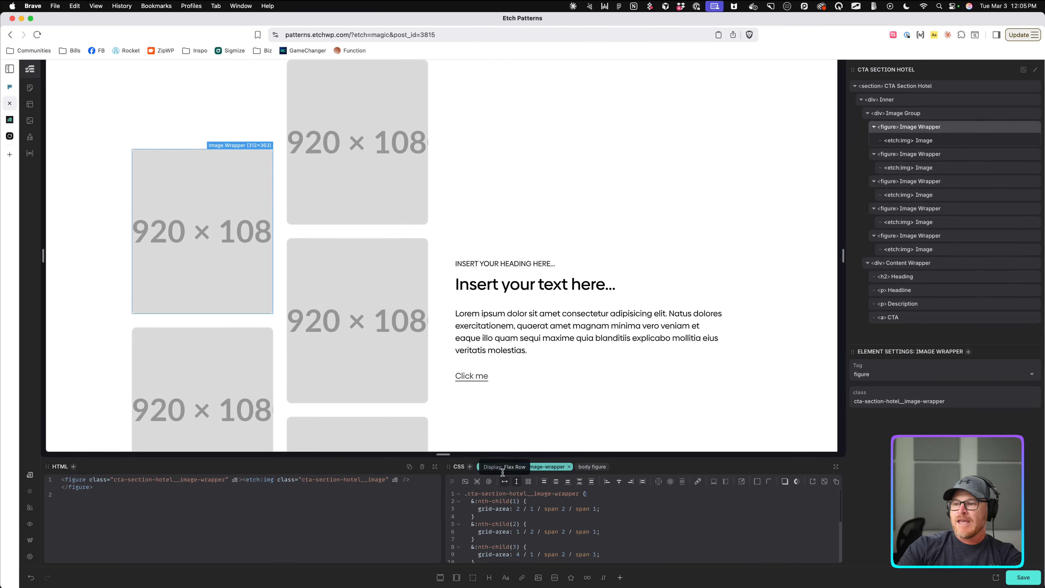
scroll(557, 531, "down", 5)
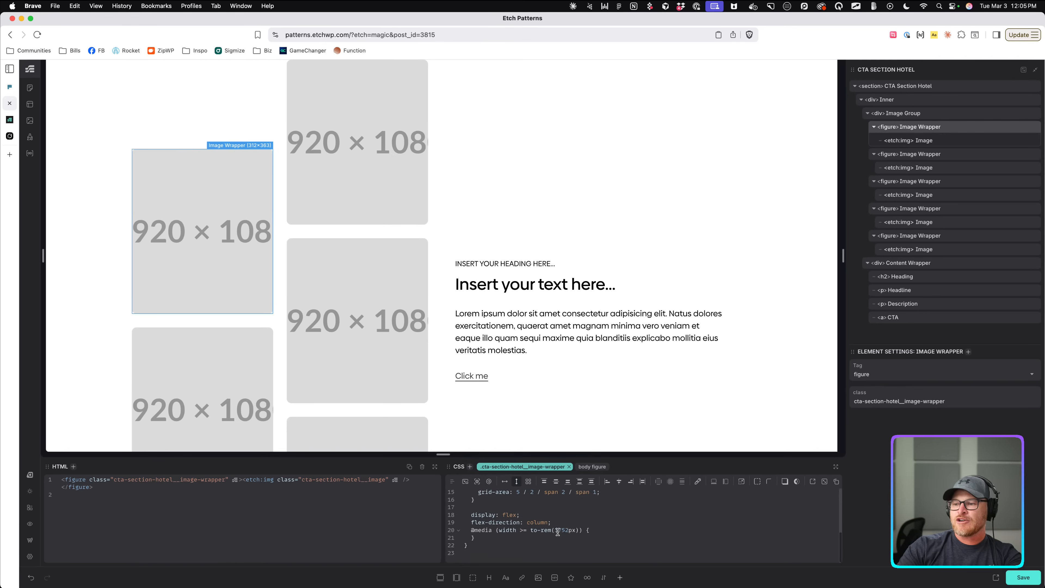
left_click(567, 534)
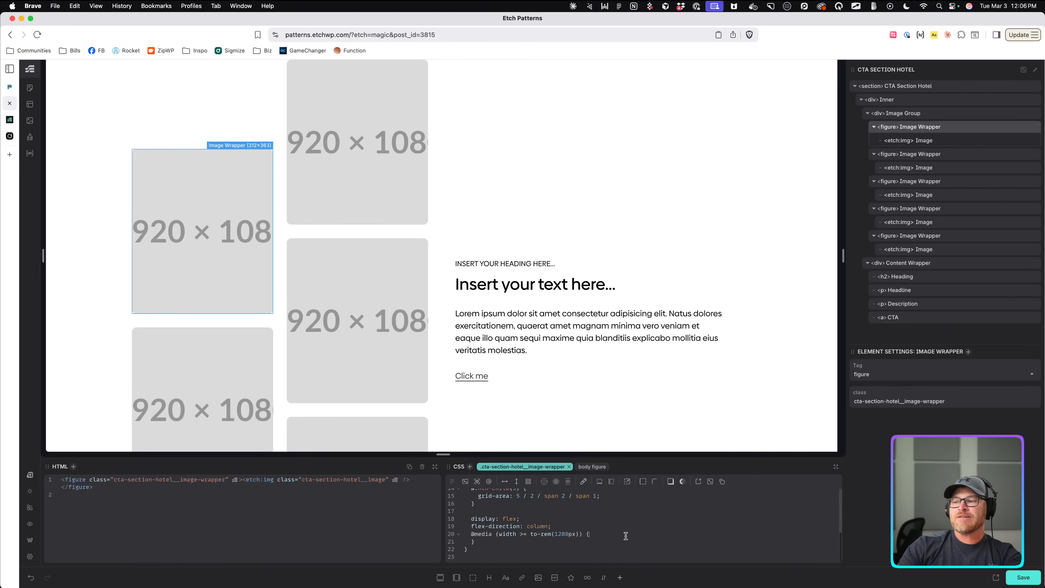
scroll(518, 538, "up", 2)
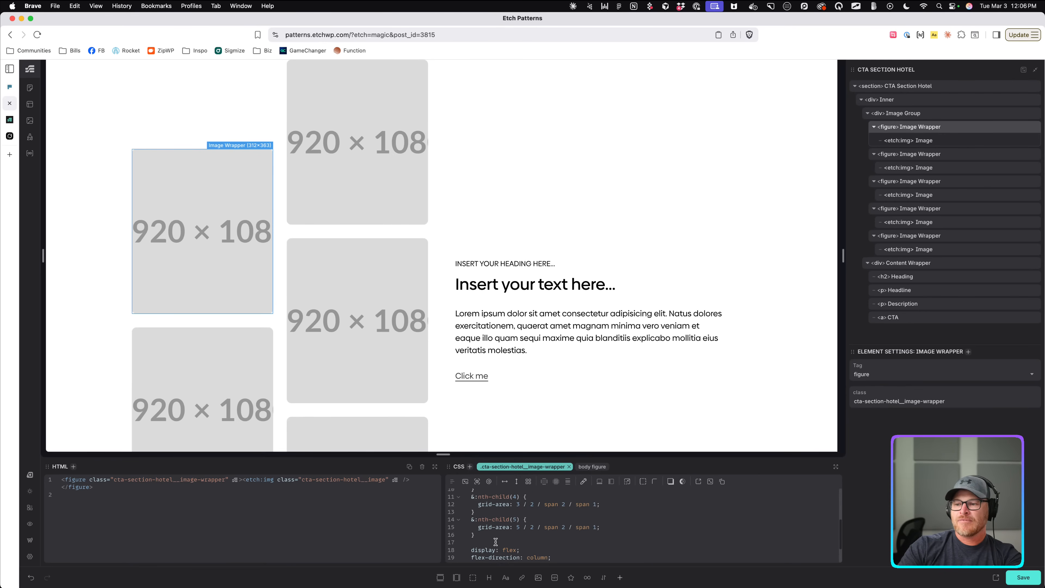
left_click_drag(492, 540, 469, 505)
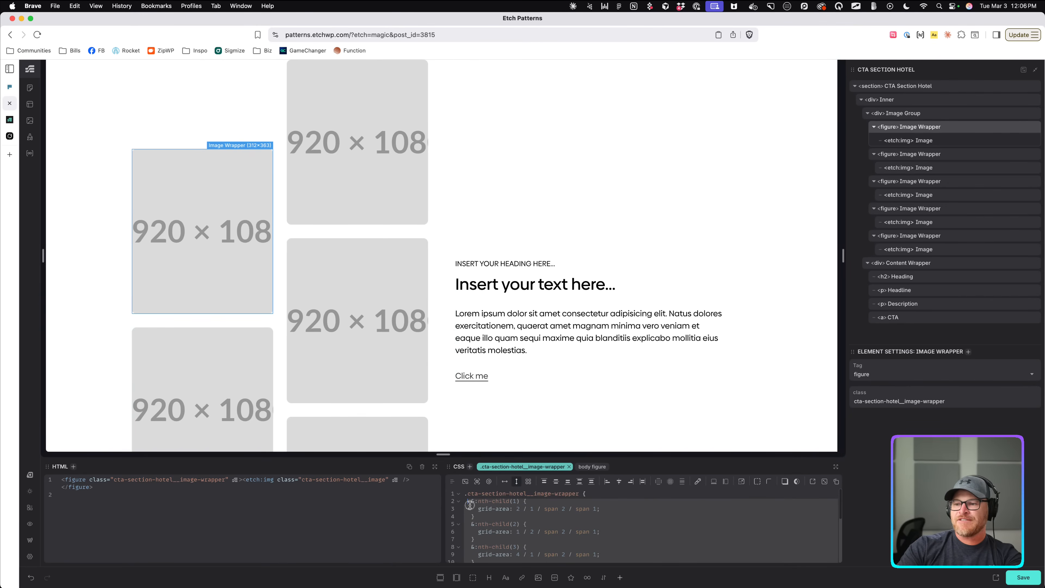
key("BackSpace")
key("BackSpace")
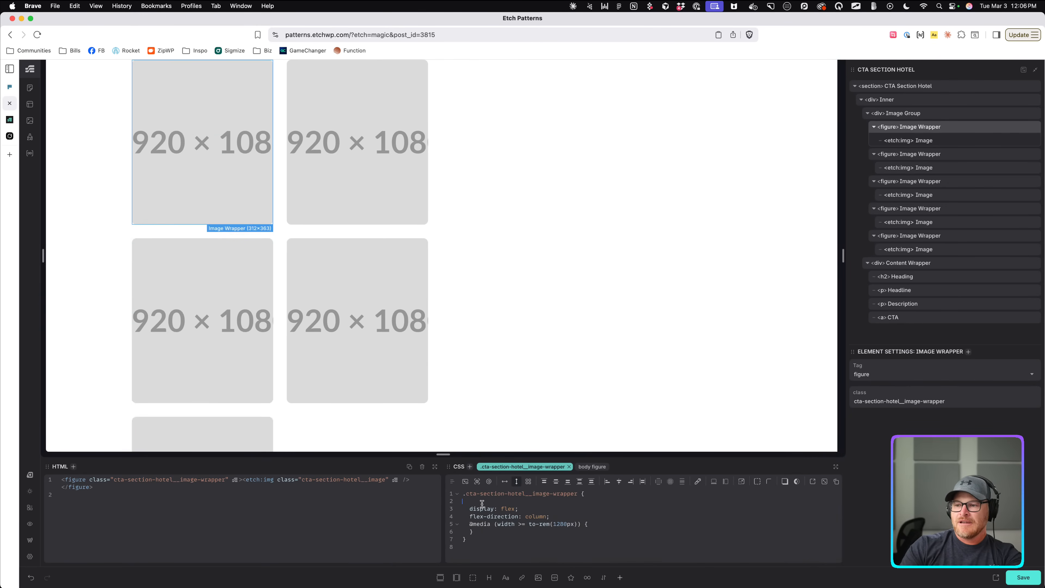
key("Delete")
key("ctrl+v")
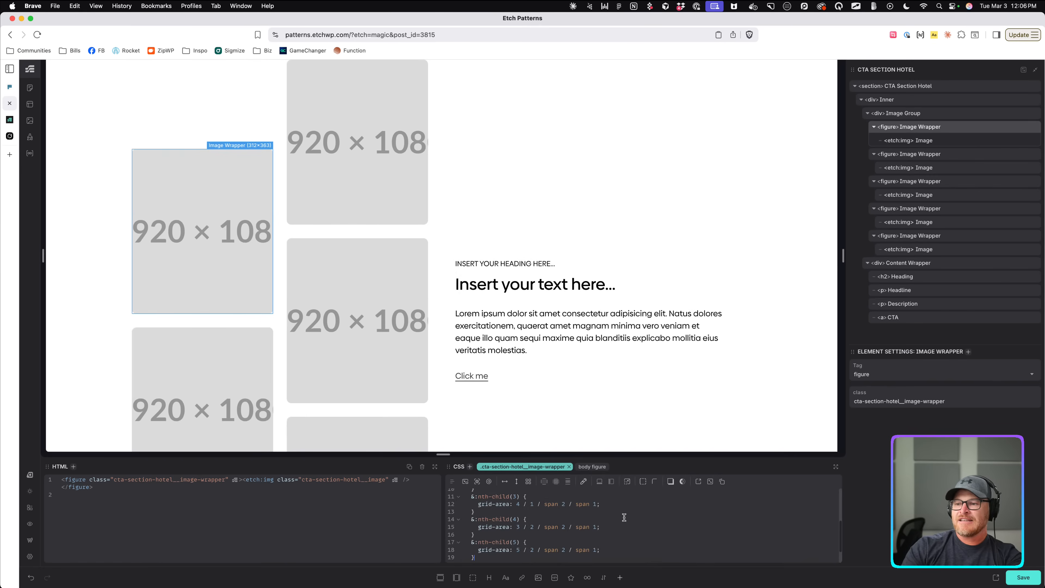
scroll(620, 527, "up", 3)
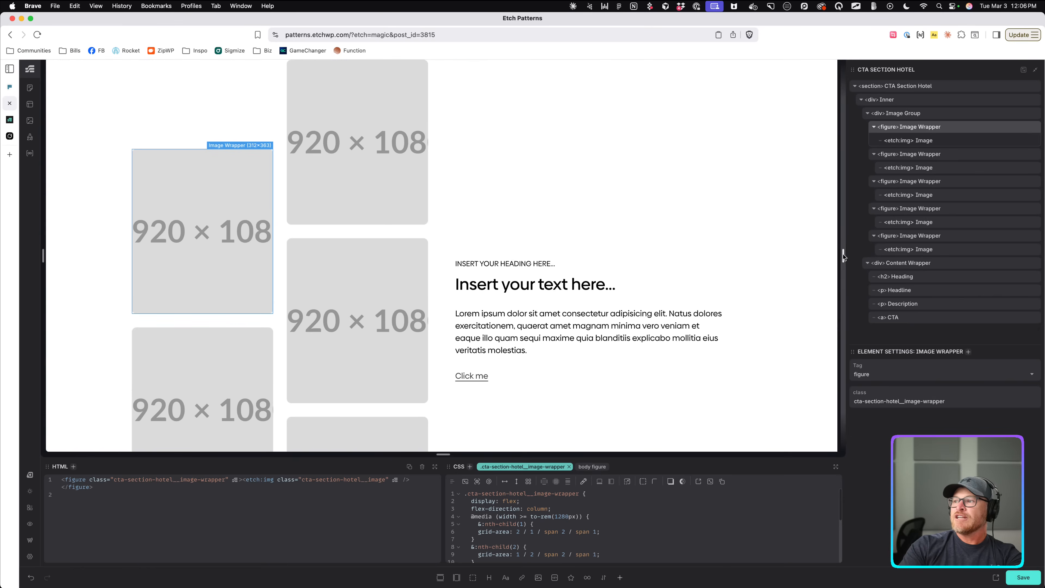
At a narrow canvas, add a new Image Group media query above the 1280px one.
left_click_drag(842, 255, 720, 256)
scroll(601, 266, "down", 5)
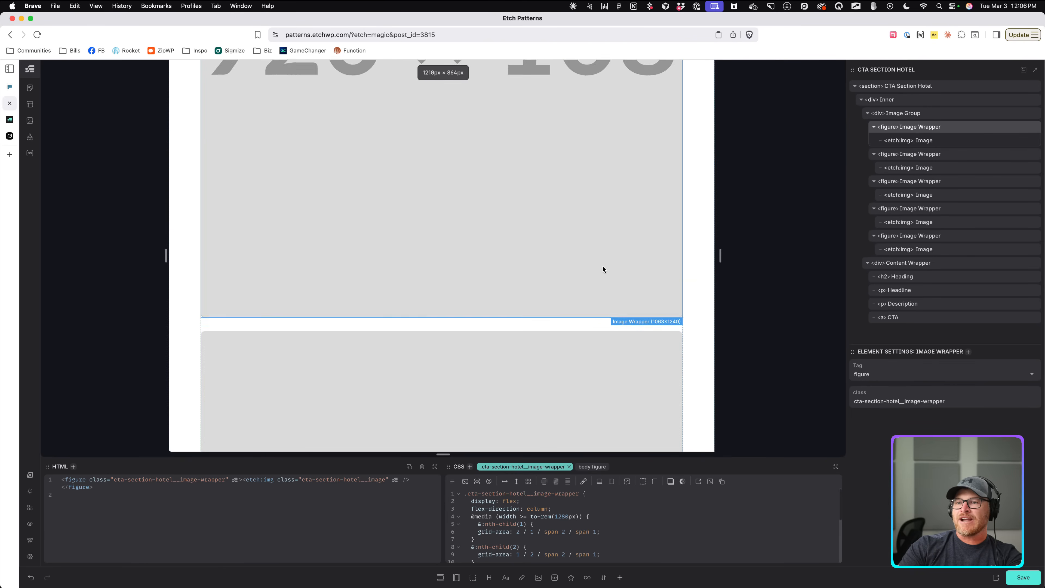
left_click(601, 267)
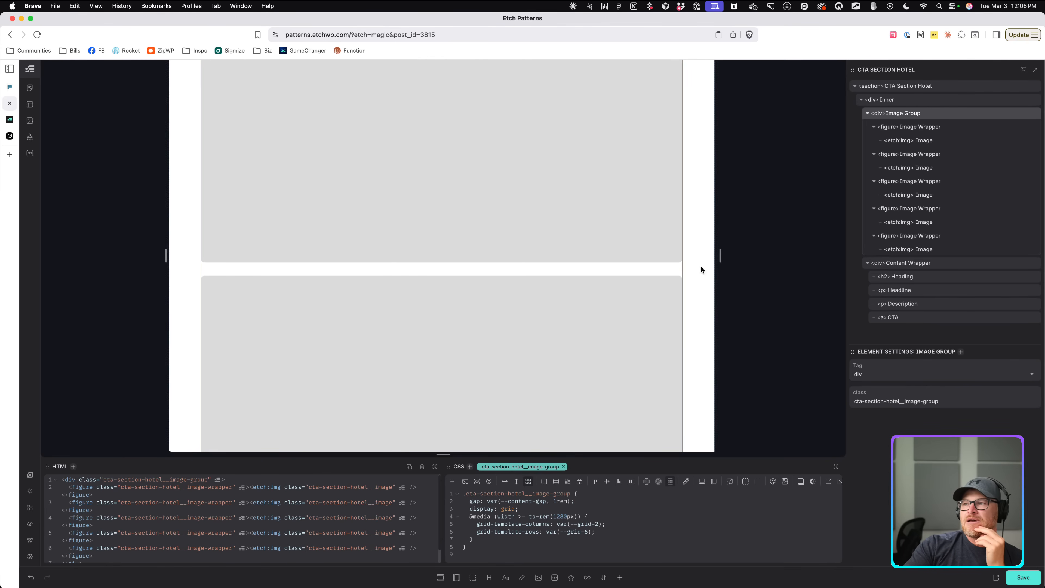
left_click_drag(720, 258, 601, 258)
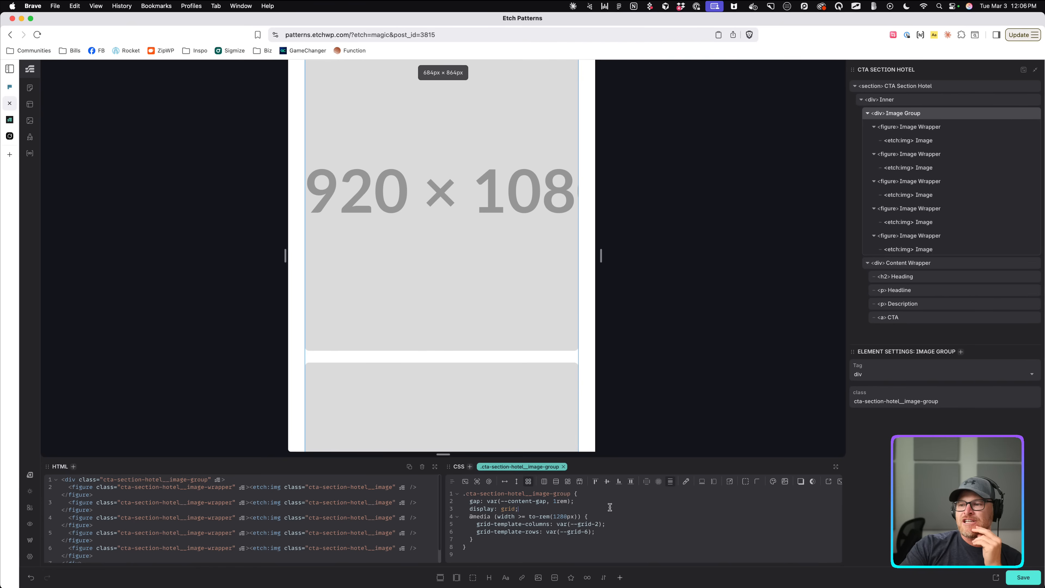
left_click(489, 484)
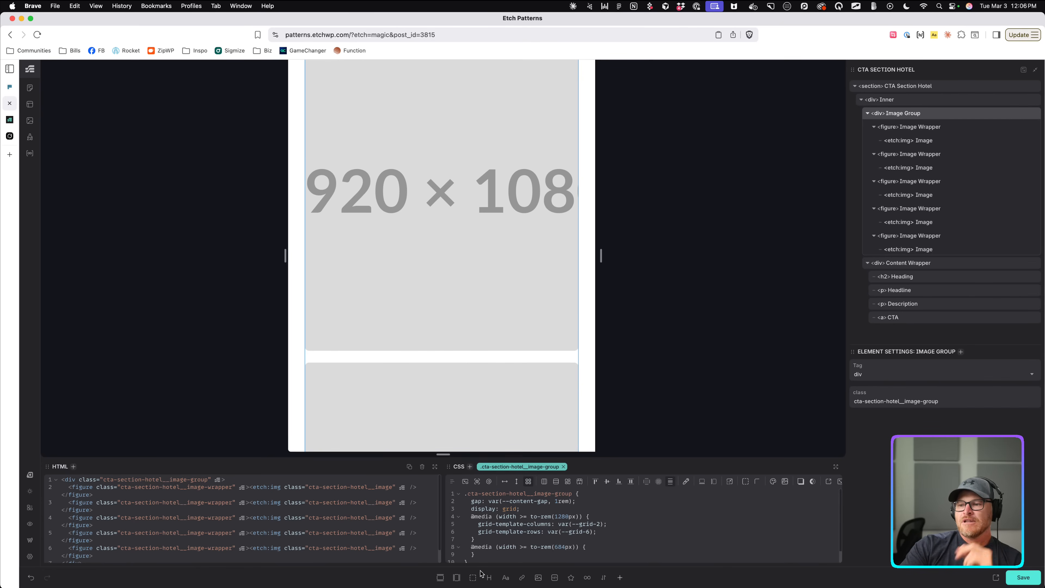
left_click(486, 554)
key("Up")
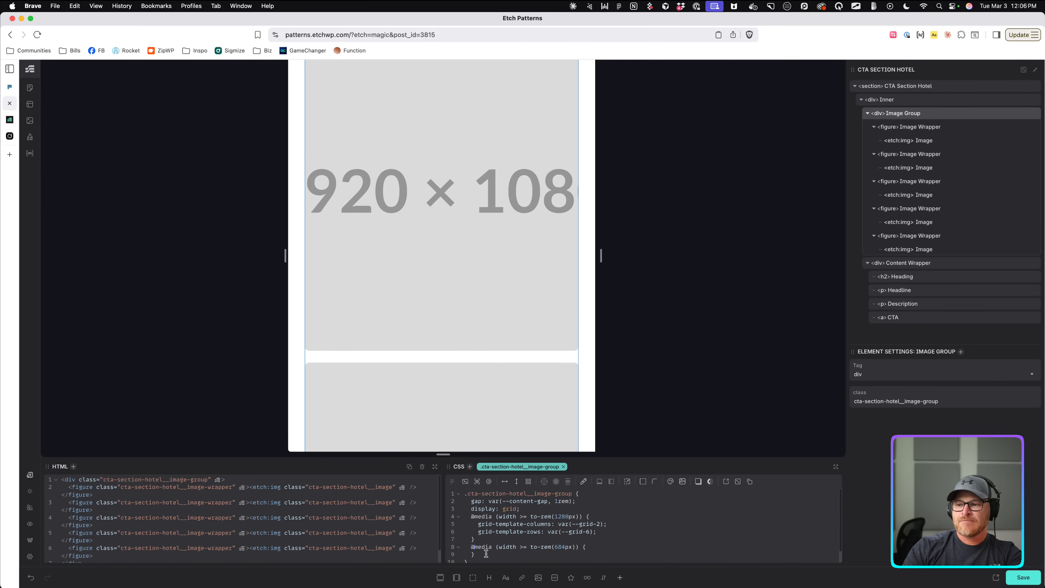
key("alt+Up")
key("alt+Down")
key("shift+Down")
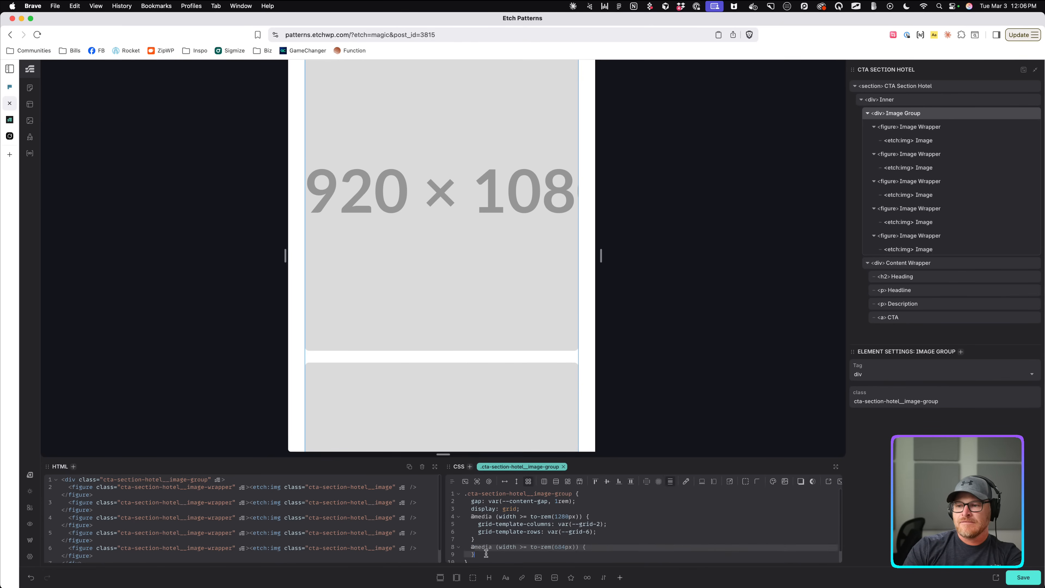
key("alt+Up")
key("alt+Up")
key("alt+Up")
key("alt+Up")
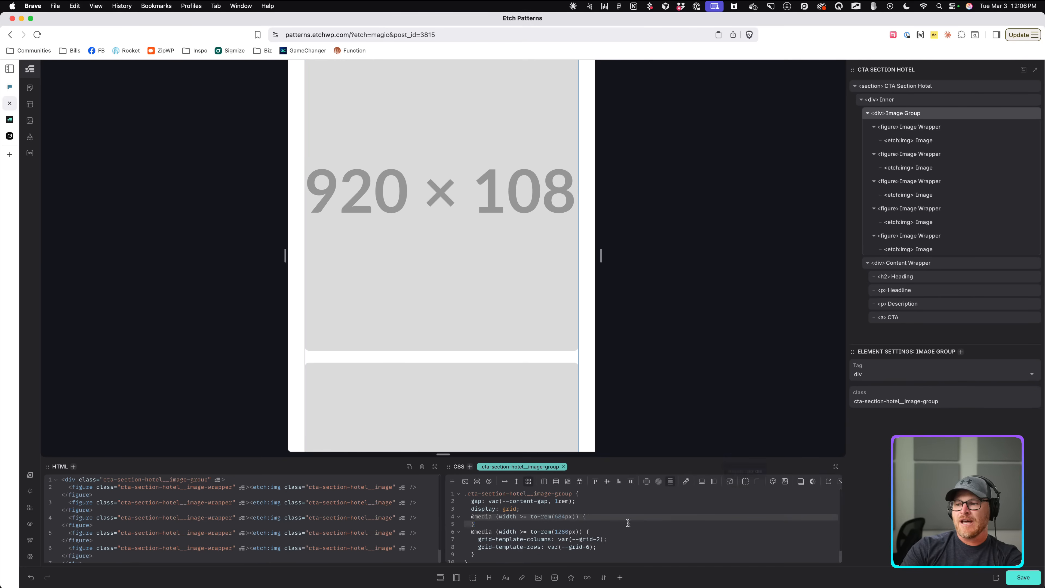
Fill it with grid-template-columns: var(--grid-2) and change its condition to below 1280px.
left_click(615, 520)
key("Return")
type("gr")
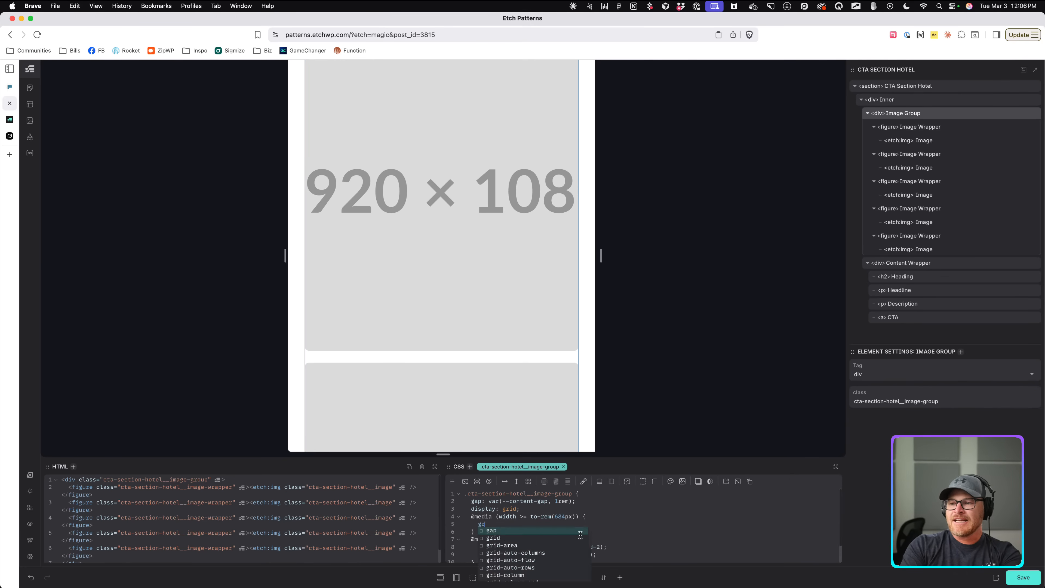
type("id-template-columns: --griod-2")
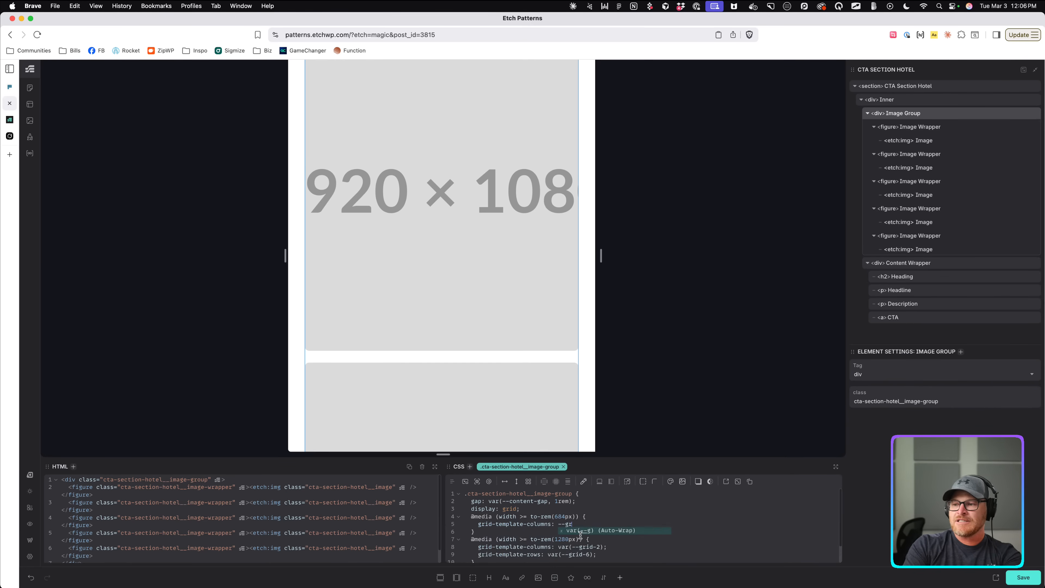
key("BackSpace")
key("BackSpace")
key("BackSpace")
key("BackSpace")
type("d-2")
key("Tab")
type(";")
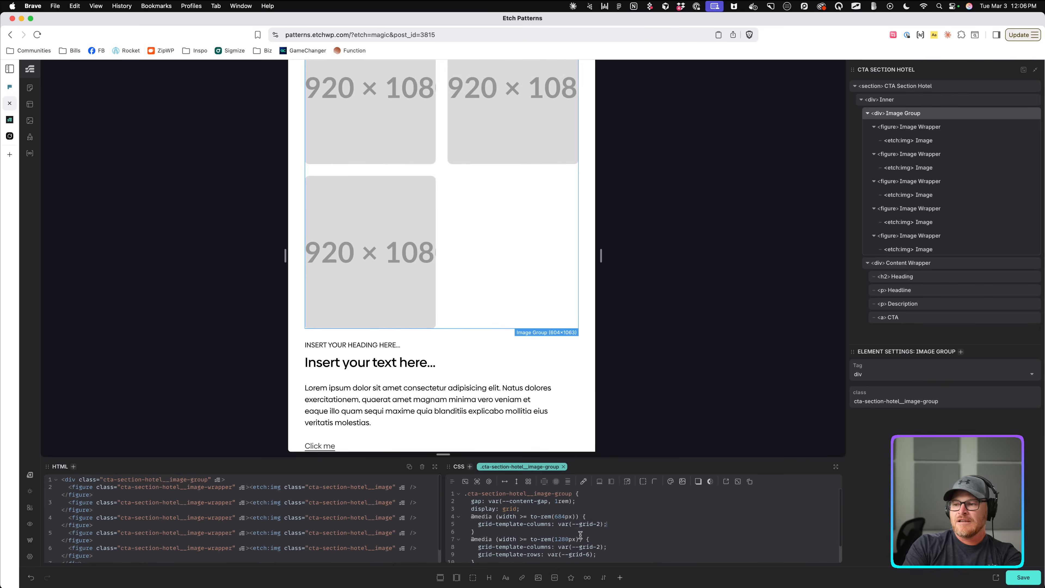
left_click(528, 517)
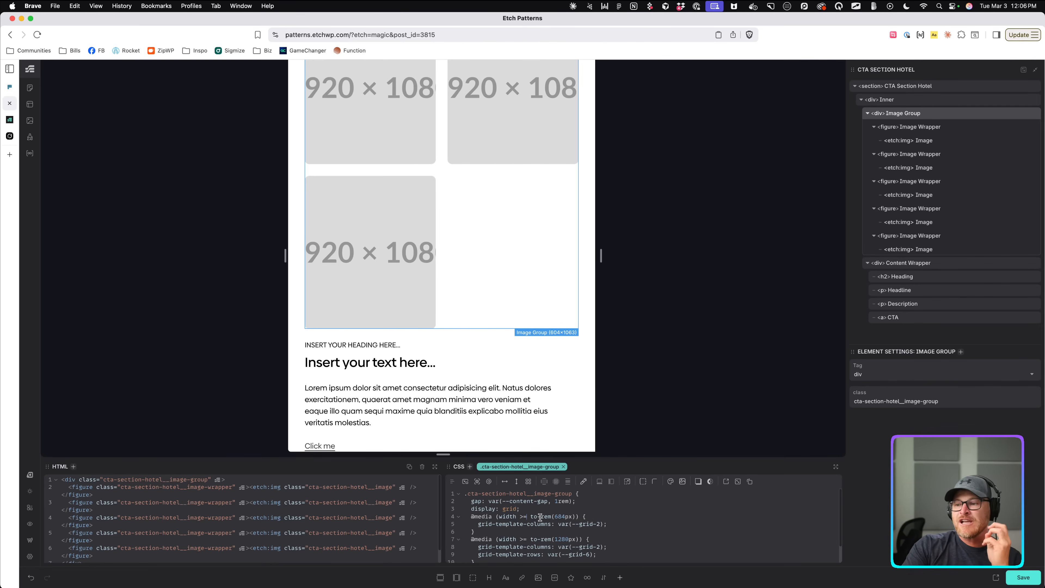
key("BackSpace")
key("BackSpace")
type("<")
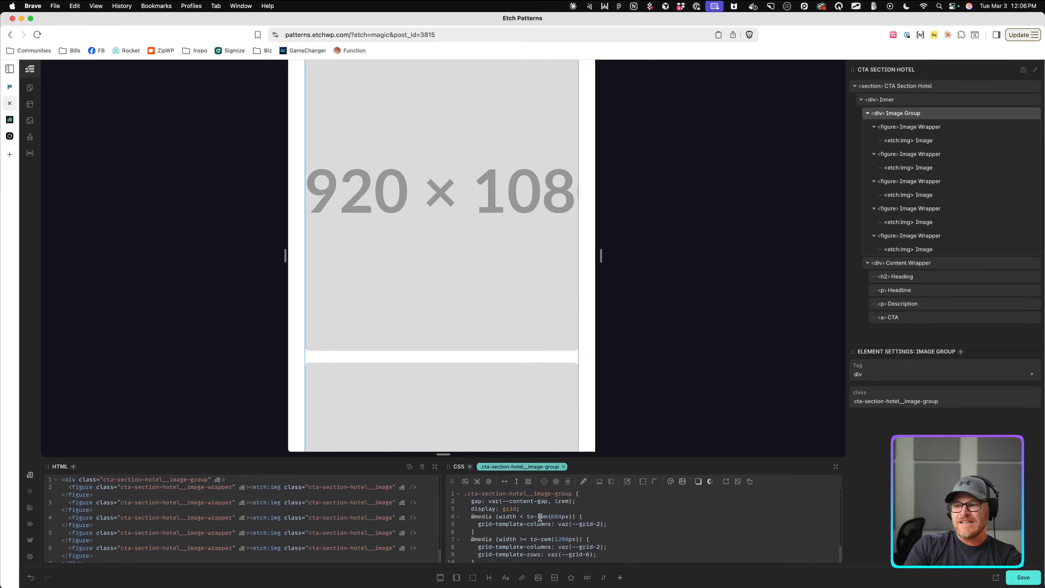
type("80")
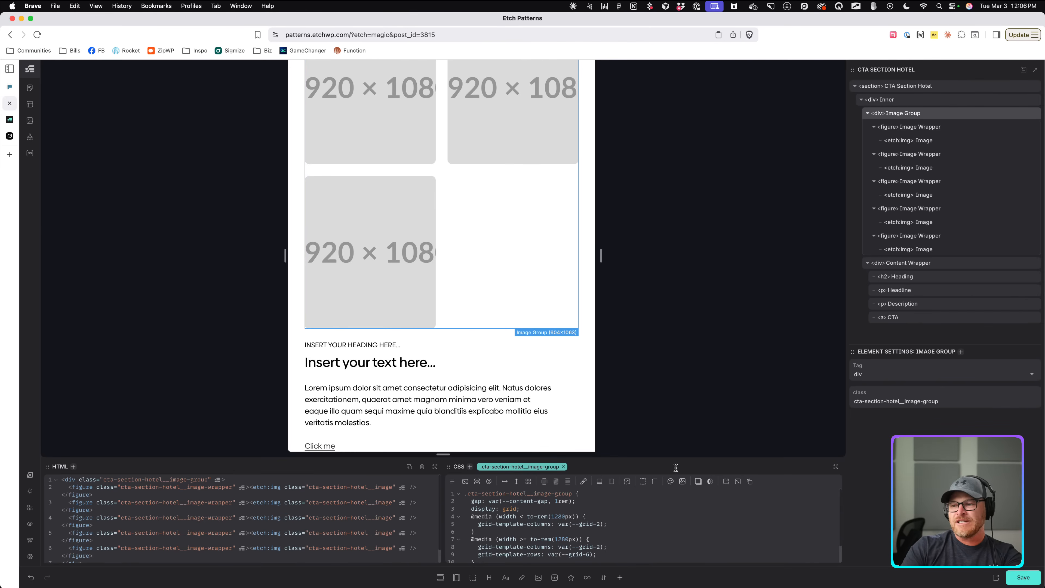
type("auto-")
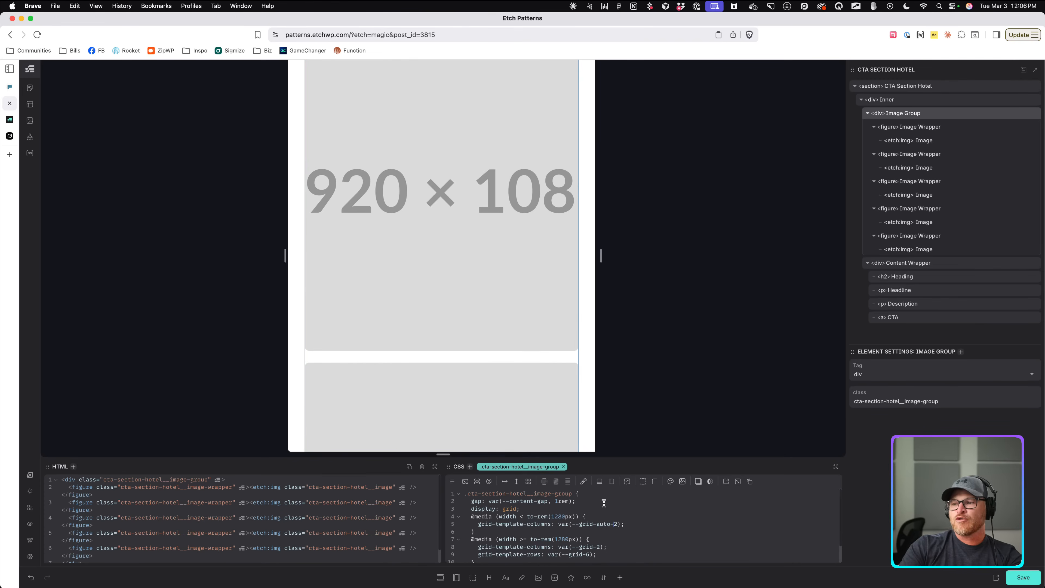
left_click_drag(601, 255, 649, 256)
left_click_drag(624, 524, 477, 524)
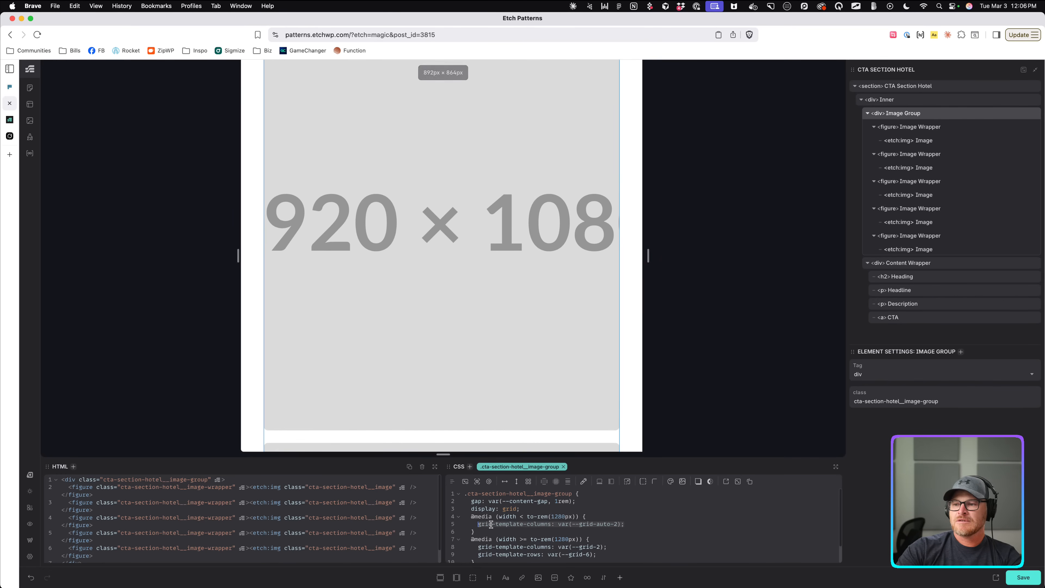
Replace the grid columns declaration with the ?grid Auto Grid snippet.
key("BackSpace")
type("?grid")
key("Return")
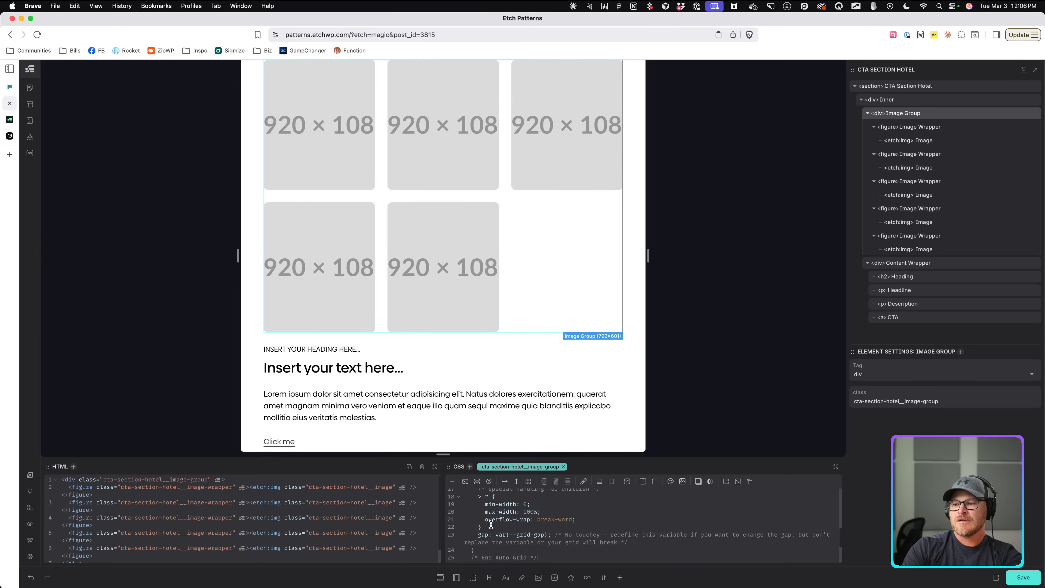
scroll(538, 516, "up", 5)
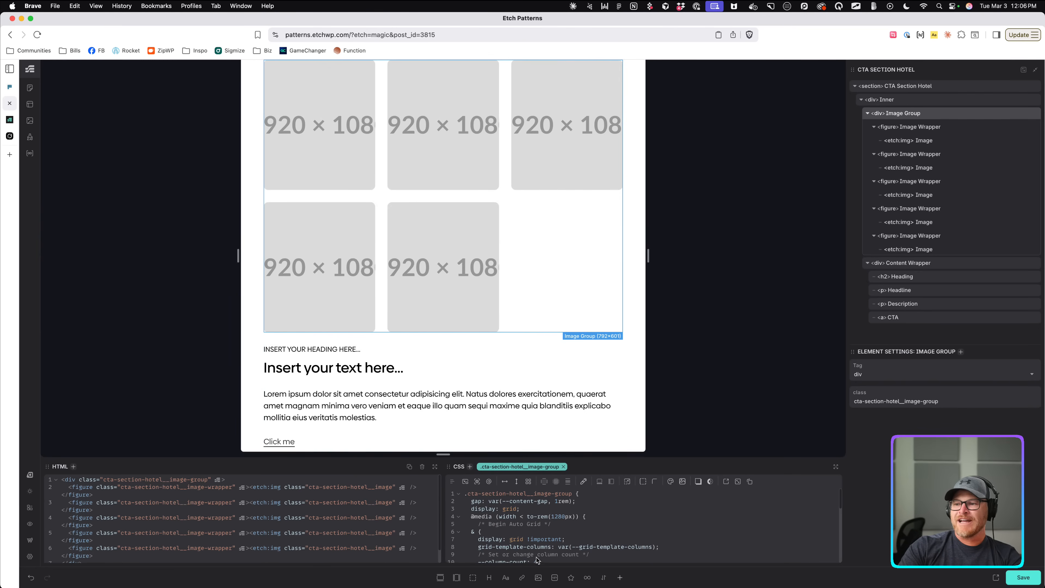
scroll(582, 527, "down", 2)
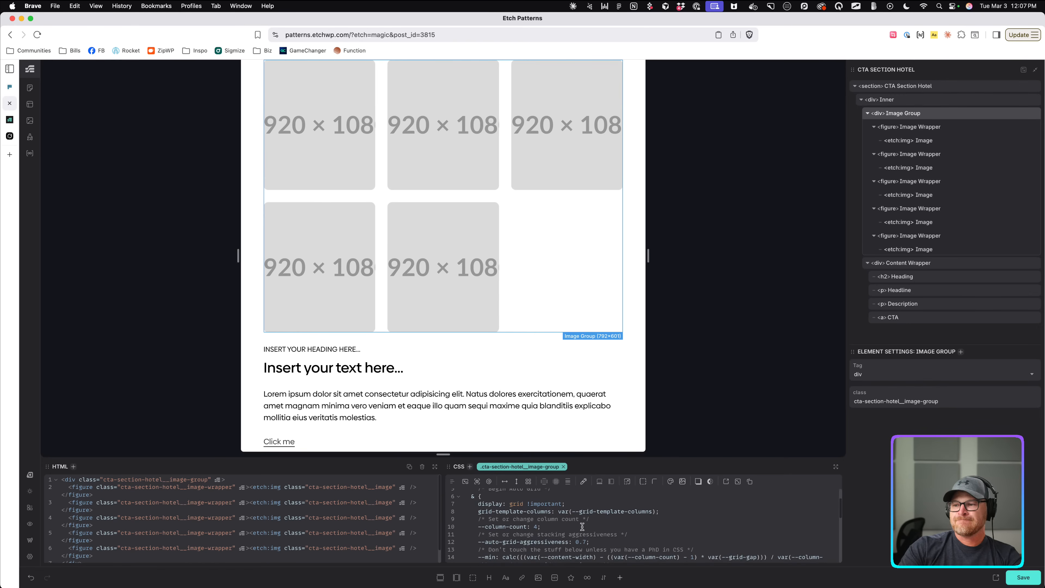
scroll(582, 526, "up", 2)
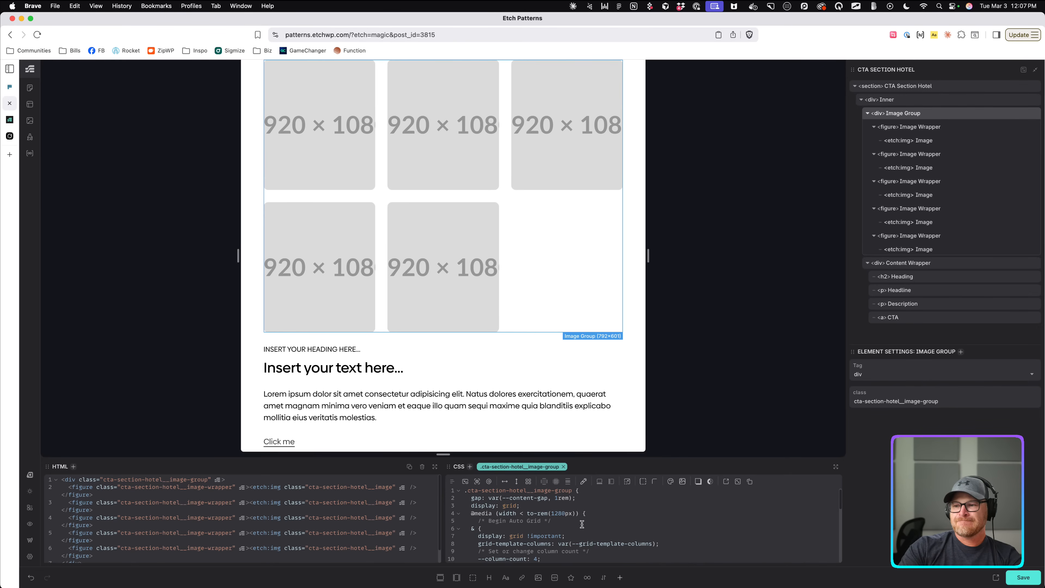
scroll(582, 524, "down", 3)
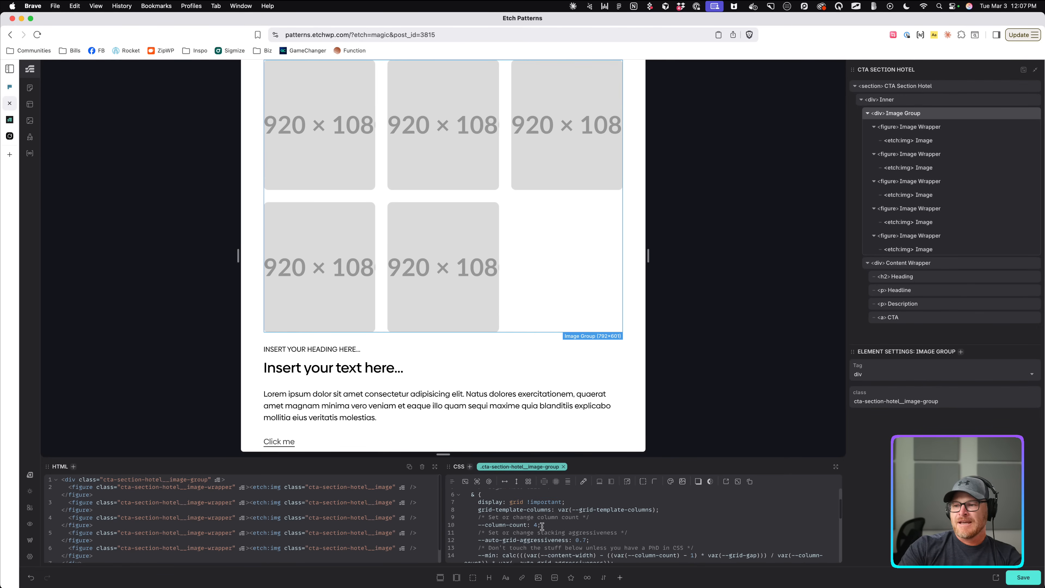
Set --column-count to 2 and --auto-grid-aggressiveness to 0.4, then test by resizing the canvas.
double_click(536, 525)
type("2")
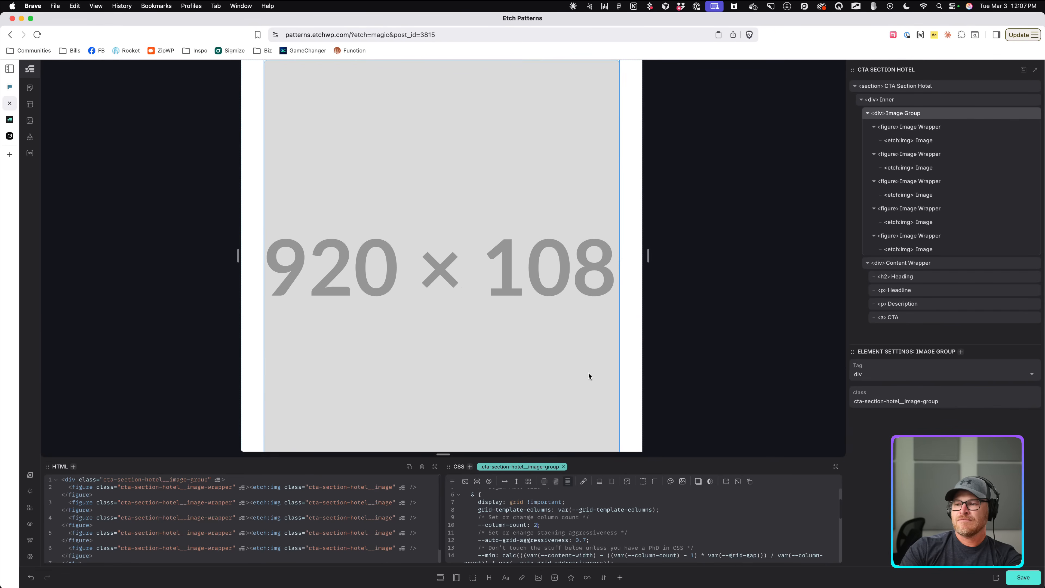
key("BackSpace")
type("3")
key("BackSpace")
type("2")
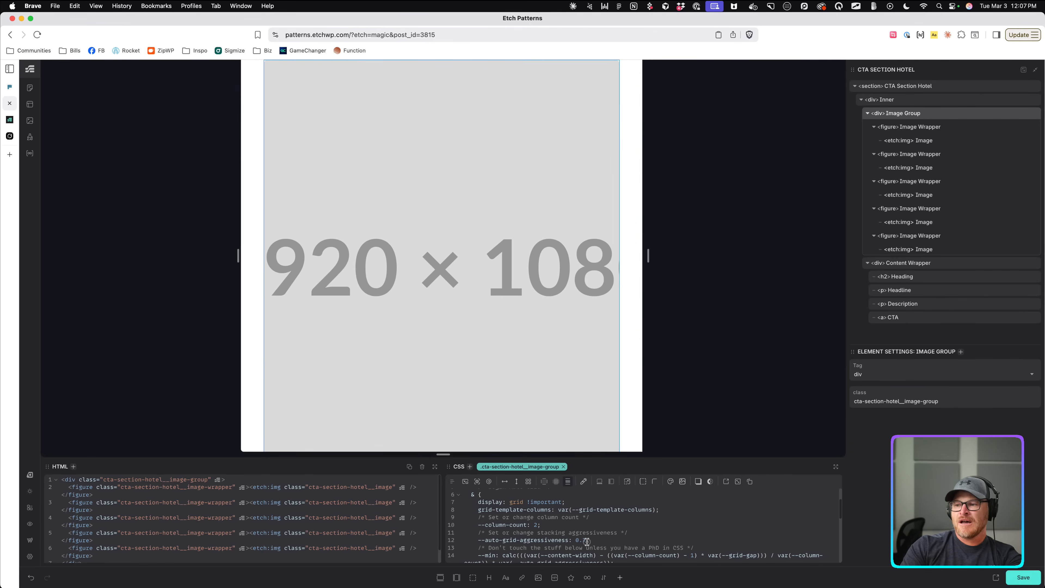
key("BackSpace")
type("4")
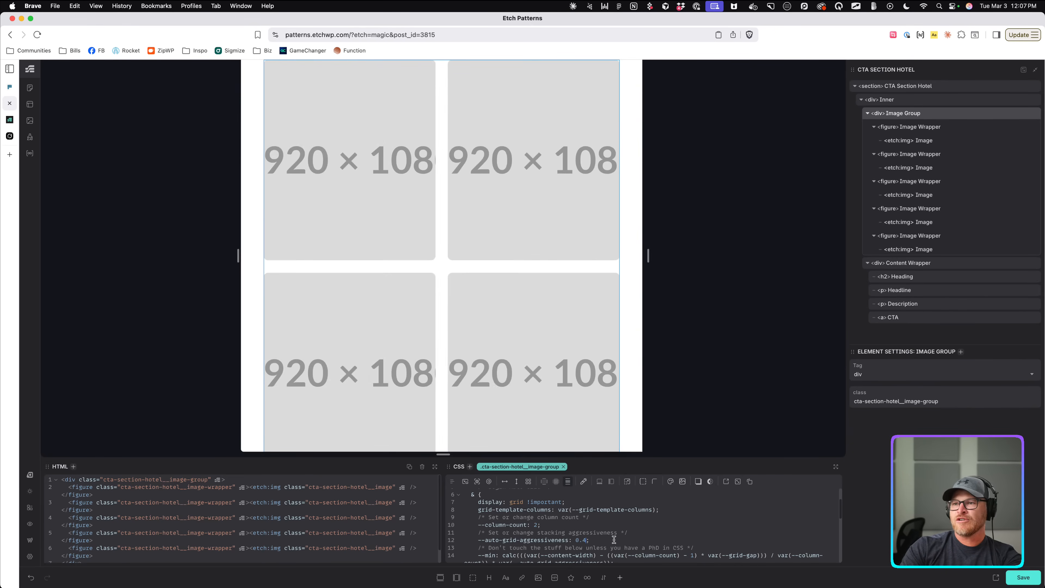
mouse_move(648, 257)
left_mouse_down()
mouse_move(574, 257)
mouse_move(773, 260)
mouse_move(630, 265)
left_mouse_up()
scroll(523, 283, "down", 5)
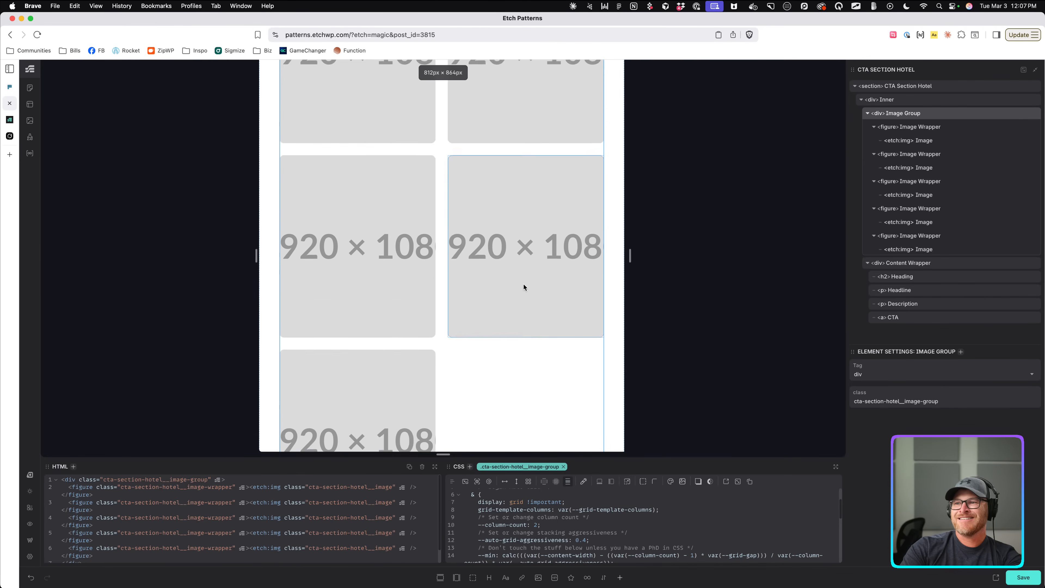
scroll(526, 286, "up", 7)
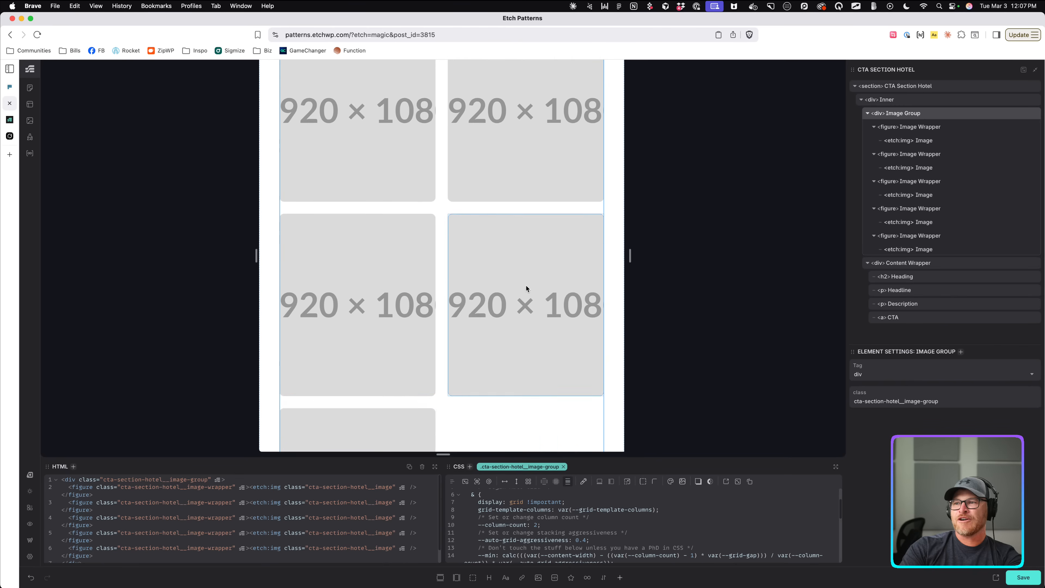
scroll(600, 541, "up", 2)
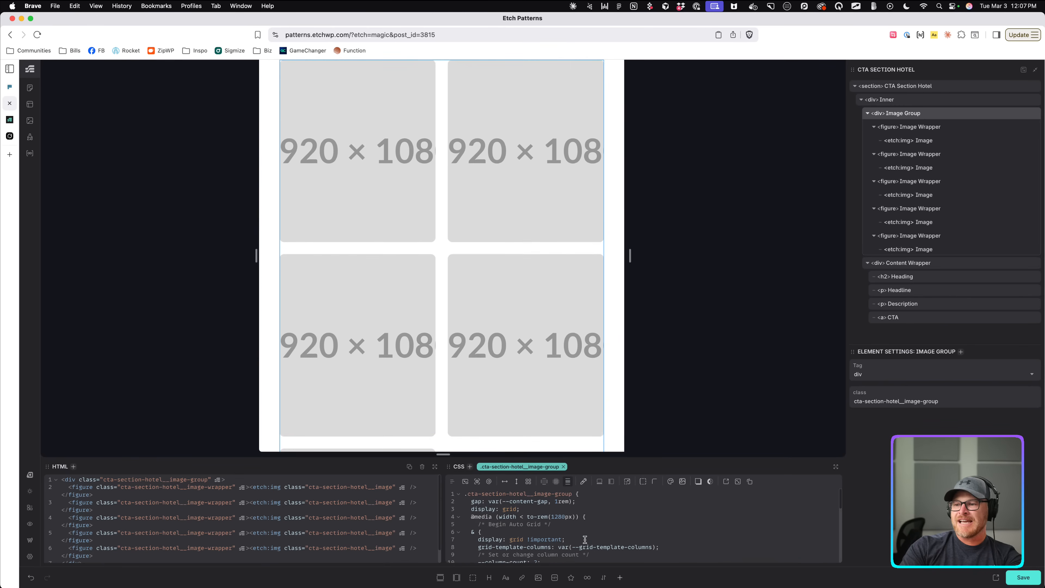
Select the fifth Image Wrapper and enlarge the code panels to see its CSS.
left_click(602, 519)
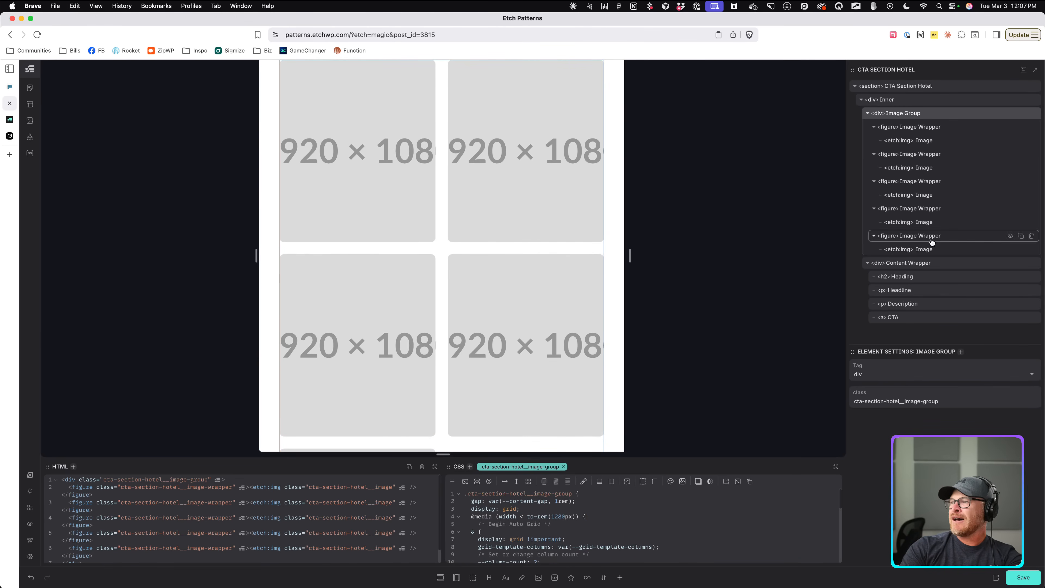
left_click(921, 236)
scroll(597, 546, "down", 5)
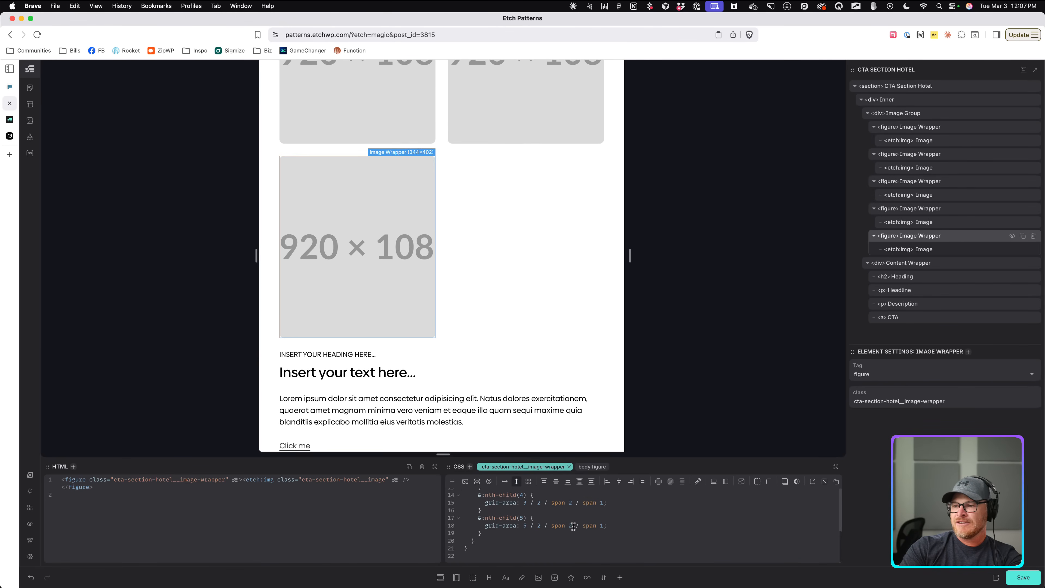
left_click(564, 519)
scroll(673, 527, "up", 1)
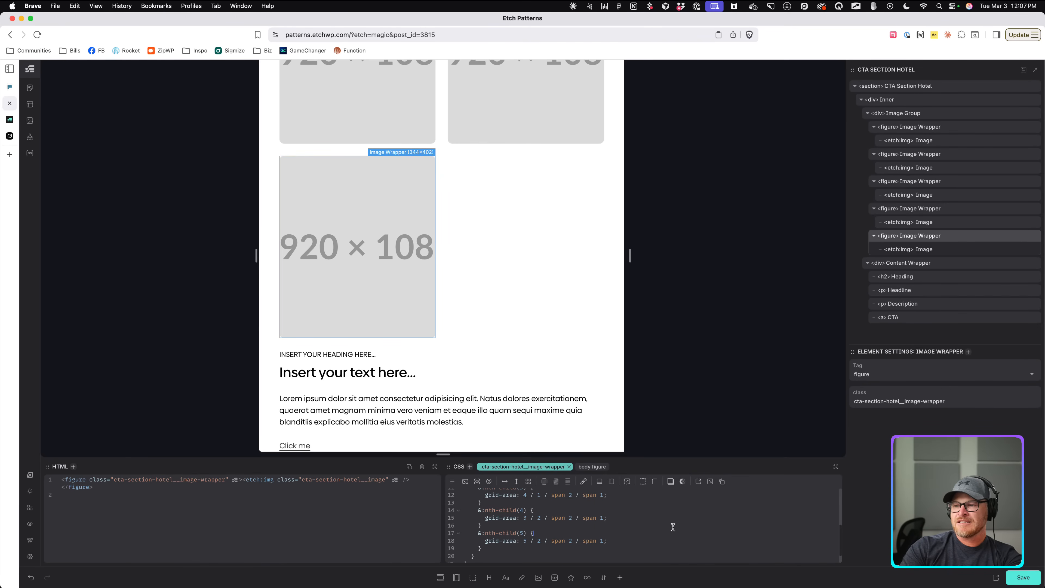
scroll(674, 530, "up", 4)
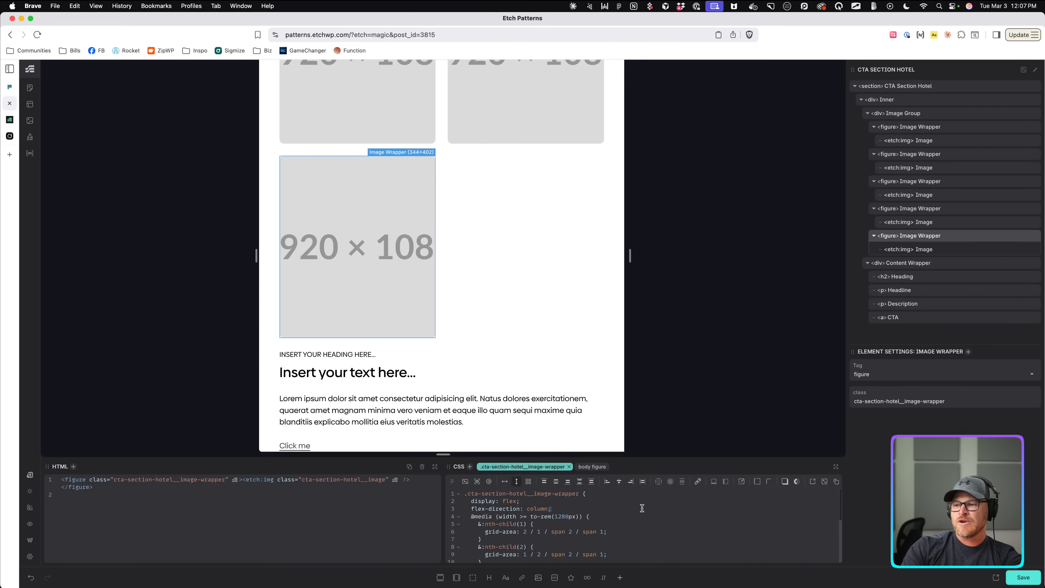
scroll(626, 524, "down", 5)
left_click_drag(632, 459, 626, 350)
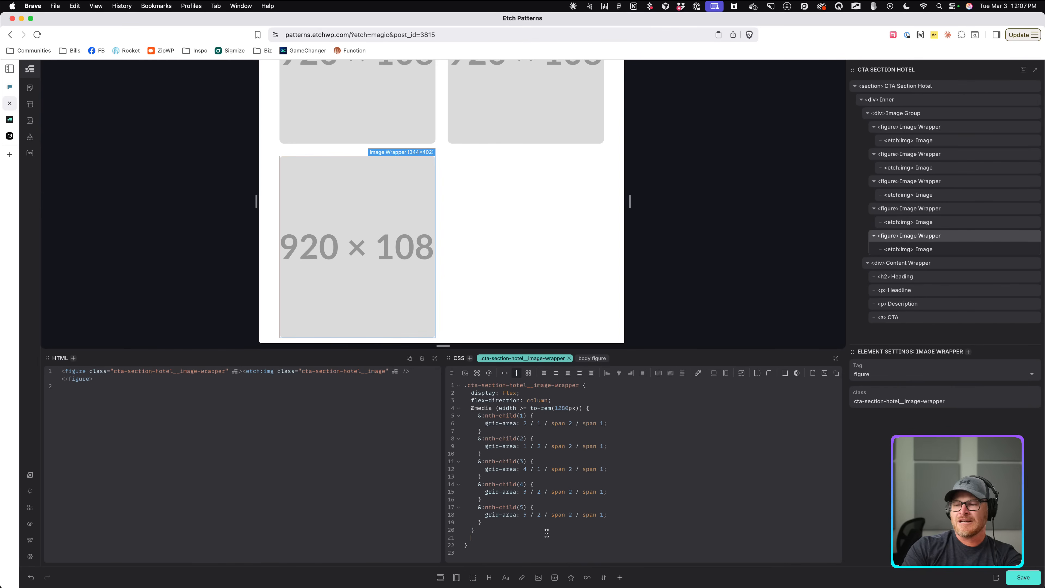
Add a width < 1280px media query below the wrapper's existing rules.
left_click_drag(470, 408, 598, 408)
key("cmd+c")
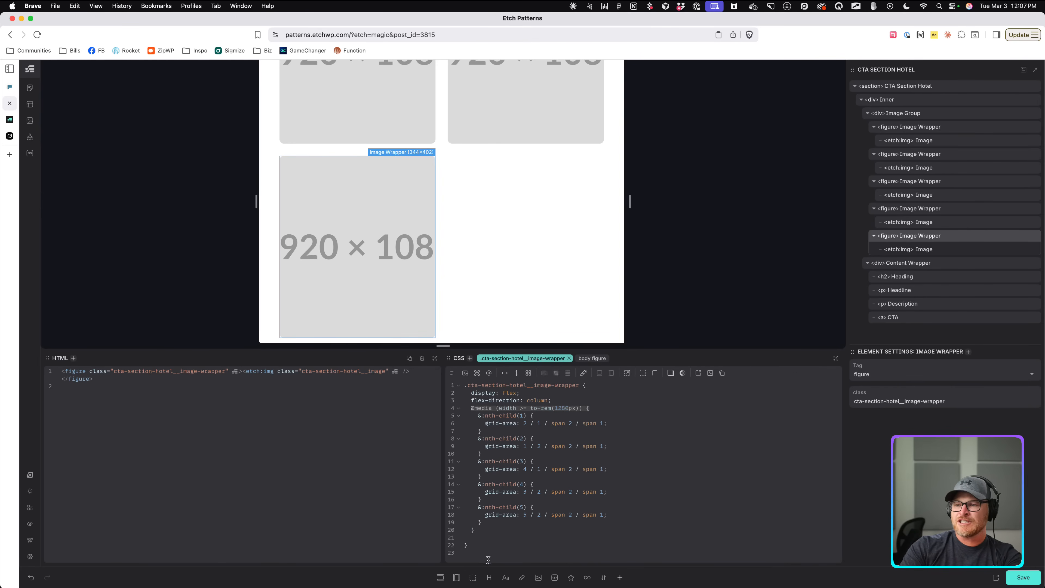
left_click(496, 537)
key("cmd+v")
key("Return")
type("}")
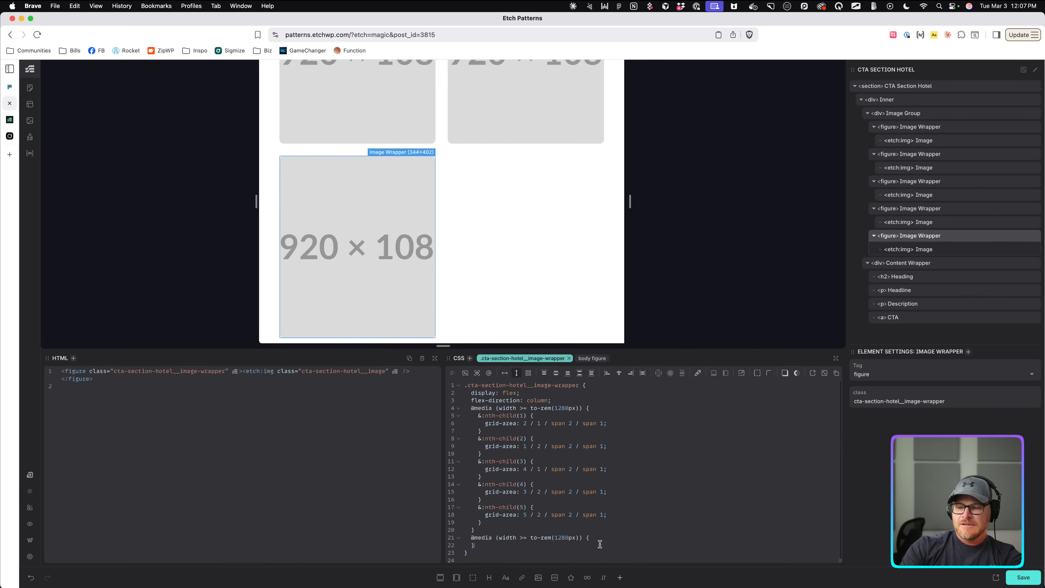
left_click(526, 537)
key("BackSpace")
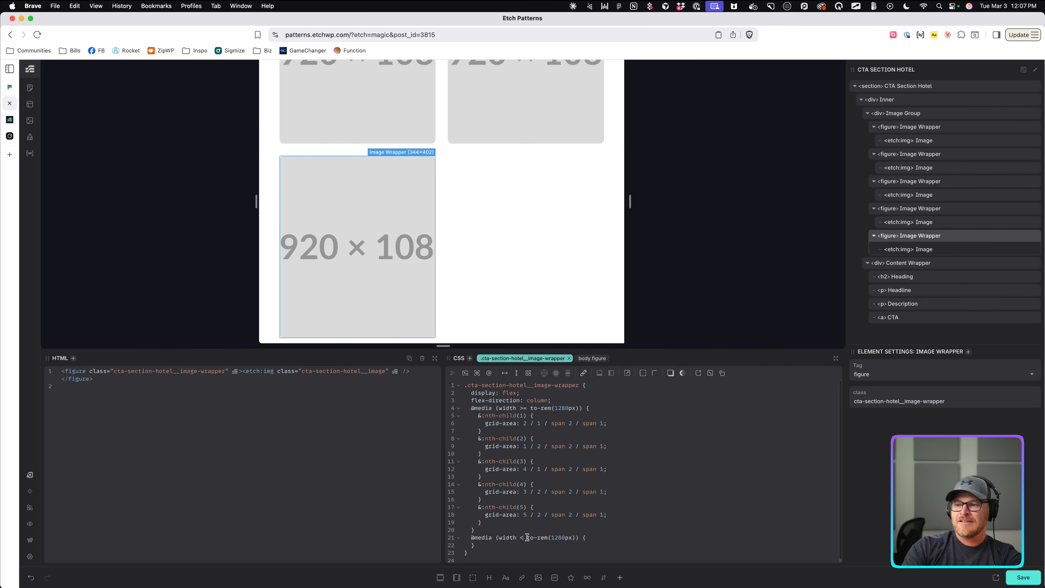
Put &:nth-child(5) { display: none; } inside that query.
left_click_drag(477, 505, 639, 527)
key("super+c")
left_click(593, 538)
key("super+v")
scroll(483, 539, "down", 1)
type("display: n")
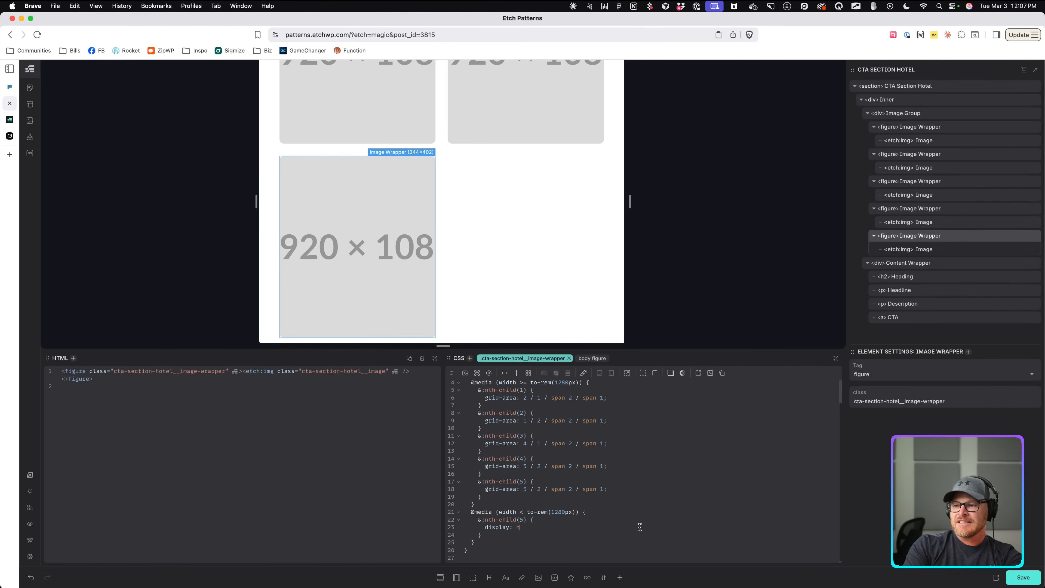
type("one;")
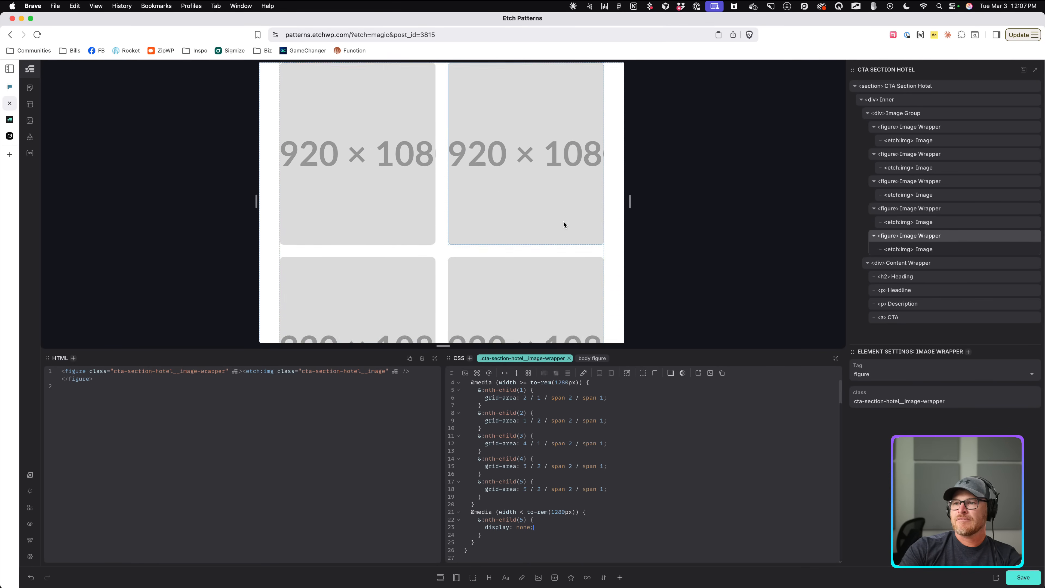
left_click(621, 206)
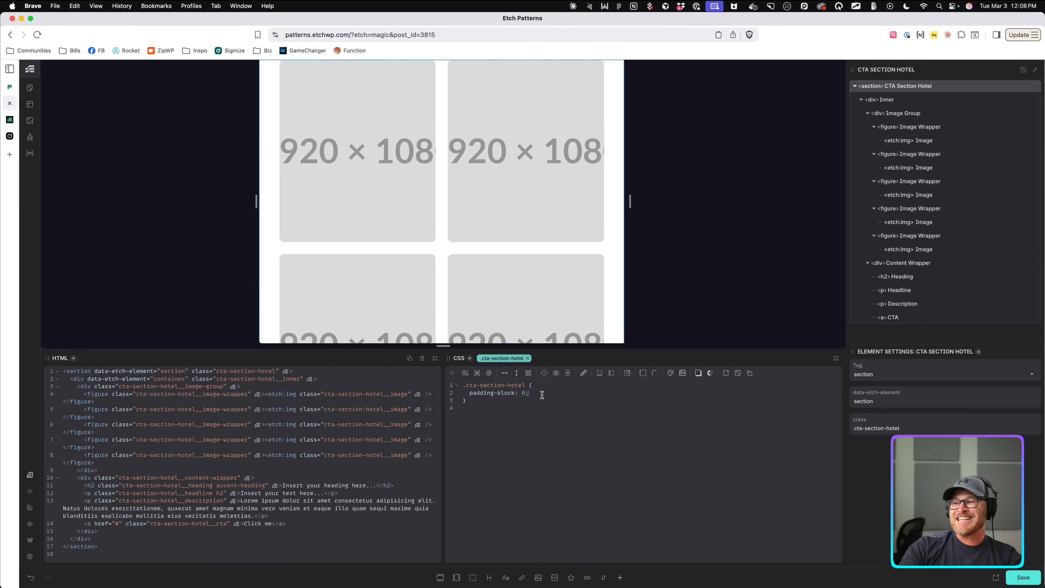
Move the section's padding-block: 0 into a 1280px-and-up media query.
left_click(488, 373)
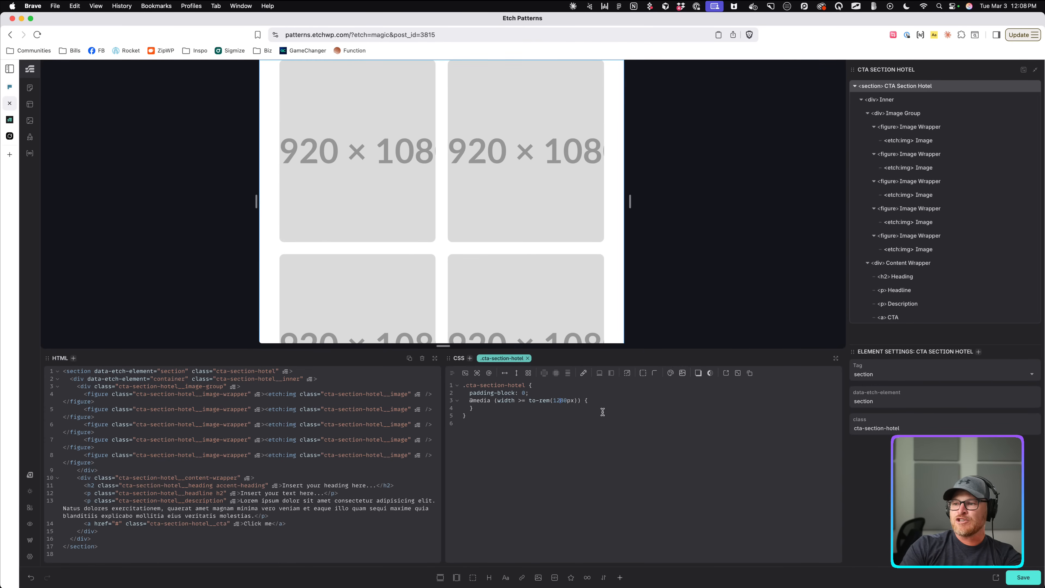
key("alt+Down")
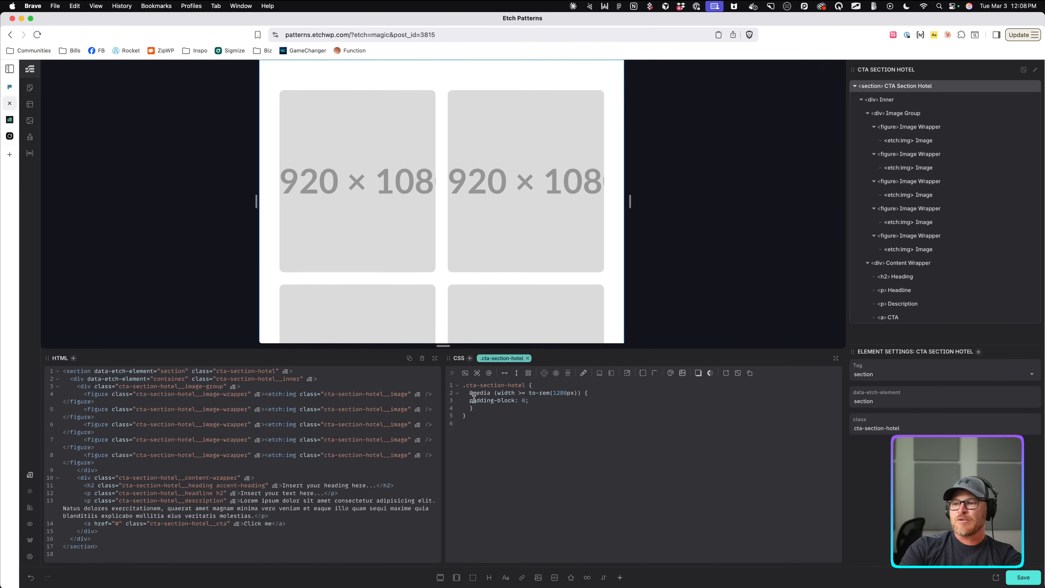
scroll(460, 163, "down", 2)
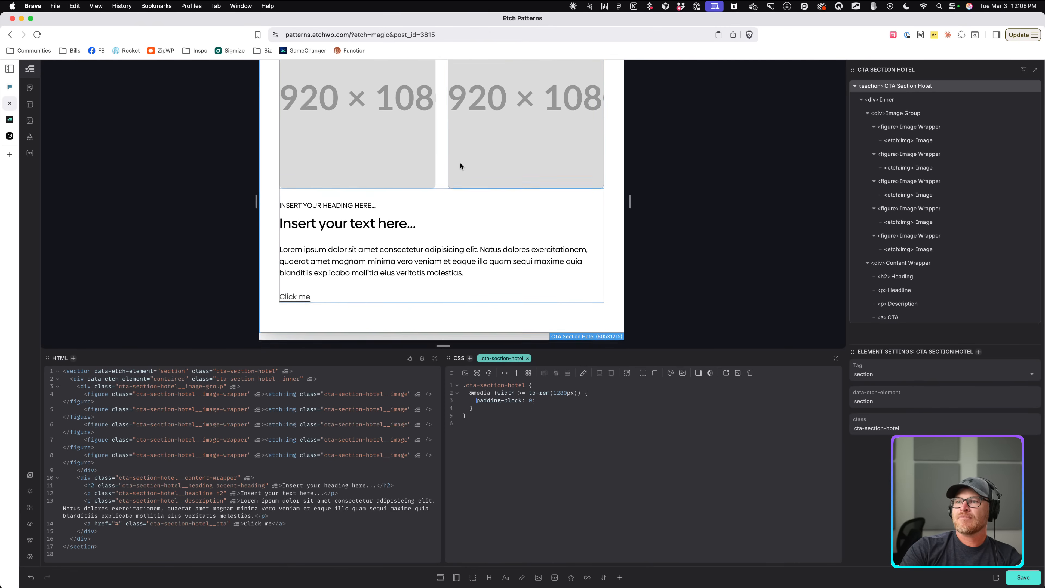
Select the Content Wrapper and add an 812px media query to its styles.
left_click(440, 187)
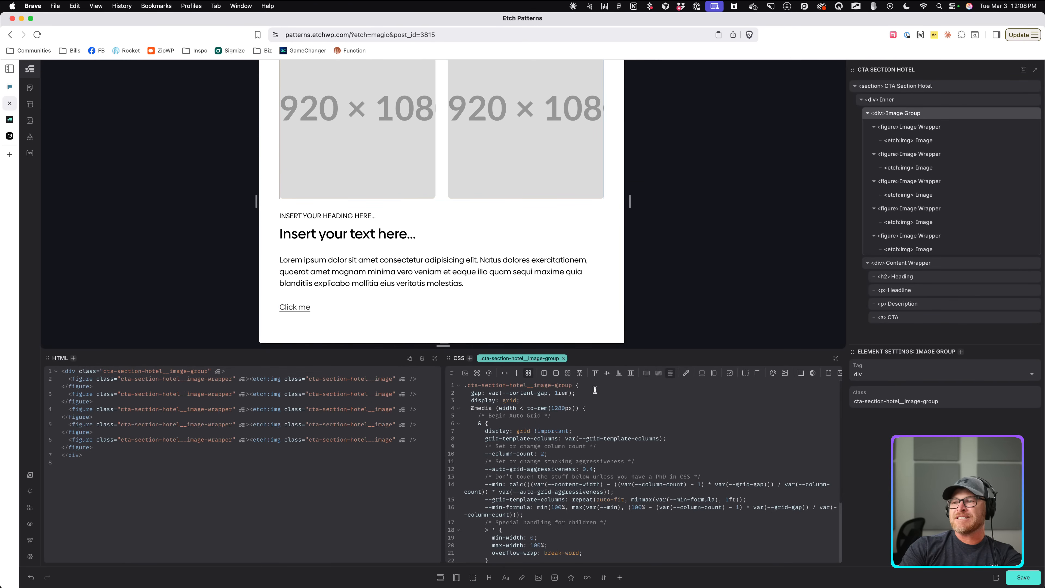
left_click(340, 249)
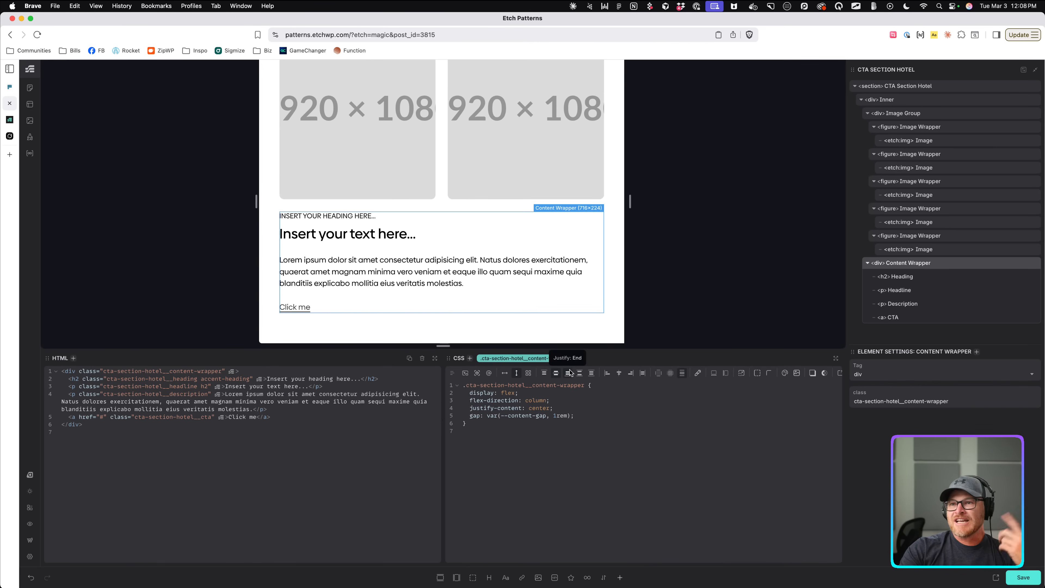
left_click(489, 373)
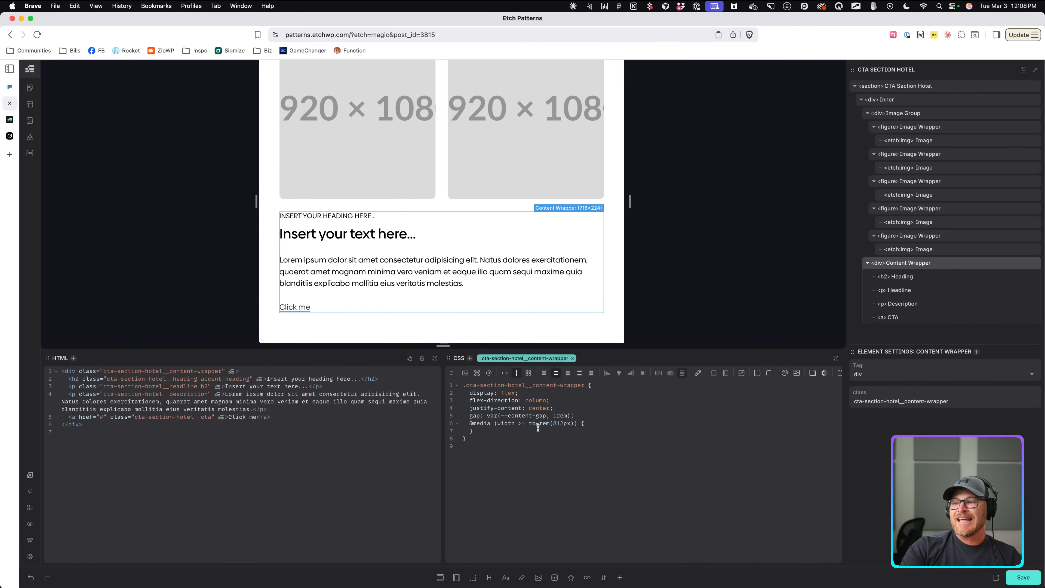
Change the content wrapper's media condition to < and add order: -1; inside it.
left_click(525, 424)
key("BackSpace")
key("BackSpace")
type("<")
key("Right")
key("Right")
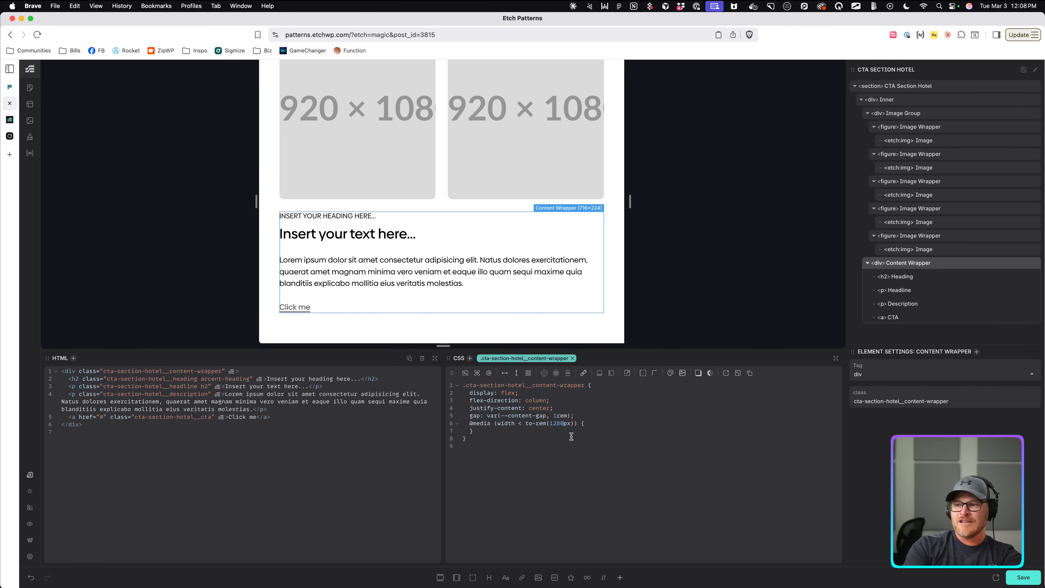
key("Return")
type("order: -1;")
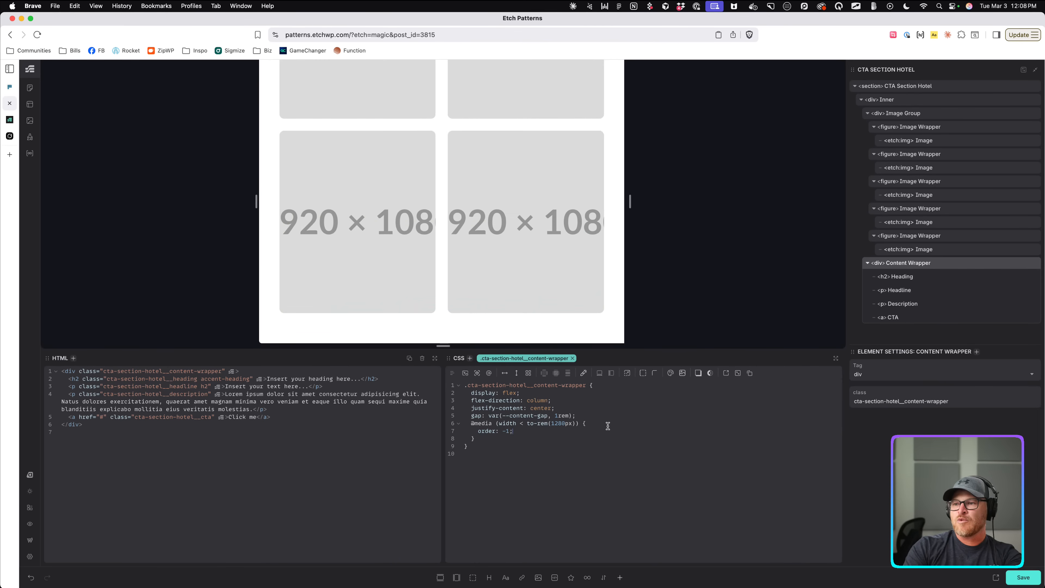
scroll(505, 171, "up", 3)
scroll(498, 162, "up", 3)
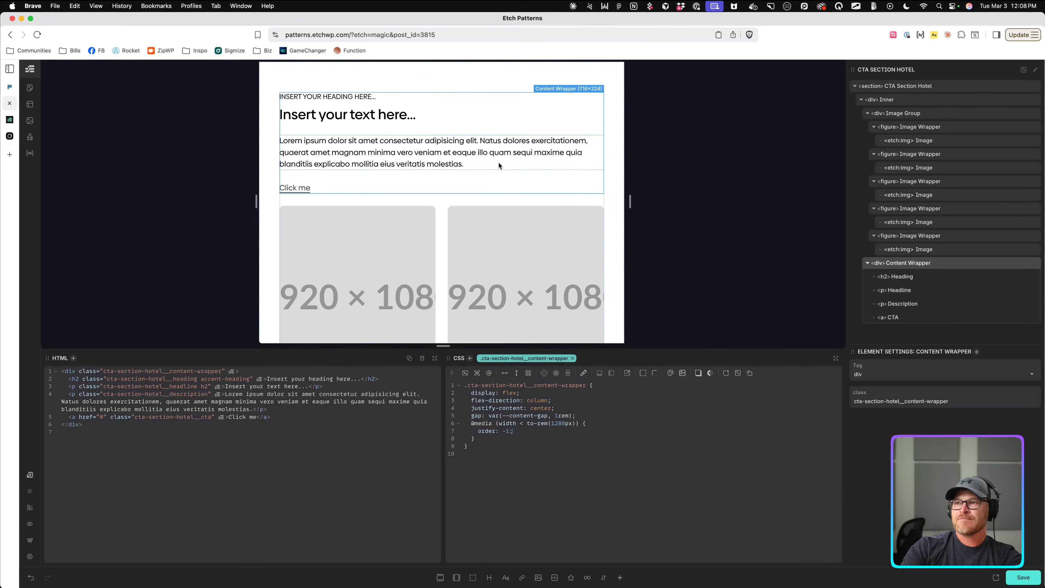
scroll(498, 190, "down", 6)
scroll(497, 193, "up", 5)
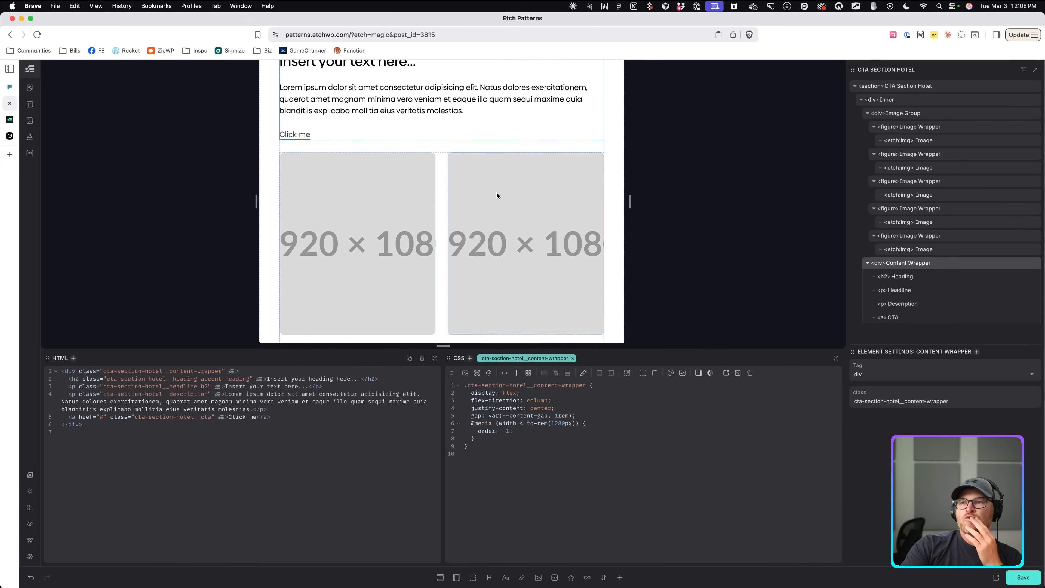
scroll(497, 193, "down", 3)
scroll(496, 193, "down", 2)
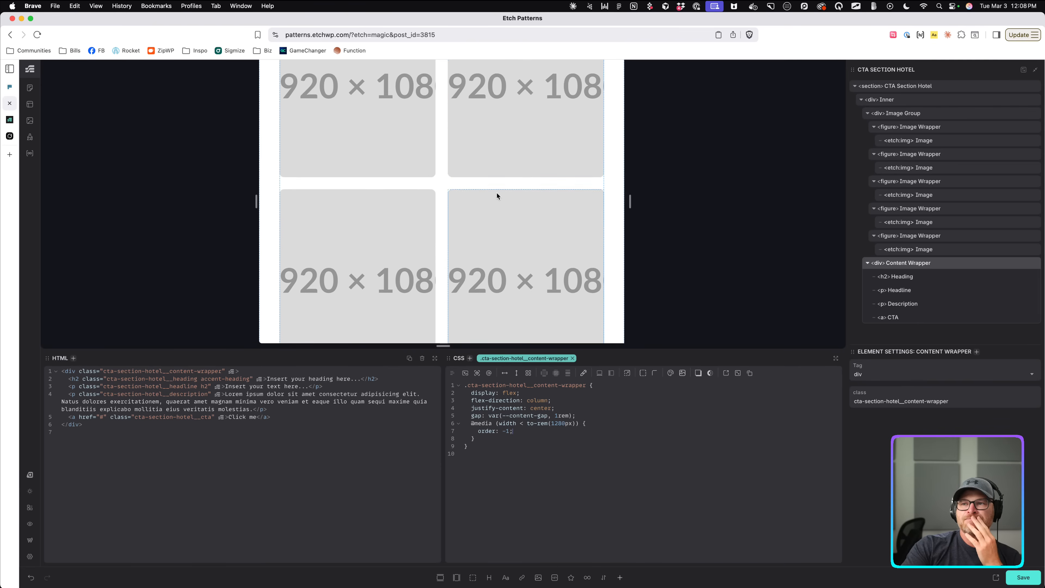
scroll(496, 192, "up", 5)
scroll(496, 191, "down", 2)
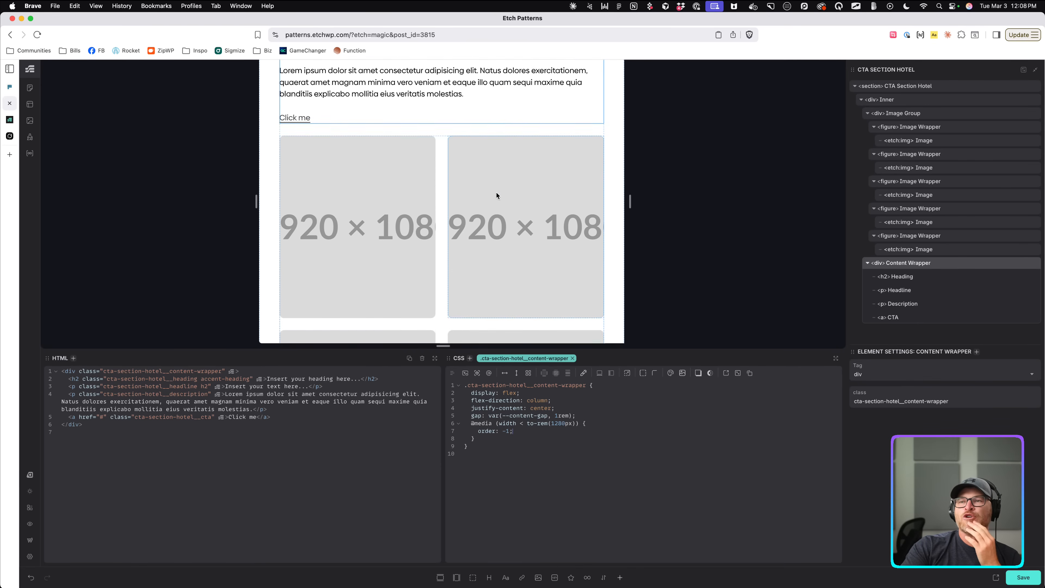
scroll(496, 192, "up", 2)
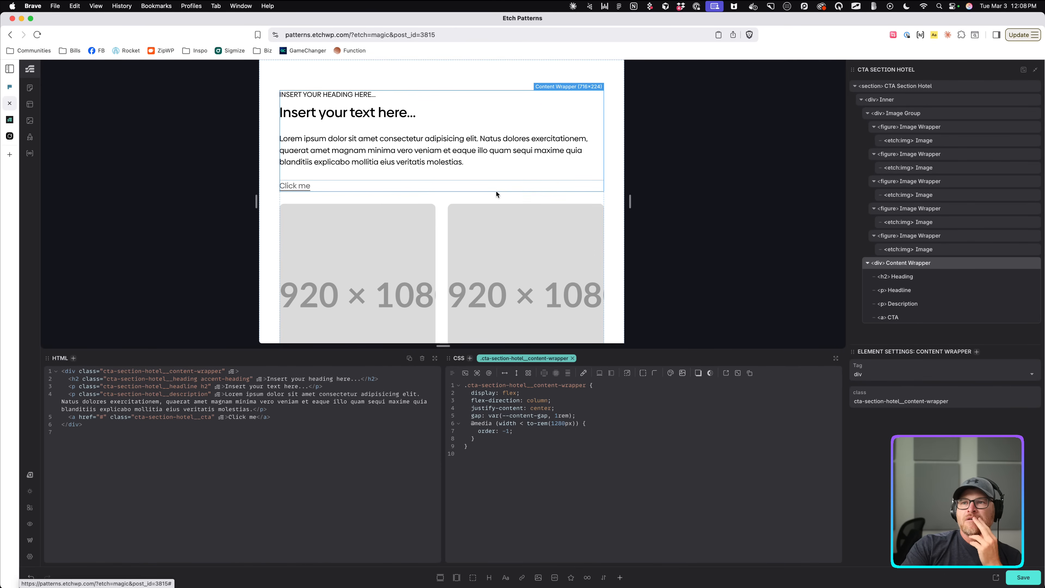
left_click_drag(498, 442, 471, 425)
key("BackSpace")
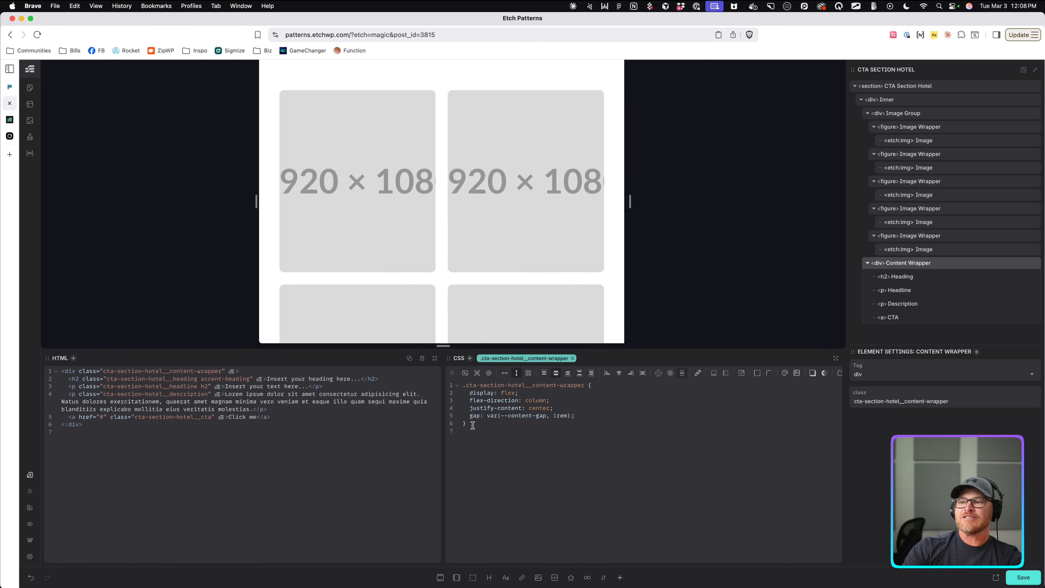
key("super+s")
scroll(576, 157, "down", 6)
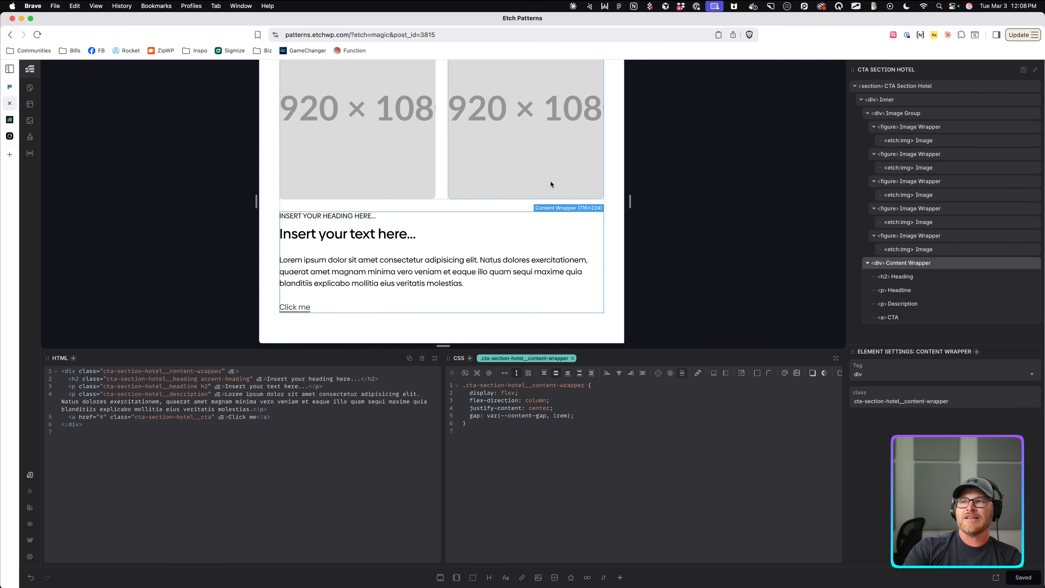
scroll(551, 184, "up", 5)
Widen the canvas preview to about 1648px, then open the Style Manager.
left_click_drag(630, 202, 736, 241)
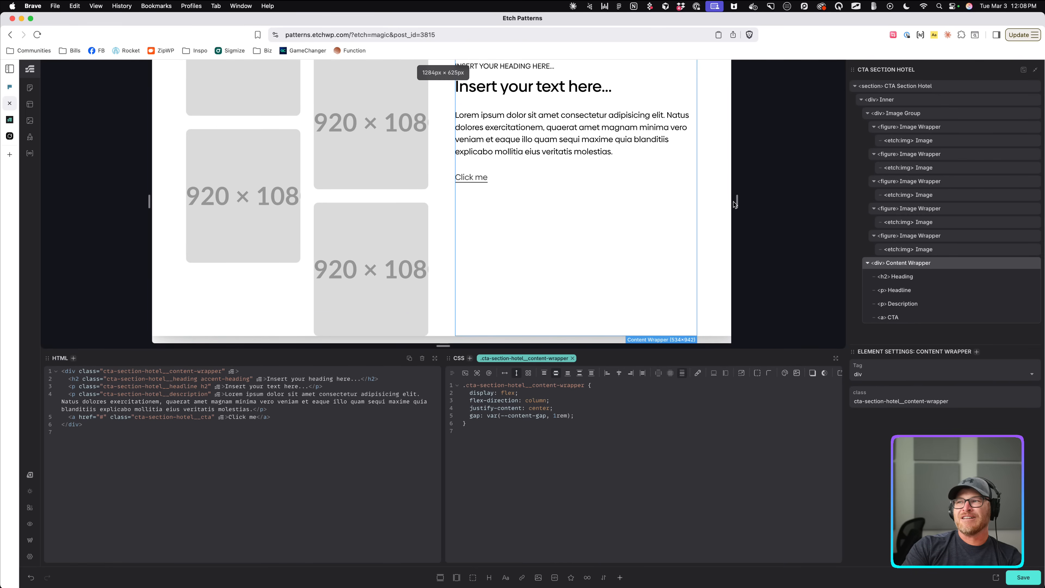
left_click_drag(735, 205, 824, 201)
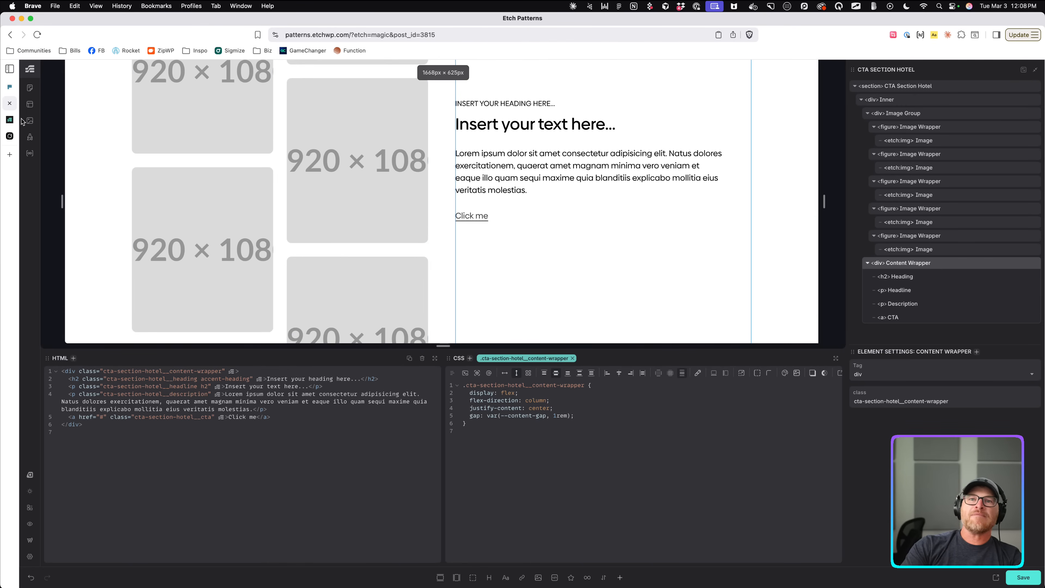
left_click(29, 137)
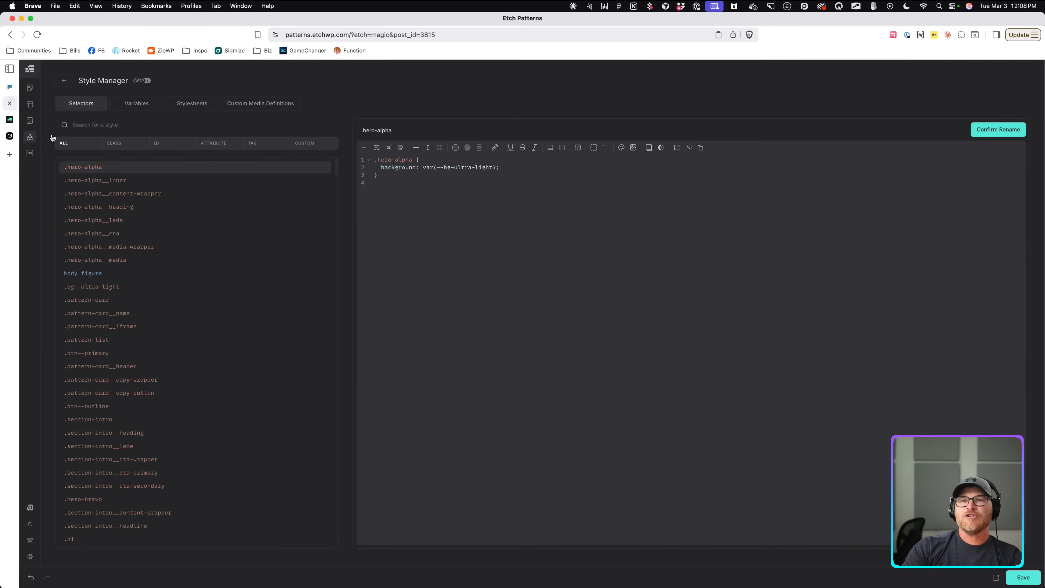
left_click(277, 108)
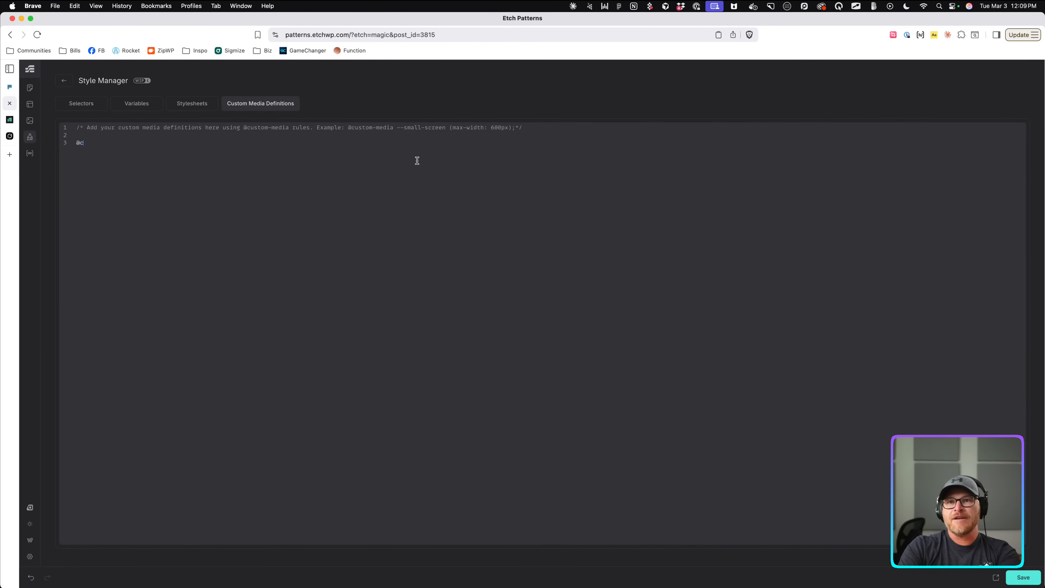
type("ustom-media")
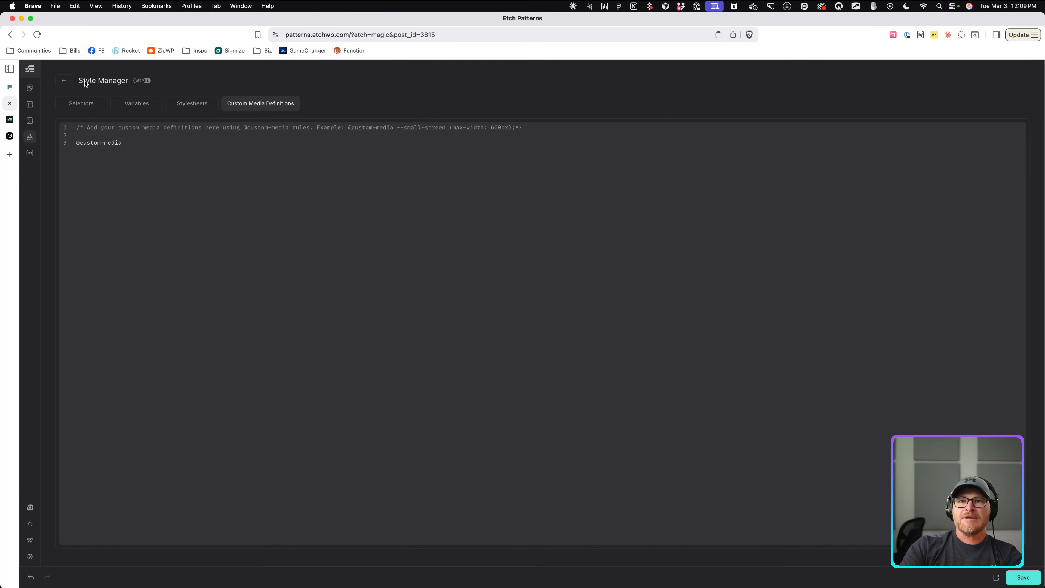
left_click(68, 86)
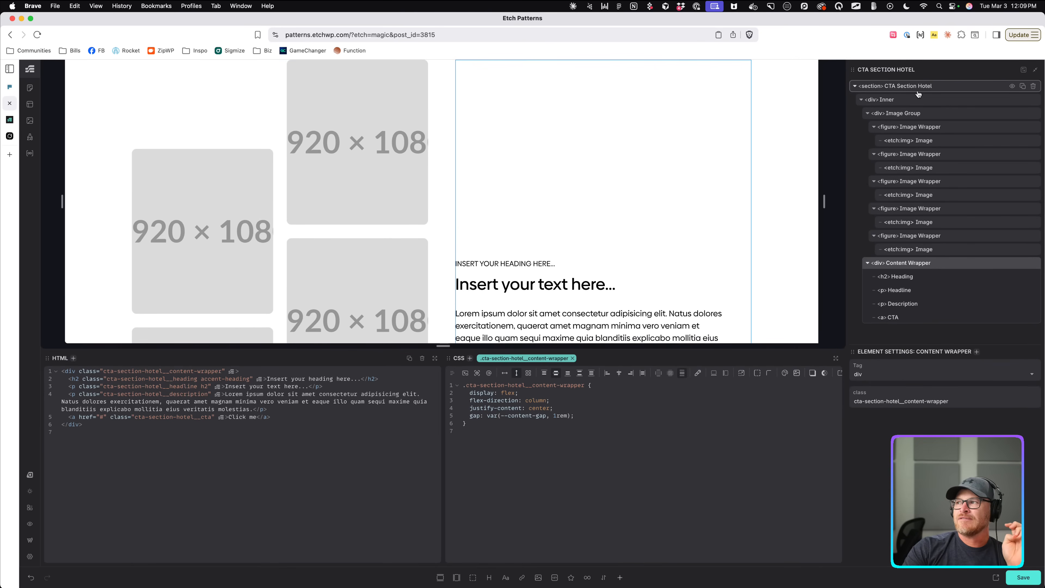
left_click(29, 136)
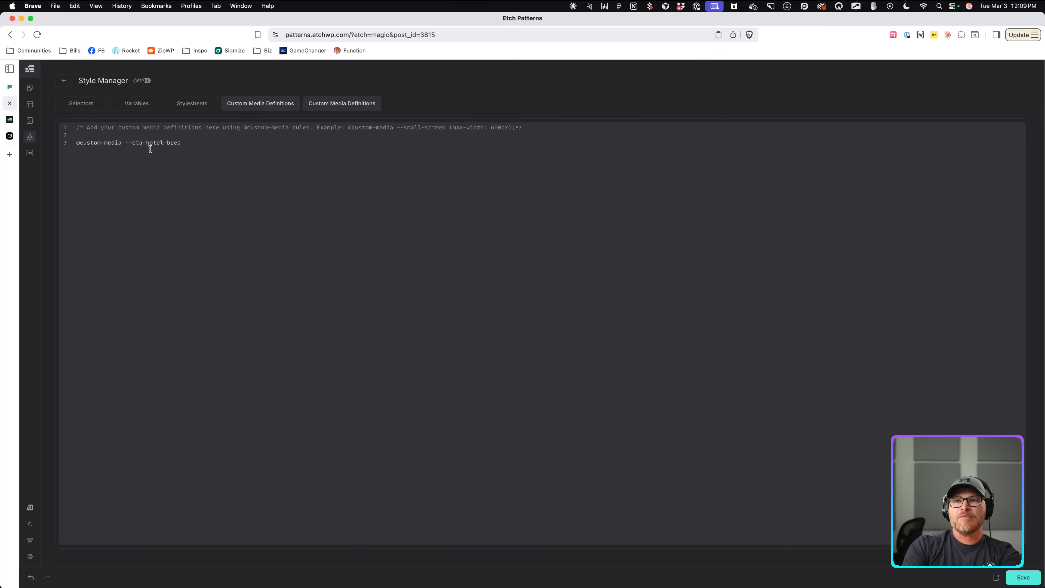
type("kpoint (")
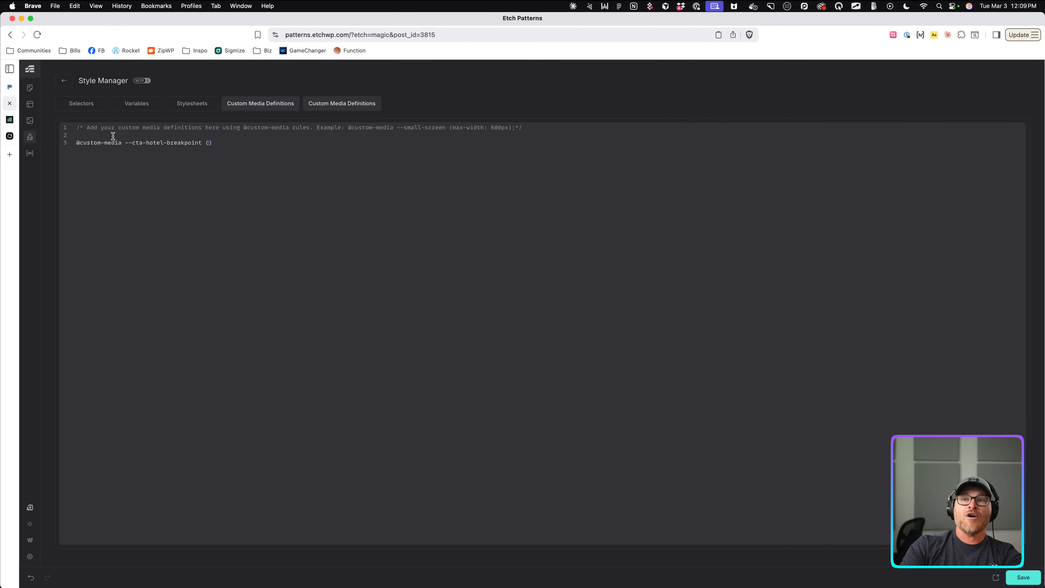
double_click(181, 142)
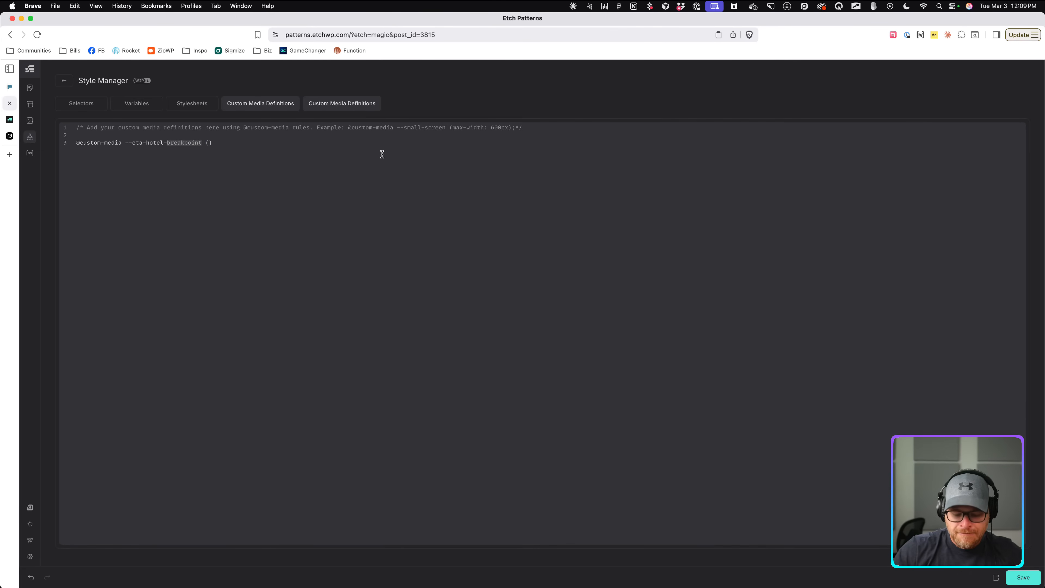
type("up")
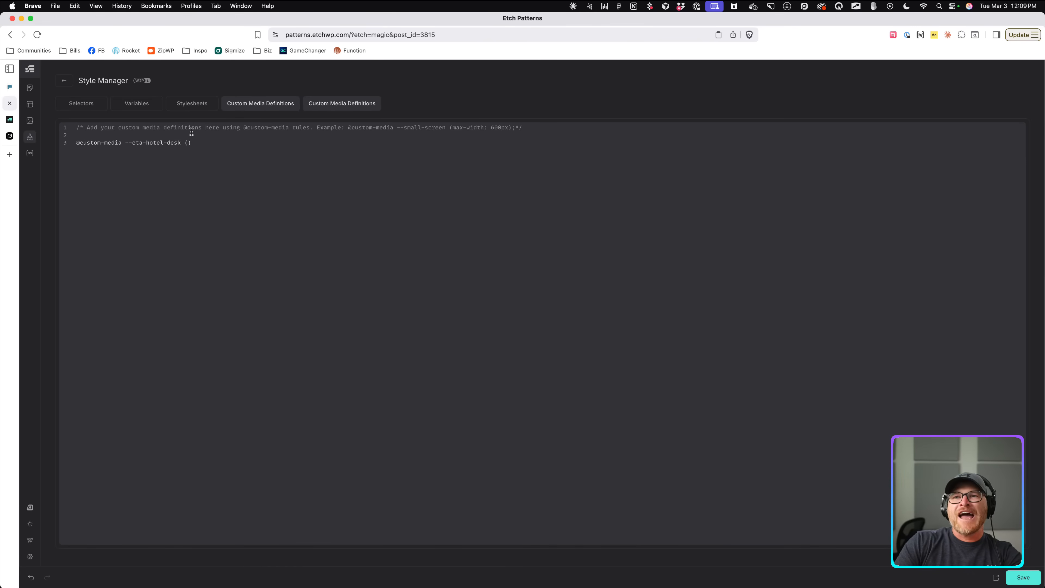
Give --cta-hotel-desk the condition (width >= 1280px).
left_click(186, 144)
type("inline-size")
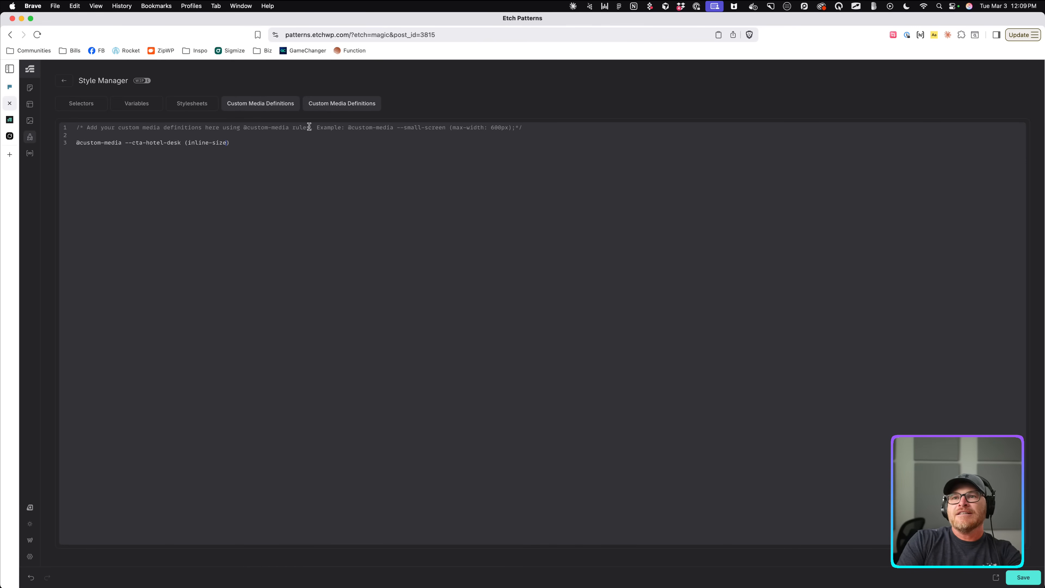
key("BackSpace")
key("BackSpace")
key("BackSpace")
key("BackSpace")
key("BackSpace")
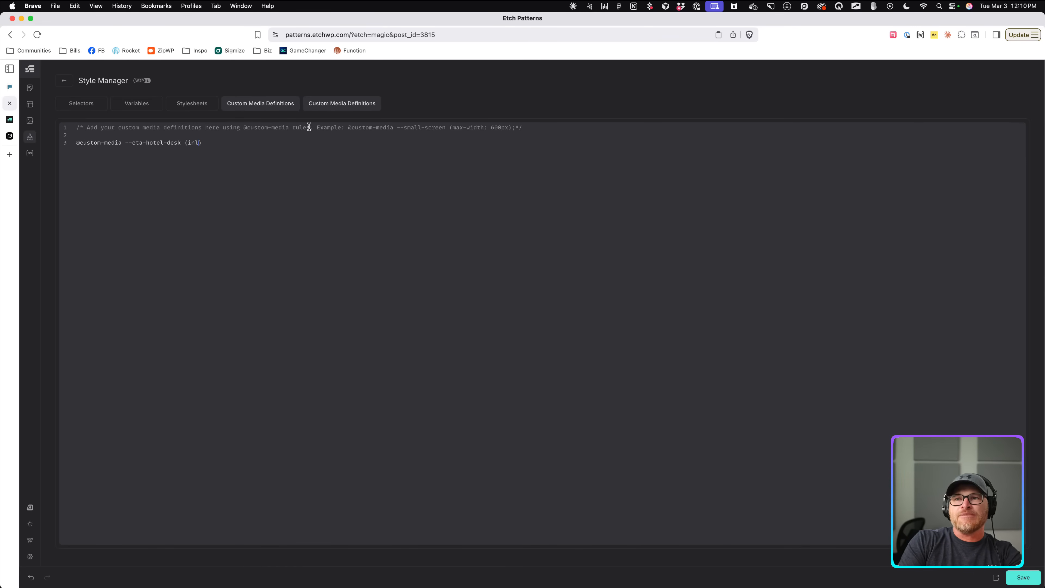
type("width >= 1280px")
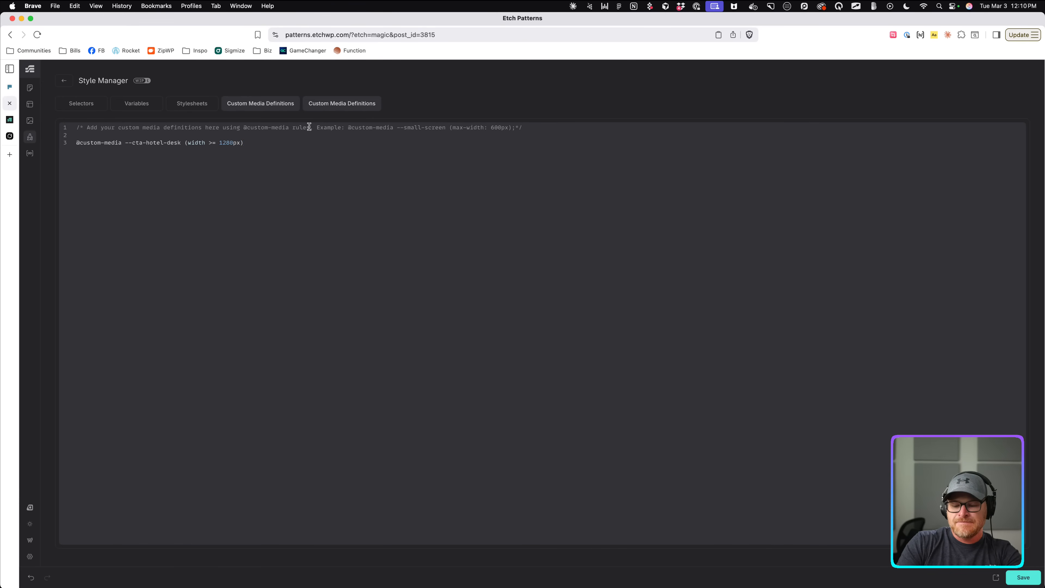
type(";")
Duplicate the definition as --cta-hotel-mob with the condition width < 1280px.
left_click_drag(264, 143, 68, 144)
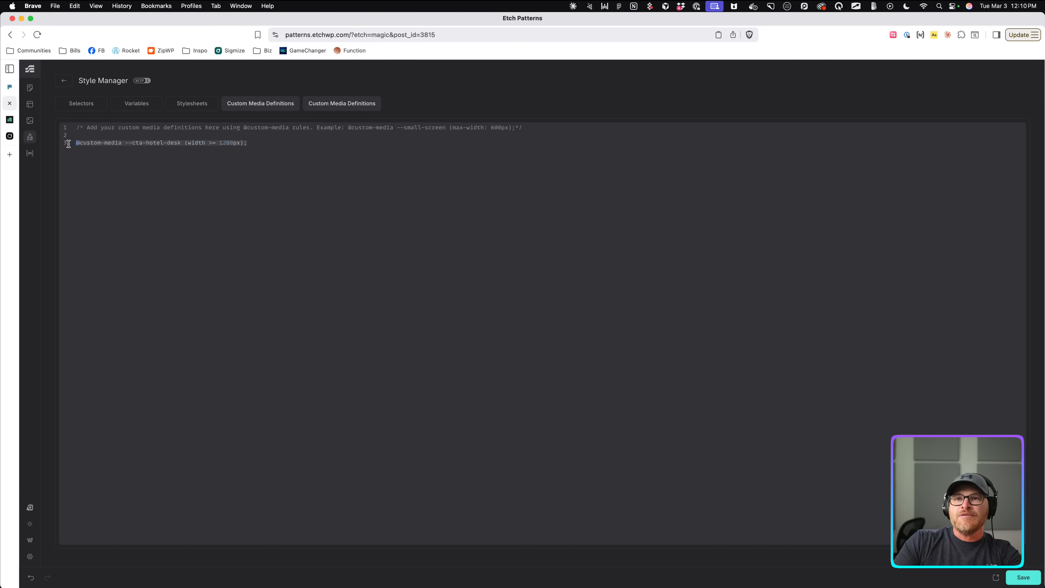
key("super+c")
key("Right")
key("Return")
key("super+v")
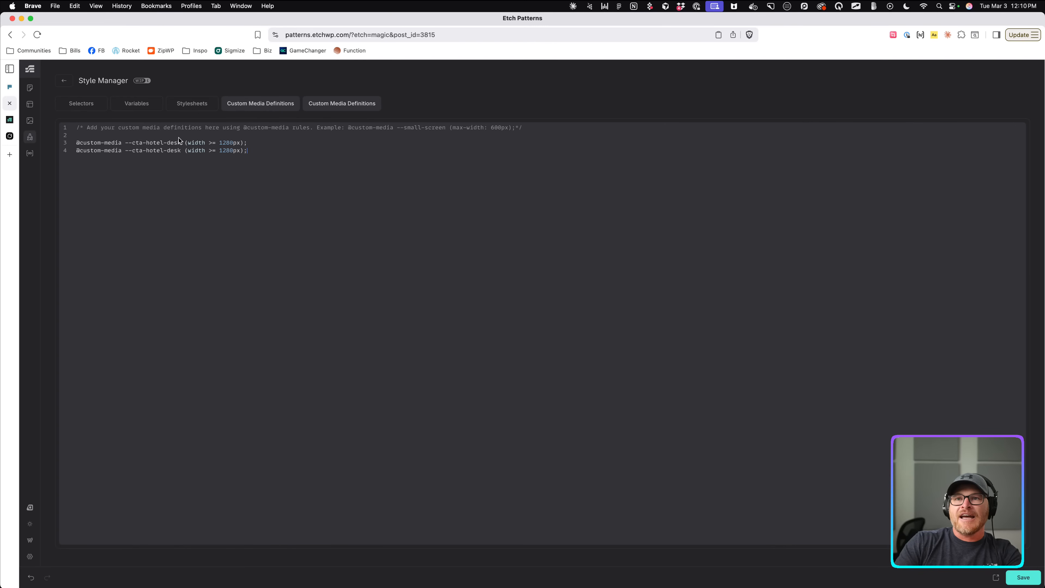
left_click(172, 153)
double_click(172, 152)
type("mob")
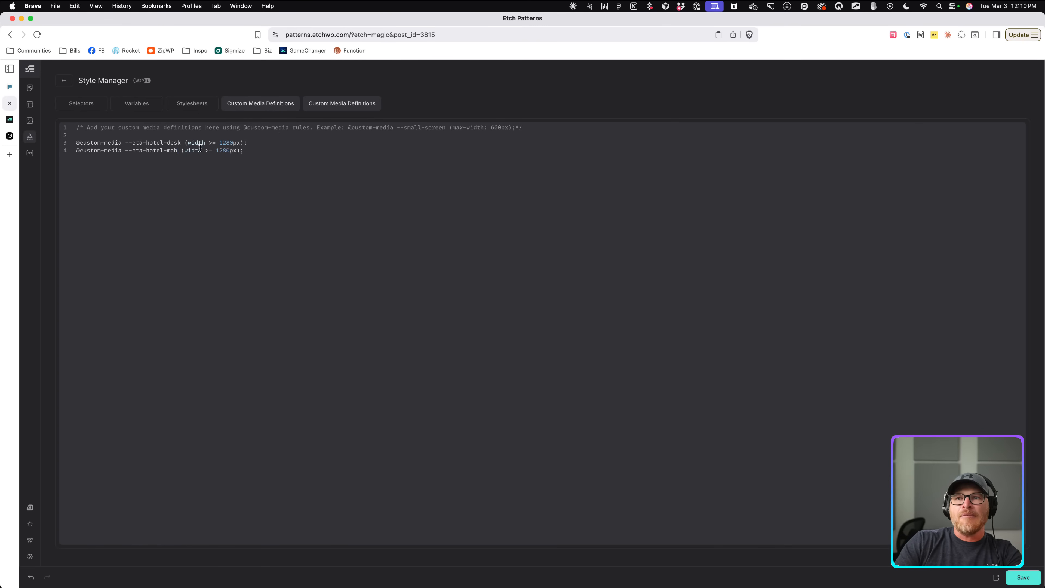
left_click(212, 151)
key("BackSpace")
key("BackSpace")
type("<")
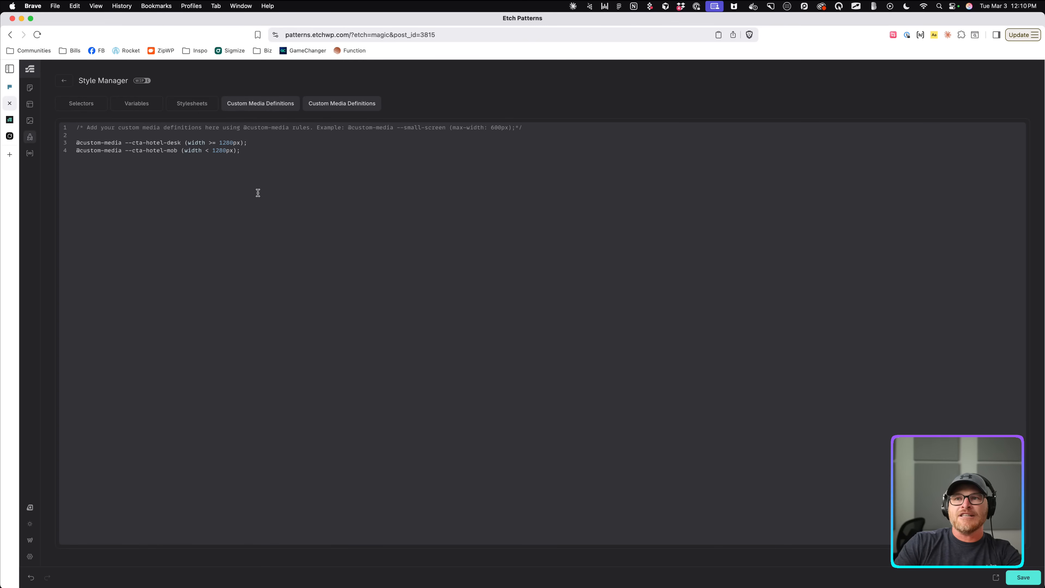
Save the custom media definitions, copy the --cta-hotel-desk name, and return to the builder.
key("super+s")
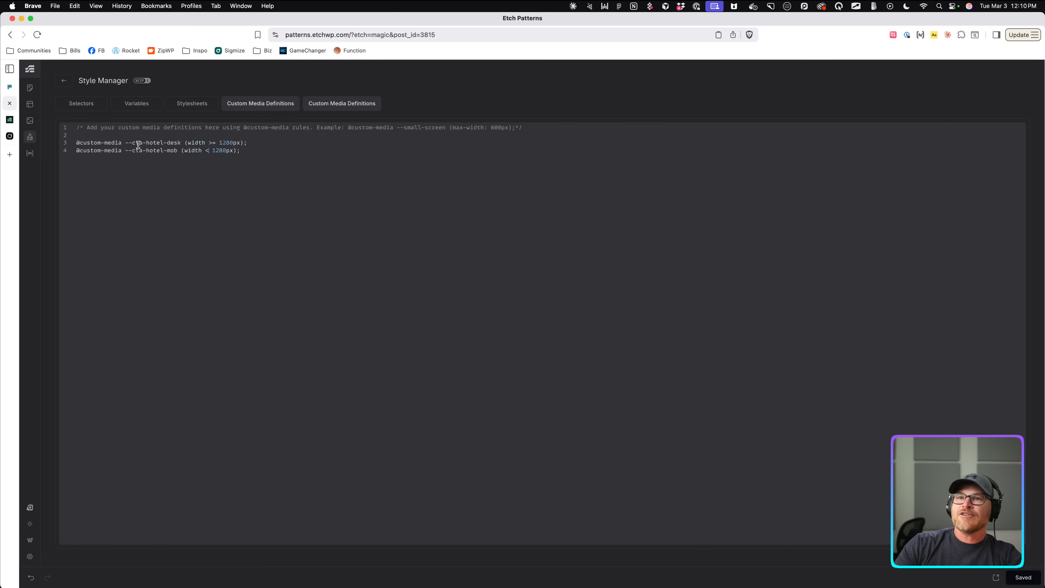
left_click_drag(126, 144, 180, 143)
key("super+c")
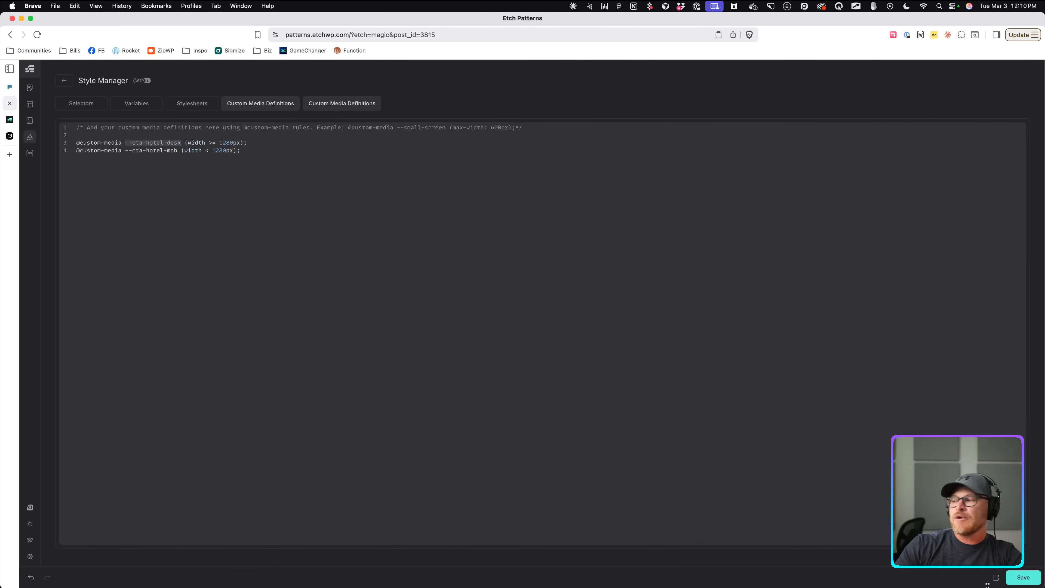
left_click(64, 81)
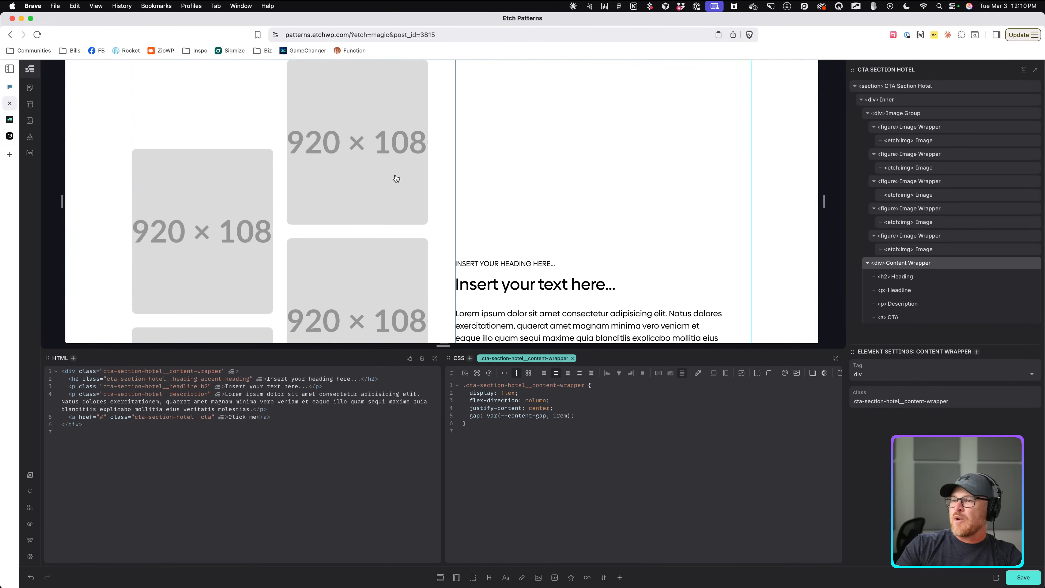
Replace Inner's 1280px condition with --cta-hotel-desk, and Image Group's with --cta-hotel-mob and --cta-hotel-desk.
left_click(437, 196)
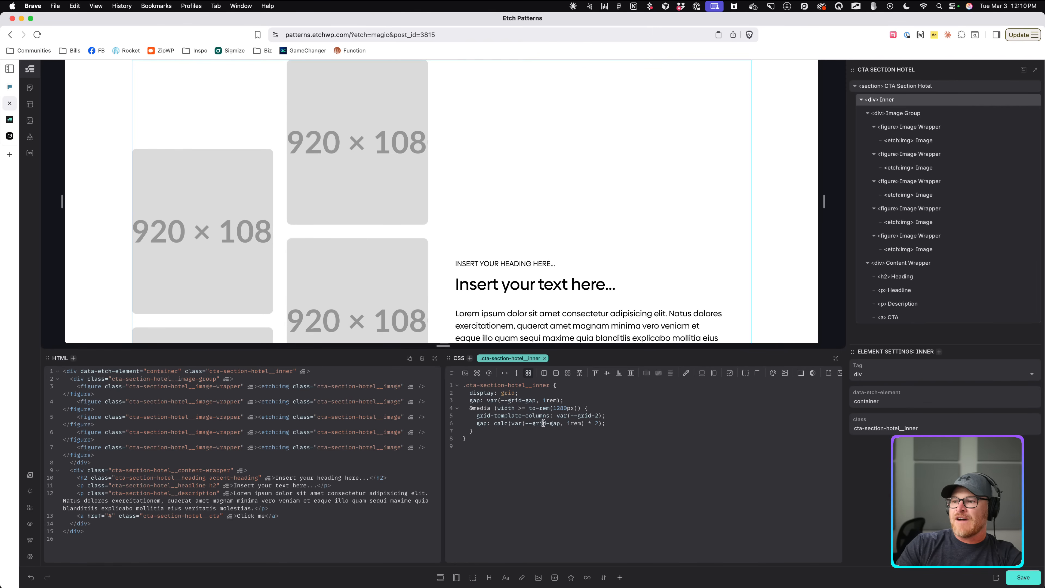
left_click_drag(497, 408, 577, 408)
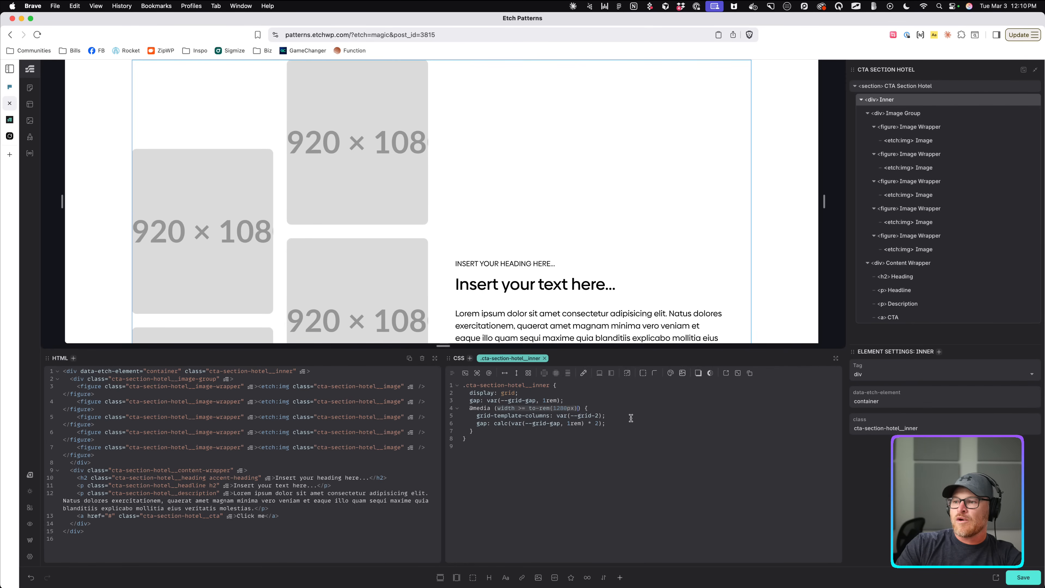
key("super+v")
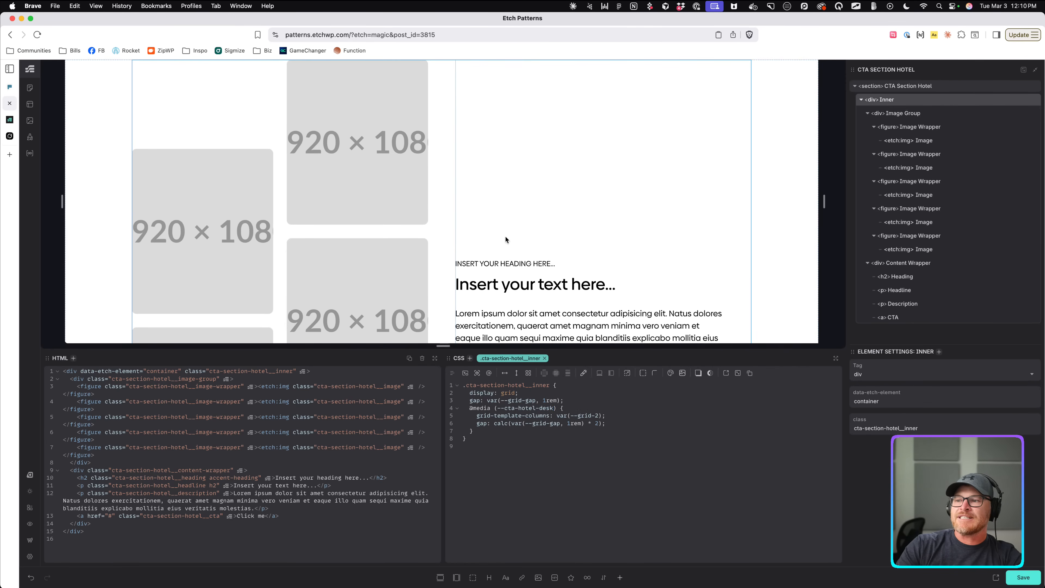
left_click(382, 230)
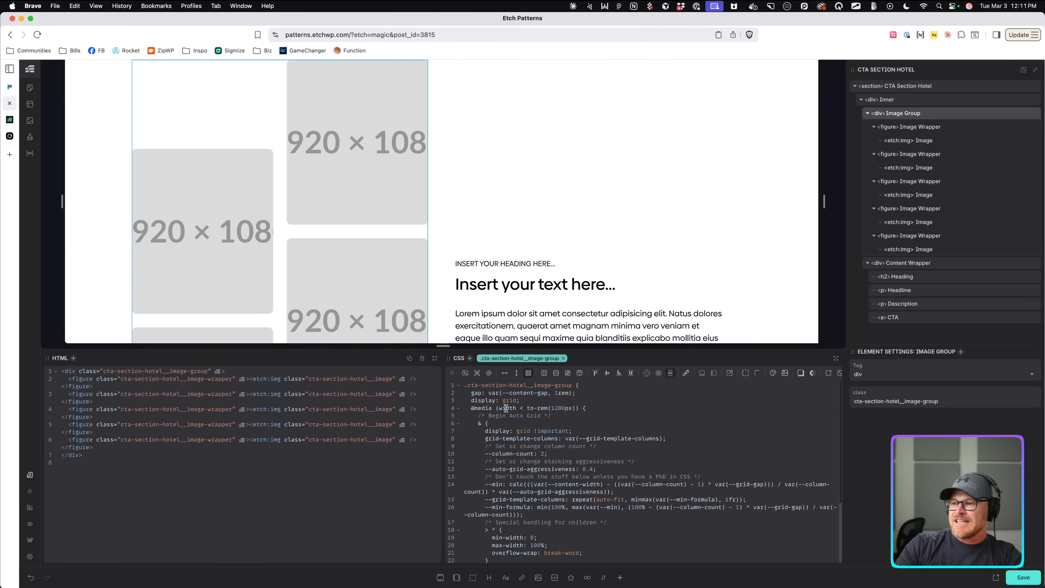
left_click_drag(499, 409, 576, 412)
type("--cta-hotel-mob")
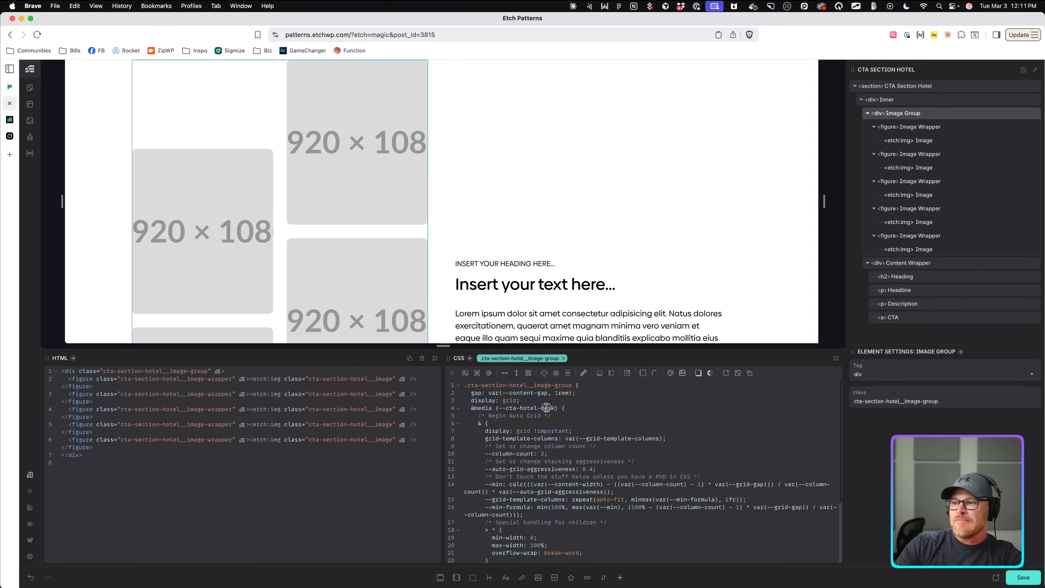
scroll(574, 402, "down", 5)
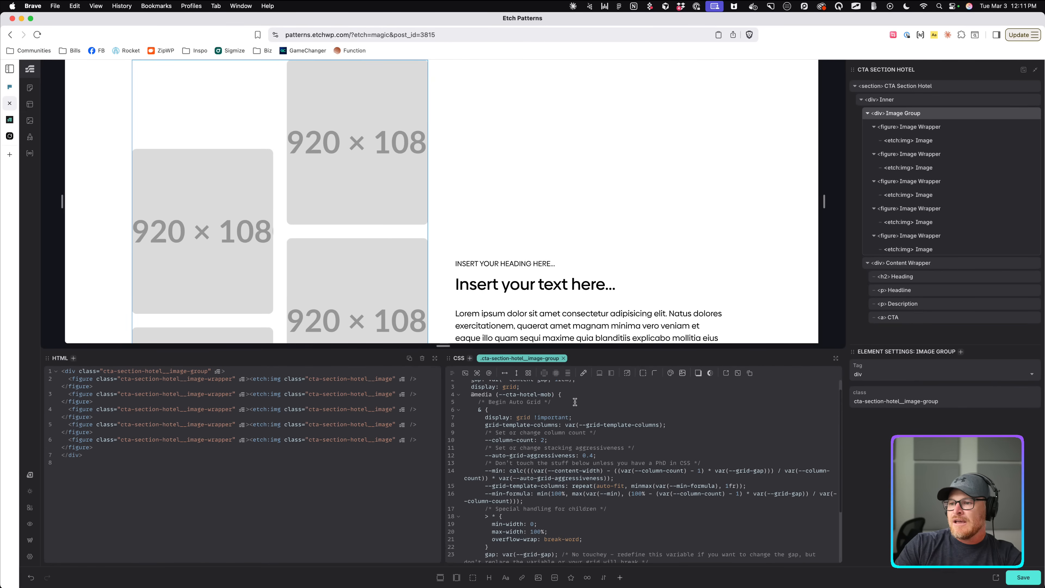
scroll(575, 401, "up", 1)
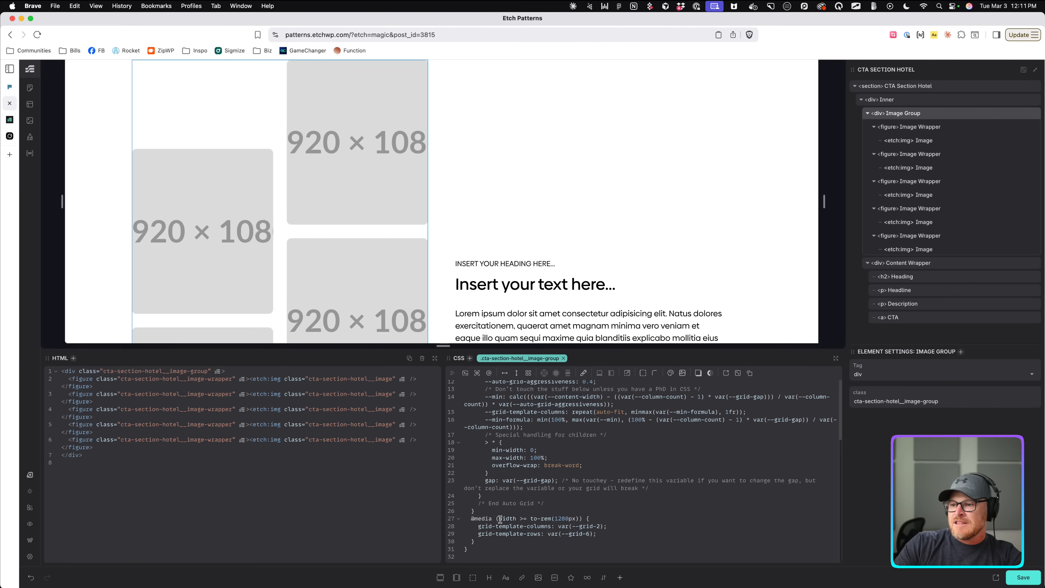
left_click_drag(499, 519, 579, 519)
type("--cta-hotel-desk")
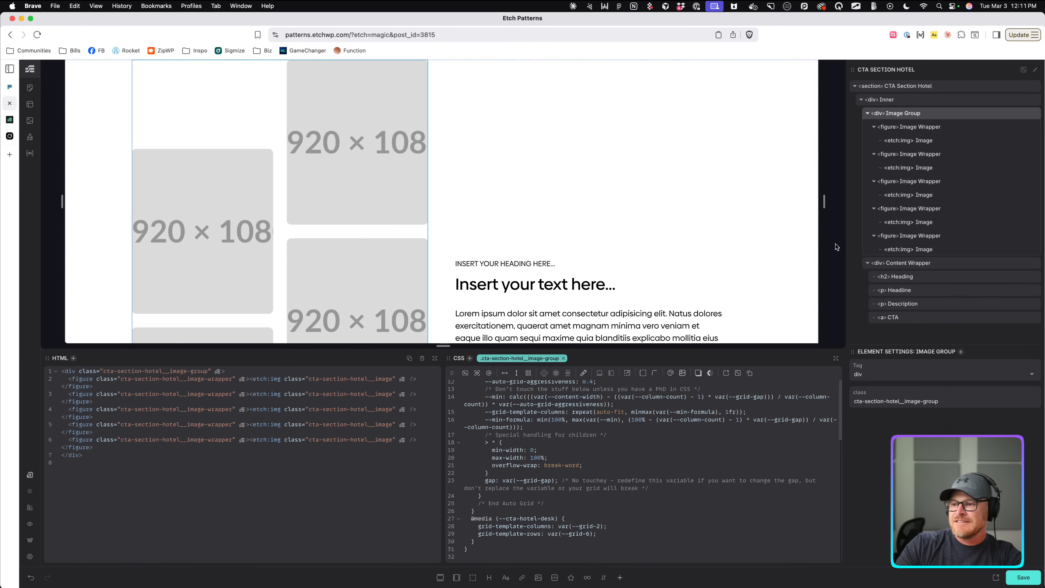
Switch the first Image Wrapper's wide and narrow media queries to --cta-hotel-desk and --cta-hotel-mob.
left_click(923, 128)
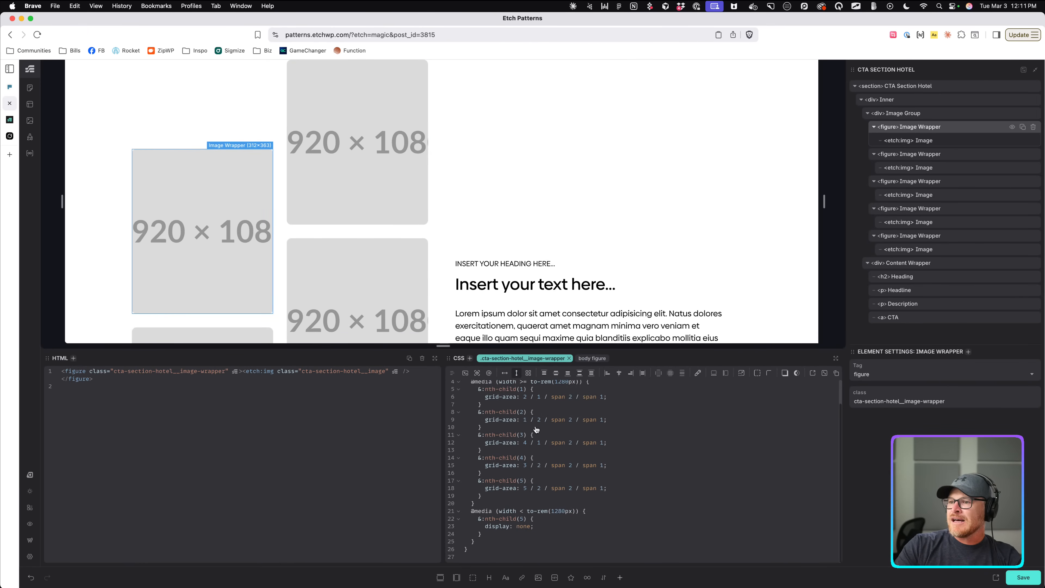
left_click_drag(500, 408, 579, 408)
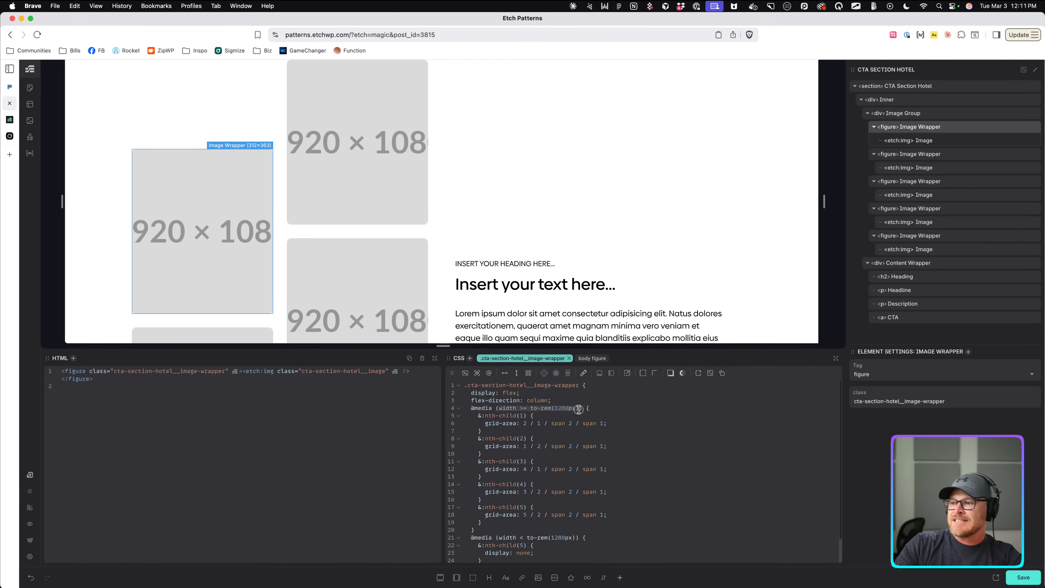
key("BackSpace")
key("super+v")
scroll(602, 422, "down", 1)
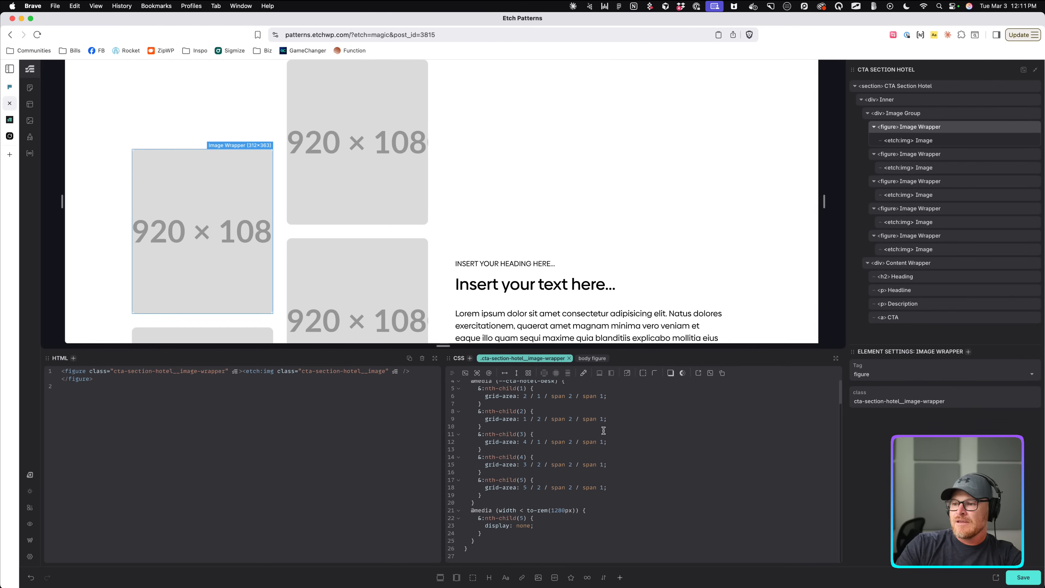
left_click_drag(498, 511, 578, 511)
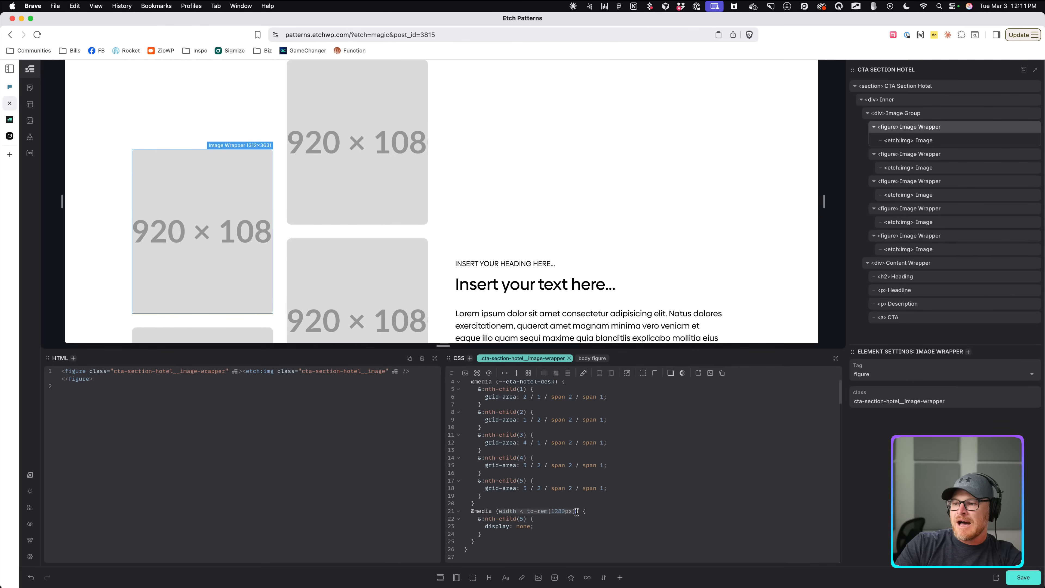
key("super+v")
type("mob")
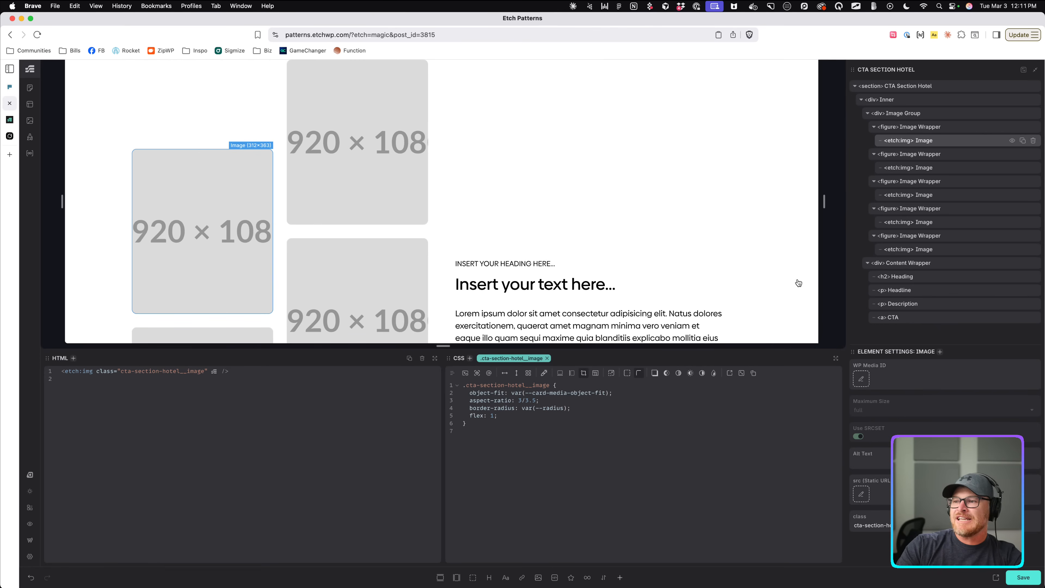
left_click(927, 117)
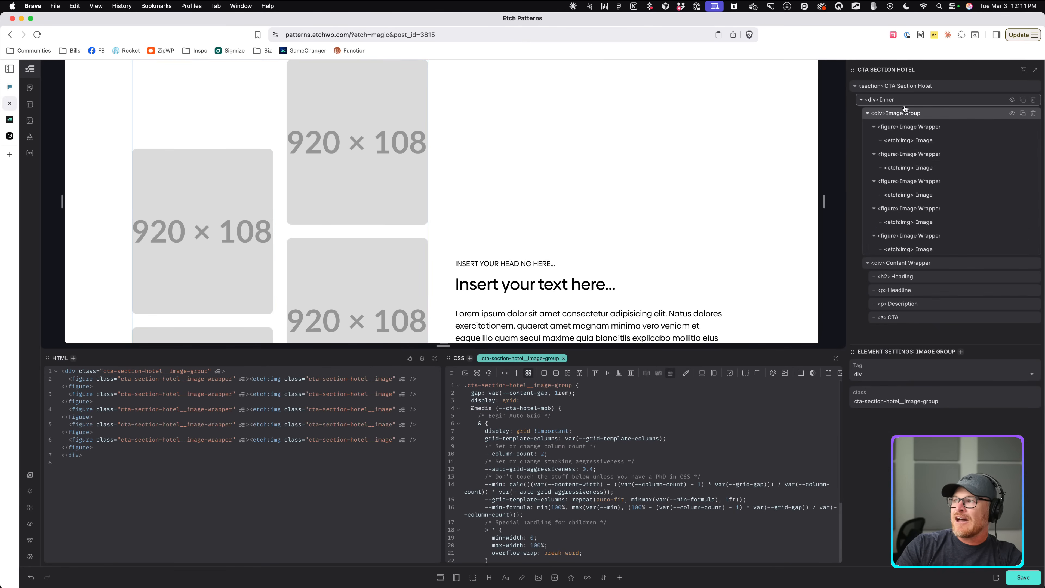
Replace the CTA Section Hotel's padding media condition with --cta-hotel-desk.
left_click(912, 87)
left_click_drag(497, 392, 577, 393)
type("--cta-hotel-desk")
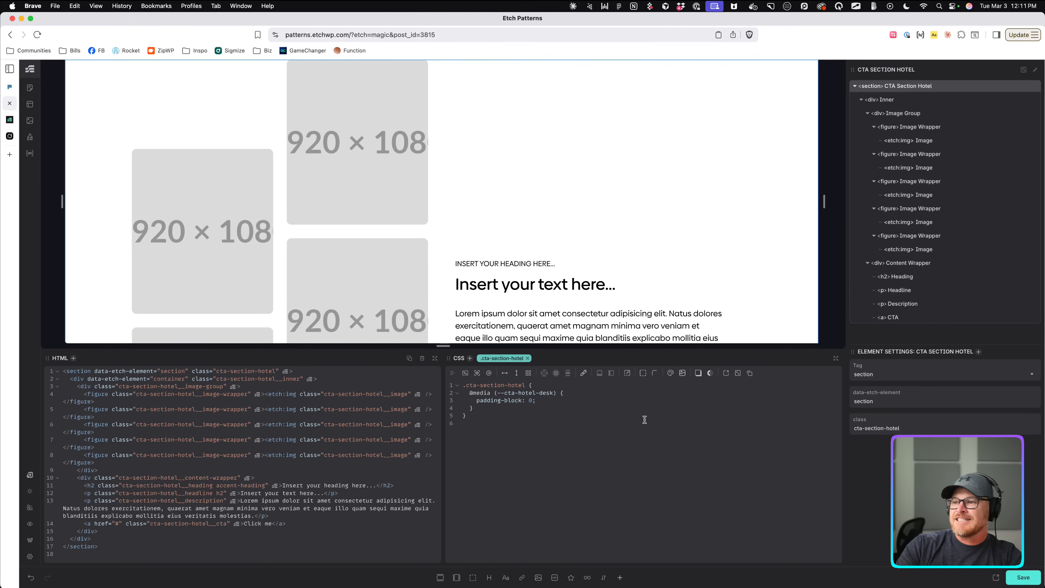
Narrow the canvas preview to find where the image grid drops to two columns.
left_click_drag(824, 202, 801, 231)
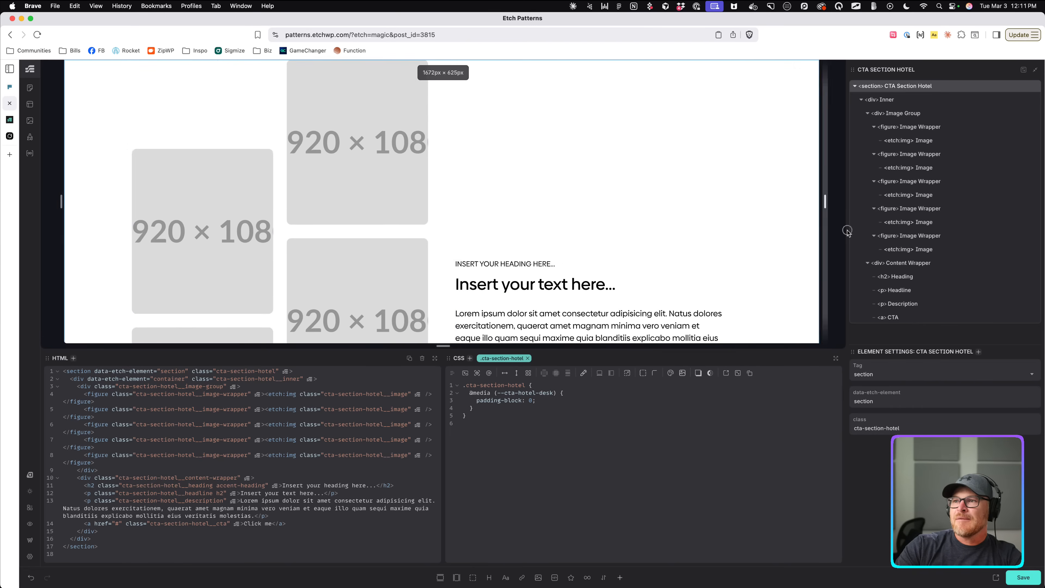
left_click_drag(843, 202, 737, 202)
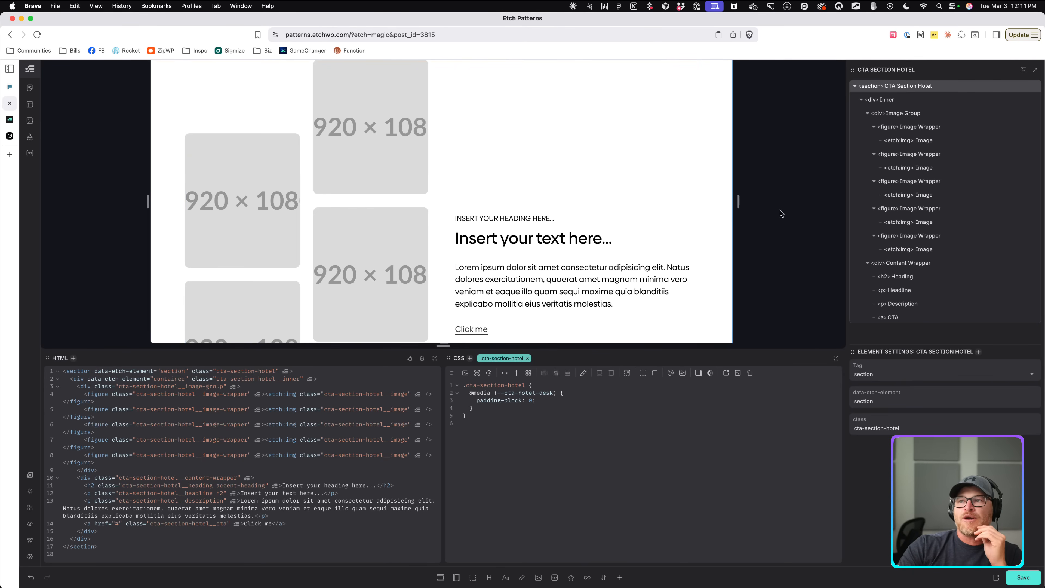
mouse_move(738, 200)
left_mouse_down()
mouse_move(726, 201)
mouse_move(739, 202)
left_mouse_up()
Change both custom media breakpoints from 1280px to 1168px and test the layout in the canvas.
left_click(29, 137)
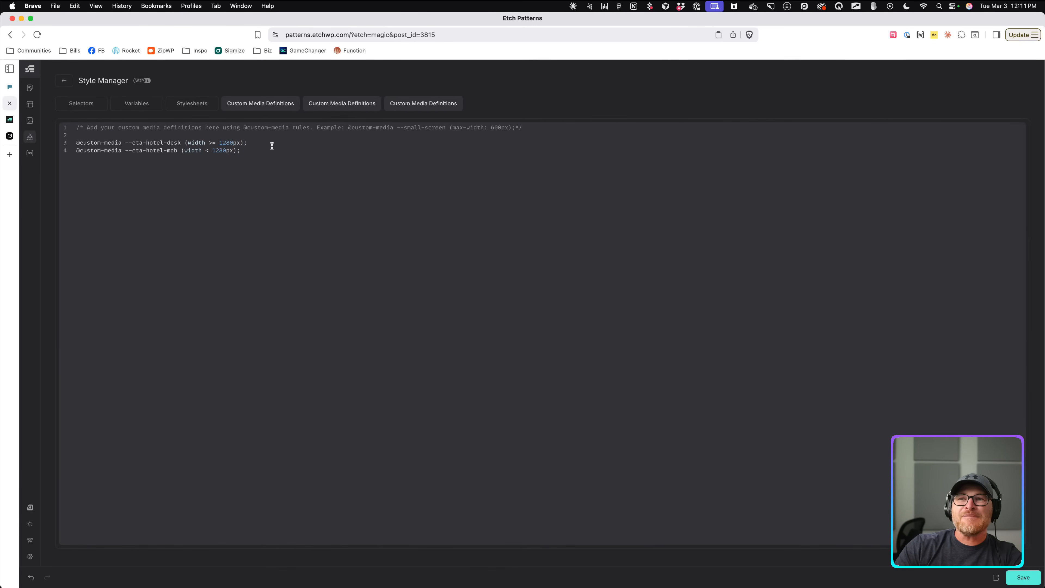
key("BackSpace")
key("BackSpace")
key("BackSpace")
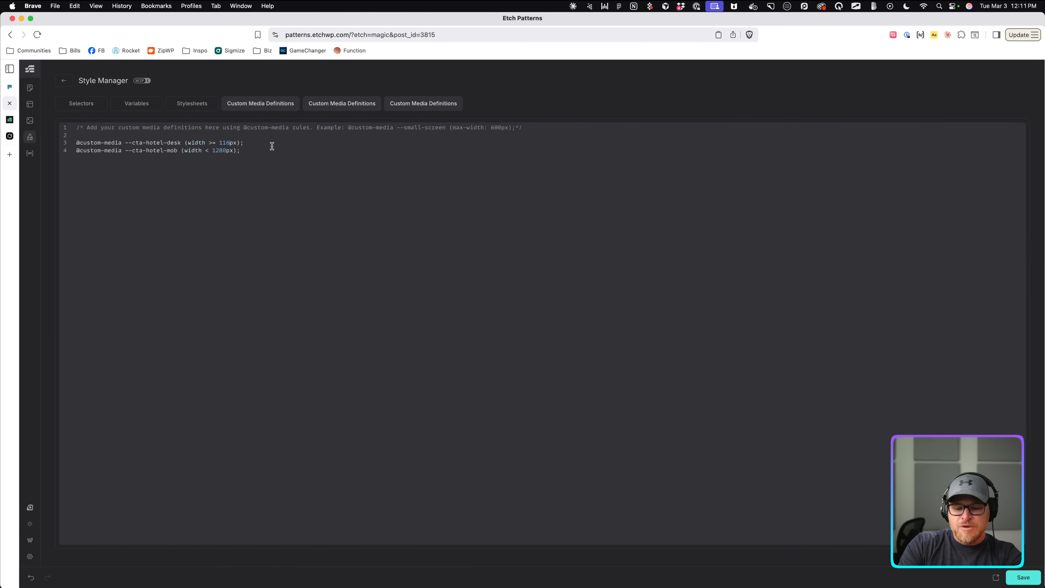
key("BackSpace")
key("BackSpace")
key("BackSpace")
type("1")
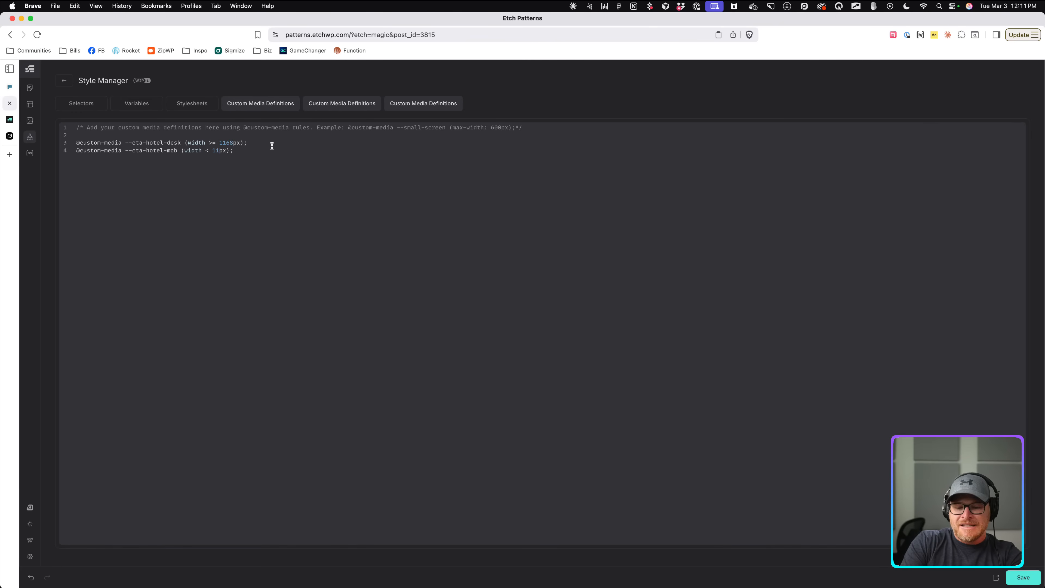
type("68")
left_click(65, 81)
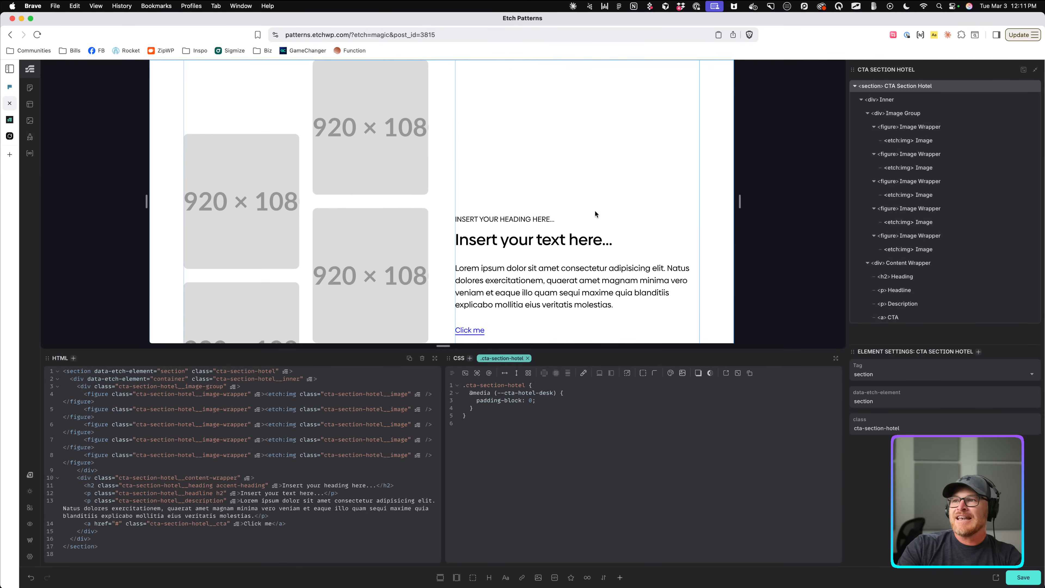
left_click_drag(741, 206, 683, 208)
scroll(559, 196, "down", 4)
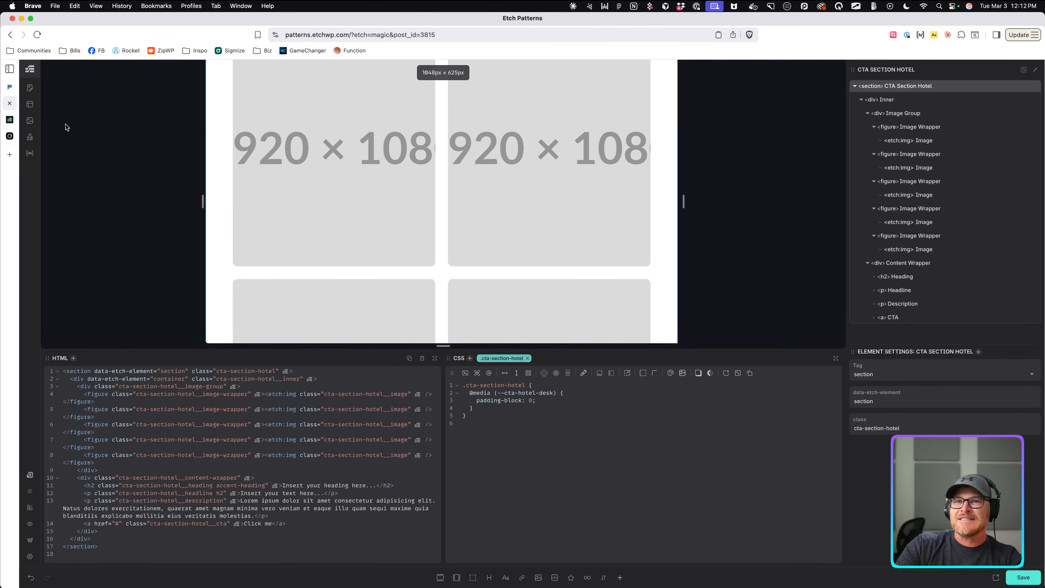
Change both custom media breakpoints to 1000px and return to the canvas.
left_click(30, 136)
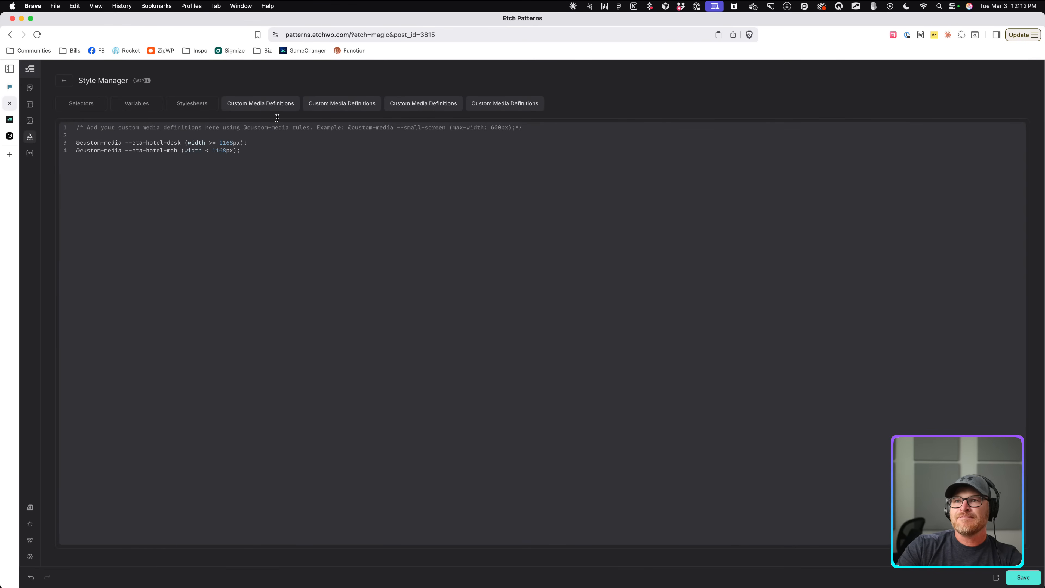
type("1000")
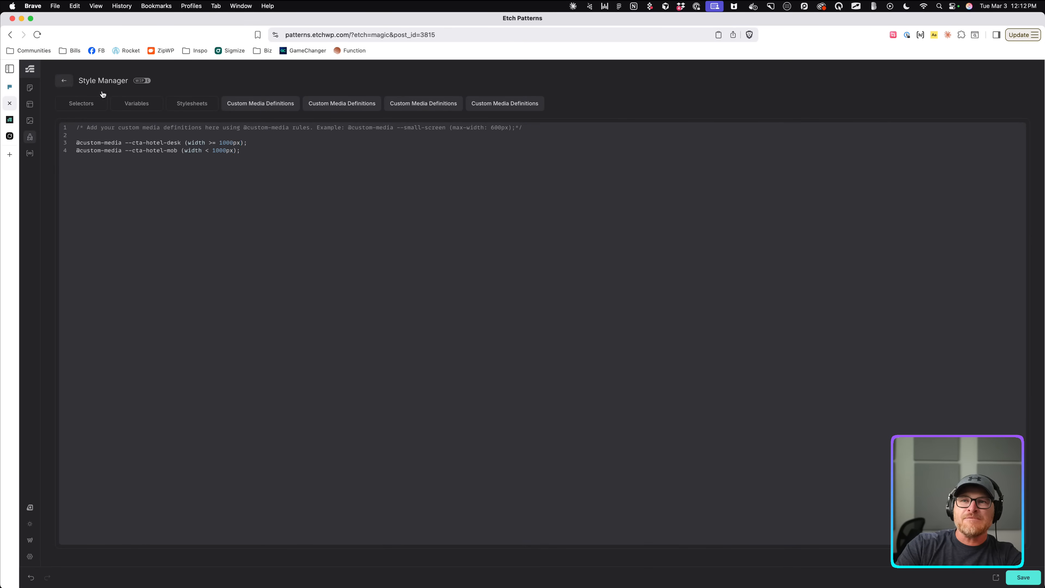
left_click(64, 80)
Resize the canvas preview back to a two-column image layout.
left_click_drag(683, 208, 540, 214)
scroll(531, 219, "down", 16)
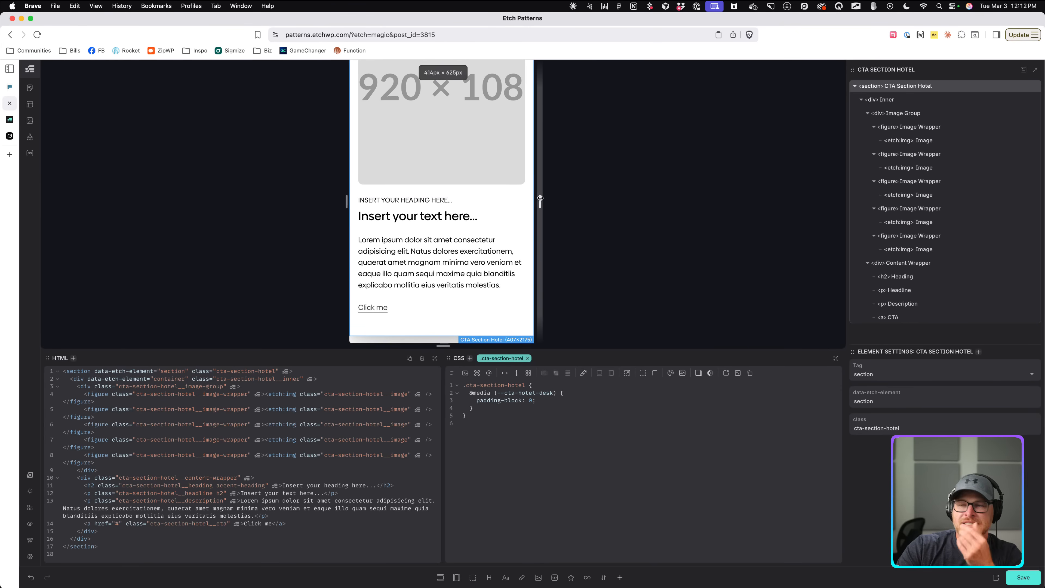
left_click_drag(537, 200, 620, 218)
scroll(513, 210, "down", 5)
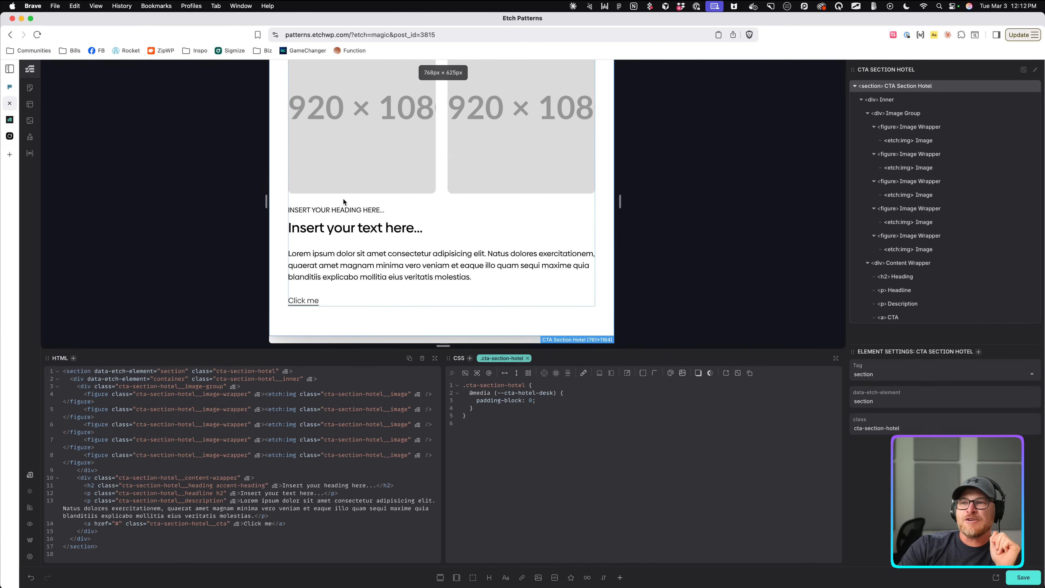
Select the Image Group and review its mobile auto-grid CSS, narrowing the preview to 626px.
left_click(380, 203)
left_click(439, 185)
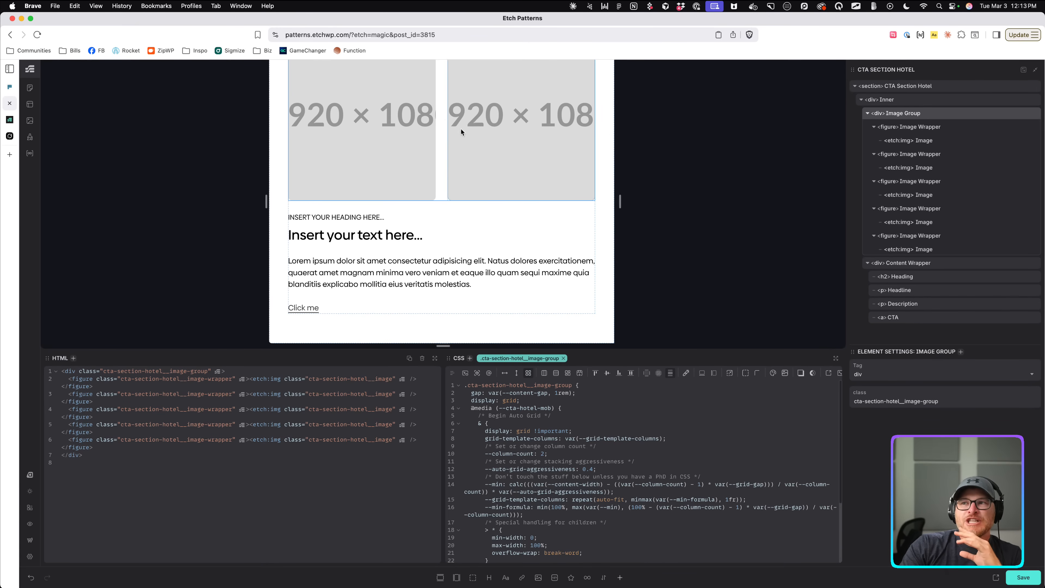
scroll(461, 190, "up", 2)
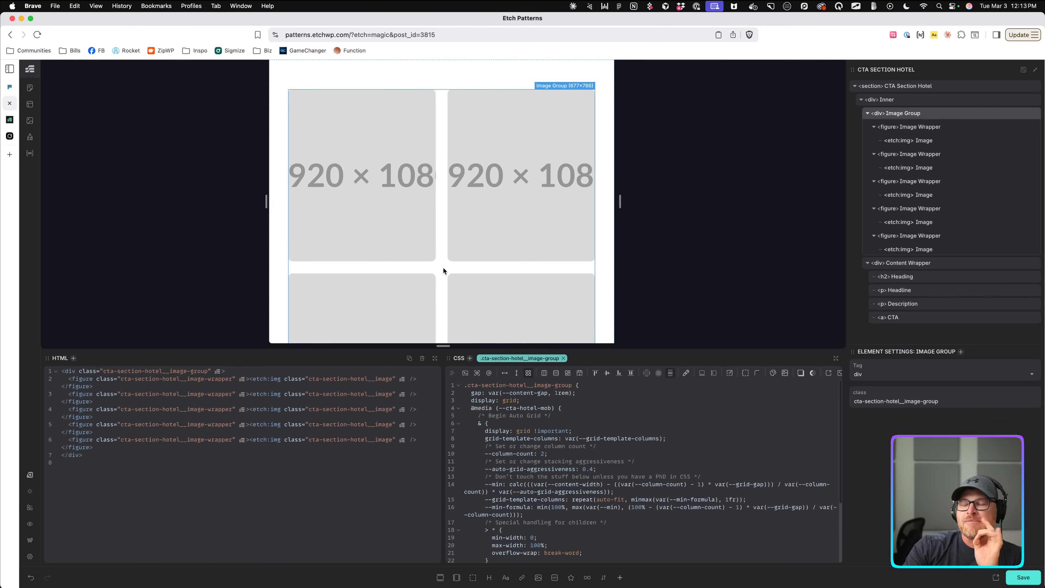
scroll(443, 268, "down", 3)
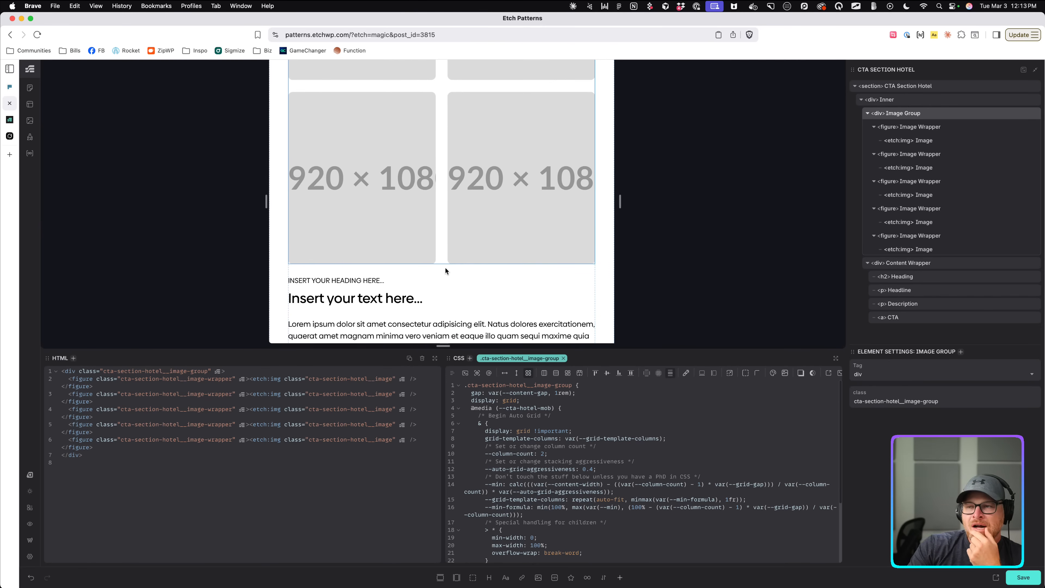
scroll(445, 268, "down", 2)
left_click_drag(620, 201, 581, 202)
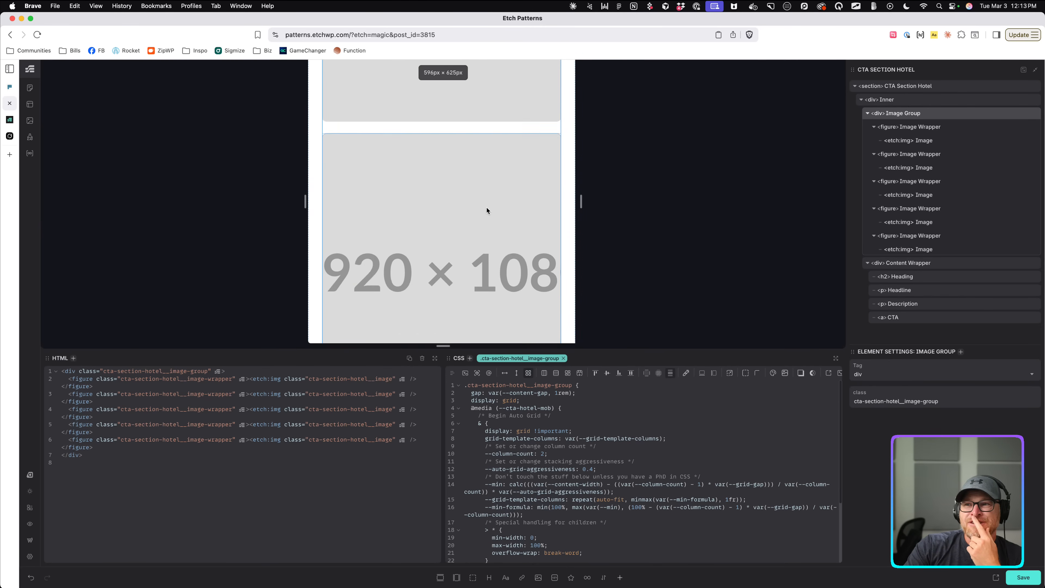
scroll(486, 207, "down", 7)
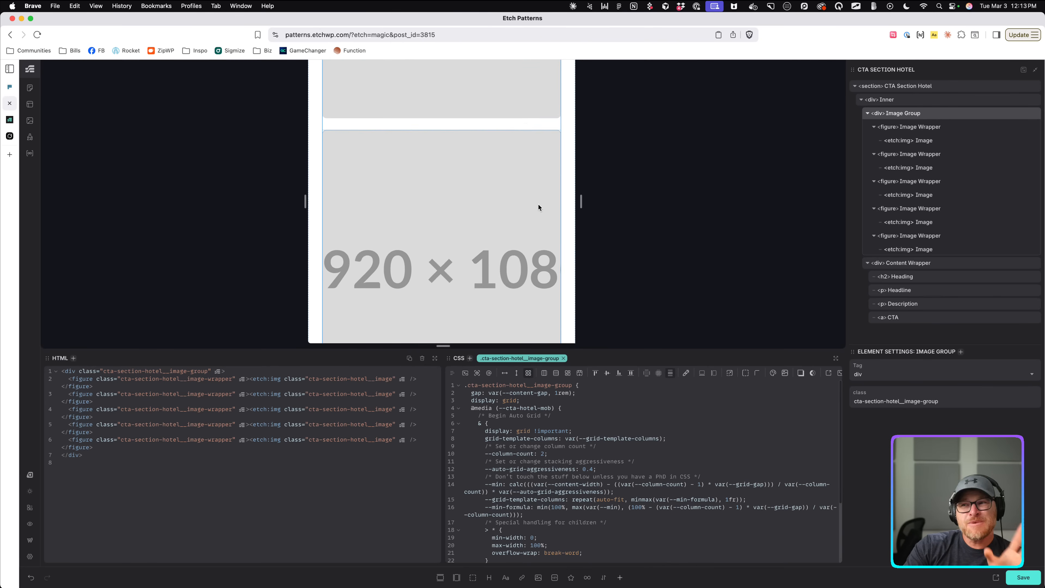
mouse_move(581, 201)
left_mouse_down()
mouse_move(598, 201)
mouse_move(588, 201)
left_mouse_up()
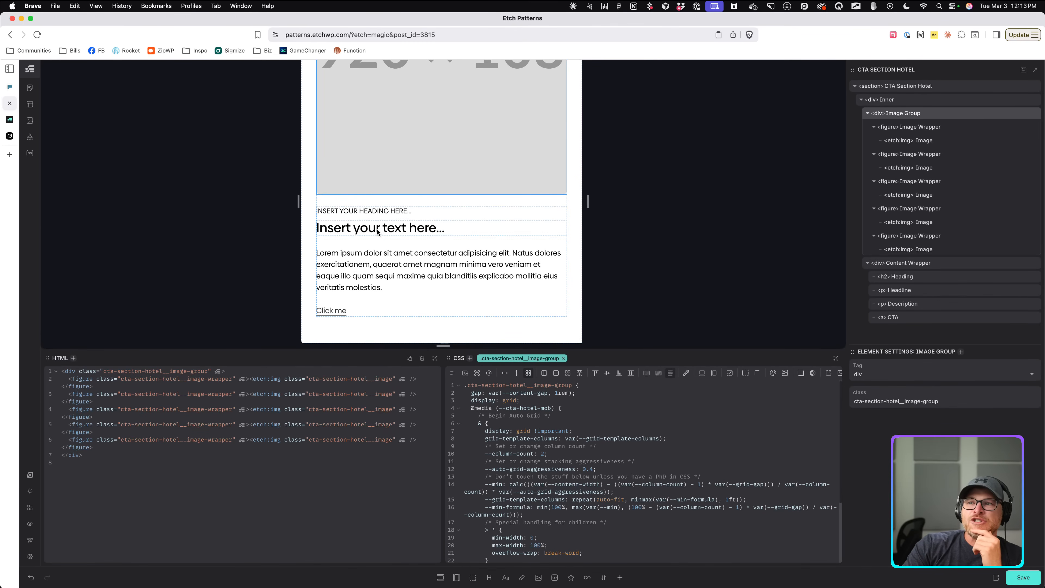
scroll(525, 227, "up", 5)
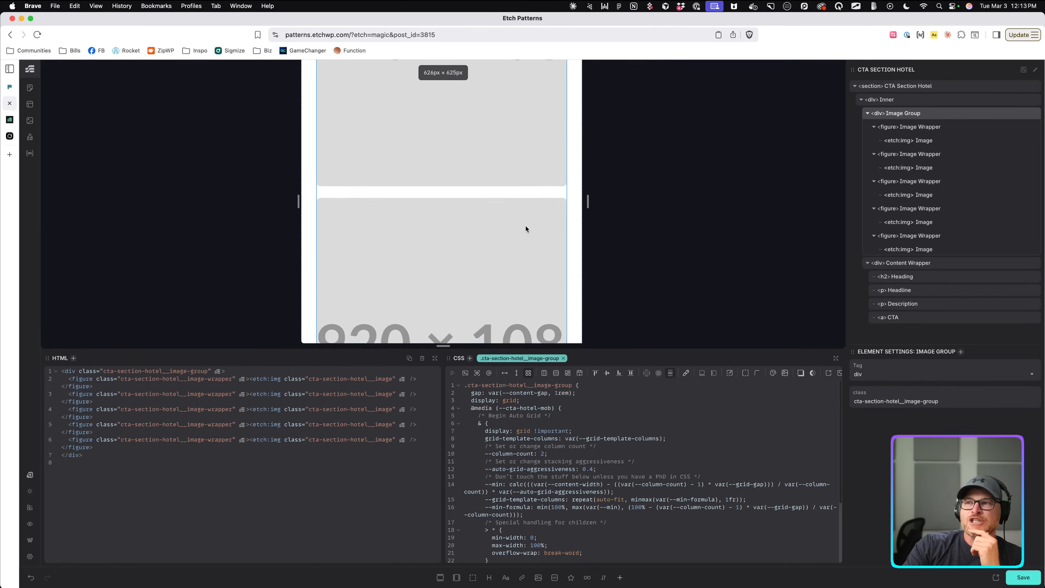
scroll(526, 226, "up", 4)
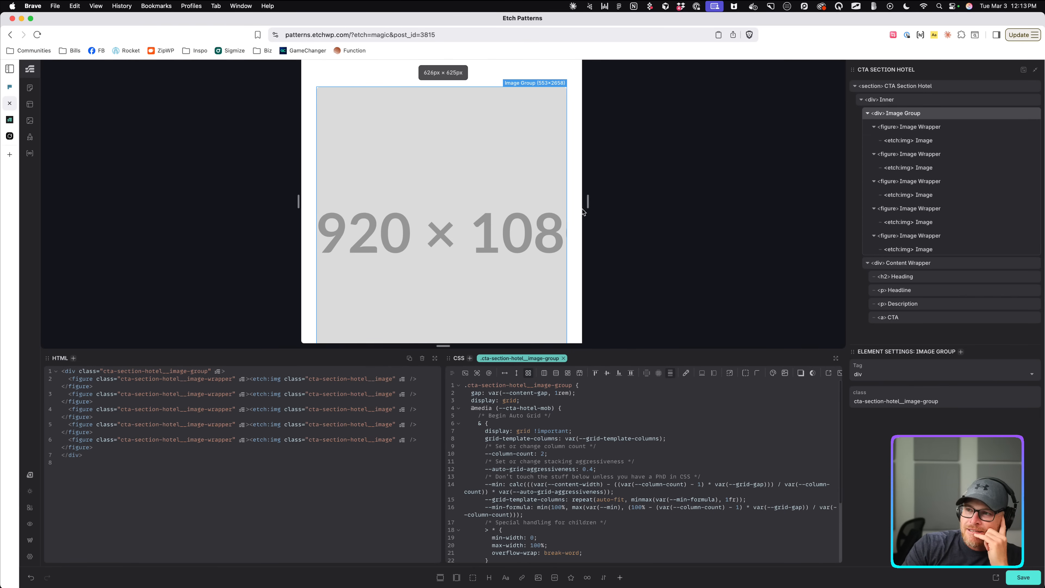
scroll(559, 209, "down", 3)
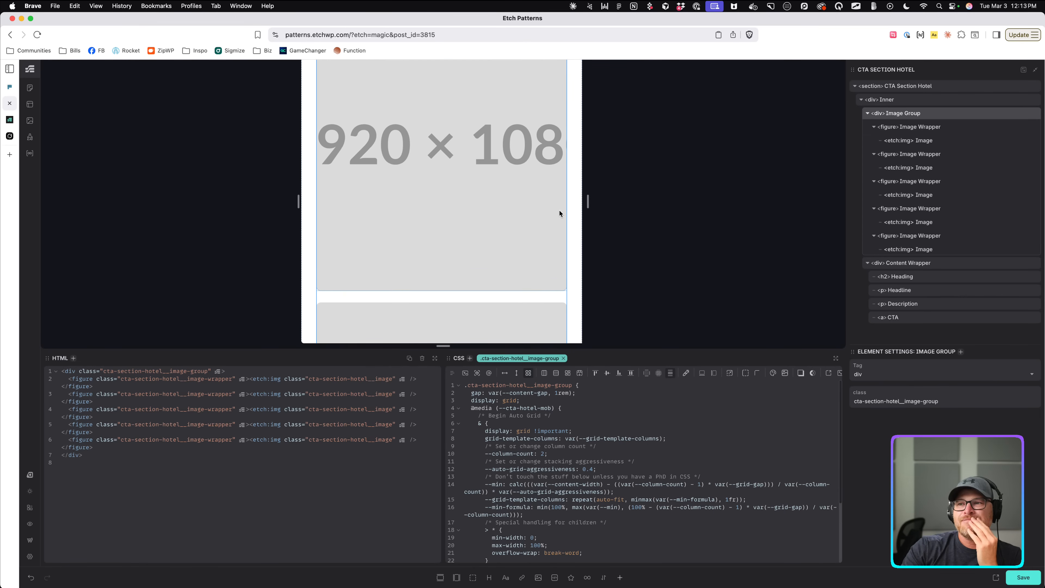
left_click(571, 454)
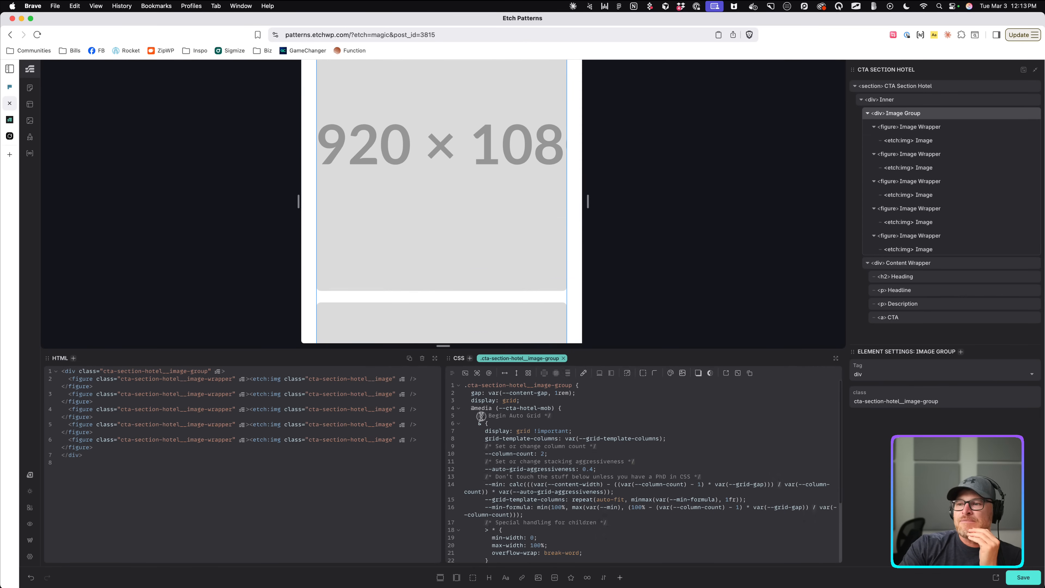
left_click(459, 423)
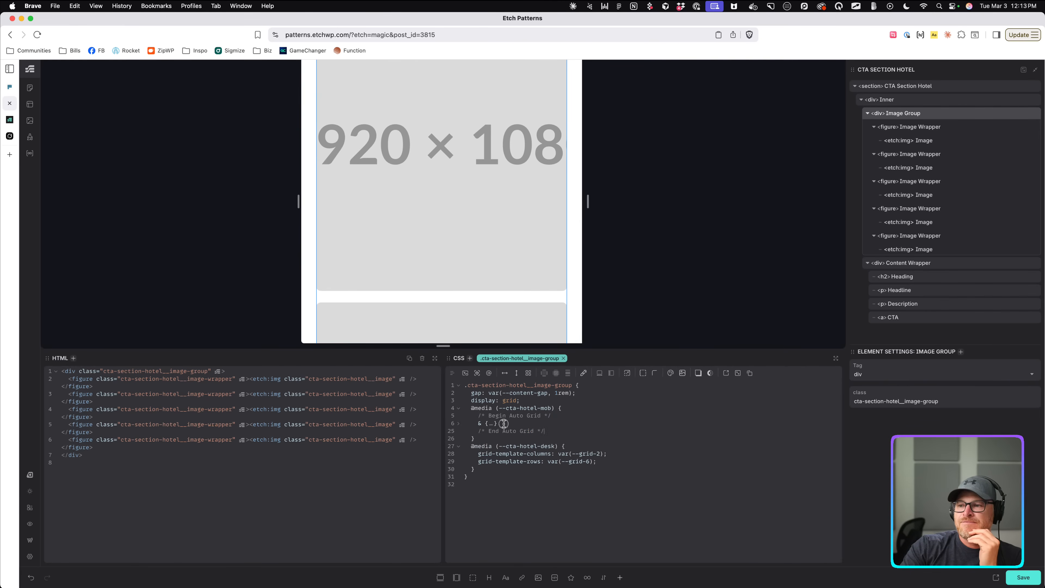
left_click_drag(509, 432, 437, 415)
key("BackSpace")
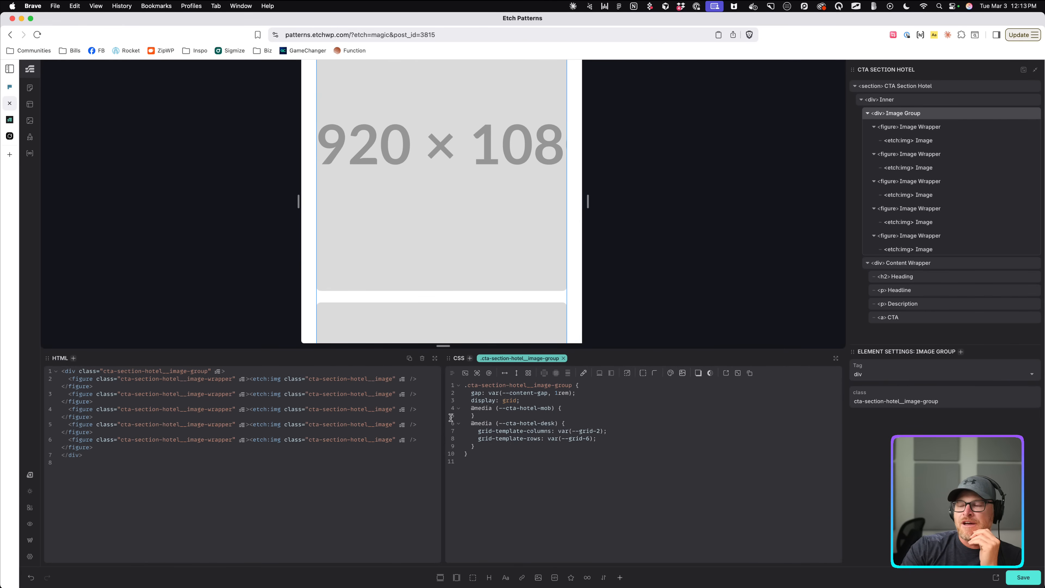
key("Return")
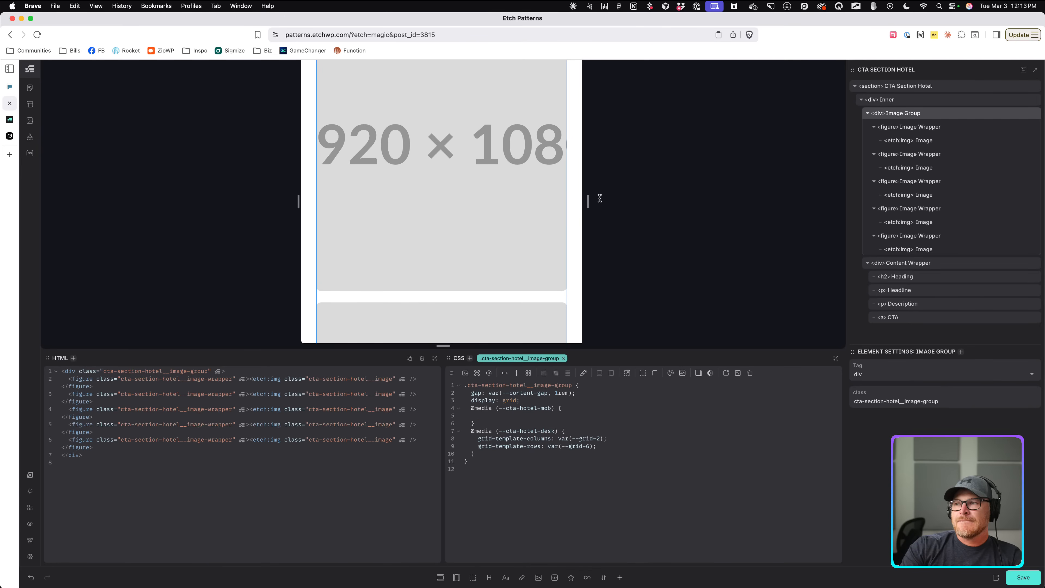
left_click_drag(588, 202, 621, 204)
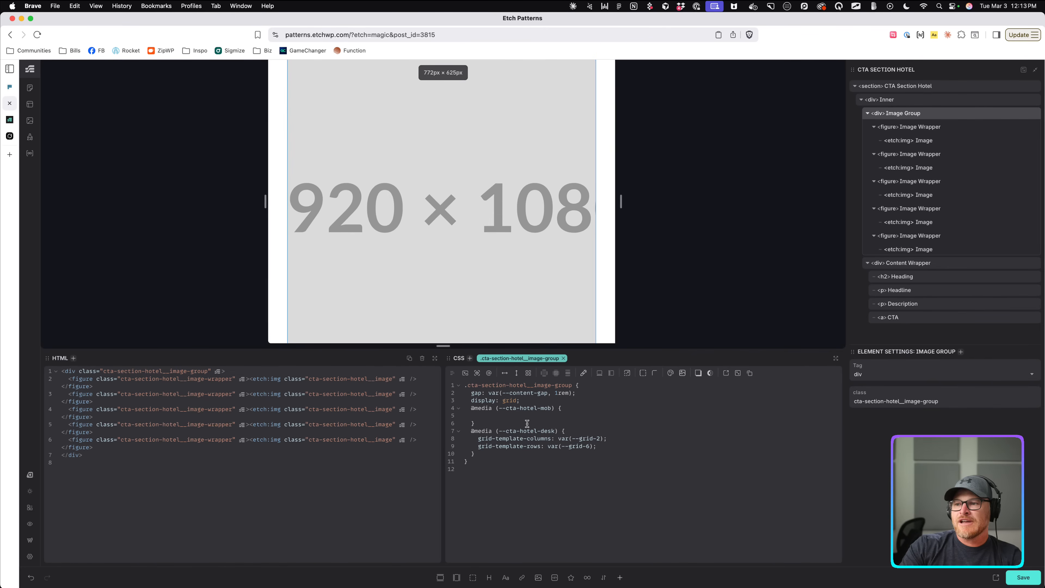
Add grid-template-columns: var(--grid-2) to the mobile query and test it at a narrow preview.
left_click(496, 415)
type("display:g")
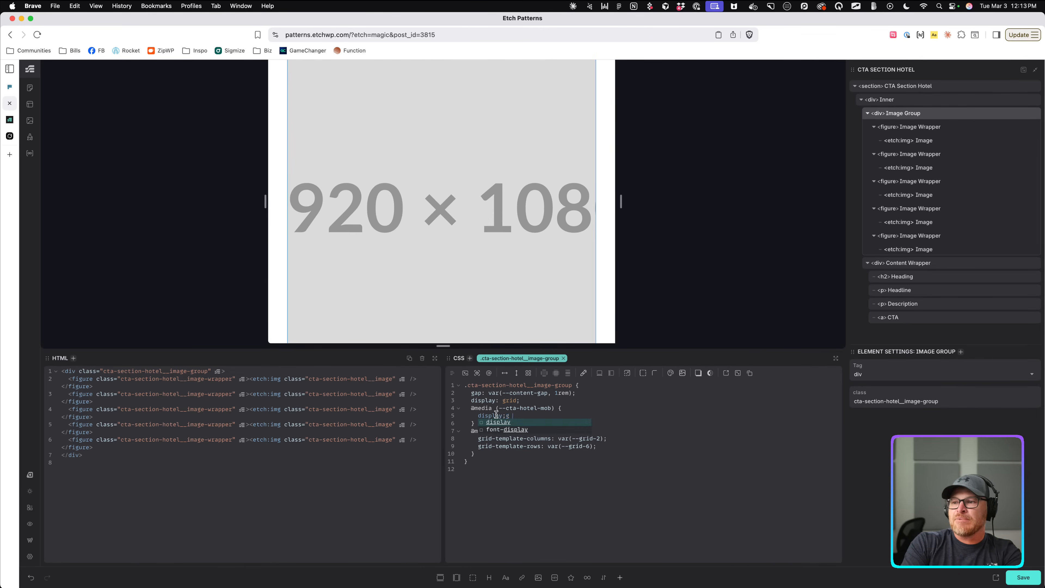
key("BackSpace")
key("BackSpace")
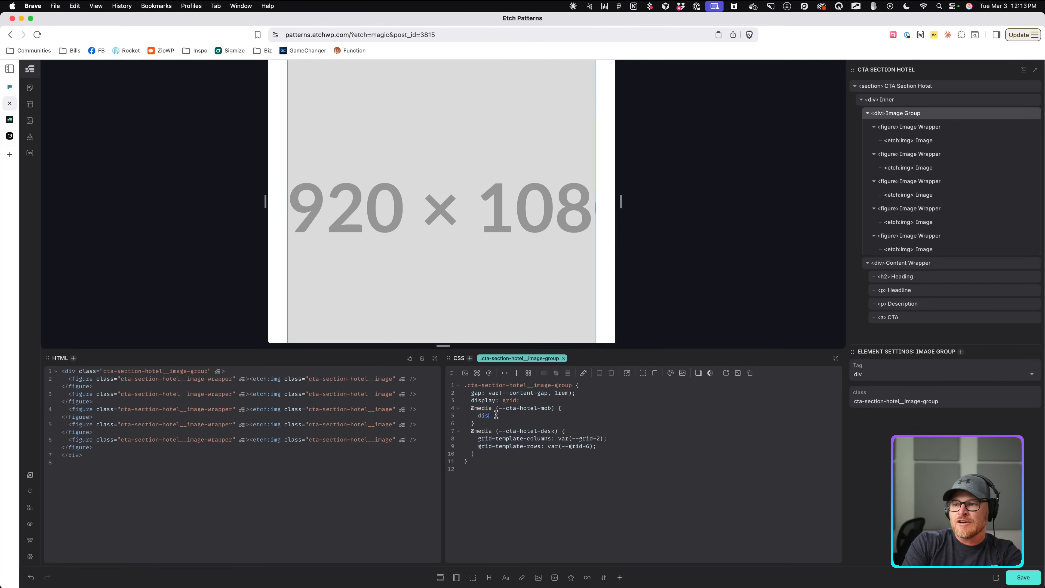
key("BackSpace")
key("BackSpace")
type("grid-tempoate-columns: --g")
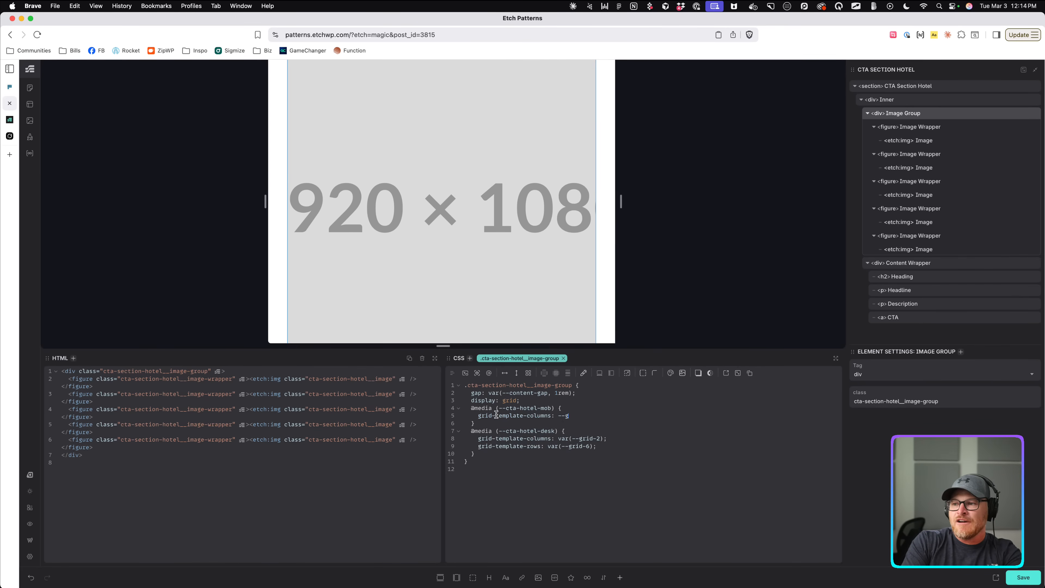
type("rd-2id-2")
key("Return")
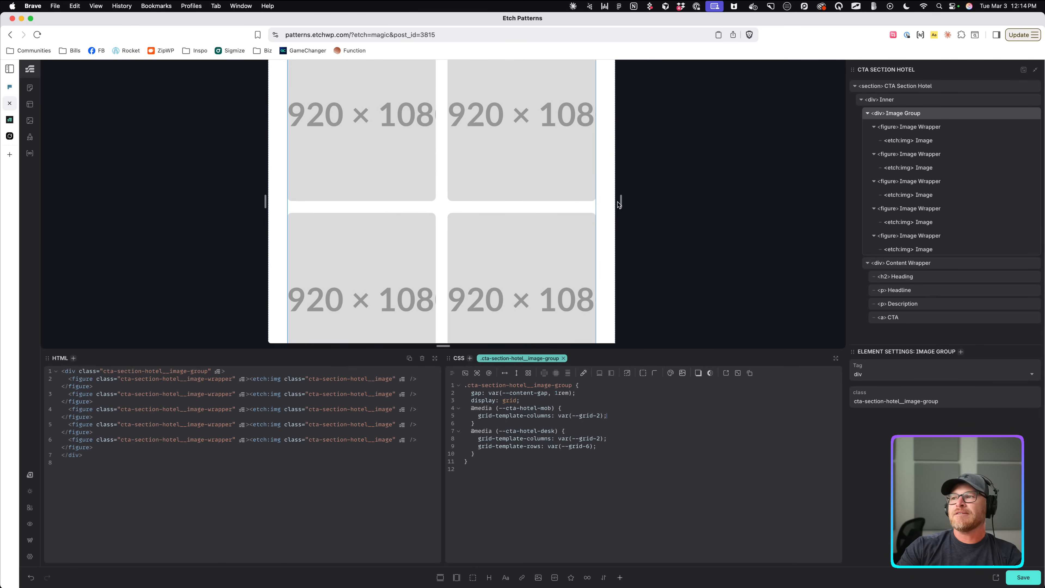
scroll(594, 207, "down", 5)
scroll(594, 210, "up", 5)
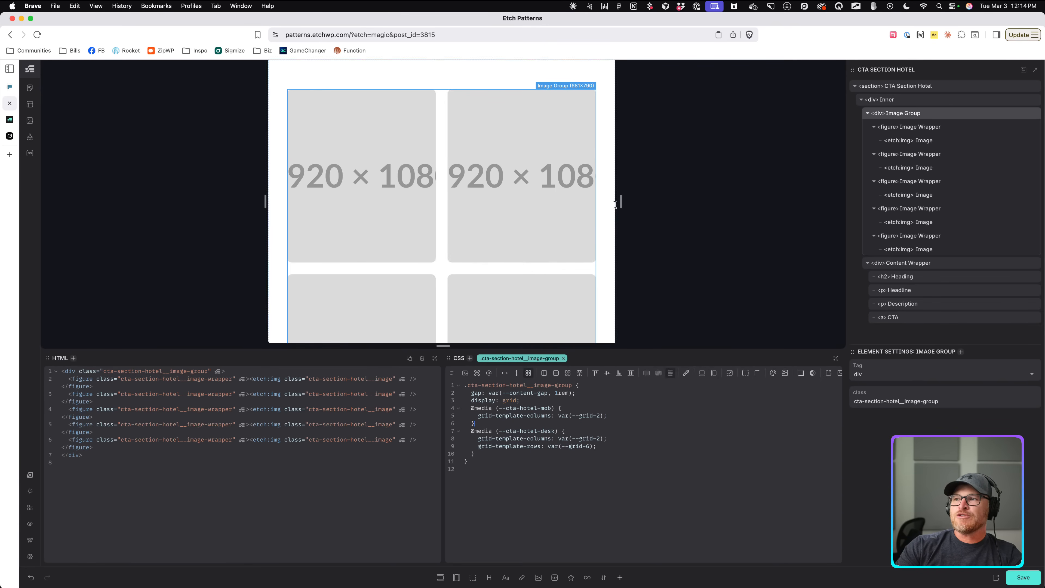
left_click_drag(620, 201, 564, 207)
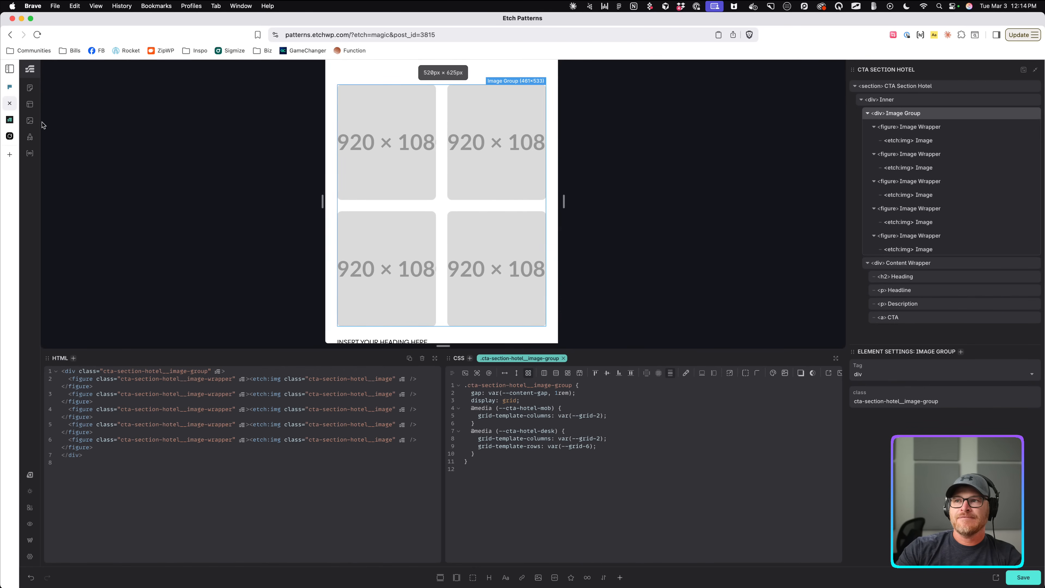
Add a --cta-hotel-narrow custom media definition by duplicating and editing the mobile one.
left_click(30, 136)
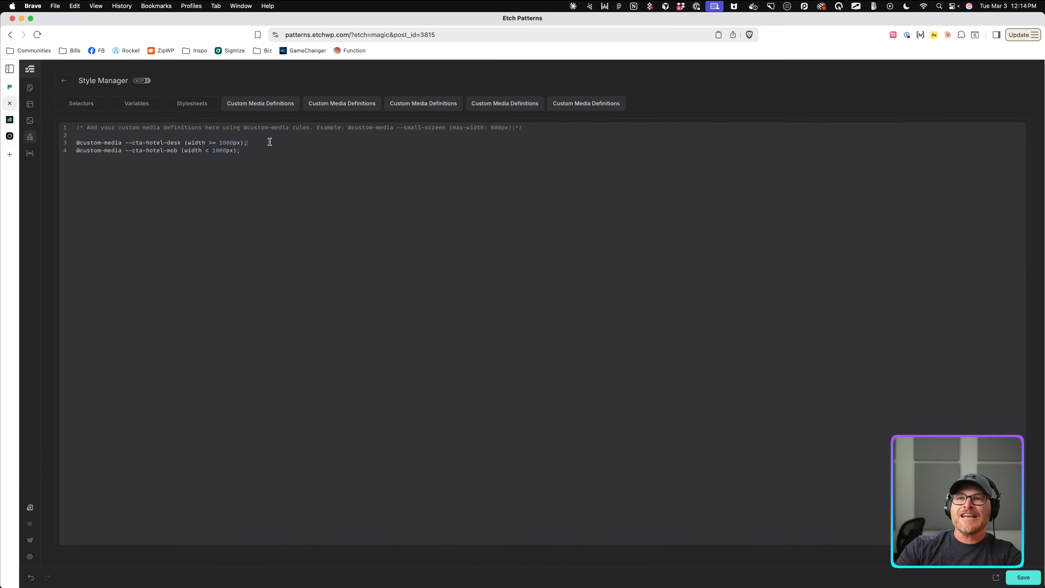
left_click_drag(267, 149, 74, 153)
key("super+c")
key("Right")
key("Return")
key("super+v")
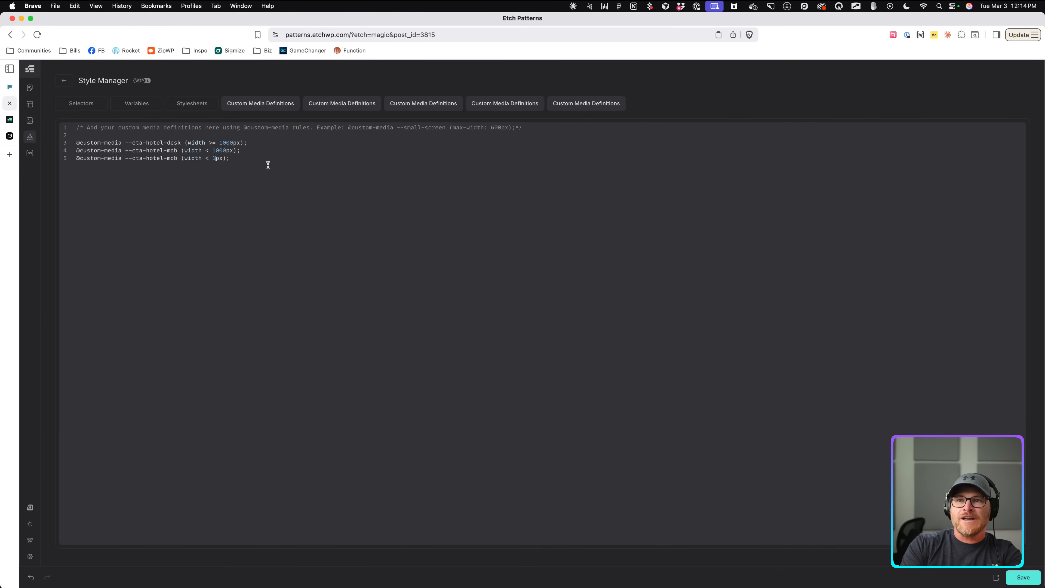
type("20")
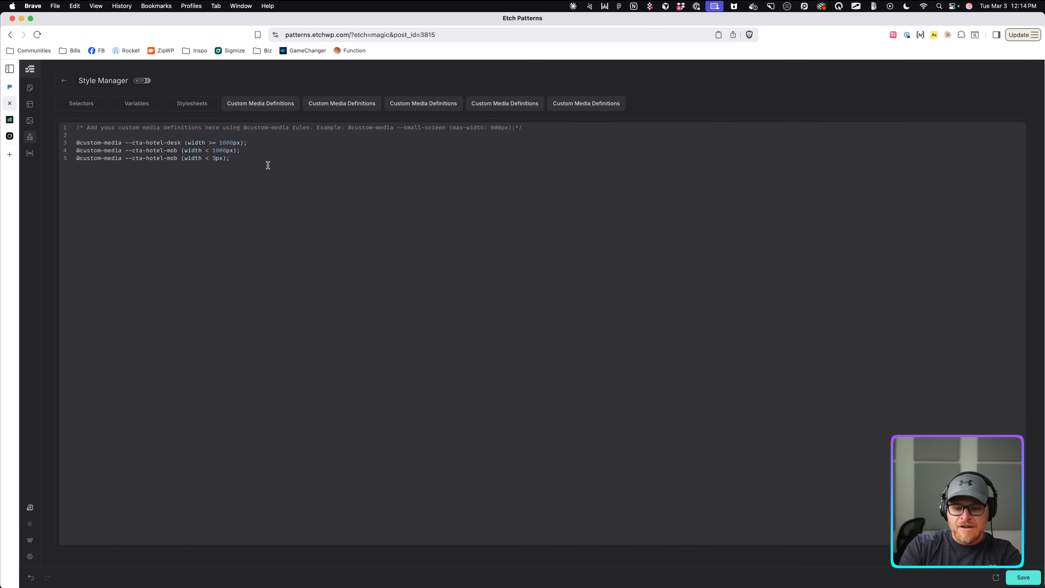
double_click(171, 158)
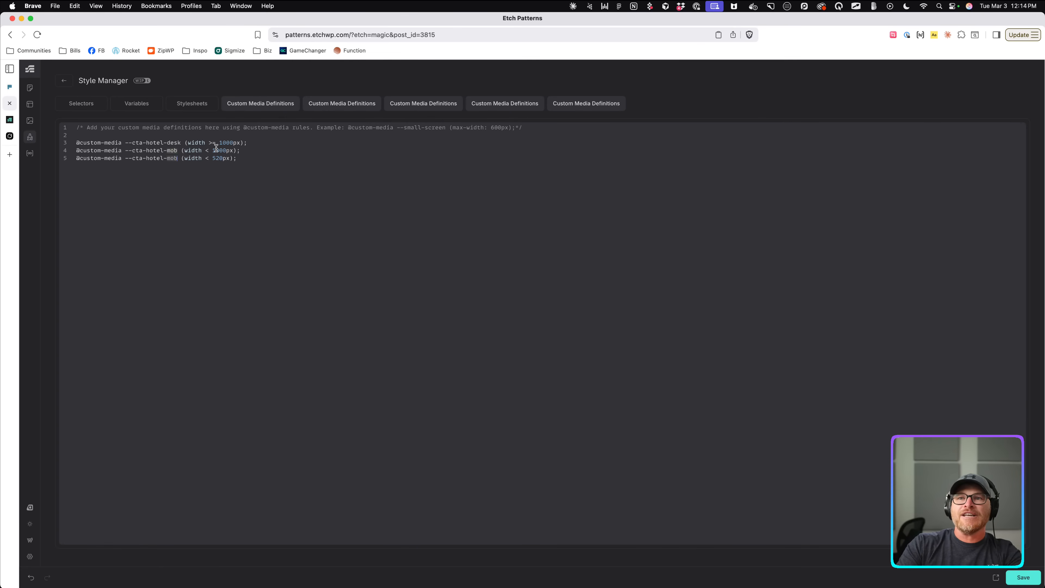
type("narrow")
left_click(253, 154)
left_click(254, 158)
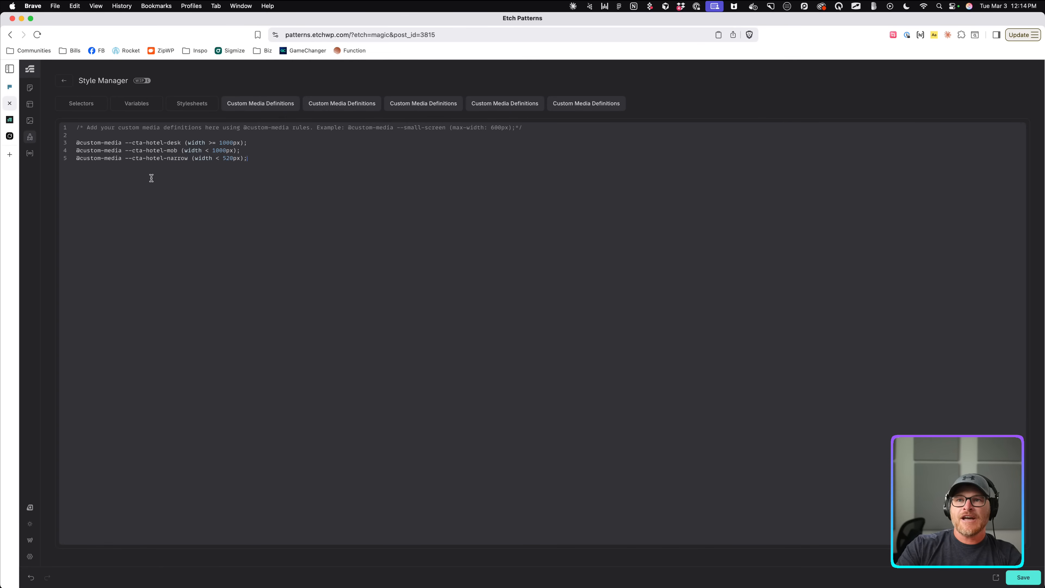
left_click(64, 80)
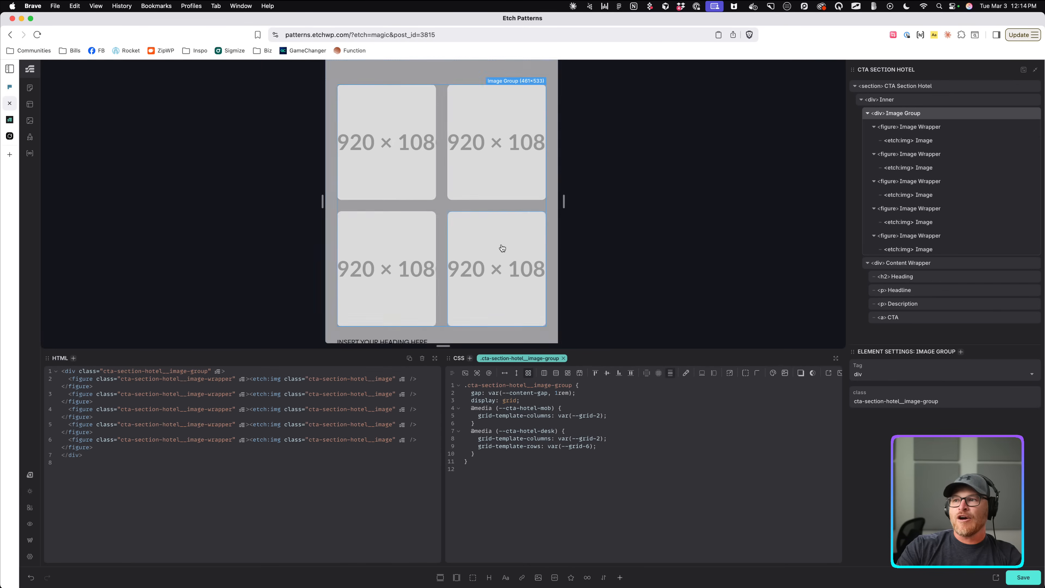
Paste a copy of the mob media query into the Image Group CSS and empty its column rule.
key("Return")
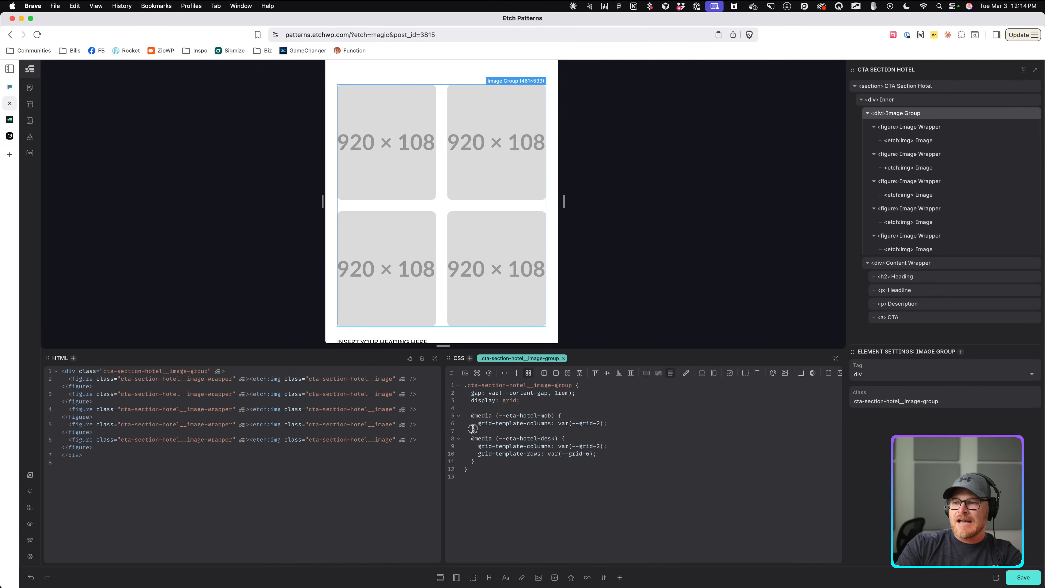
key("super+v")
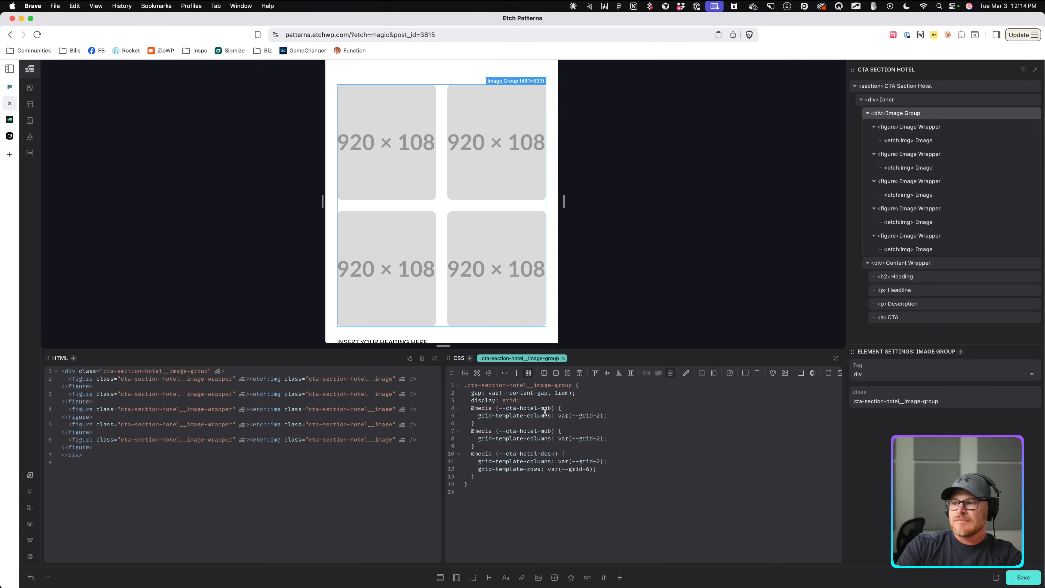
double_click(545, 409)
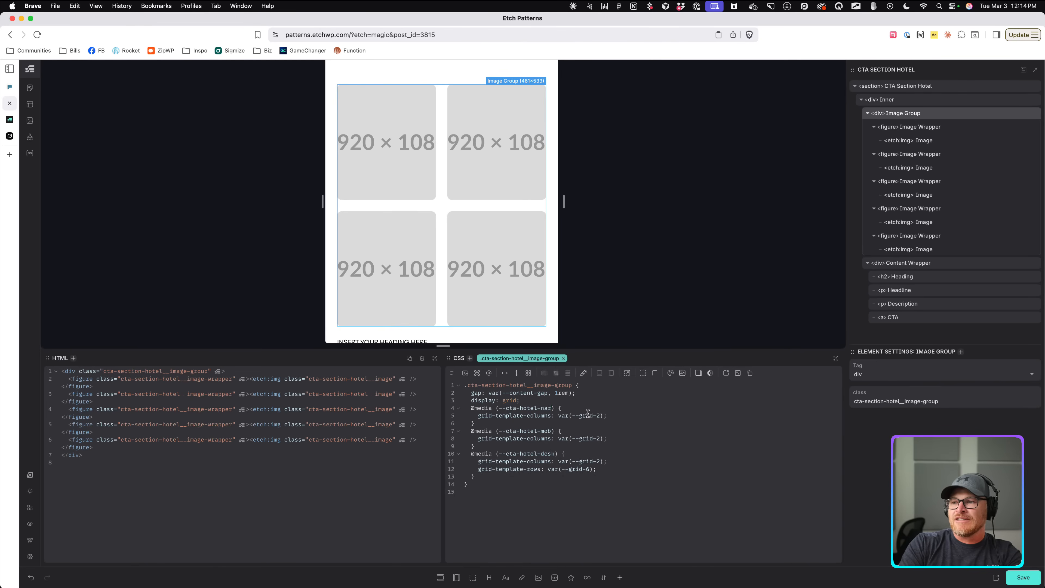
left_click_drag(626, 415, 480, 419)
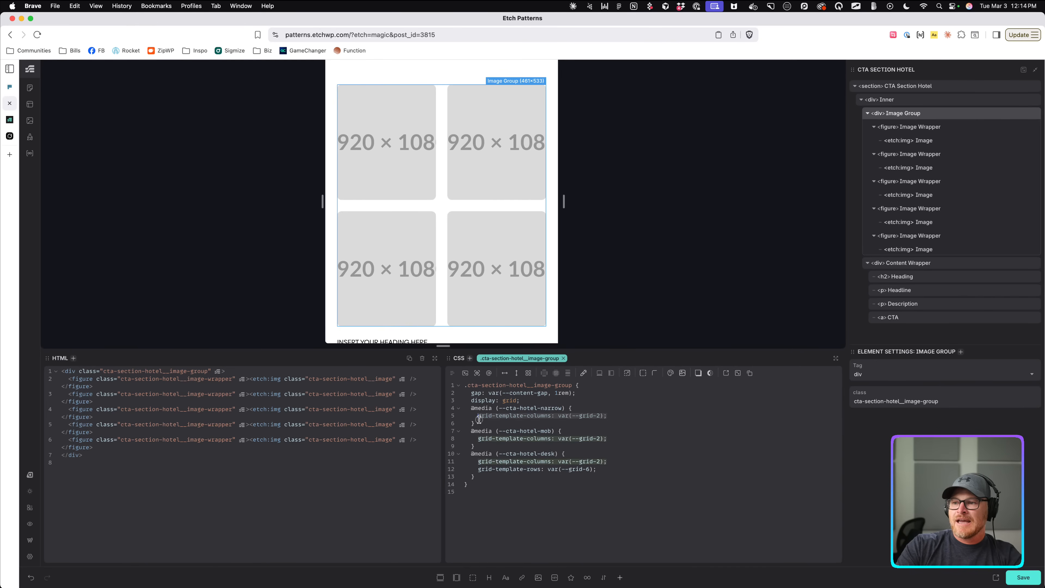
key("BackSpace")
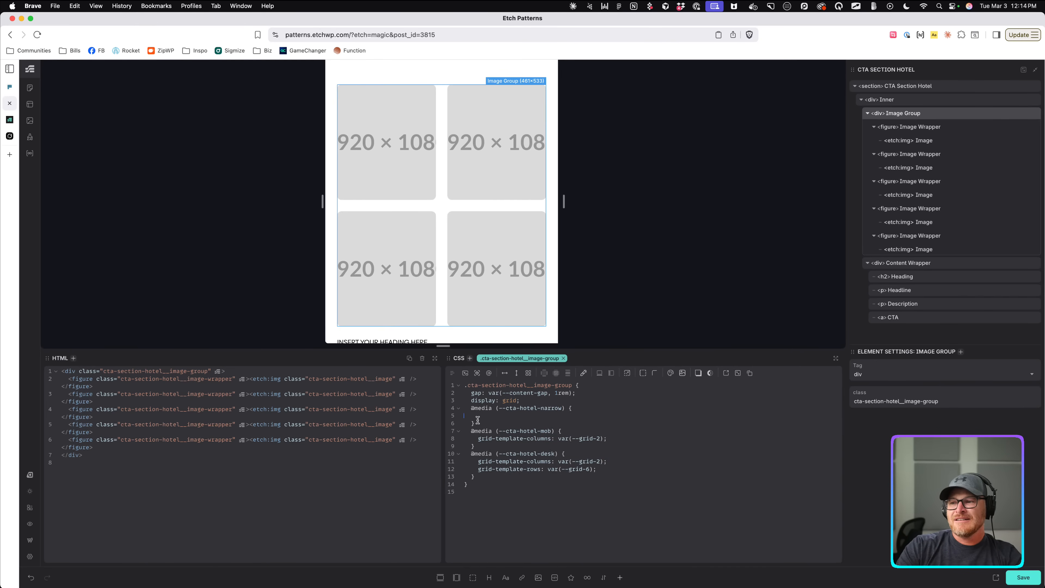
key("BackSpace")
mouse_move(562, 208)
left_mouse_down()
mouse_move(547, 206)
mouse_move(561, 206)
left_mouse_up()
Write display: contents; inside the Image Group's narrow media query.
key("Return")
type("grid-tem")
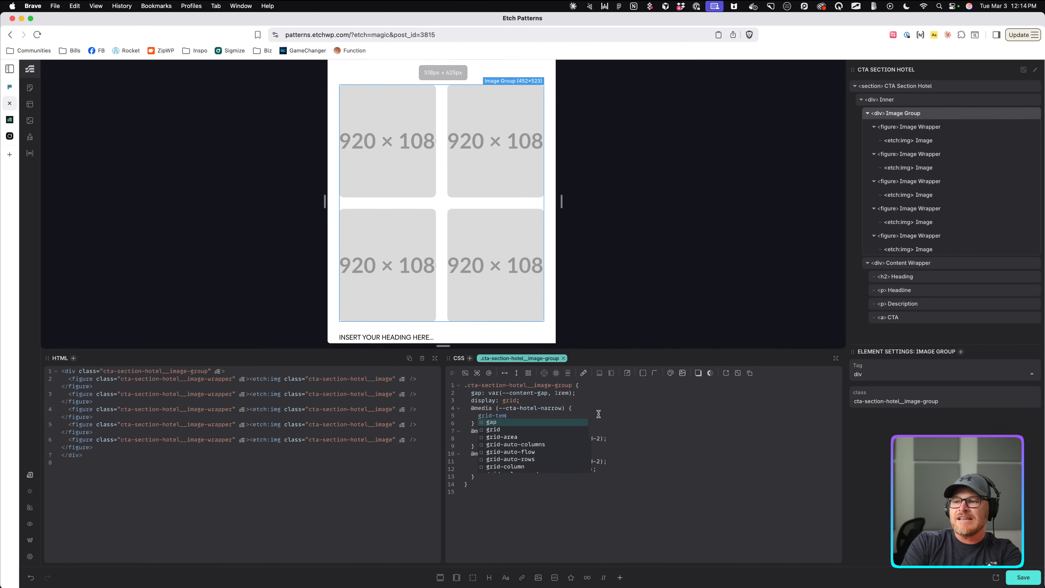
type("plate-colum")
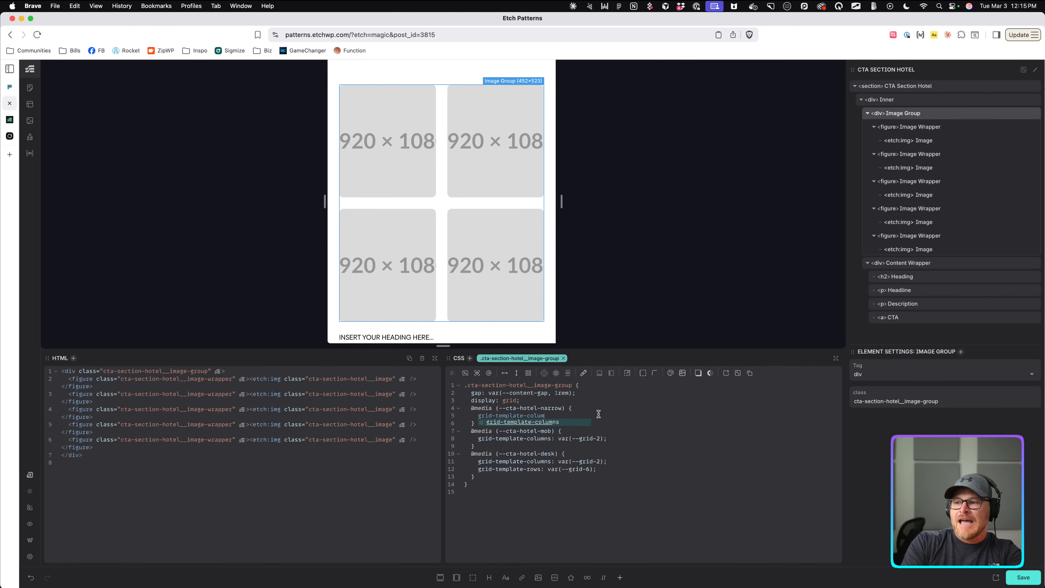
key("BackSpace")
key("BackSpace")
key("BackSpace")
key("BackSpace")
key("BackSpace")
key("BackSpace")
key("BackSpace")
key("BackSpace")
key("BackSpace")
key("BackSpace")
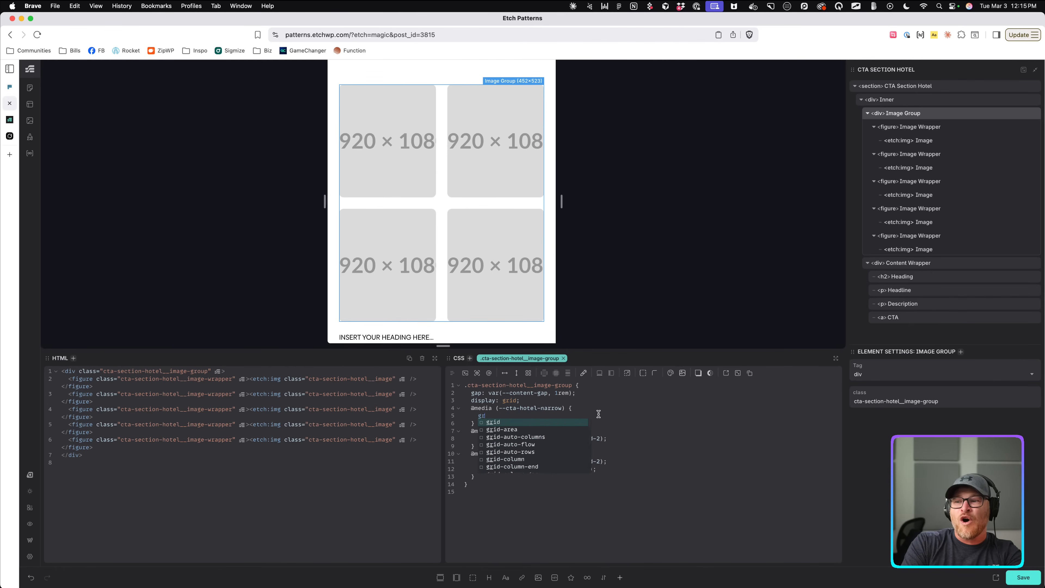
type("display: content")
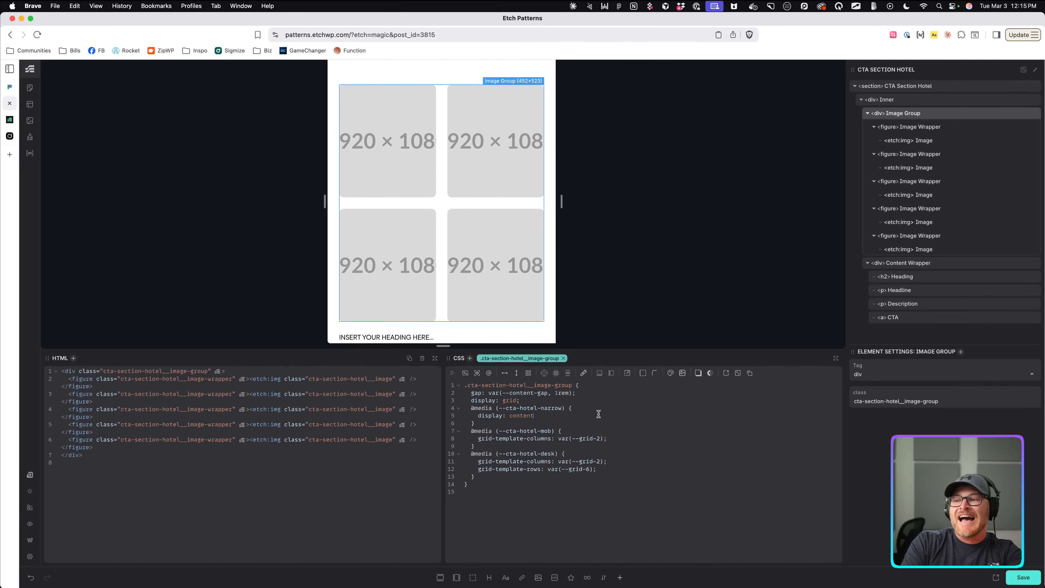
type("s;")
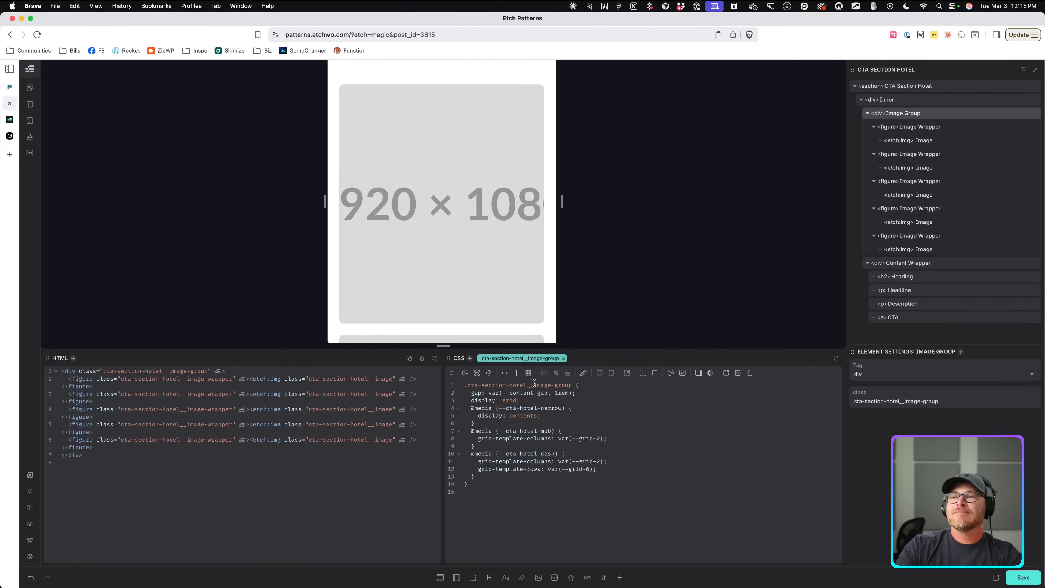
scroll(461, 259, "down", 5)
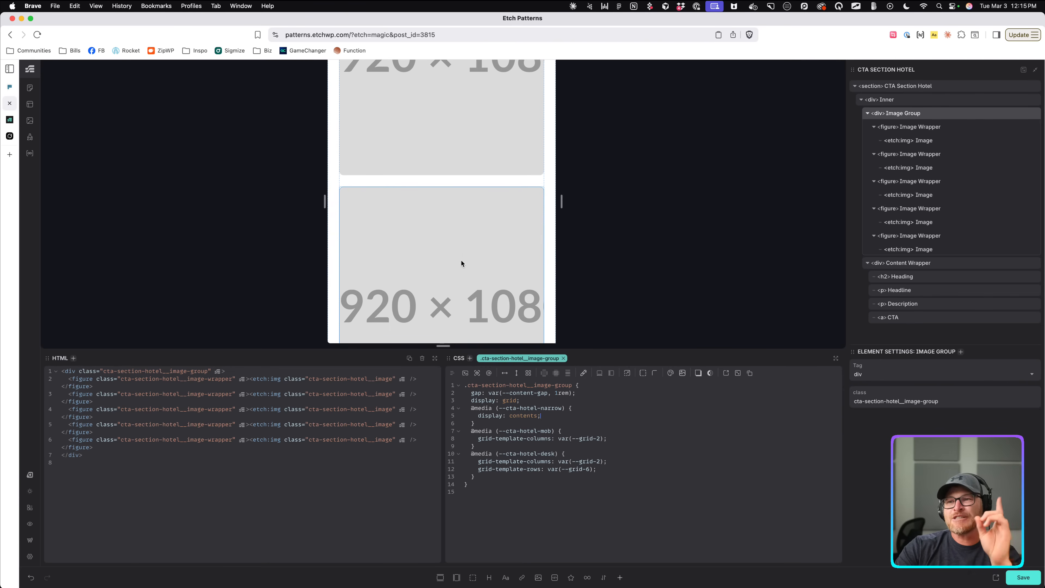
scroll(470, 273, "down", 5)
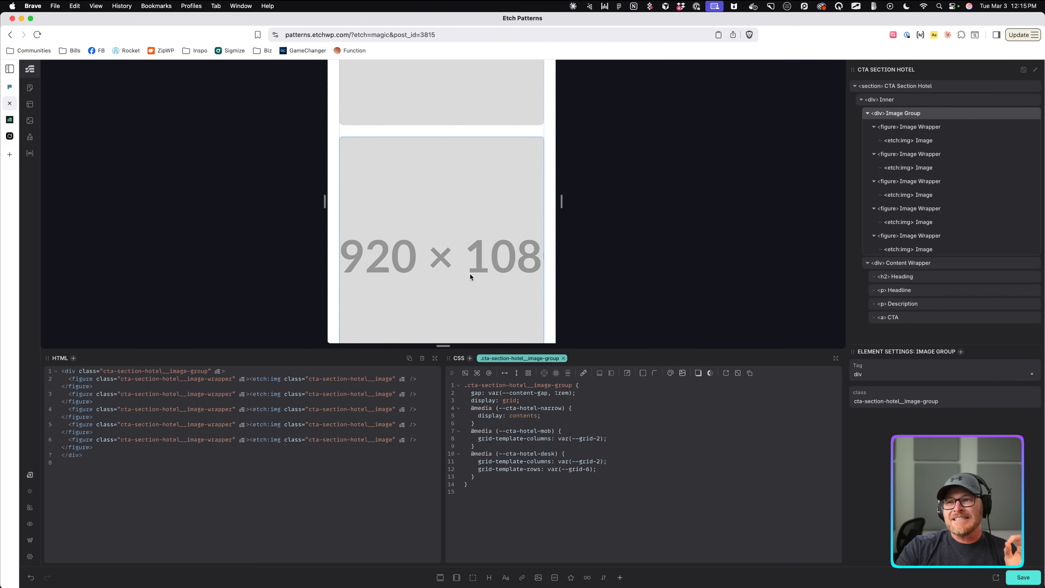
scroll(472, 277, "down", 5)
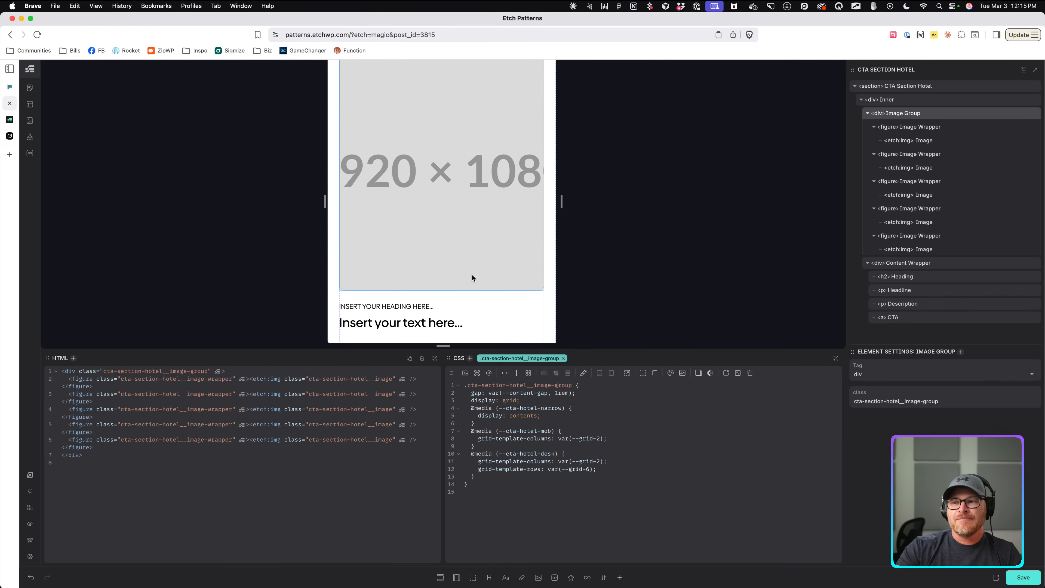
Paste a media block into the Content Wrapper CSS, renamed to narrow, with display: contents;.
left_click(466, 315)
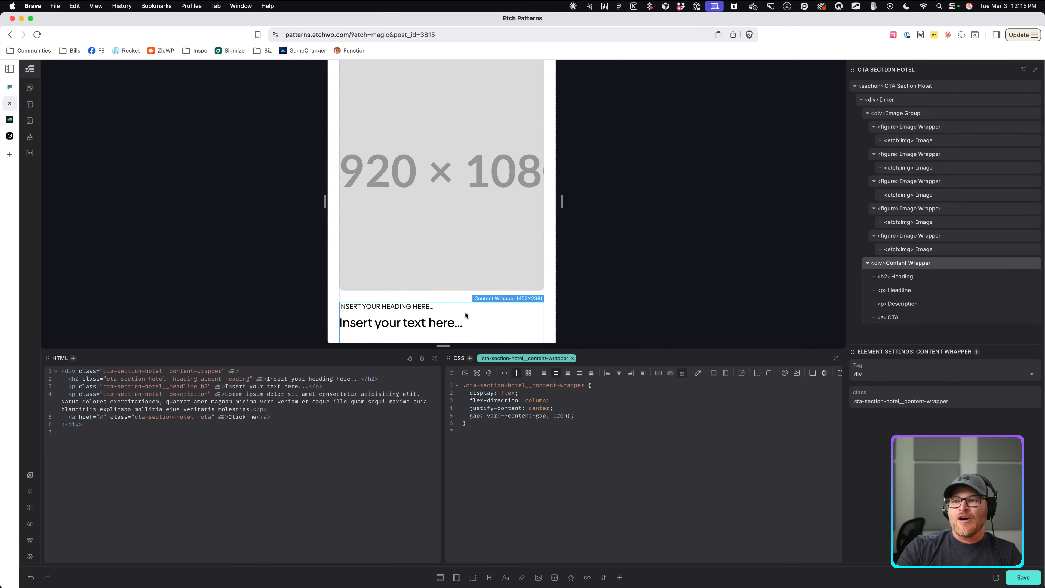
scroll(466, 313, "down", 2)
key("super+v")
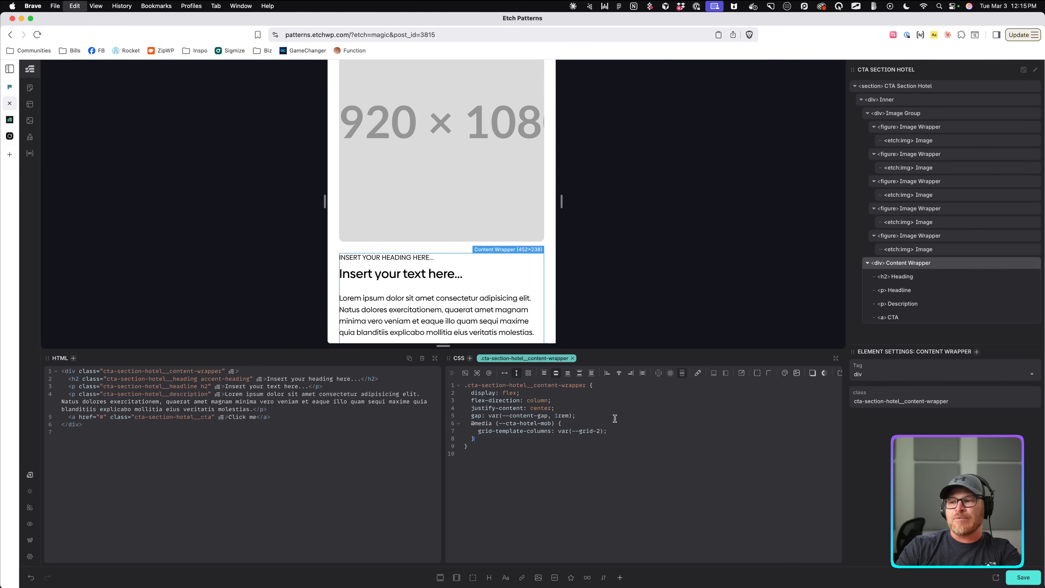
left_click_drag(607, 431, 478, 432)
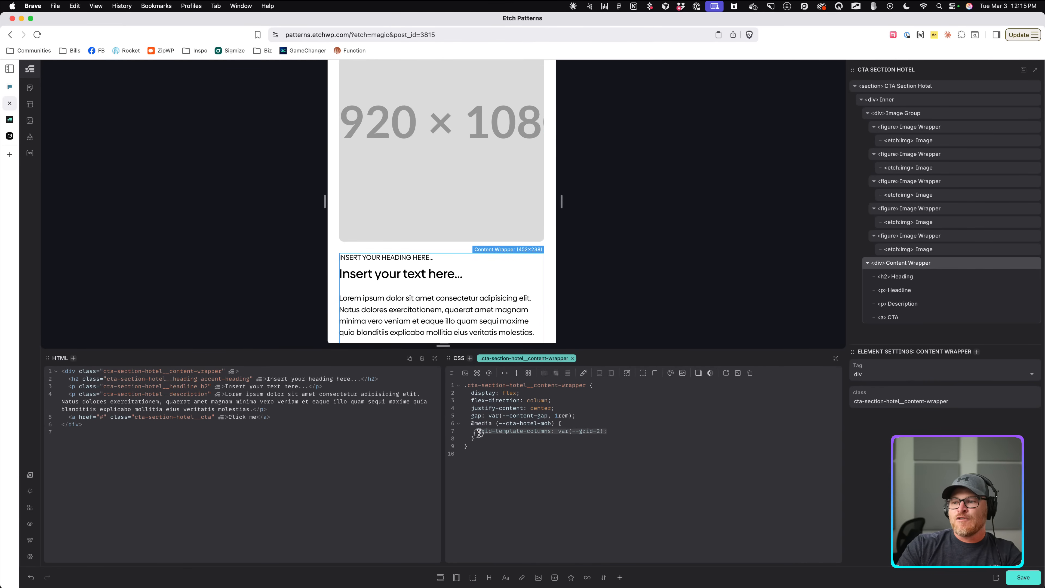
type("display: contents;")
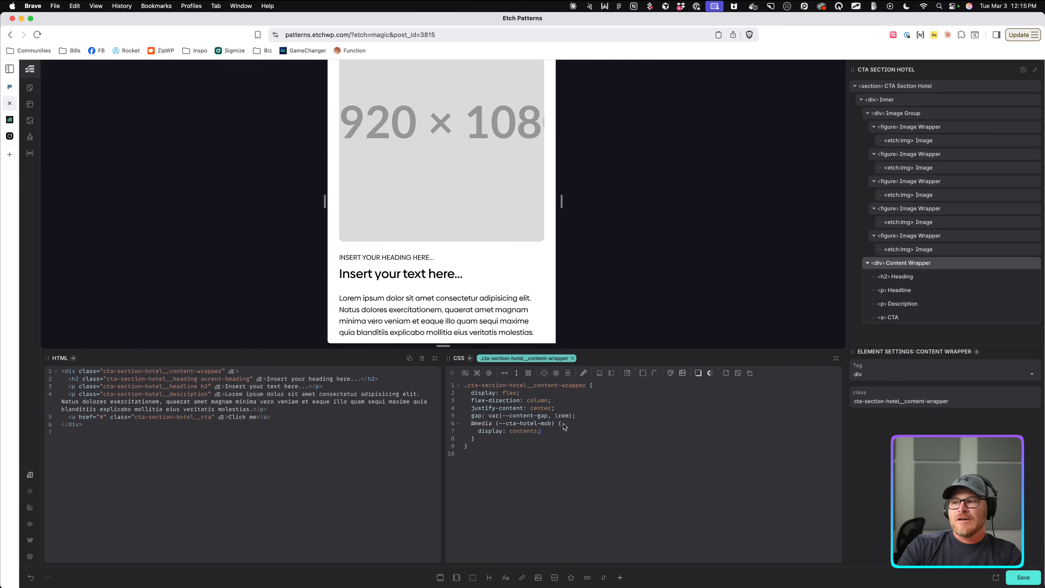
left_click_drag(551, 425, 541, 424)
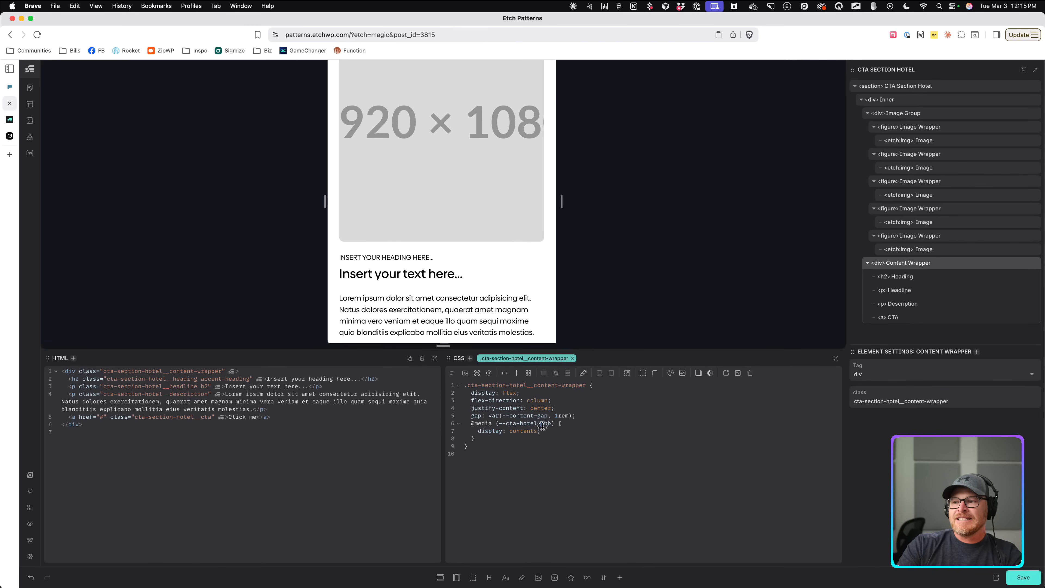
type("narrow")
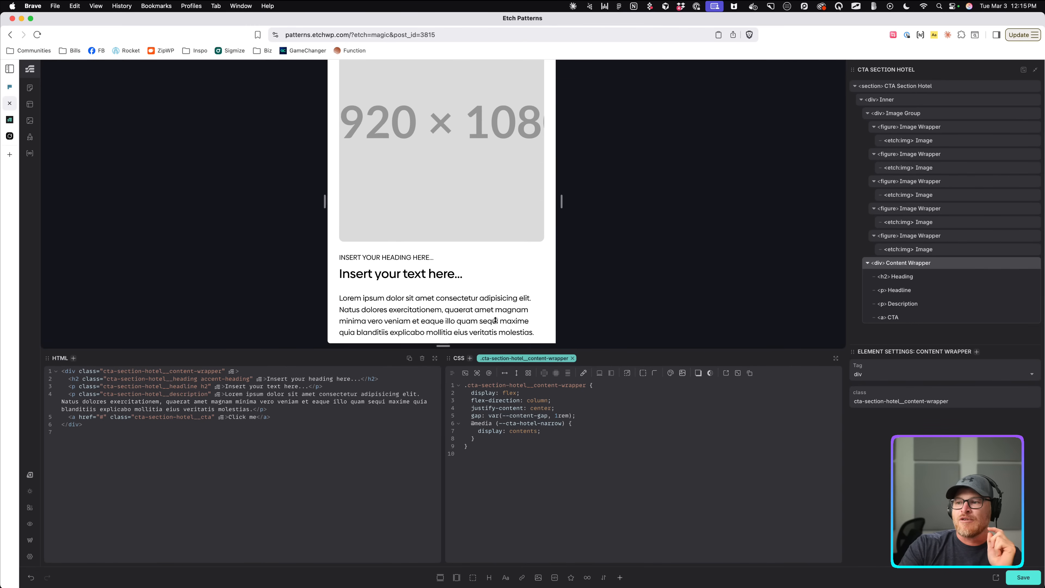
Compare the media queries in the Inner, Image Group and Content Wrapper CSS.
scroll(487, 147, "up", 3)
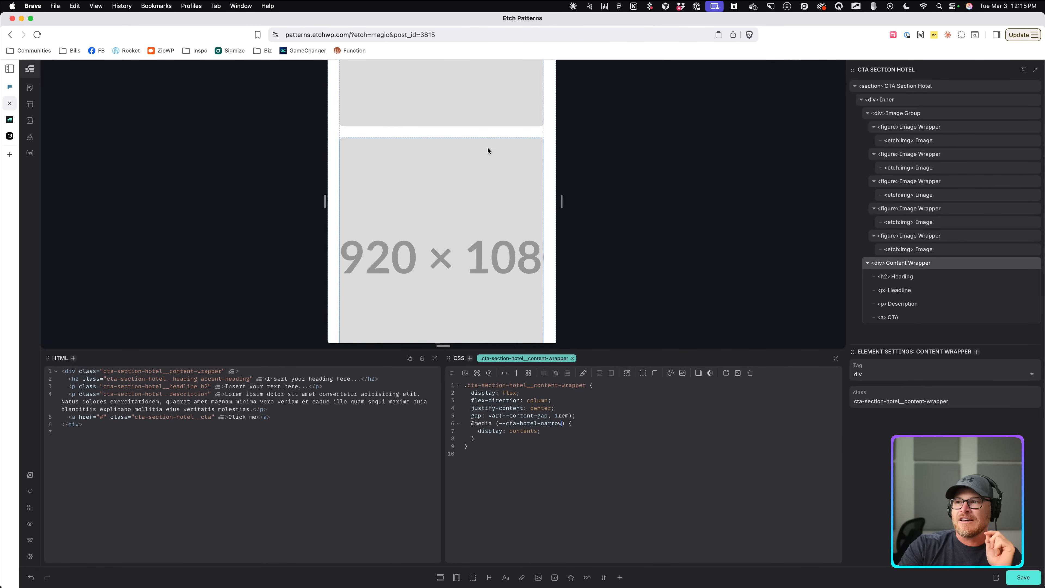
left_click(490, 133)
double_click(546, 410)
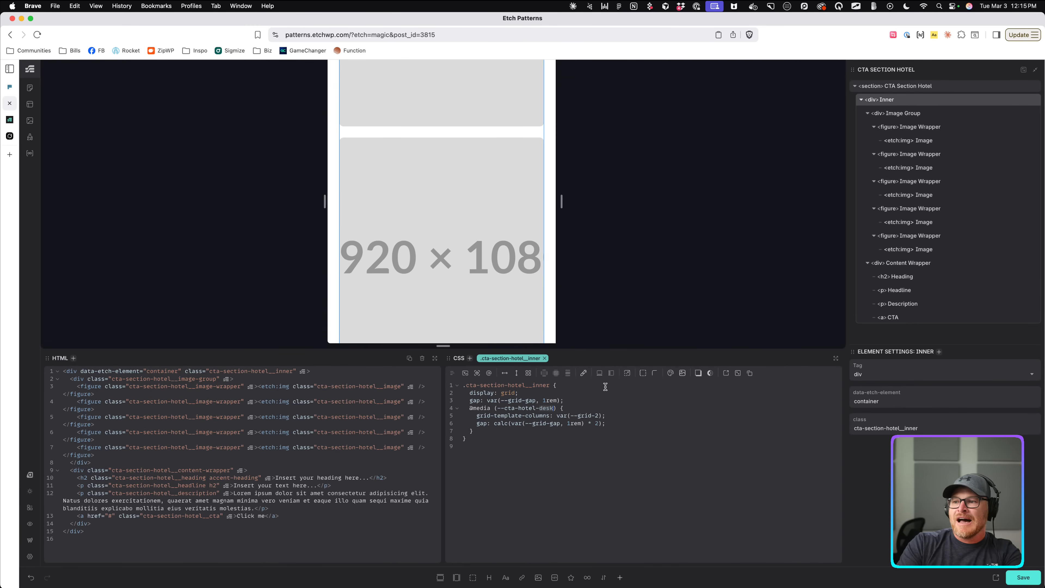
left_click(902, 118)
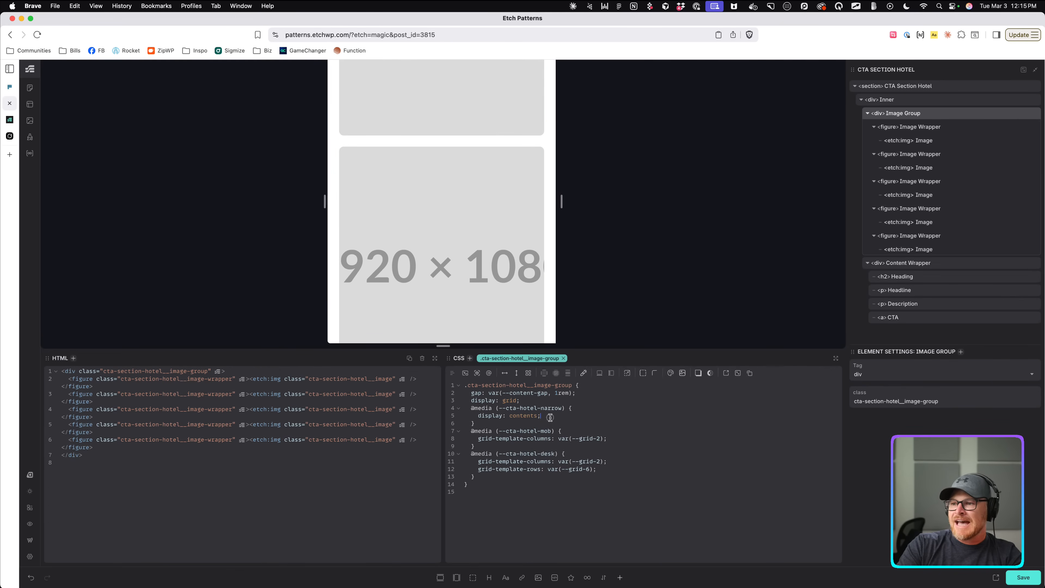
left_click(477, 416)
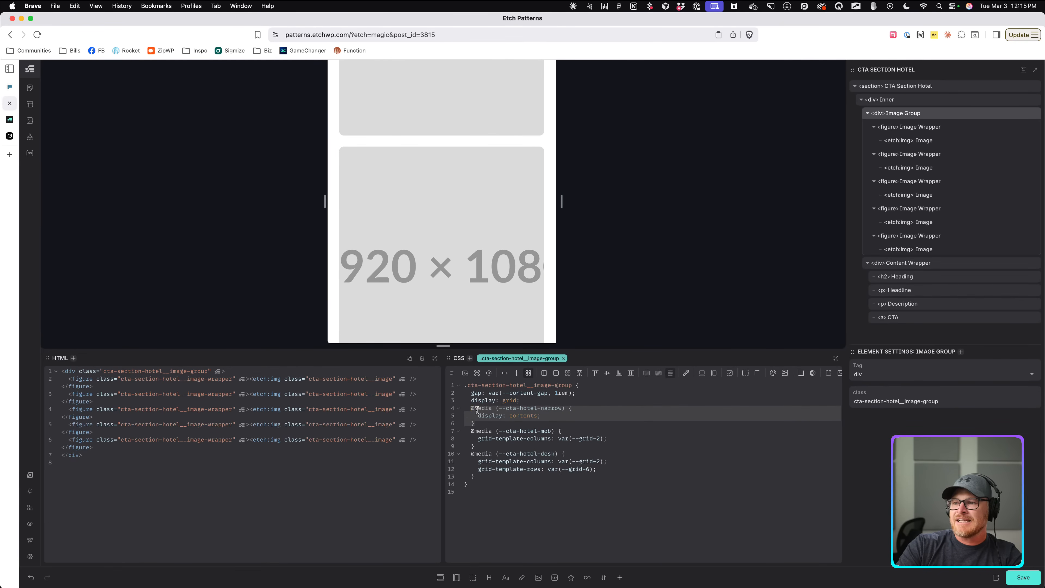
scroll(429, 228, "down", 5)
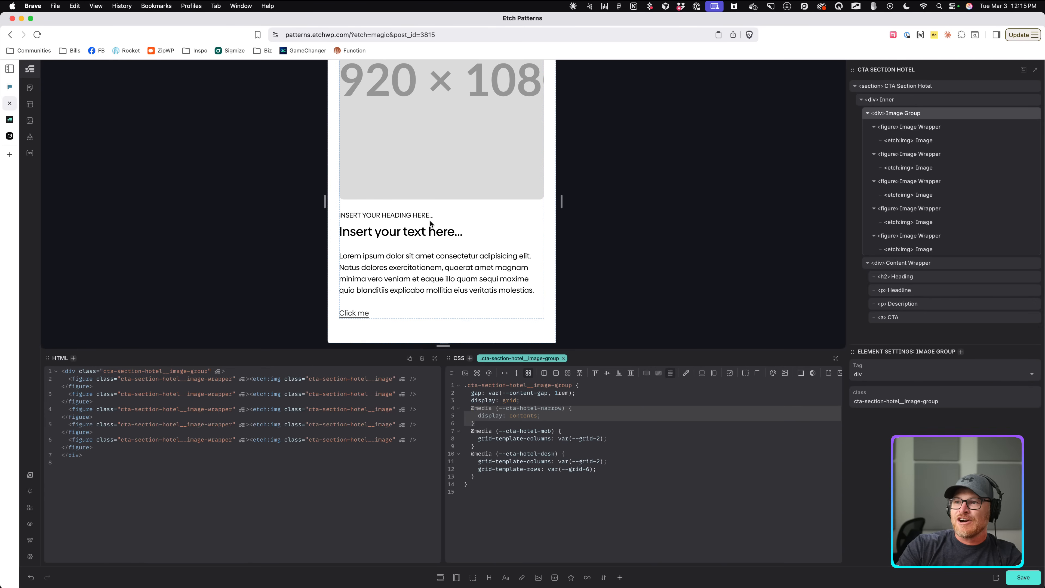
left_click(431, 221)
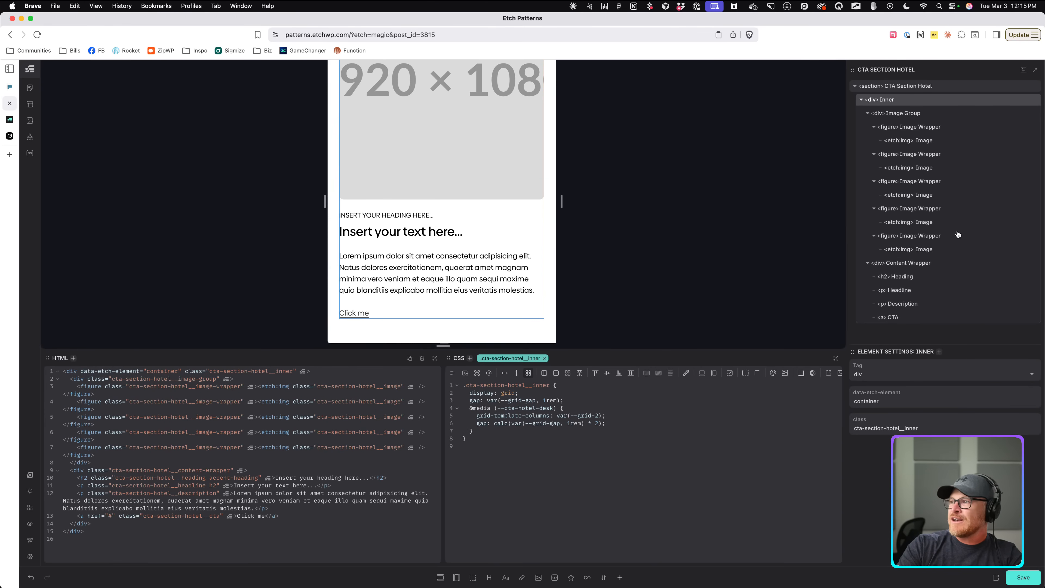
left_click(941, 266)
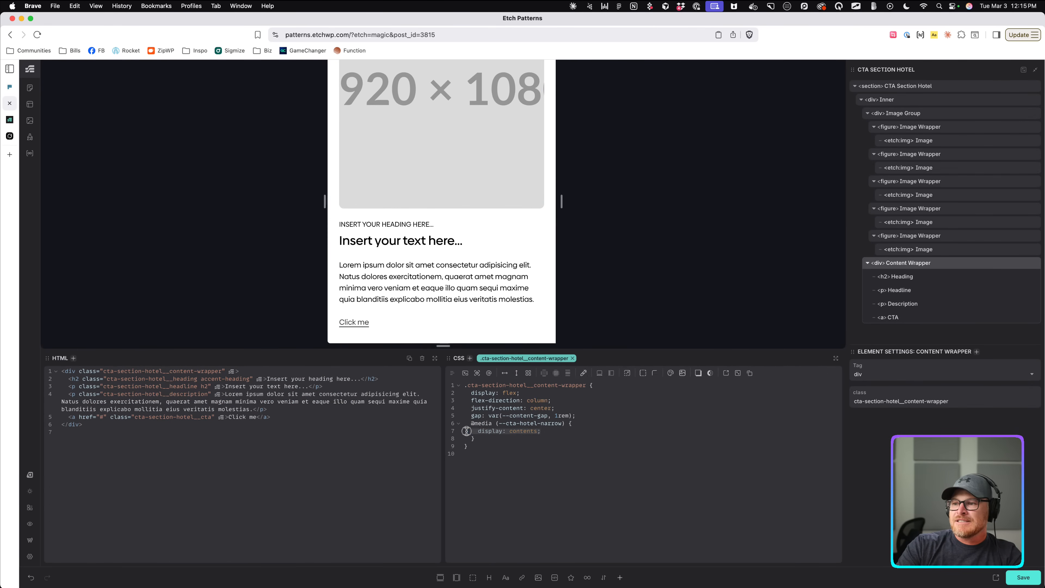
left_click(563, 455)
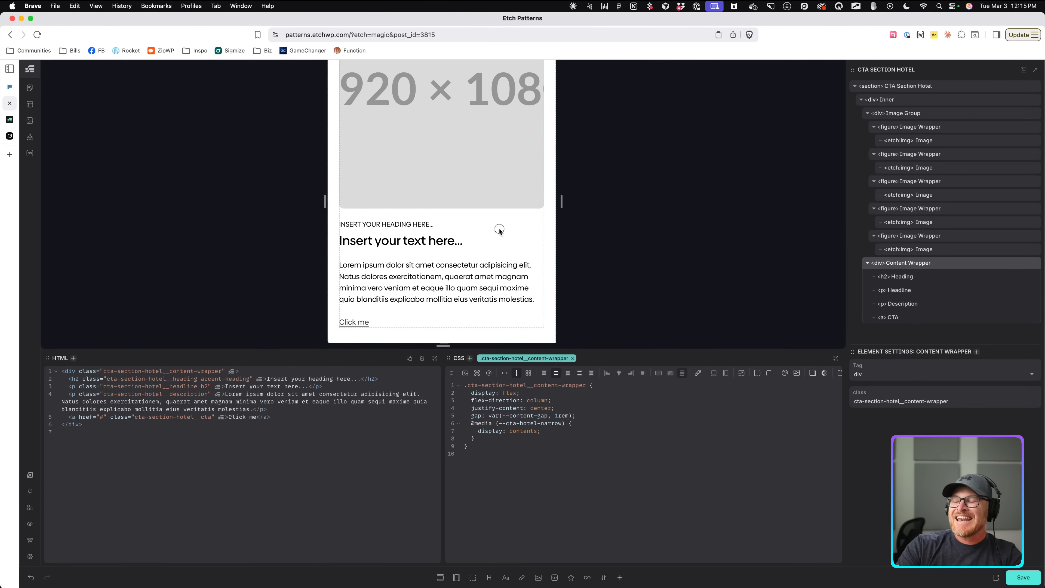
left_click(430, 226)
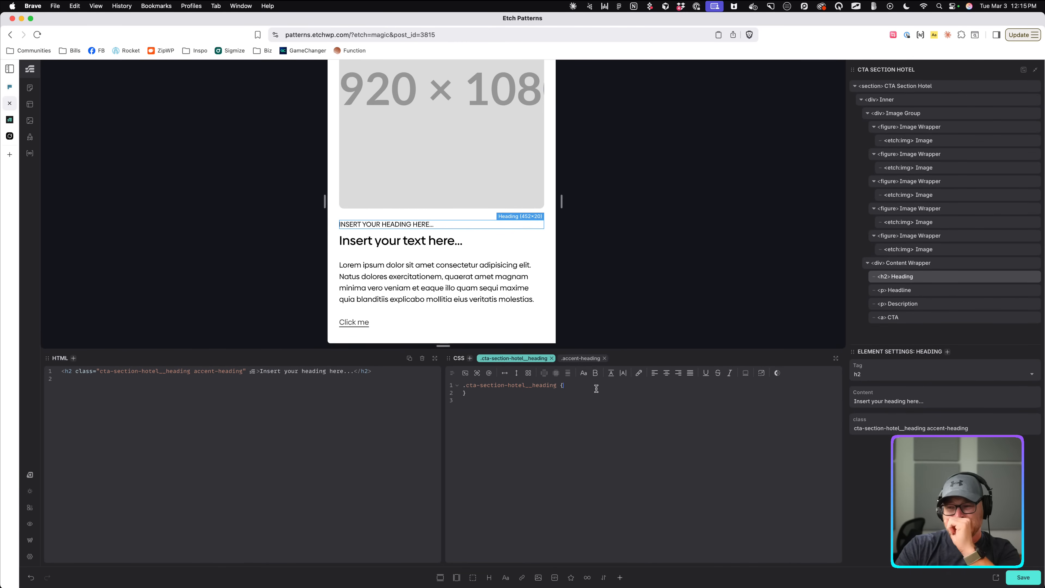
type("@media (--cta-hotel-mob) {     grid-template-columns: var(--grid-2);   }")
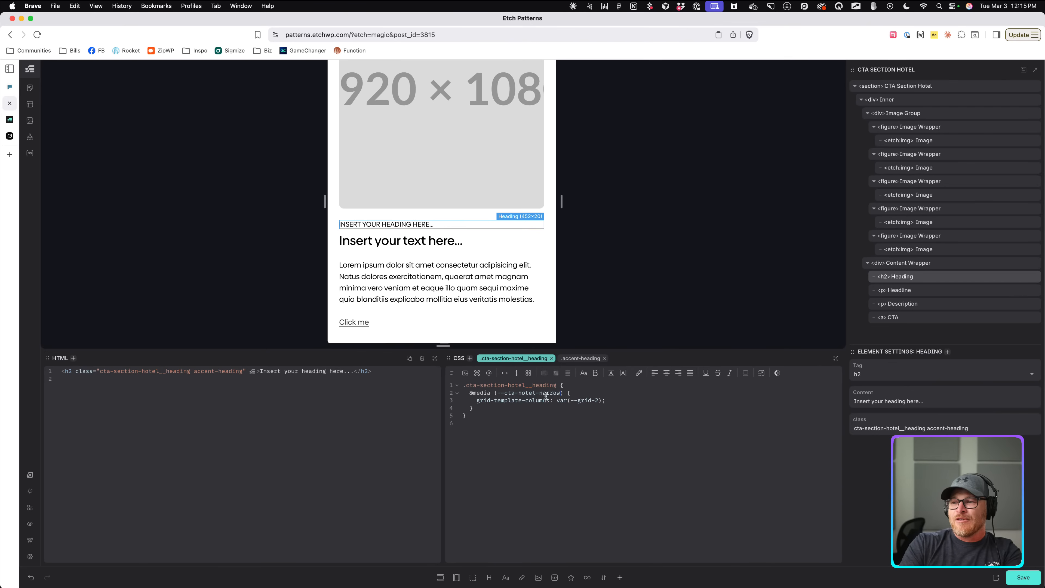
type("order: -1;")
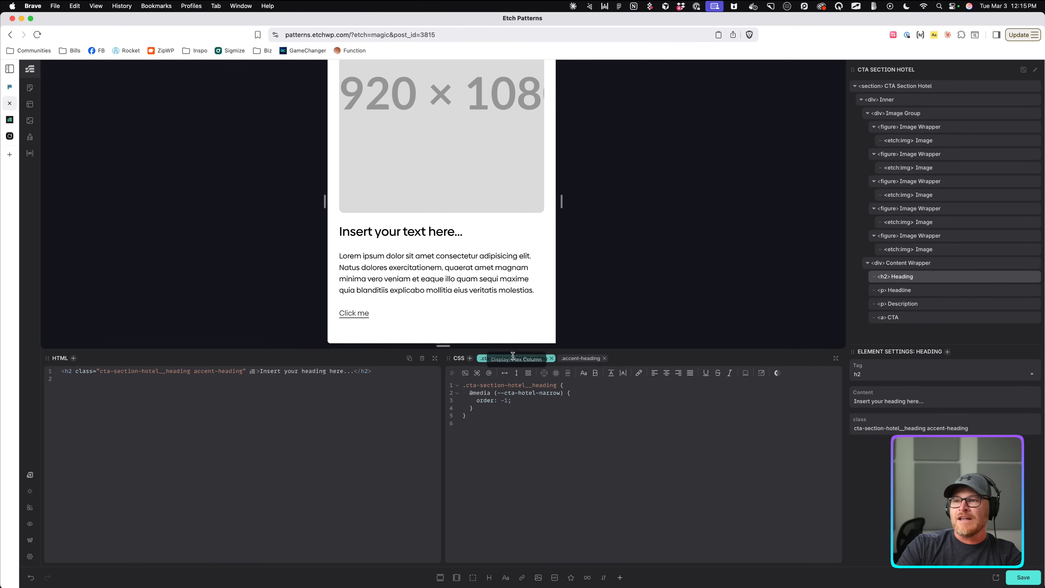
left_click_drag(469, 396, 476, 411)
key("cmd+c")
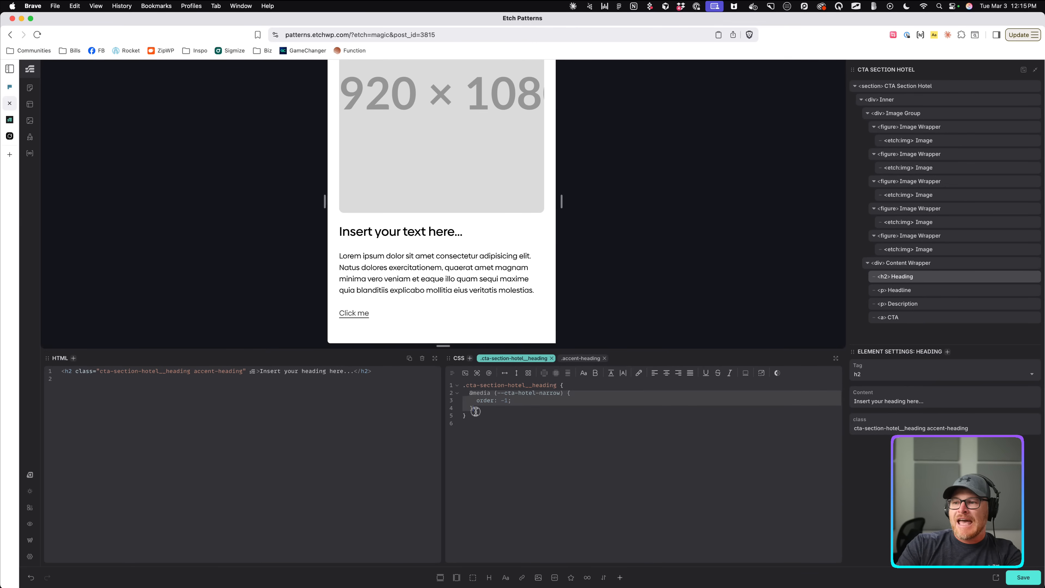
left_click(428, 239)
key("cmd+v")
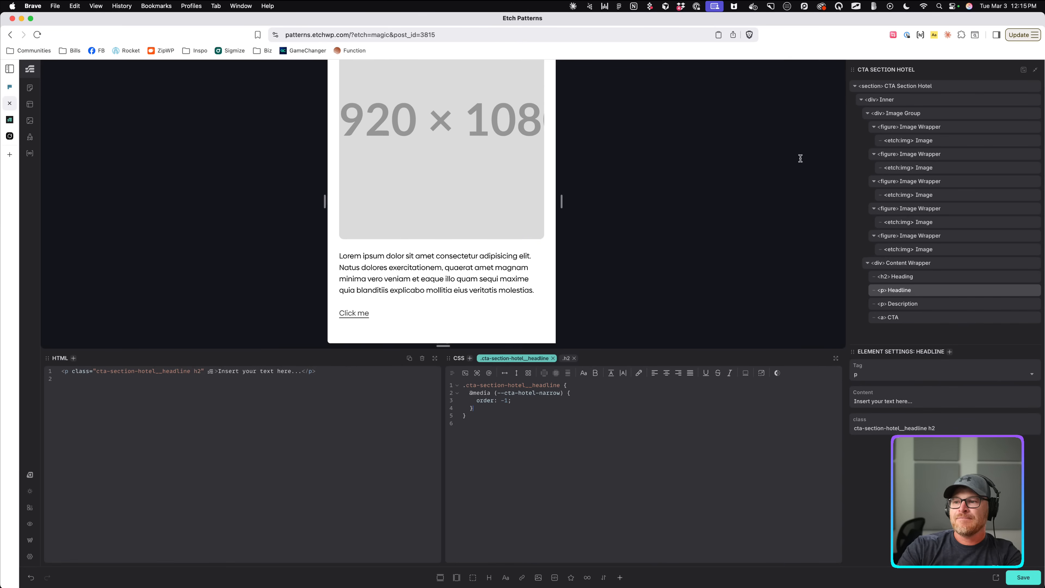
scroll(496, 219, "up", 15)
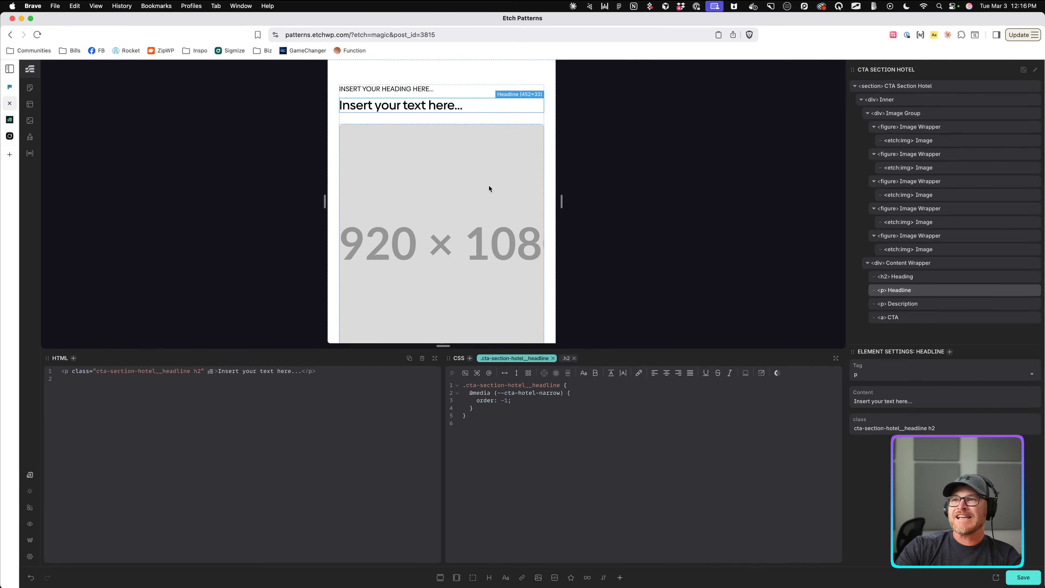
left_click(475, 74)
scroll(520, 171, "down", 10)
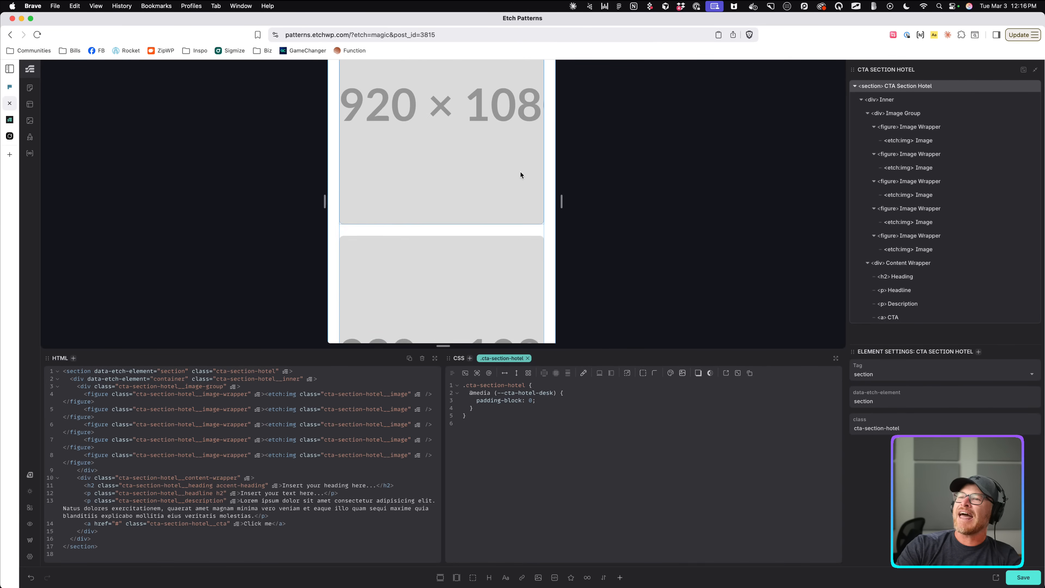
Enlarge the preview and resize it to about 402px, 504px and 770px to check the reflow.
scroll(519, 172, "down", 10)
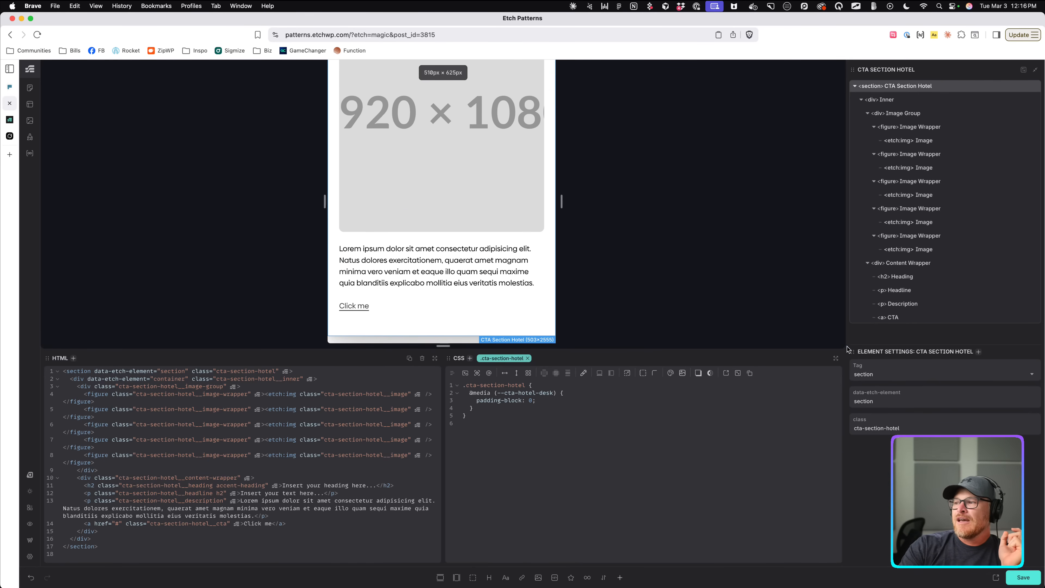
double_click(818, 349)
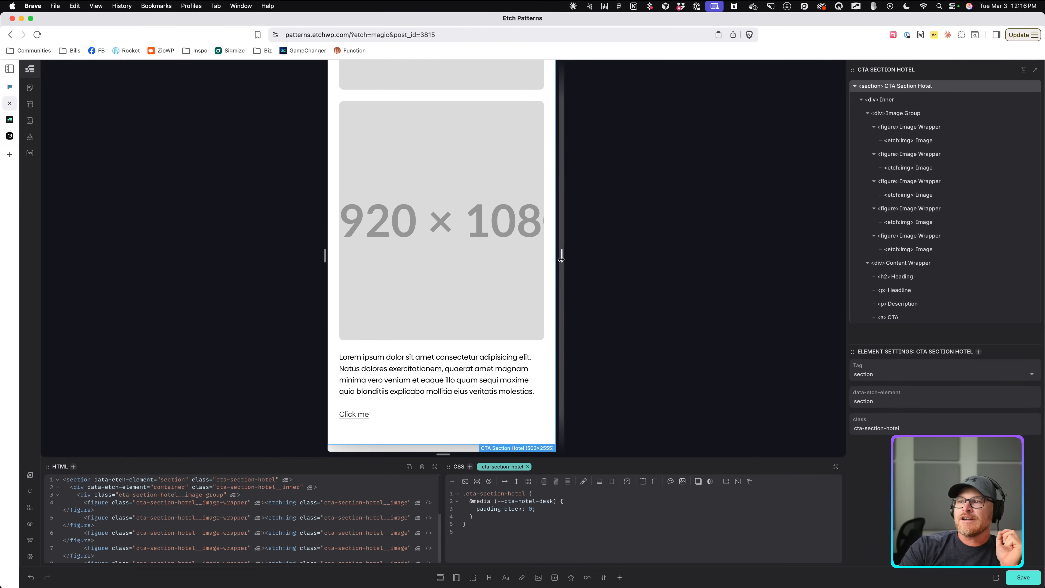
left_click_drag(562, 259, 537, 258)
scroll(489, 259, "down", 1)
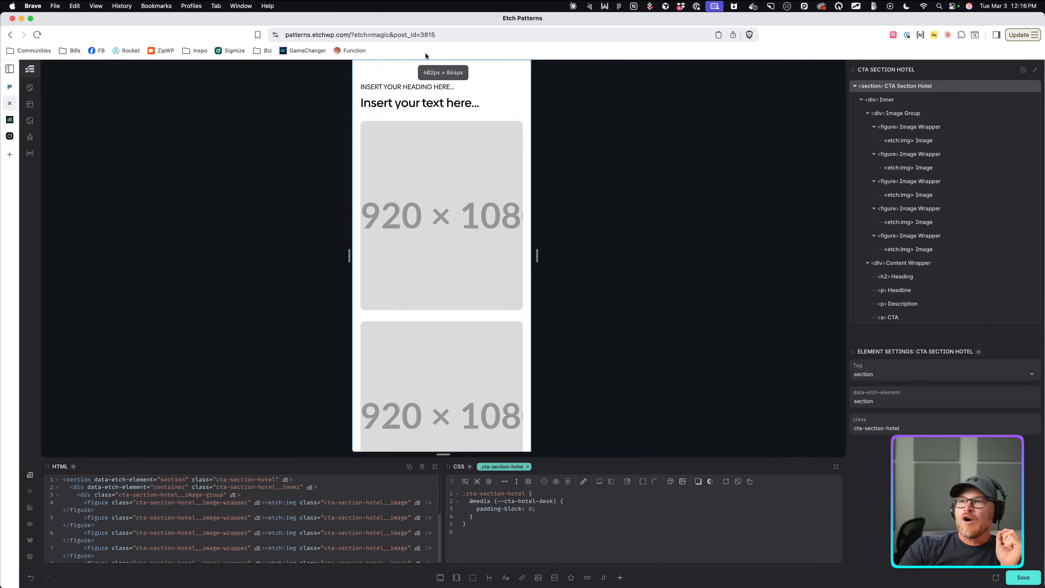
left_click_drag(537, 252, 569, 254)
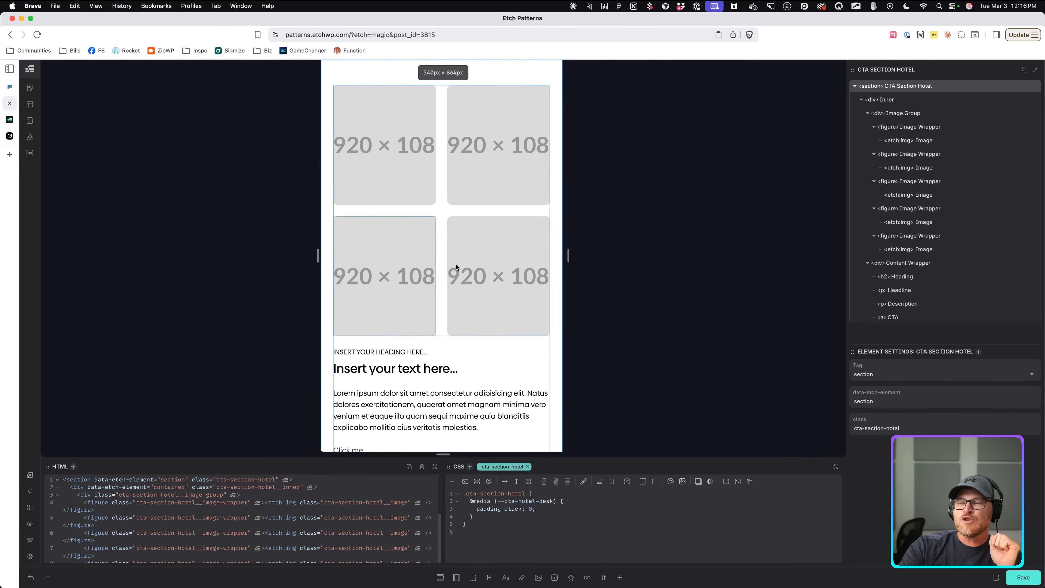
scroll(450, 257, "down", 2)
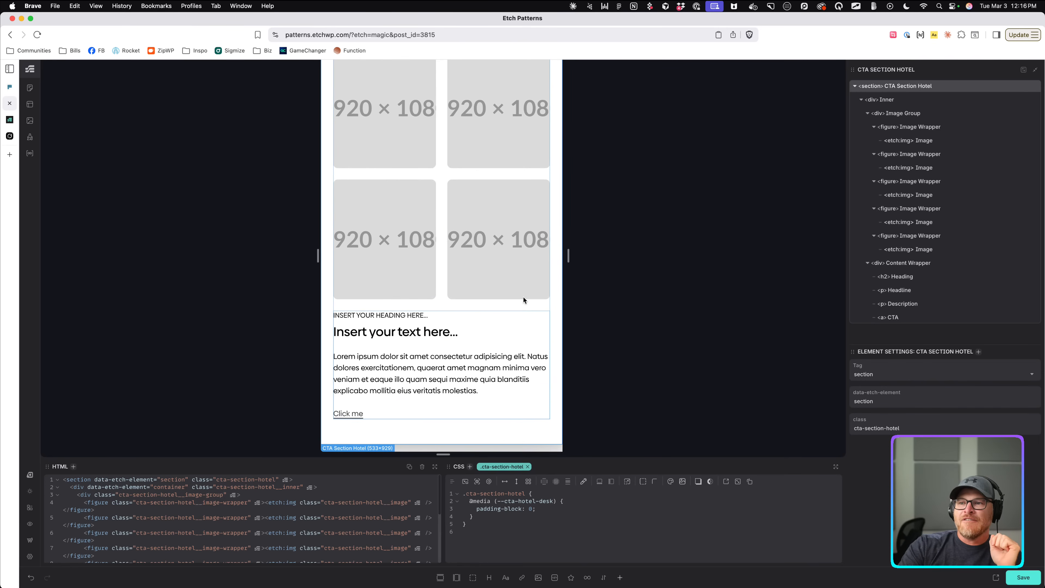
left_click_drag(568, 257, 495, 231)
scroll(553, 240, "down", 6)
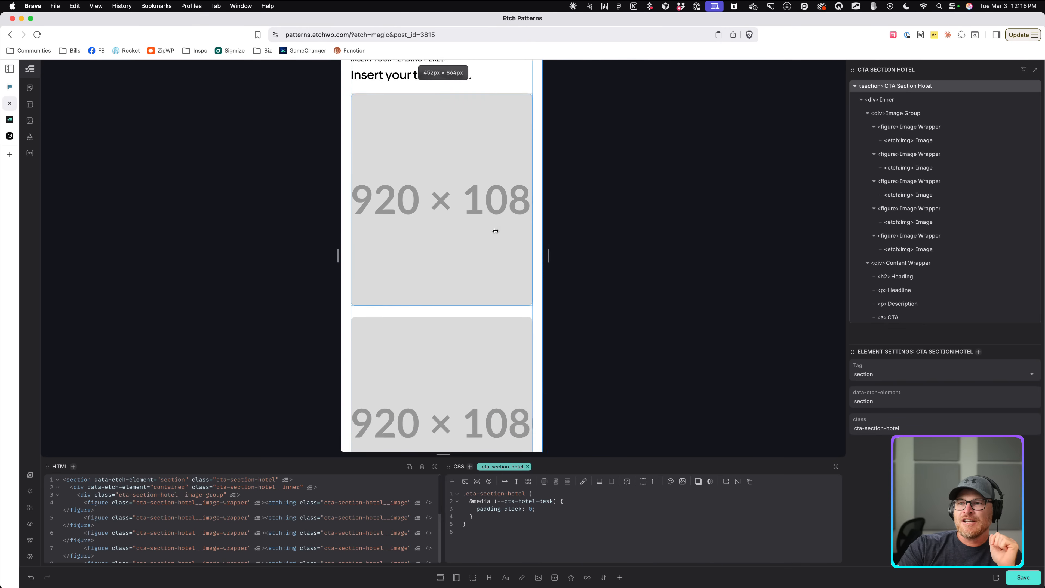
scroll(496, 232, "up", 3)
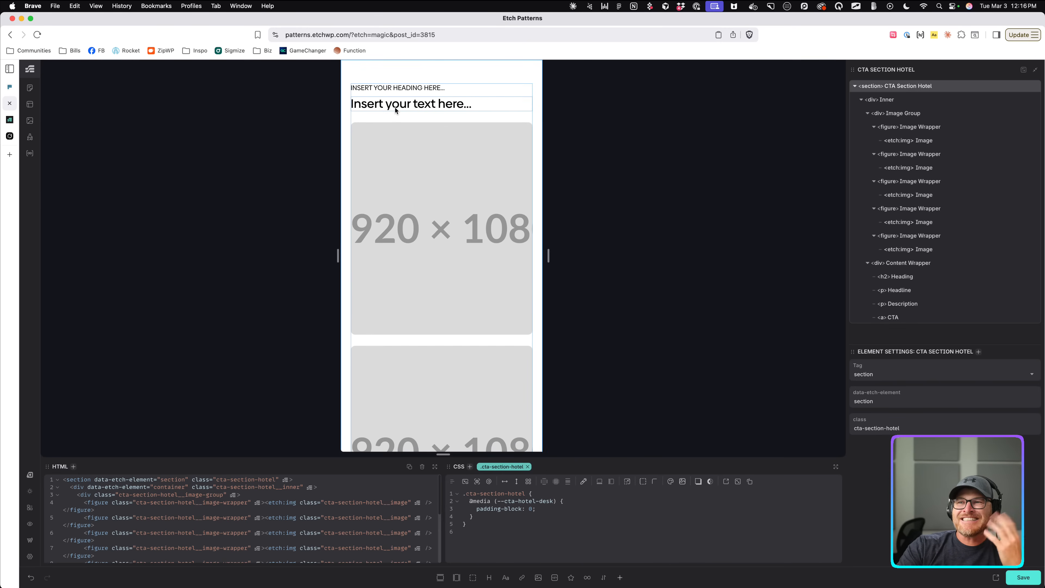
scroll(510, 208, "down", 15)
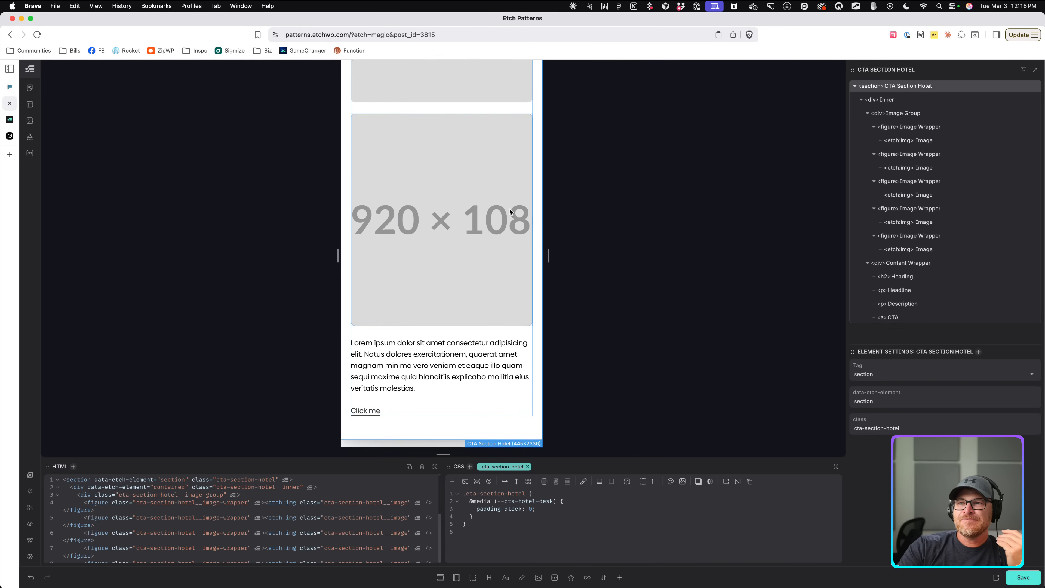
scroll(509, 209, "up", 15)
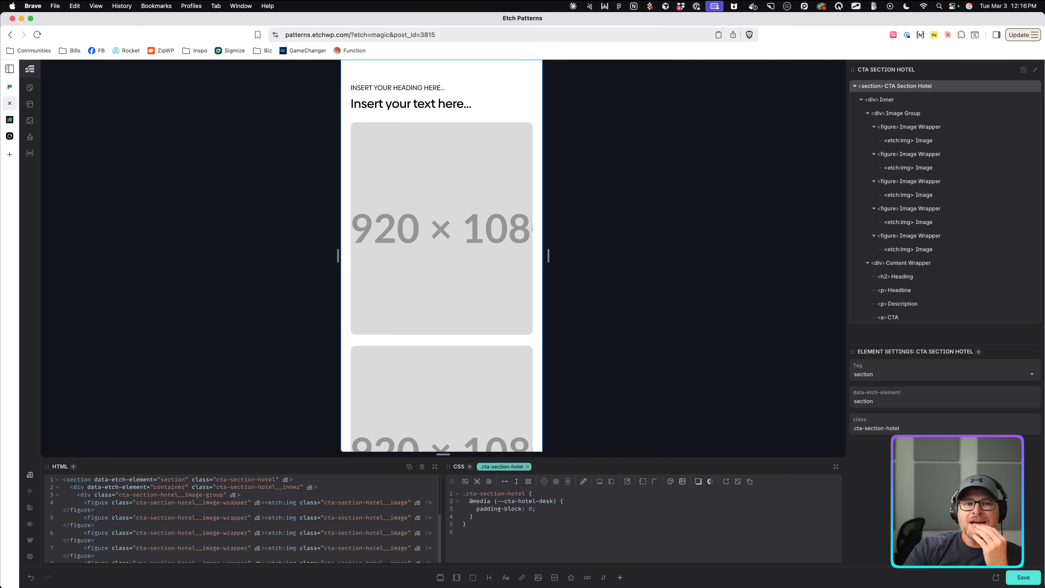
Check the Image Group at a 2×2 width, at 478px, and at full desktop width.
left_click_drag(549, 256, 590, 256)
left_click(461, 237)
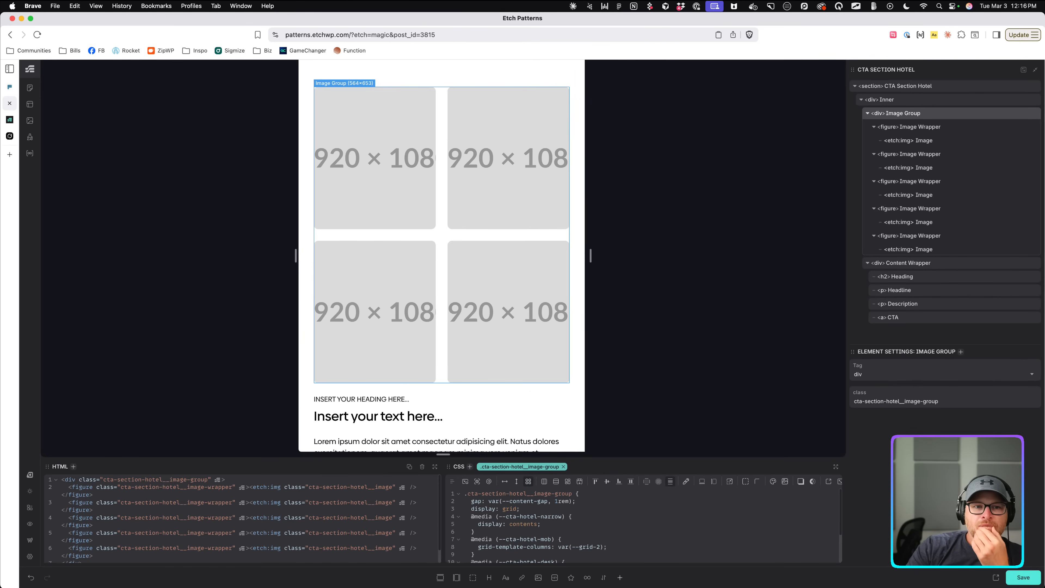
left_click_drag(590, 256, 554, 256)
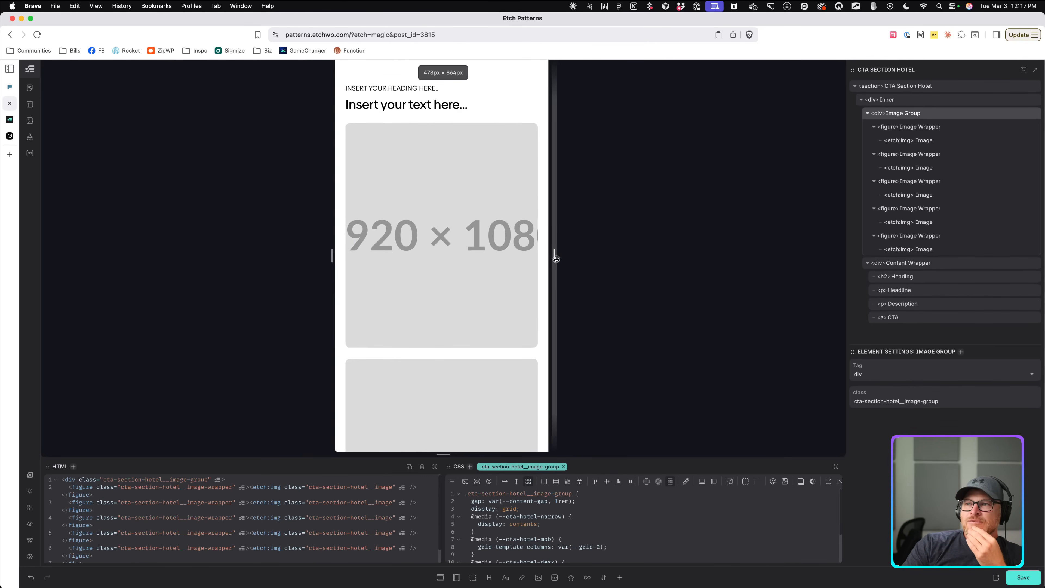
scroll(445, 152, "down", 5)
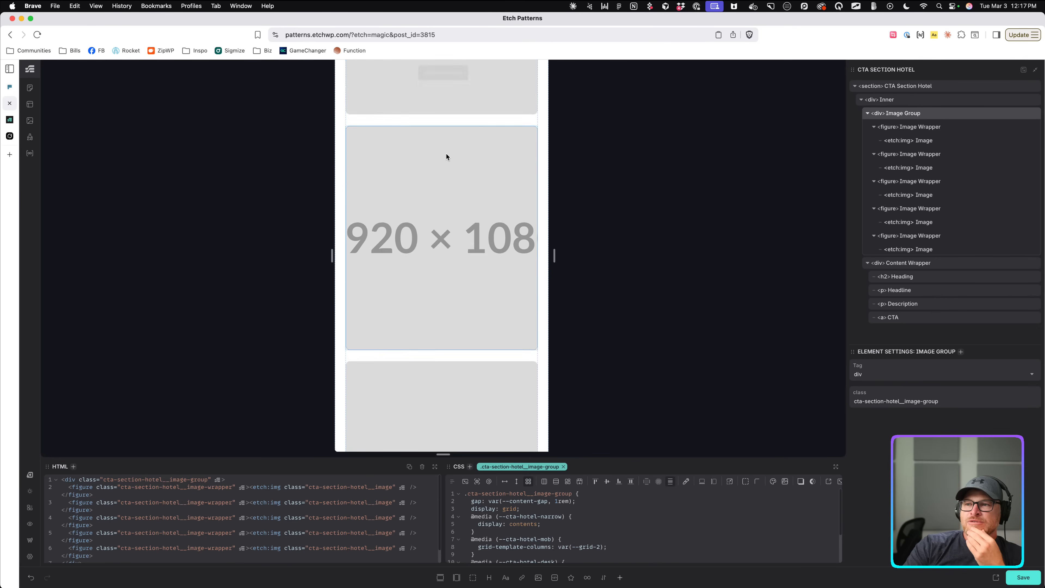
scroll(446, 156, "up", 8)
scroll(449, 172, "down", 4)
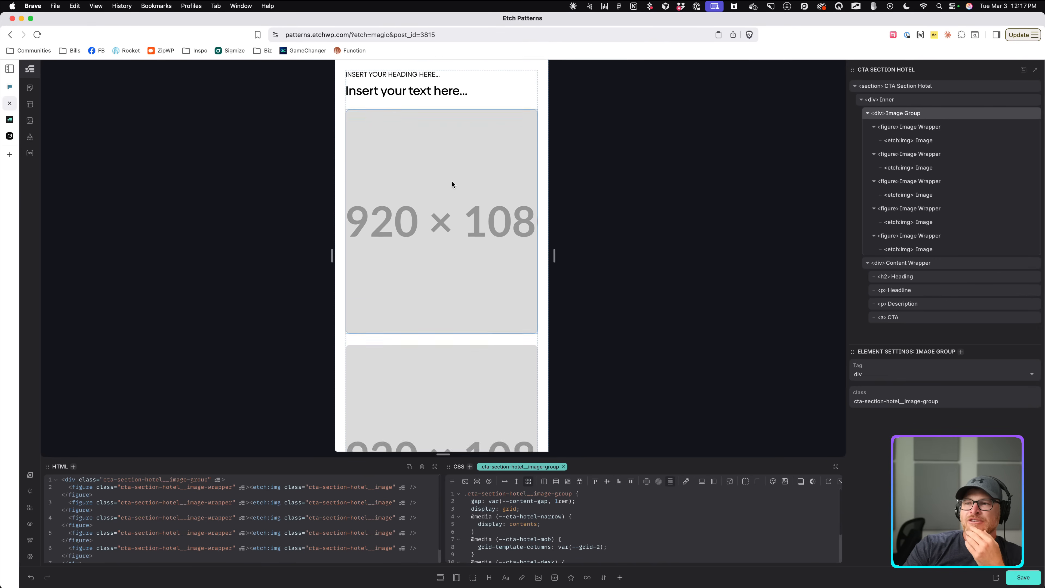
scroll(450, 181, "up", 2)
scroll(450, 184, "down", 3)
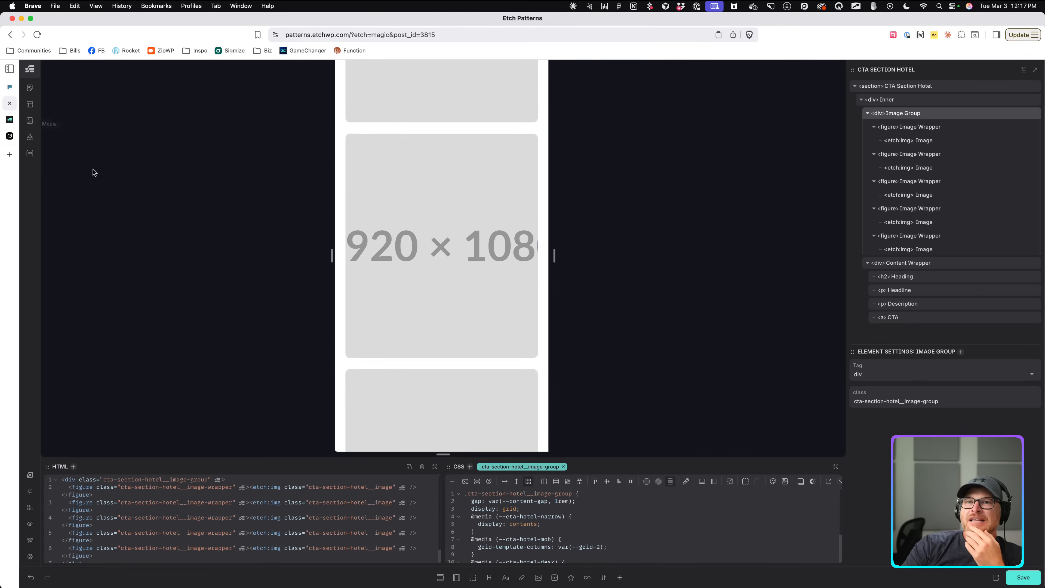
left_click_drag(553, 258, 841, 284)
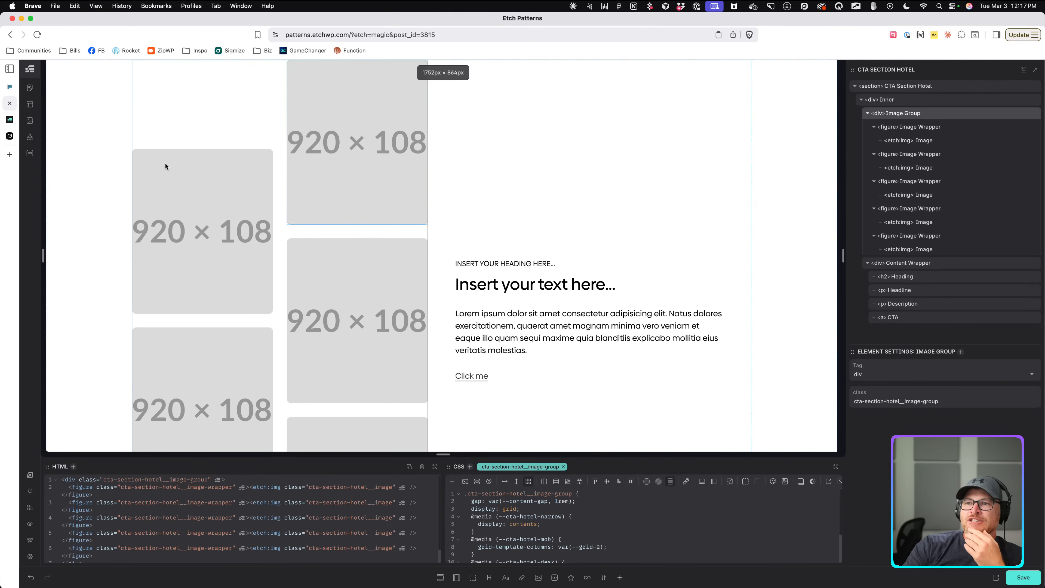
Open and close the Loop Manager, then narrow the preview to 838px.
left_click(235, 232)
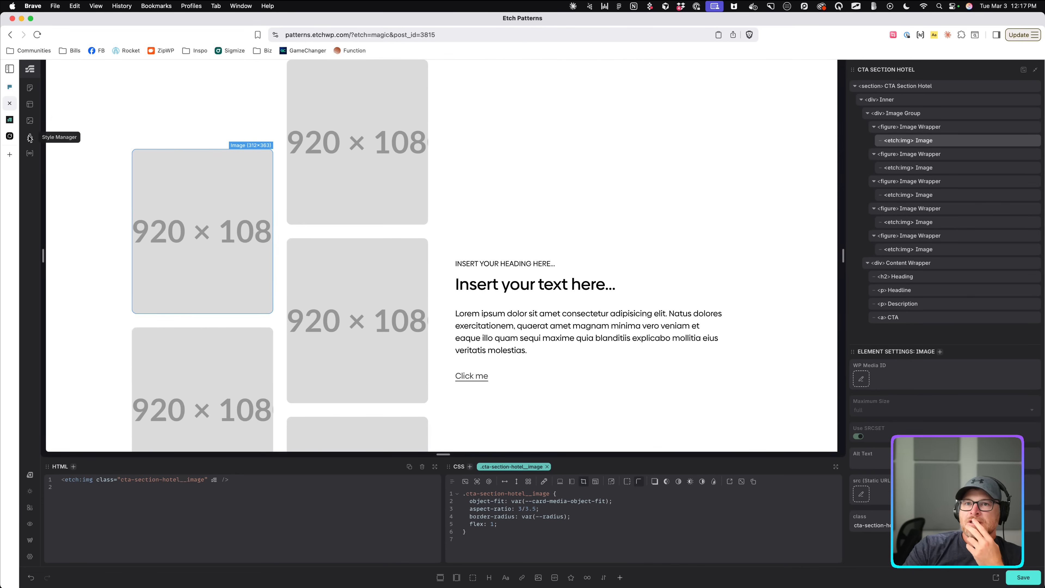
left_click(30, 153)
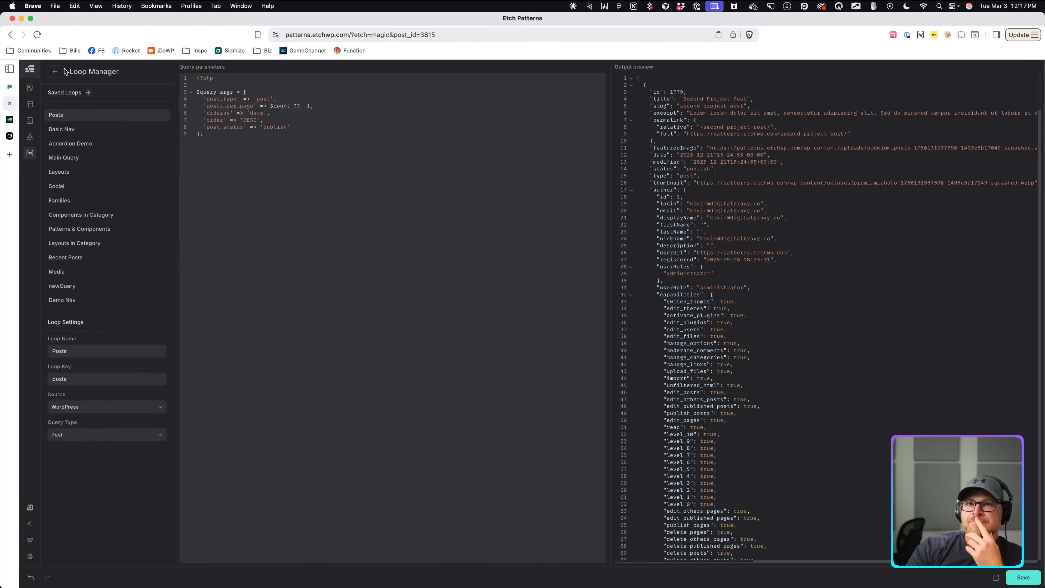
left_click(58, 74)
left_click(363, 231)
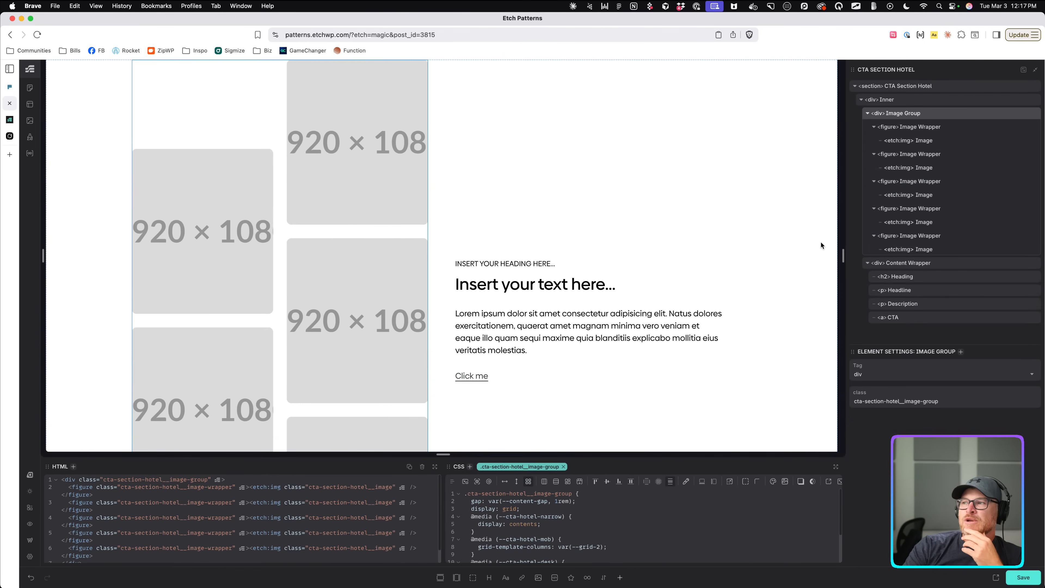
left_click_drag(843, 255, 578, 247)
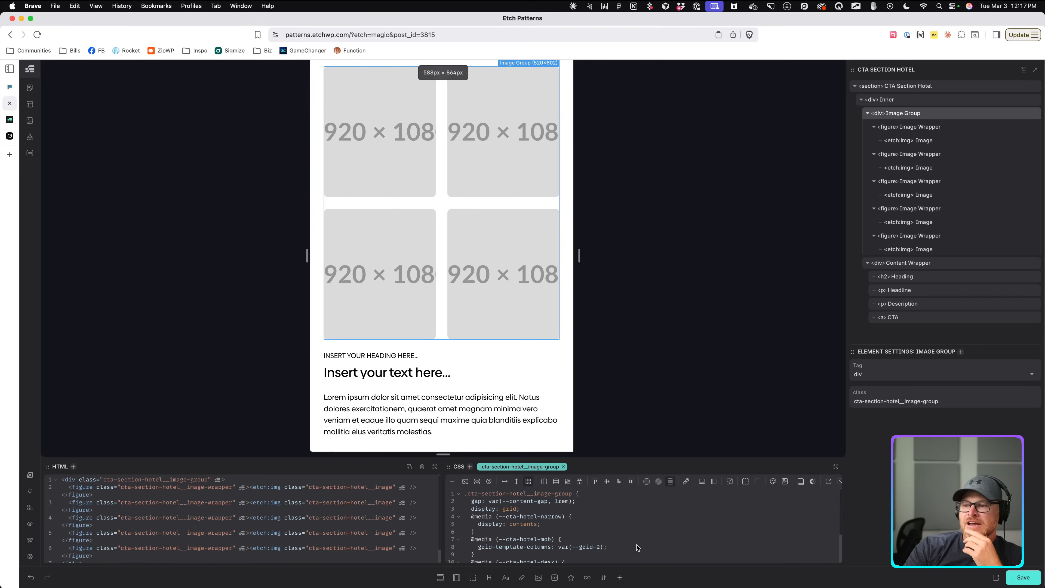
Review the Image Group's narrow media block and narrow the preview to 510px.
scroll(590, 537, "down", 1)
left_click(624, 526)
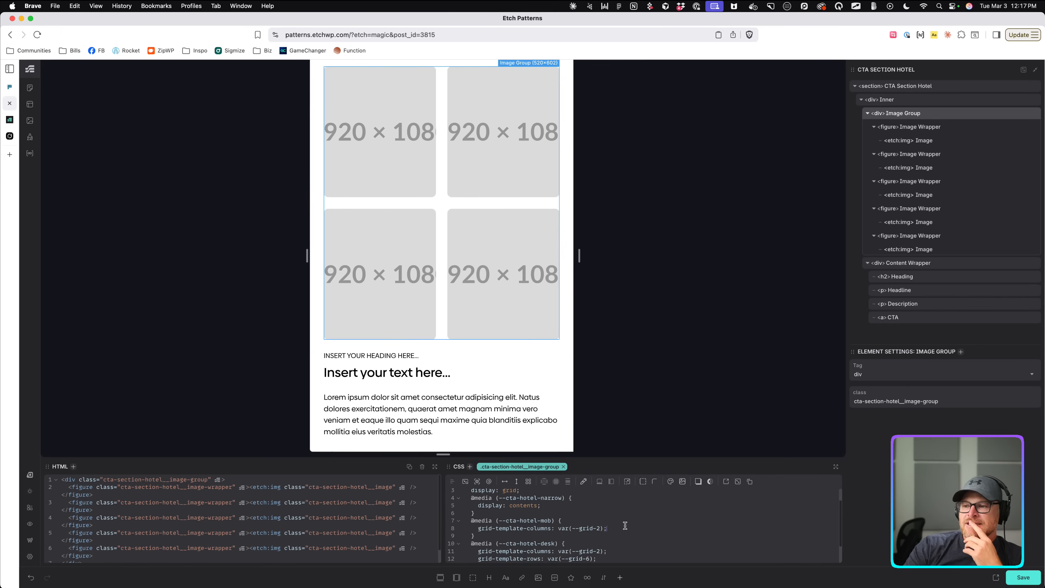
left_click_drag(482, 511, 434, 494)
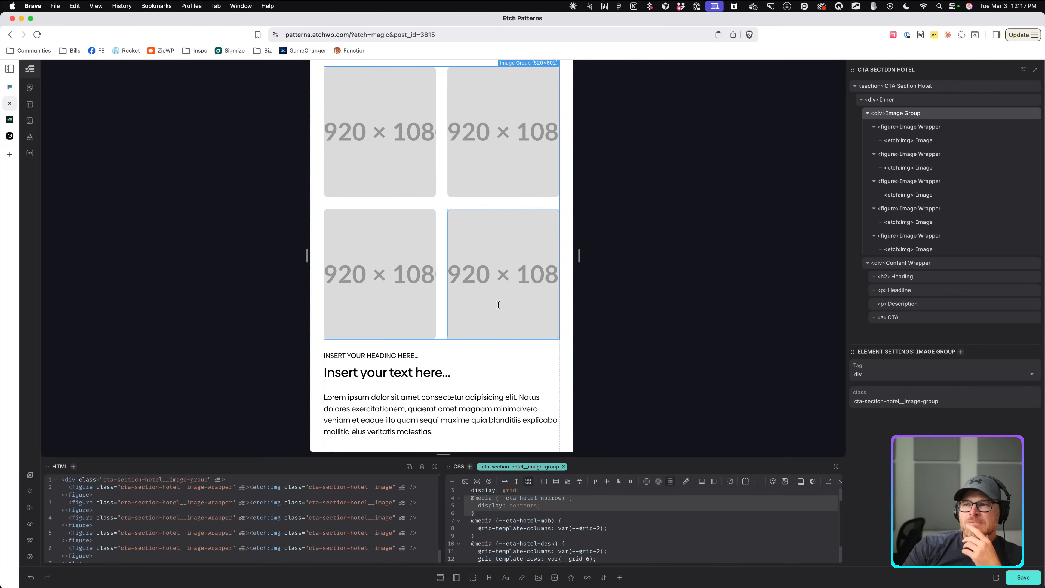
scroll(498, 305, "up", 1)
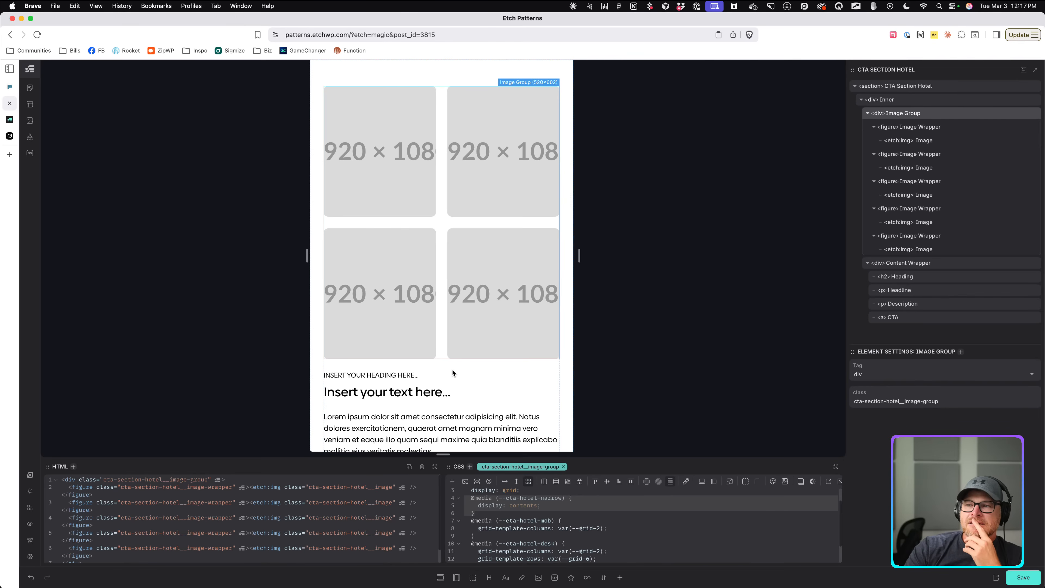
mouse_move(579, 255)
left_mouse_down()
mouse_move(562, 258)
mouse_move(580, 259)
left_mouse_up()
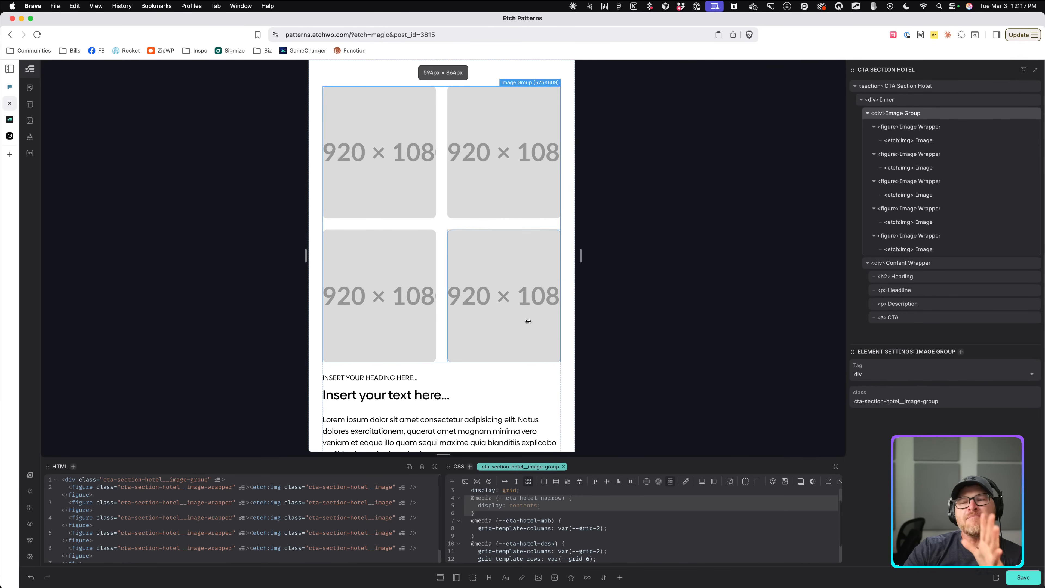
Change narrow to mob in the Content Wrapper, Heading and Headline media queries.
left_click(422, 413)
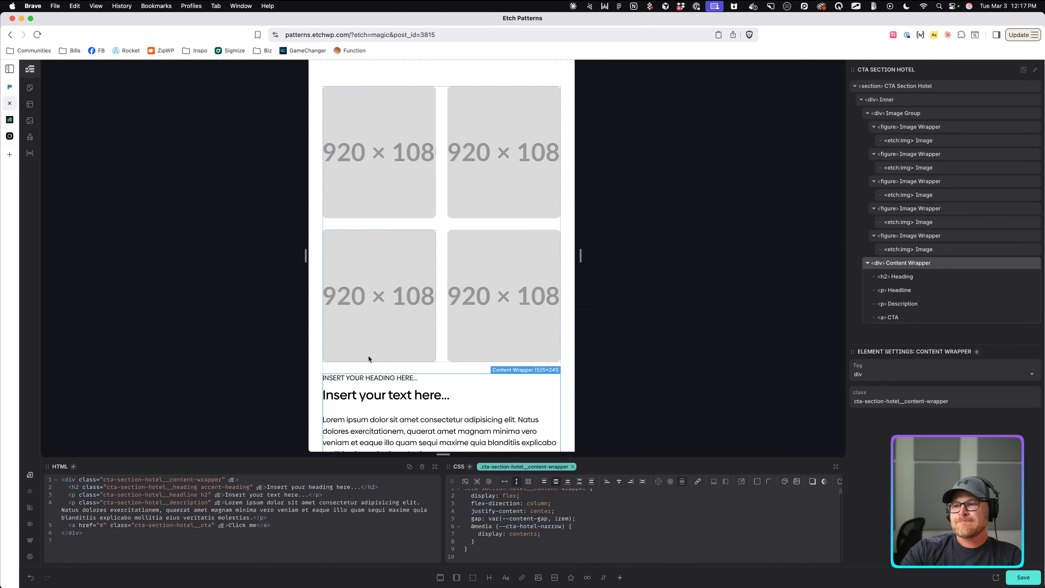
double_click(554, 527)
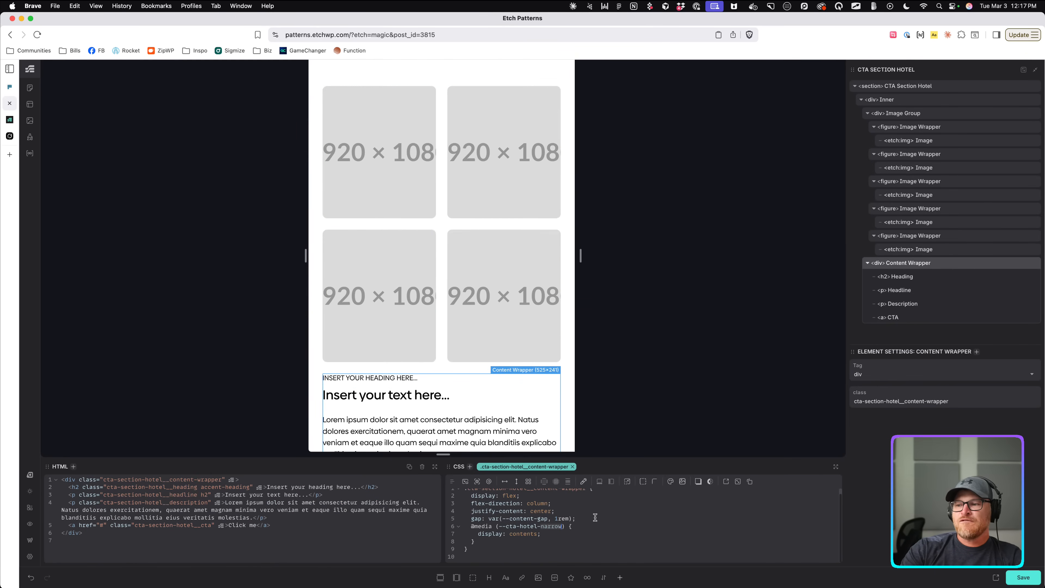
type("mob")
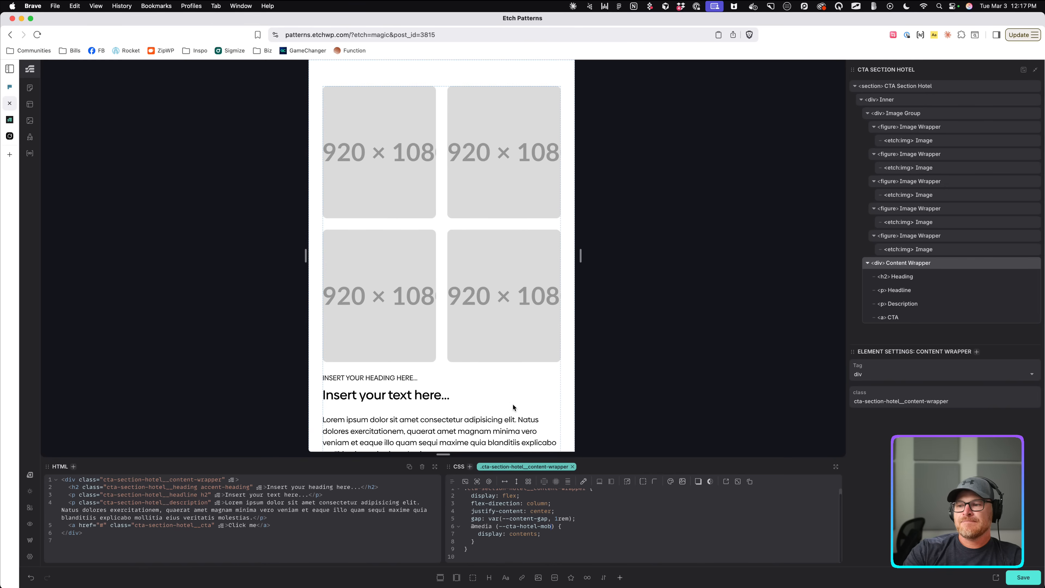
left_click(453, 378)
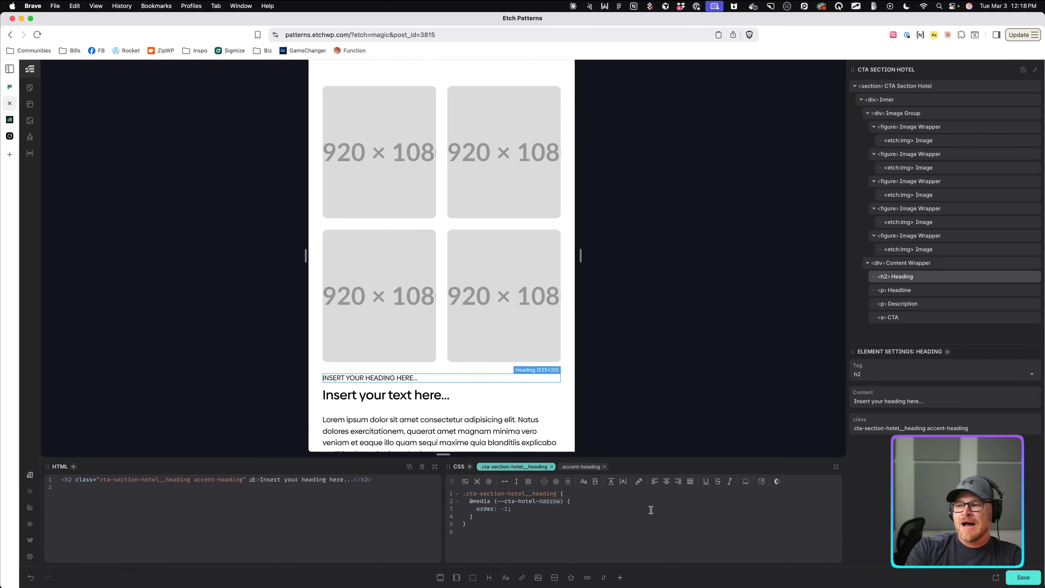
type("mob")
left_click(428, 397)
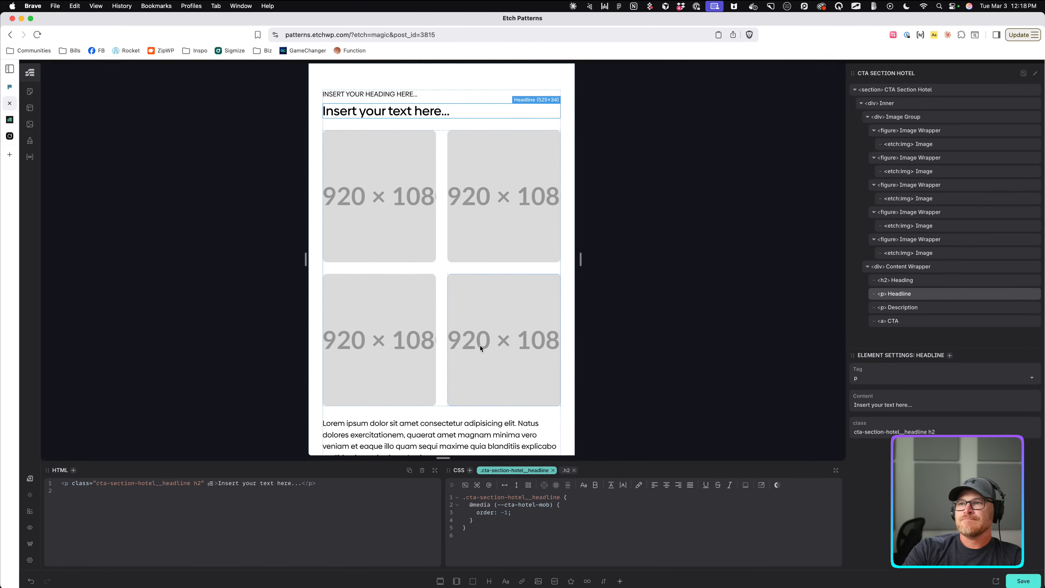
scroll(500, 356, "down", 3)
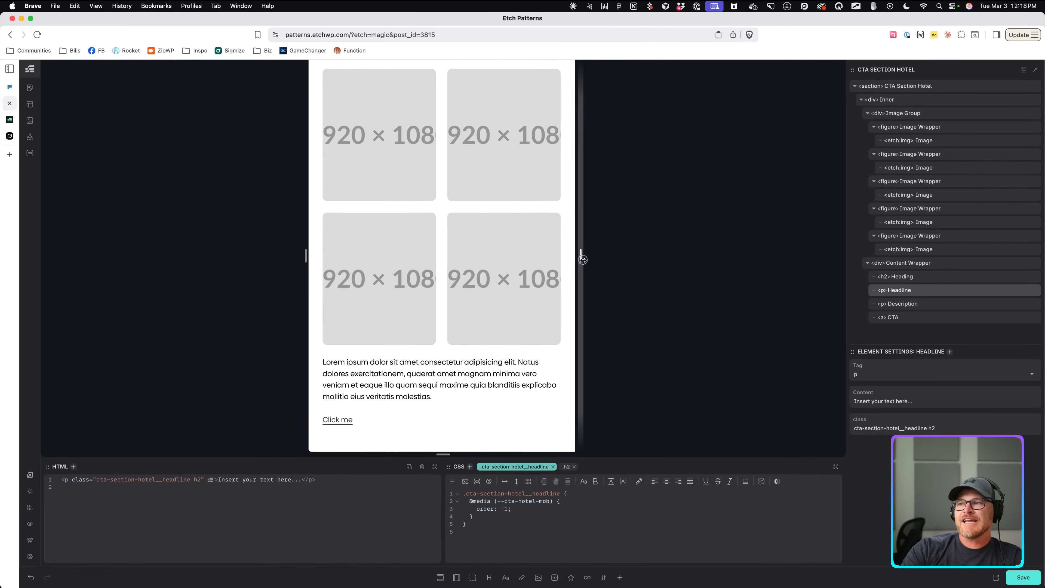
left_click_drag(580, 256, 507, 233)
left_click(494, 221)
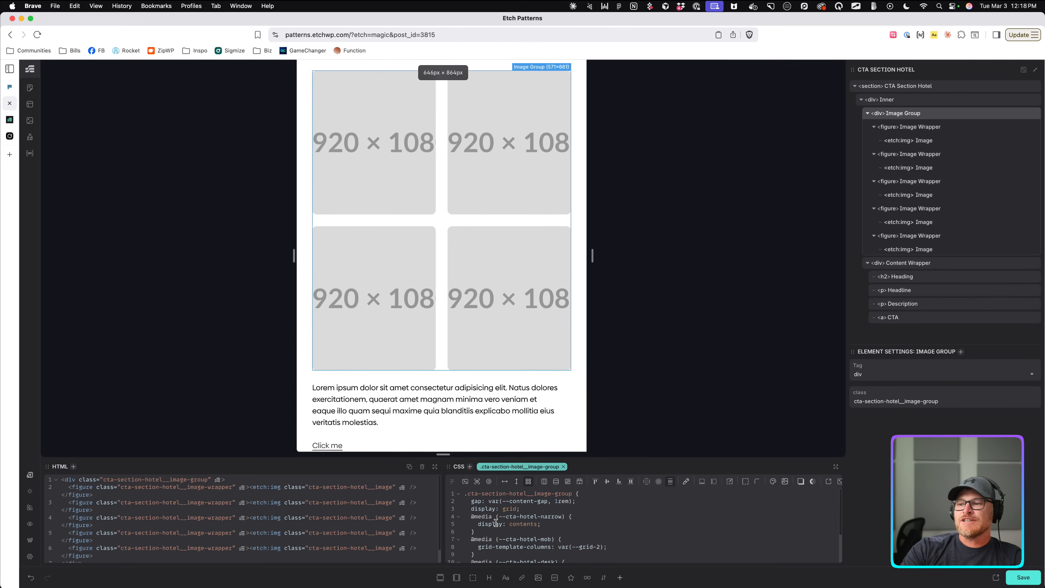
Delete the Image Group's narrow display: contents block and test the layout at 440px and 1384px.
left_click_drag(465, 517, 492, 534)
key("BackSpace")
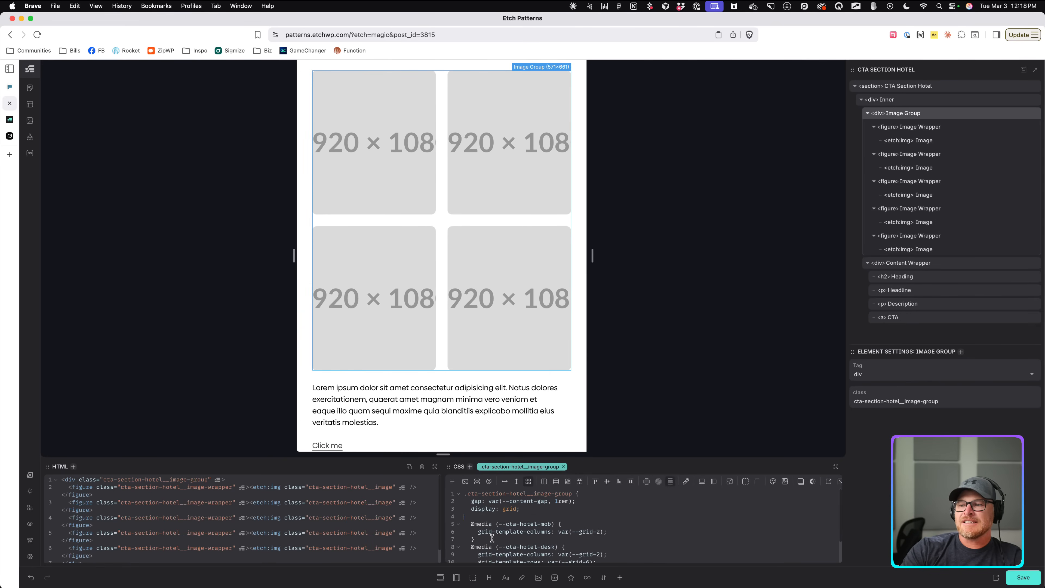
key("BackSpace")
left_click_drag(588, 278, 672, 308)
scroll(519, 281, "down", 5)
scroll(589, 269, "down", 5)
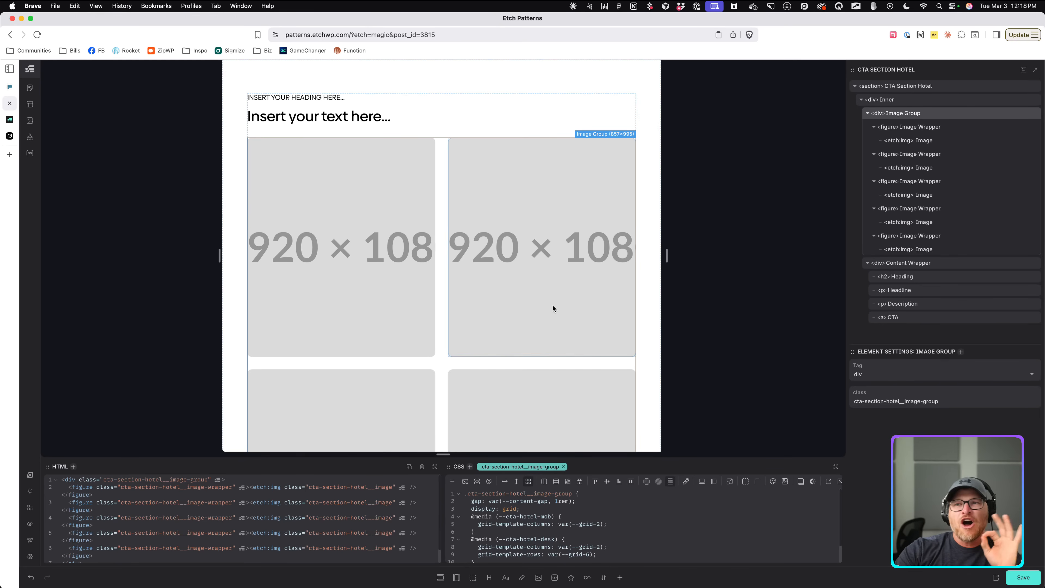
left_click_drag(666, 254, 842, 264)
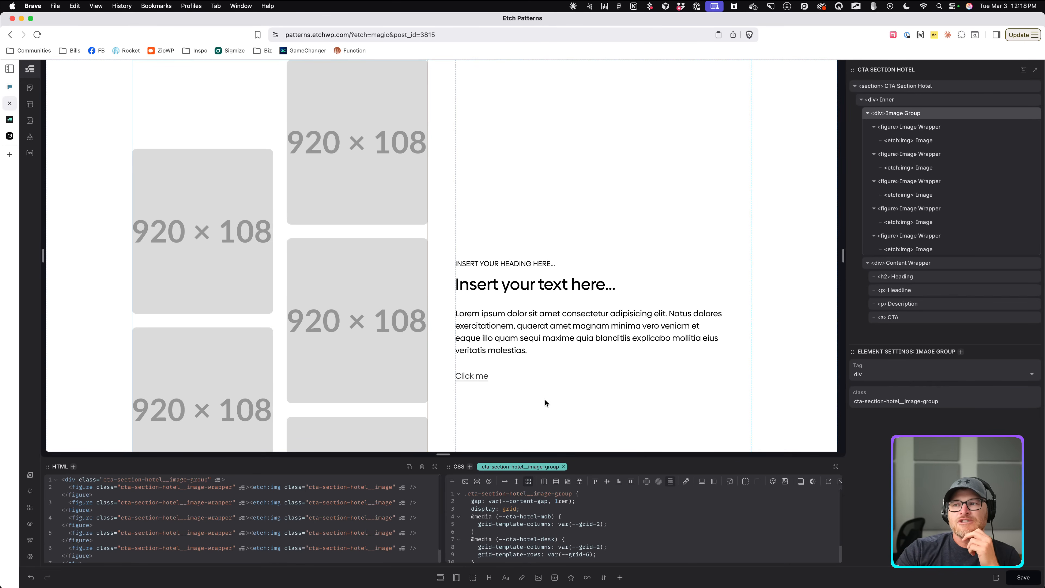
scroll(510, 362, "down", 3)
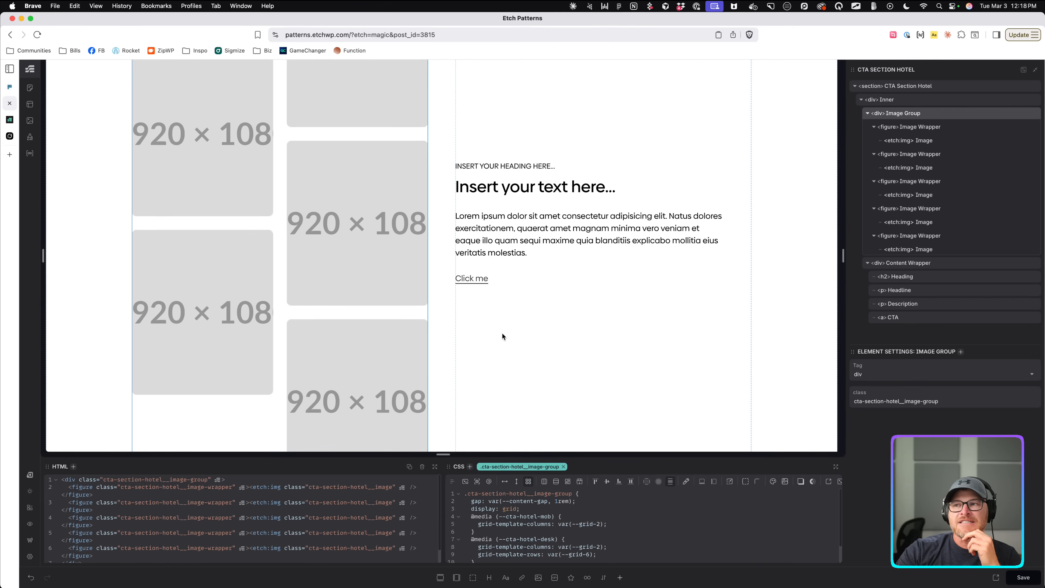
Select the three custom media definitions, then add a Dev Note below the Click me link.
left_click(31, 137)
left_click_drag(257, 156, 54, 142)
key("super+c")
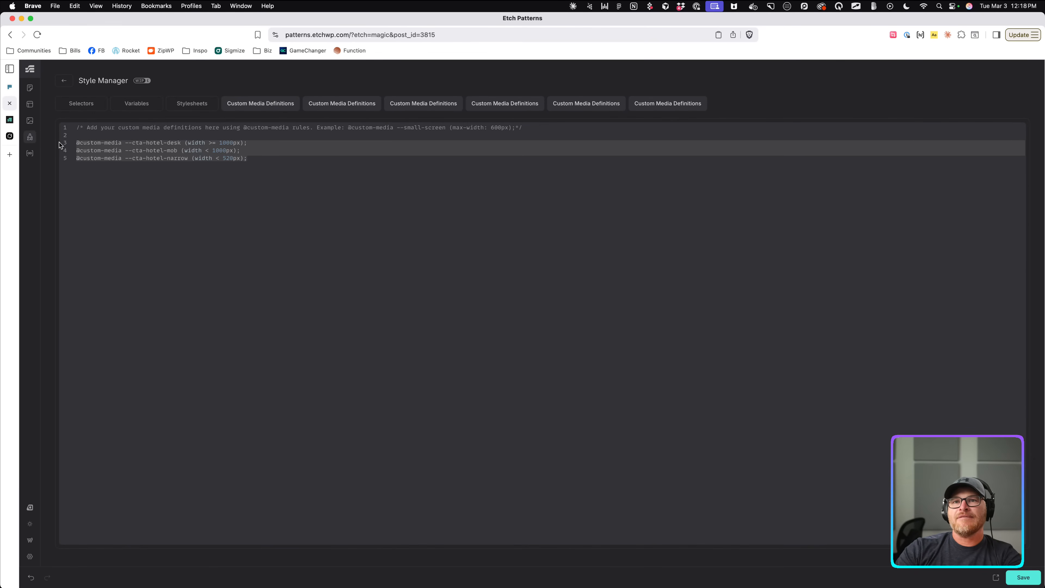
left_click(32, 138)
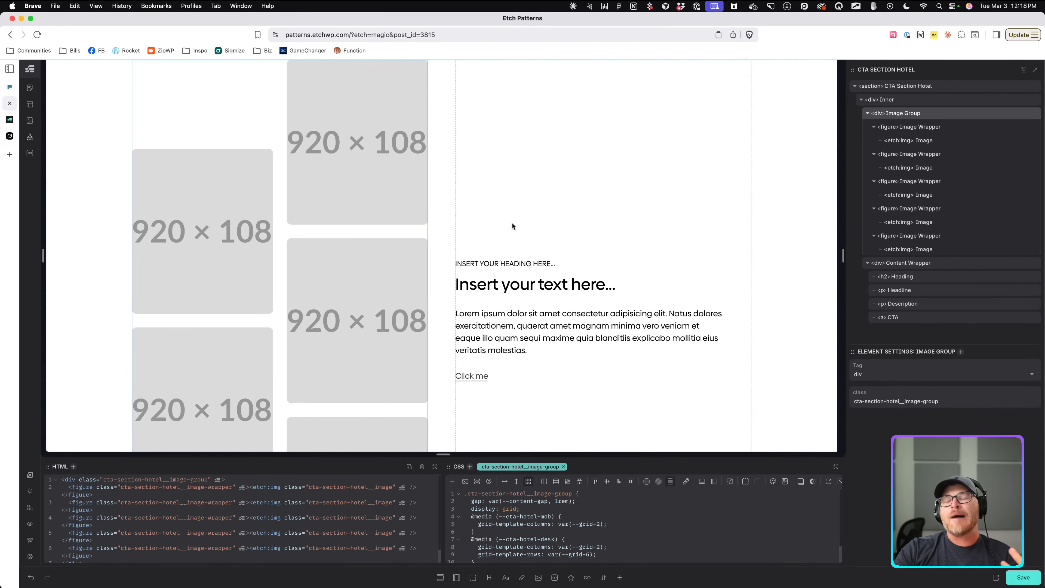
left_click(566, 362)
key("super+i")
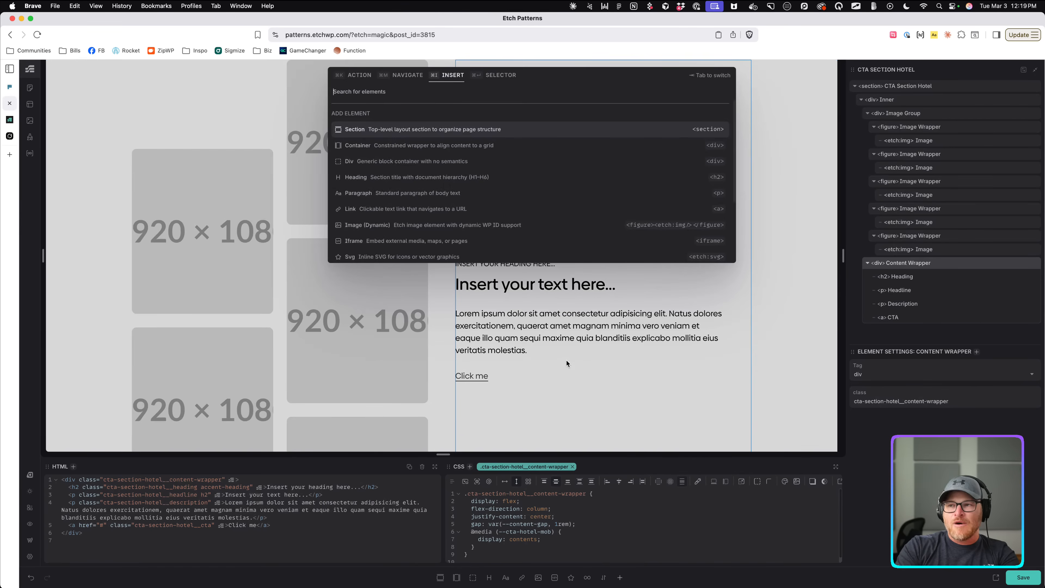
type("e")
type("d")
key("BackSpace")
key("BackSpace")
type("dev note")
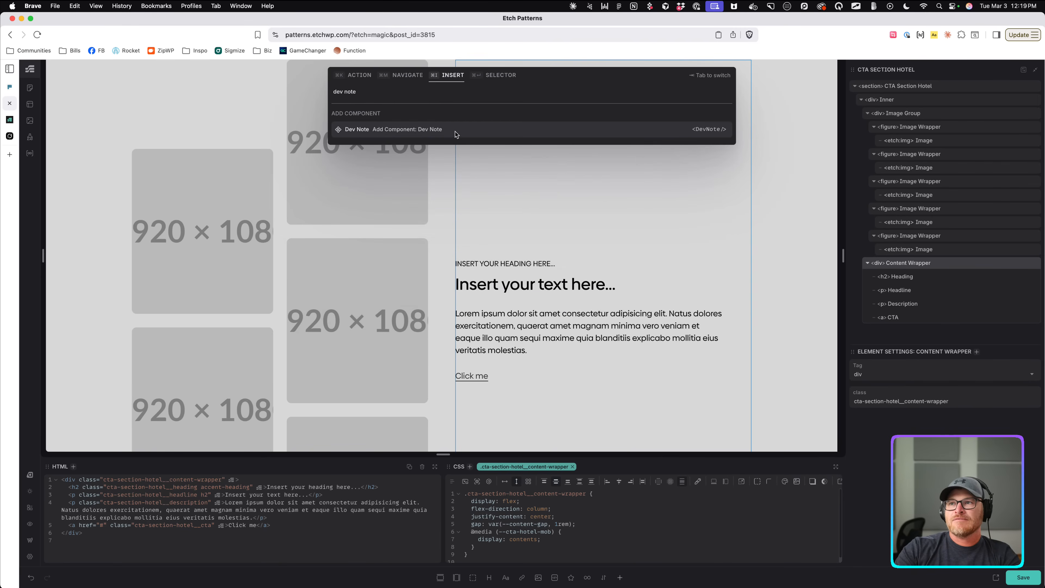
left_click(456, 134)
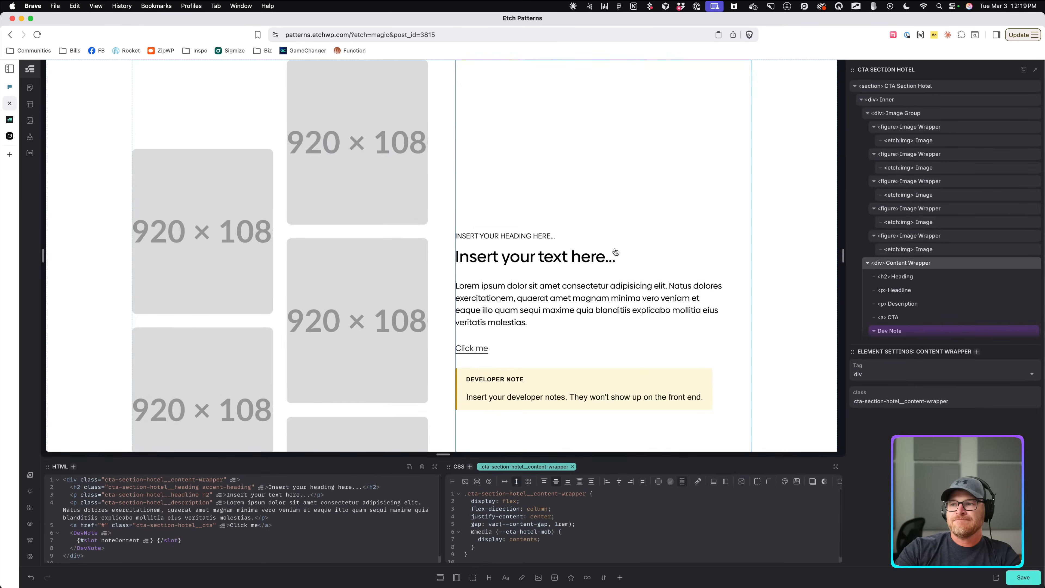
Add a paragraph in the note's content slot reading 'Import these custom media definitions'.
left_click(530, 319)
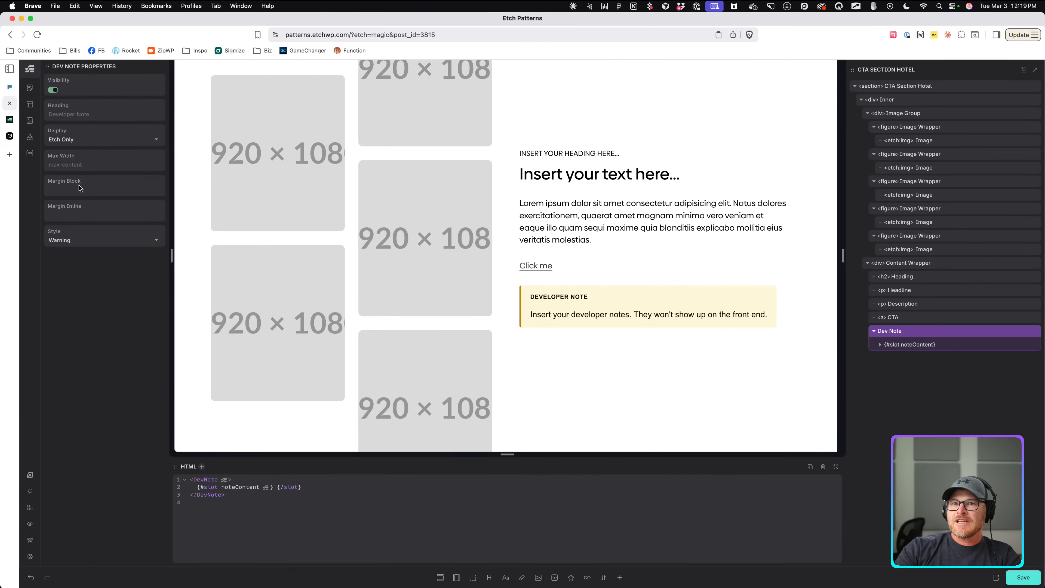
left_click(951, 346)
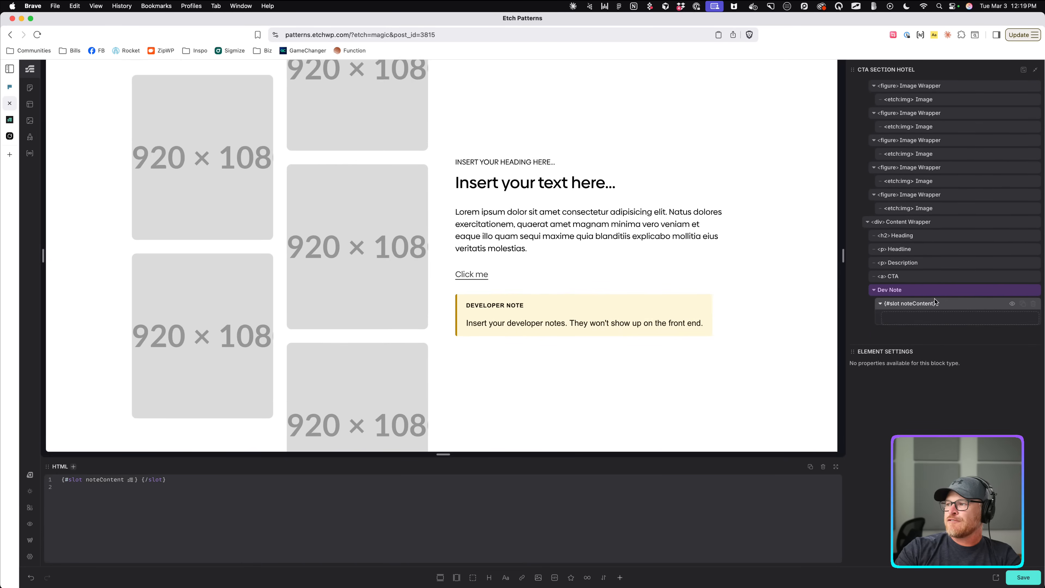
left_click(931, 308)
left_click(506, 577)
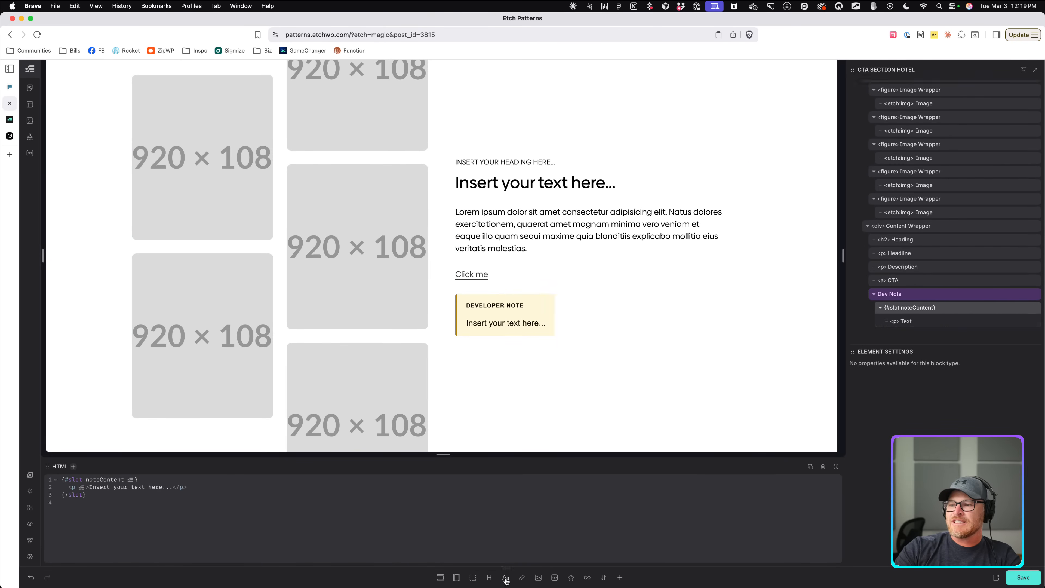
double_click(513, 323)
key("super+a")
type("Import the")
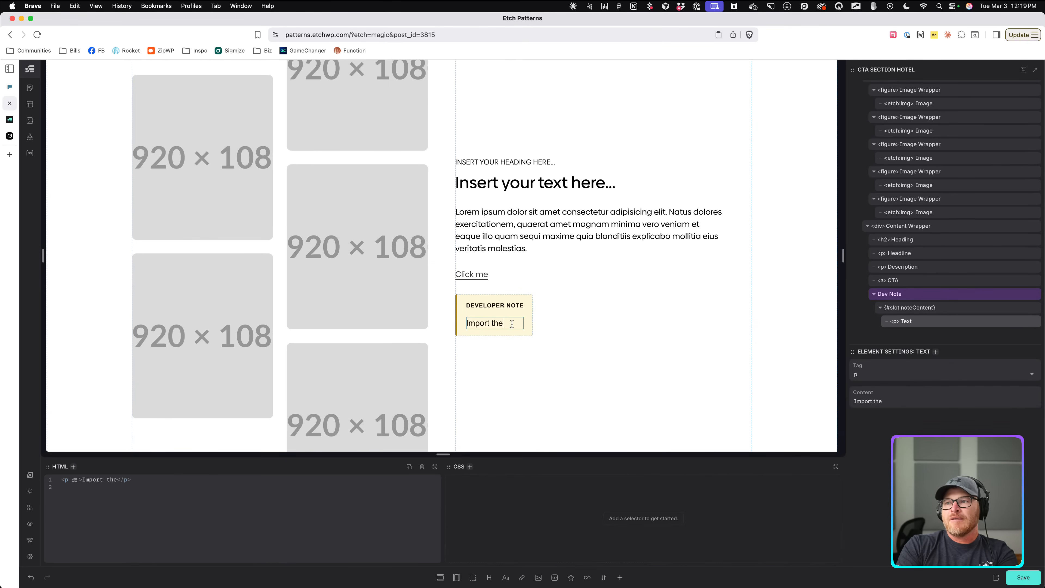
type("se custom media definitions")
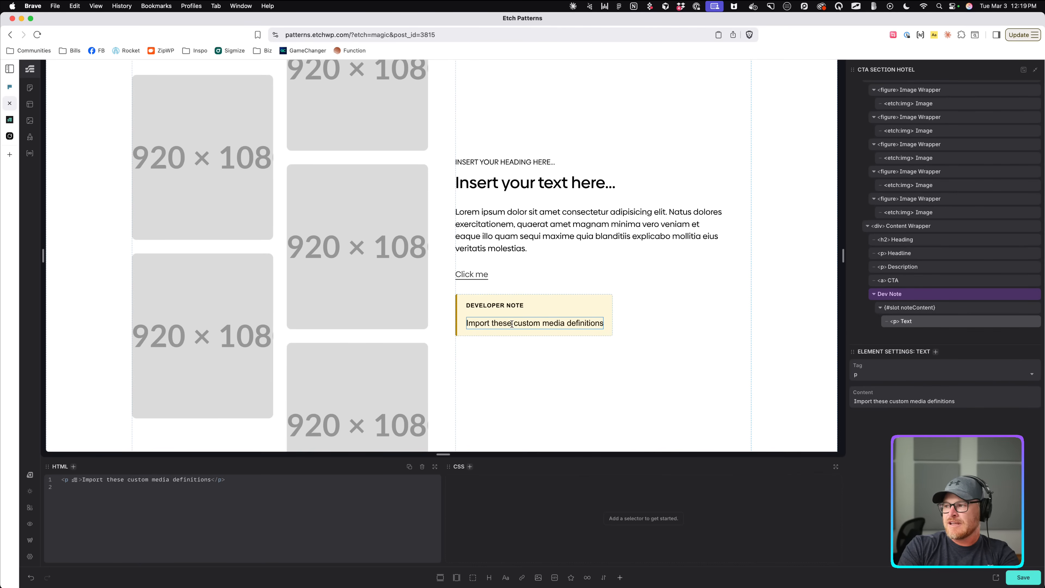
type("<br>")
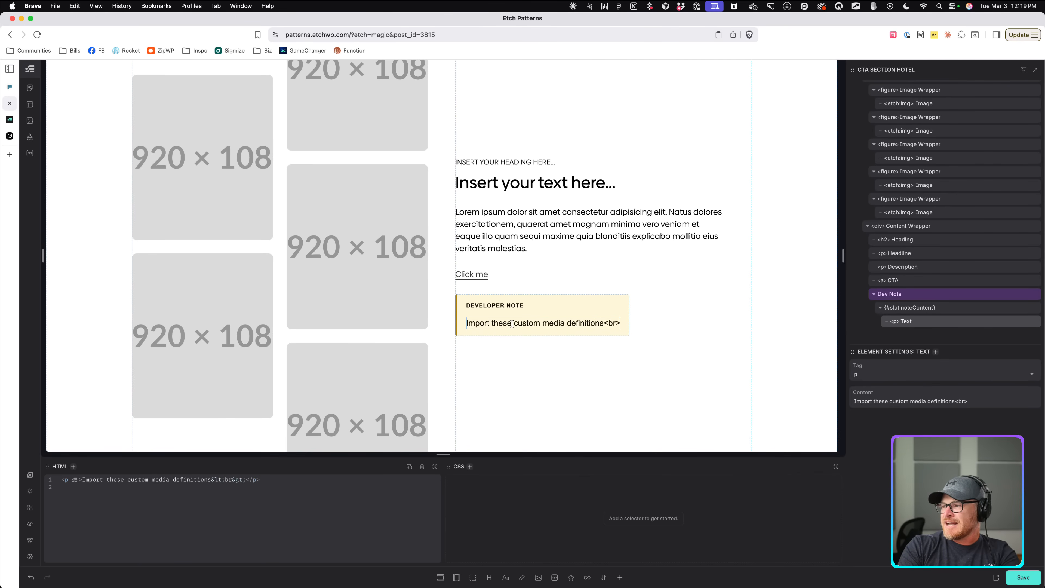
key("BackSpace")
key("BackSpace")
key("BackSpace")
key("BackSpace")
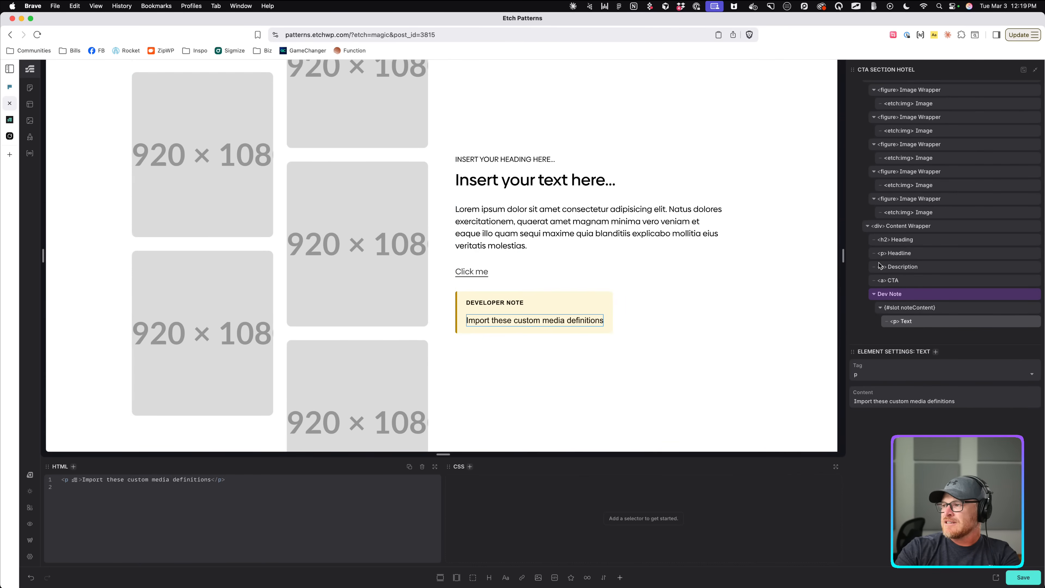
left_click(943, 311)
key("super+i")
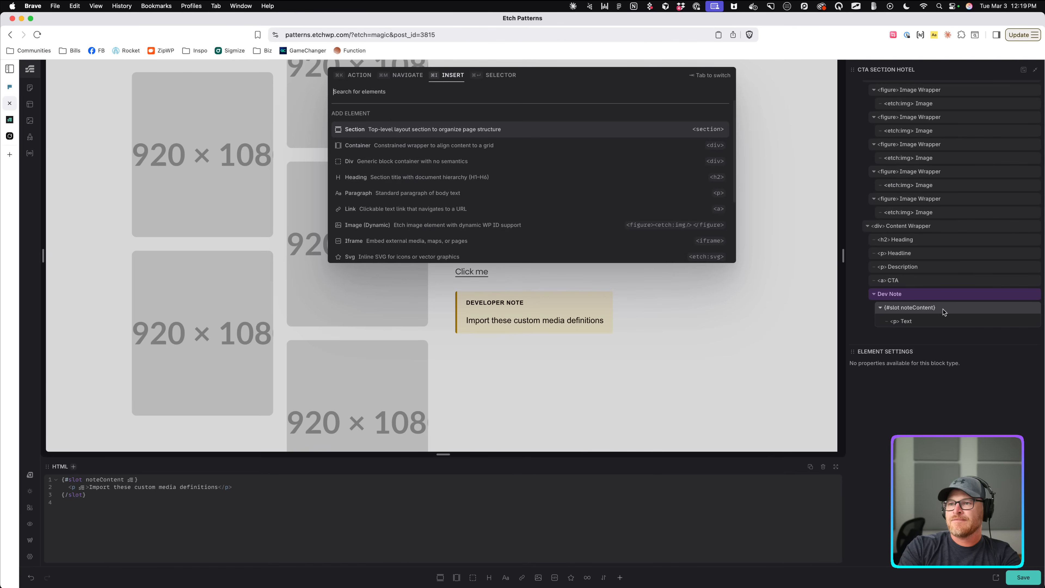
type("code")
key("Down")
key("Return")
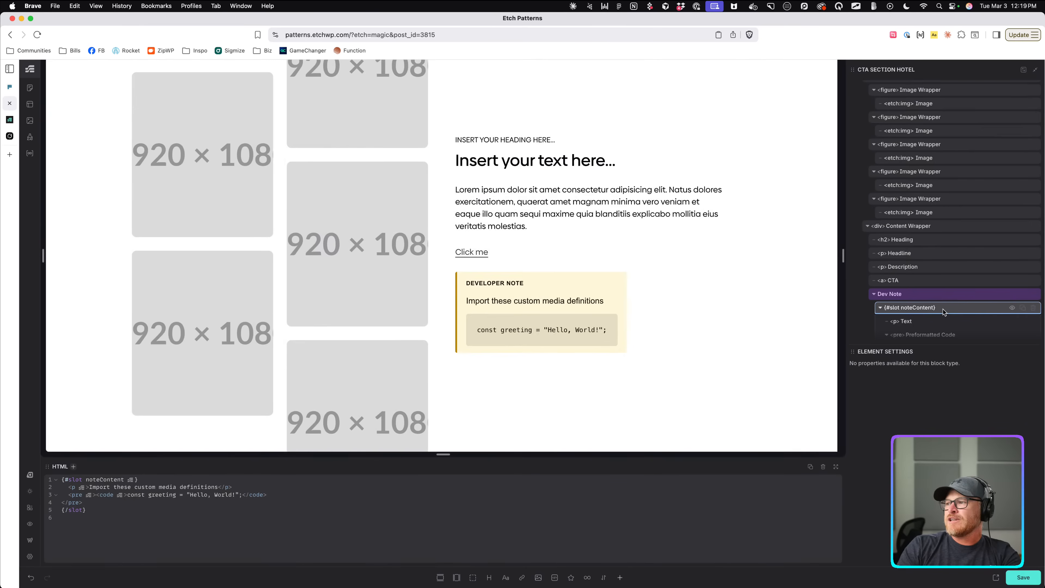
left_click(913, 333)
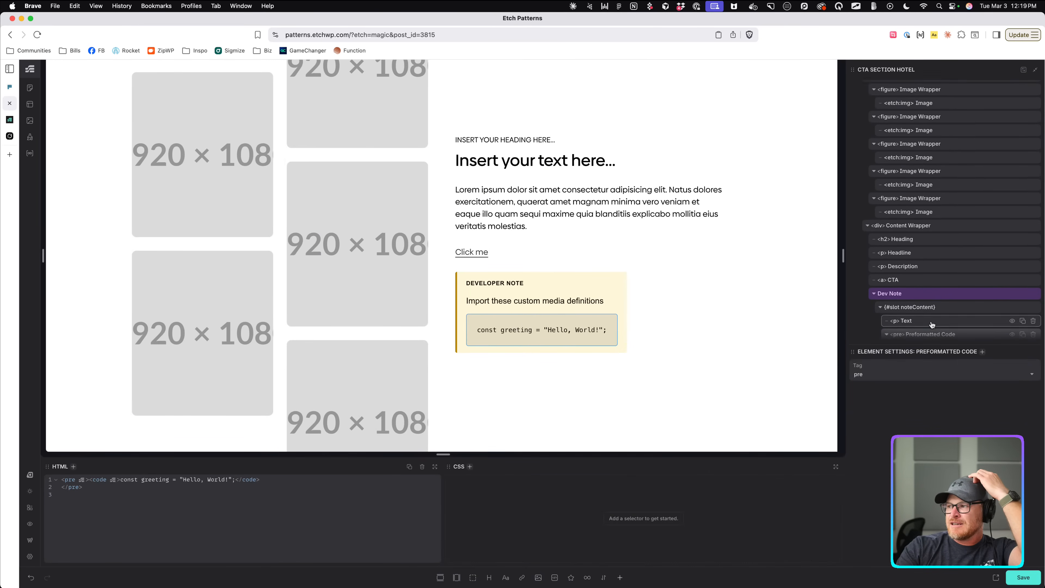
double_click(533, 331)
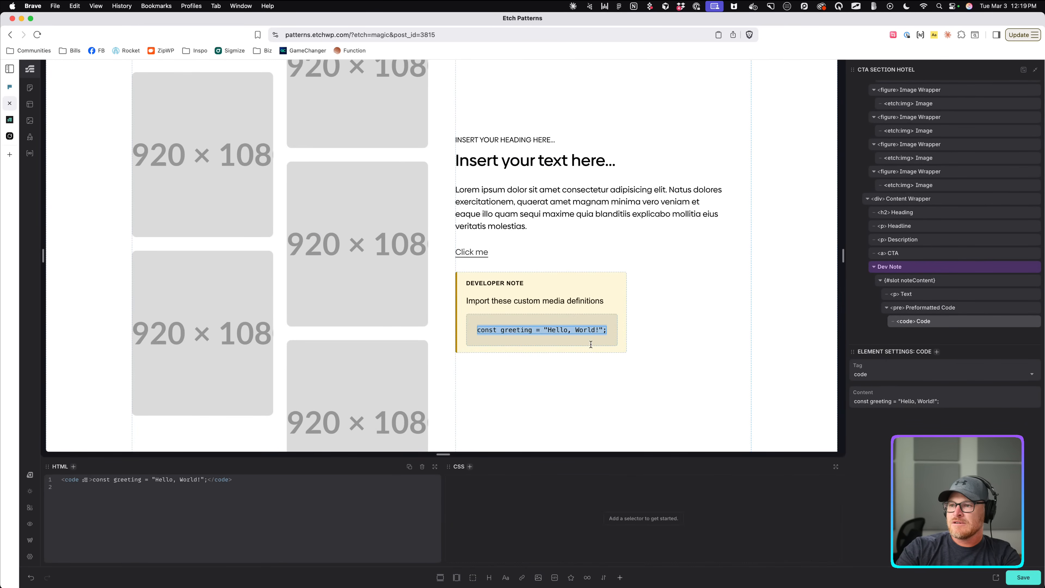
key("super+v")
left_click(597, 360)
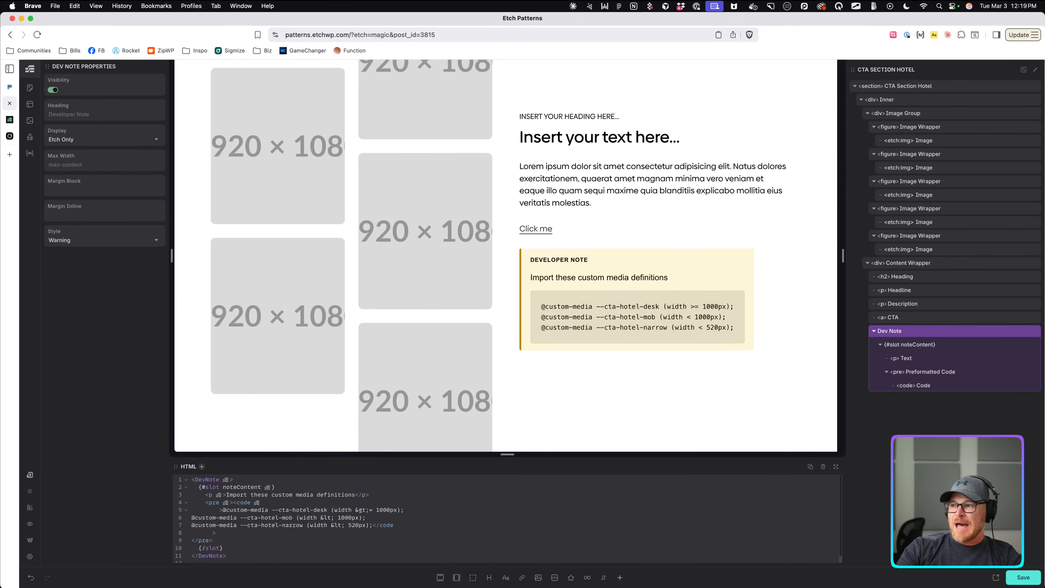
left_click(995, 578)
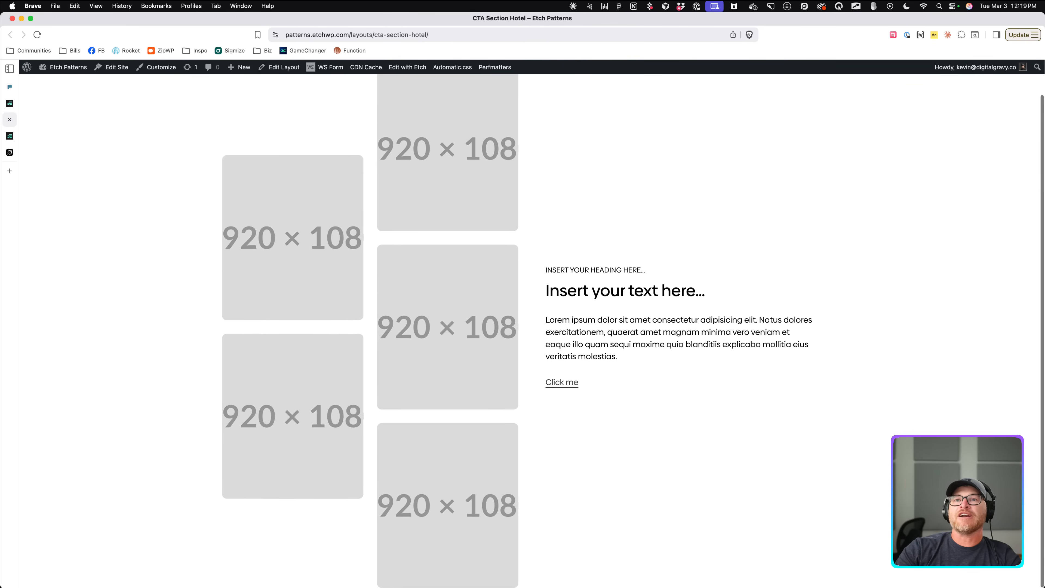
Back in the builder, toggle the developer note's visibility off and on, leaving it shown.
left_click(14, 104)
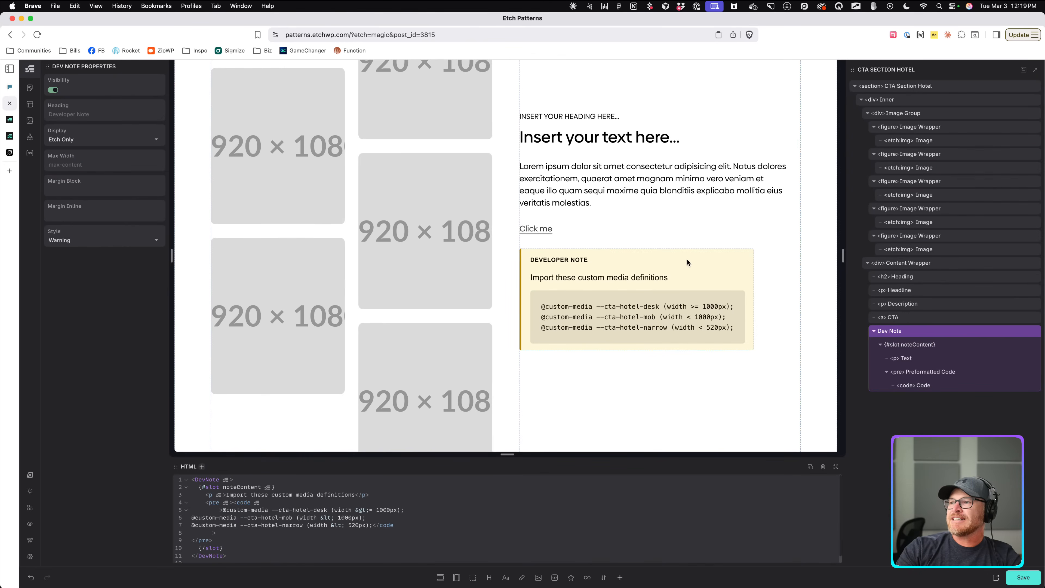
left_click(53, 89)
left_click(53, 89)
left_click(53, 89)
left_click(53, 90)
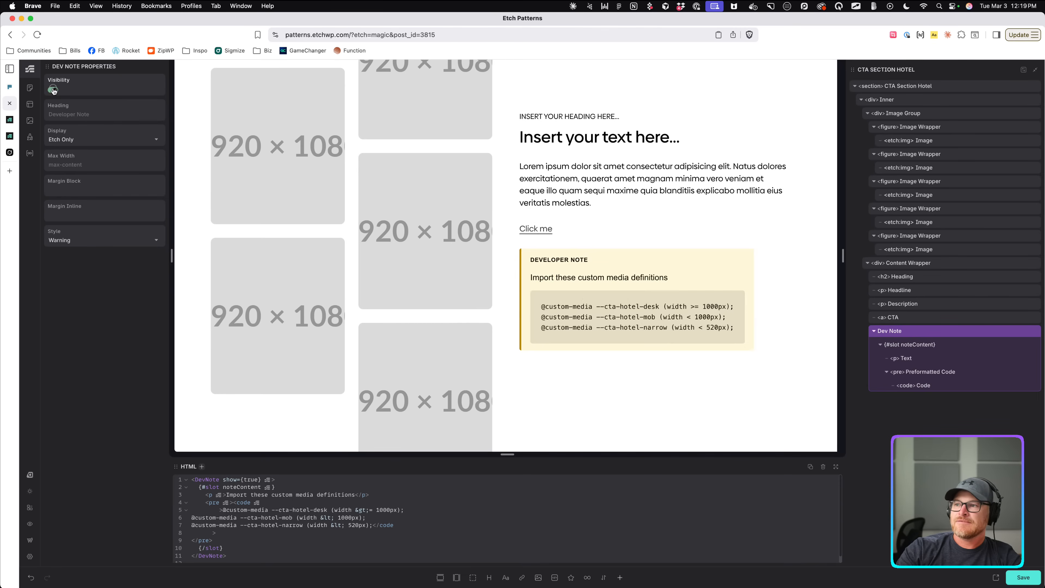
left_click(53, 90)
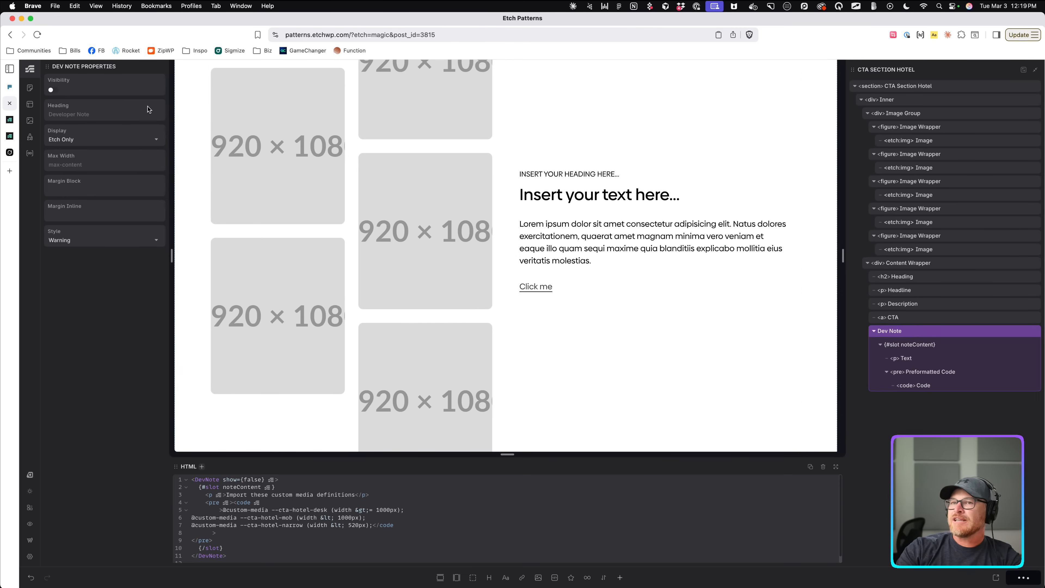
left_click(53, 90)
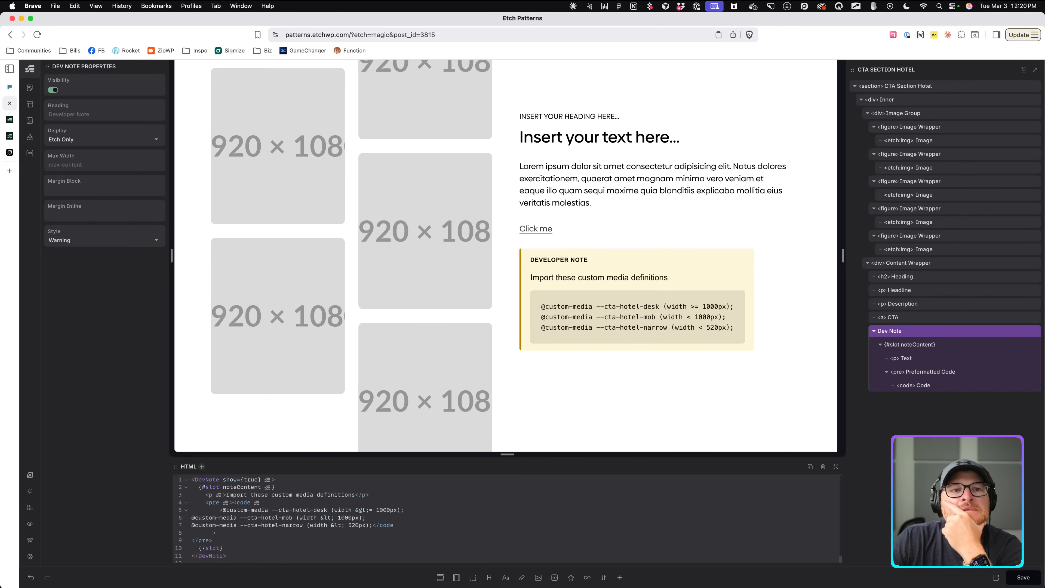
Inspect the Image Group and select the CTA Section Hotel section.
left_click(347, 237)
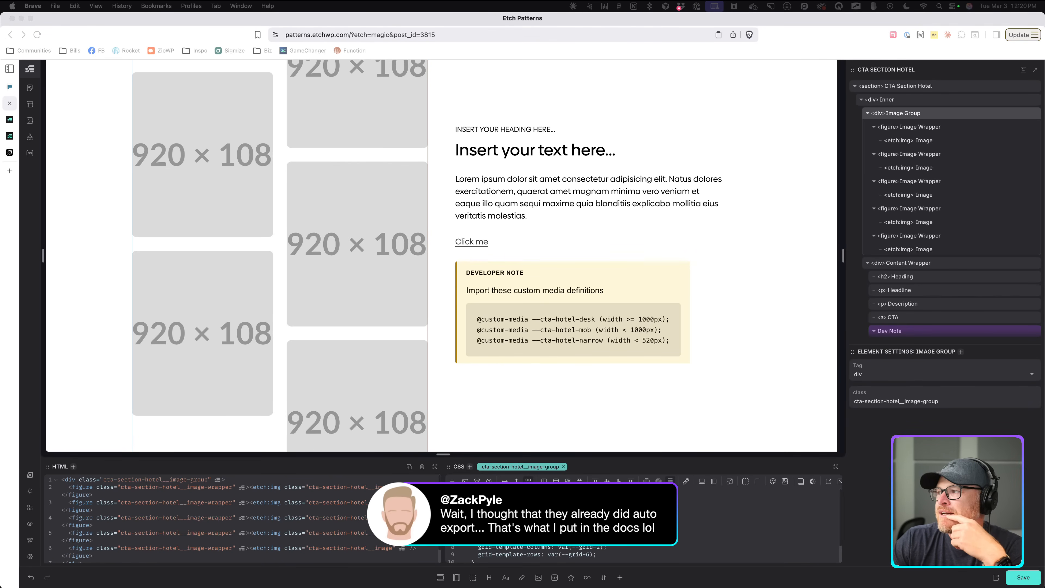
scroll(951, 208, "down", 2)
scroll(568, 255, "down", 2)
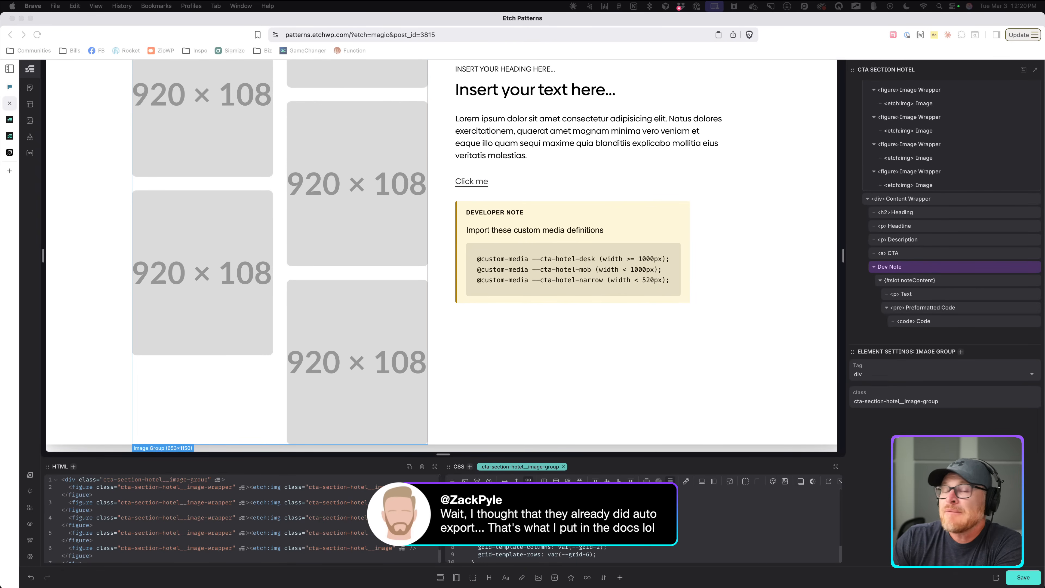
scroll(901, 89, "up", 3)
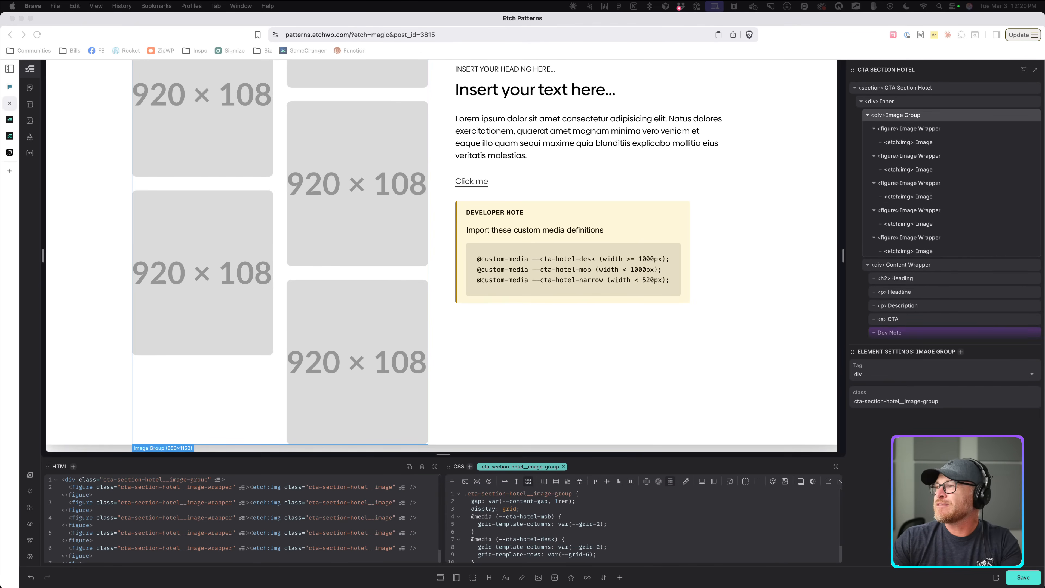
left_click(901, 90)
Copy the CTA Section Hotel section and open the local Etch site in a new tab.
right_click(901, 89)
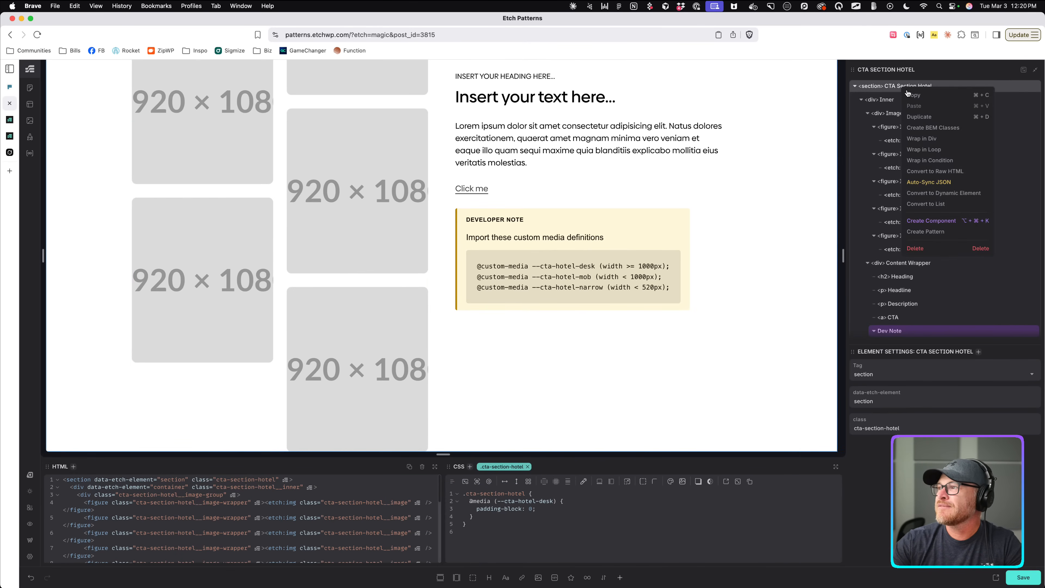
left_click(914, 97)
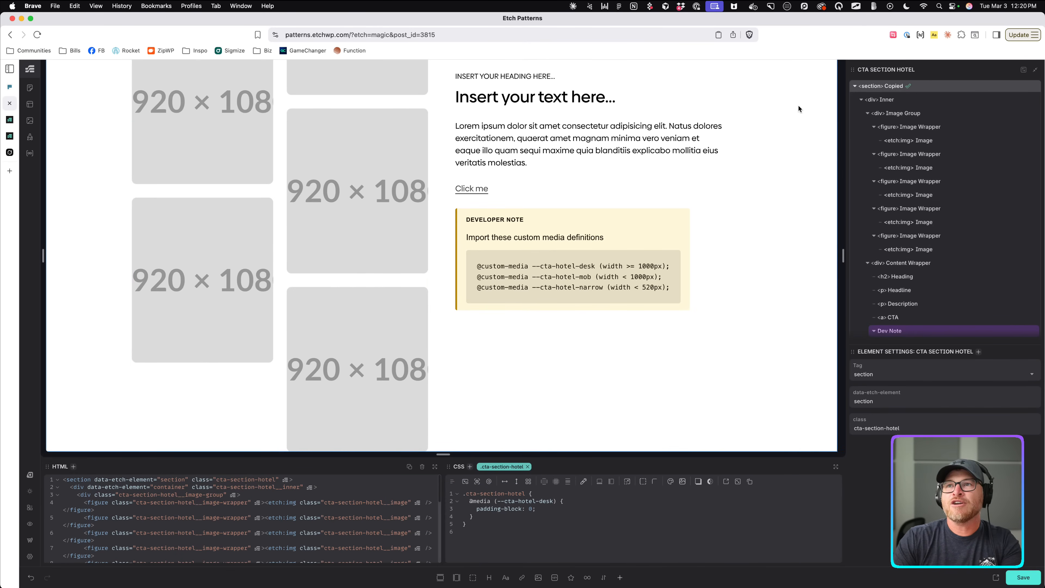
key("super+t")
type("local")
key("Return")
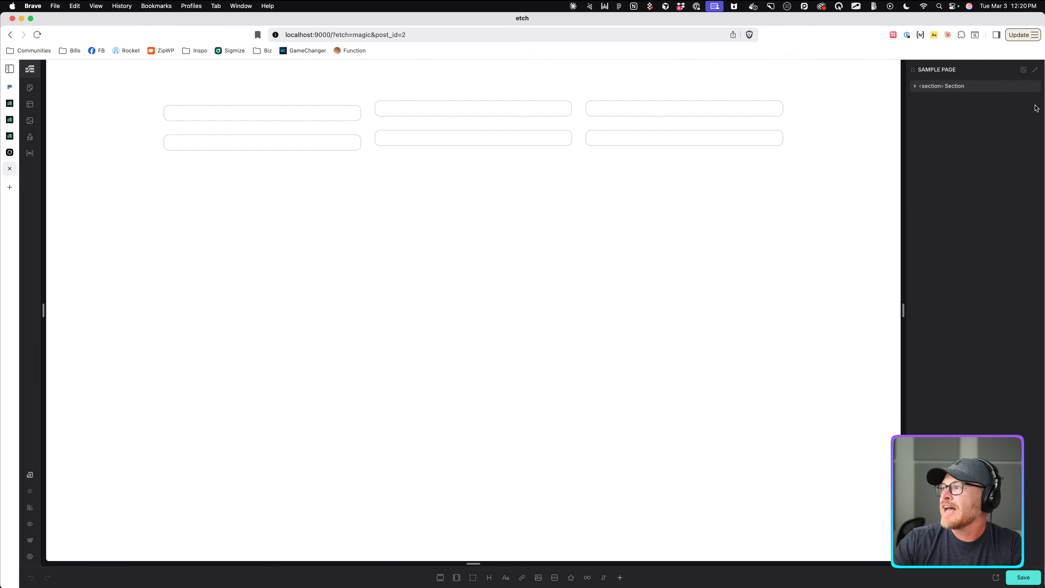
Replace the page's old section with the pasted CTA Section Hotel and select its three custom media definitions.
left_click(1034, 87)
key("super+v")
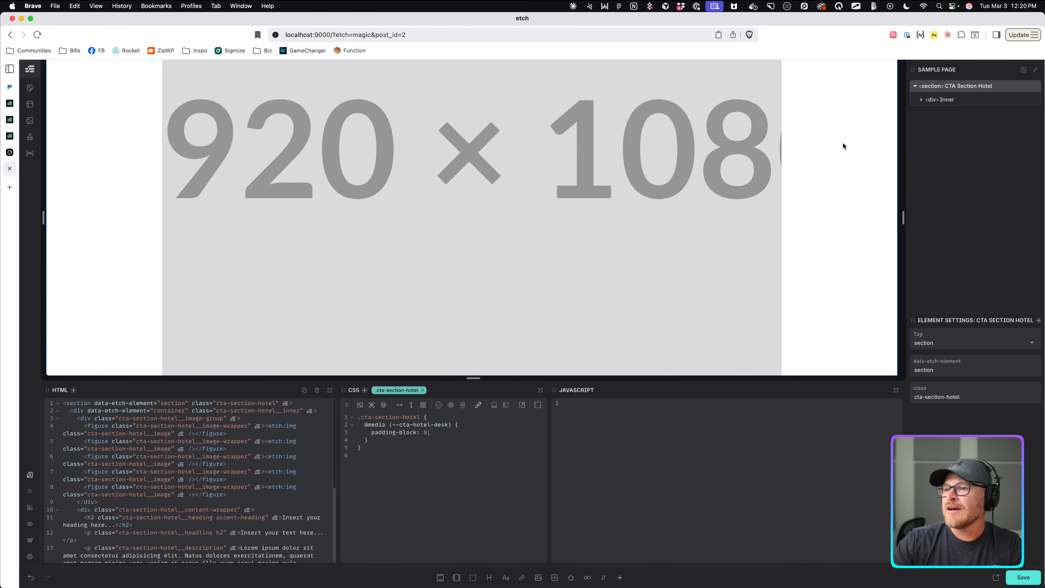
scroll(843, 144, "down", 20)
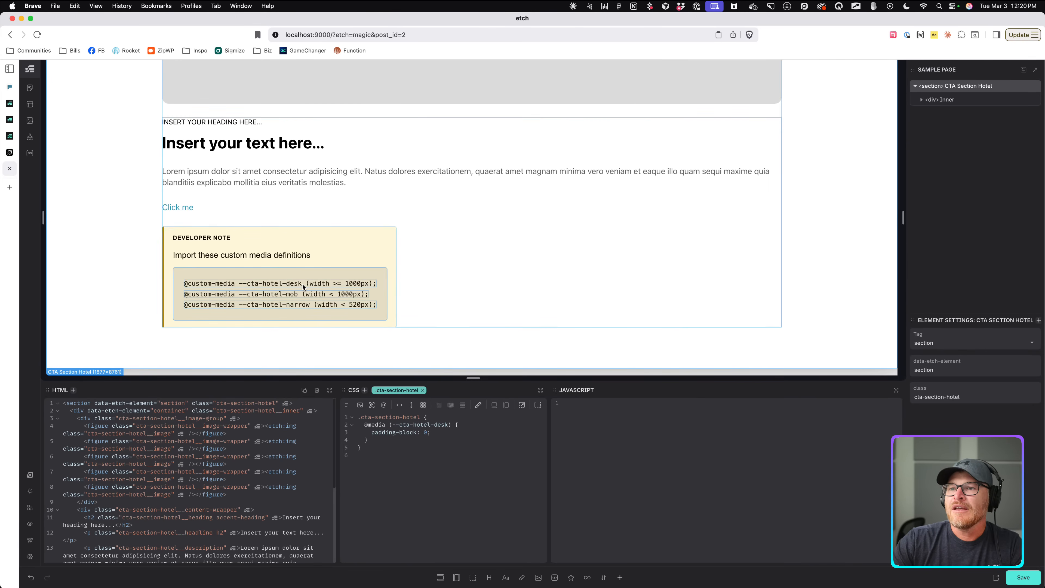
left_click(303, 287)
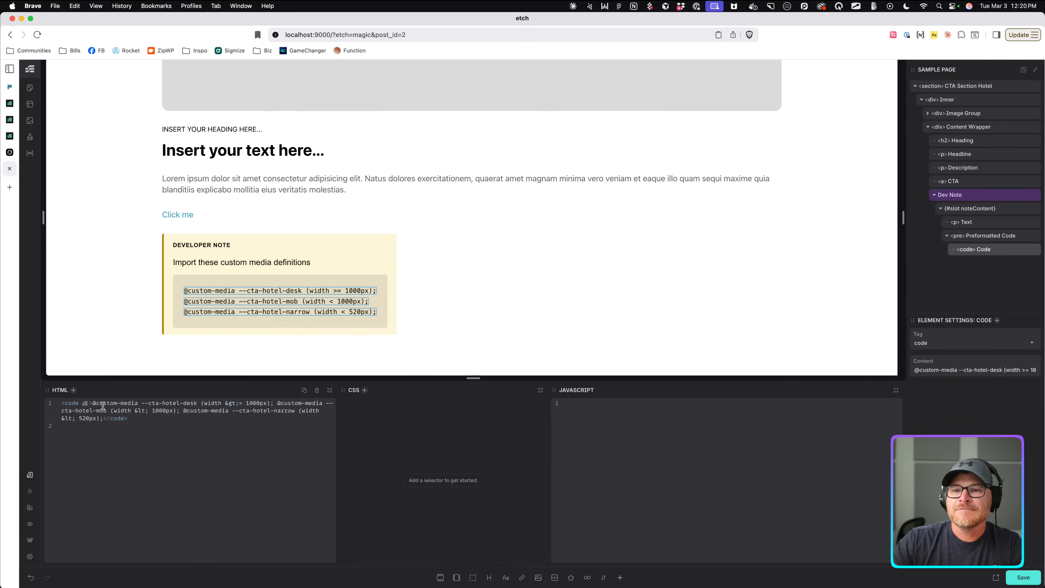
left_click_drag(93, 403, 107, 422)
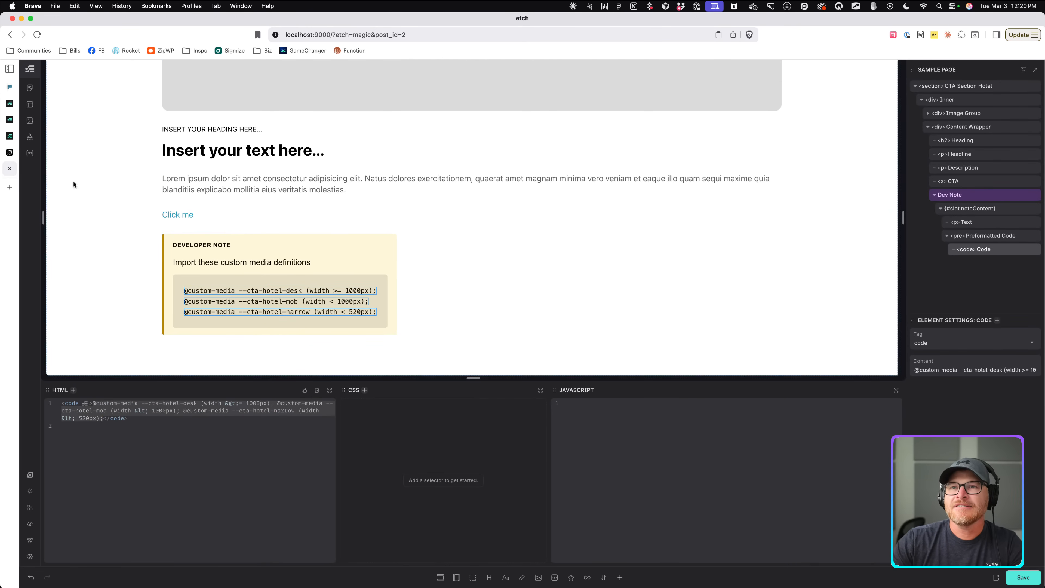
left_click(30, 136)
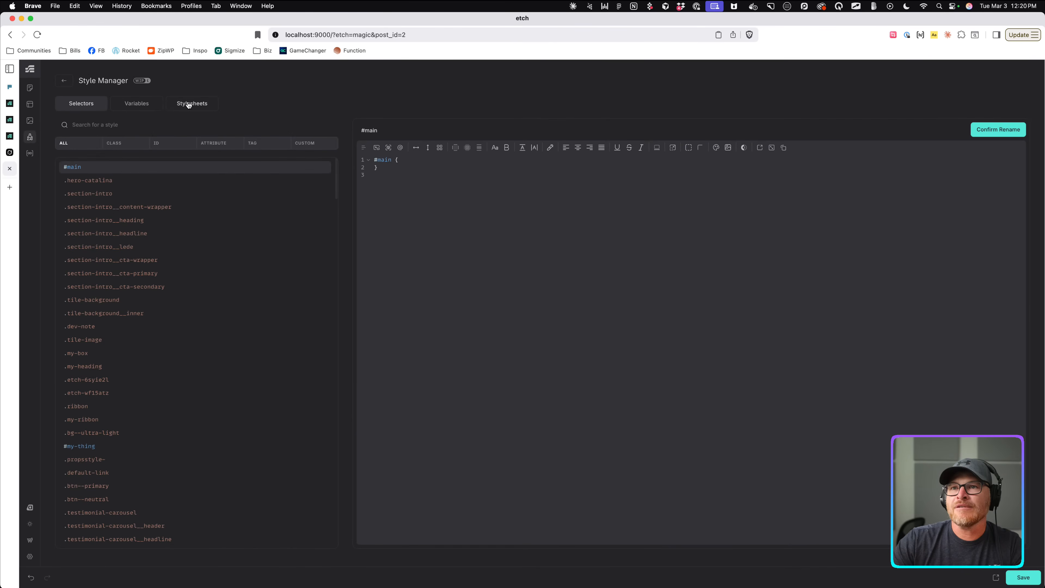
Enable and save the experimental Custom Media Definitions setting, then delete the CTA Section Hotel section from the page.
left_click(30, 556)
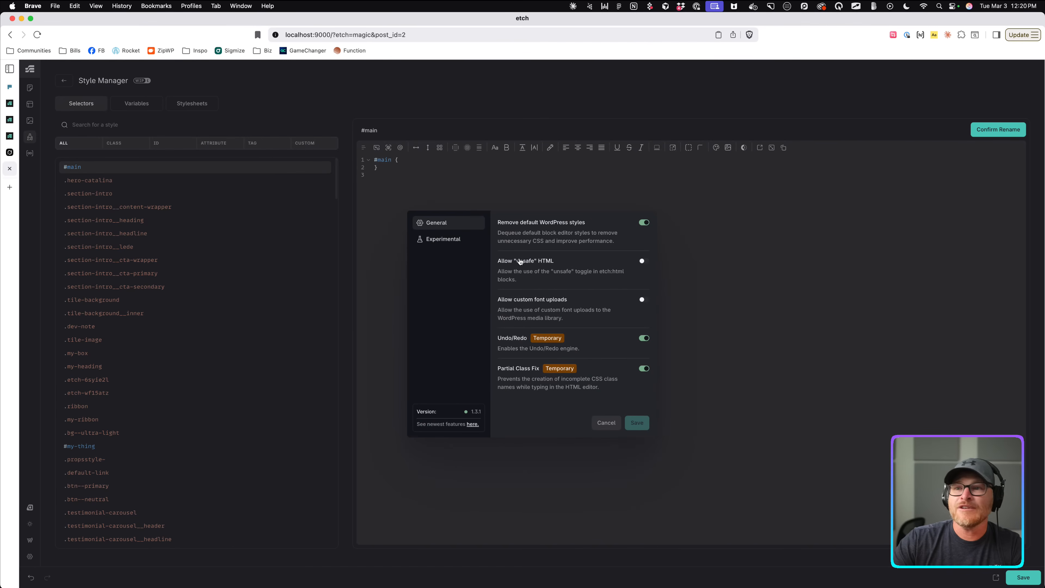
left_click(448, 239)
left_click(644, 224)
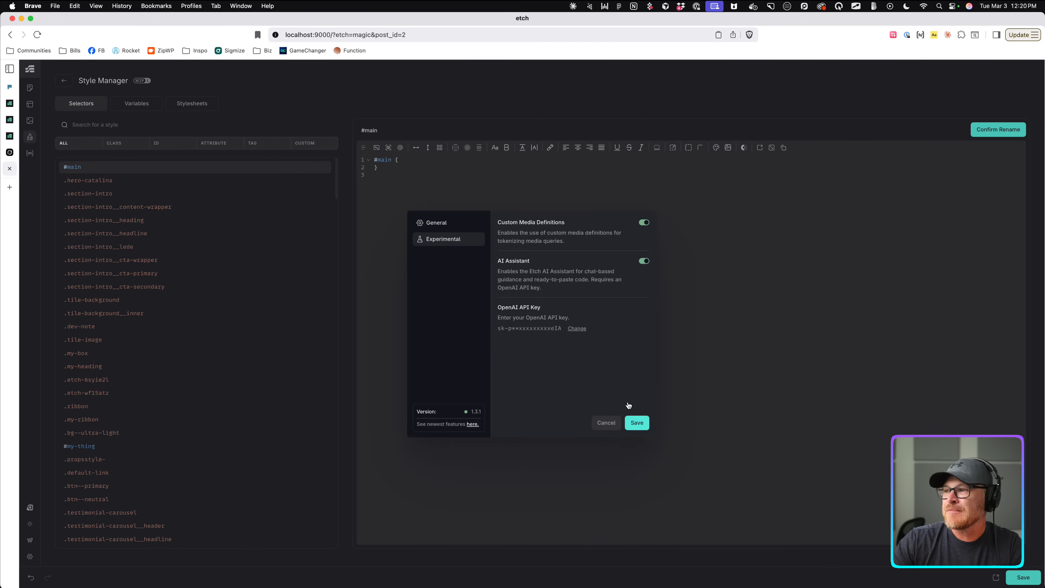
left_click(637, 422)
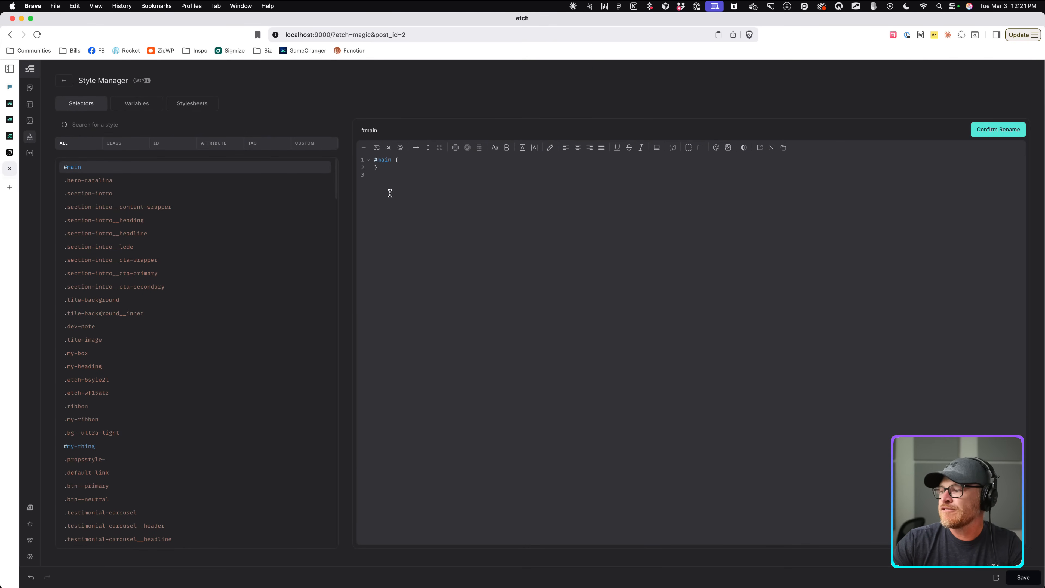
left_click(63, 80)
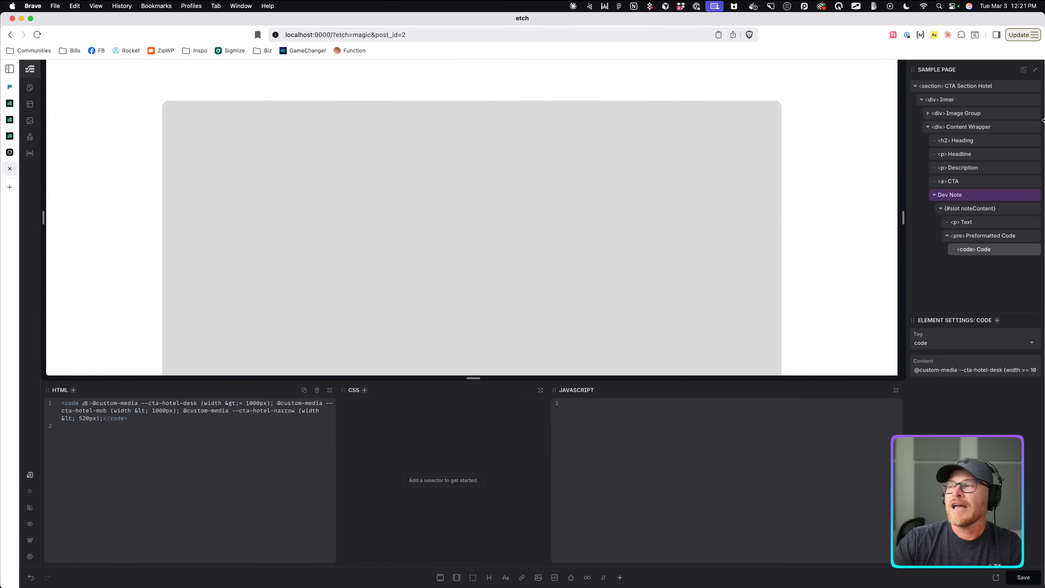
left_click(1033, 87)
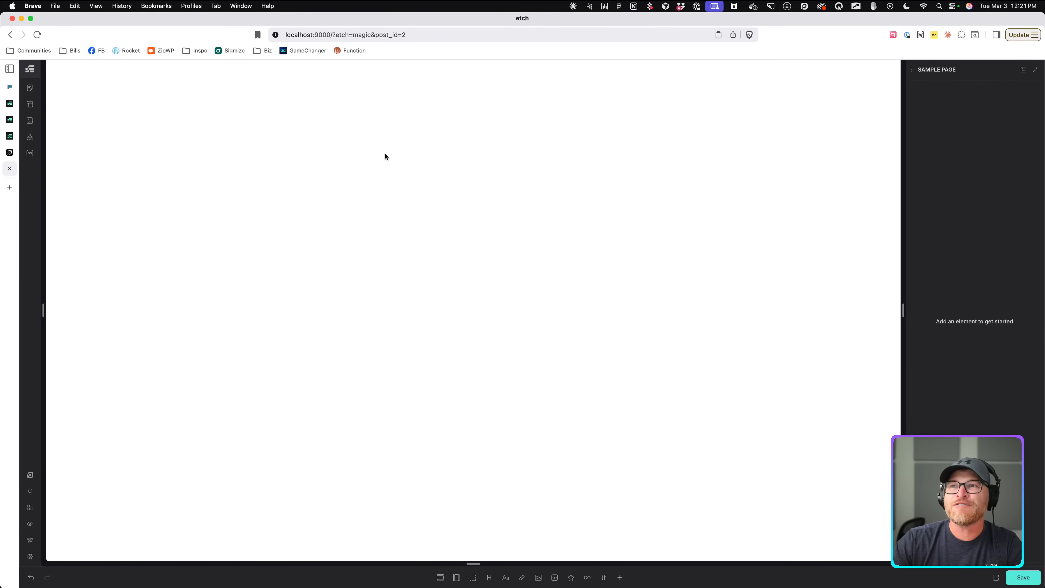
Reload the editor and copy the CTA Section Hotel section from the Etch Patterns site.
key("super+r")
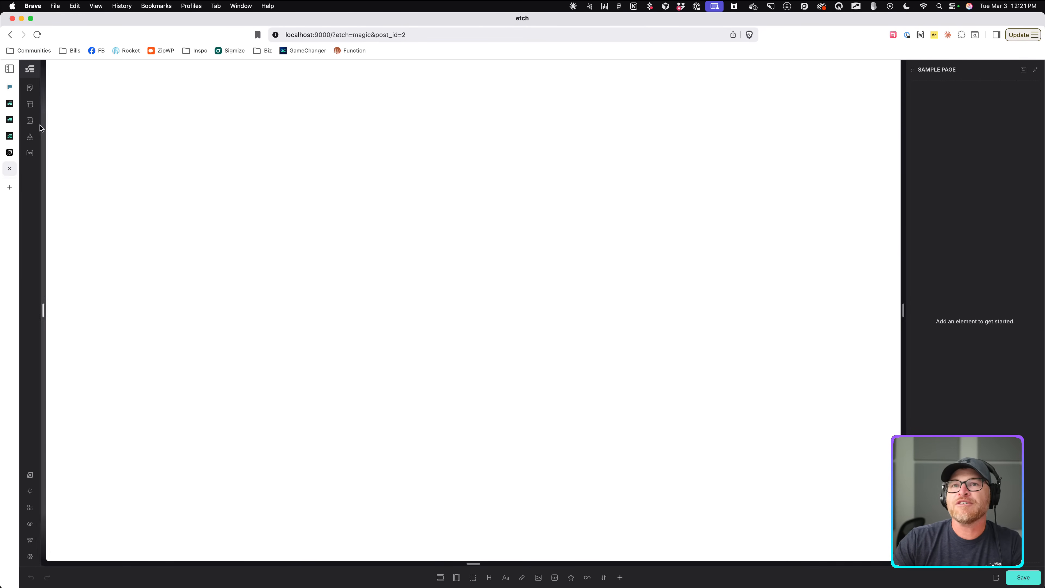
left_click(9, 87)
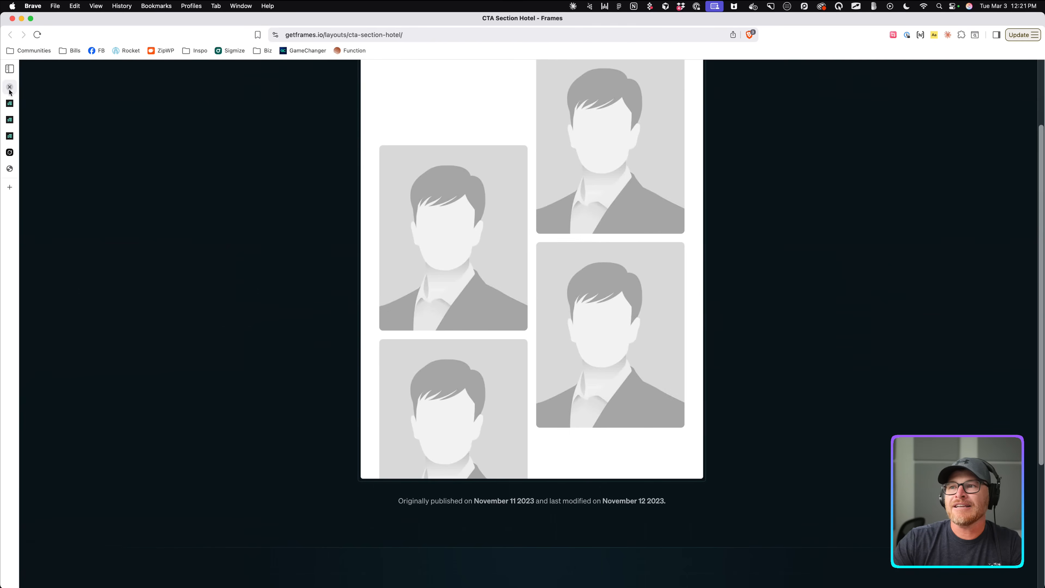
left_click(10, 137)
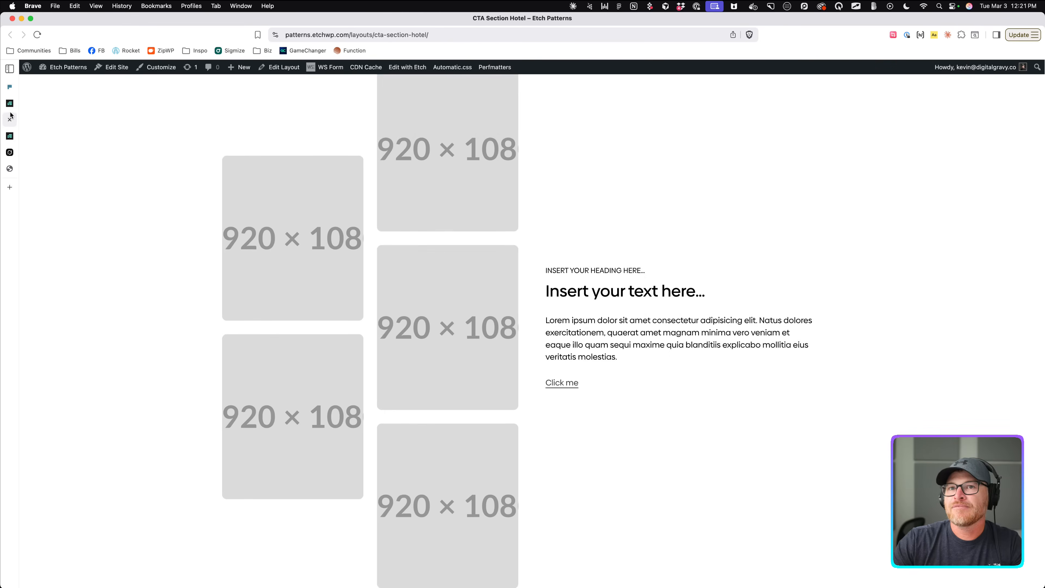
left_click(9, 102)
right_click(948, 87)
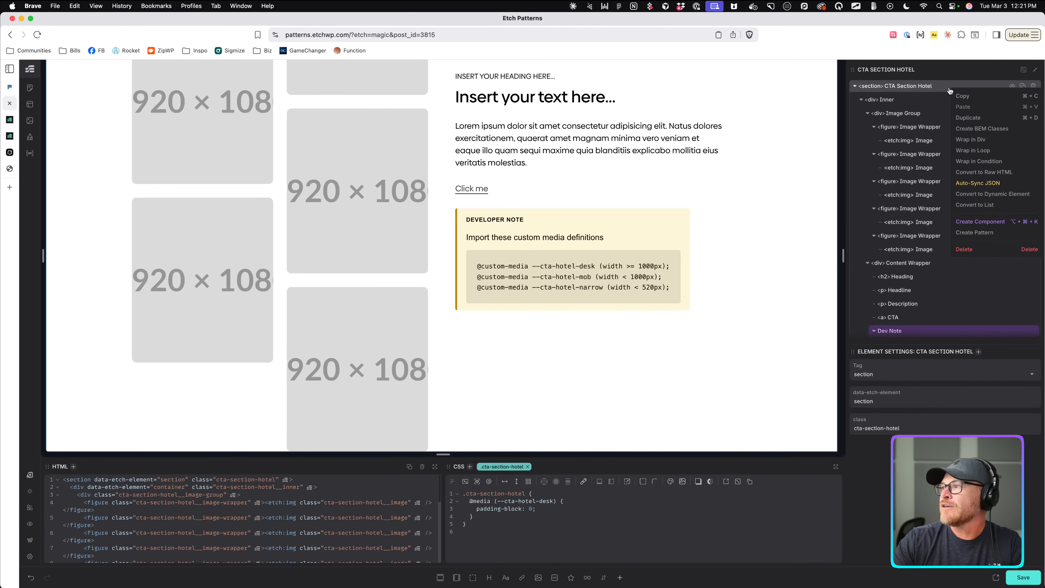
left_click(964, 97)
Paste the copied CTA Section Hotel section into the blank local Etch page.
left_click(10, 120)
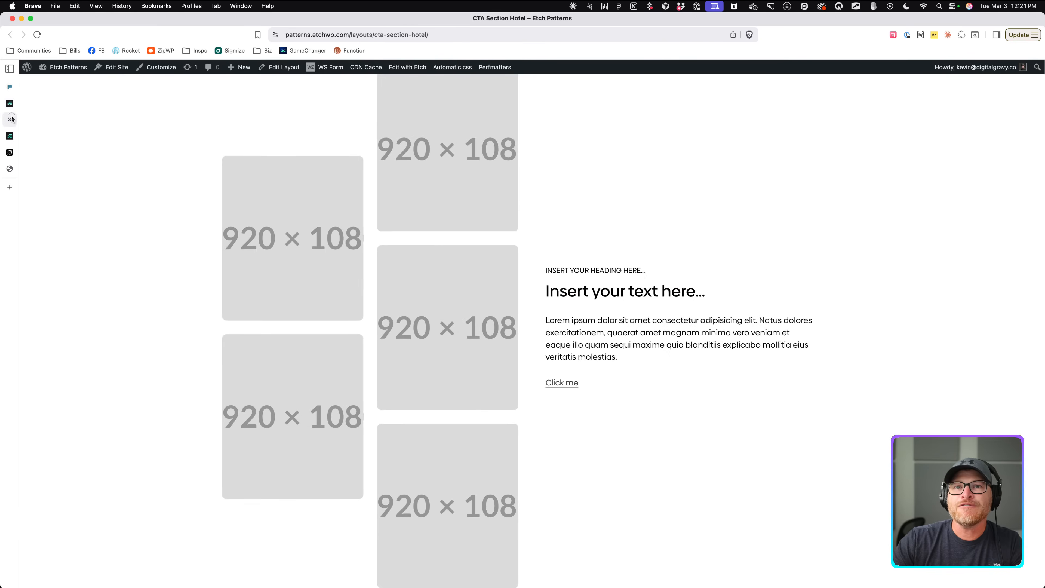
left_click(11, 168)
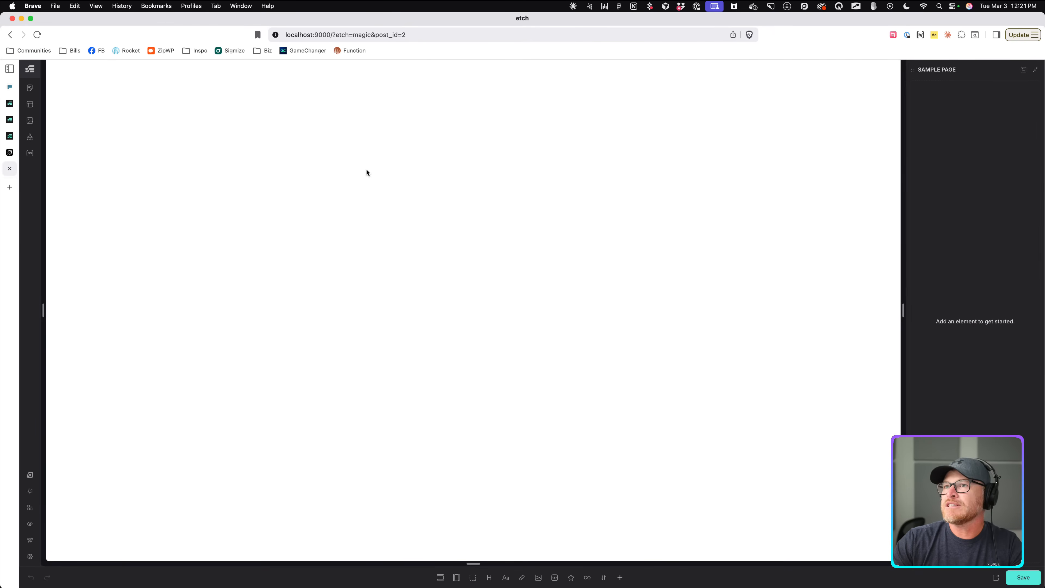
left_click(30, 136)
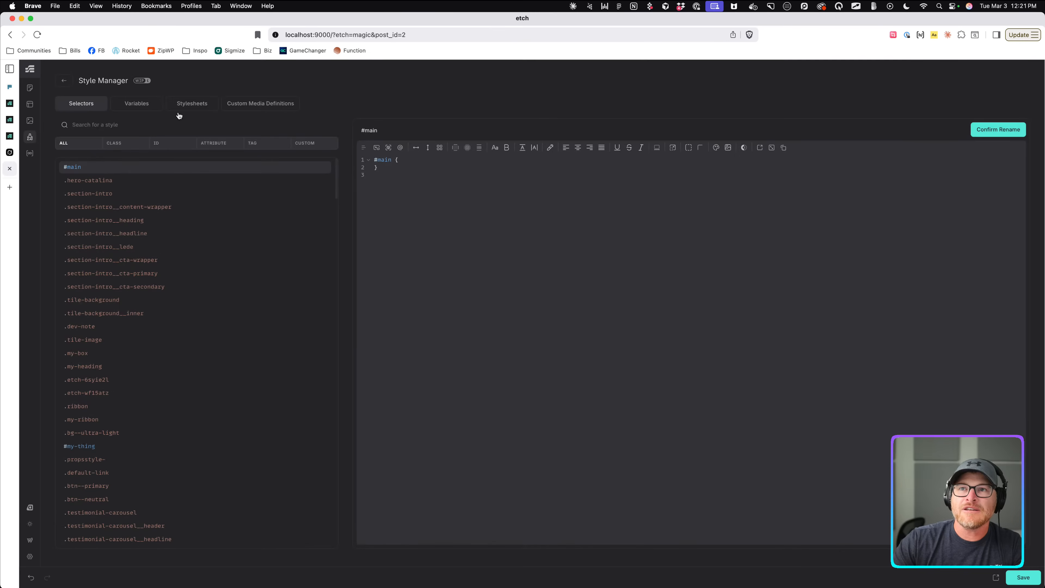
left_click(64, 81)
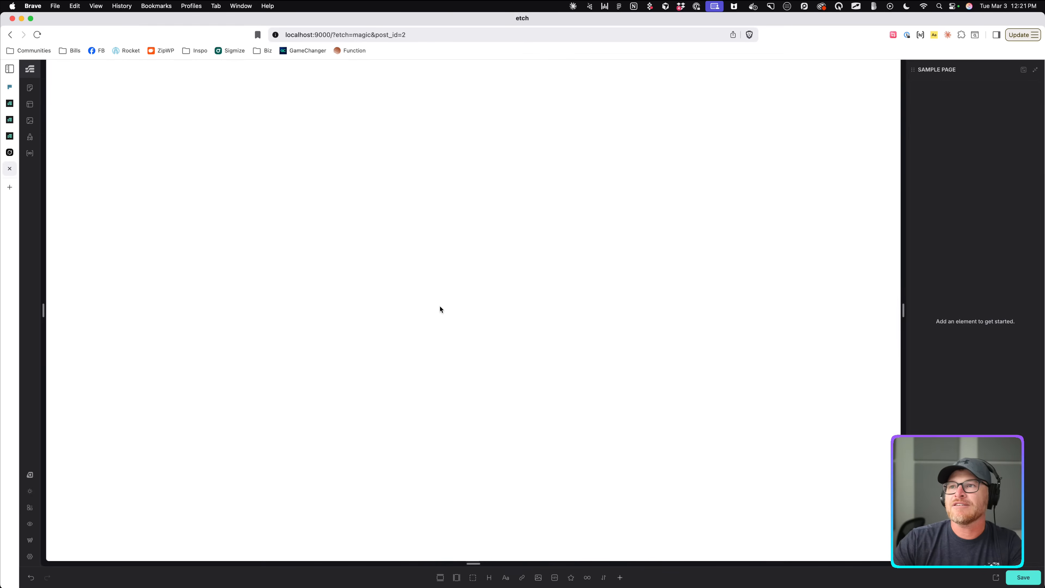
key("super+v")
scroll(692, 188, "down", 9)
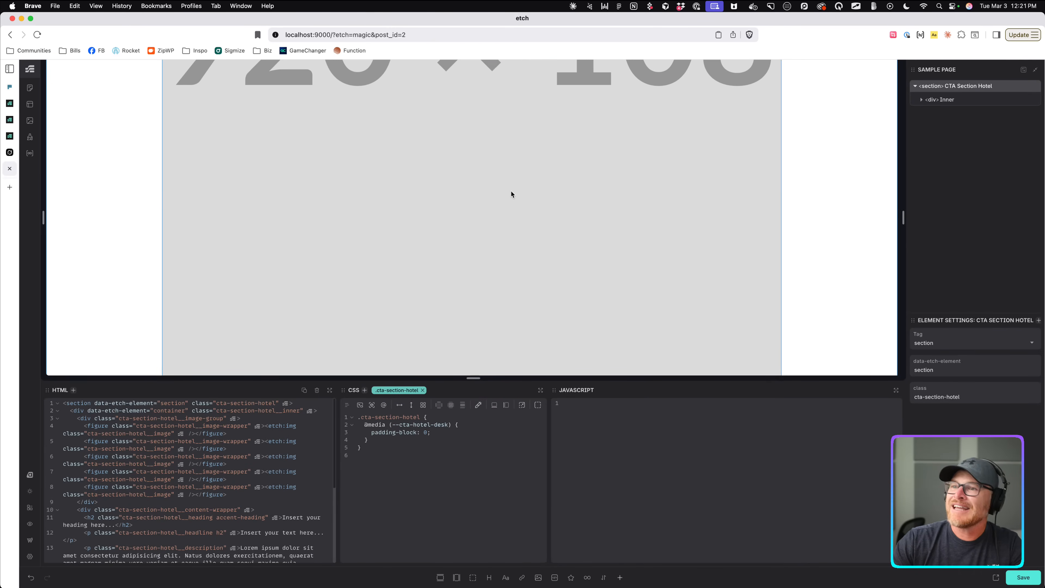
Select the first Image Wrapper inside the Image Group, then the custom media code in the developer note.
left_click(962, 102)
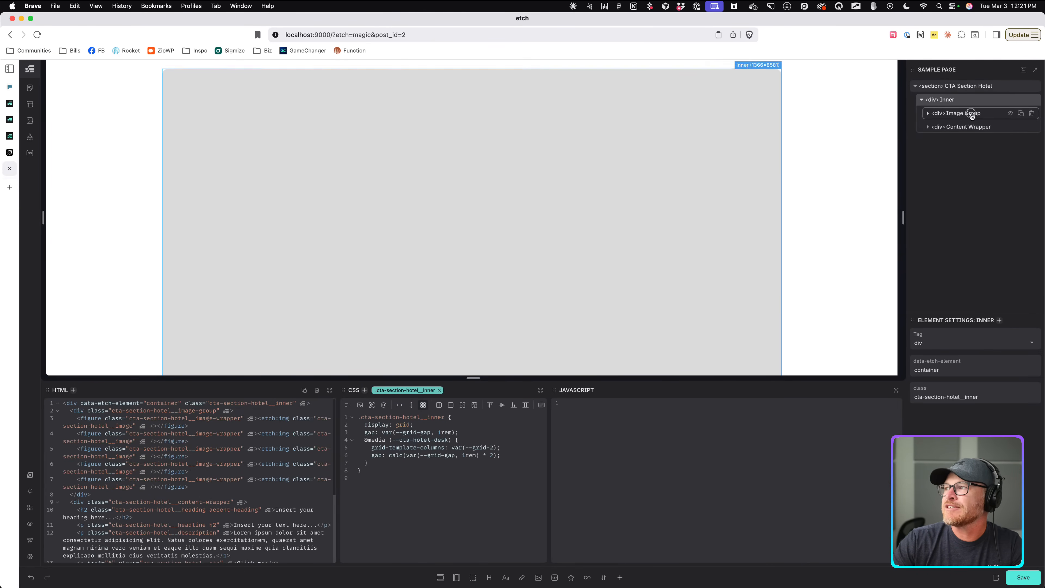
left_click(973, 115)
left_click(978, 130)
scroll(751, 133, "down", 10)
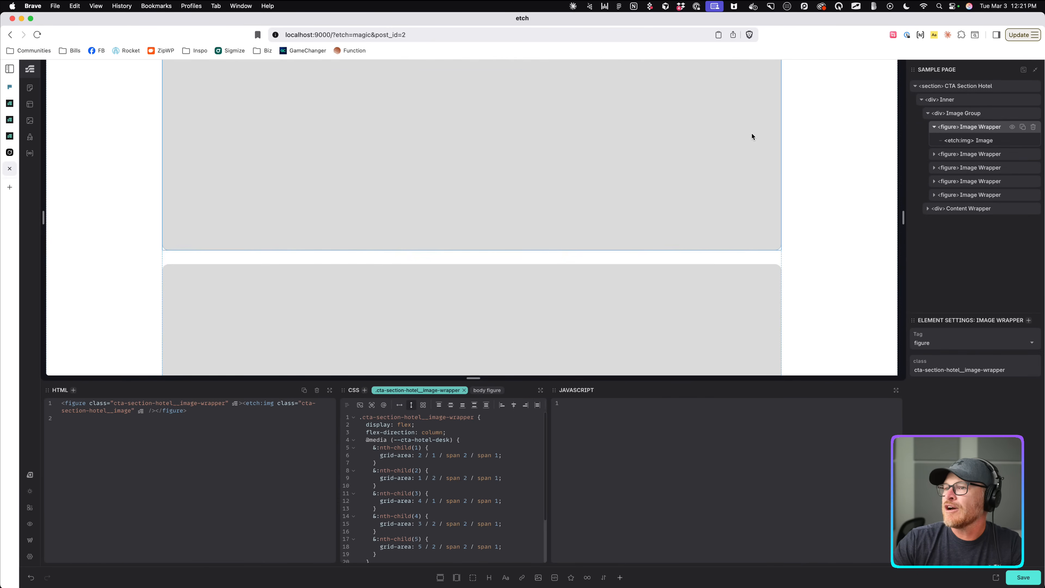
scroll(629, 181, "down", 5)
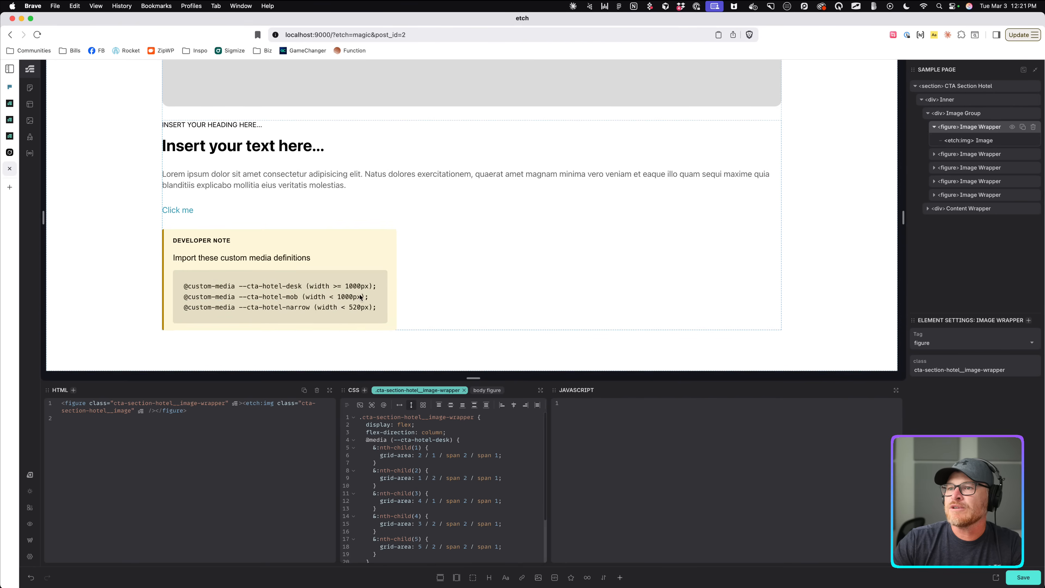
left_click(310, 300)
left_click(30, 136)
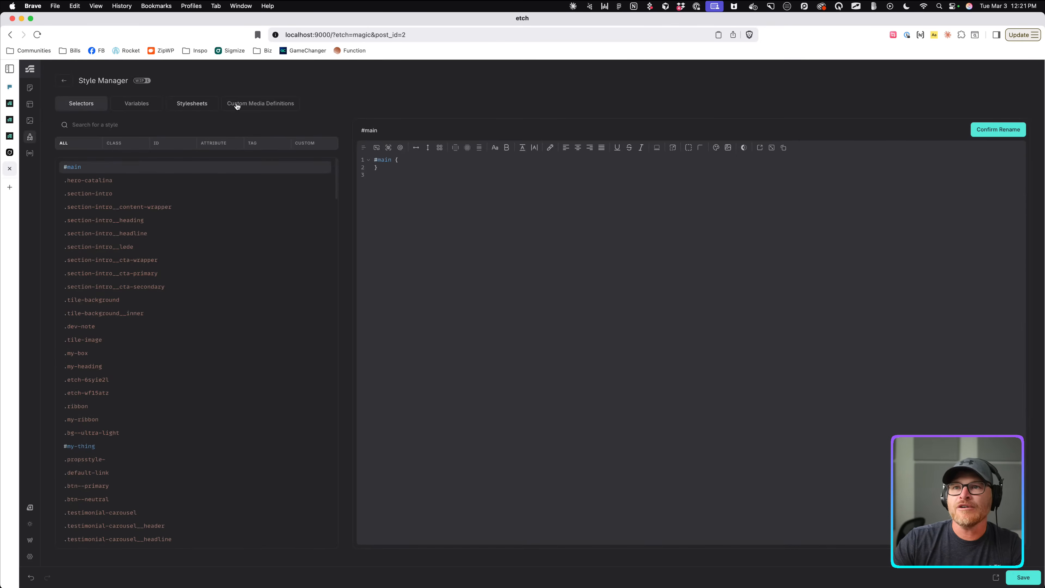
left_click(235, 104)
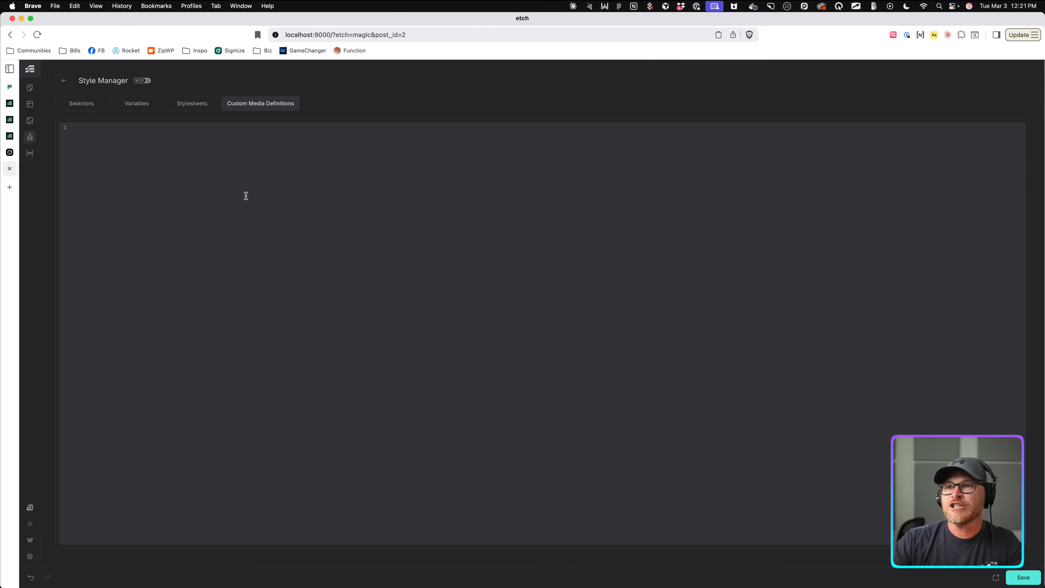
key("super+shift+v")
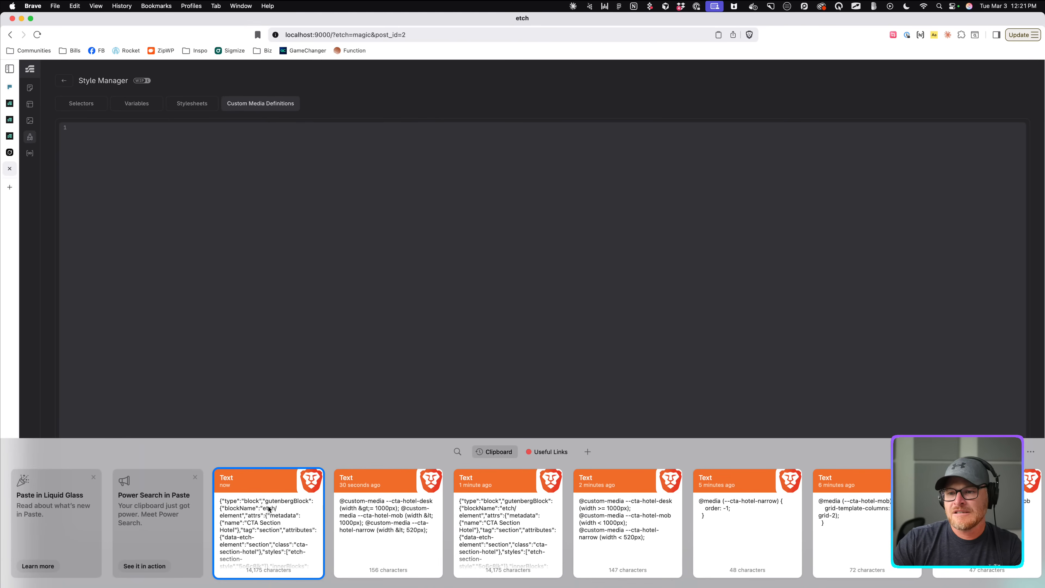
double_click(601, 524)
key("super+v")
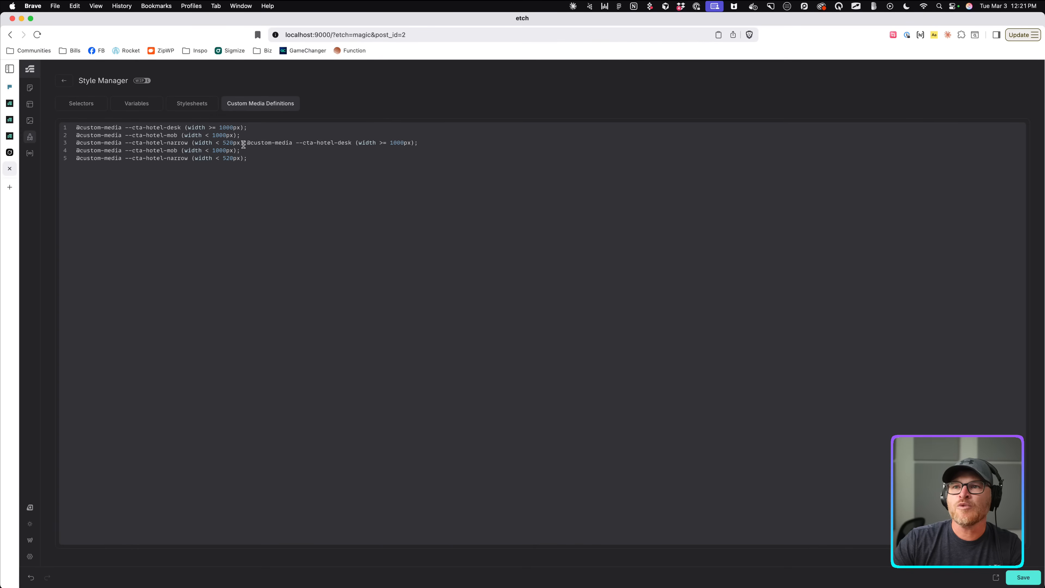
left_click_drag(247, 144, 70, 128)
key("BackSpace")
key("super+x")
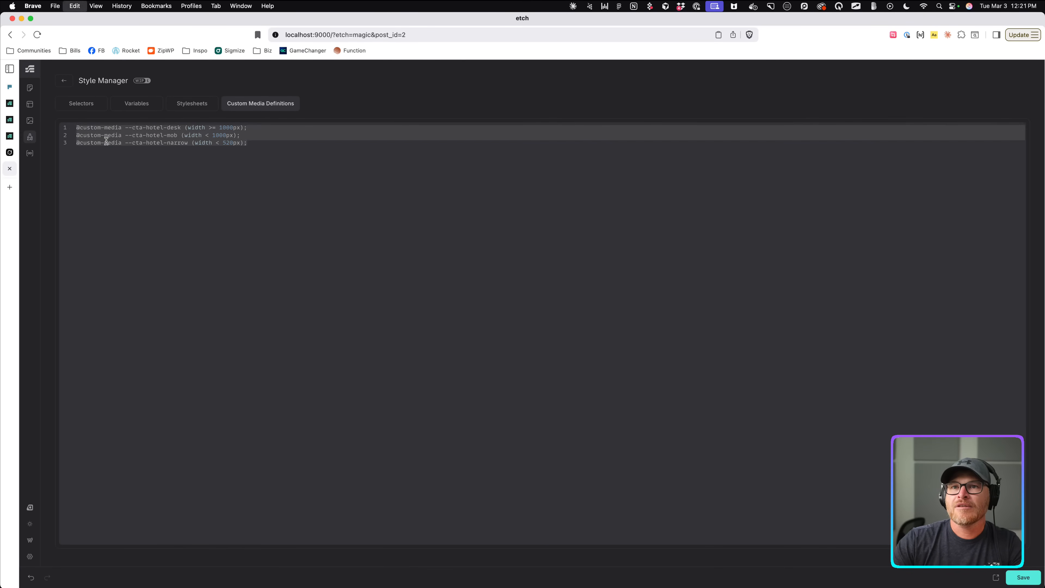
key("super+v")
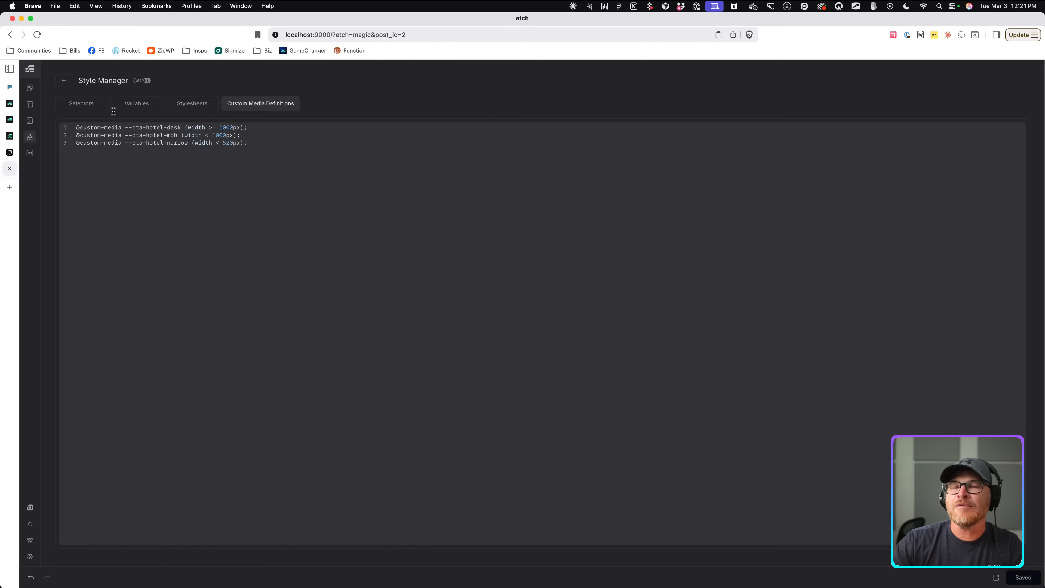
key("super+s")
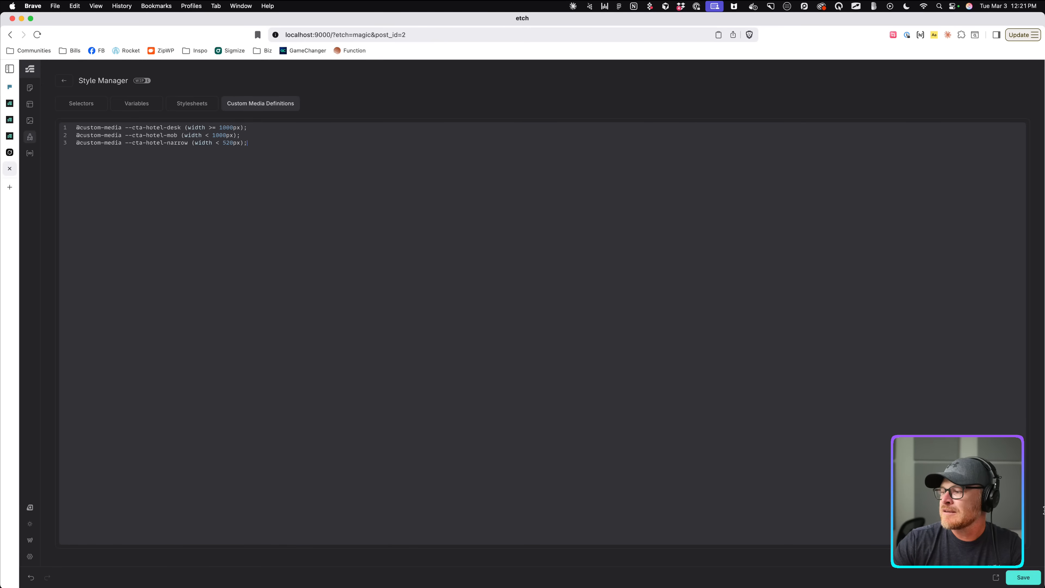
Back in the builder, narrow the canvas to about 1326 px and select the Image Group.
left_click(64, 84)
scroll(453, 181, "down", 5)
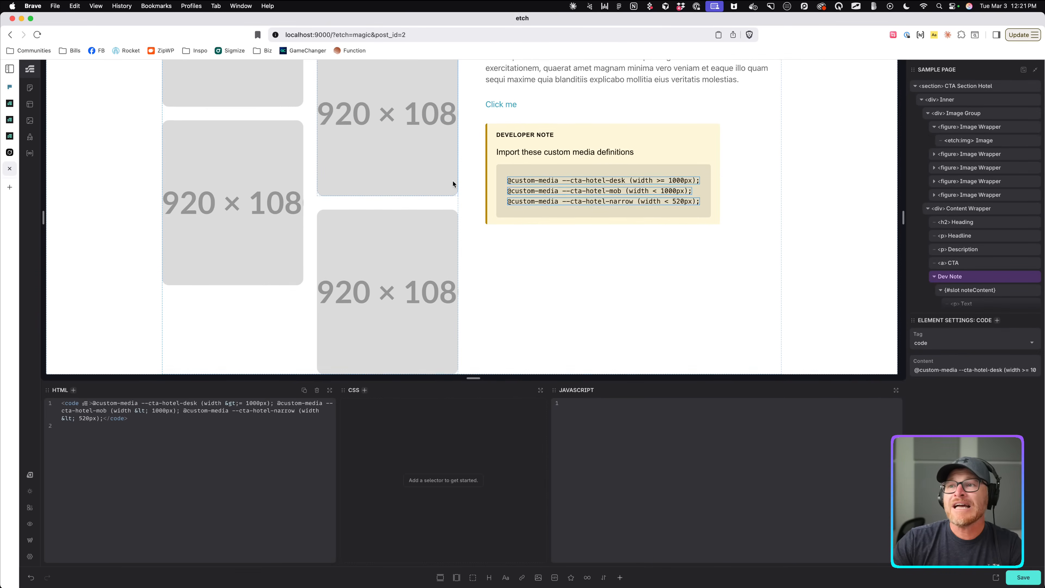
left_click(512, 115)
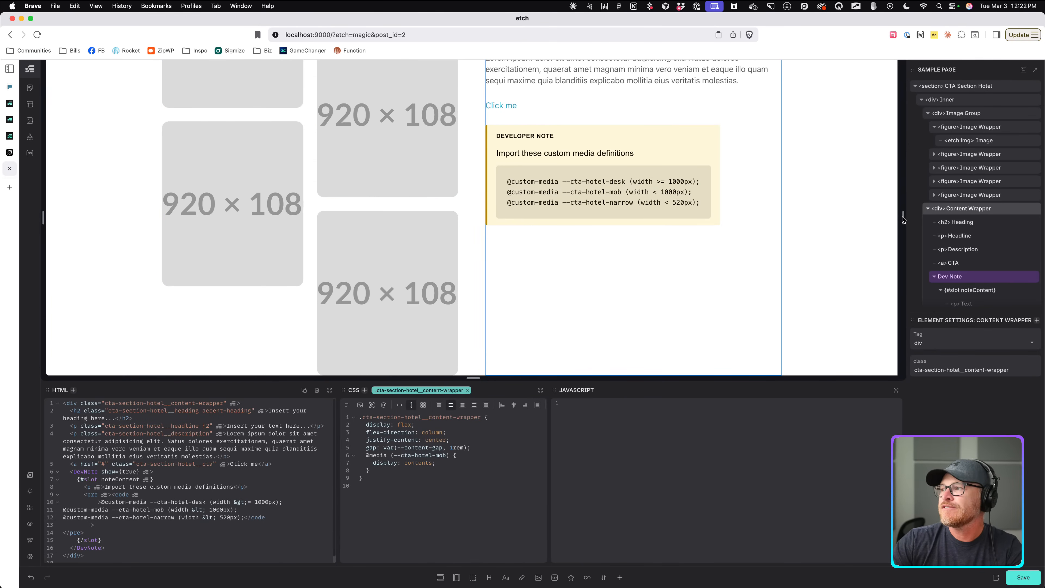
mouse_move(903, 217)
left_mouse_down()
mouse_move(567, 208)
mouse_move(752, 232)
mouse_move(898, 219)
left_mouse_up()
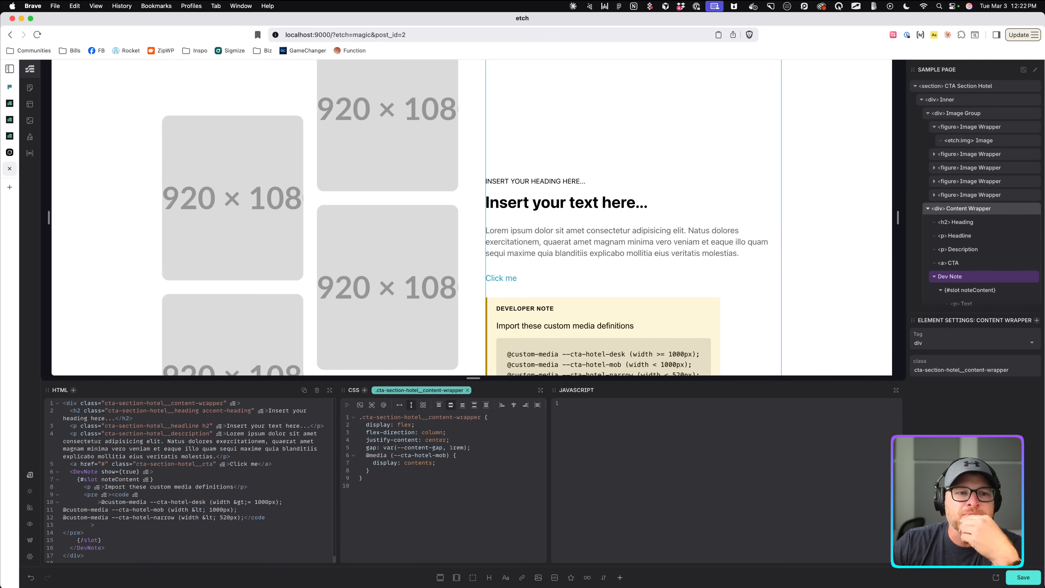
left_click(291, 287)
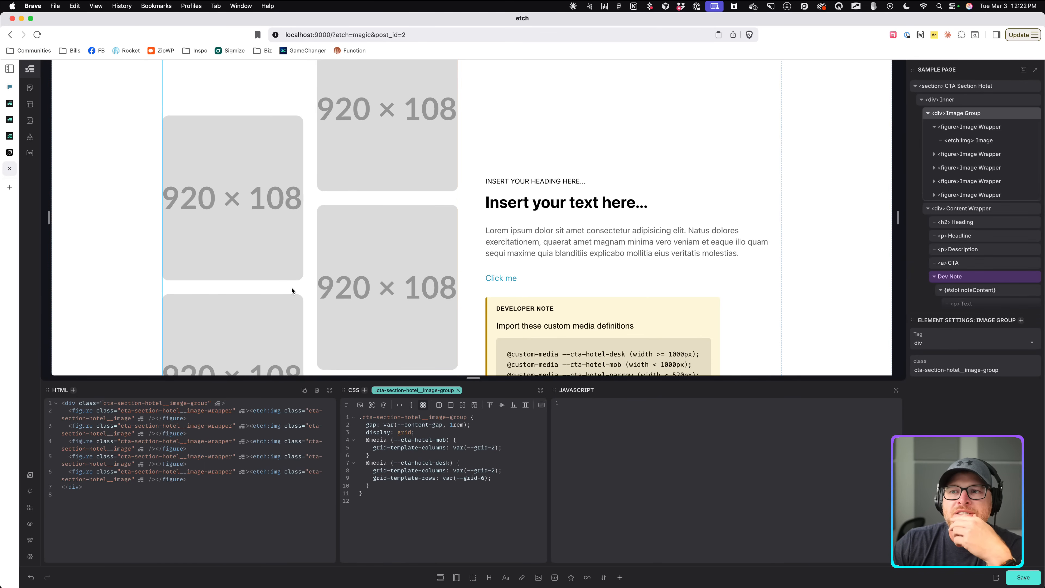
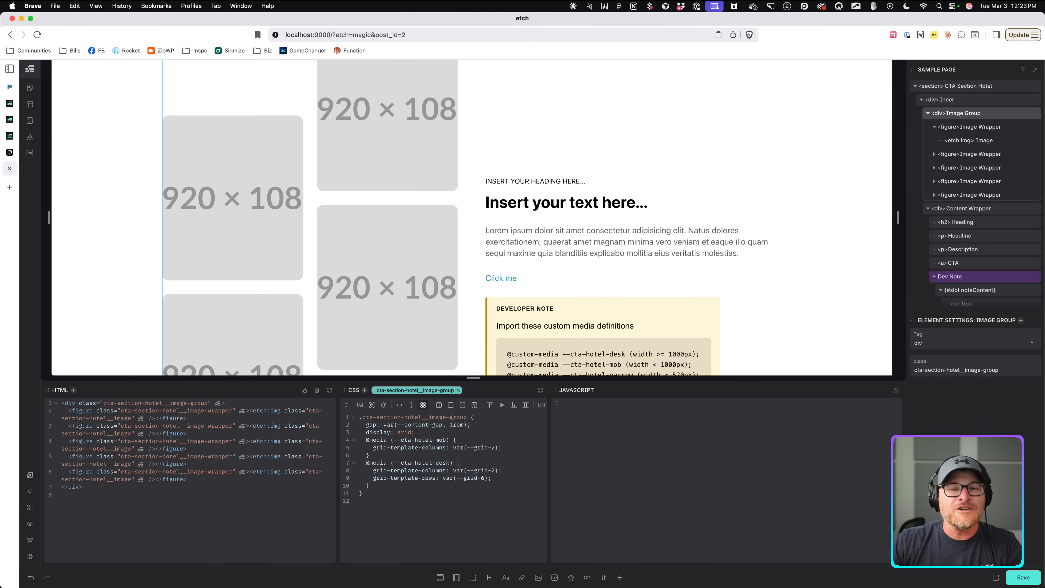
Collapse the expanded grid styling options and bring the browser window back into focus.
left_click(421, 454)
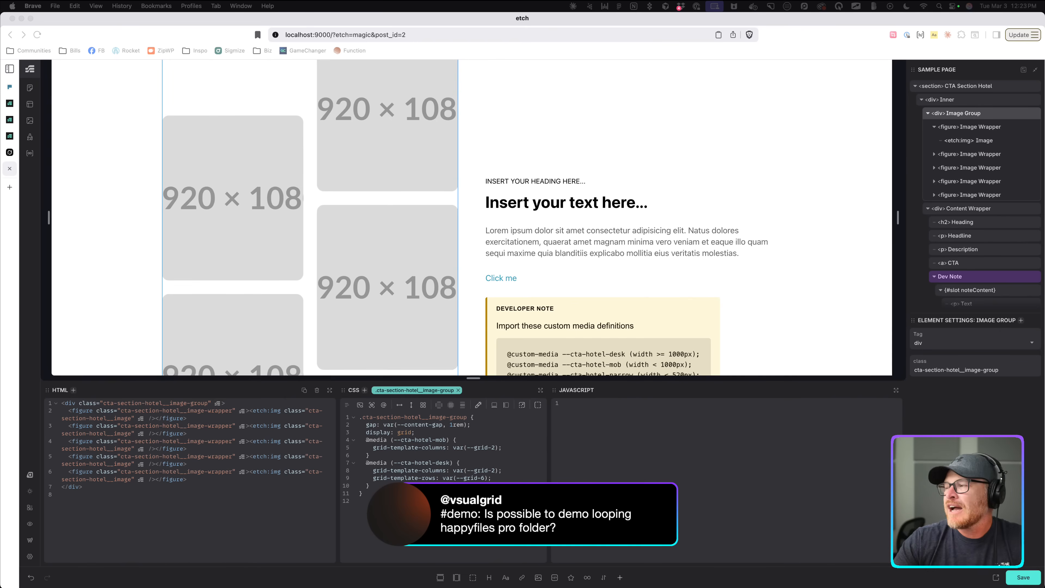
left_click(387, 287)
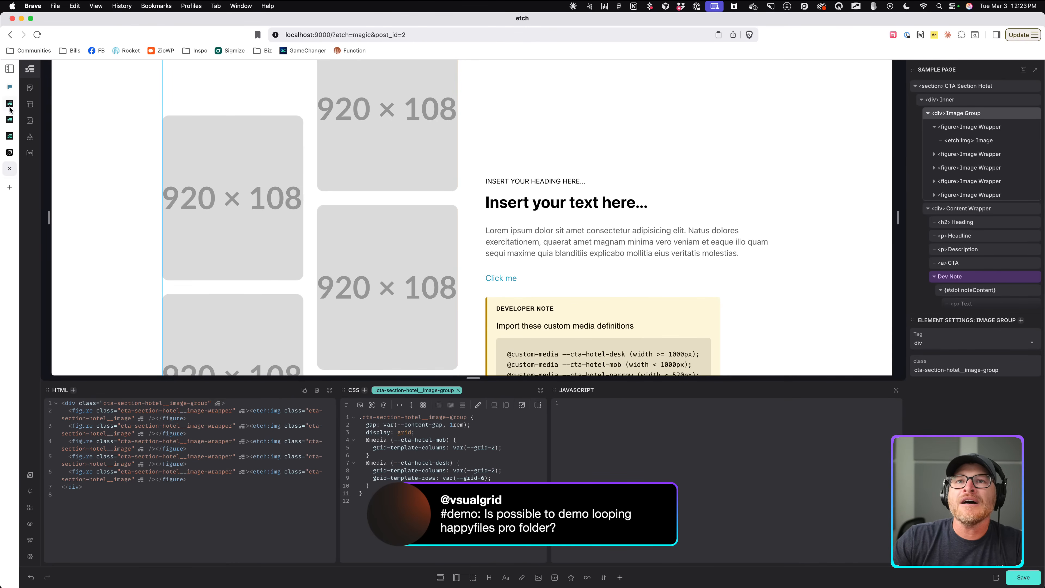
Close the local Etch, Grok and front-end preview tabs, leaving the section's Etch editor.
left_click(11, 167)
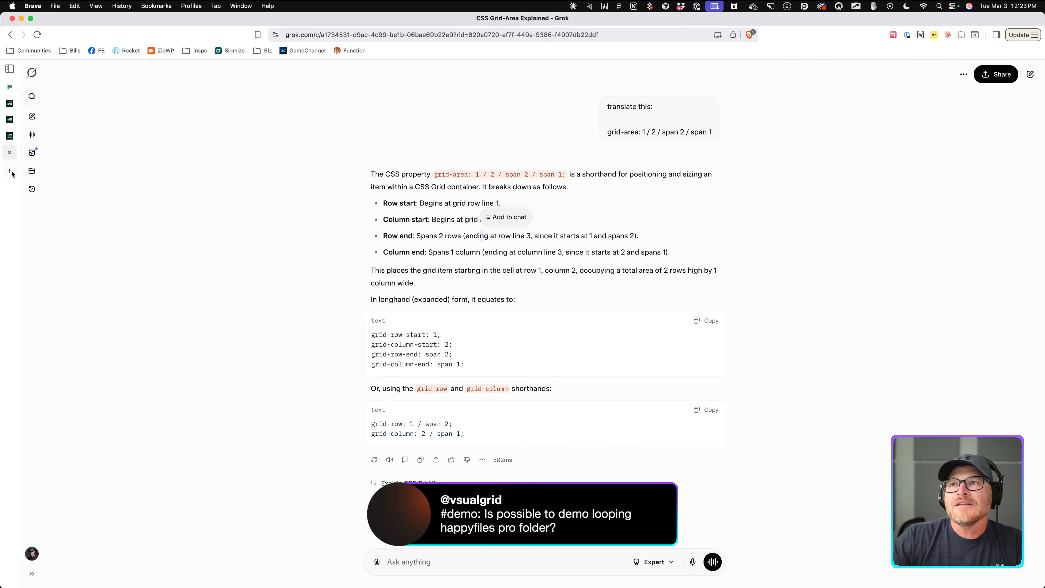
left_click(10, 152)
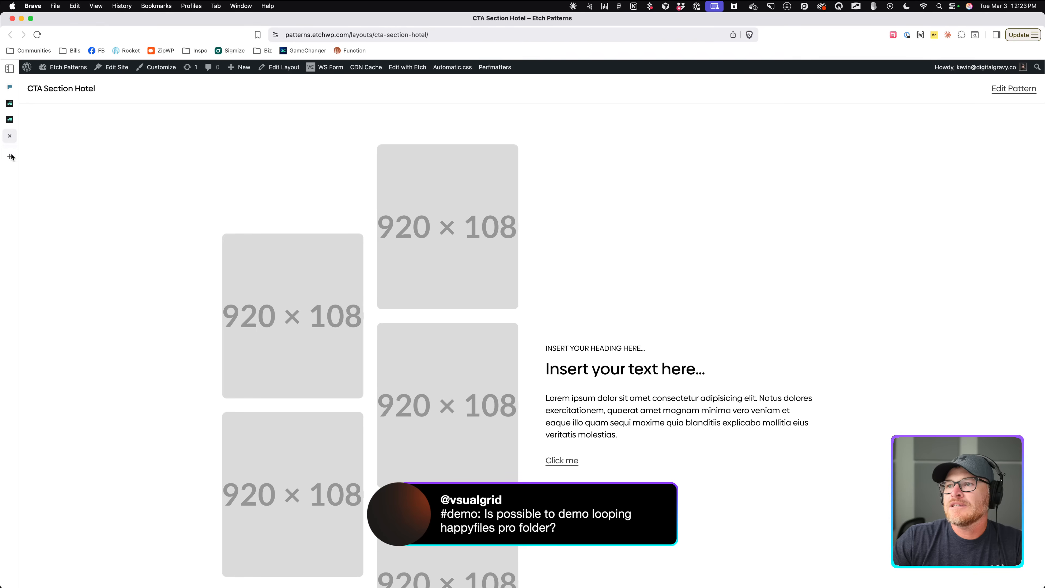
left_click(10, 136)
left_click(9, 120)
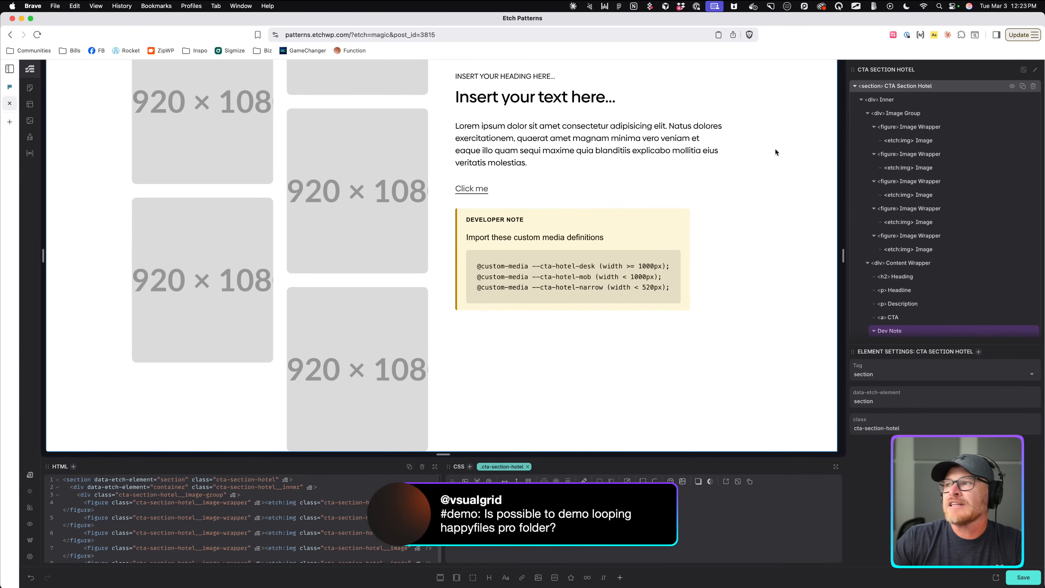
Copy the CTA Section Hotel section and glance at the Etch builder settings without changes.
right_click(924, 88)
left_click(927, 96)
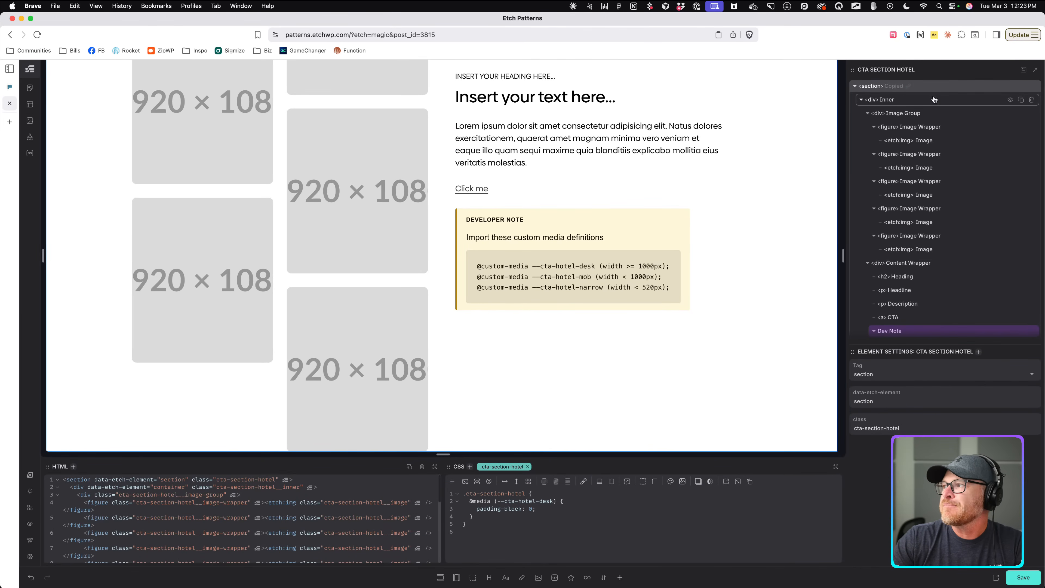
left_click(30, 556)
left_click(605, 423)
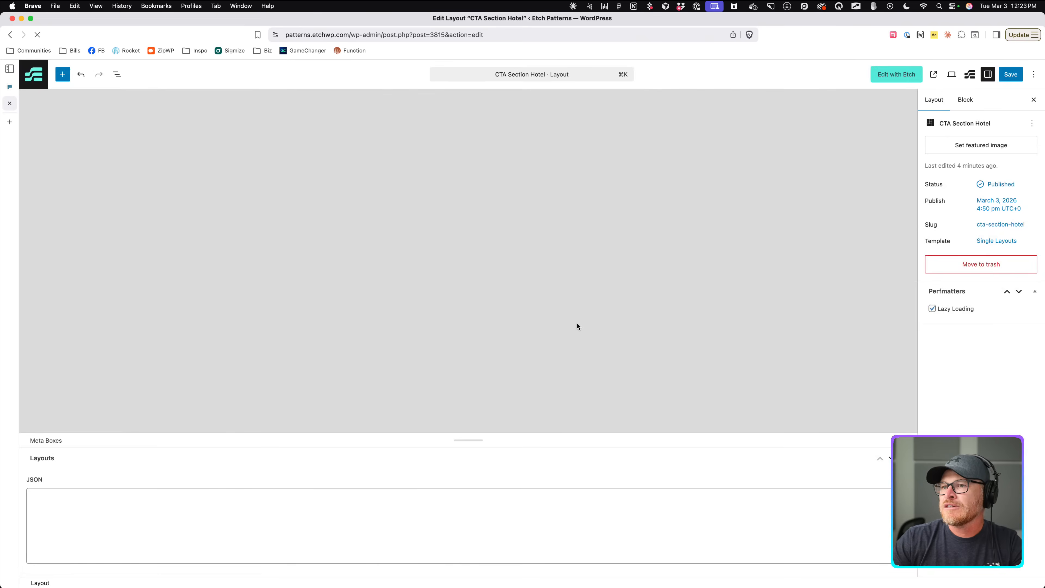
scroll(946, 367, "down", 5)
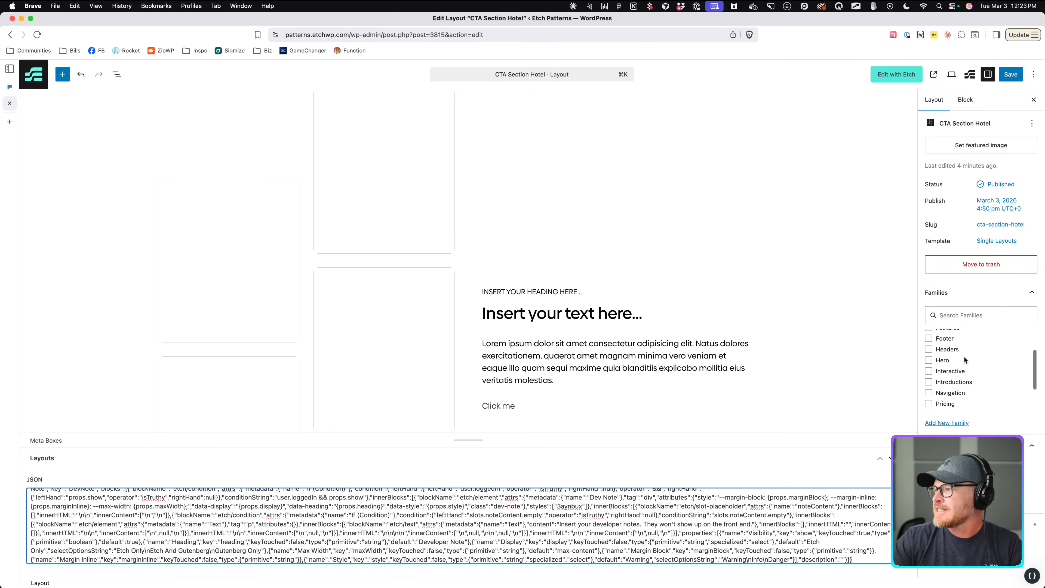
scroll(952, 370, "up", 5)
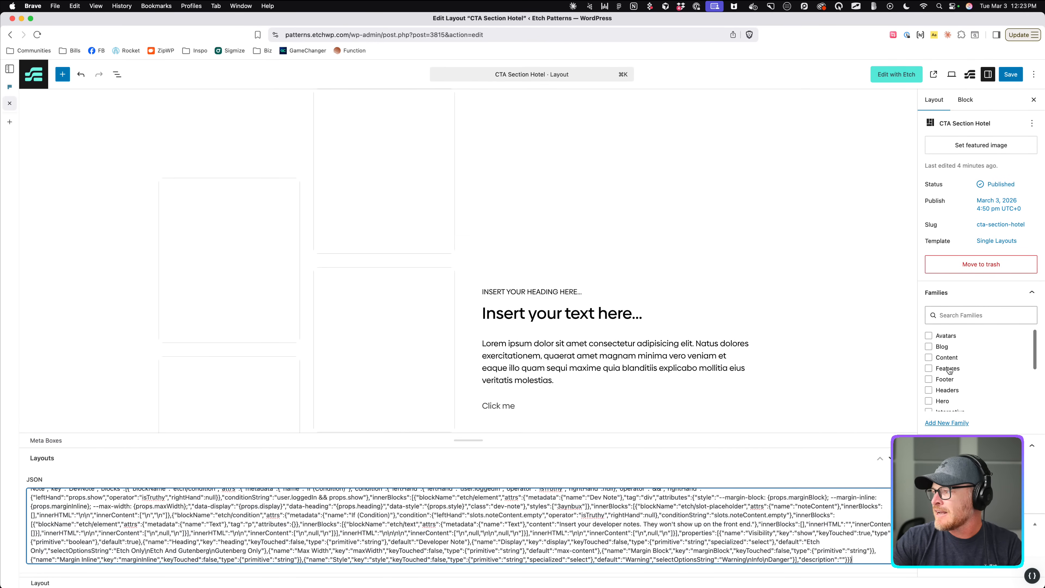
scroll(948, 362, "down", 1)
Add the layout to the Content family, then remove it again.
left_click(928, 340)
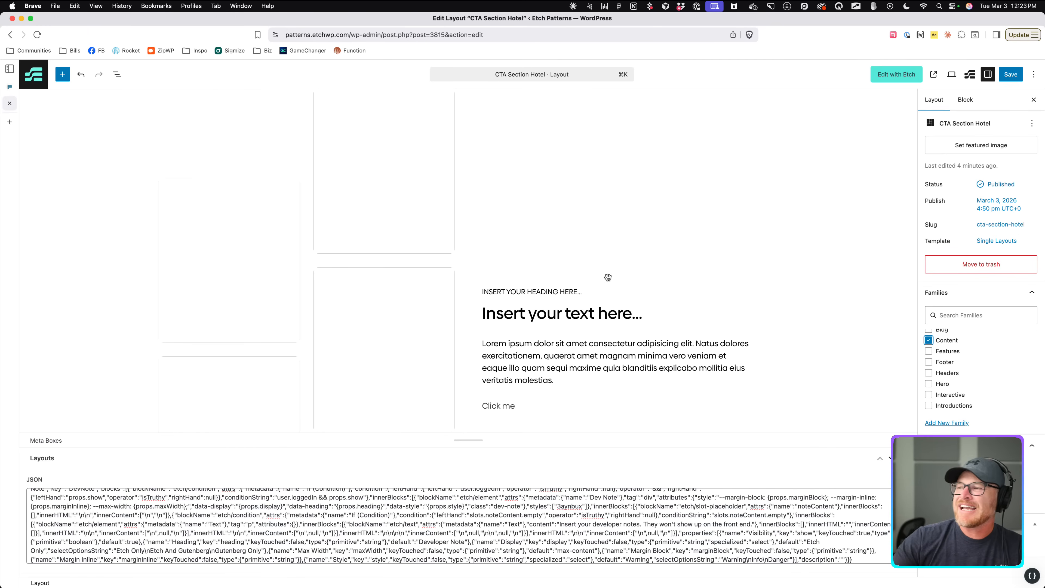
scroll(993, 381, "down", 1)
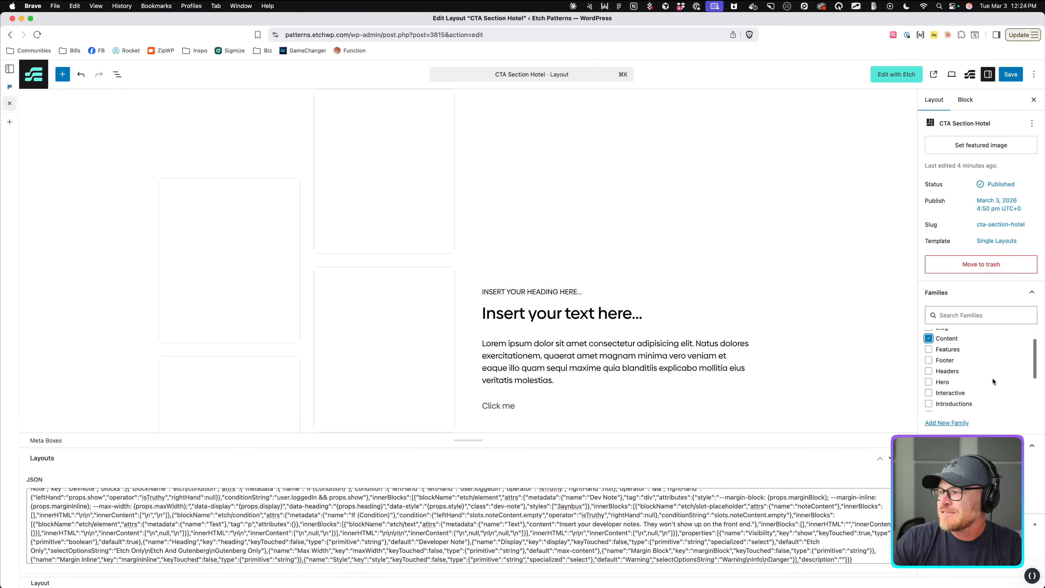
scroll(993, 381, "down", 2)
scroll(993, 381, "up", 3)
left_click(929, 358)
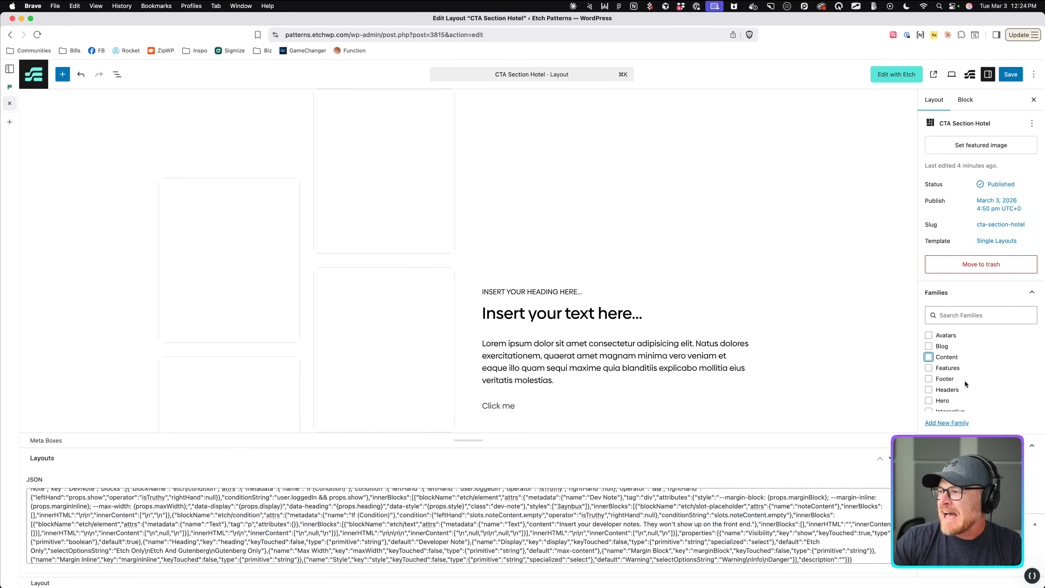
scroll(965, 384, "down", 5)
scroll(962, 388, "up", 5)
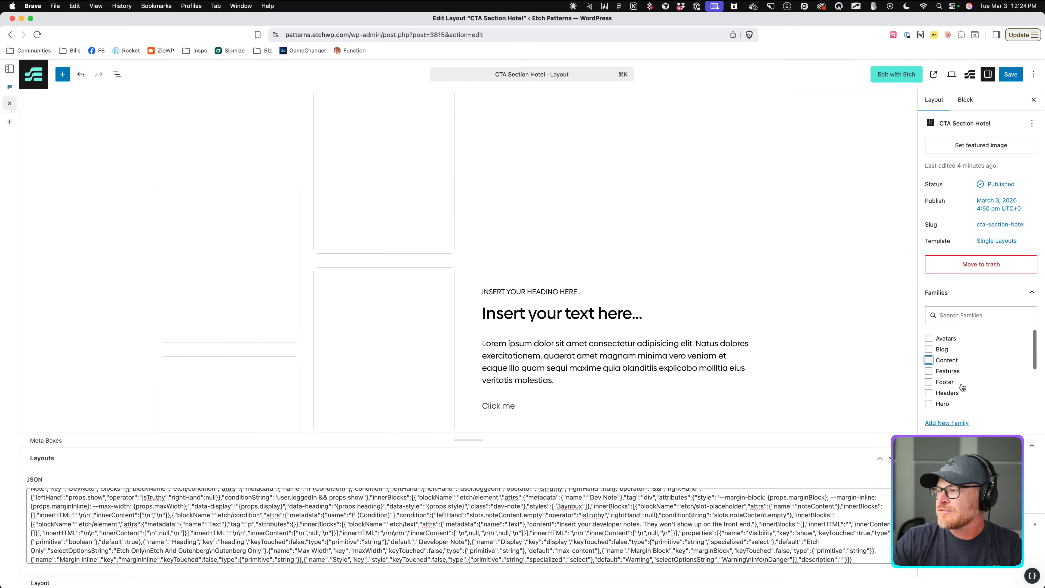
Create and check a new CTAs family, save the layout, and return to Layouts.
left_click(951, 423)
left_click(999, 453)
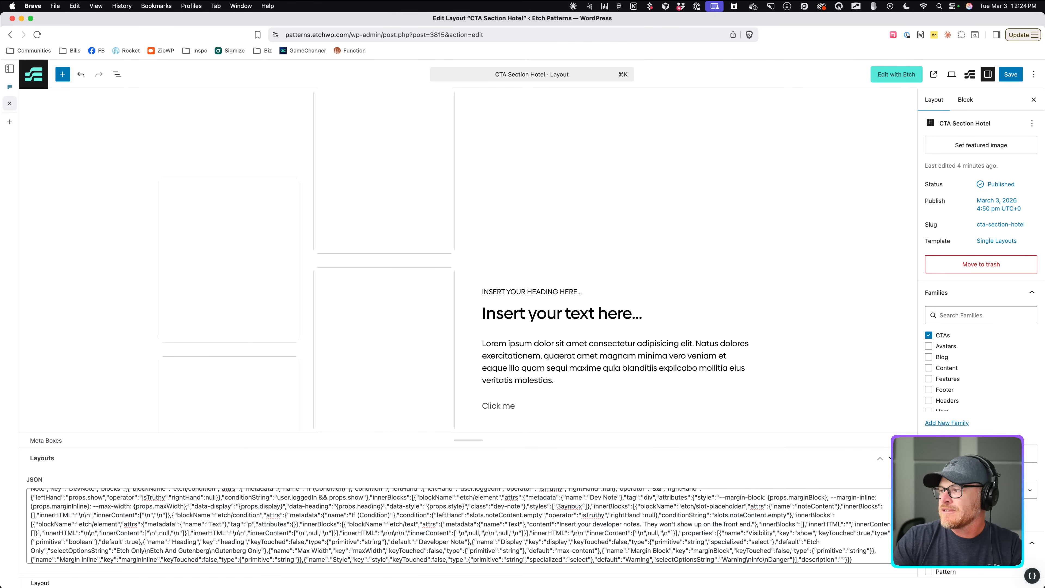
scroll(981, 456, "down", 2)
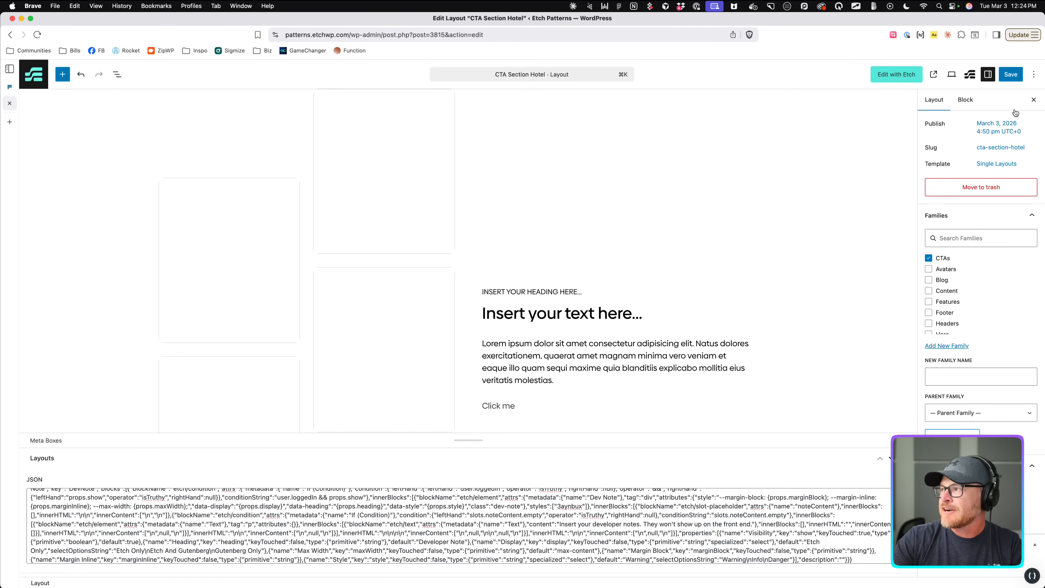
left_click(1016, 77)
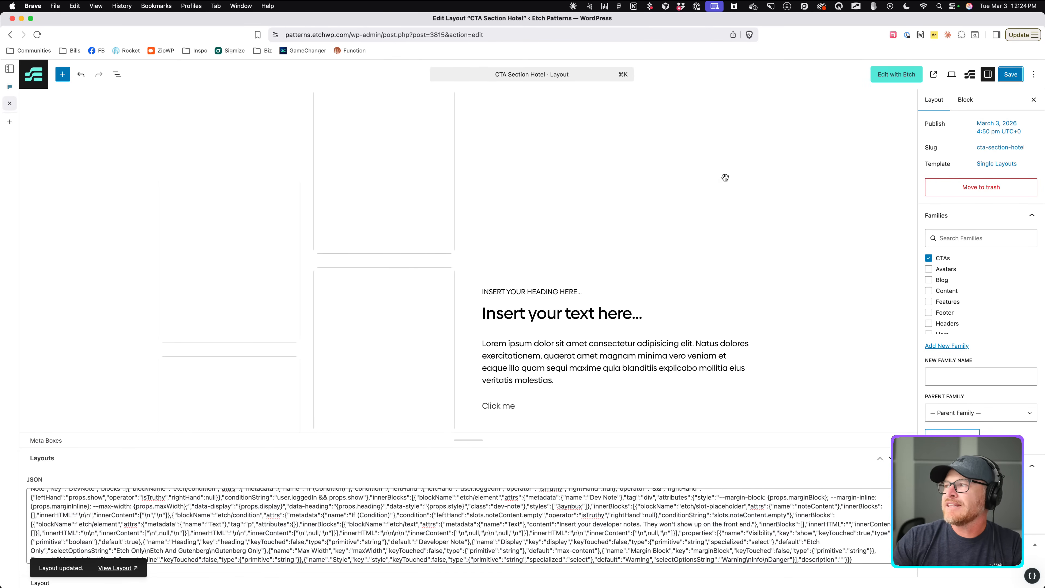
left_click(45, 83)
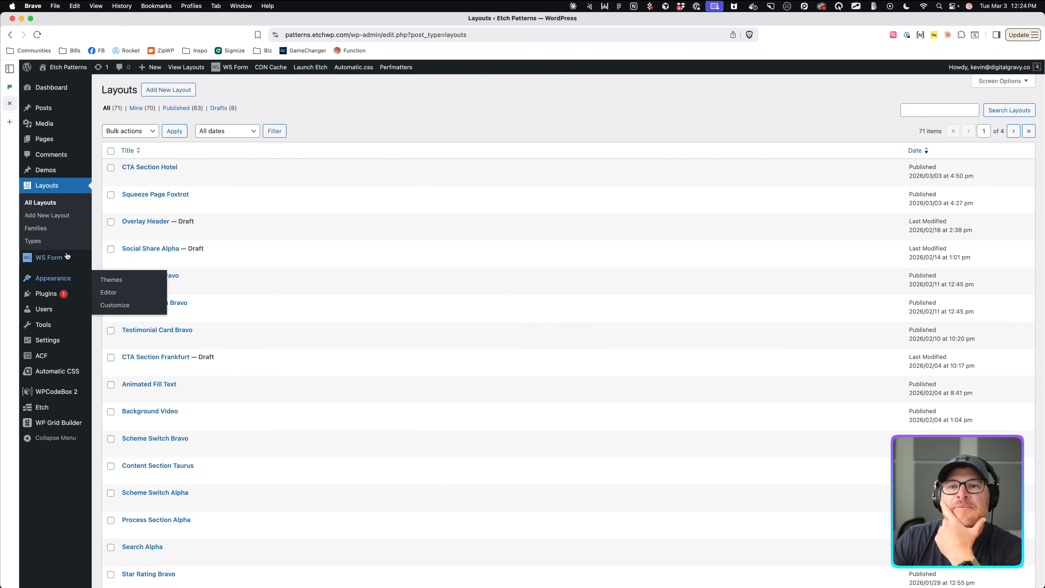
Browse the Media Library and scroll through the installed Plugins list.
left_click(53, 131)
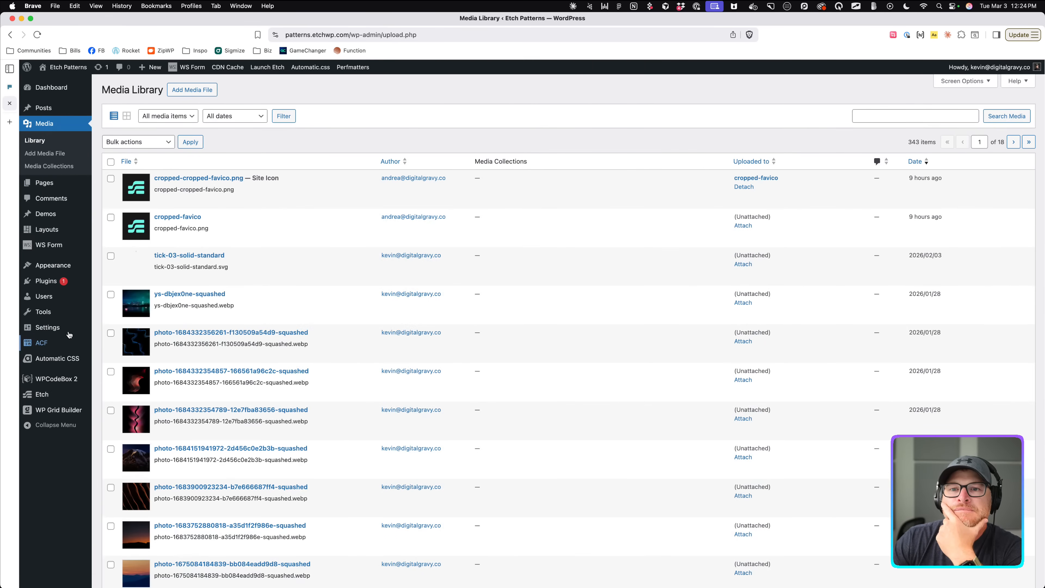
left_click(48, 282)
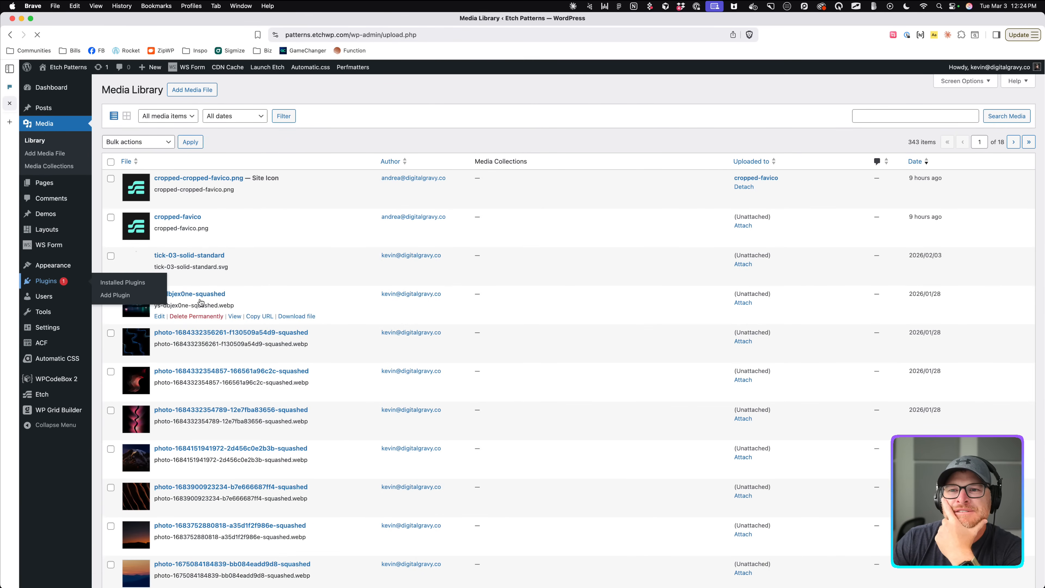
scroll(199, 305, "down", 2)
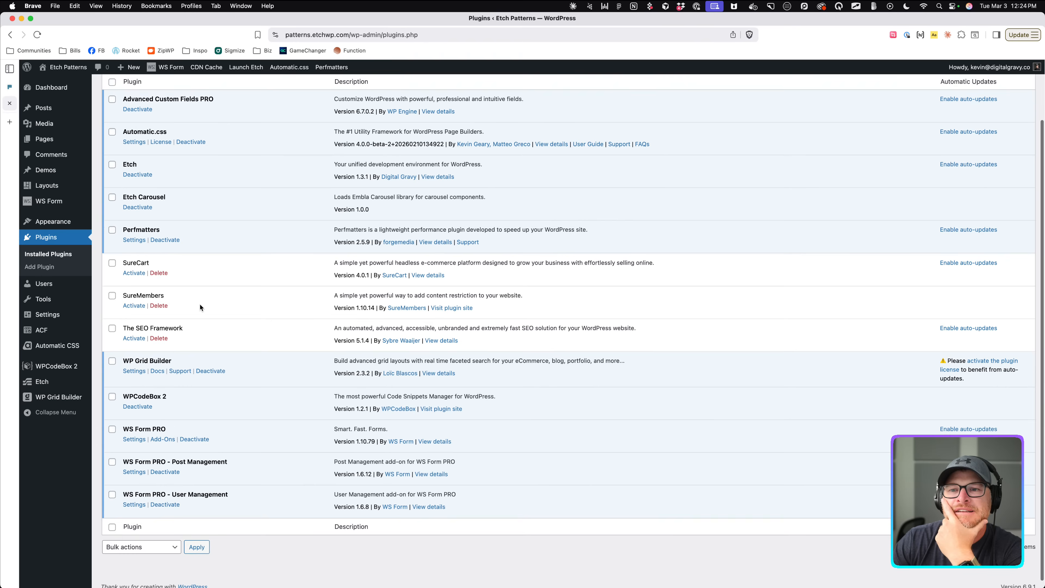
scroll(199, 304, "down", 3)
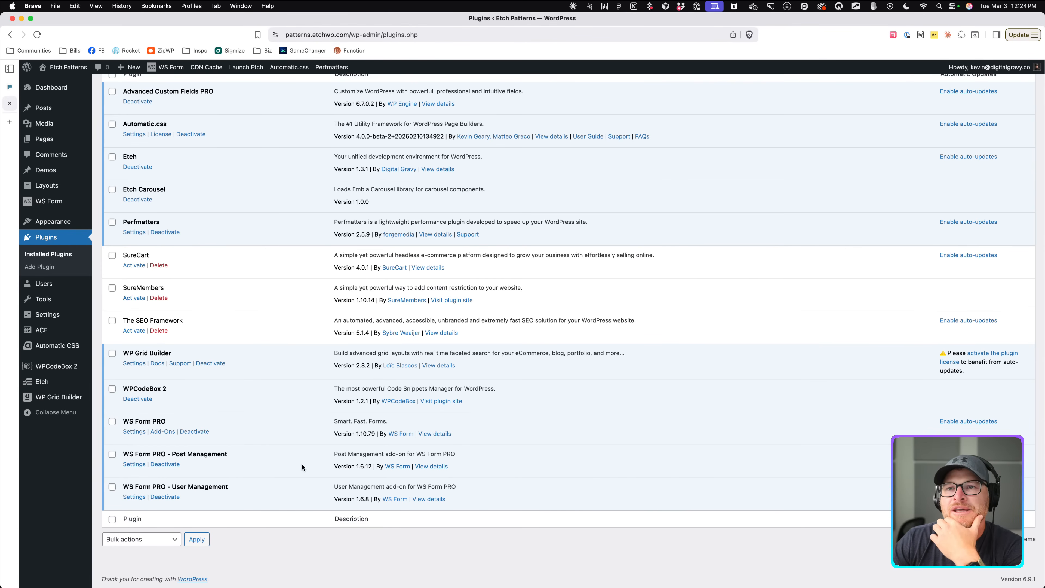
Open the HappyFiles website in a new browser tab.
key("super+t")
type("happyfiles.io")
key("Return")
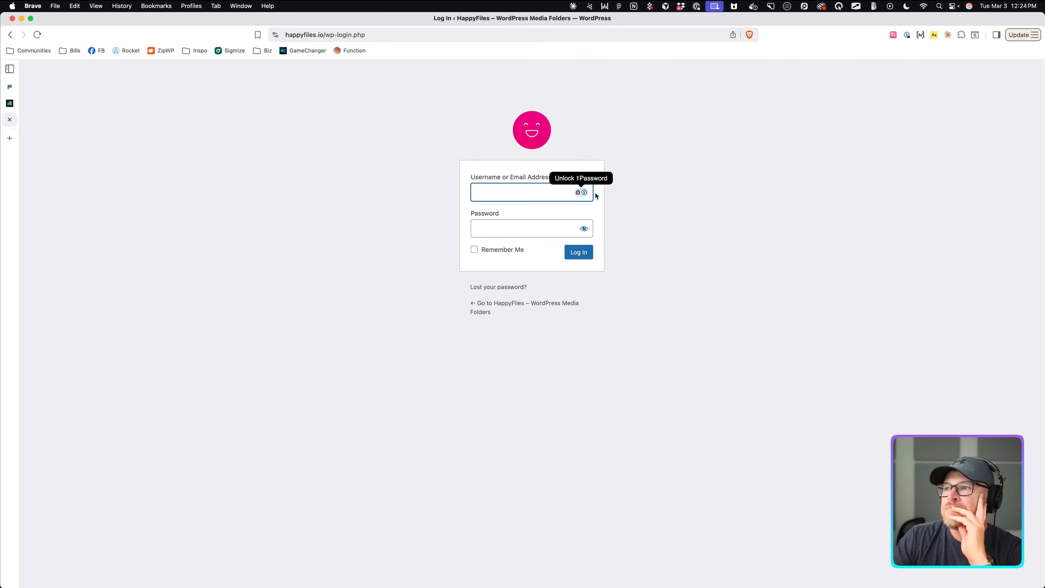
Unlock the browser's password manager with its master password.
left_click(583, 192)
type("••••••••••••")
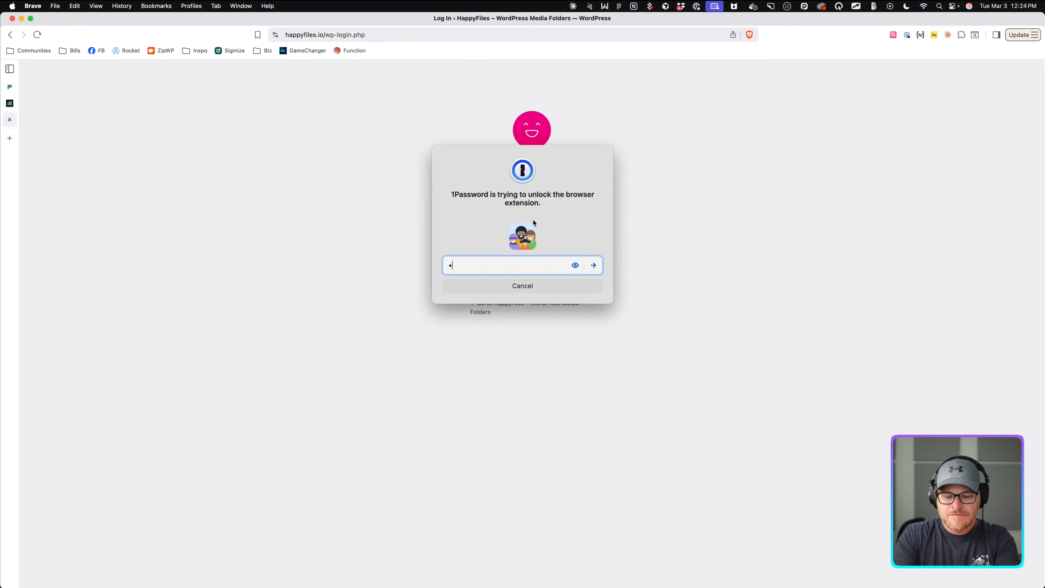
key("Return")
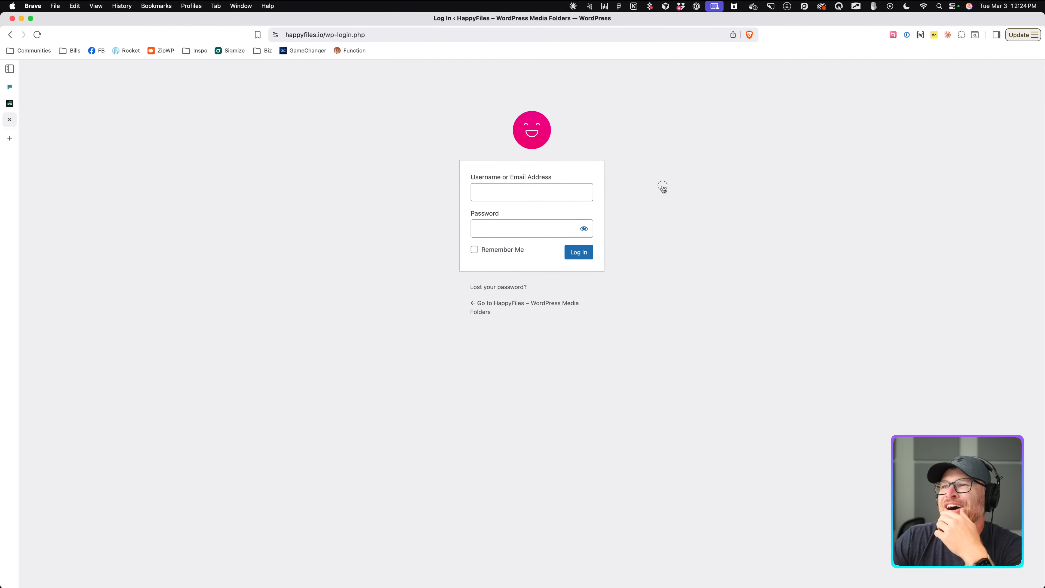
Try entering the password with visibility toggled, clearing each attempt.
left_click(555, 191)
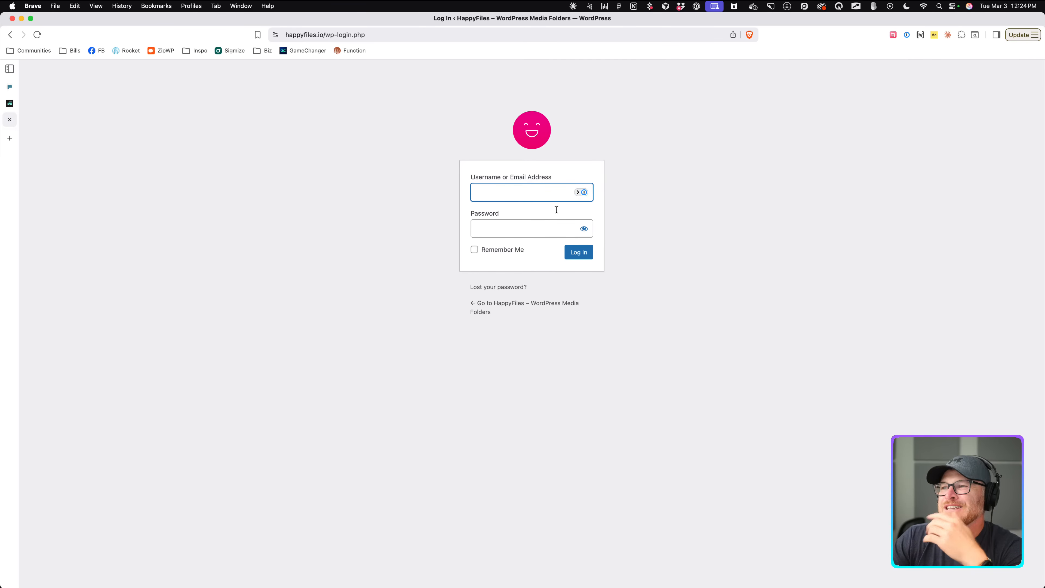
left_click(583, 229)
left_click(536, 233)
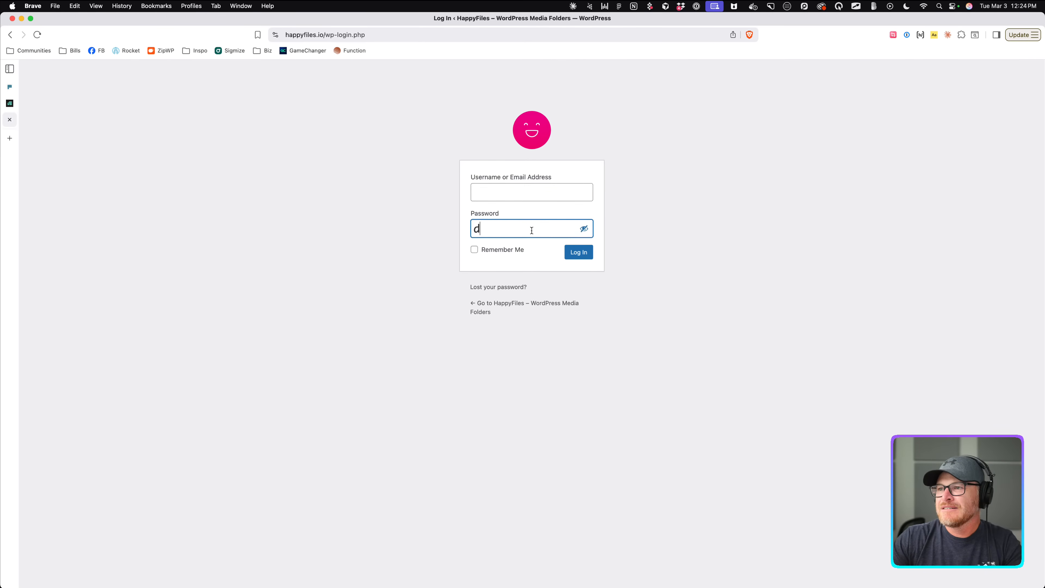
key("BackSpace")
key("BackSpace")
key("BackSpace")
key("BackSpace")
key("BackSpace")
key("BackSpace")
left_click(583, 229)
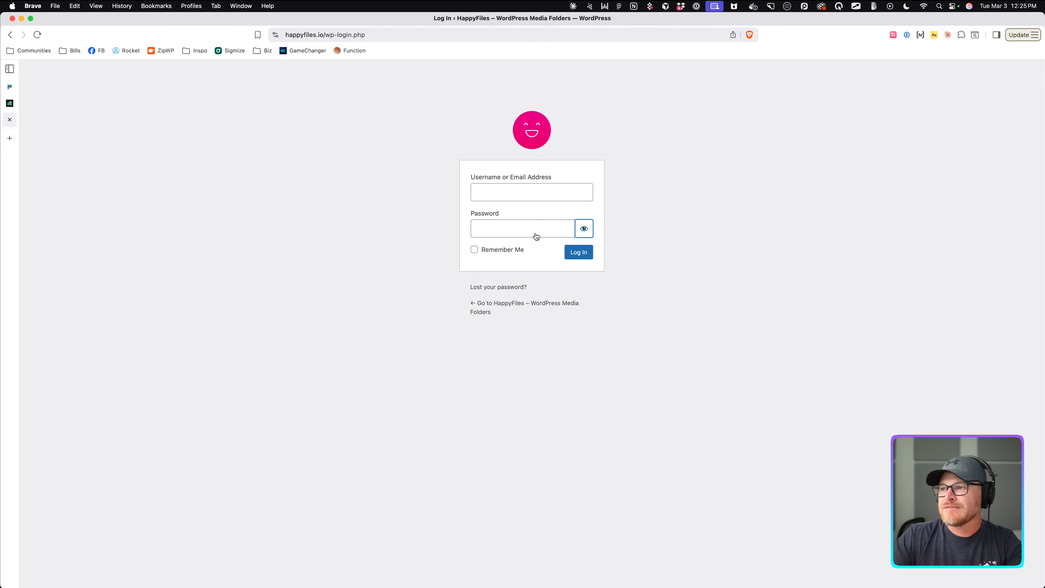
left_click(535, 235)
type("••••••••")
key("BackSpace")
key("BackSpace")
key("BackSpace")
key("BackSpace")
key("BackSpace")
key("BackSpace")
key("BackSpace")
key("BackSpace")
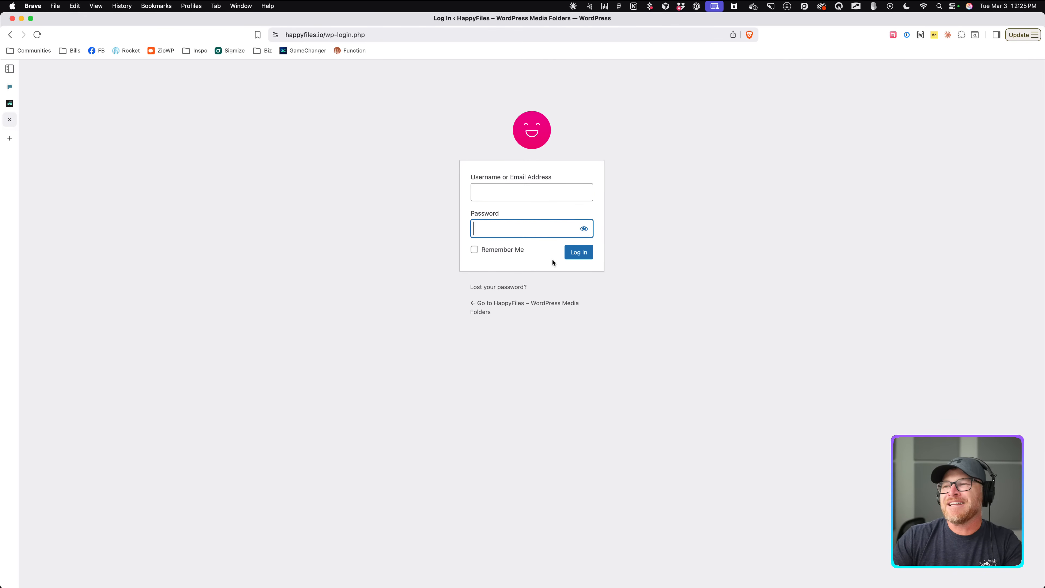
Paste and retype test characters in the password field, toggling visibility and clearing it each time.
left_click(583, 229)
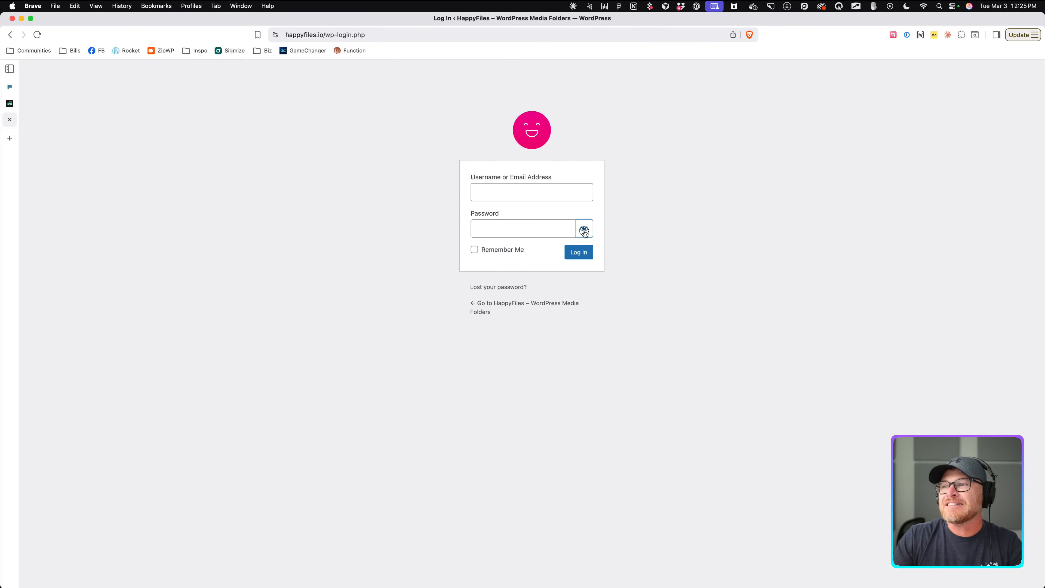
left_click(529, 229)
key("super+v")
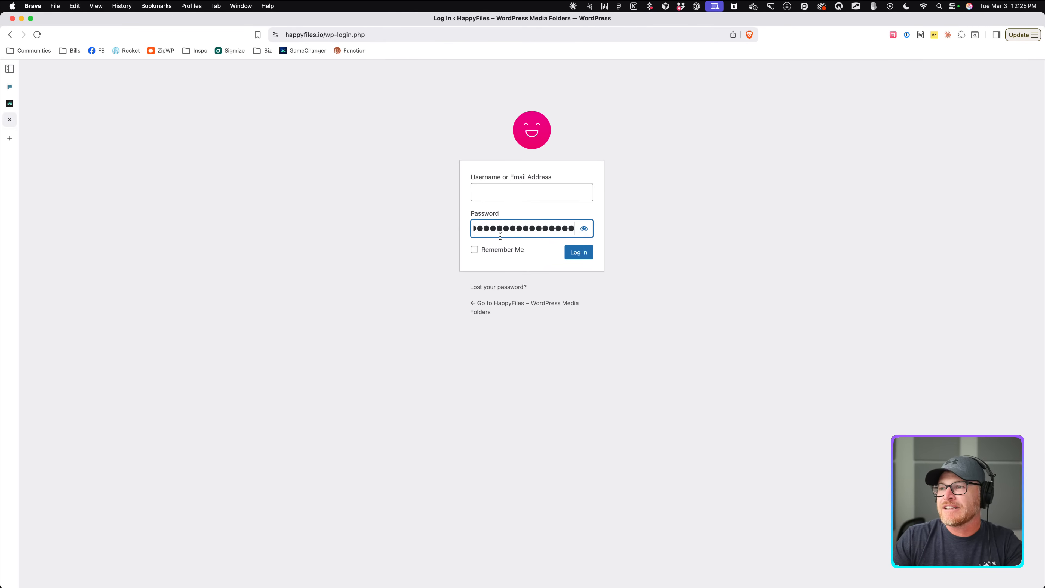
key("super+a")
key("BackSpace")
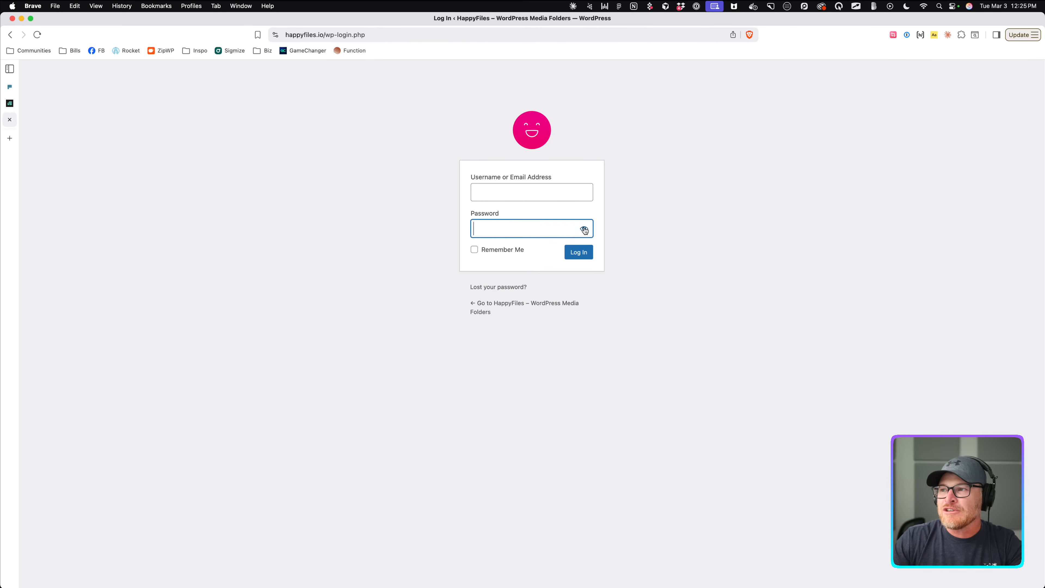
left_click(585, 231)
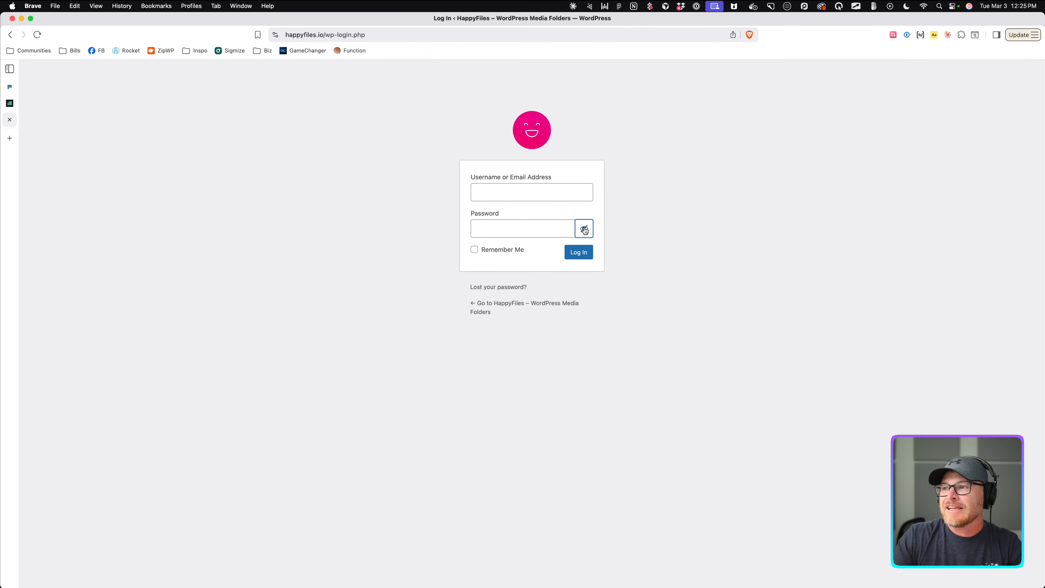
left_click(525, 229)
key("super+a")
key("BackSpace")
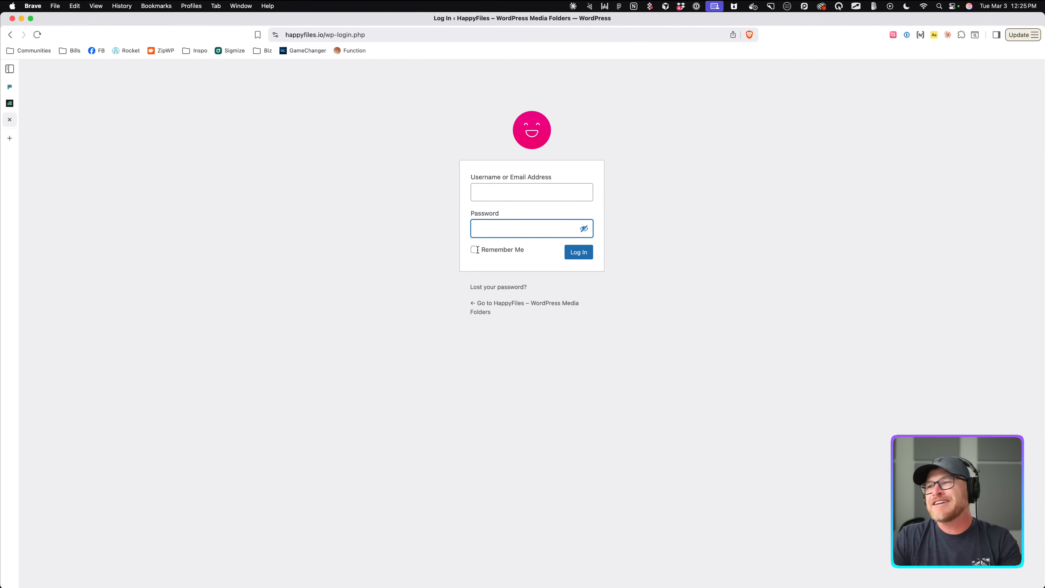
double_click(584, 229)
left_click(637, 230)
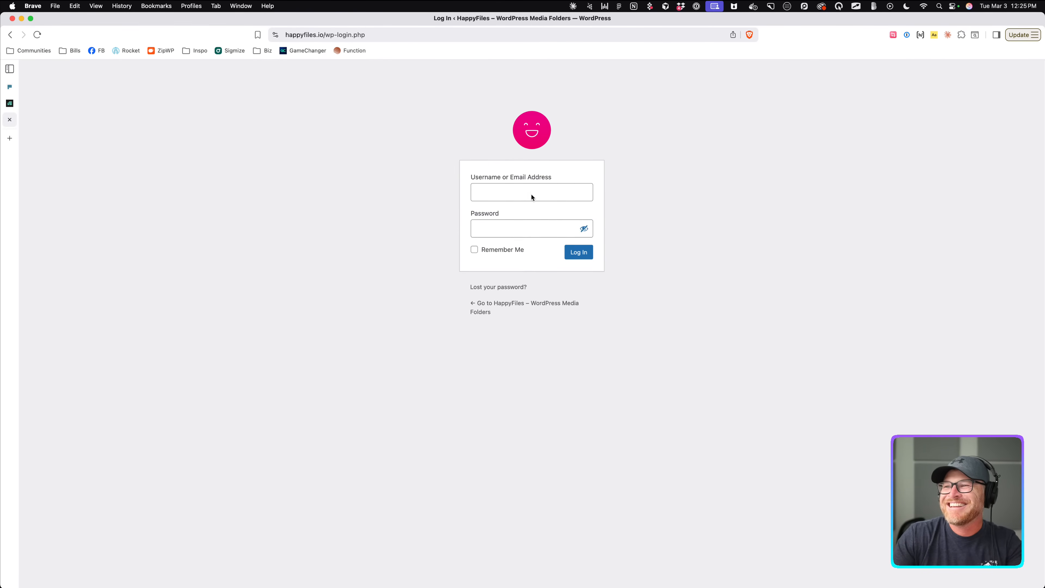
left_click(583, 228)
left_click(546, 231)
type("••••")
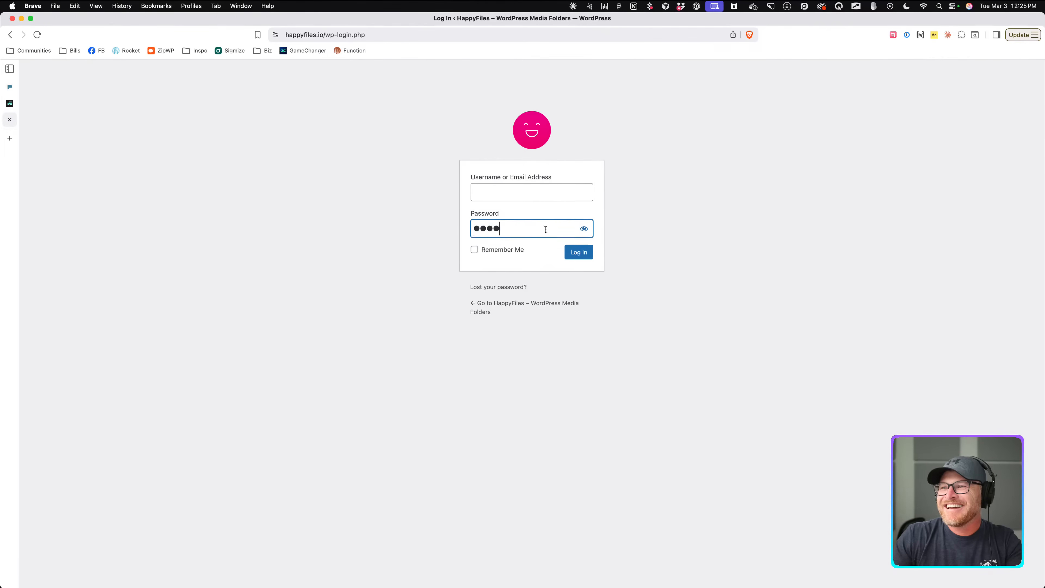
key("super+a")
key("BackSpace")
Sign in with the account email and password, then download the HappyFiles Pro 1.9 beta zip.
left_click(541, 196)
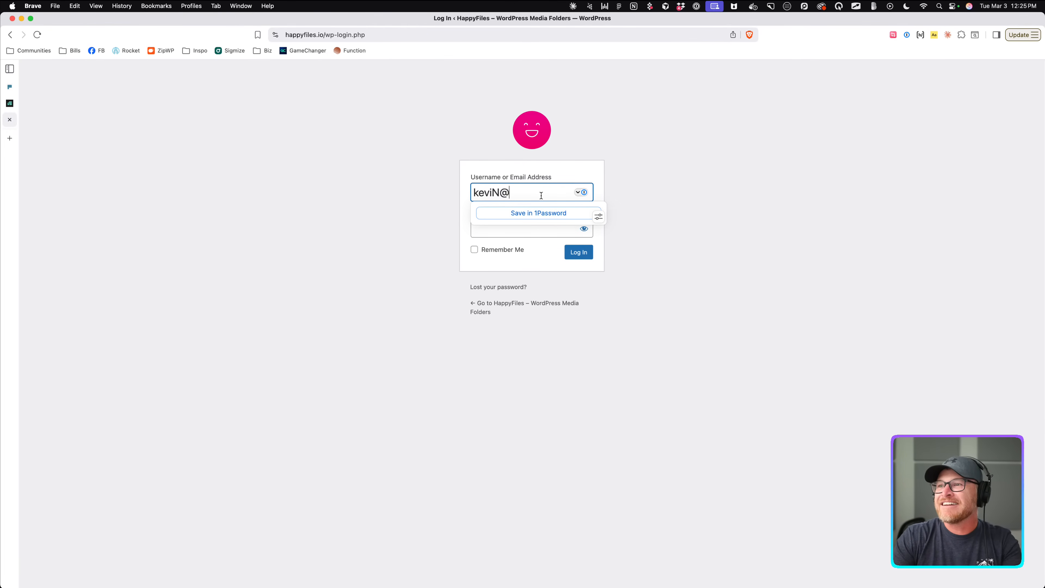
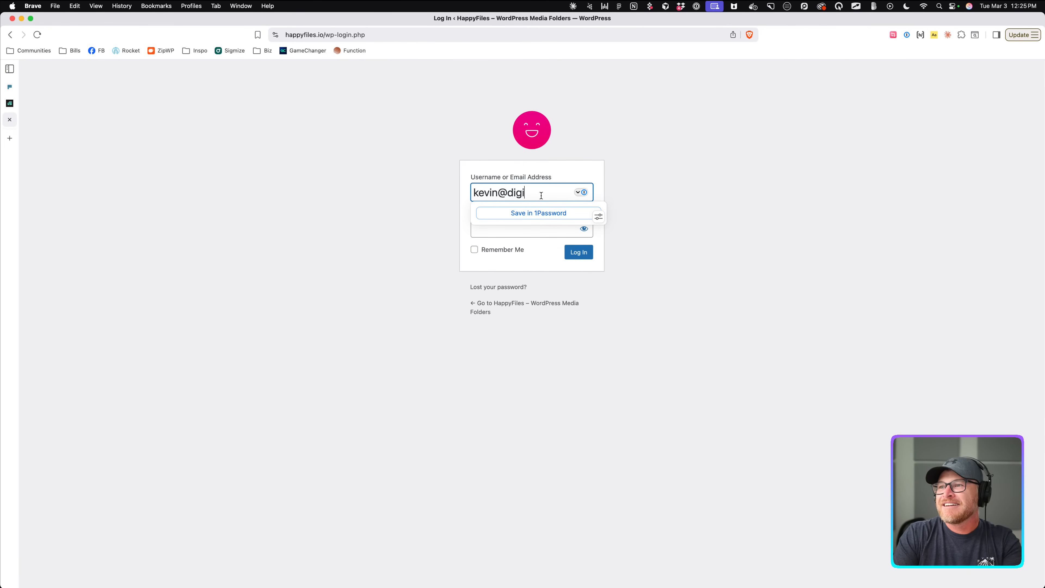
key("Tab")
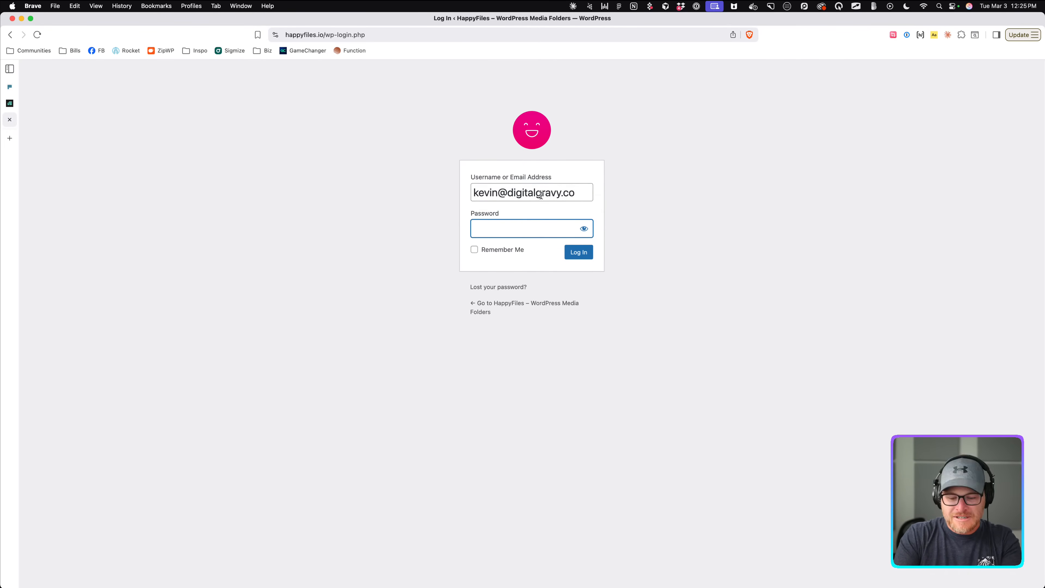
type("••••••••••••")
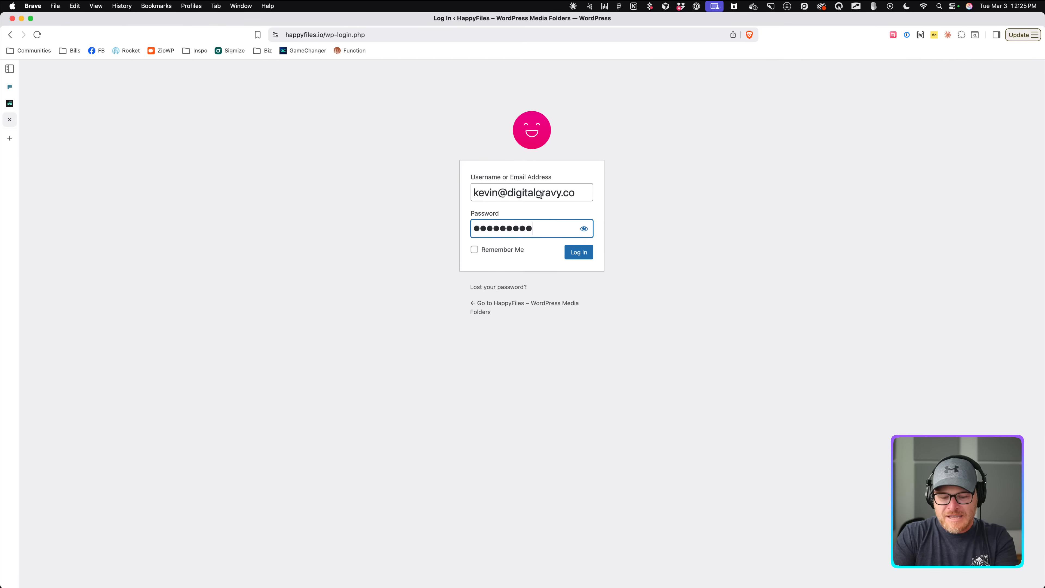
key("Return")
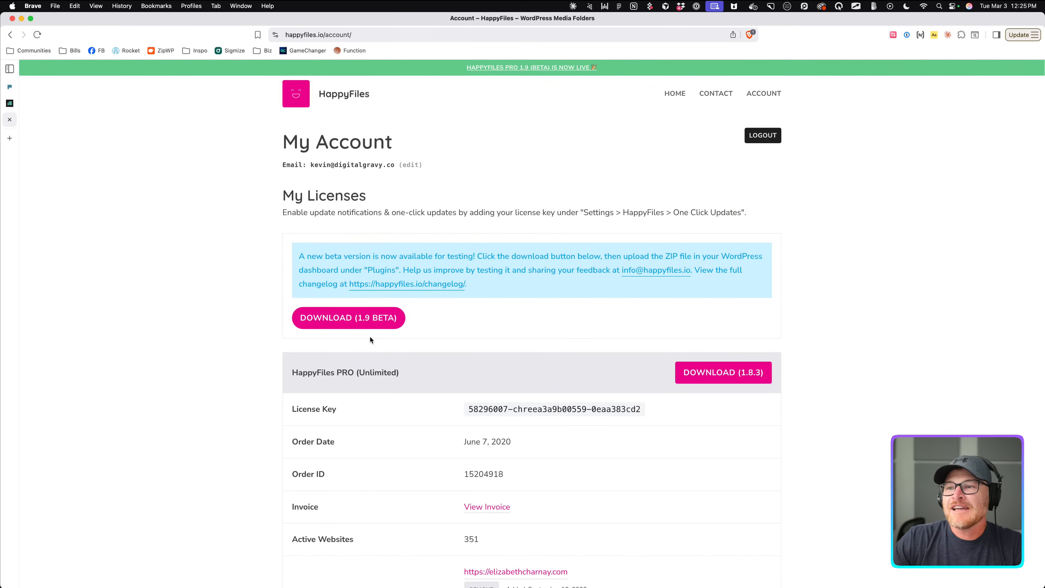
left_click(367, 318)
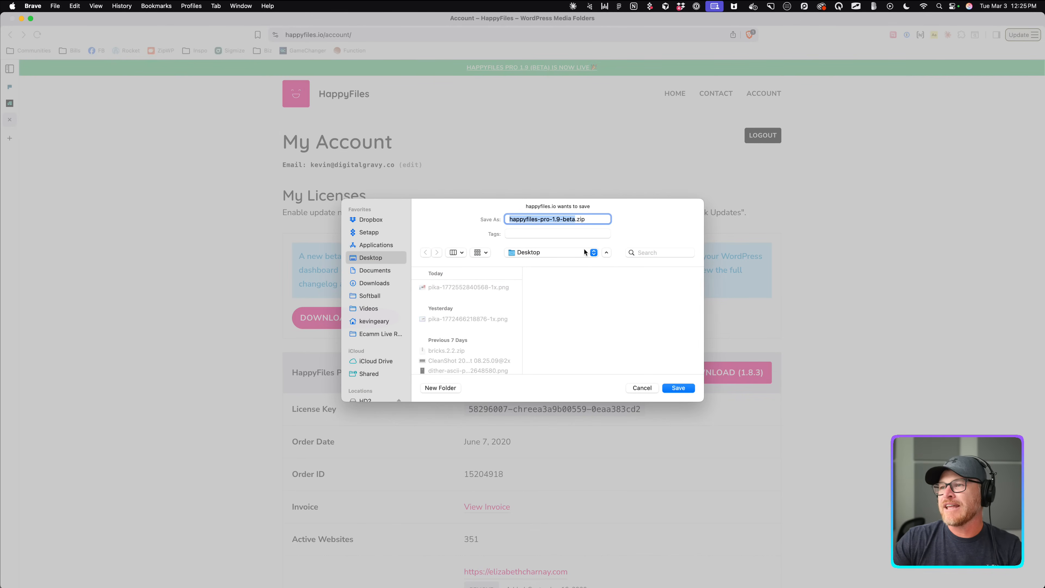
Save the zip to the Desktop, close the HappyFiles tab, and dismiss the downloads list.
left_click(678, 388)
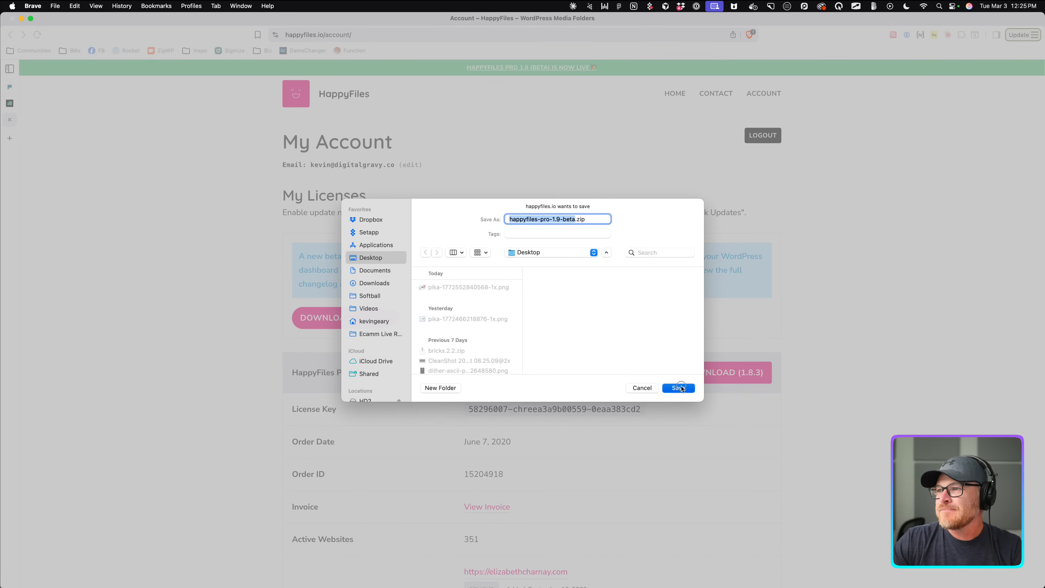
left_click(11, 120)
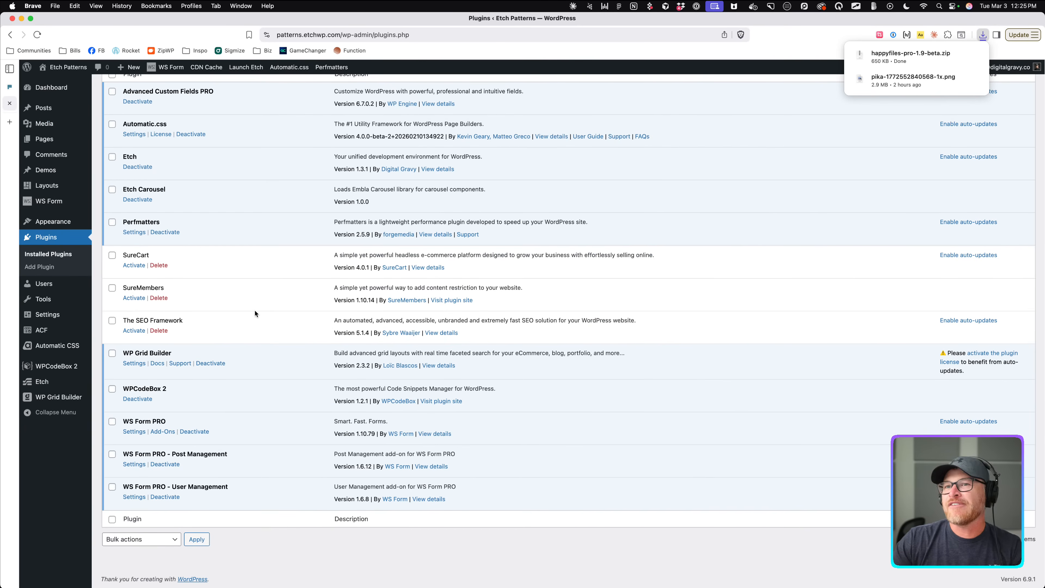
scroll(484, 193, "up", 1)
left_click(379, 111)
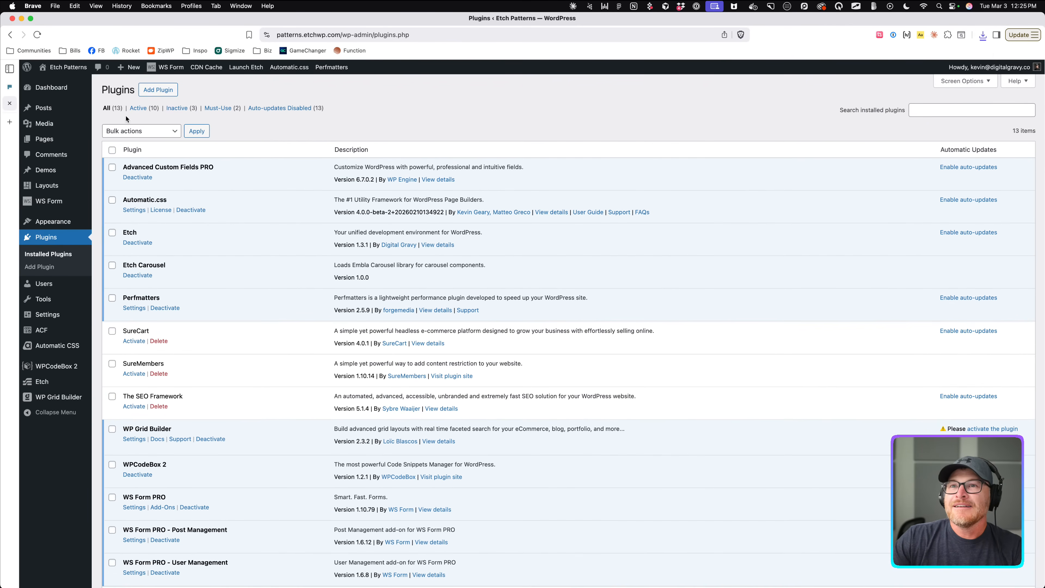
left_click_drag(154, 92, 289, 133)
Upload happyfiles-pro-1.9-beta.zip via Add Plugin > Upload Plugin and install it.
left_click(231, 92)
left_click(154, 94)
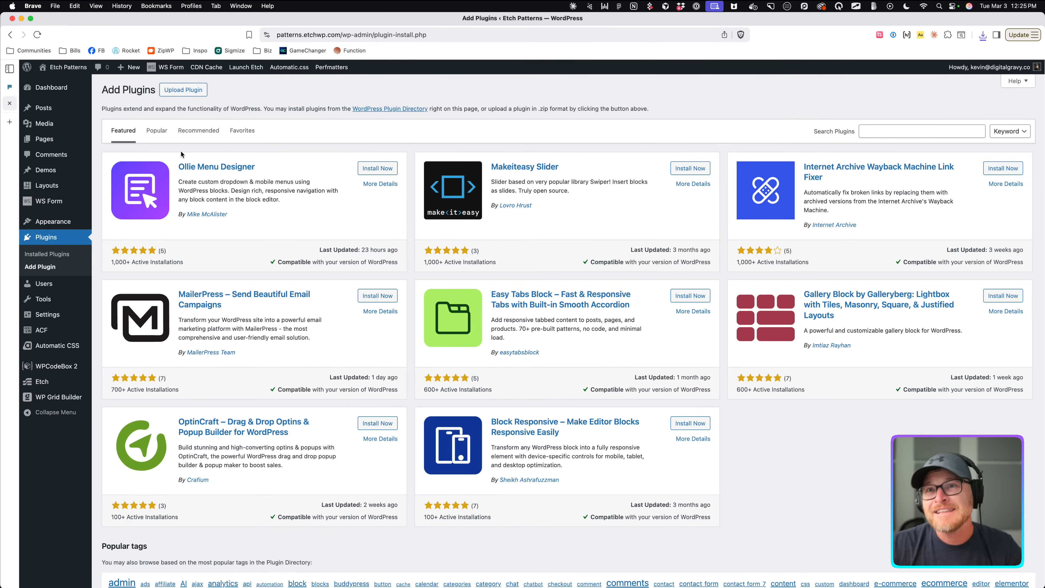
left_click(184, 90)
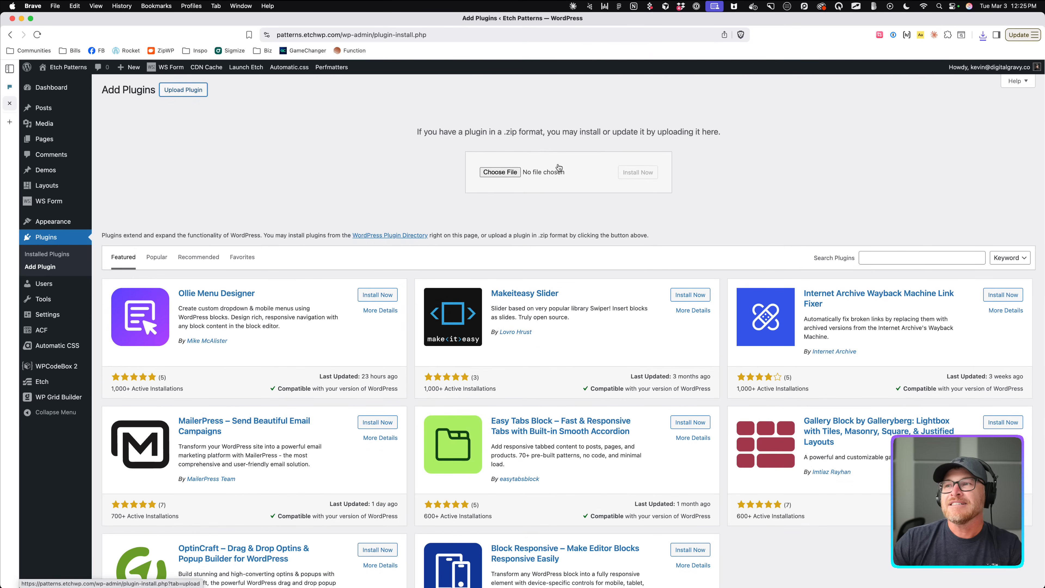
left_click(499, 173)
left_click(377, 182)
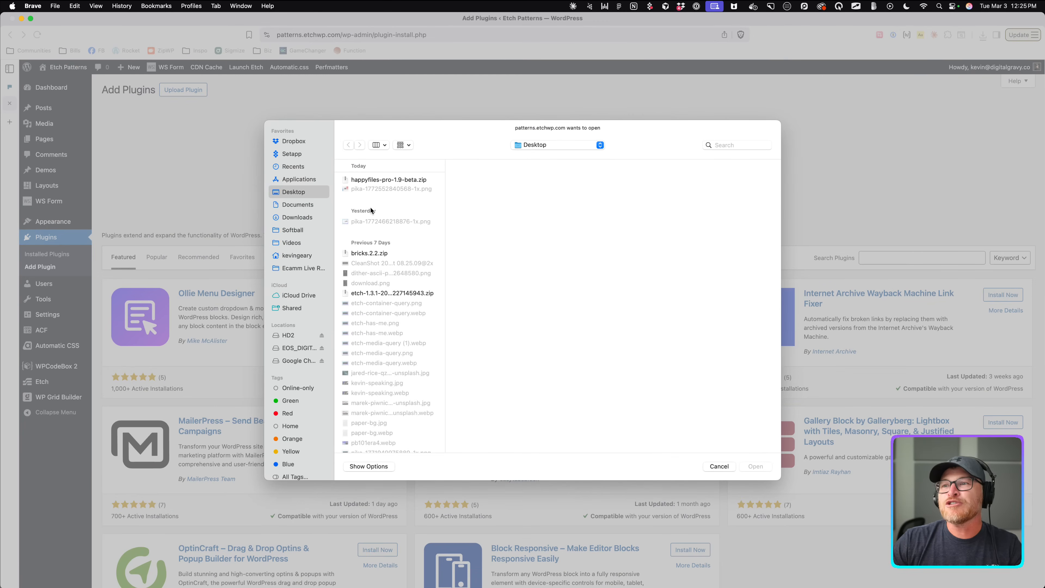
double_click(379, 182)
left_click(630, 173)
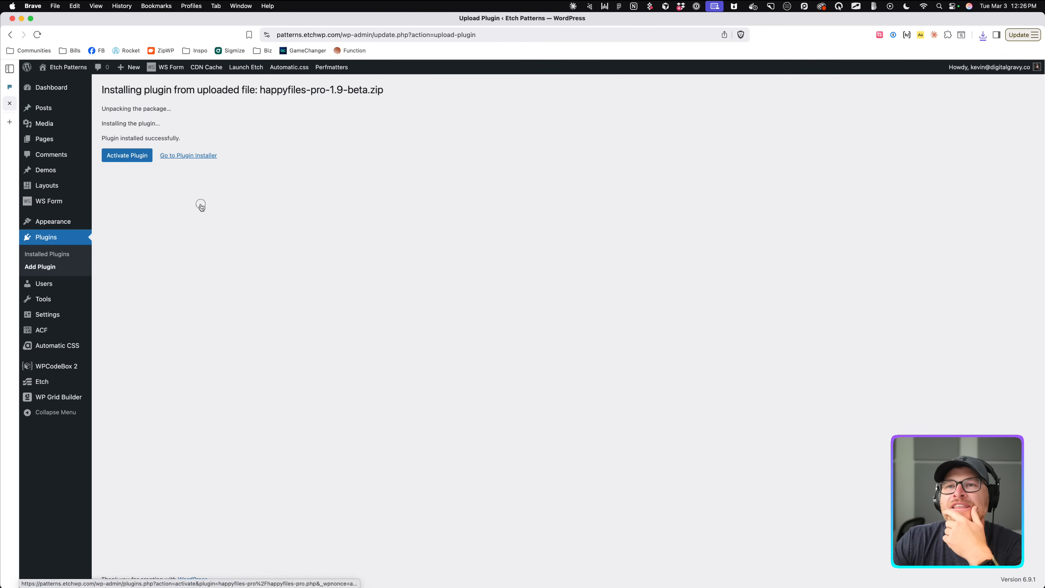
Activate HappyFiles Pro 1.9-beta and scroll the Plugins list to confirm it.
left_click(140, 158)
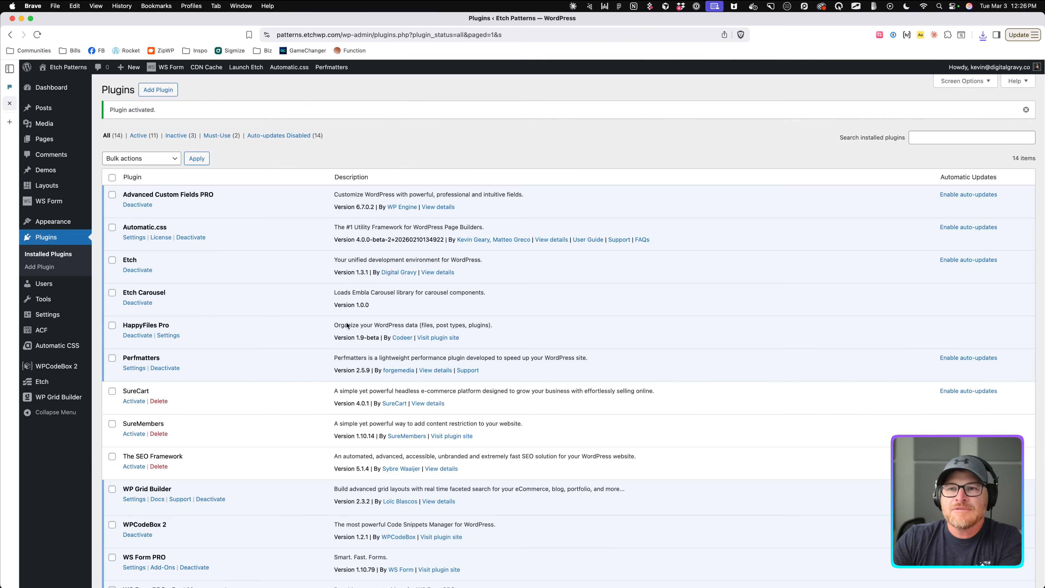
scroll(188, 297, "down", 5)
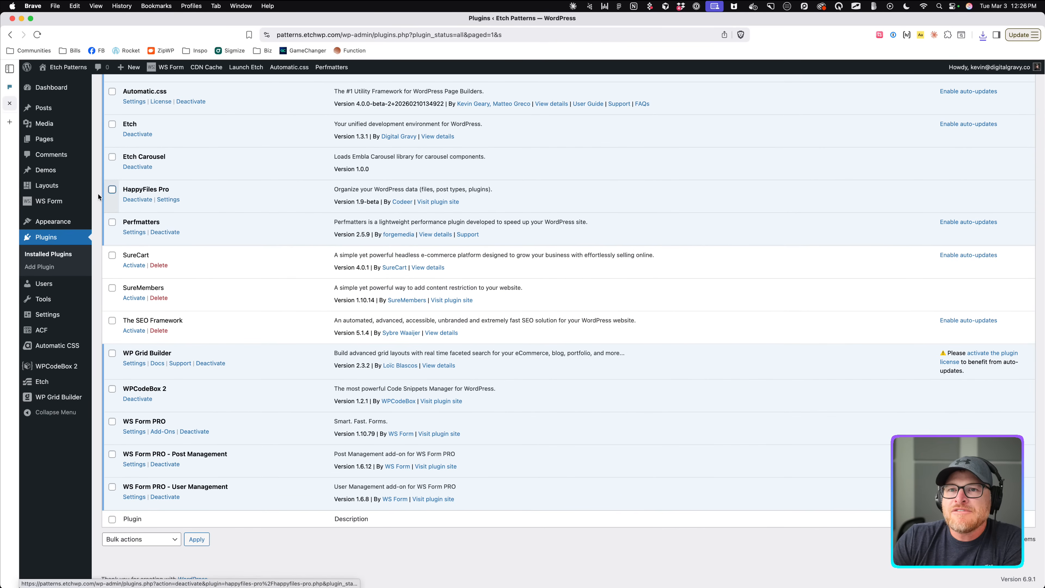
Create a new media folder named LoopMe in the Media Library.
mouse_move(62, 174)
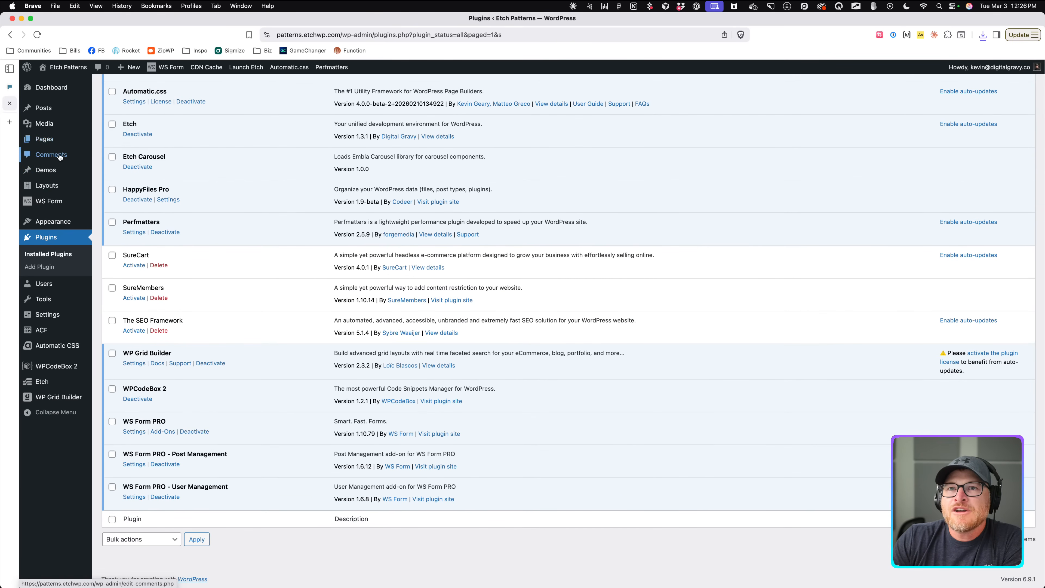
left_click(64, 126)
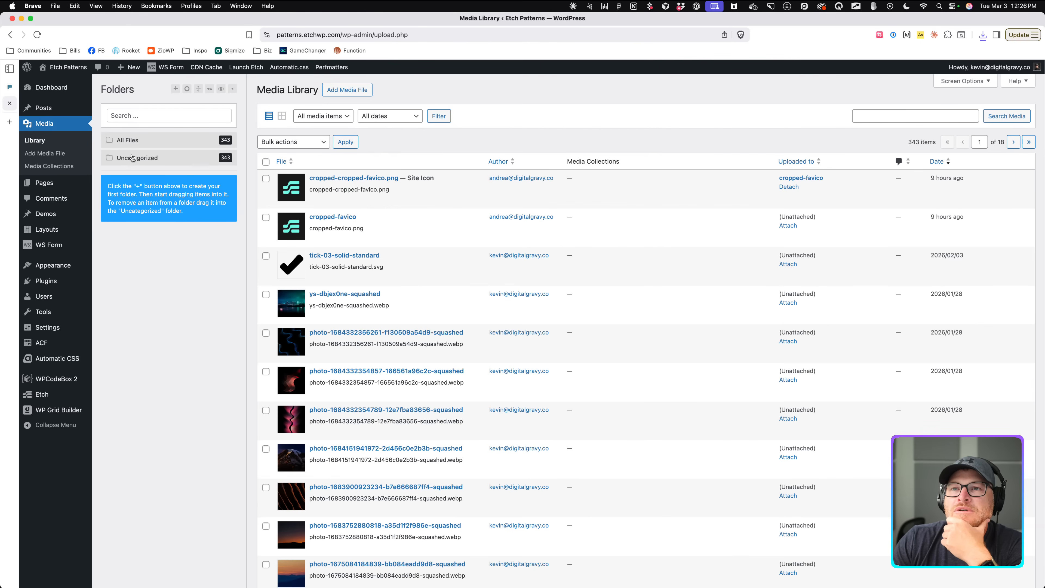
left_click(175, 88)
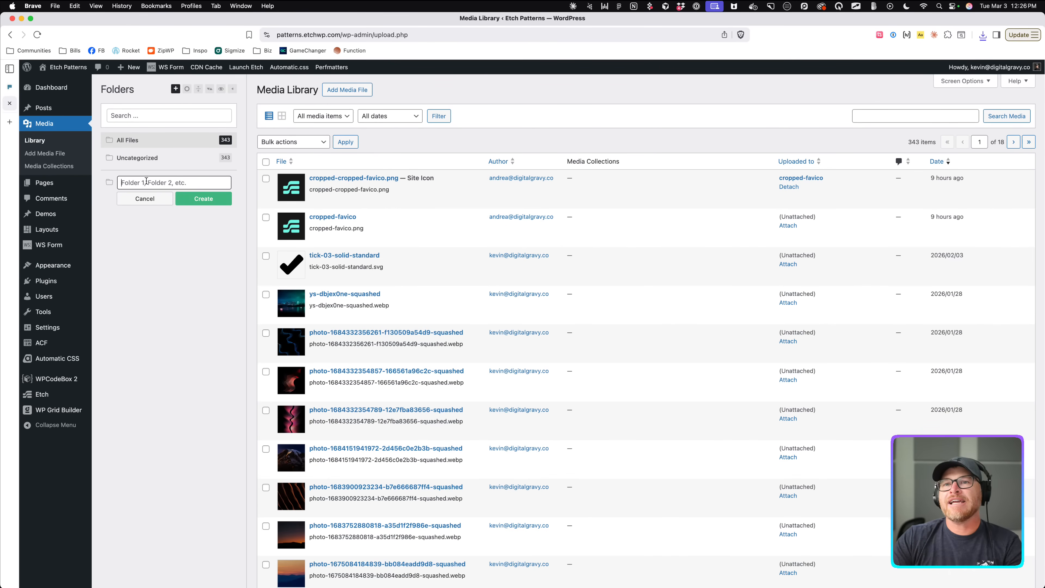
type("Lop")
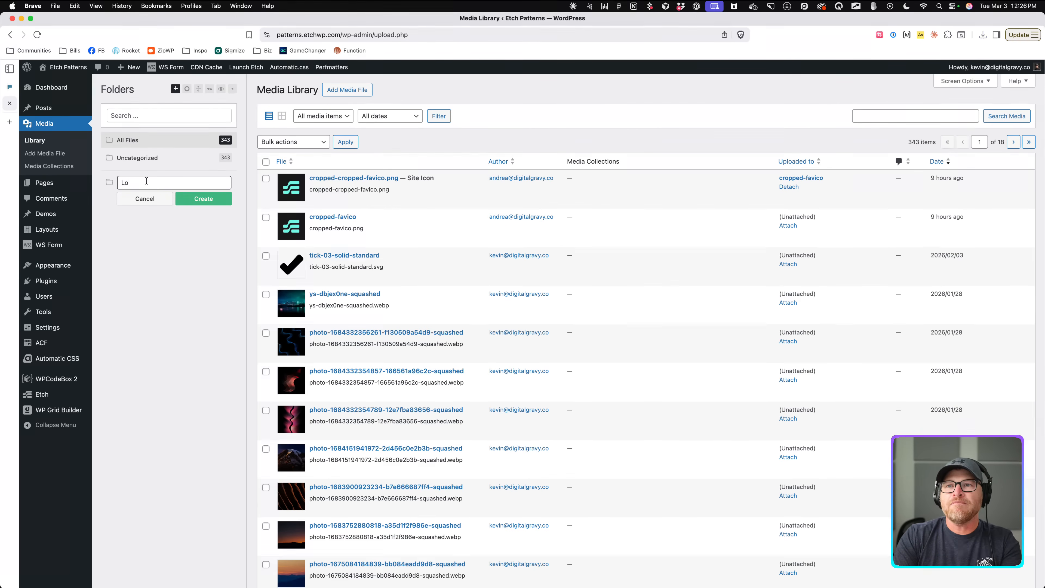
left_click(210, 203)
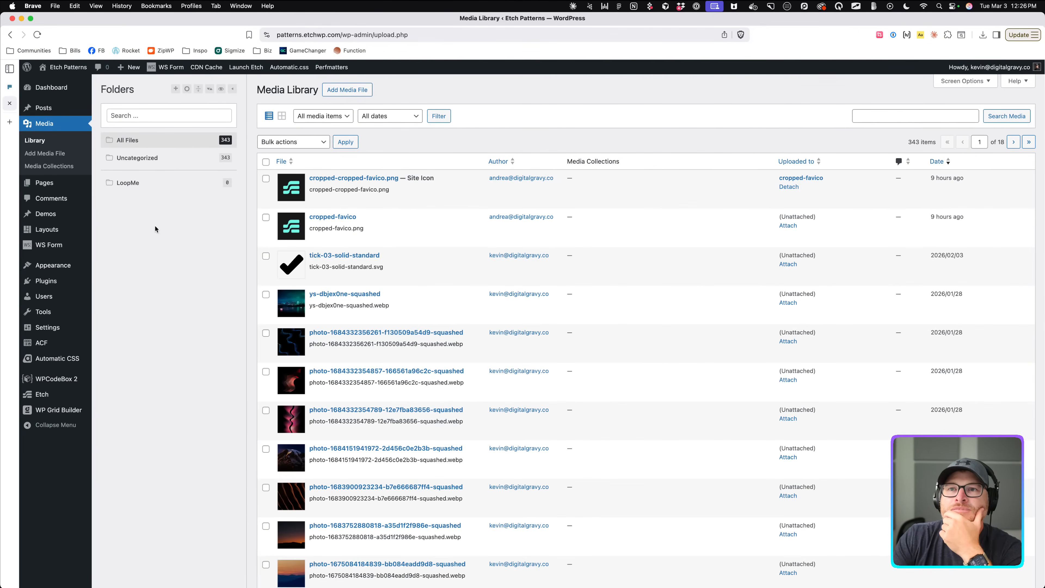
Drag photos into LoopMe until it holds five files, then go to Layouts.
scroll(181, 214, "down", 2)
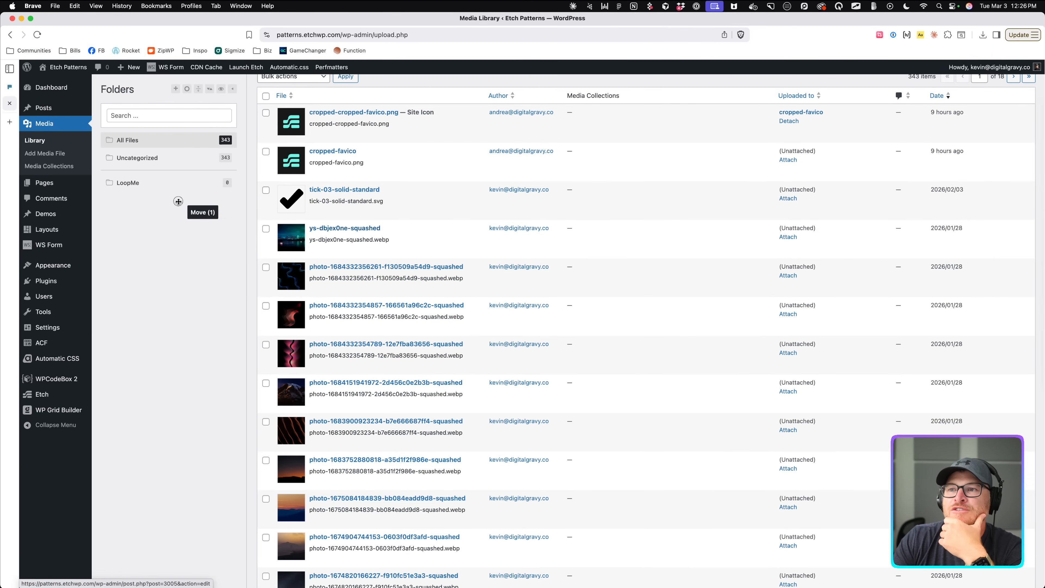
left_click_drag(266, 238, 184, 191)
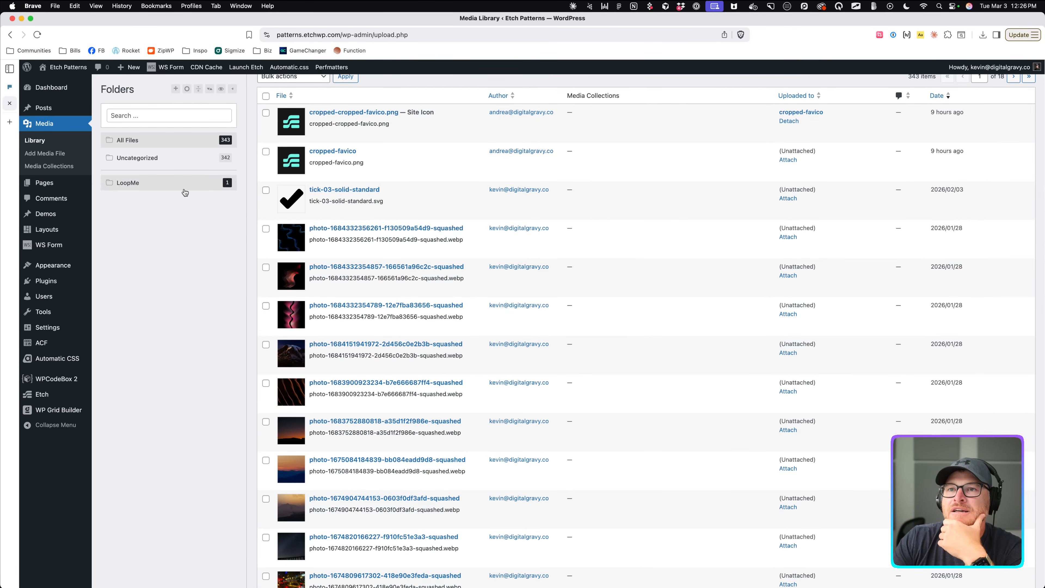
left_click_drag(266, 237, 184, 186)
left_click_drag(266, 238, 188, 185)
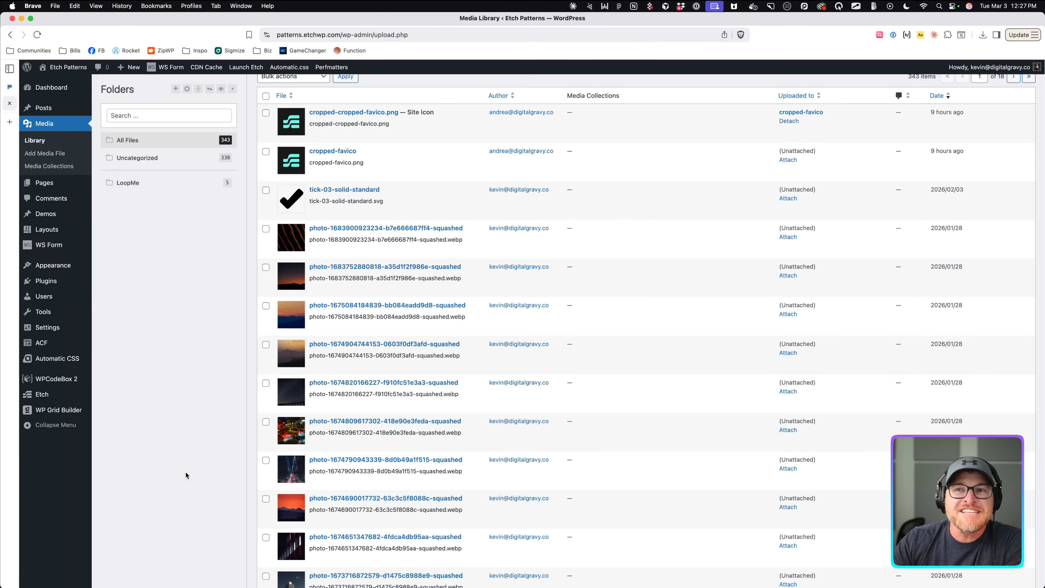
mouse_move(39, 119)
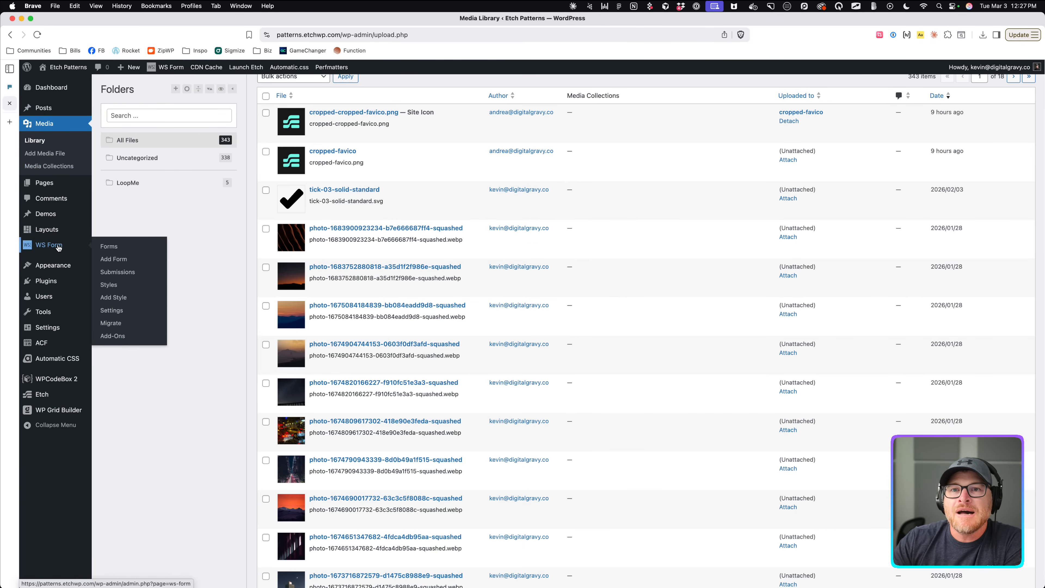
left_click(51, 231)
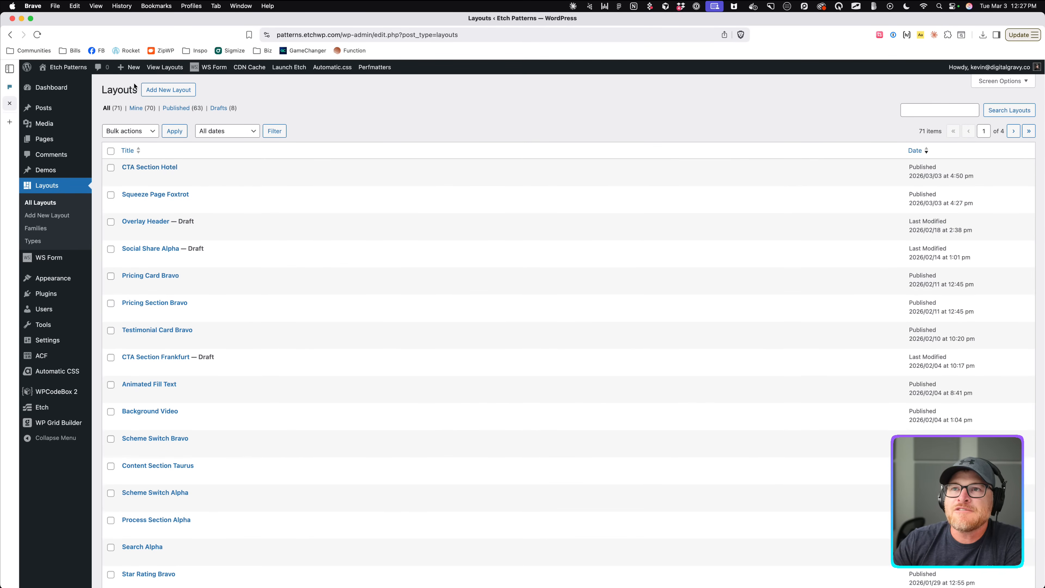
Open CTA Section Hotel in the Etch builder and select the top-left placeholder image.
mouse_move(199, 180)
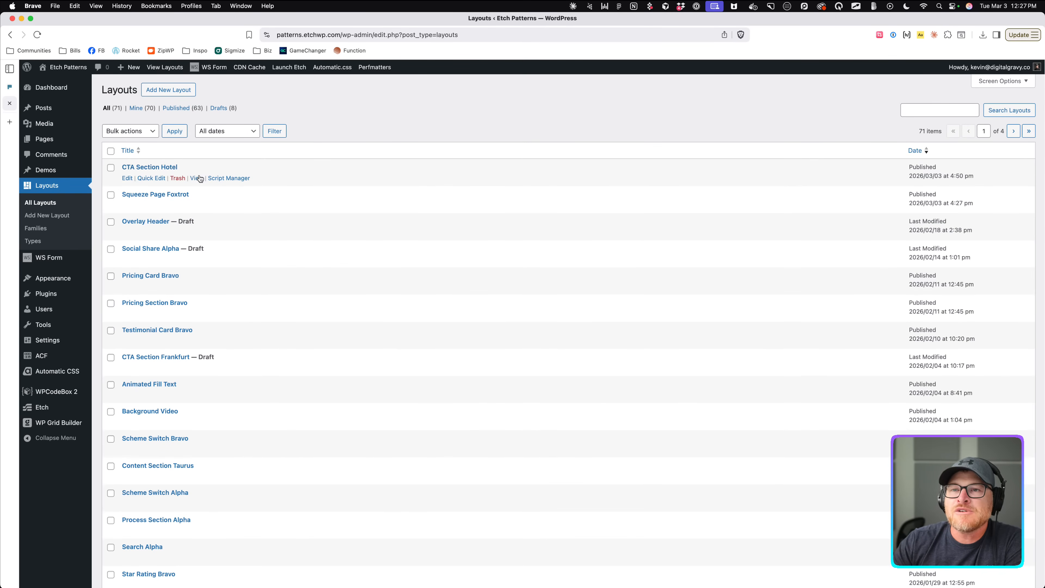
left_click(142, 167)
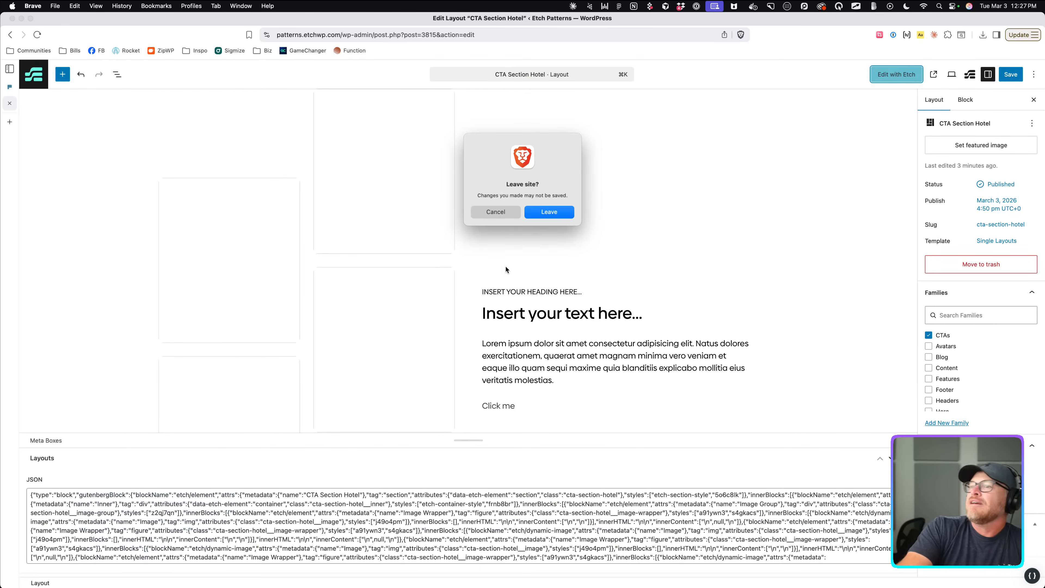
left_click(533, 216)
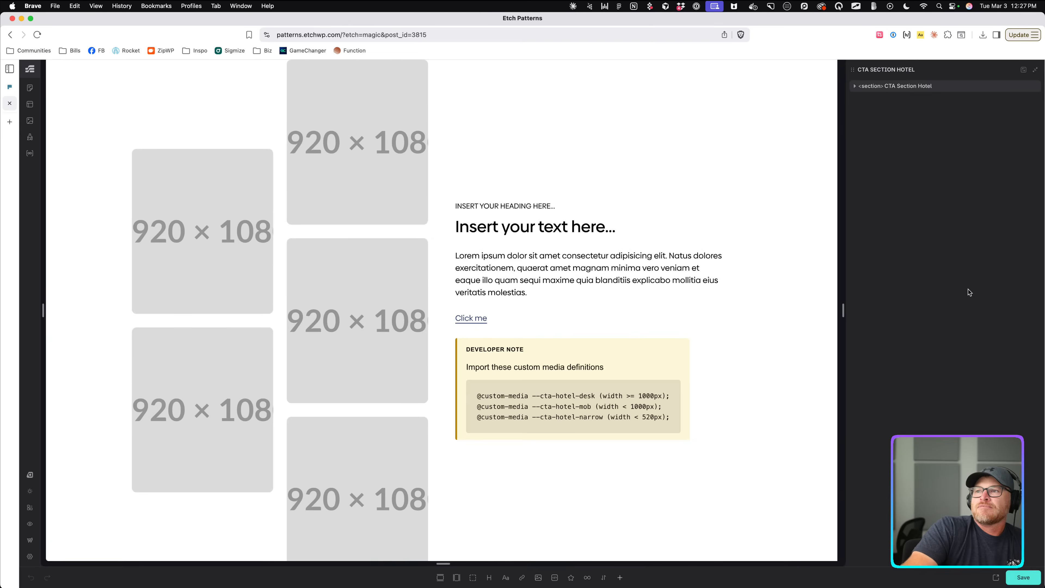
left_click(247, 187)
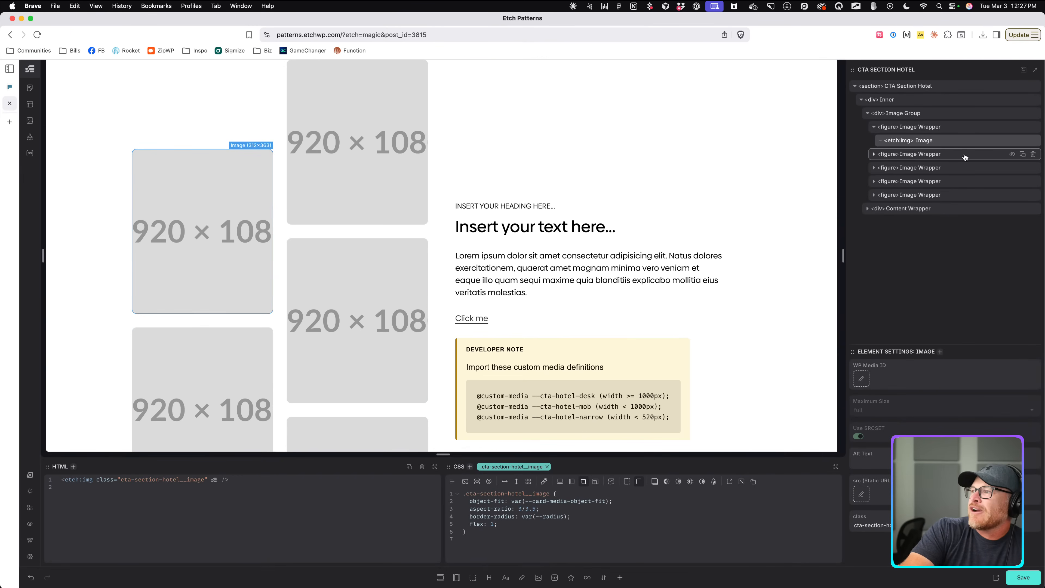
Wrap the first image figure in a loop, delete the other four image wrappers, open Loop Manager.
right_click(927, 128)
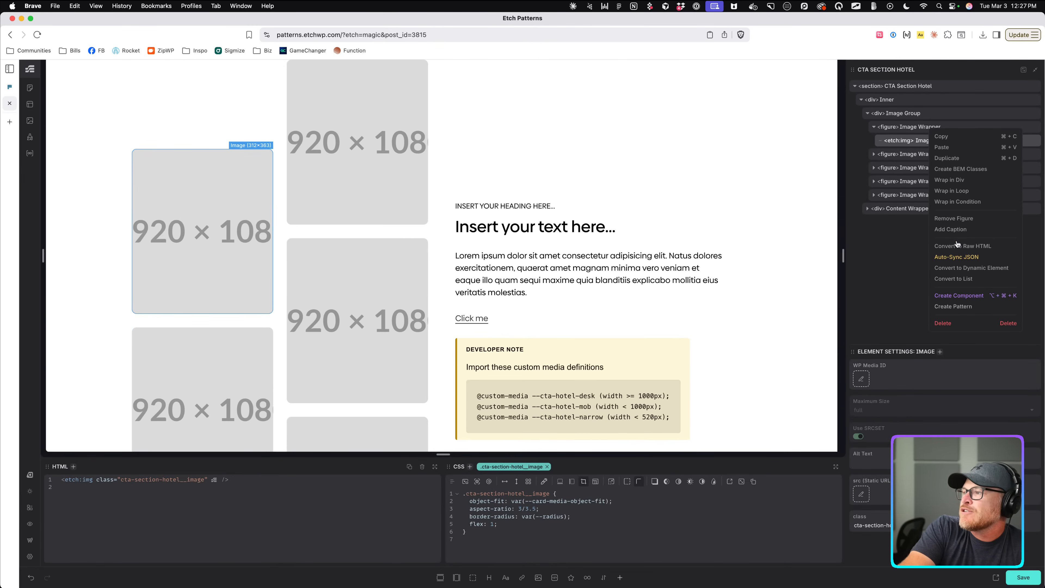
left_click(957, 191)
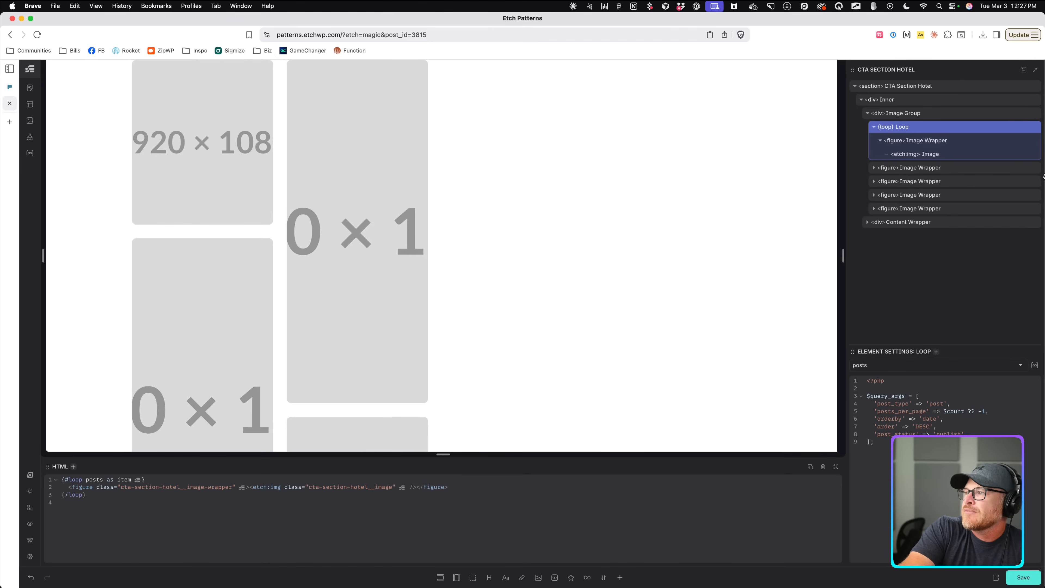
left_click(1033, 167)
left_click(1033, 168)
left_click(1033, 168)
left_click(1033, 168)
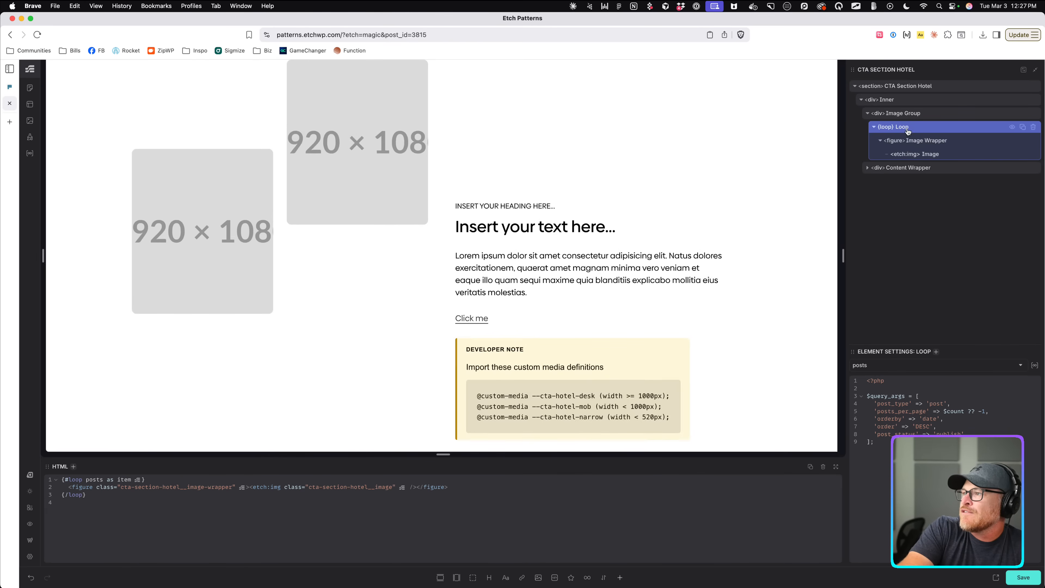
left_click(1032, 364)
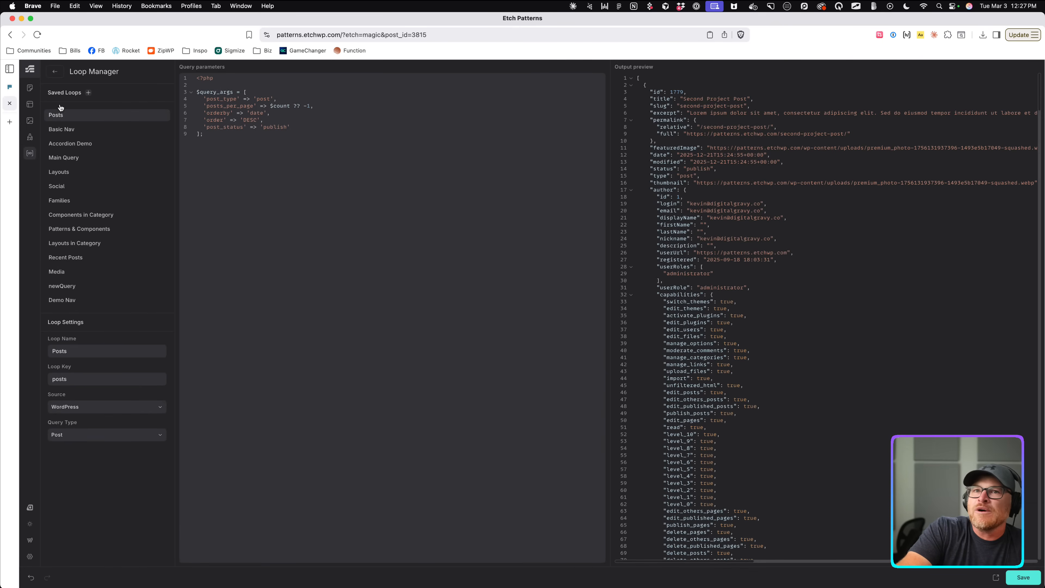
Add a new saved loop named Images with the loop key images.
left_click(89, 93)
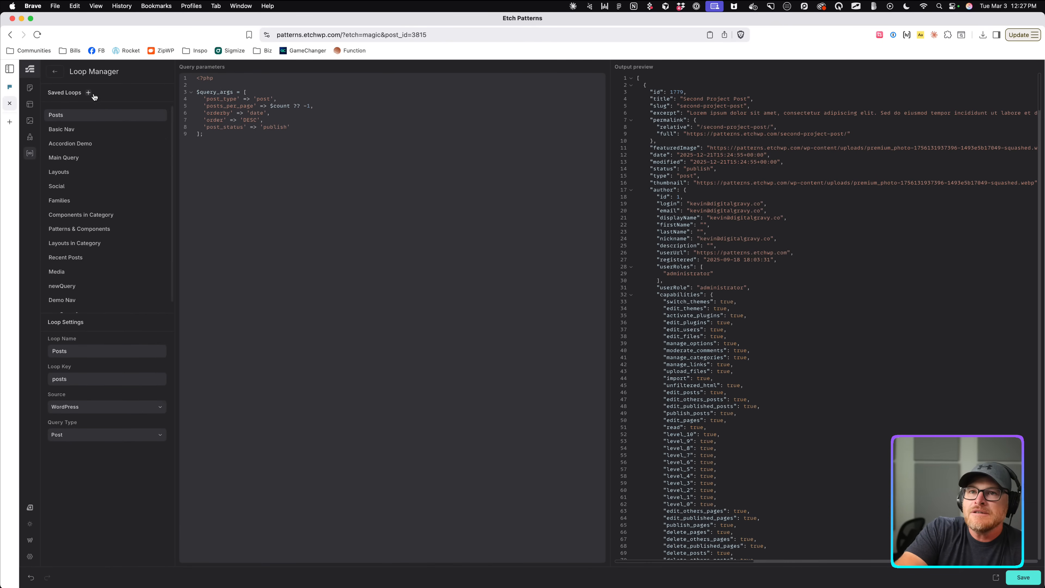
scroll(123, 252, "down", 1)
left_click(65, 304)
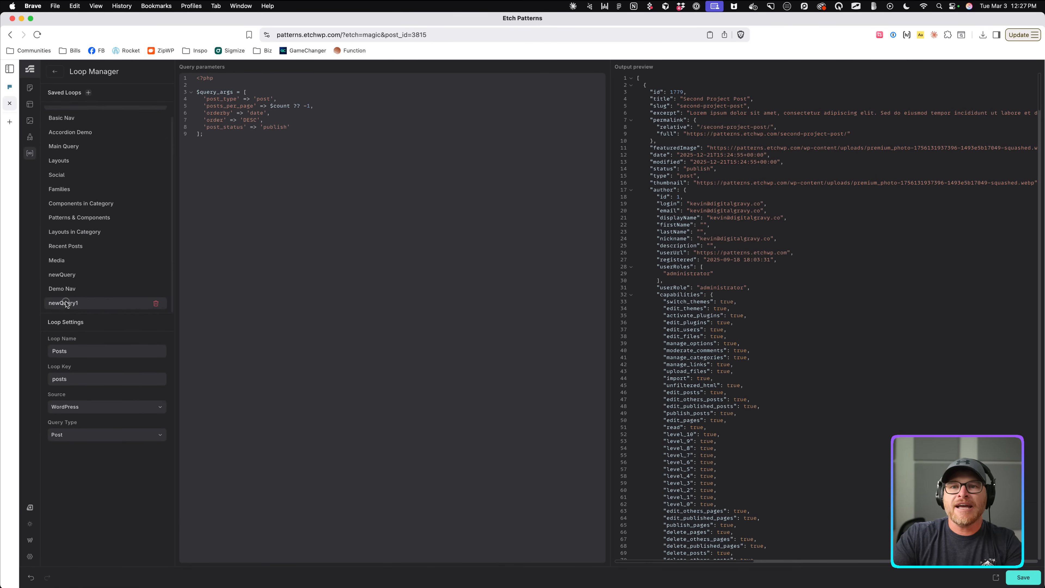
double_click(89, 349)
type("Im")
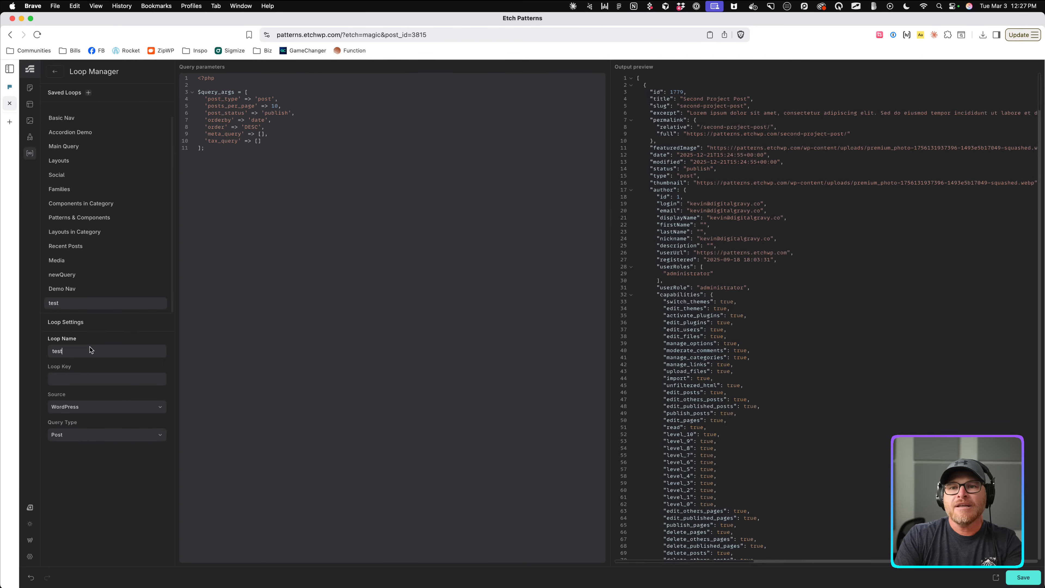
type("ages")
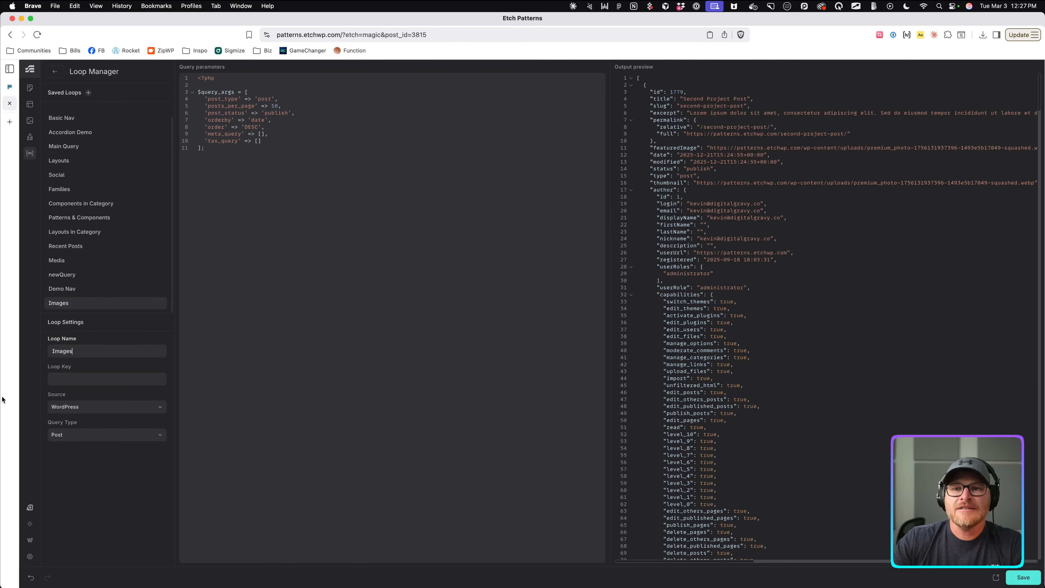
left_click(85, 377)
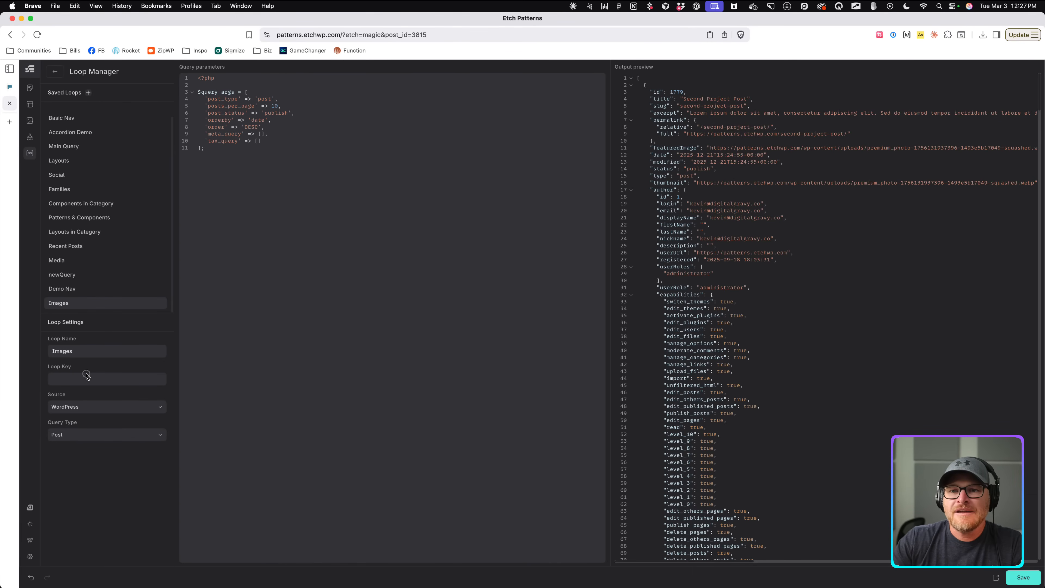
double_click(106, 349)
key("super+c")
key("Tab")
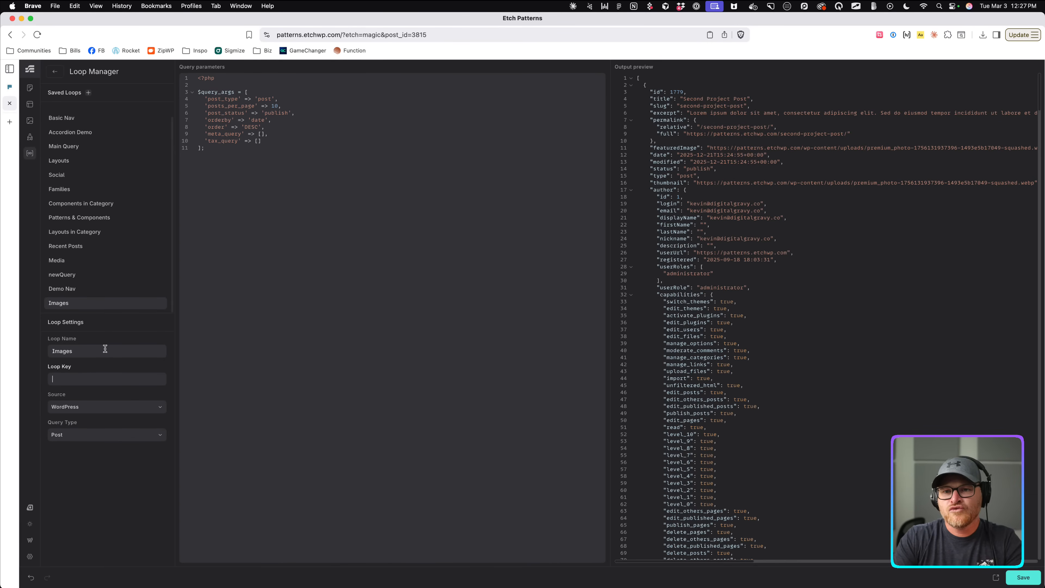
key("super+v")
key("Tab")
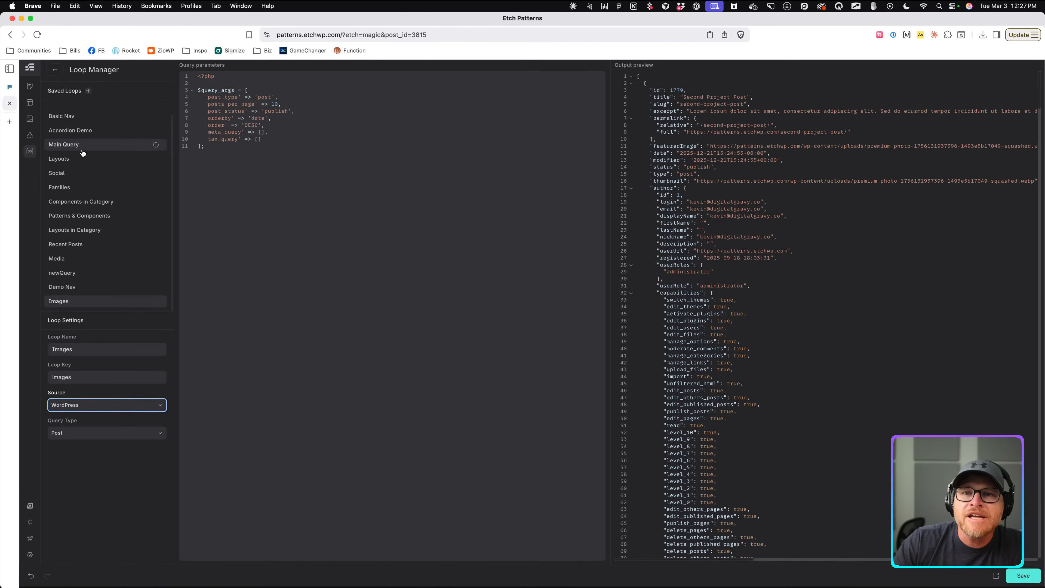
Select the Media loop's query arguments so they can be reused.
scroll(82, 155, "up", 1)
scroll(82, 156, "down", 1)
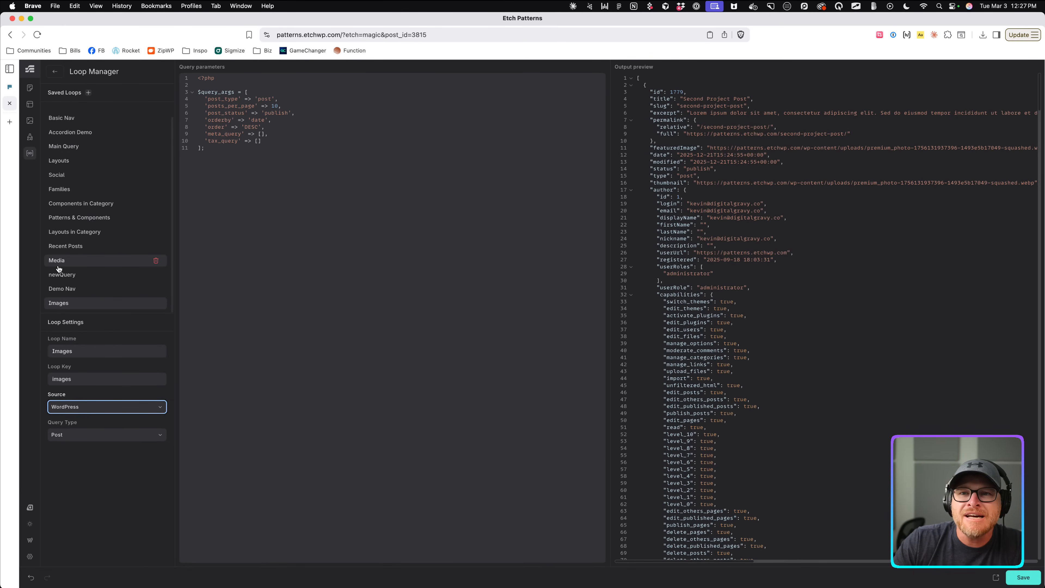
left_click(59, 267)
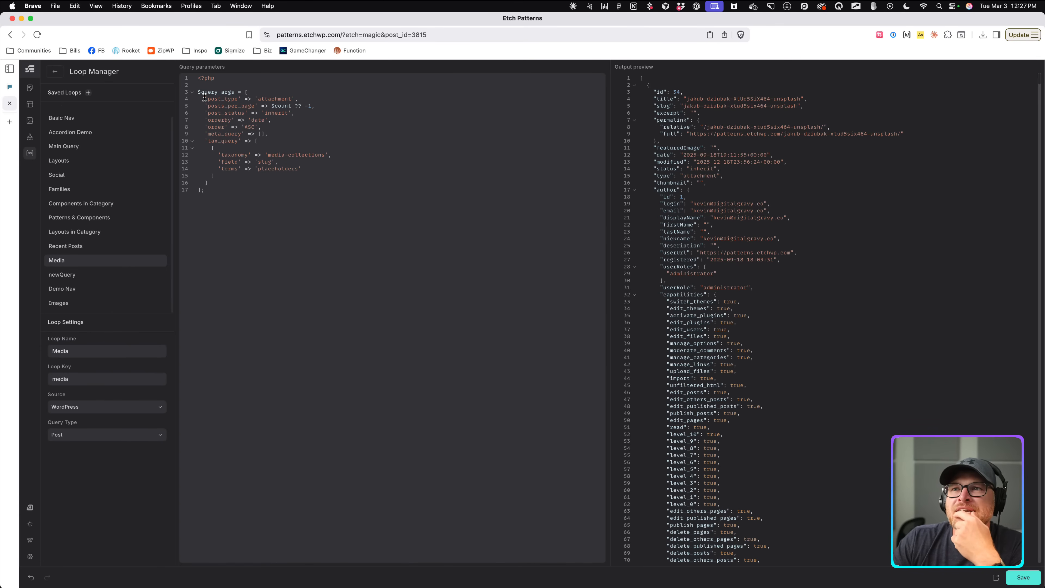
left_click_drag(204, 98, 238, 185)
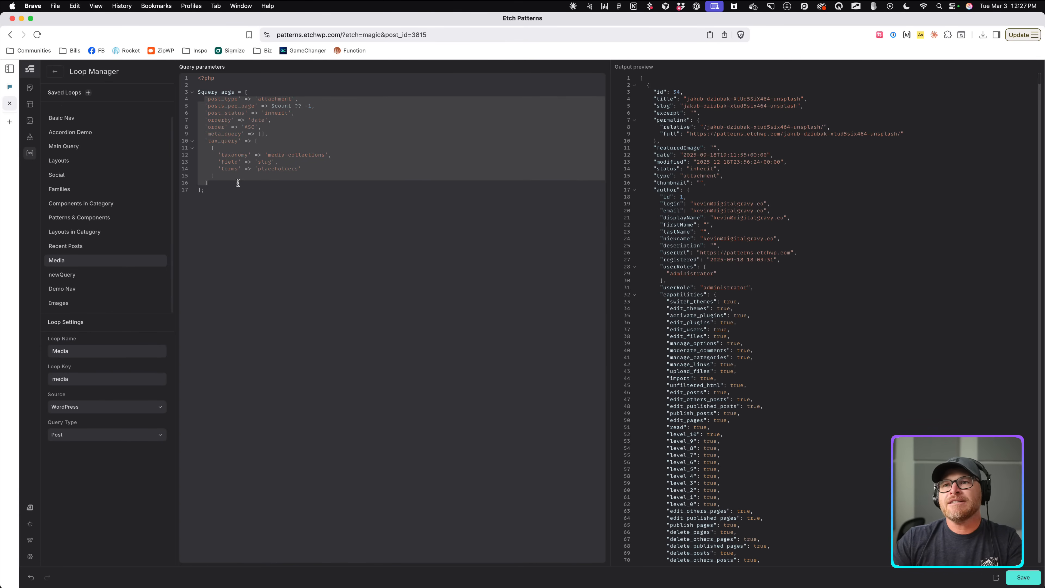
Rename the new loop to 'Test Images' and keep WordPress as its source.
left_click(93, 304)
double_click(90, 355)
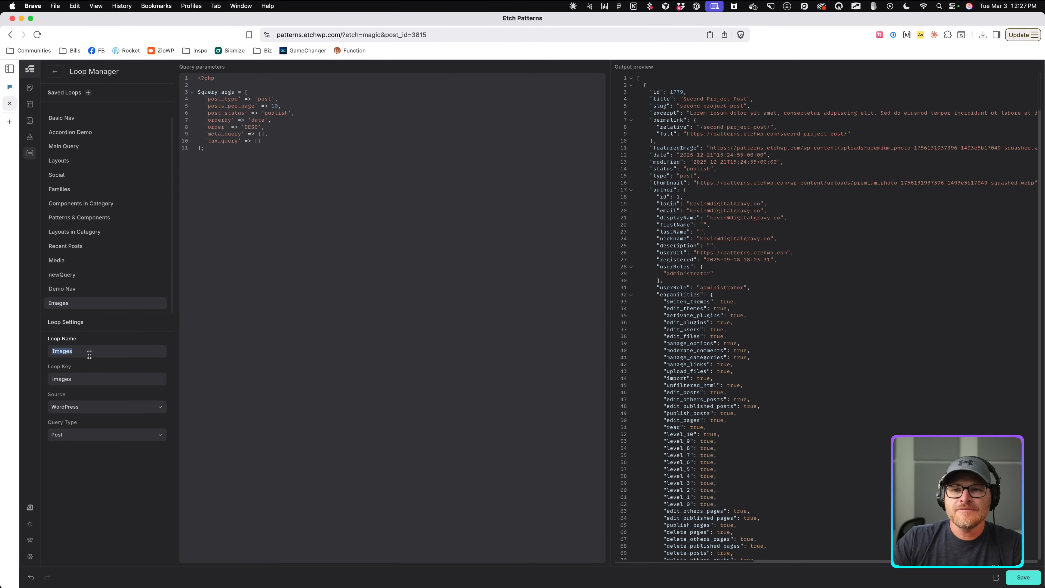
type("T")
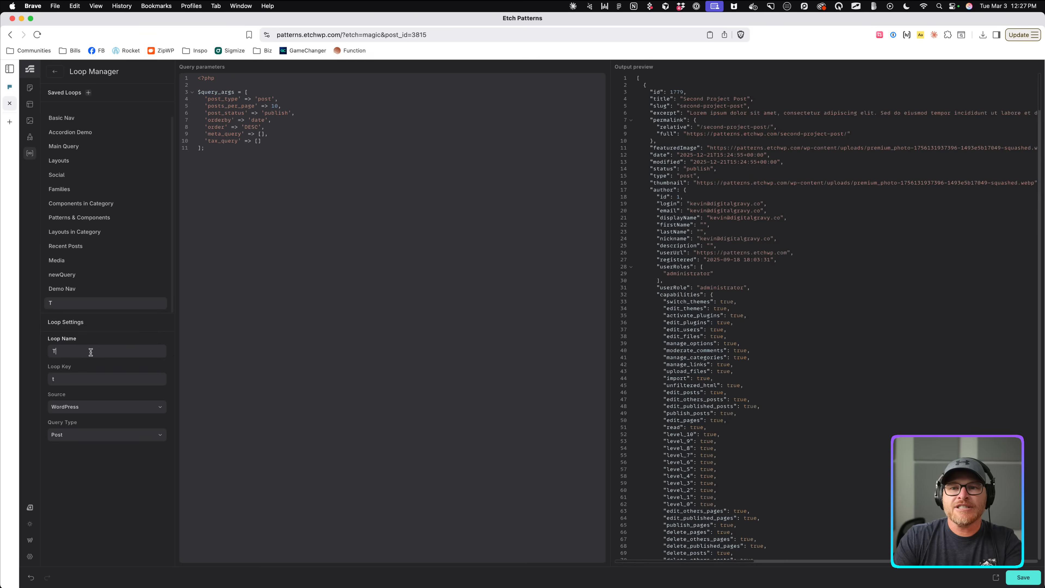
type("est Images")
key("Tab")
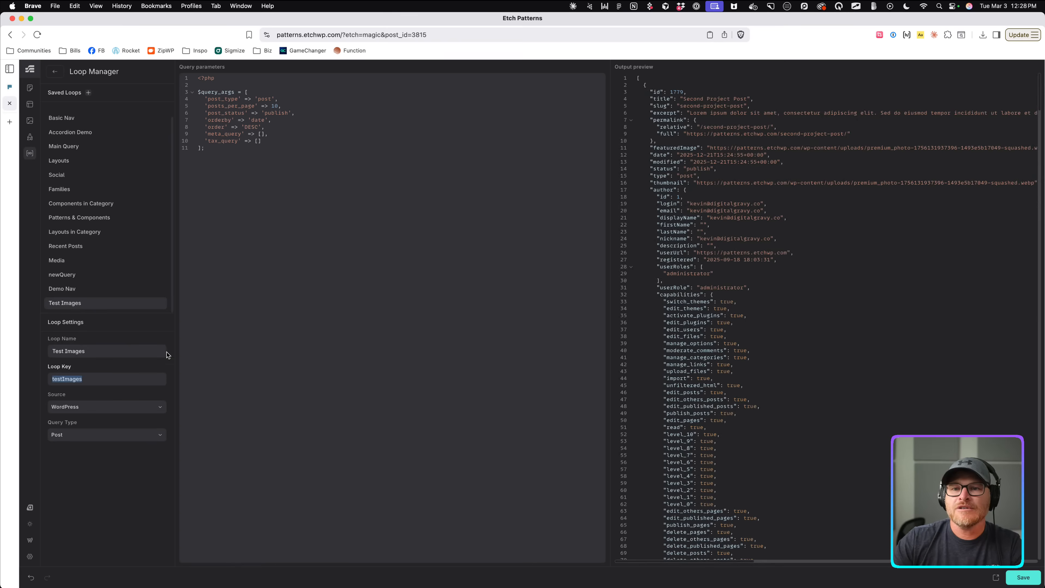
left_click(94, 407)
left_click(93, 408)
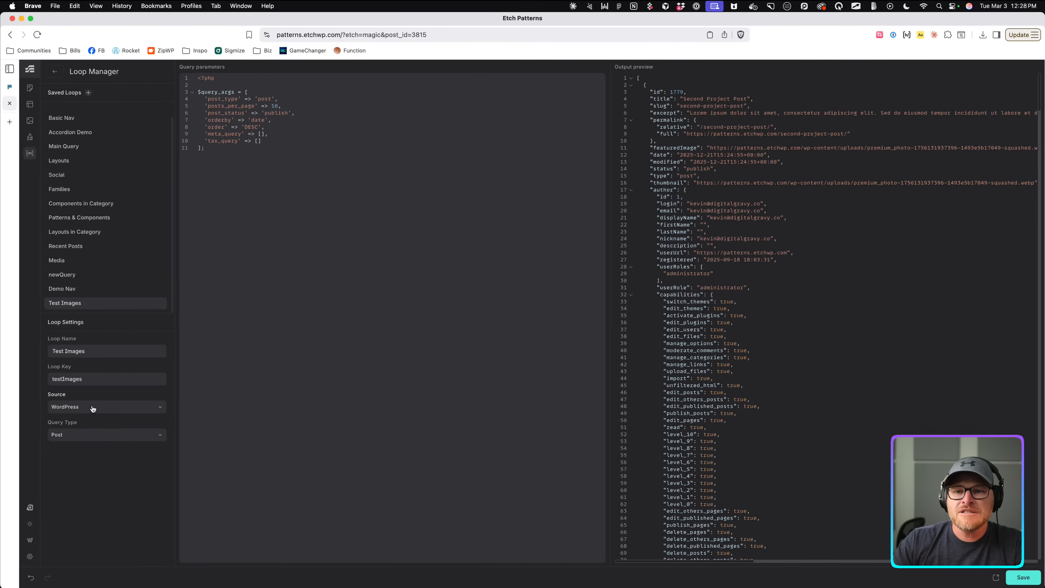
Replace the post query arguments with the attachment query and check its post_type and $count lines.
left_click_drag(265, 141, 205, 102)
key("super+v")
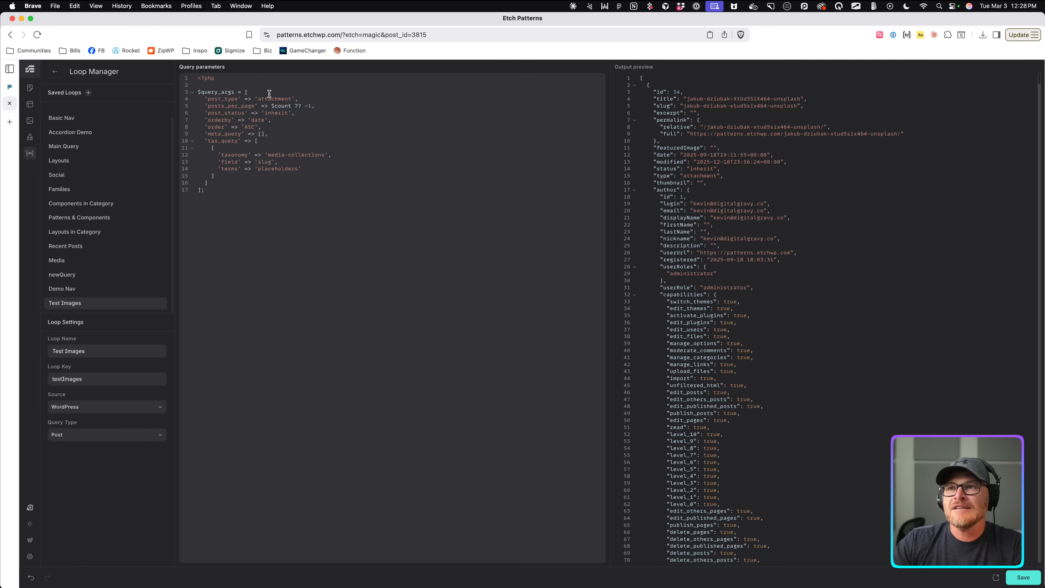
triple_click(269, 99)
scroll(271, 101, "up", 5)
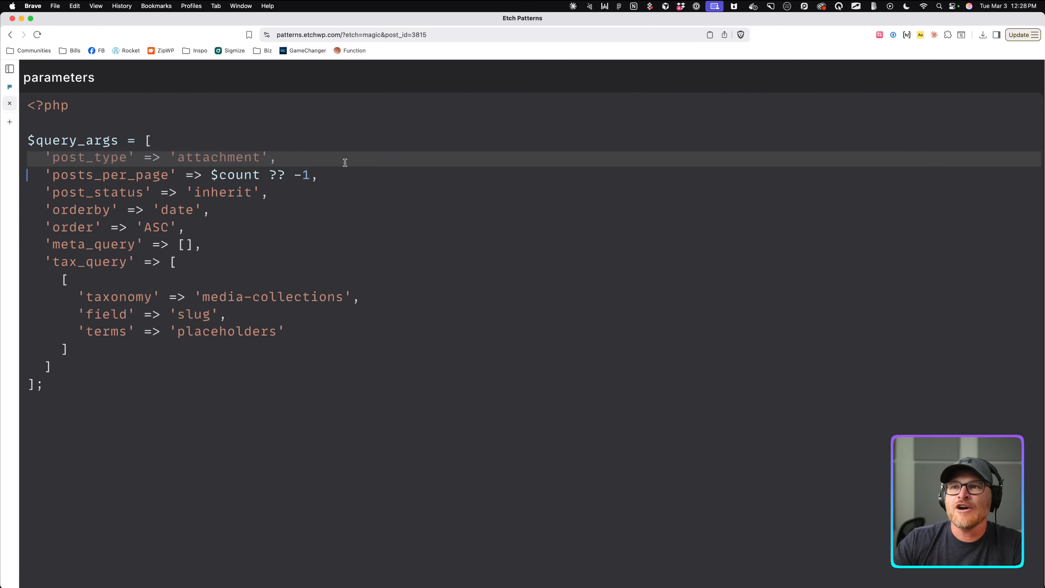
left_click_drag(263, 156, 398, 173)
left_click(364, 196)
left_click(398, 174)
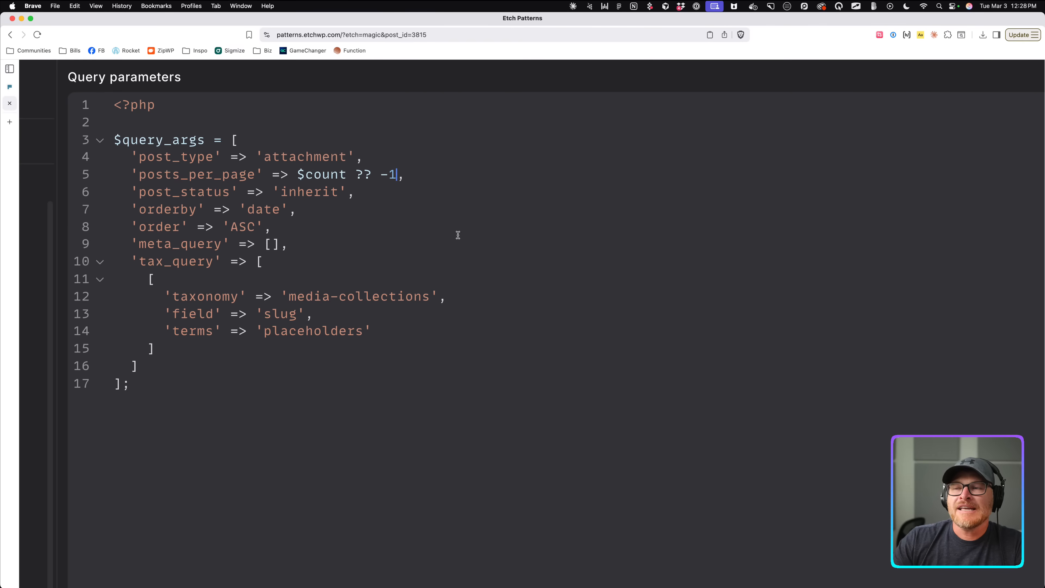
left_click_drag(297, 173, 347, 174)
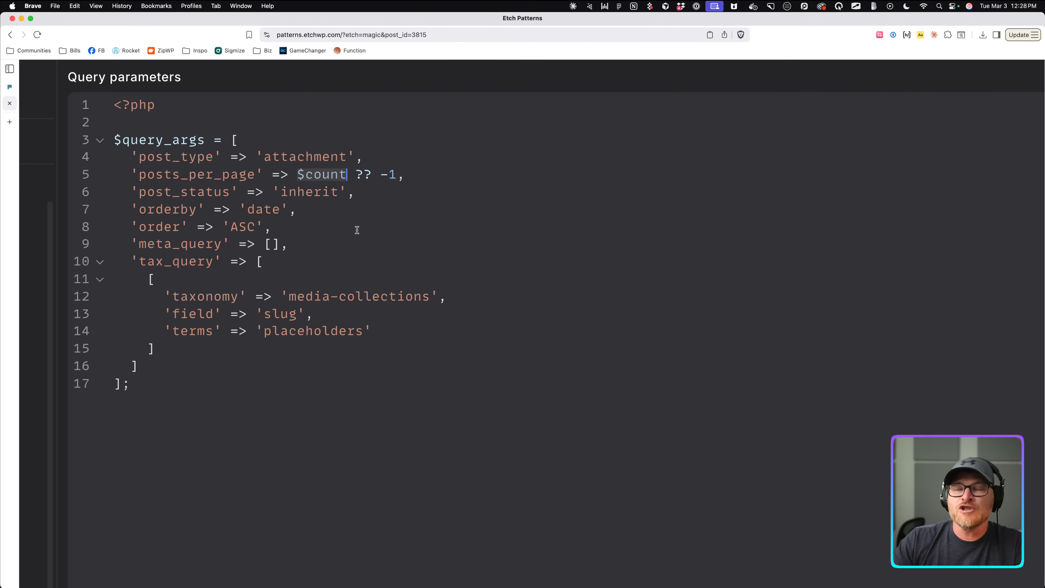
left_click(322, 176)
left_click(352, 210)
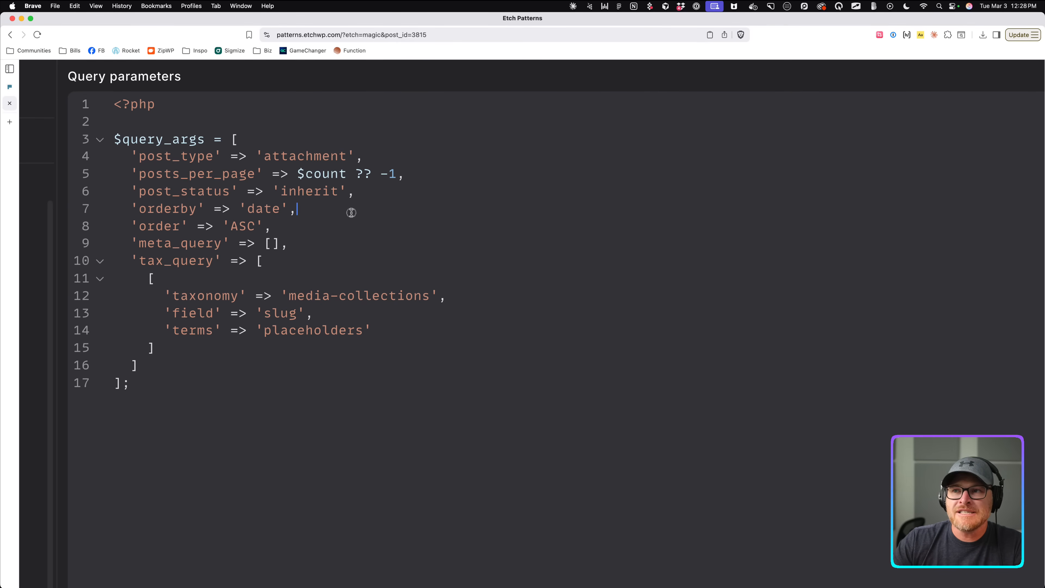
scroll(299, 210, "down", 1)
Review the post_status 'inherit' and taxonomy lines of the attachment query.
left_click_drag(135, 171, 279, 172)
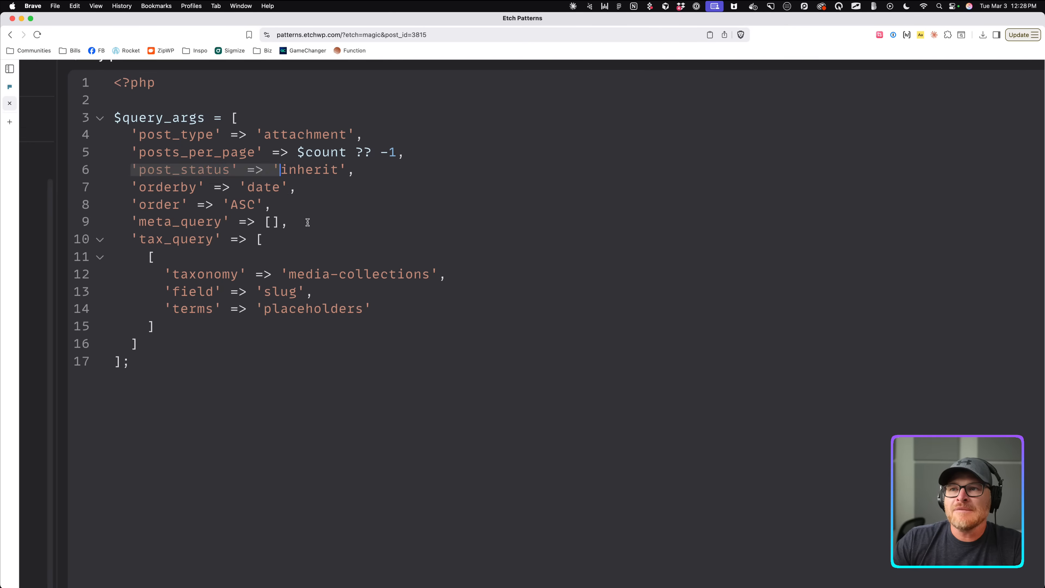
left_click(306, 222)
scroll(298, 171, "down", 2)
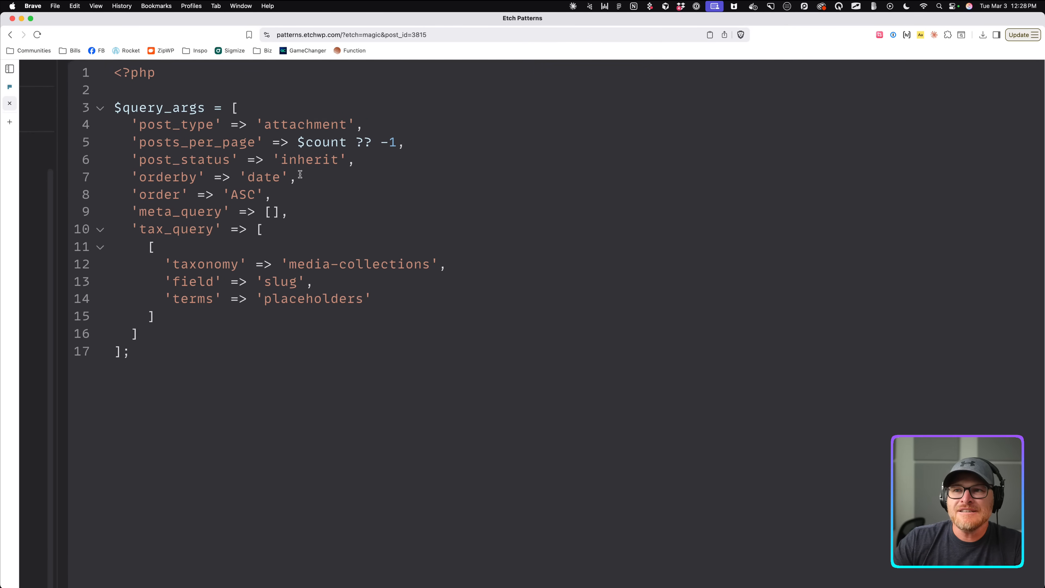
double_click(304, 131)
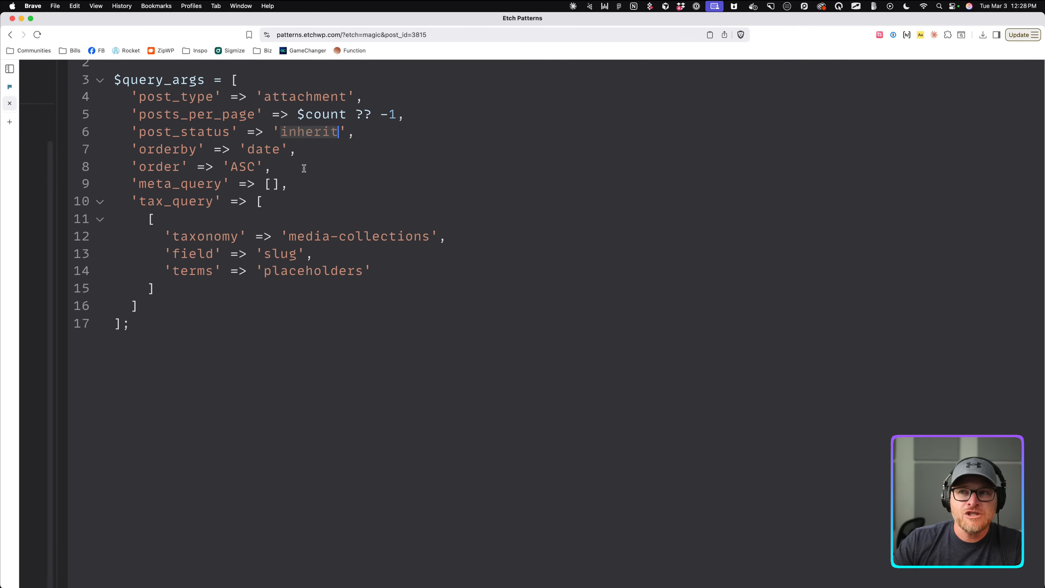
scroll(341, 161, "down", 1)
left_click(264, 155)
scroll(239, 168, "down", 1)
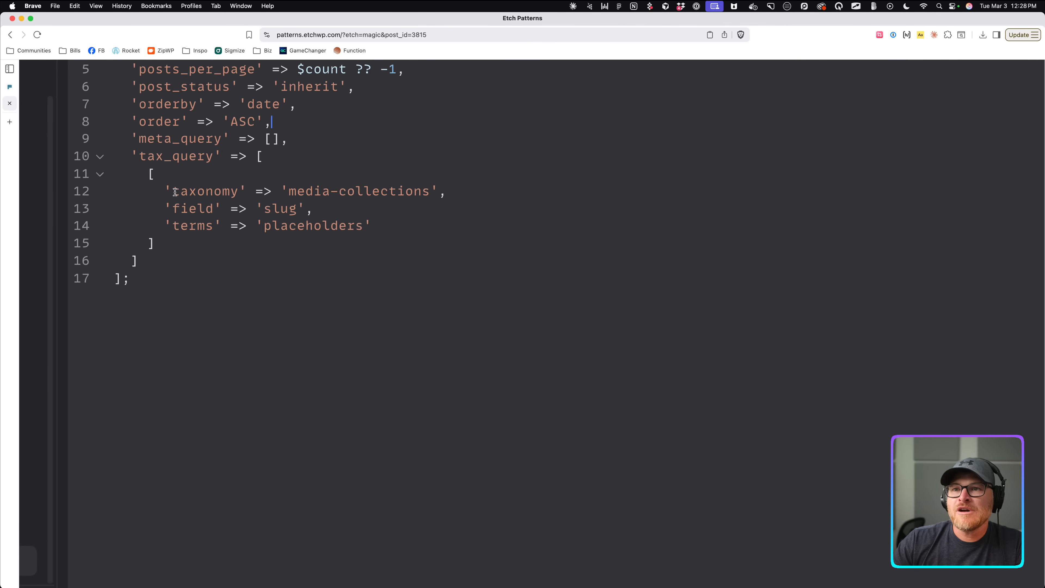
double_click(217, 193)
scroll(288, 198, "up", 1)
left_click(352, 209)
Try 'loopMe' as the line 12 taxonomy value, then clear it to an empty string.
double_click(359, 198)
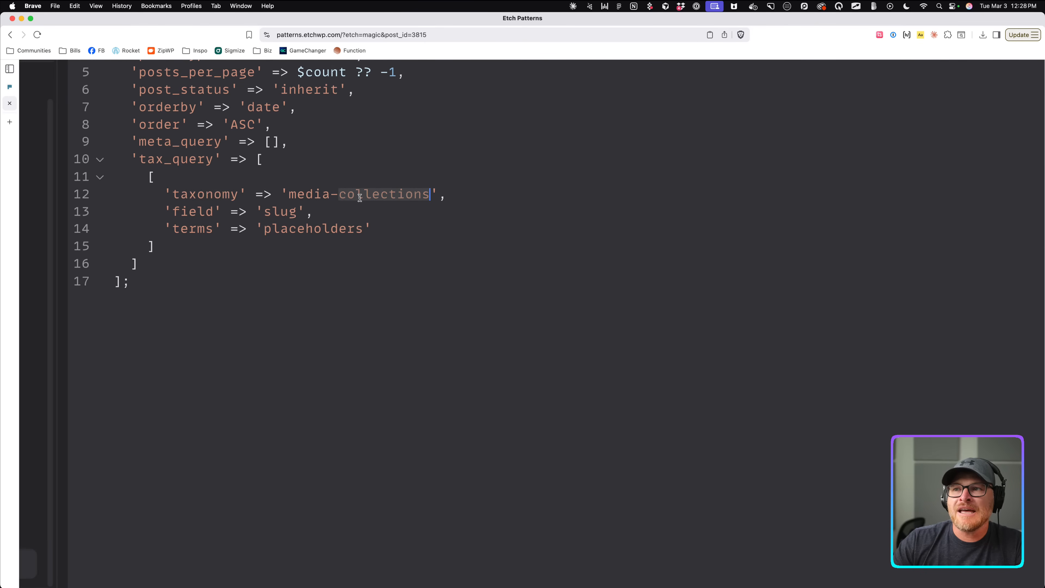
key("BackSpace")
key("BackSpace")
key("BackSpace")
key("BackSpace")
key("BackSpace")
key("BackSpace")
key("BackSpace")
type("loop")
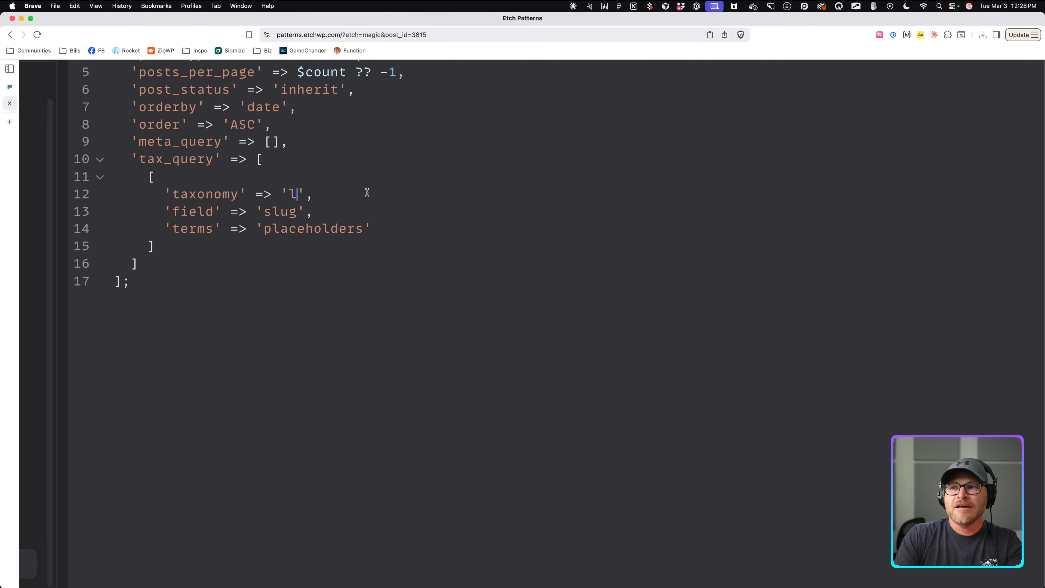
type("Me")
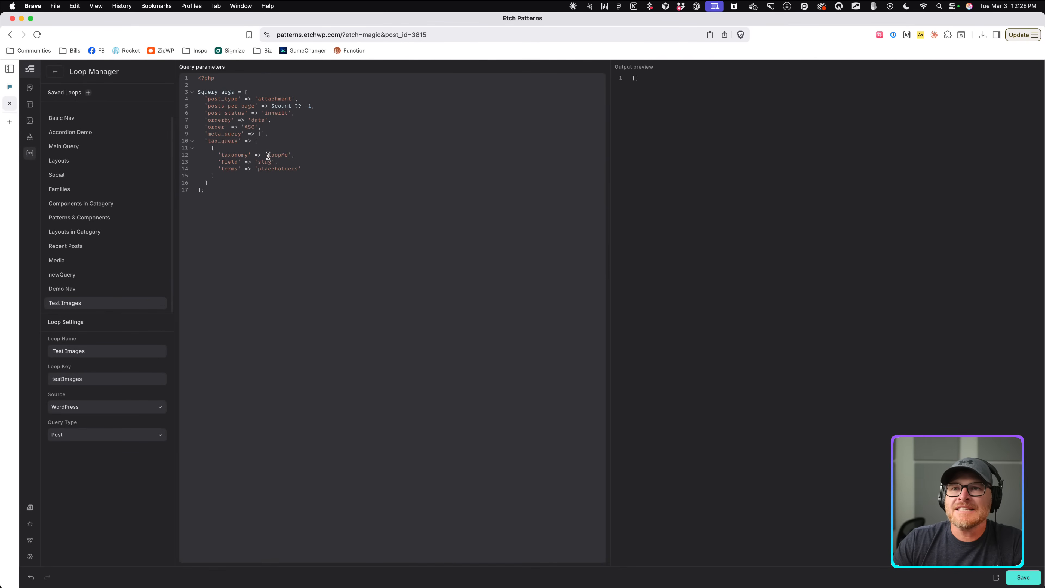
double_click(274, 169)
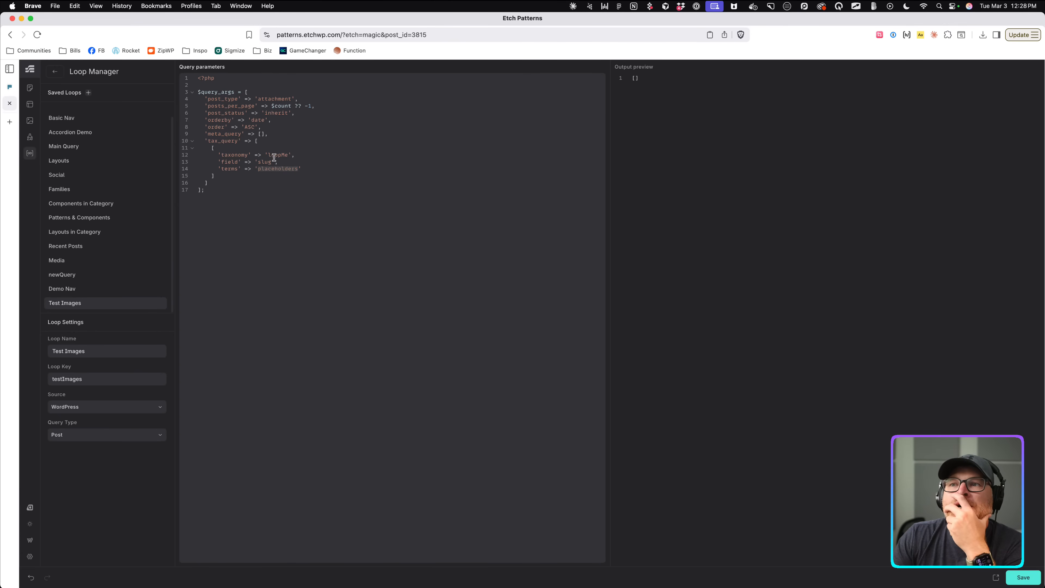
double_click(283, 156)
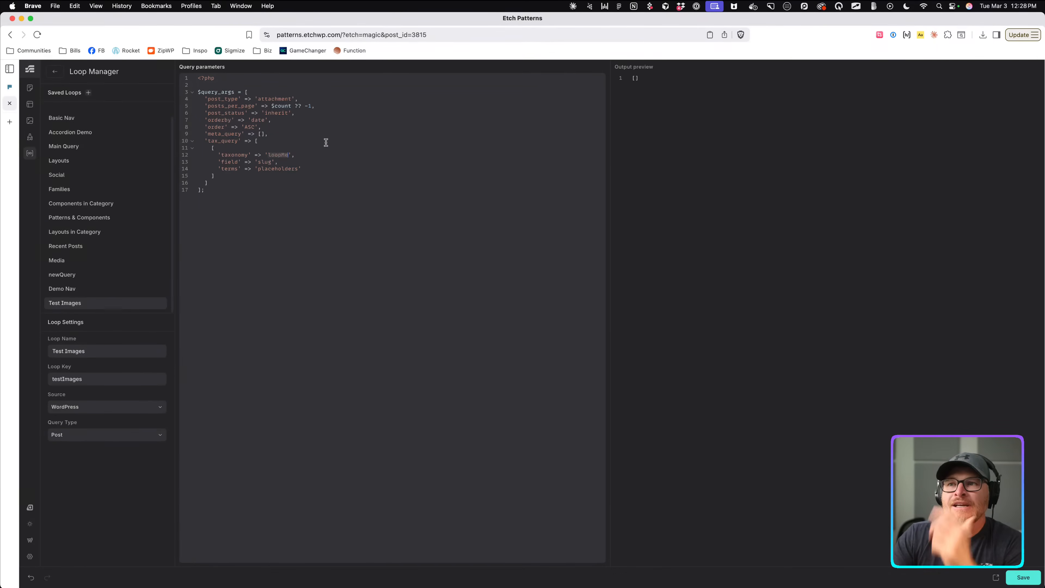
type("loopme")
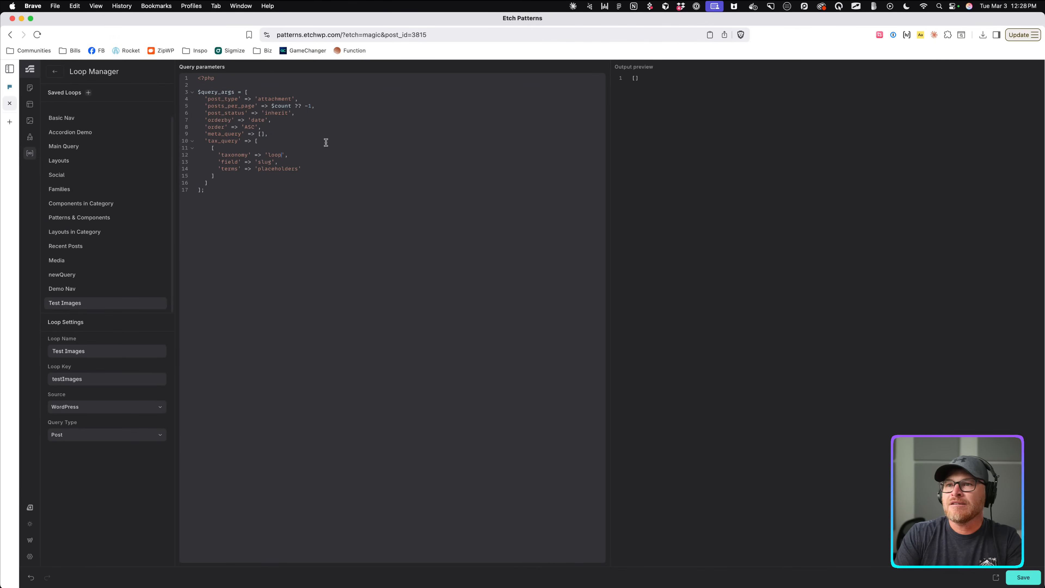
type("-me")
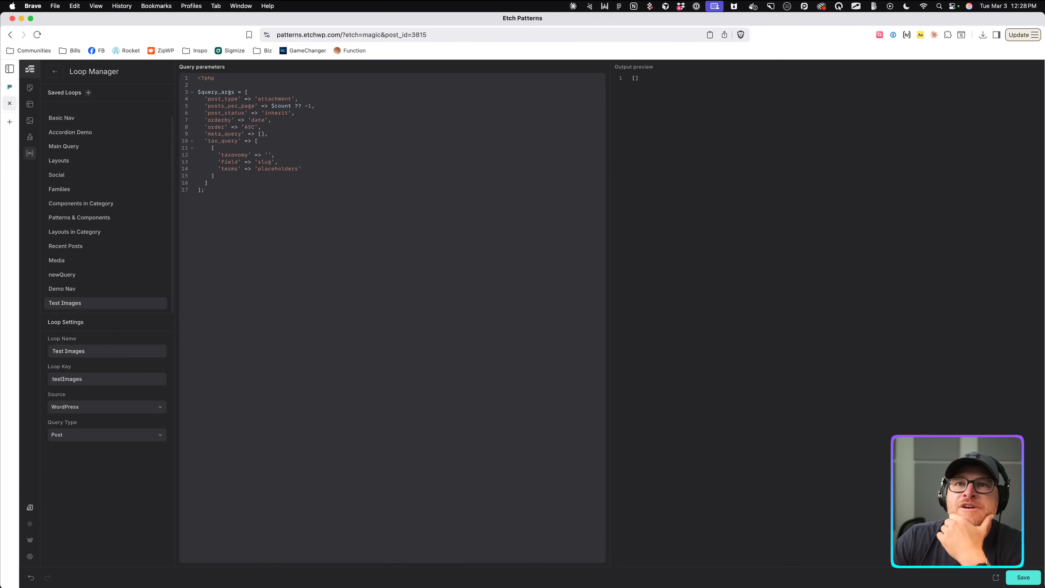
right_click(30, 539)
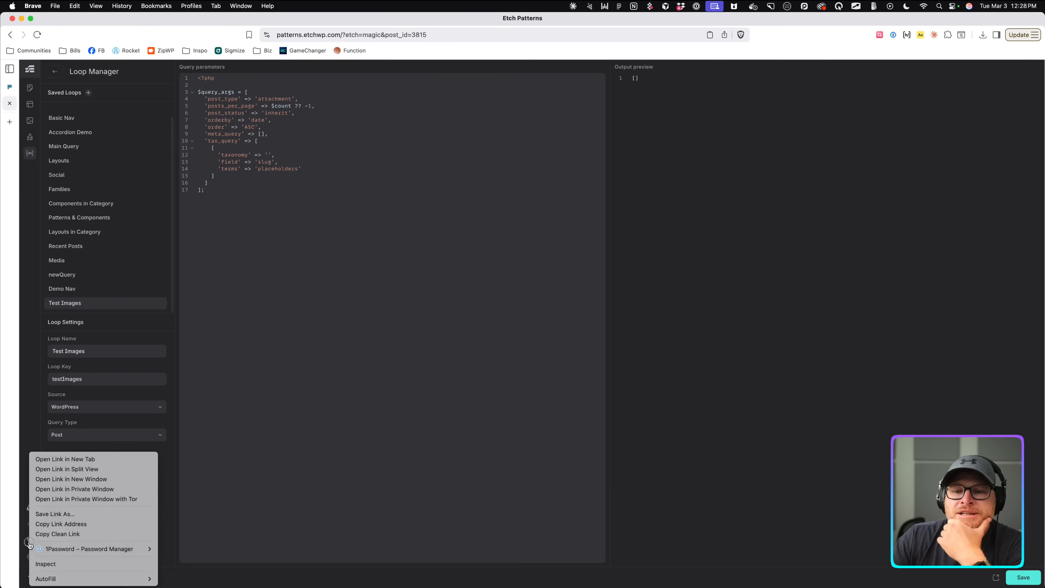
In a new WordPress admin tab, filter the Media Library to the LoopMe folder and note its category ID 33.
left_click(72, 460)
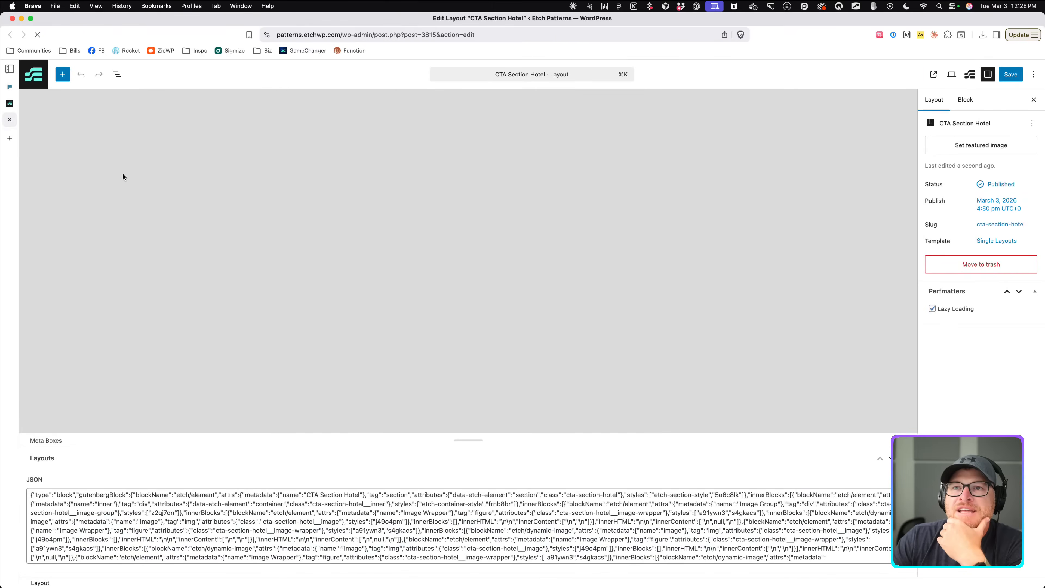
left_click(40, 85)
left_click(562, 212)
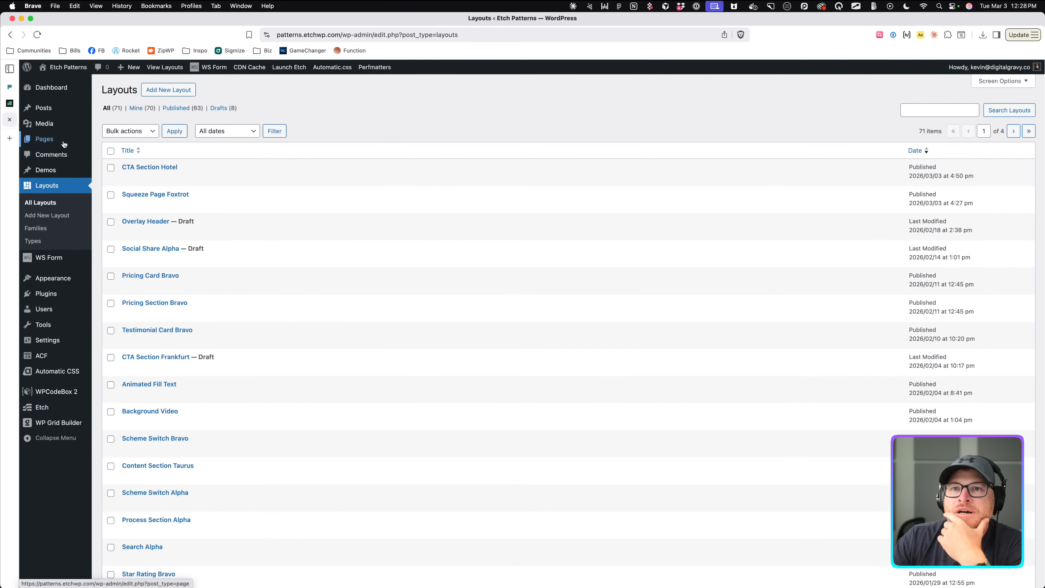
left_click(49, 122)
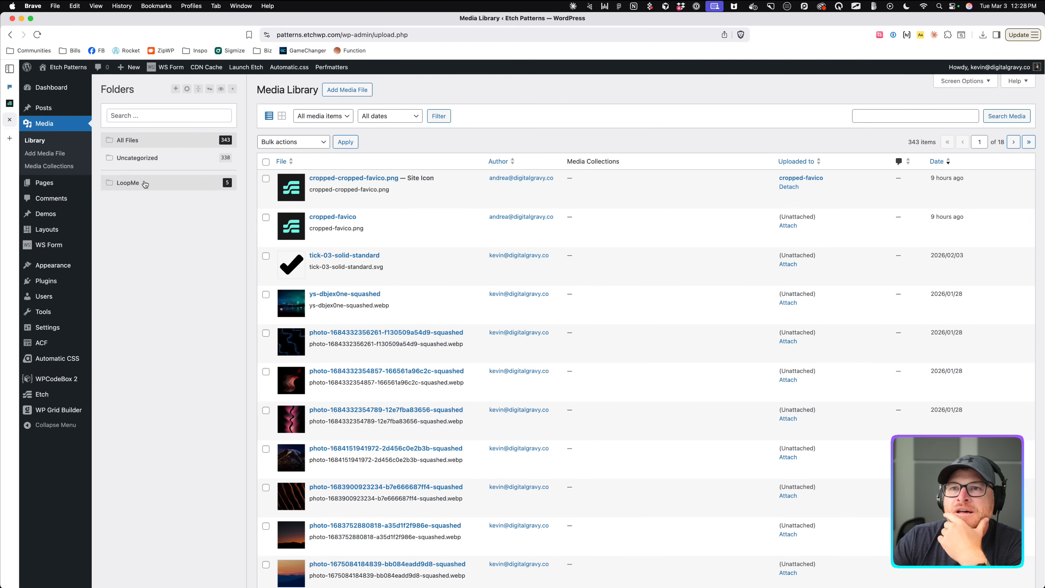
left_click(145, 183)
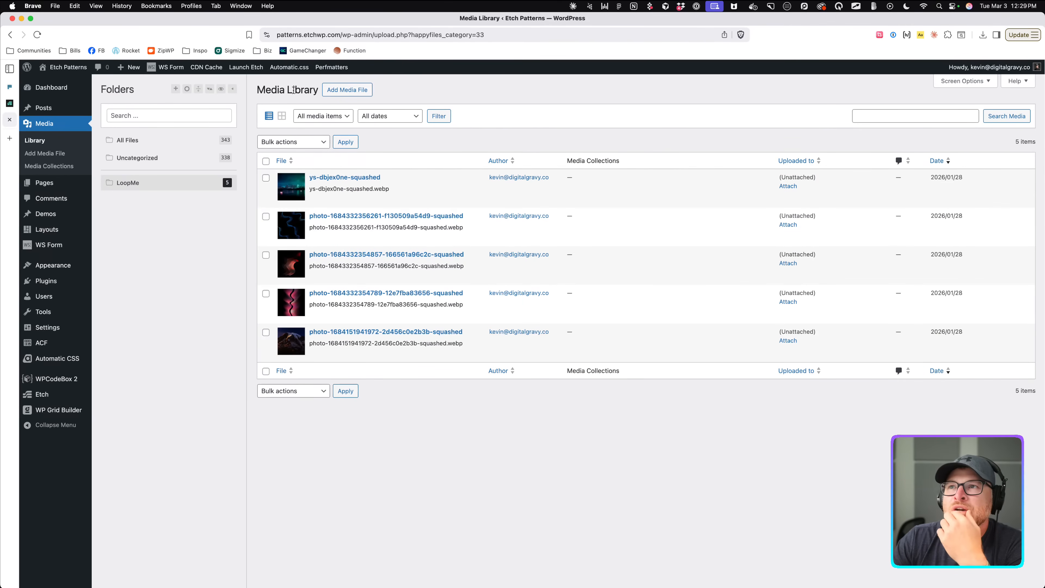
left_click_drag(476, 35, 513, 37)
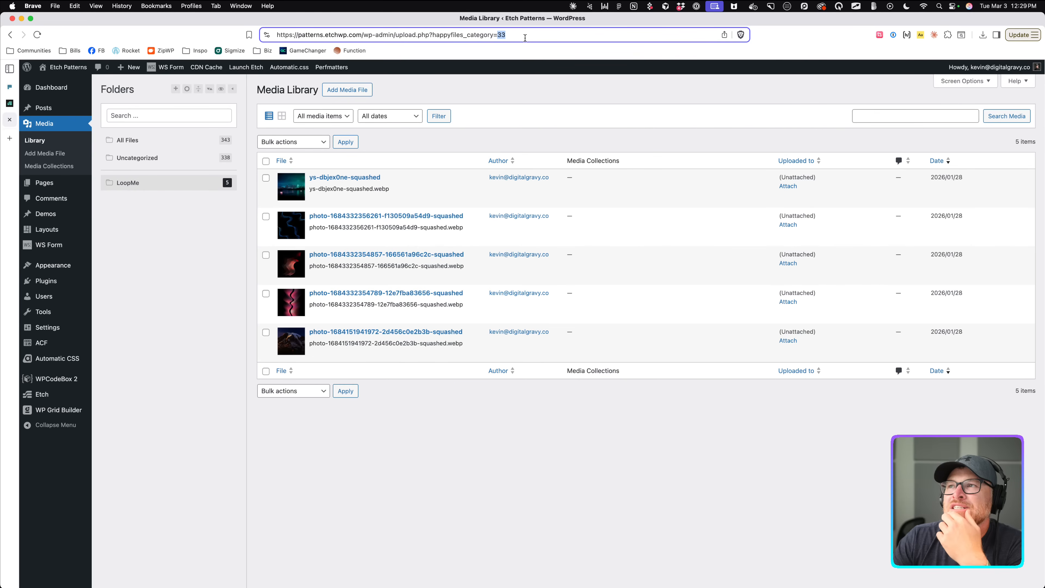
left_click(10, 103)
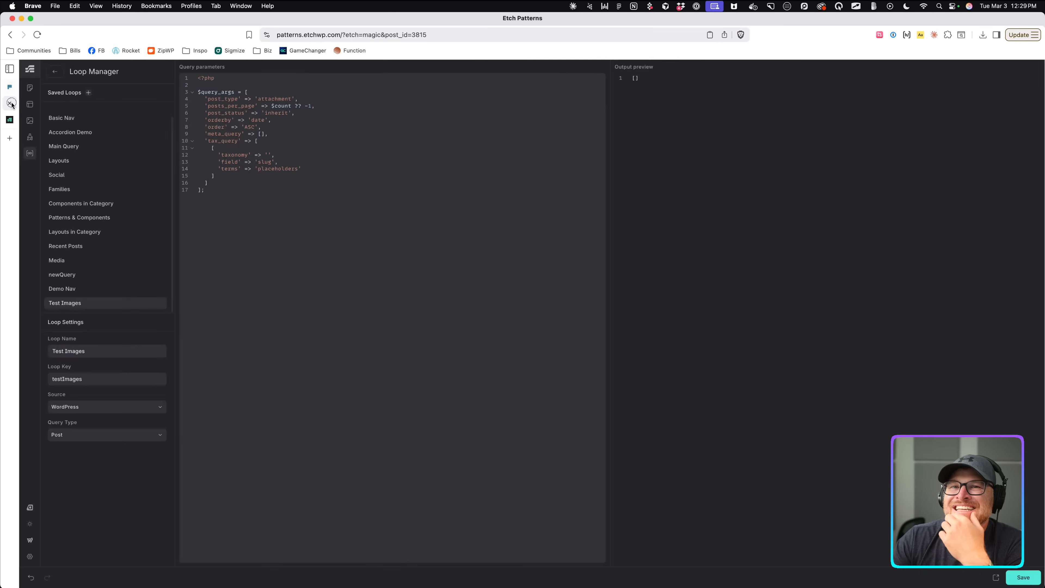
Review the tax_query taxonomy and slug values on lines 11–15, then open the Etch builder settings.
double_click(265, 162)
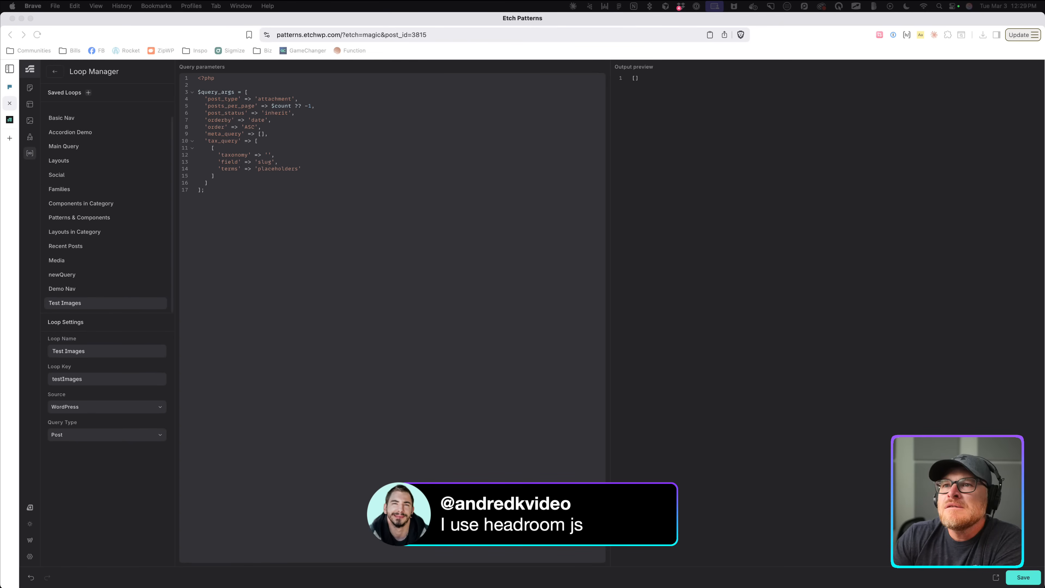
double_click(269, 158)
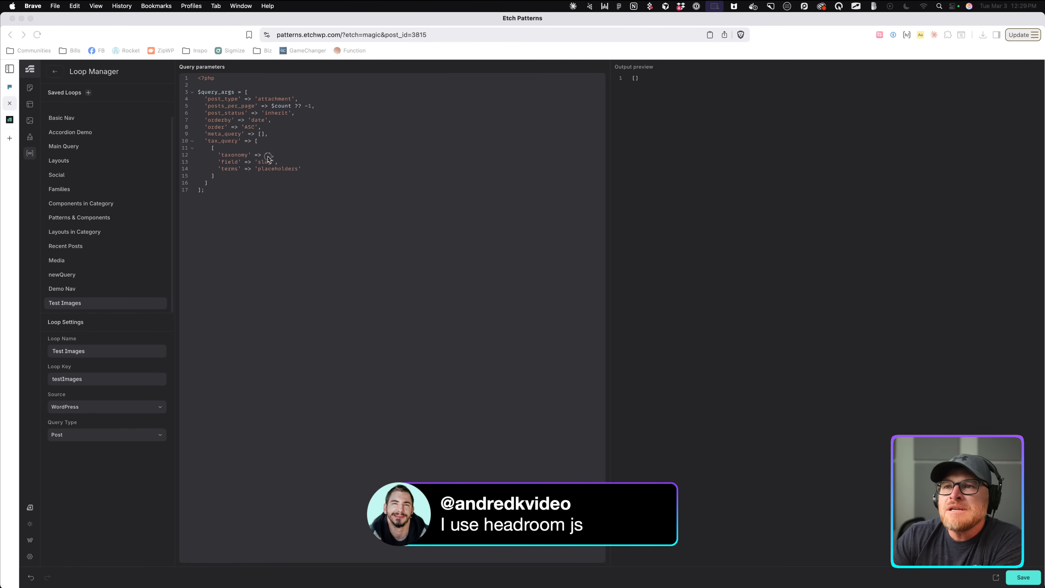
left_click(295, 158)
double_click(263, 165)
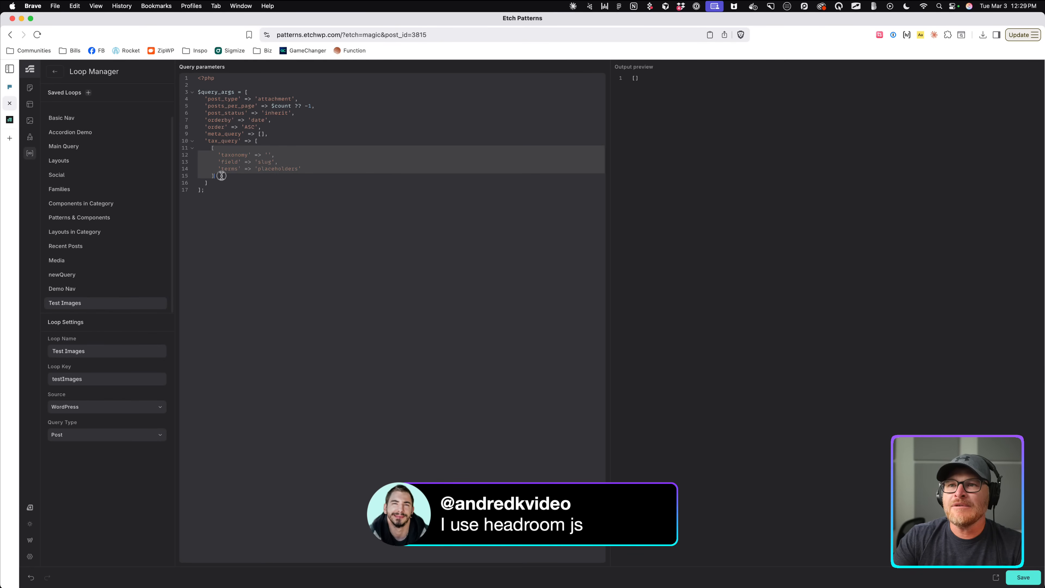
left_click_drag(212, 148, 251, 177)
left_click(250, 177)
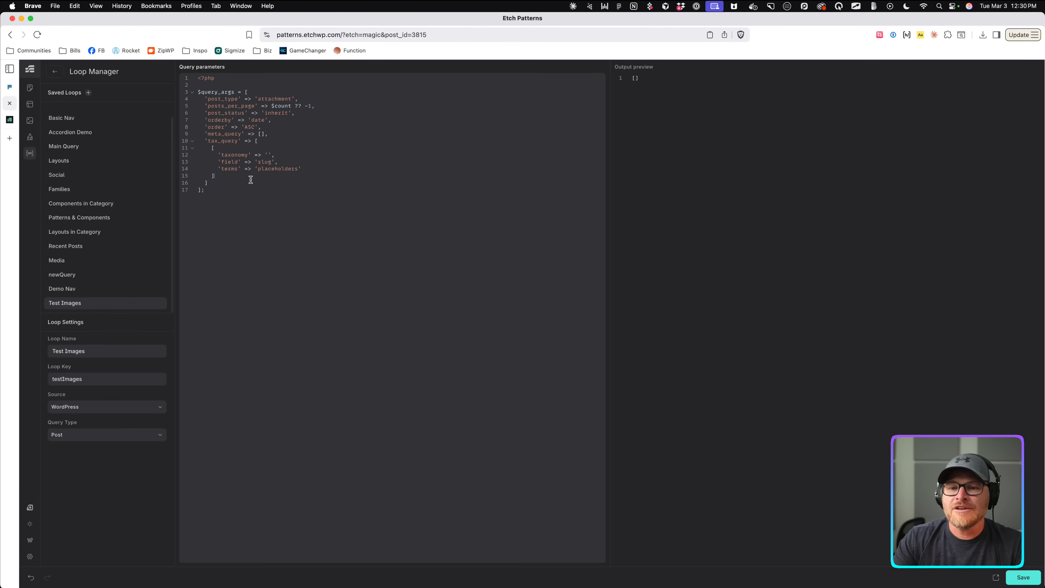
left_click(31, 557)
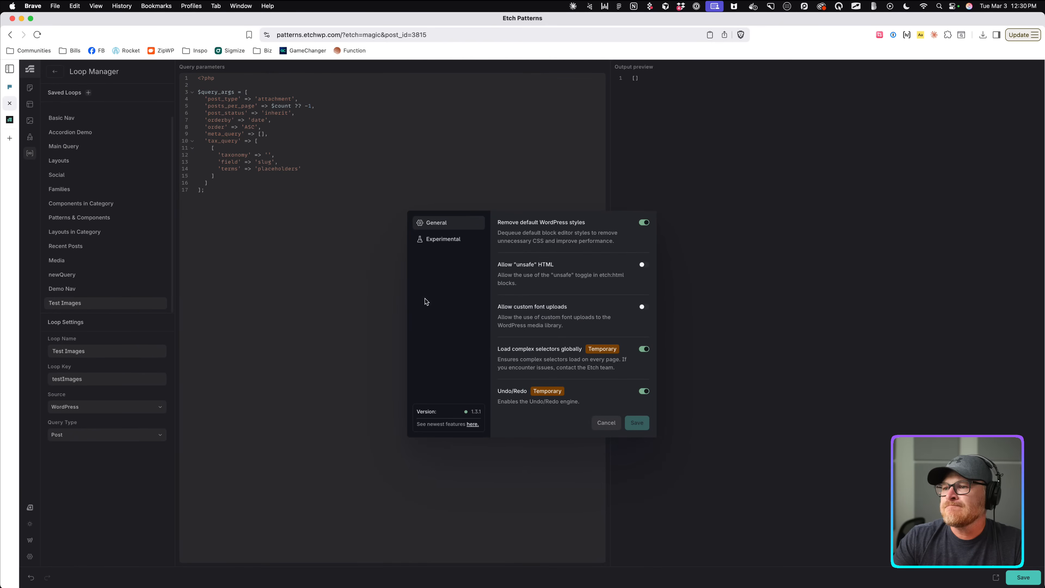
Enable AI Assistant in the Experimental settings and save.
left_click(443, 241)
left_click(644, 264)
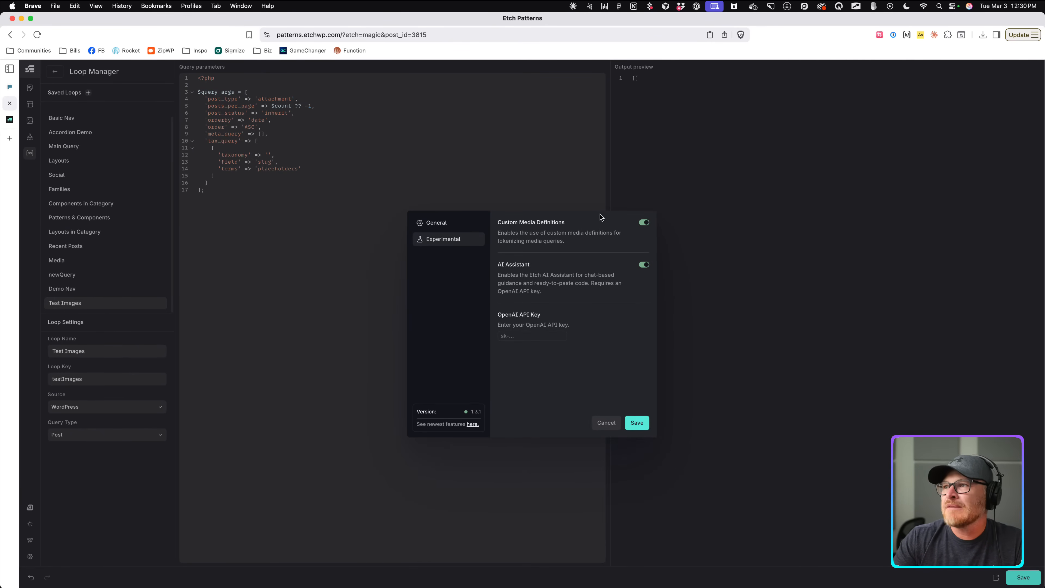
left_click(325, 509)
key("super+t")
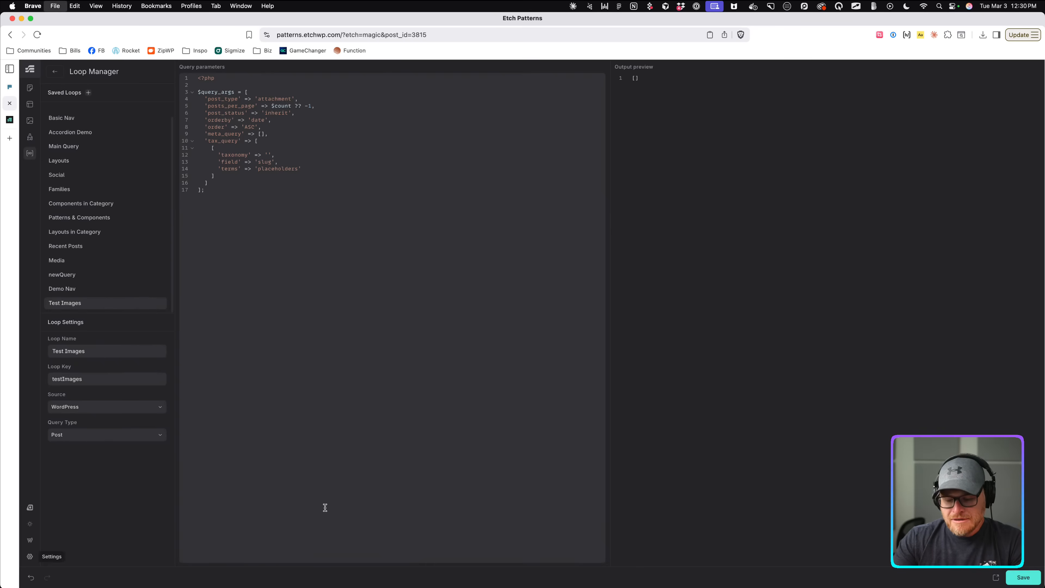
key("super+w")
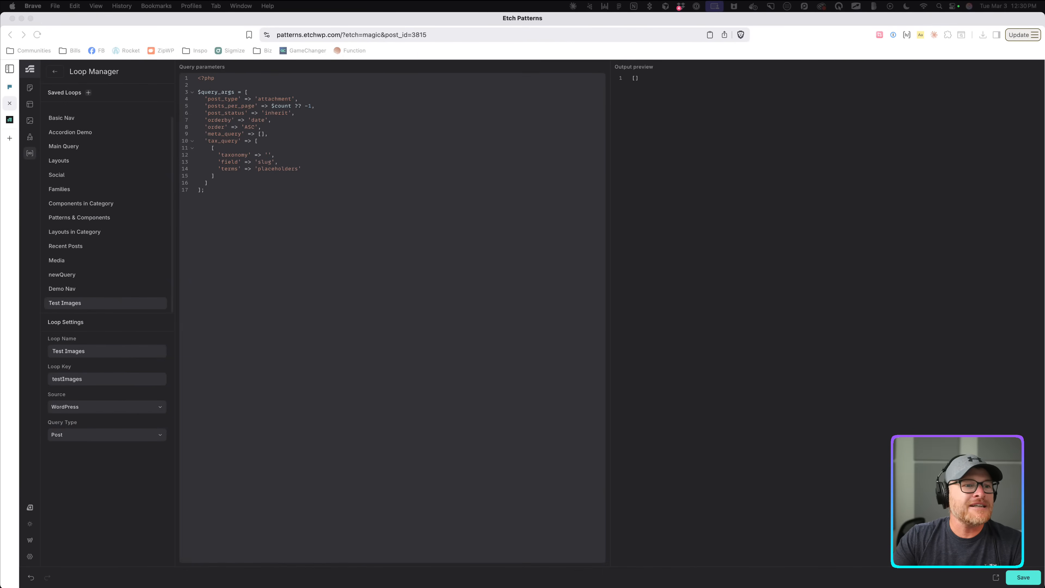
left_click_drag(0, 216, 641, 142)
Close the stray New Tab window and move Etch Patterns into its own maximised window.
left_click(130, 141)
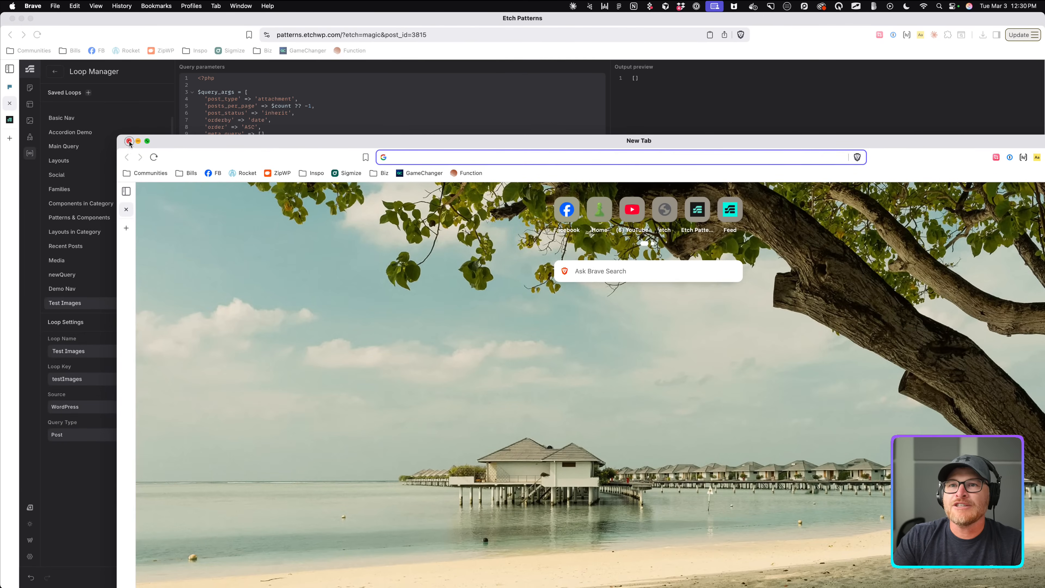
left_click_drag(14, 106, 176, 215)
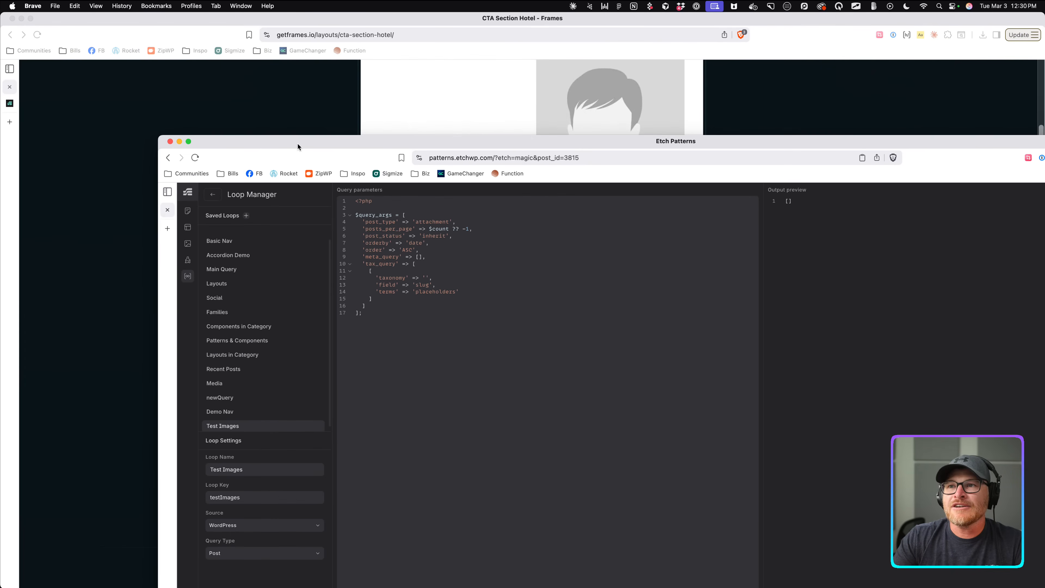
left_click_drag(298, 146, 0, 111)
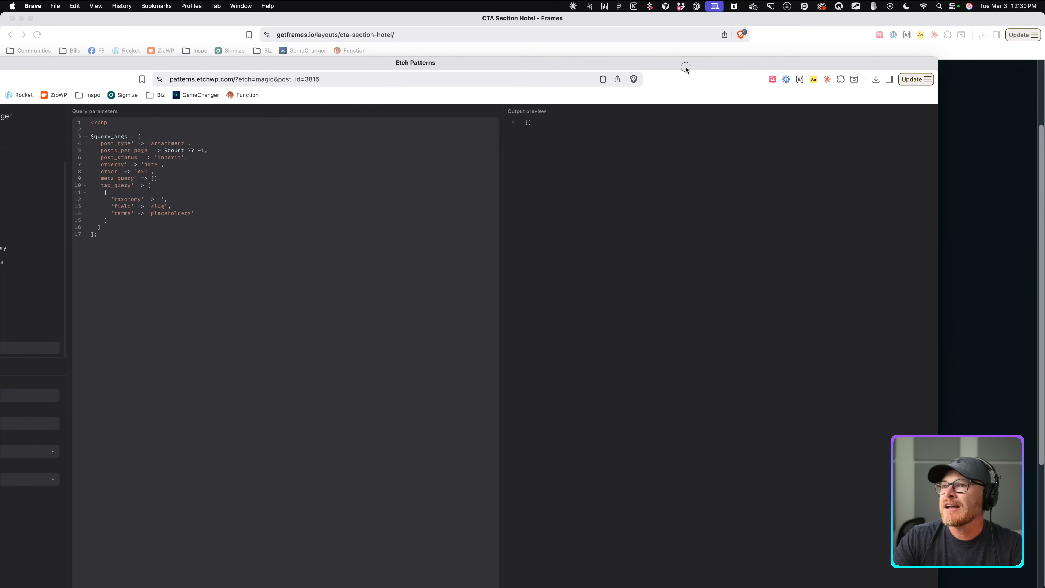
double_click(686, 67)
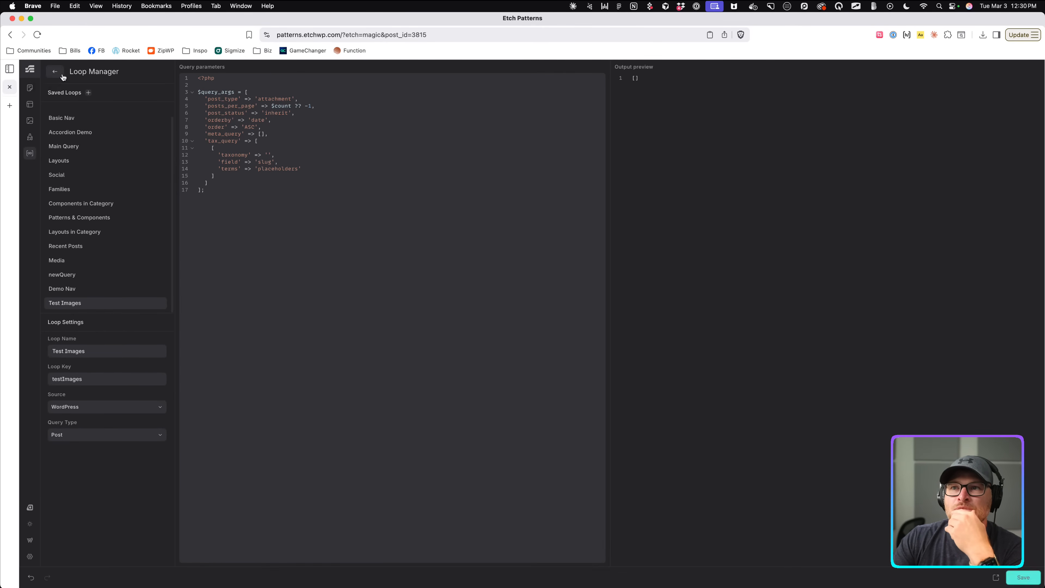
Dock the AI Chat panel on the left and clear an accidental paste from its message box.
left_click(54, 71)
left_click(30, 507)
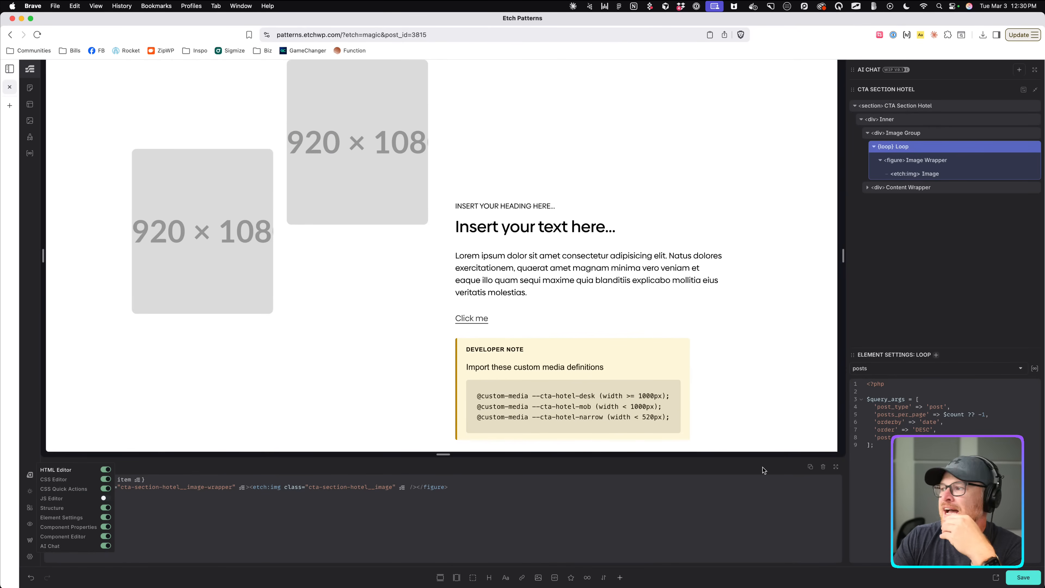
left_click(880, 323)
left_click_drag(853, 70, 110, 110)
left_click(81, 516)
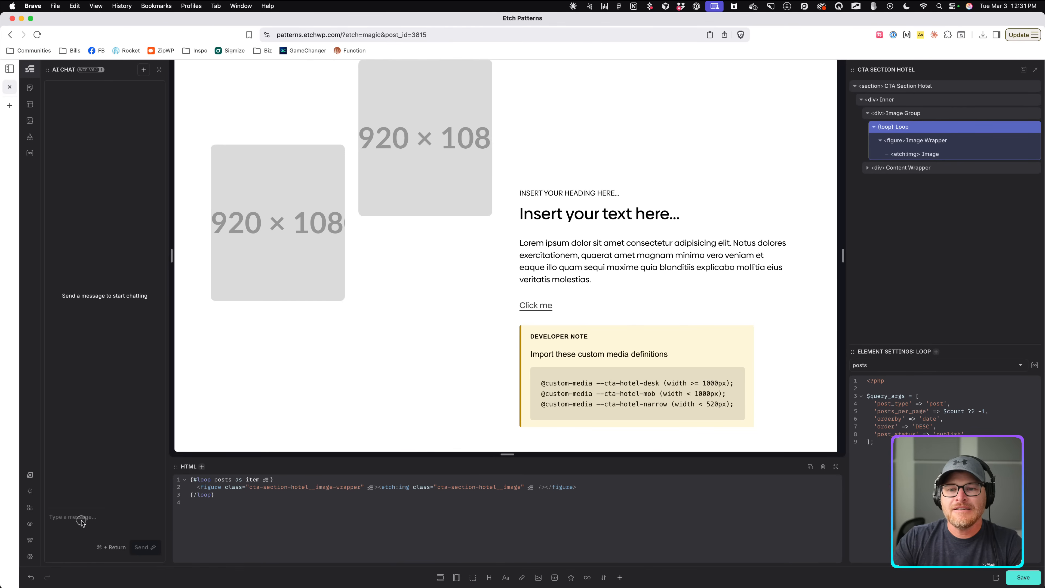
key("super+v")
key("super+a")
key("BackSpace")
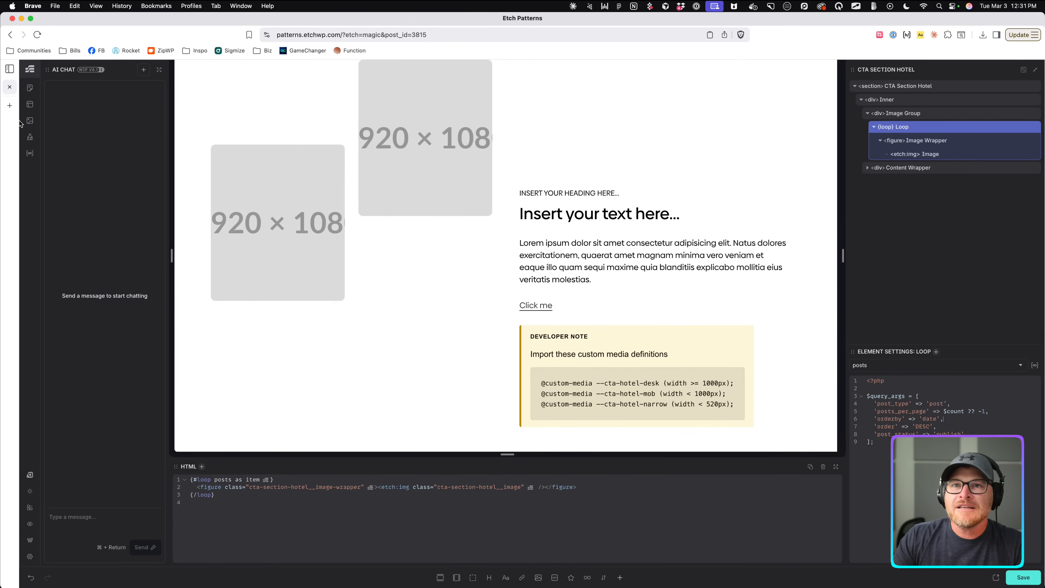
Copy the tax_query block from the Test Images loop's query.
left_click(30, 153)
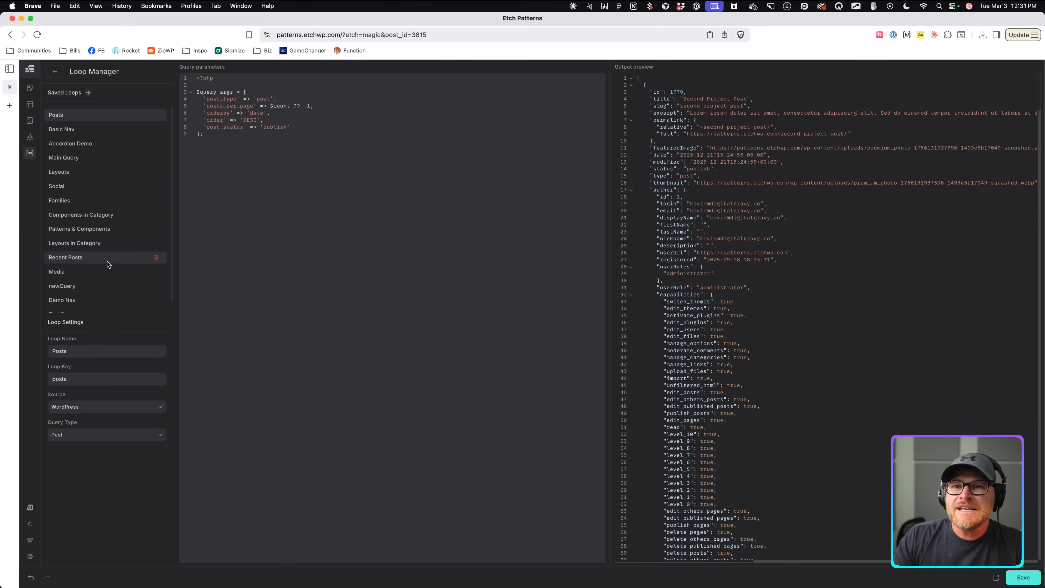
scroll(124, 272, "down", 1)
left_click(99, 301)
left_click(210, 147)
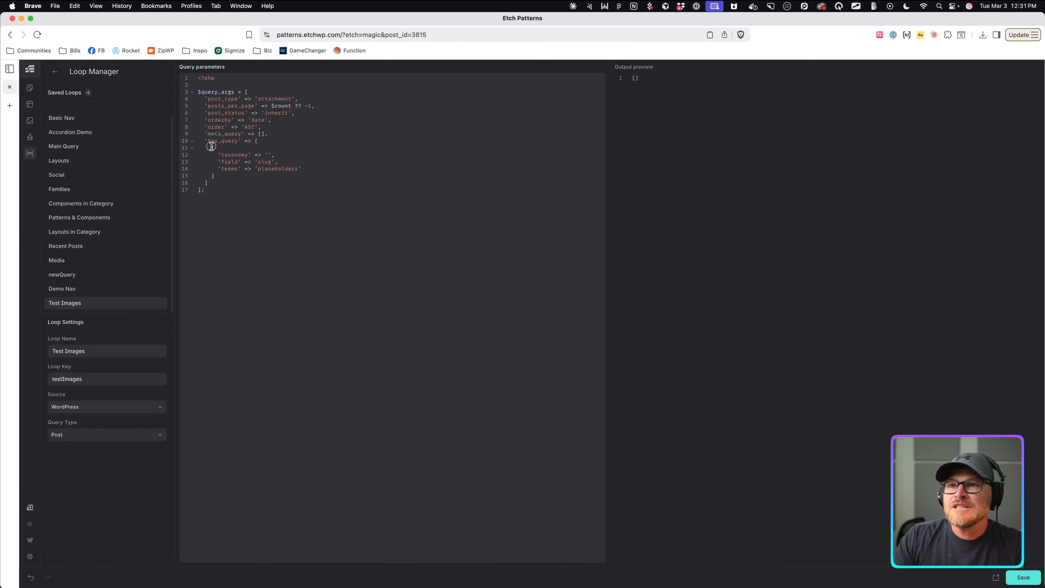
left_click(206, 144)
left_click(209, 182, "shift")
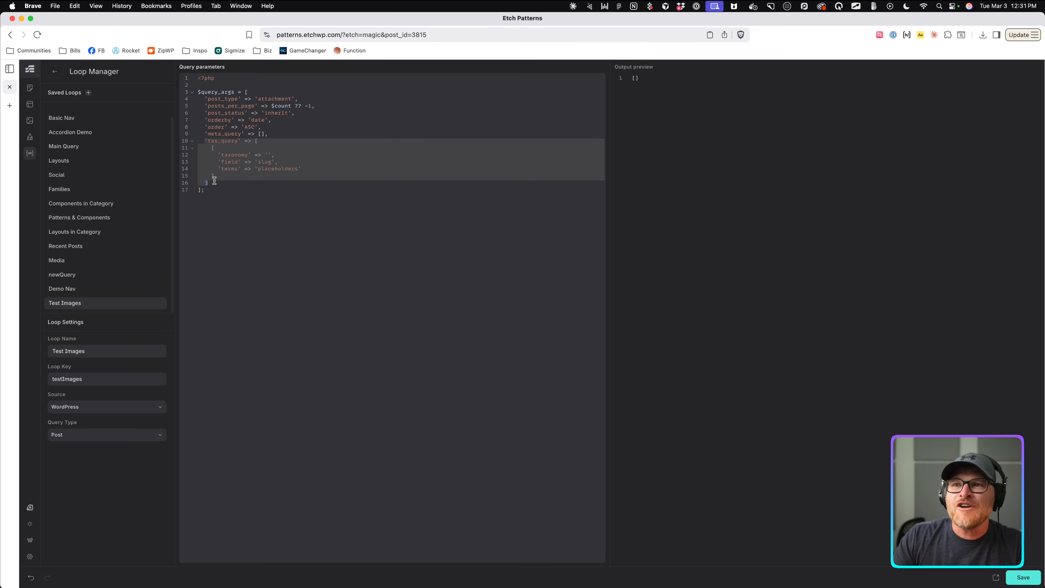
right_click(214, 180)
left_click(229, 249)
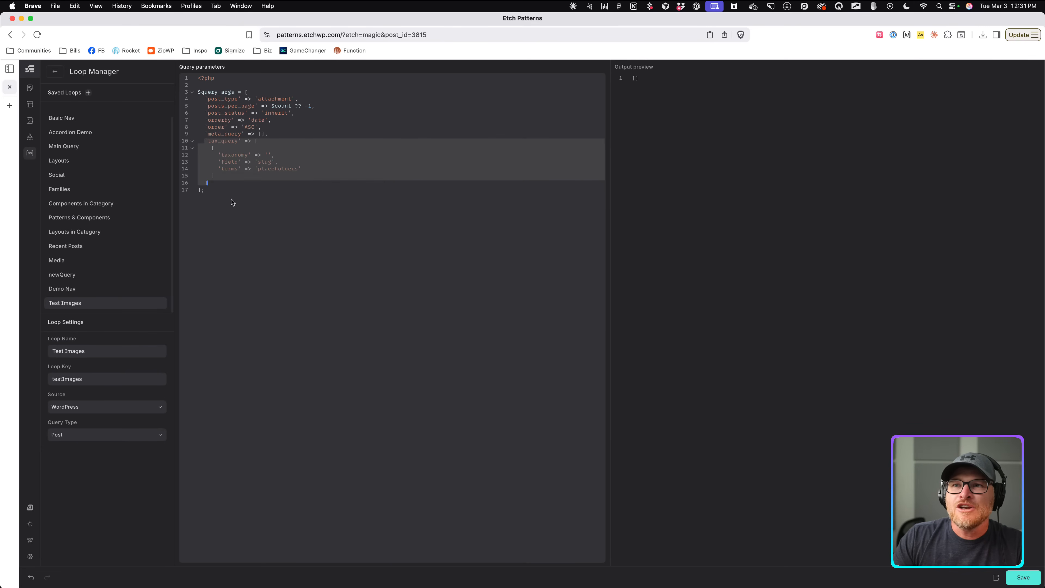
Send AI Chat the tax_query plus 'How would I adjust this to loop through a HappyFiles colder in Wordpress?'.
left_click(54, 72)
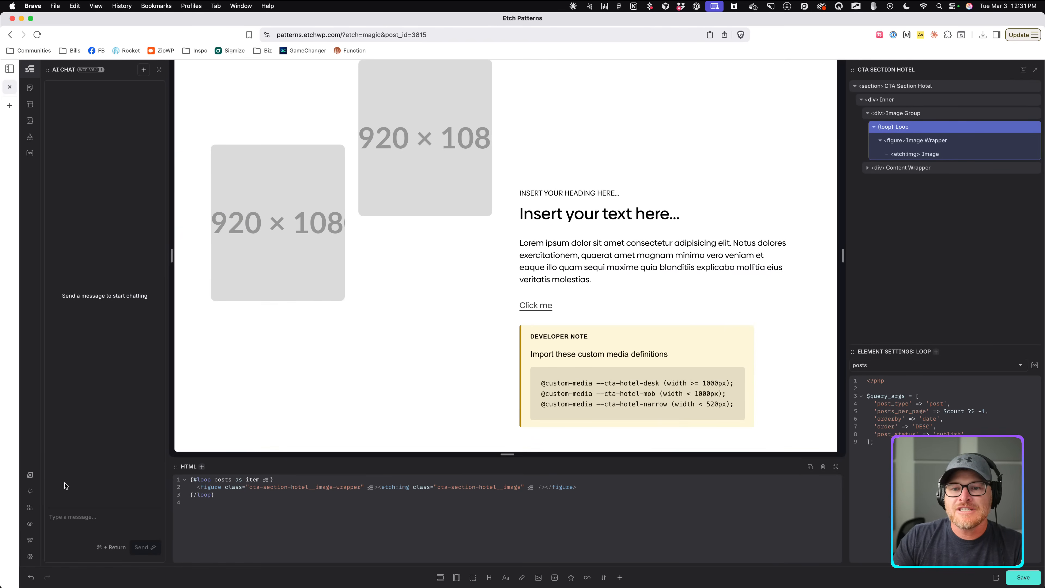
left_click(93, 521)
key("super+v")
key("Return")
key("Return")
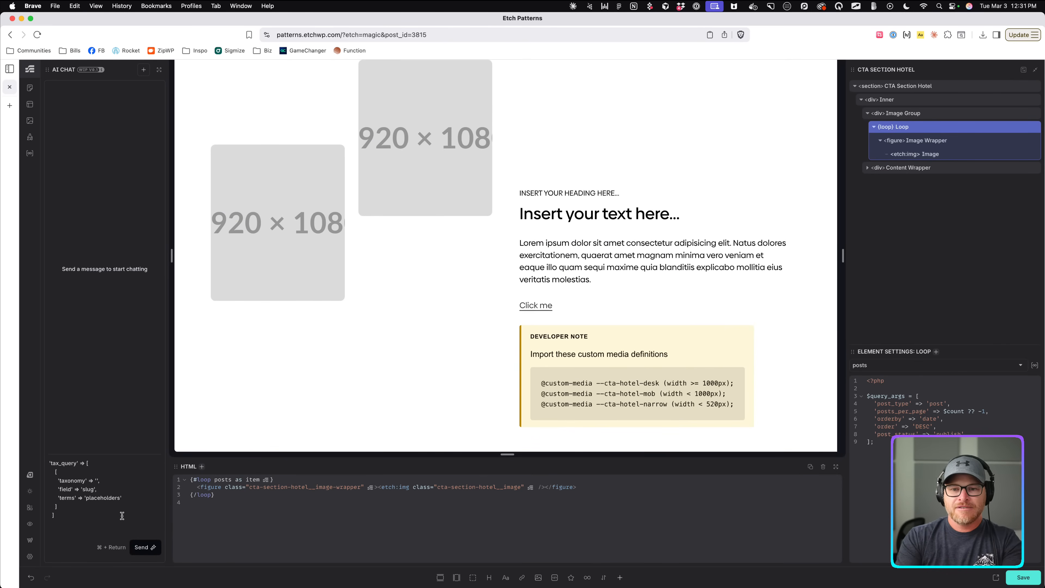
type("How would")
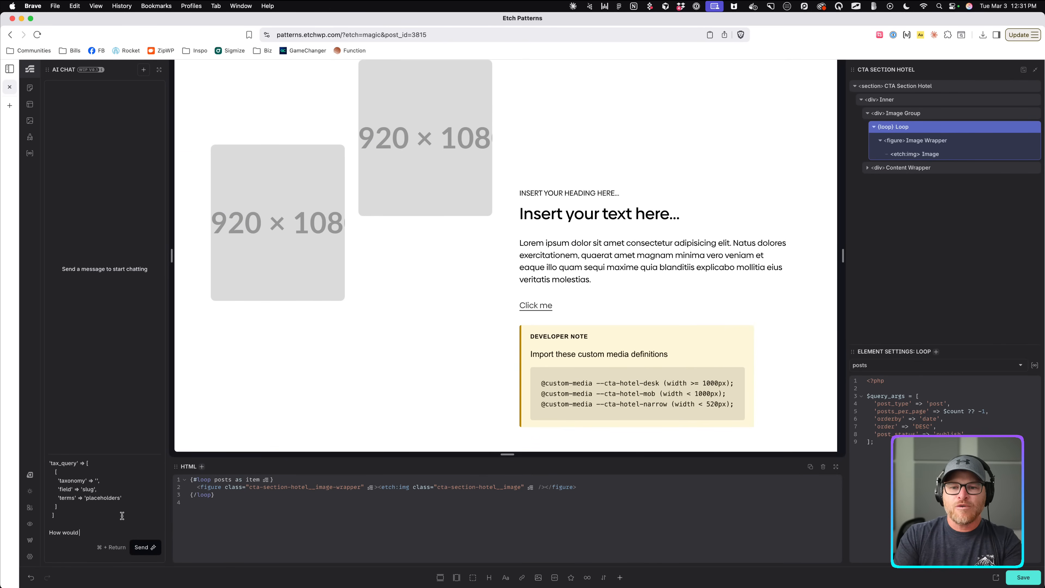
type(" I adjust this to loop")
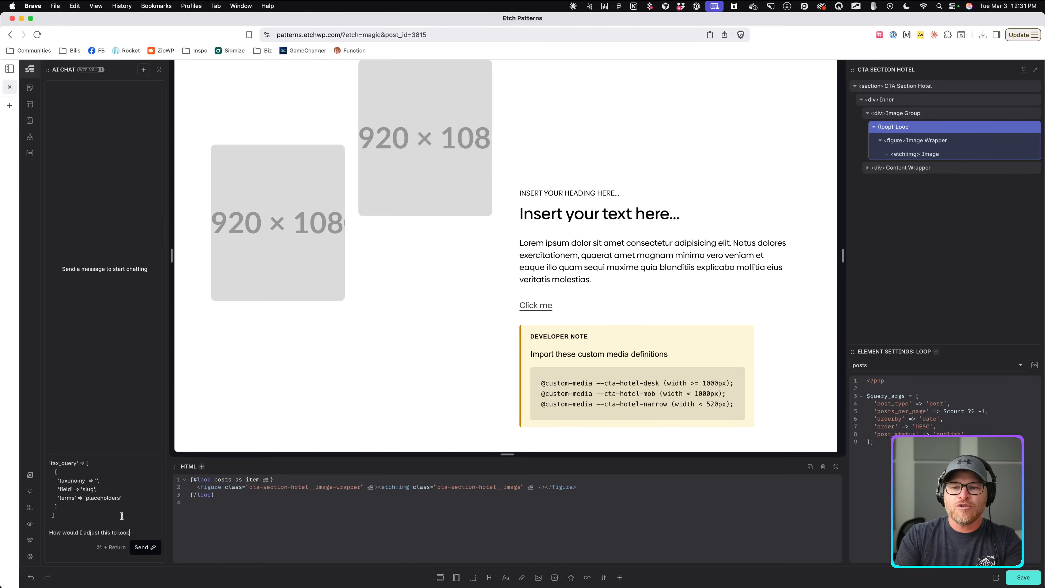
type(" through a HappyFiles")
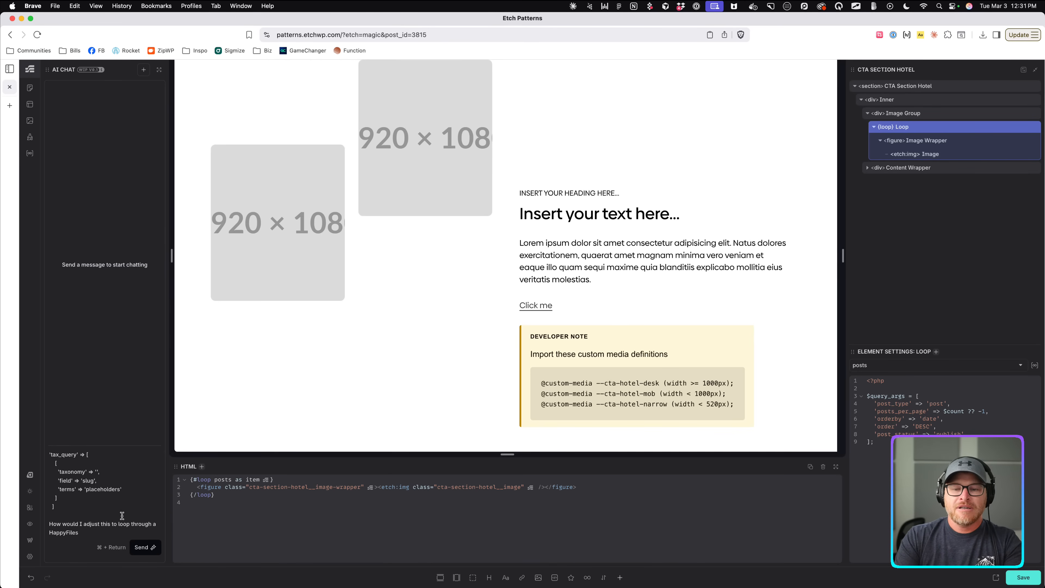
type(" colder")
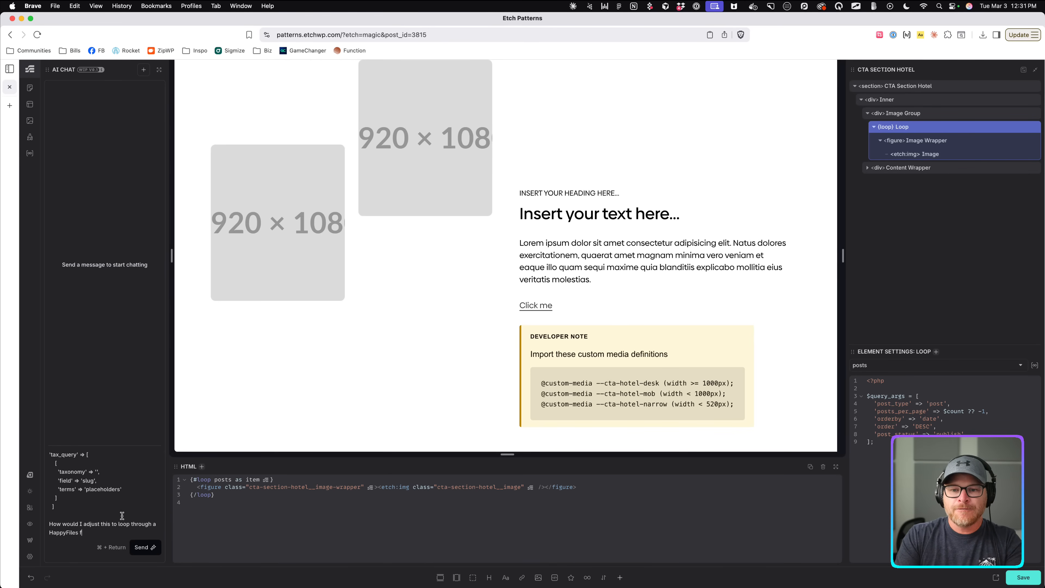
type(" in Wordpress?")
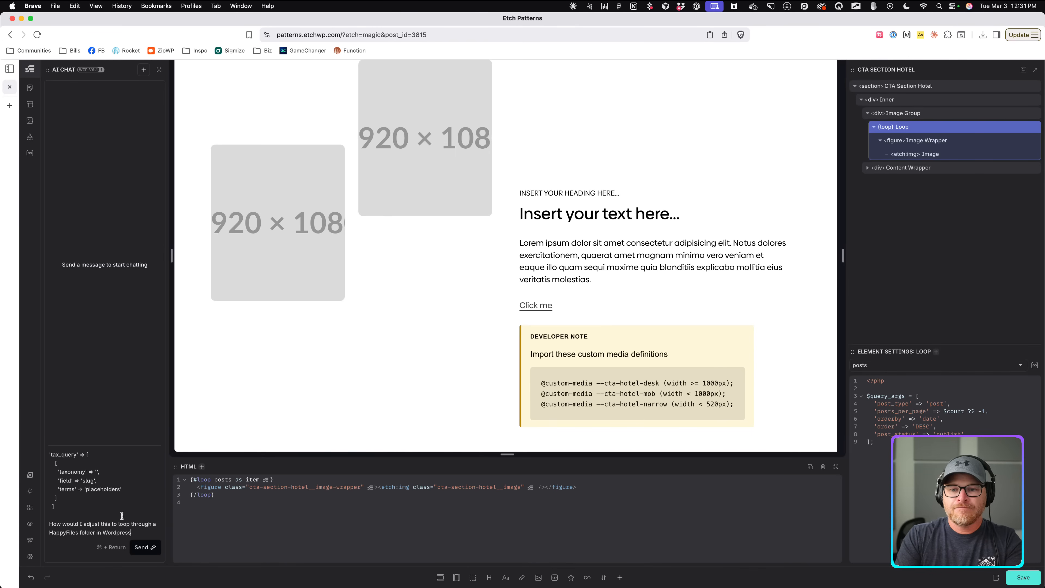
left_click(138, 545)
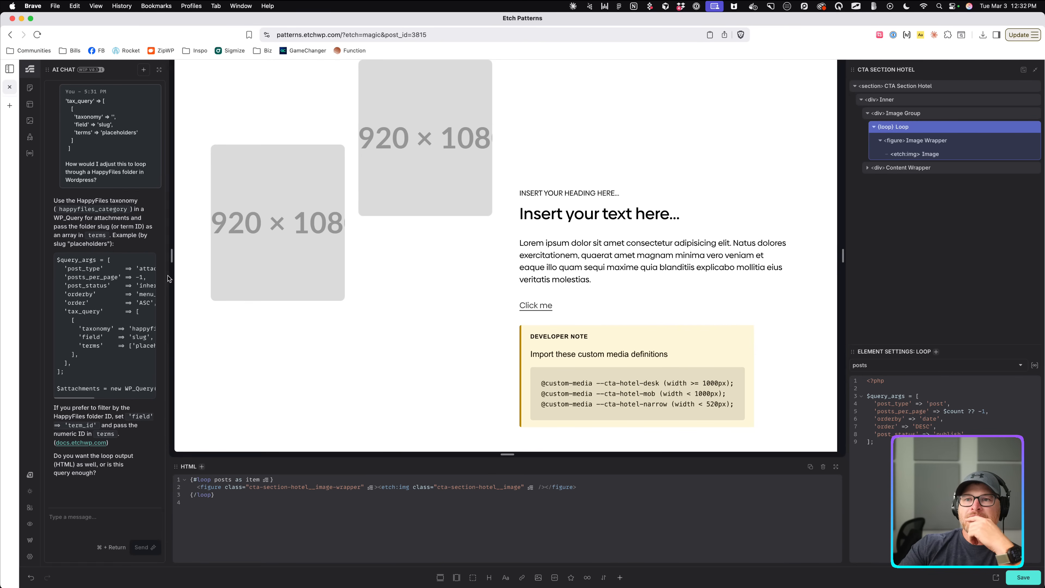
Widen the AI Chat panel and copy the happyfiles_category taxonomy name from its answer.
left_click_drag(169, 276, 257, 277)
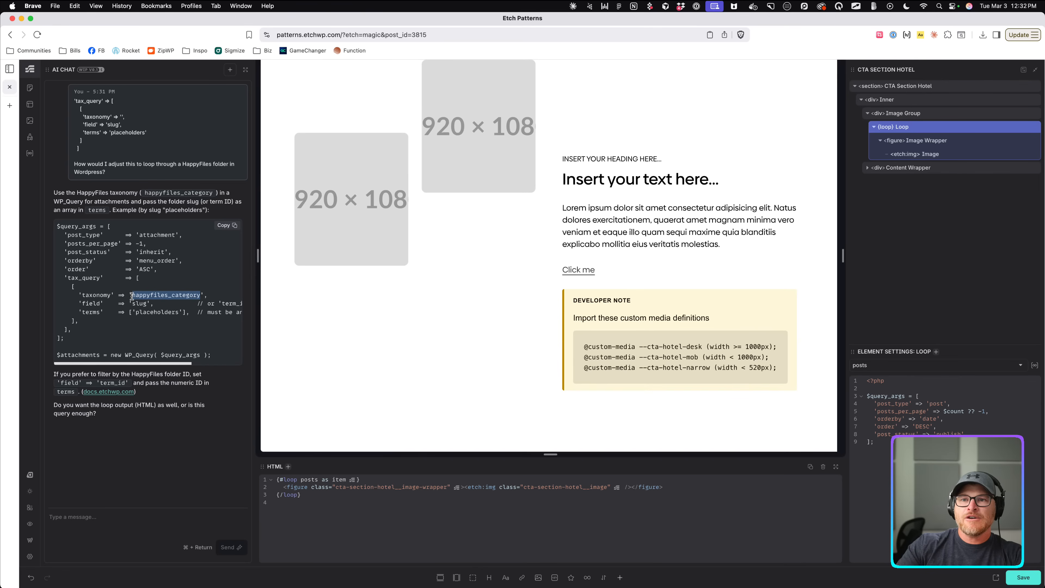
key("super+c")
scroll(167, 319, "right", 5)
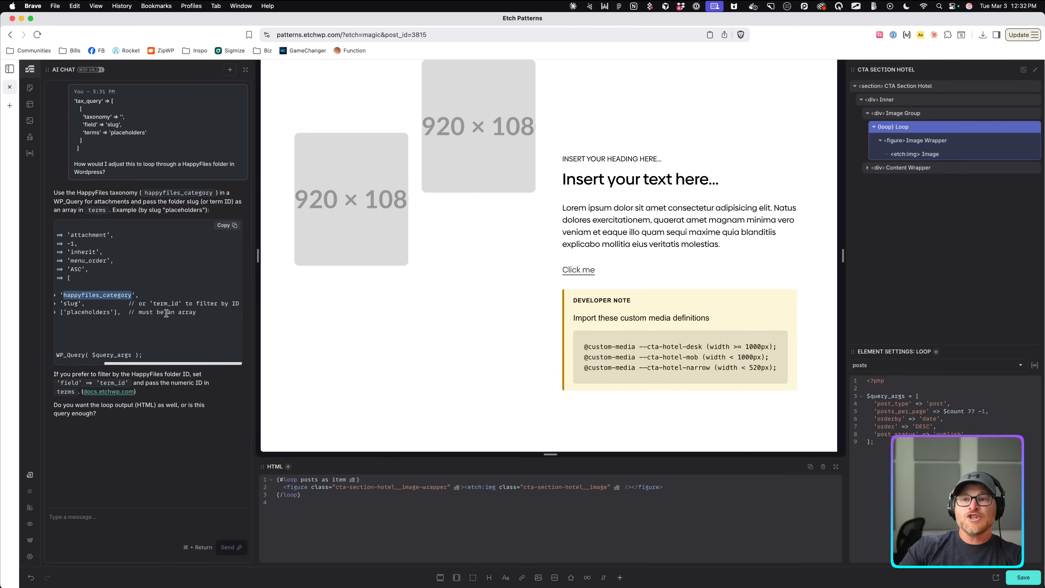
scroll(167, 314, "left", 5)
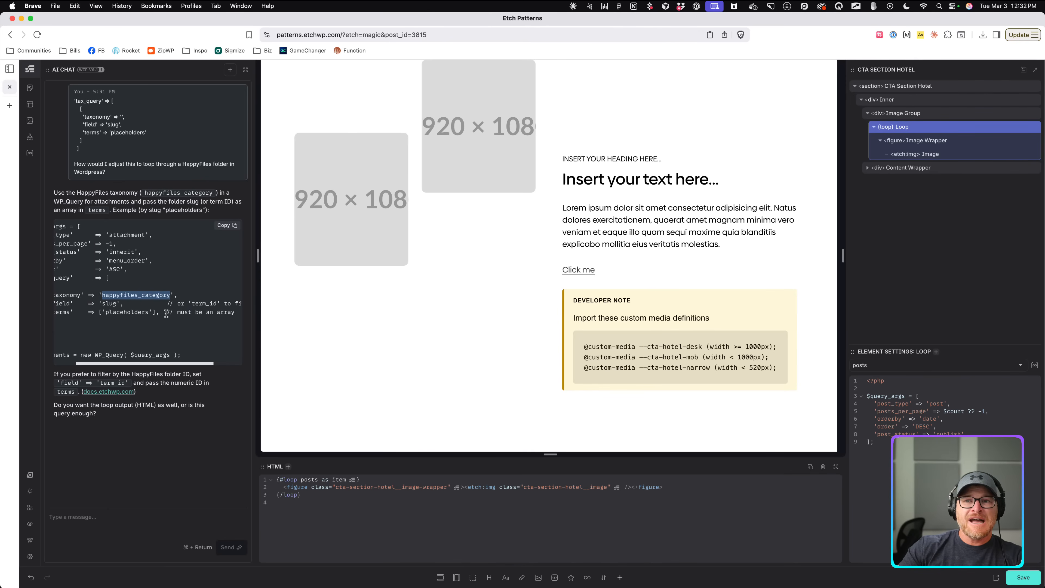
Send a follow-up saying an ID will be used and asking for the loop configuration.
left_click(149, 516)
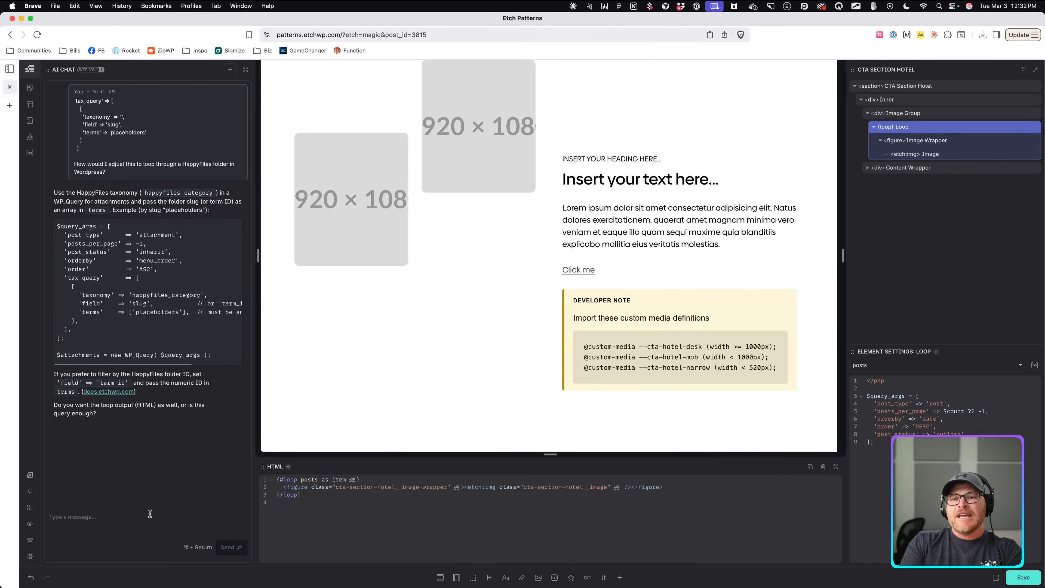
type("I want to use ID ... wha")
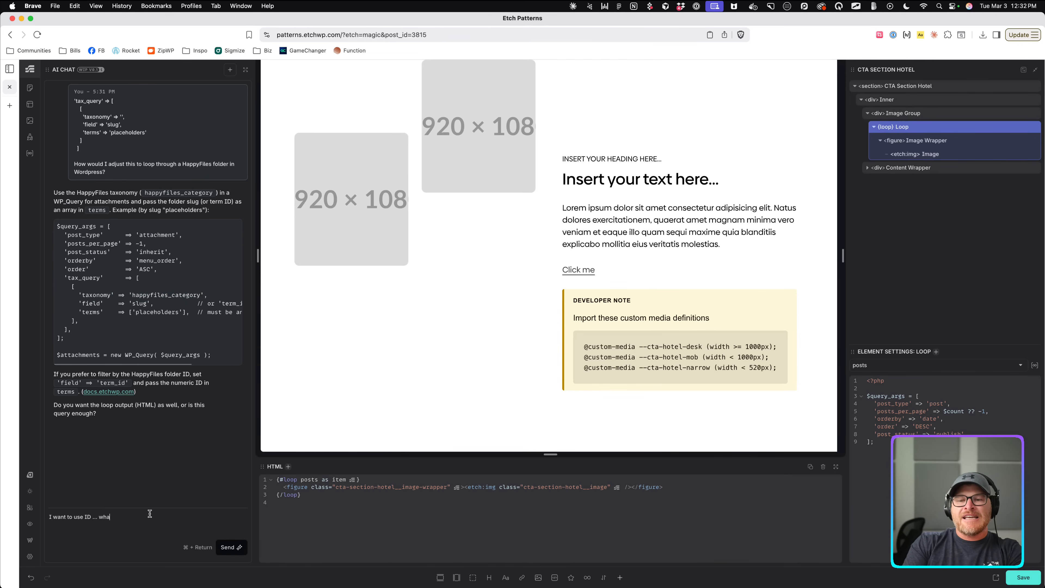
key("BackSpace")
key("BackSpace")
key("BackSpace")
type("give me the l")
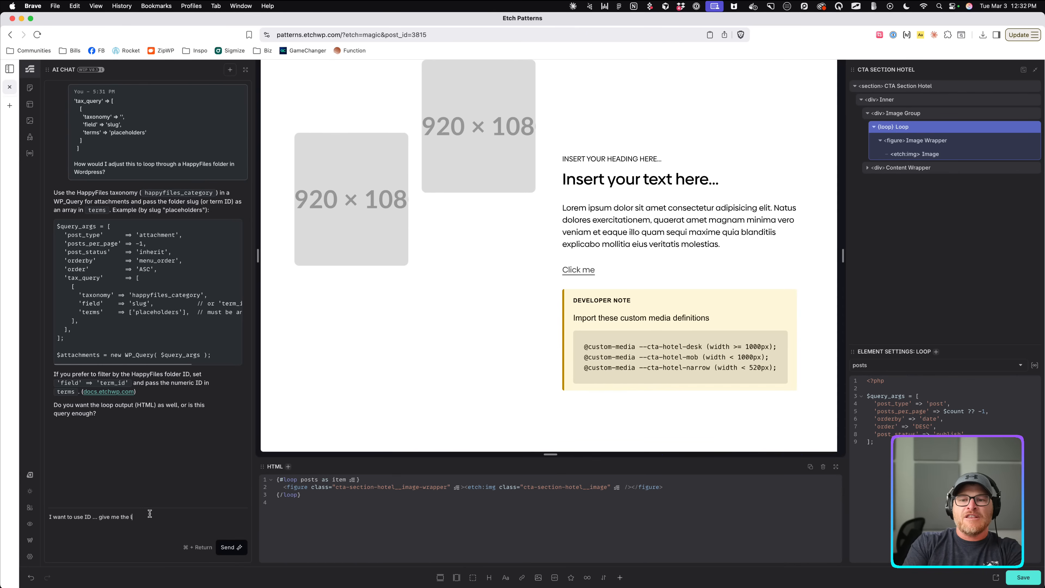
type("oop configuration for that.")
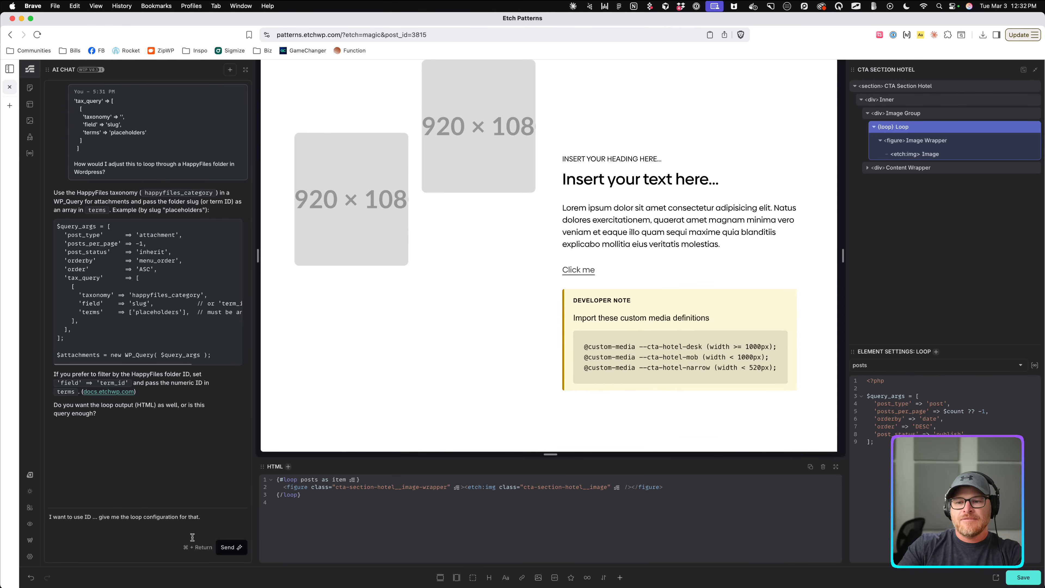
left_click(235, 547)
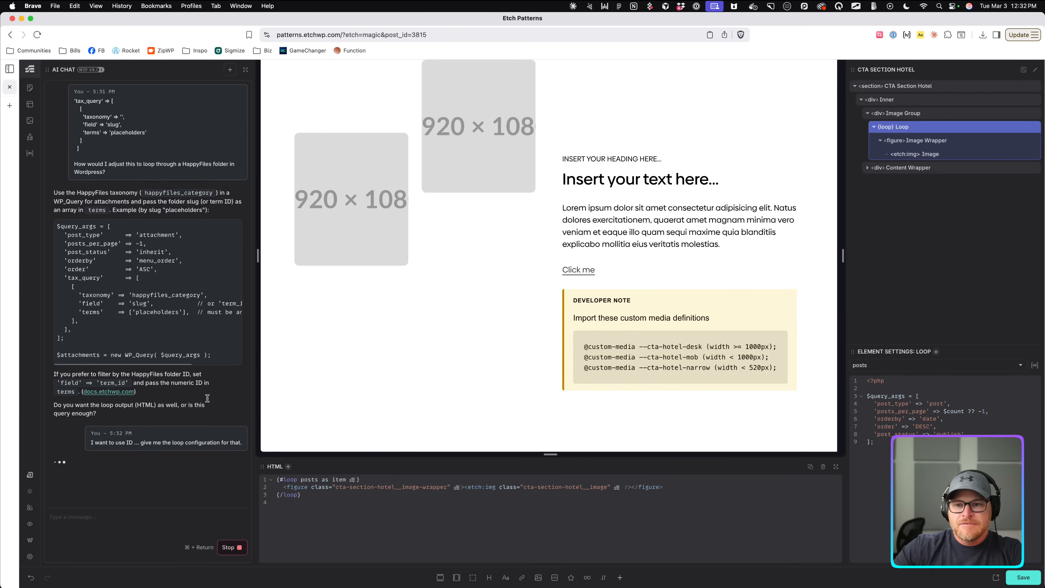
left_click(30, 153)
scroll(123, 280, "down", 1)
Undo a wrong paste into the taxonomy and recopy happyfiles_category from the AI Chat answer.
left_click(105, 302)
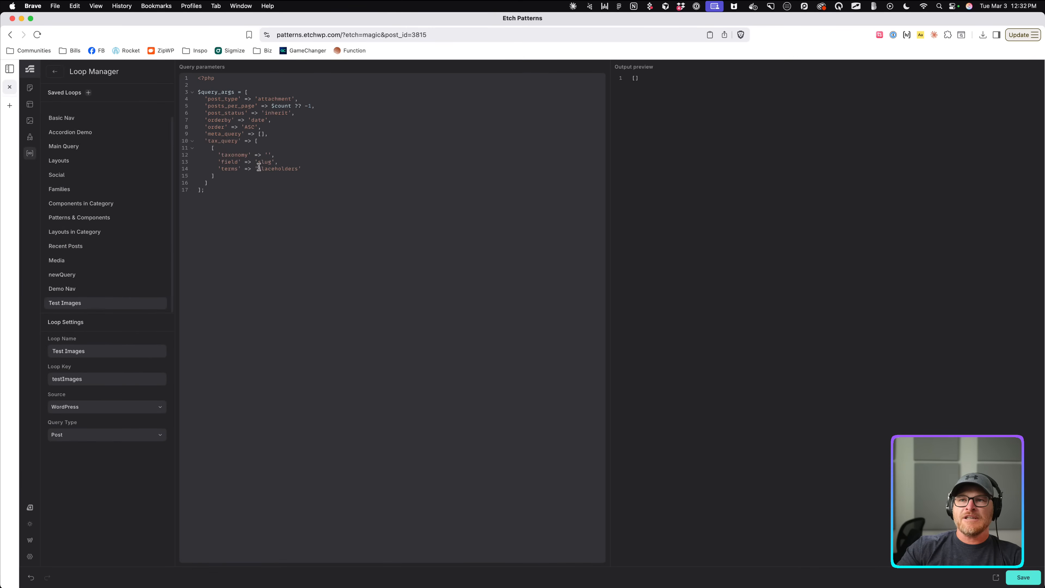
left_click(268, 155)
key("super+v")
key("super+z")
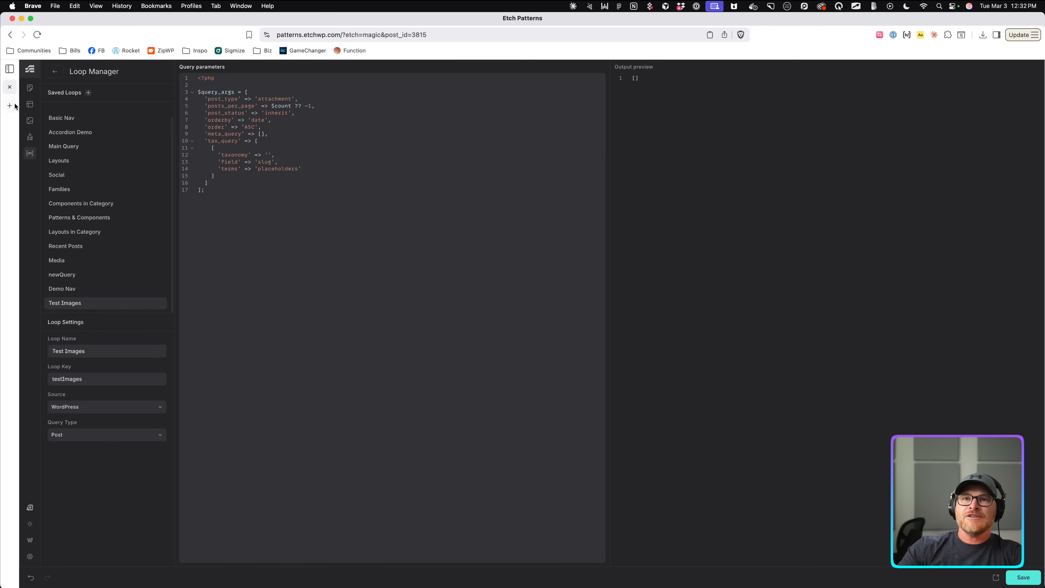
left_click(53, 72)
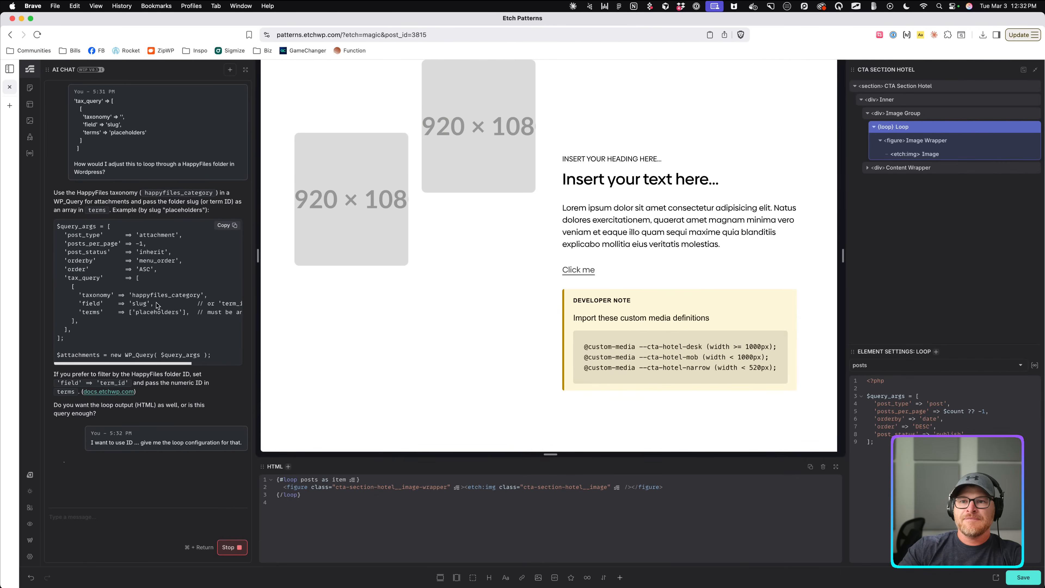
double_click(132, 295)
right_click(196, 295)
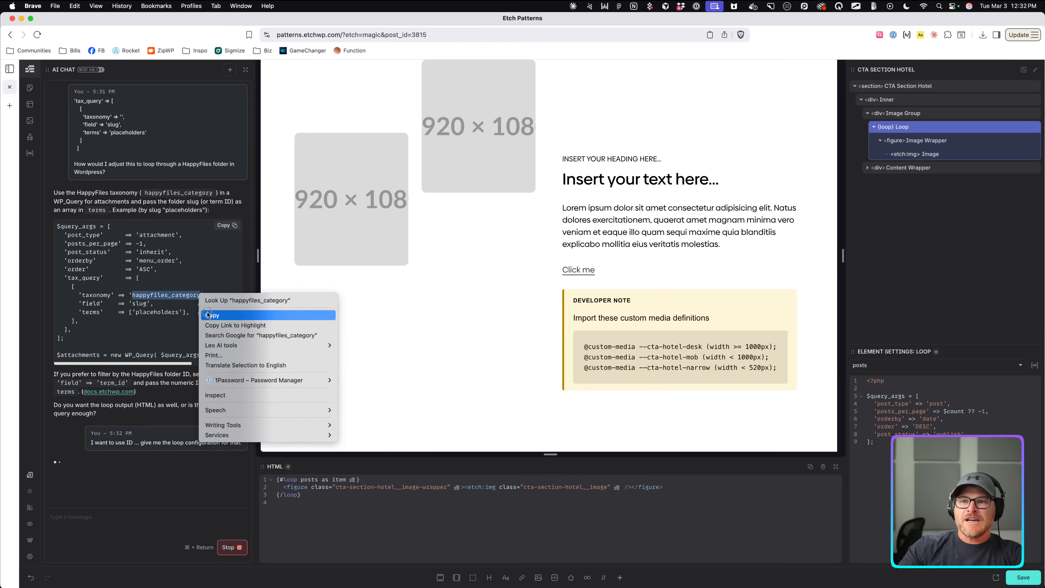
left_click(218, 314)
Set the Test Images taxonomy to happyfiles_category and change the field from slug to term_id.
left_click(30, 153)
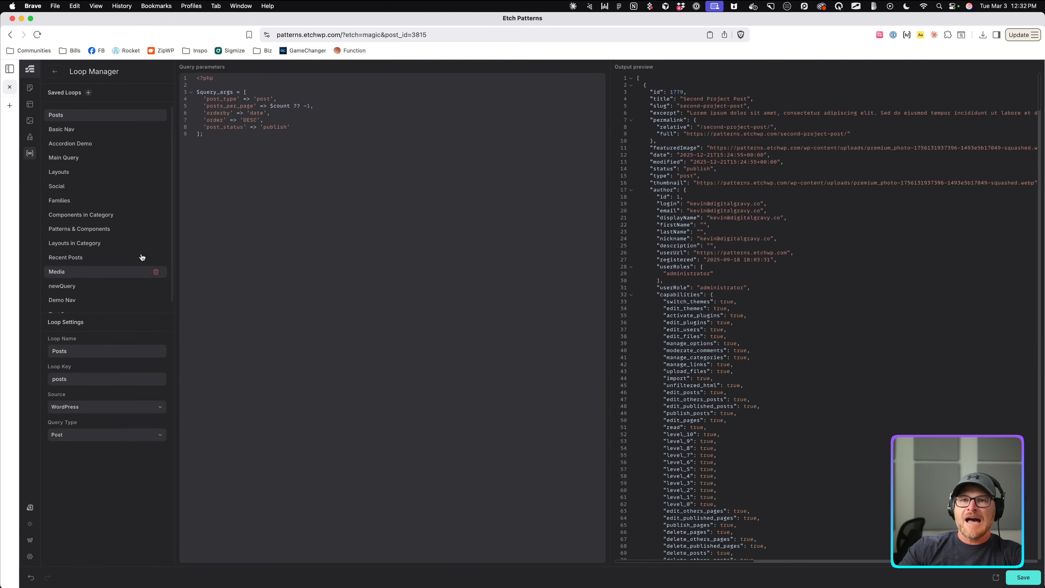
scroll(76, 307, "down", 1)
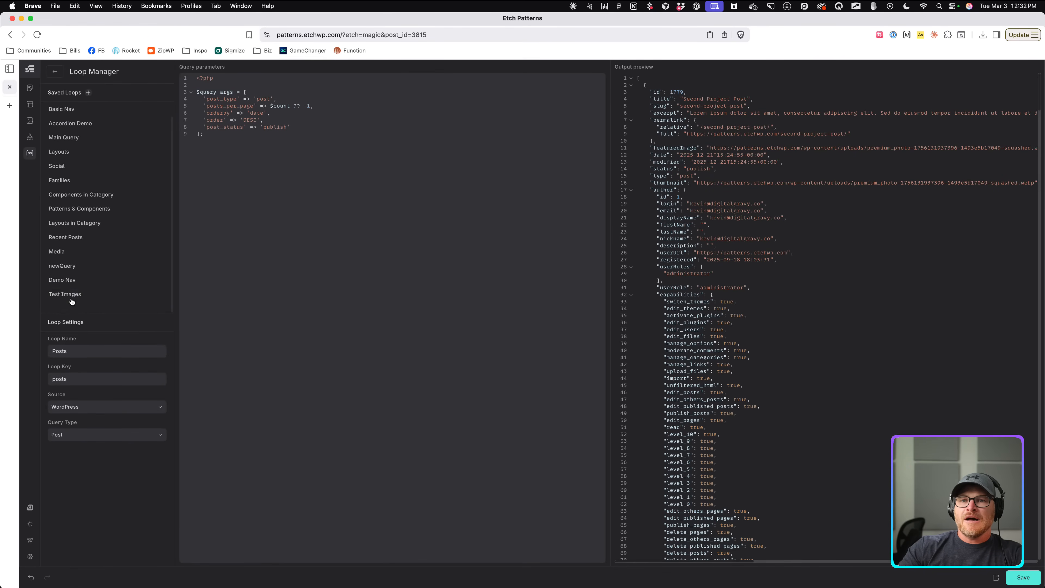
left_click(72, 302)
left_click(267, 155)
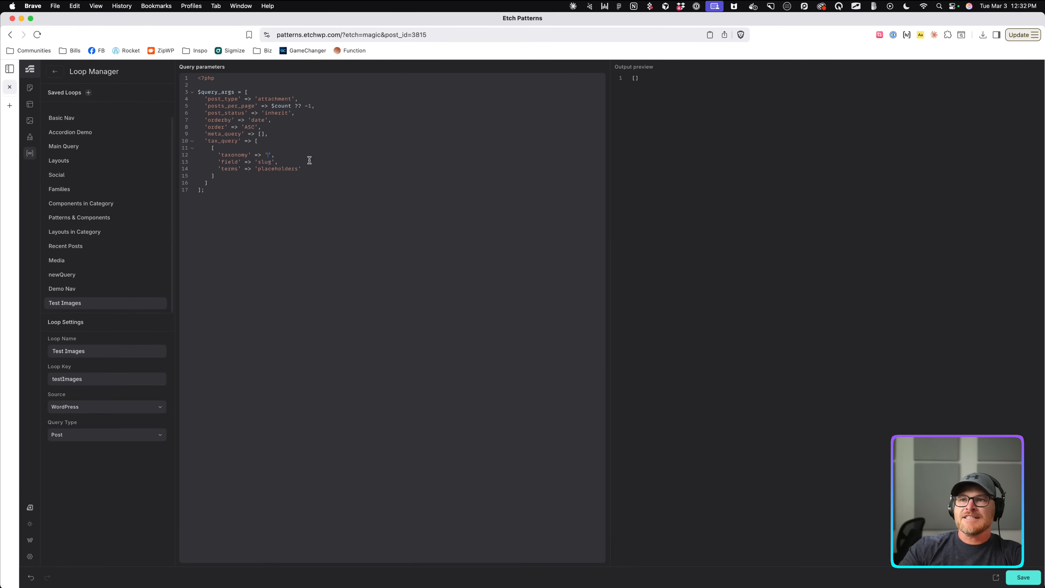
key("super+v")
double_click(264, 162)
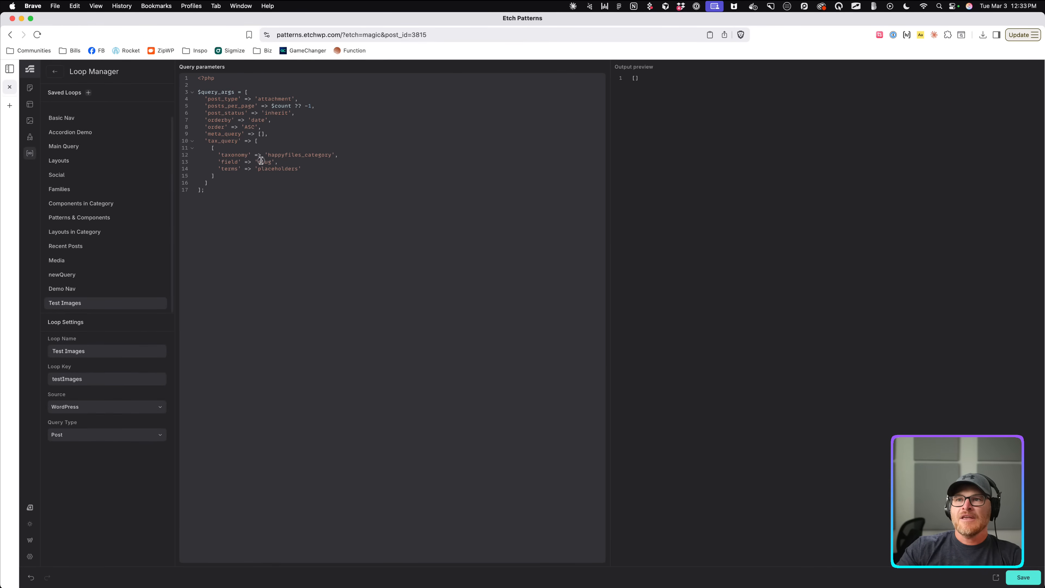
type("term_id")
key("BackSpace")
key("BackSpace")
key("BackSpace")
key("BackSpace")
key("BackSpace")
key("BackSpace")
key("BackSpace")
key("BackSpace")
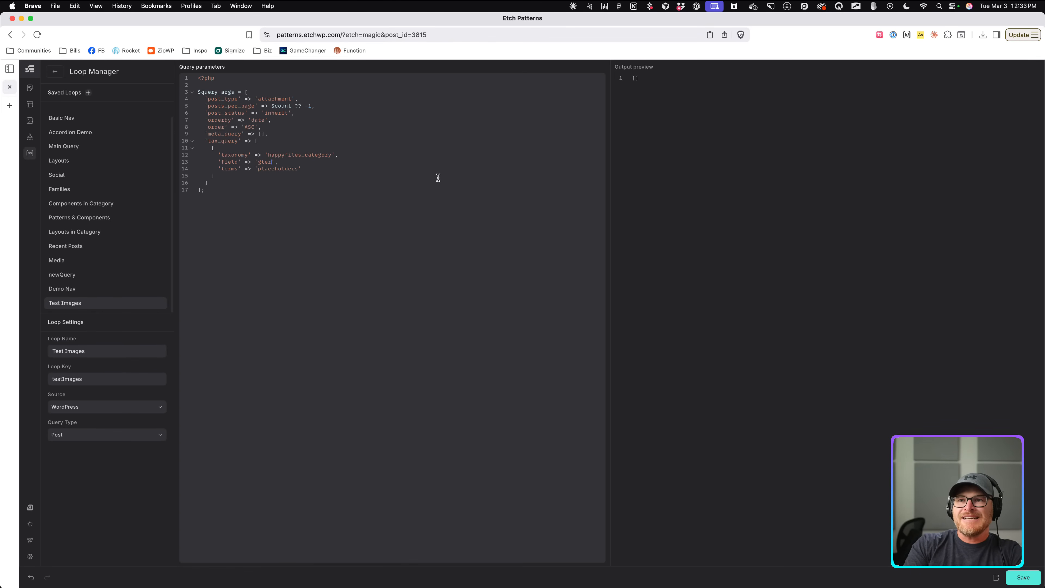
type("term_id")
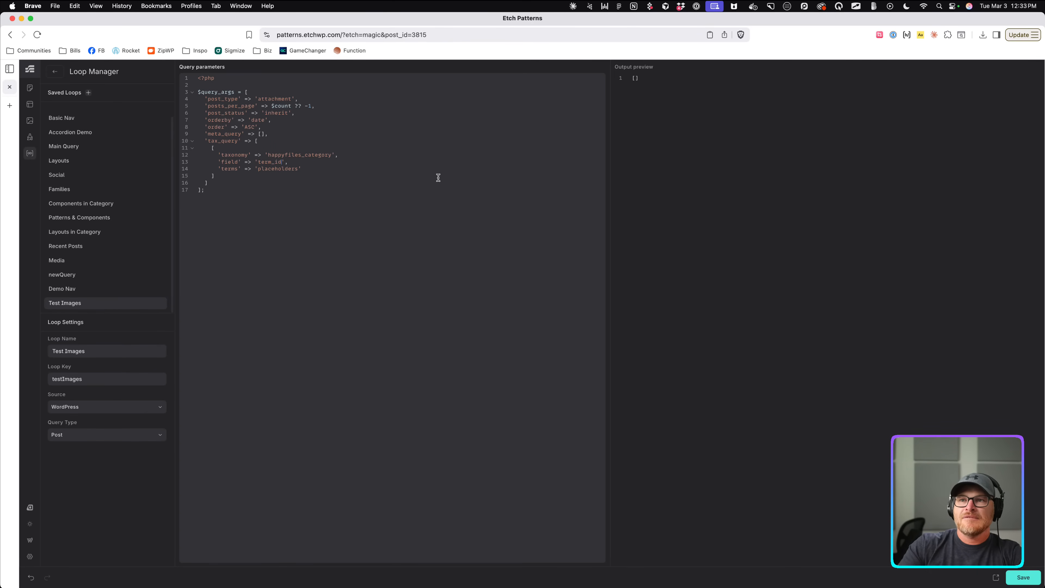
left_click(228, 169)
Change the tax_query terms value from 'placeholders' to $folderId ?? 33 without quotes.
double_click(267, 169)
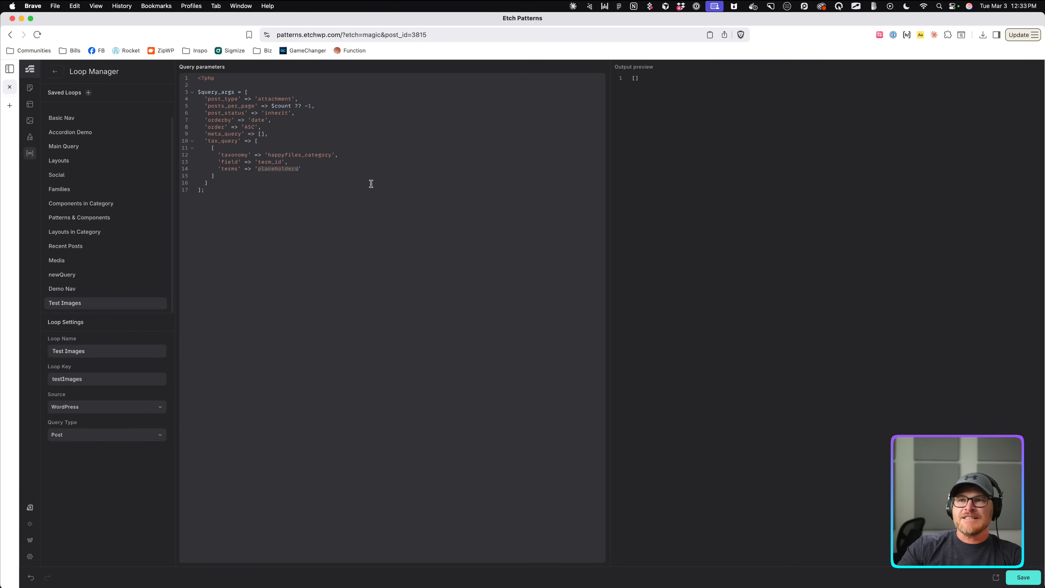
type("33")
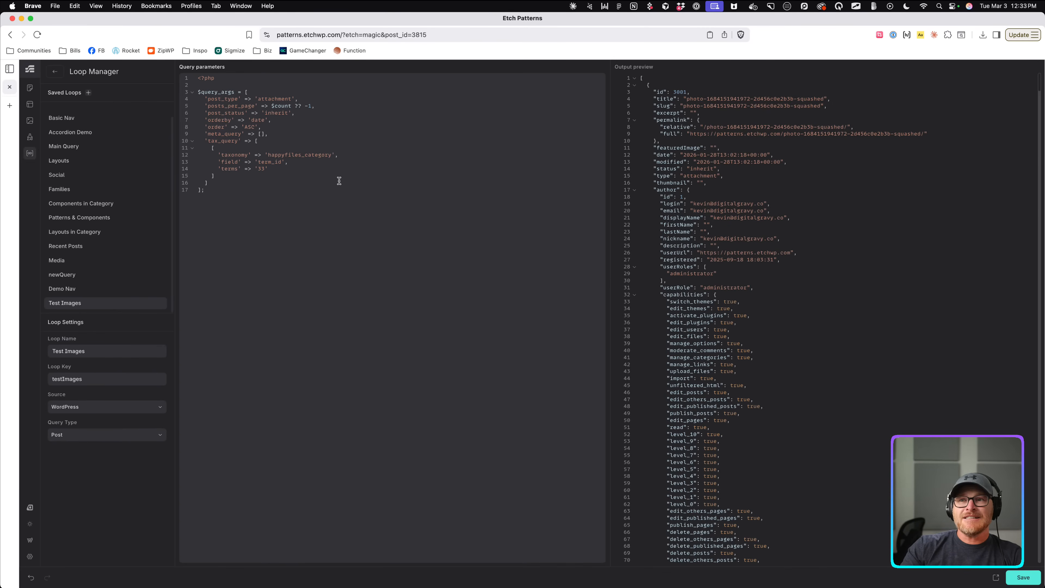
scroll(752, 122, "down", 10)
scroll(752, 122, "up", 10)
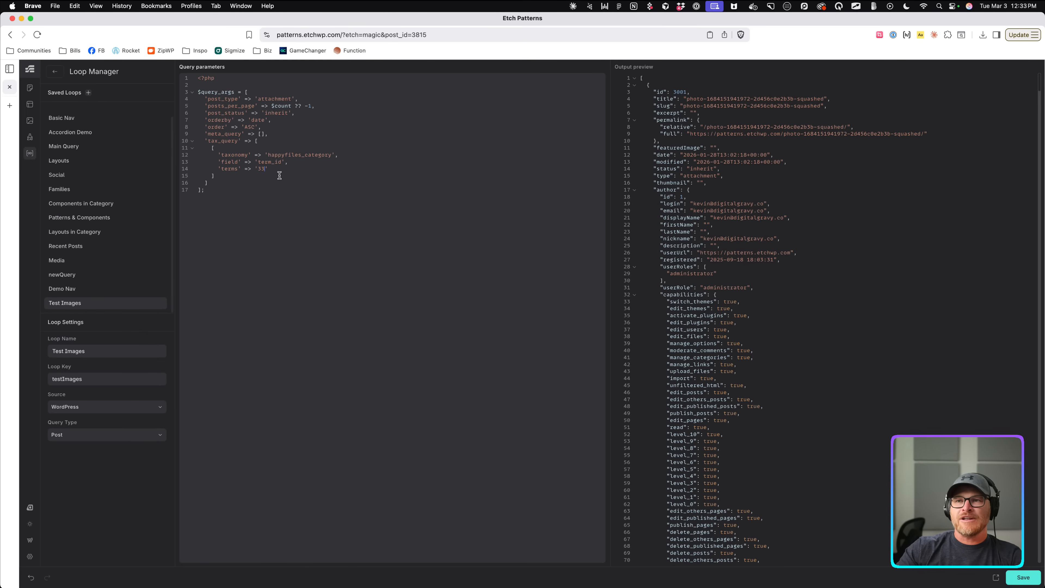
double_click(260, 170)
type("$")
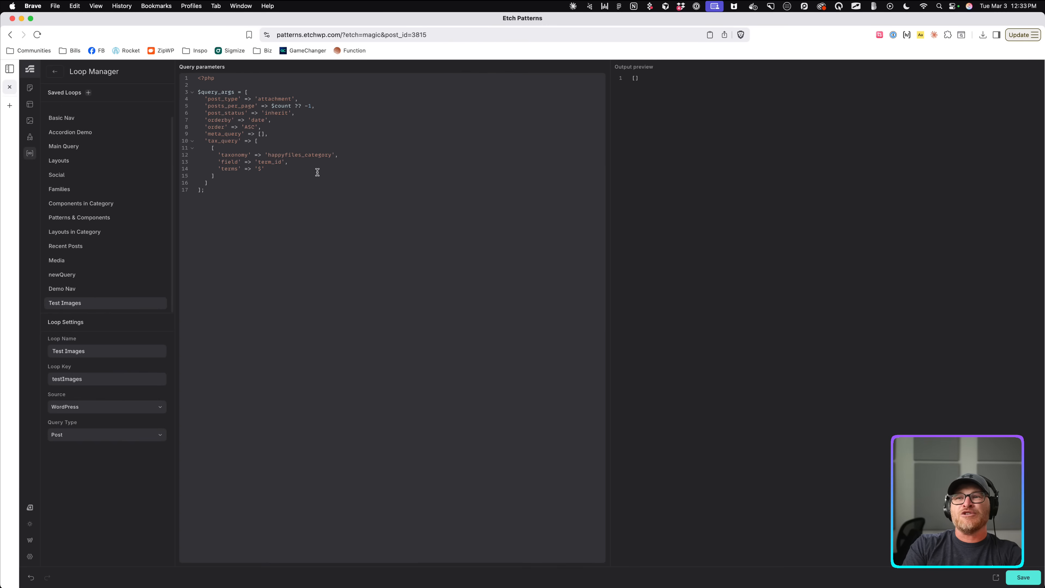
type("folder")
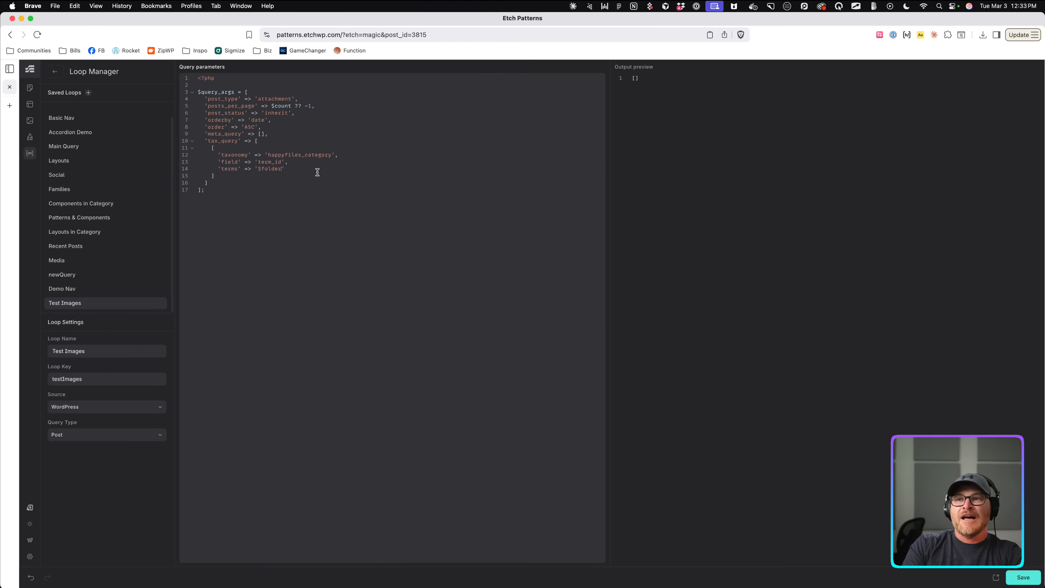
key("BackSpace")
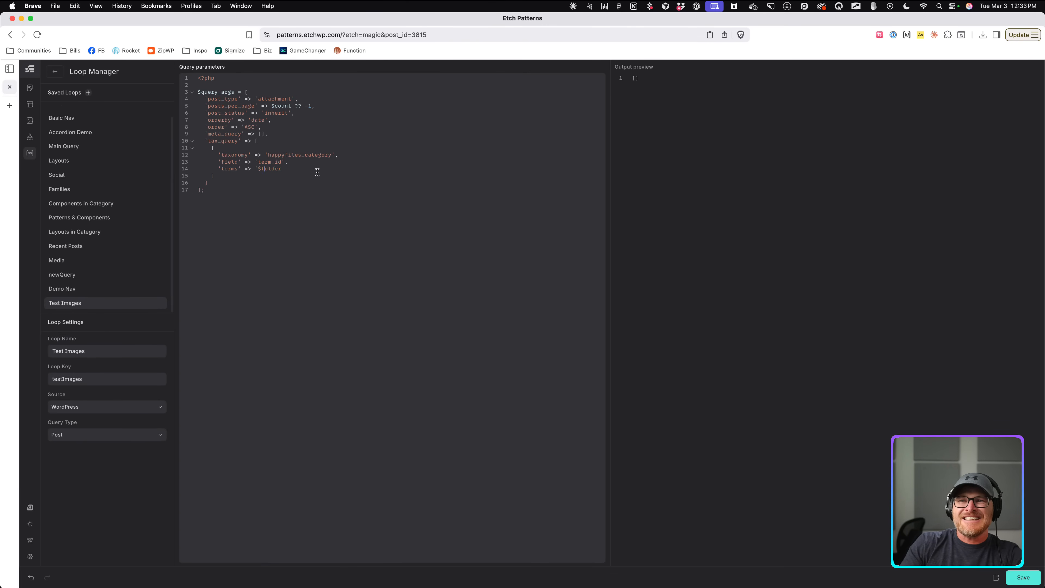
key("BackSpace")
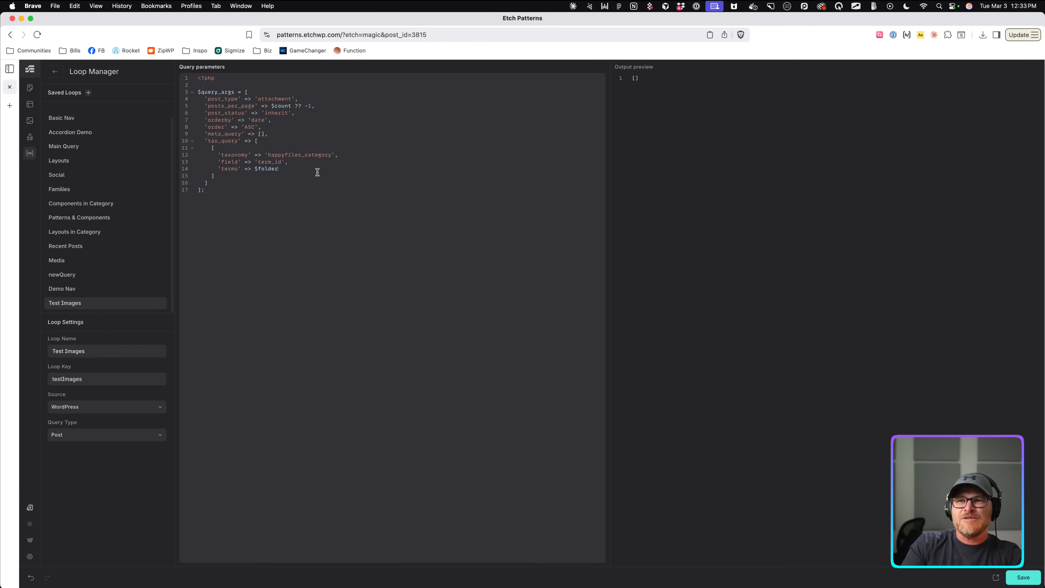
type("Id")
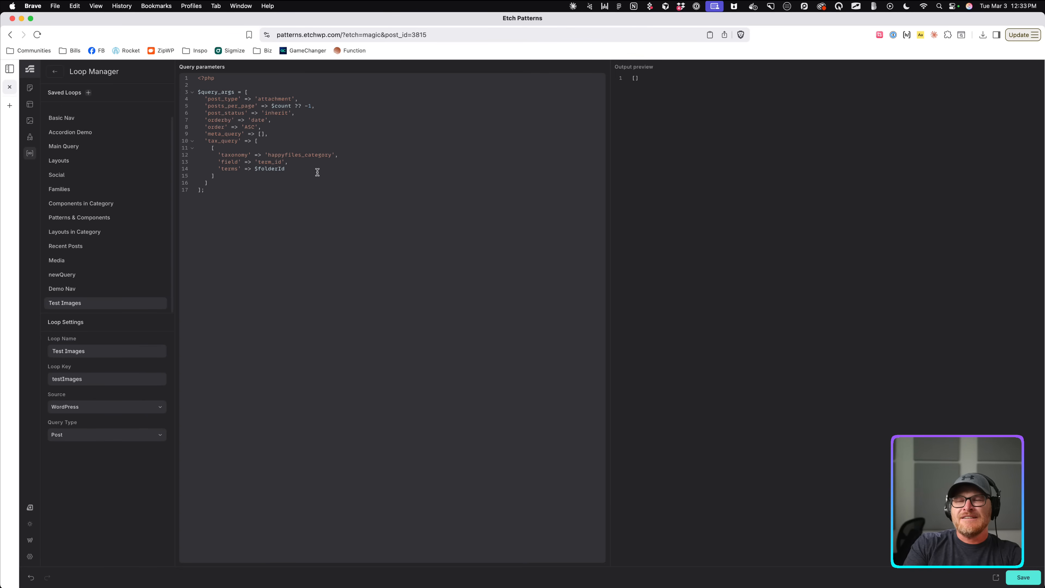
type(" ?? 33")
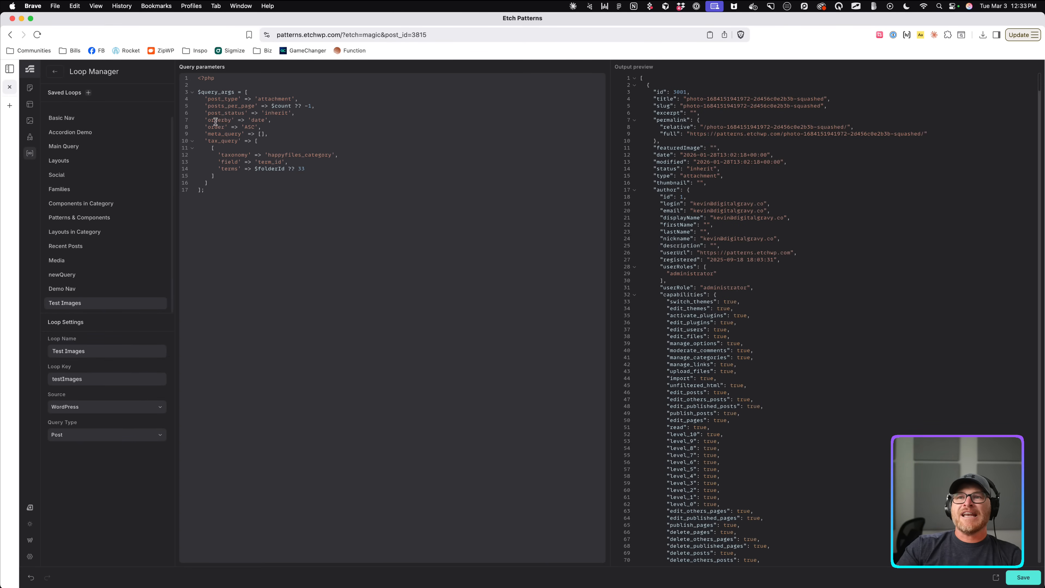
Back in the builder, hide the AI chat panel and widen the canvas preview to full width.
left_click(53, 73)
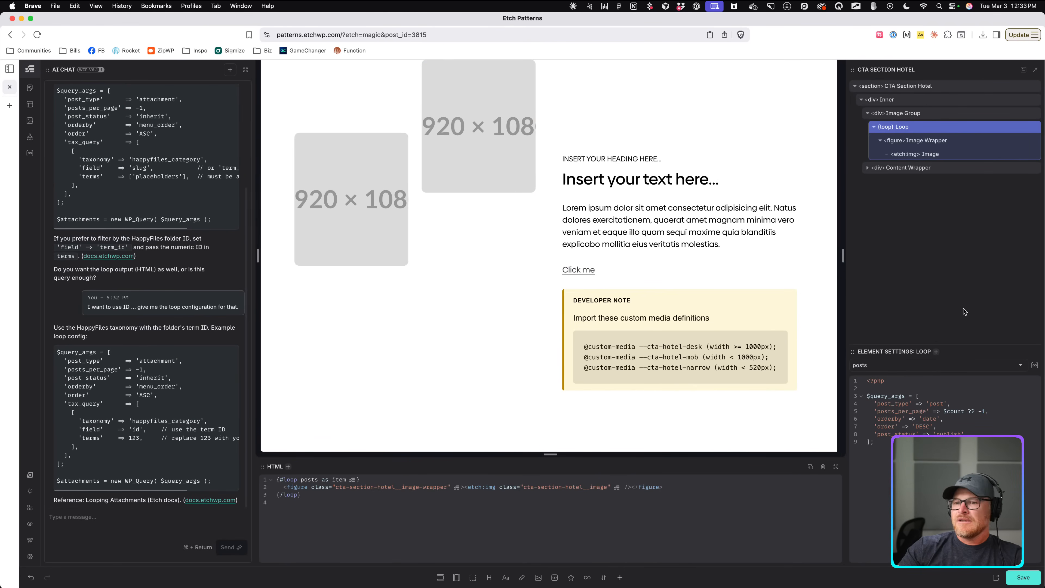
left_click(889, 366)
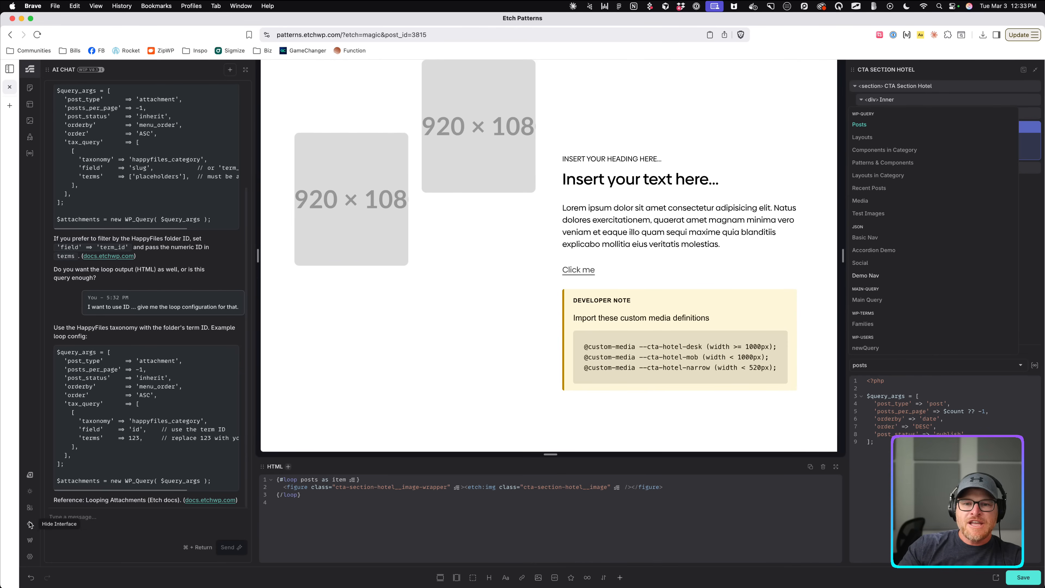
left_click(30, 507)
left_click(106, 545)
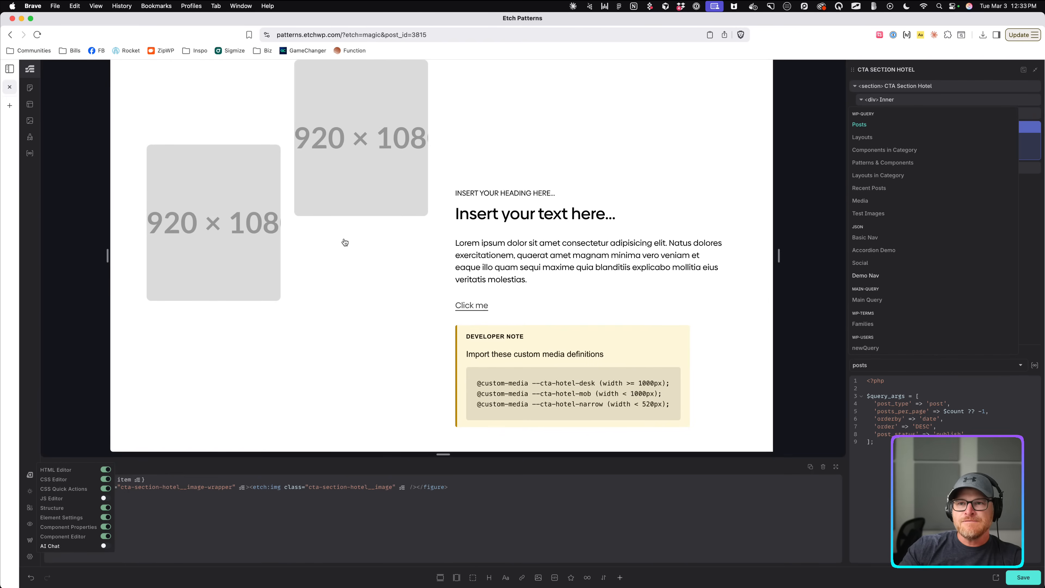
left_click_drag(779, 256, 843, 257)
Set the loop source to testImages with the argument ($folderId: 33).
left_click(910, 366)
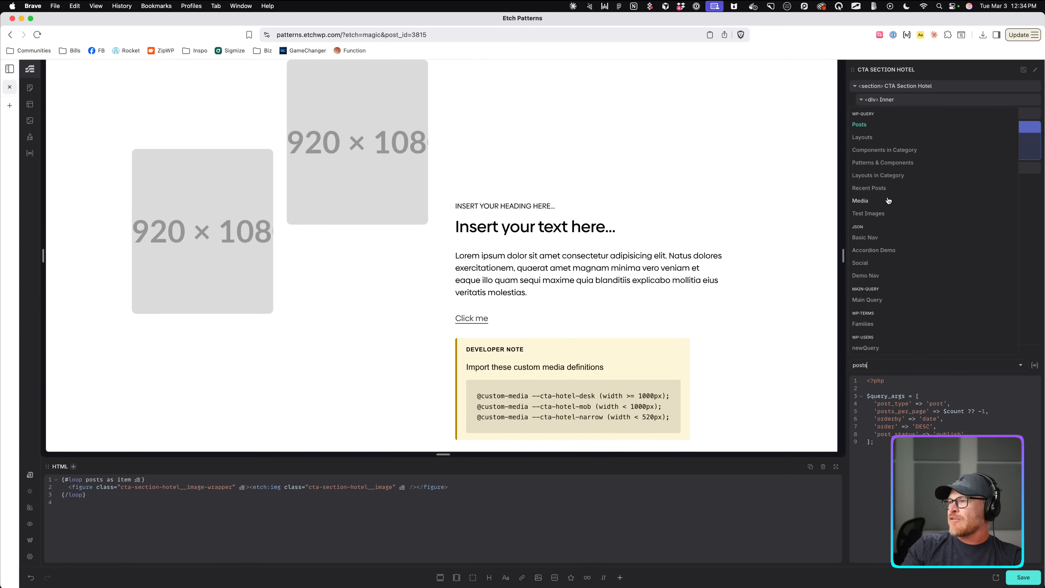
left_click(878, 213)
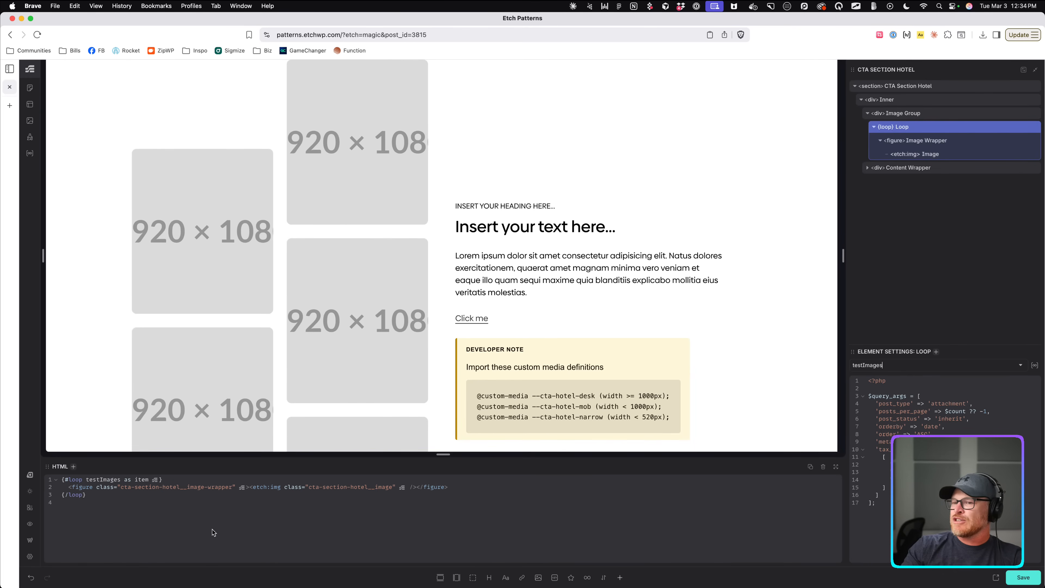
scroll(120, 480, "up", 3)
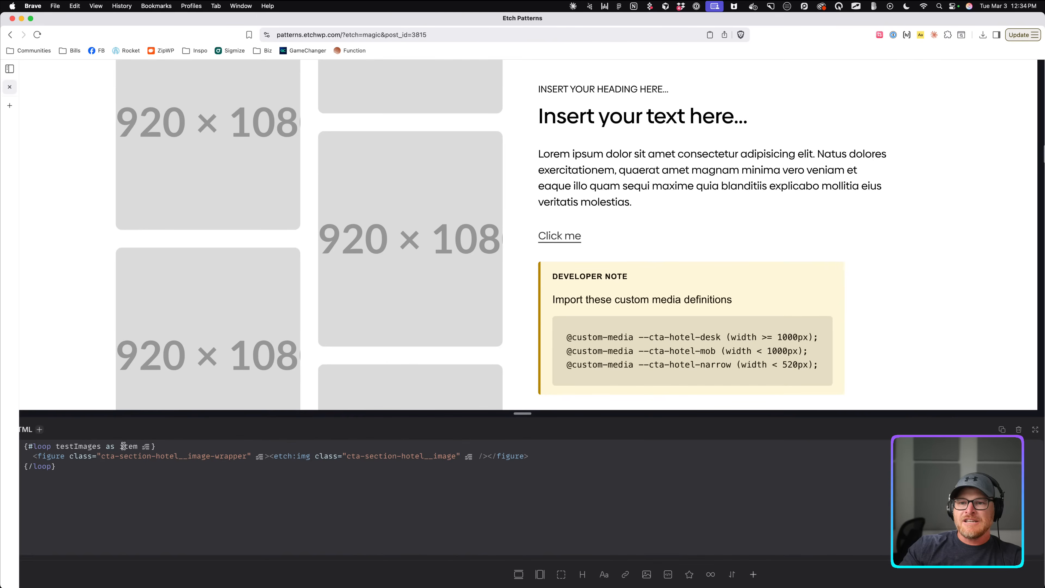
scroll(124, 446, "left", 2)
left_click(155, 446)
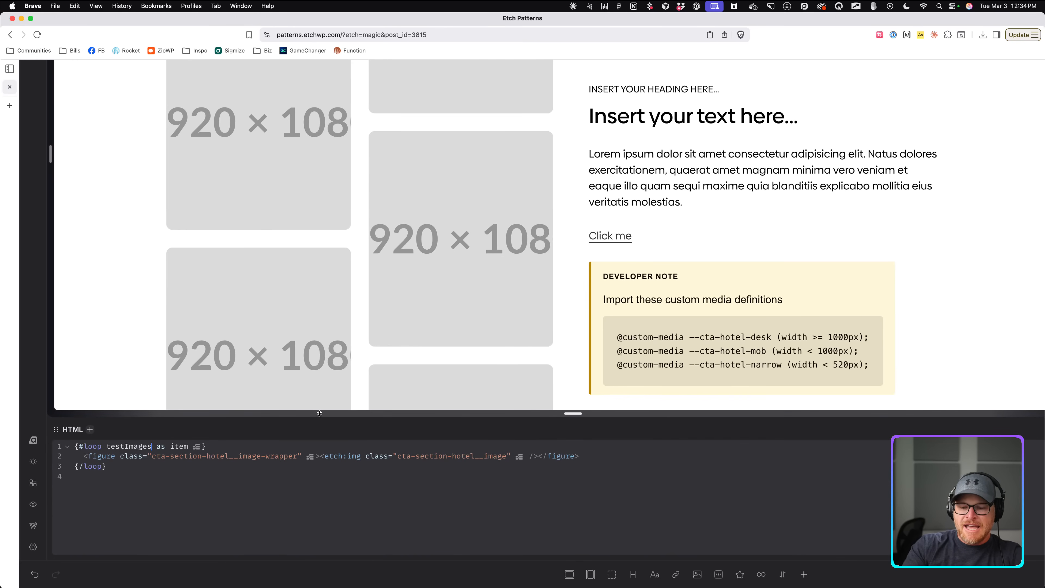
type("($folderId")
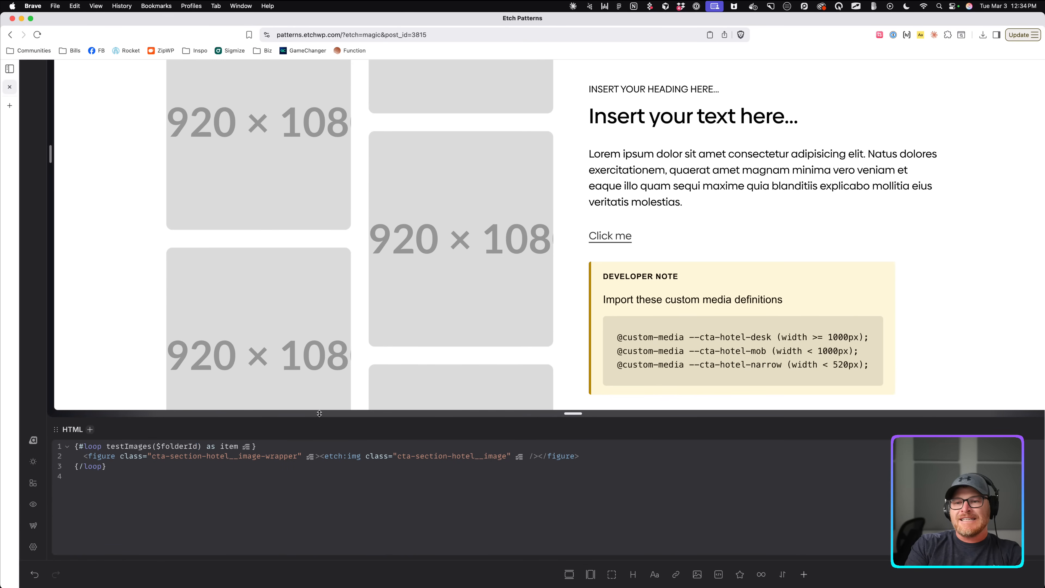
type(": 33")
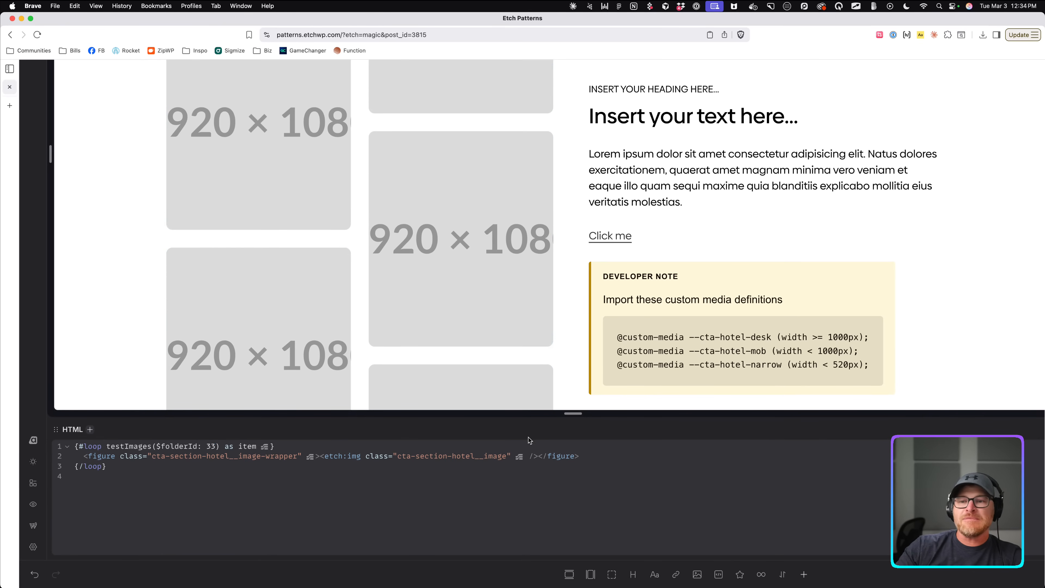
Set the looped image's WP Media ID to {item.id}.
left_click(419, 184)
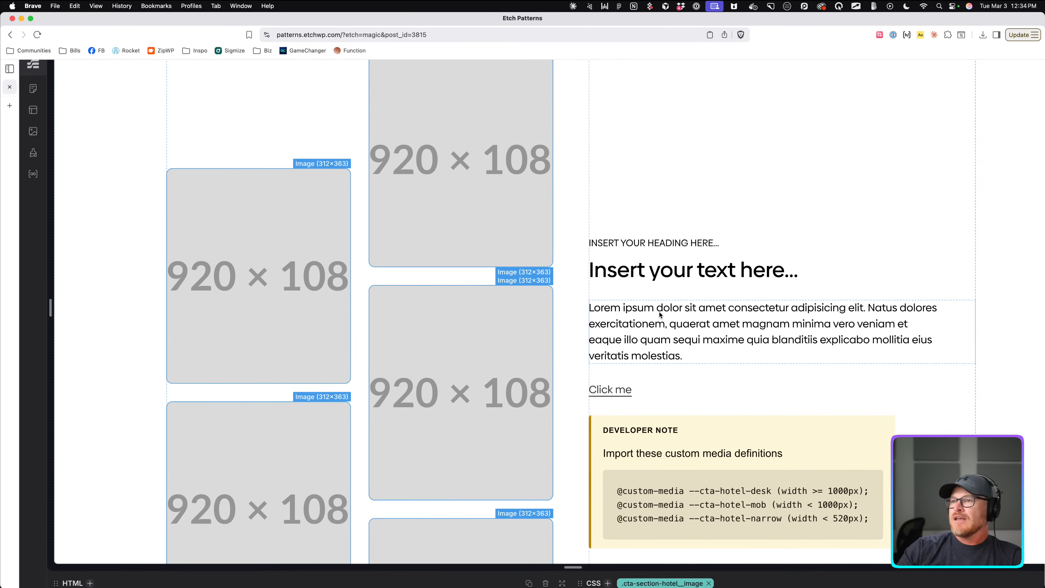
left_click(571, 355)
scroll(559, 331, "up", 3)
scroll(559, 332, "down", 3)
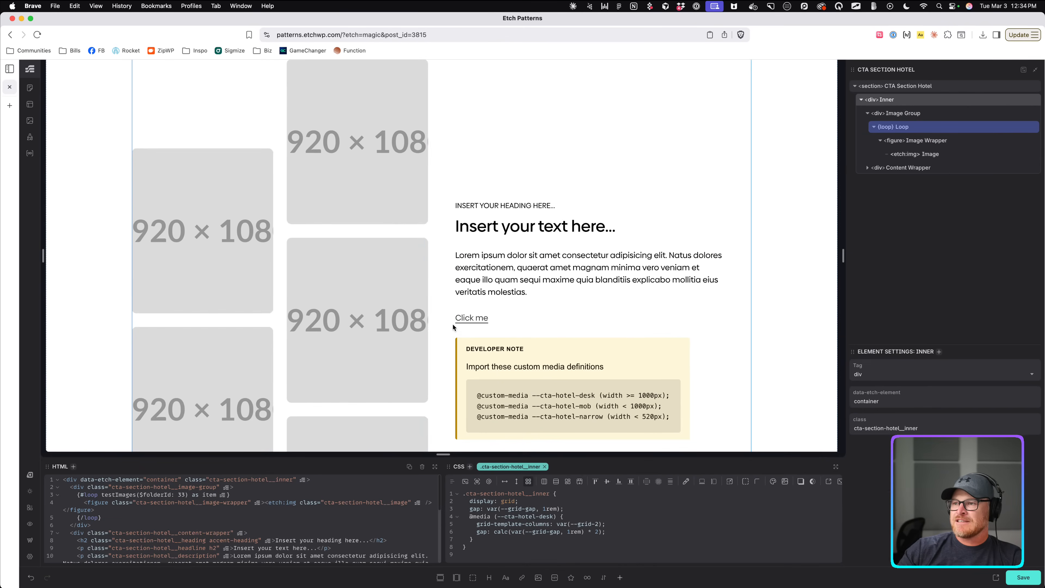
left_click(317, 193)
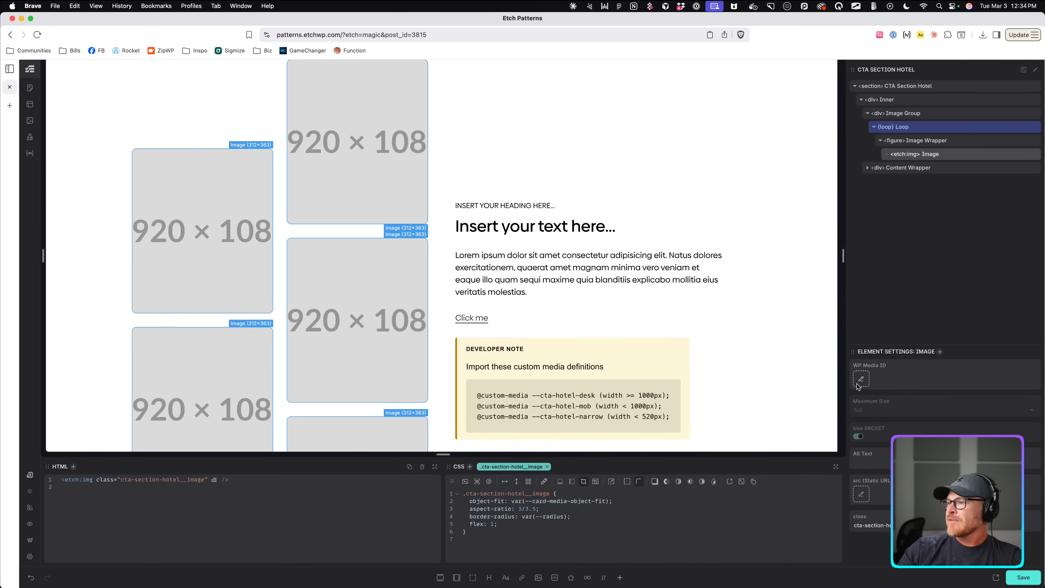
left_click(898, 379)
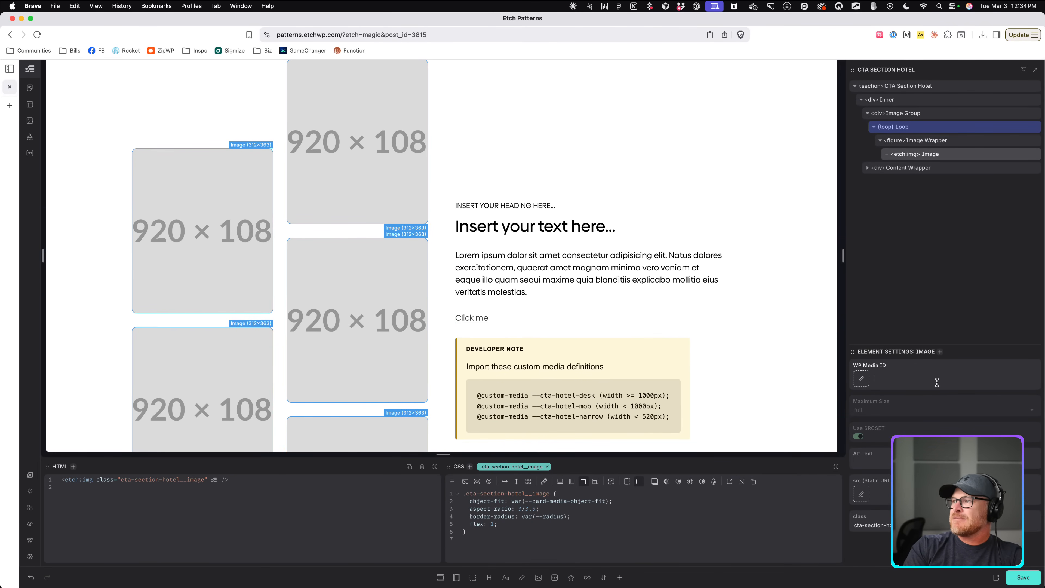
type("{}")
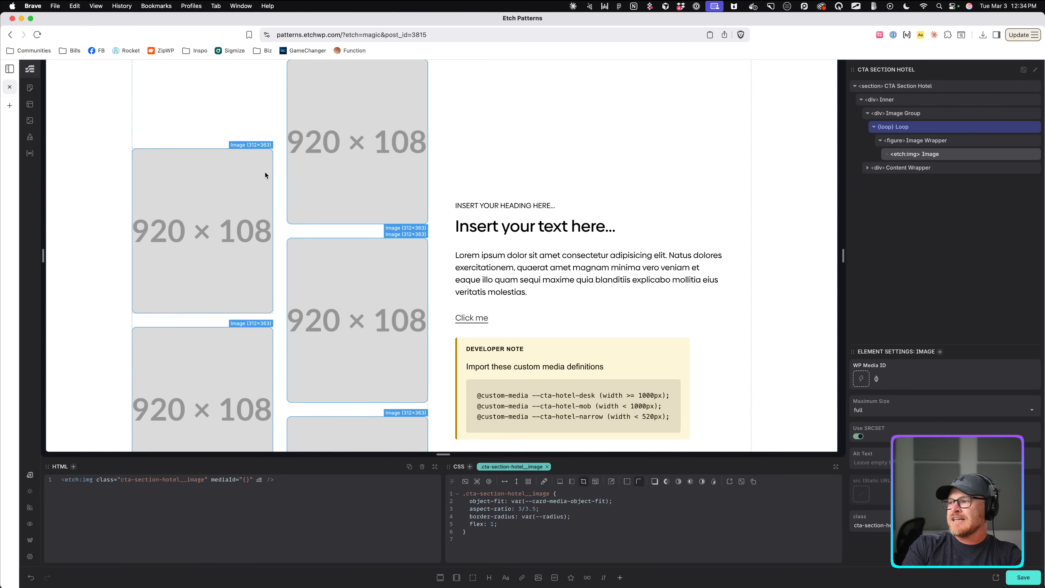
type("item.image.")
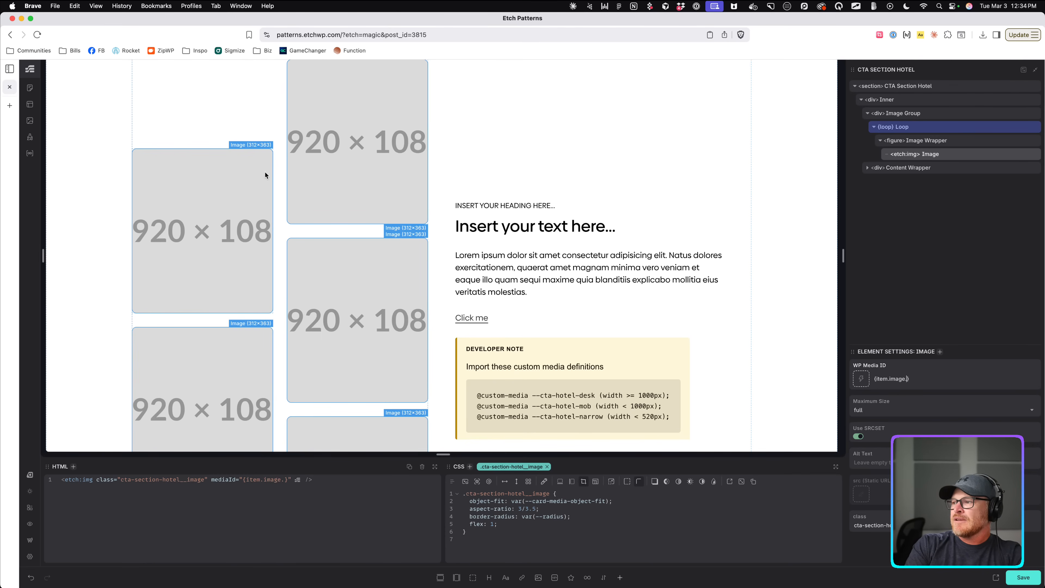
type("id")
key("BackSpace")
key("BackSpace")
key("BackSpace")
key("BackSpace")
key("BackSpace")
key("BackSpace")
key("BackSpace")
key("BackSpace")
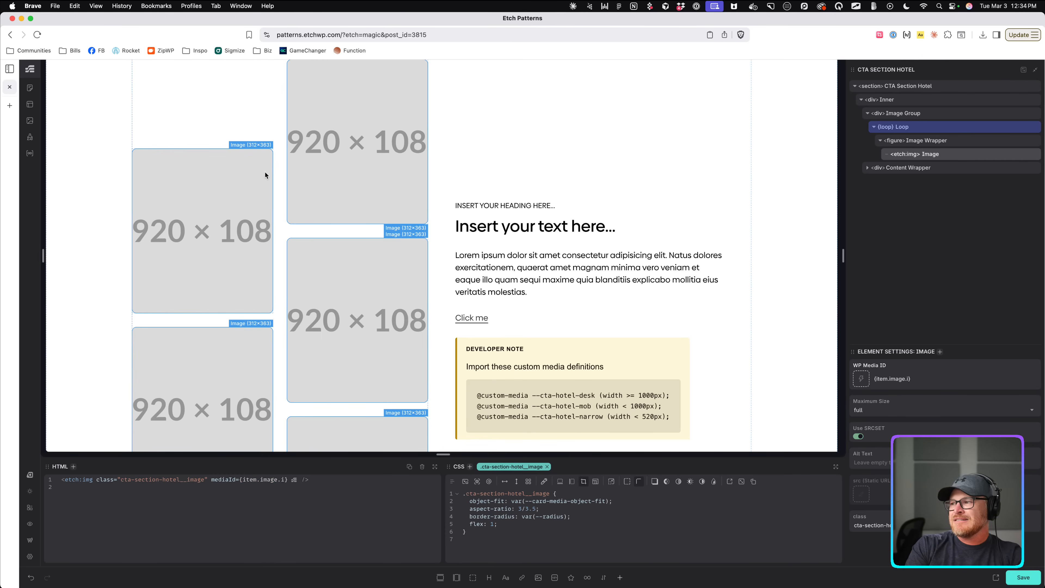
type("id")
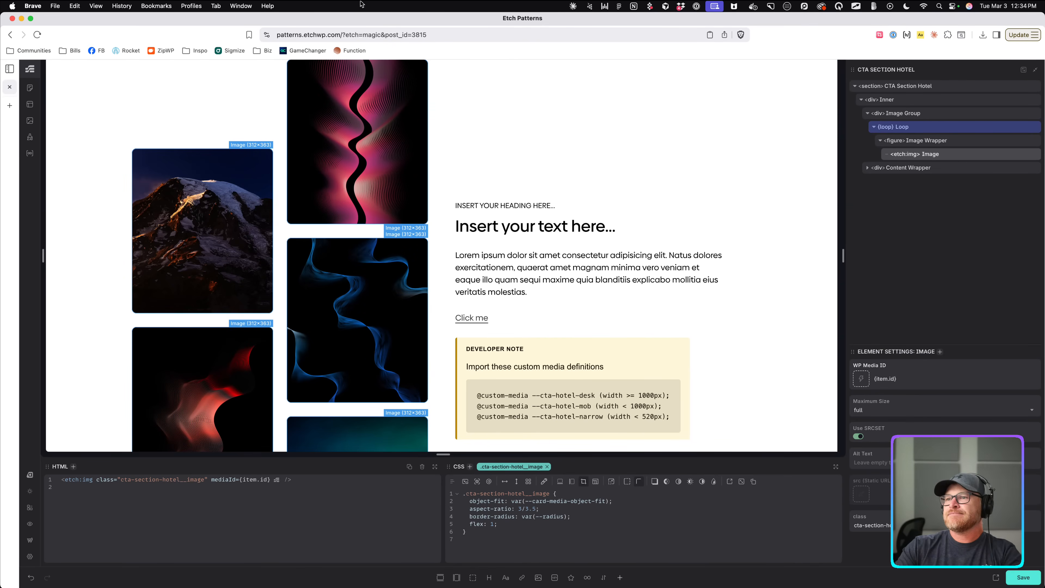
scroll(512, 307, "down", 3)
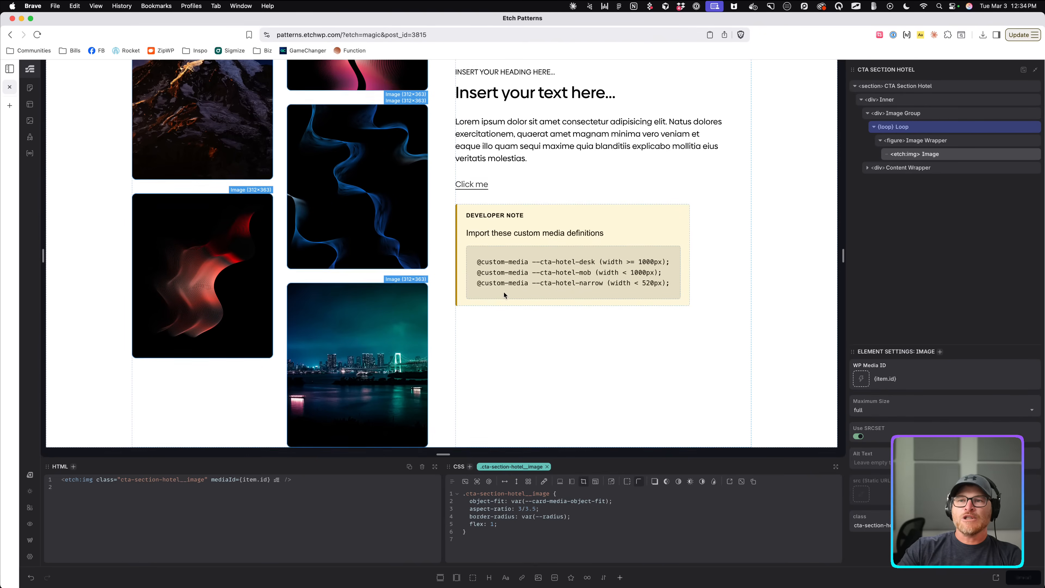
scroll(494, 296, "up", 3)
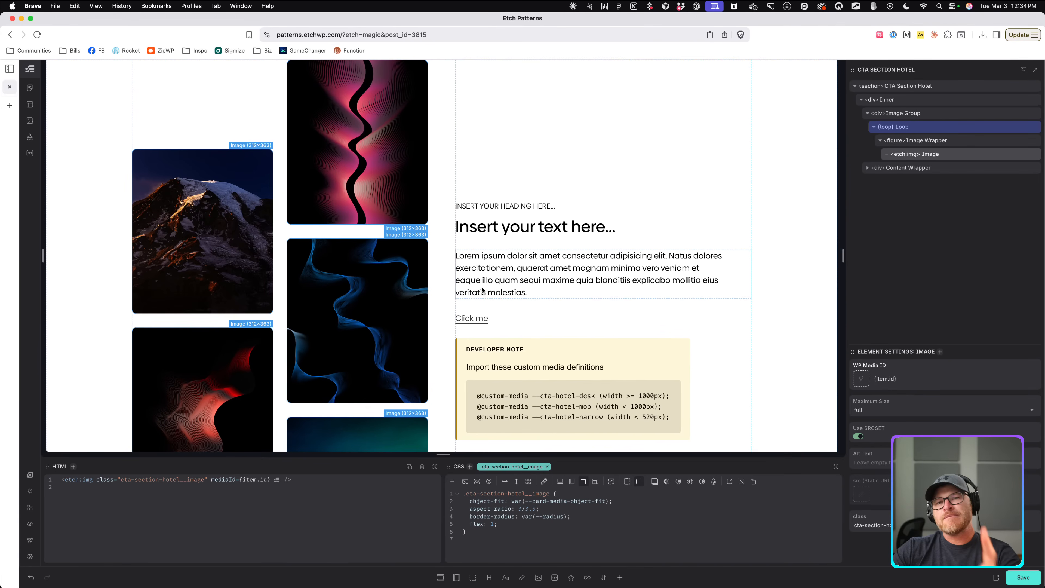
Add $count: 5 to the loop's testImages arguments after $folderId: 33.
left_click(920, 128)
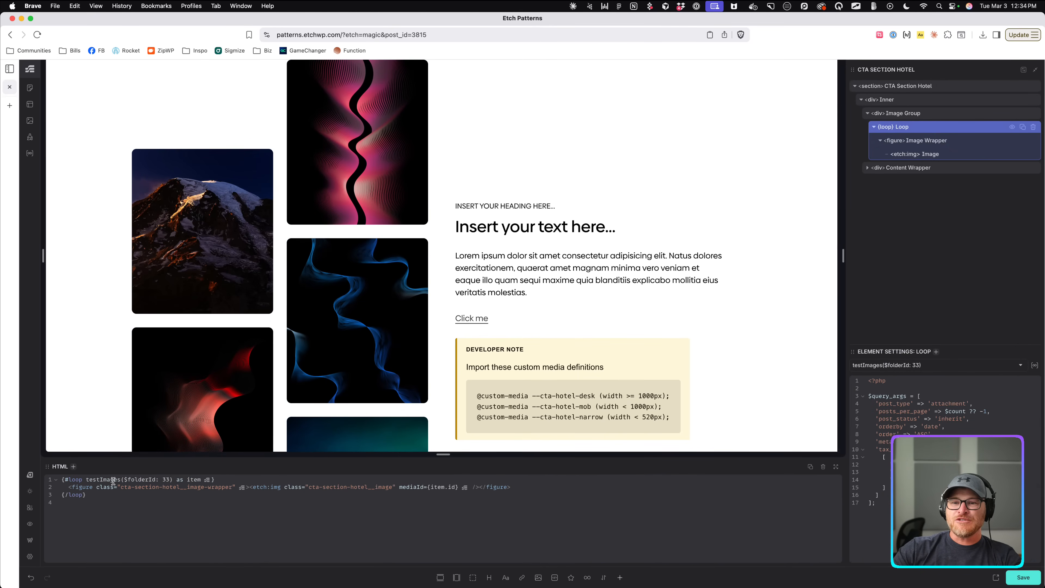
left_click(169, 479)
type(", $count: ")
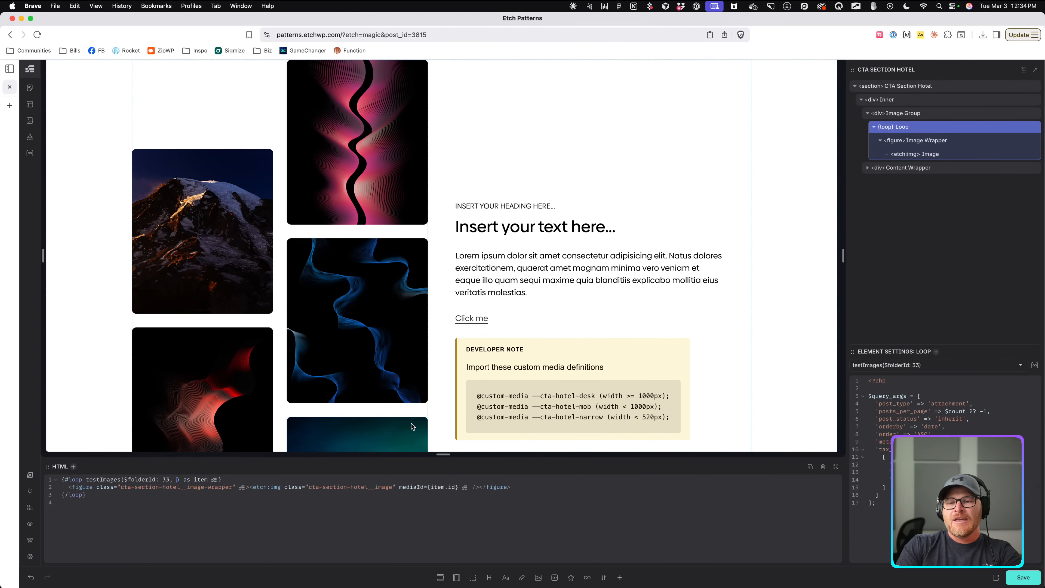
type("5")
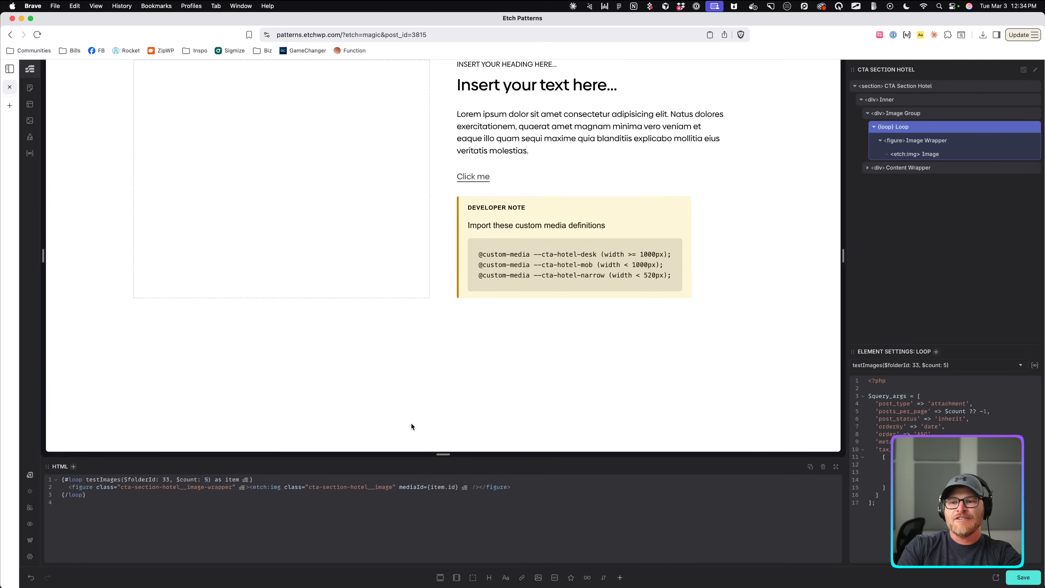
scroll(416, 343, "down", 2)
scroll(416, 343, "down", 4)
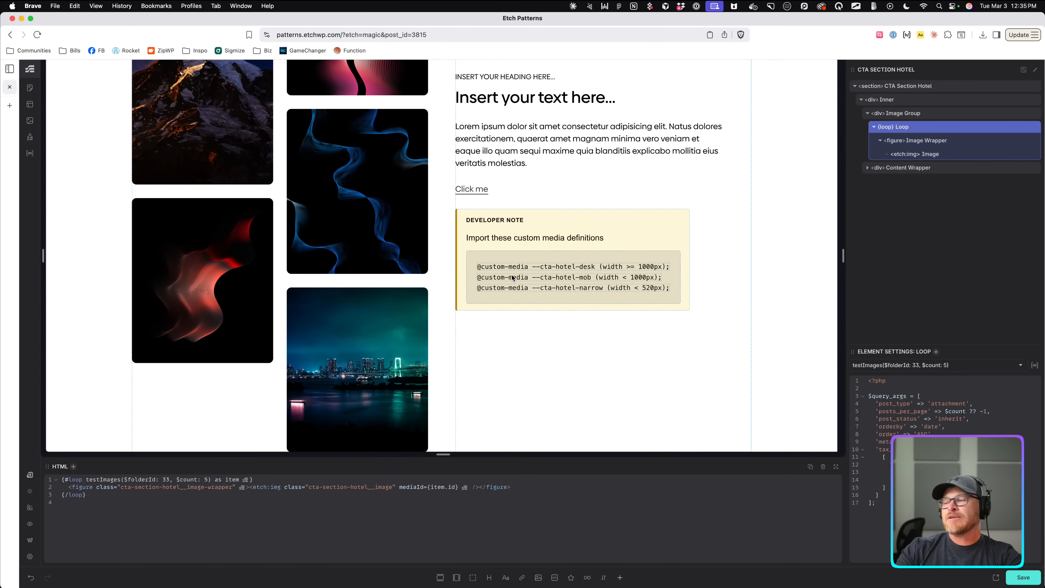
Save the page.
key("super+s")
scroll(426, 216, "up", 3)
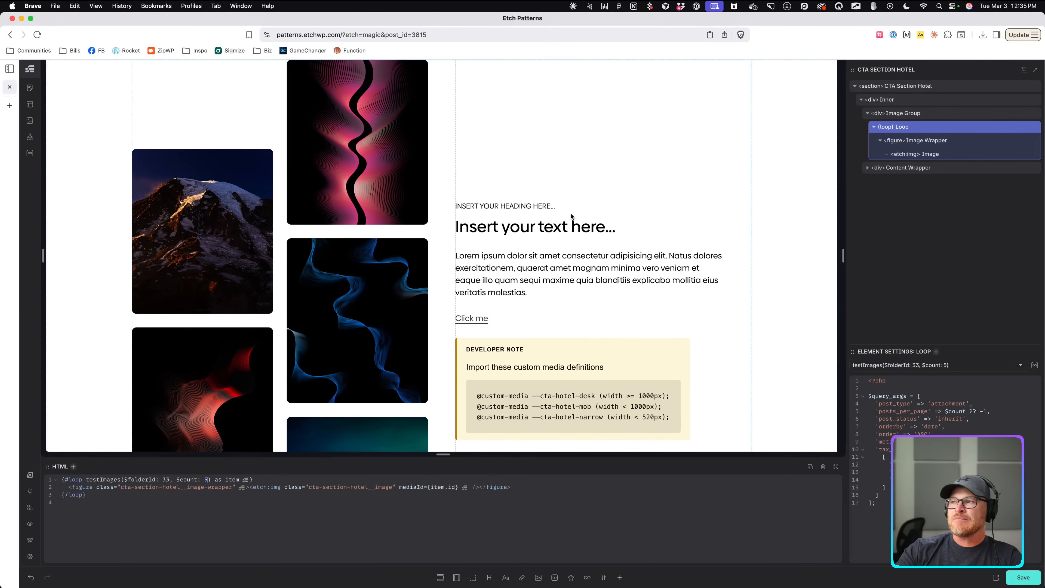
scroll(439, 237, "down", 3)
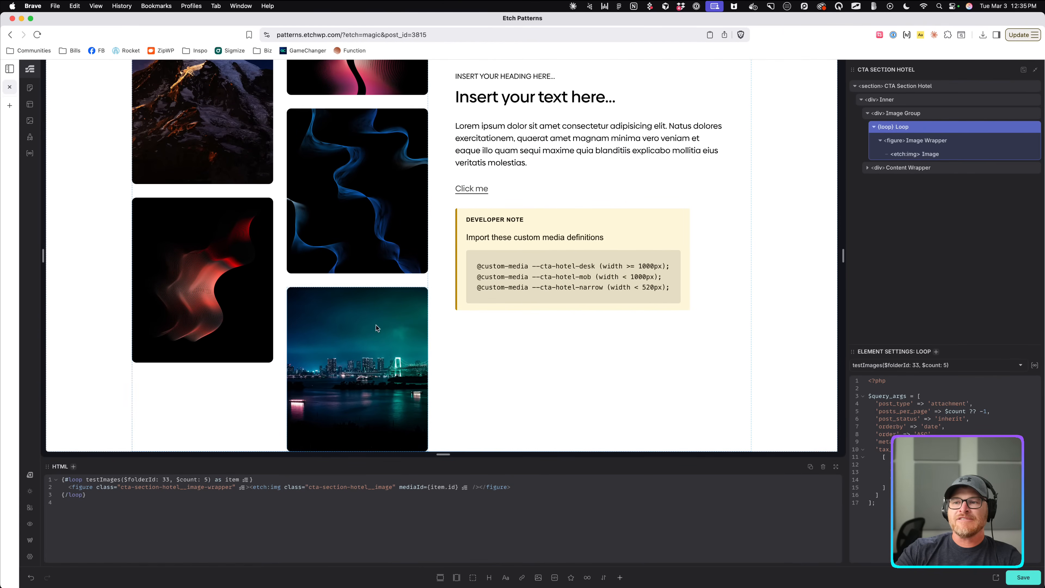
left_click(1032, 577)
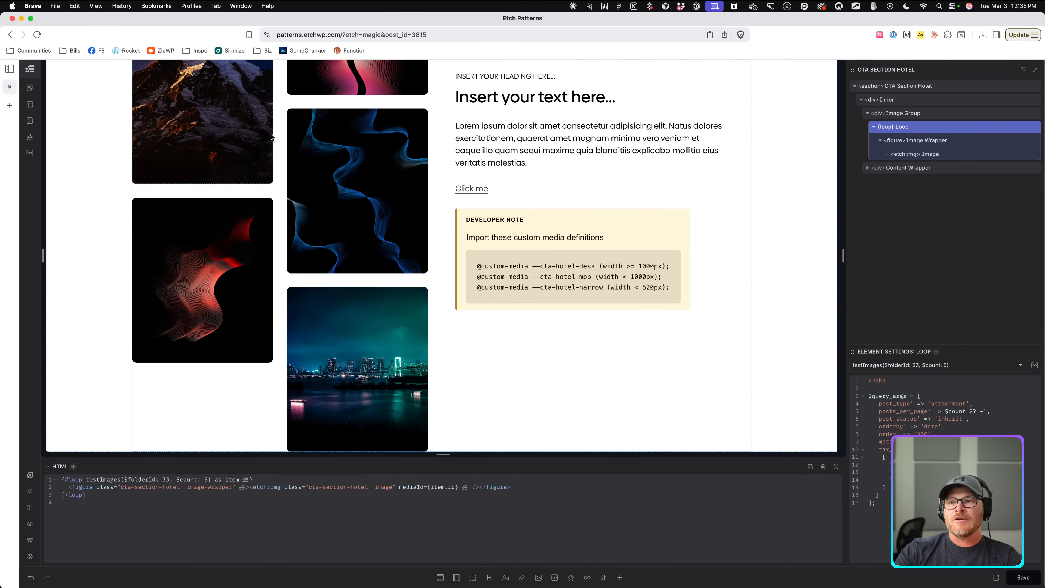
scroll(280, 166, "up", 3)
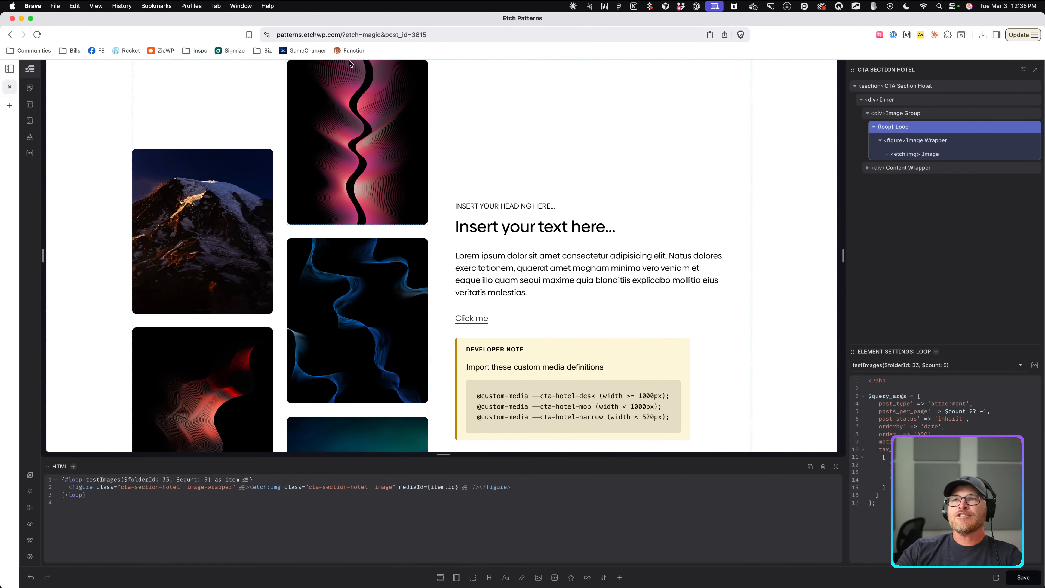
Load localhost:9000 and open the Sample Page in Etch.
left_click(354, 40)
type("localhost:9000")
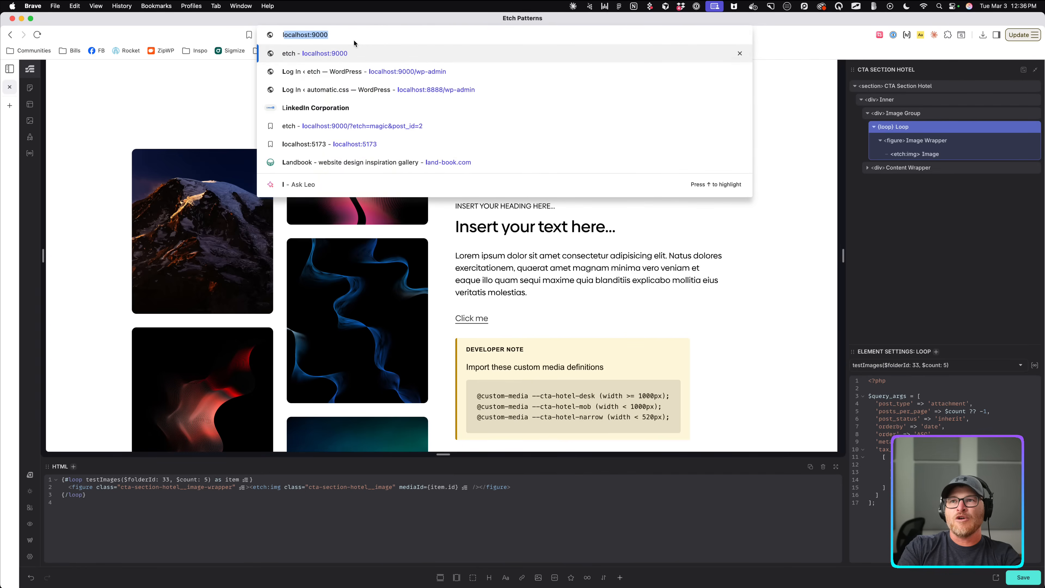
key("Return")
left_click(226, 67)
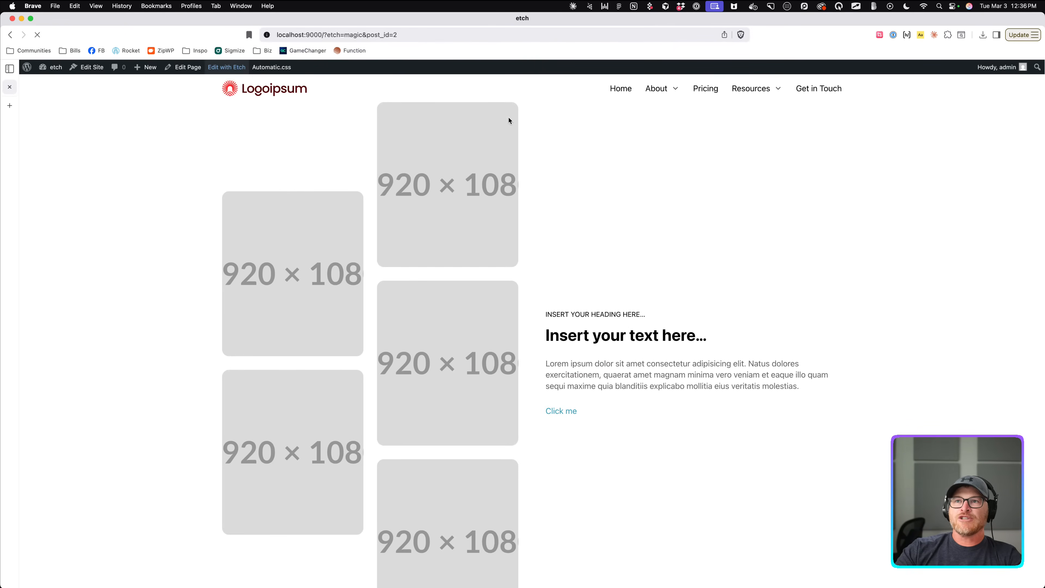
left_click(1035, 86)
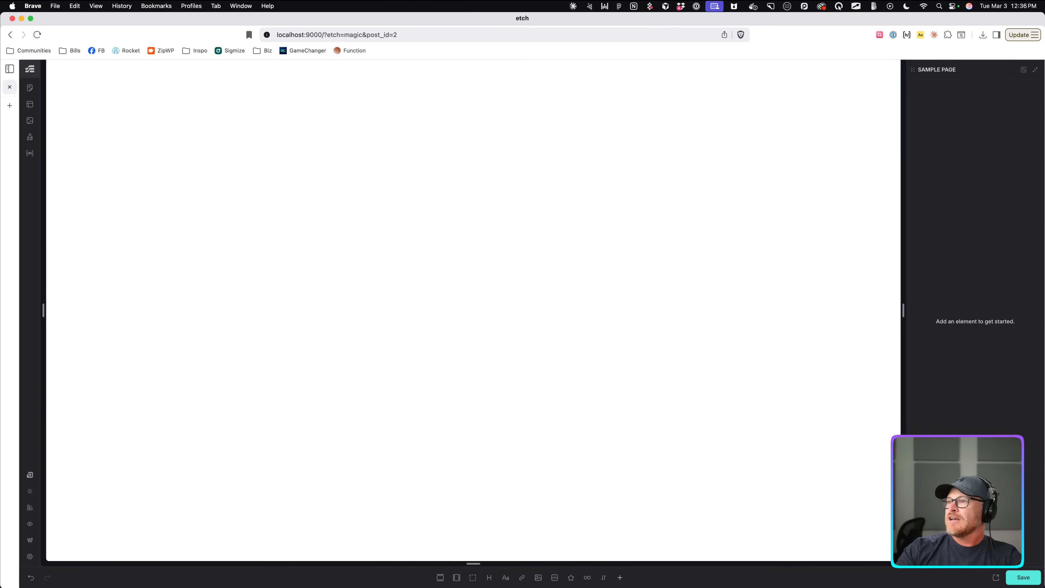
Add a section with a container, narrow the canvas to about 466px, and add a div.
left_click(440, 578)
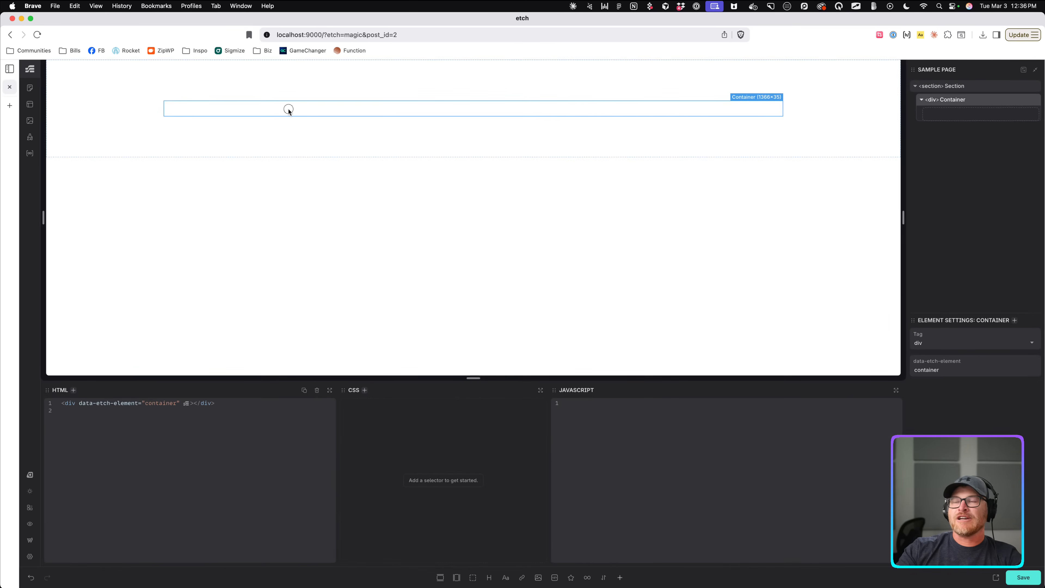
left_click_drag(893, 215, 565, 217)
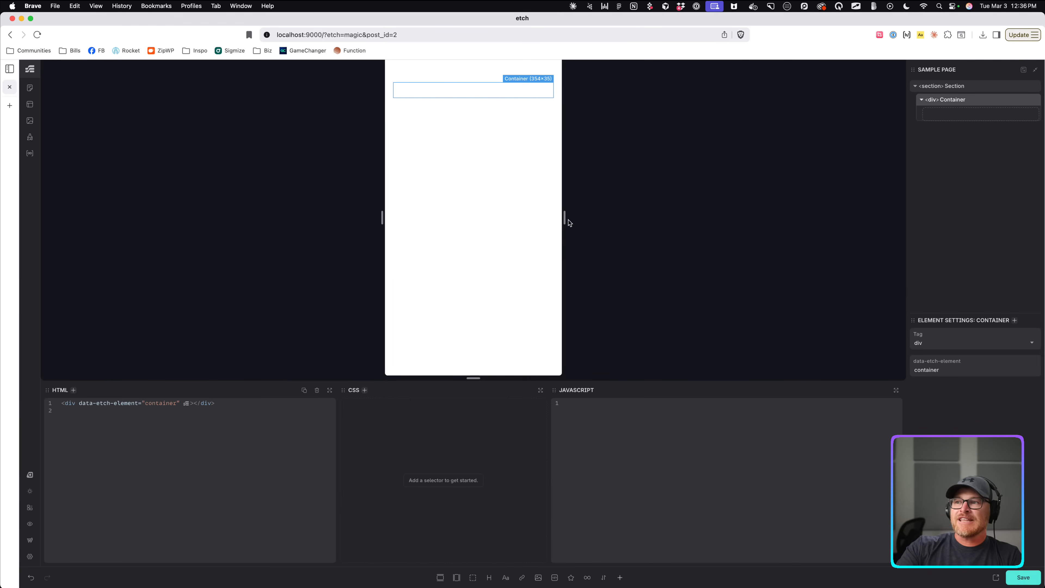
left_click_drag(564, 217, 582, 236)
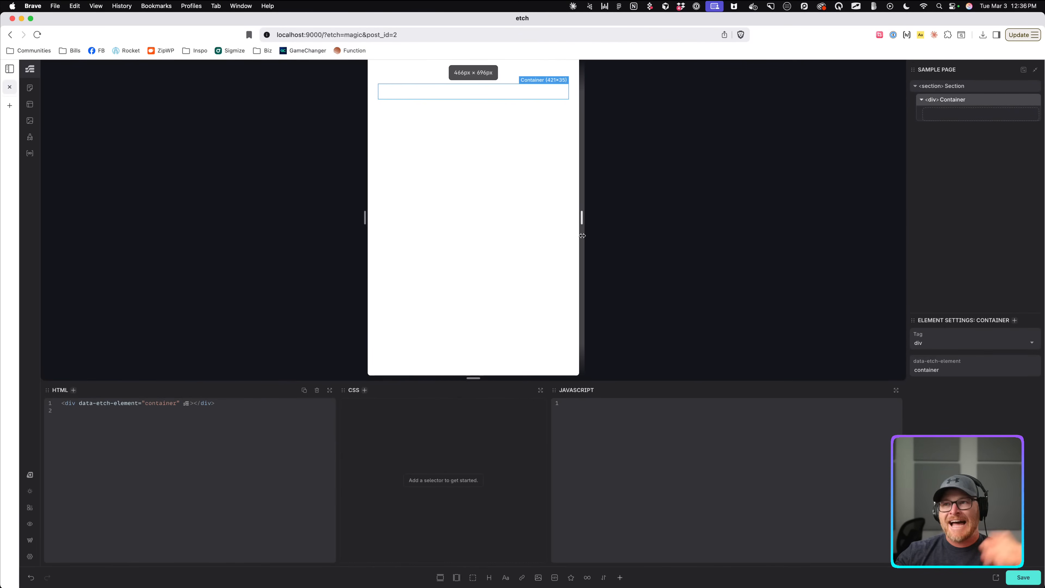
left_click(473, 578)
Rename the new div 'Real Estate Card' and add a figure with a placeholder image inside.
double_click(949, 113)
type("Rea")
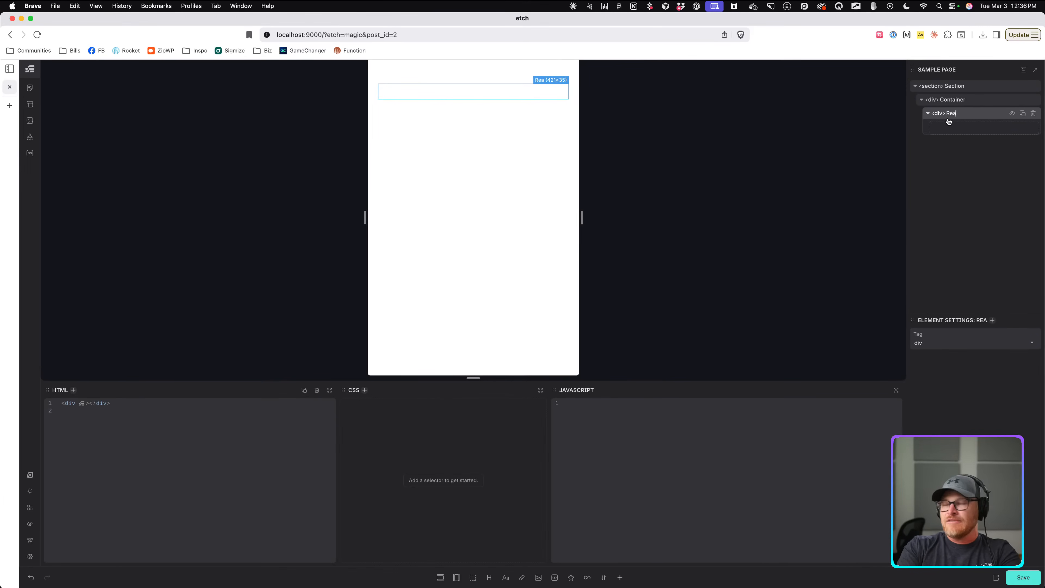
type("l Estate Card")
key("Return")
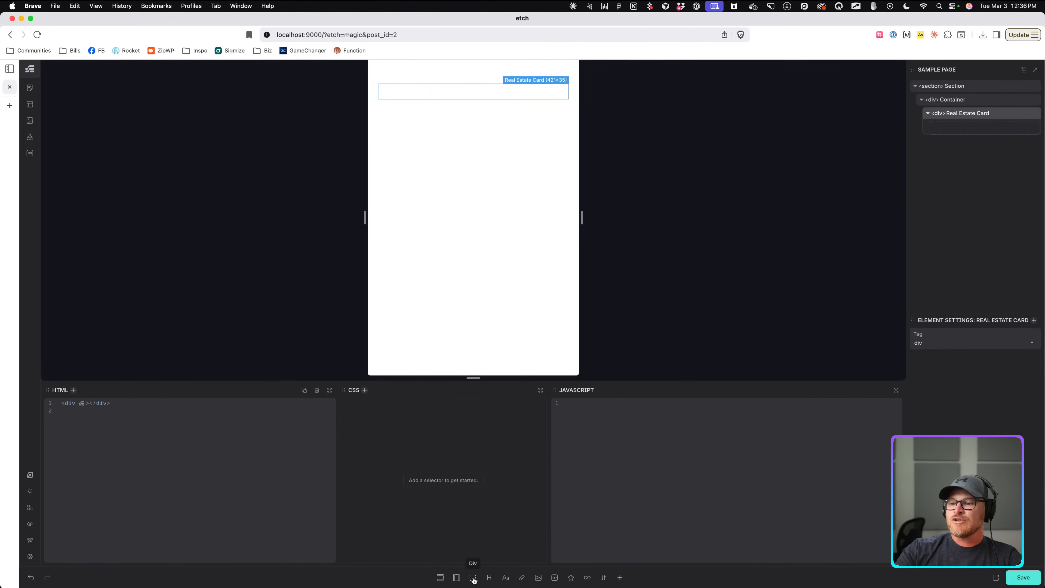
left_click(538, 577)
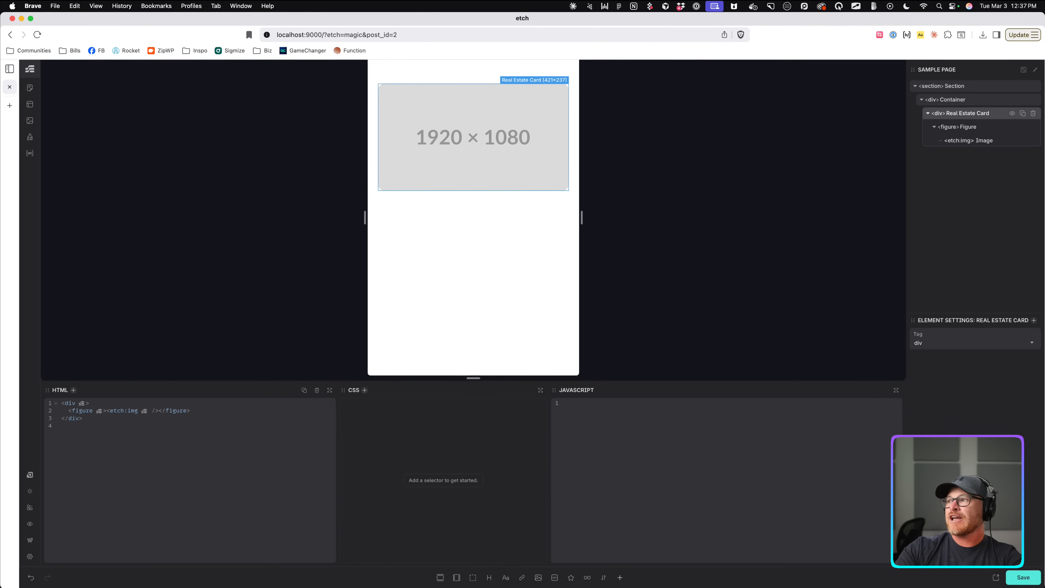
Add a div after the figure with a heading inside, named Address.
left_click(934, 127)
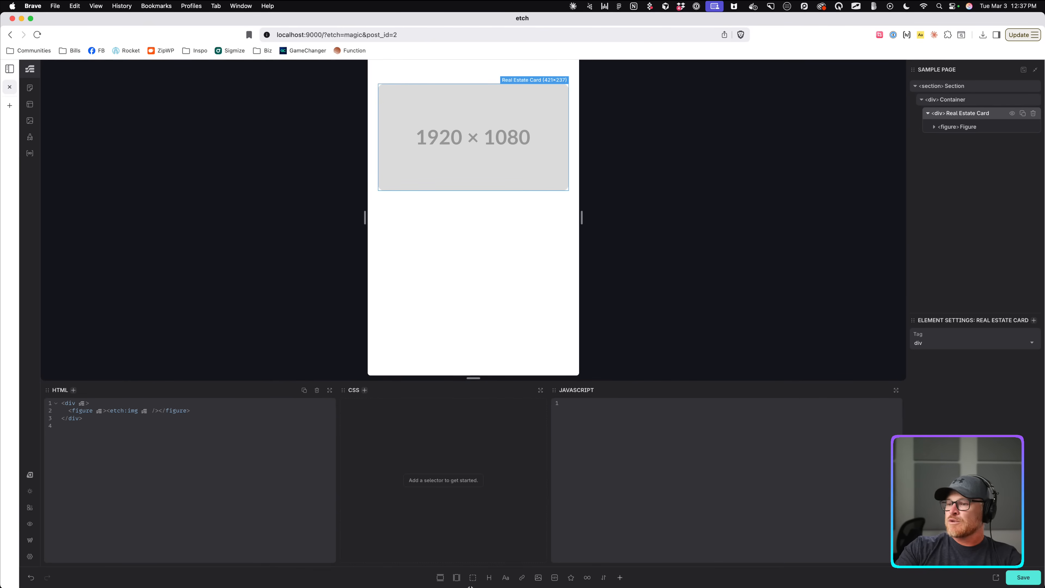
left_click(472, 577)
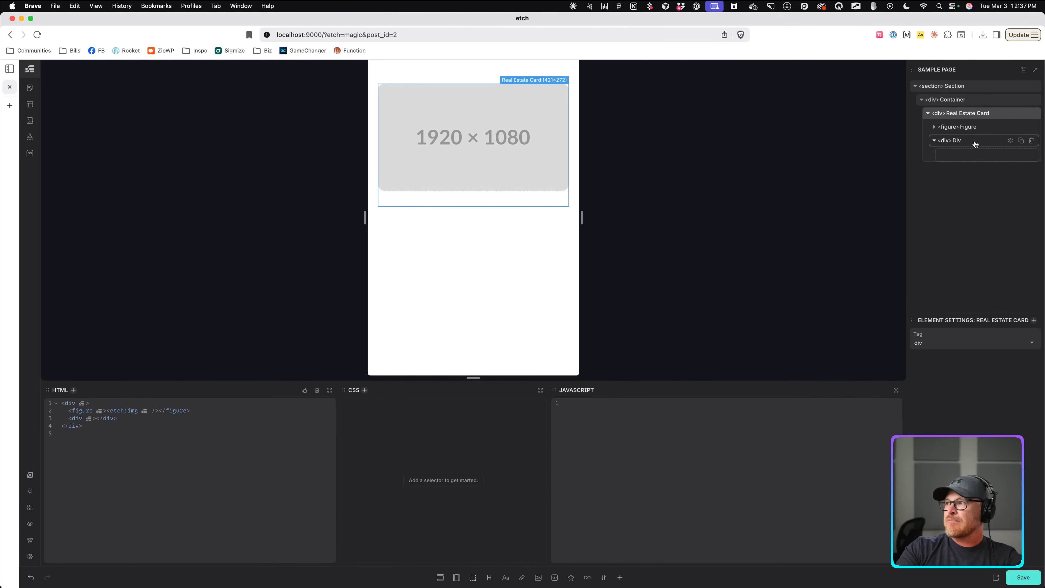
left_click(954, 141)
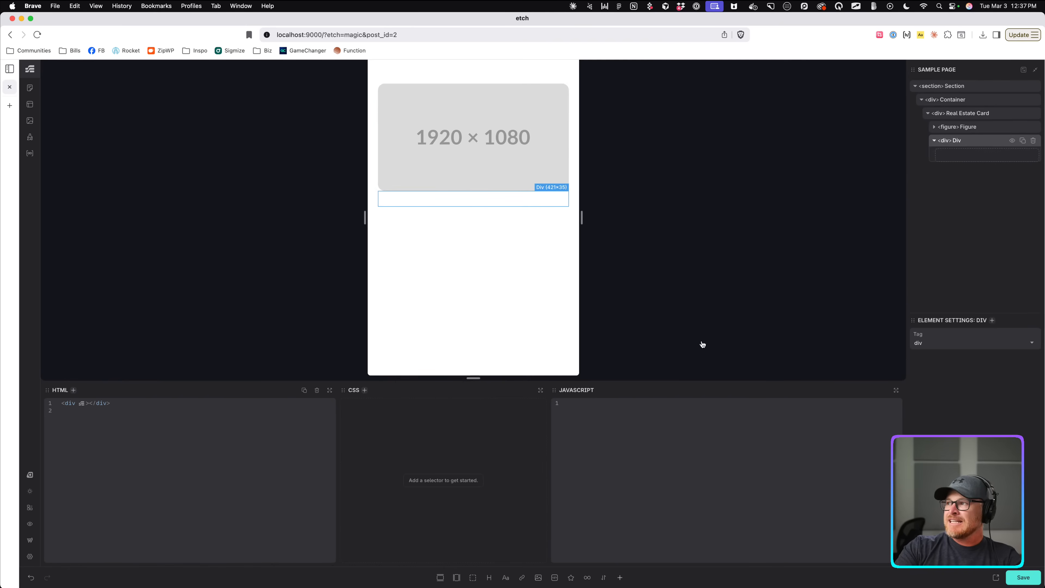
left_click(490, 577)
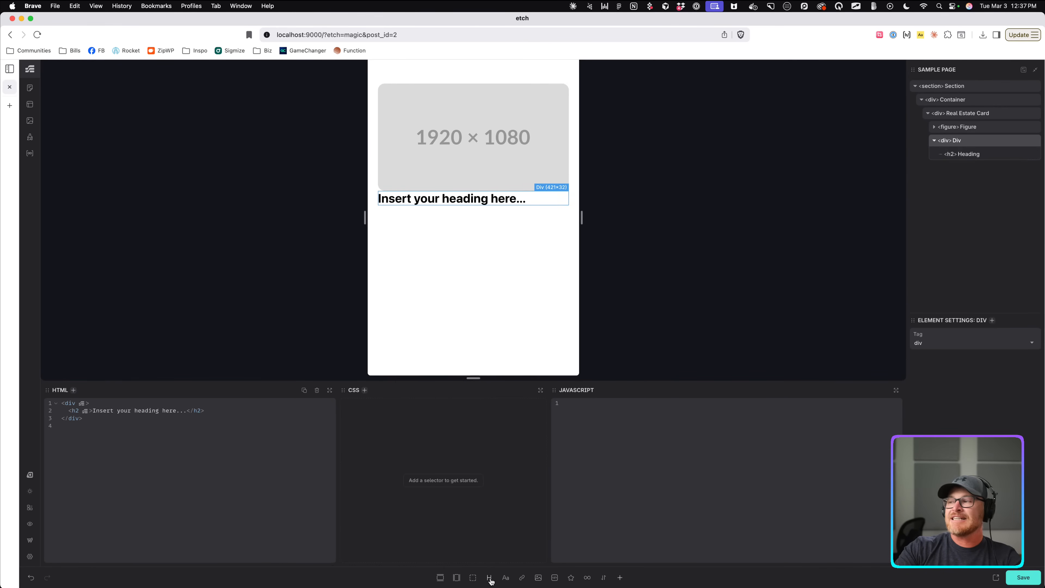
double_click(971, 158)
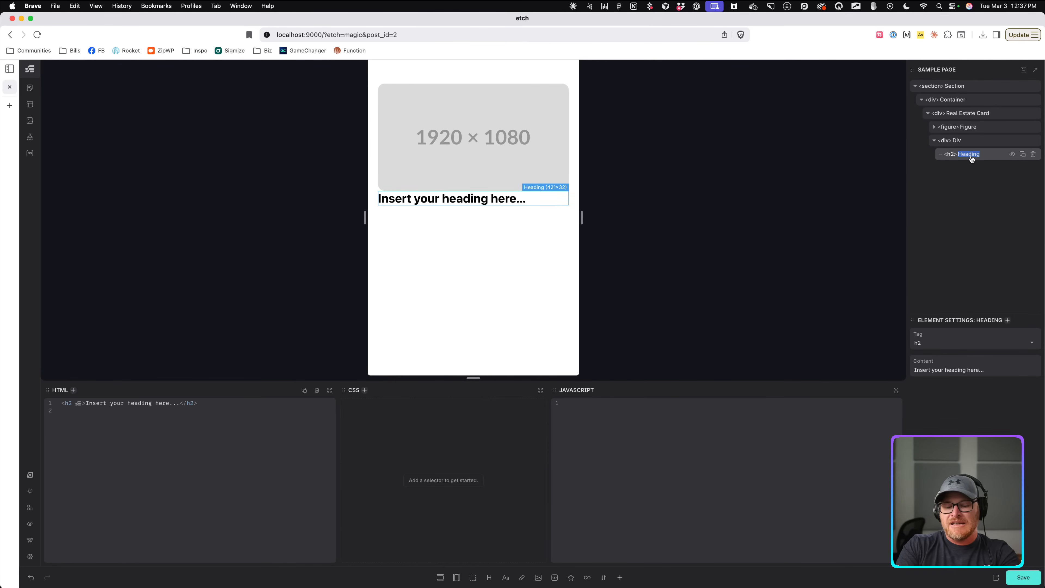
type("Property Name")
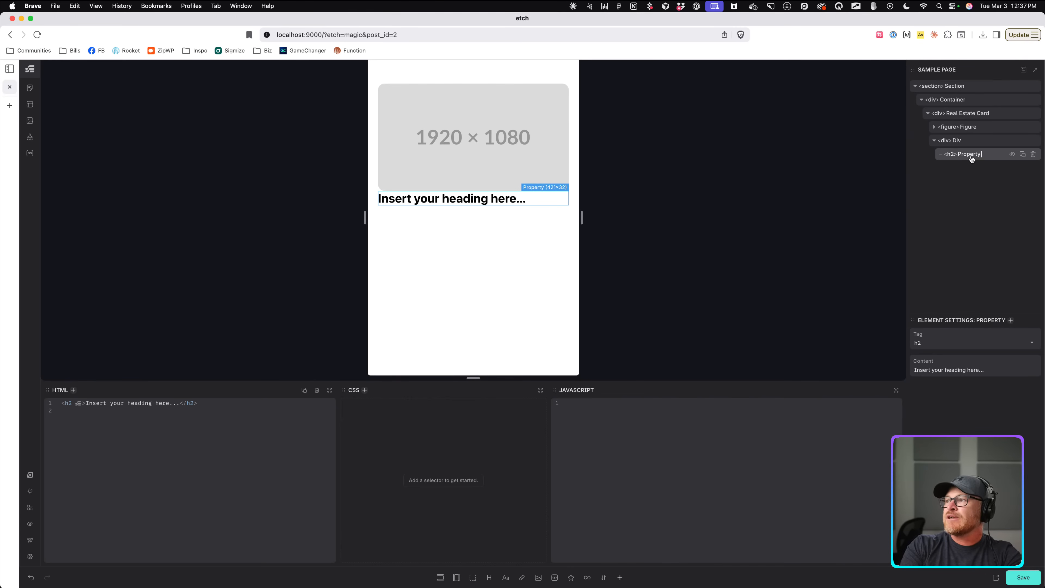
key("BackSpace")
key("BackSpace")
key("BackSpace")
key("BackSpace")
key("BackSpace")
key("BackSpace")
key("BackSpace")
key("BackSpace")
key("BackSpace")
key("BackSpace")
key("BackSpace")
key("BackSpace")
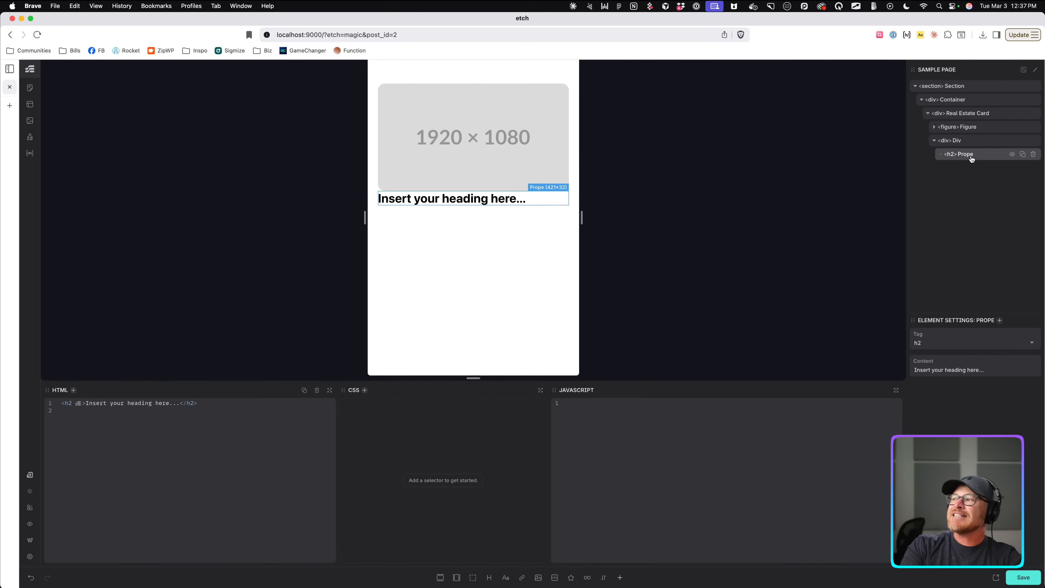
key("BackSpace")
type("Address")
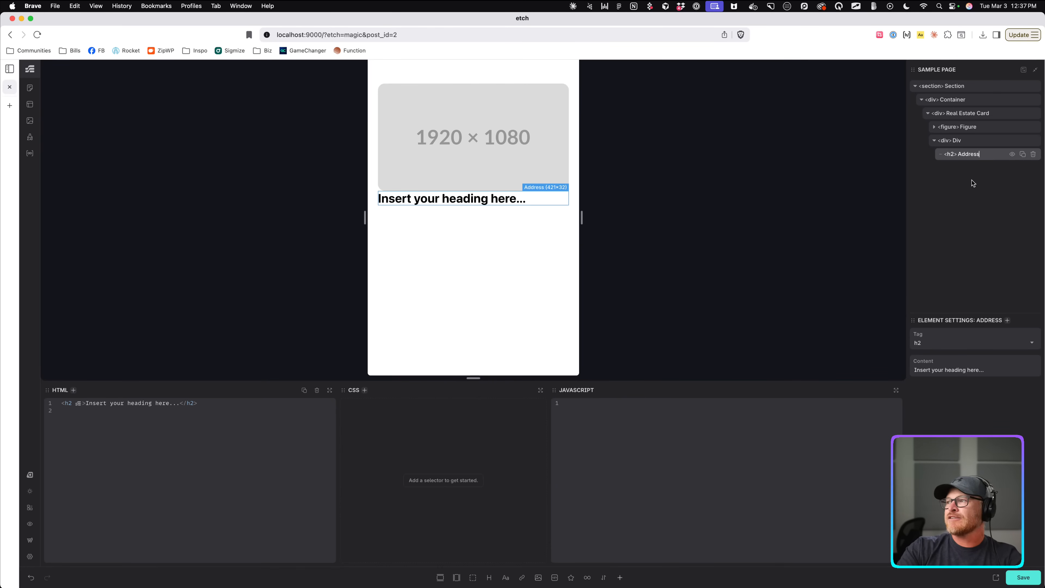
Change the heading text to '123 Sunflower Rd.'.
left_click(442, 200)
triple_click(441, 200)
type("123")
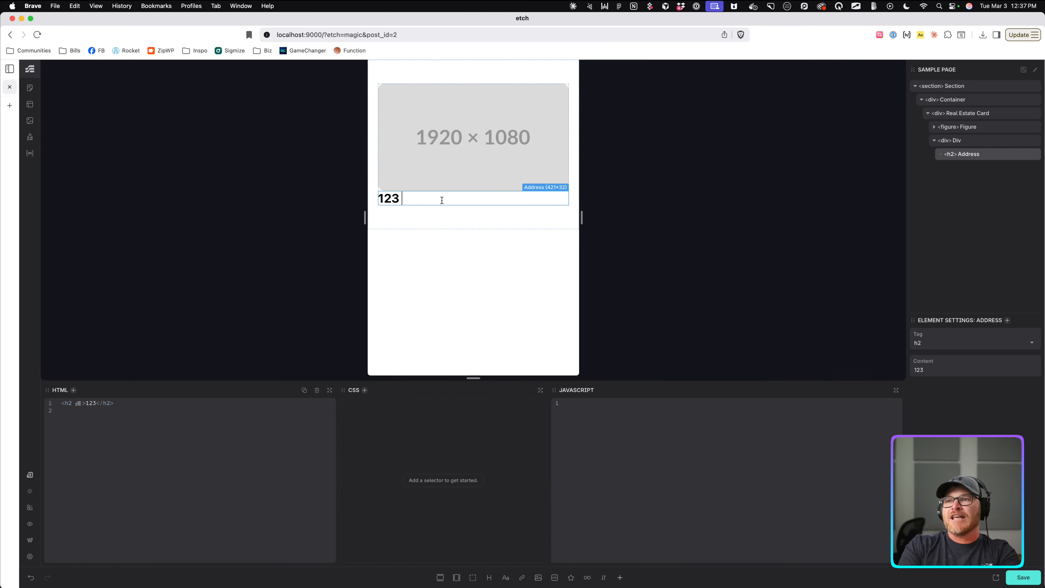
type(" Pi")
key("BackSpace")
key("BackSpace")
key("BackSpace")
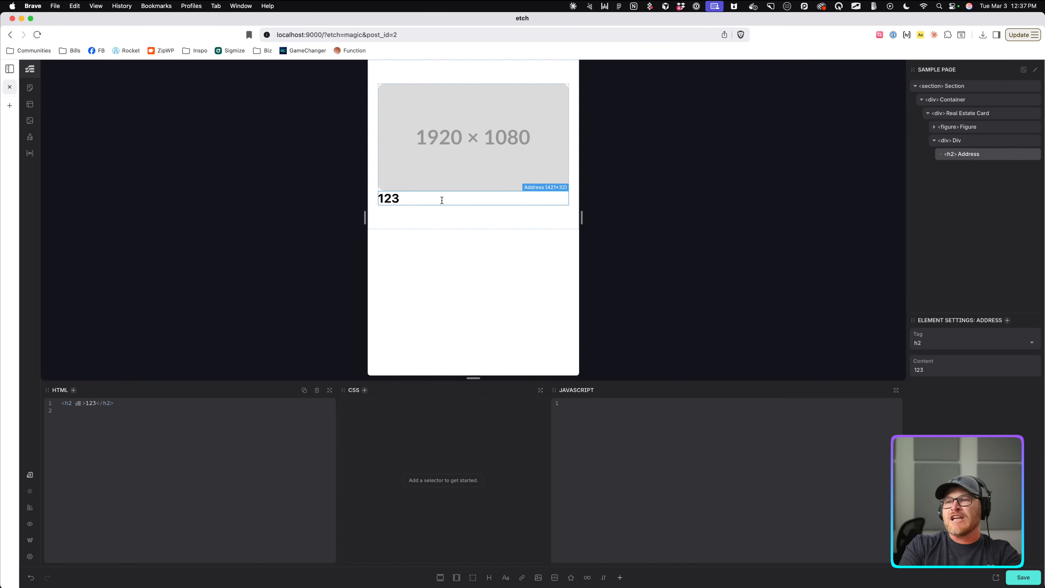
type("Sunflower Road")
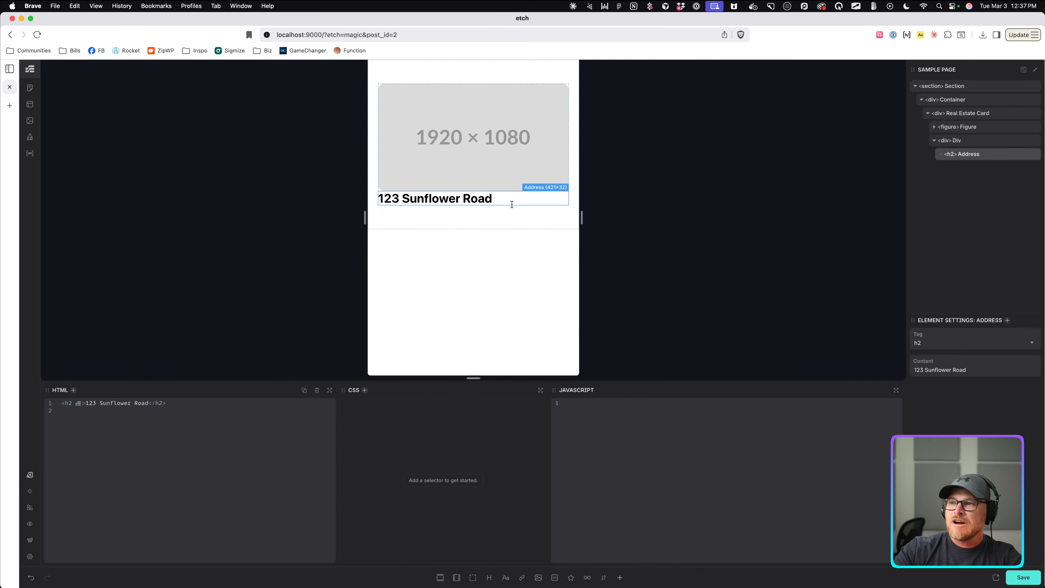
key("BackSpace")
key("BackSpace")
key("BackSpace")
type("d.")
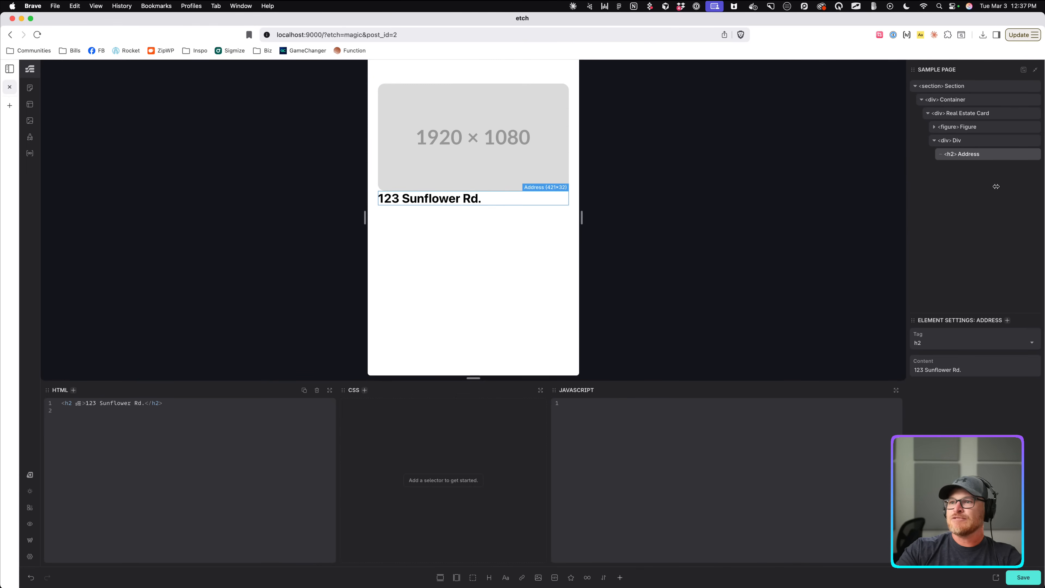
Rename the div holding the heading to 'Property Details'.
double_click(955, 141)
type("Con")
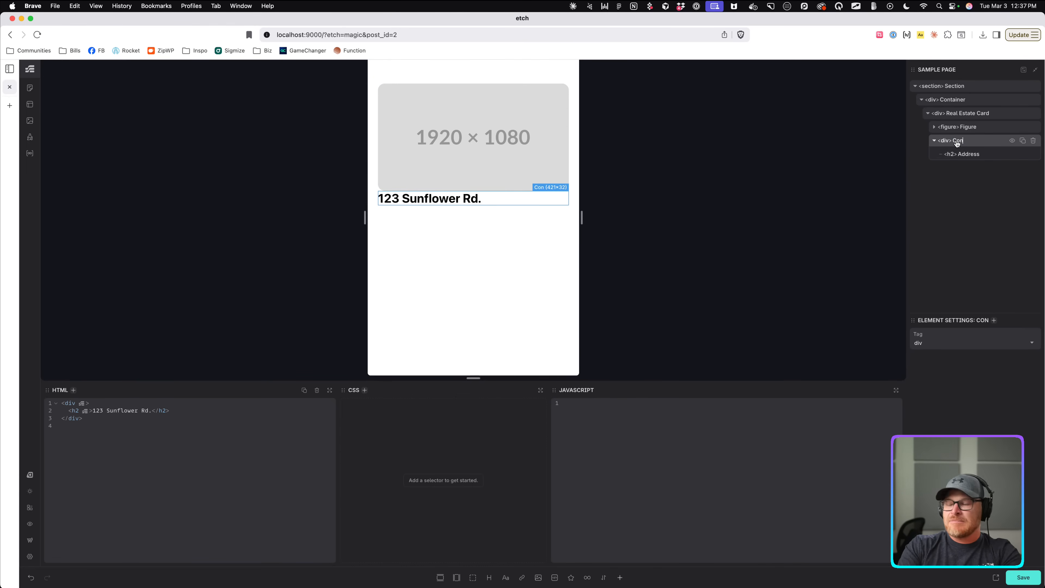
type("tent")
key("super+a")
type("Property Detail")
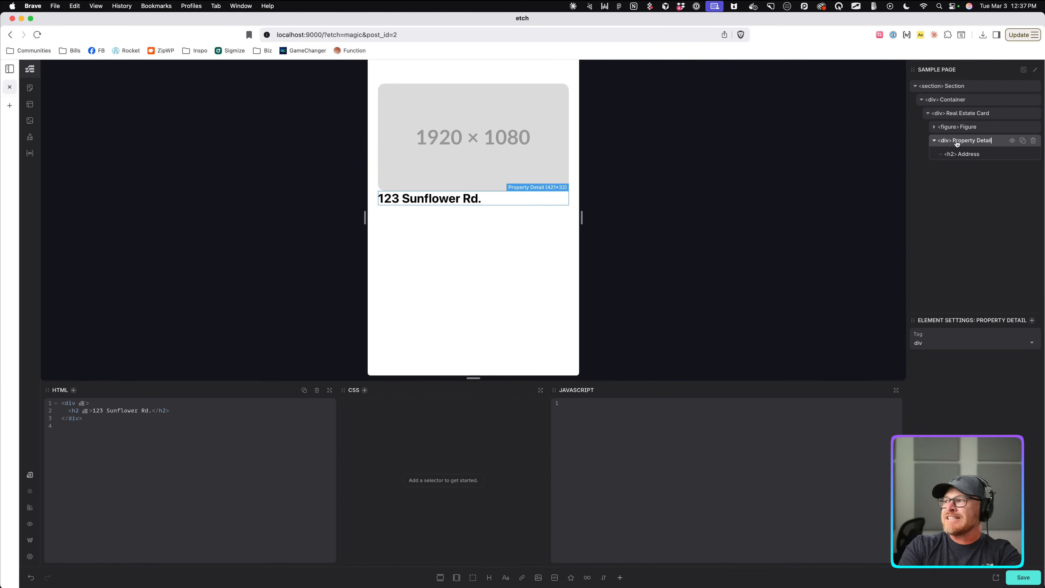
type("s")
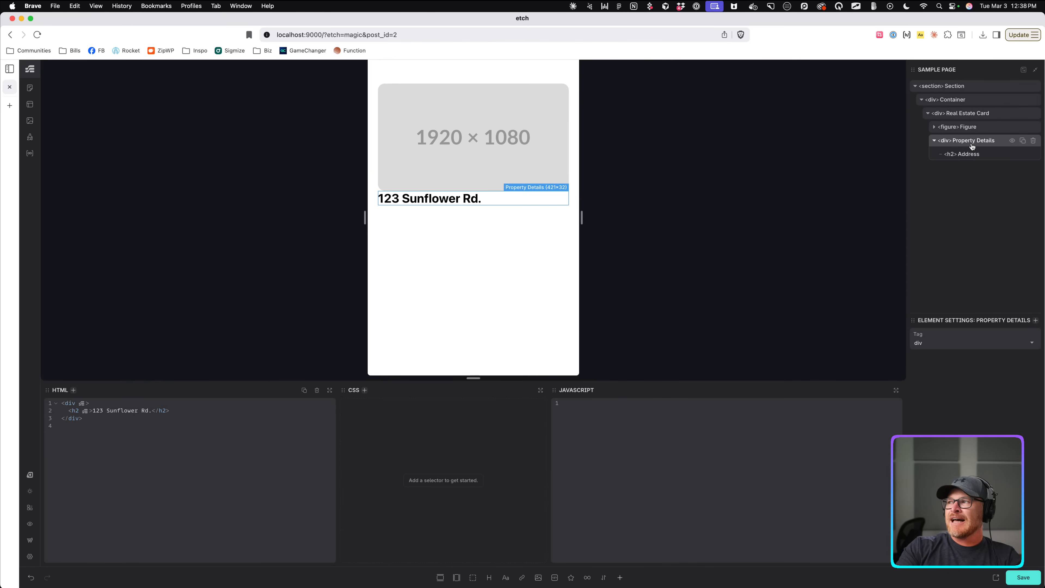
Add a new div inside Property Details and name it 'Animation Group'.
left_click(472, 578)
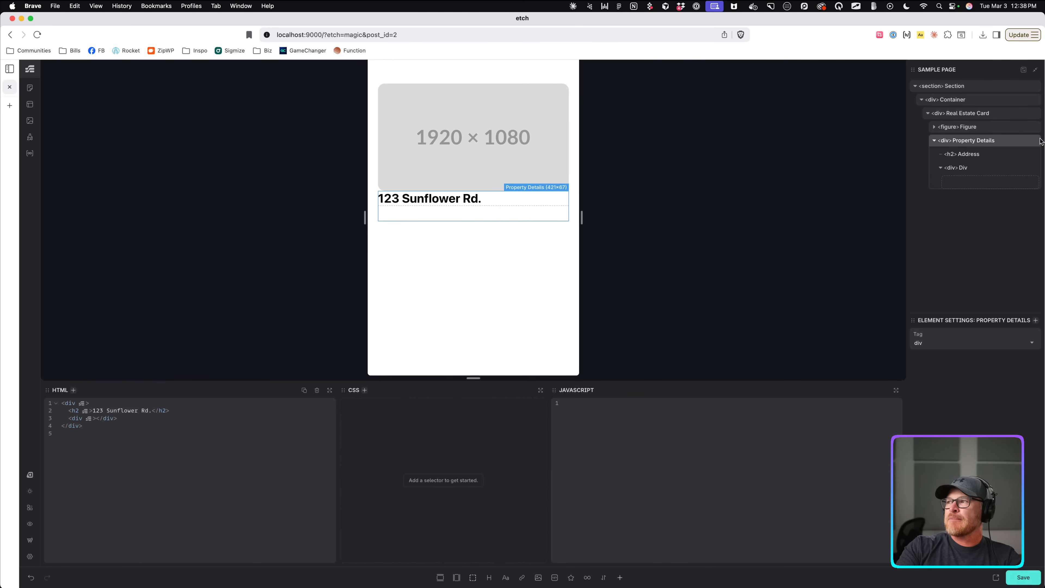
double_click(963, 169)
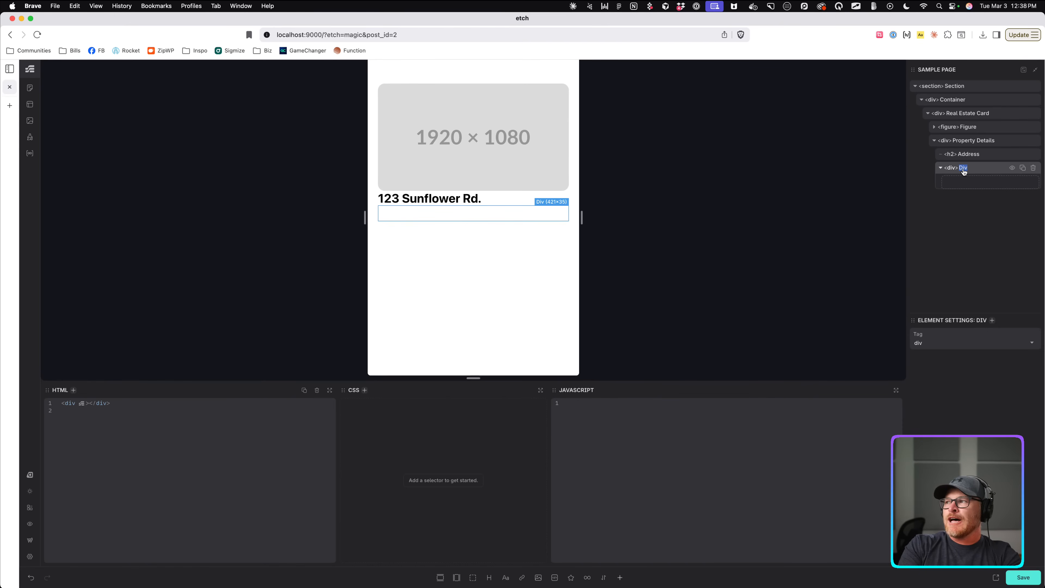
key("BackSpace")
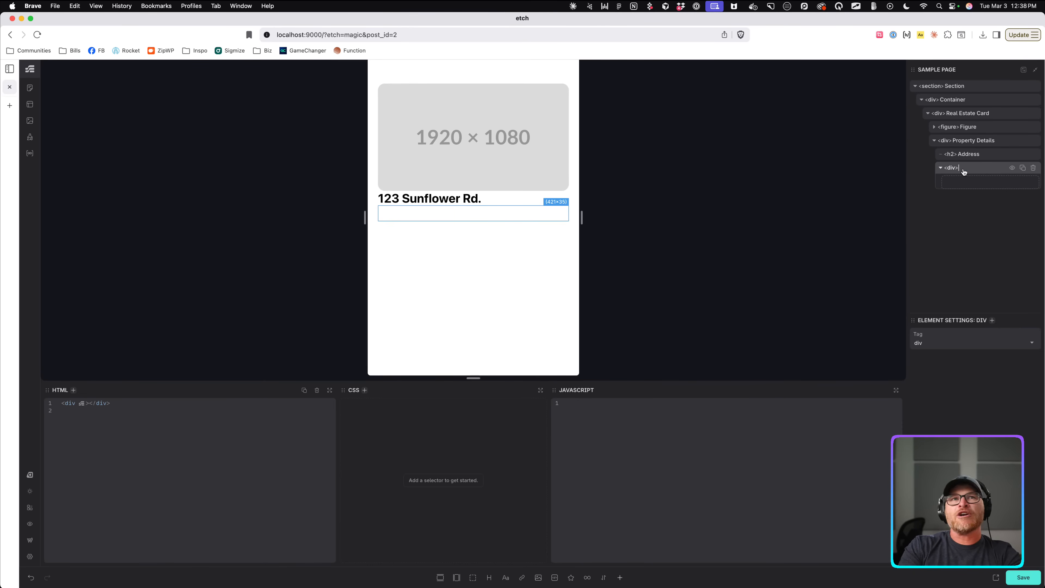
type("Animinities")
key("BackSpace")
key("BackSpace")
key("BackSpace")
key("BackSpace")
key("BackSpace")
key("BackSpace")
key("BackSpace")
key("BackSpace")
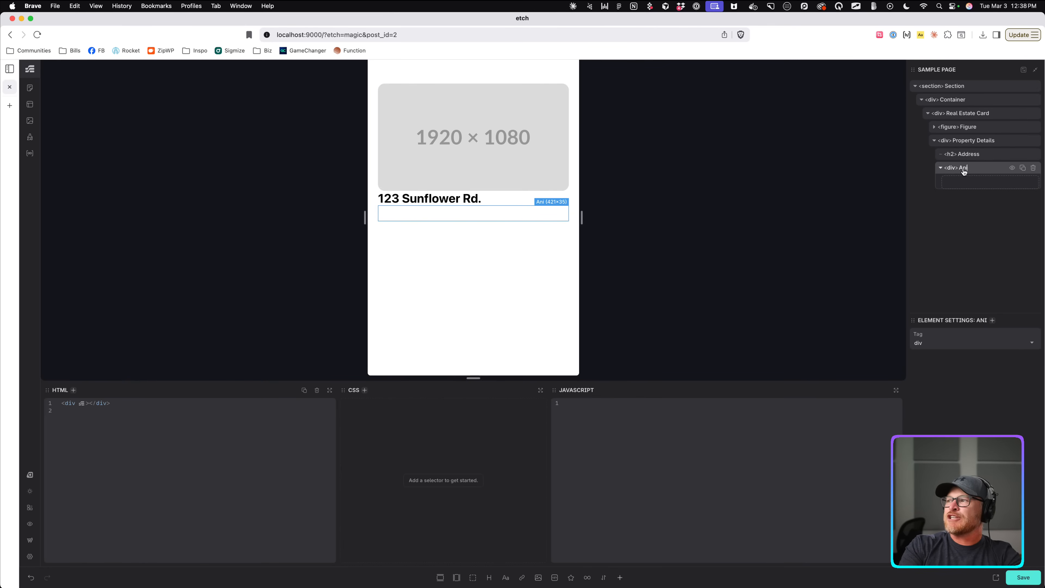
type("mation Group")
key("Return")
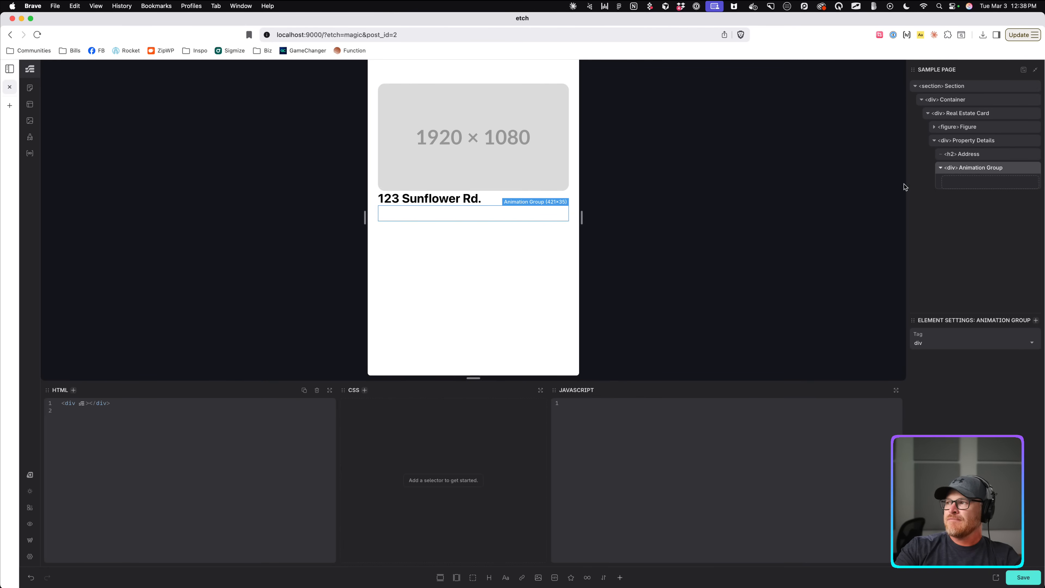
double_click(967, 170)
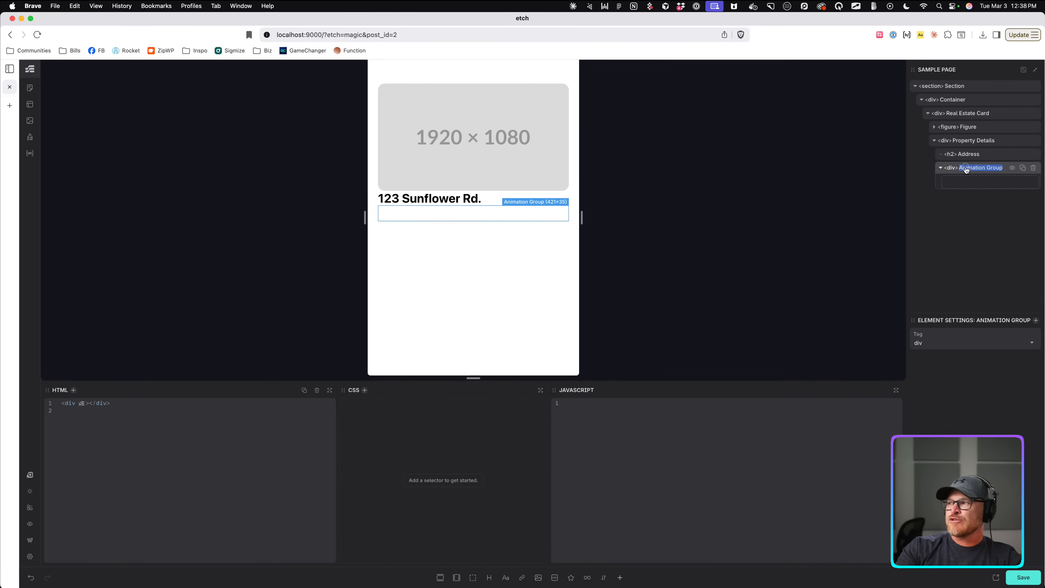
key("Left")
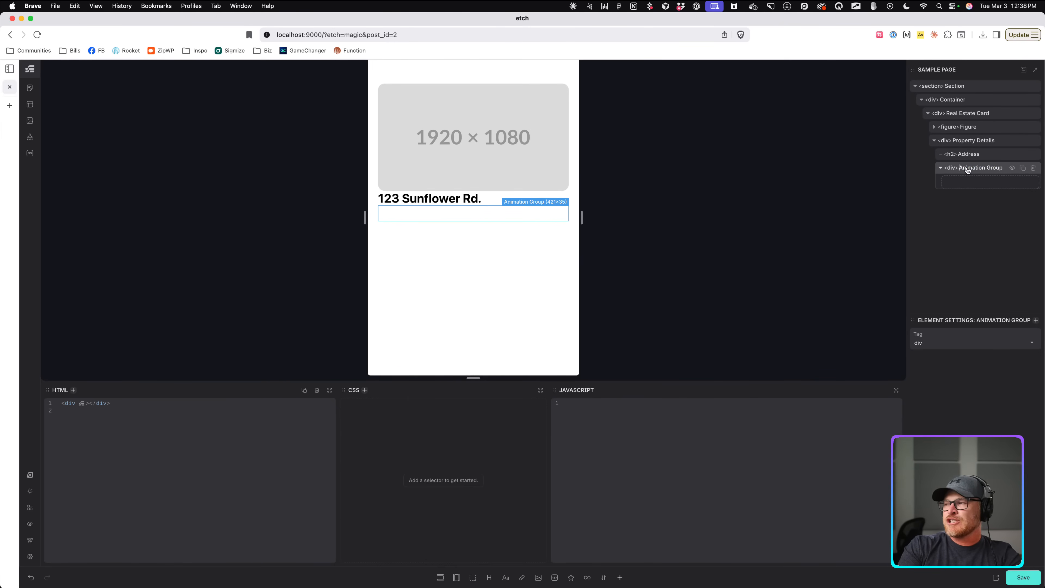
Add a text element named Price and duplicate it as a Bedrooms span.
left_click(512, 577)
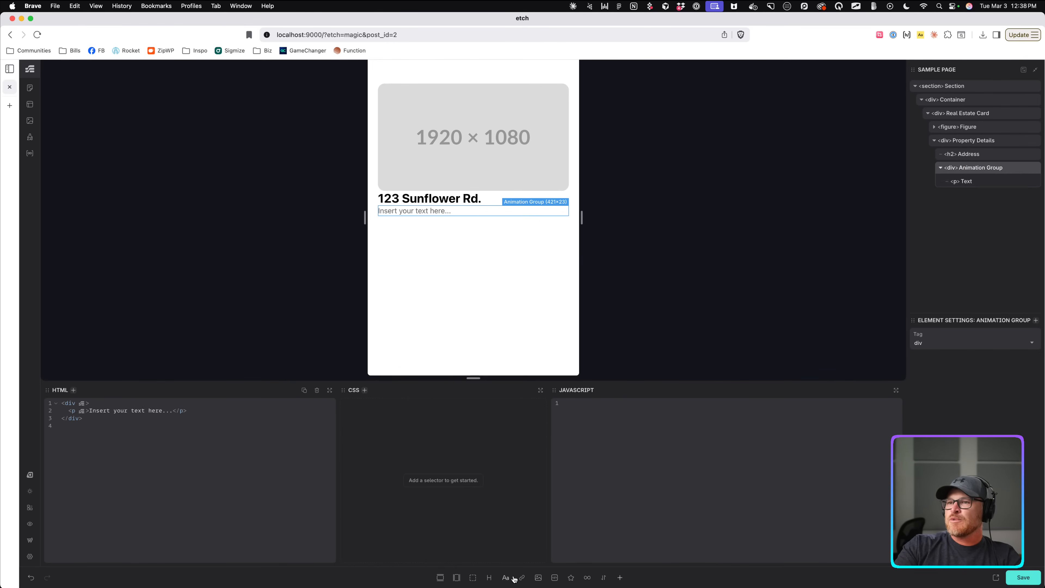
double_click(966, 181)
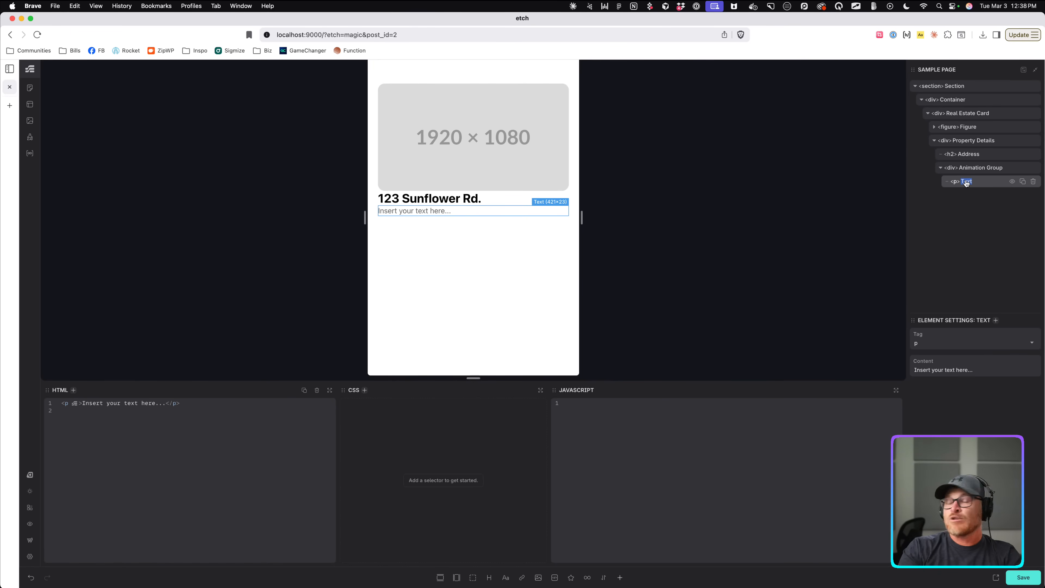
type("Price")
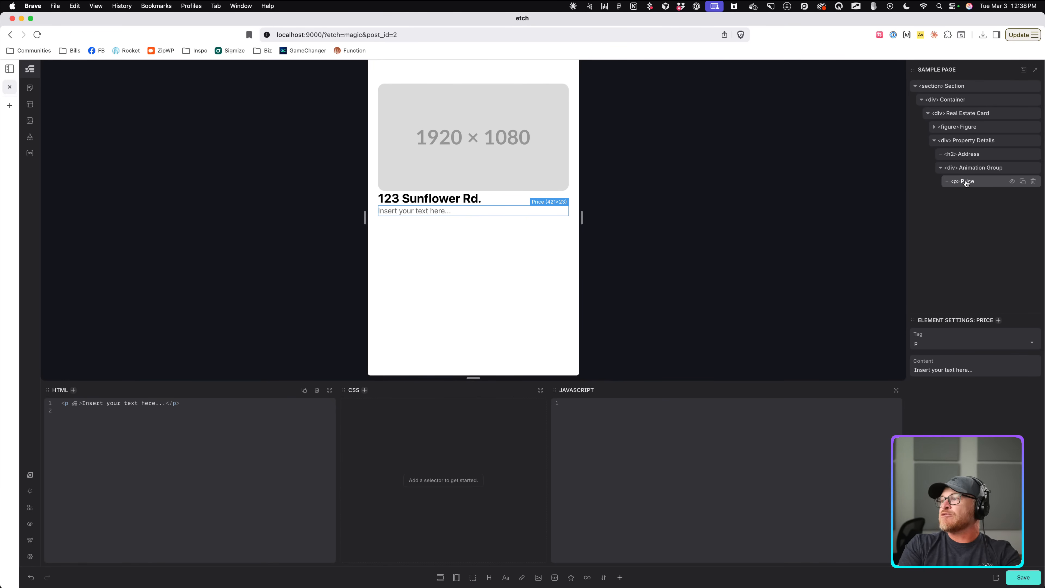
left_click(977, 171)
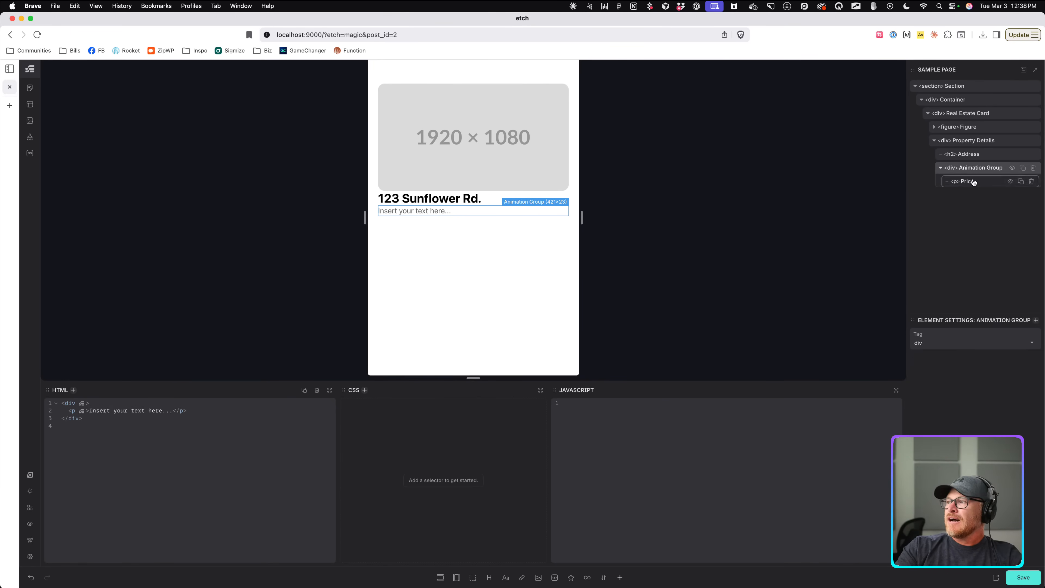
left_click_drag(972, 181, 979, 181)
left_click(1024, 182)
double_click(966, 195)
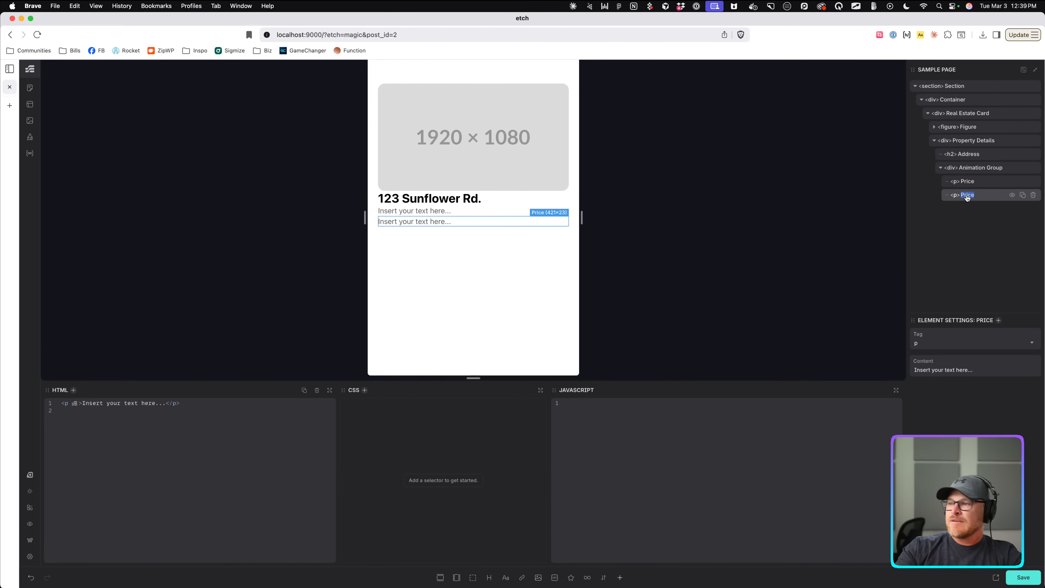
type("Bedrooms")
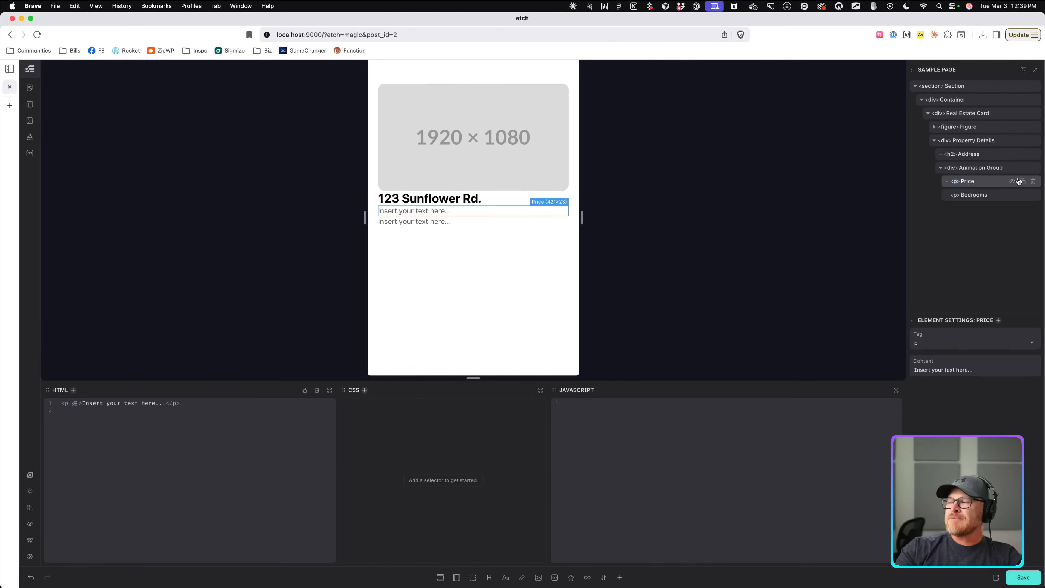
type("span")
left_click(954, 196)
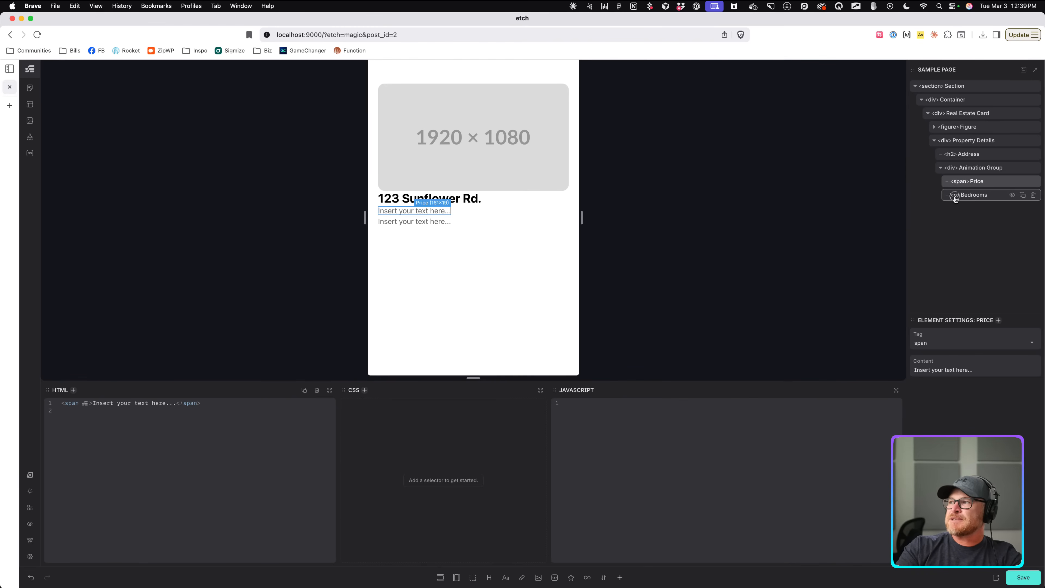
type("span")
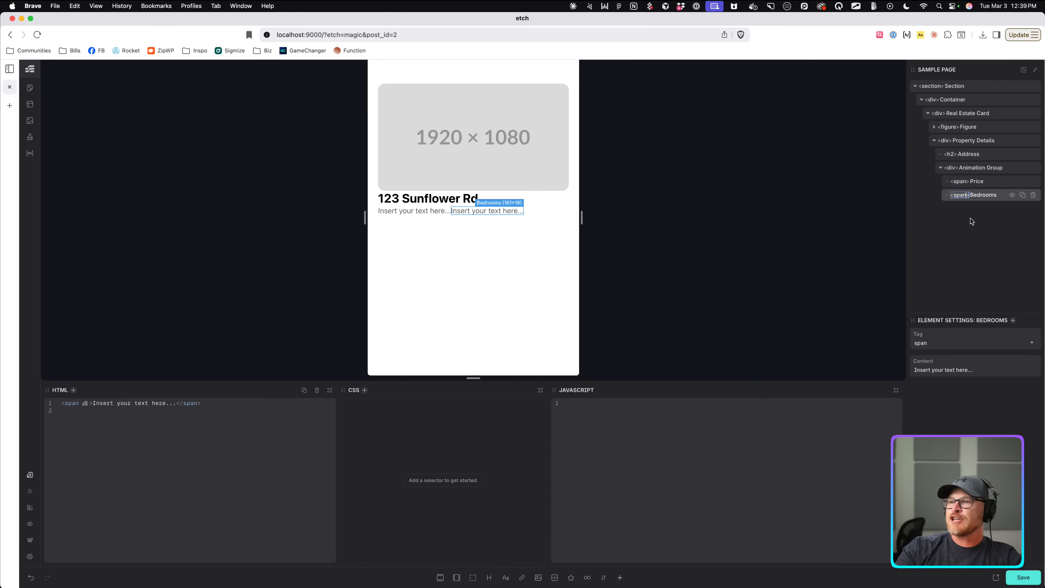
Set the Price text to '$399,000' and the Bedrooms text to '3 Bed'.
left_click(982, 168)
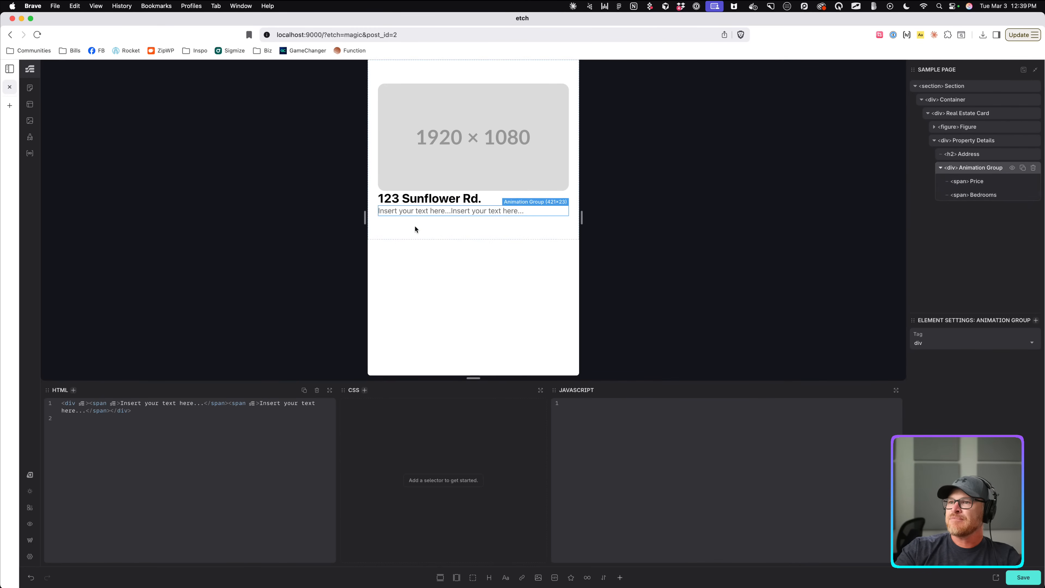
left_click(416, 210)
type("$399,")
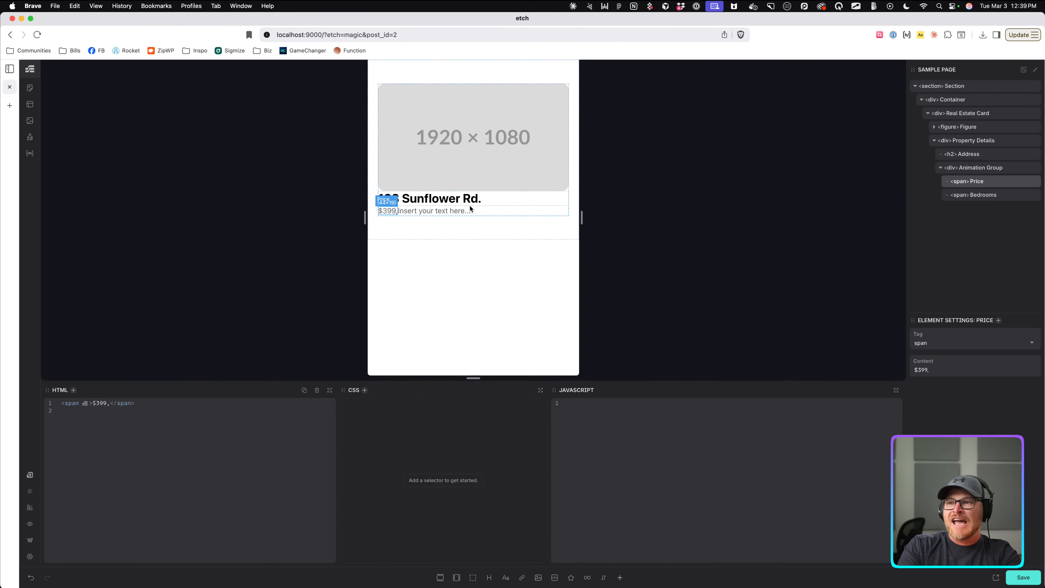
type("000")
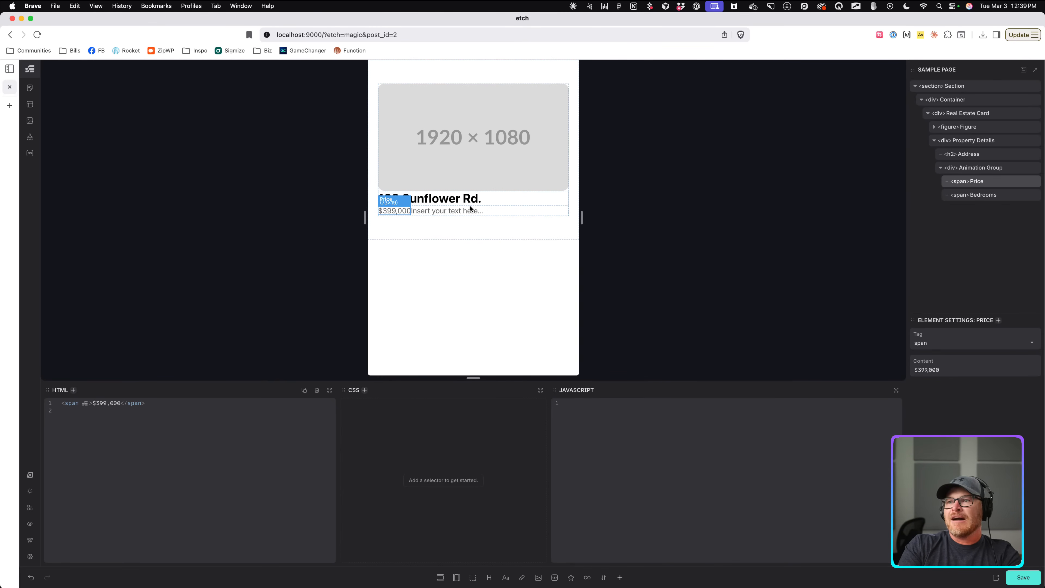
left_click(974, 195)
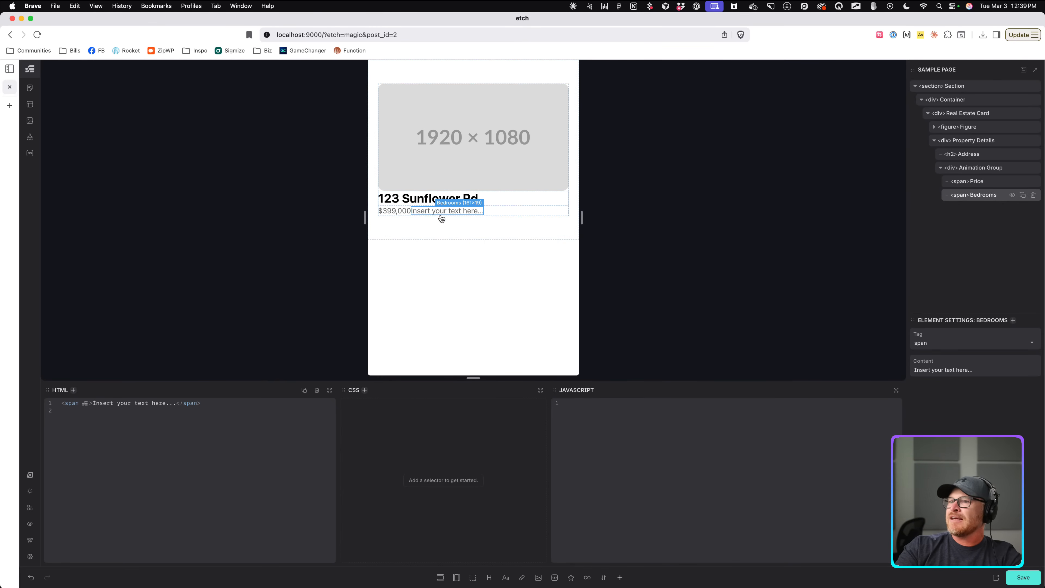
double_click(432, 212)
type("3 Bed")
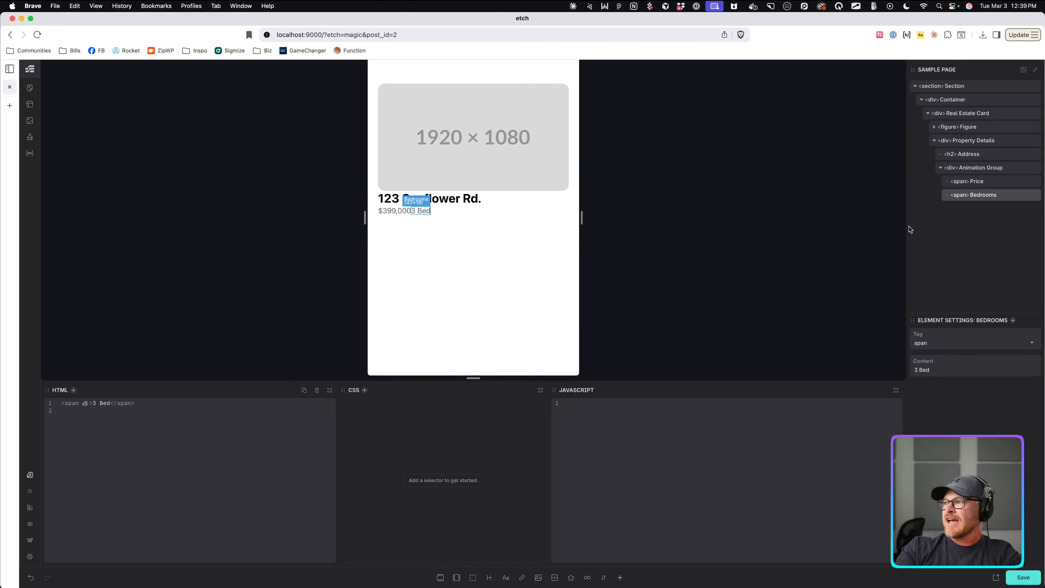
Duplicate Bedrooms into a Bathrooms span reading '2 Bath'.
double_click(983, 194)
left_click(1022, 195)
double_click(982, 208)
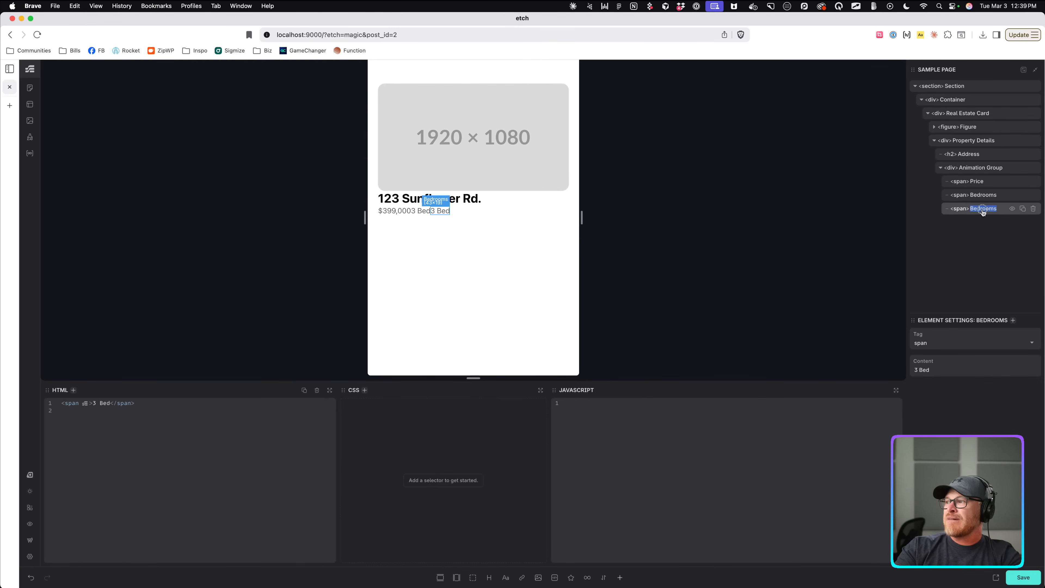
type("Bath")
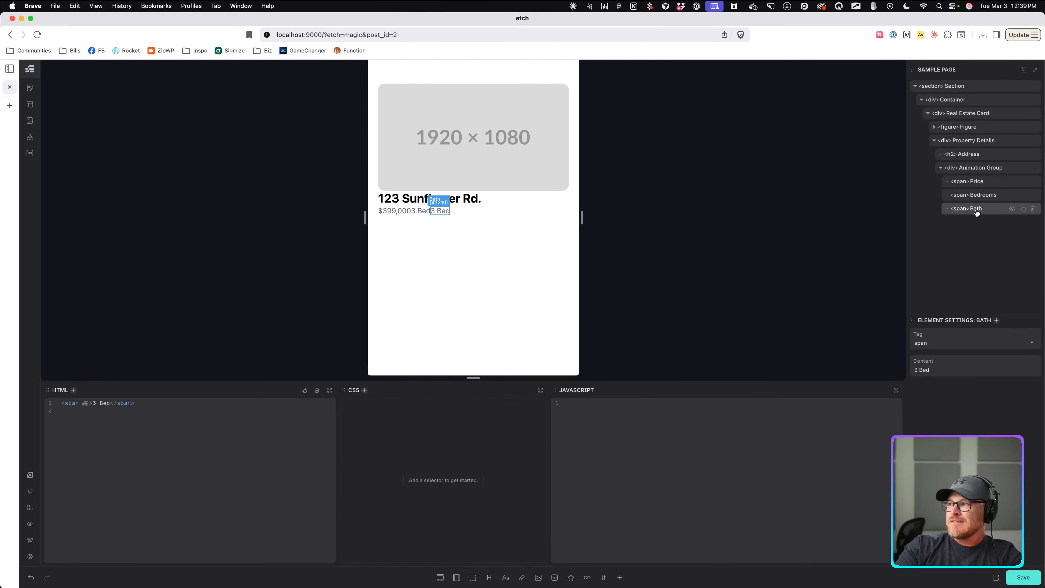
double_click(976, 211)
type("rooms")
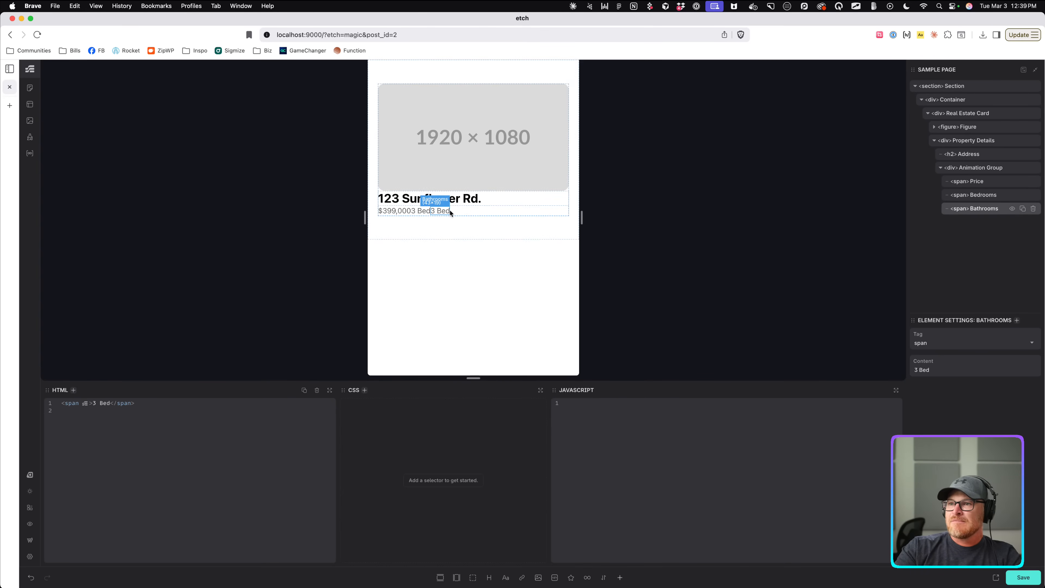
double_click(441, 211)
type("2 Bath")
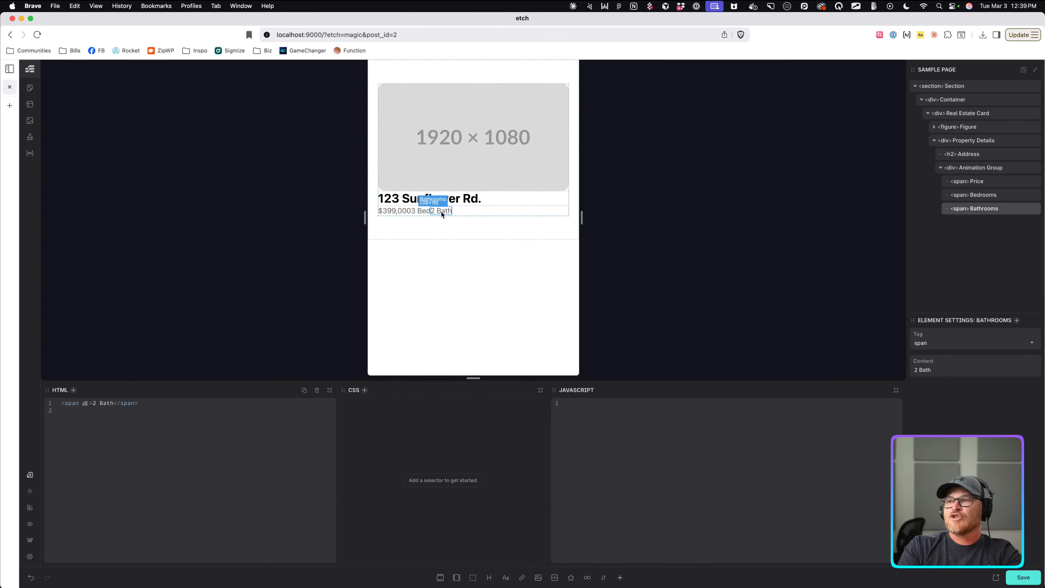
left_click(979, 167)
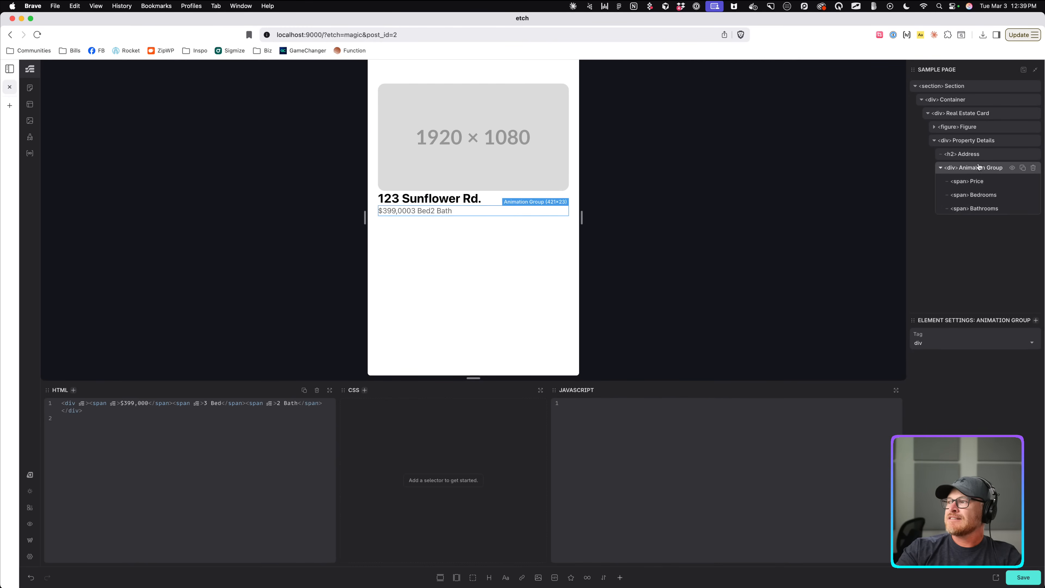
left_click(983, 181)
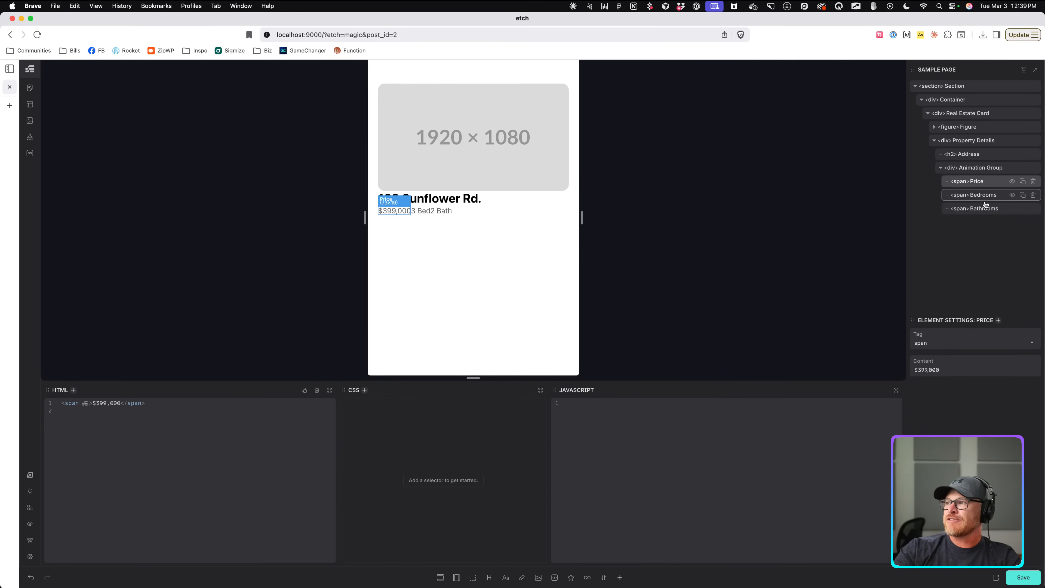
Rename the figure to 'Property Image Wrapper' and its image to 'Property Image'.
left_click(977, 167)
left_click(965, 158)
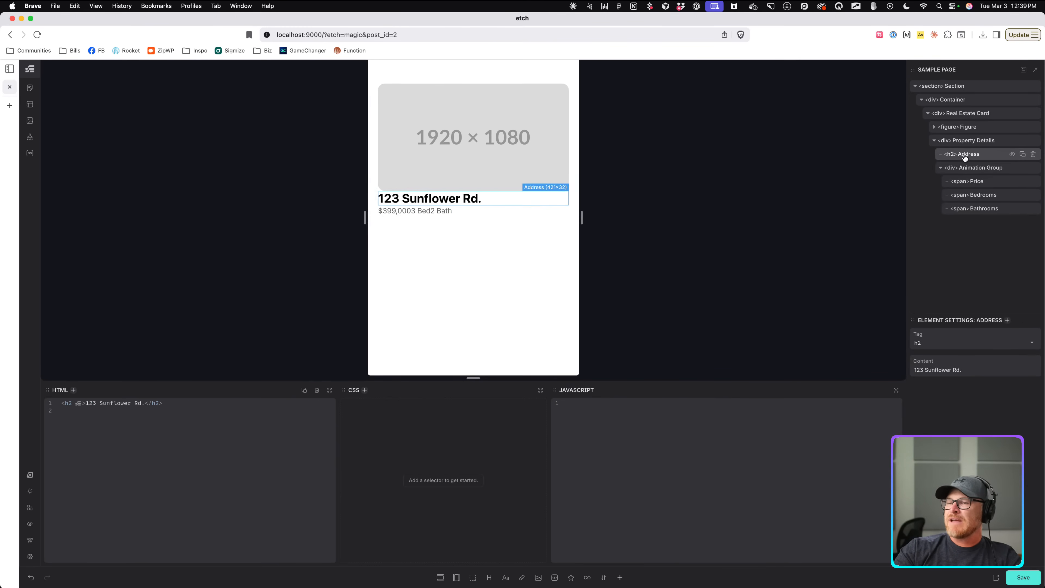
left_click(966, 141)
double_click(969, 128)
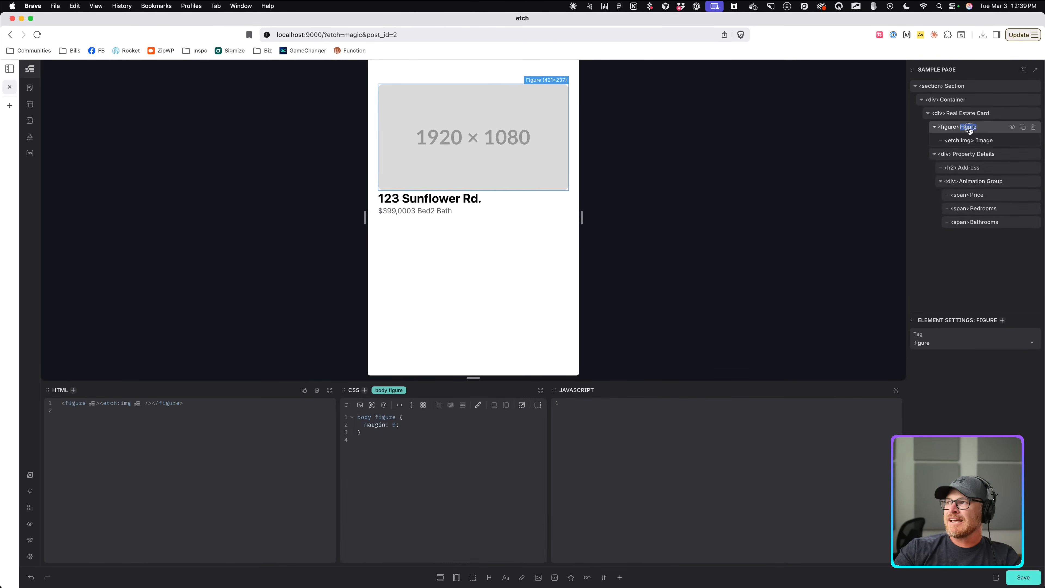
type("Featured Image Wrapper")
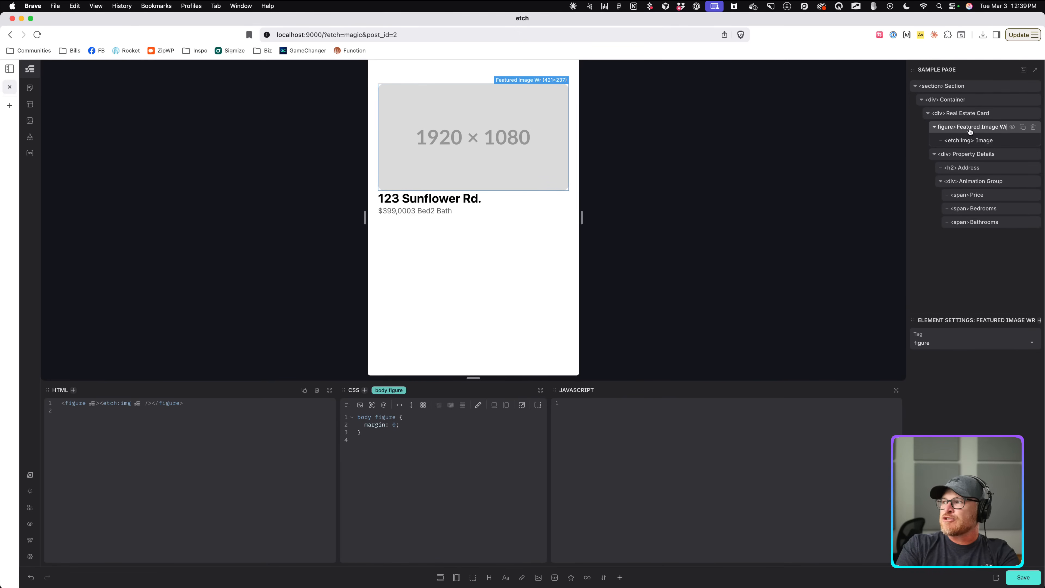
key("Return")
double_click(973, 129)
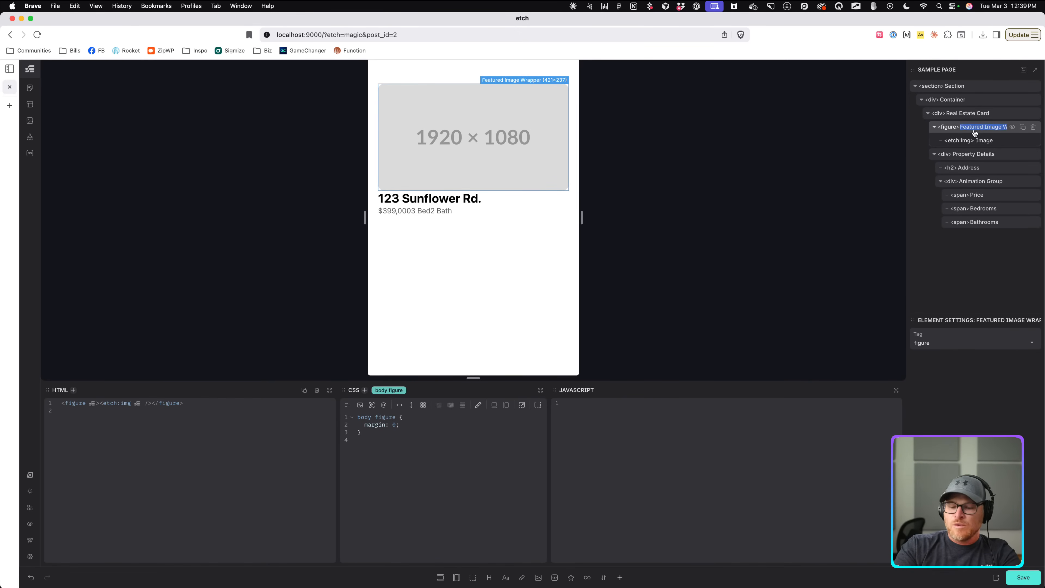
type("Property Image")
key("Return")
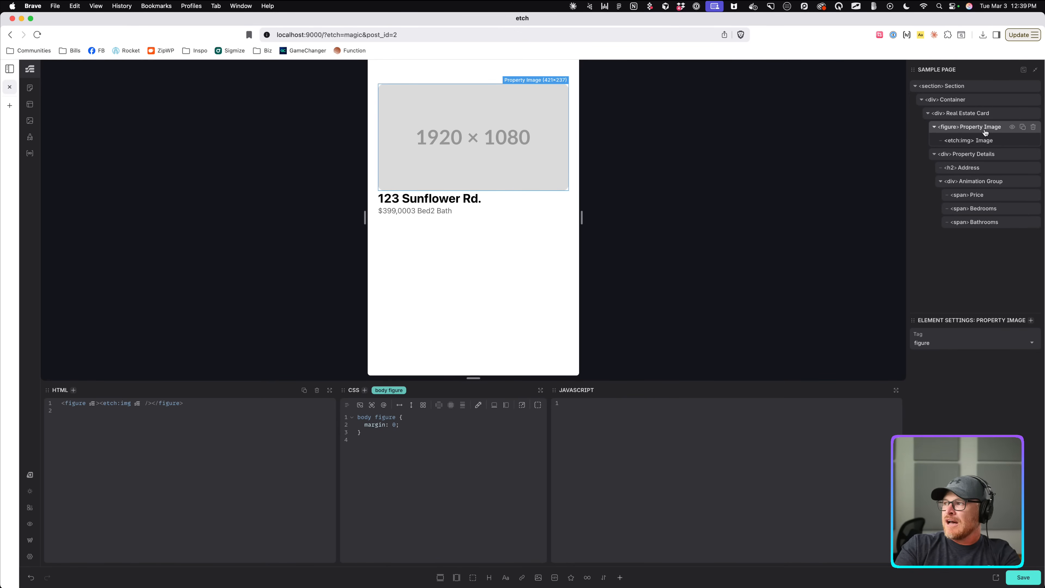
double_click(993, 127)
type("Wrapper")
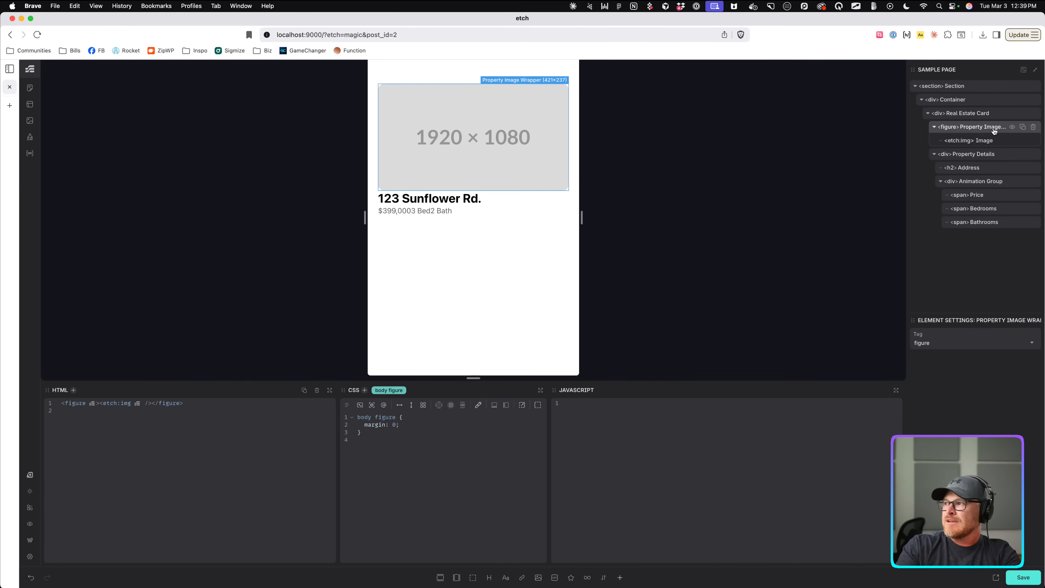
key("Return")
double_click(981, 142)
type("Property Image")
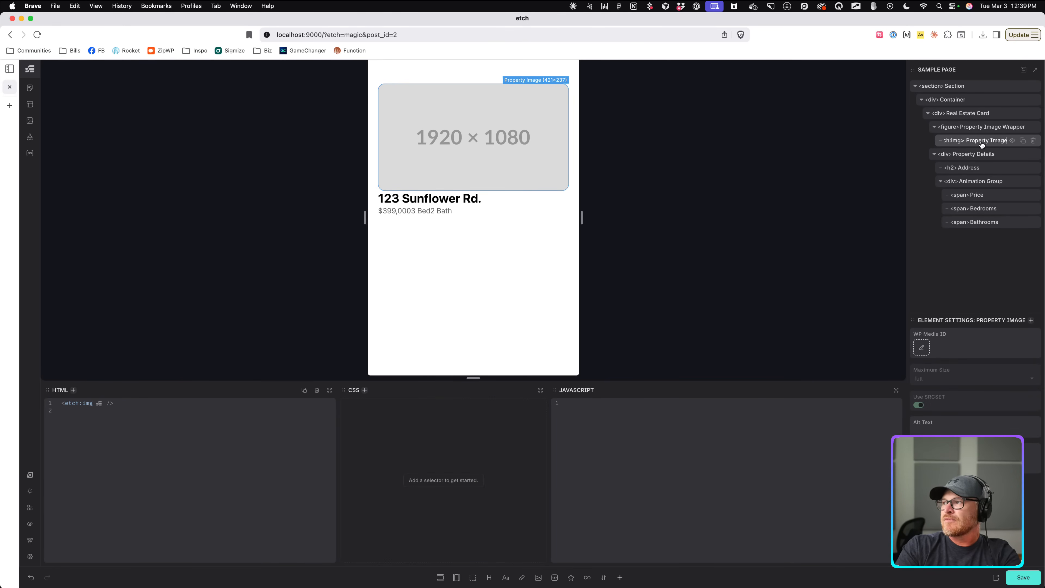
key("Return")
Generate real-estate-card BEM classes for the whole Real Estate Card and review them.
left_click(966, 129)
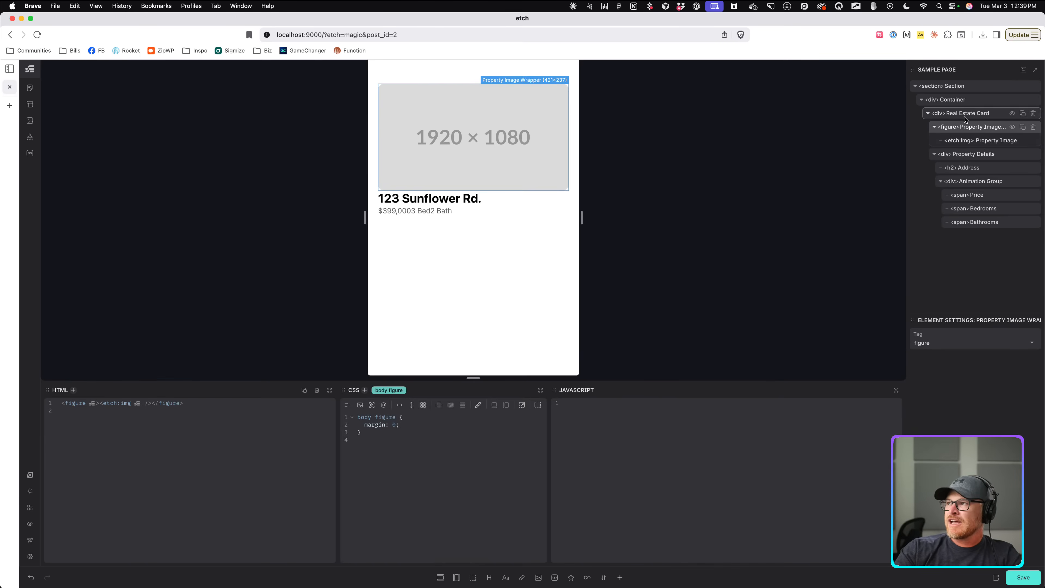
right_click(964, 117)
left_click(907, 158)
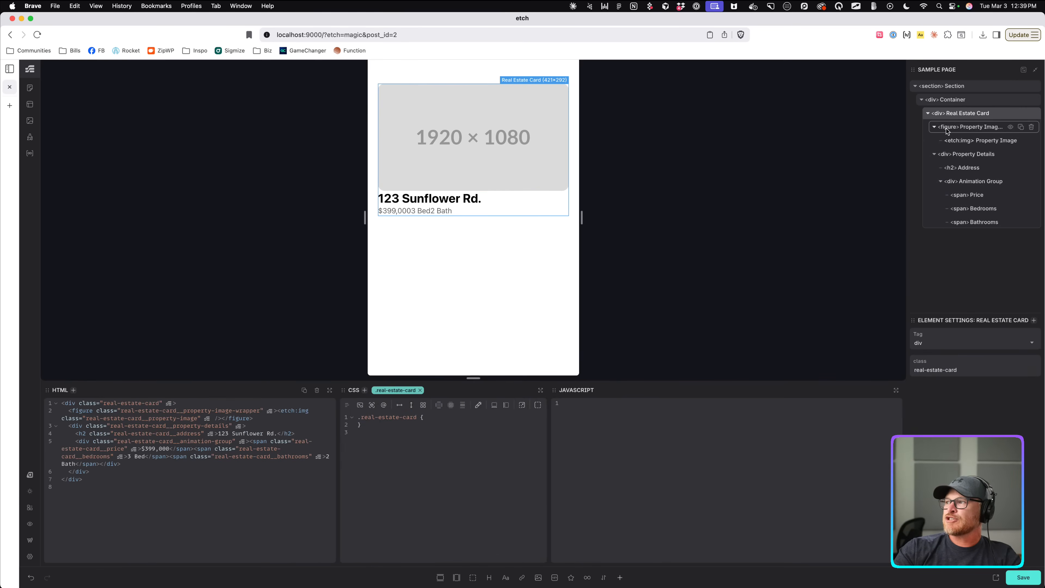
left_click(961, 130)
left_click(974, 115)
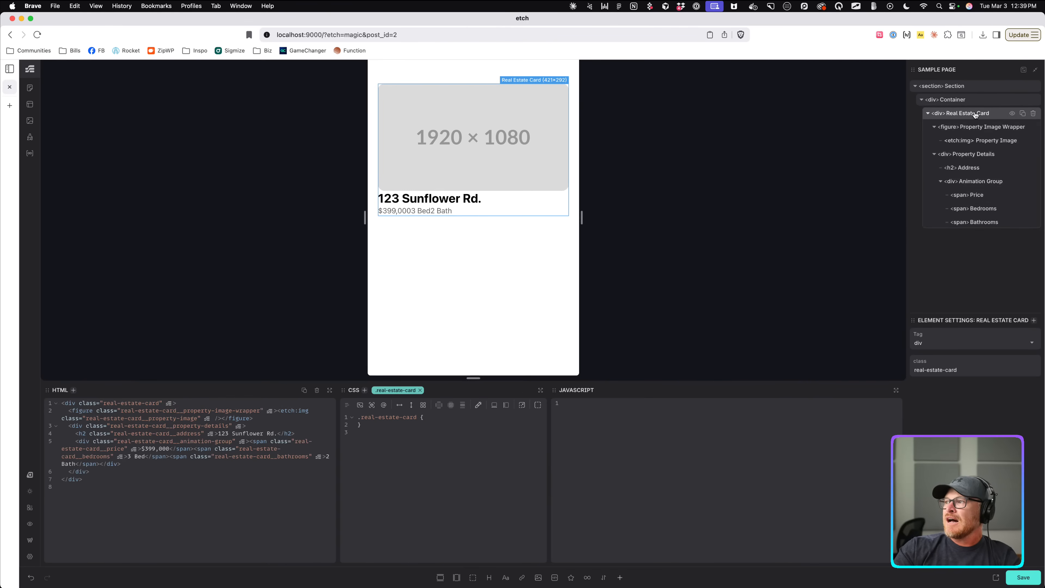
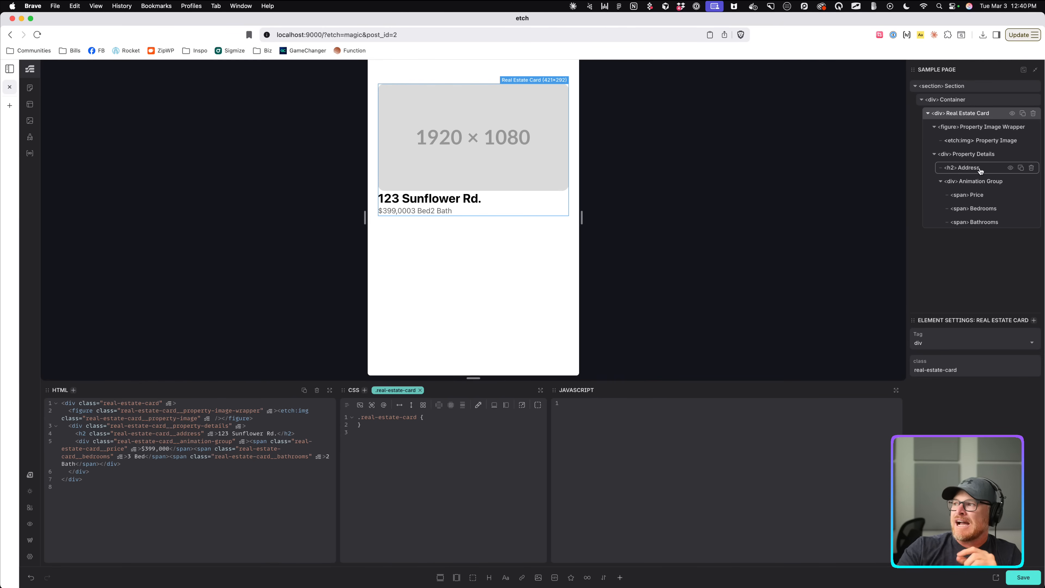
Make the Property Image fill its frame with object-fit and a 4:5 aspect ratio.
left_click(983, 141)
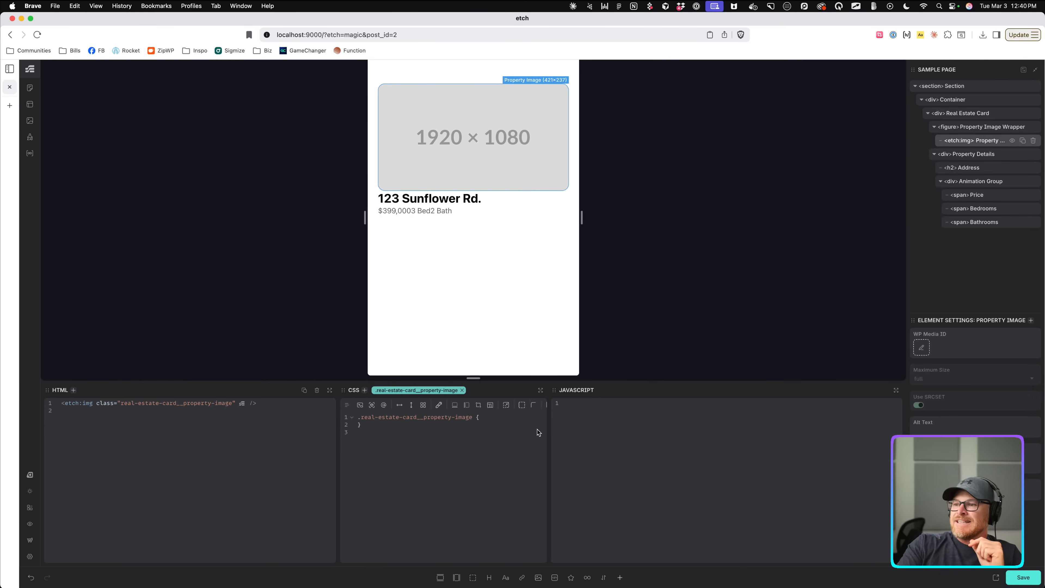
left_click_drag(549, 417, 852, 434)
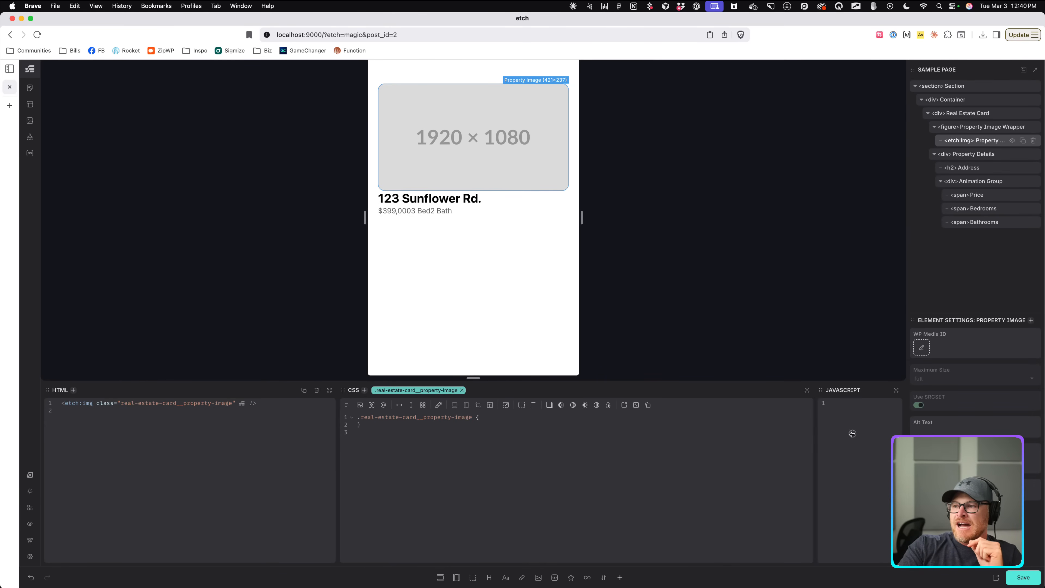
left_click(561, 417)
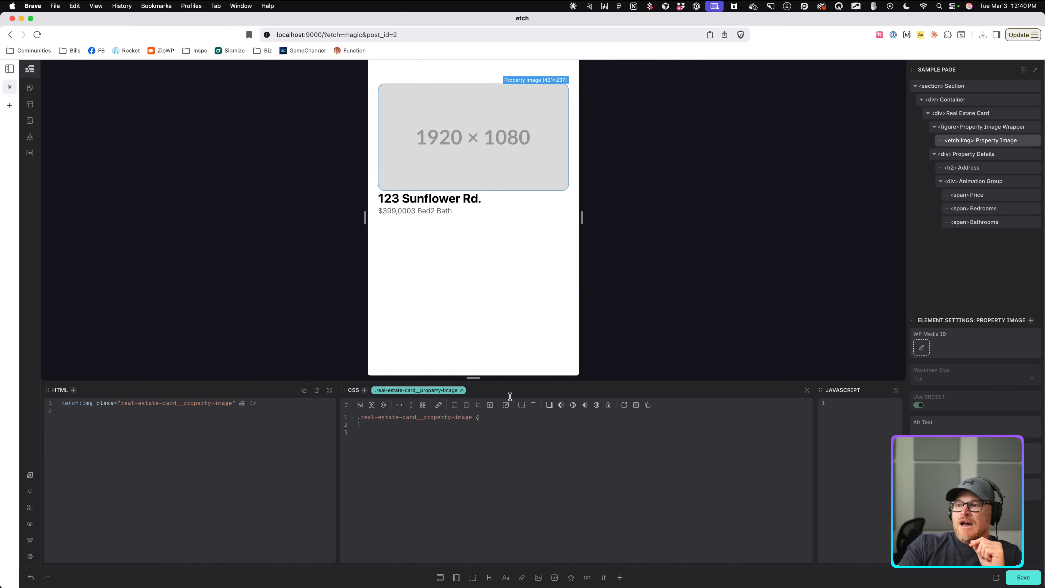
left_click(478, 405)
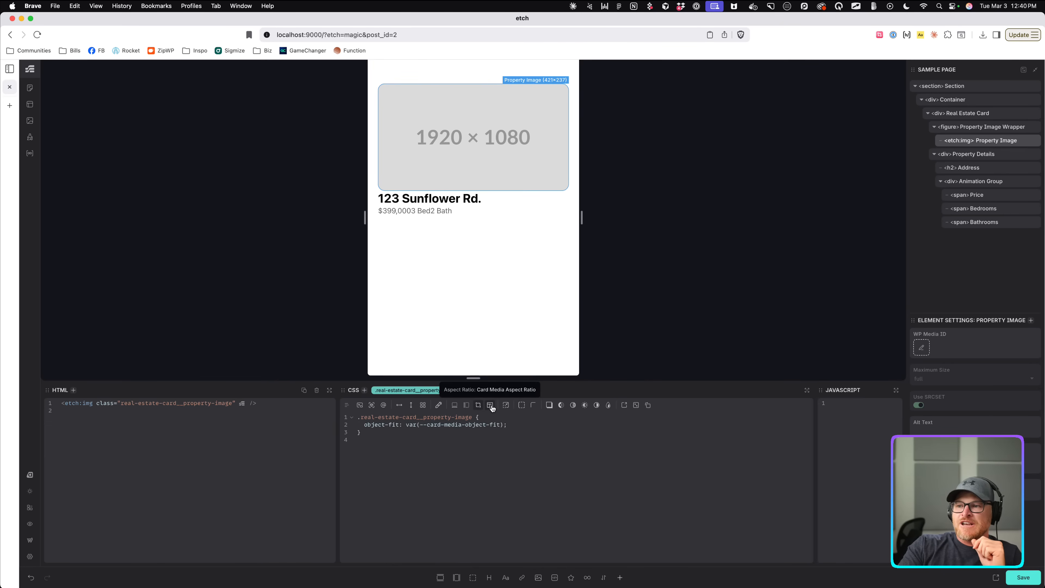
left_click(491, 406)
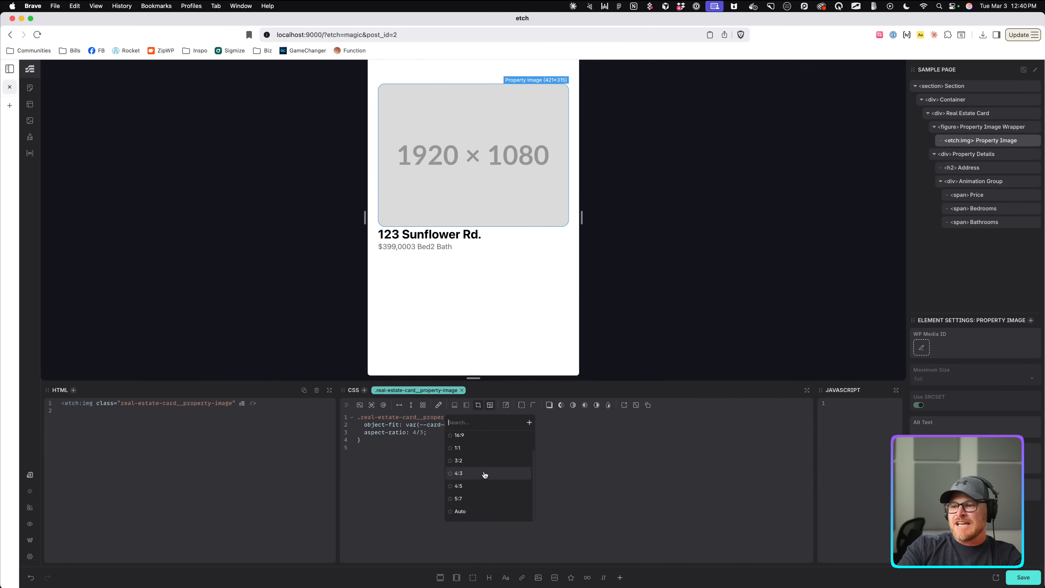
left_click(482, 487)
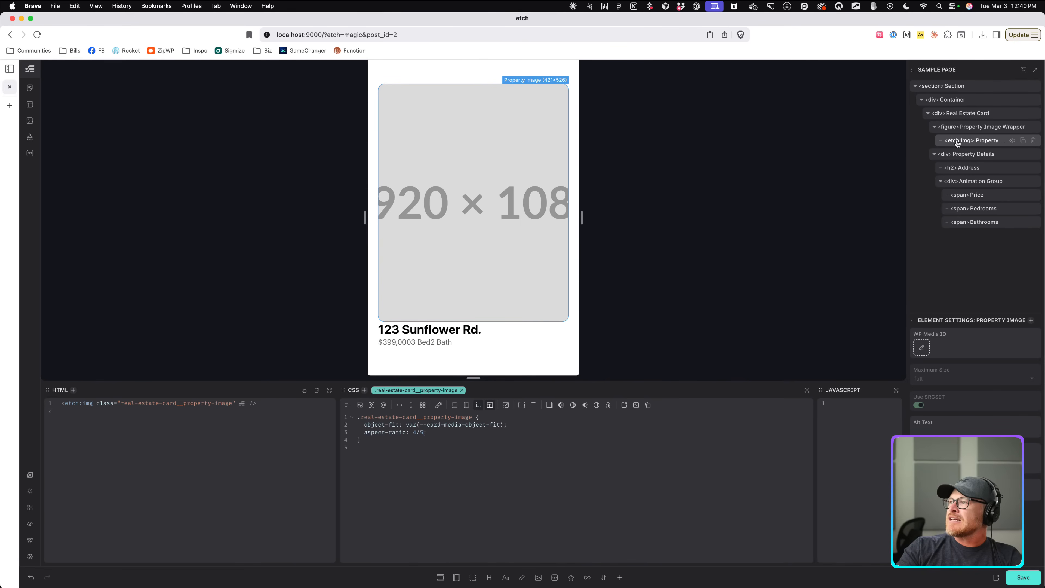
left_click(982, 157)
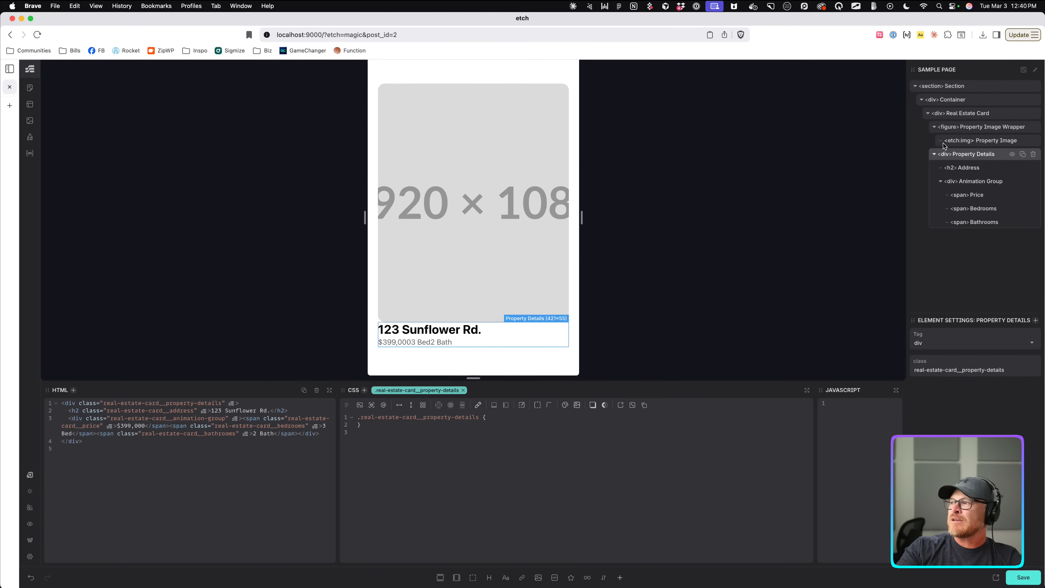
Position Property Details absolutely over the Real Estate Card.
left_click(958, 112)
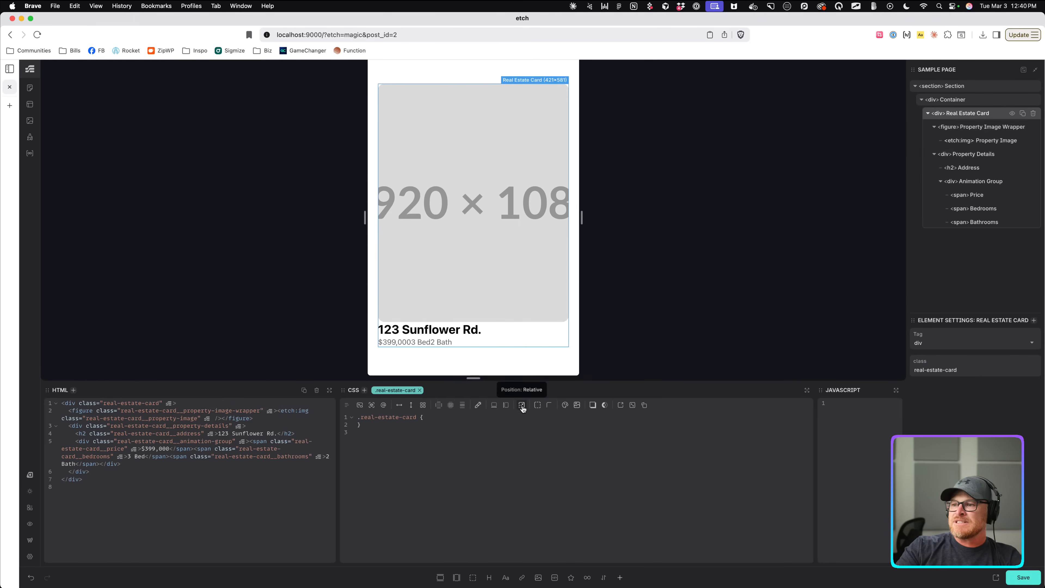
left_click(978, 155)
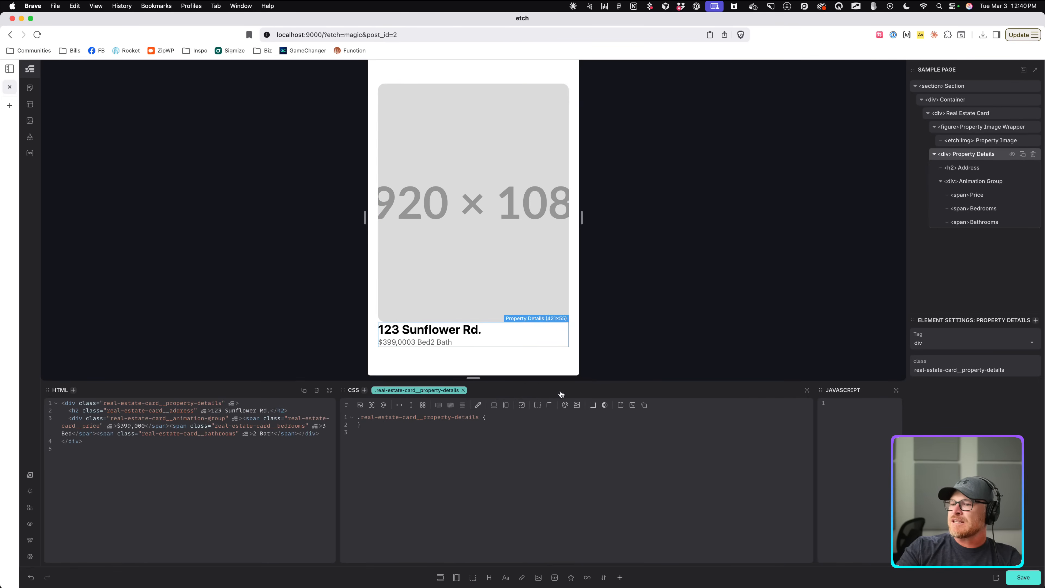
left_click(521, 407)
left_click(516, 450)
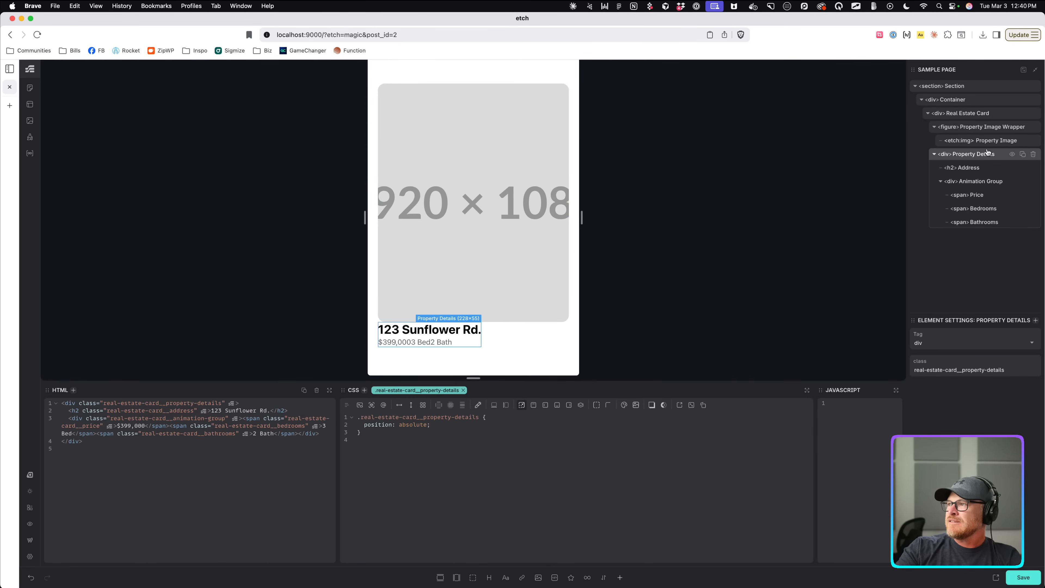
left_click(955, 116)
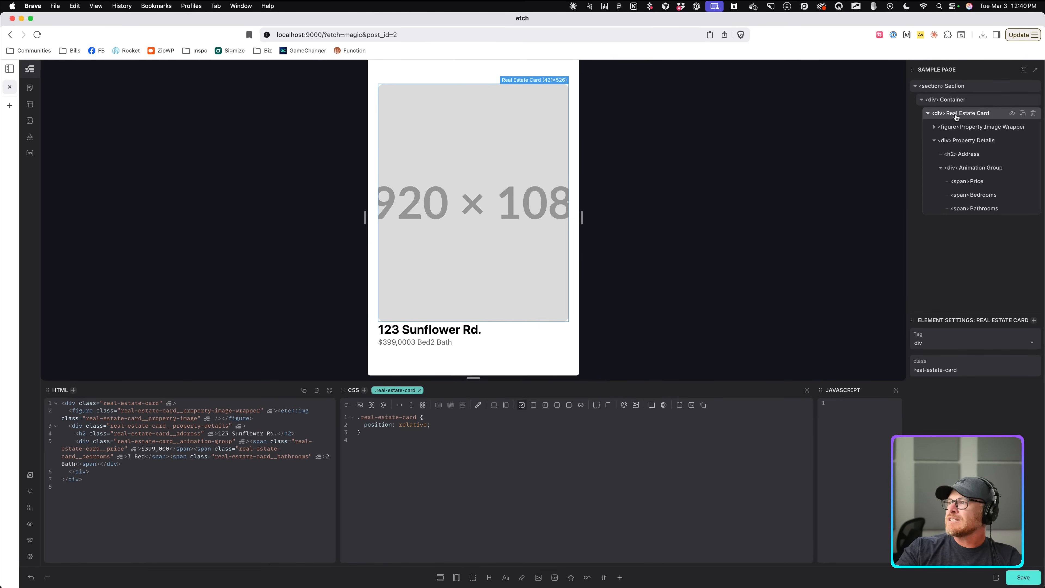
left_click(935, 142)
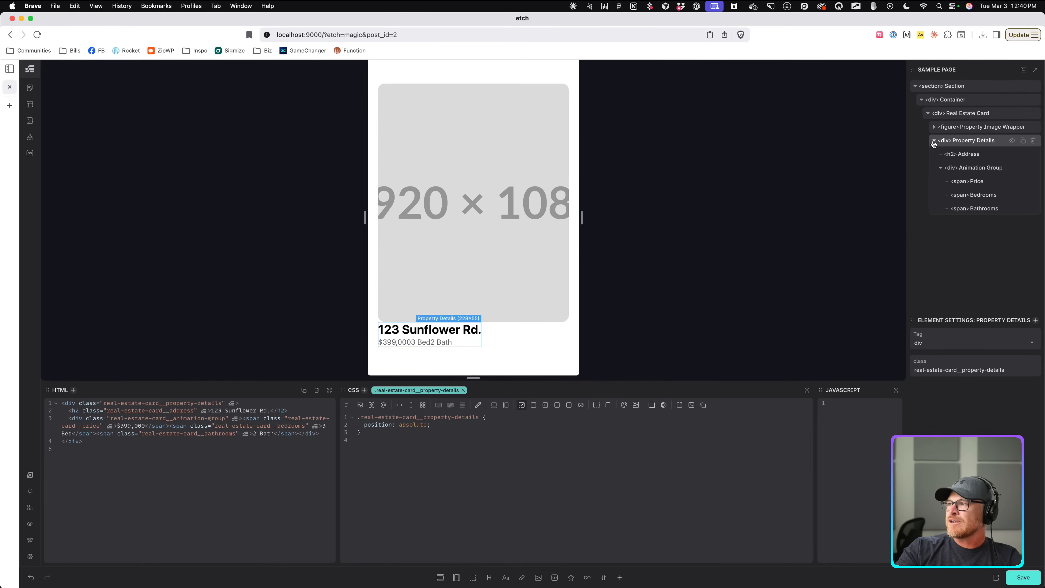
left_click(934, 140)
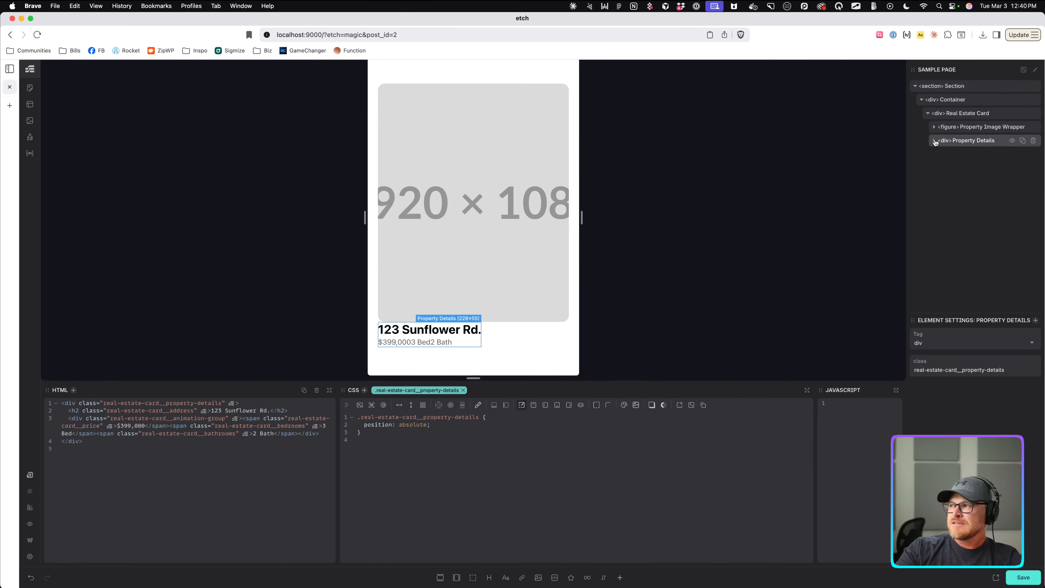
Pin Property Details to the bottom and left edges at 0 and set its width to 100%.
left_click(533, 405)
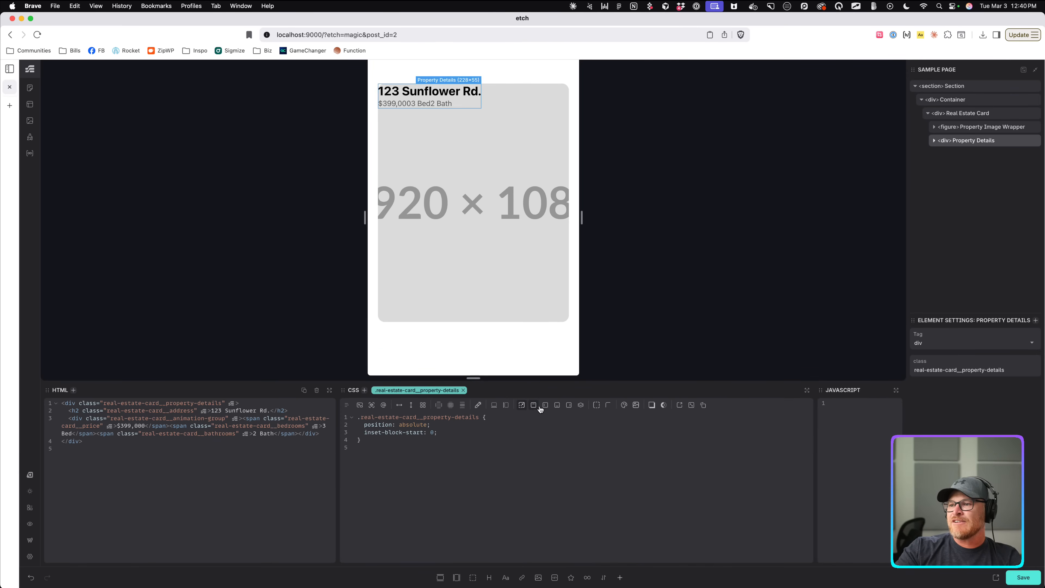
left_click(545, 404)
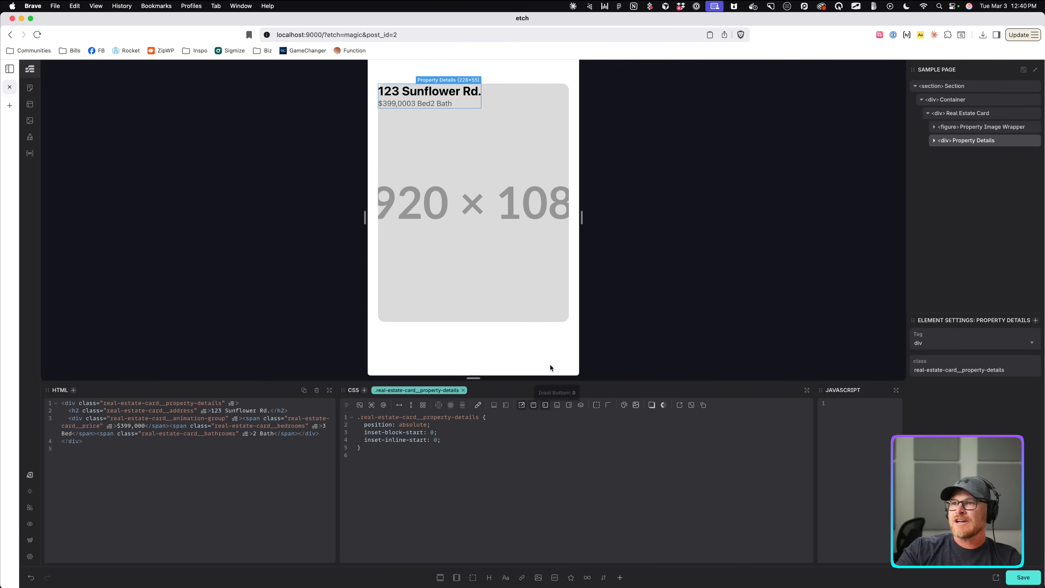
left_click(558, 405)
triple_click(462, 430)
key("BackSpace")
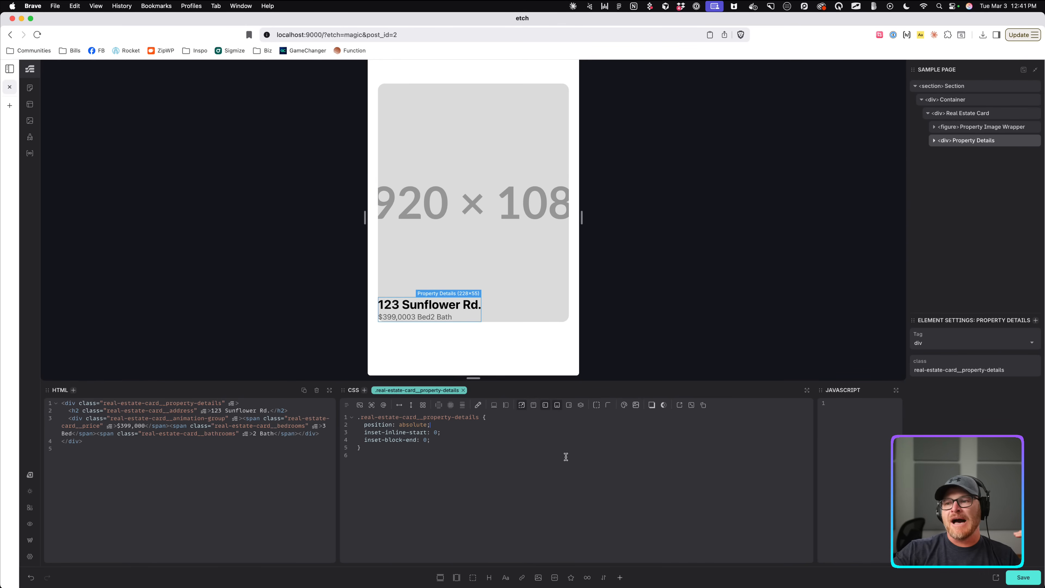
left_click(495, 405)
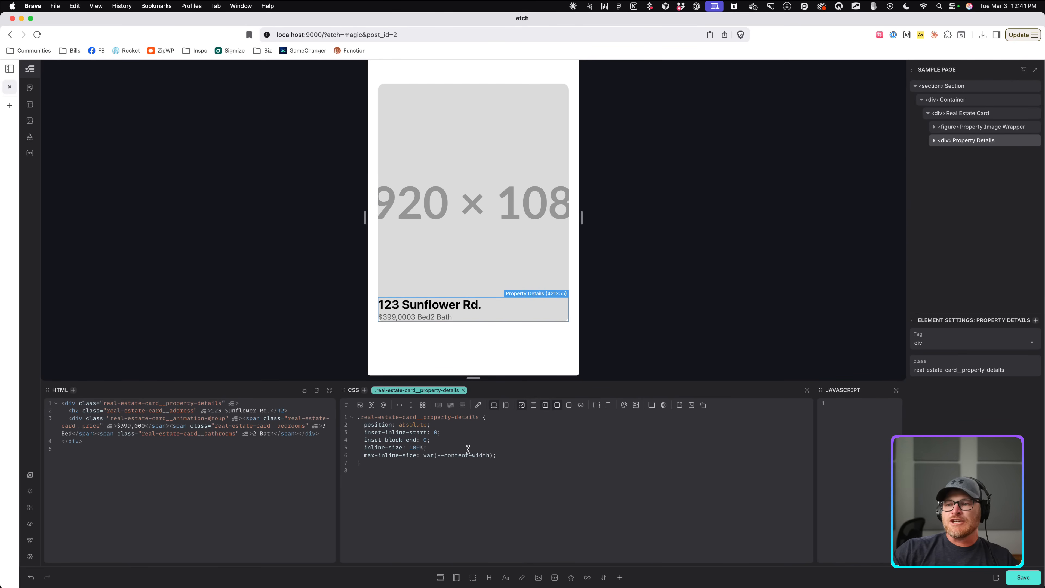
left_click_drag(494, 454, 426, 456)
type("100%;")
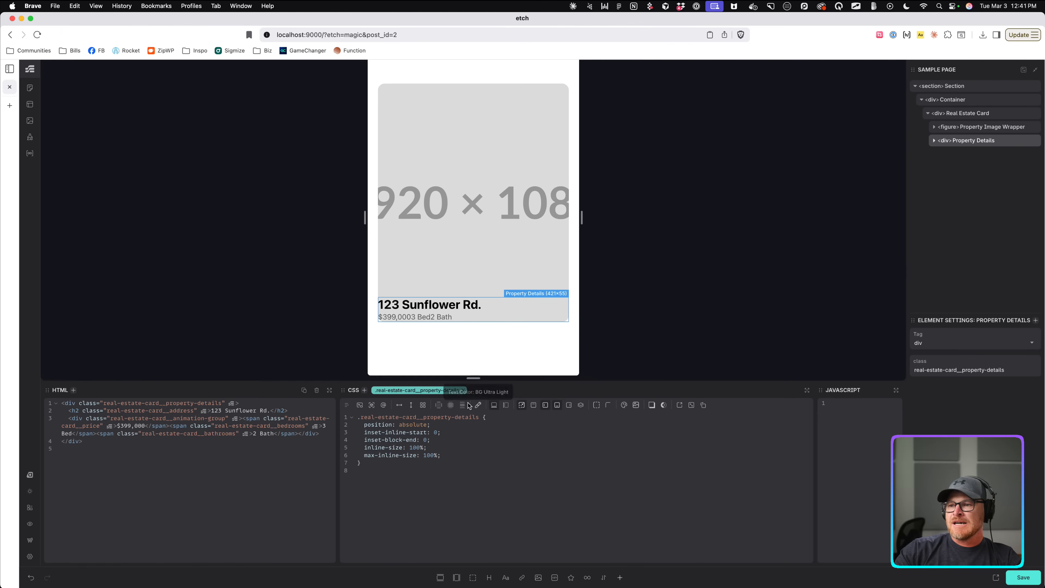
Give Property Details Space S padding, a vertical flex layout and Card Gap spacing.
left_click(451, 405)
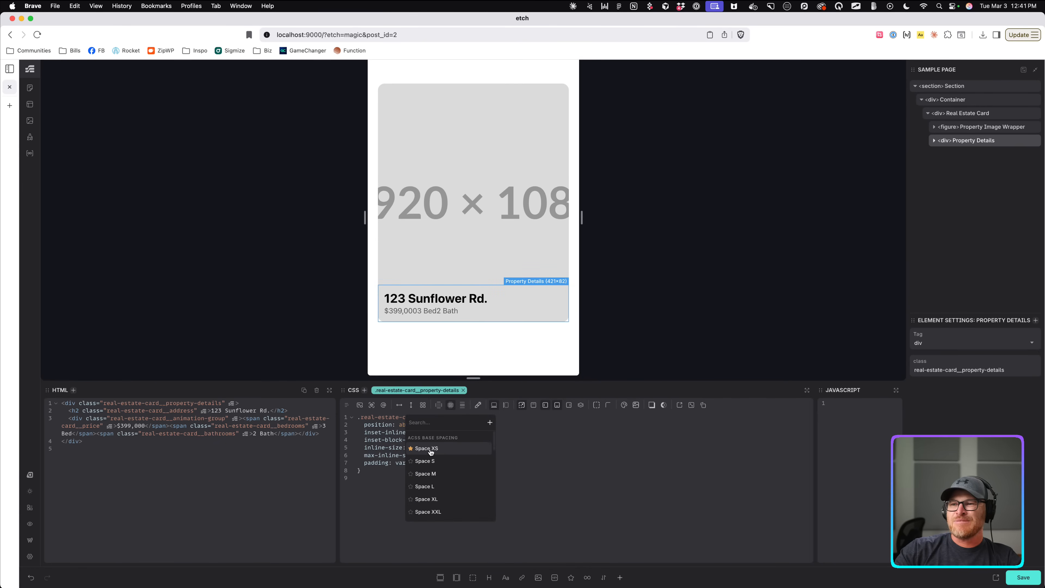
left_click(428, 461)
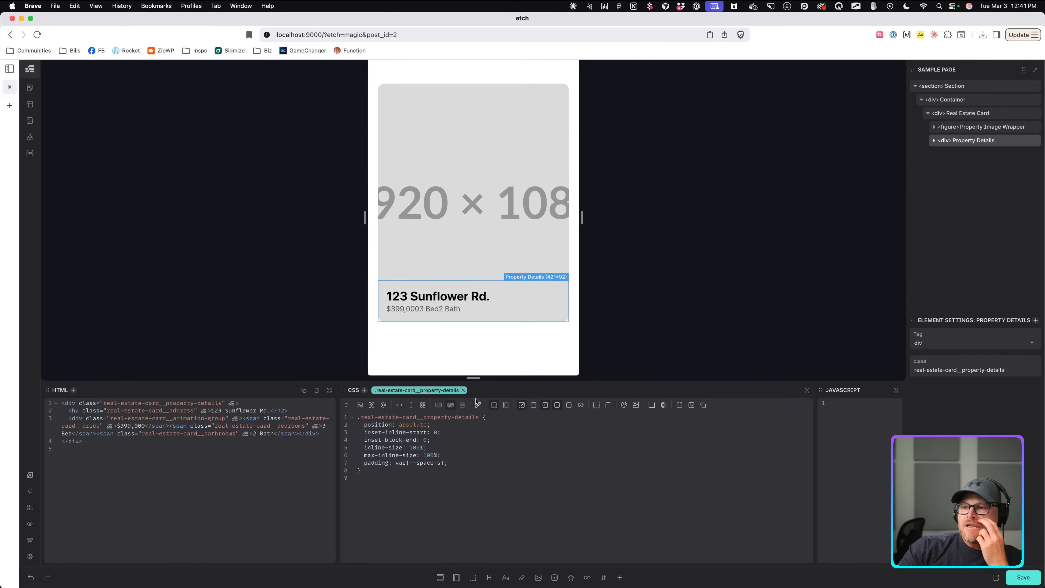
left_click(411, 405)
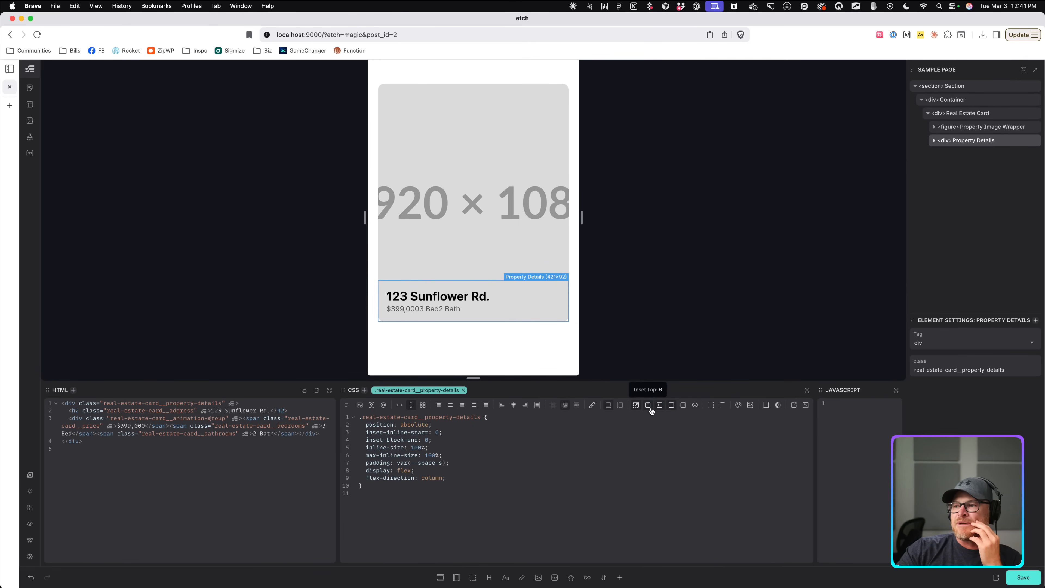
left_click(576, 406)
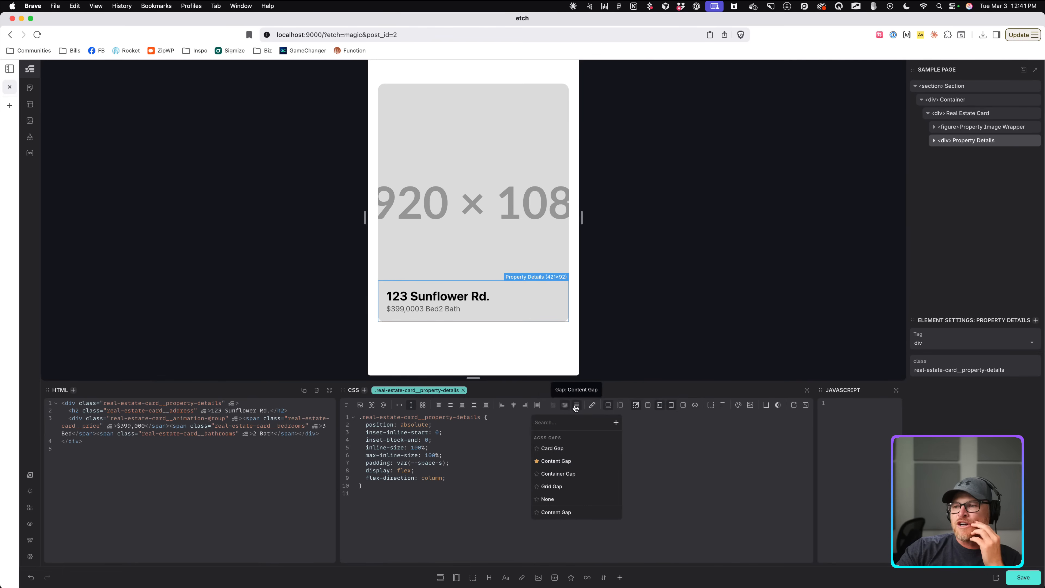
left_click(552, 448)
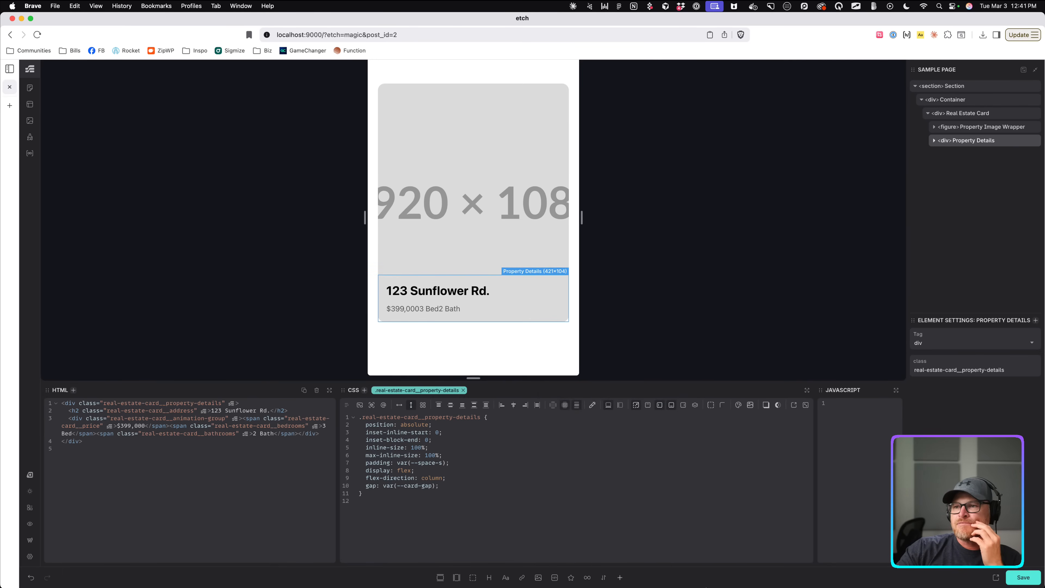
left_click(410, 214)
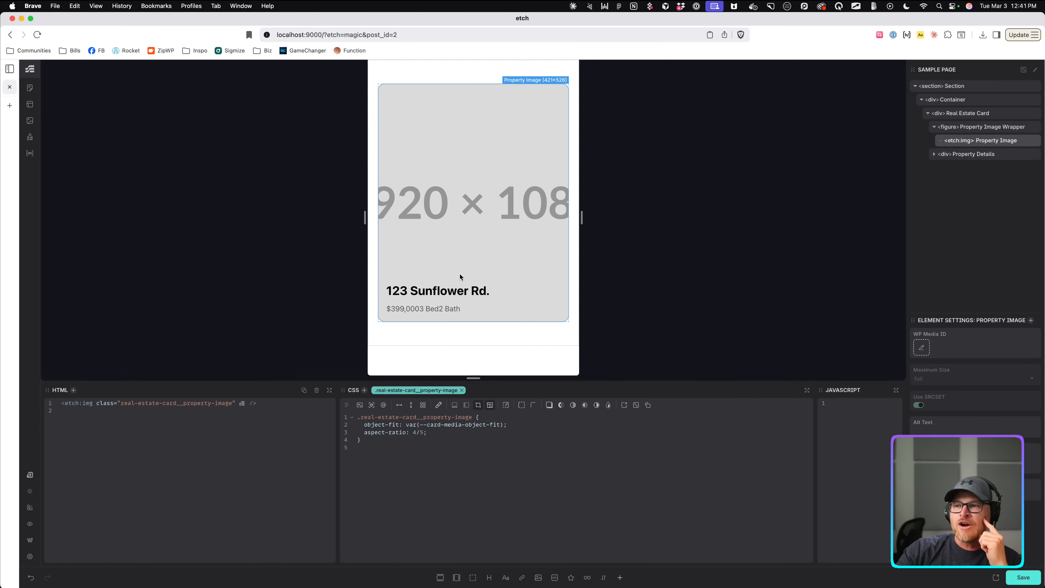
left_click(460, 283)
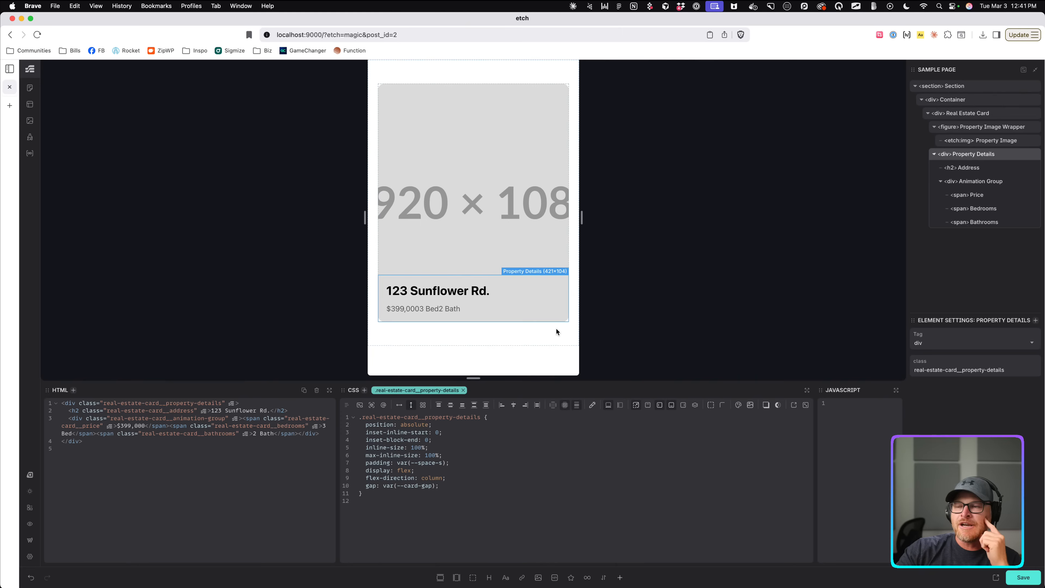
left_click(955, 182)
left_click(959, 141)
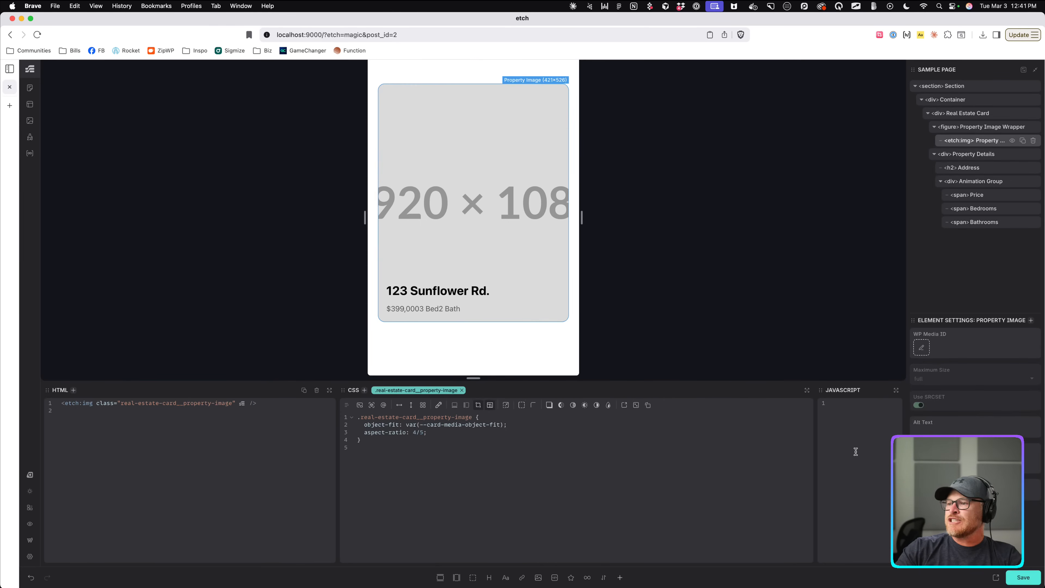
Replace the card image with the city skyline photo from the media library.
left_click(929, 353)
left_click(224, 202)
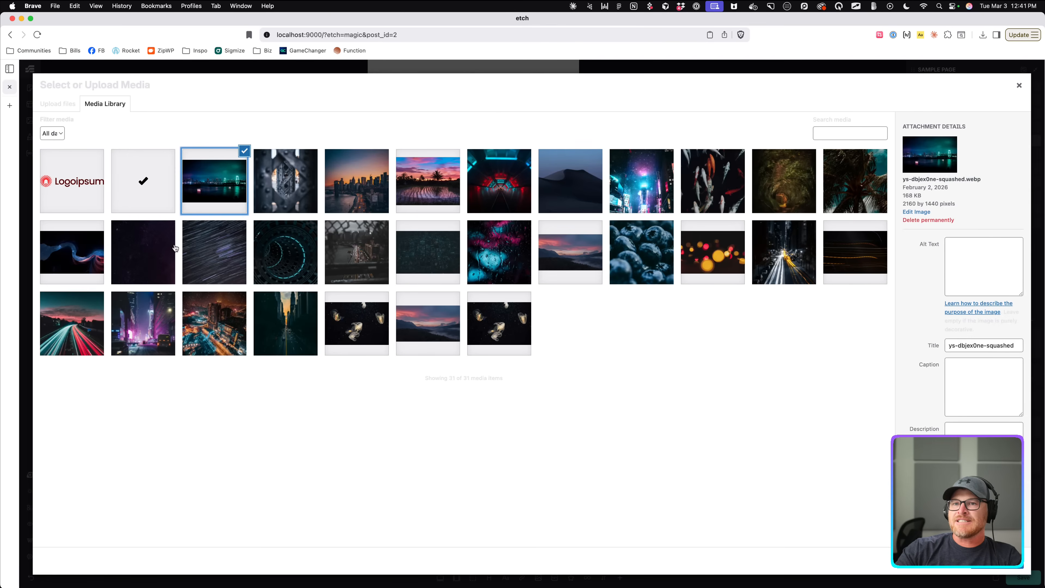
left_click(431, 336)
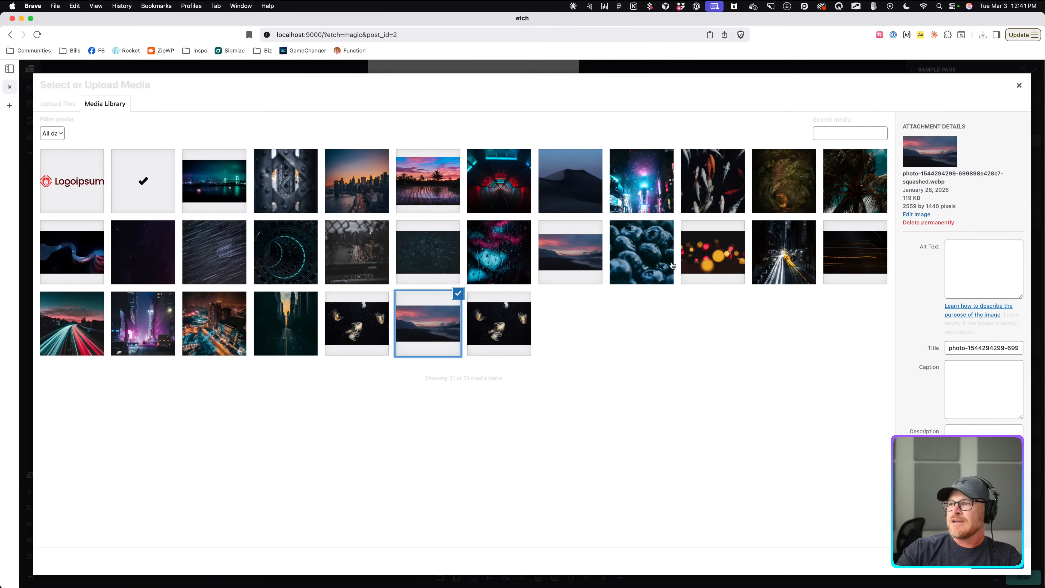
left_click(649, 197)
left_click(572, 252)
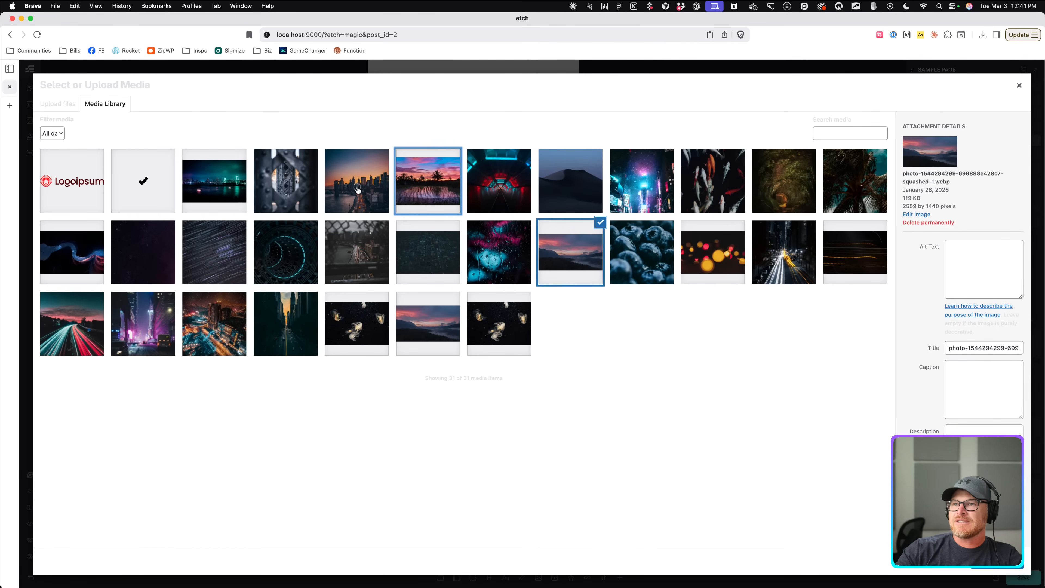
left_click(305, 194)
left_click(345, 201)
left_click(997, 561)
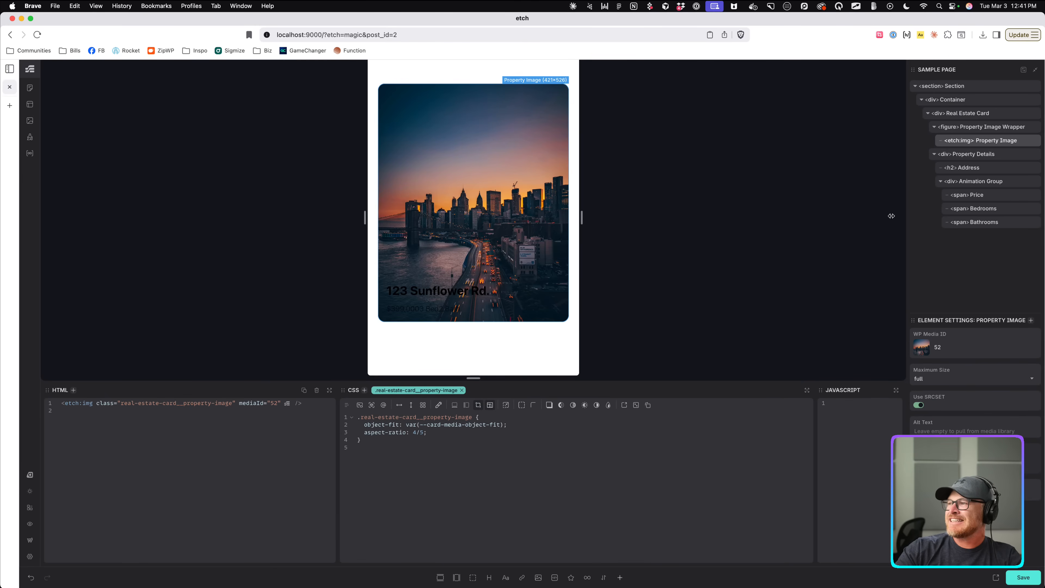
Inspect the wrapper, image and details layers, then collapse Property Details in Layers.
left_click(979, 129)
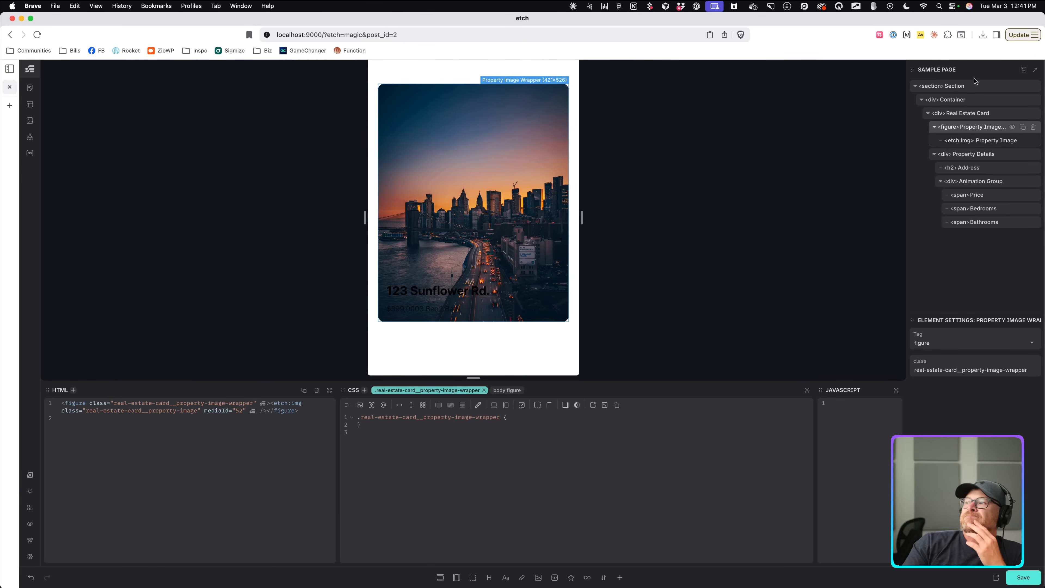
left_click(500, 282)
left_click(484, 271)
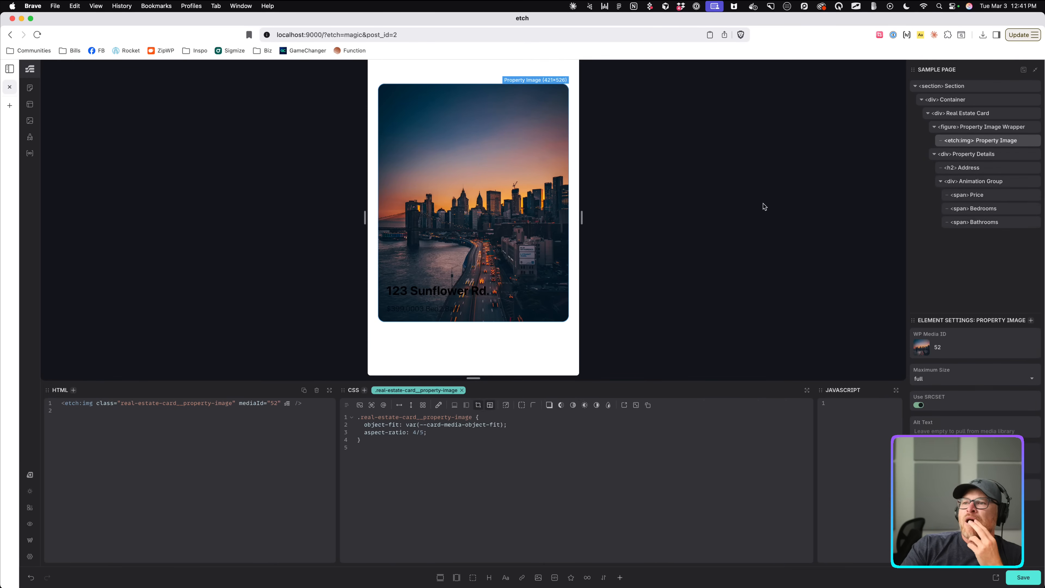
left_click(971, 128)
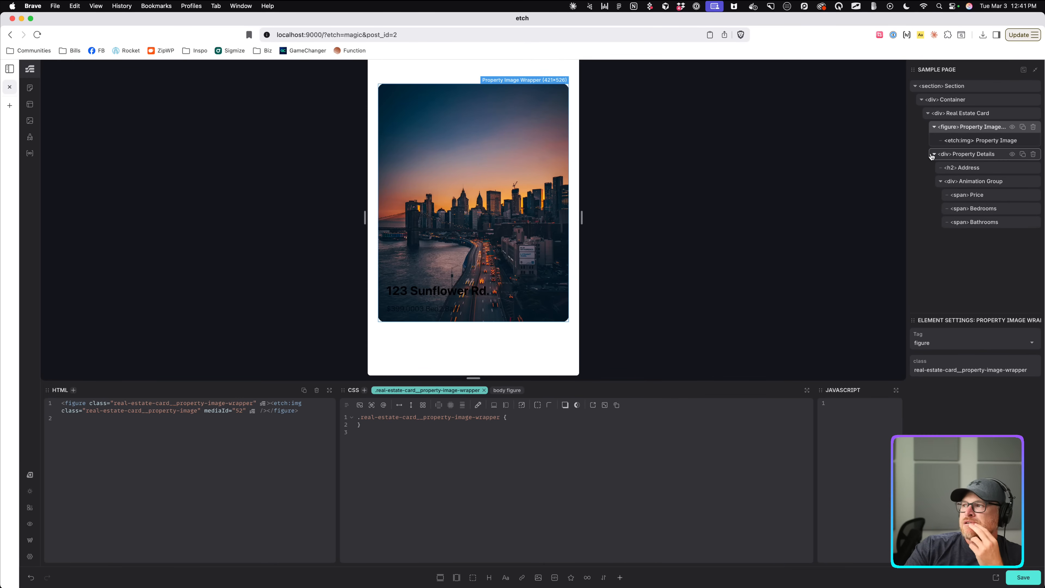
left_click(933, 154)
Add a div named Overlay inside the image wrapper with class real-estate-card__overlay.
left_click(980, 140)
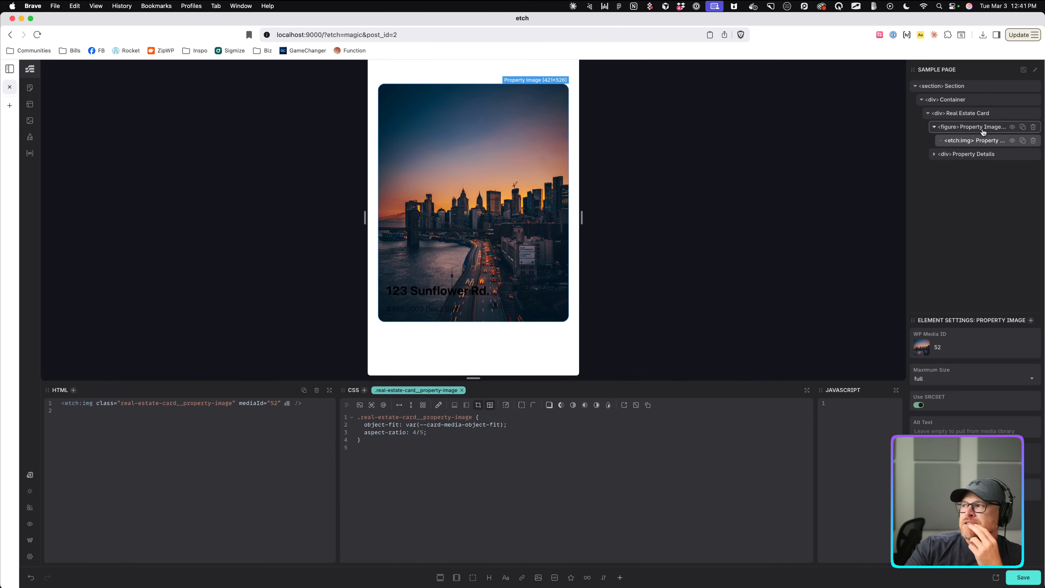
left_click(980, 128)
left_click(473, 577)
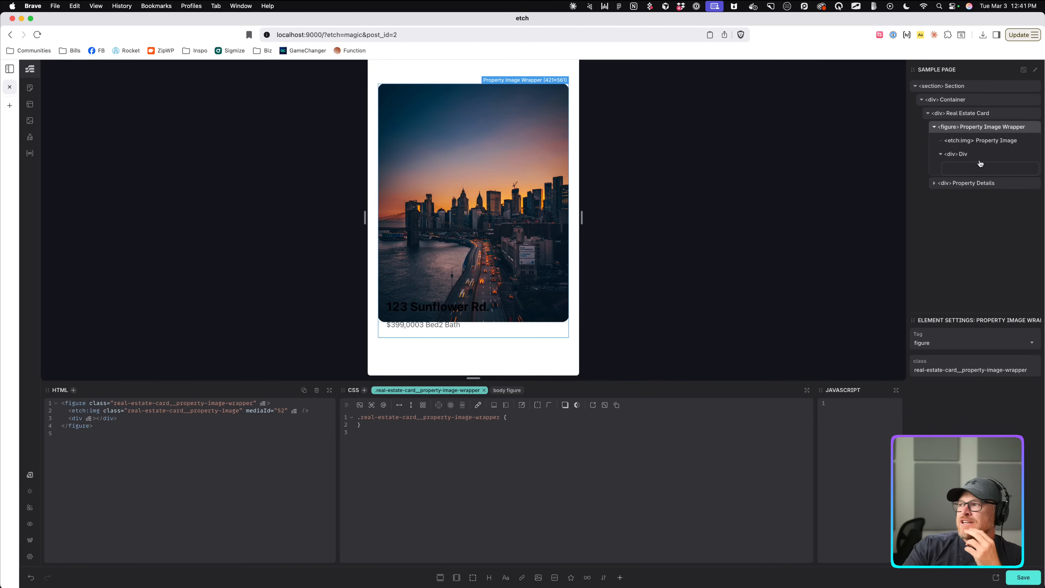
double_click(962, 155)
type("Overlay")
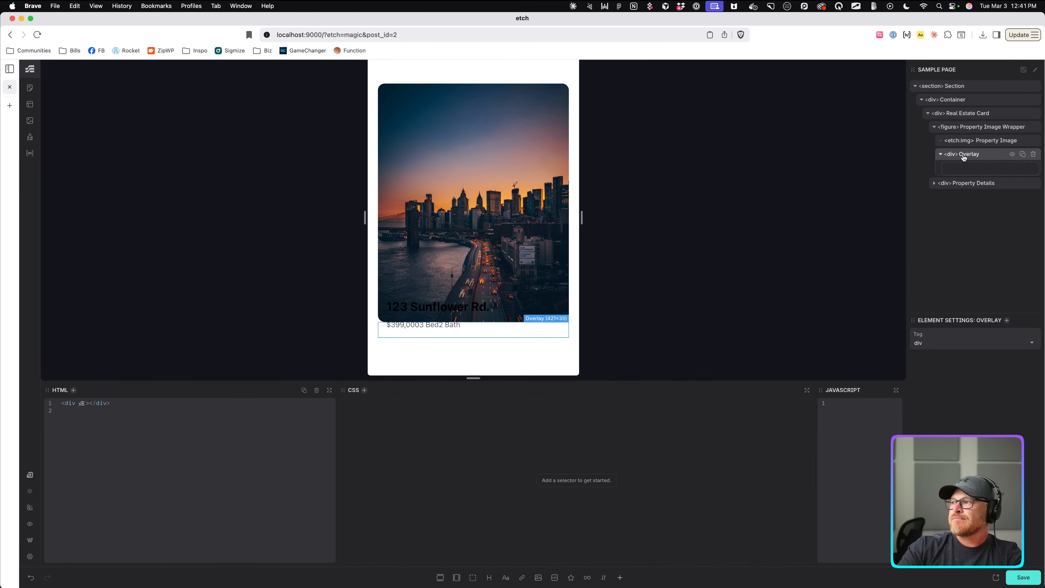
key("super+Return")
type(".real-")
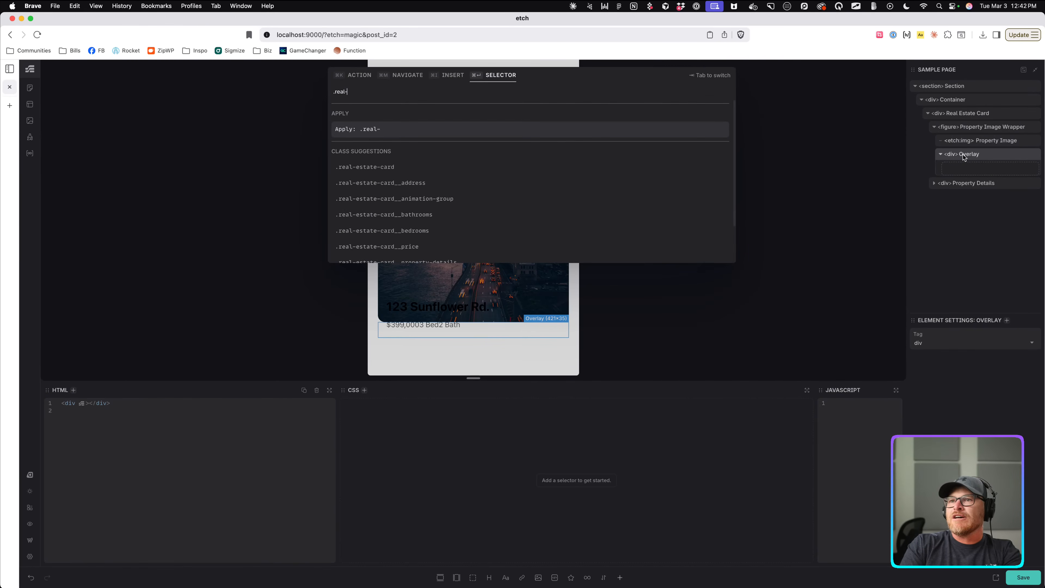
type("estate-card__overlay")
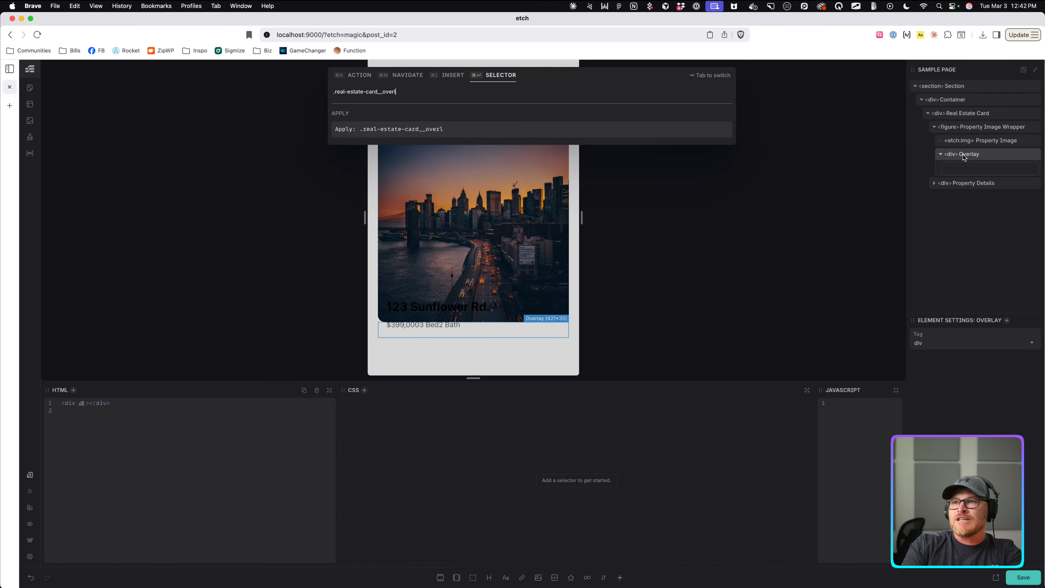
key("Return")
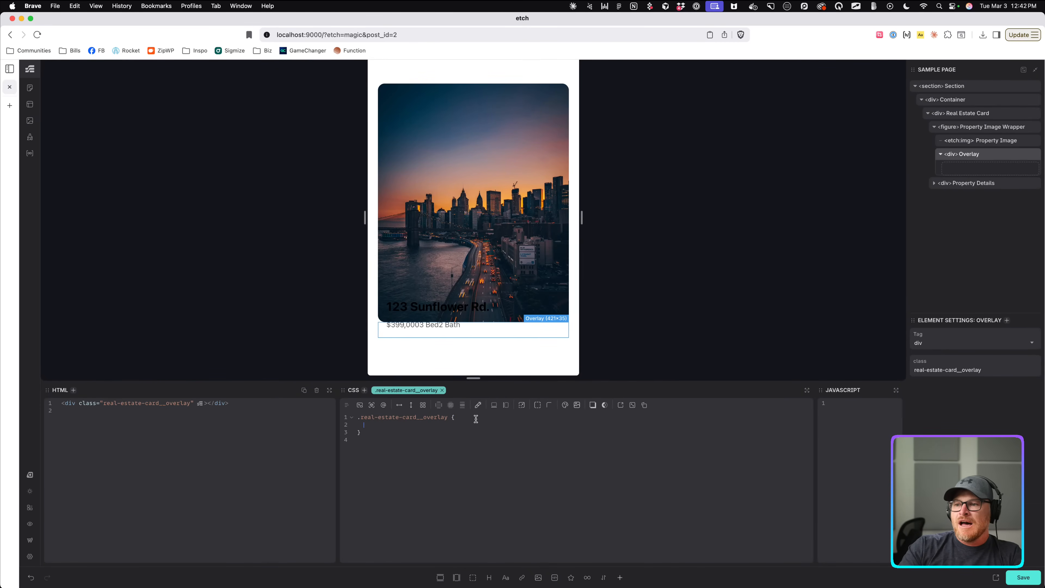
Set the Overlay background colour to Neutral (Relative).
left_click(565, 406)
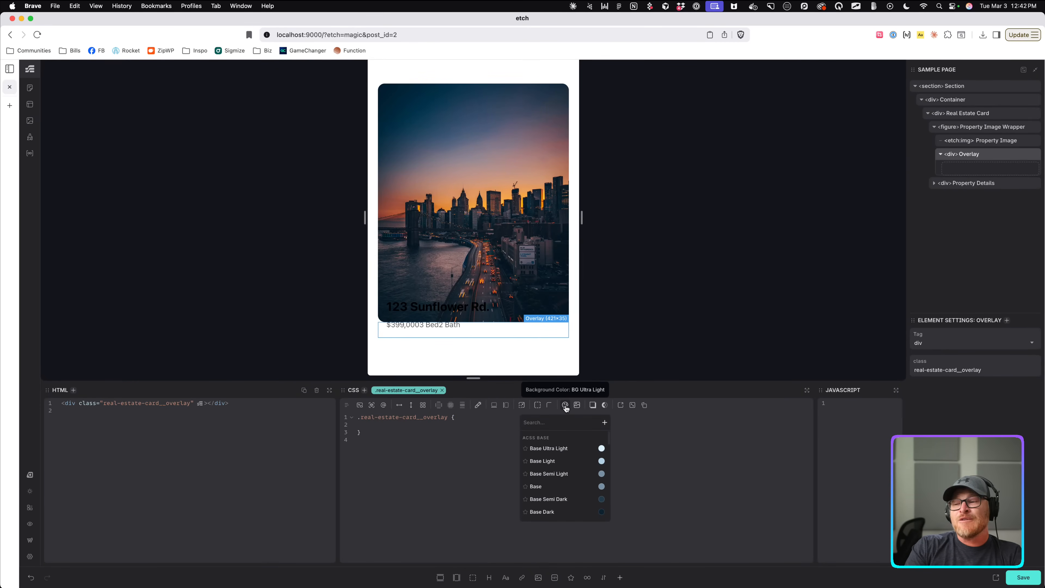
type("base")
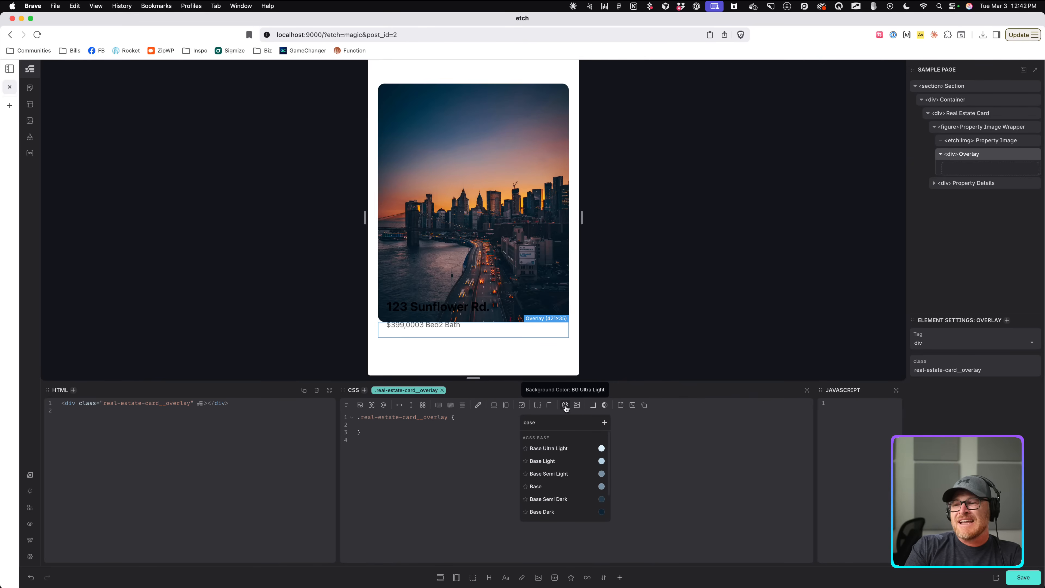
key("BackSpace")
key("BackSpace")
key("BackSpace")
key("BackSpace")
type("neutra")
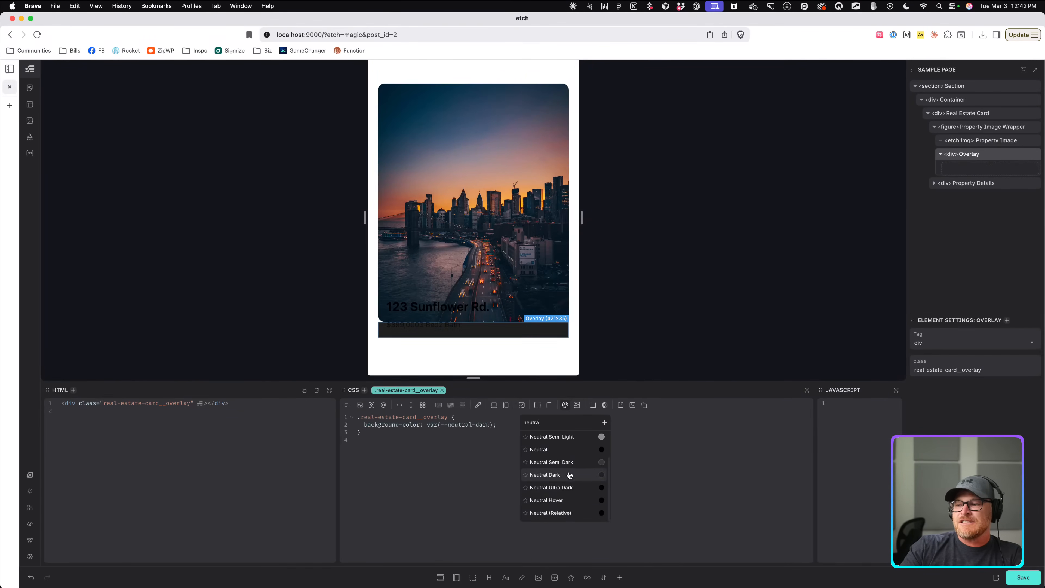
left_click(563, 512)
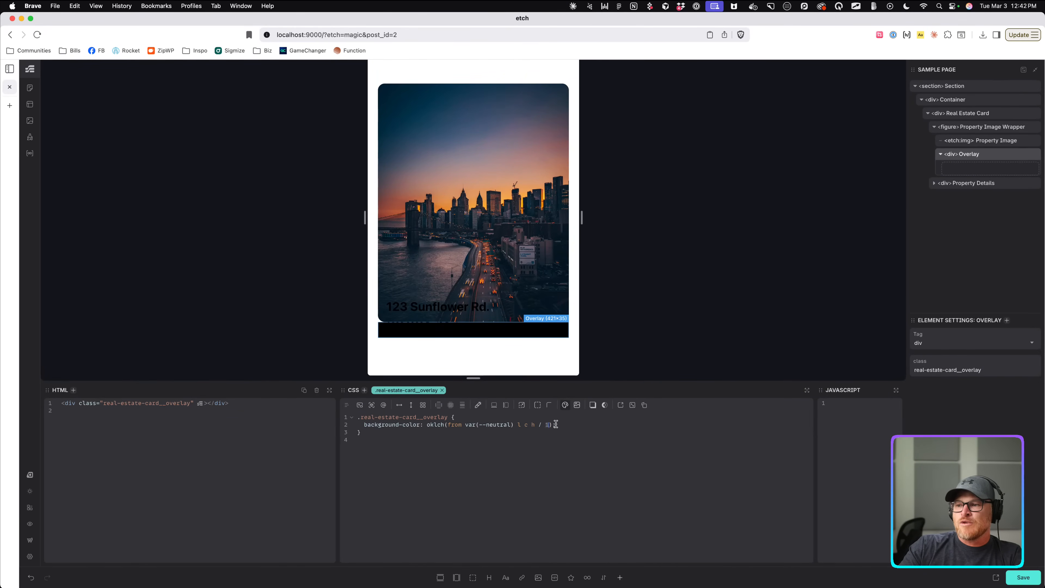
Lower the Overlay background's alpha to .4.
key("BackSpace")
type(".4")
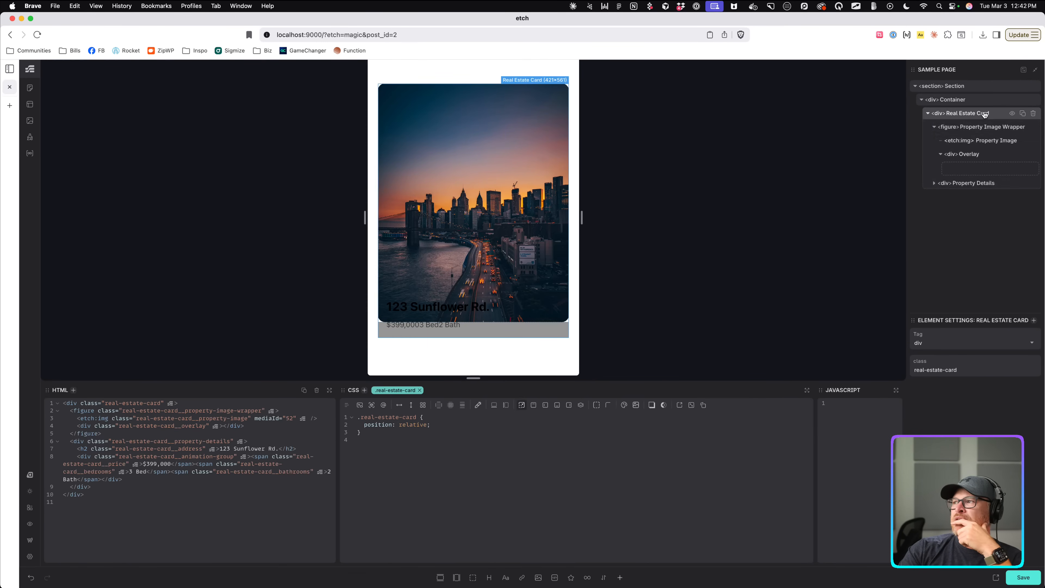
left_click(979, 129)
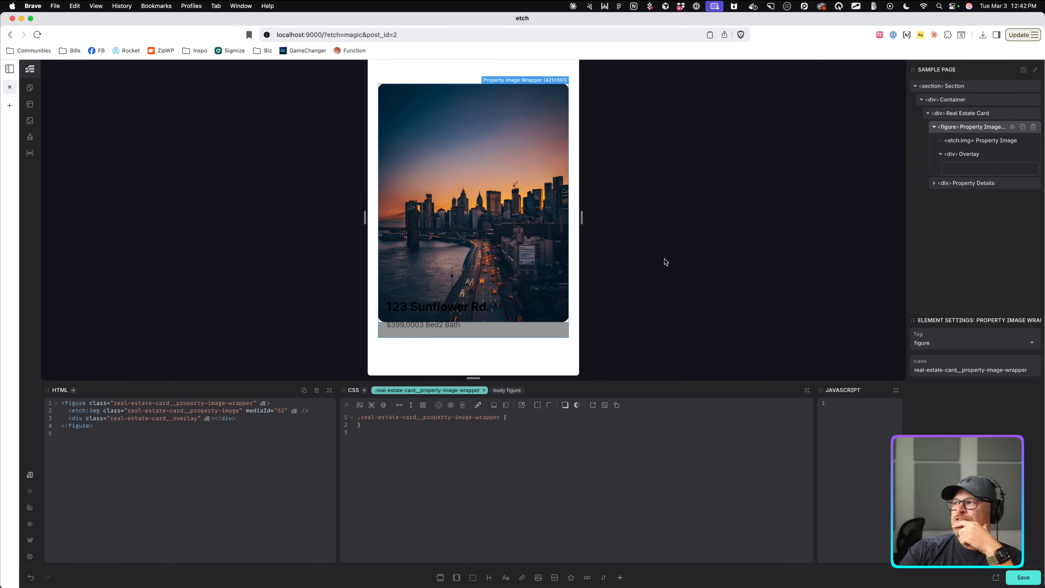
left_click(962, 154)
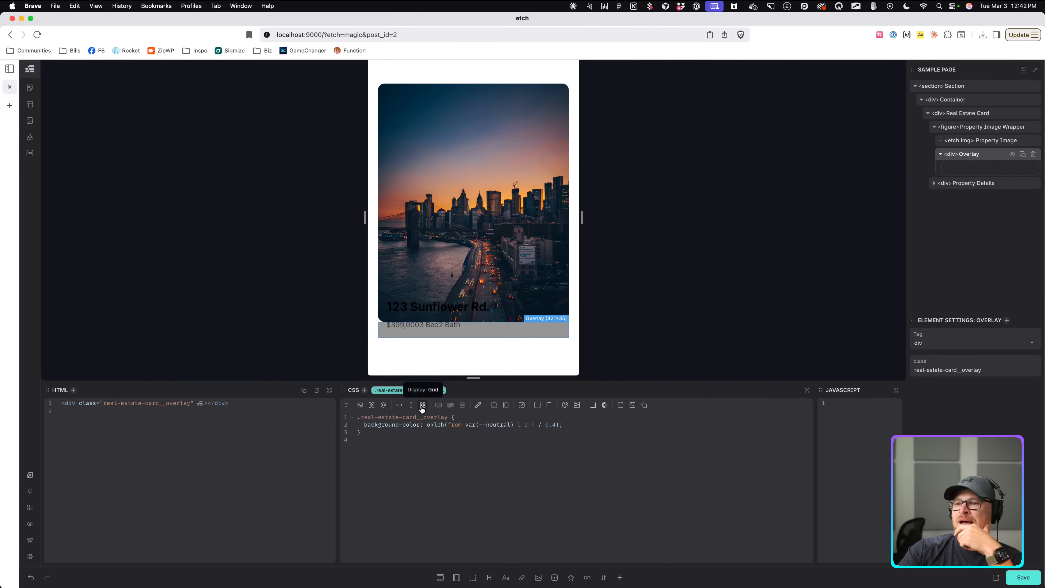
Position the Overlay absolutely with top, start, bottom and end insets all at 0.
left_click(522, 405)
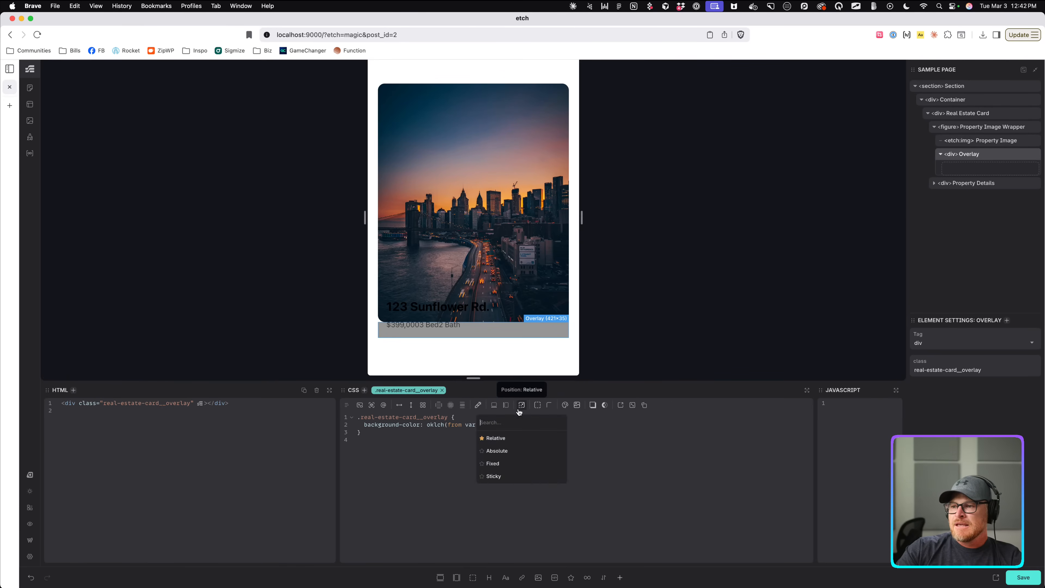
left_click(508, 451)
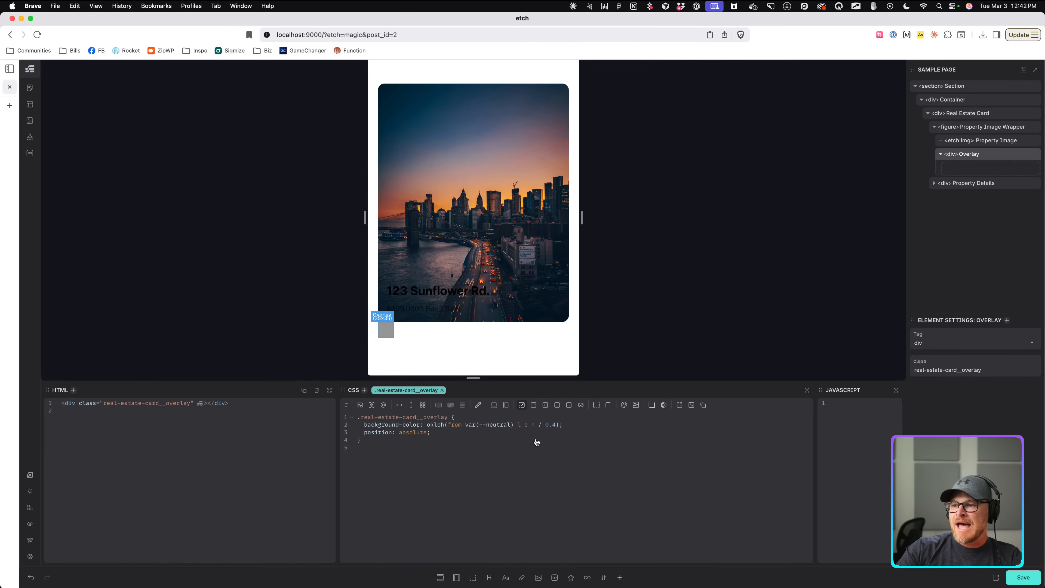
left_click(534, 404)
left_click(545, 404)
left_click(557, 405)
left_click(569, 405)
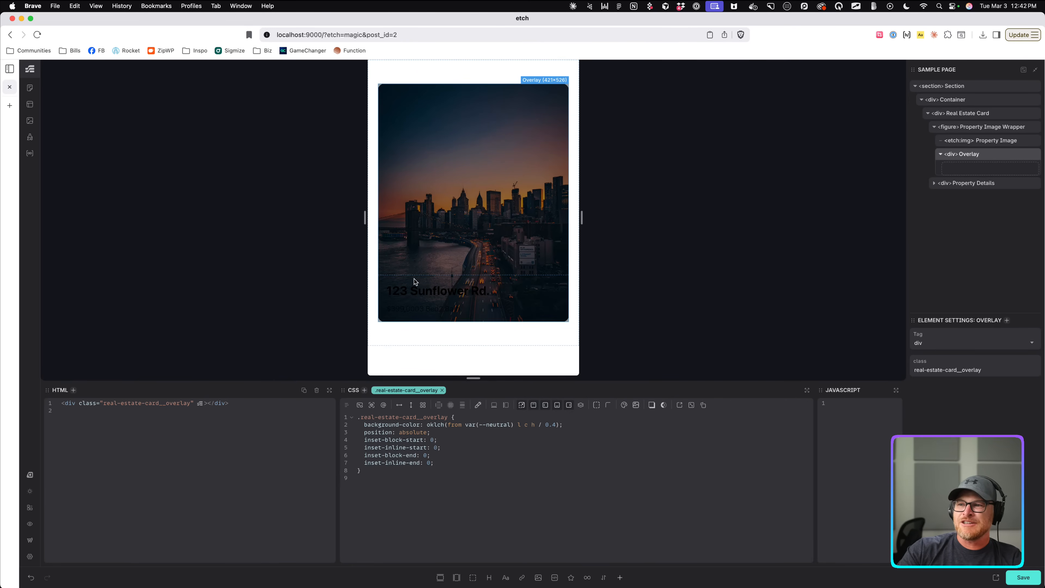
left_click(391, 303)
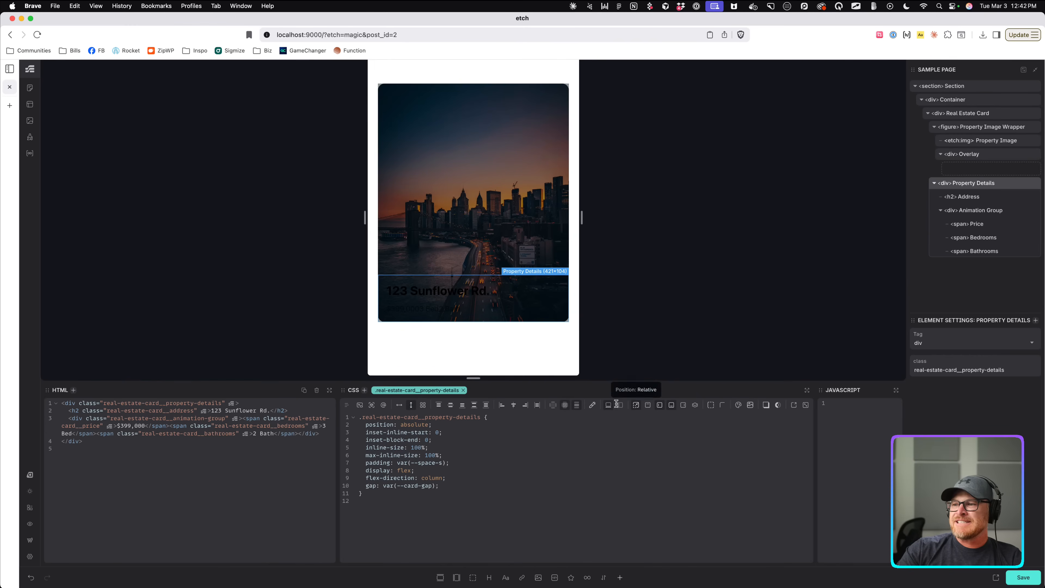
Make the Property Details text and the Address heading white.
left_click(591, 404)
type("white")
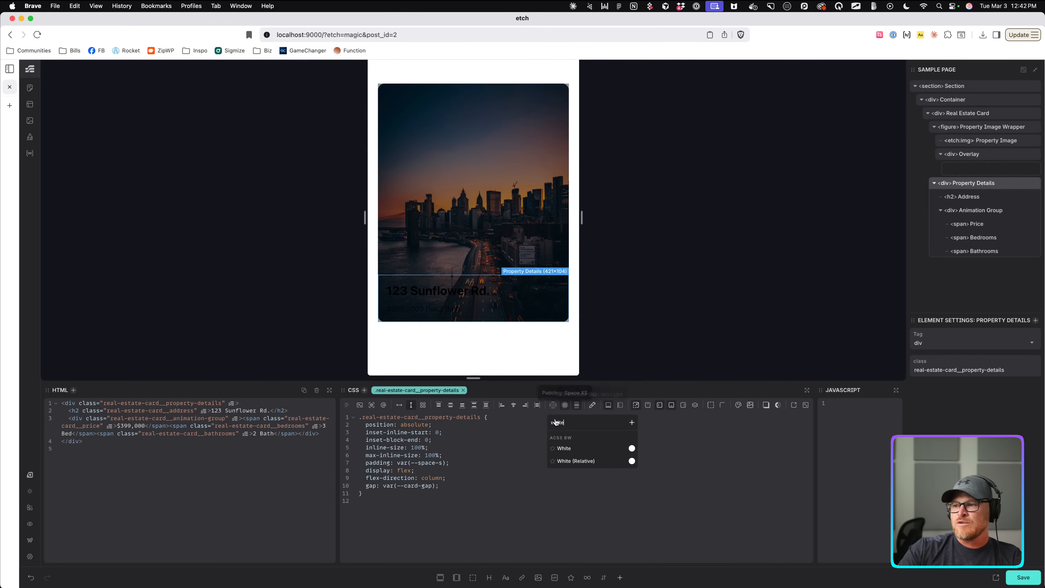
left_click(569, 451)
left_click(436, 290)
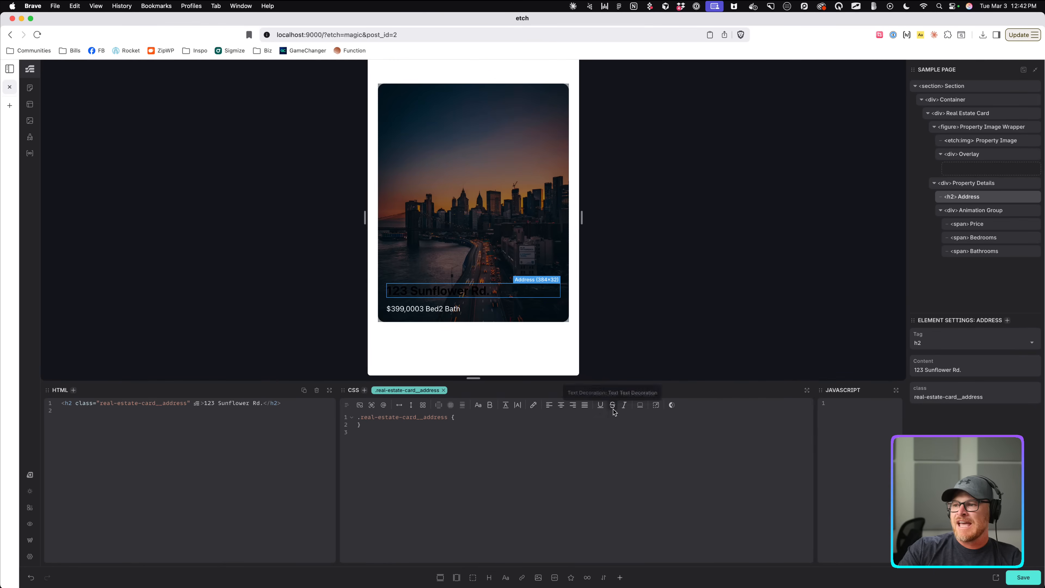
left_click(534, 406)
type("whitew")
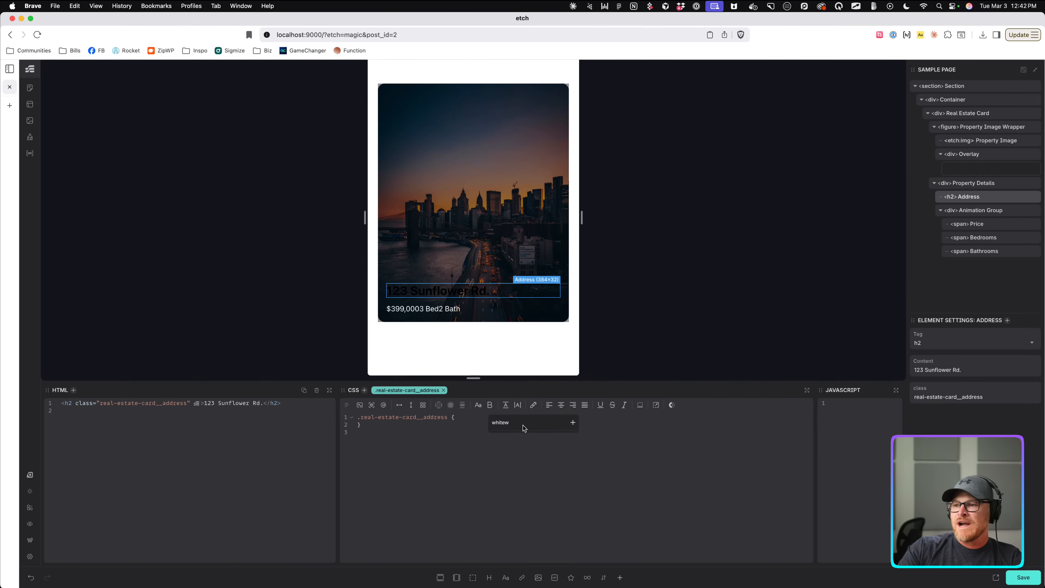
key("BackSpace")
left_click(504, 445)
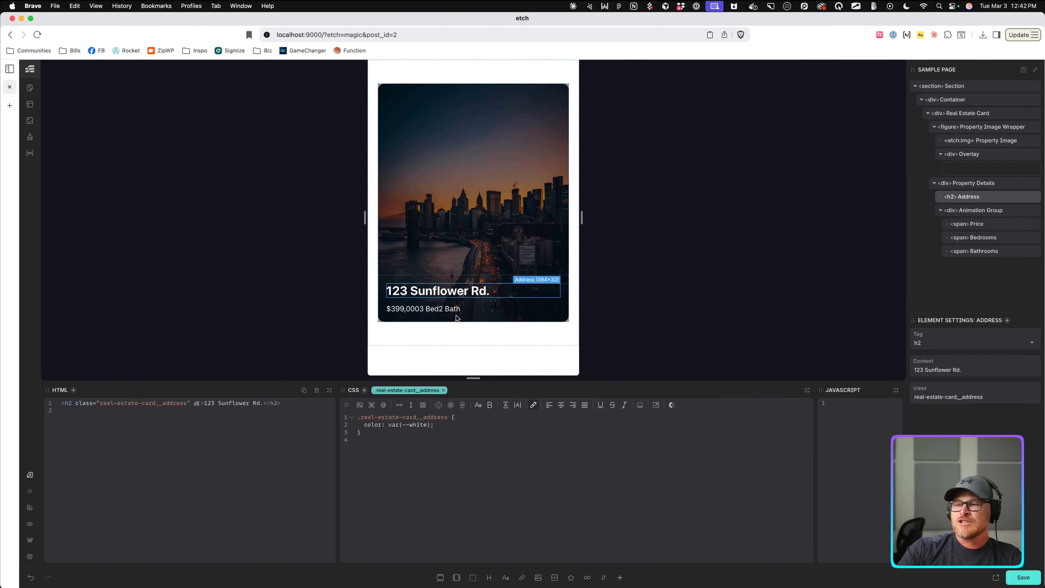
Replace the Overlay's four inset lines with a single inset: 0 shorthand.
left_click(503, 208)
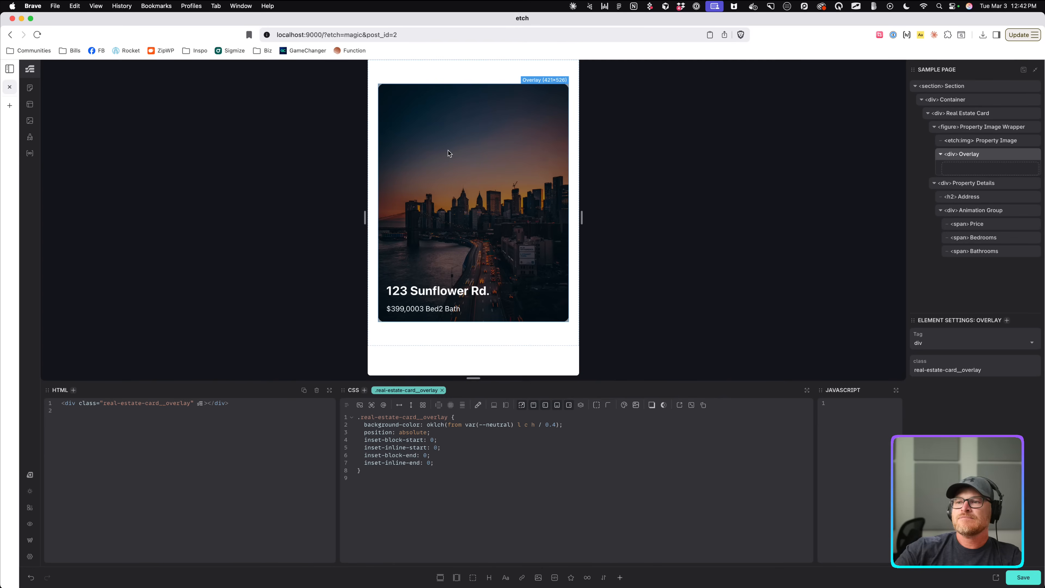
left_click(479, 309)
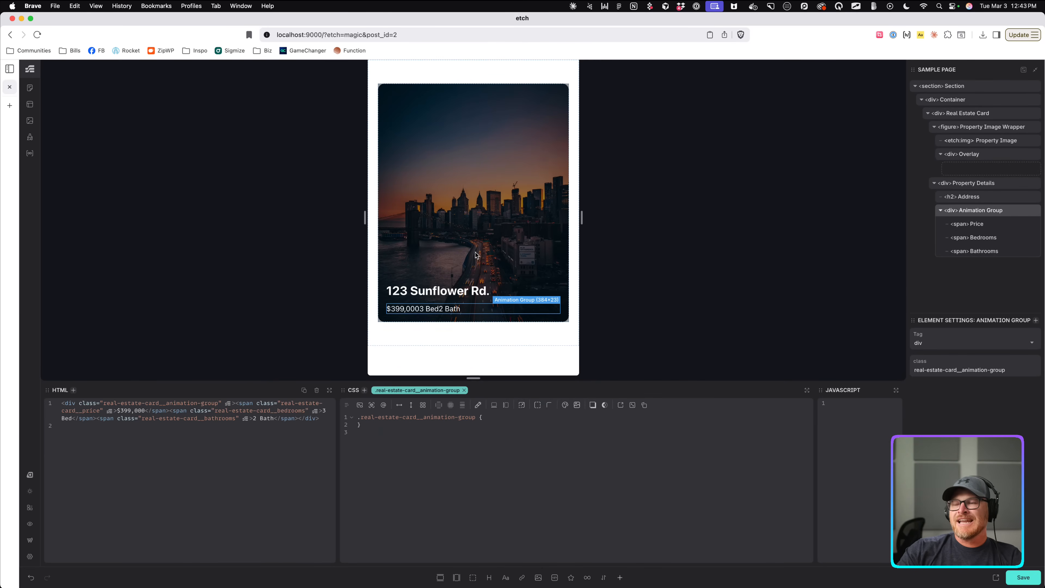
left_click(485, 243)
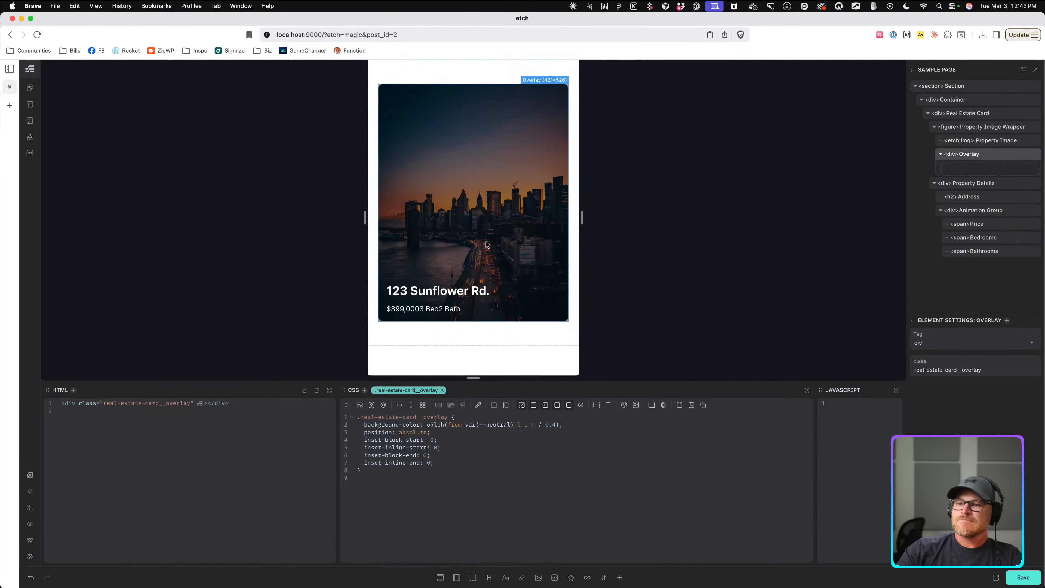
left_click_drag(434, 462, 382, 431)
type(": 0;")
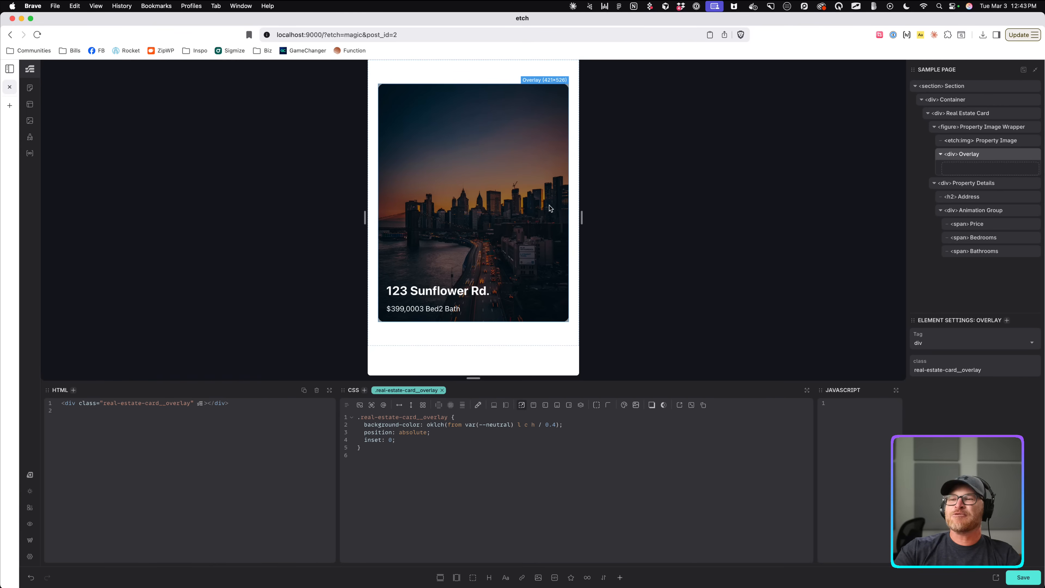
left_click(460, 290)
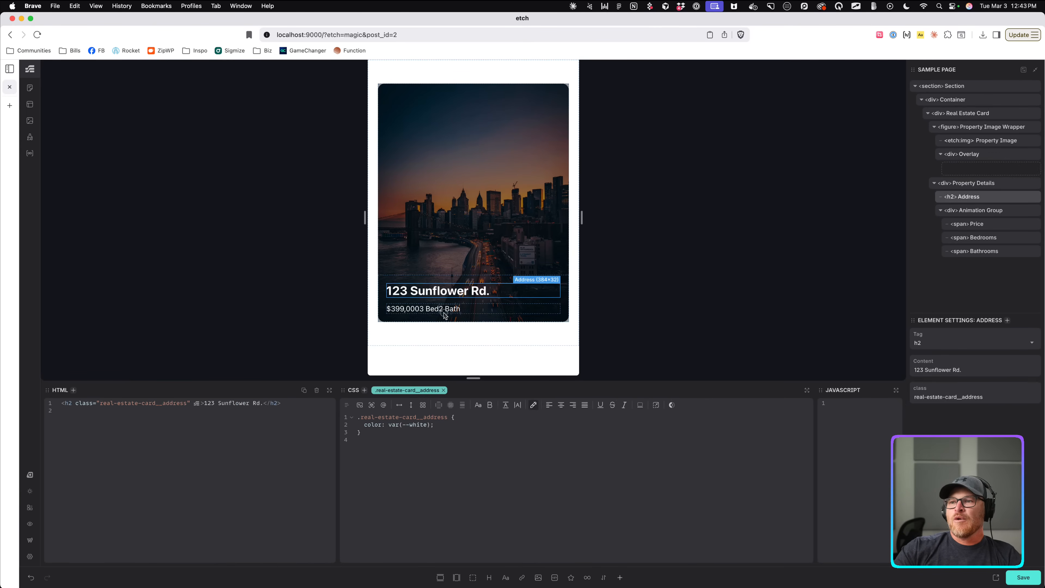
left_click(468, 313)
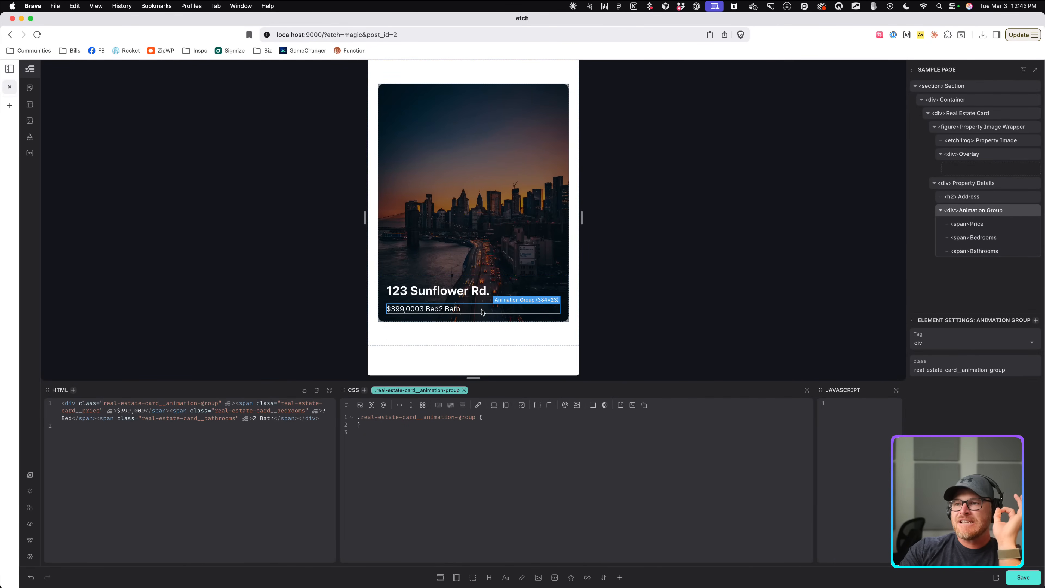
Make Animation Group a flex row with flex-wrap: wrap and Card Gap spacing, then save.
left_click(399, 406)
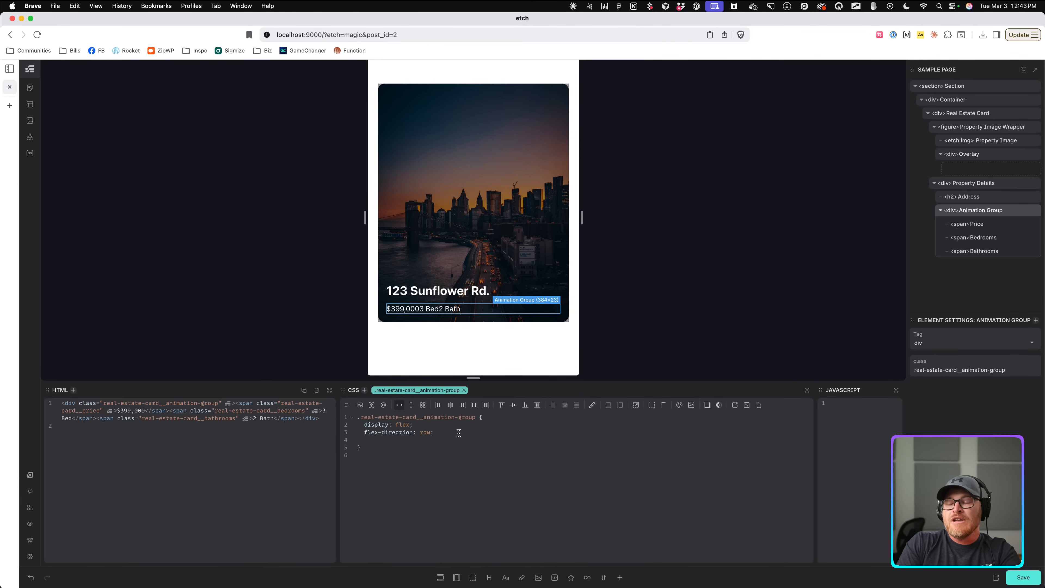
type("flex-wrap: wrap;")
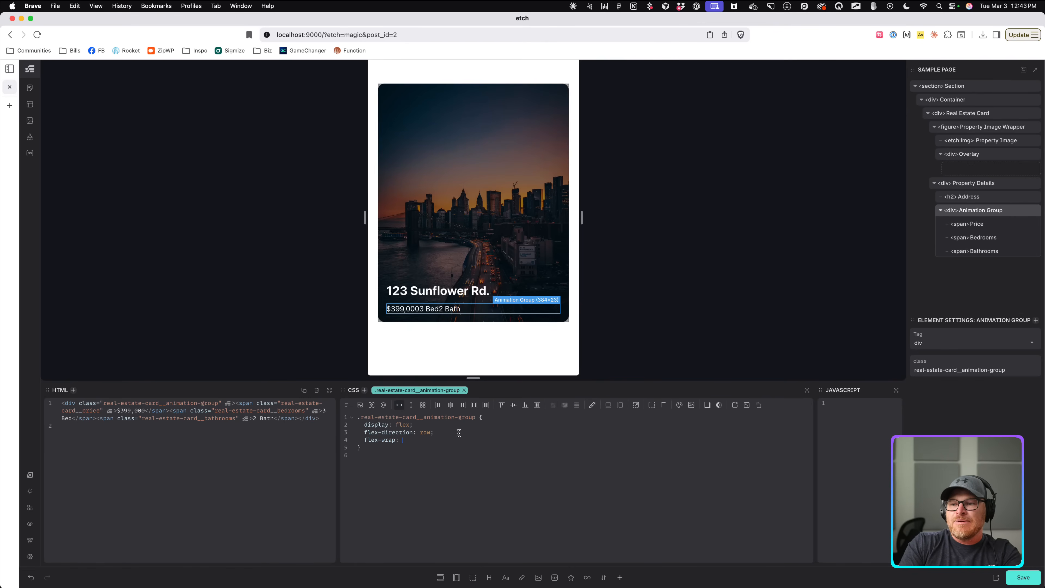
left_click(578, 409)
left_click(565, 448)
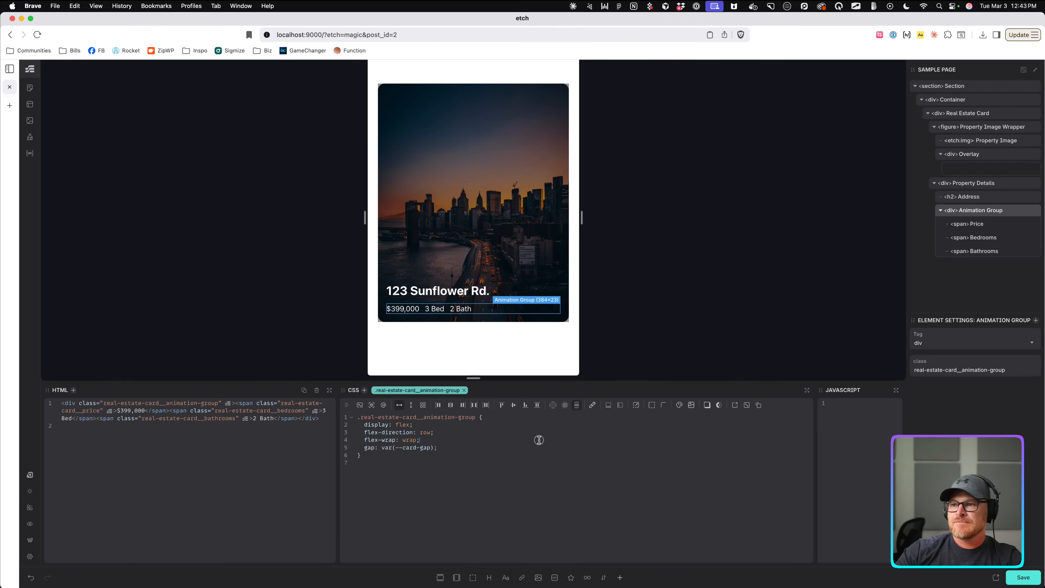
key("super+s")
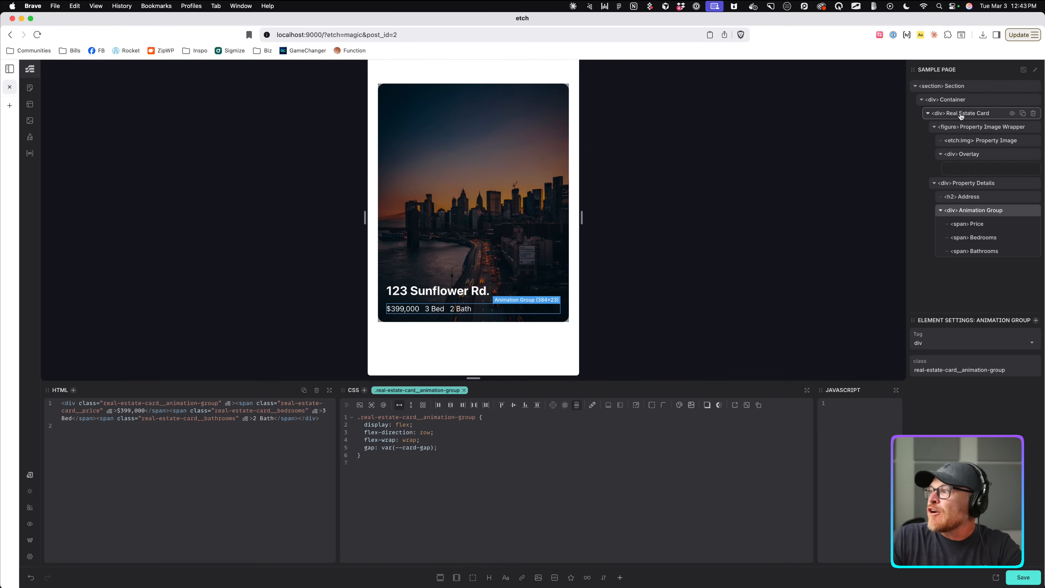
Add overflow: clip to the real-estate-card rule and copy that declaration.
left_click(379, 320)
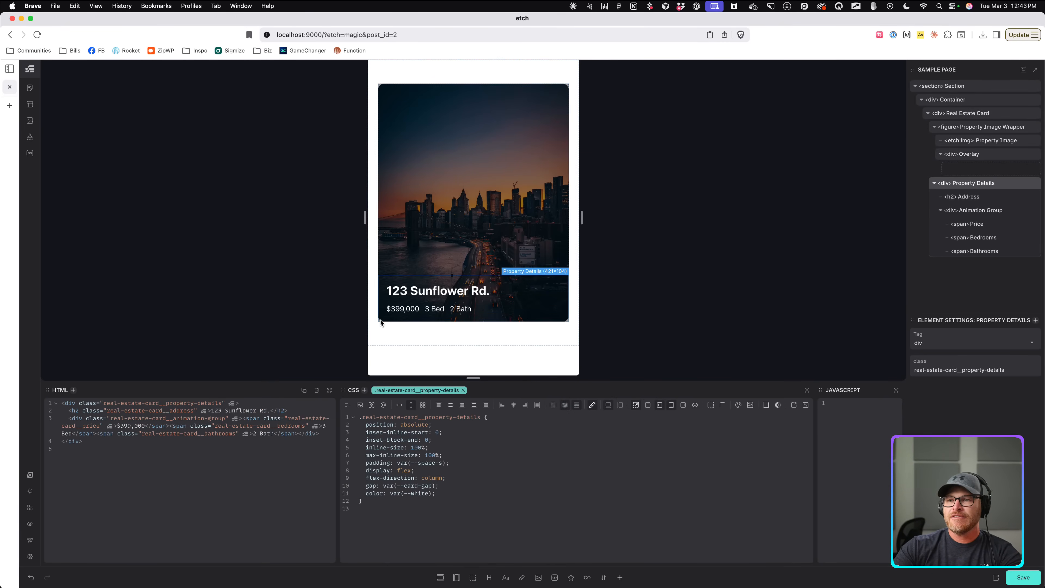
scroll(379, 321, "up", 5)
scroll(251, 389, "down", 5)
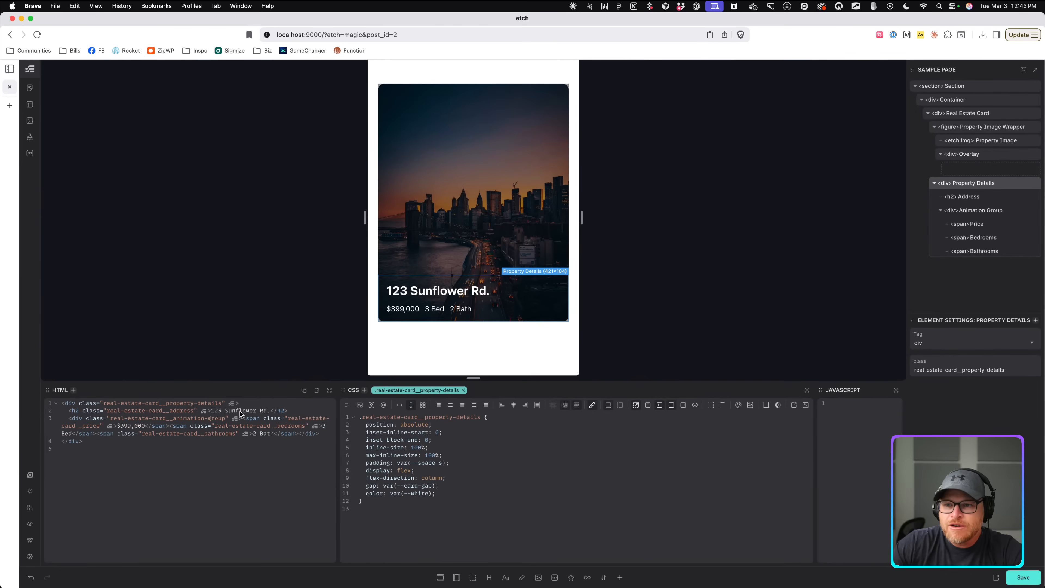
left_click(979, 113)
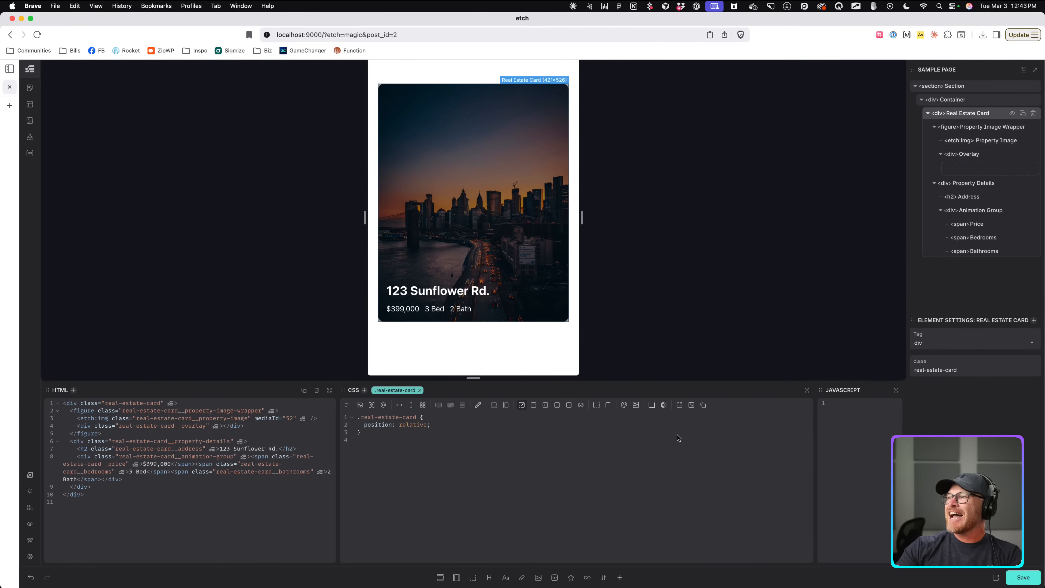
type("over")
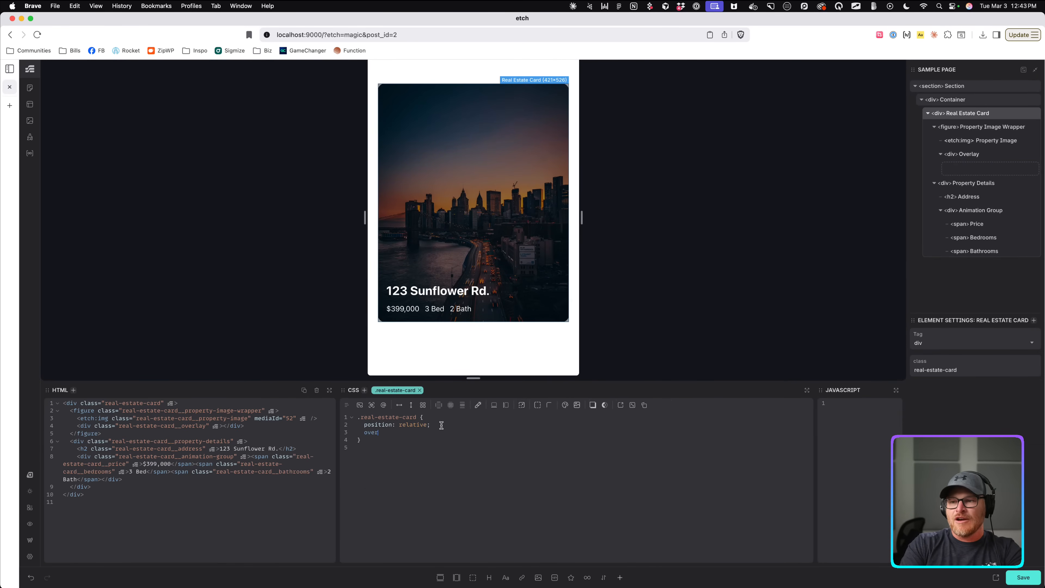
type("flow: clip;")
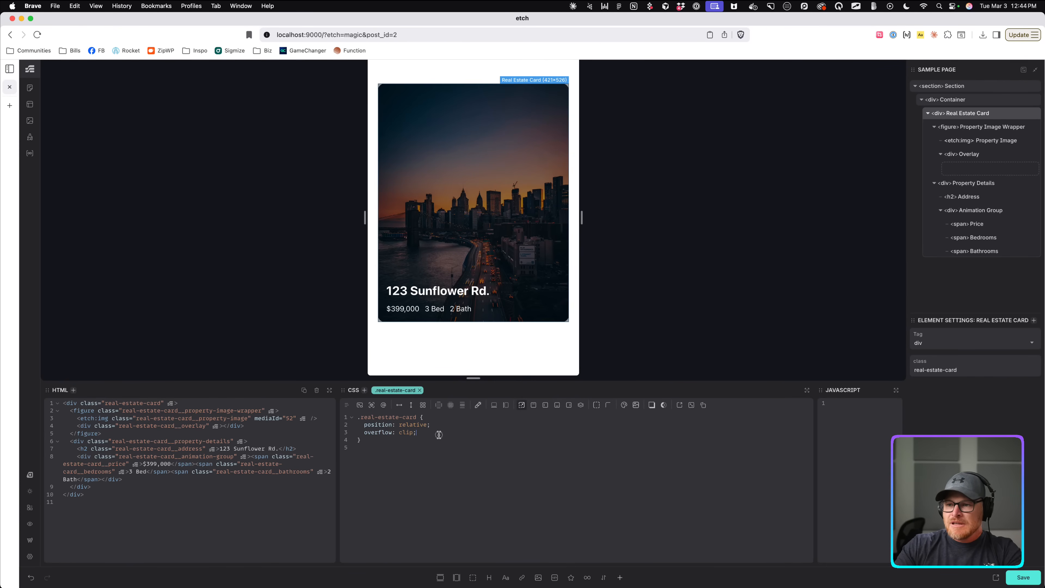
left_click_drag(439, 434, 364, 433)
key("super+c")
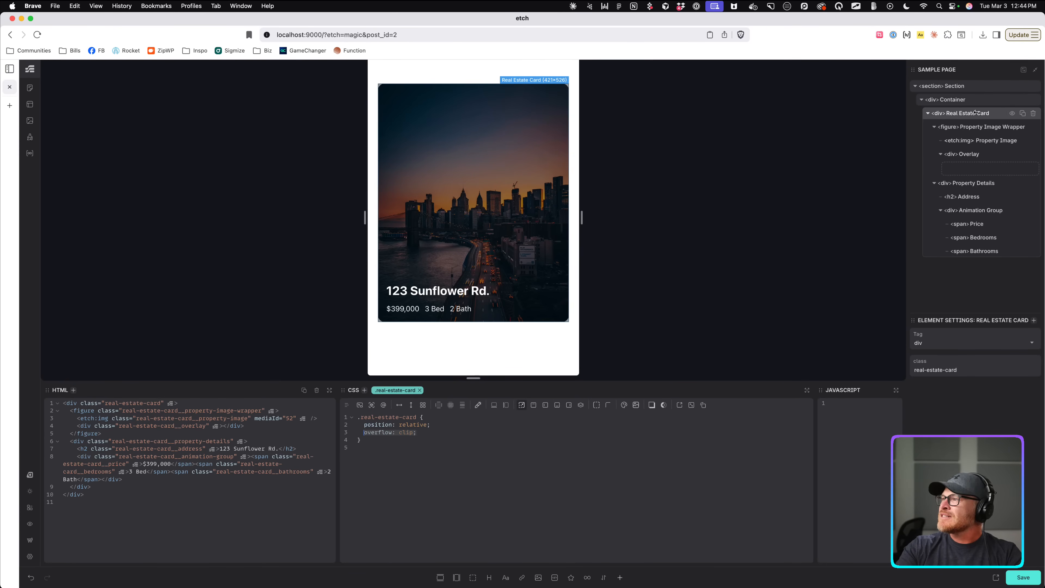
Paste overflow: clip into the Property Image Wrapper rule, save, and preview the live page.
left_click(975, 127)
left_click(526, 416)
key("Return")
key("super+v")
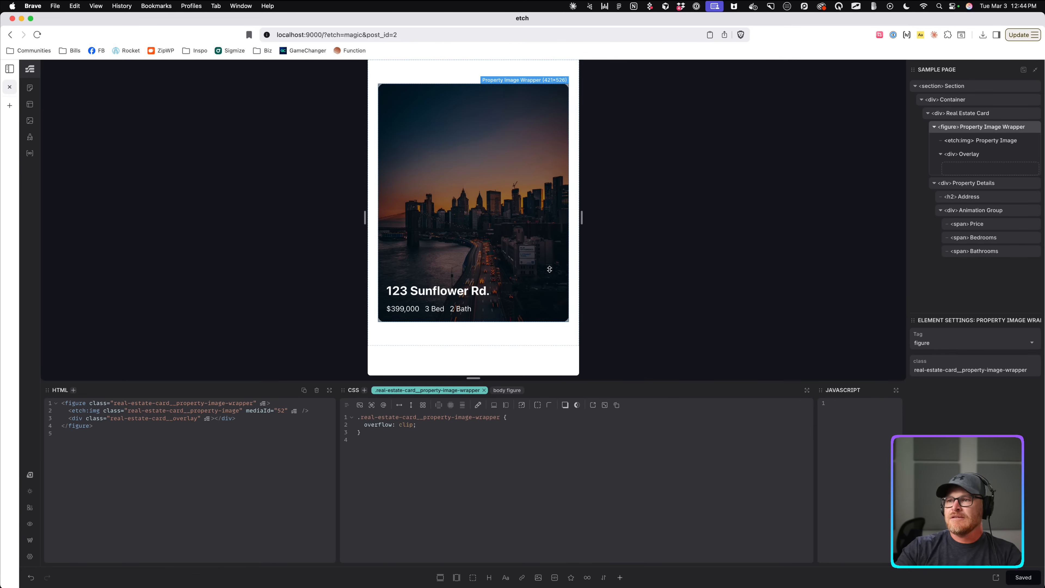
left_click(1021, 580)
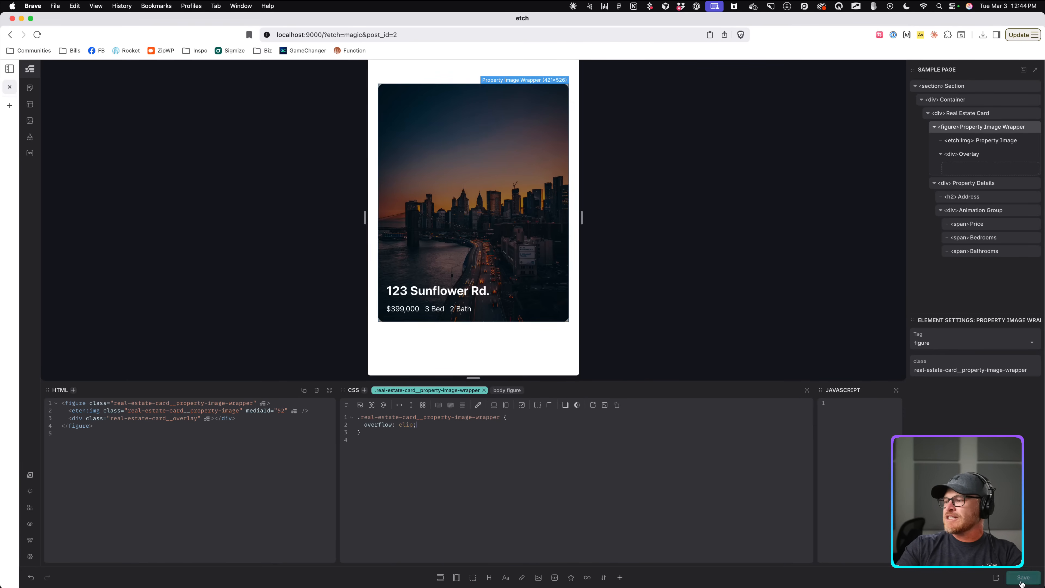
left_click(997, 578)
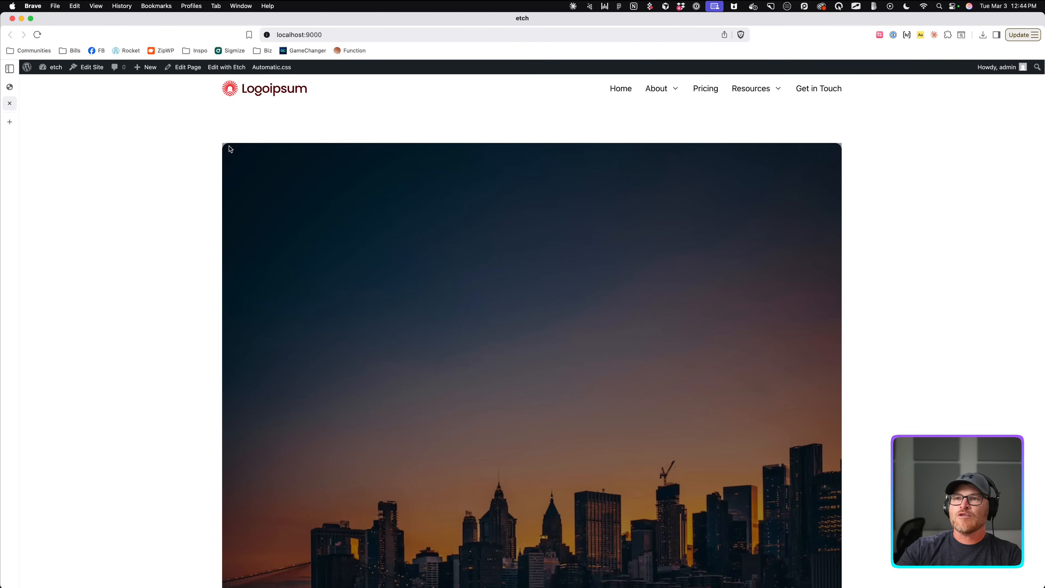
left_click(14, 85)
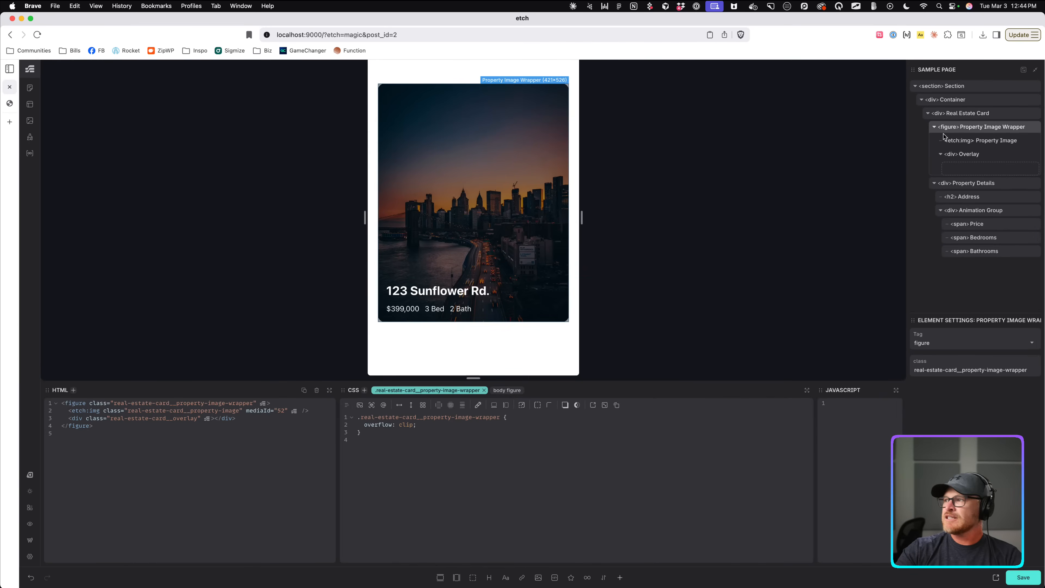
Change the Real Estate Card's overflow value from clip to hidden.
left_click(981, 141)
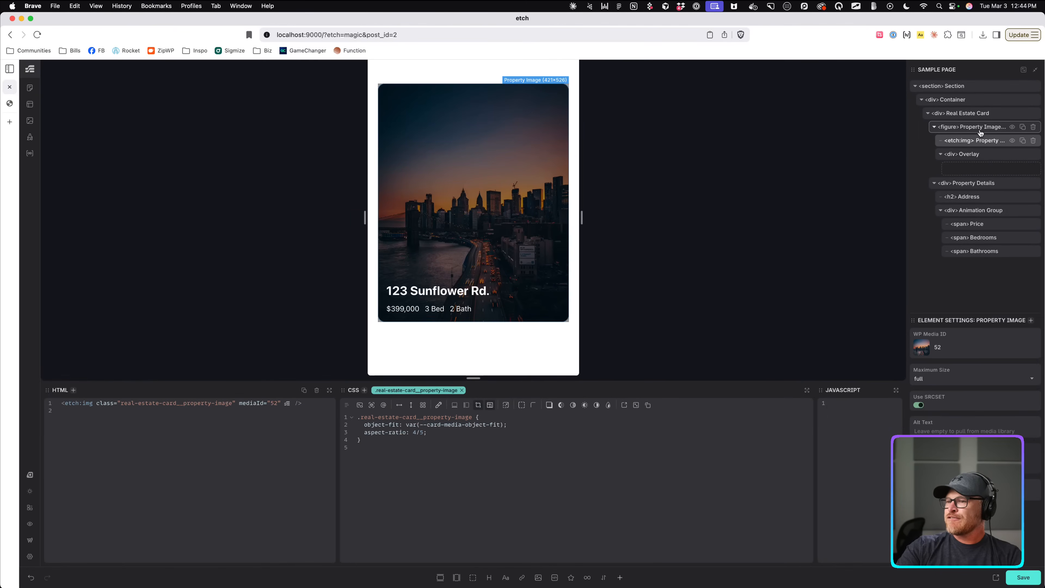
left_click(980, 131)
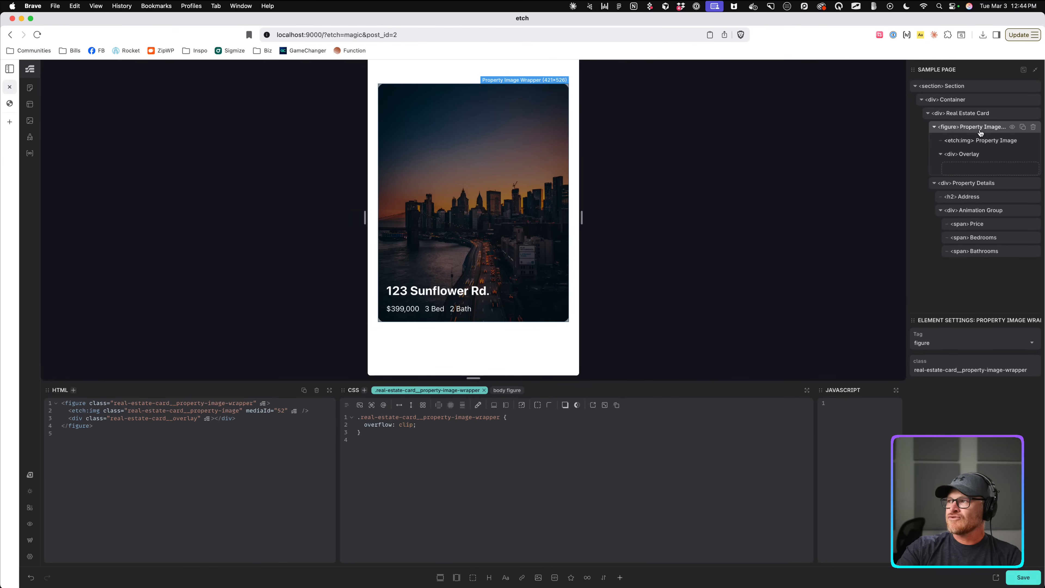
left_click(979, 154)
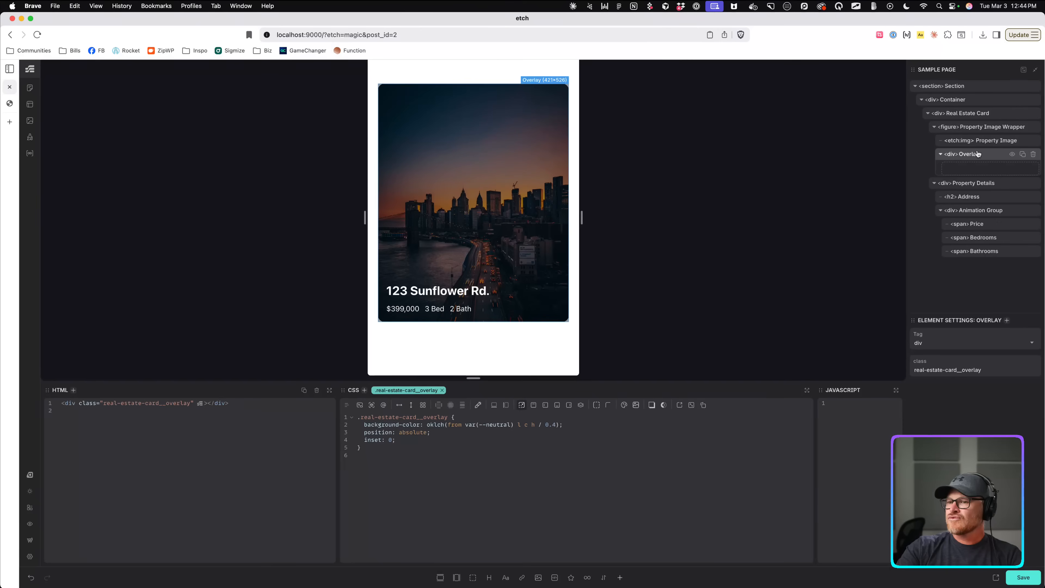
left_click(977, 114)
double_click(406, 432)
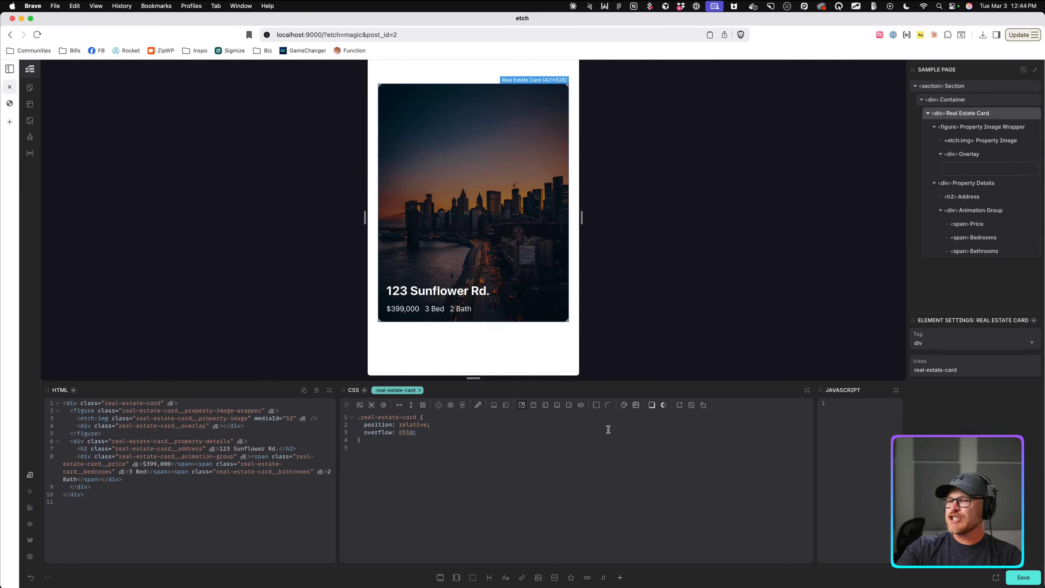
type("hidden")
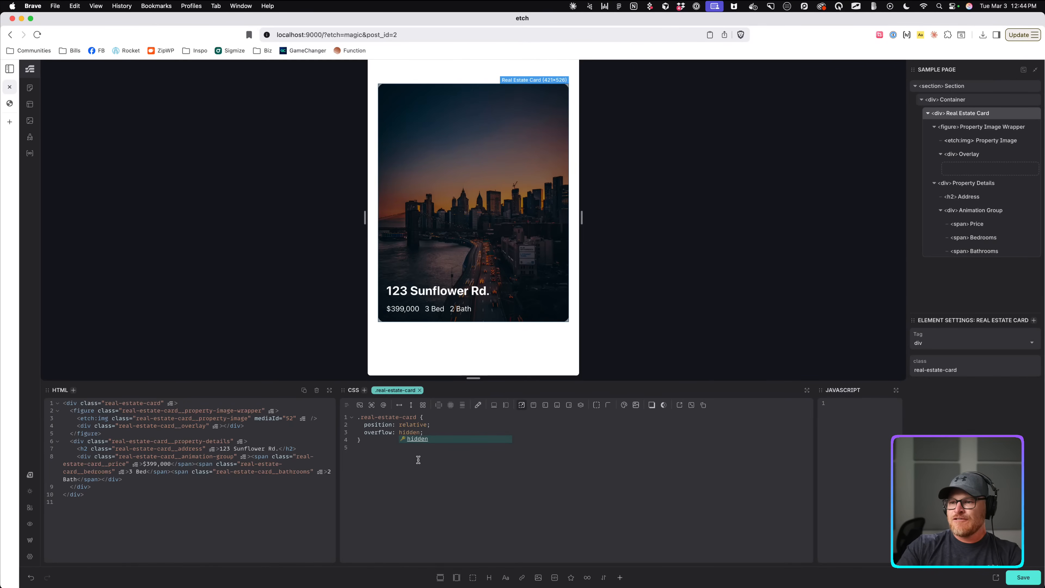
left_click(451, 428)
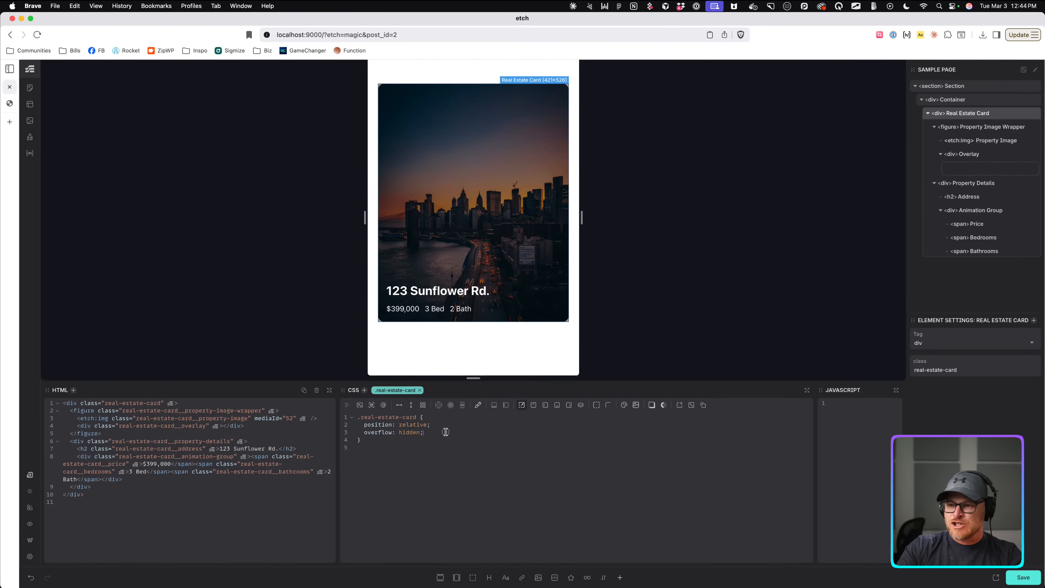
left_click_drag(445, 432, 332, 433)
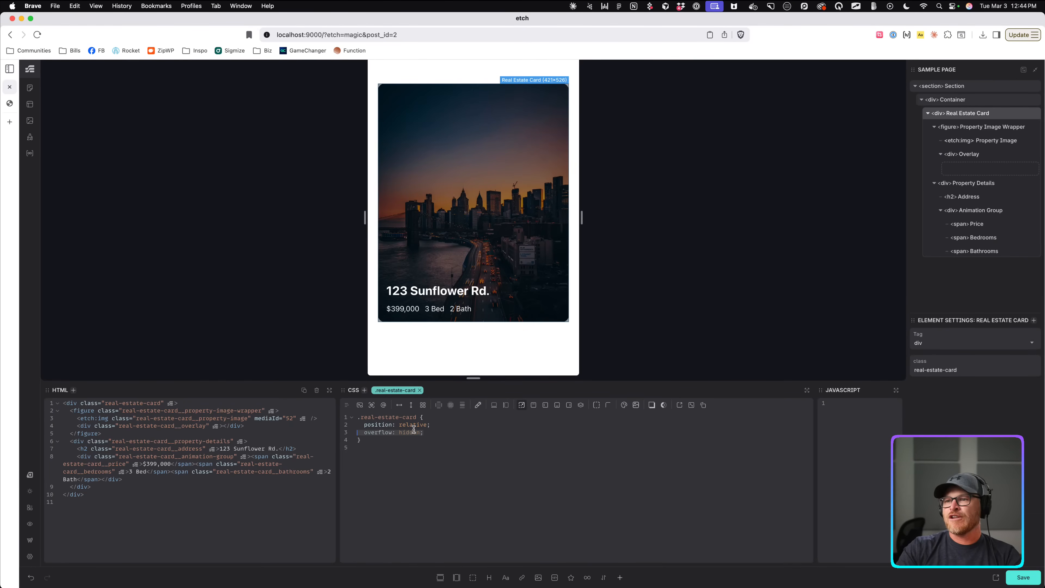
left_click(510, 430)
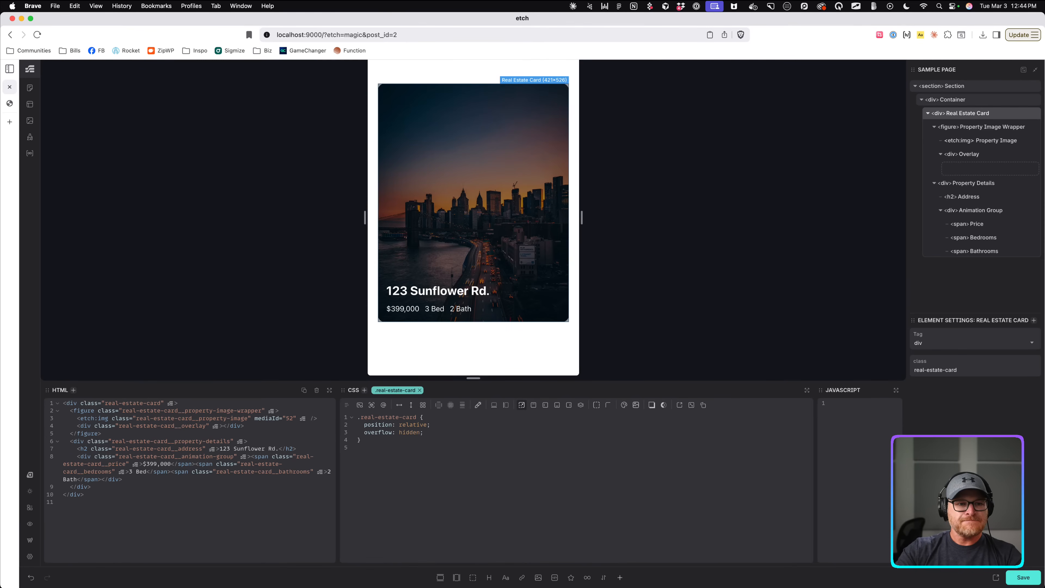
left_click(463, 309)
left_click(495, 310)
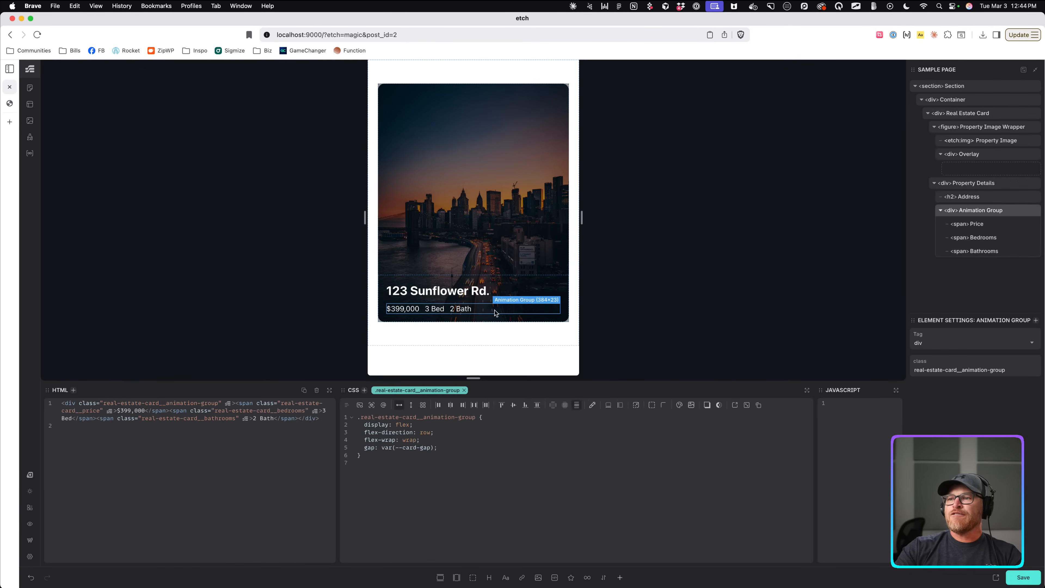
left_click(457, 444)
key("Return")
type("display: none;")
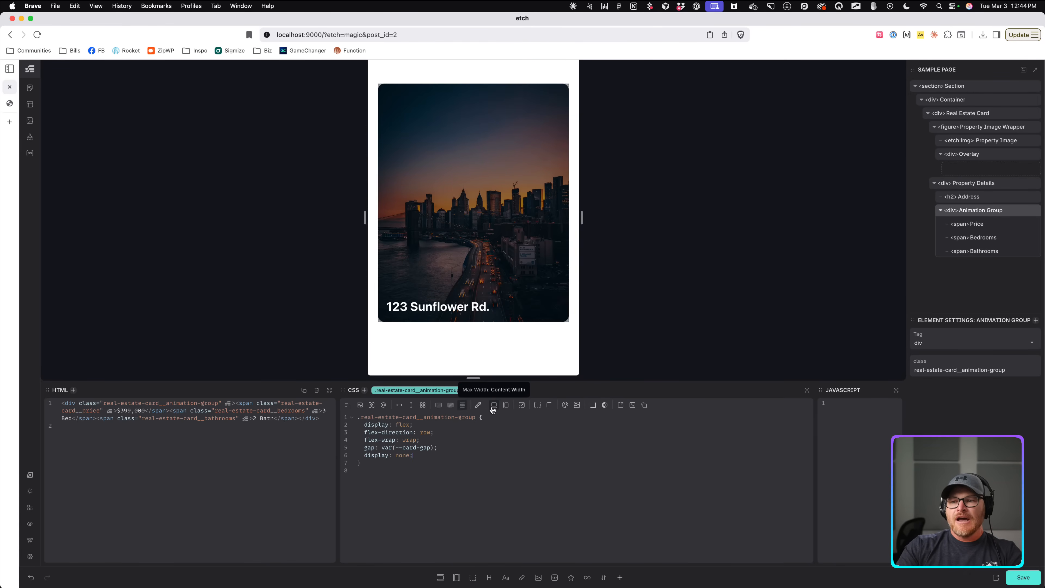
key("super+z")
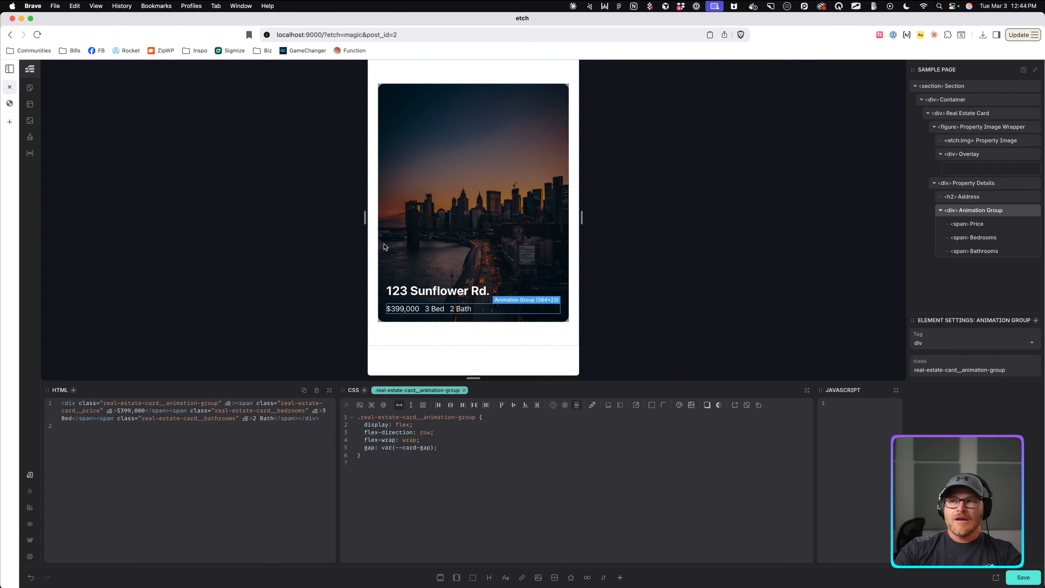
left_click(393, 83)
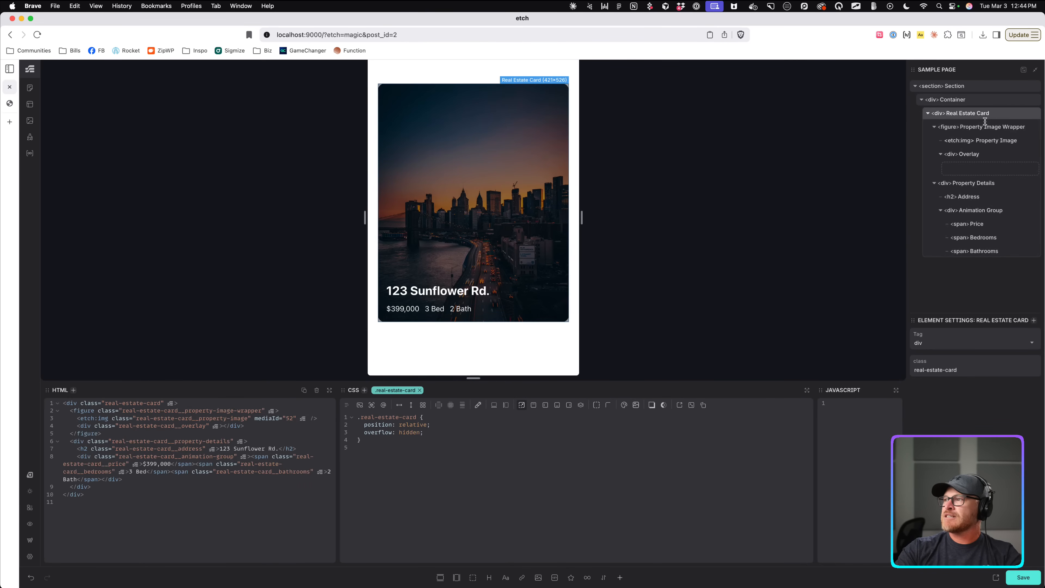
Add border-radius: 0 to the Property Image rule below its aspect ratio.
left_click(981, 130)
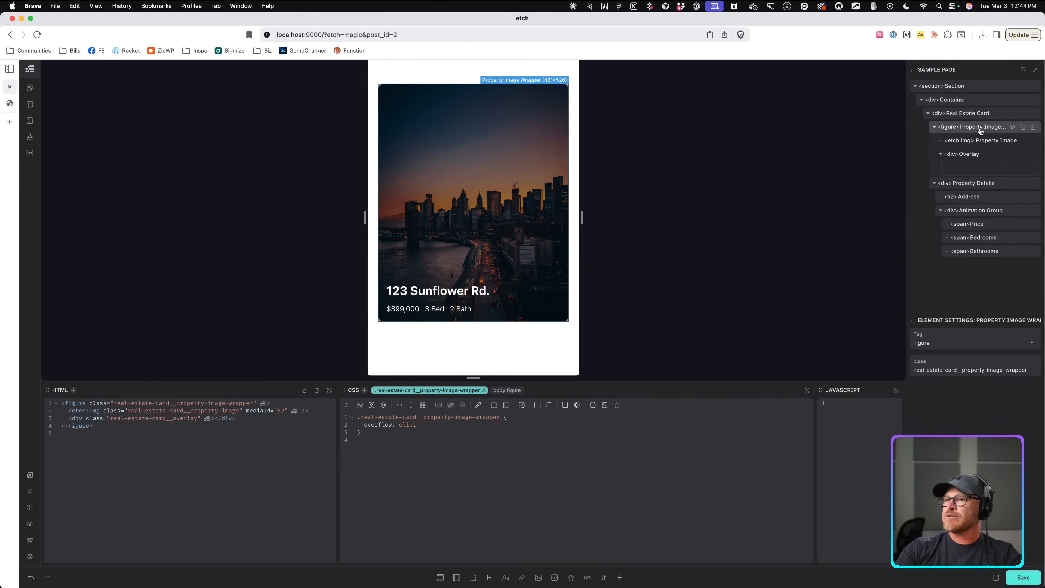
left_click(975, 115)
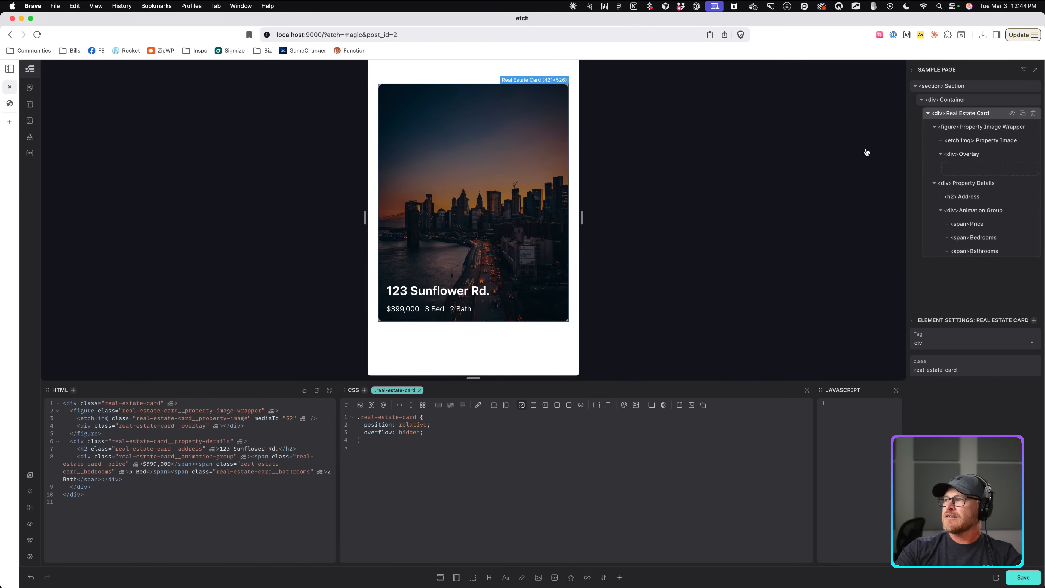
left_click(963, 140)
left_click(449, 432)
key("Return")
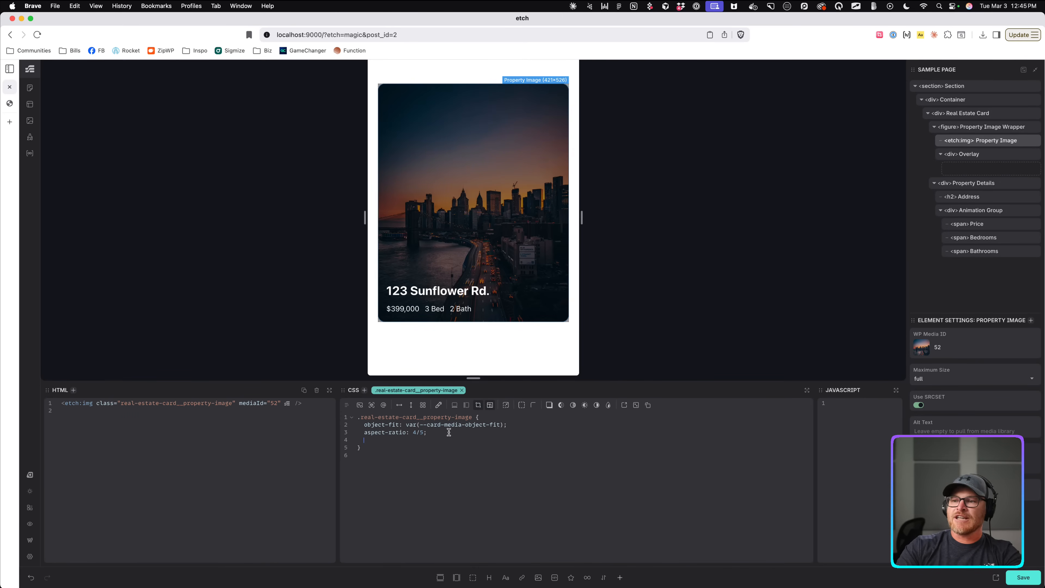
type("border-radius: 0;")
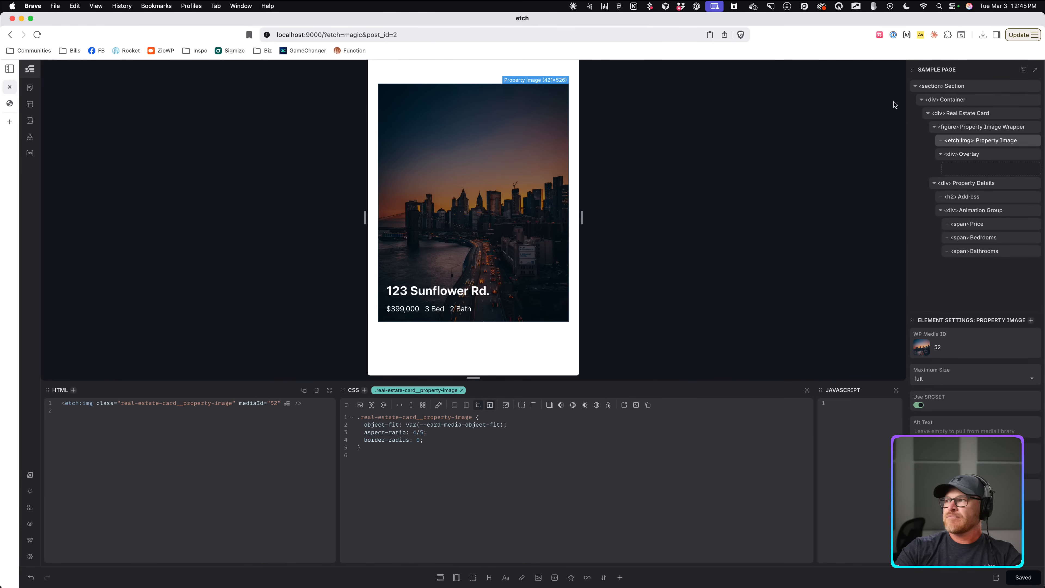
Give the Real Estate Card border-radius var(--radius) and switch its overflow back to clip.
left_click(954, 112)
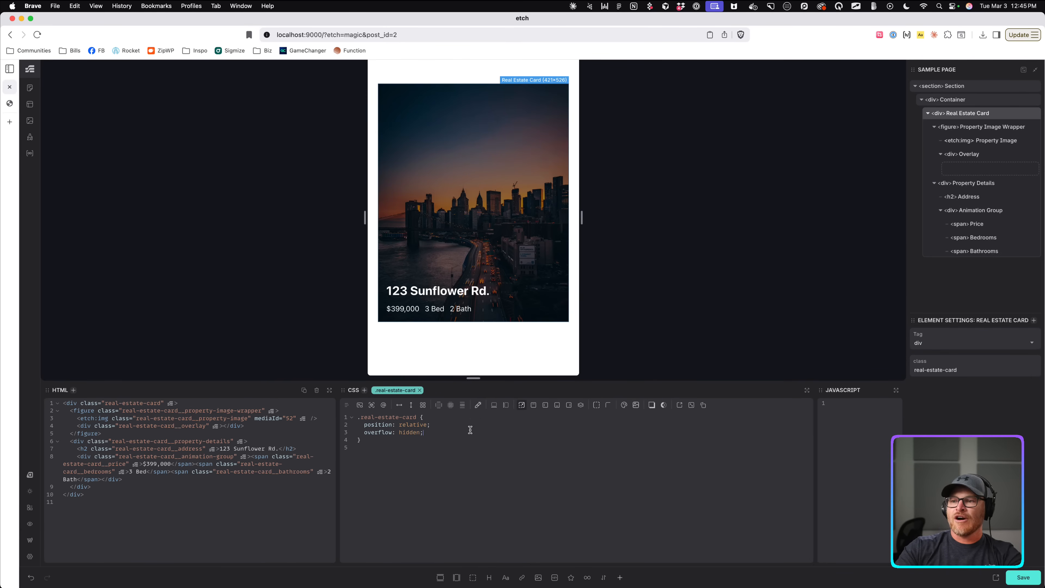
left_click(607, 406)
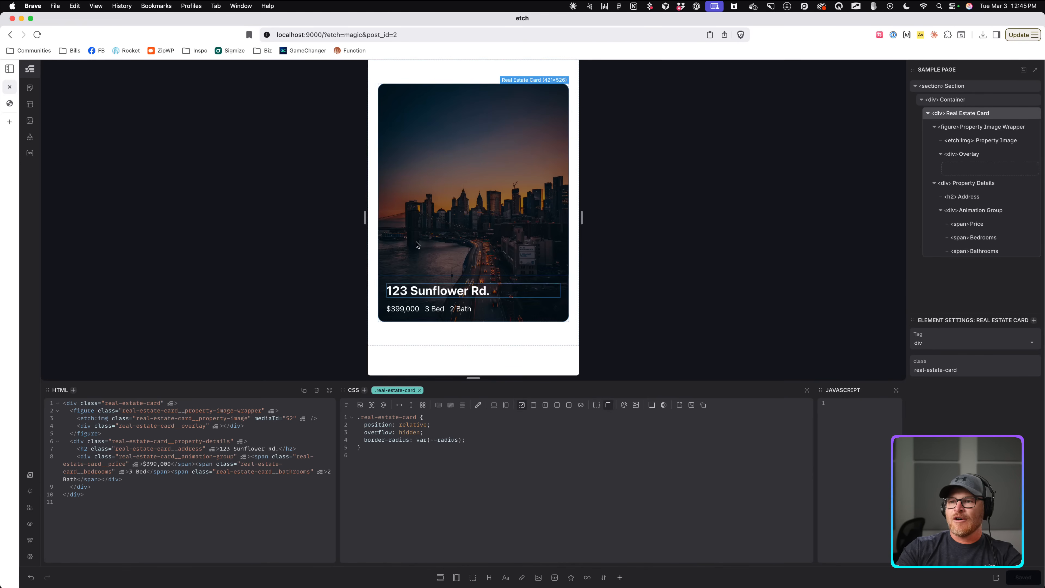
double_click(413, 432)
type("clip")
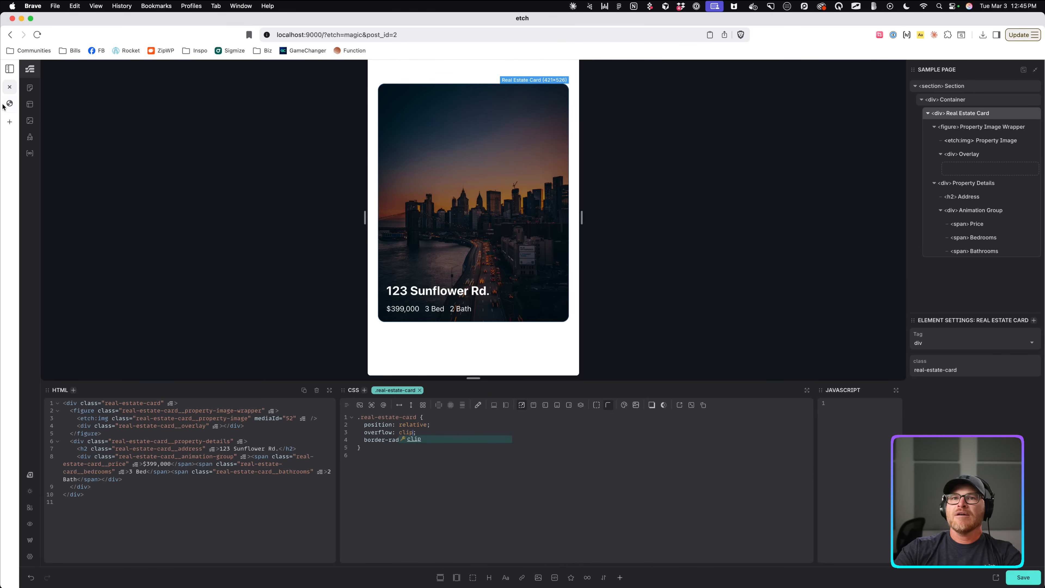
Compare the rounded card on the live site against the editor.
key("ctrl+Tab")
scroll(414, 272, "down", 10)
scroll(415, 273, "up", 10)
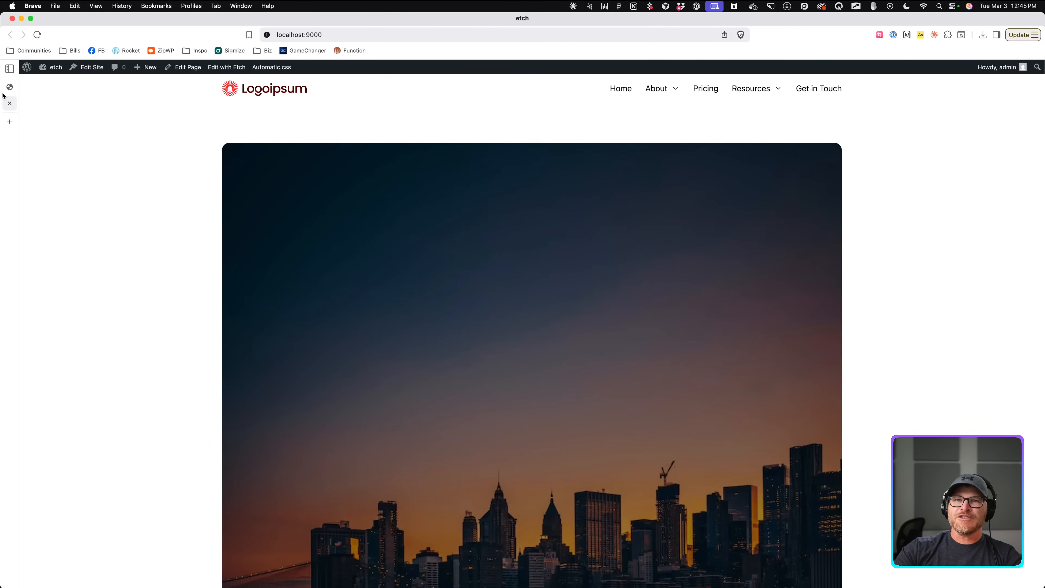
left_click(5, 90)
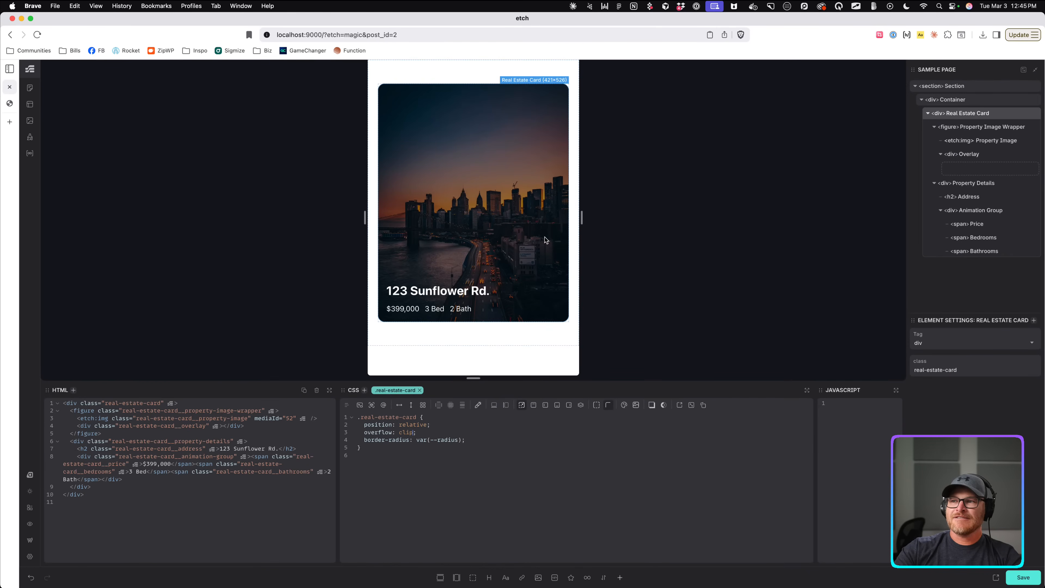
left_click(8, 105)
scroll(327, 336, "down", 10)
scroll(327, 337, "up", 10)
scroll(327, 337, "down", 10)
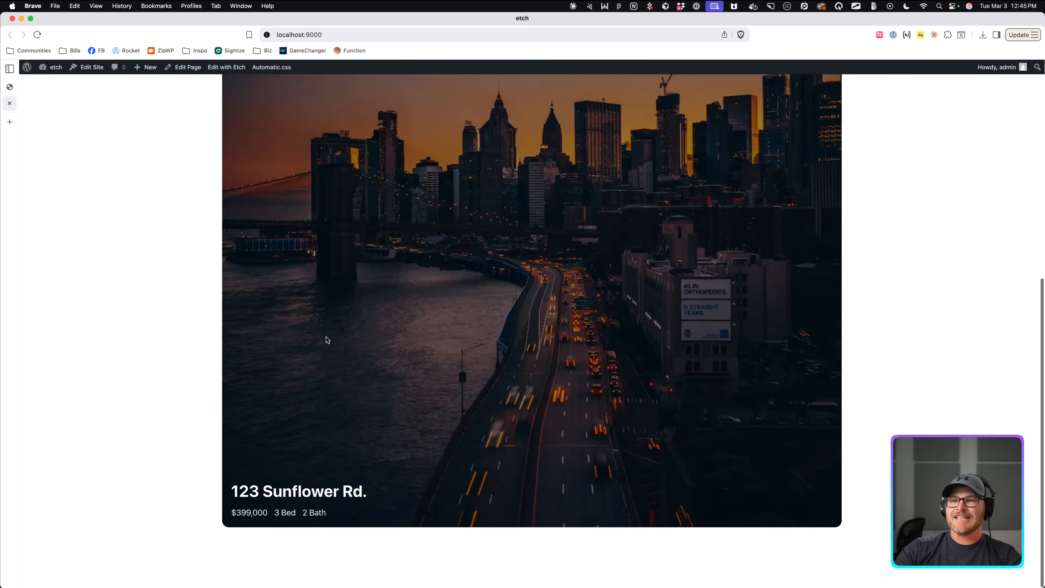
scroll(325, 341, "up", 8)
left_click(9, 91)
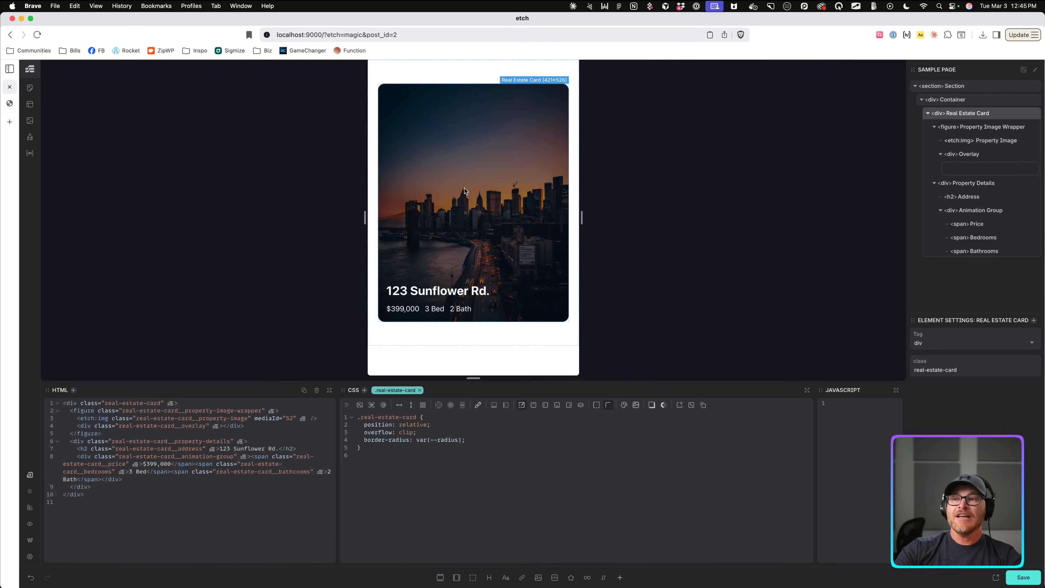
left_click(10, 105)
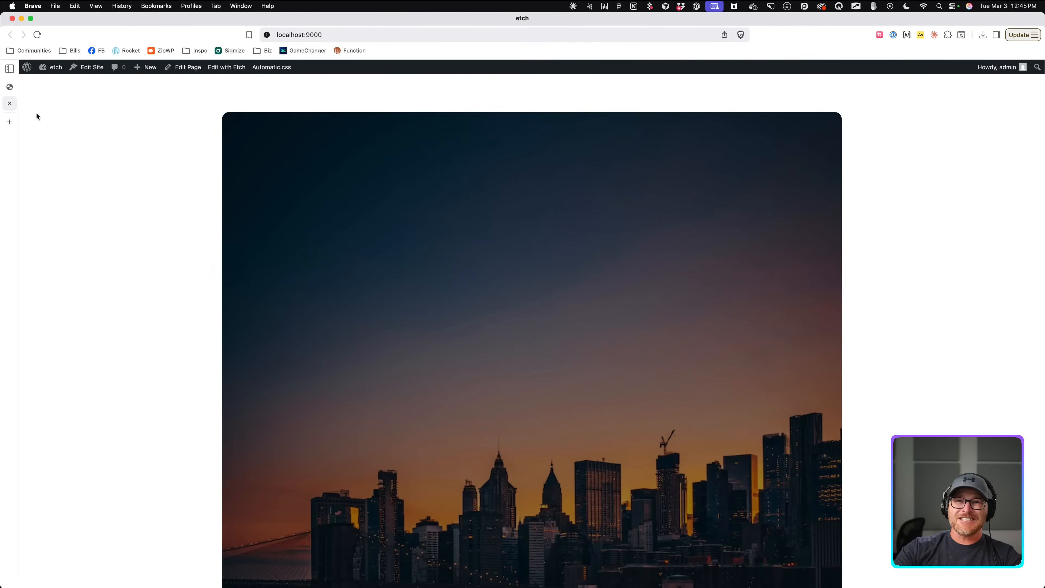
left_click(10, 88)
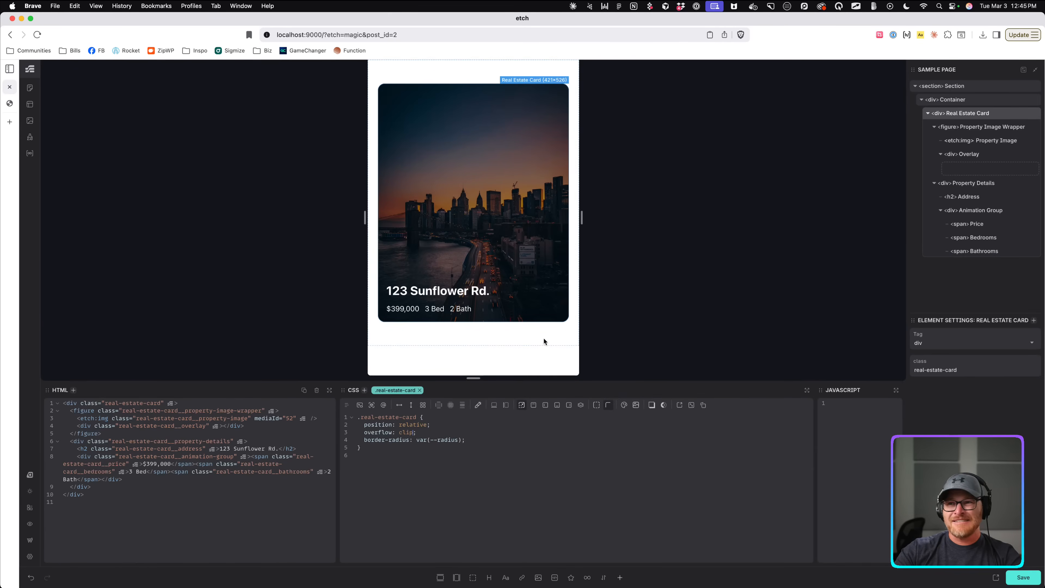
Narrow the canvas to 320px and add visibility: hidden and height: 0 to Animation Group.
mouse_move(581, 217)
left_mouse_down()
mouse_move(781, 224)
mouse_move(522, 226)
mouse_move(569, 229)
left_mouse_up()
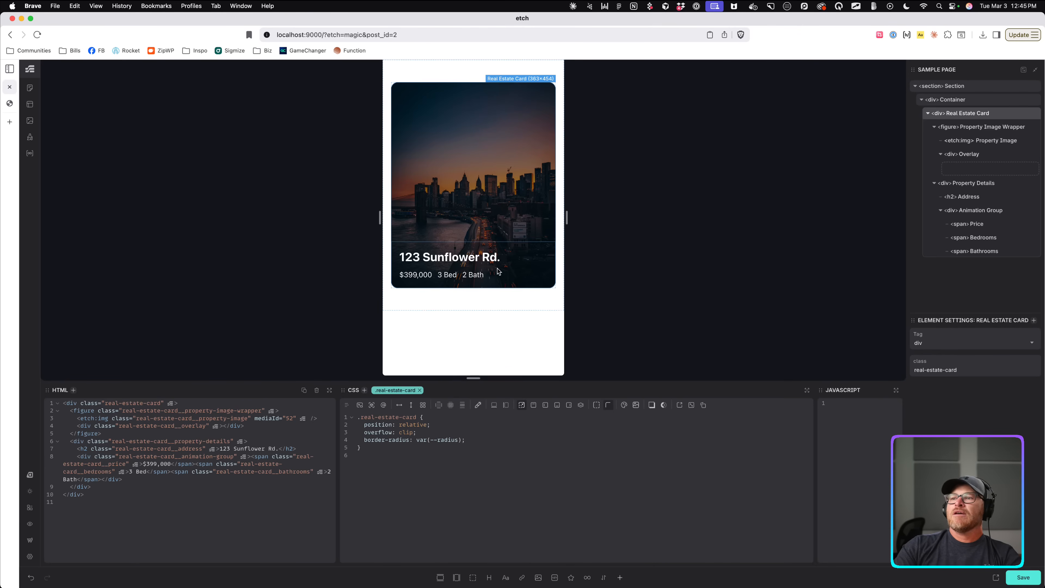
left_click(501, 276)
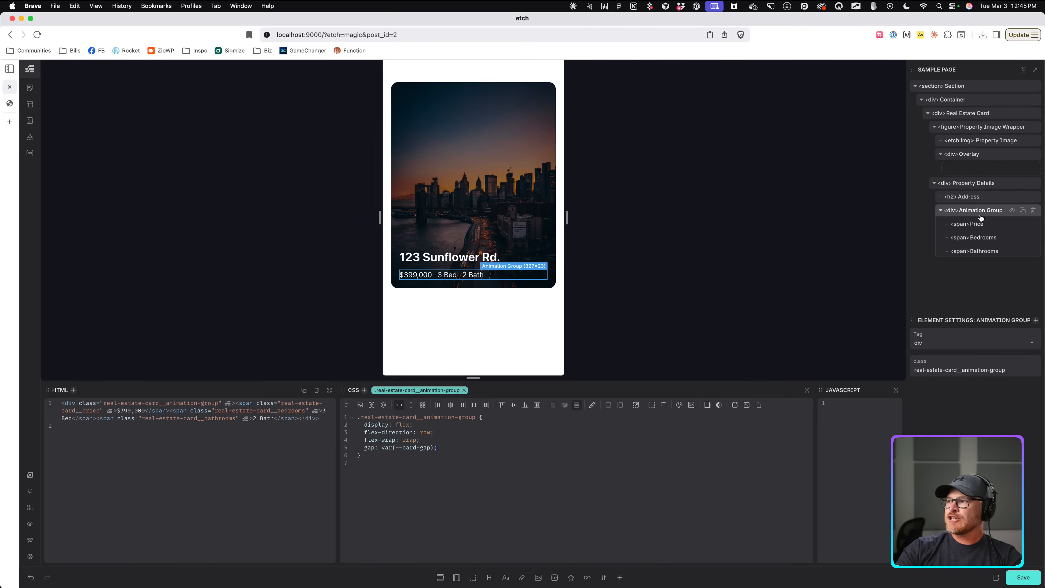
key("Return")
type("visibilit")
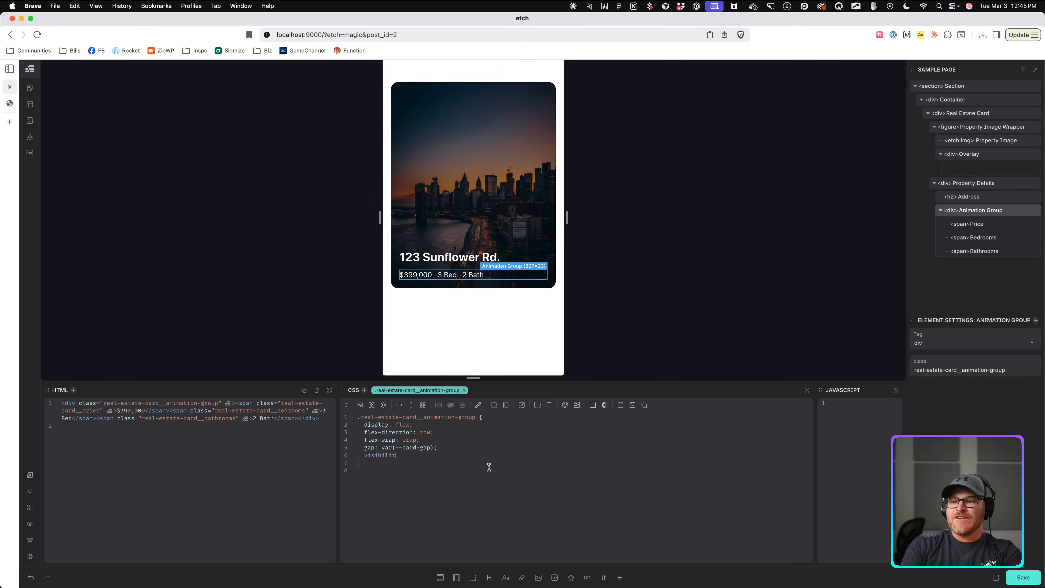
type("y: hidden;")
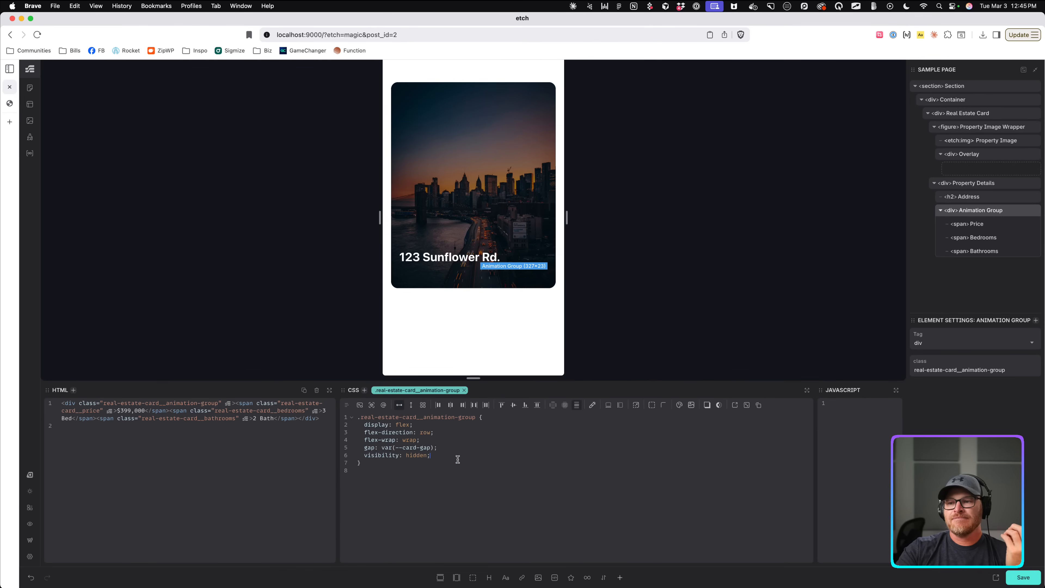
type("height: 0;")
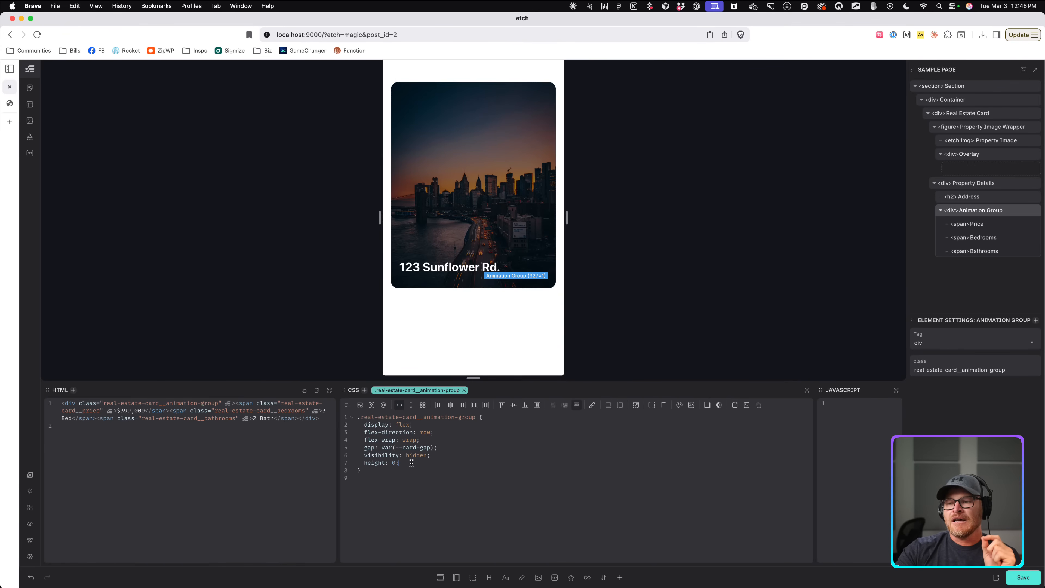
left_click_drag(429, 459, 363, 455)
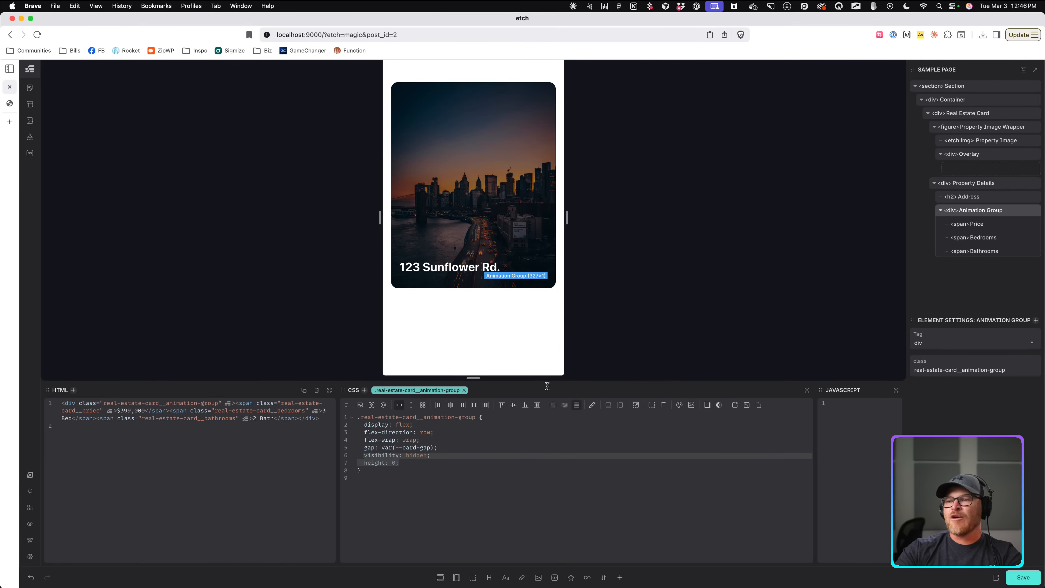
Delete the Animation Group with its spans, then undo to restore it.
right_click(998, 214)
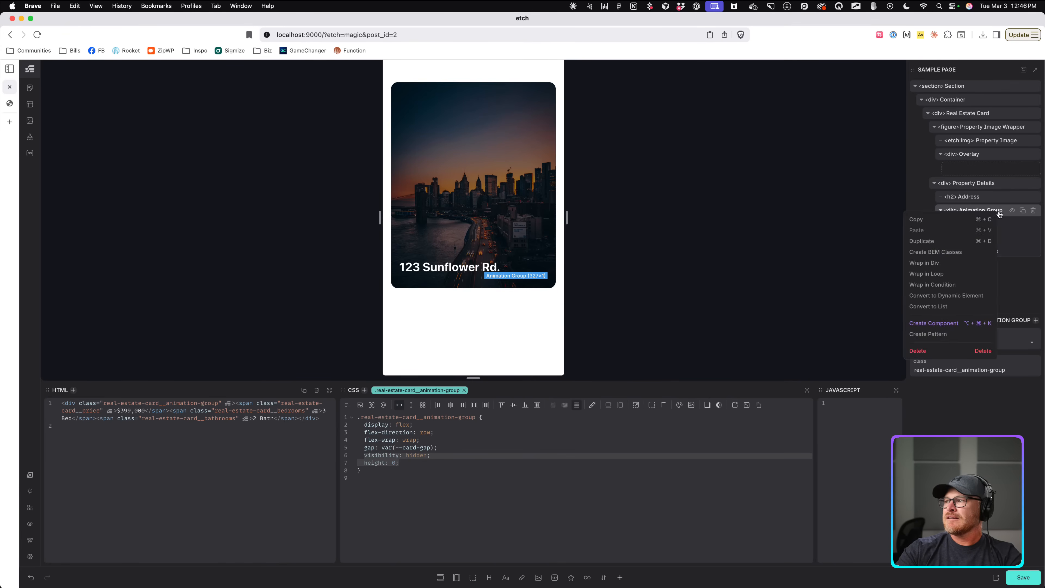
key("Escape")
left_click(1033, 211)
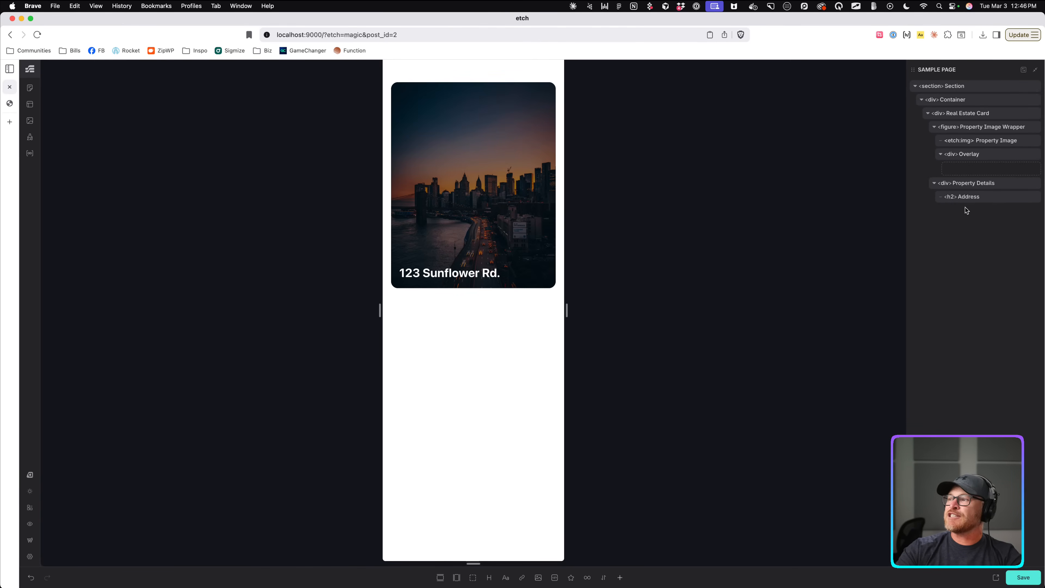
left_click(33, 577)
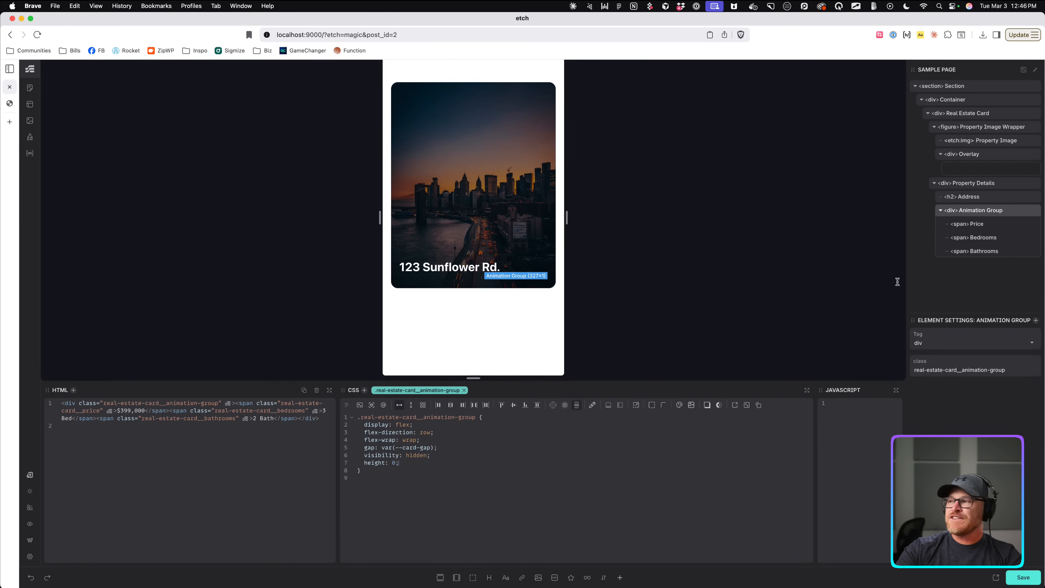
Remove the gap: var(--card-gap) line from the Property Details styles.
left_click(982, 186)
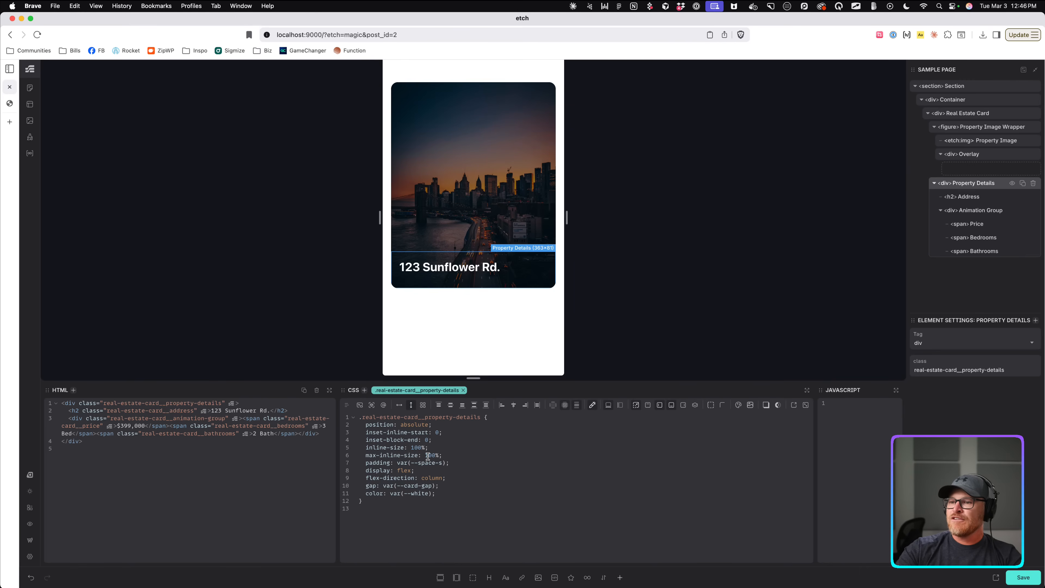
left_click_drag(455, 486, 352, 490)
key("BackSpace")
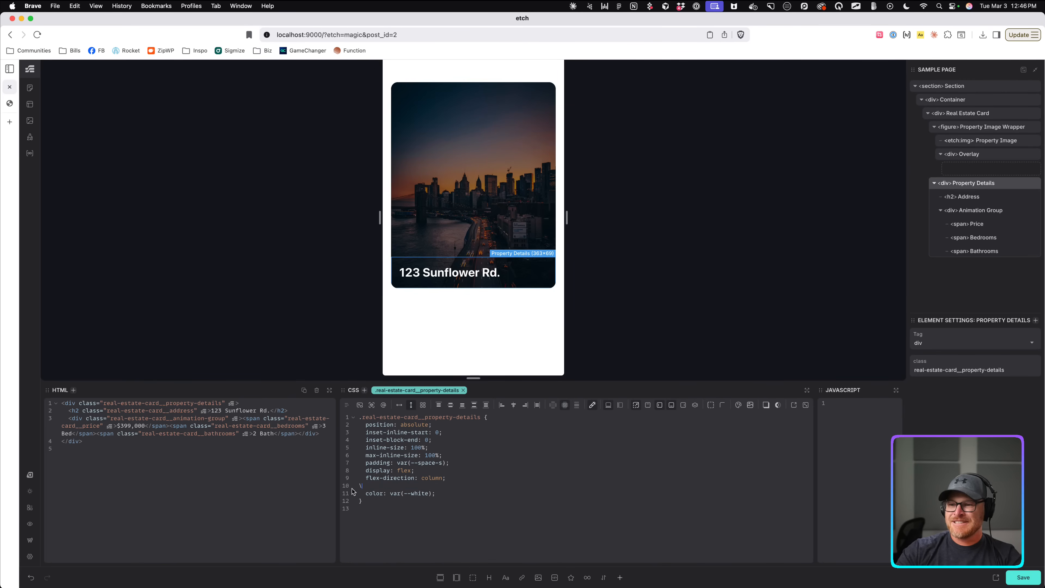
key("BackSpace")
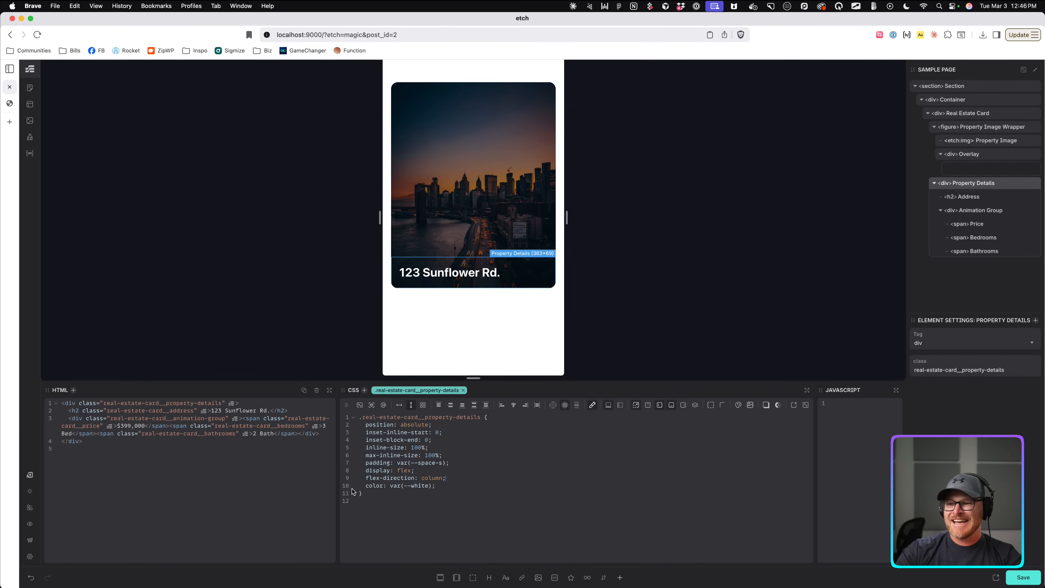
left_click(984, 211)
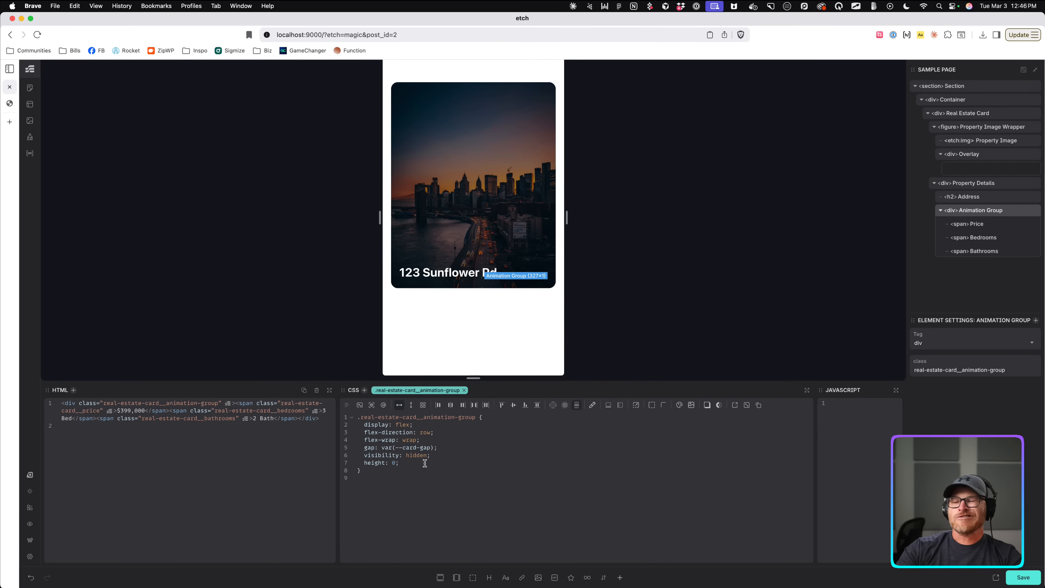
Add margin-block-start: 1em to the Animation Group, then delete it again.
key("Return")
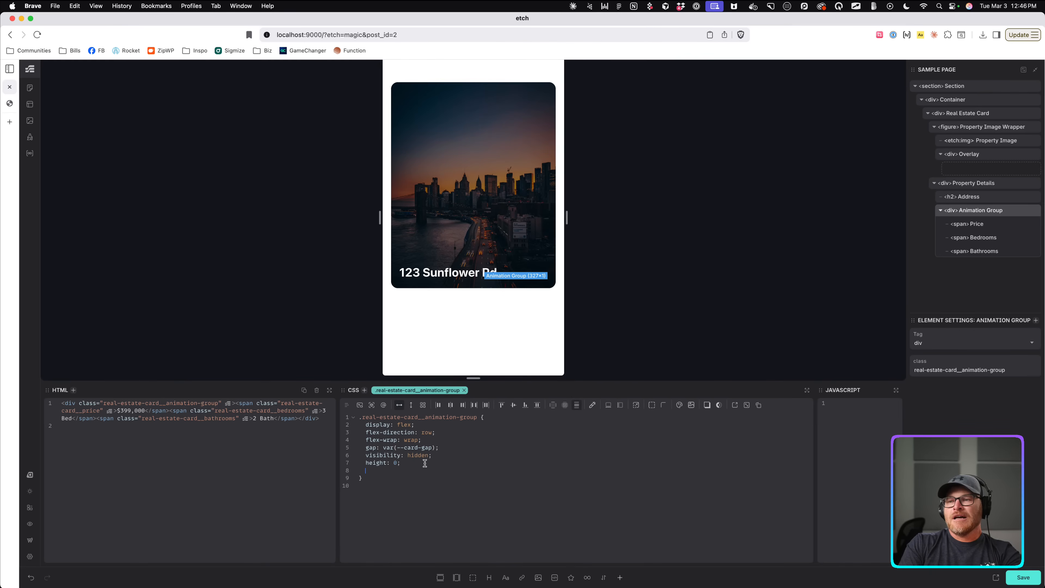
type("margin-")
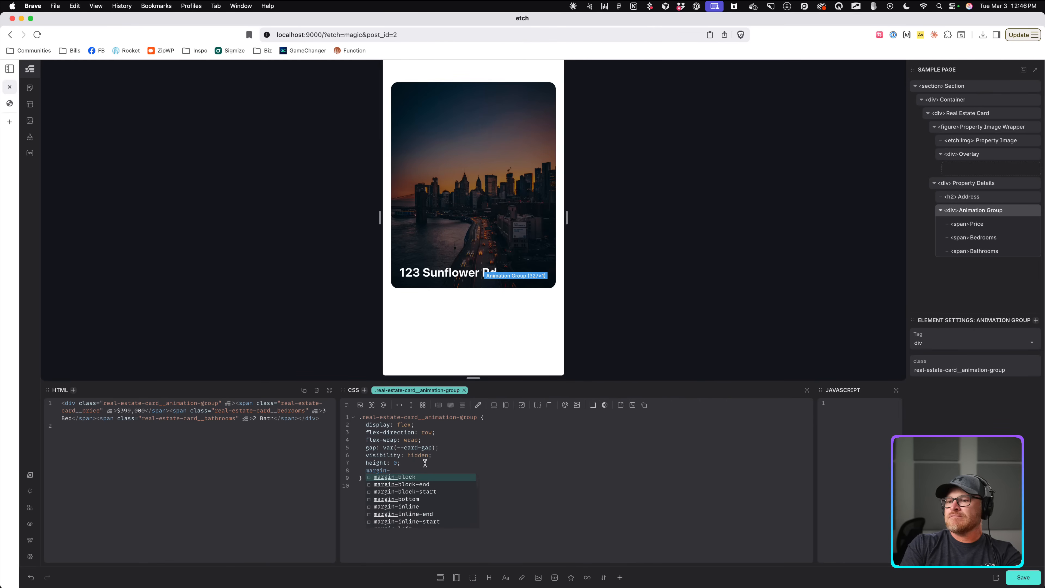
type("block-start: 1em;")
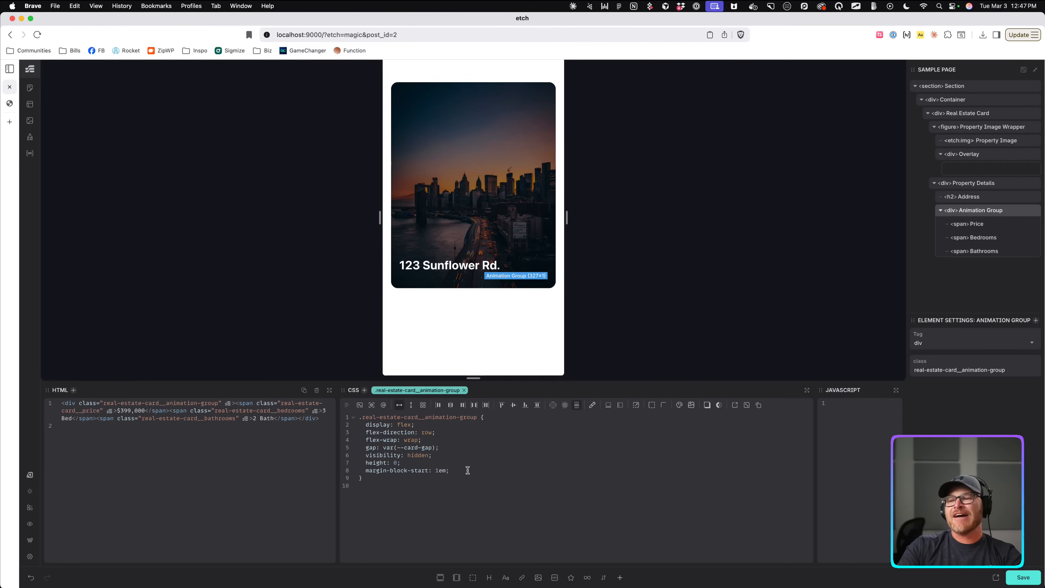
left_click_drag(468, 470, 330, 473)
key("BackSpace")
key("BackSpace")
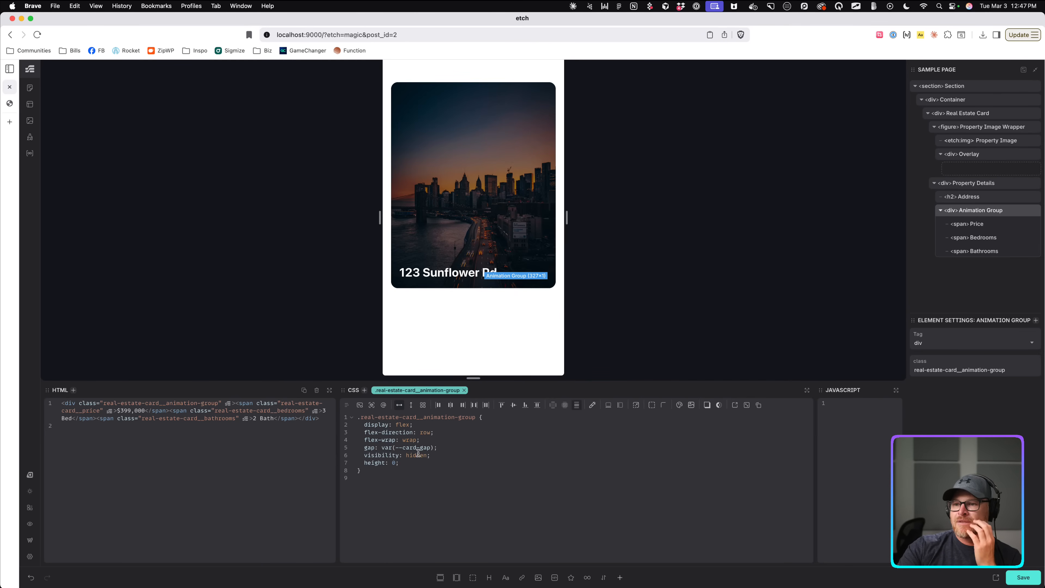
Select the 123 Sunflower Rd. address heading on the canvas.
left_click(970, 186)
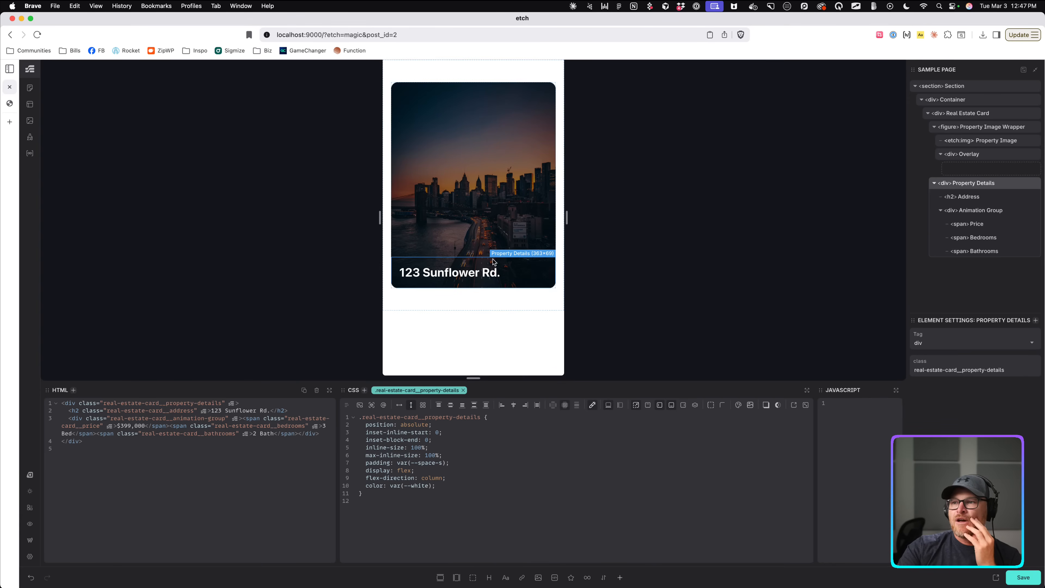
left_click(961, 114)
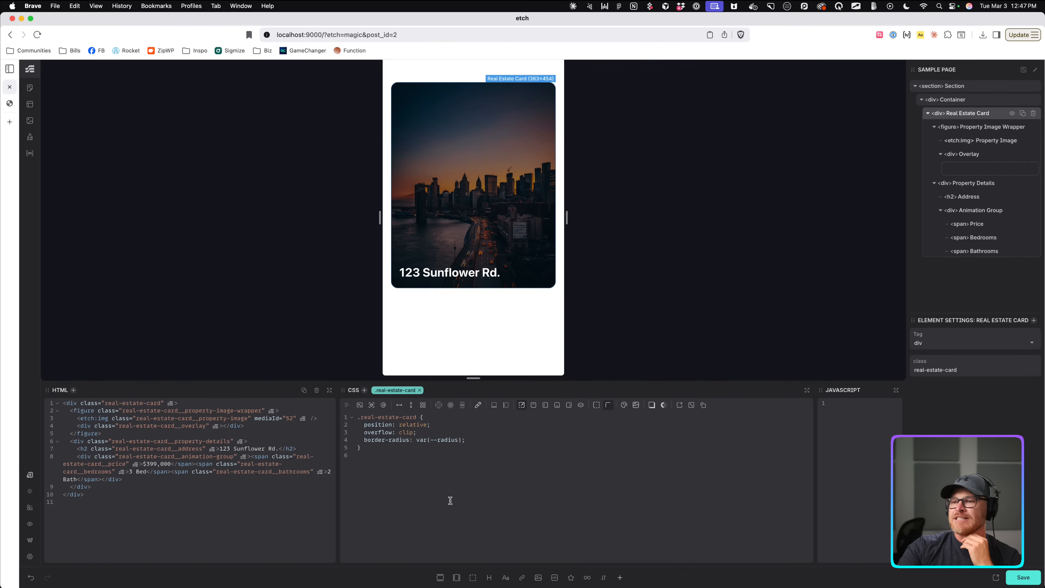
left_click(452, 275)
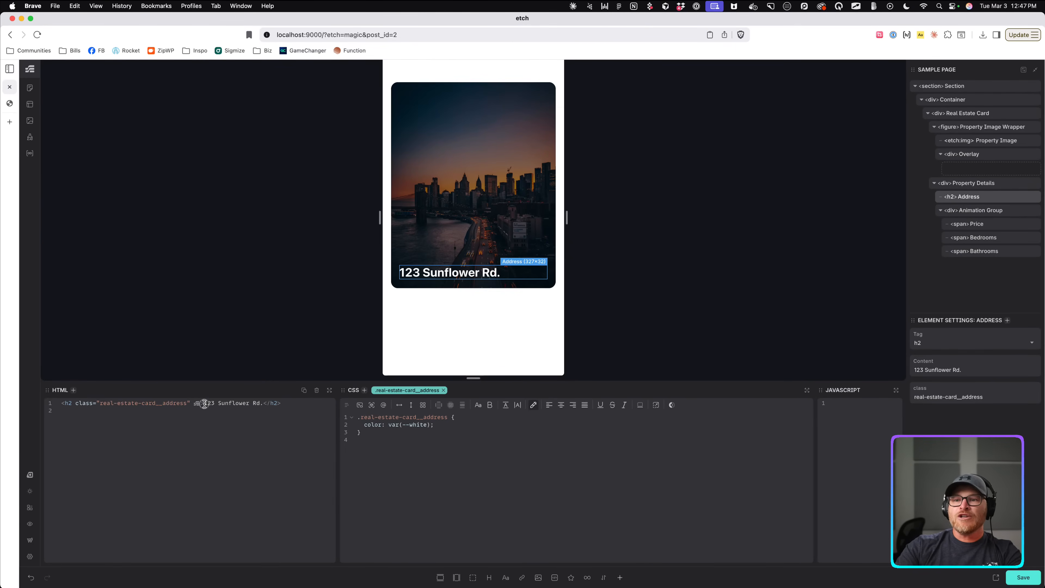
Make a first attempt at wrapping the address text in an a link, then undo it.
left_click_drag(205, 404, 264, 401)
type("a")
key("Tab")
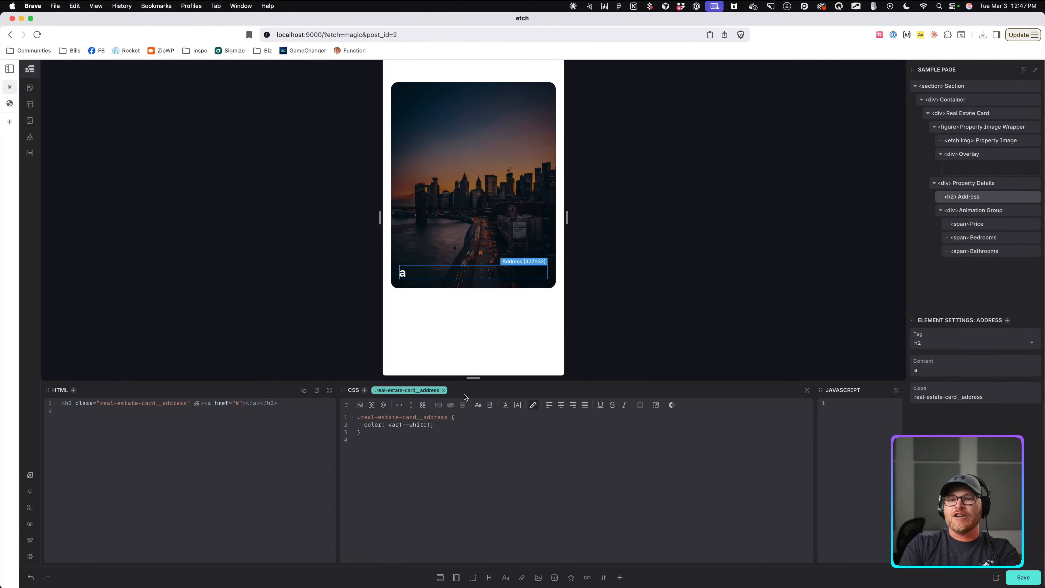
type("123 Sunflower Rd.")
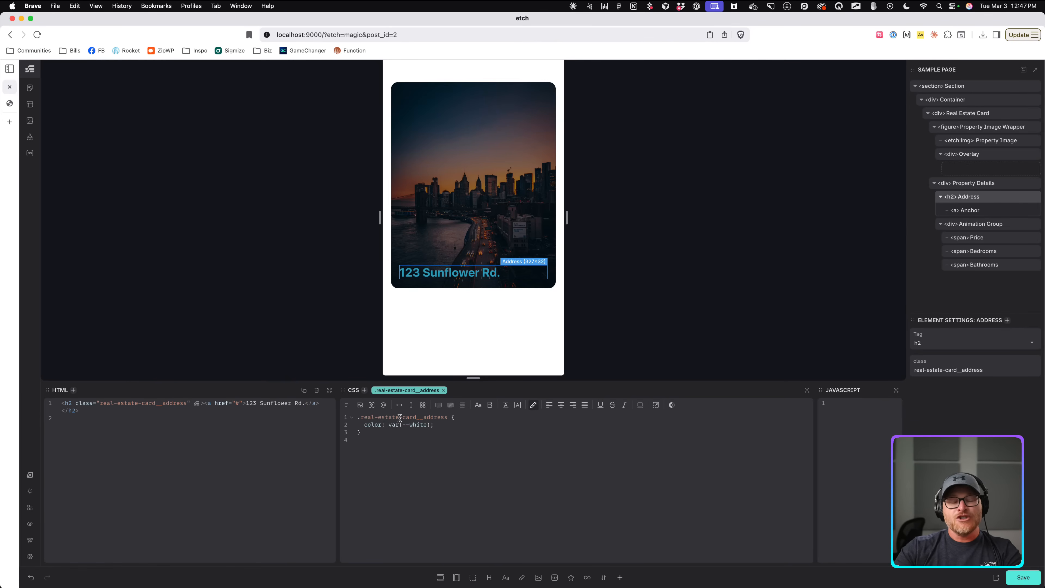
scroll(235, 399, "up", 5)
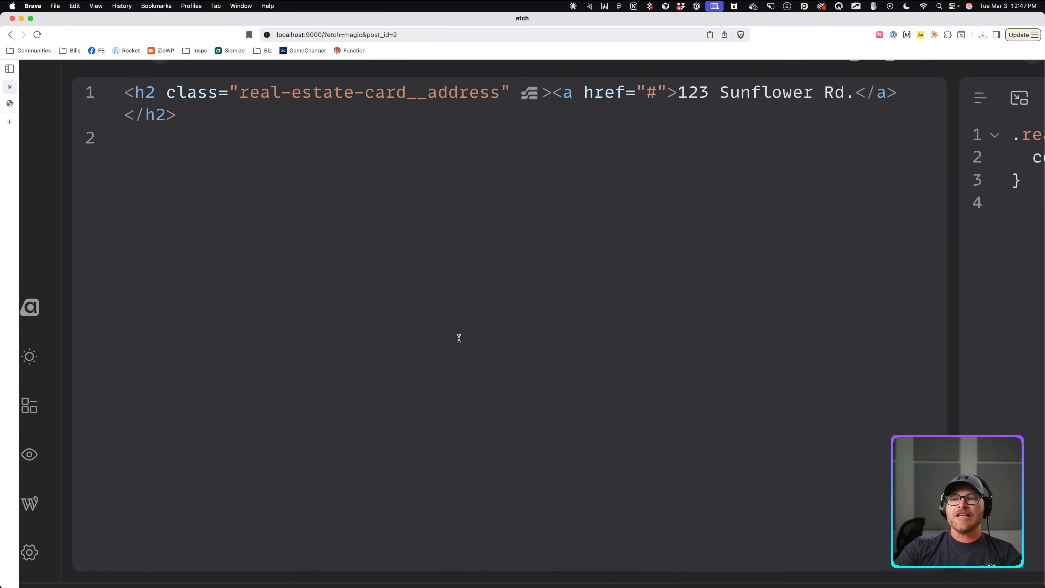
scroll(459, 343, "up", 3)
scroll(458, 343, "right", 3)
key("super+z")
key("super+z")
key("super+z")
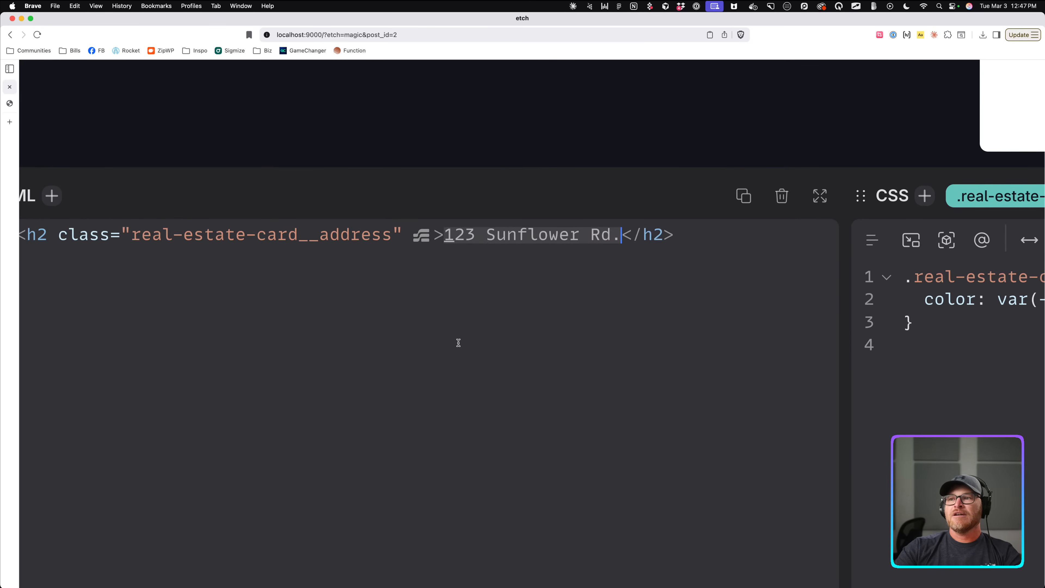
Cut 123 Sunflower Rd., wrap it in an a link, then undo to retry.
left_click_drag(617, 236, 443, 238)
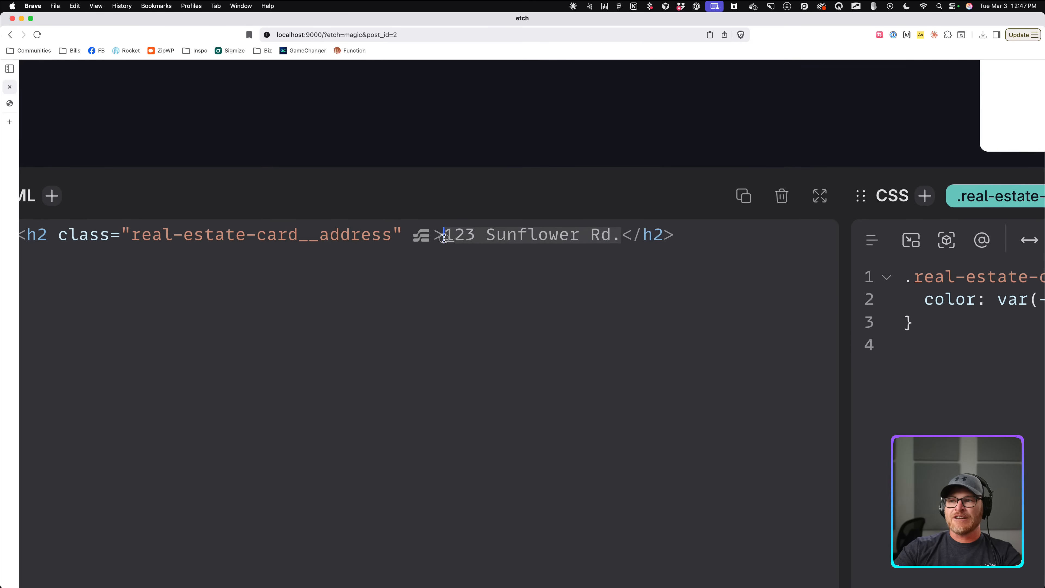
key("super+x")
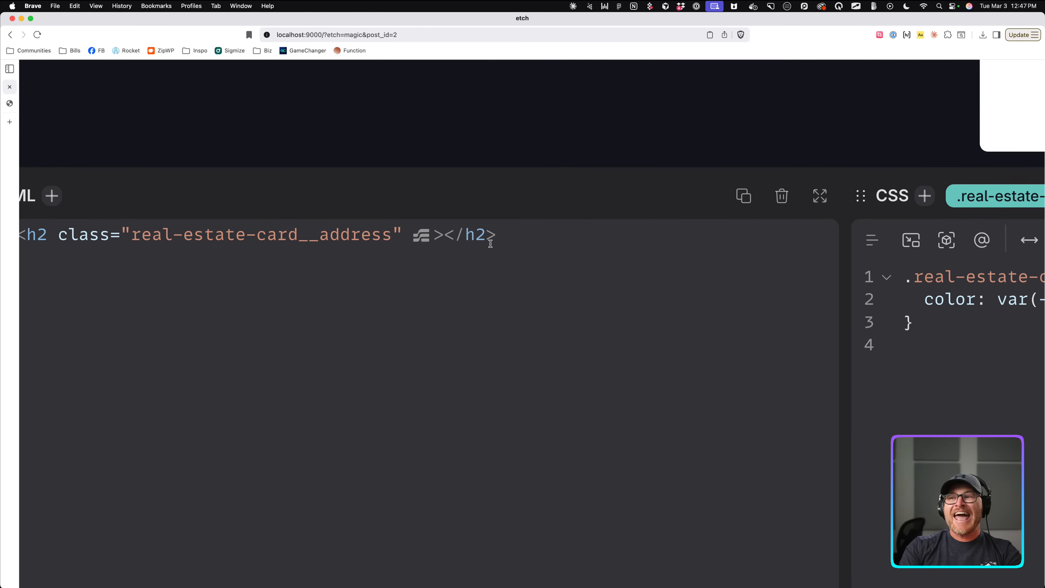
type("a")
key("Tab")
key("super+v")
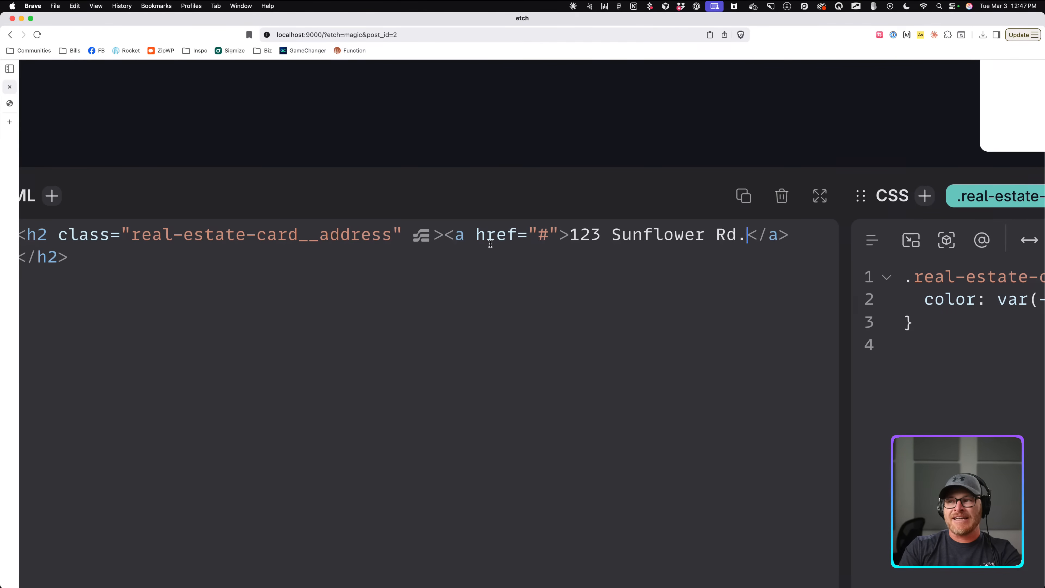
key("super+z")
key("super+z")
key("super+z")
key("super+z")
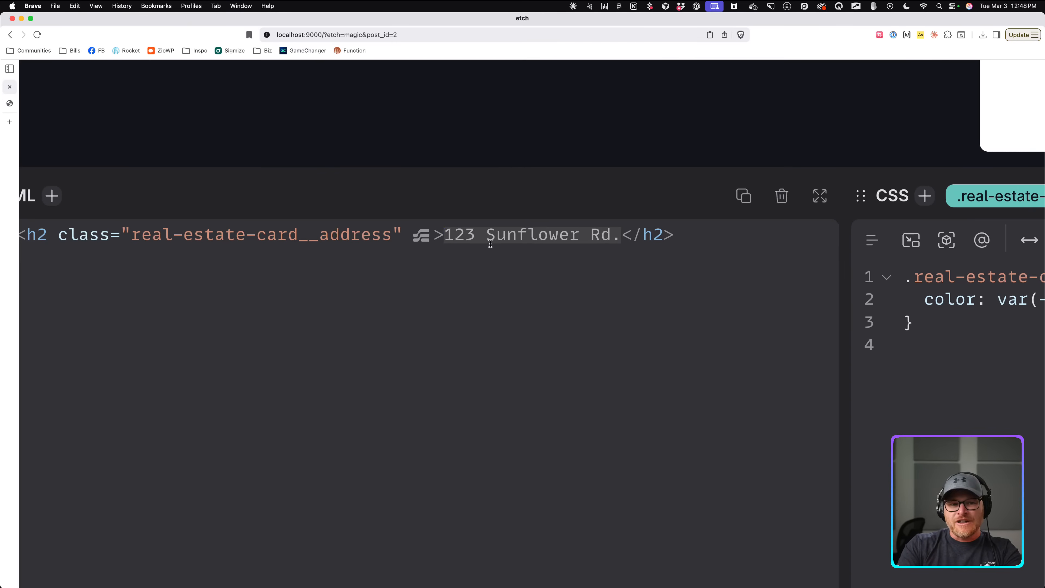
Wrap 123 Sunflower Rd. in an <a href="#"> link inside the h2.
key("super+x")
type("a")
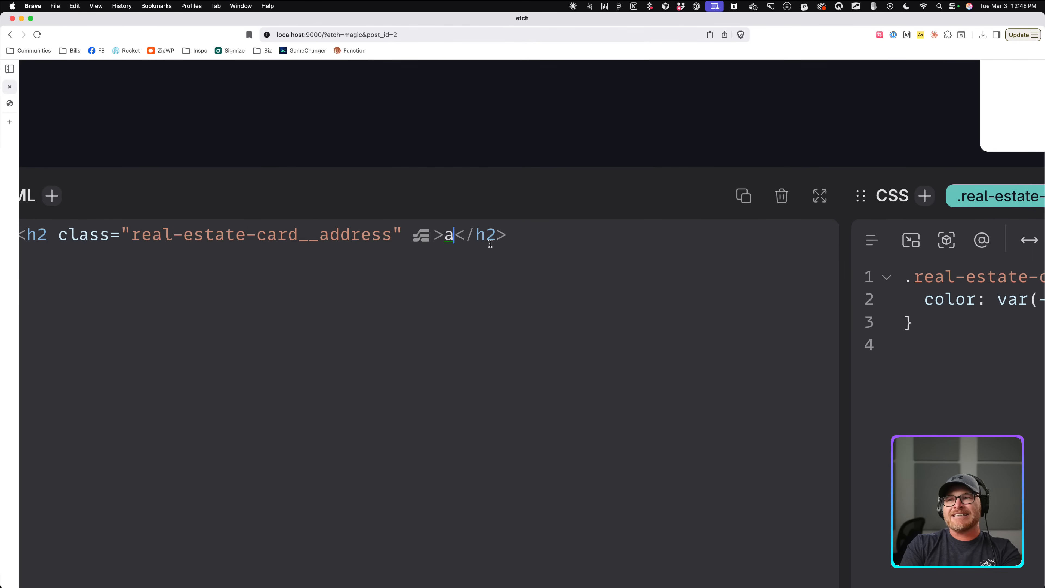
key("Tab")
key("super+v")
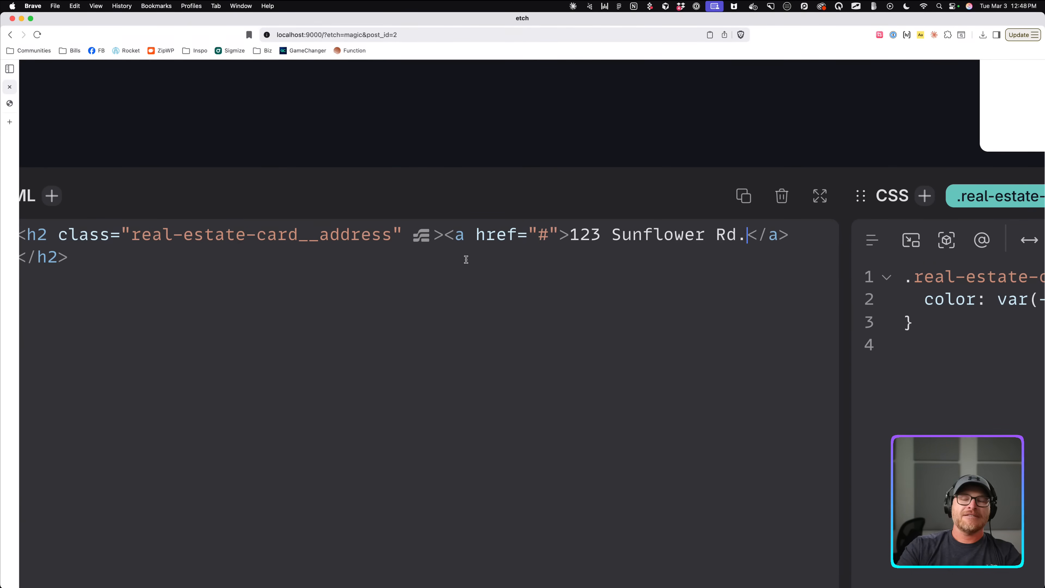
Give the h2 Address rule --link-color: var(--white).
key("super+0")
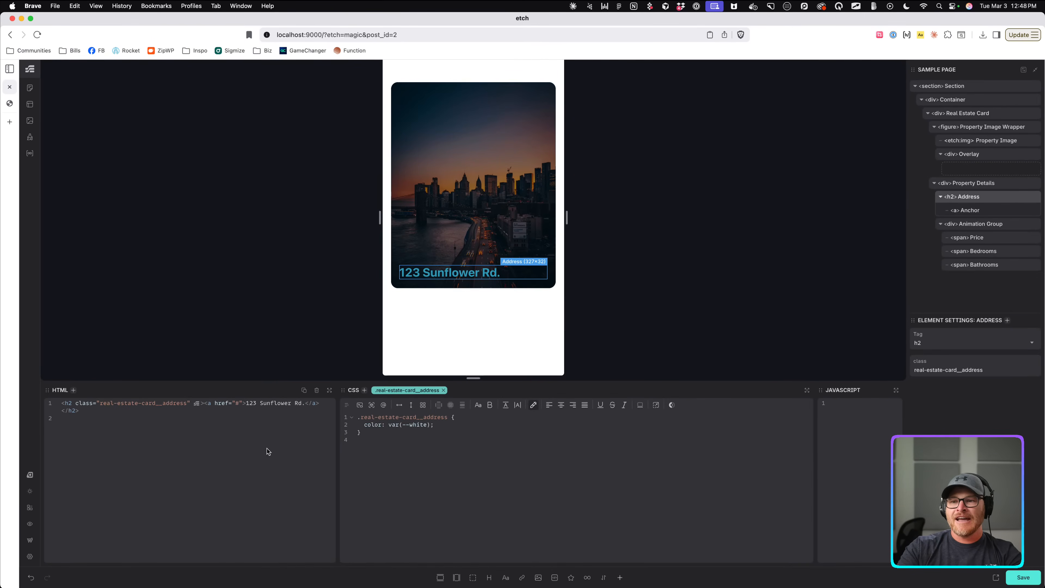
left_click(477, 423)
left_click(971, 211)
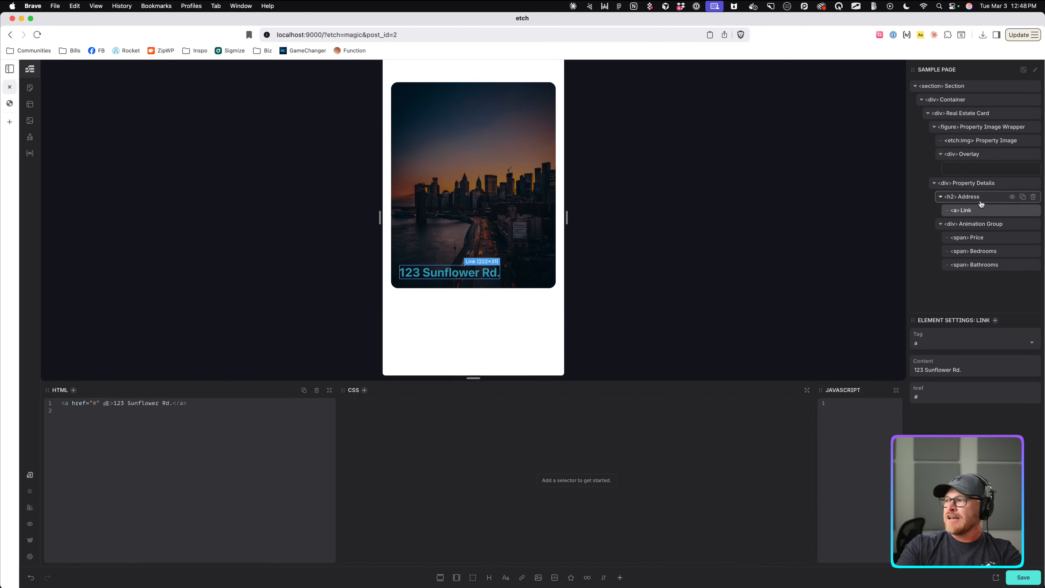
left_click(981, 202)
type("\\--")
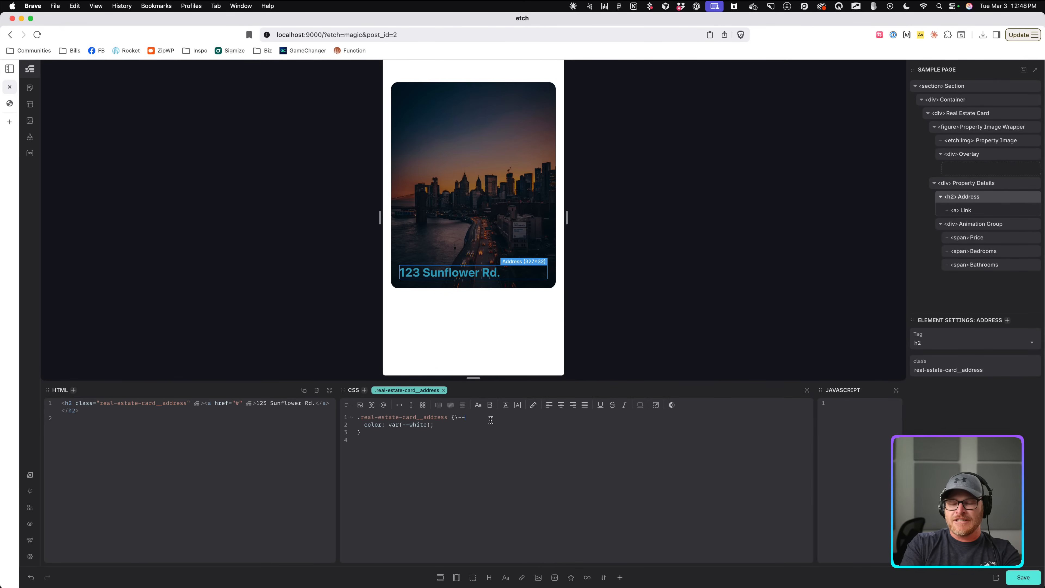
key("BackSpace")
key("BackSpace")
key("BackSpace")
key("Return")
type("--link-co")
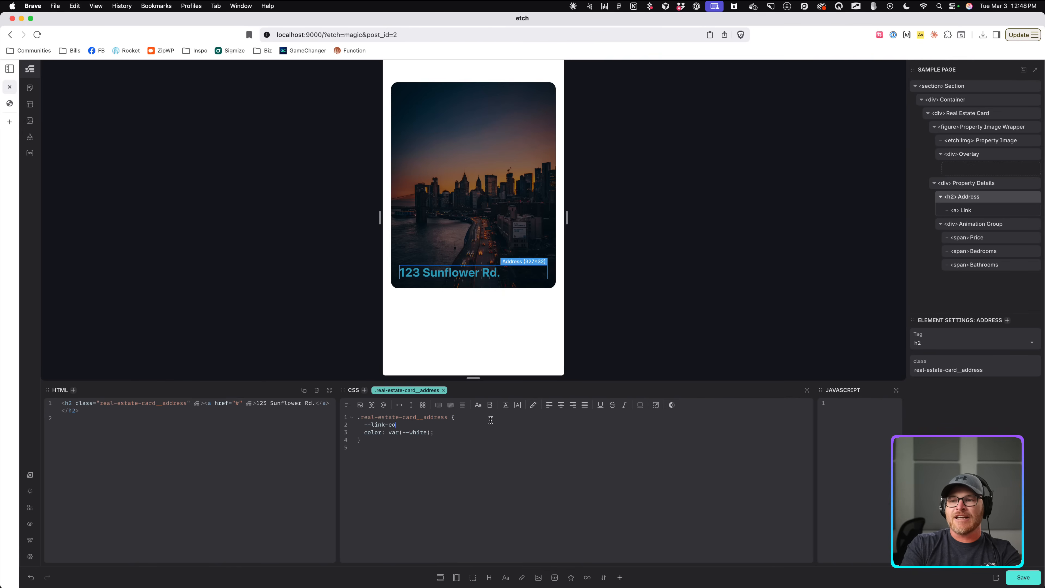
type("lor: var(--in")
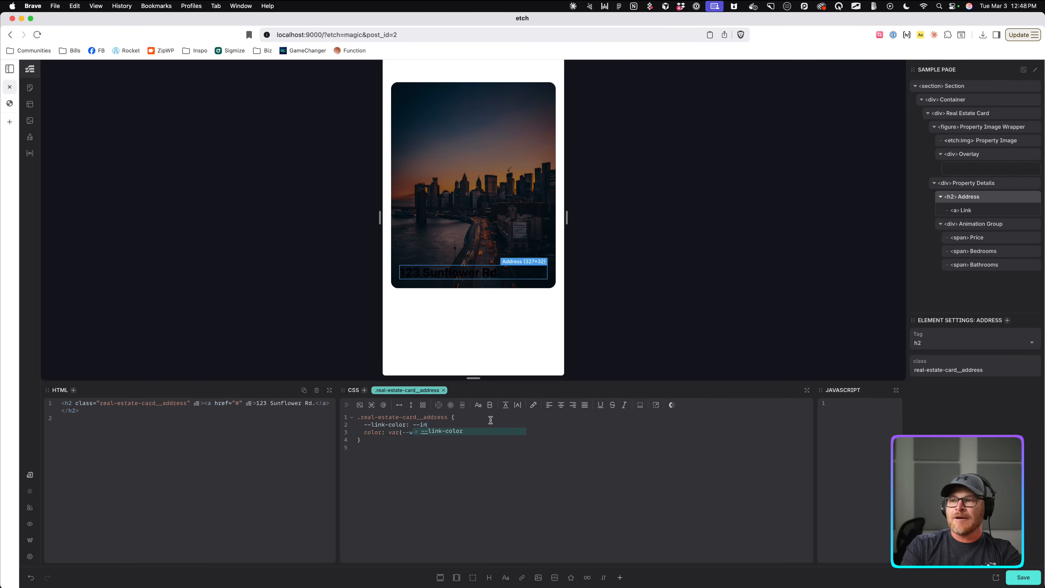
type("he")
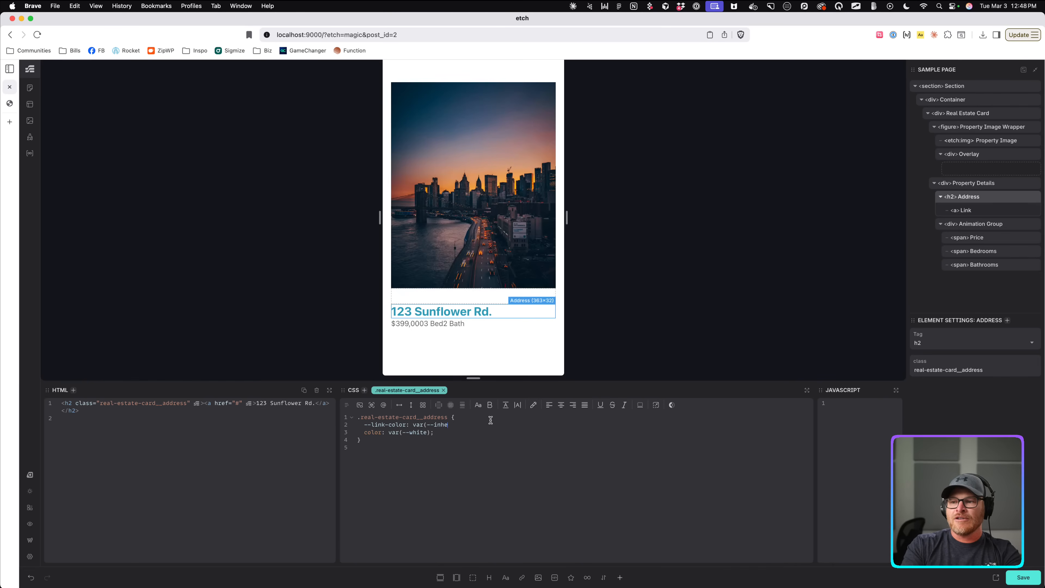
key("BackSpace")
key("BackSpace")
key("BackSpace")
key("BackSpace")
key("BackSpace")
key("BackSpace")
type("--")
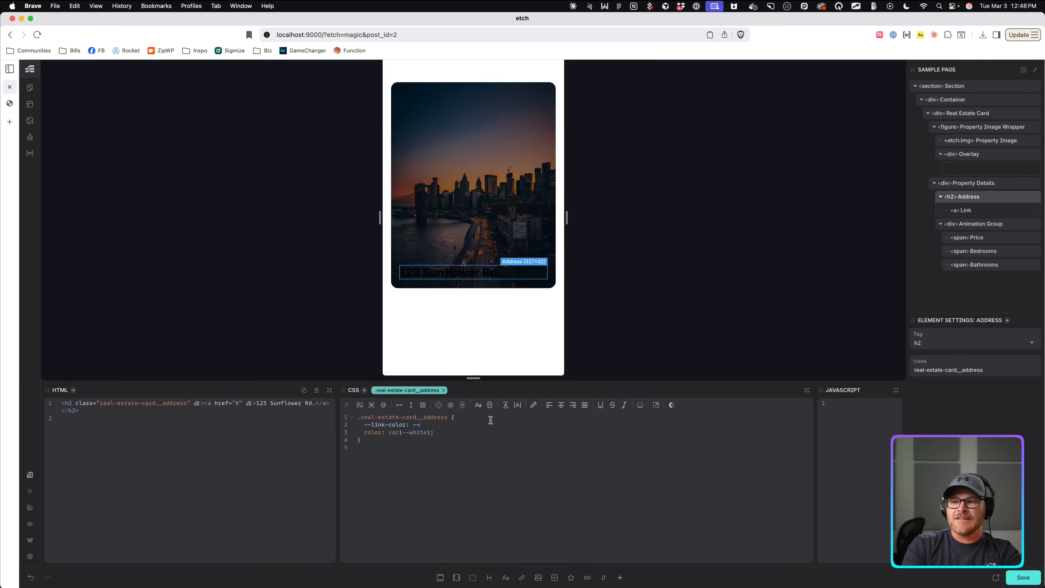
type("white")
key("Return")
key("Return")
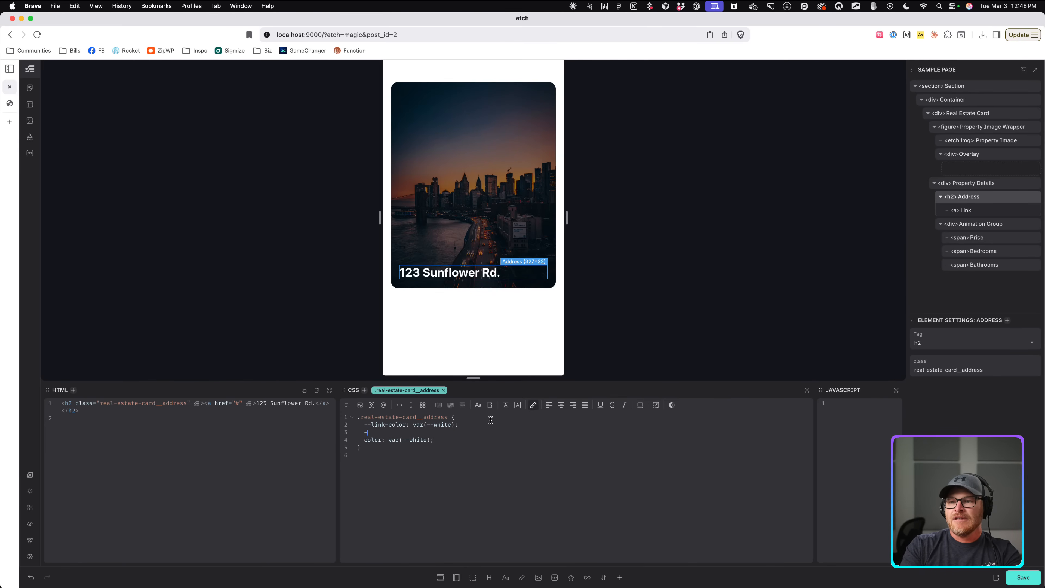
Add --link-color-hover: var(--white) and delete the old color: var(--white) line.
type("--link-co")
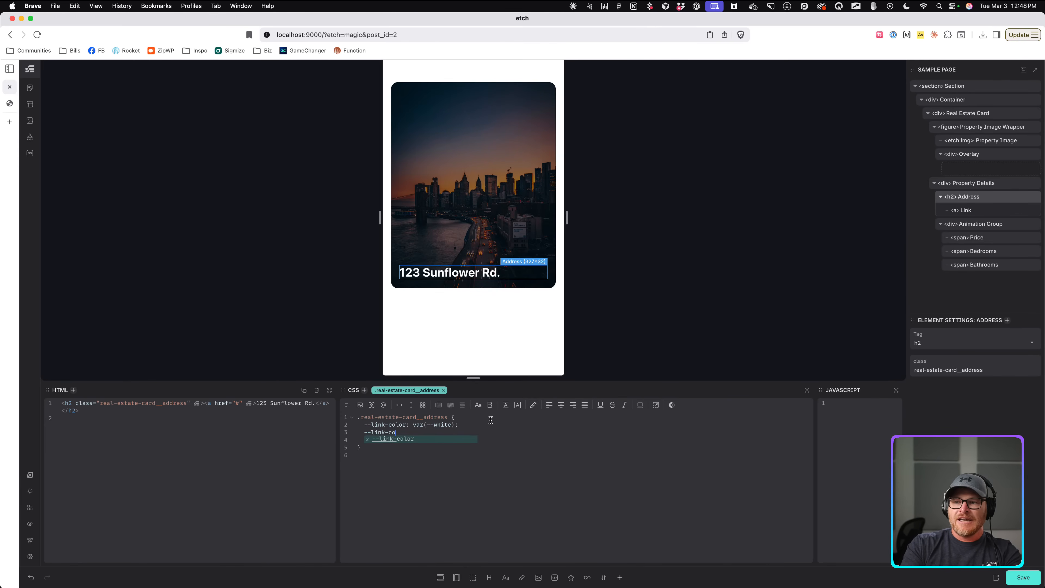
type("lor-hover: var(--white")
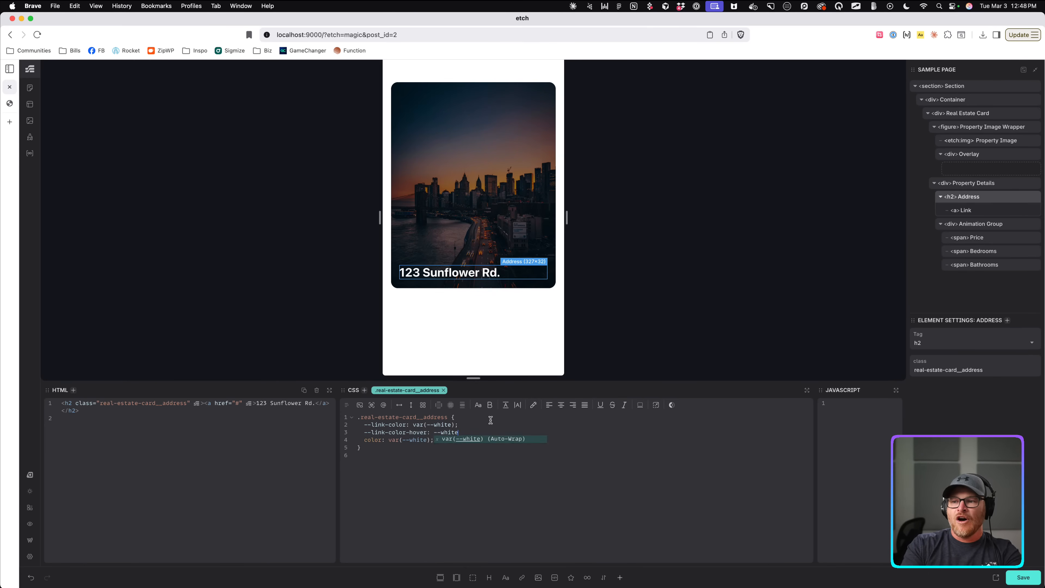
key("Return")
left_click_drag(445, 439, 345, 441)
key("BackSpace")
key("BackSpace")
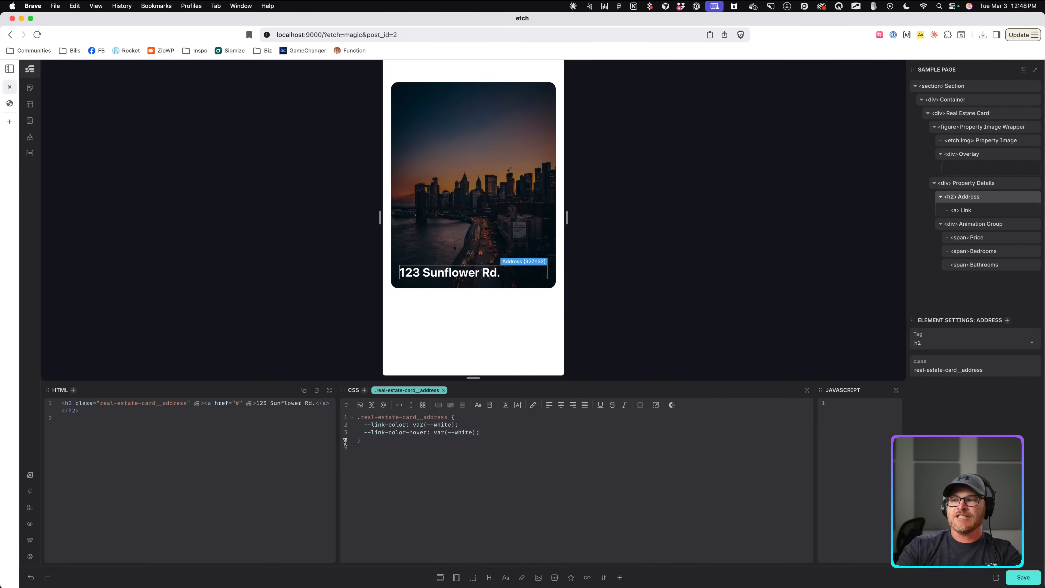
key("super+s")
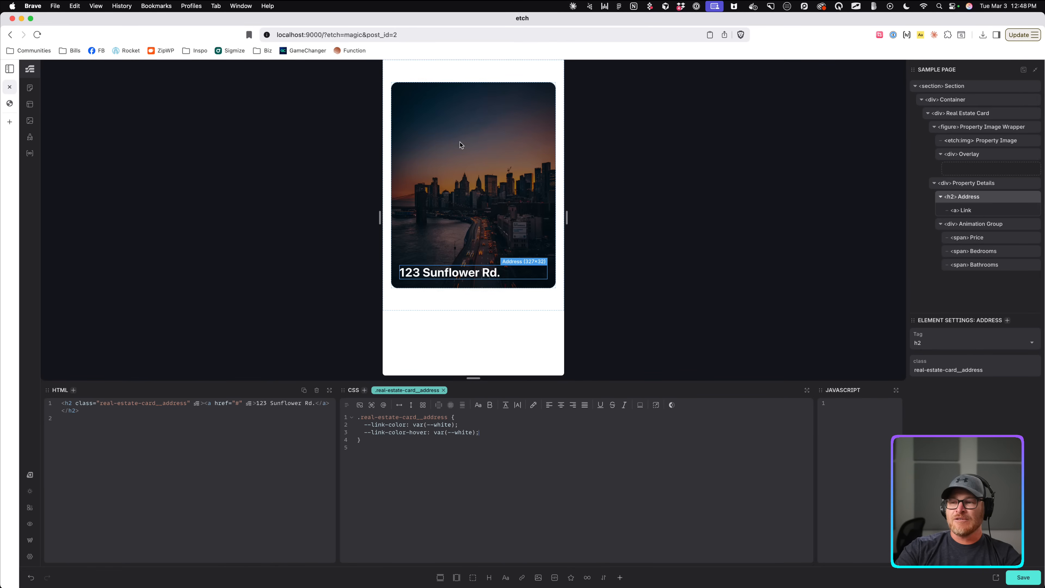
Insert the Clickable Parent and Focus Parent recipes into the Real Estate Card rule.
left_click(996, 113)
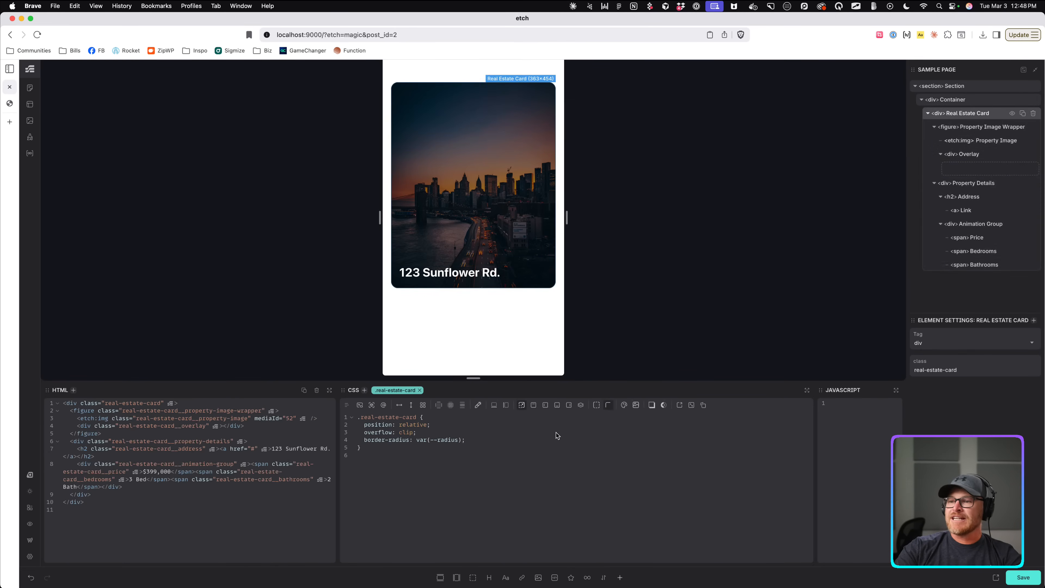
key("Return")
type("?clicka")
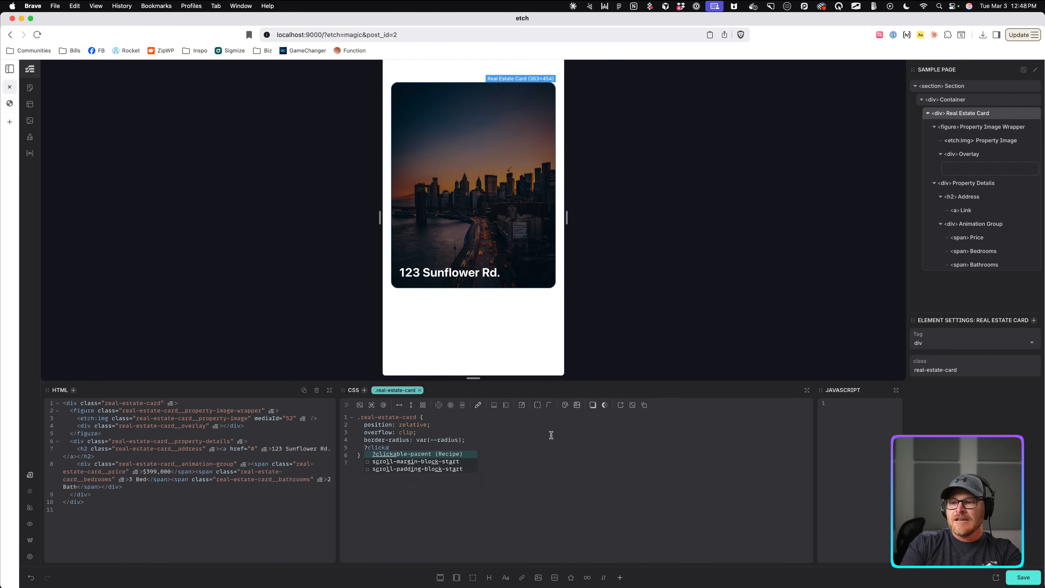
key("Return")
key("Return")
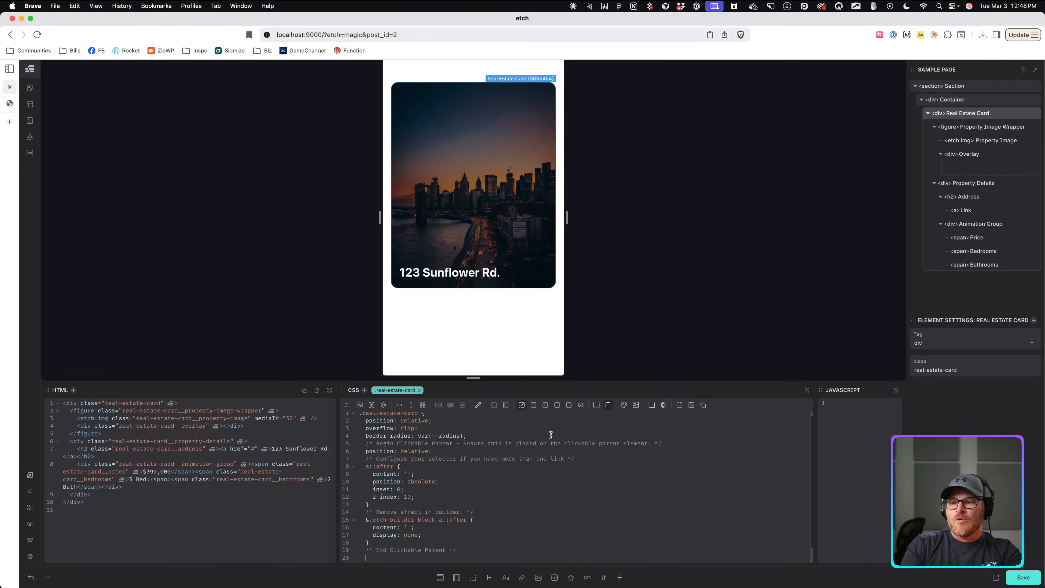
type("?focus0-")
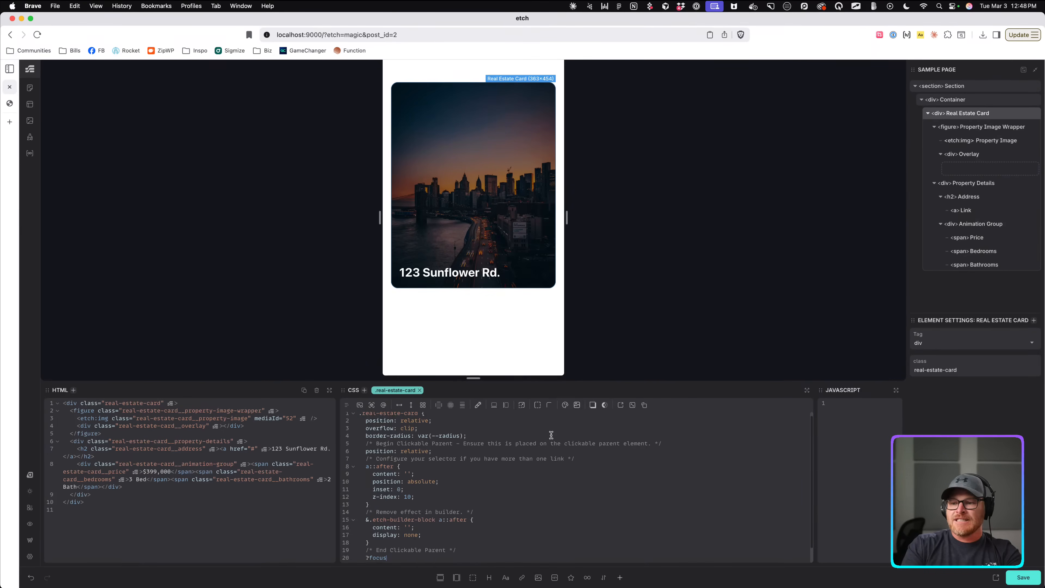
key("Return")
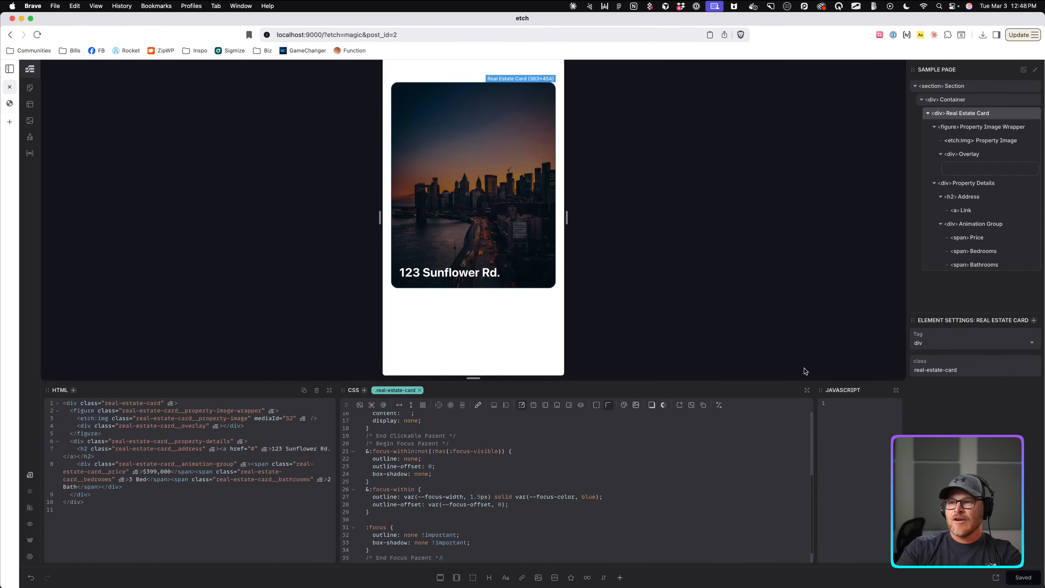
Preview the clickable card on the live site, then return to the editor.
left_click(996, 578)
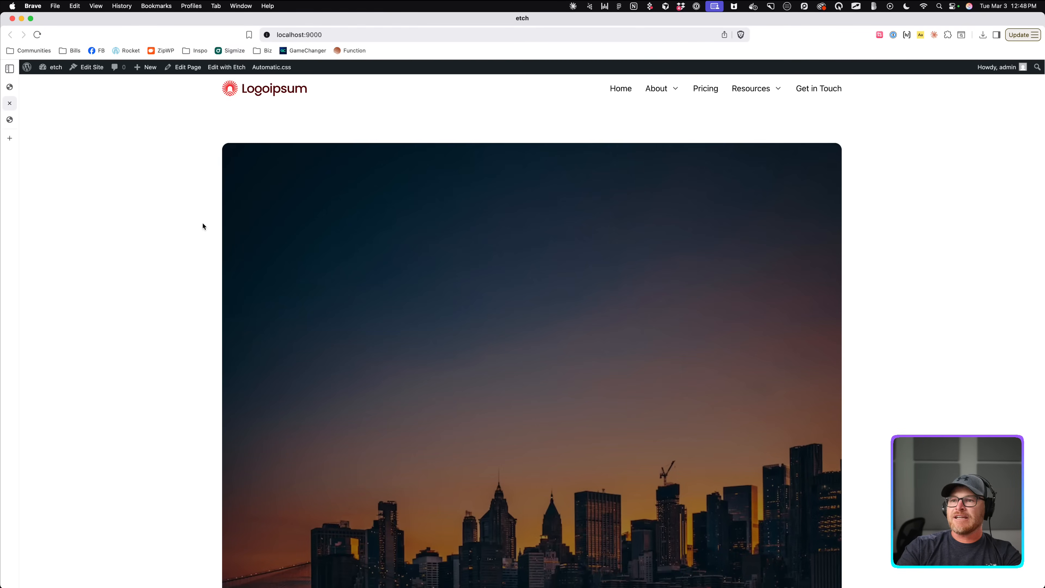
scroll(256, 226, "down", 5)
scroll(258, 230, "down", 3)
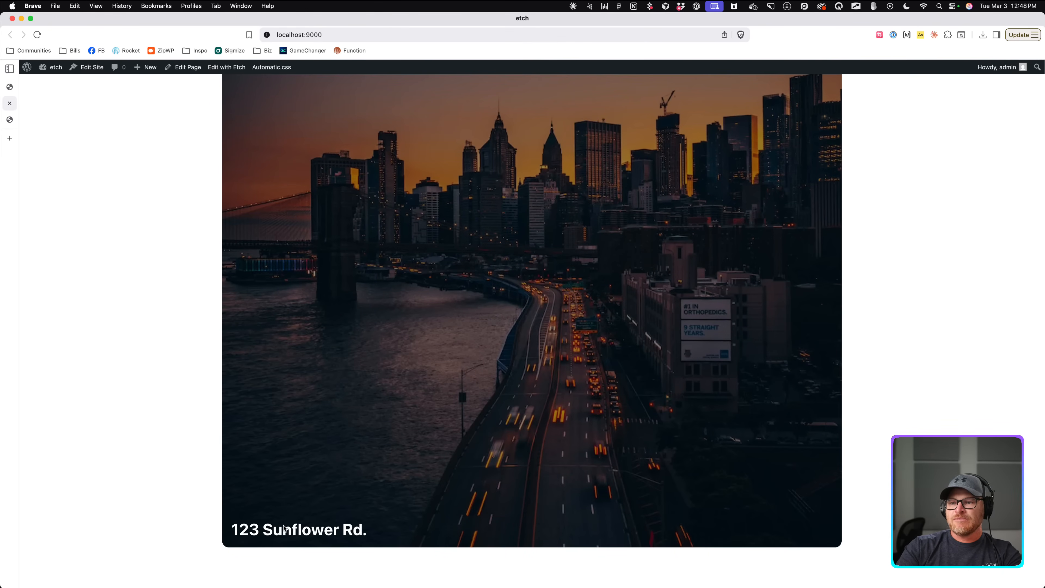
left_click(8, 87)
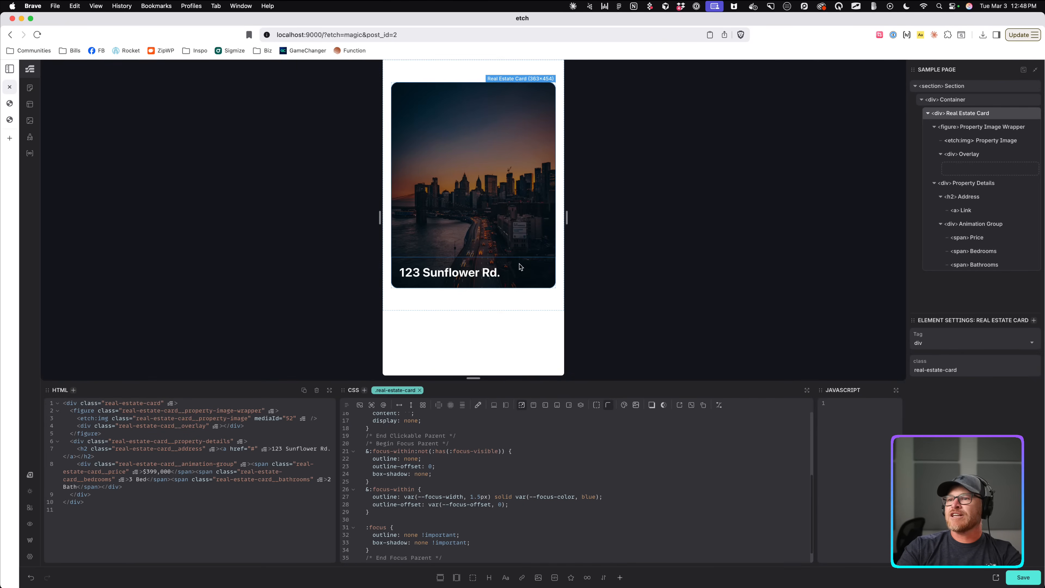
Add flex: 1 to the Property Details rule.
left_click(933, 127)
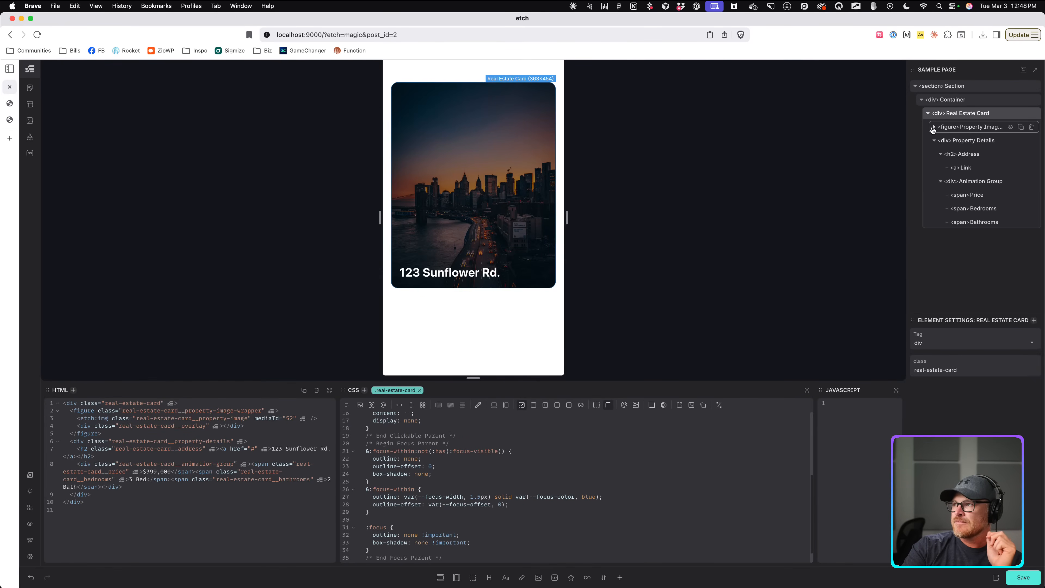
left_click(970, 140)
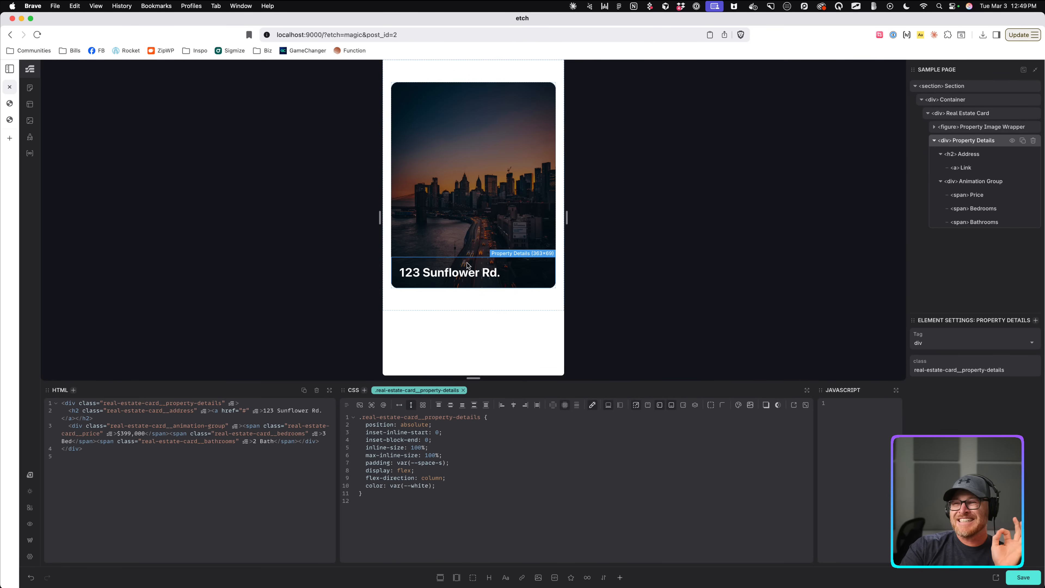
left_click(451, 488)
key("Return")
type("flex: 1;")
key("Escape")
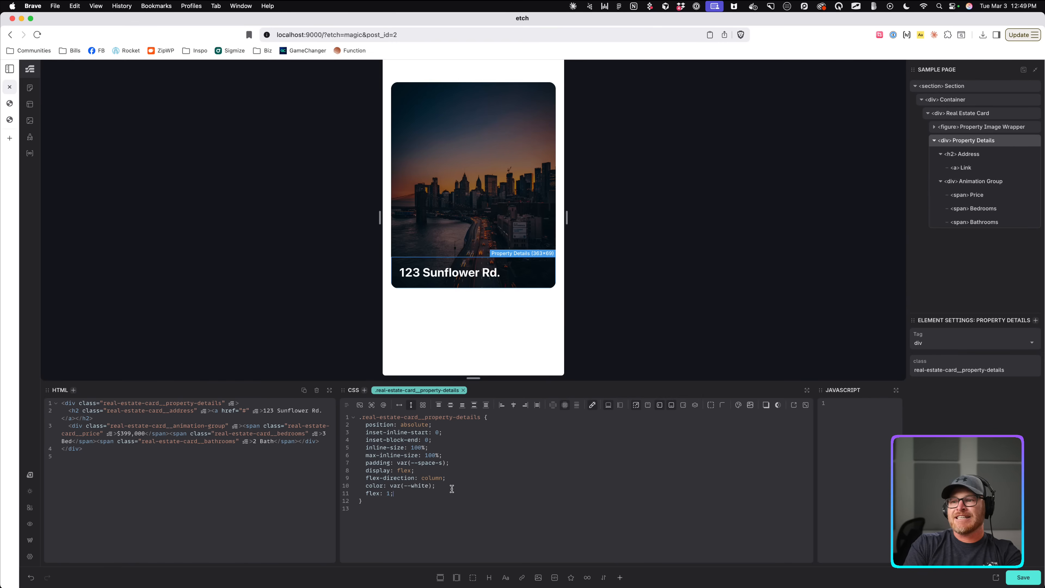
Make the Real Estate Card display: flex with flex-direction: column.
left_click(963, 114)
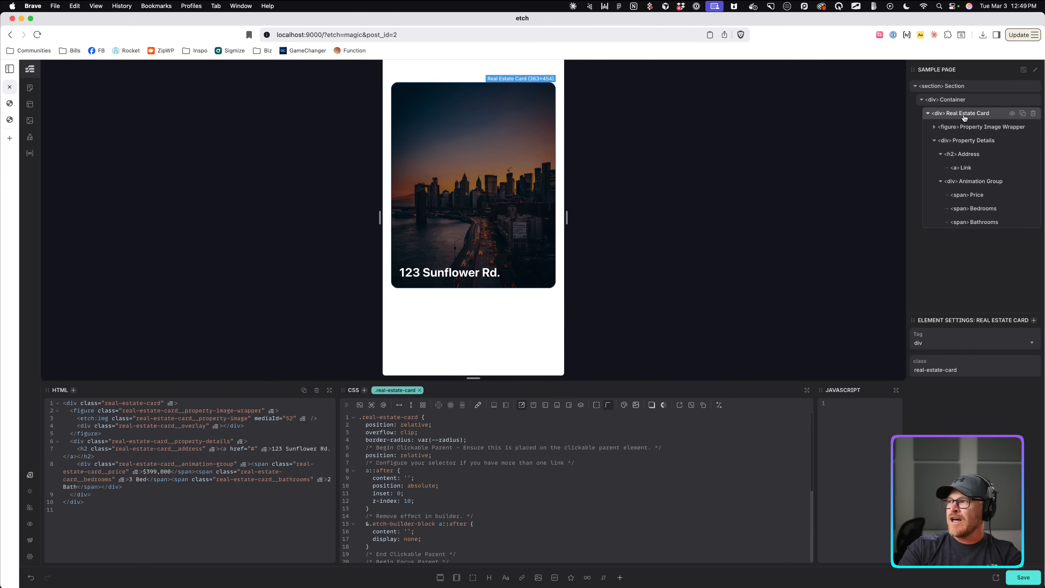
left_click(448, 417)
key("Return")
type("display: flex;")
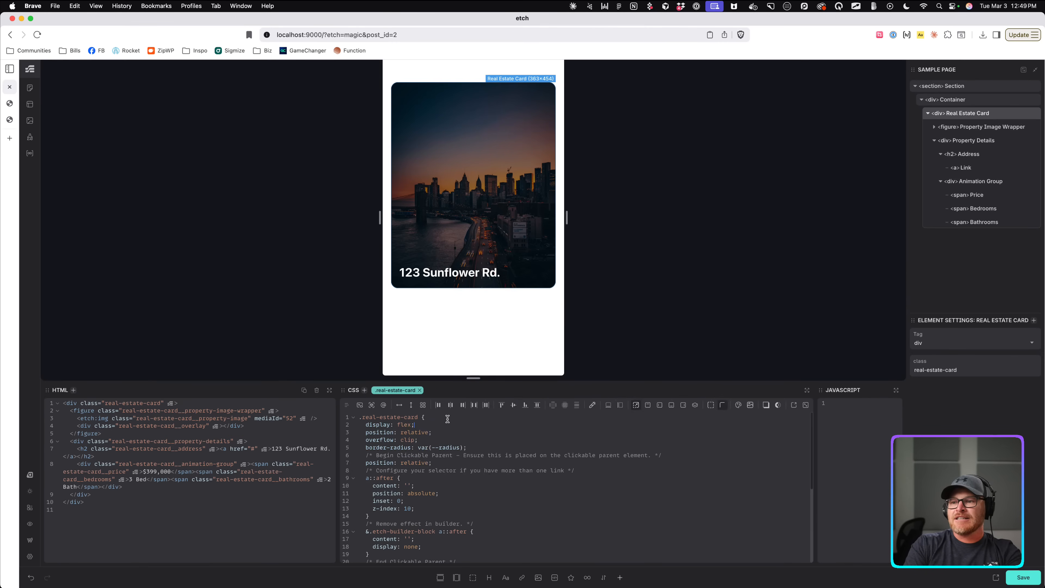
key("Return")
type("flex-direction: col")
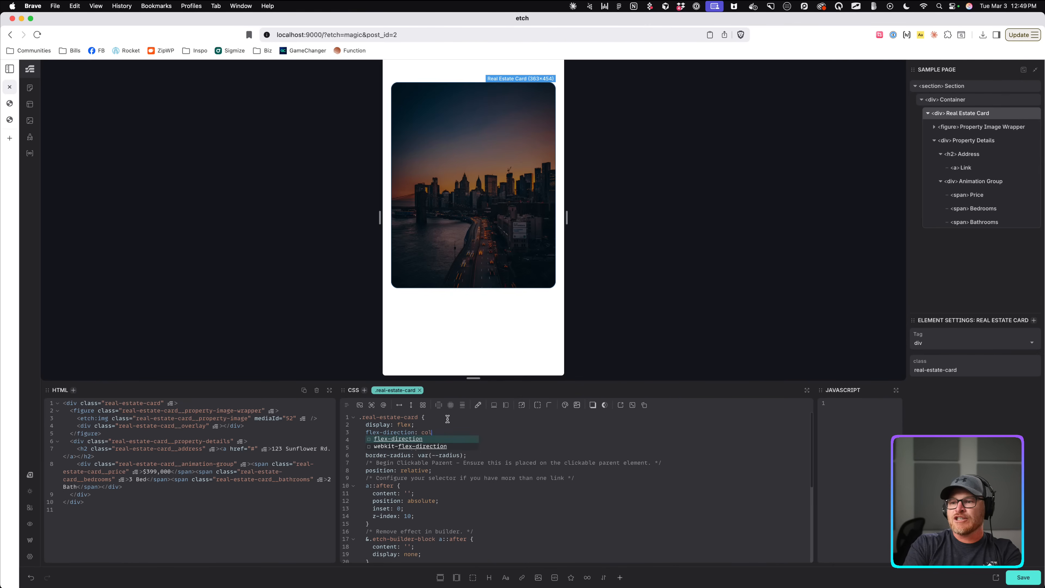
type("umn;")
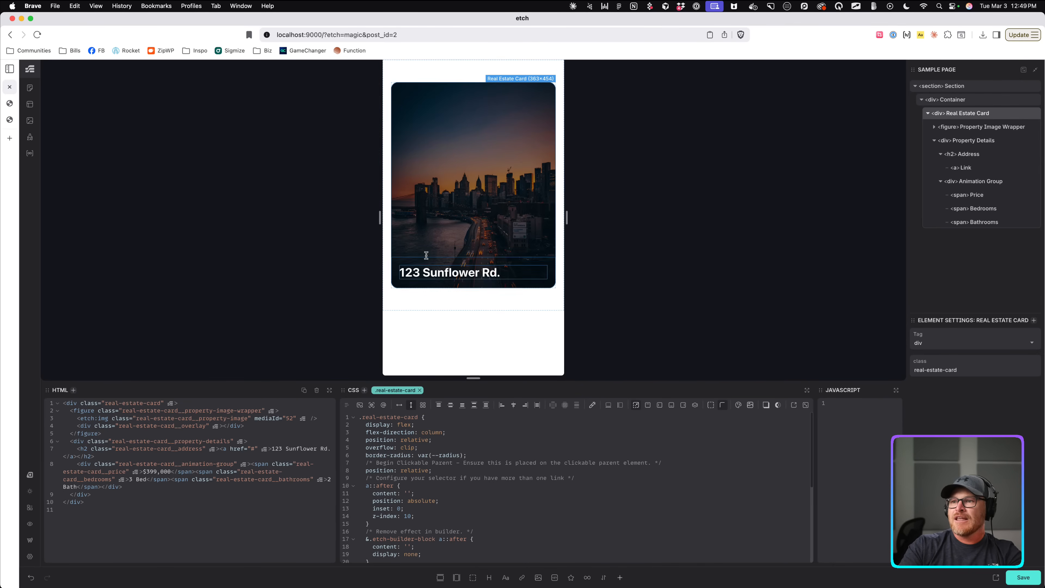
Replace Property Details' flex: 1 with height: 100%.
left_click(526, 262)
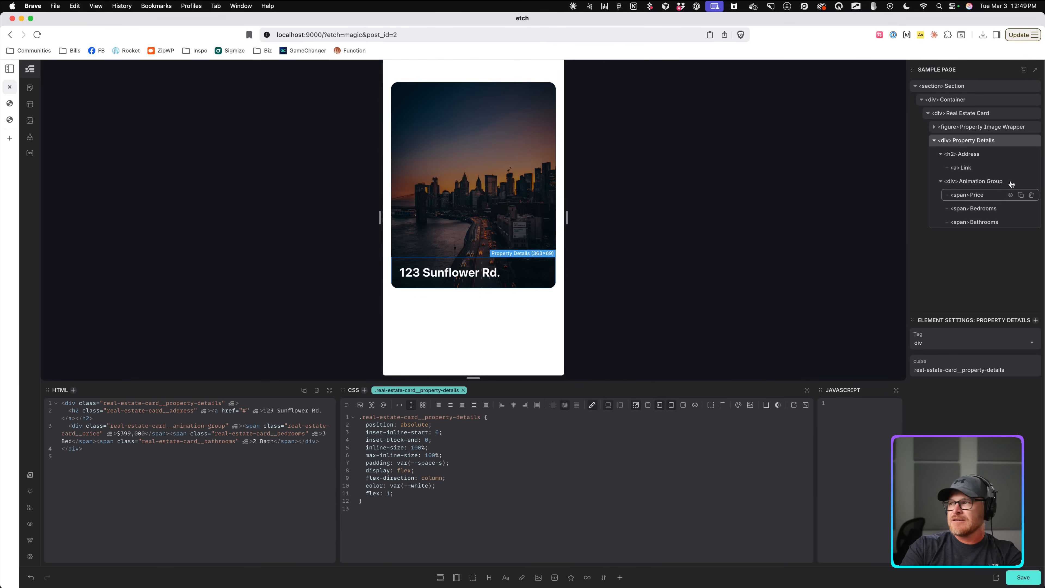
left_click_drag(411, 496, 324, 495)
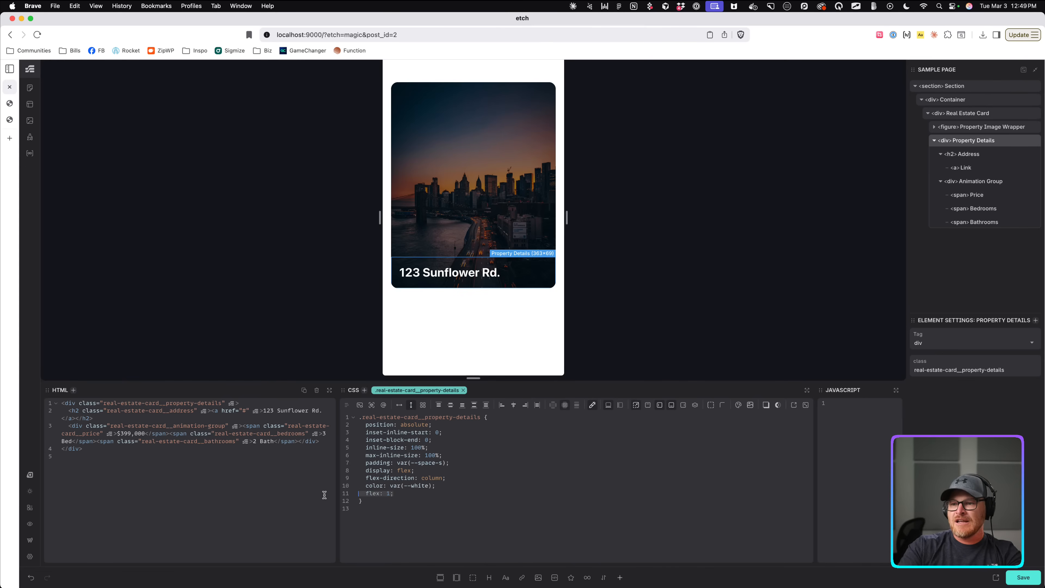
key("BackSpace")
key("BackSpace")
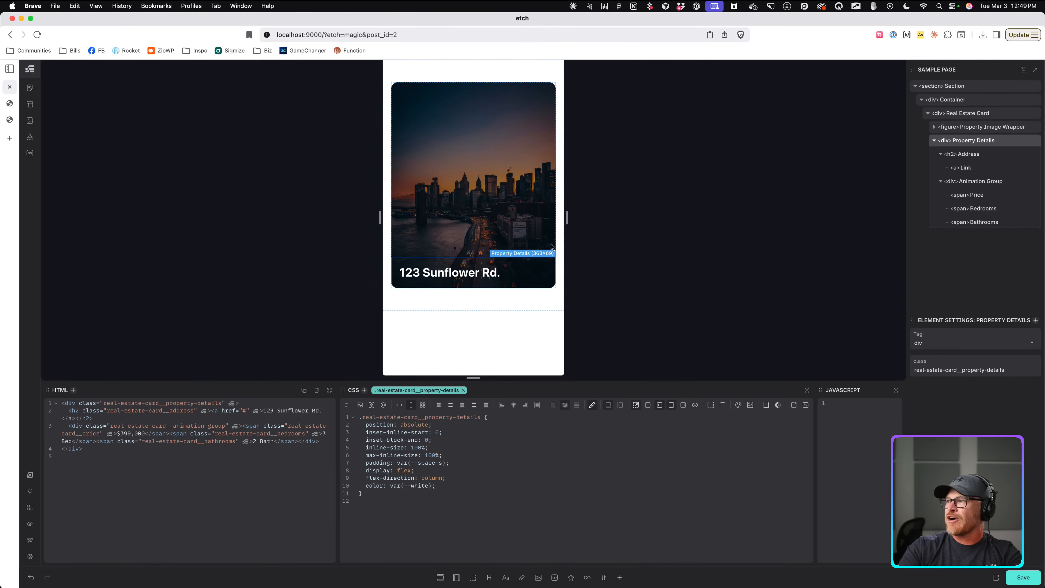
key("Return")
type("hei9ght:")
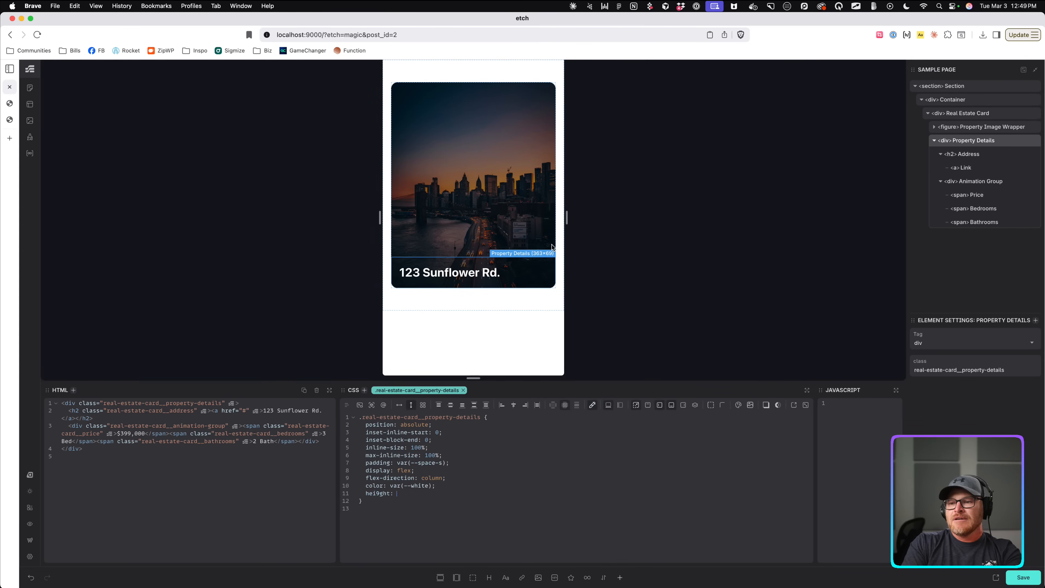
key("BackSpace")
key("BackSpace")
key("BackSpace")
key("BackSpace")
key("BackSpace")
key("BackSpace")
type("ght: 100%;")
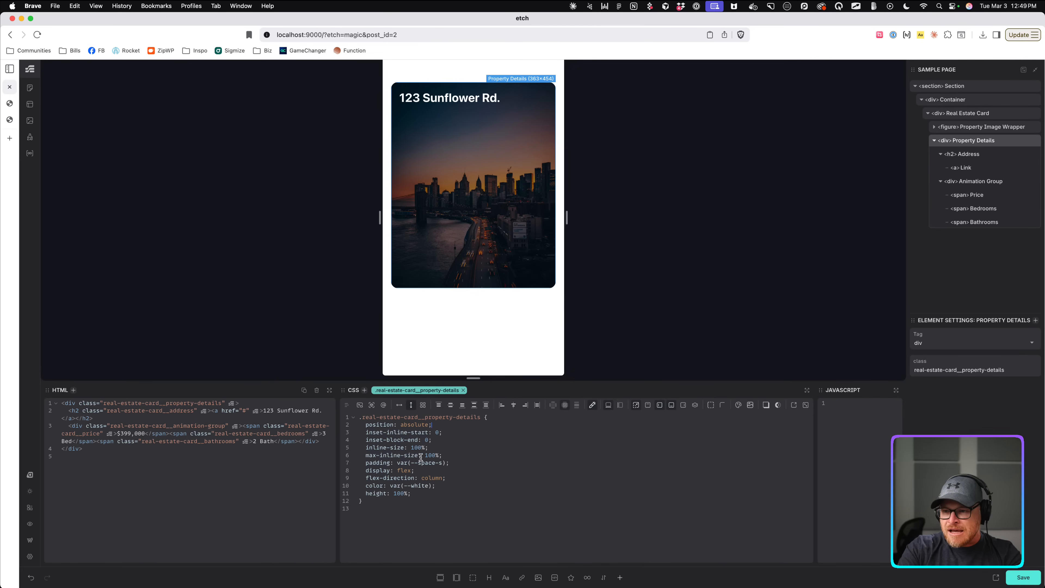
Set Property Details to Justify: End, save, and view the page live.
left_click(460, 478)
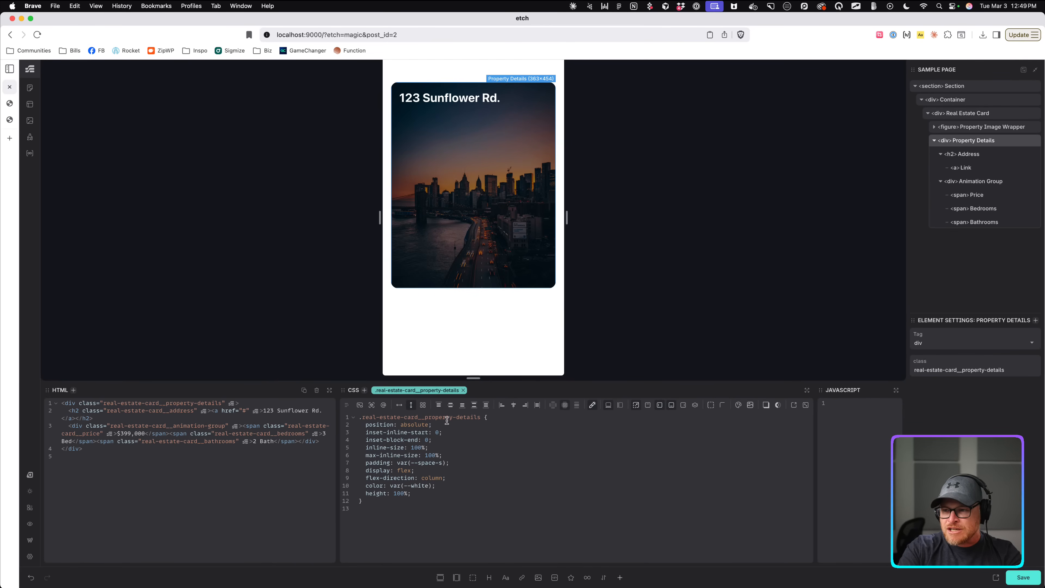
left_click(462, 405)
key("super+s")
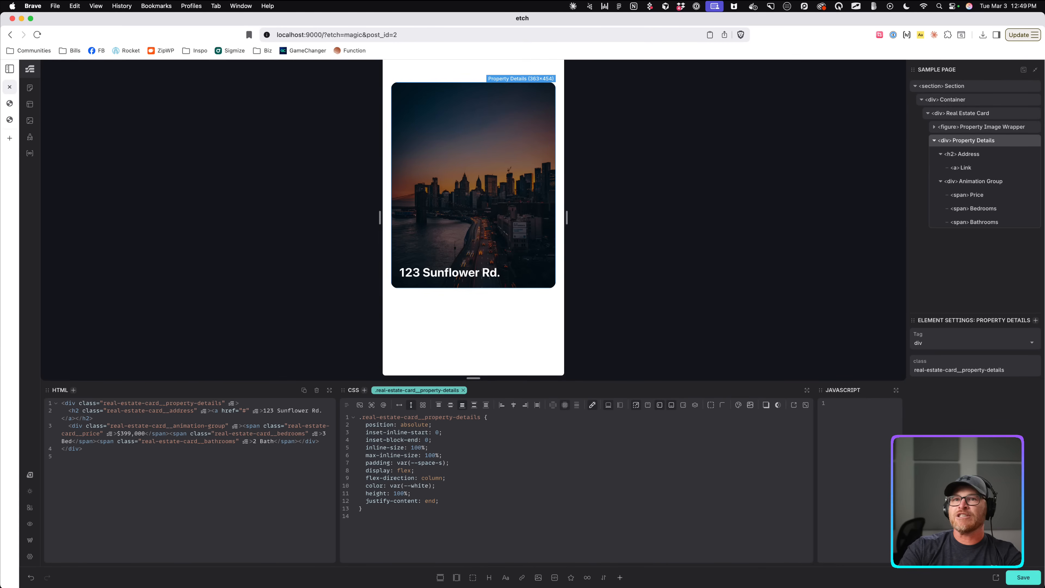
left_click(12, 106)
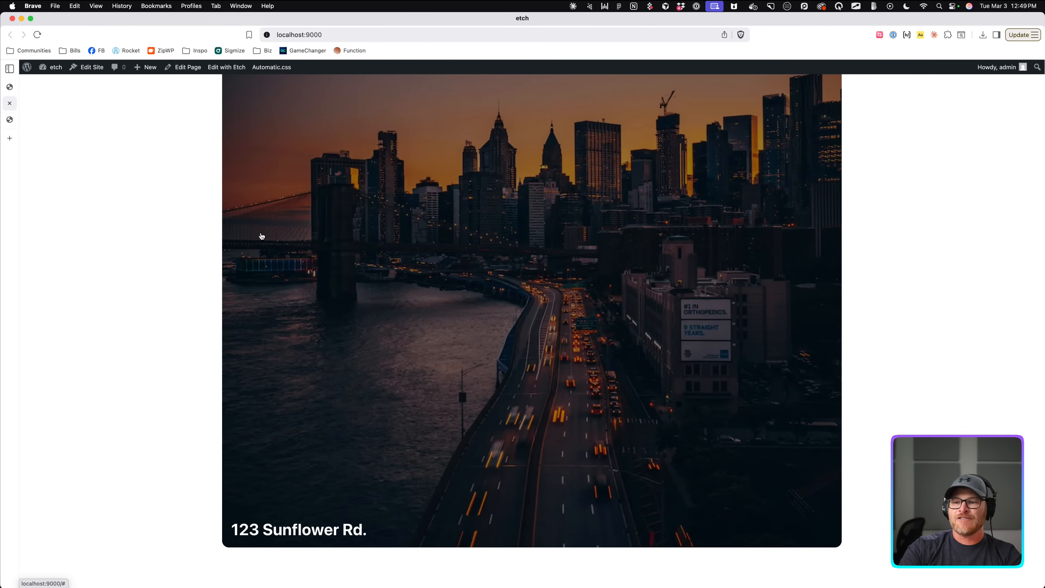
key("Tab")
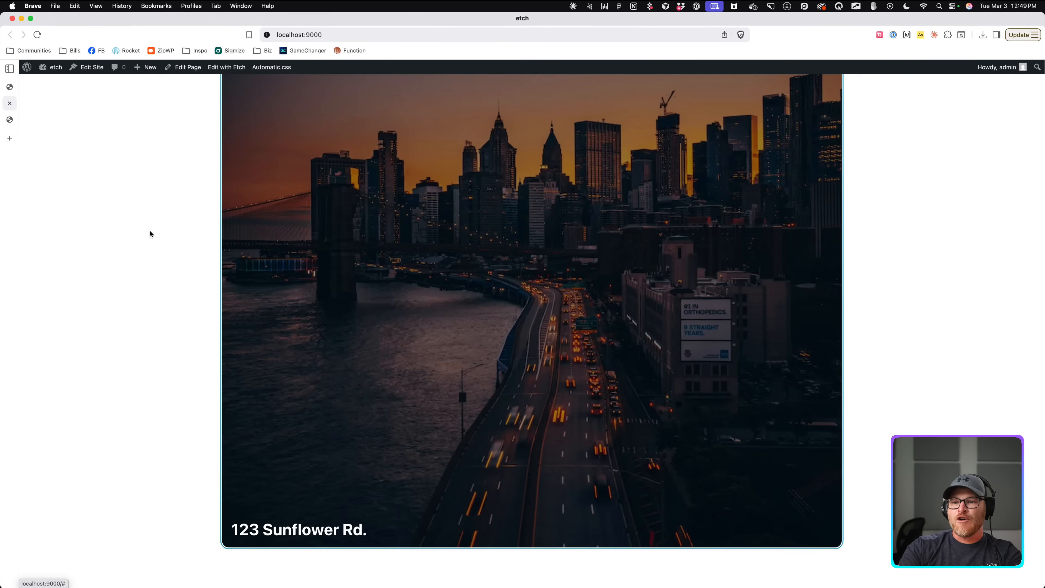
scroll(214, 355, "up", 2)
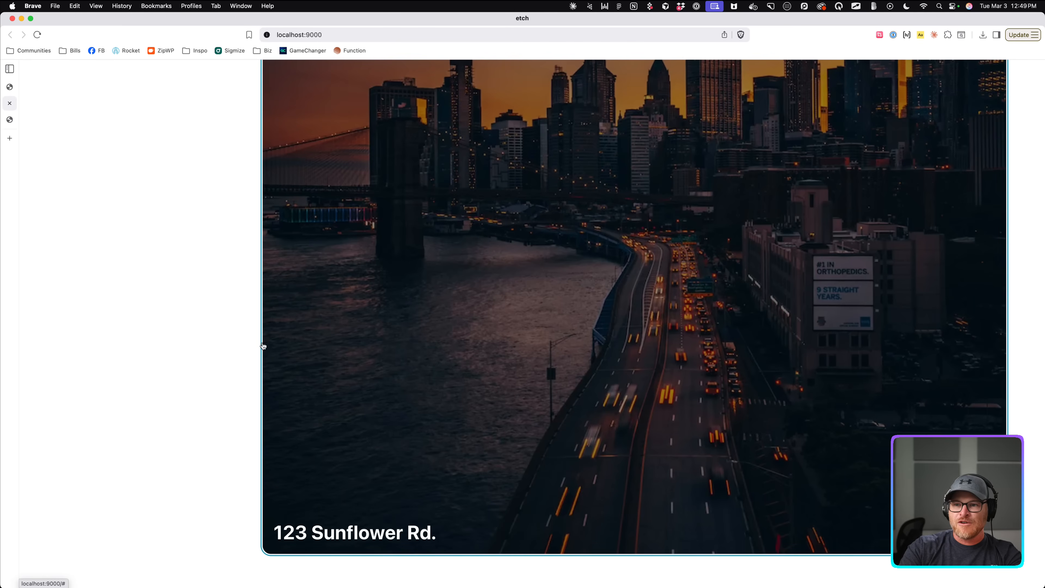
scroll(208, 343, "down", 2)
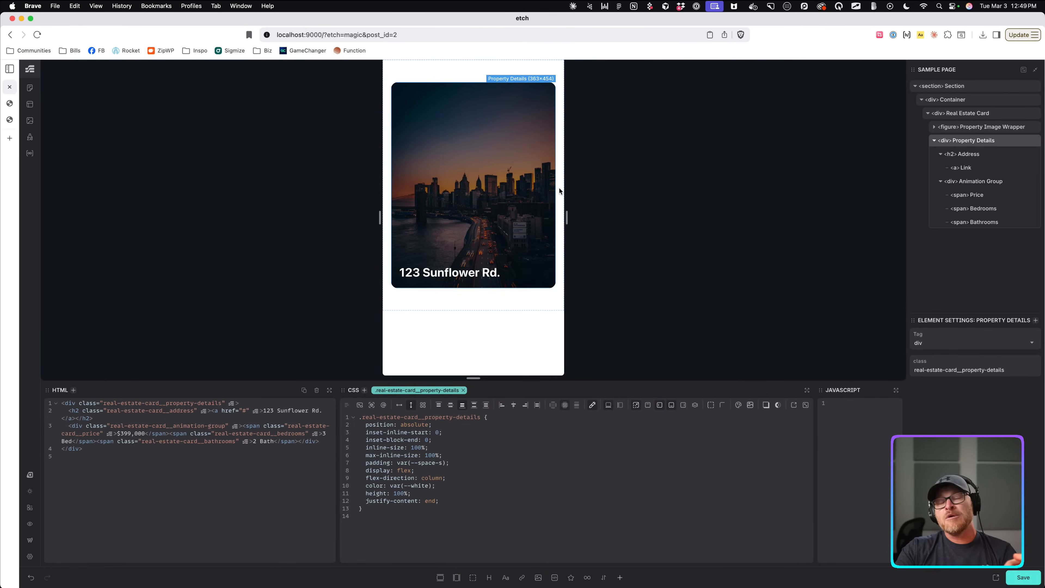
left_click(496, 270)
left_click(509, 158)
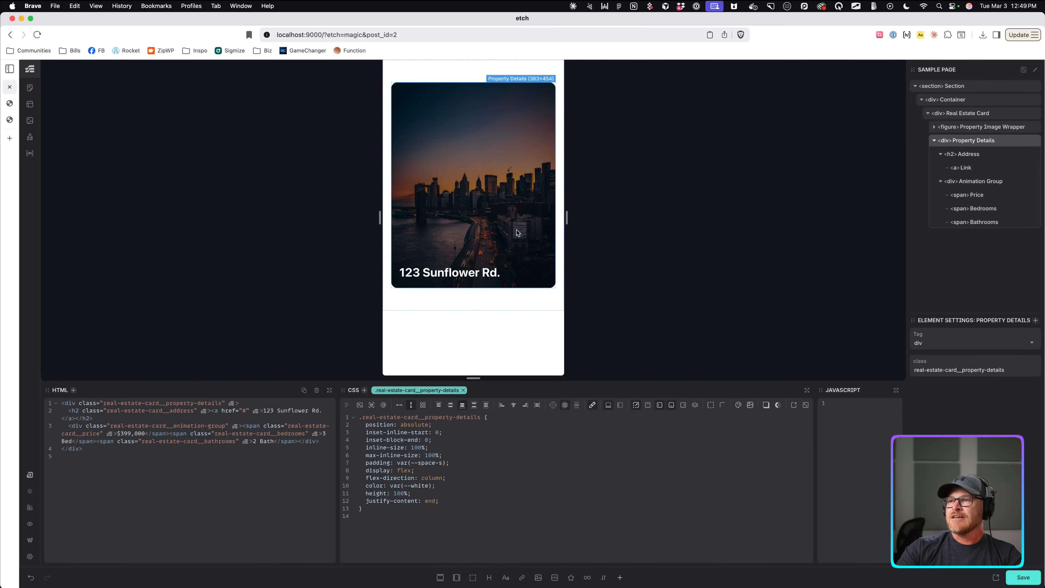
left_click(490, 270)
left_click(519, 235)
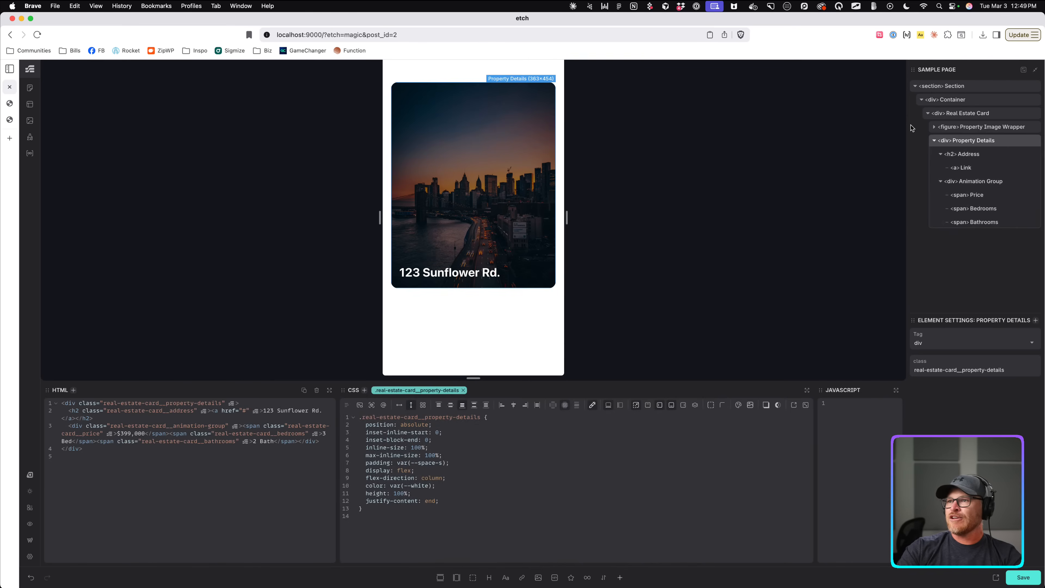
left_click(964, 117)
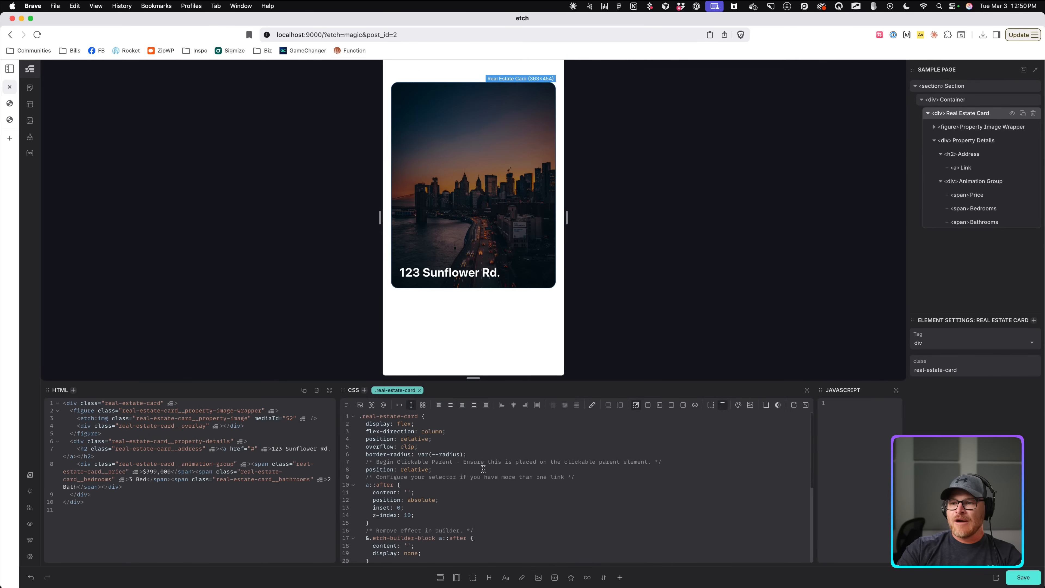
scroll(483, 469, "down", 5)
left_click(492, 541)
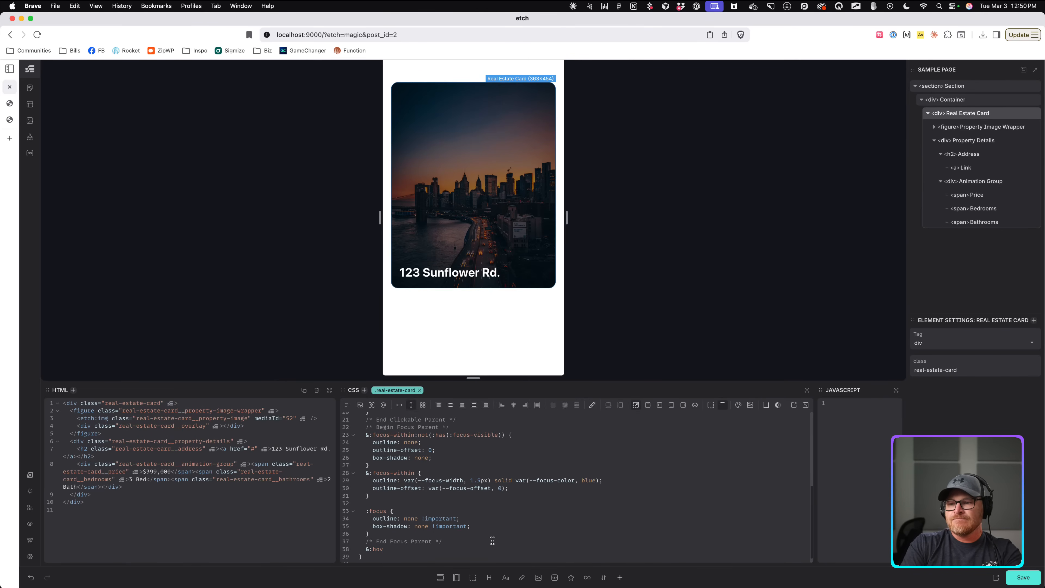
type("&:hover, ")
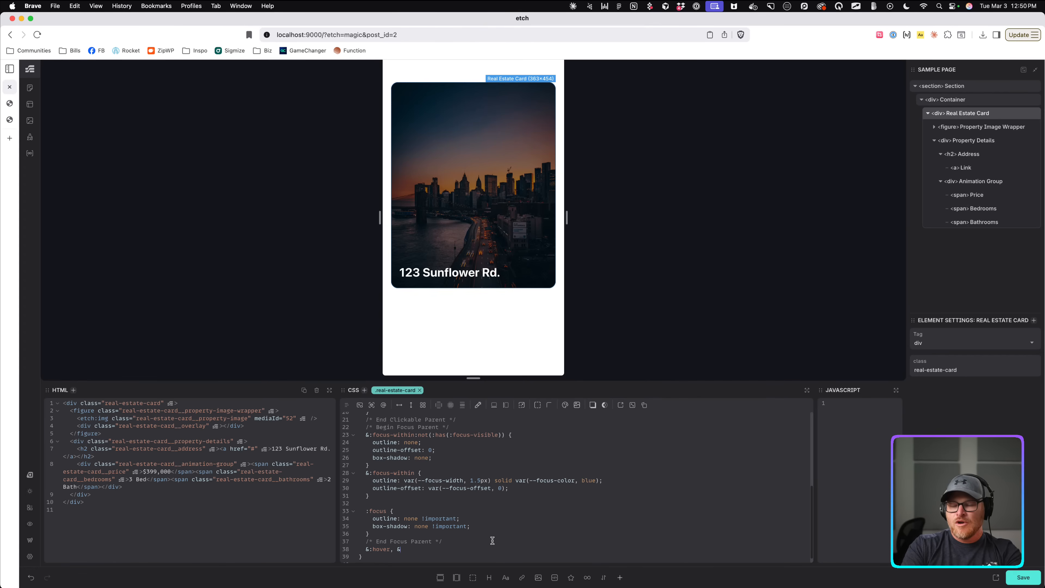
type("&:focus-visbi")
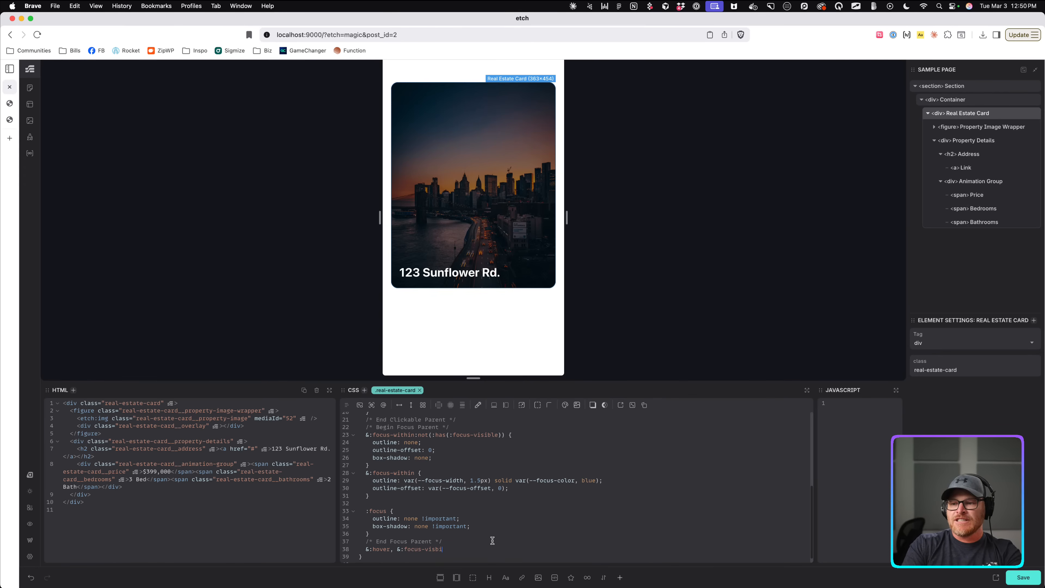
key("BackSpace")
key("BackSpace")
type("ible {")
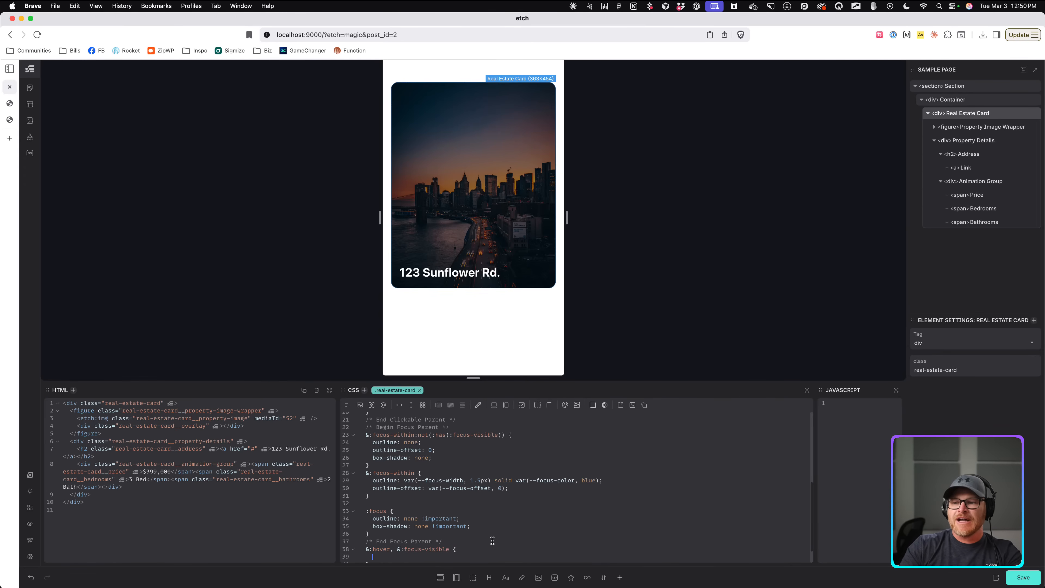
scroll(497, 534, "down", 3)
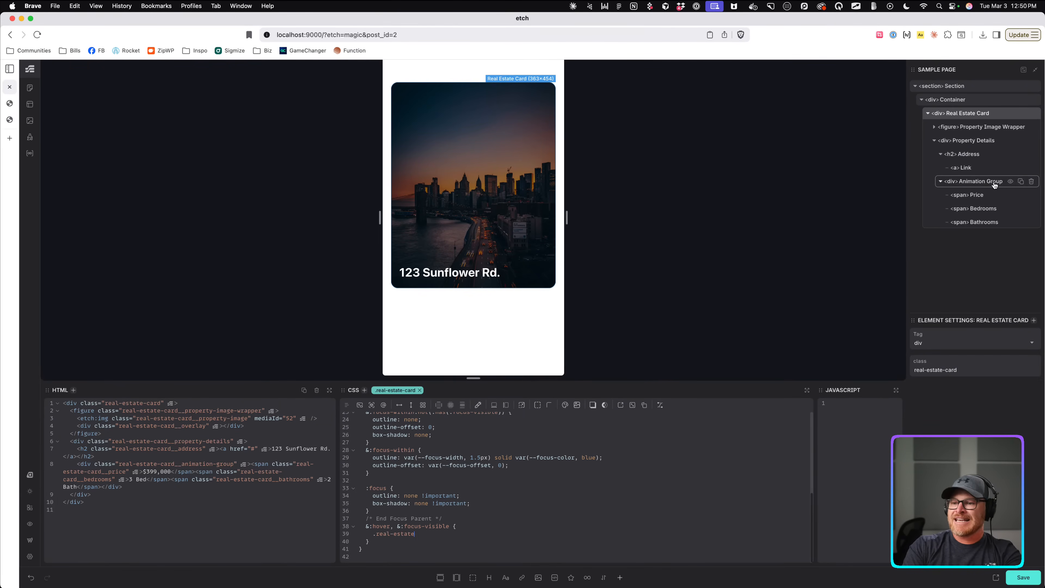
type("group")
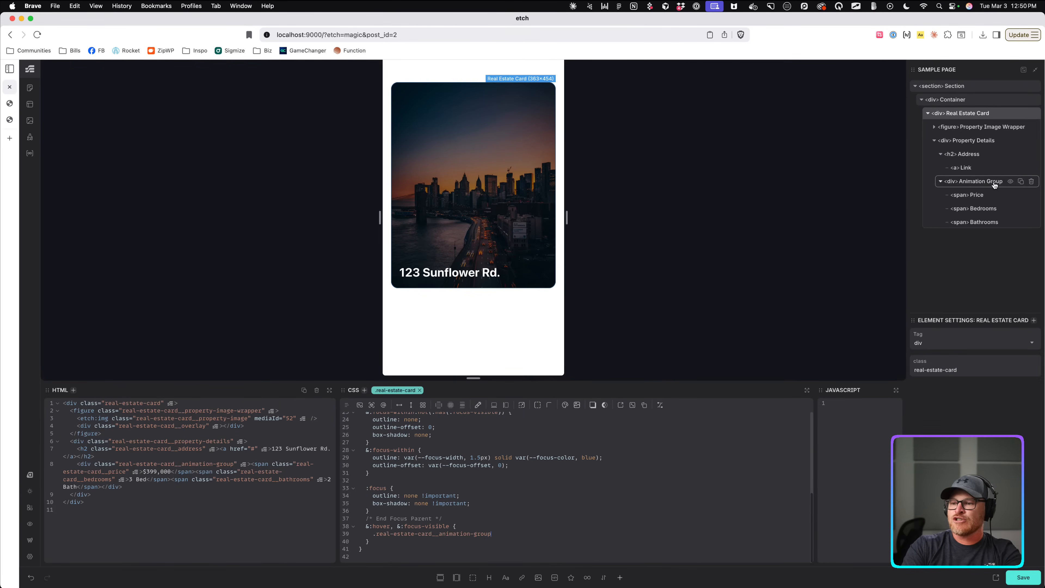
left_click_drag(363, 527, 373, 543)
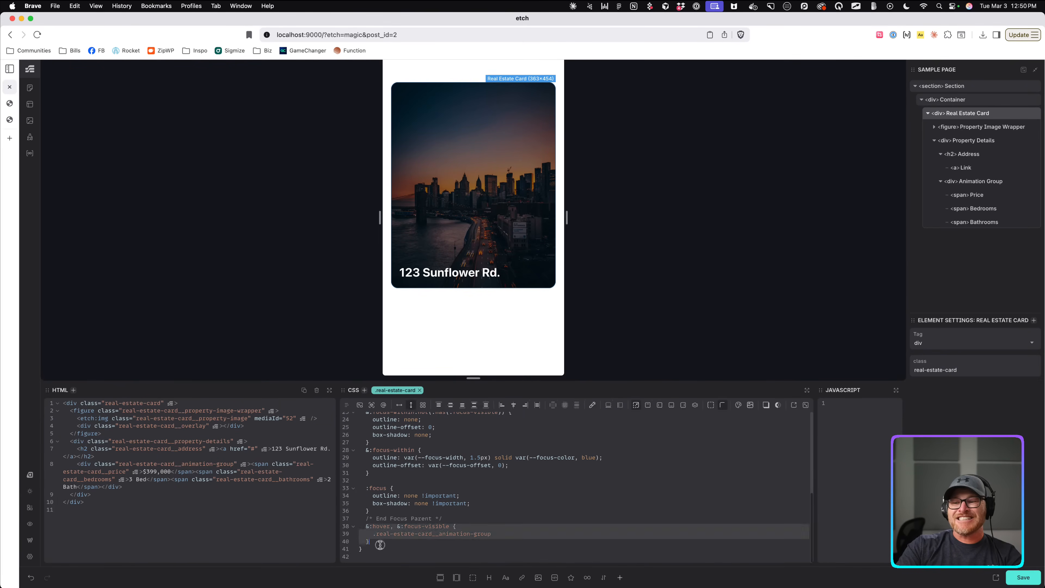
key("BackSpace")
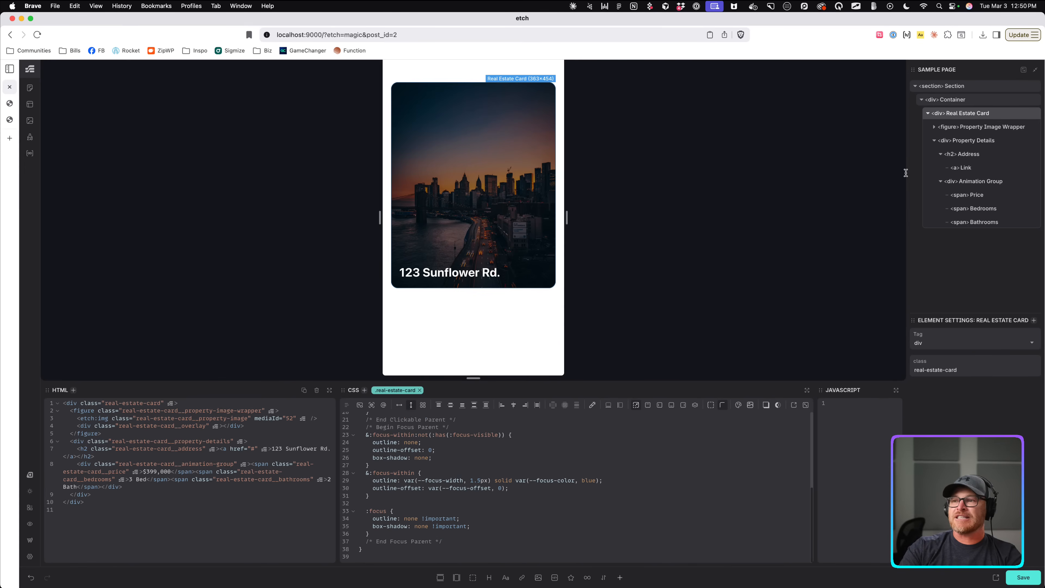
Nest :where(.real-estate-card:hover, .real-estate-card:focus-visible) & in Animation Group with visibility: visible and height: auto.
left_click(973, 181)
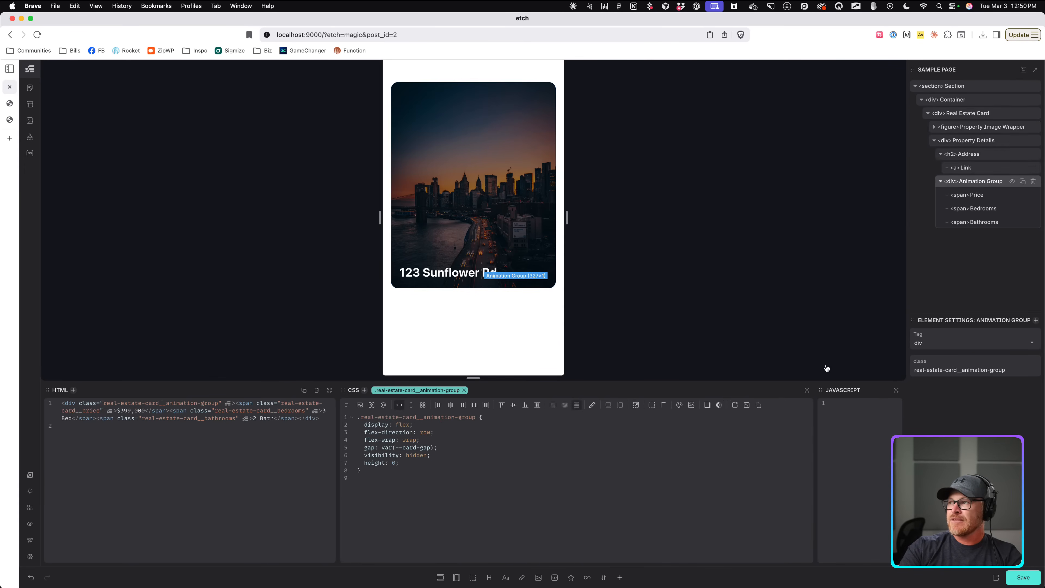
left_click(466, 463)
key("Return")
type(".real")
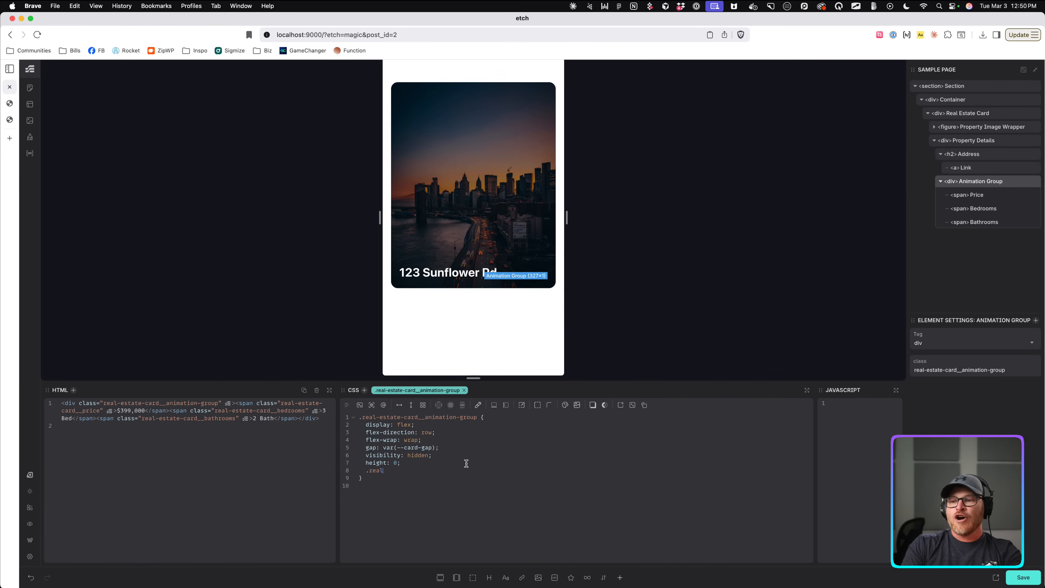
type("-estate-card:hover")
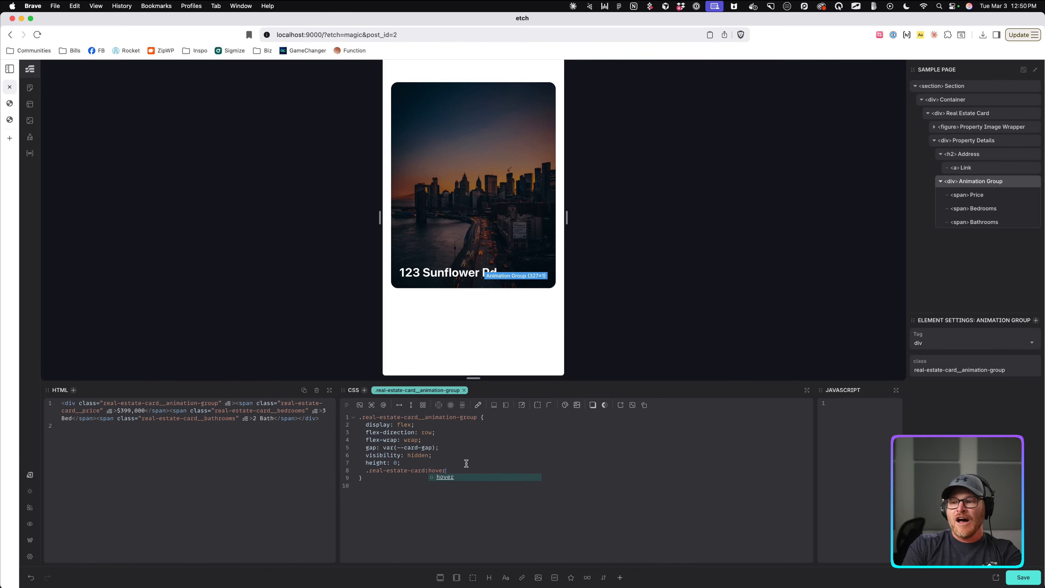
type(", .real-estate-")
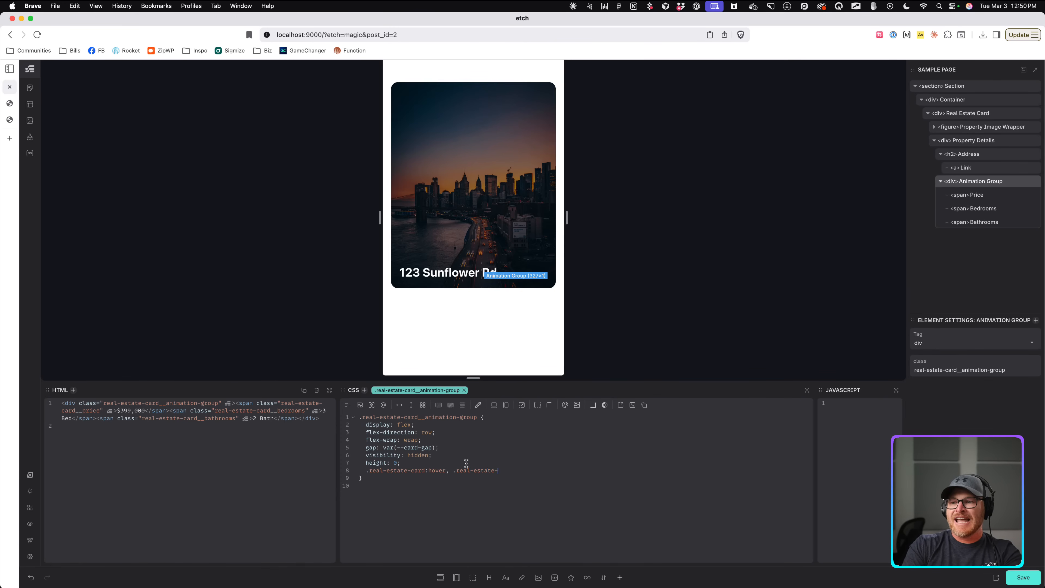
type("card:focus-")
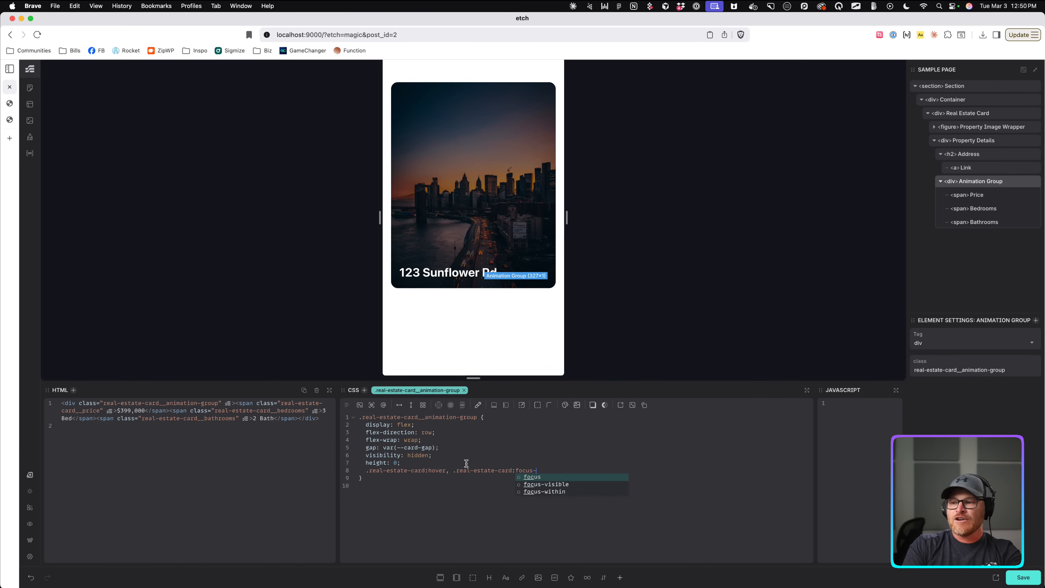
type("visible {")
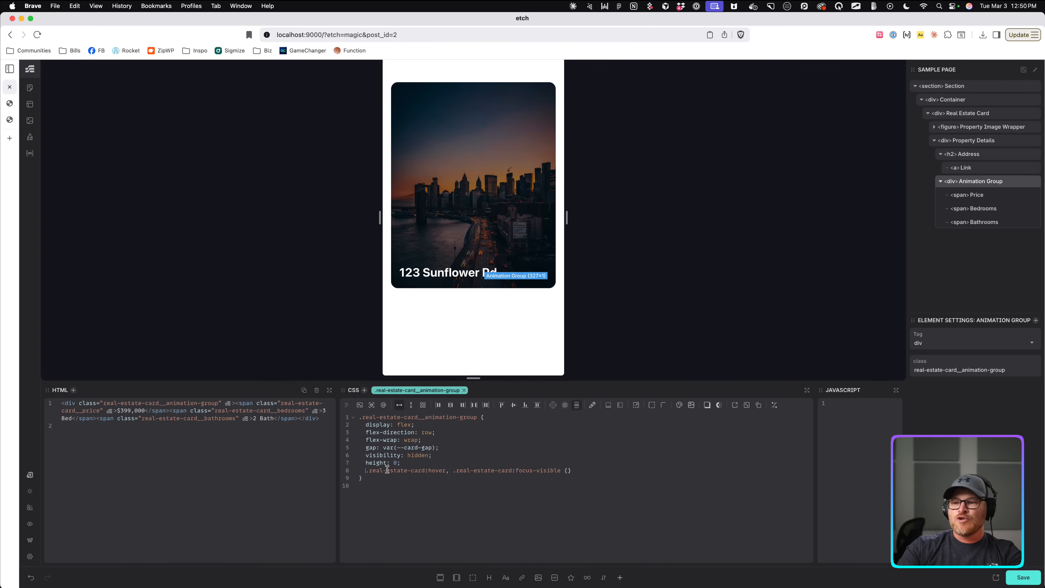
type(":where(")
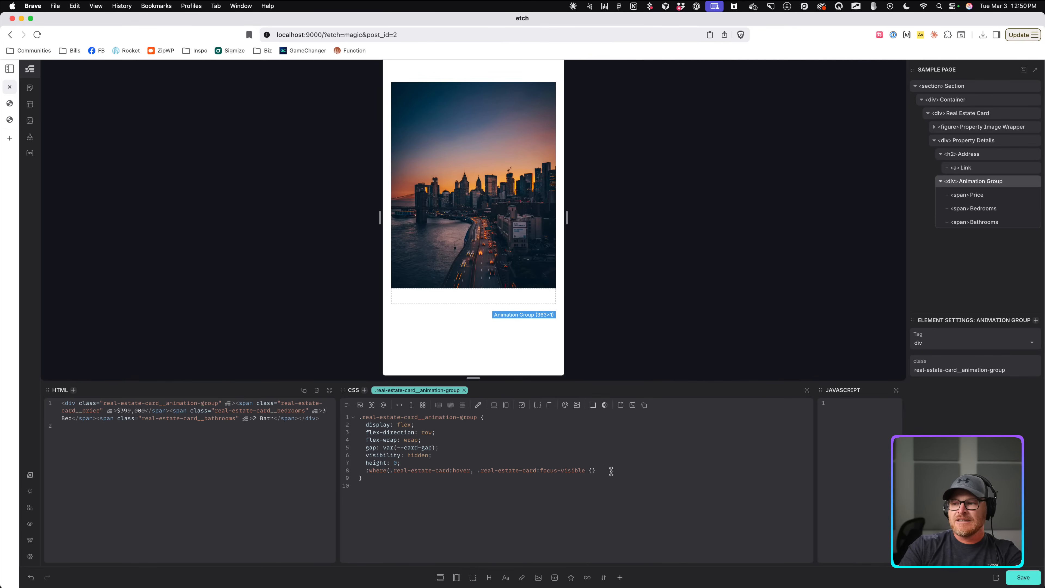
type(")")
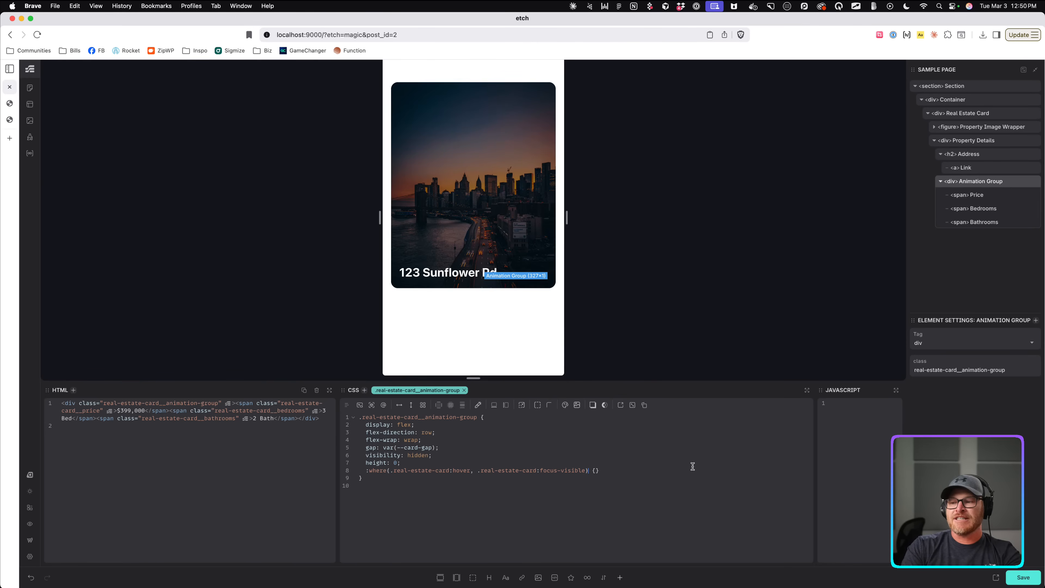
type(" &")
left_click(651, 470)
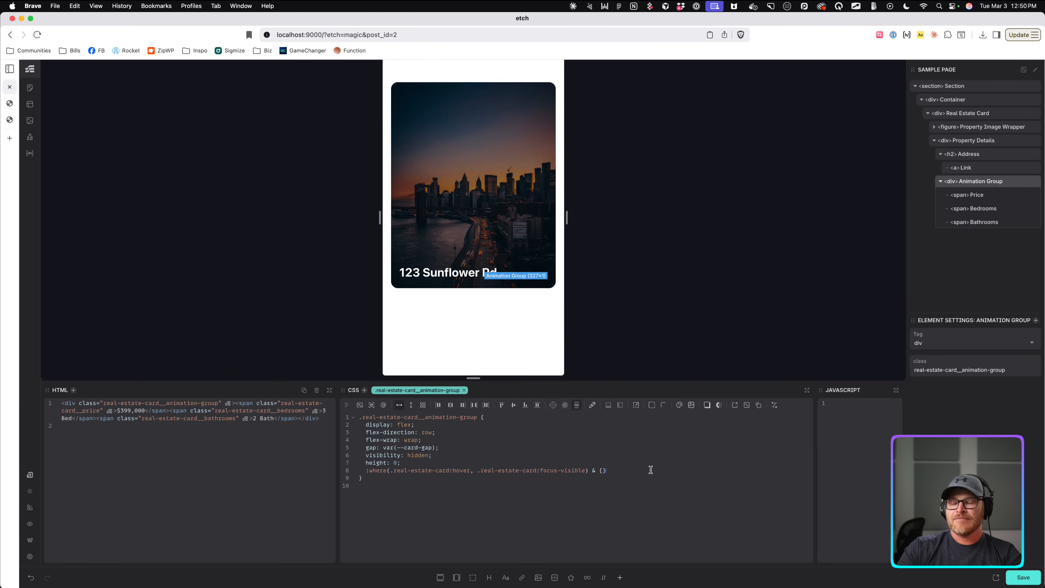
left_click_drag(390, 470, 595, 468)
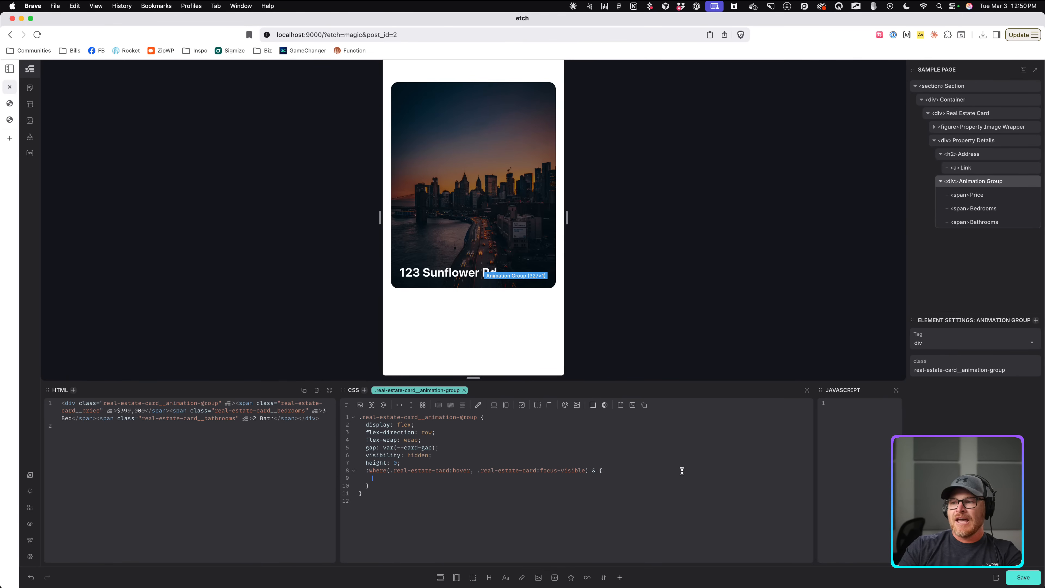
type("visibilli")
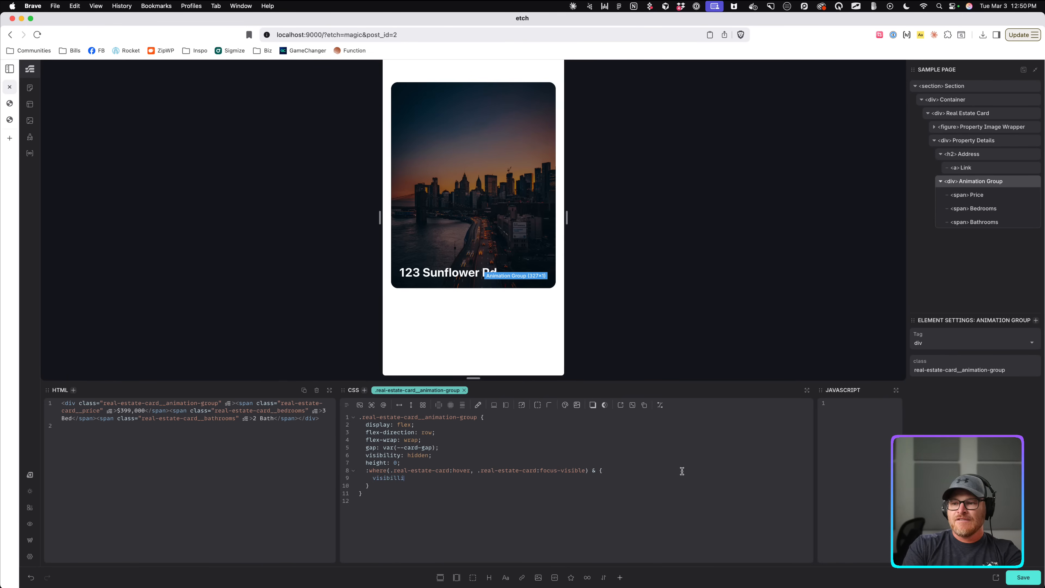
key("BackSpace")
key("BackSpace")
type("ity: visible;")
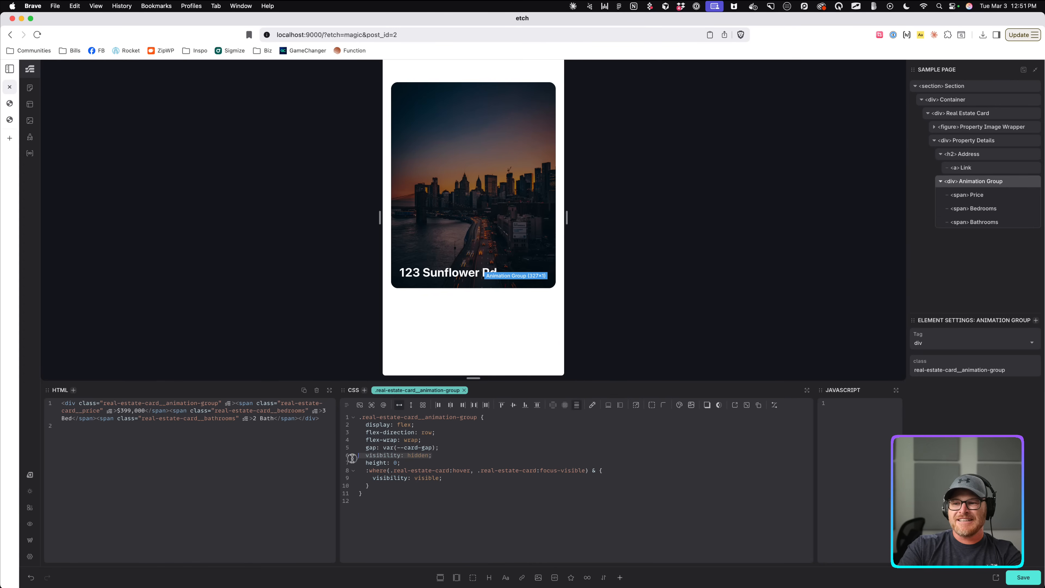
type("height: auto;")
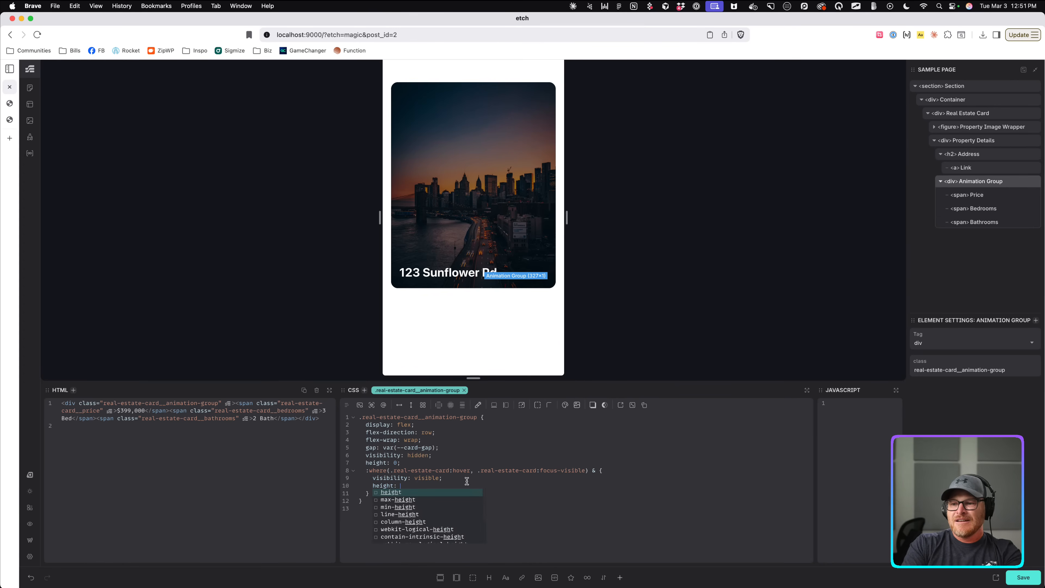
Check that hovering the card reveals the $399,000 · 3 Bed · 2 Bath row.
mouse_move(462, 171)
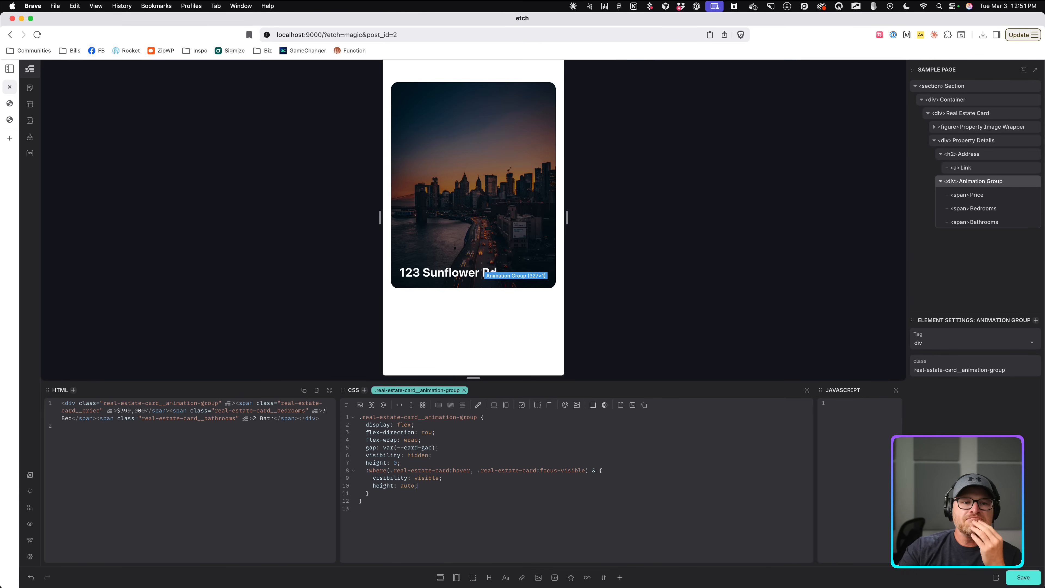
left_click(453, 487)
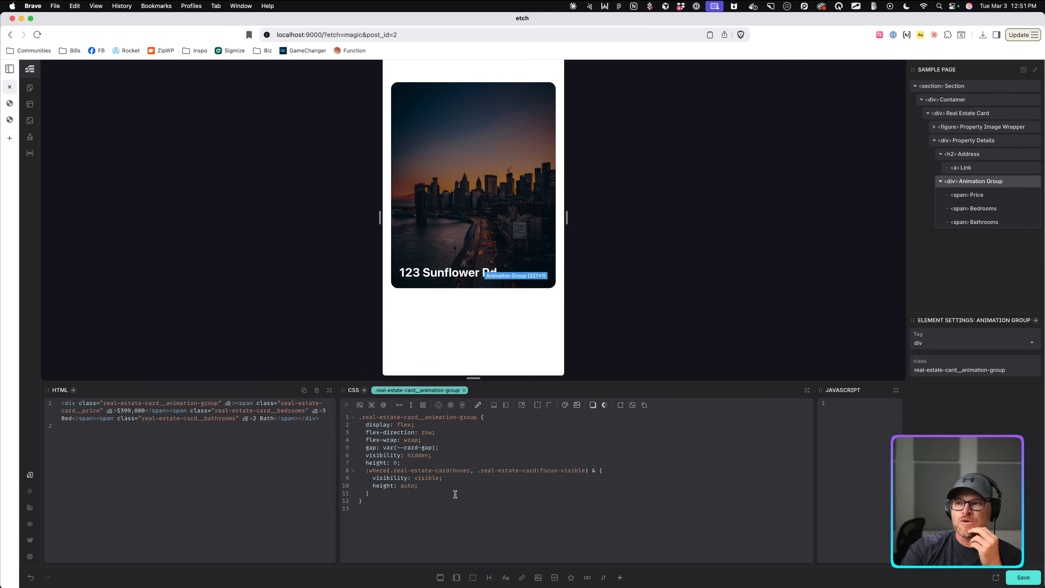
left_click(446, 464)
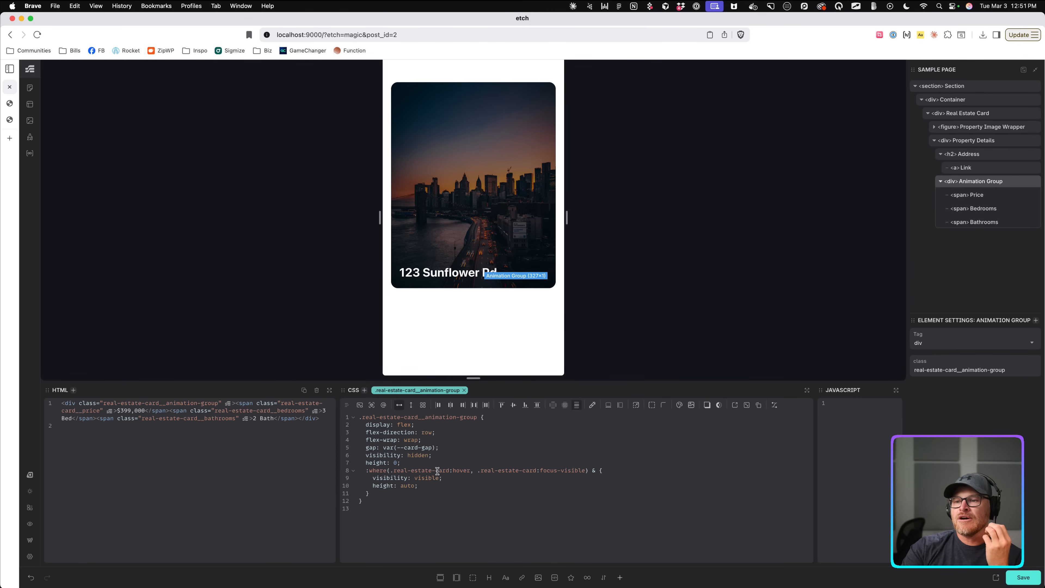
Add transition: height var(--transition) under height: 0 and save.
mouse_move(482, 123)
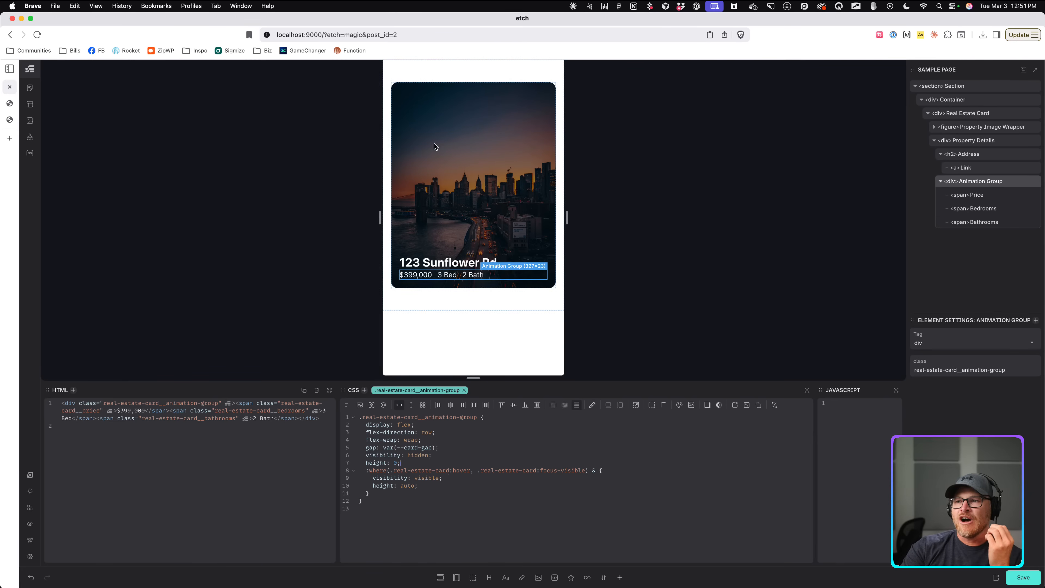
left_click(441, 462)
key("Return")
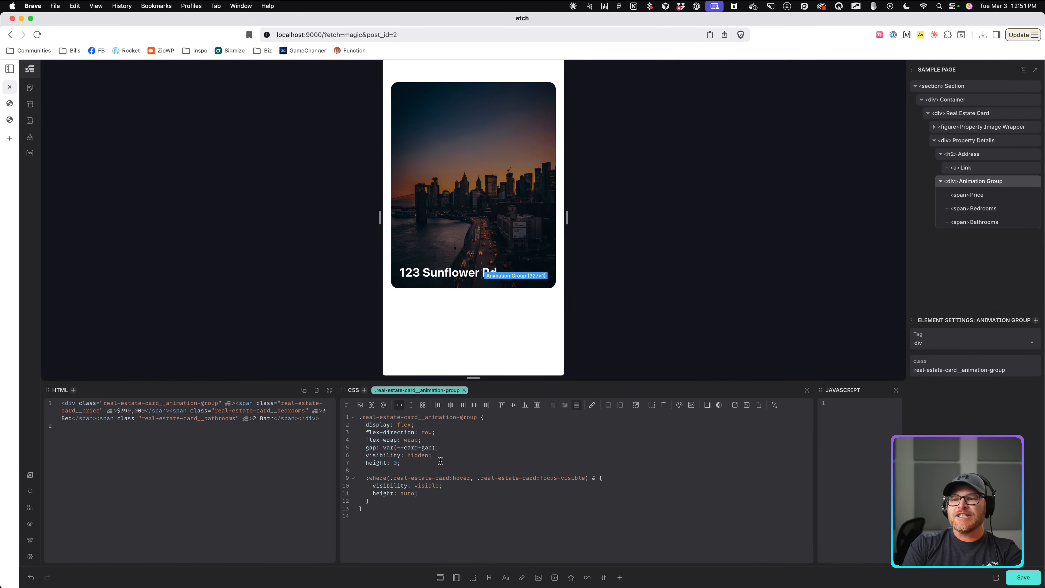
type("transition: height")
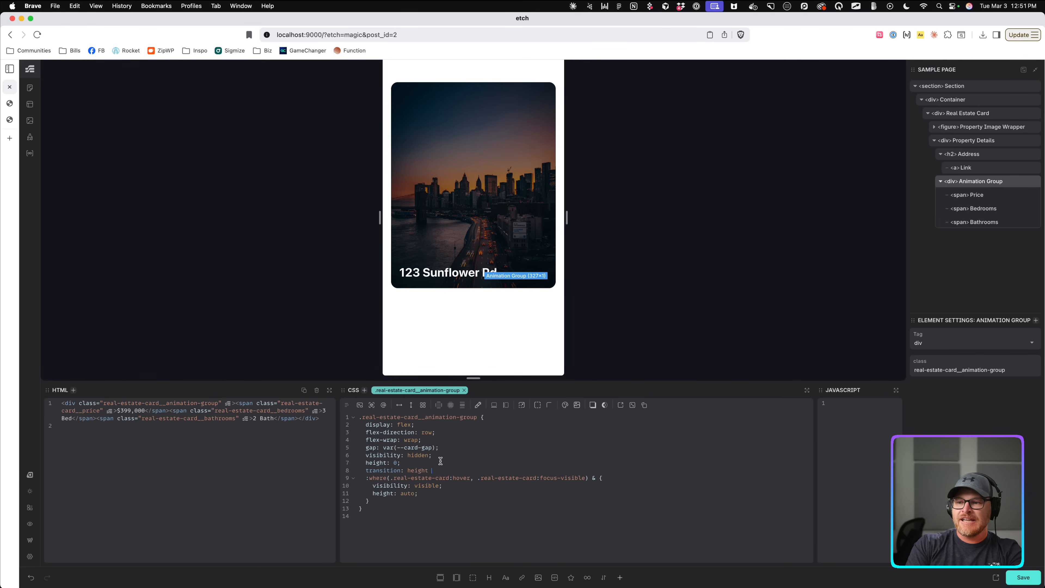
type(" var(--transition);")
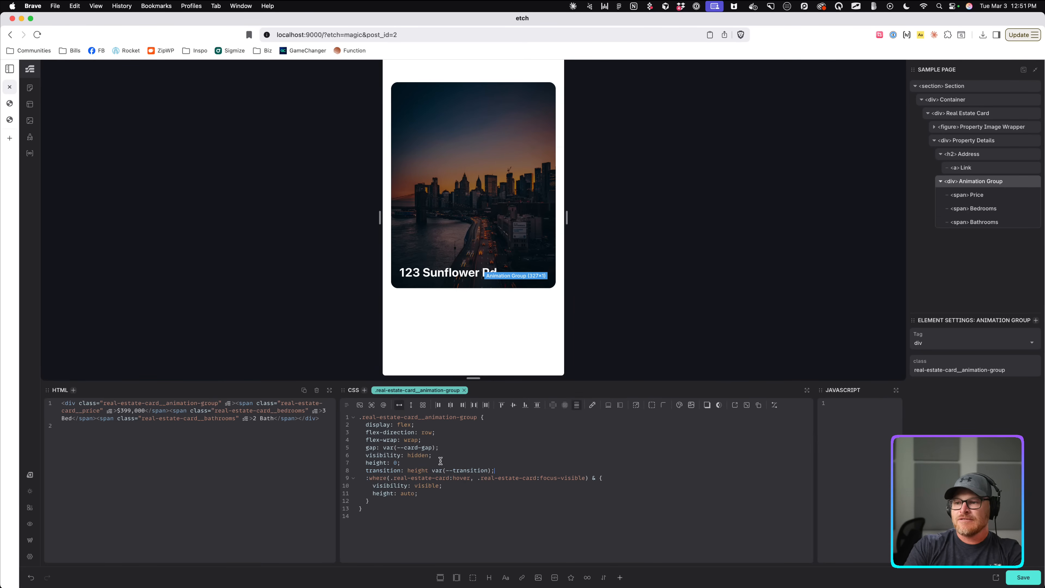
mouse_move(431, 220)
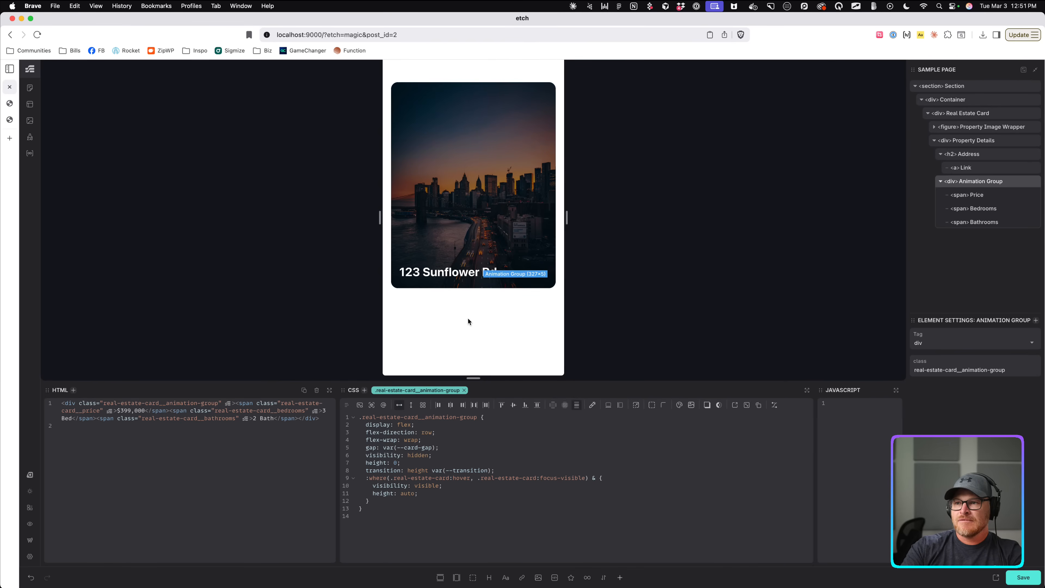
key("super+s")
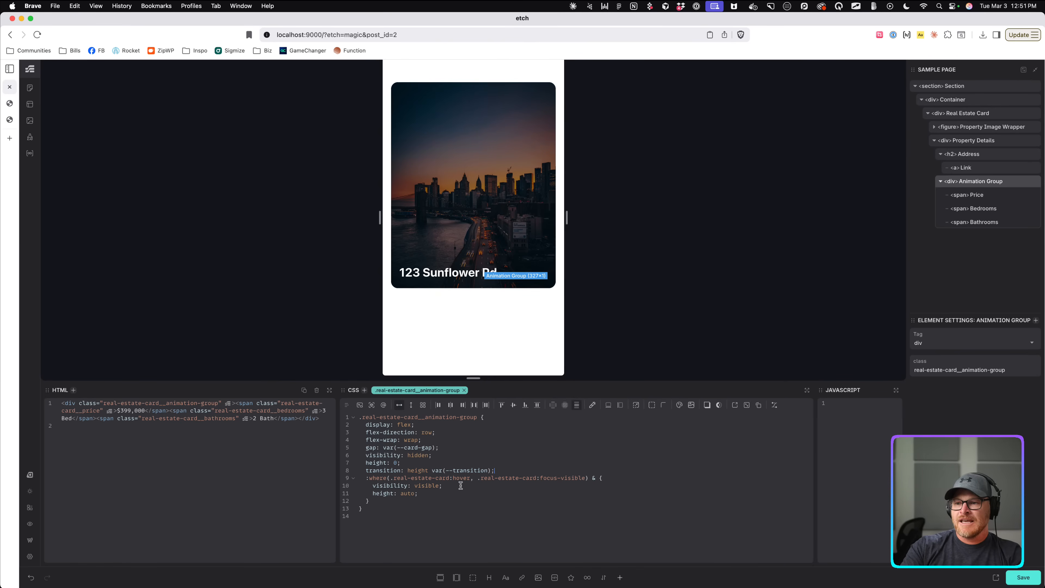
Delete visibility: visible from the nested hover/focus rule and select visibility: hidden.
left_click(351, 494)
left_click_drag(351, 496, 327, 487)
key("BackSpace")
key("BackSpace")
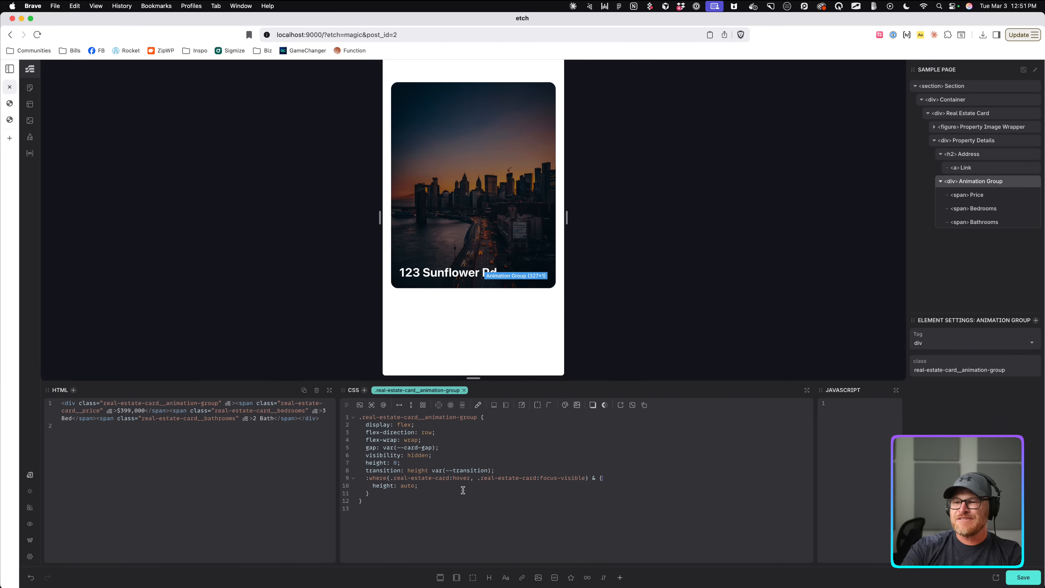
left_click_drag(443, 455, 328, 457)
key("BackSpace")
key("BackSpace")
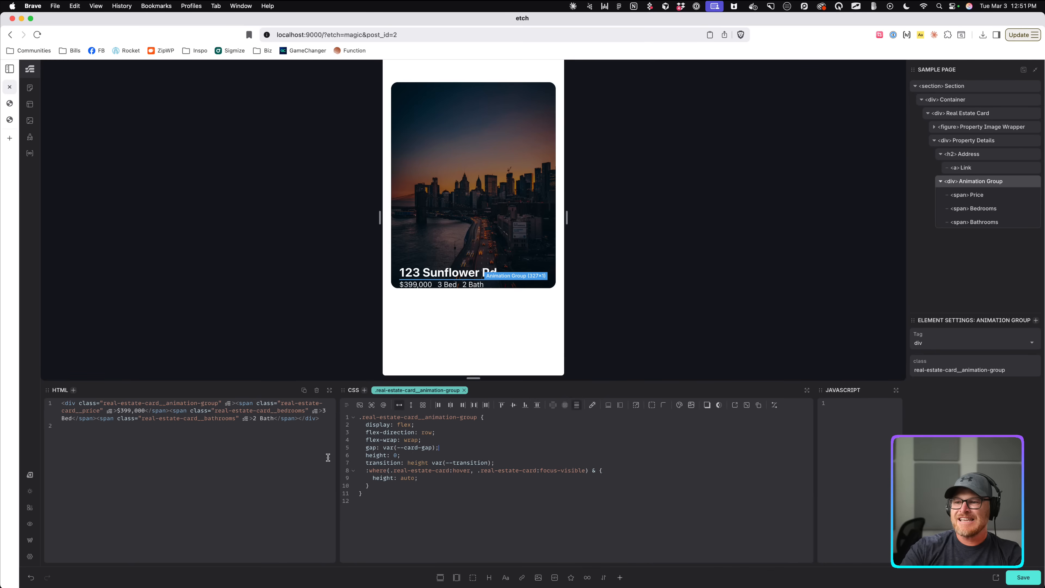
key("super+z")
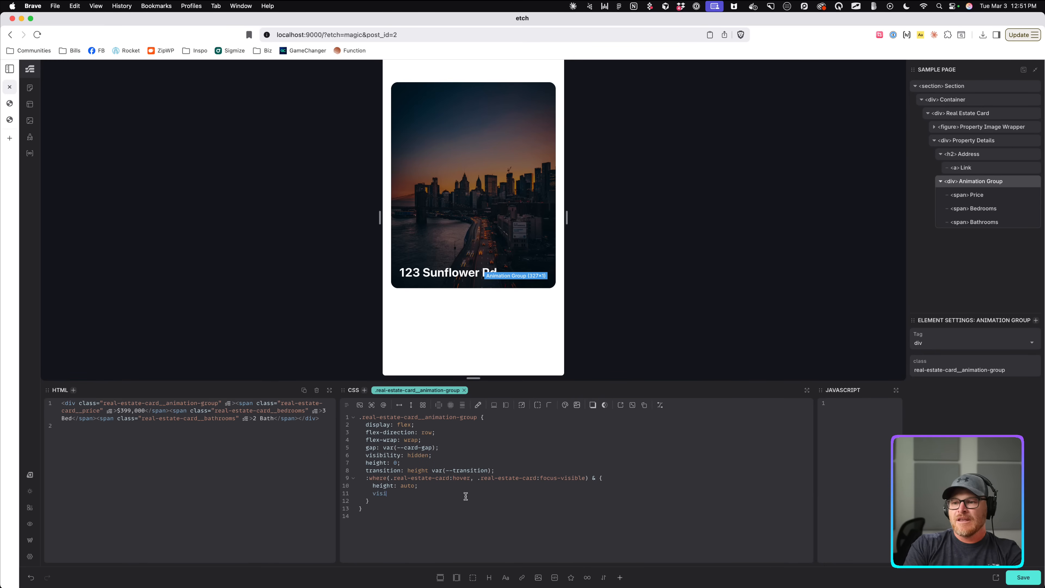
type("bility: visible;")
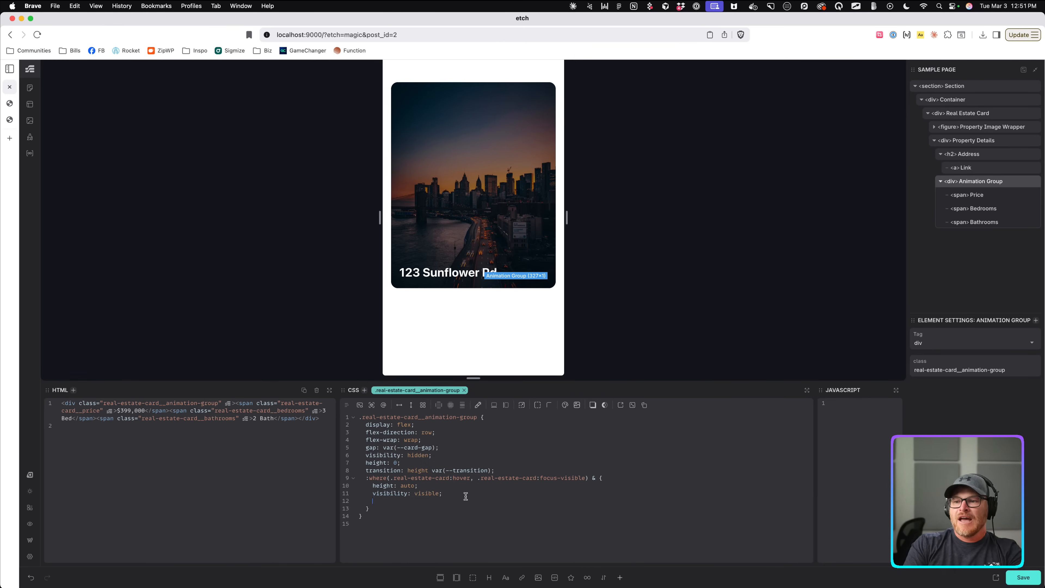
left_click_drag(453, 497, 352, 501)
left_click(458, 509)
left_click_drag(447, 495, 352, 496)
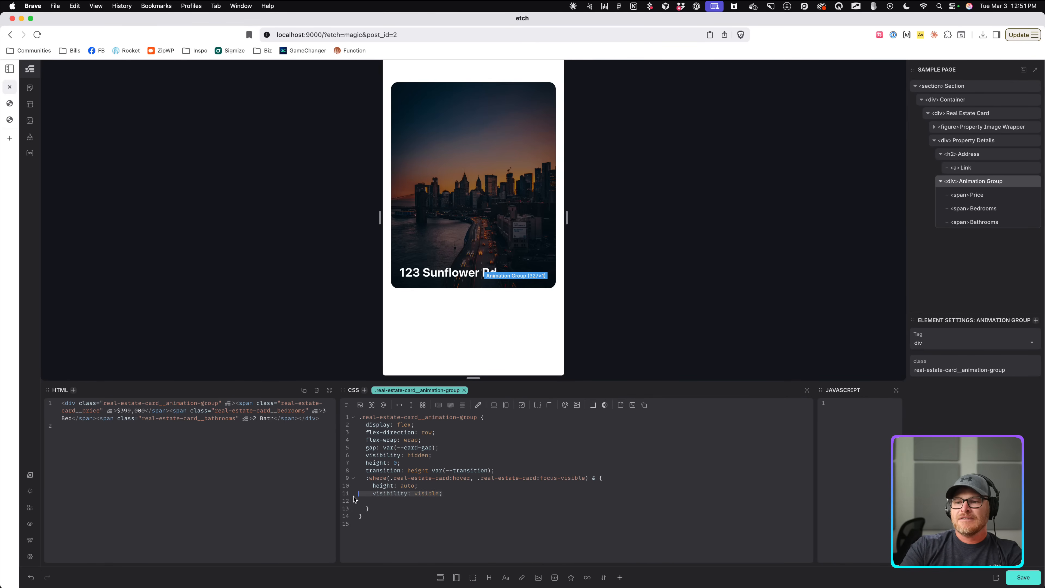
key("BackSpace")
key("BackSpace")
left_click_drag(407, 470, 365, 455)
Swap visibility: hidden for opacity: 0, add opacity: 1 on hover, transition opacity, save.
key("BackSpace")
type("opacity: 0;")
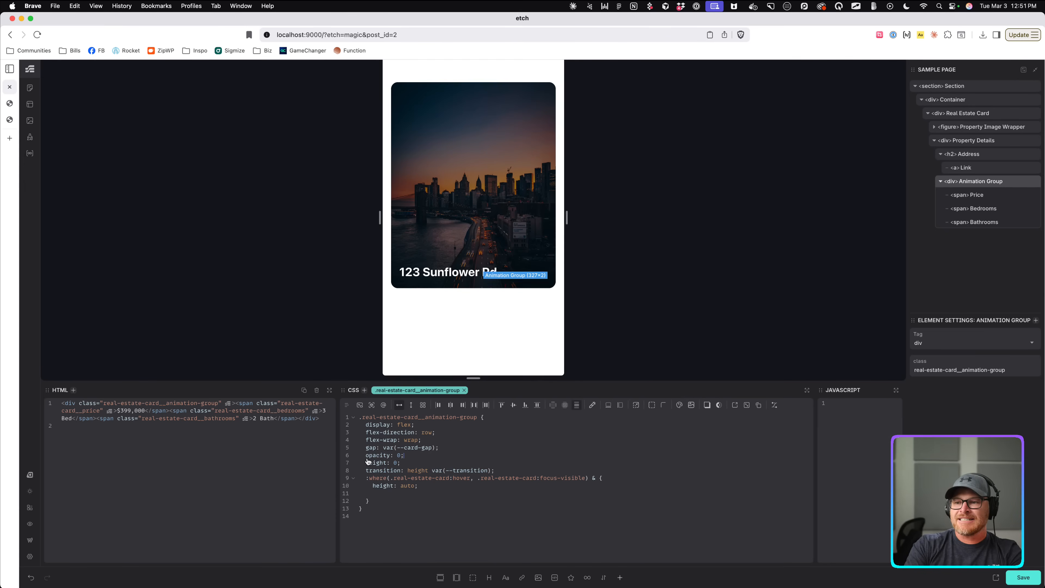
left_click(437, 488)
type("opa")
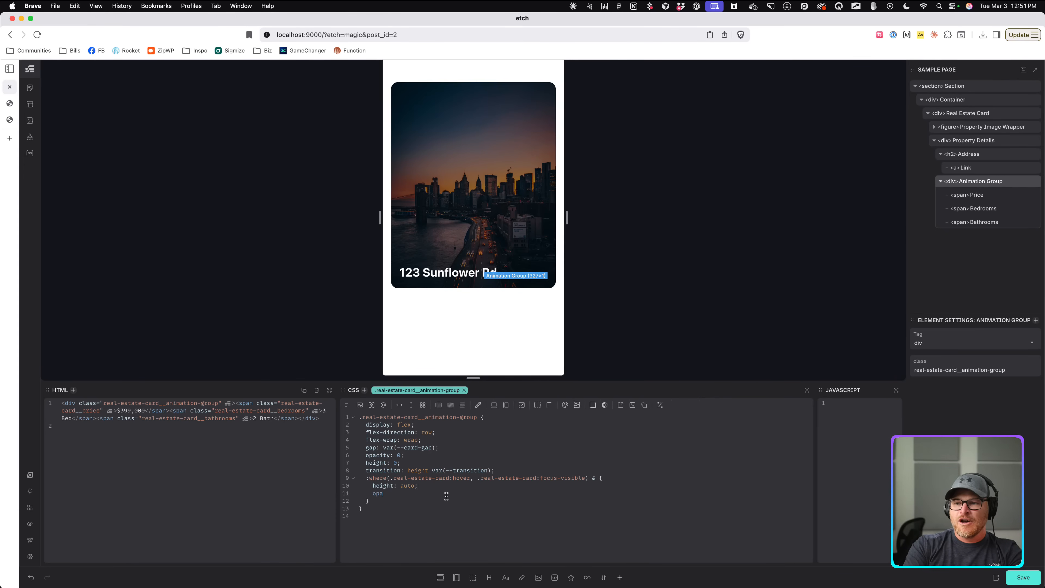
type("city: 1;")
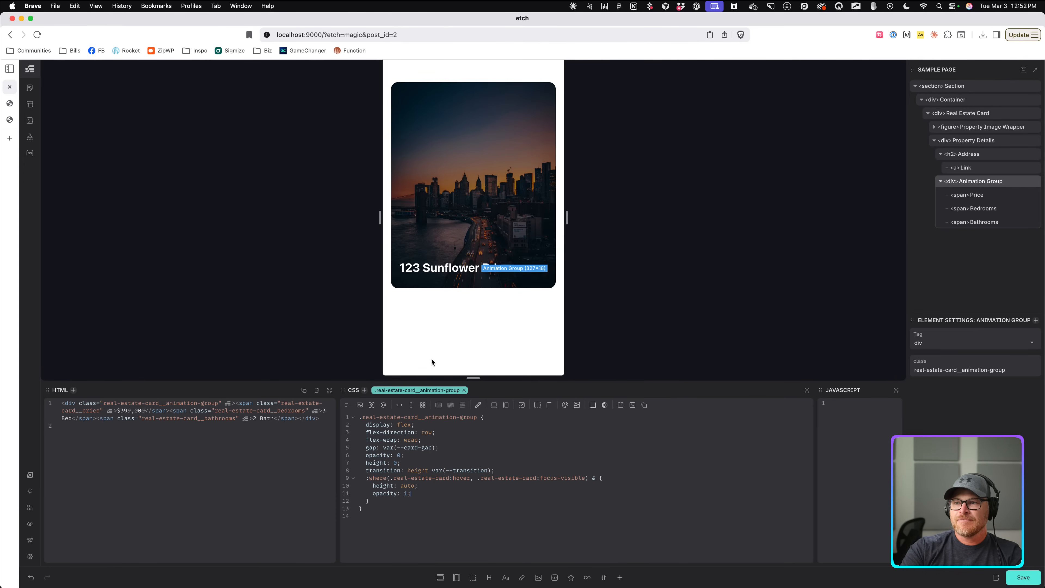
left_click(501, 471)
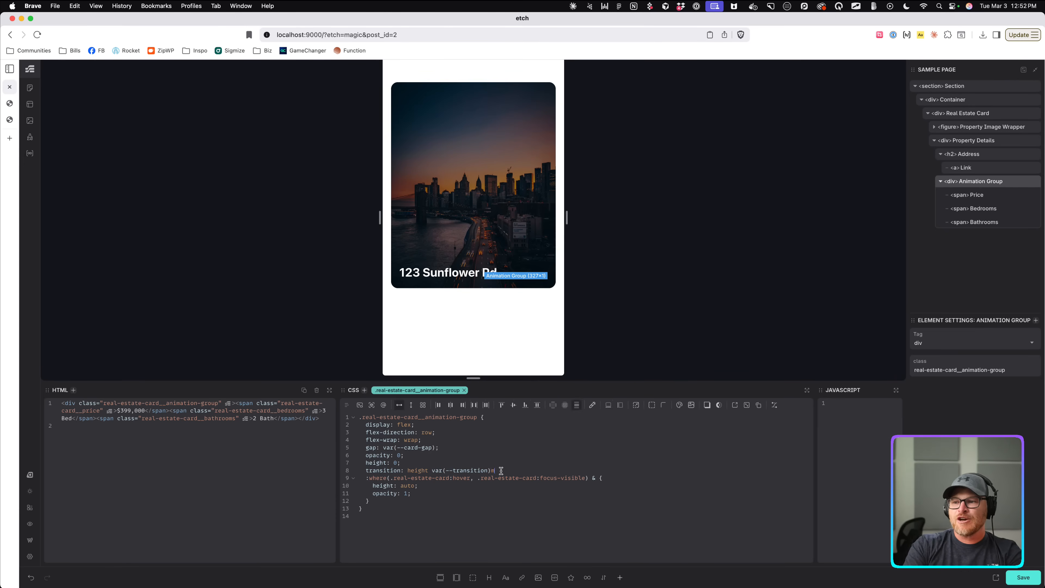
type("opacity var(--transition);")
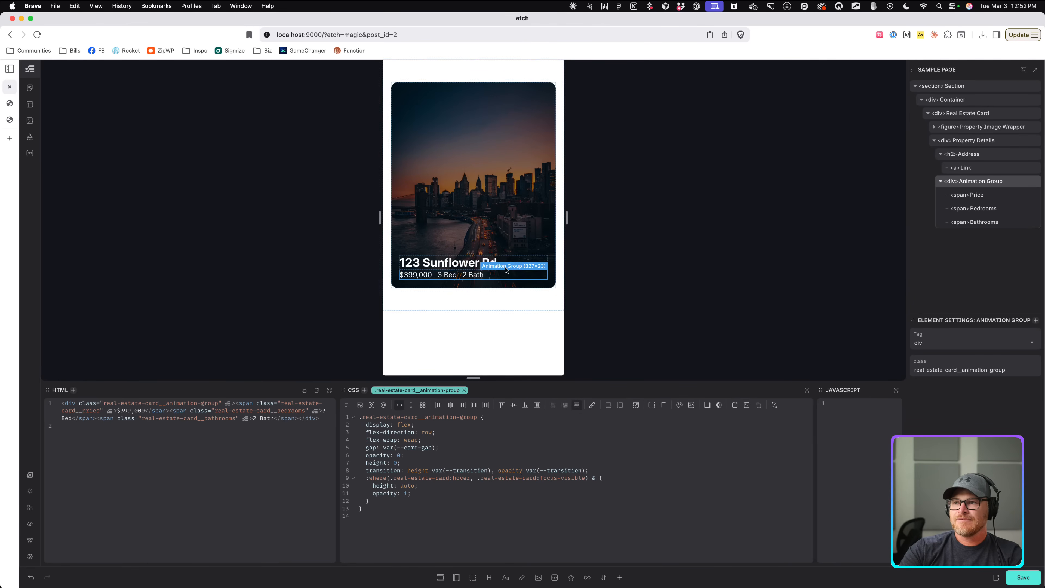
mouse_move(488, 203)
key("super+s")
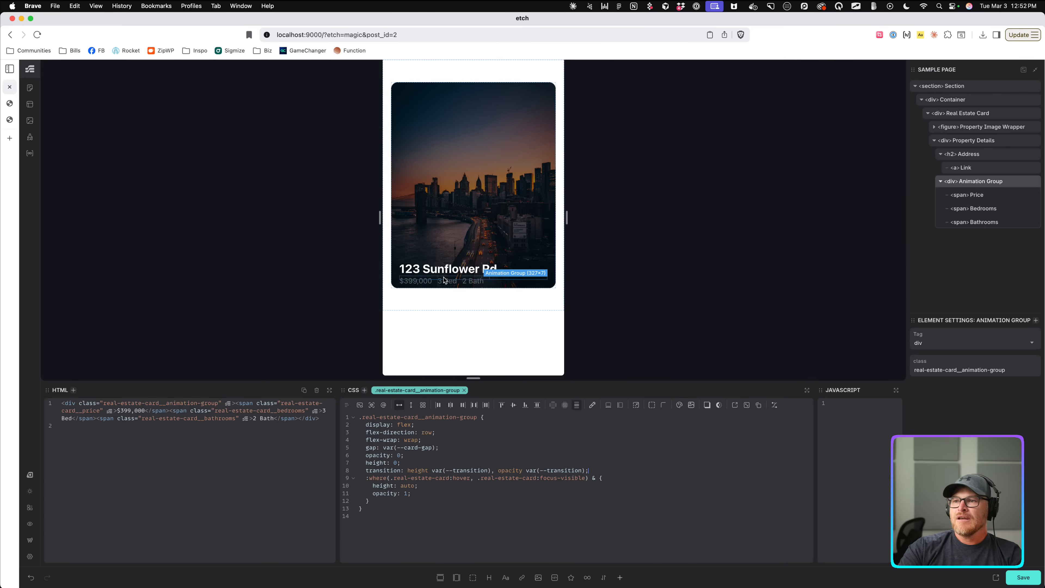
Try a gap line in the :where hover rule, then delete it.
left_click(463, 462)
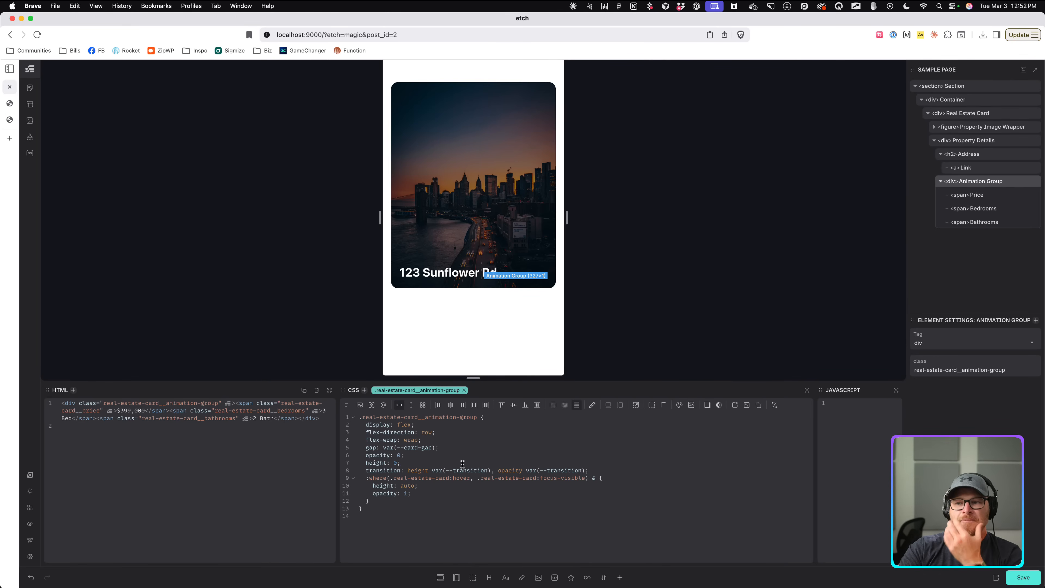
left_click(622, 478)
key("Return")
type("gap")
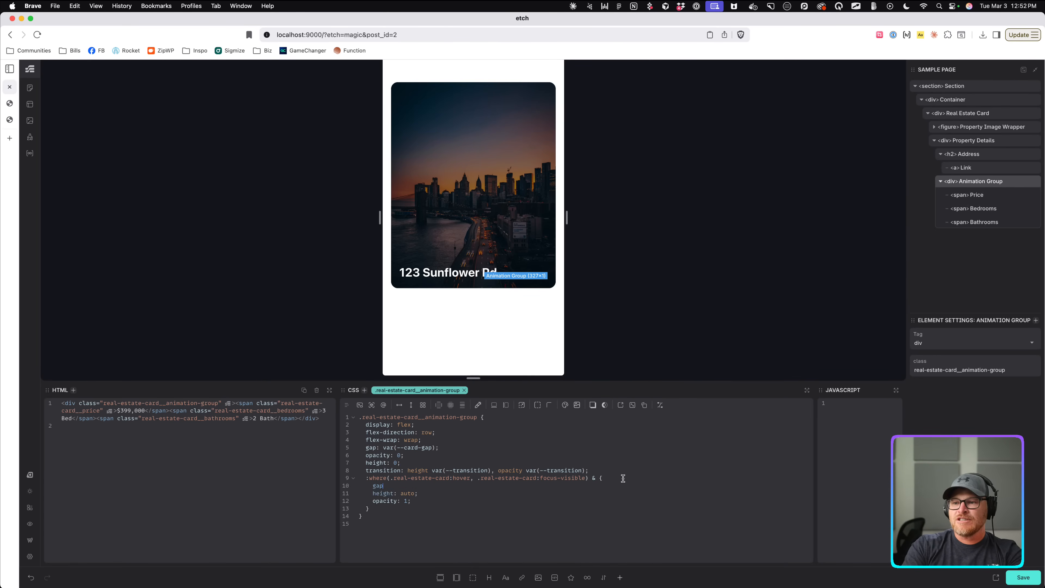
type(":")
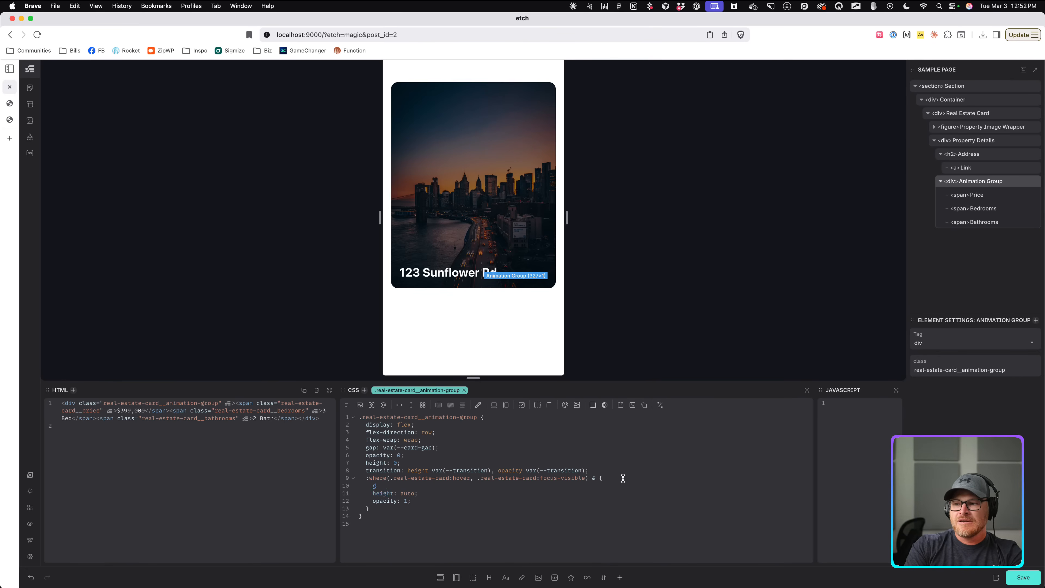
key("BackSpace")
key("BackSpace")
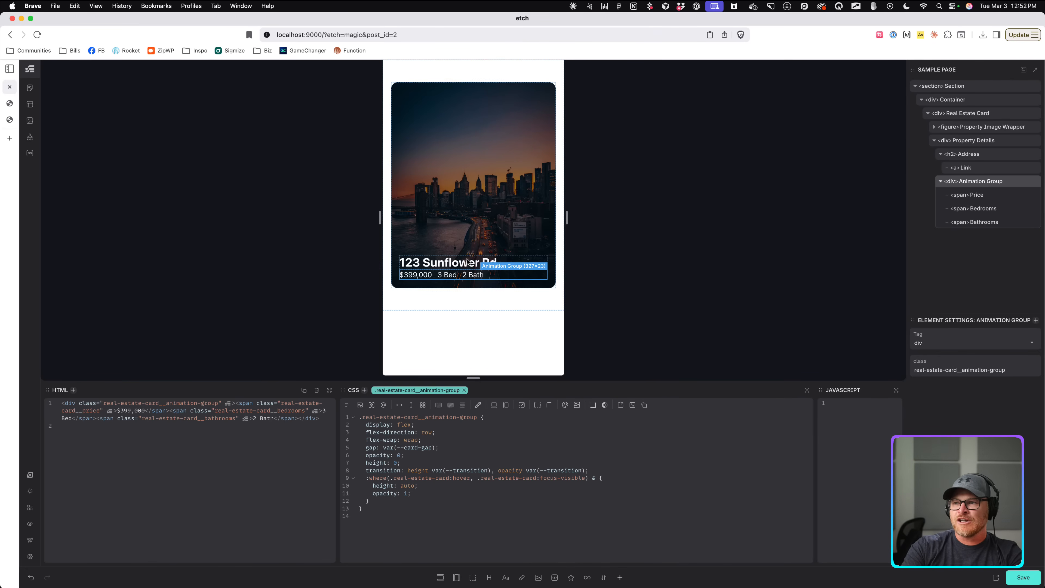
On Property Details, try a pasted hover/focus block with gap: var(--card-gap), then delete it.
left_click(976, 141)
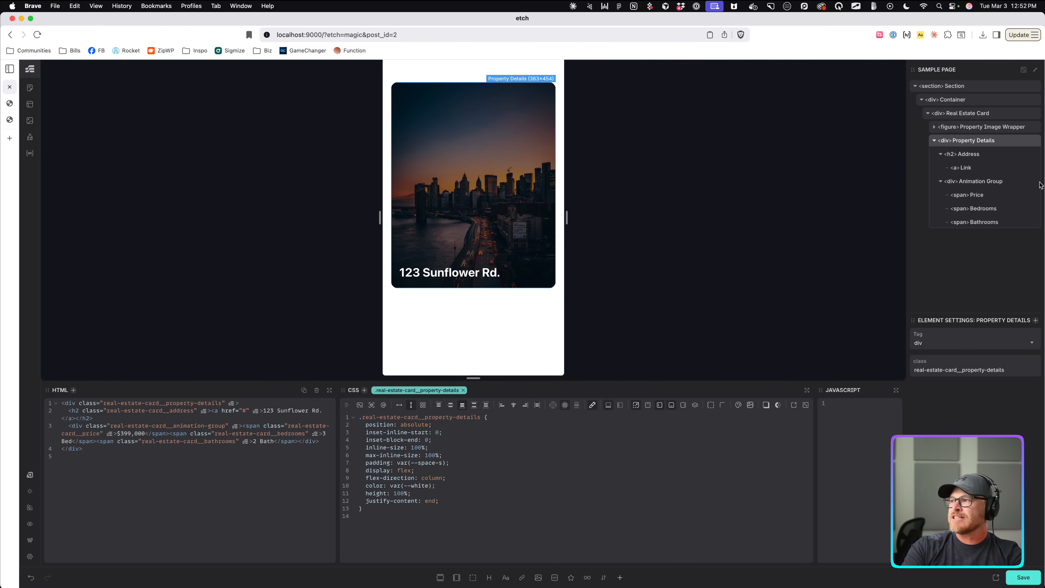
left_click(983, 181)
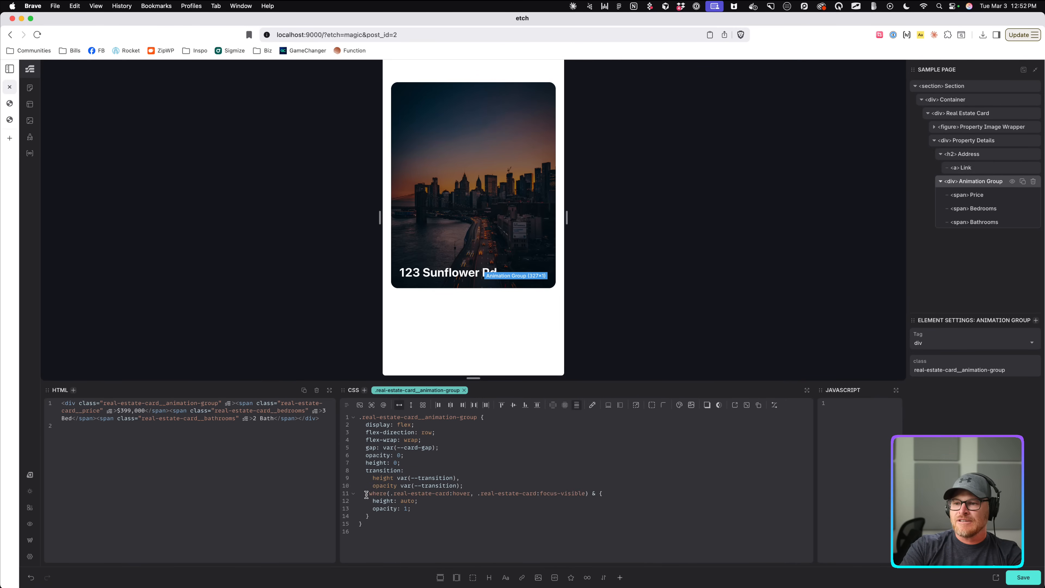
left_click(976, 141)
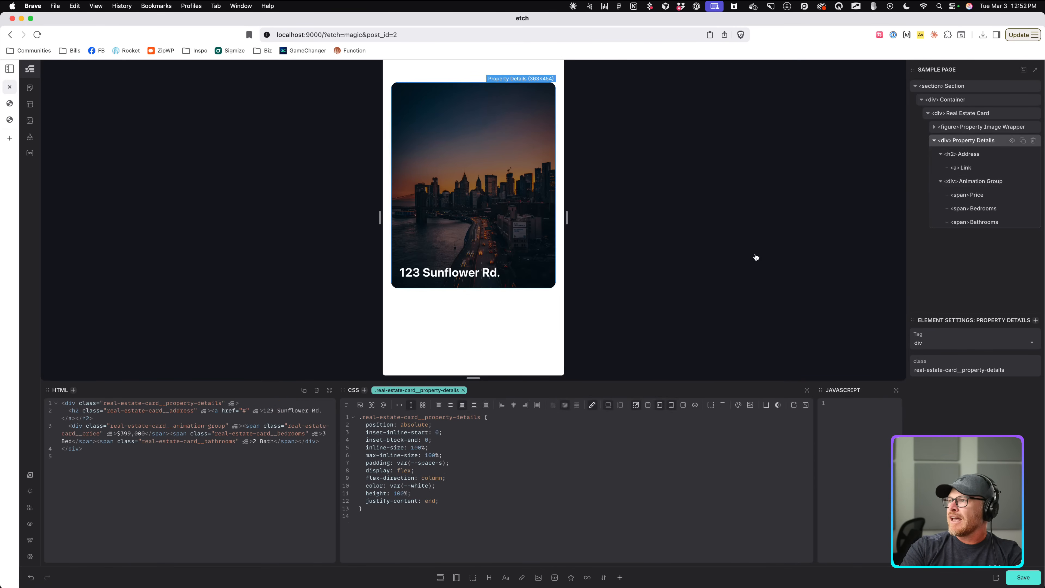
left_click(483, 498)
key("Return")
type(":where(.real-estate-card:hover, .real-estate-card:focus-visible) & {")
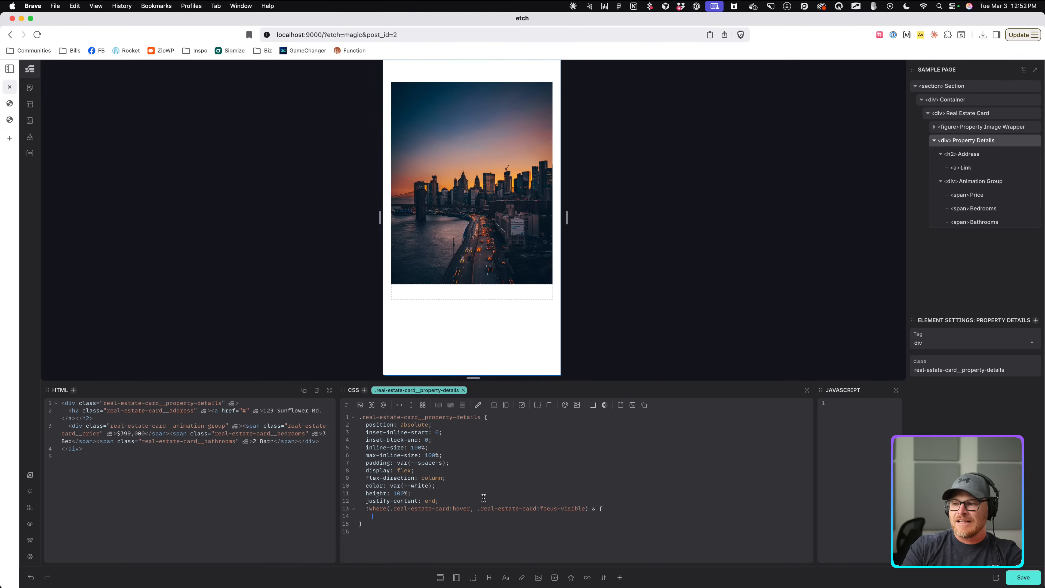
type("}")
left_click(615, 509)
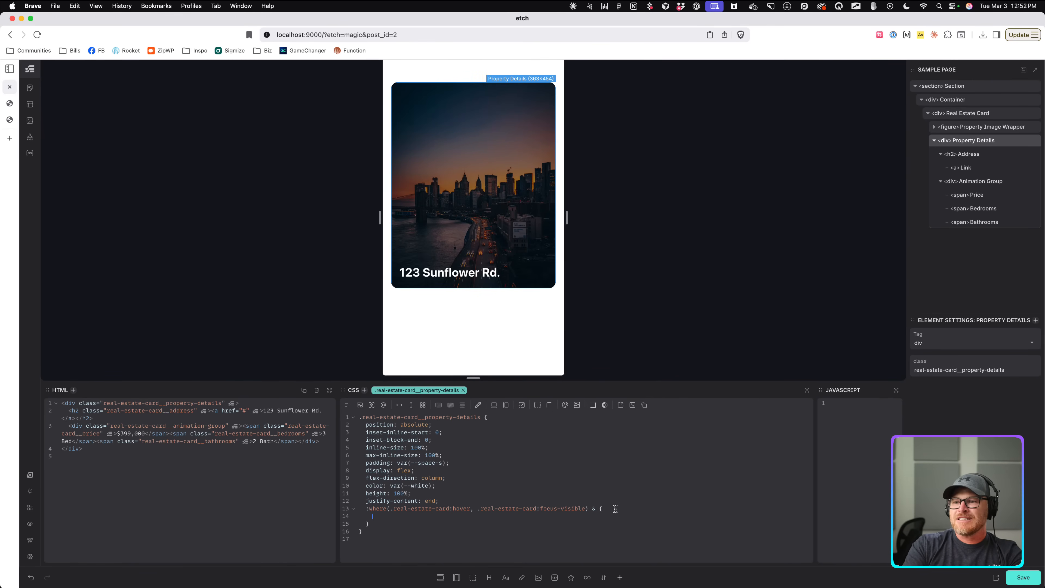
type("gap: var(--card-gap);")
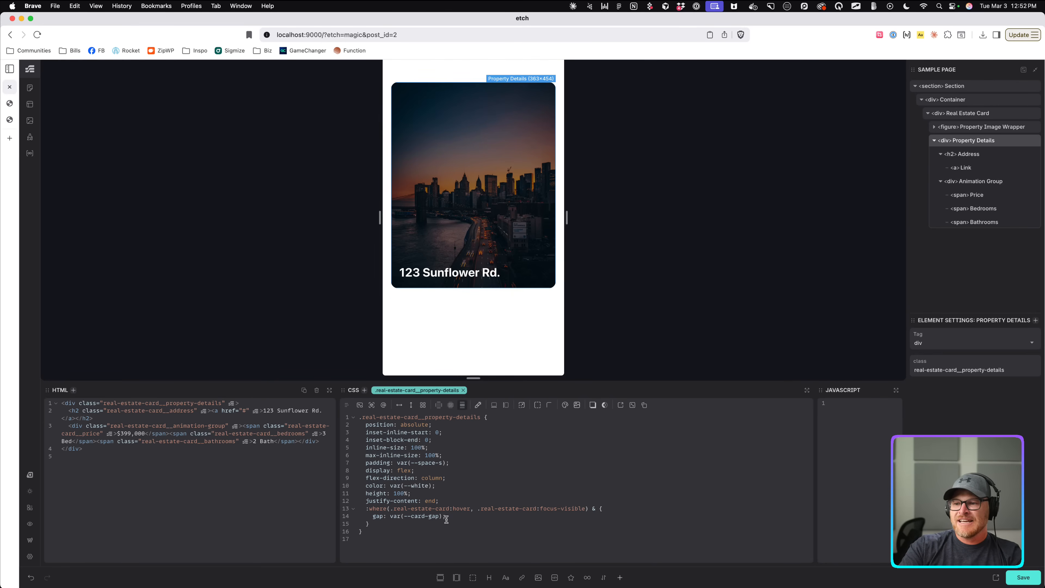
left_click_drag(455, 518, 341, 509)
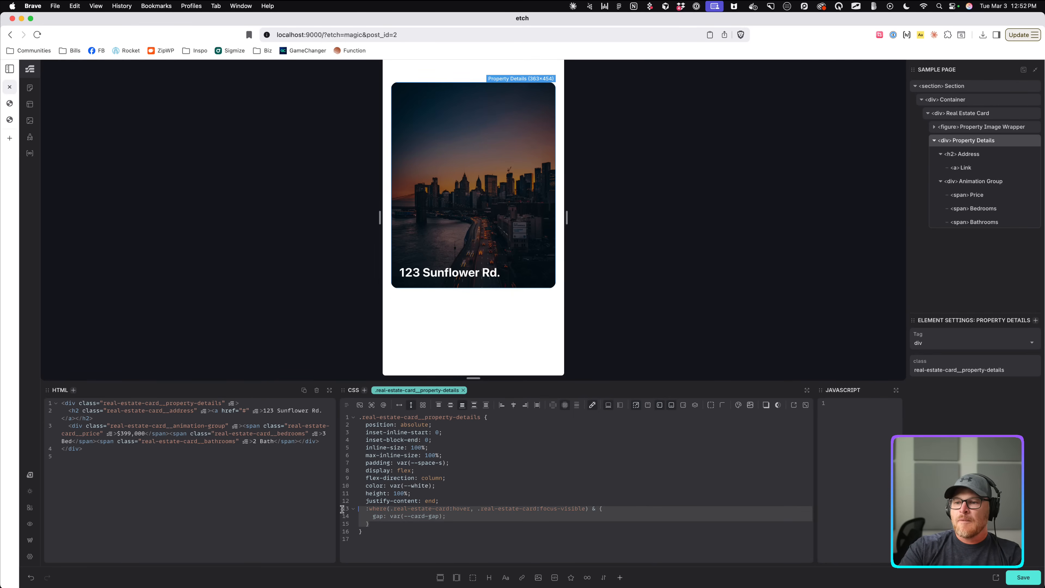
key("BackSpace")
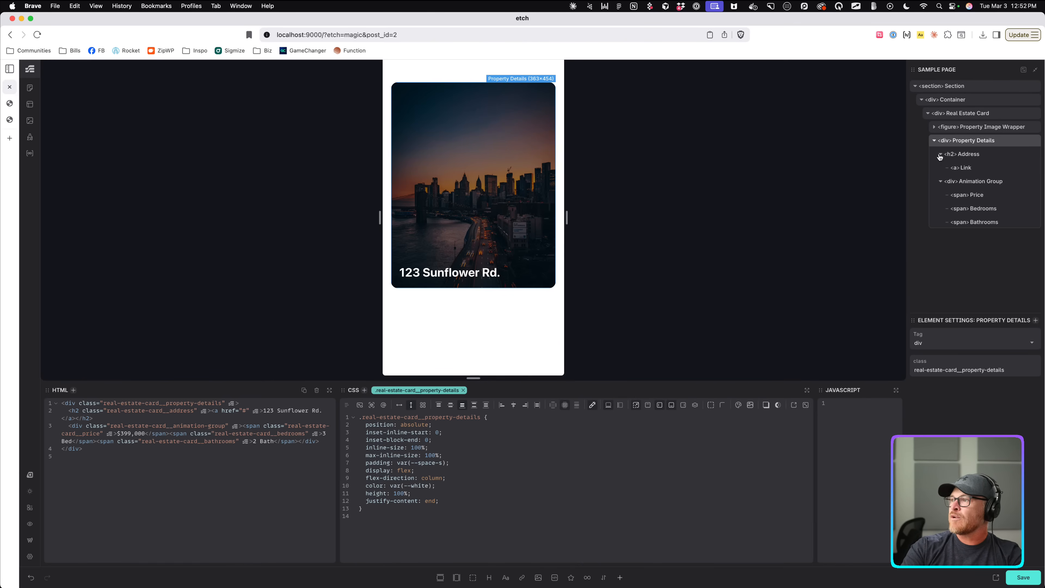
Try margin-block-start and gap of var(--card-gap) on the Animation Group, then remove both lines.
left_click(973, 181)
left_click(437, 508)
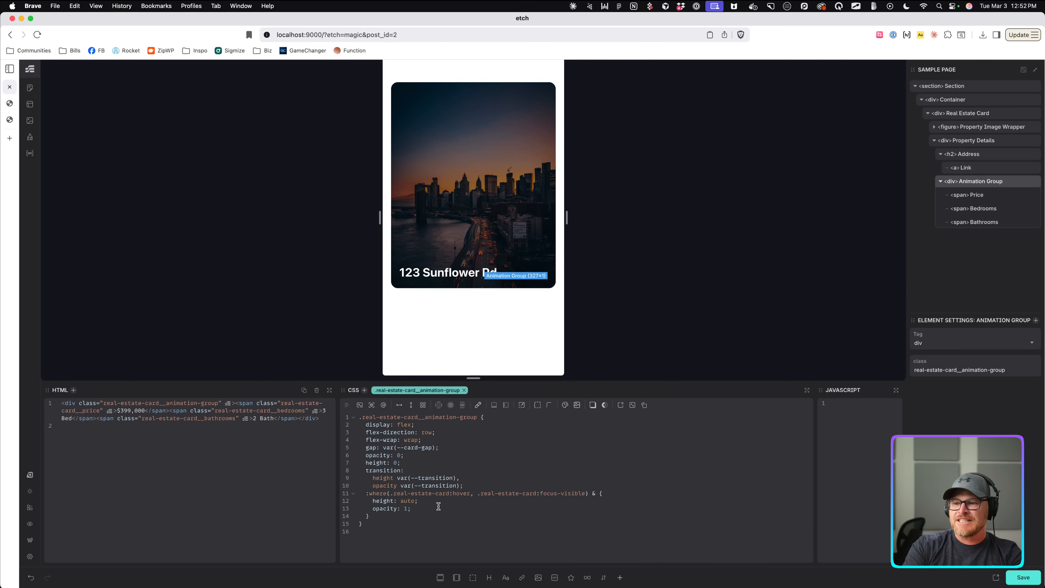
type("mamrgin-")
key("BackSpace")
key("BackSpace")
key("BackSpace")
type("rgin-block-starT: ")
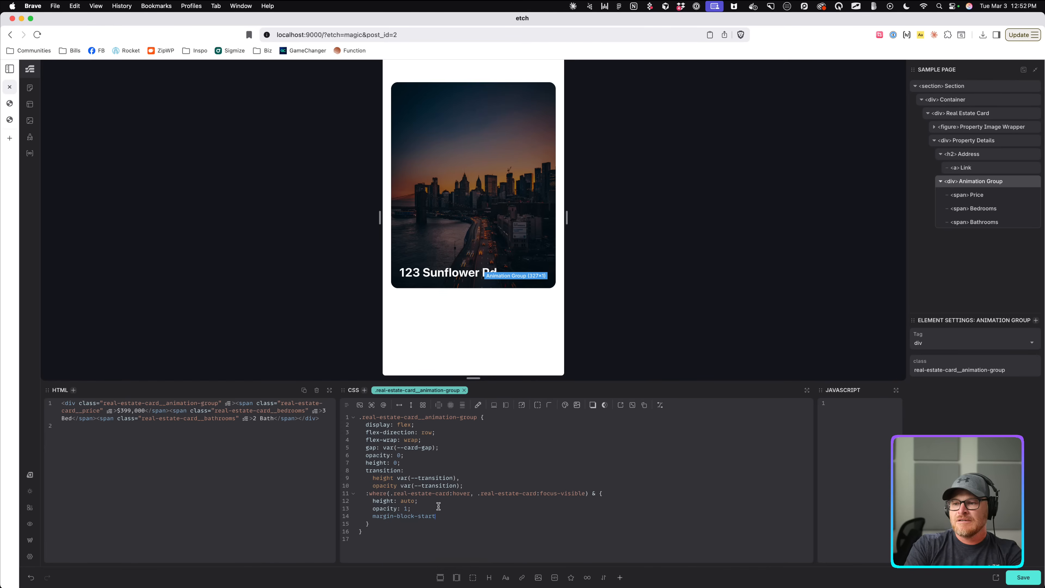
type(": var(--card-gap);")
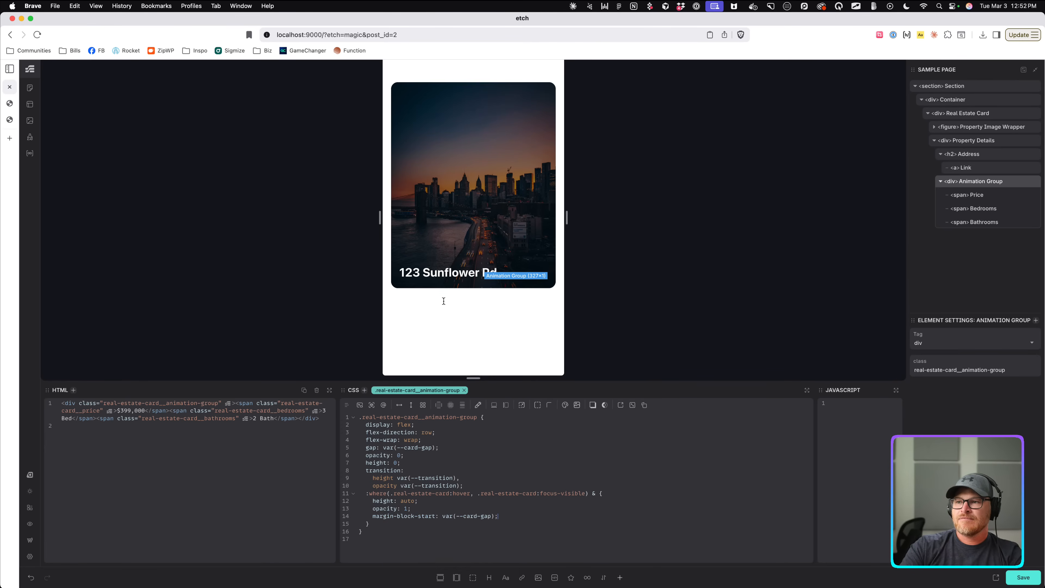
left_click_drag(513, 517, 321, 517)
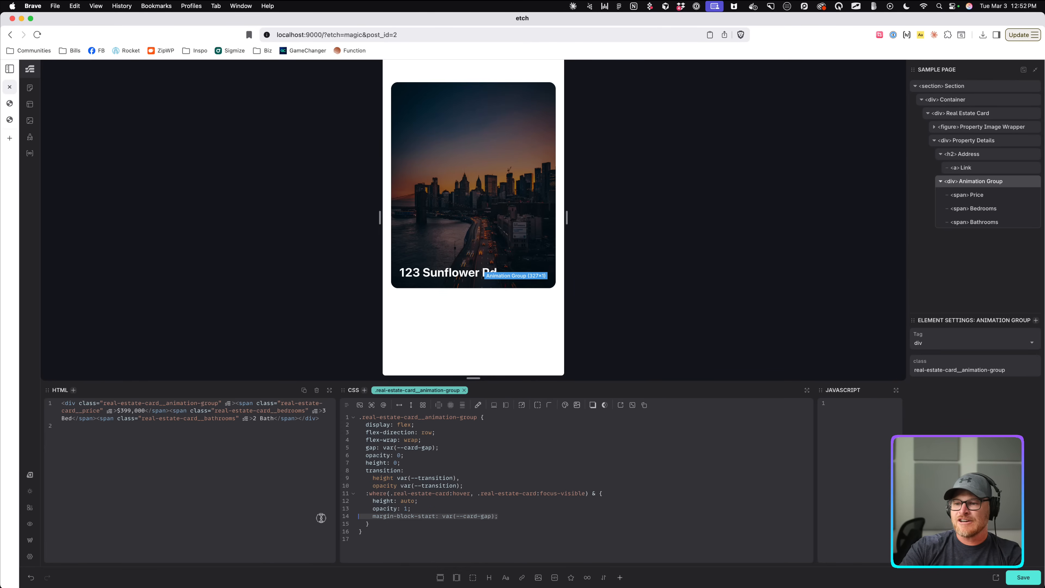
key("BackSpace")
key("BackSpace")
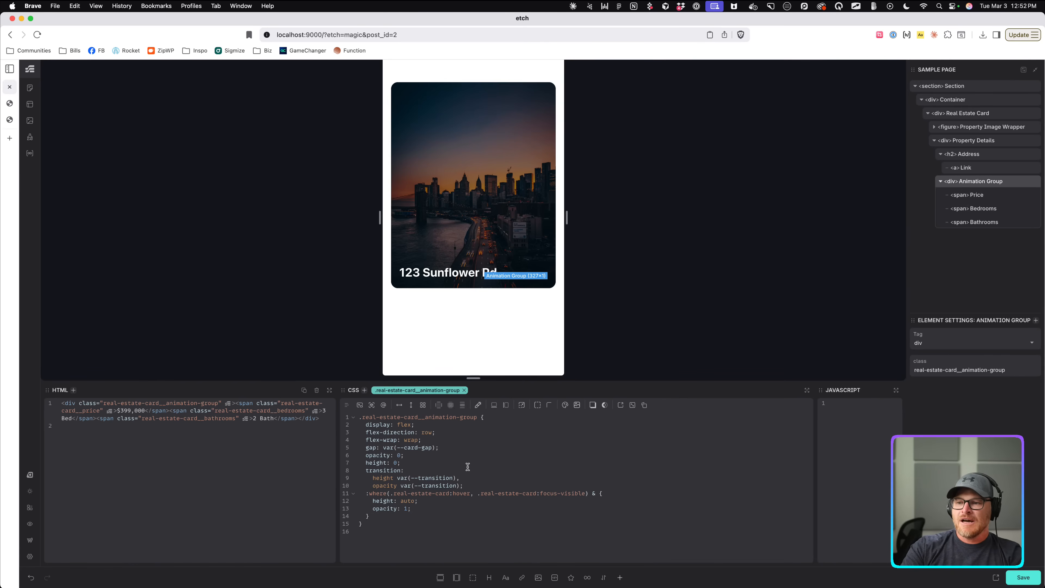
left_click(468, 458)
key("Return")
type("gap: var(--card-gap);")
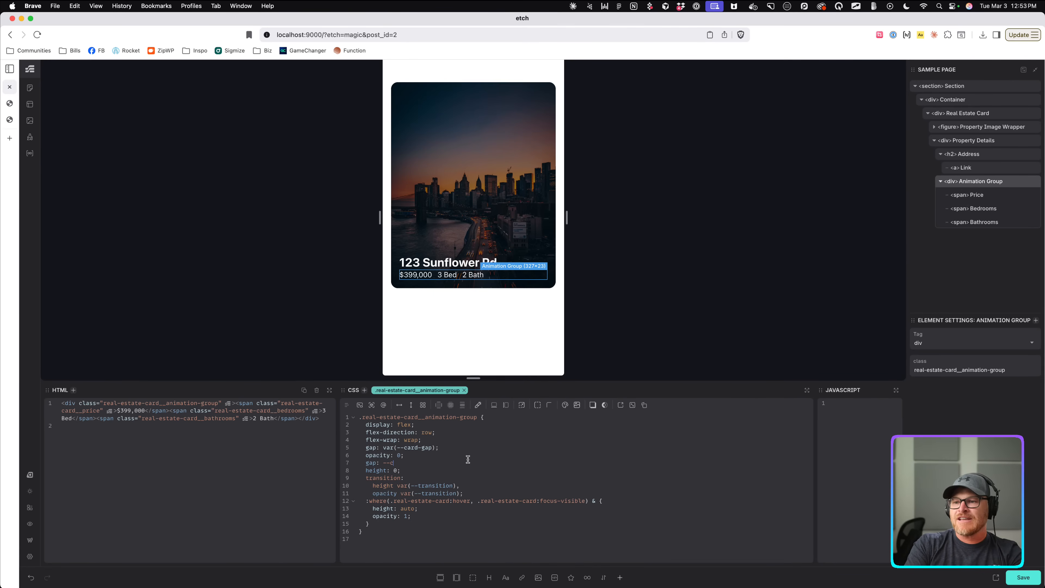
left_click_drag(442, 462, 347, 465)
key("ctrl+c")
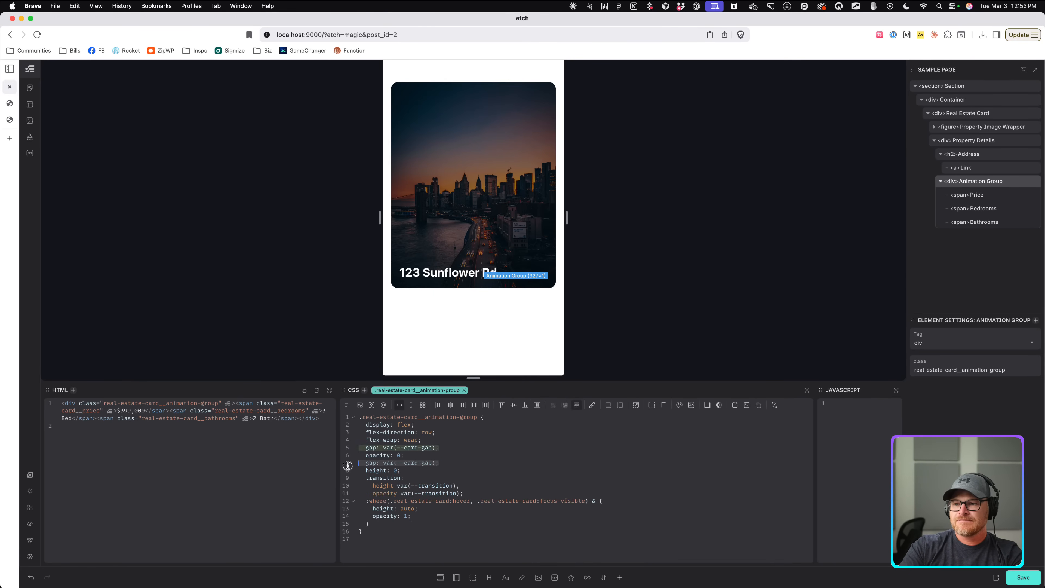
key("BackSpace")
key("BackSpace")
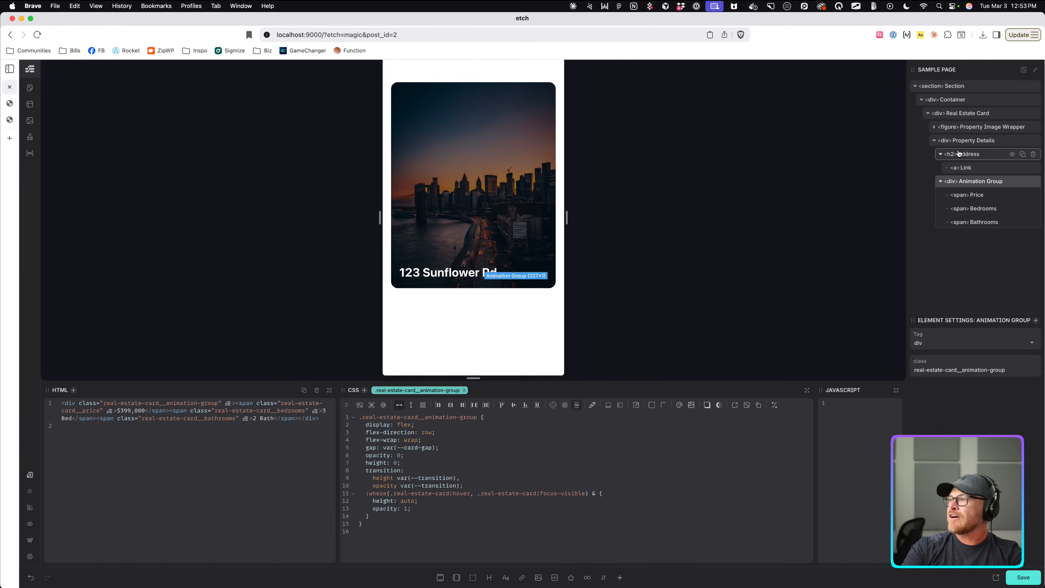
Add gap: var(--card-gap); after justify-content: end in Property Details and save.
left_click(967, 141)
left_click(449, 503)
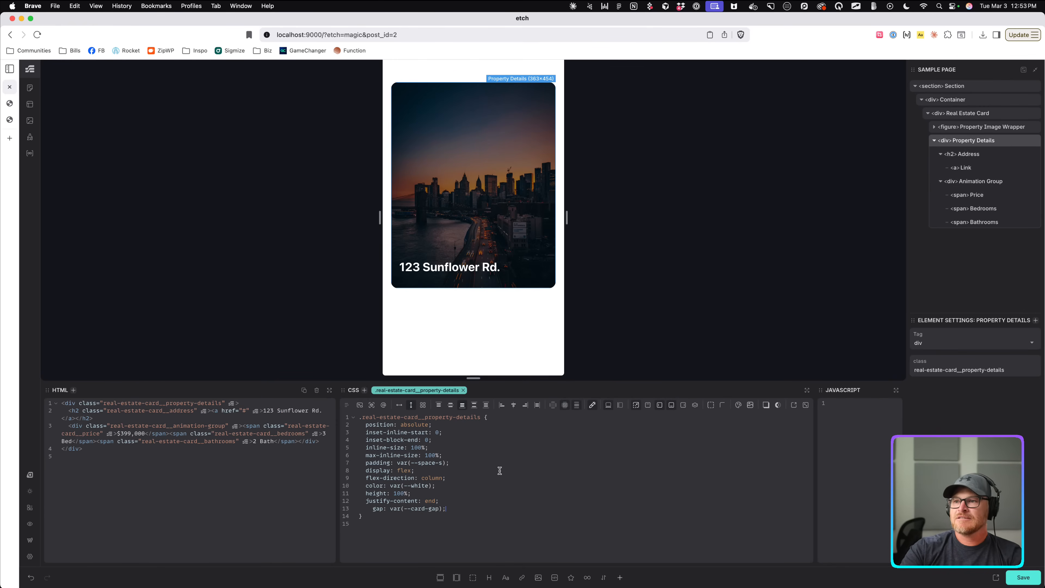
key("Return")
key("ctrl+v")
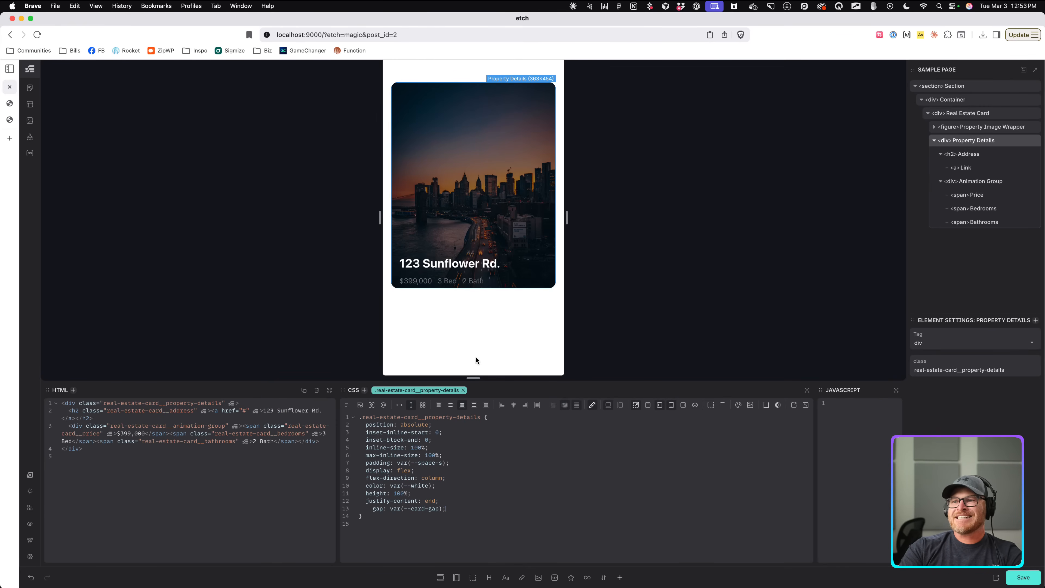
key("super+s")
left_click(9, 104)
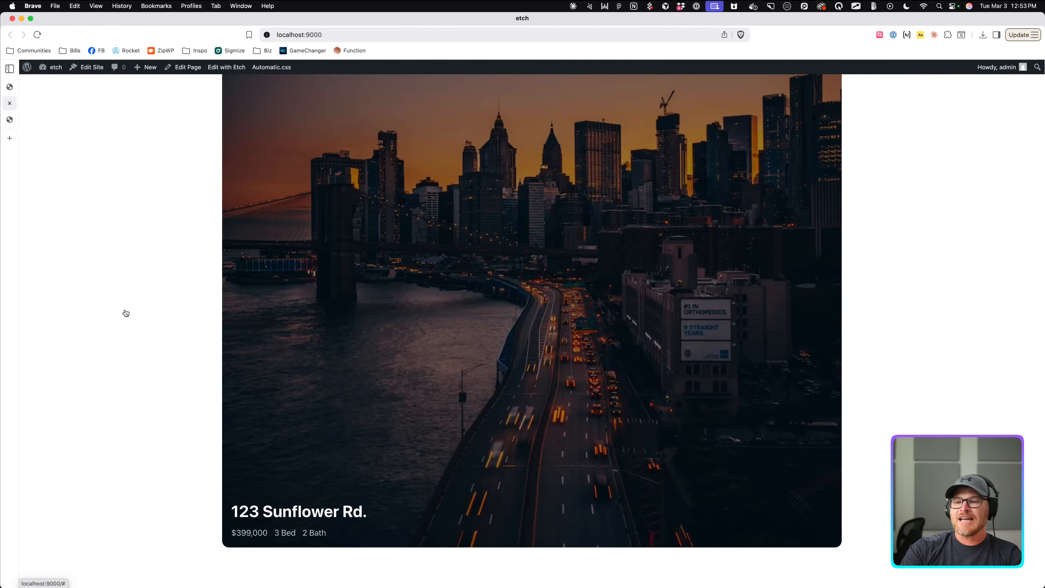
left_click(9, 87)
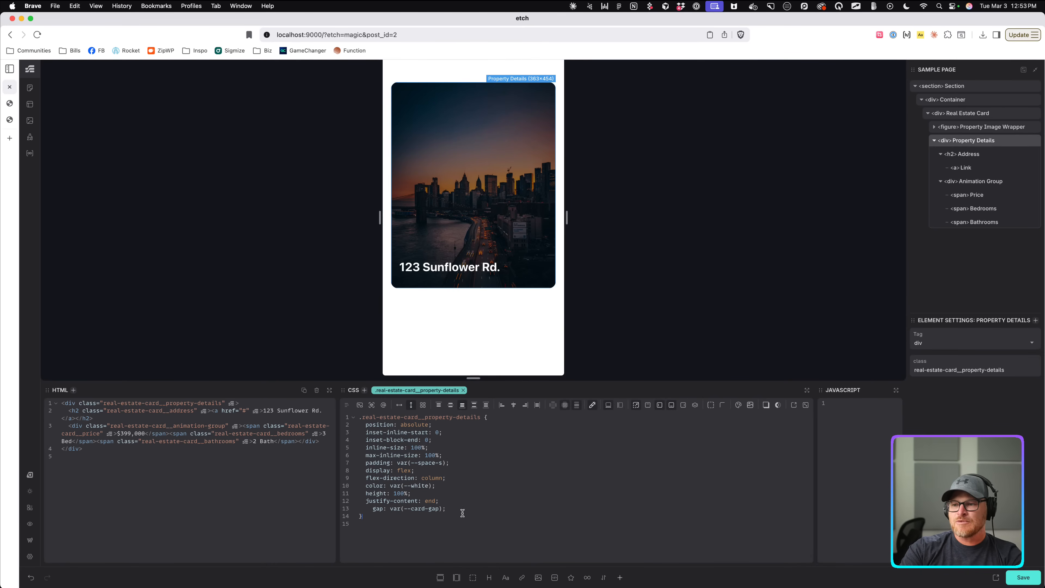
Save, widen the preview canvas in stages to 754px, and select the Animation Group.
key("super+s")
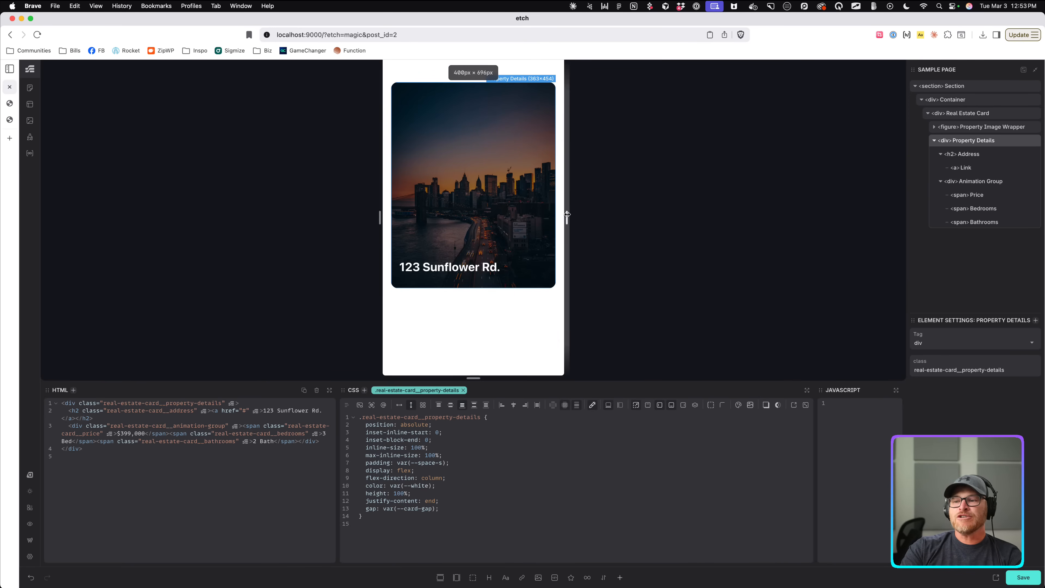
left_click_drag(567, 215, 617, 216)
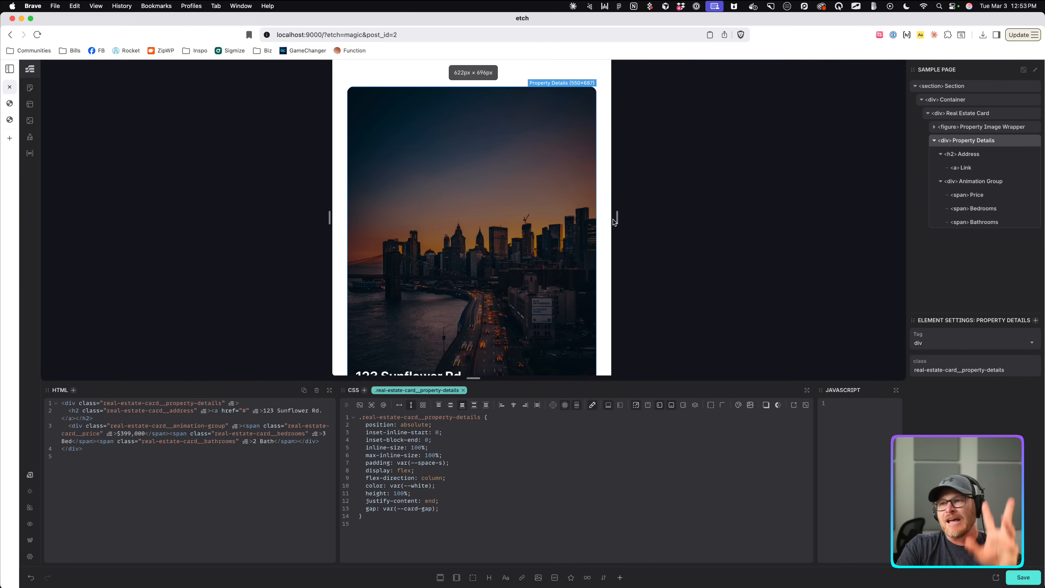
left_click_drag(613, 222, 632, 220)
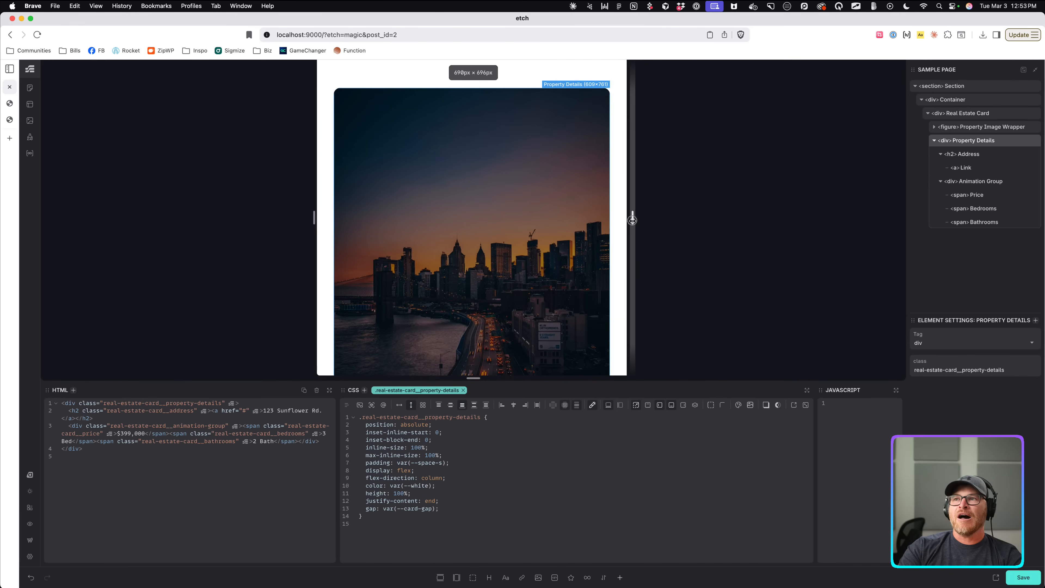
scroll(551, 160, "down", 3)
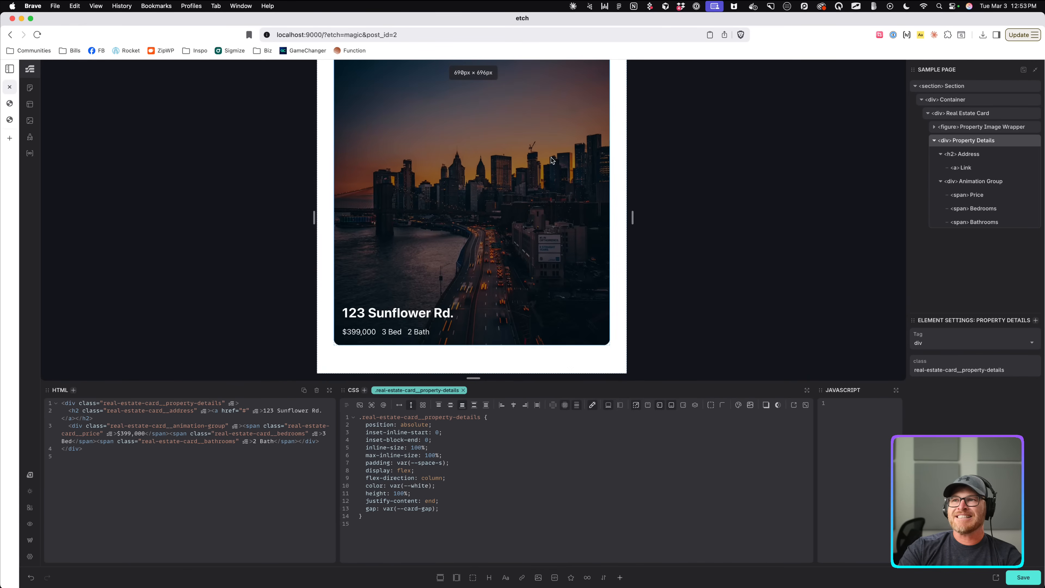
scroll(551, 160, "up", 3)
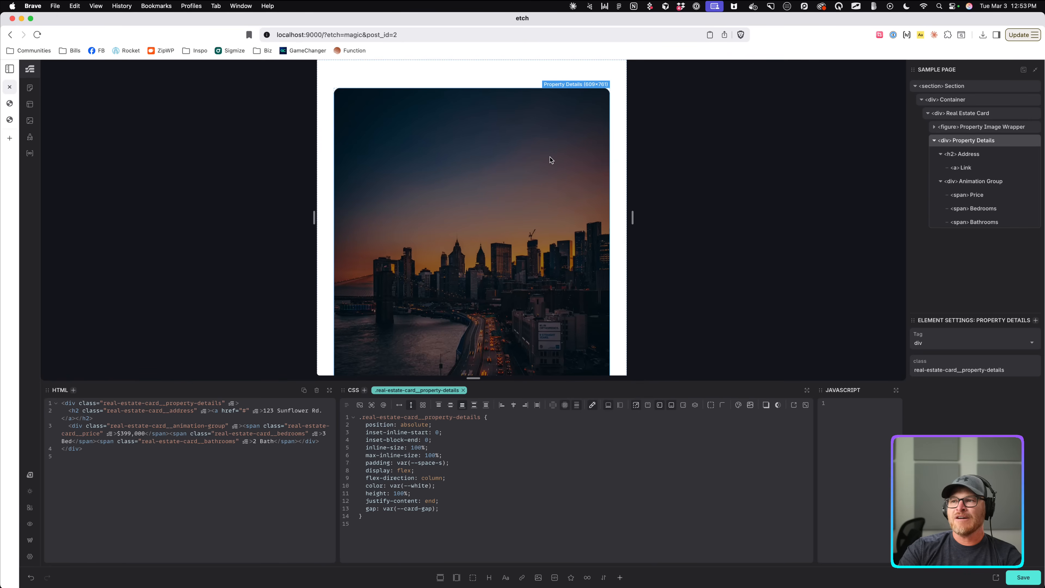
left_click_drag(632, 217, 648, 218)
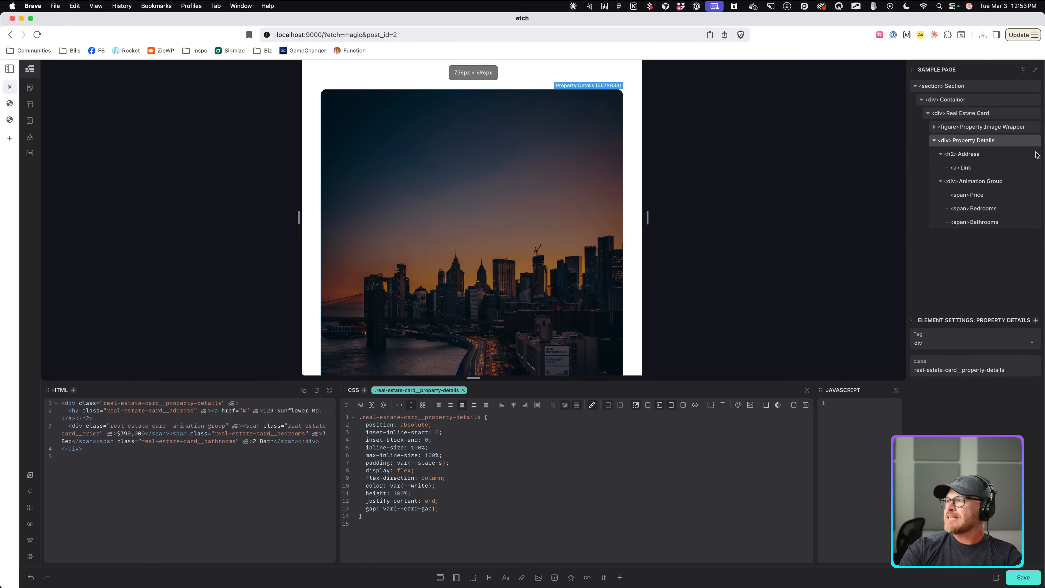
left_click(972, 181)
left_click(521, 469)
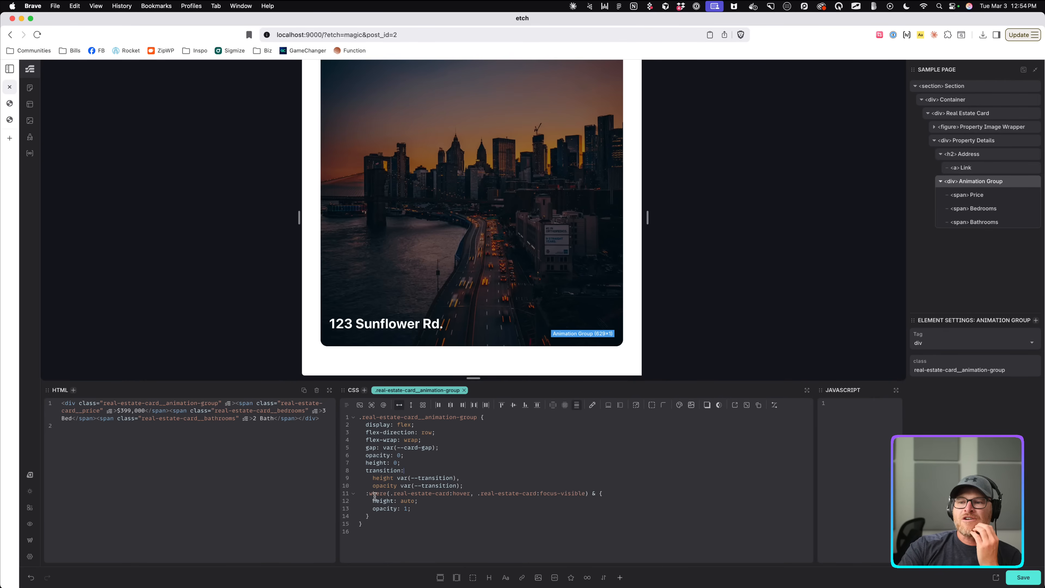
Add a width < 768px media query after the transition, holding height: auto and opacity: 1.
left_click(635, 493)
left_click(639, 484)
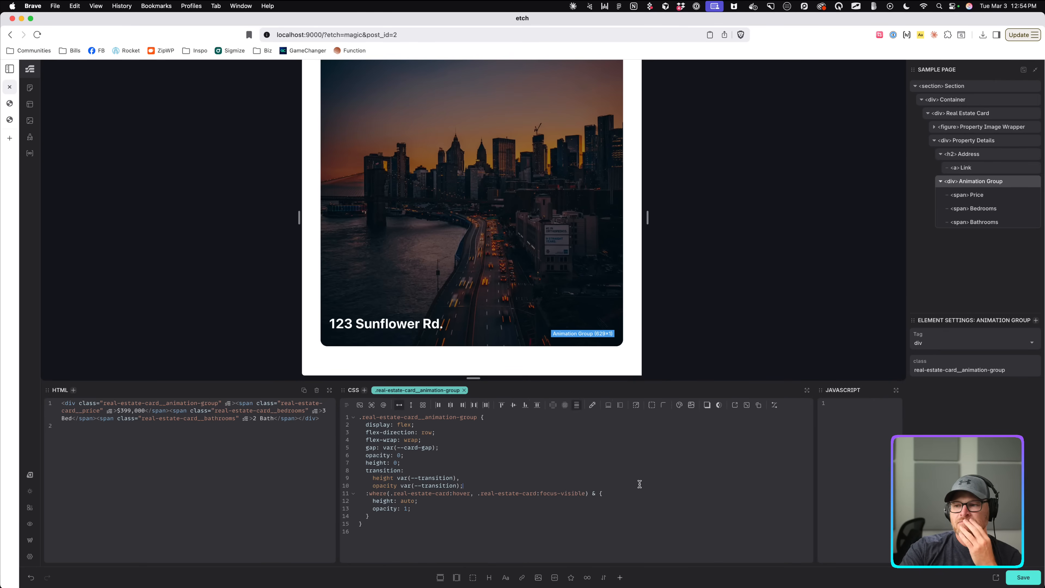
key("Return")
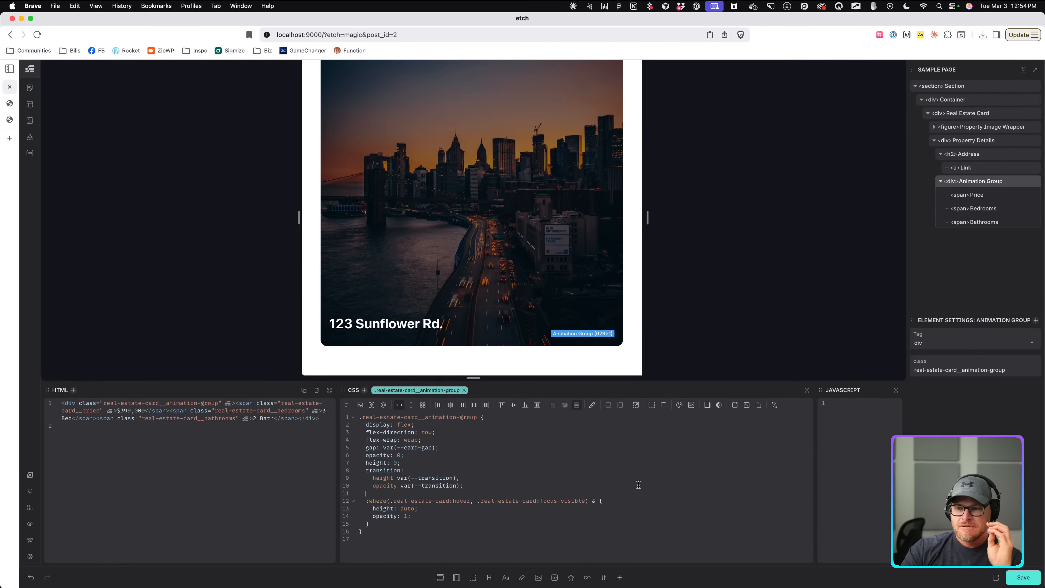
type("&")
key("BackSpace")
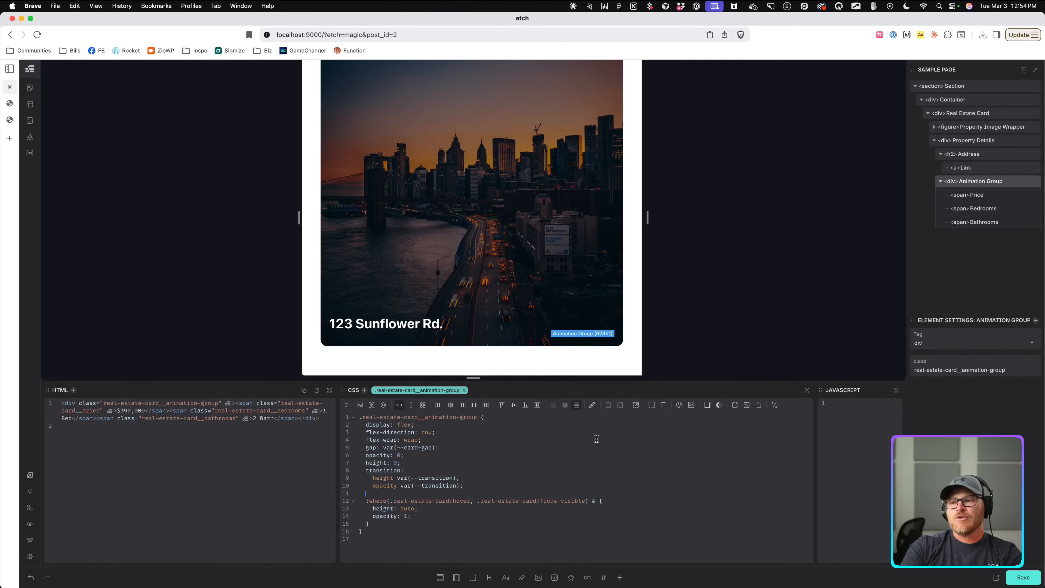
left_click(384, 405)
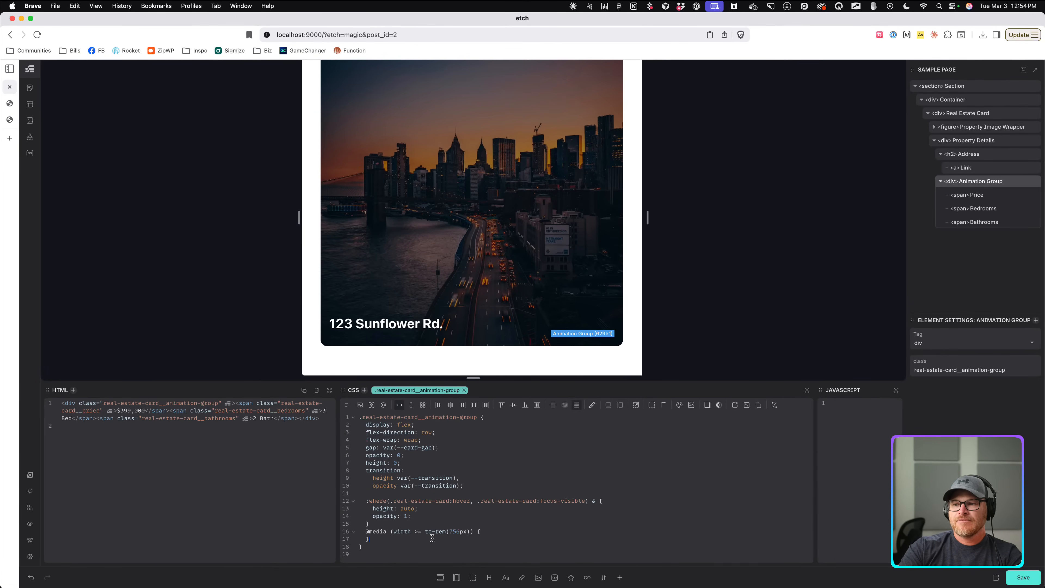
left_click(422, 532)
key("BackSpace")
key("BackSpace")
type("<")
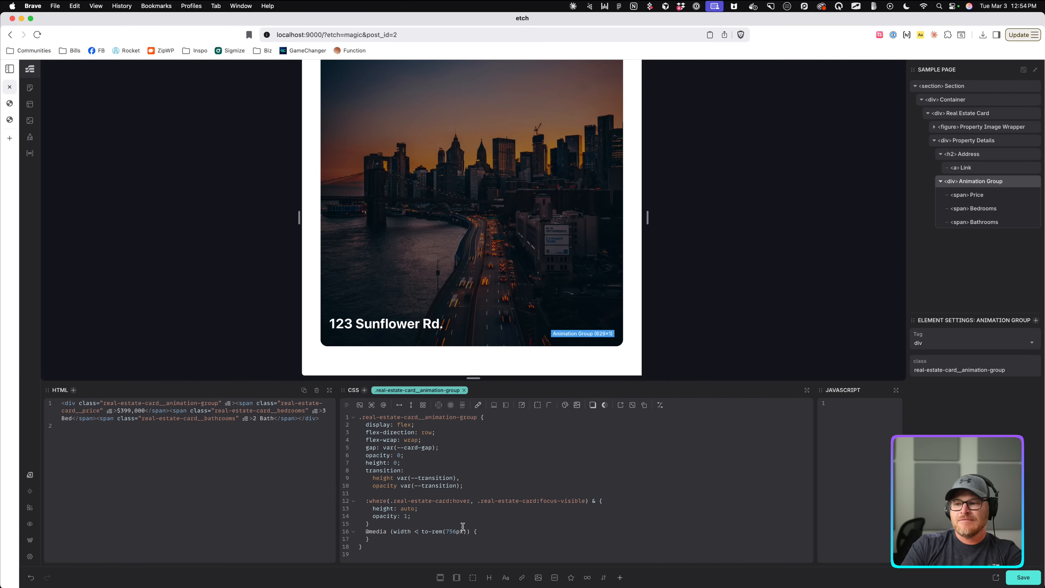
left_click(456, 532)
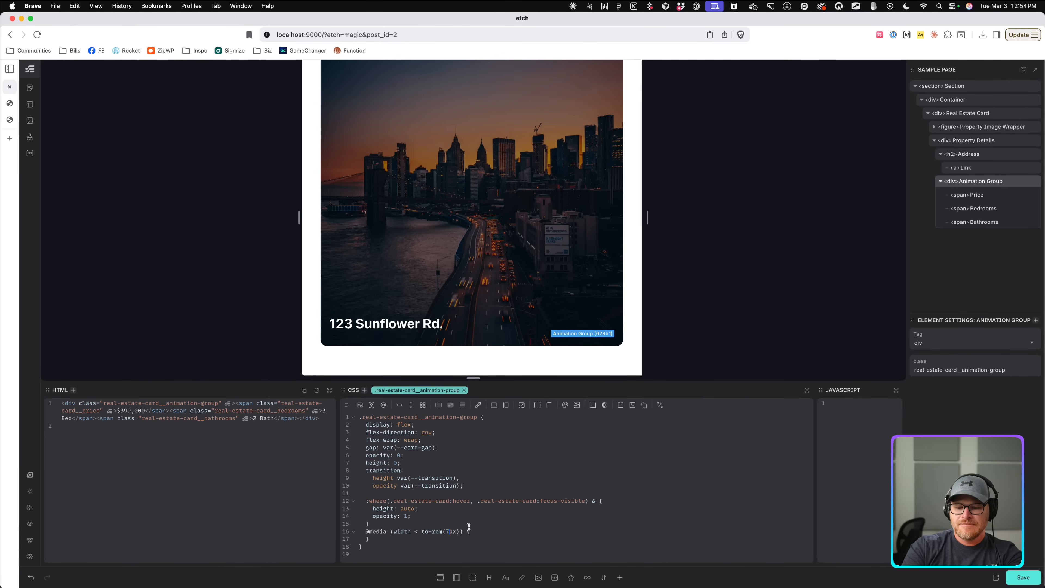
left_click(521, 533)
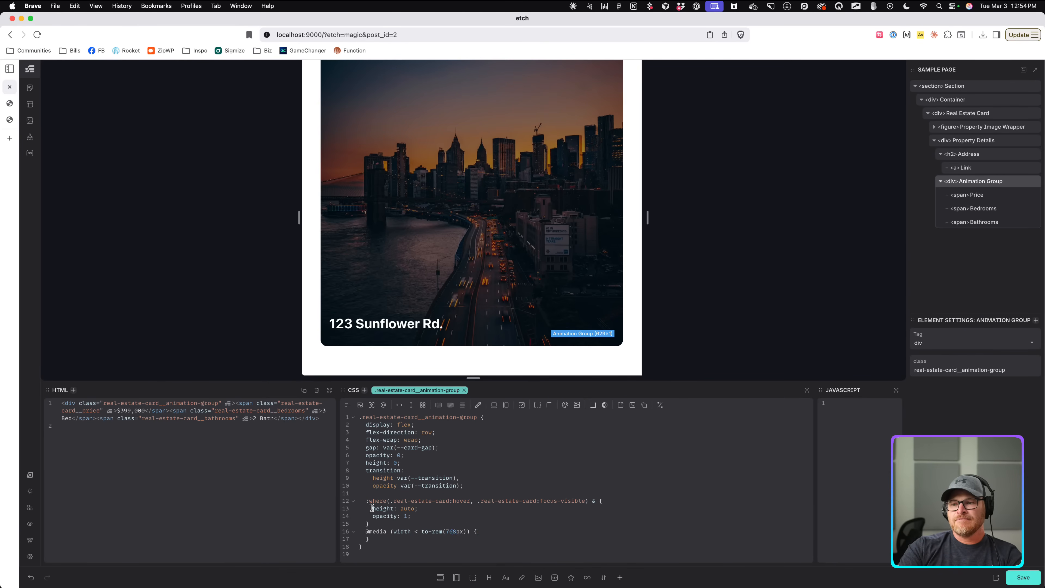
left_click_drag(372, 508, 412, 516)
key("super+c")
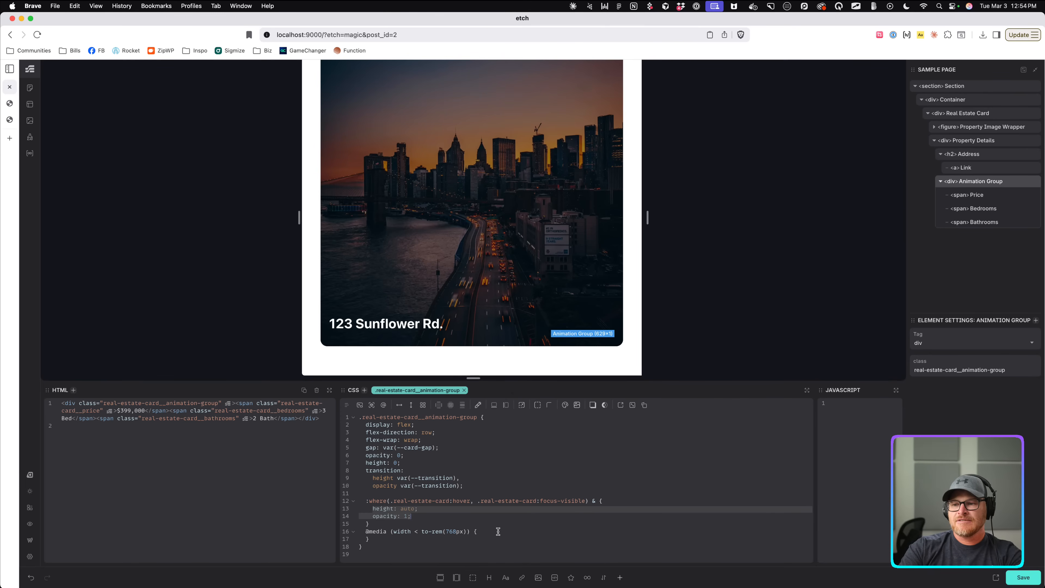
left_click(510, 534)
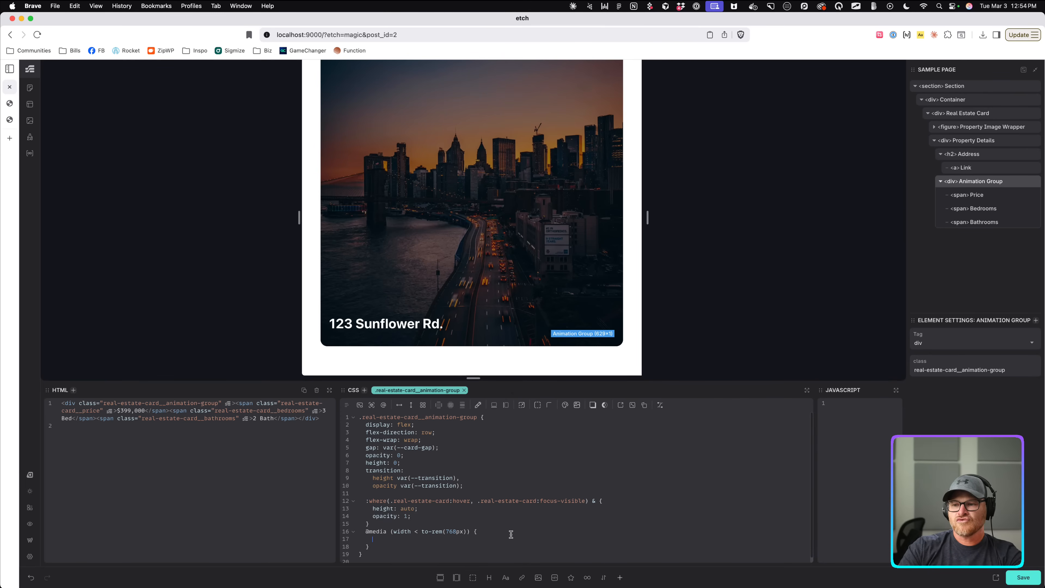
key("super+v")
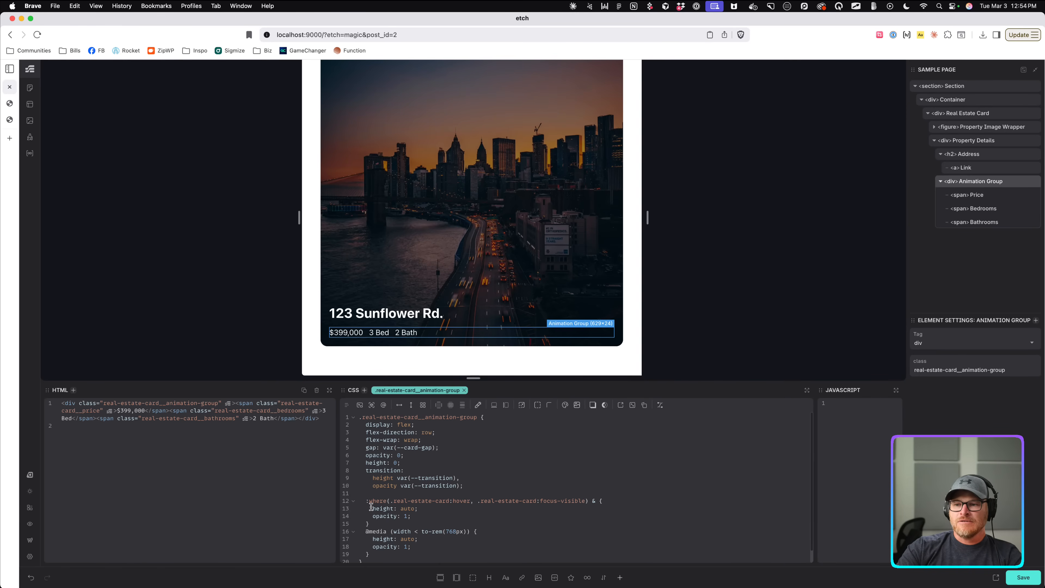
Move the :where hover/focus reveal rule below the new media query.
left_click_drag(365, 501, 372, 525)
key("cmd+c")
key("BackSpace")
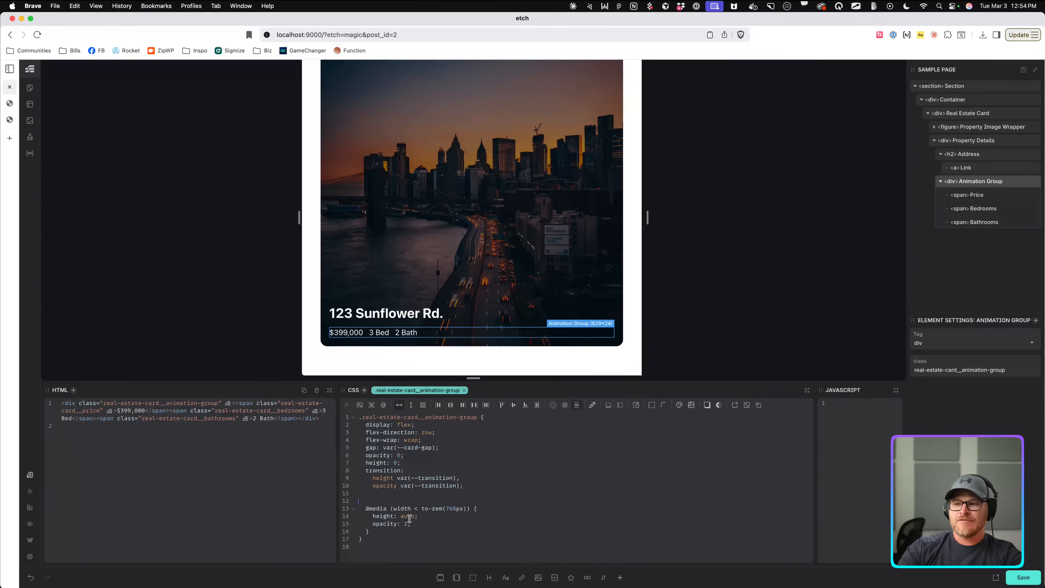
key("BackSpace")
key("BackSpace")
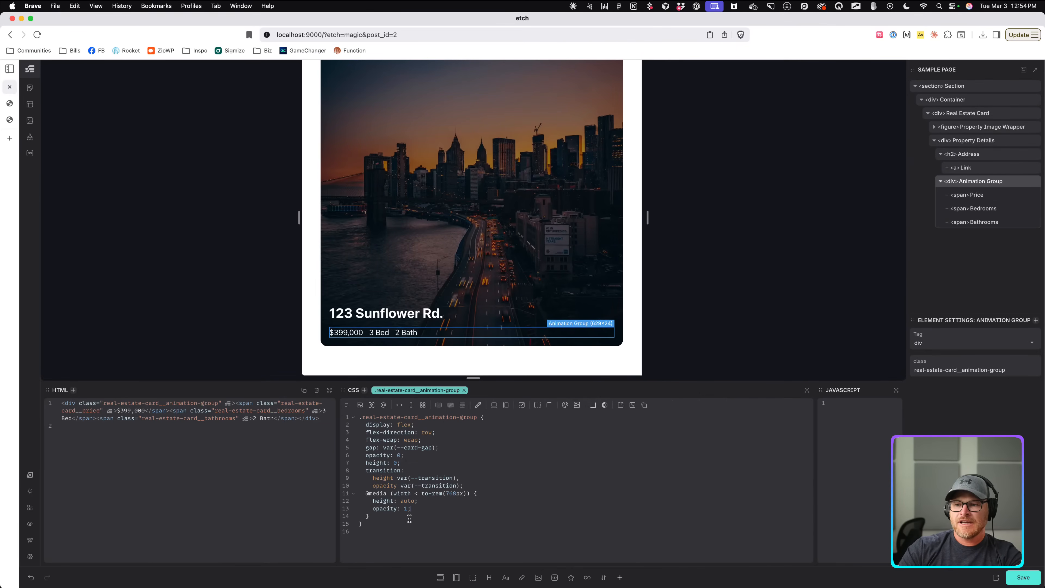
left_click(409, 518)
key("cmd+v")
scroll(529, 476, "down", 1)
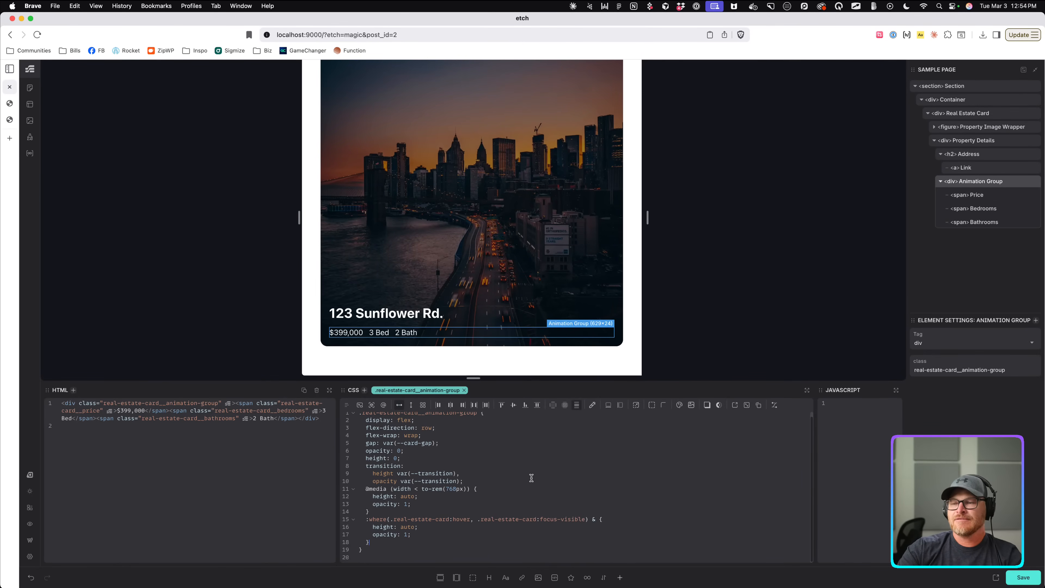
Resize the preview to about 848px, then 926px, to test the card.
mouse_move(647, 218)
left_mouse_down()
mouse_move(555, 217)
mouse_move(660, 218)
left_mouse_up()
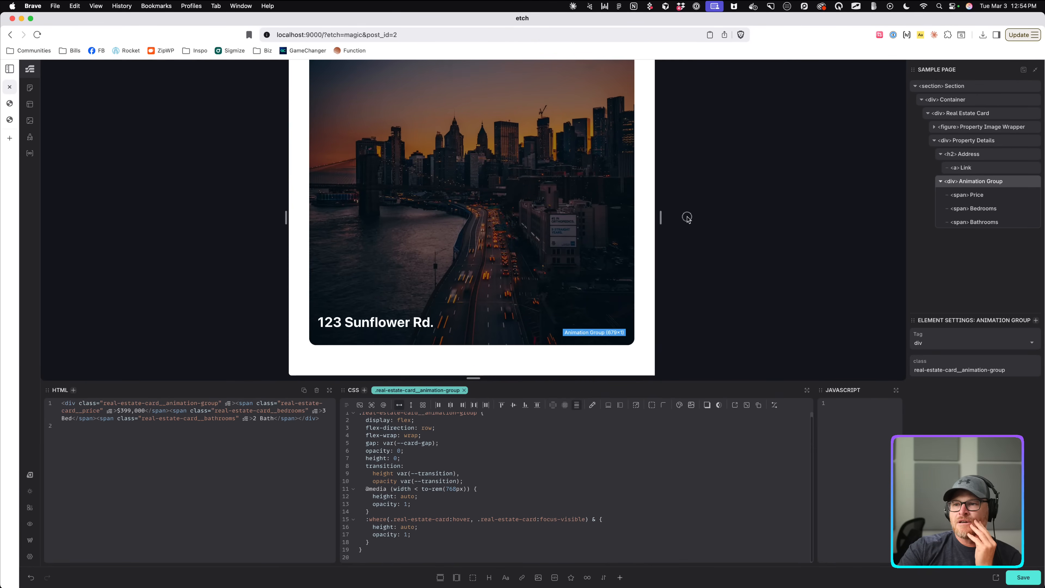
mouse_move(660, 217)
left_mouse_down()
mouse_move(710, 217)
mouse_move(644, 215)
mouse_move(656, 215)
left_mouse_up()
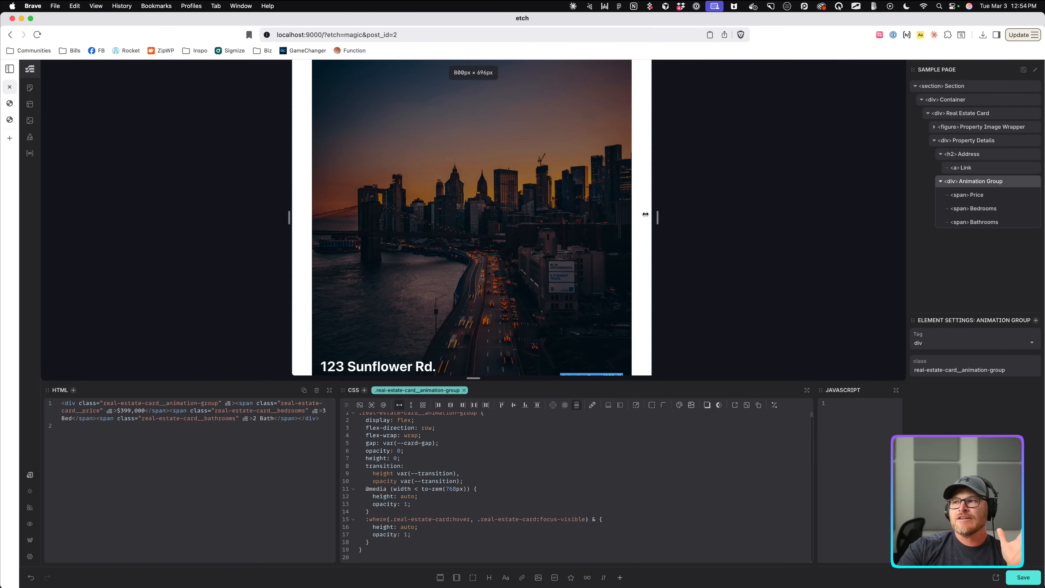
left_click_drag(657, 215, 672, 216)
Test the card at 712px and 464px, widen the preview to about 1188px, reselect Animation Group.
scroll(672, 215, "down", 3)
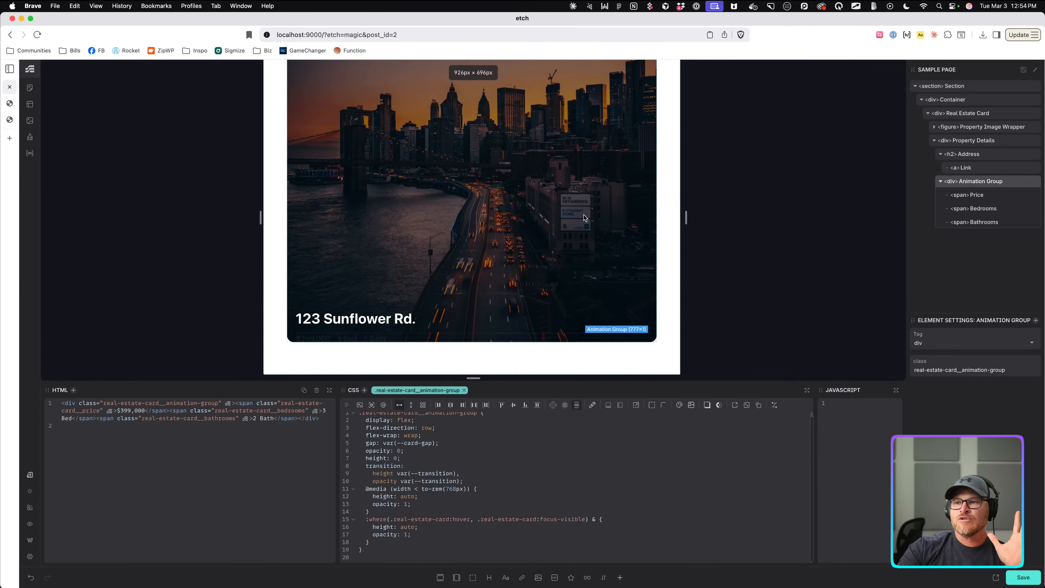
mouse_move(520, 204)
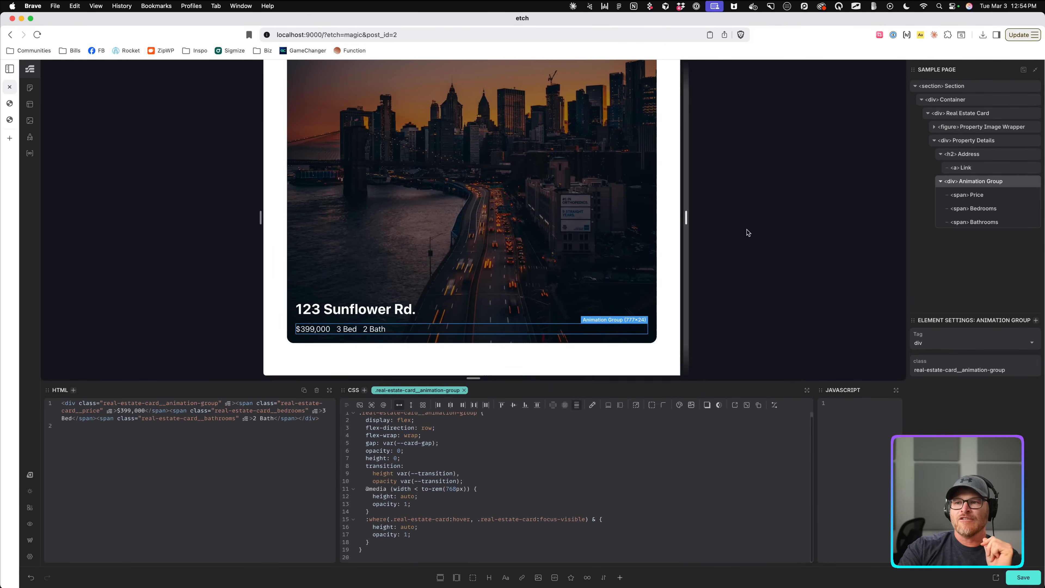
left_click_drag(685, 217, 636, 217)
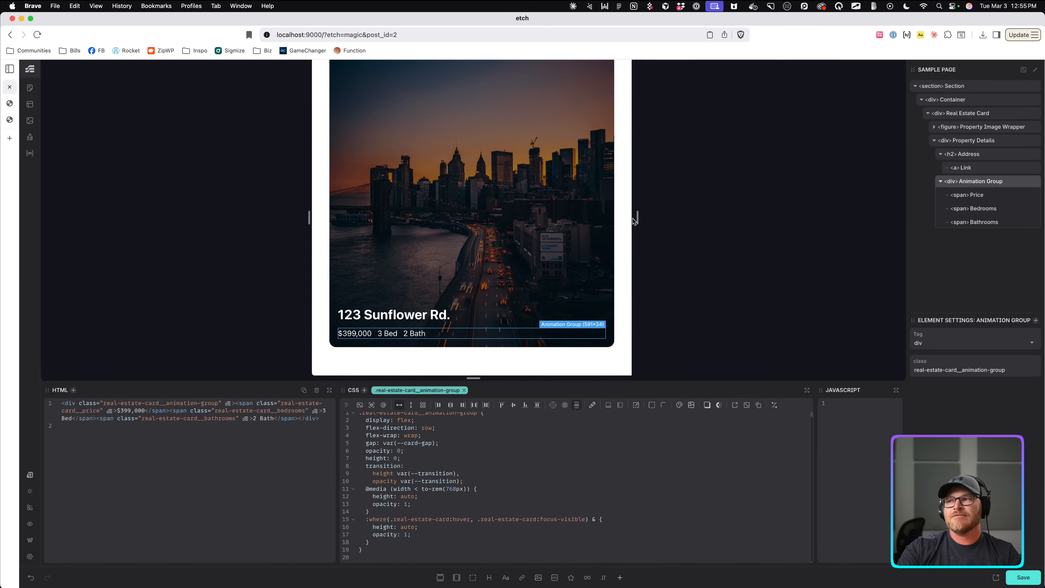
mouse_move(637, 217)
left_mouse_down()
mouse_move(581, 219)
mouse_move(711, 217)
mouse_move(637, 214)
left_mouse_up()
left_click(658, 214)
scroll(658, 214, "down", 3)
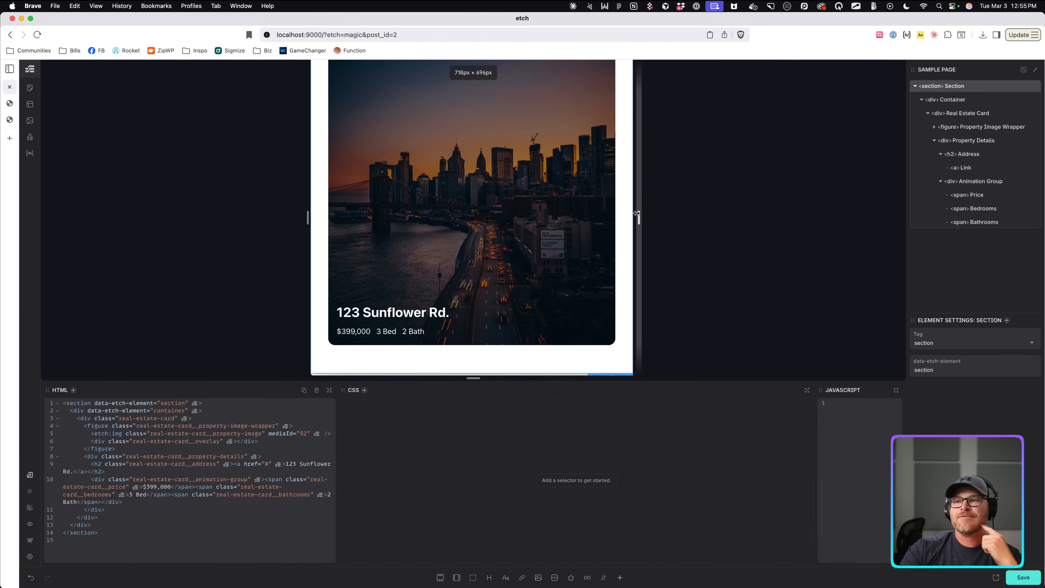
left_click_drag(637, 213, 720, 216)
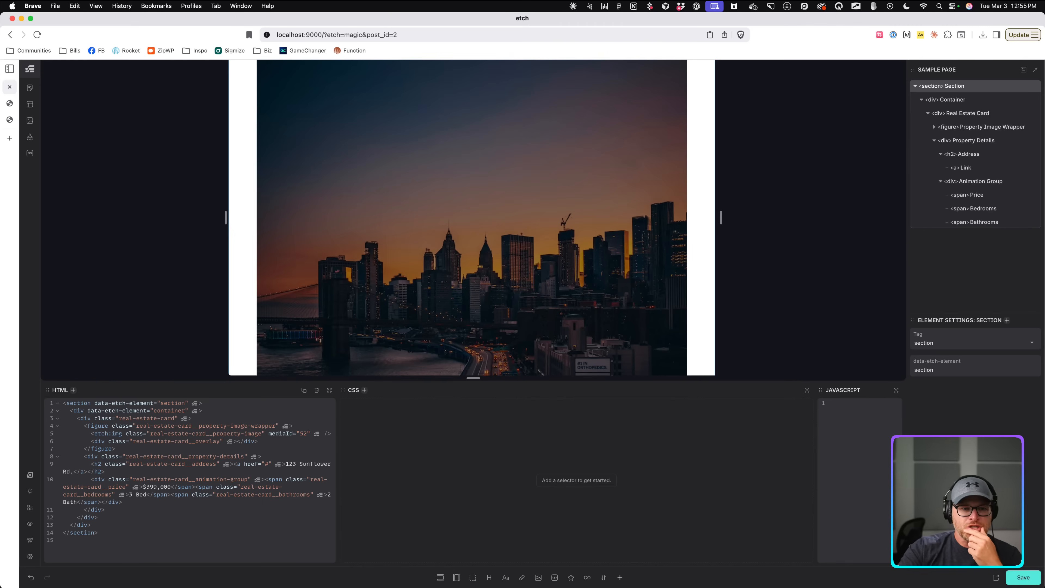
left_click_drag(722, 217, 747, 218)
scroll(716, 219, "down", 6)
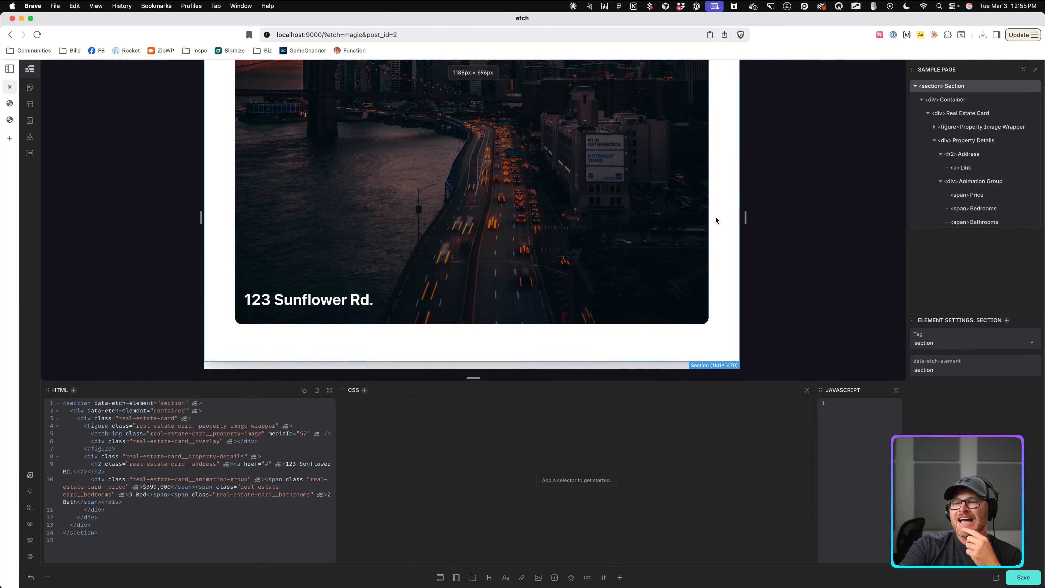
left_click(977, 183)
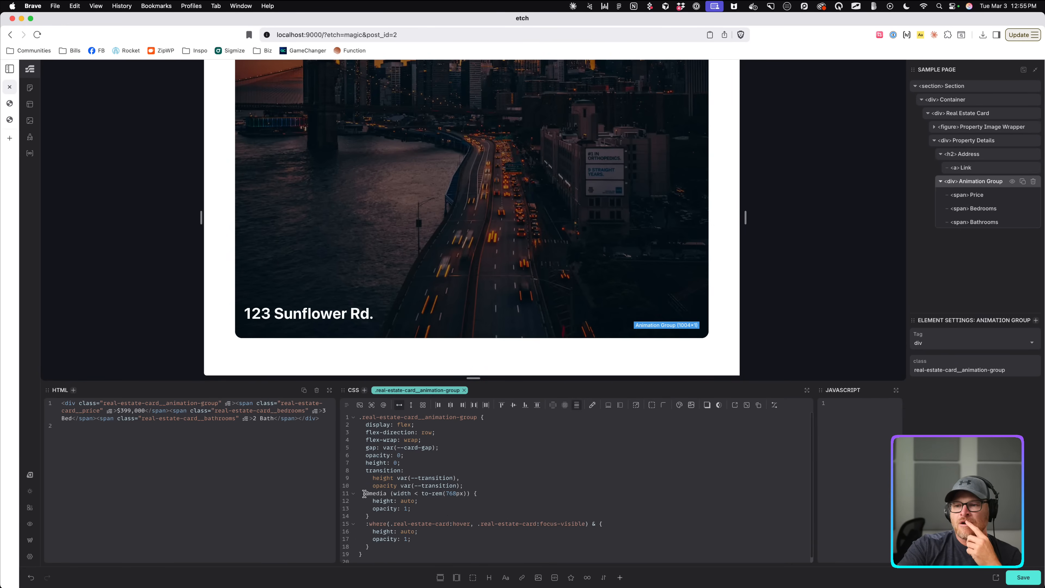
Comment out the 768px media query and insert the hover-exclude-touch recipe via ?touch.
left_click_drag(364, 493, 393, 517)
key("super+slash")
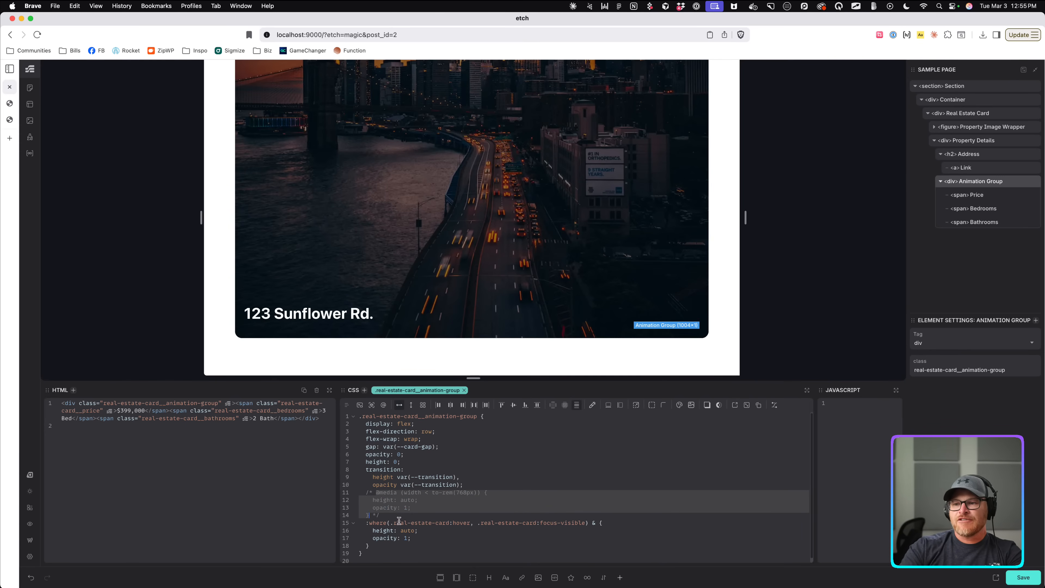
left_click(471, 526)
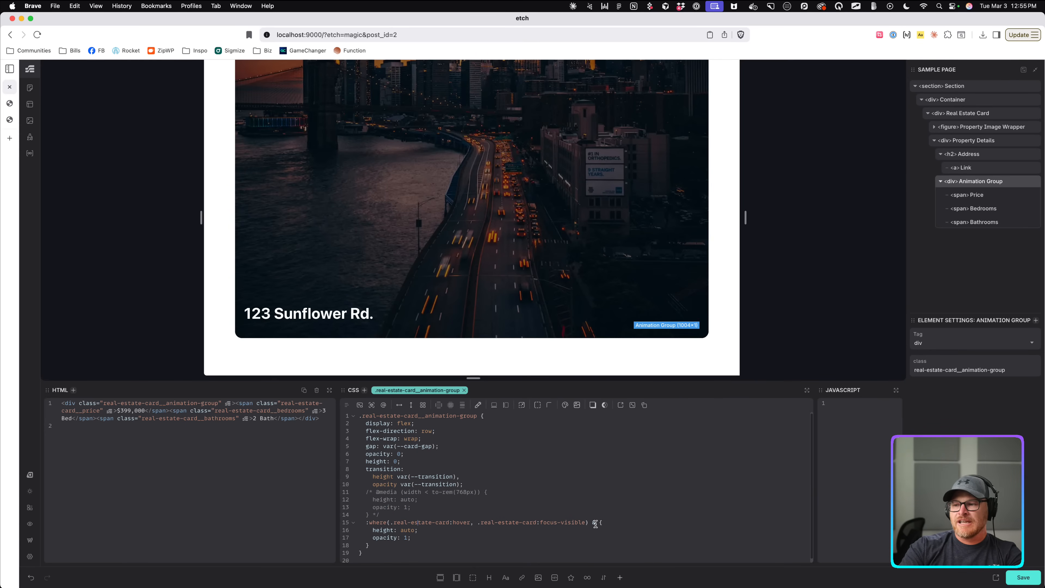
left_click(481, 517)
key("Return")
type("?")
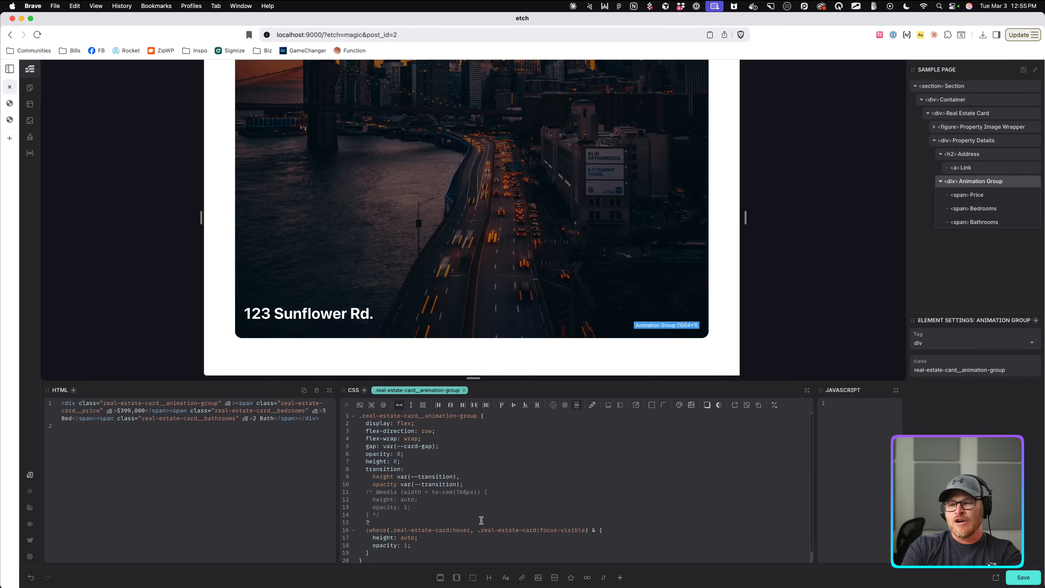
type("tou")
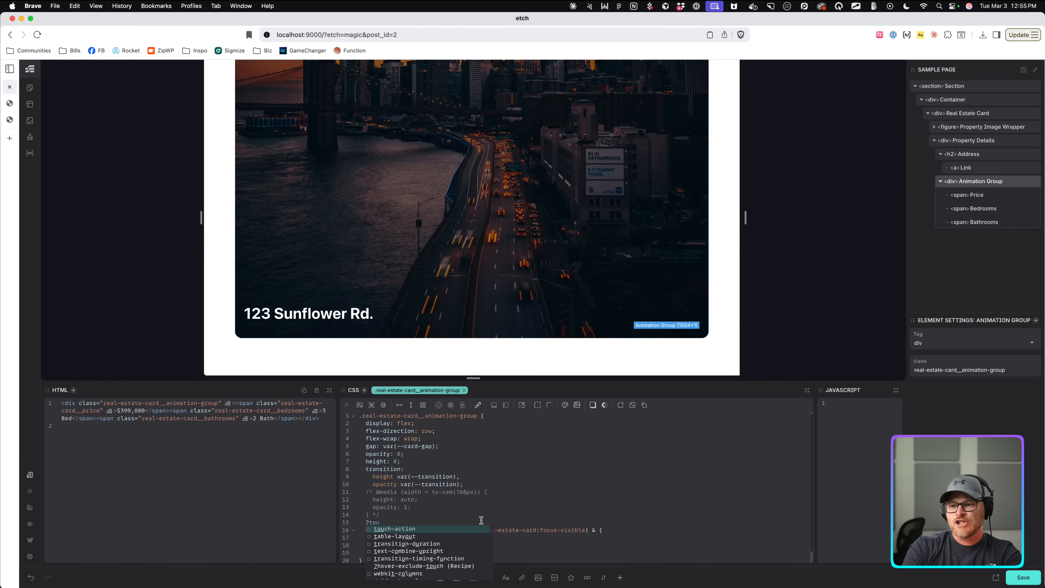
type("ch")
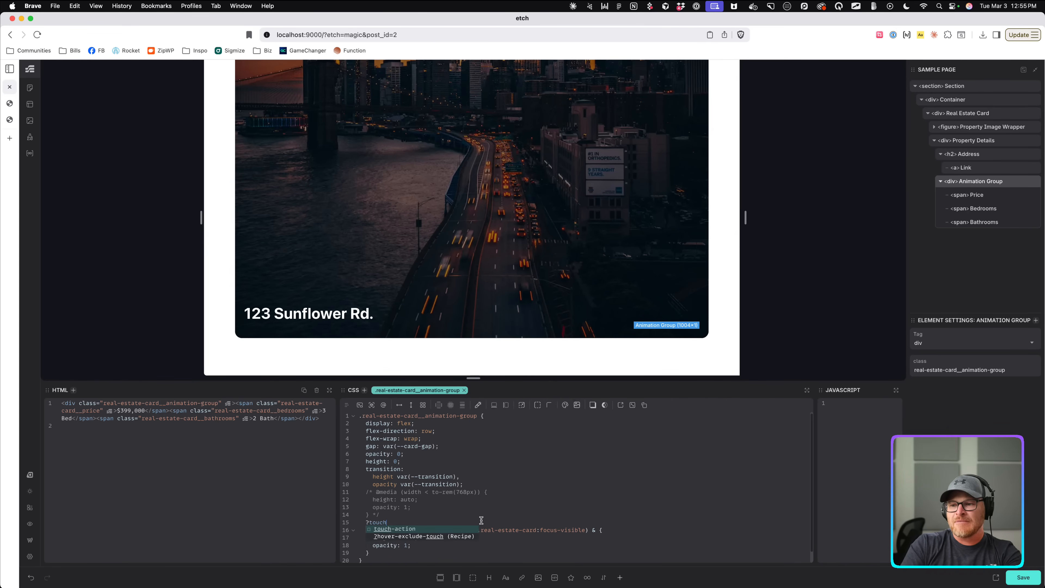
key("Down")
key("Return")
Move the hover/focus-visible reveal rule into the (hover: hover) and (pointer: fine) query, then test hovering.
scroll(497, 509, "down", 2)
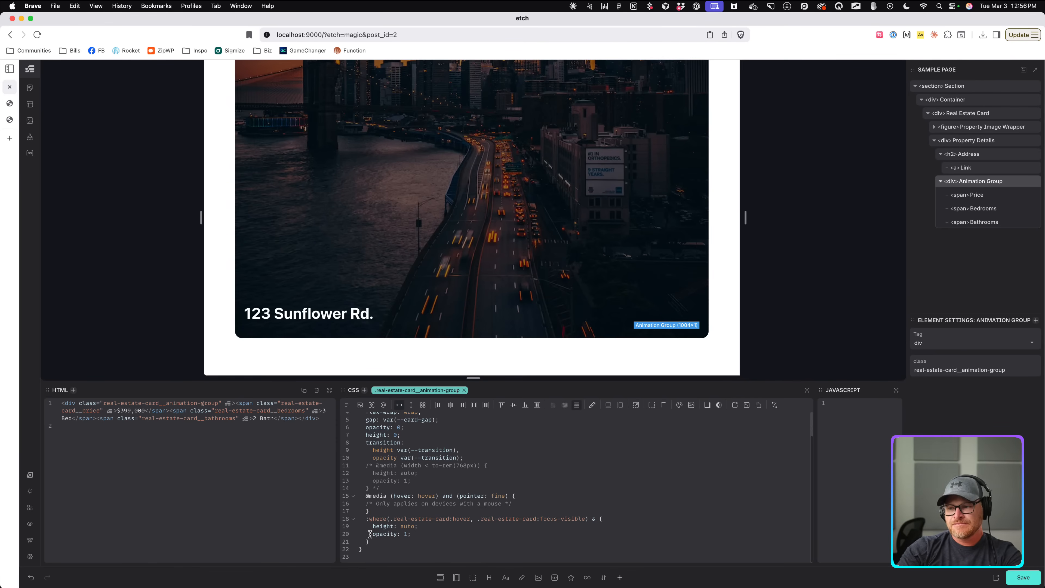
left_click_drag(365, 523, 380, 541)
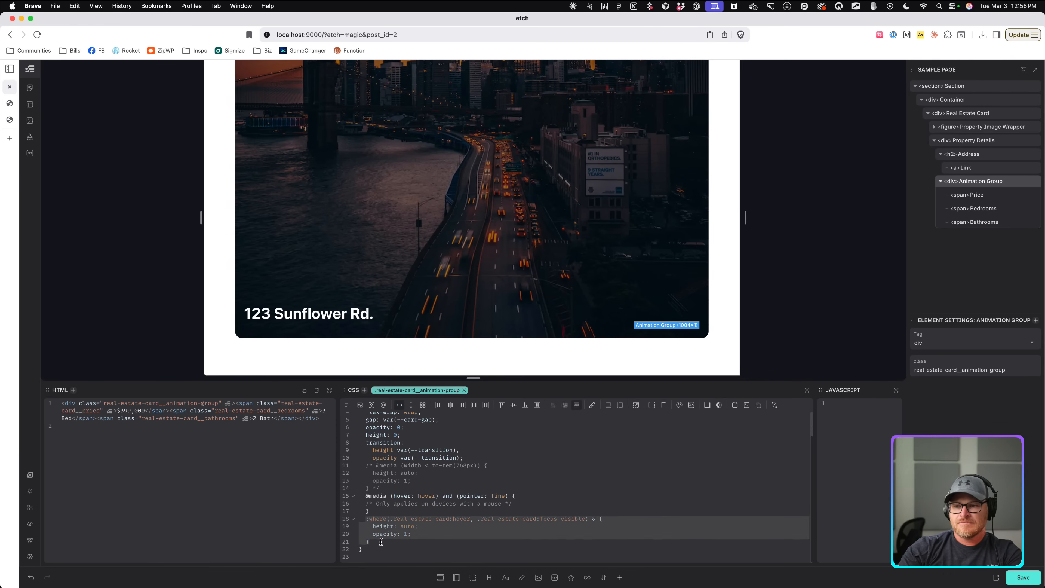
key("alt+Up")
left_click(527, 493)
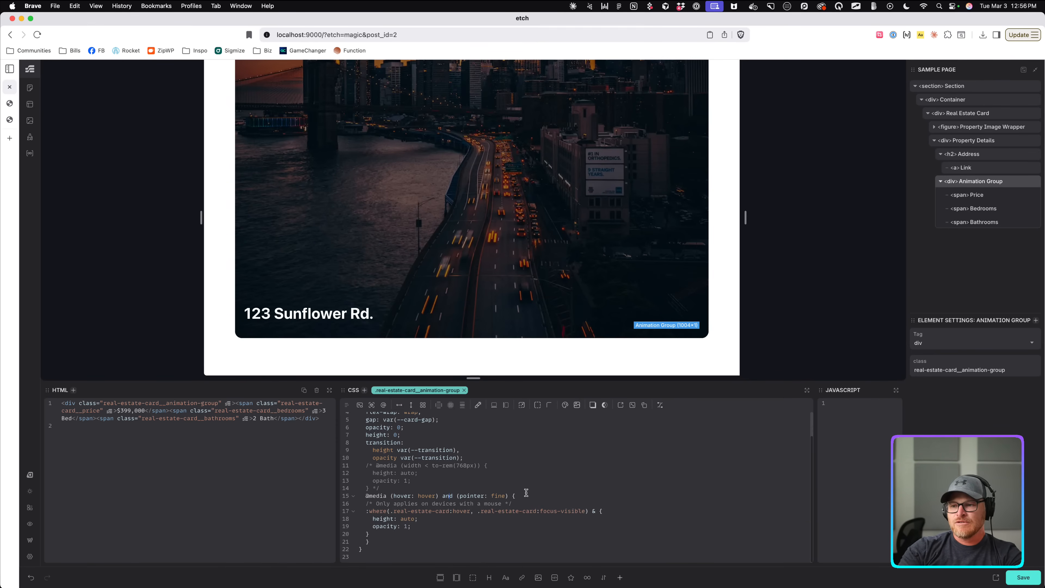
mouse_move(575, 253)
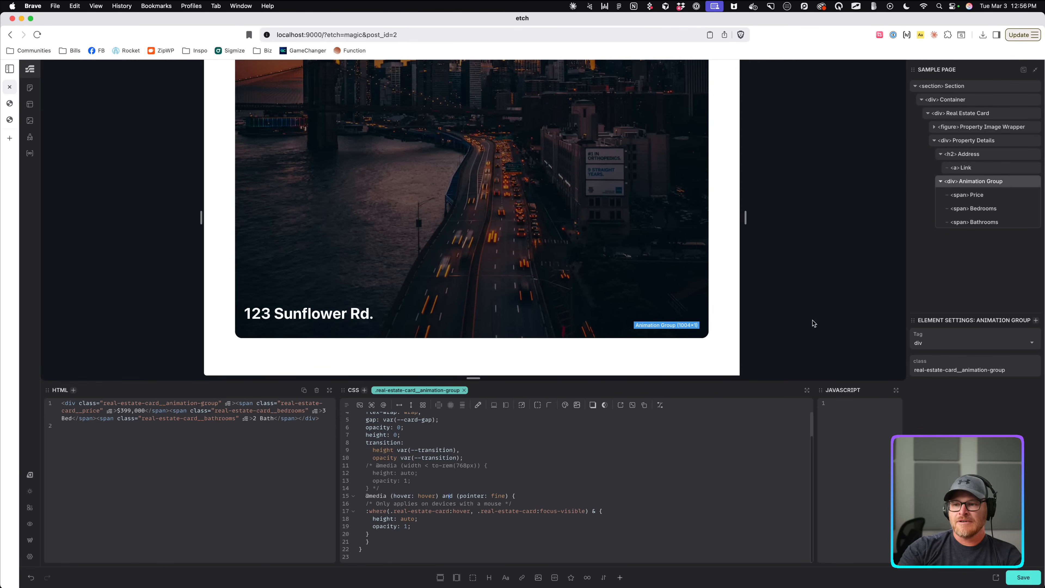
scroll(423, 451, "up", 3)
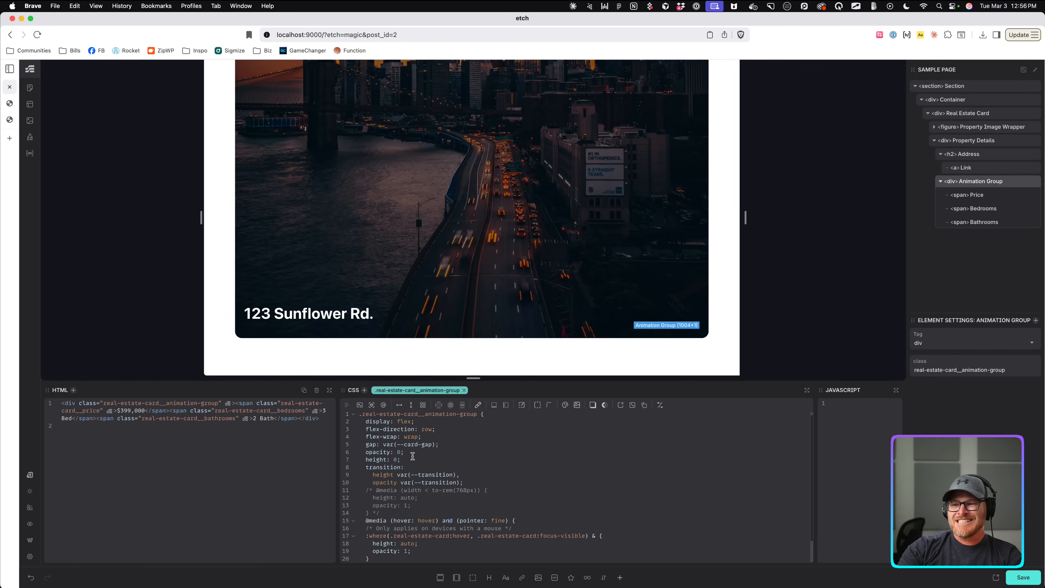
Save the page and narrow the preview canvas to check the card.
scroll(415, 454, "down", 2)
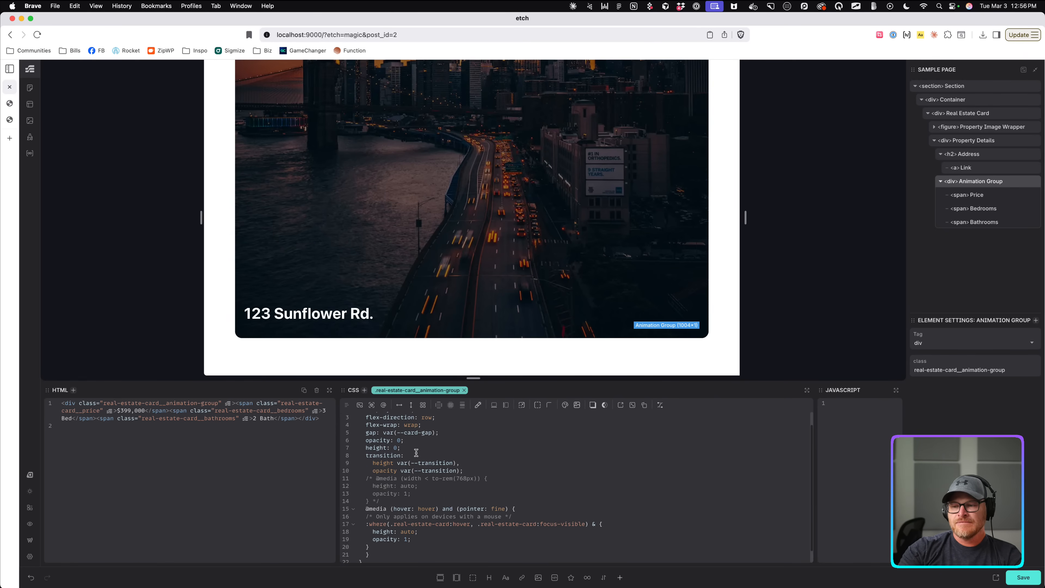
scroll(416, 453, "up", 2)
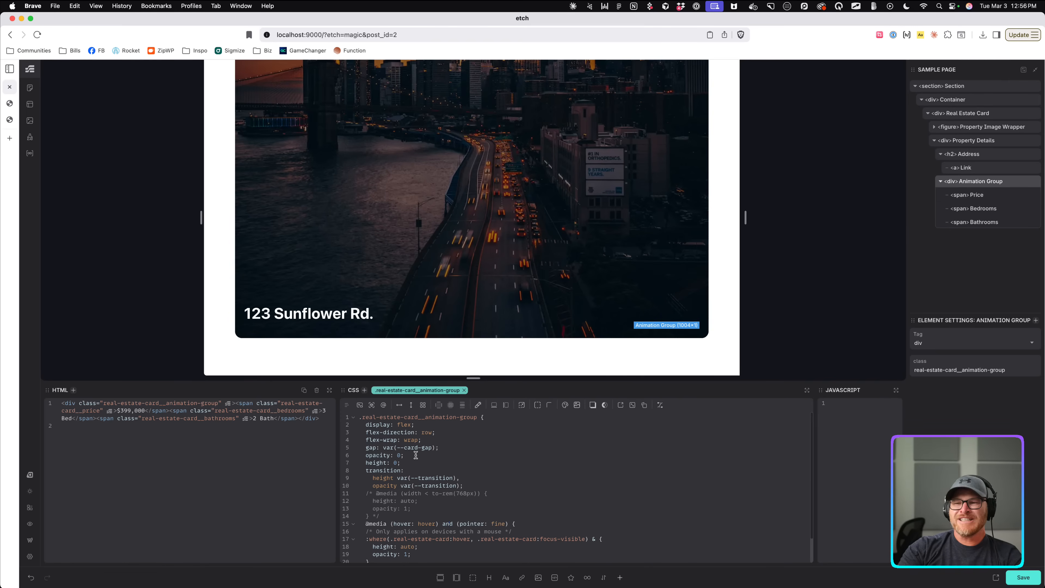
key("super+s")
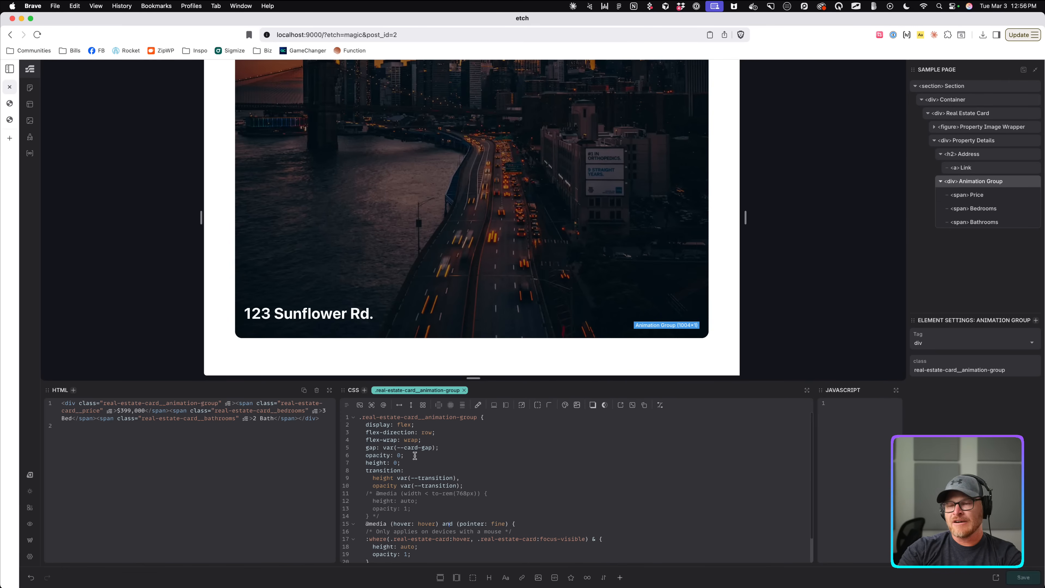
mouse_move(623, 204)
left_click_drag(736, 217, 700, 216)
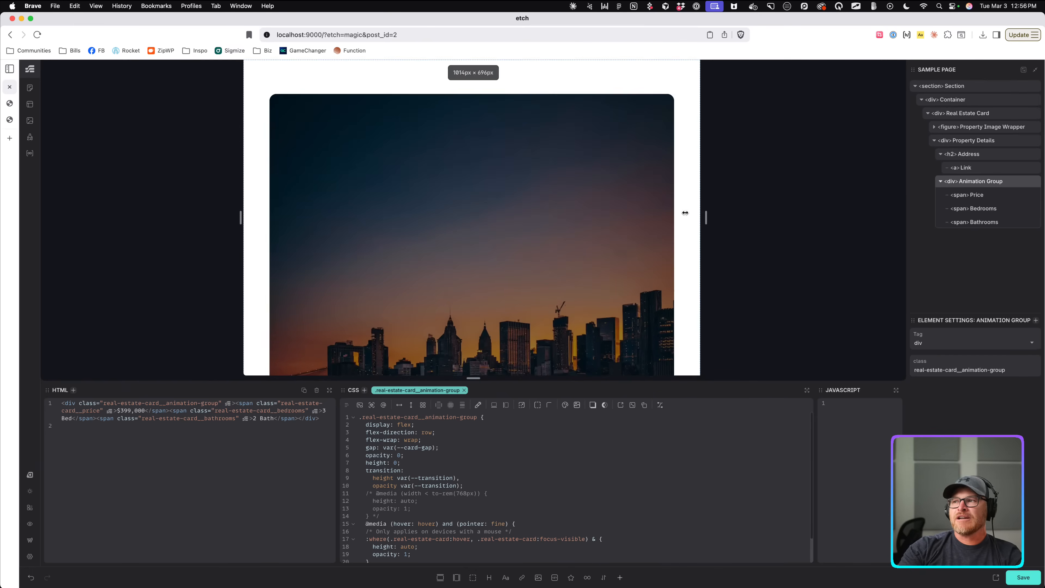
scroll(688, 213, "down", 5)
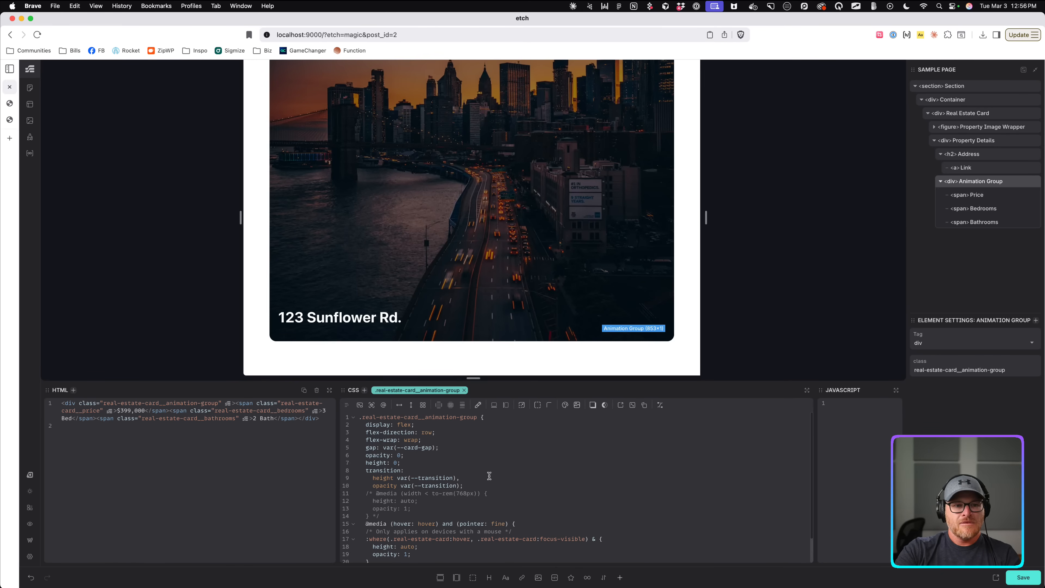
Review the Animation Group's CSS around the opacity: 1 and opacity: 0 lines.
left_click(448, 499)
scroll(556, 512, "down", 2)
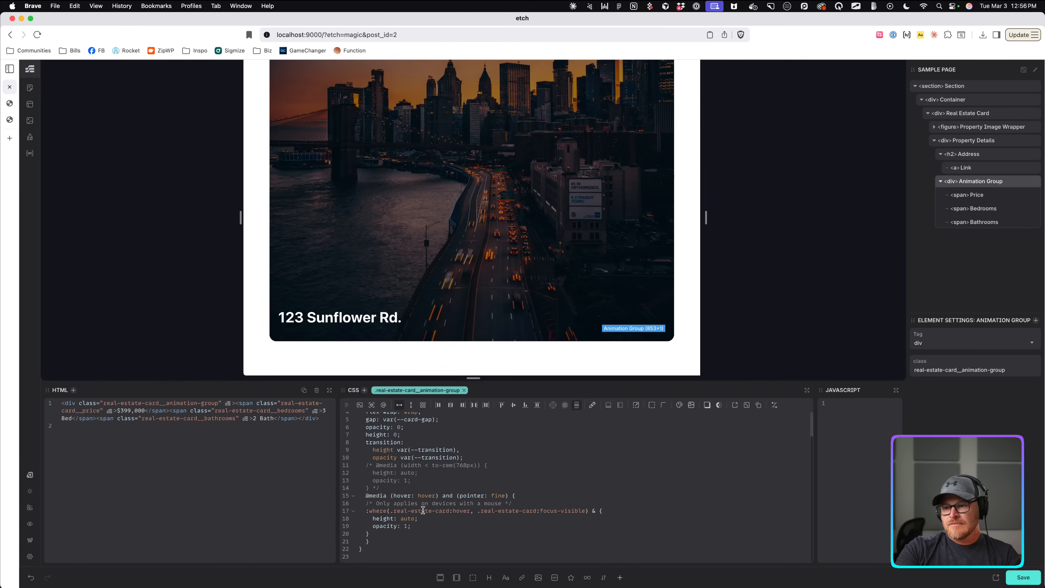
left_click(410, 480)
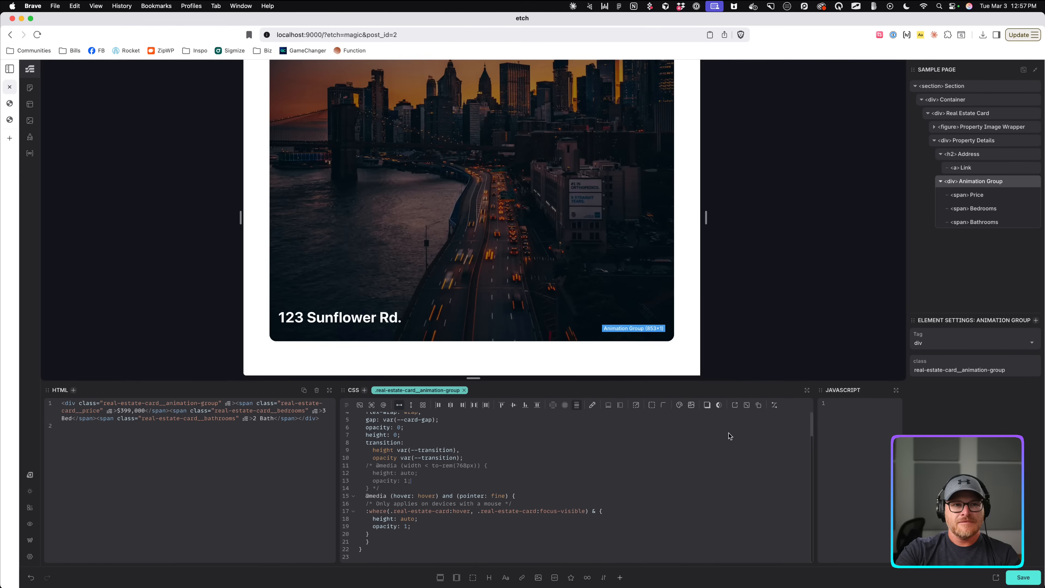
scroll(397, 464, "up", 2)
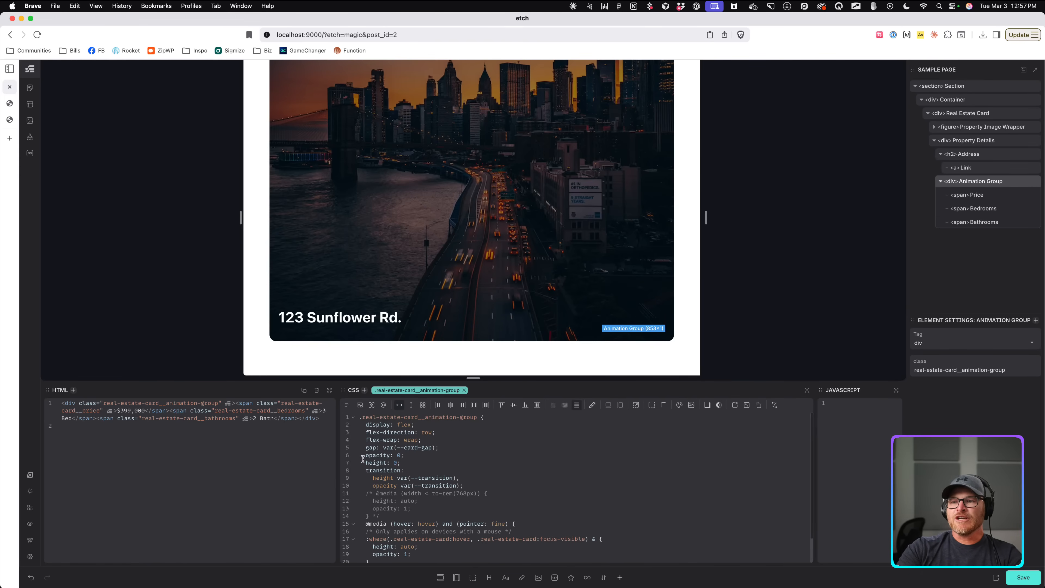
left_click(426, 458)
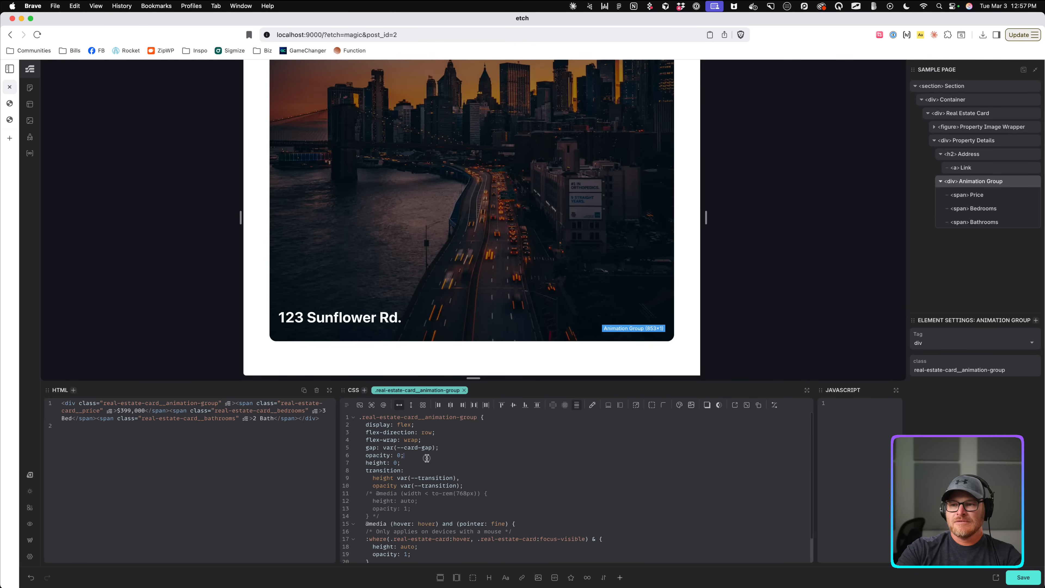
scroll(459, 456, "down", 1)
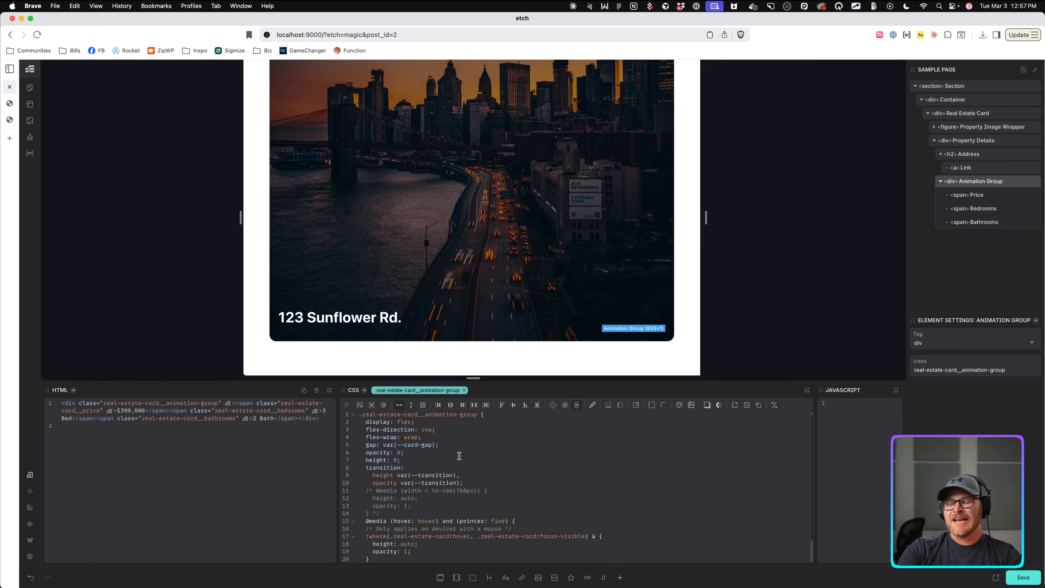
scroll(461, 453, "down", 3)
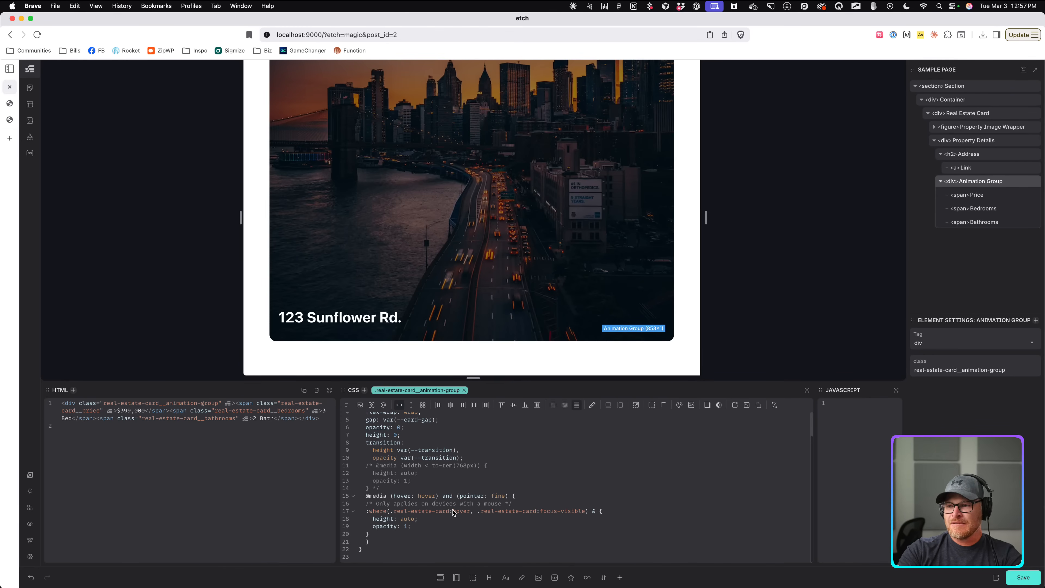
Change the media query to (hover: none) and (pointer: coarse), then save.
double_click(428, 496)
type("none")
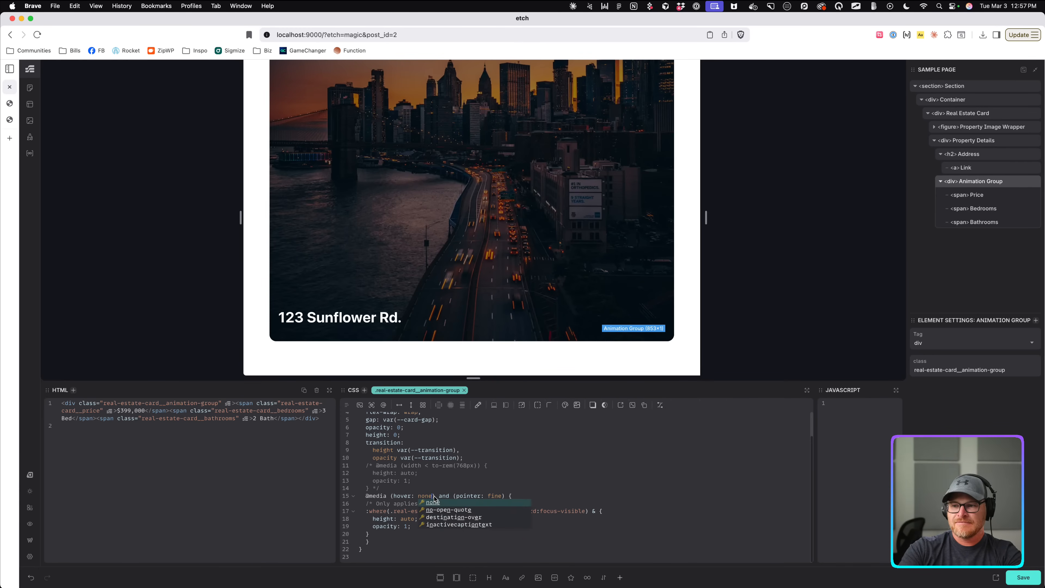
double_click(491, 496)
type("coarse")
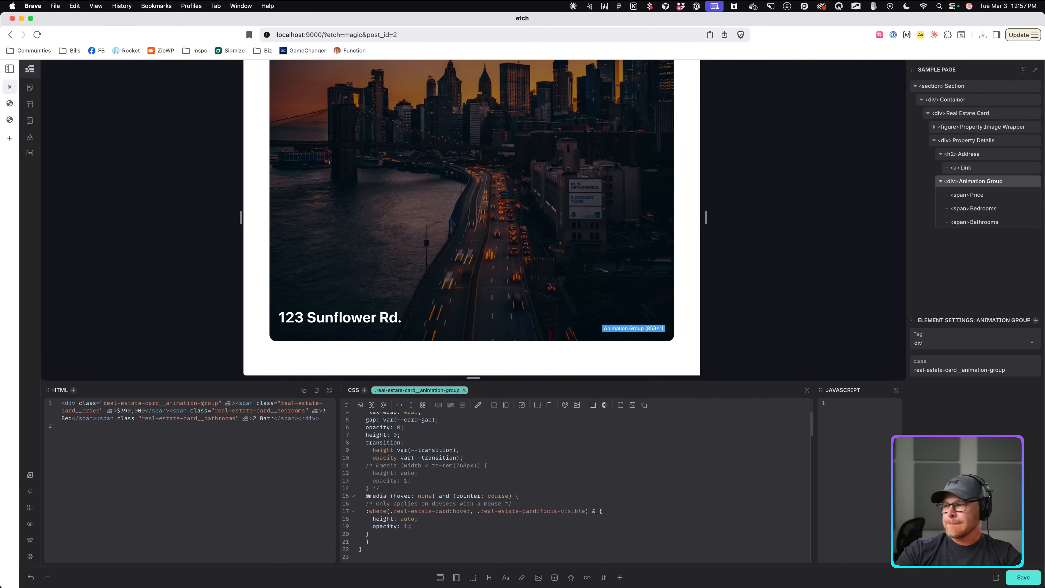
key("super+s")
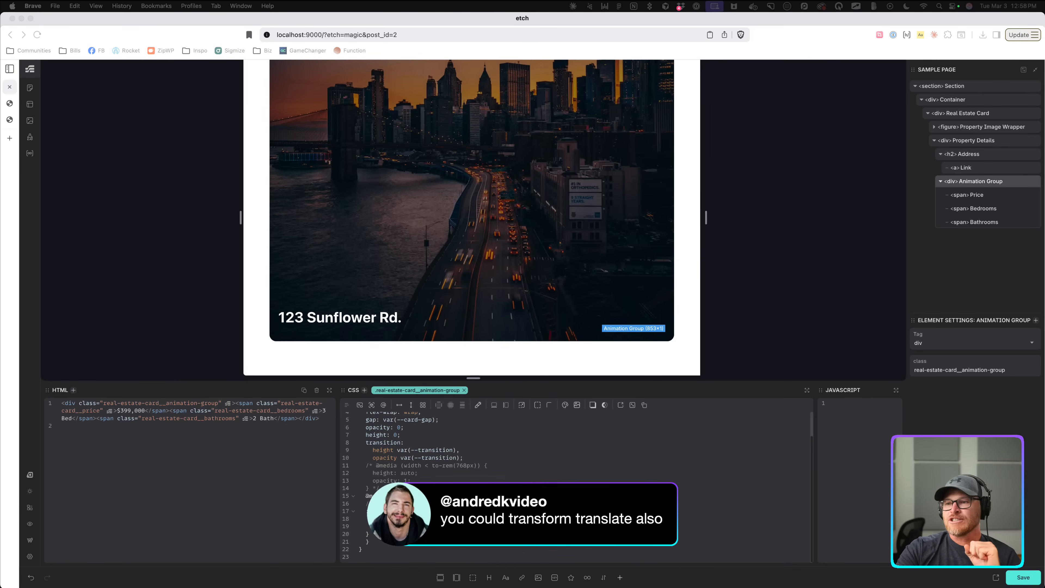
Select the 123 Sunflower Rd. link, then its surrounding h2 Address heading.
left_click(396, 319)
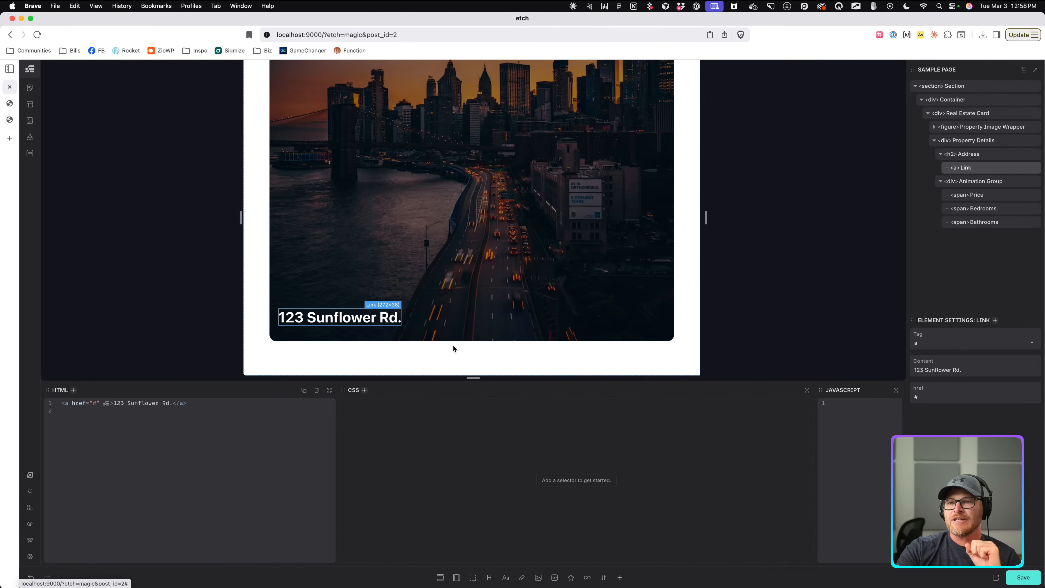
left_click(455, 314)
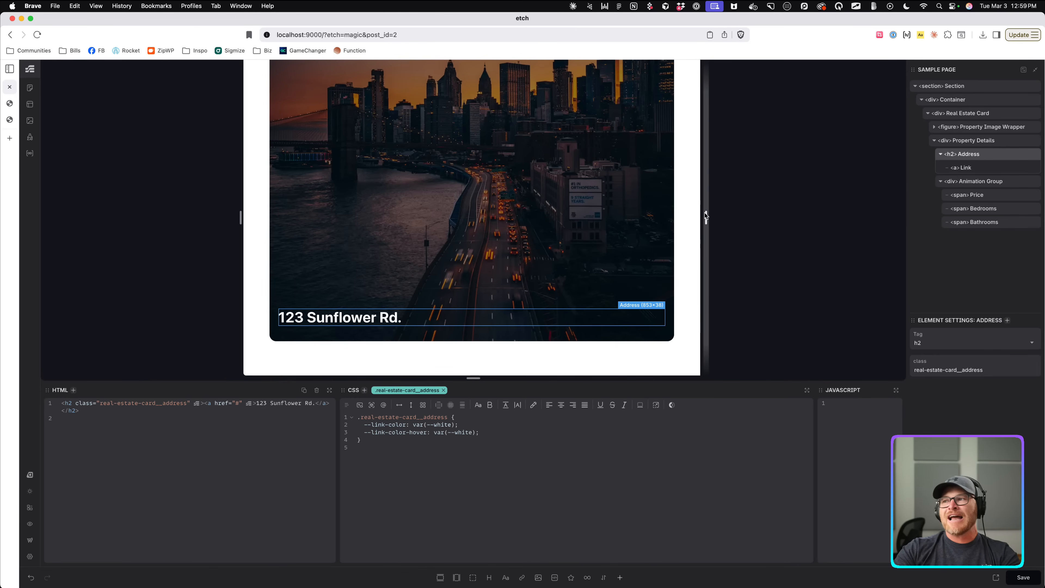
Widen, narrow and re-widen the preview canvas to view the card at larger sizes.
left_click_drag(705, 217, 814, 221)
scroll(742, 247, "down", 2)
scroll(742, 247, "down", 5)
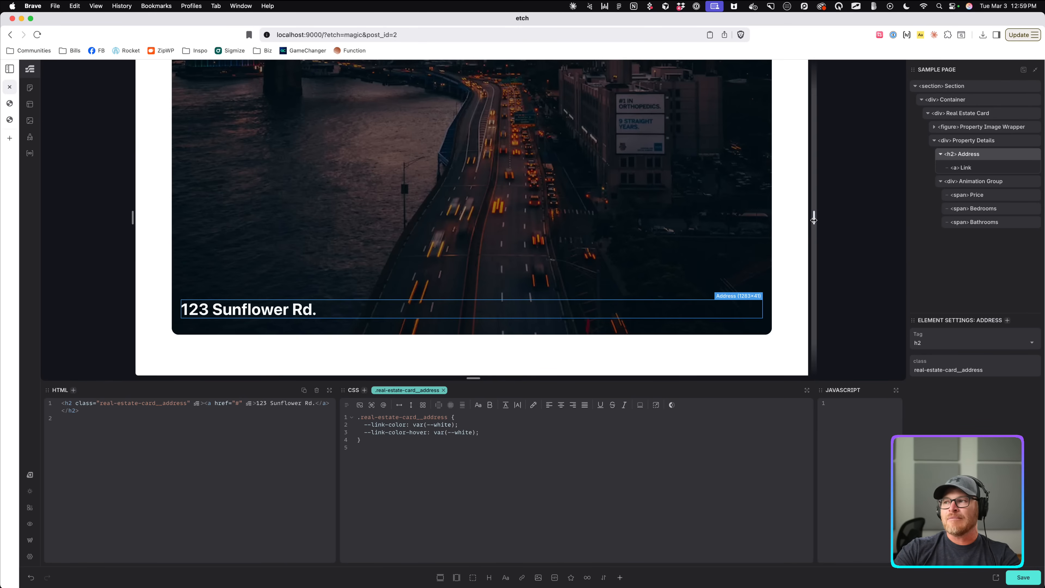
left_click_drag(815, 219, 950, 233)
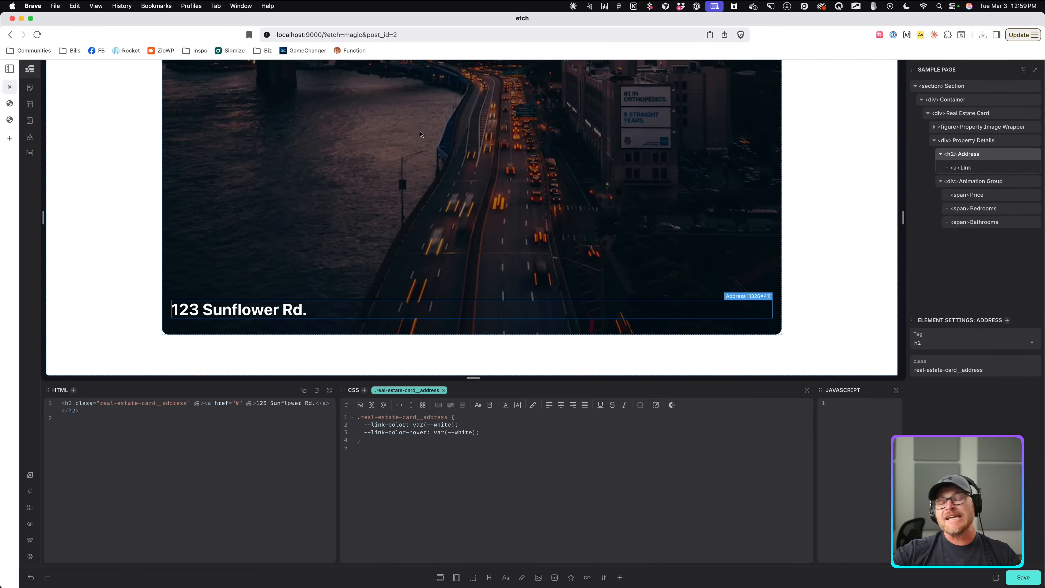
left_click_drag(902, 220, 764, 220)
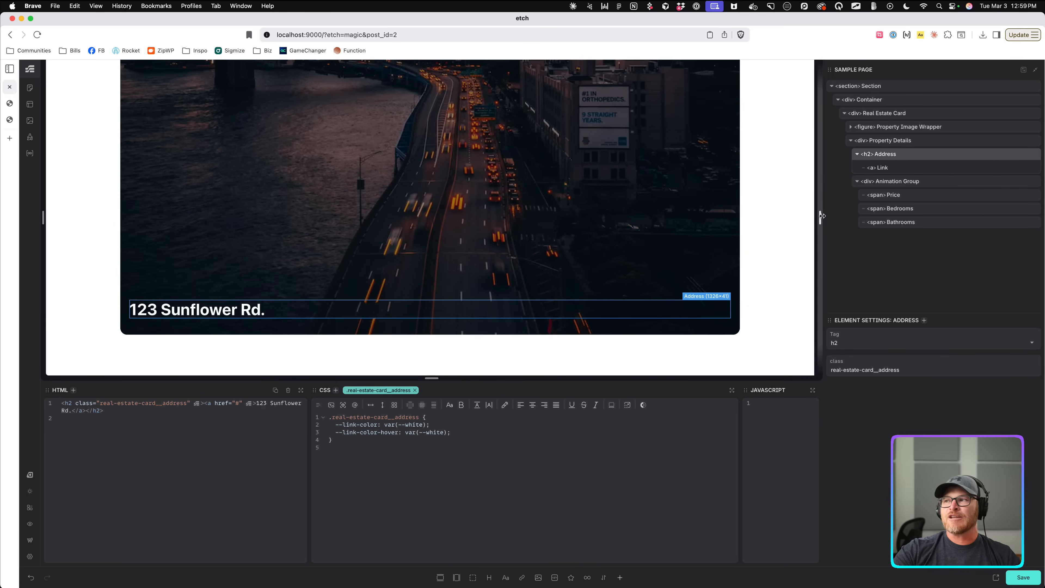
left_click_drag(820, 216, 931, 216)
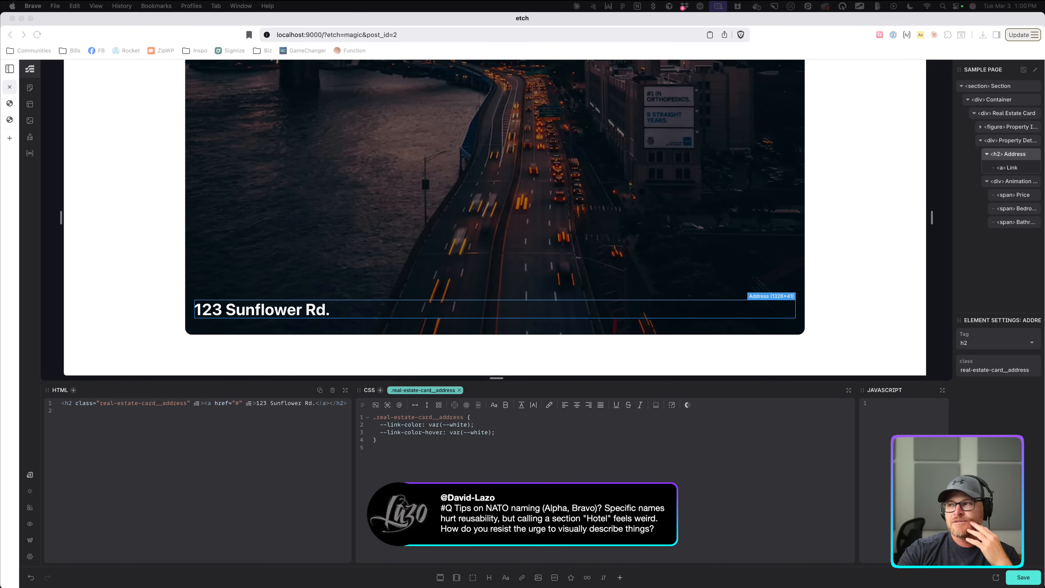
Widen the structure panel and select the Section element to view the card markup.
left_click(953, 181)
left_click_drag(953, 180, 883, 183)
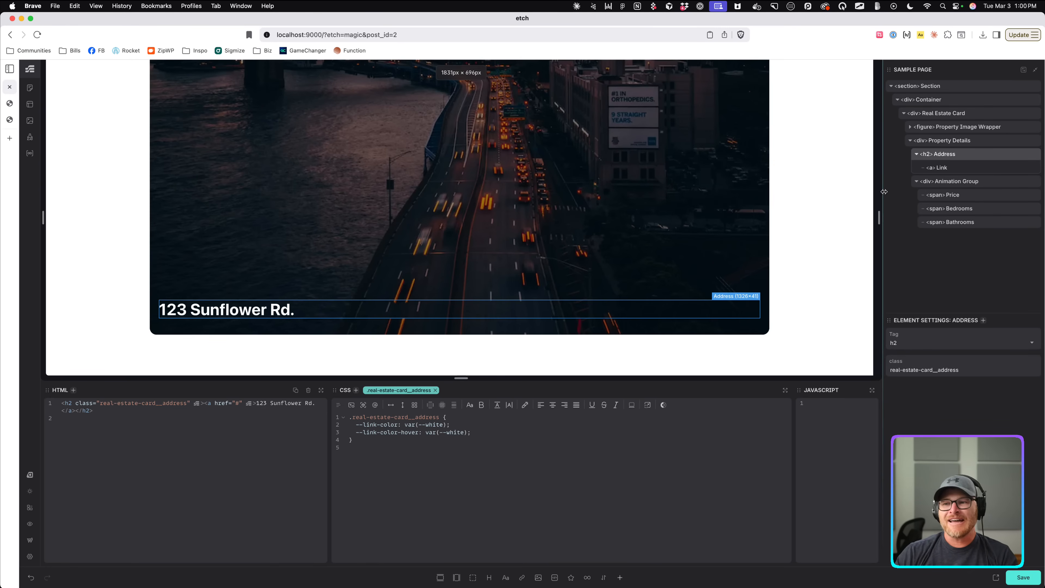
left_click(112, 200)
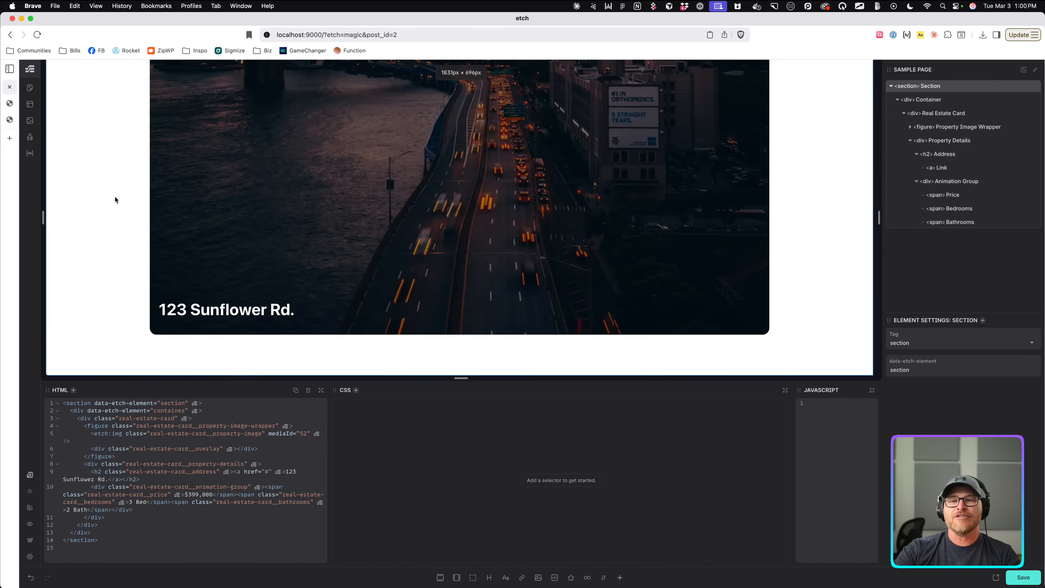
left_click(247, 200)
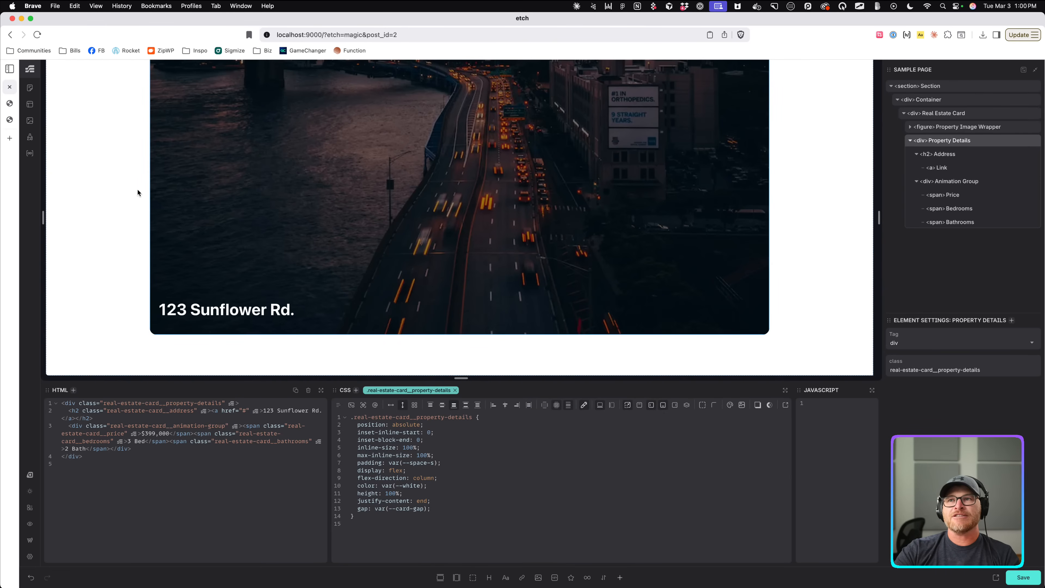
left_click(124, 194)
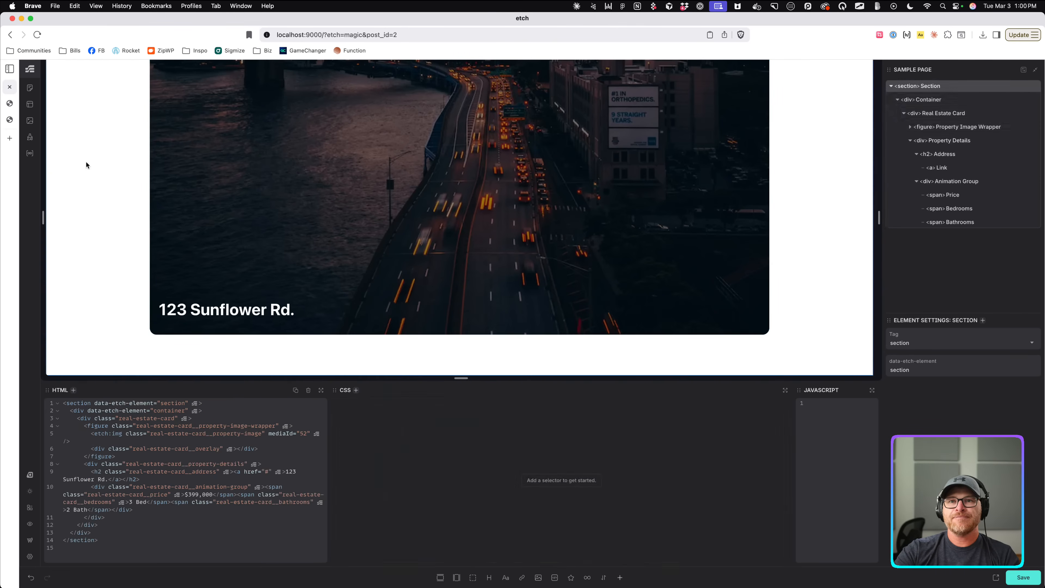
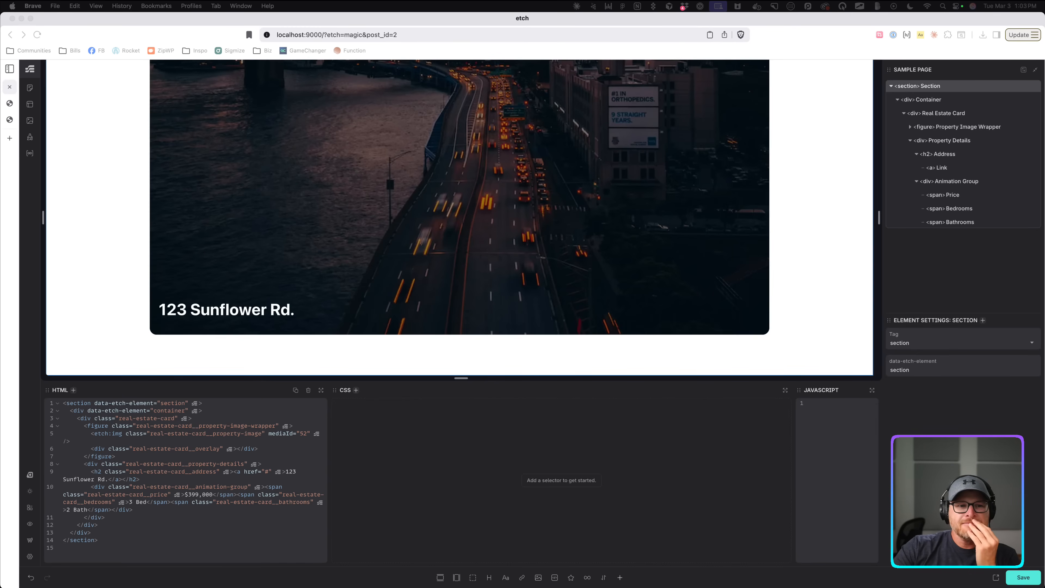
Open a new browser tab and load chess.com.
key("super+t")
type("chess.com")
key("Return")
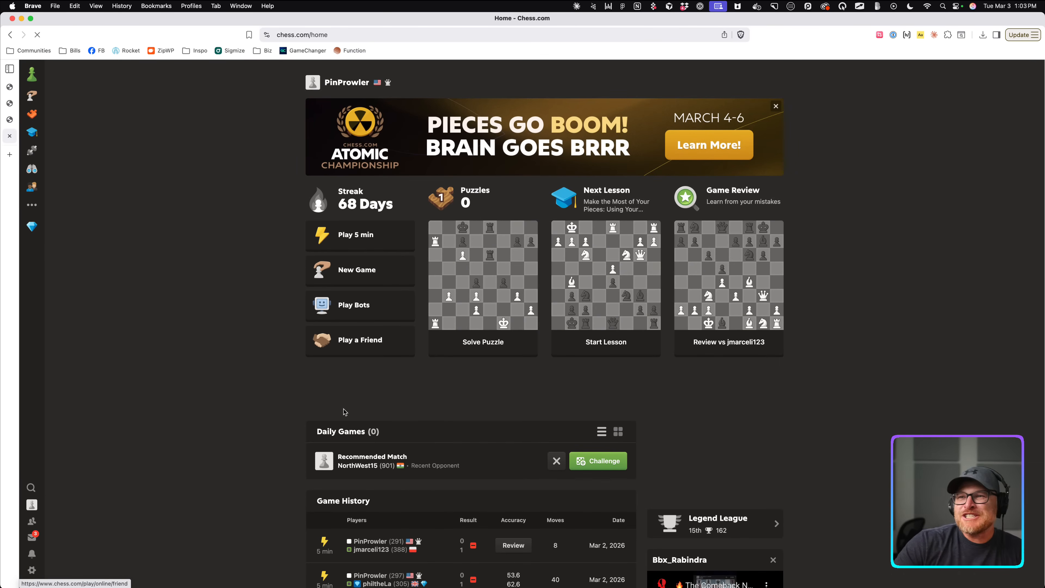
Start a 5-minute live game and answer with e5, Nc6, g6 and Nf6.
left_click(389, 234)
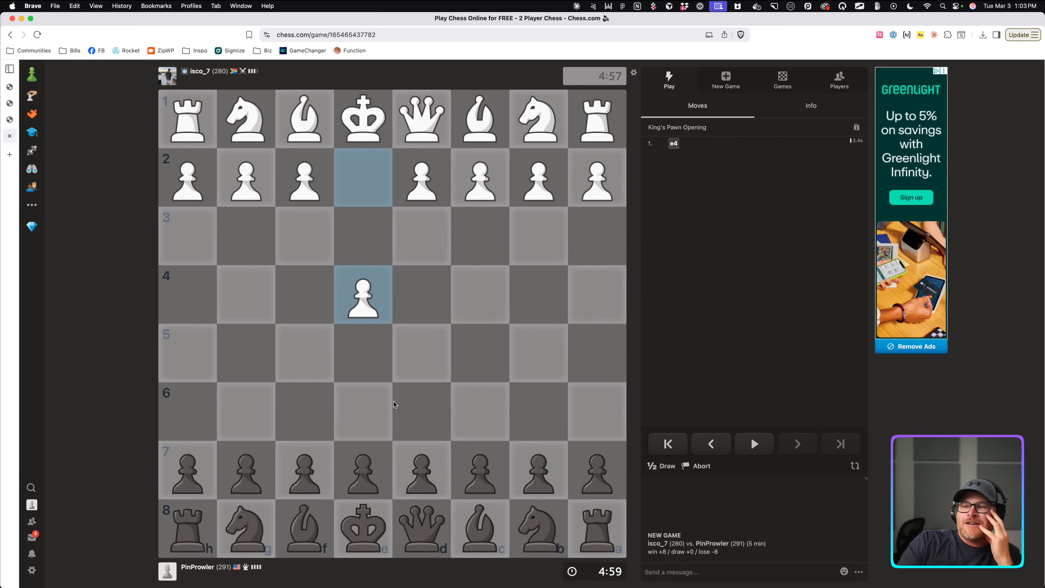
left_click_drag(367, 477, 362, 354)
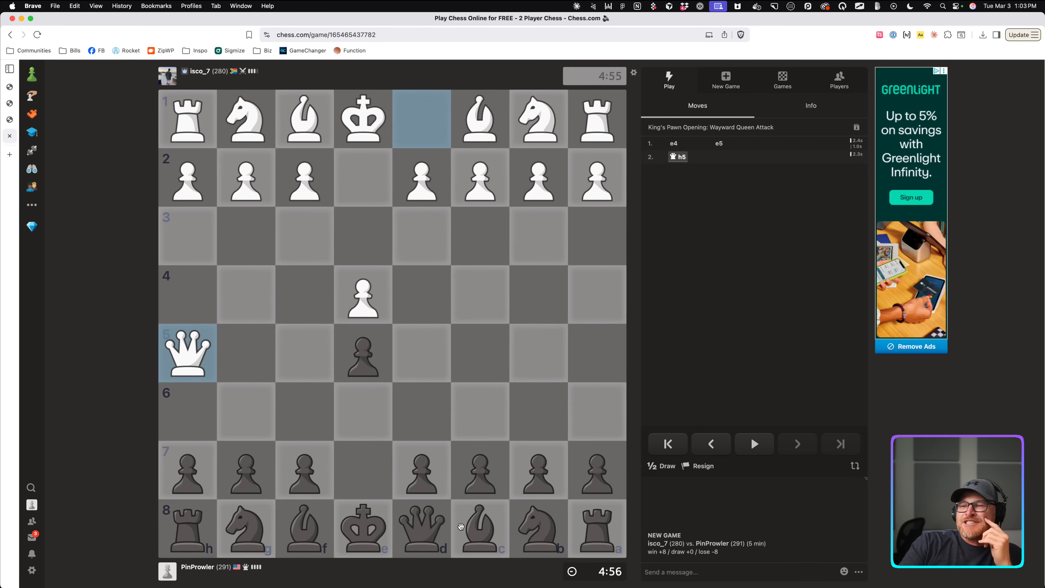
left_click(547, 530)
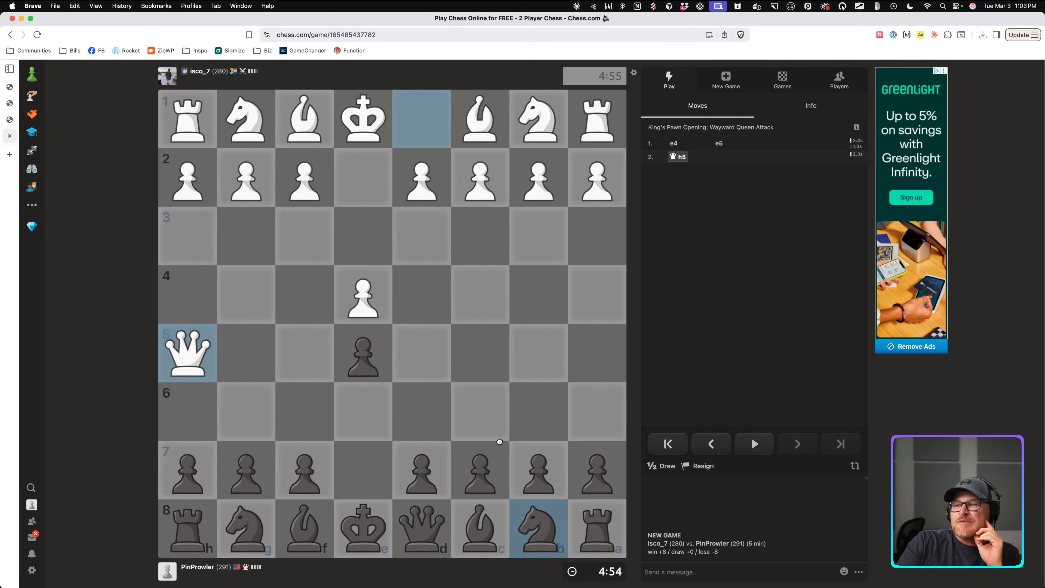
left_click_drag(526, 518, 482, 413)
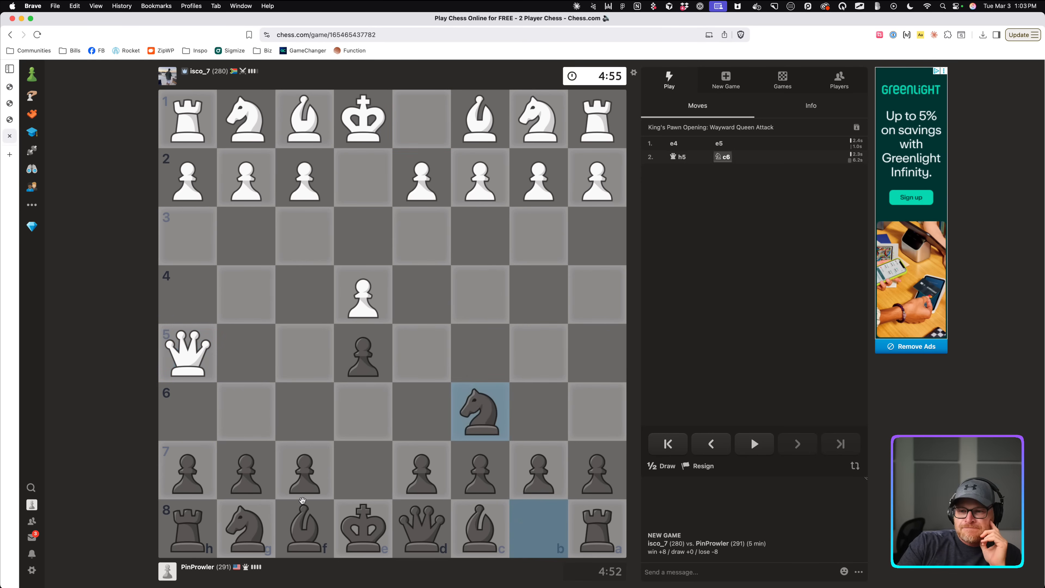
left_click_drag(254, 476, 251, 412)
left_click_drag(240, 519, 251, 493)
left_click(304, 411)
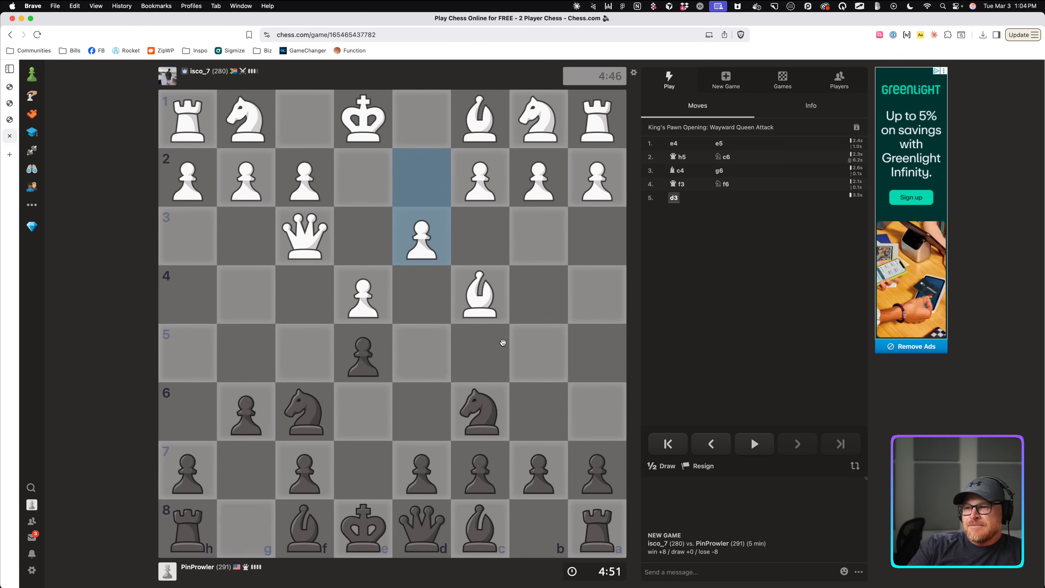
Play d6 and Be7, marking the bishop and castling routes with arrows.
left_click_drag(426, 469, 430, 417)
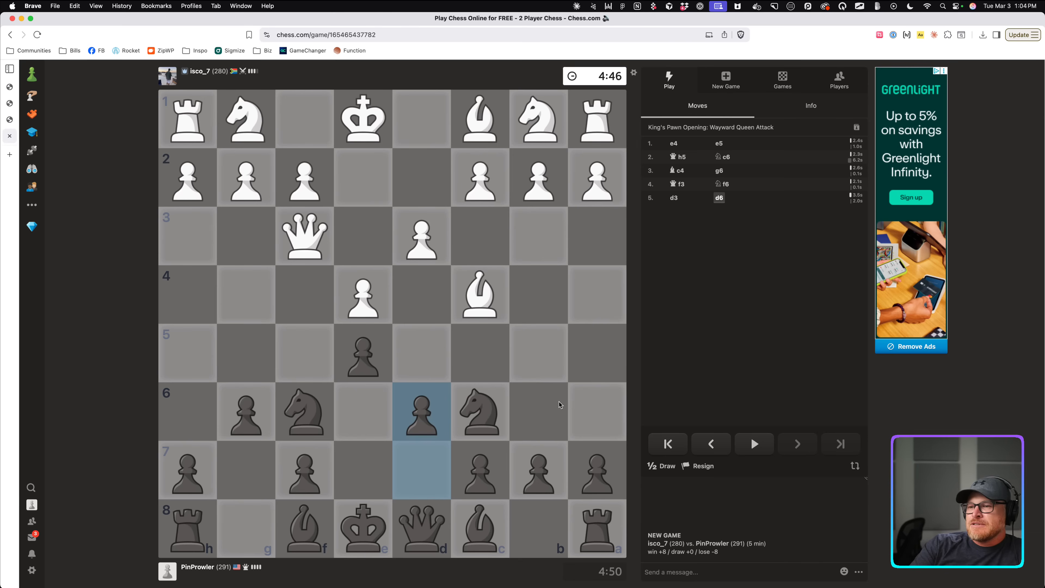
left_click_drag(305, 527, 373, 480)
right_click(353, 488)
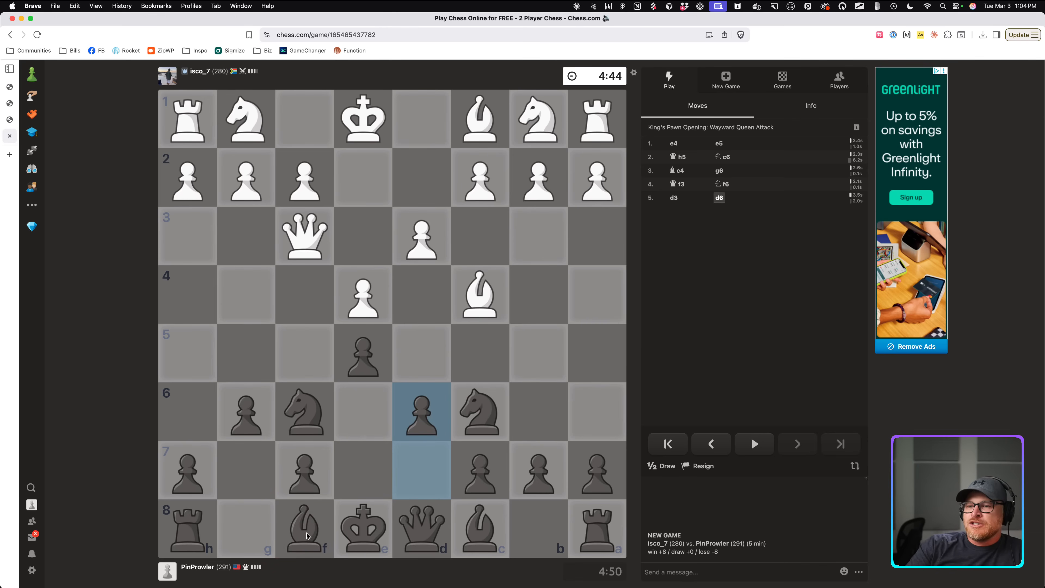
left_click_drag(308, 534, 362, 473)
left_click_drag(363, 534, 247, 530)
left_click_drag(317, 528, 327, 527)
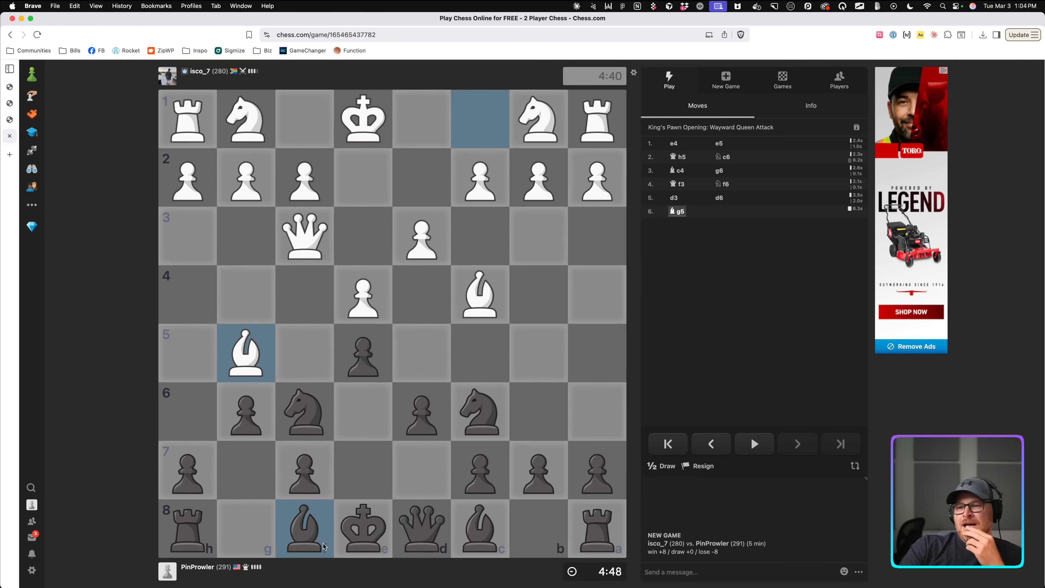
left_click(306, 537)
left_click(362, 470)
left_click_drag(362, 534, 394, 532)
right_click(370, 536)
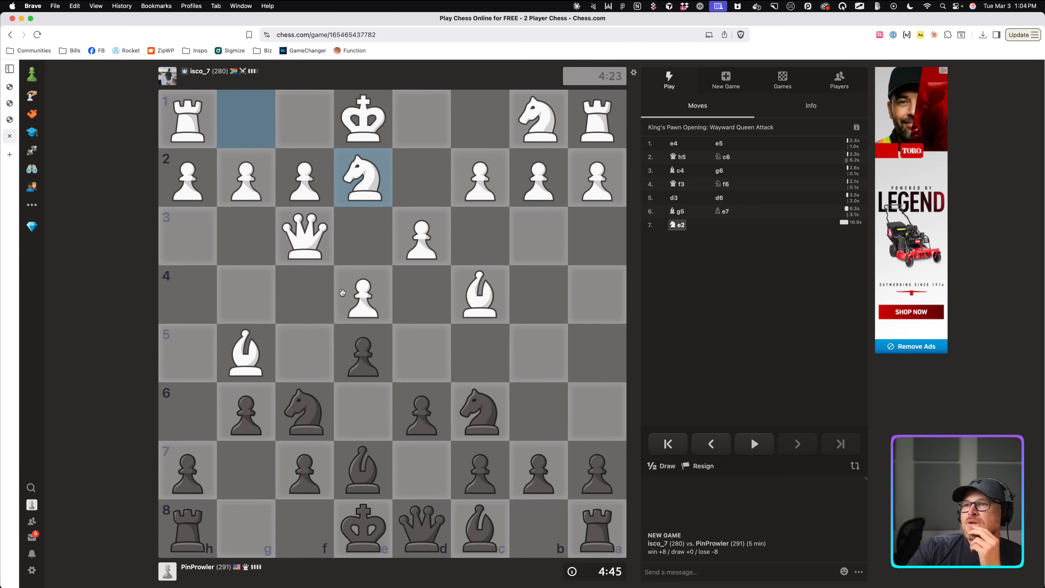
Castle kingside and develop the c8 bishop to g4.
left_click_drag(360, 530, 246, 528)
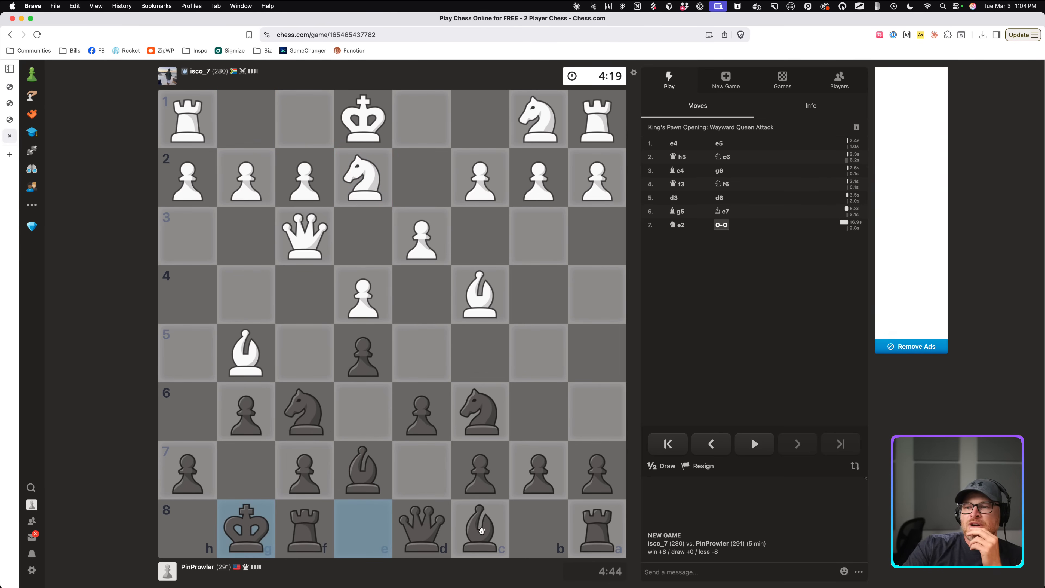
left_click_drag(478, 529, 246, 295)
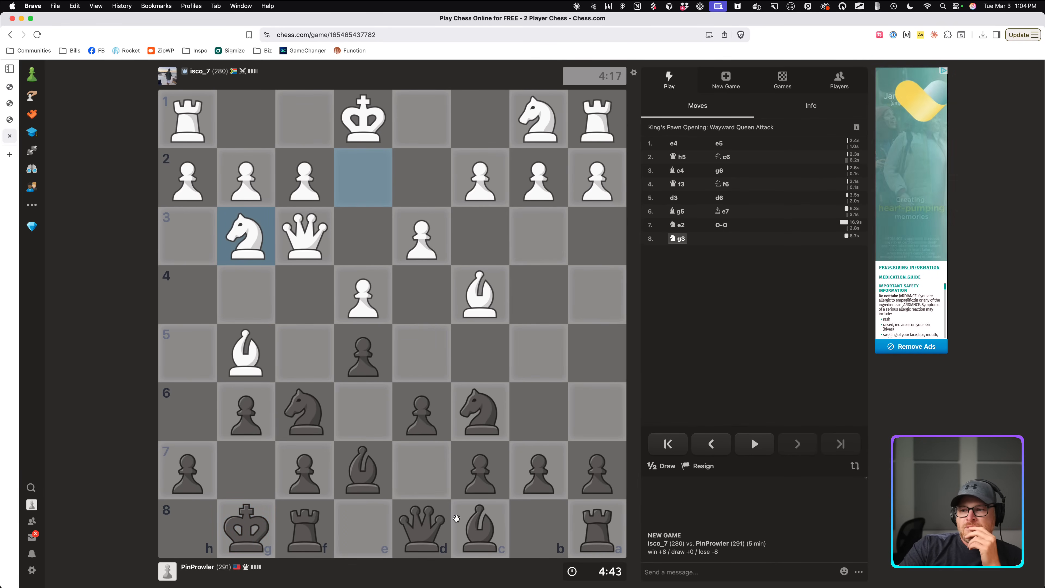
left_click_drag(478, 522, 246, 295)
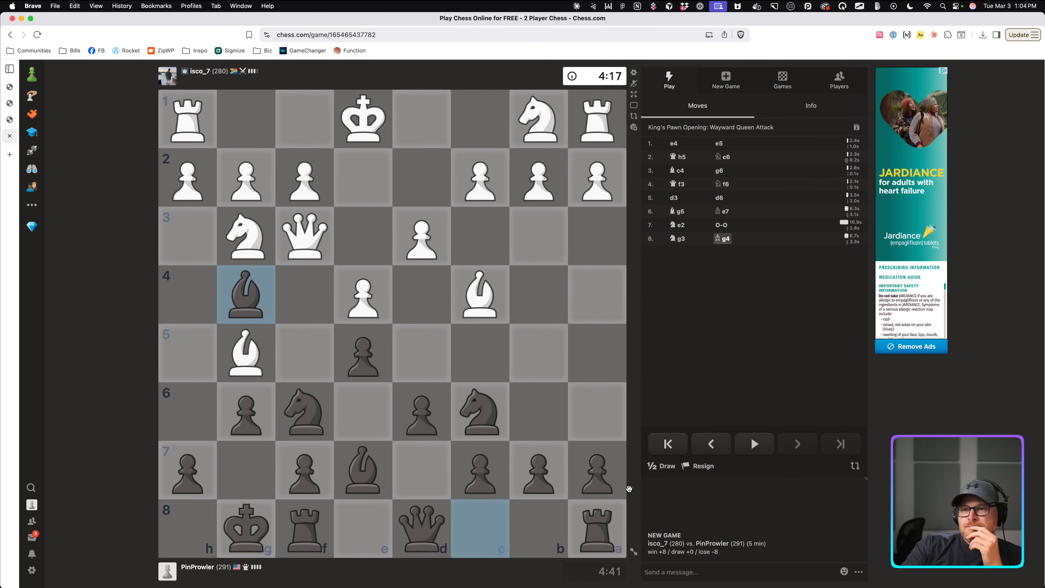
mouse_move(251, 239)
left_mouse_down()
mouse_move(289, 347)
mouse_move(171, 362)
left_mouse_up()
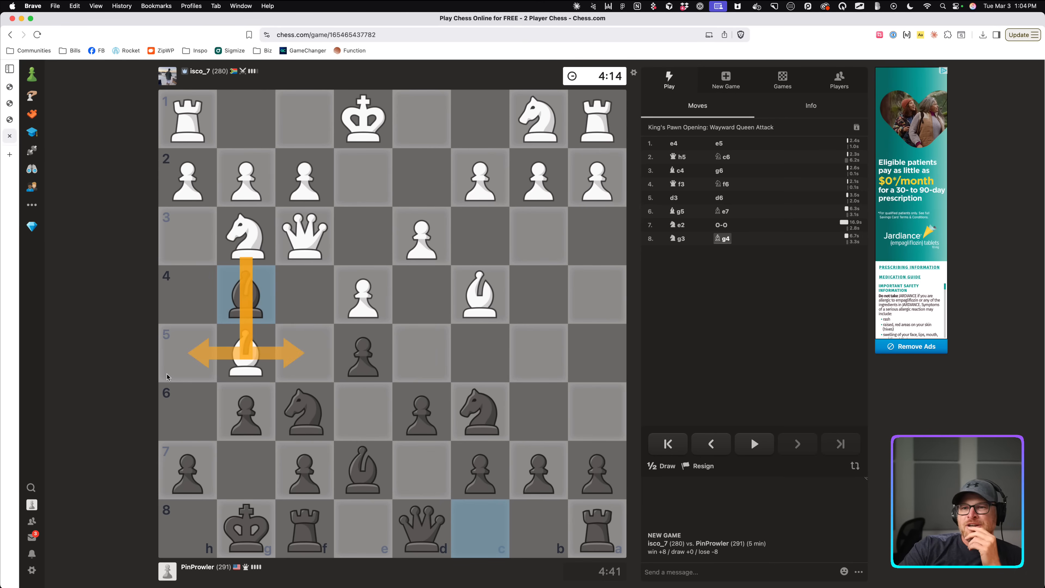
left_click(232, 437)
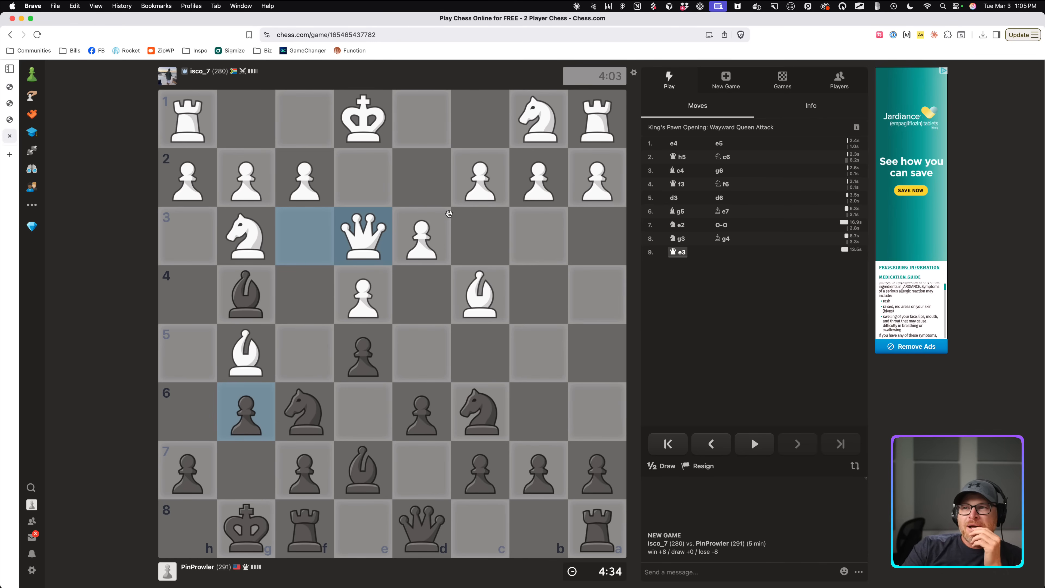
Weigh knight jumps and a- and b-pawn pushes with arrows, then play Nb4.
mouse_move(480, 412)
left_mouse_down()
mouse_move(525, 297)
mouse_move(480, 177)
left_mouse_up()
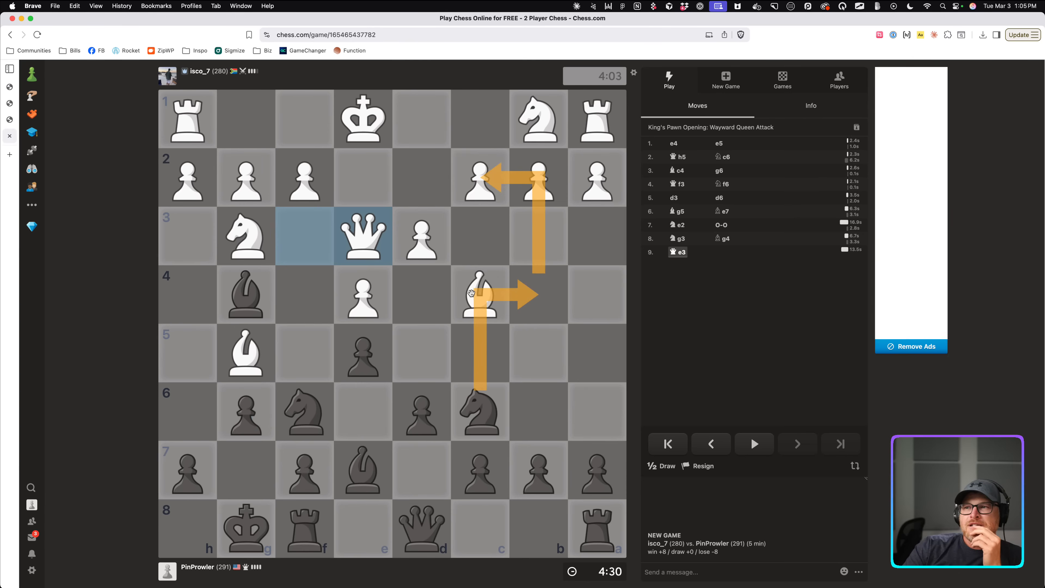
left_click(433, 324)
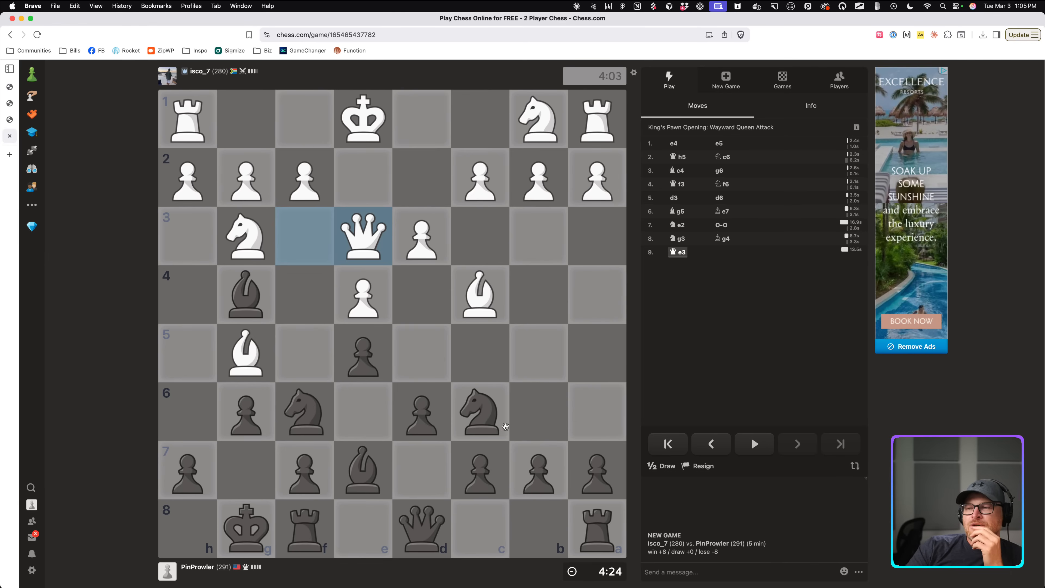
left_click_drag(591, 467, 597, 299)
left_click_drag(538, 469, 529, 368)
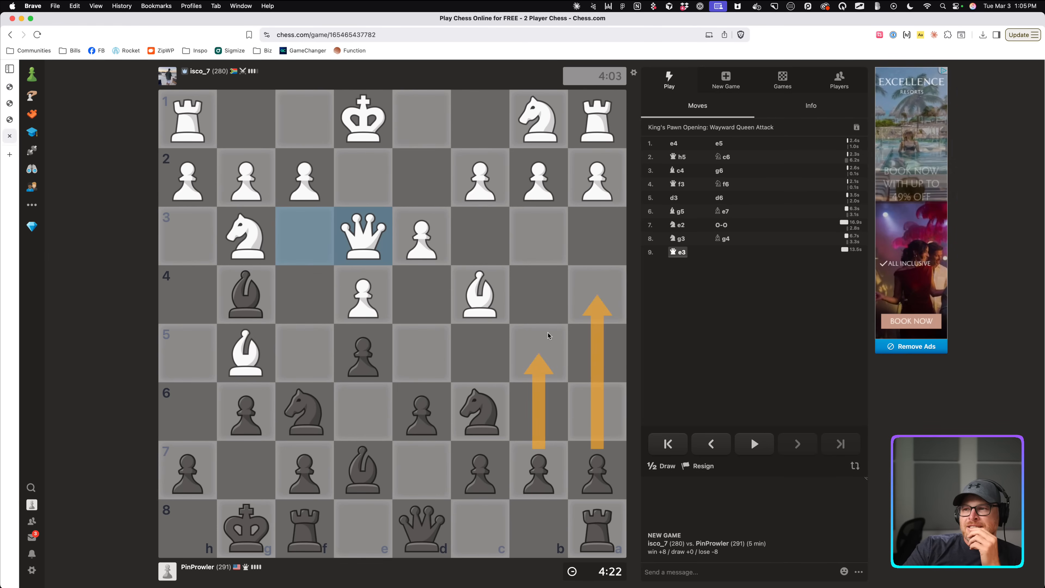
left_click(550, 334)
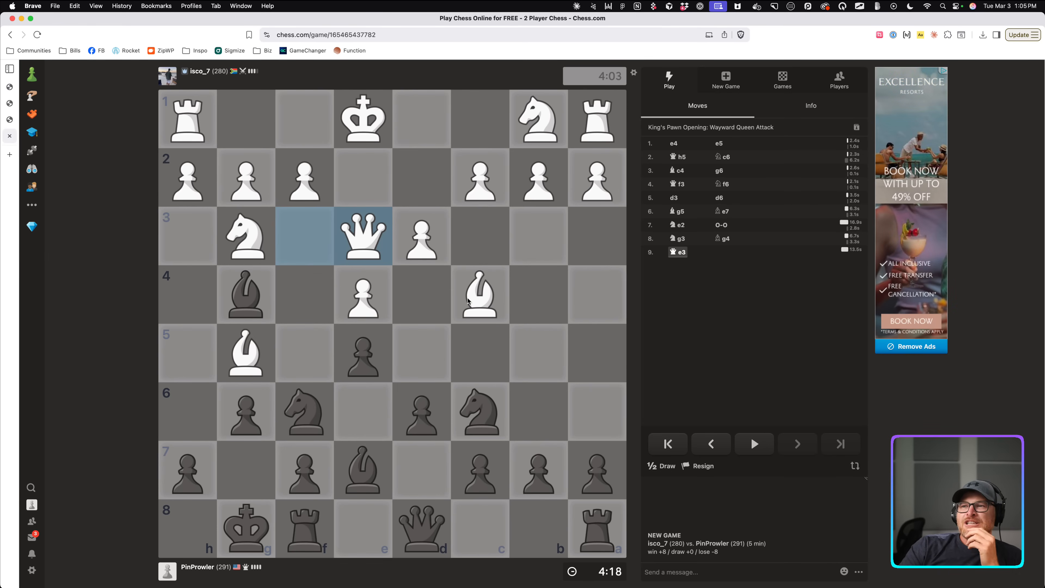
mouse_move(492, 401)
left_mouse_down()
mouse_move(534, 303)
mouse_move(483, 195)
left_mouse_up()
left_click(536, 255)
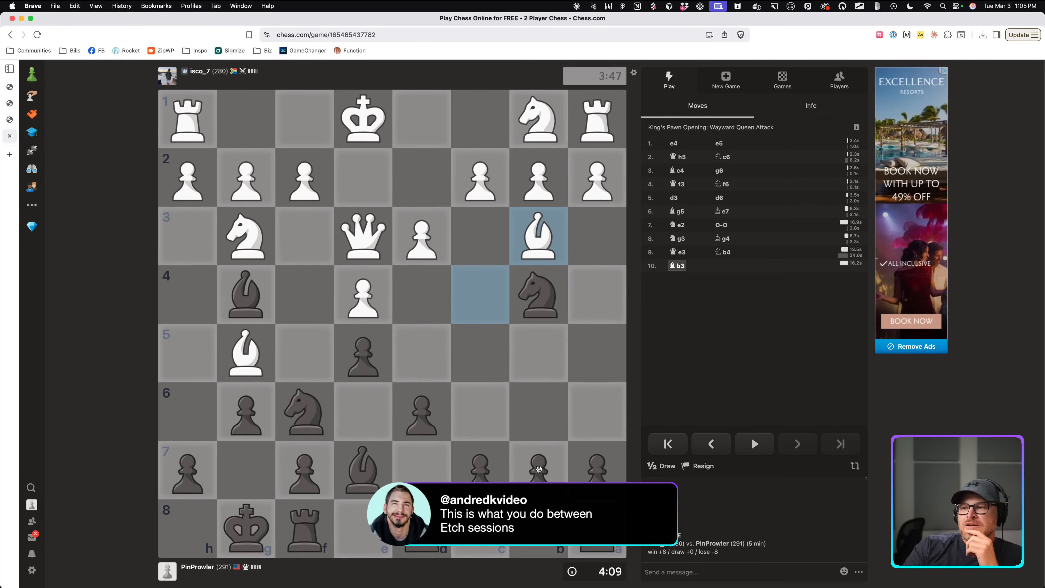
Push the b-pawn to b6 and retreat the b4 knight to c6.
left_click_drag(539, 470, 539, 416)
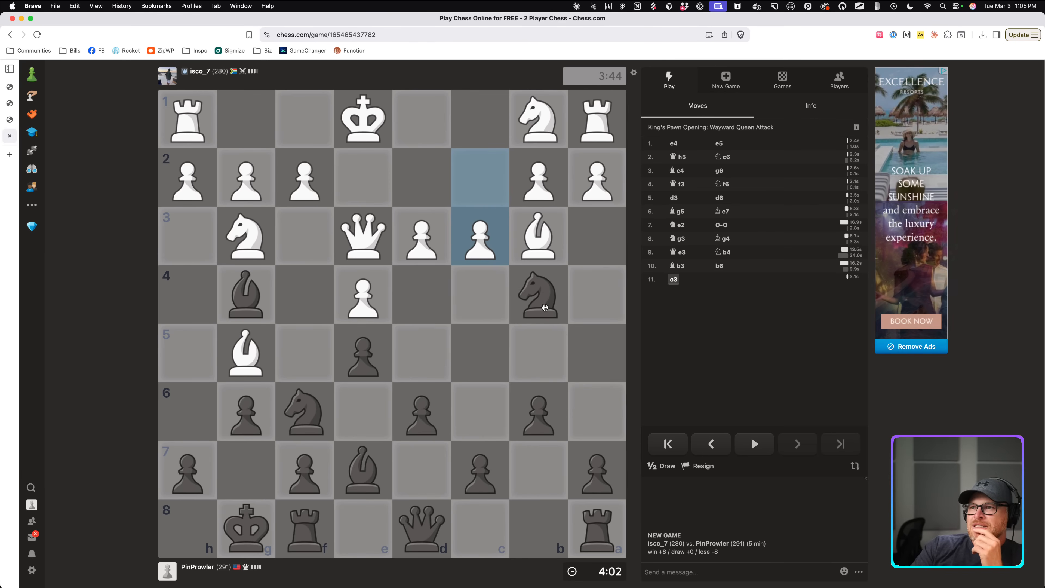
left_click_drag(544, 306, 479, 411)
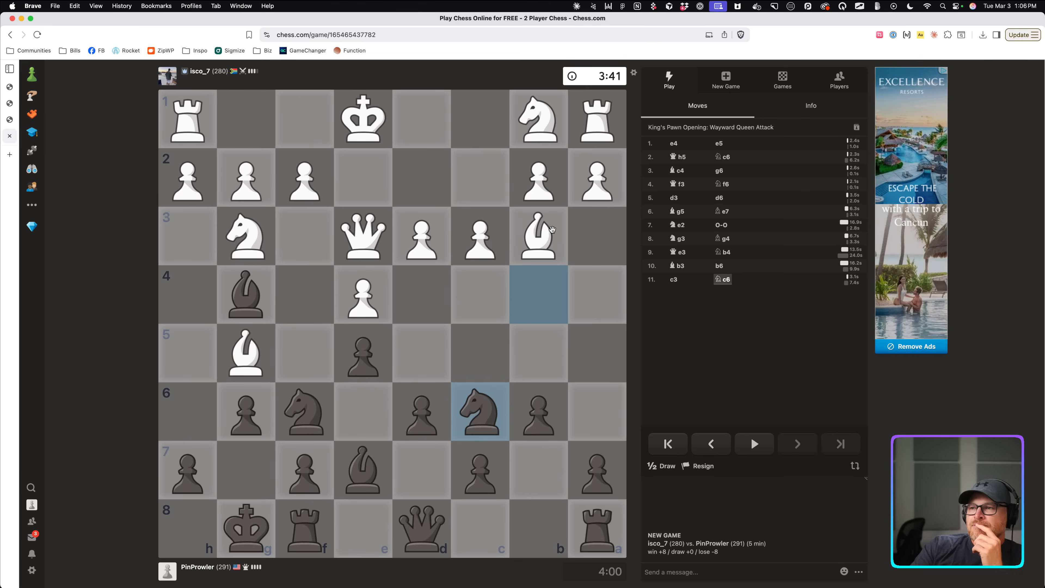
left_click_drag(551, 229, 305, 469)
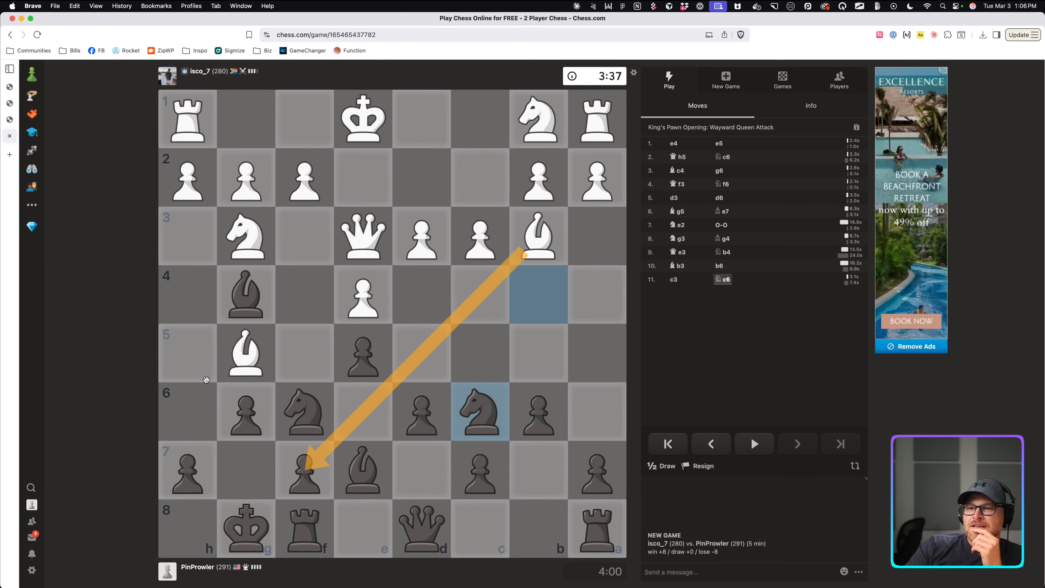
left_click(377, 476)
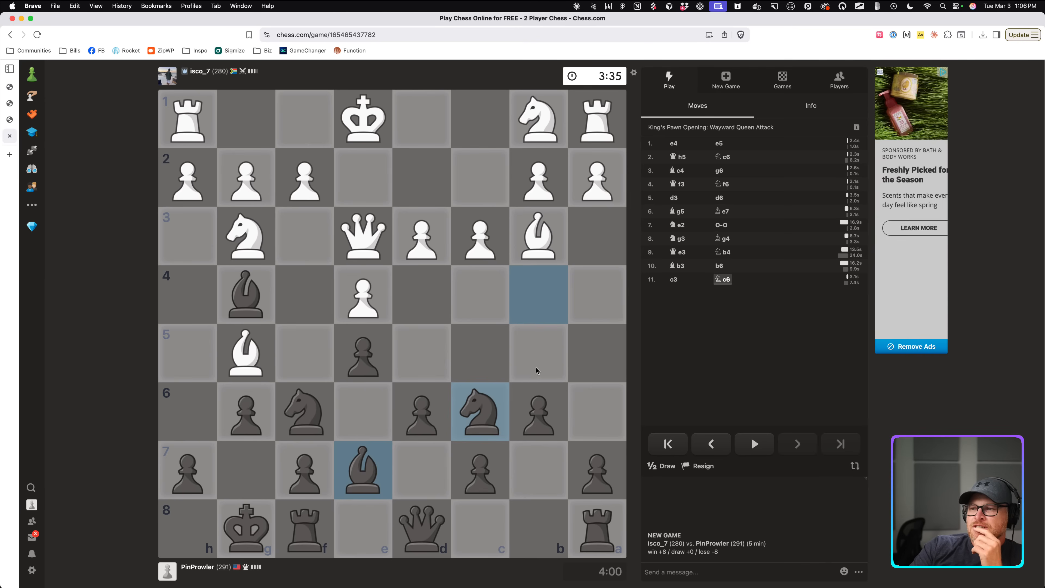
left_click_drag(587, 461, 585, 347)
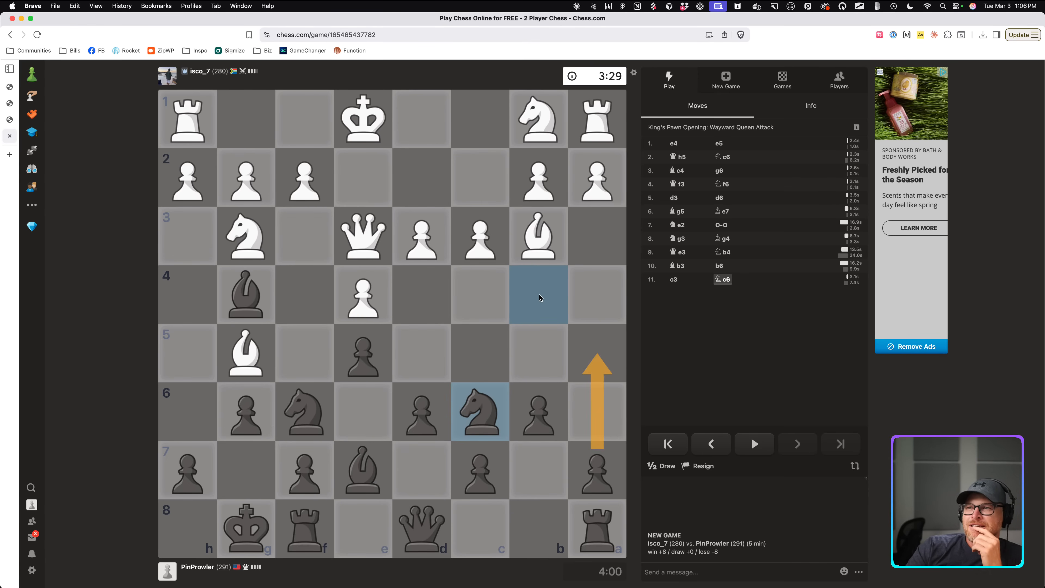
left_click(538, 316)
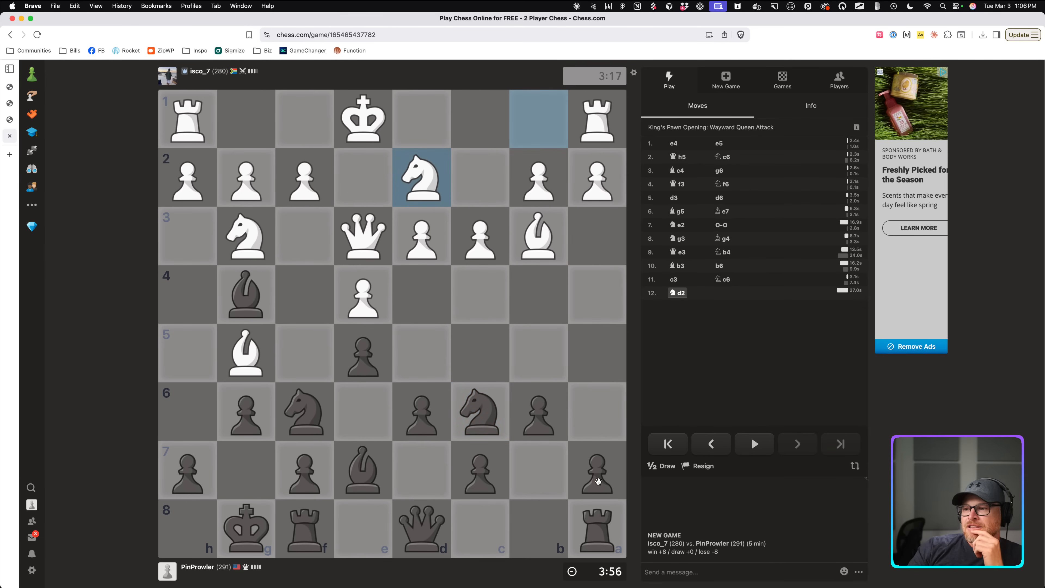
Push the a-pawn to a5, study knight routes to a5, then play b5.
left_click_drag(598, 481, 597, 353)
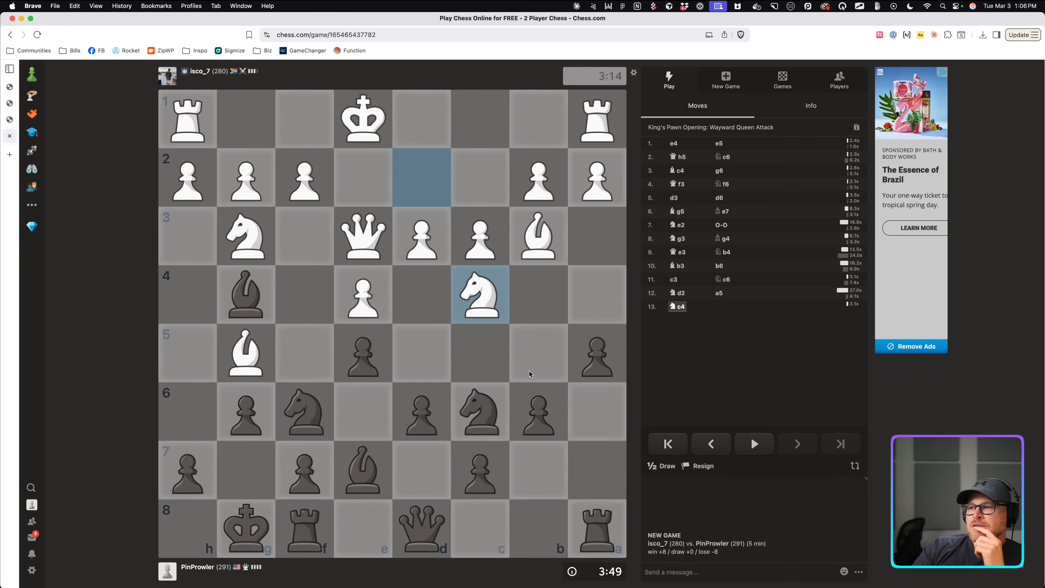
left_click_drag(481, 407, 584, 342)
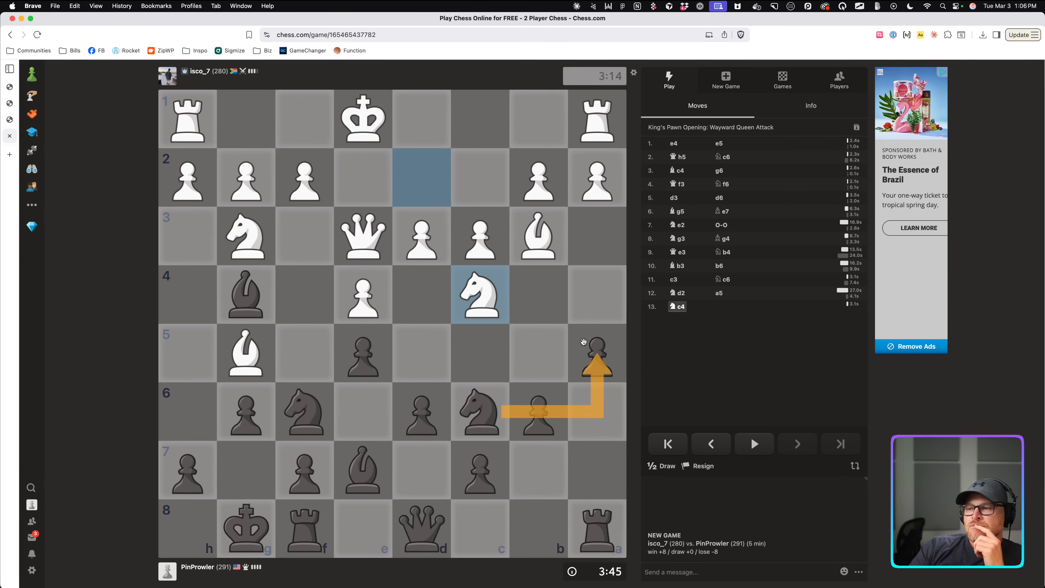
left_click(584, 342)
mouse_move(477, 299)
left_mouse_down()
mouse_move(552, 305)
mouse_move(603, 355)
left_mouse_up()
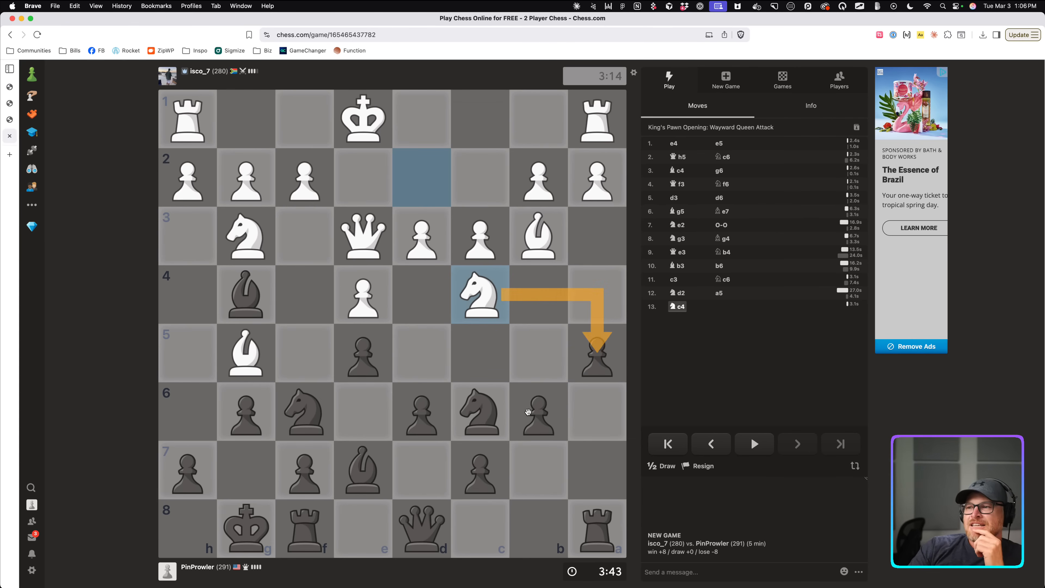
left_click_drag(503, 411, 592, 358)
left_click(592, 358)
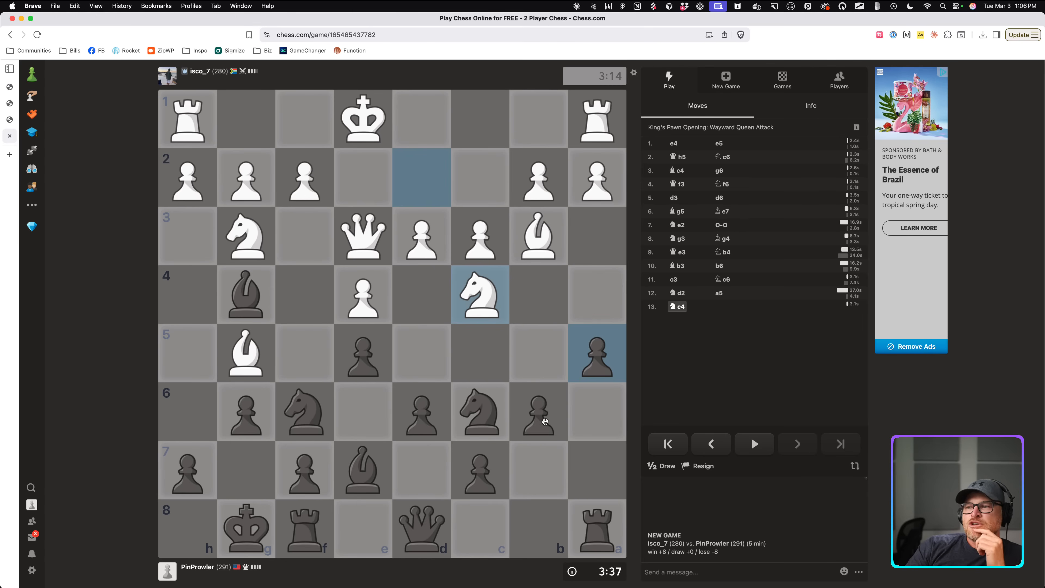
left_click_drag(545, 438, 535, 351)
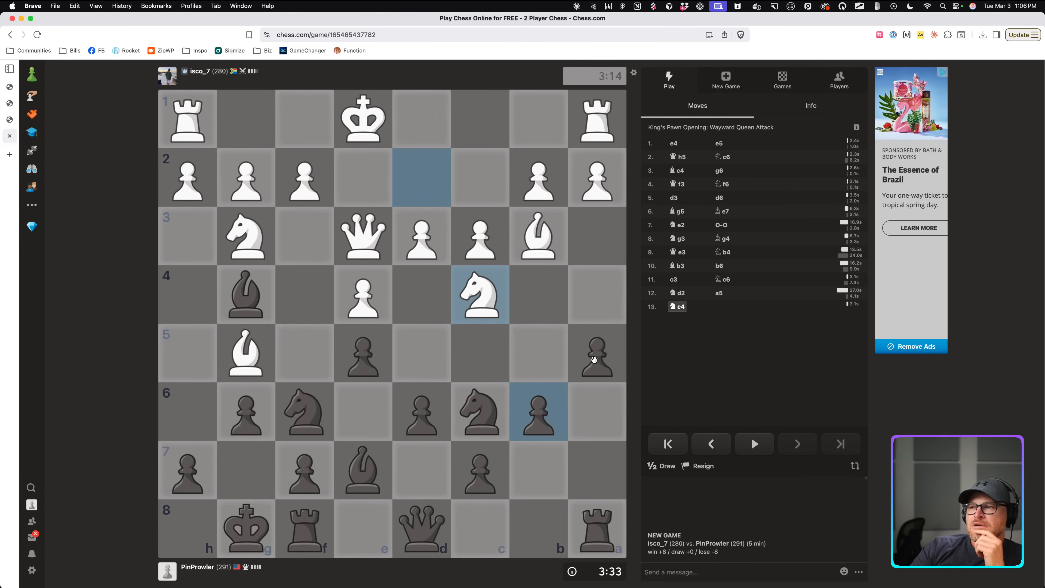
left_click(526, 358)
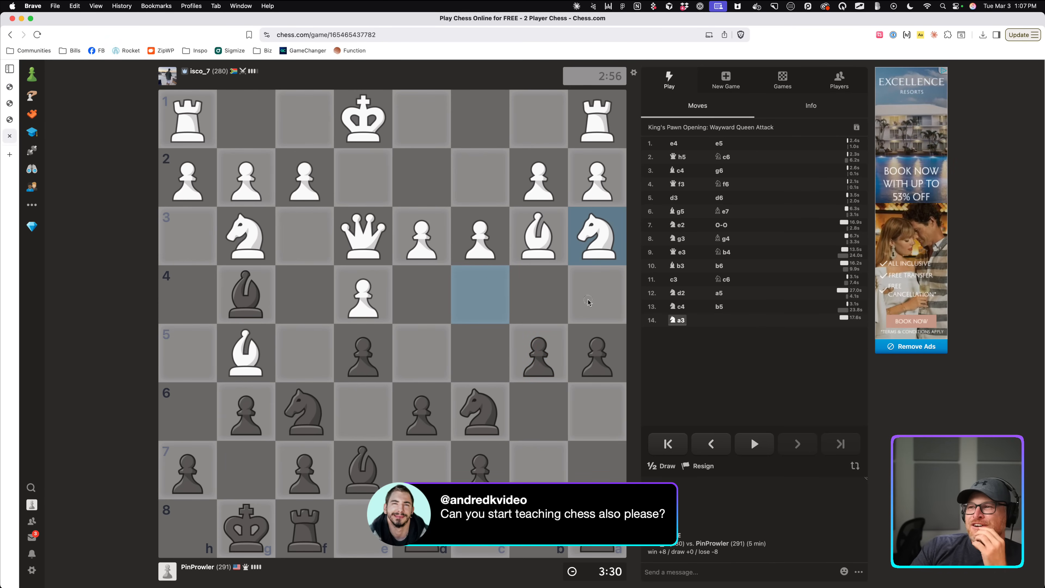
Weigh a4, Qe7, b4 and White's Nb5 idea with arrows, then play 14...Qb8.
mouse_move(592, 339)
left_mouse_down()
mouse_move(593, 286)
mouse_move(597, 353)
left_mouse_up()
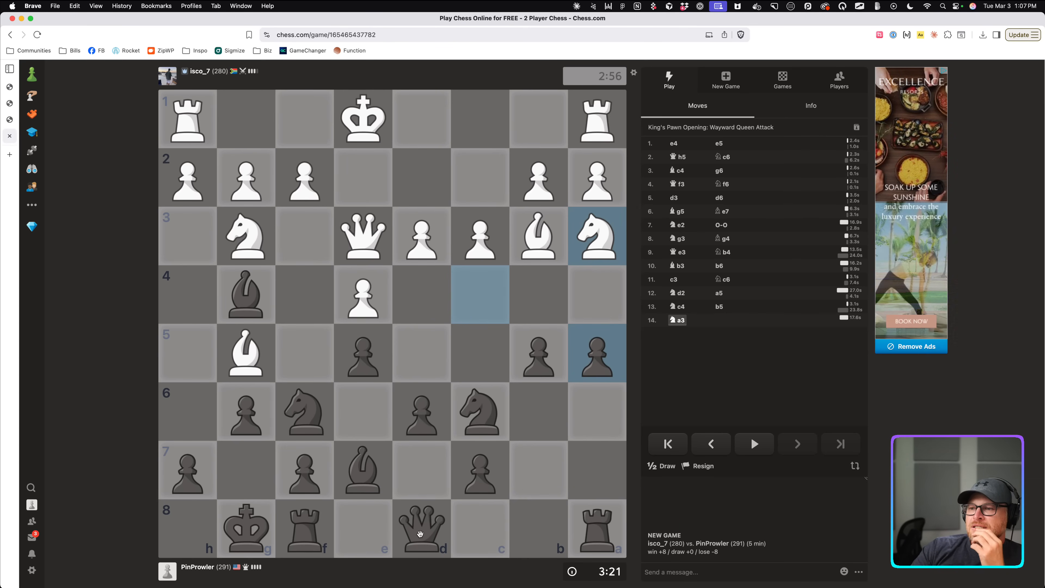
mouse_move(422, 529)
left_mouse_down()
mouse_move(419, 468)
mouse_move(420, 518)
left_mouse_up()
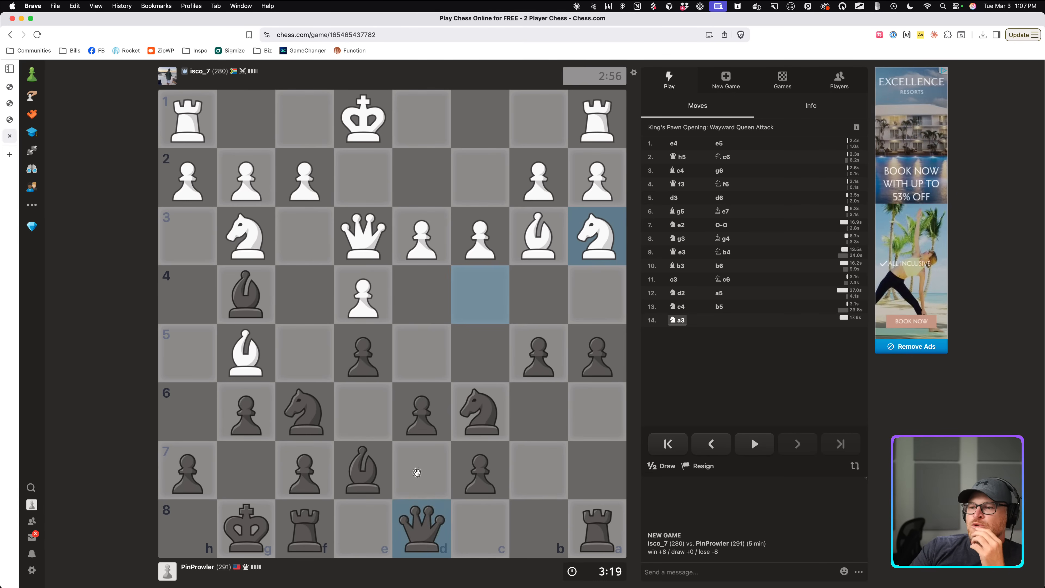
left_click_drag(421, 470, 526, 363)
left_click(578, 360)
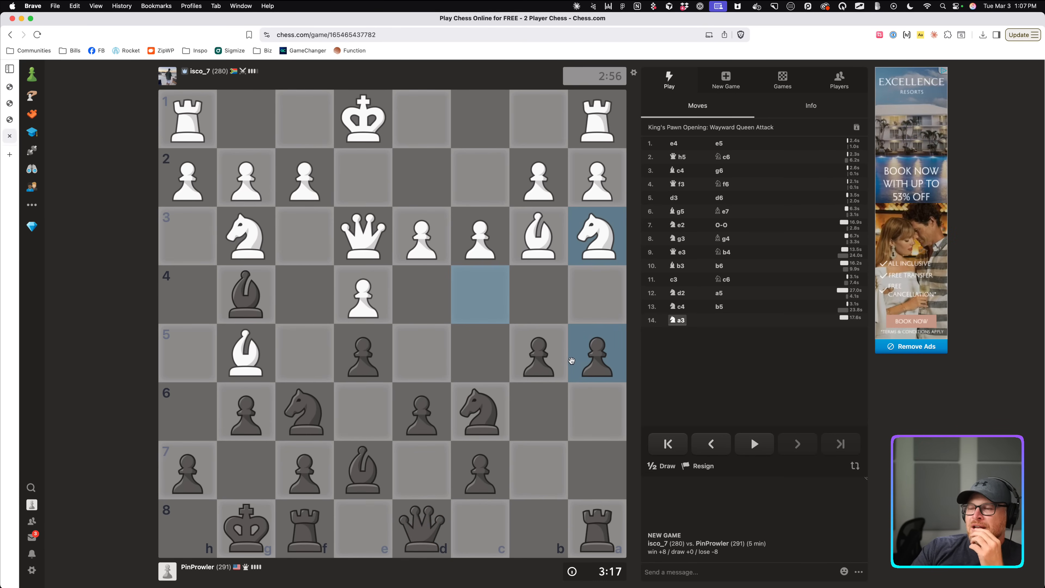
mouse_move(594, 355)
left_mouse_down()
mouse_move(593, 309)
mouse_move(594, 352)
left_mouse_up()
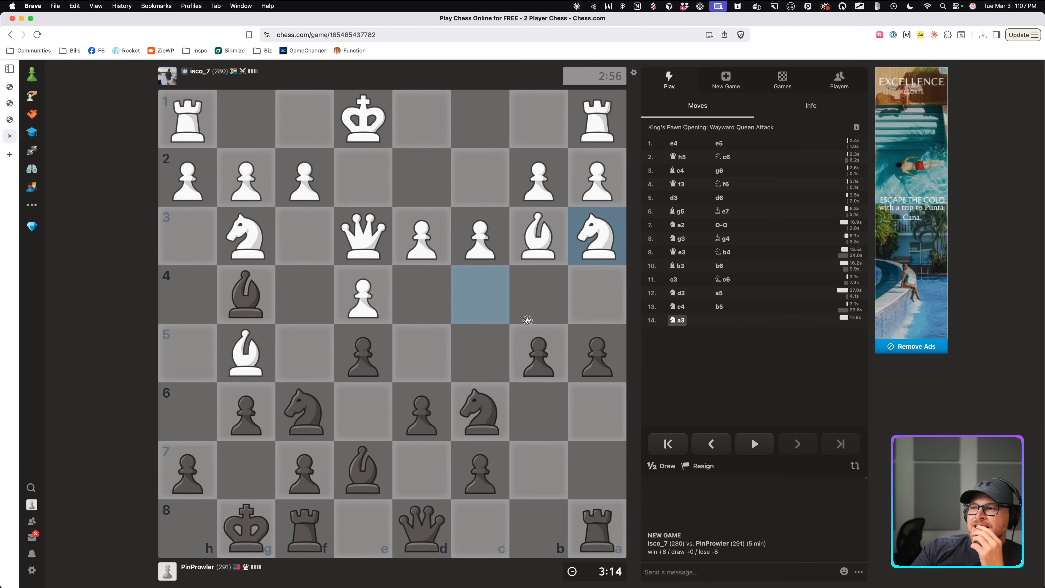
left_click_drag(595, 247, 535, 346)
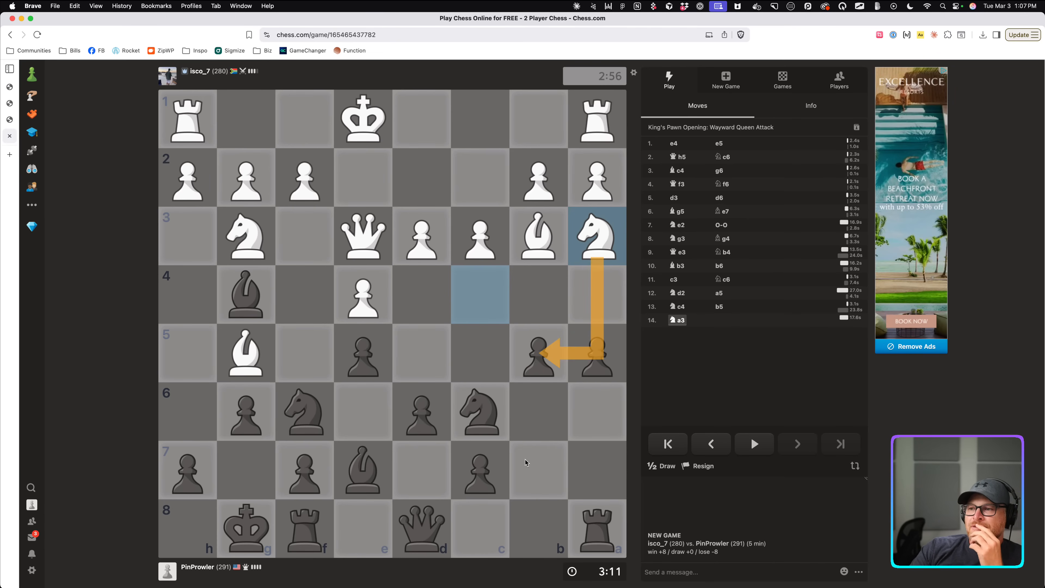
left_click(495, 429)
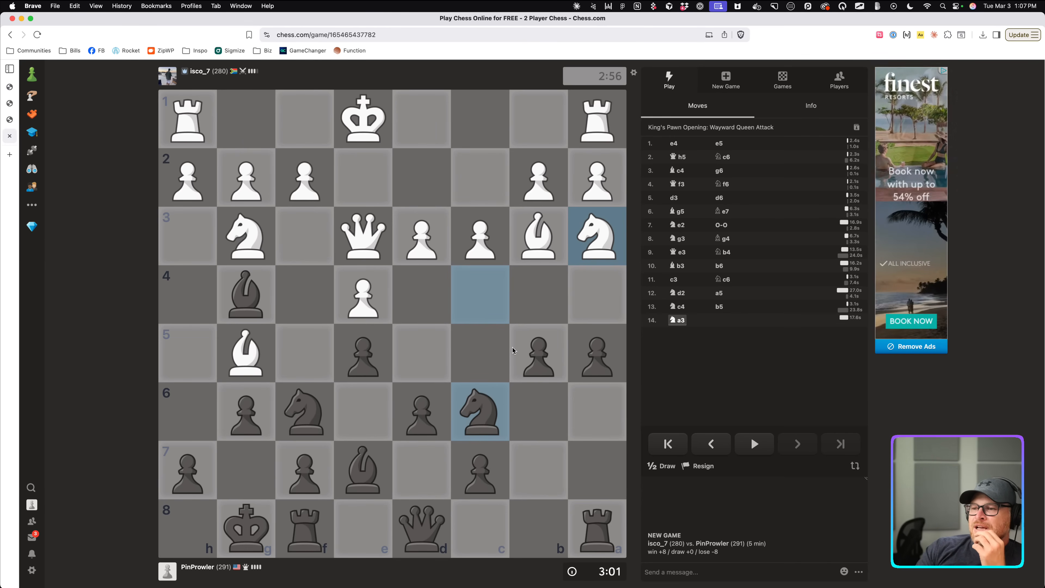
mouse_move(537, 349)
left_mouse_down()
mouse_move(542, 285)
mouse_move(535, 357)
left_mouse_up()
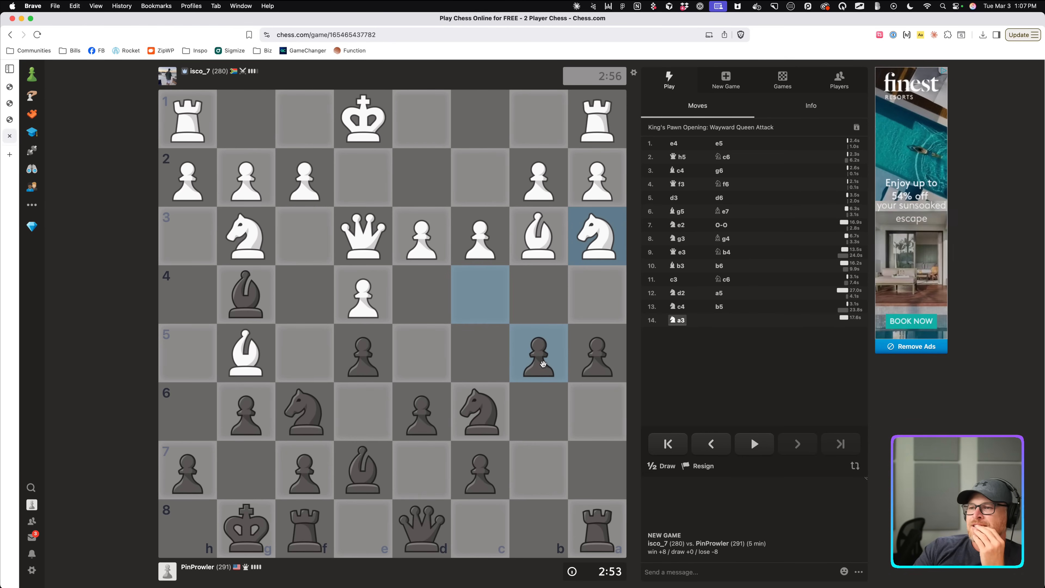
left_click_drag(421, 529, 538, 529)
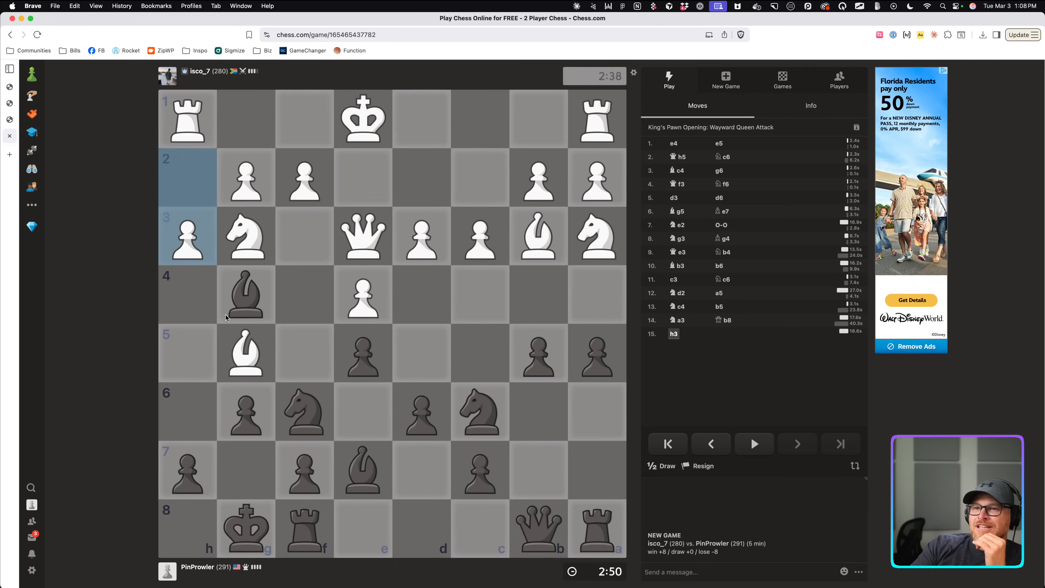
Retreat the bishop to d7 and the knight to d8, then push the a-pawn to a4.
left_click_drag(264, 281, 363, 419)
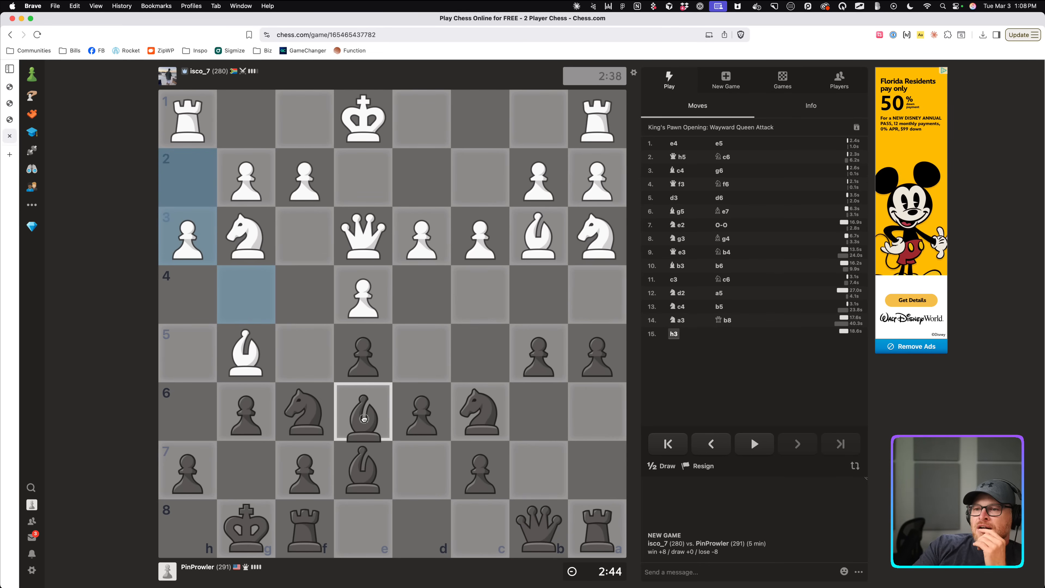
left_click_drag(363, 419, 423, 466)
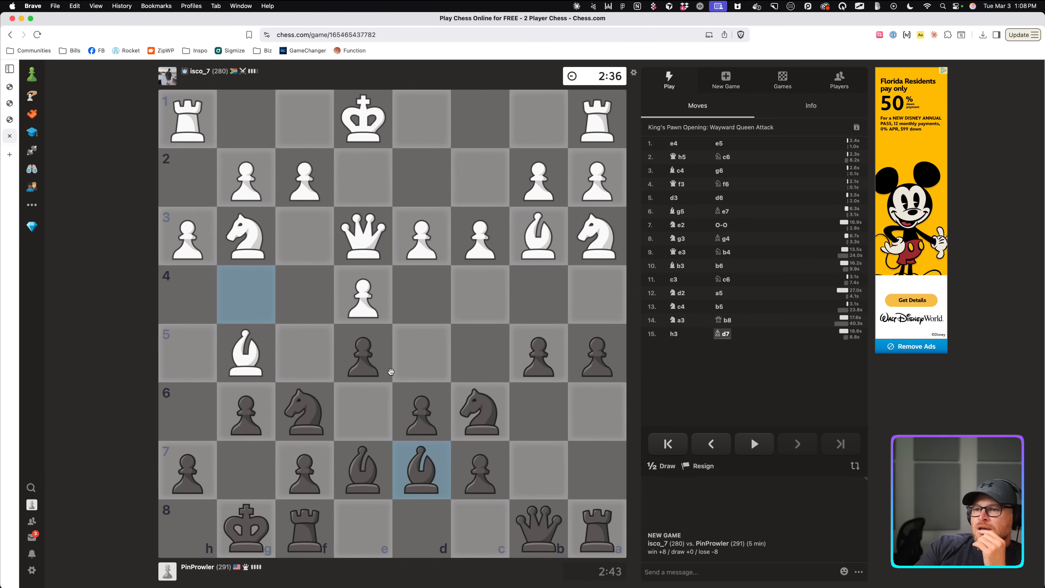
mouse_move(491, 420)
left_mouse_down()
mouse_move(473, 423)
mouse_move(428, 508)
mouse_move(479, 429)
left_mouse_up()
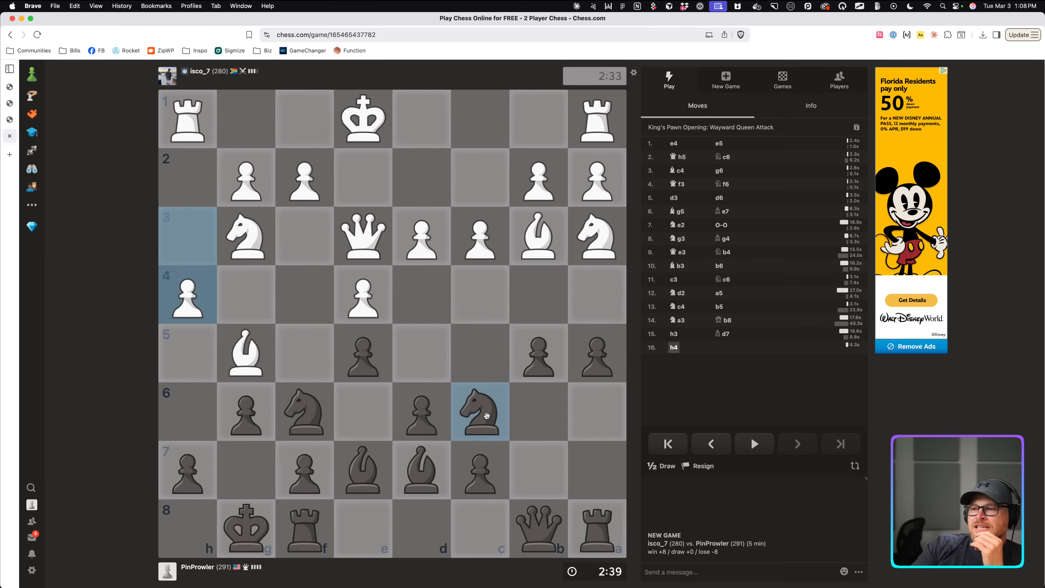
left_click_drag(490, 424, 421, 528)
left_click_drag(469, 420, 494, 375)
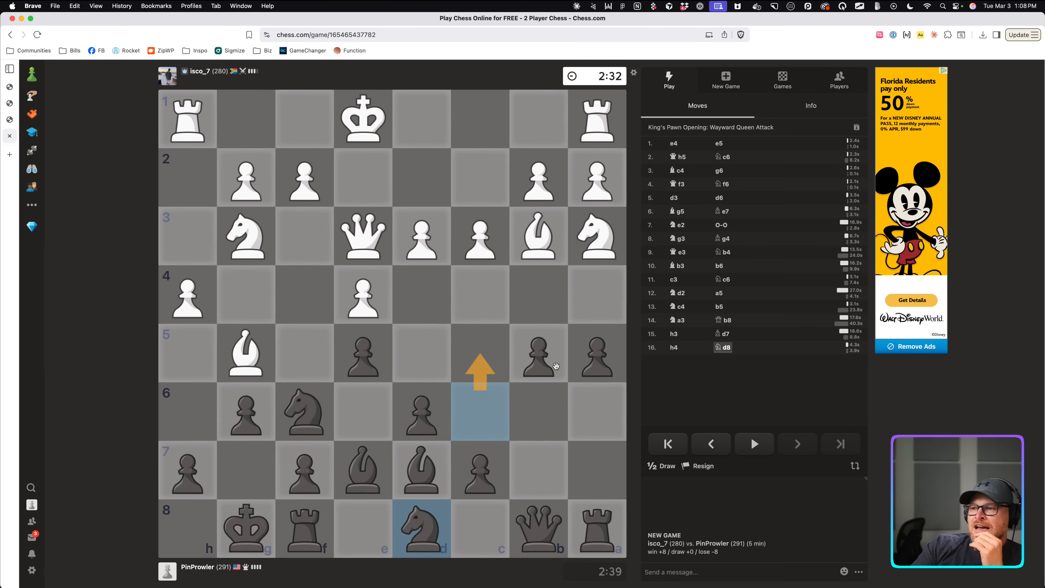
left_click(489, 414)
left_click_drag(581, 364, 584, 295)
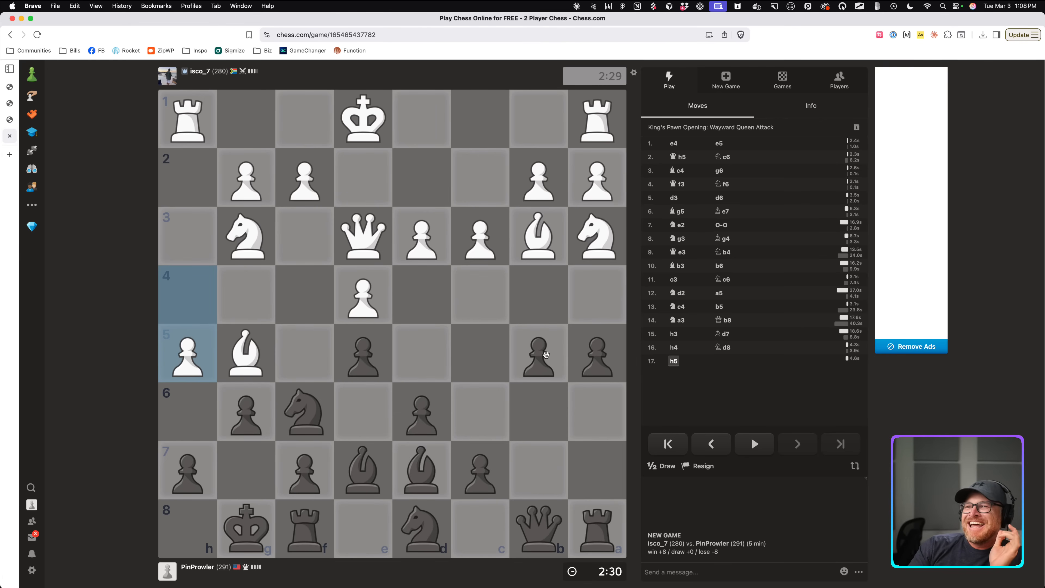
left_click_drag(545, 355, 591, 288)
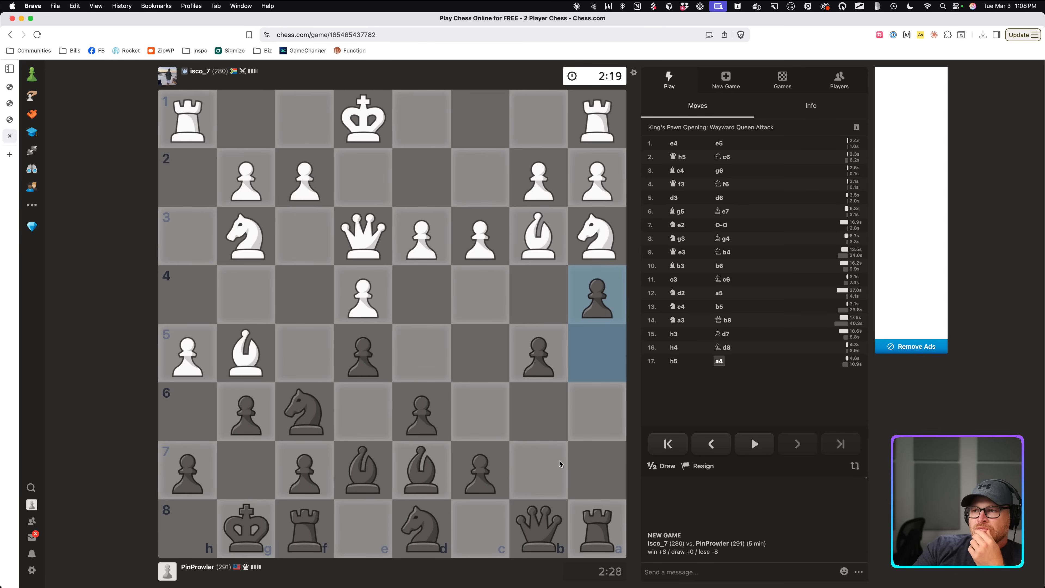
Study queen, rook and bishop lines with arrows, then push the b5 pawn to b4.
left_click_drag(544, 524, 544, 336)
left_click_drag(594, 527, 594, 298)
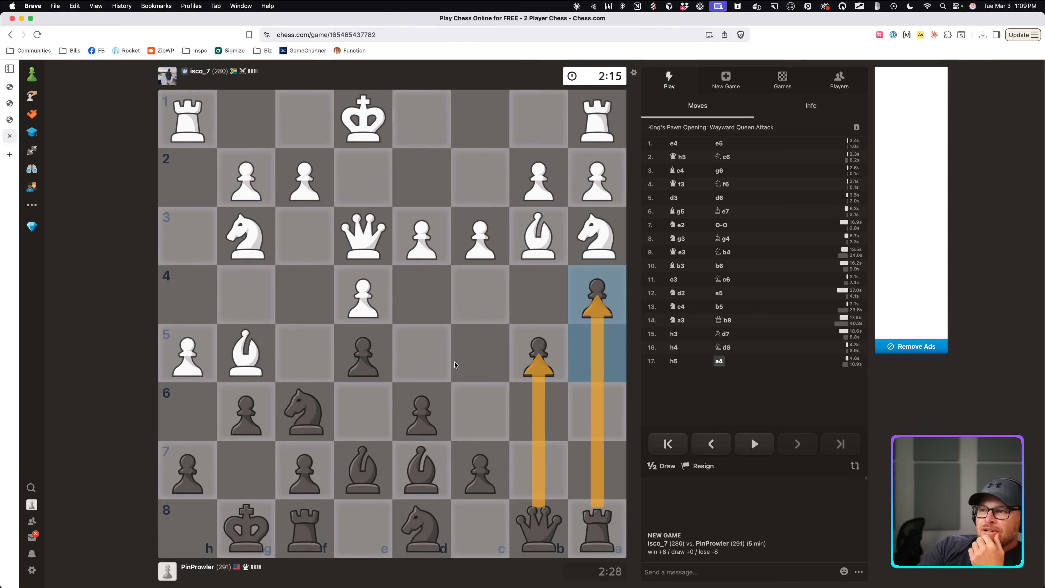
left_click(453, 383)
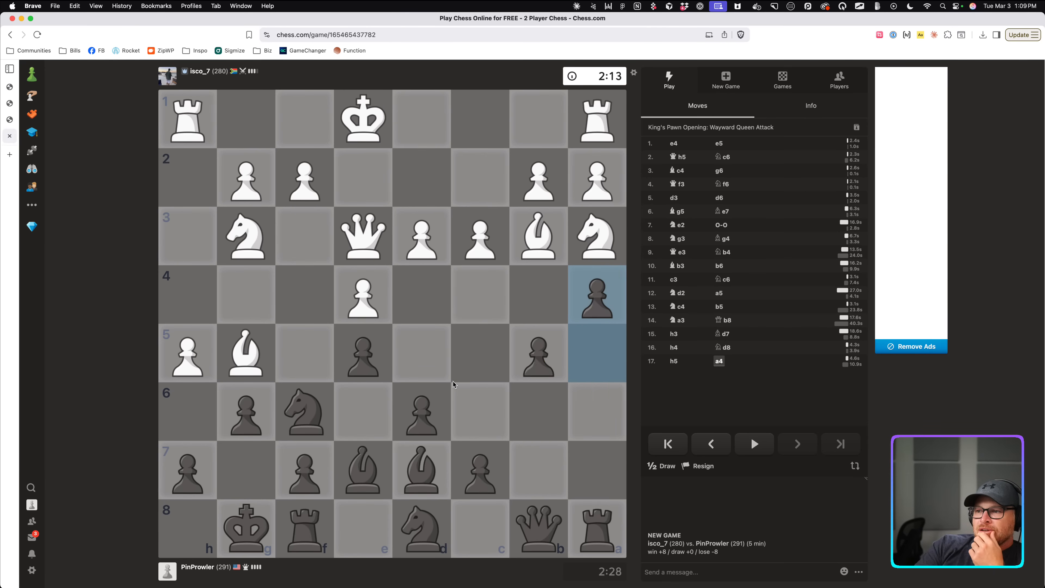
left_click_drag(436, 496, 547, 344)
left_click(553, 396)
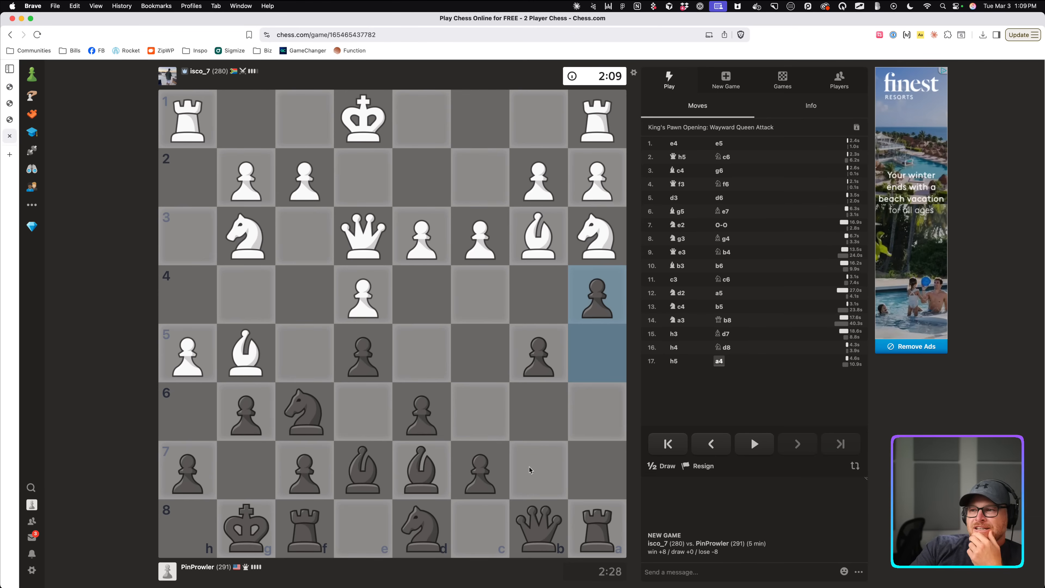
left_click_drag(441, 470, 504, 400)
left_click(518, 472)
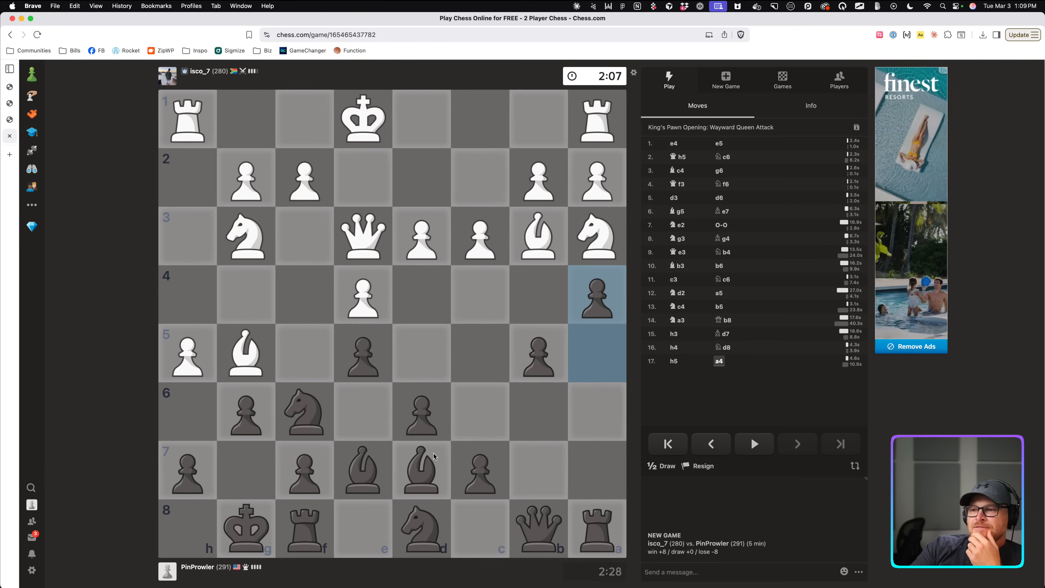
left_click_drag(430, 469, 537, 361)
left_click_drag(539, 529, 539, 355)
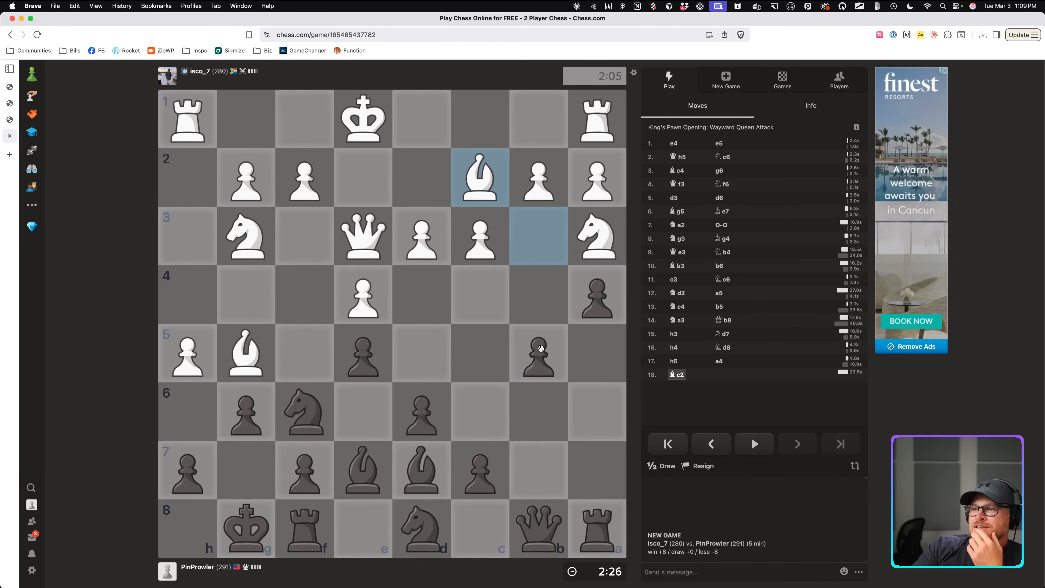
left_click_drag(540, 348, 540, 291)
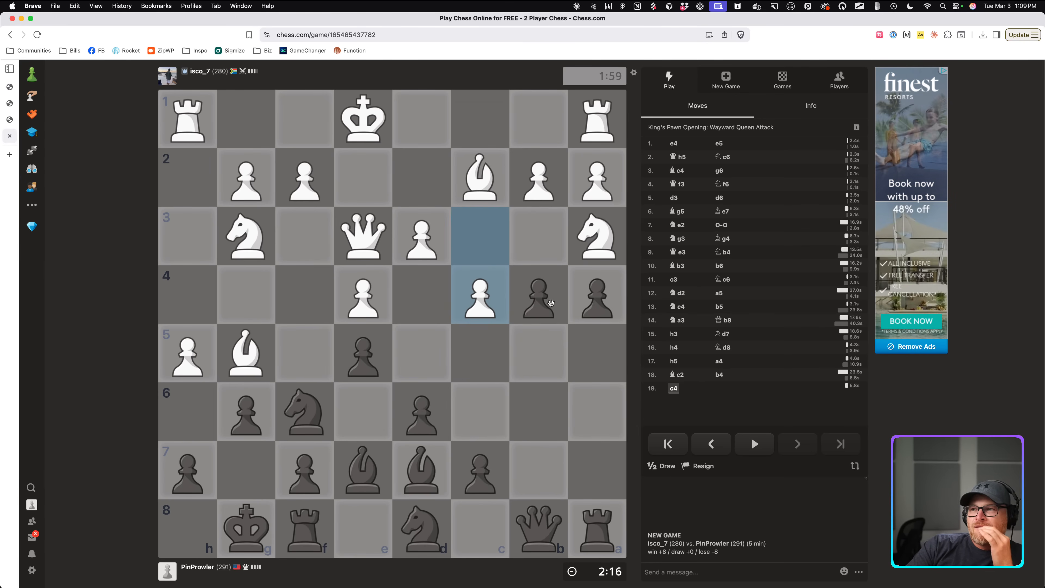
Push the b-pawn to b3 and recapture axb3.
mouse_move(550, 302)
left_mouse_down()
mouse_move(540, 237)
mouse_move(538, 287)
mouse_move(538, 237)
left_mouse_up()
left_click_drag(490, 185, 538, 235)
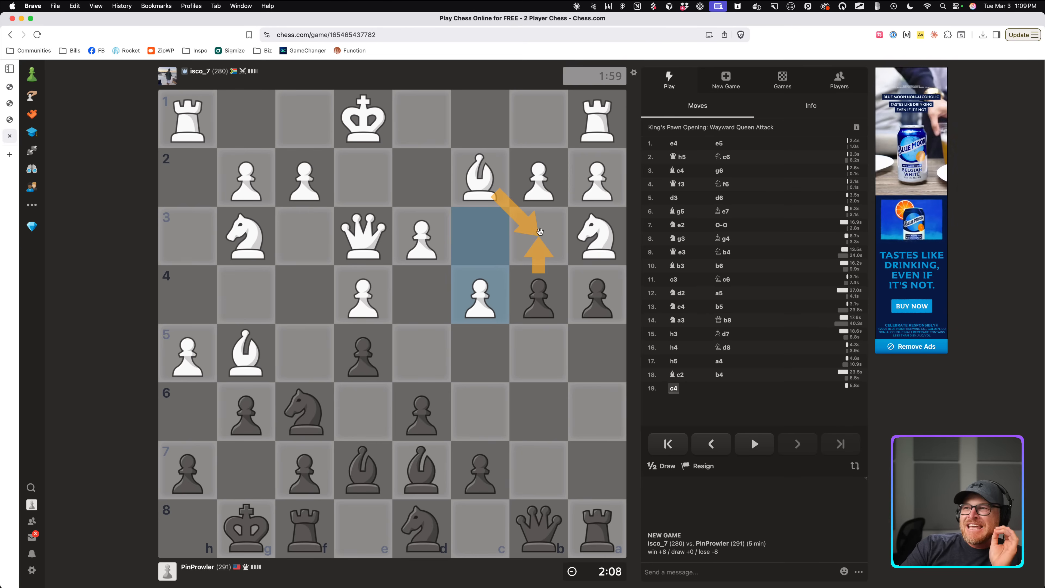
left_click_drag(539, 527, 540, 226)
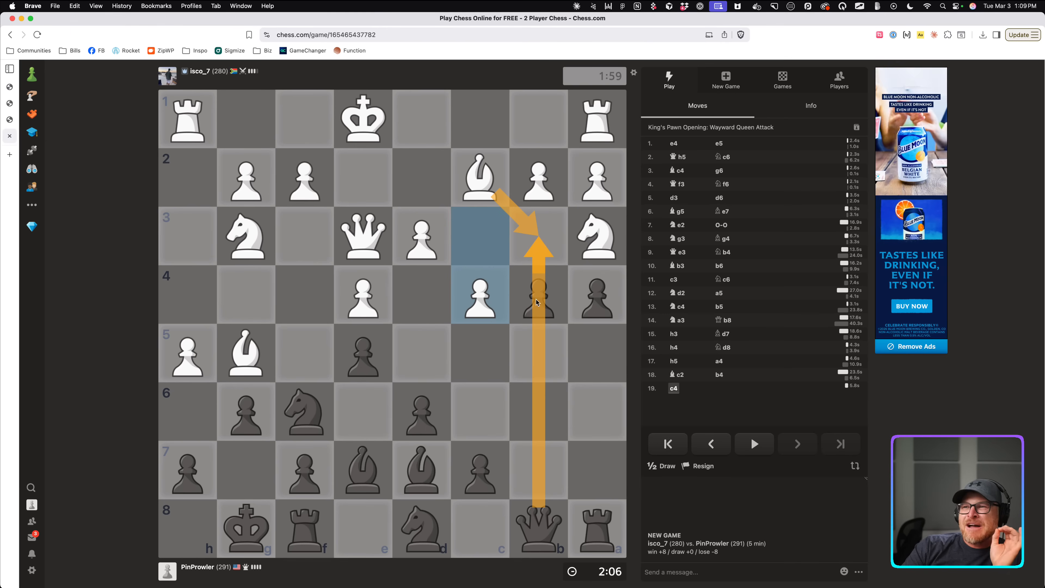
left_click(586, 393)
left_click_drag(538, 294, 534, 233)
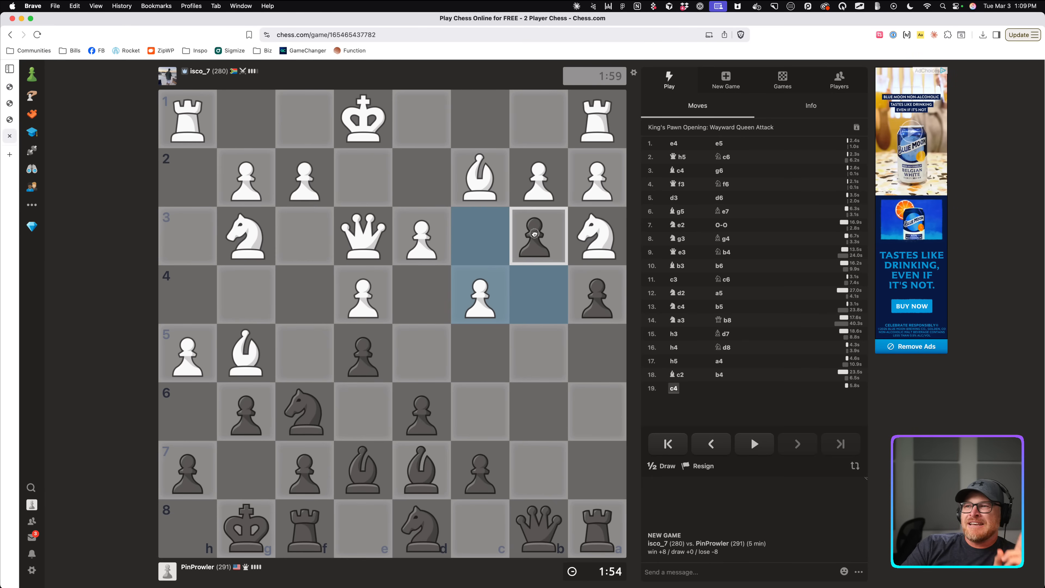
left_click_drag(534, 232, 534, 234)
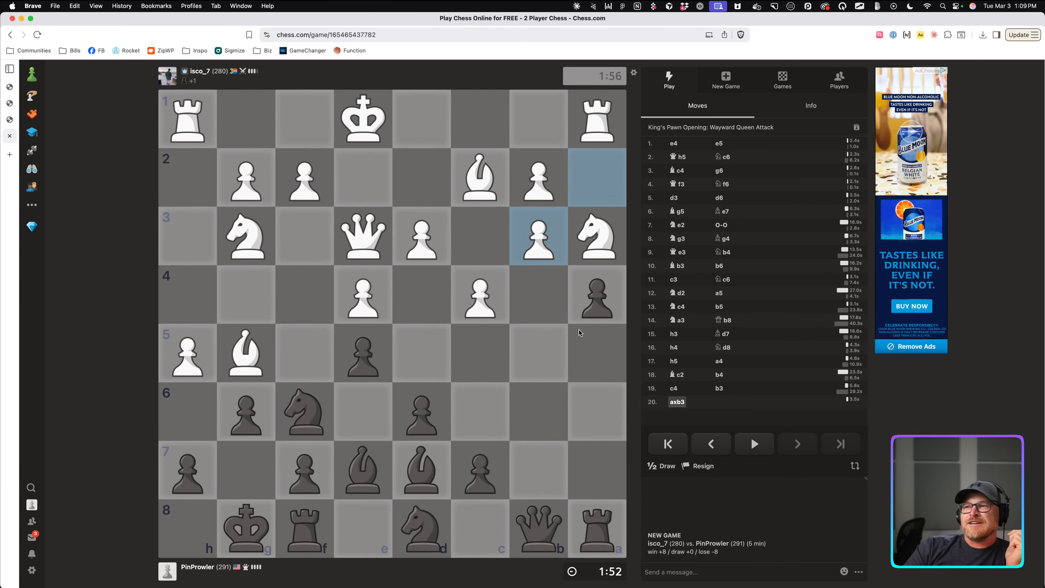
left_click_drag(597, 296, 537, 235)
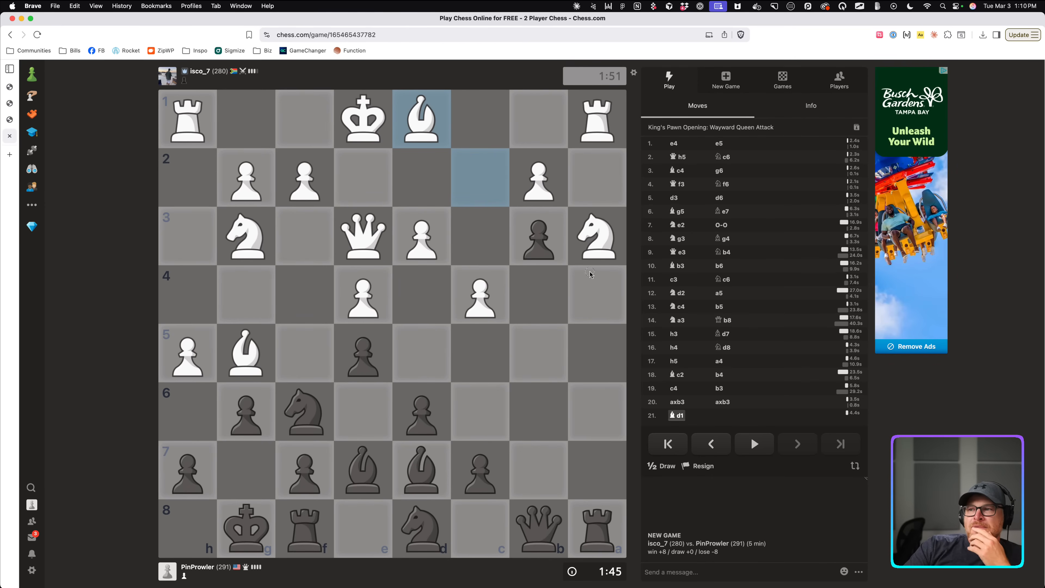
Move the d7 bishop to a4.
left_click_drag(590, 272, 590, 274)
left_click(455, 451)
left_click_drag(437, 465, 587, 296)
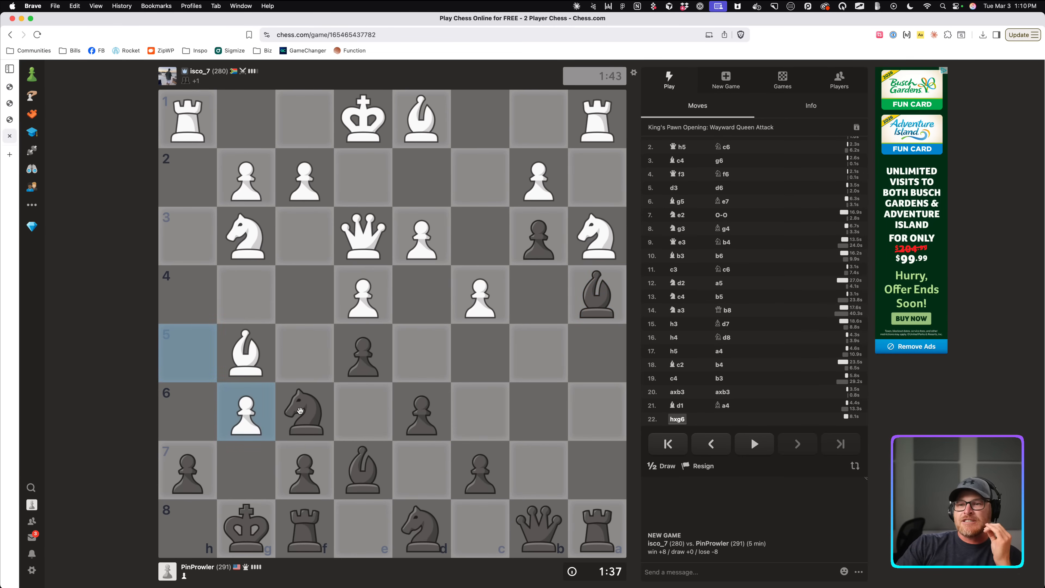
Recapture on g6 with the f7 pawn and on f6 with the e7 bishop.
left_click_drag(306, 464, 246, 412)
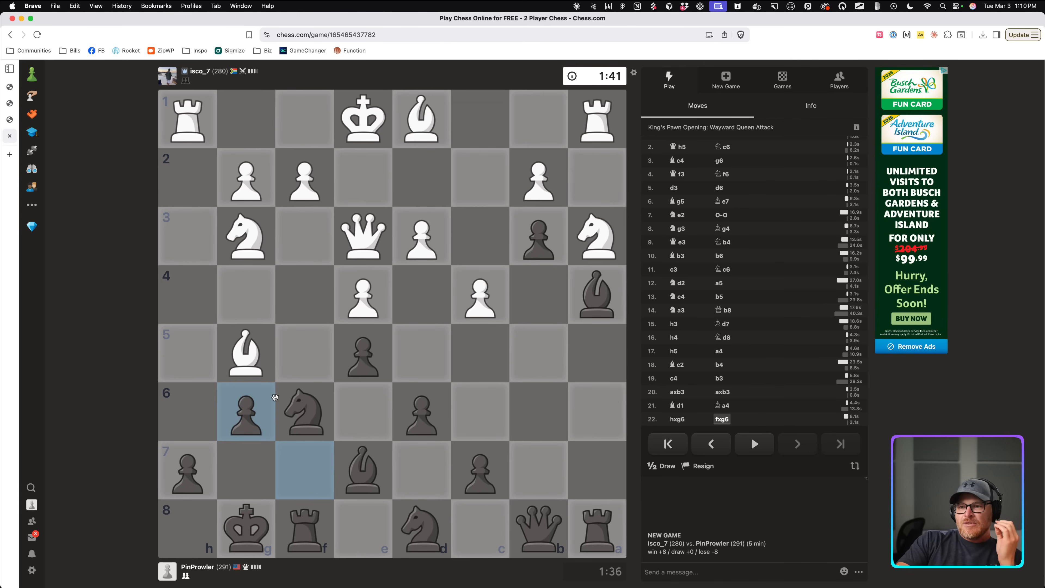
left_click_drag(261, 368, 297, 406)
left_click_drag(342, 457, 300, 415)
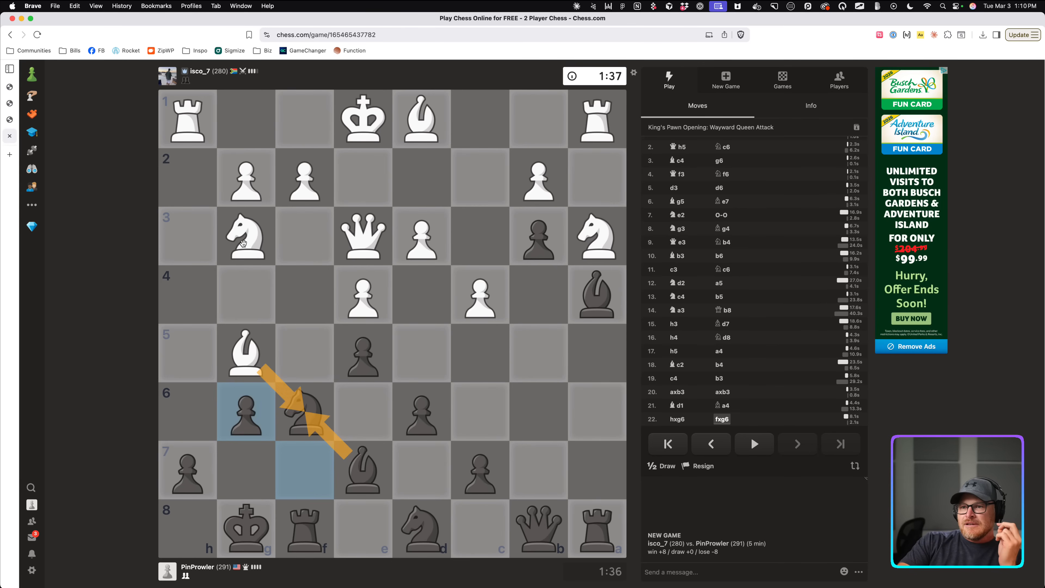
left_click_drag(244, 244, 292, 344)
left_click(323, 374)
left_click_drag(347, 464, 313, 415)
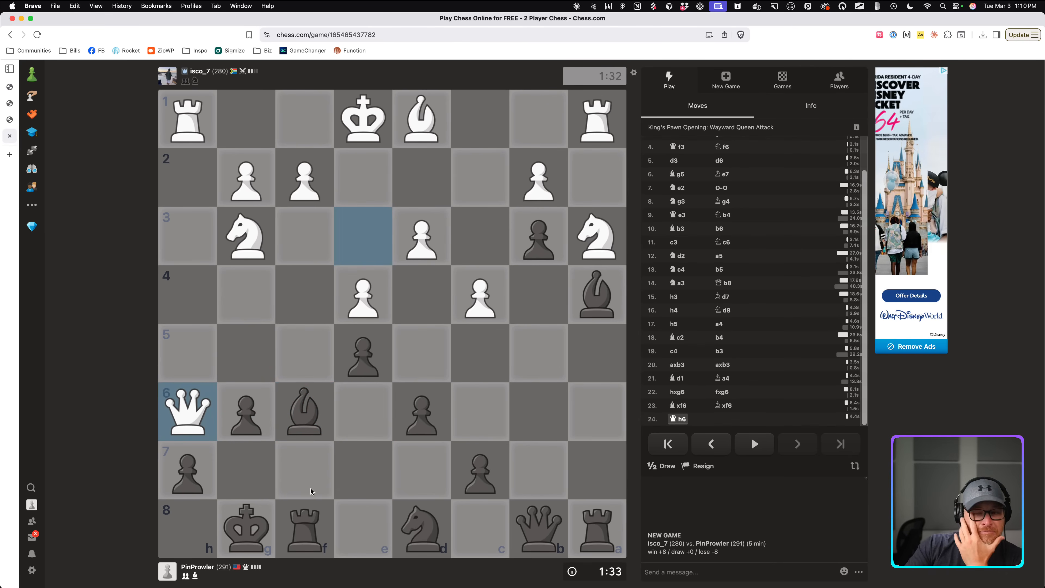
Retreat the bishop to g7, then step the king from g8 to f7.
left_click(310, 417)
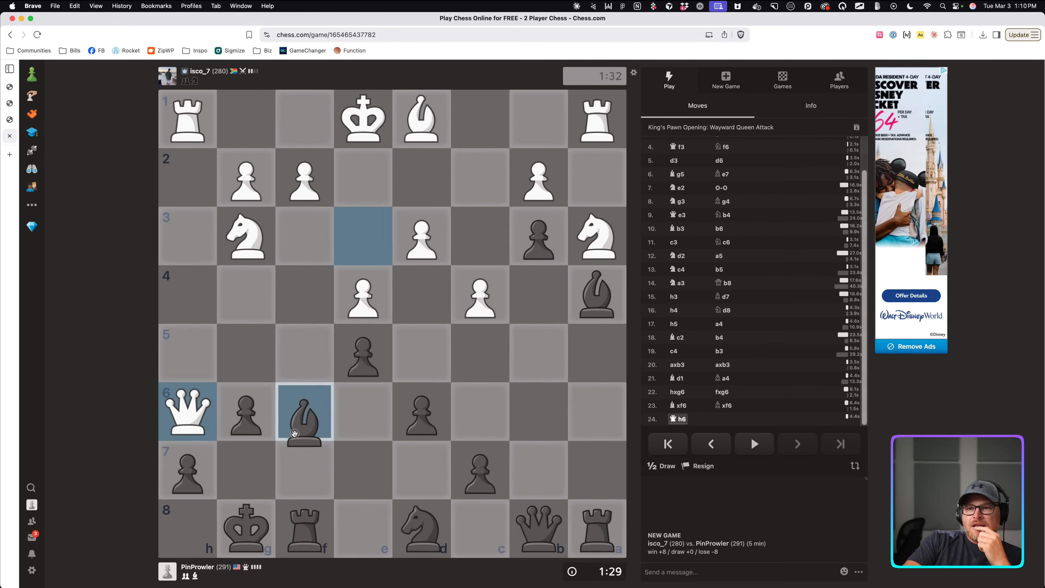
left_click(247, 470)
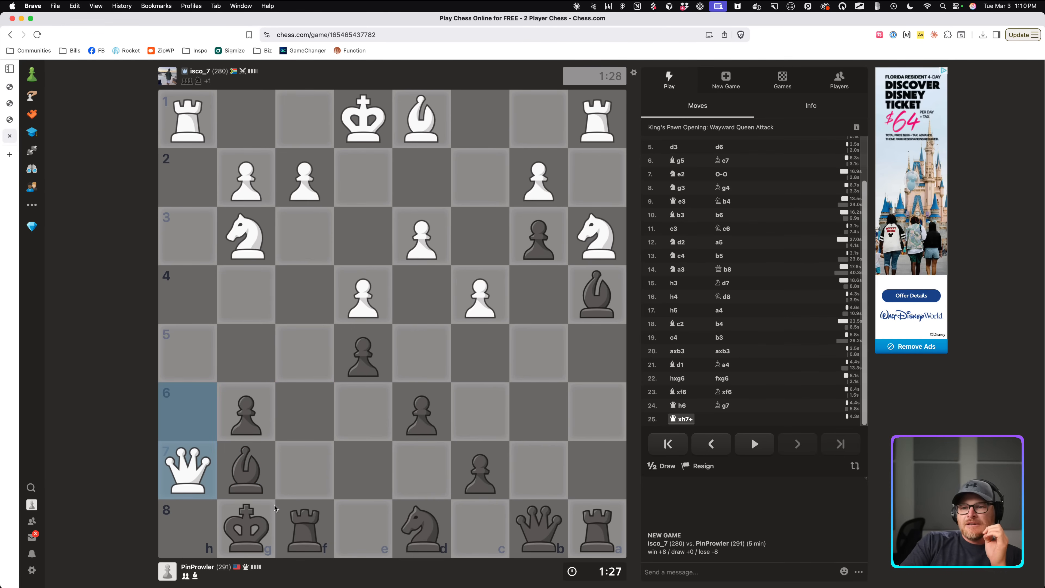
left_click_drag(270, 507, 305, 469)
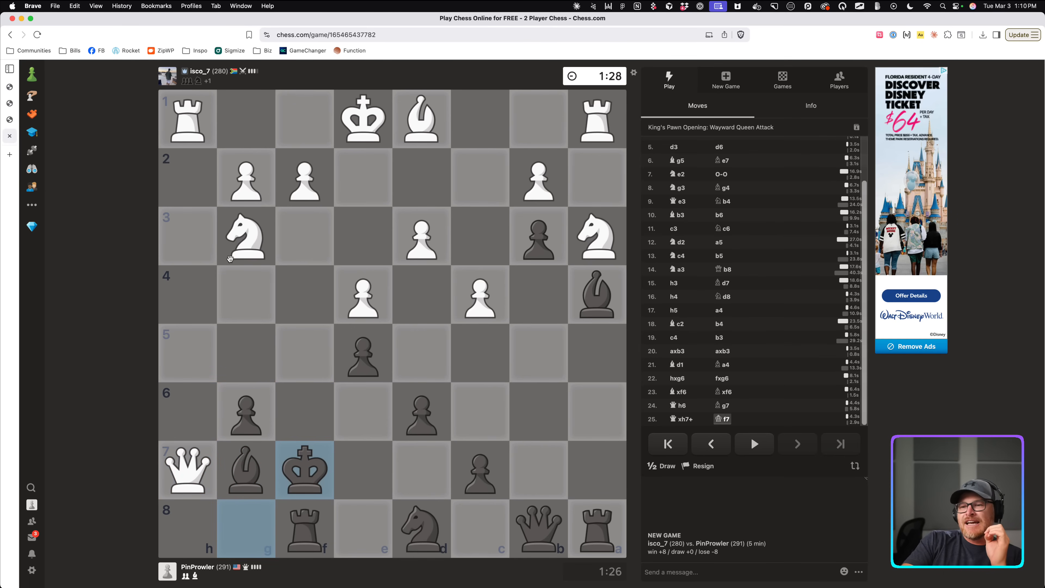
Study White's rook and knight threats with arrows and try the d8 knight on e6.
left_click_drag(171, 130, 183, 414)
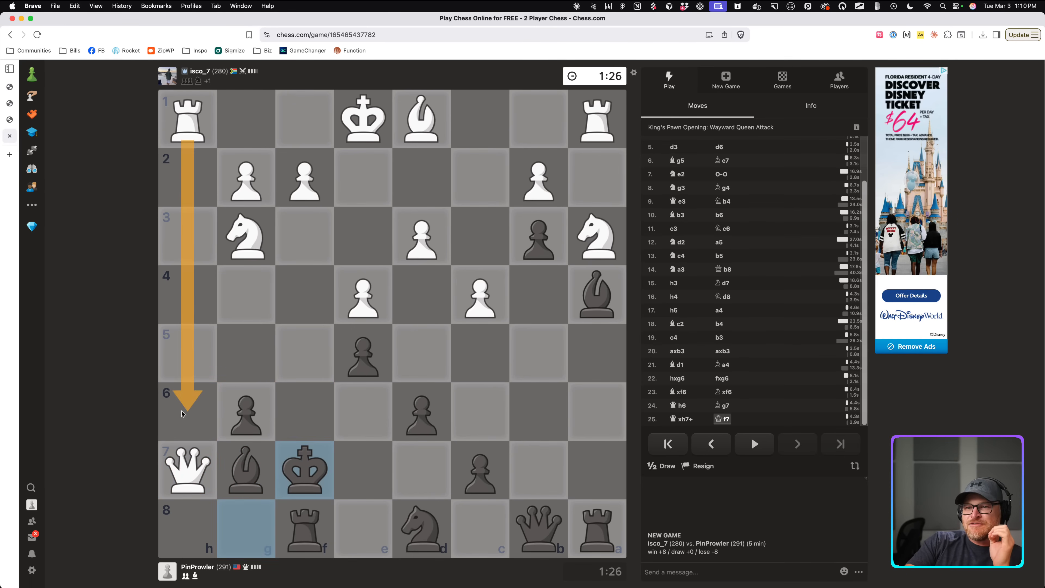
left_click(316, 342)
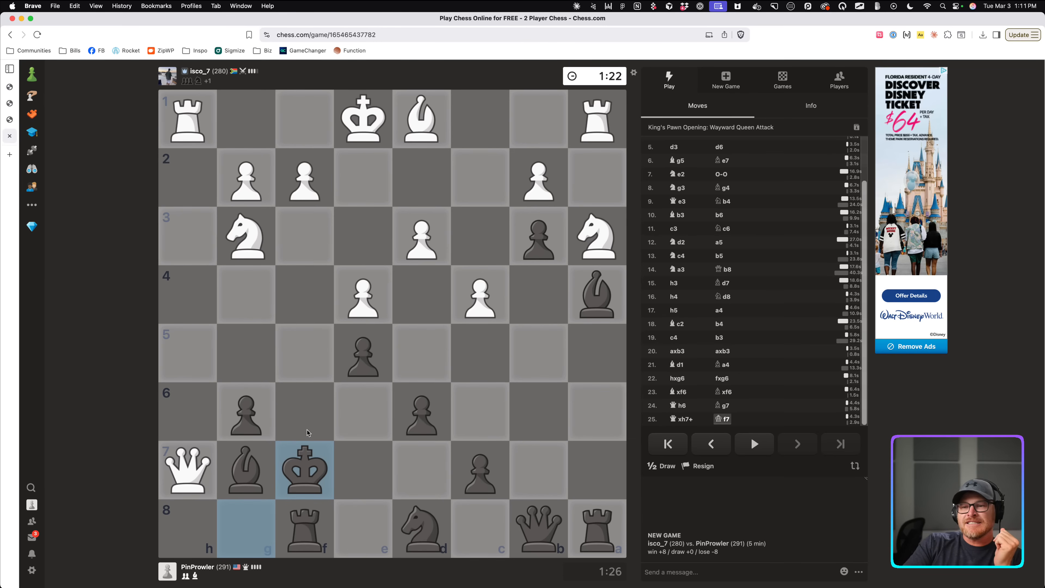
left_click_drag(245, 240, 303, 463)
left_click(250, 244)
left_click_drag(251, 244, 285, 336)
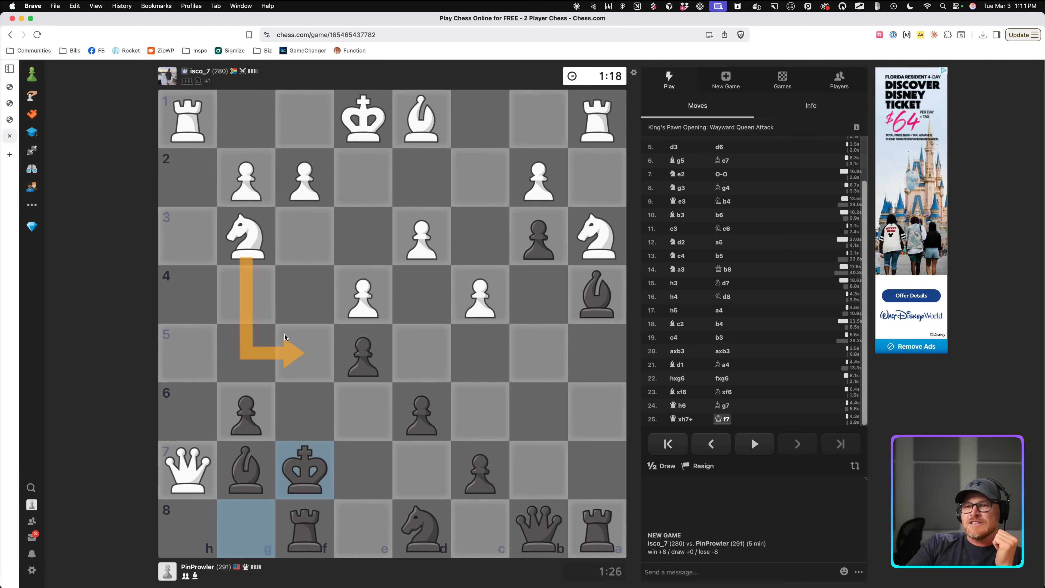
left_click_drag(191, 330, 188, 339)
left_click(283, 393)
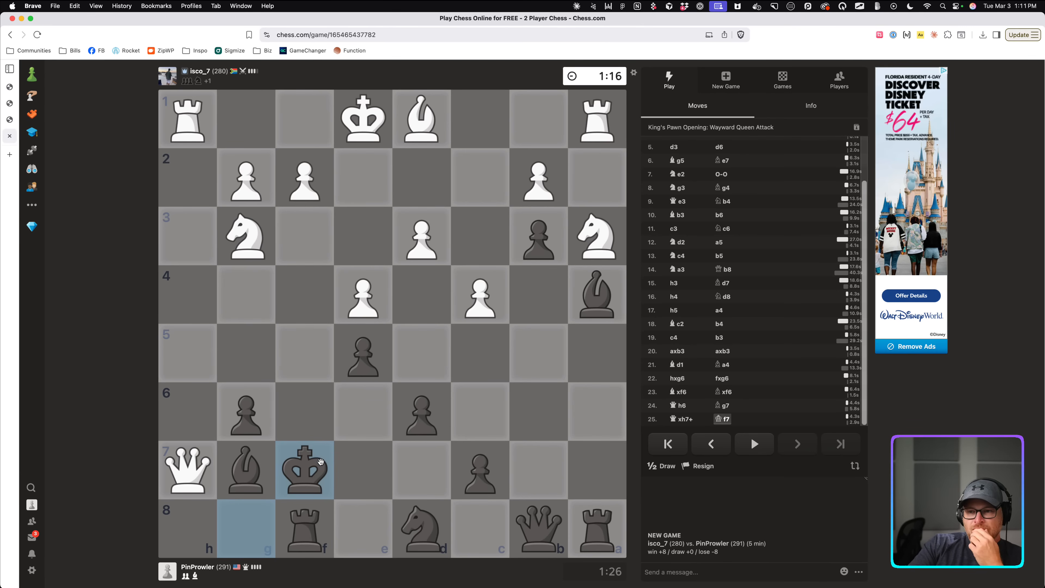
mouse_move(416, 526)
left_mouse_down()
mouse_move(350, 415)
mouse_move(419, 520)
left_mouse_up()
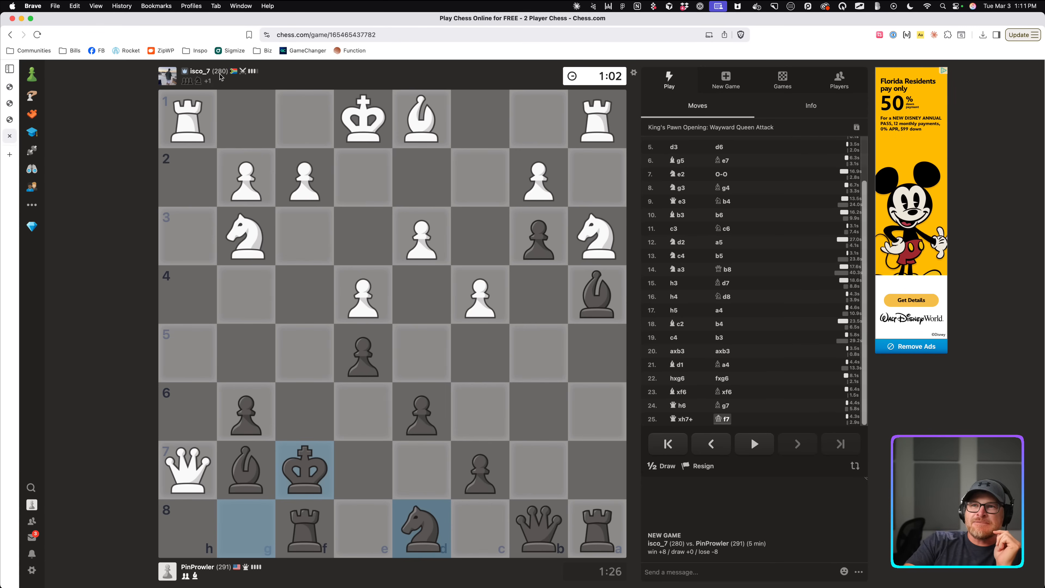
scroll(220, 77, "up", 5)
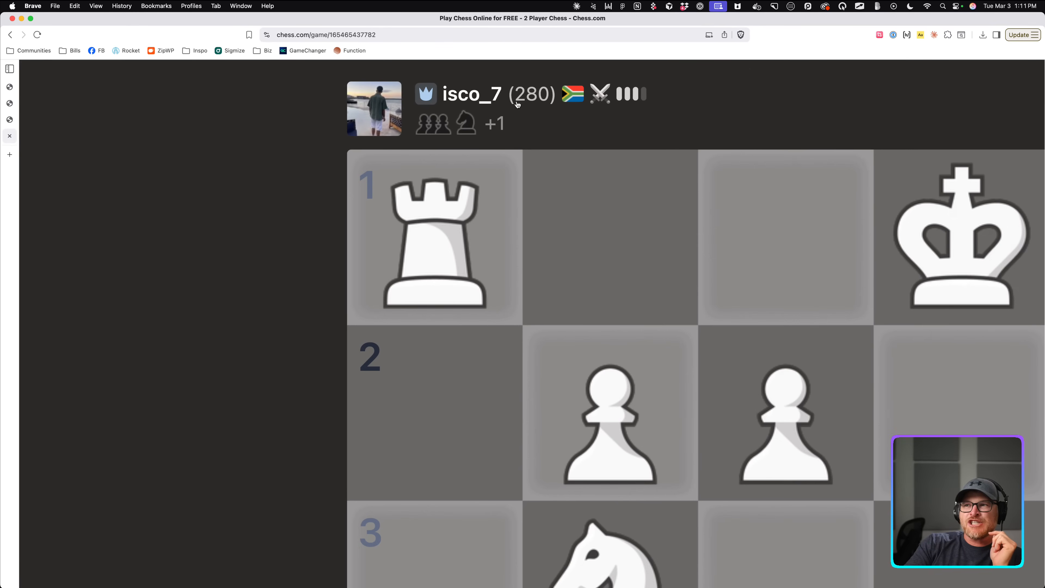
scroll(532, 100, "down", 5)
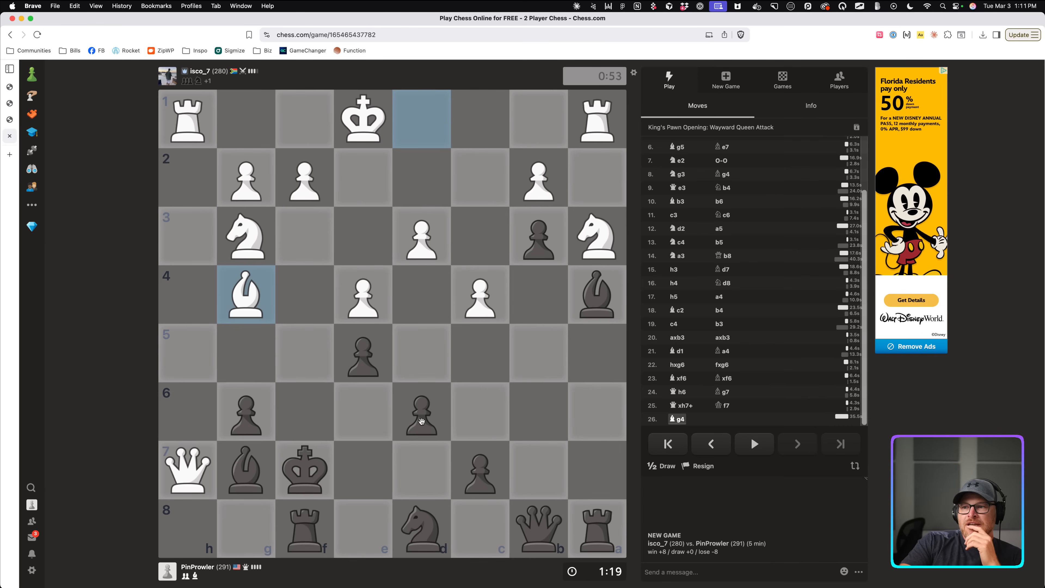
Push d6 to d5, analyse the attacks on f5 with arrows, then play Ne6.
left_click_drag(422, 424, 421, 350)
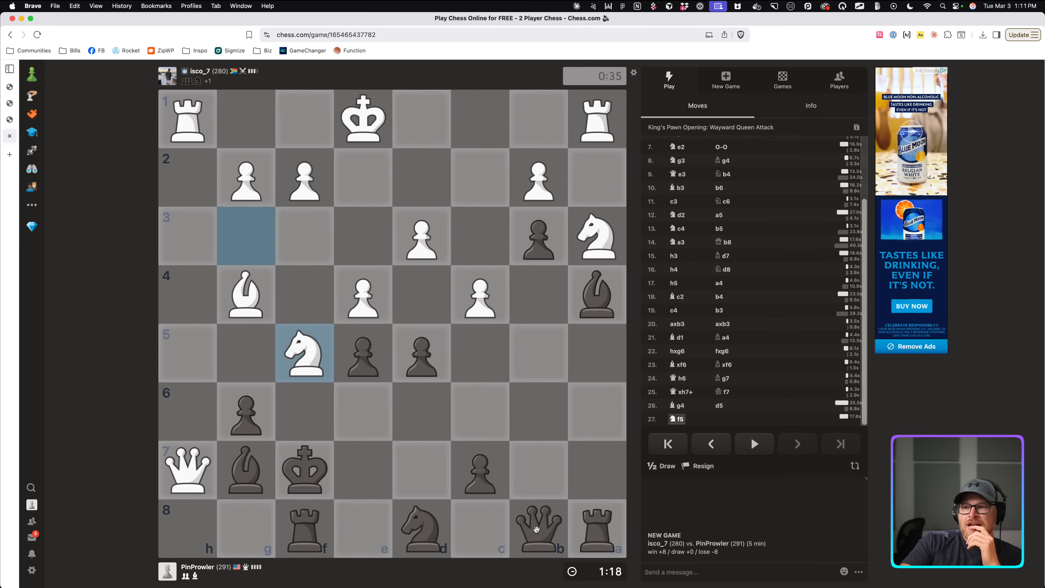
left_click_drag(415, 530, 470, 529)
mouse_move(238, 413)
left_mouse_down()
mouse_move(295, 350)
mouse_move(262, 401)
mouse_move(249, 413)
mouse_move(296, 350)
left_mouse_up()
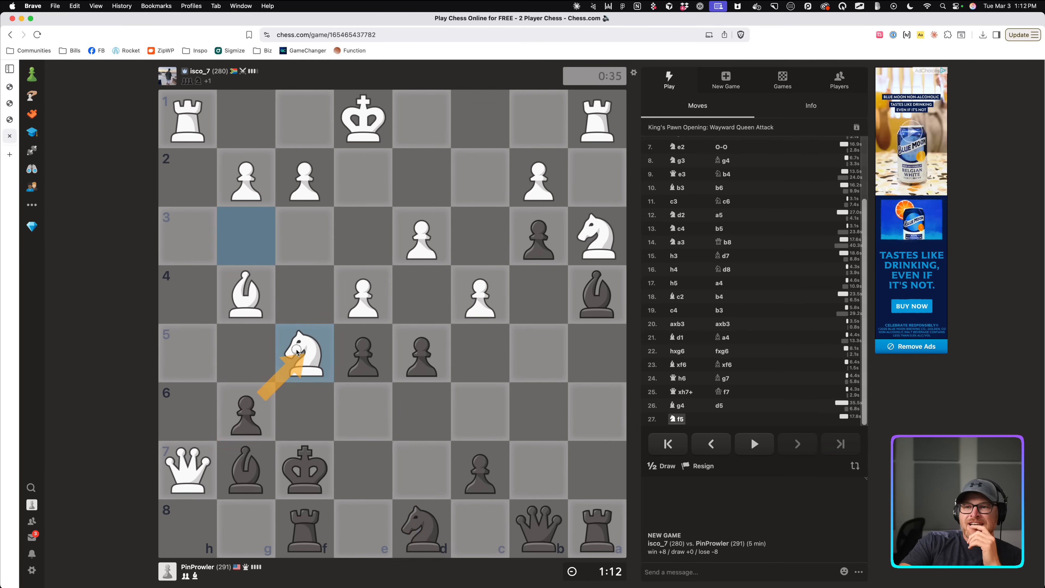
left_click_drag(249, 307, 299, 353)
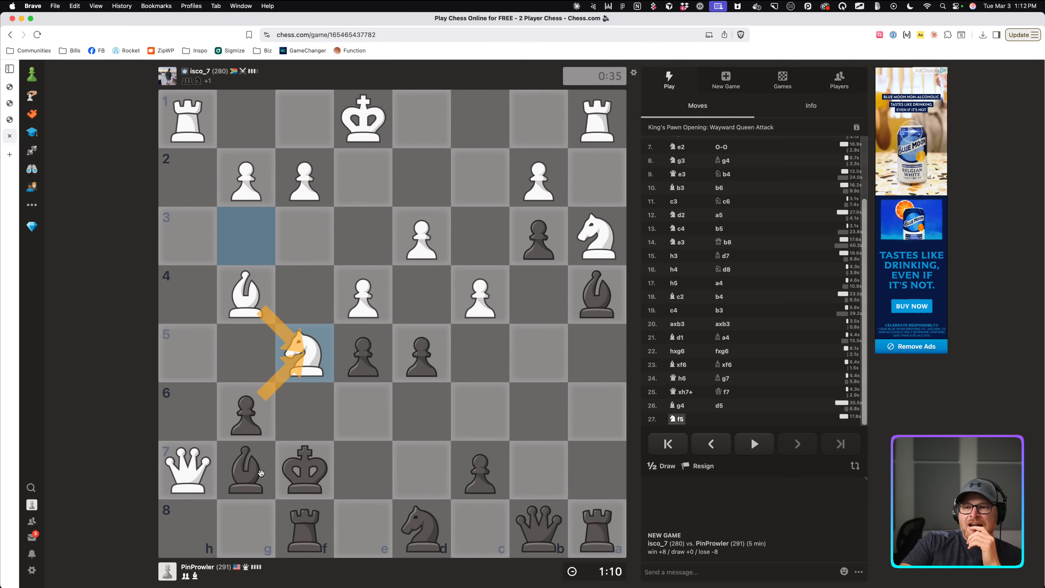
left_click(384, 458)
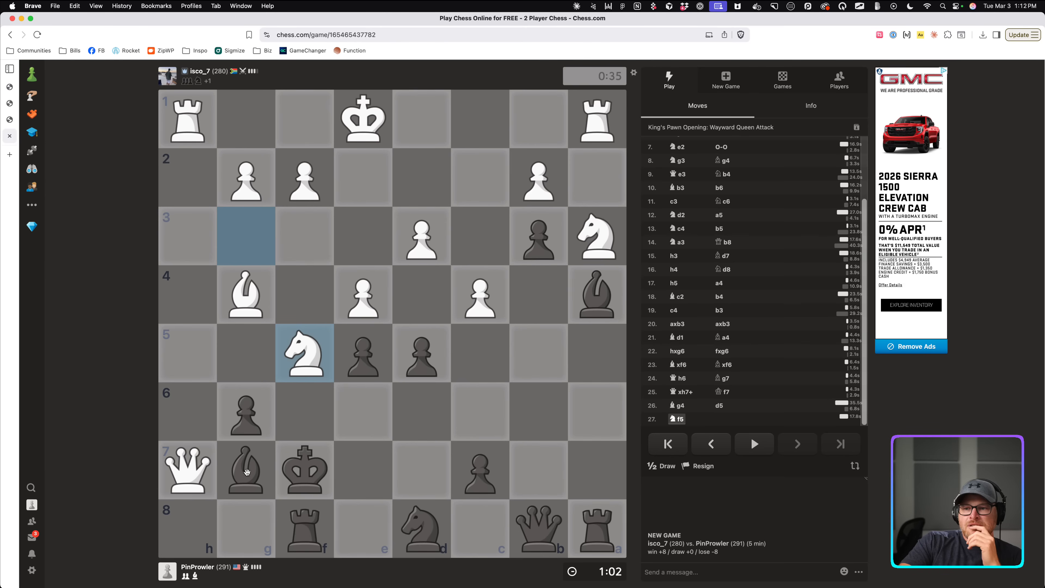
mouse_move(417, 518)
left_mouse_down()
mouse_move(367, 422)
mouse_move(247, 473)
left_mouse_up()
left_click(442, 513)
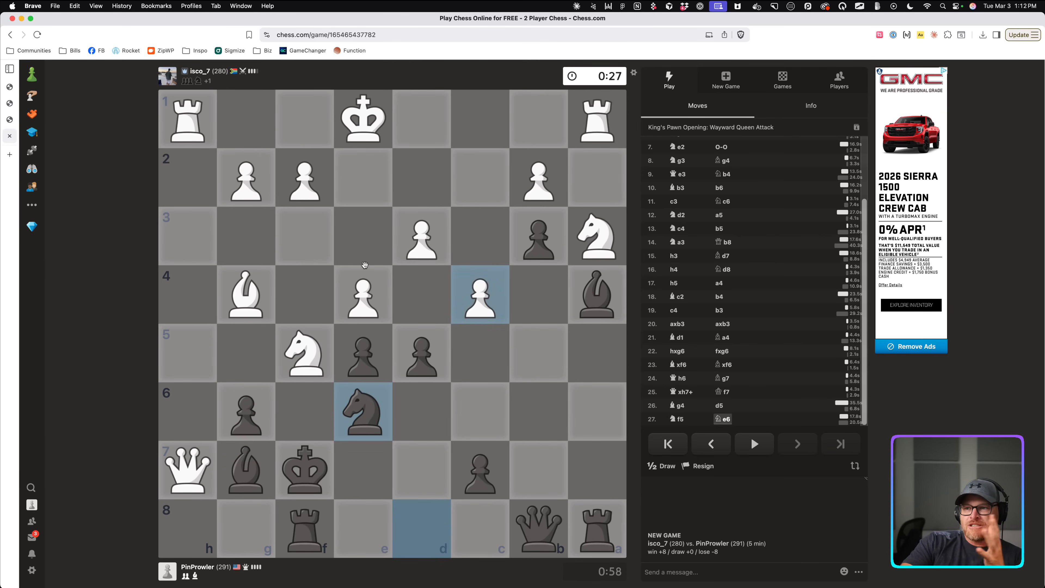
left_click(536, 352)
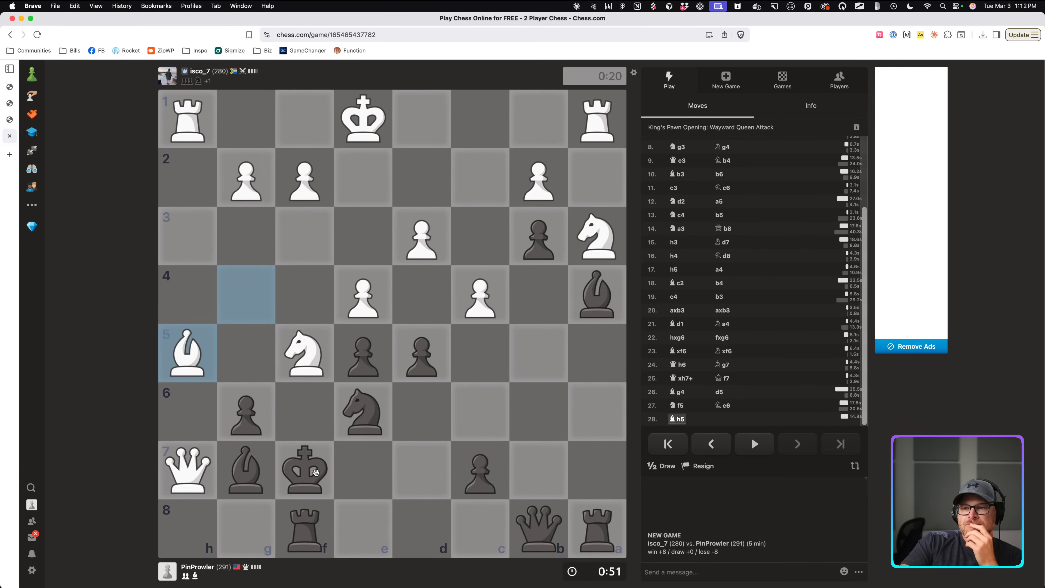
Play Kg8 out of check, then start a new 5-minute game after the checkmate.
left_click_drag(317, 470, 179, 488)
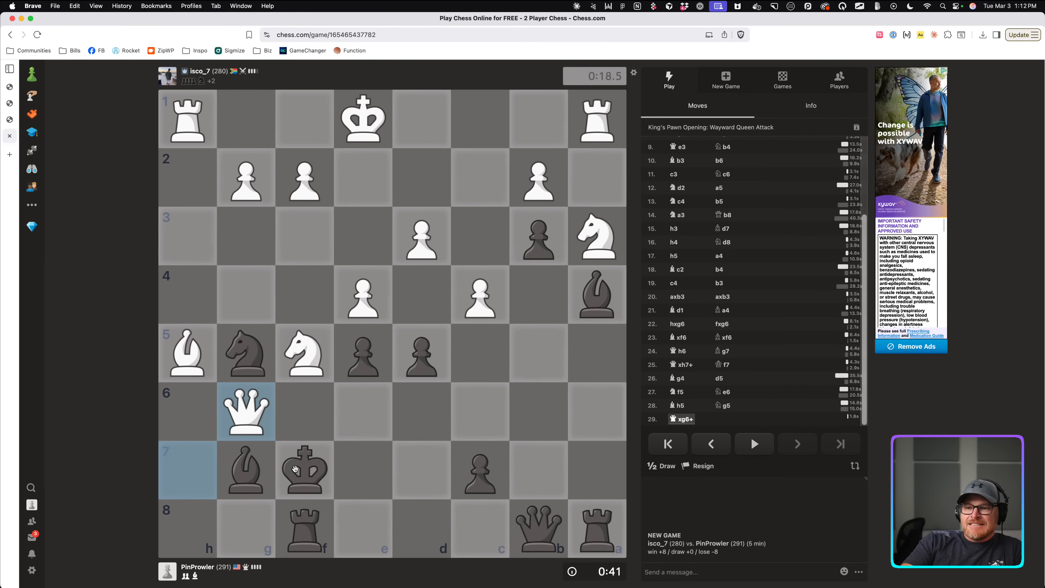
mouse_move(295, 470)
left_mouse_down()
mouse_move(335, 500)
mouse_move(347, 494)
mouse_move(314, 483)
mouse_move(340, 439)
mouse_move(303, 482)
left_mouse_up()
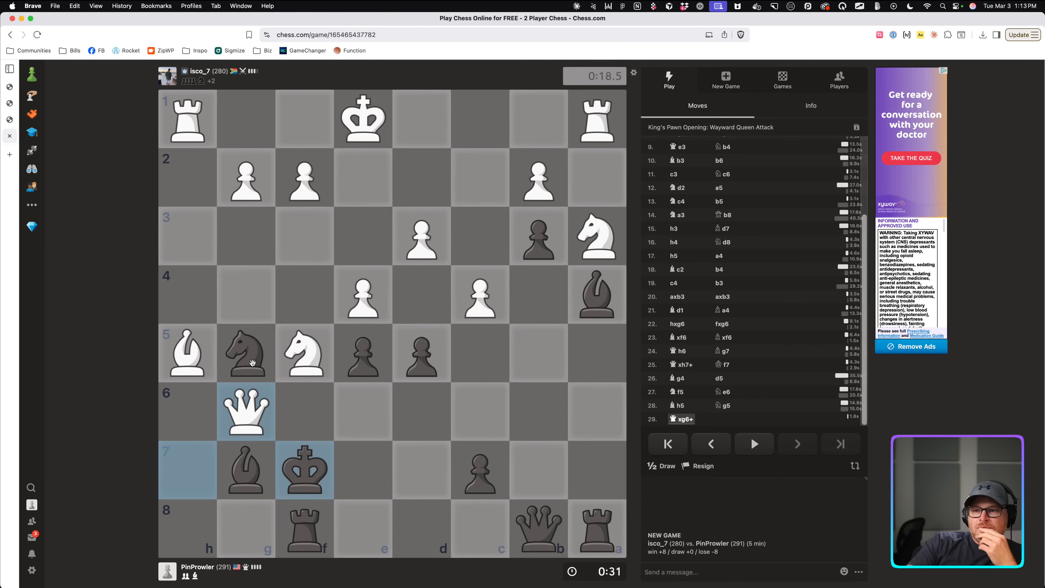
left_click(247, 472)
left_click_drag(313, 469, 271, 518)
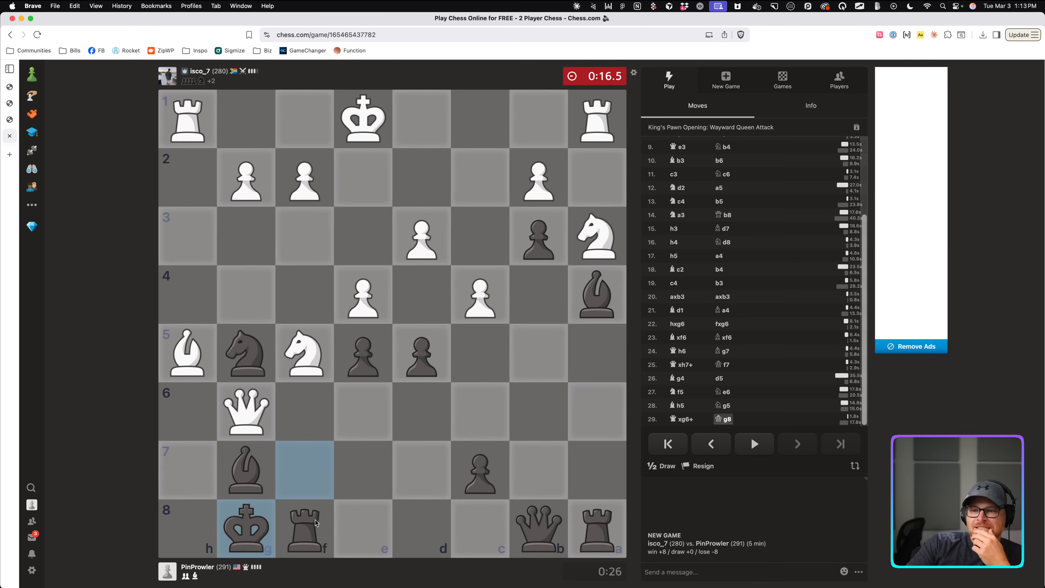
left_click(350, 402)
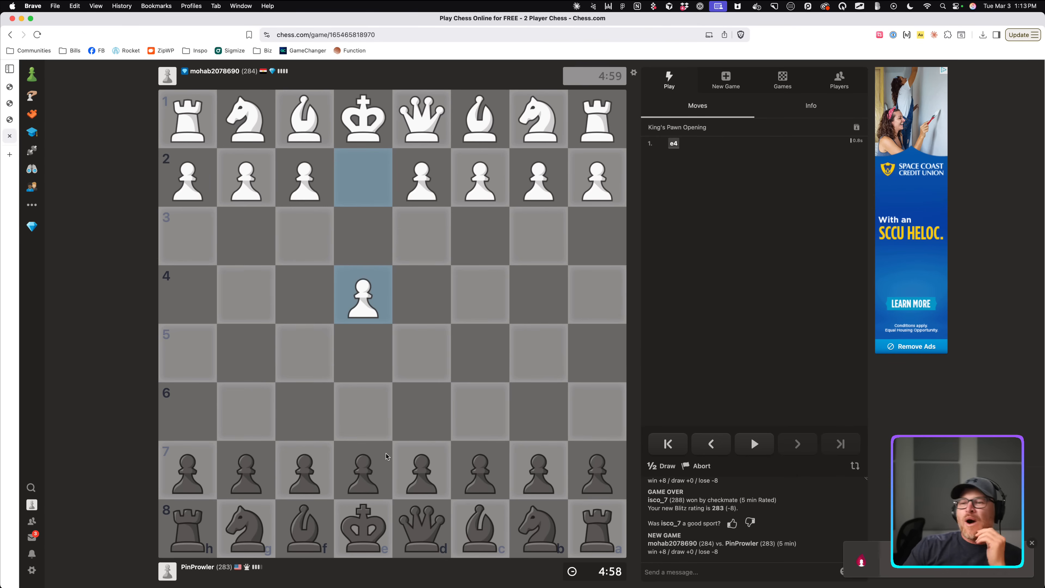
Open as Black with e5, Nc6, g6 (after cancelling a premove) and Nf6.
left_click_drag(387, 456, 366, 354)
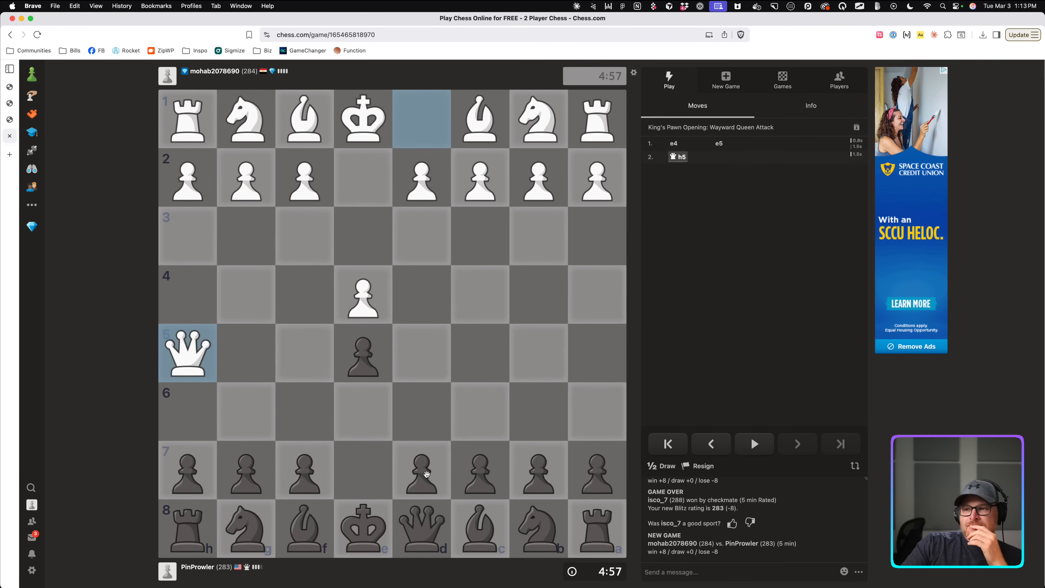
left_click_drag(539, 529, 480, 411)
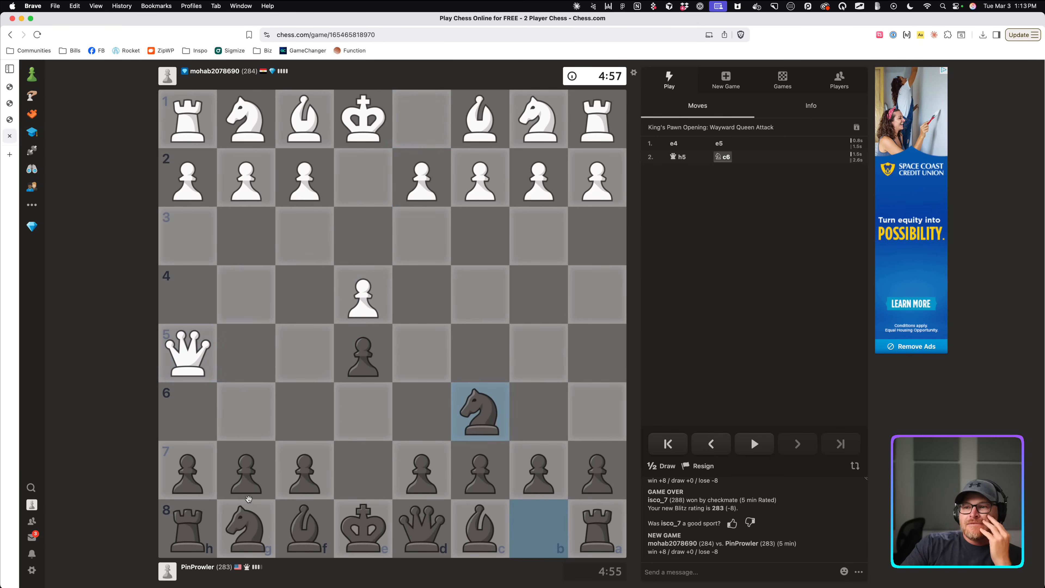
left_click_drag(249, 478, 249, 419)
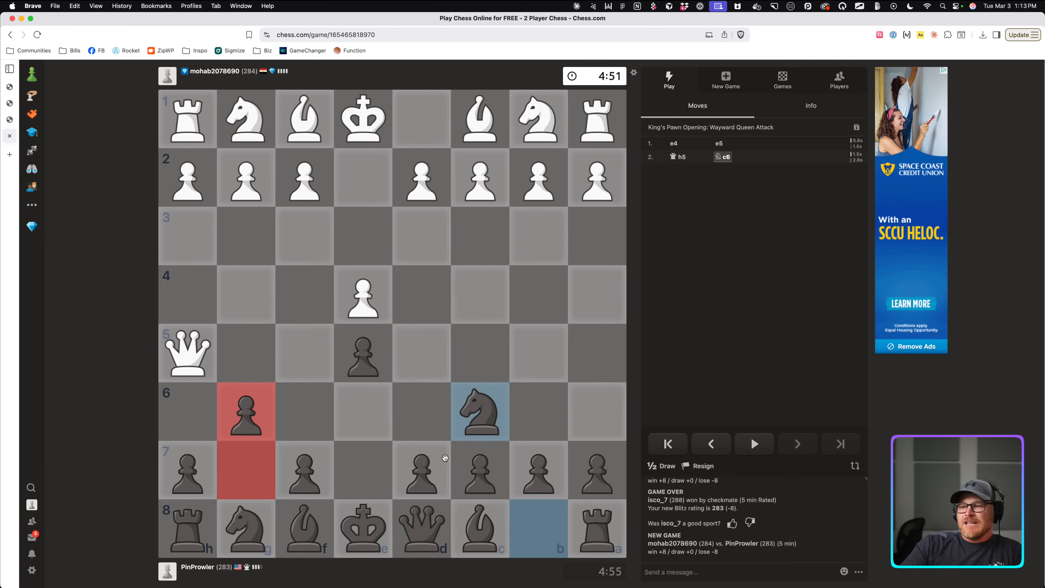
right_click(579, 365)
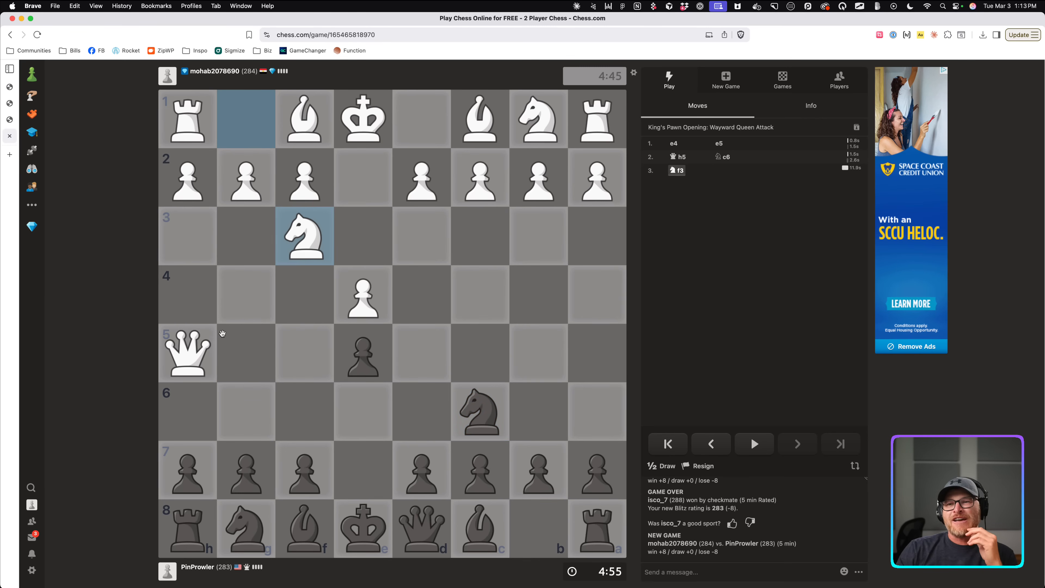
left_click_drag(247, 471, 248, 416)
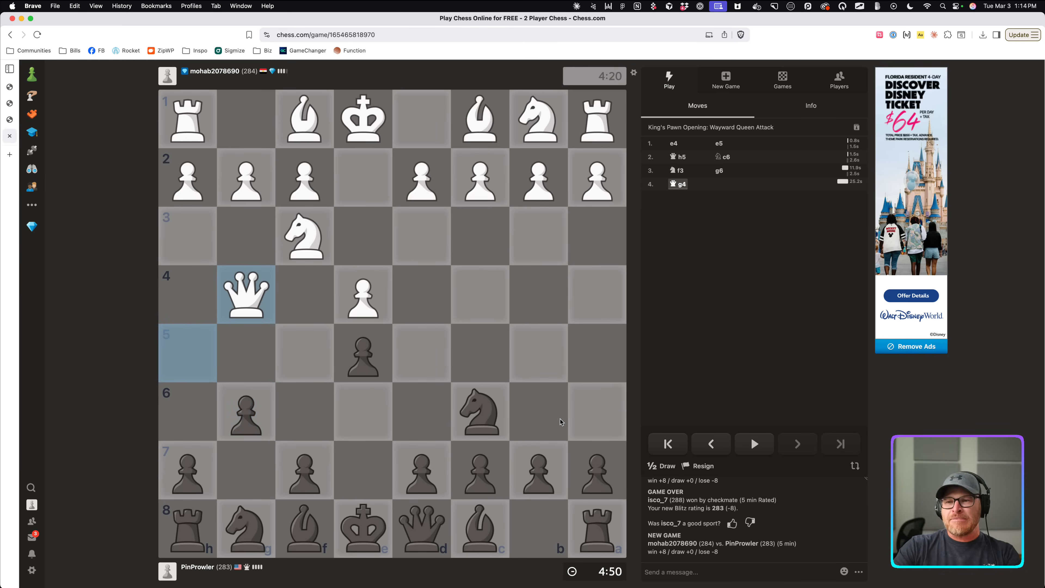
left_click_drag(244, 510, 305, 412)
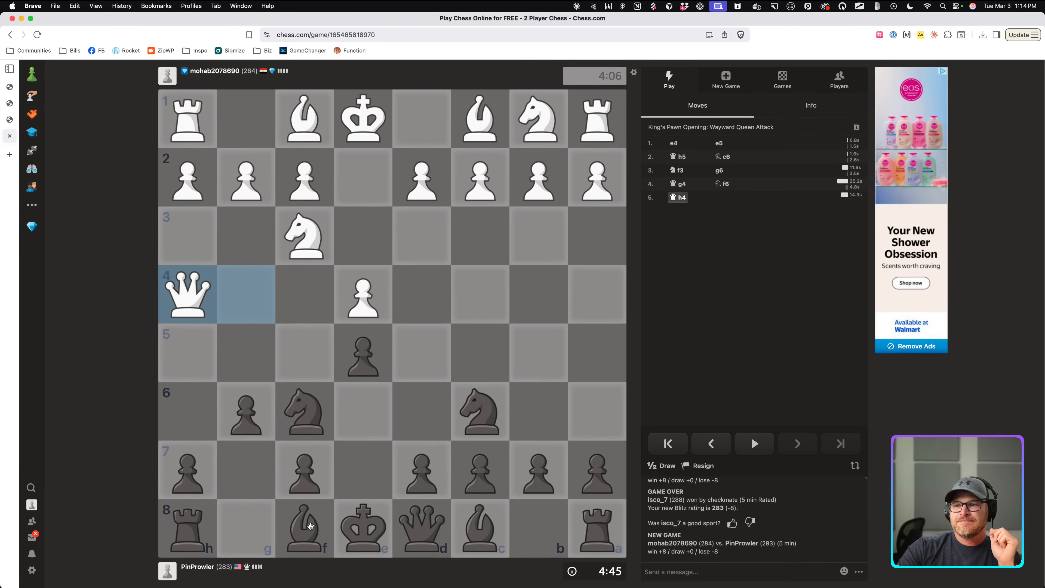
Try the f8 bishop toward d6, then push the queenside pawns to a6 and b5.
left_click_drag(310, 526, 427, 424)
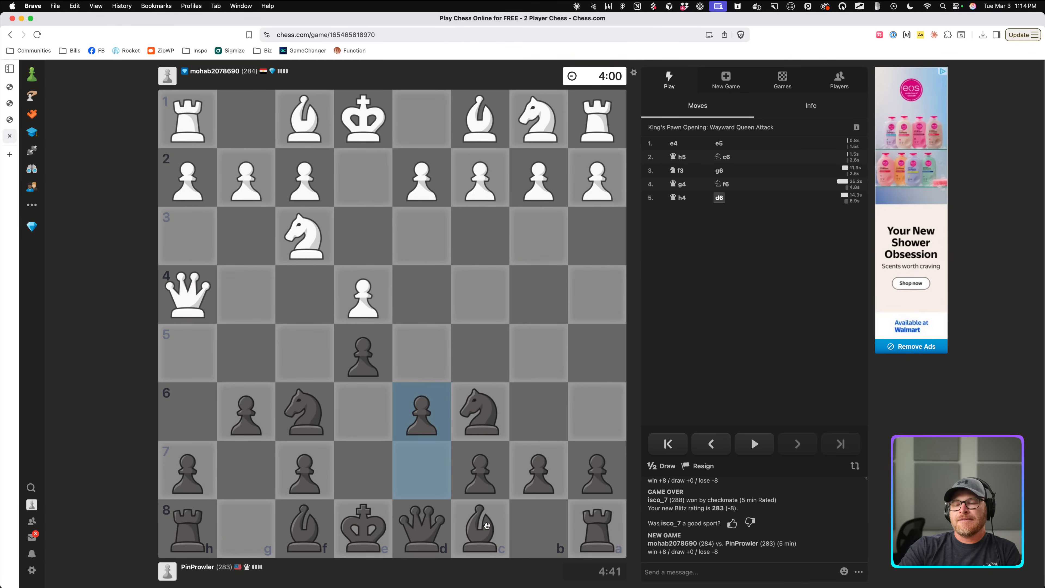
left_click_drag(490, 526, 375, 430)
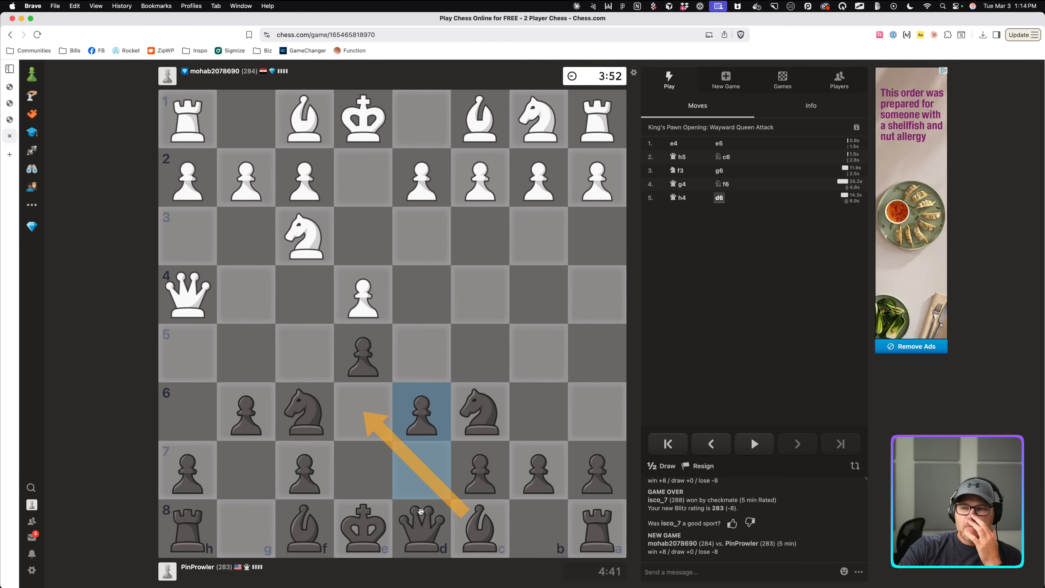
left_click(420, 511)
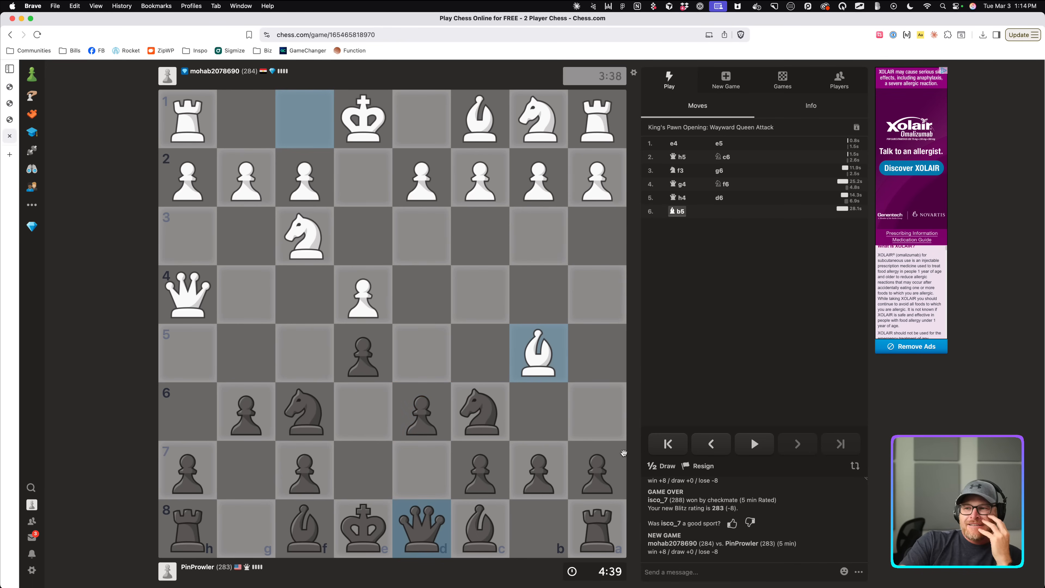
left_click_drag(615, 456, 597, 412)
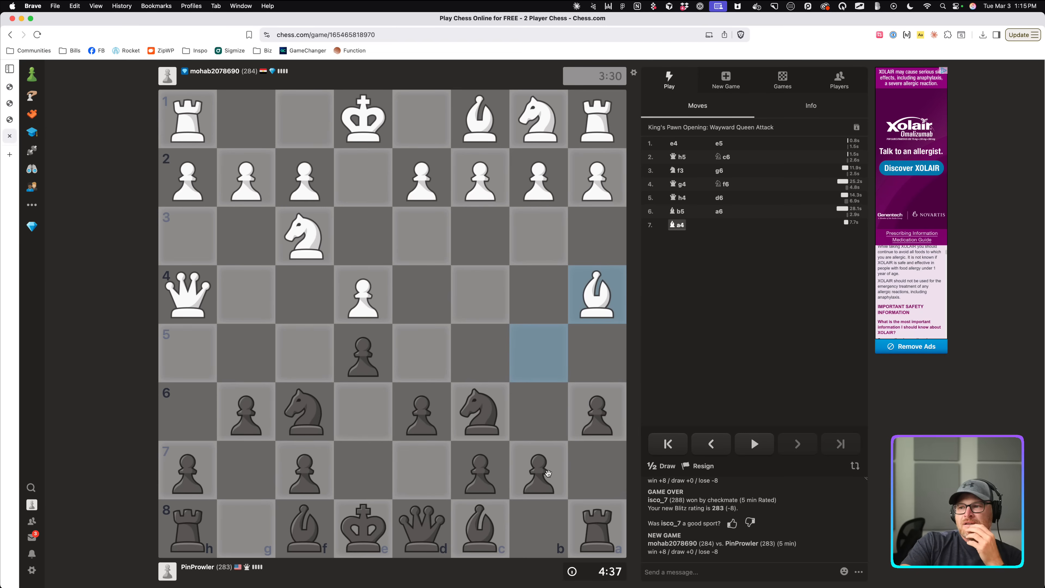
left_click_drag(538, 469, 538, 353)
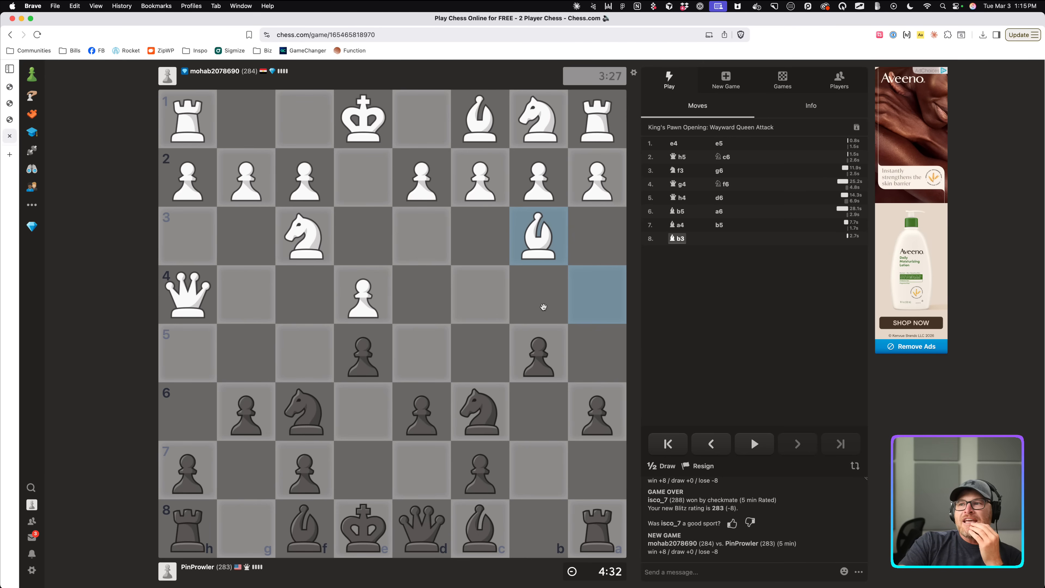
Move the c6 knight to b4, sketching its c2 idea with arrows.
left_click_drag(493, 411, 528, 293)
left_click_drag(470, 190, 469, 188)
left_click(499, 353)
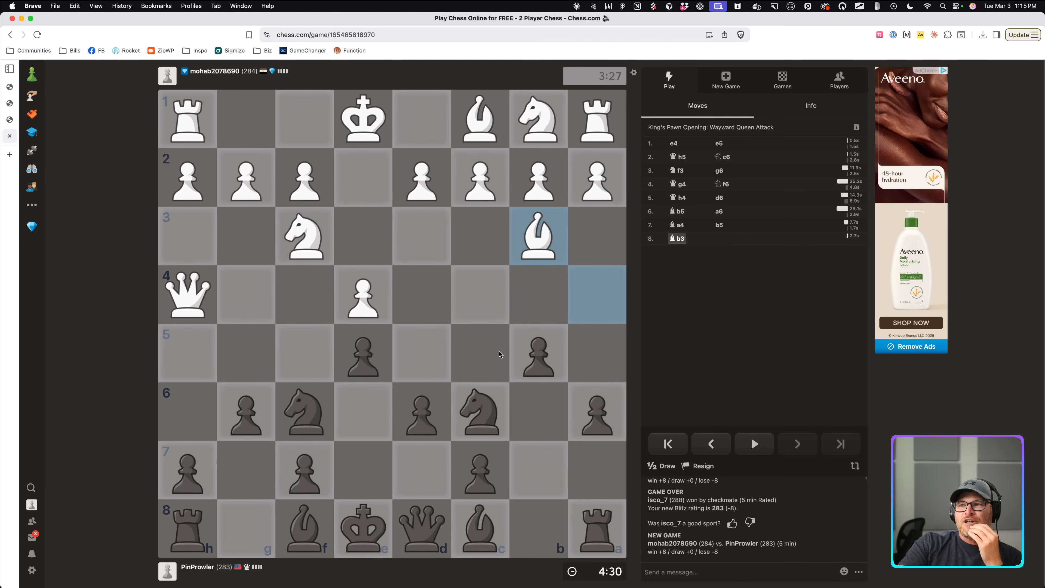
left_click_drag(482, 406, 539, 308)
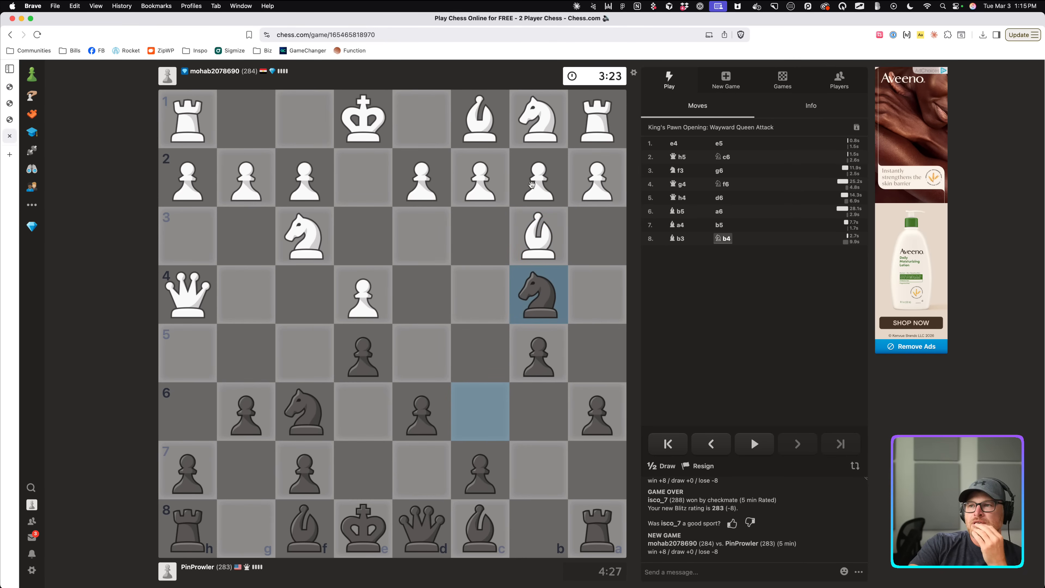
left_click_drag(534, 233, 478, 188)
left_click(563, 269)
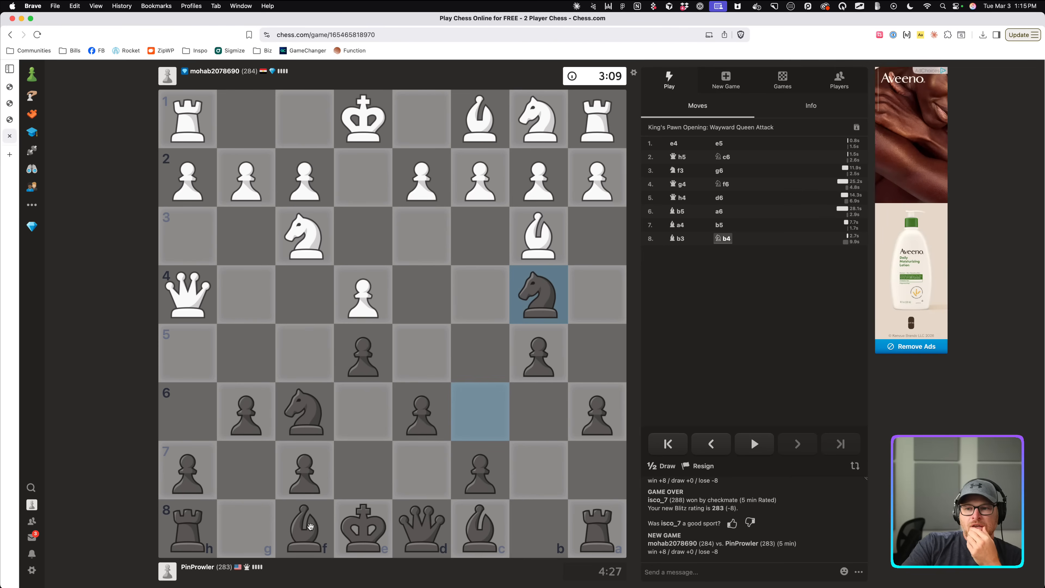
Develop the f8 bishop to e7 after arrowing the white queen's pressure on e7 and d8.
left_click_drag(311, 527, 356, 473)
left_click_drag(188, 294, 357, 470)
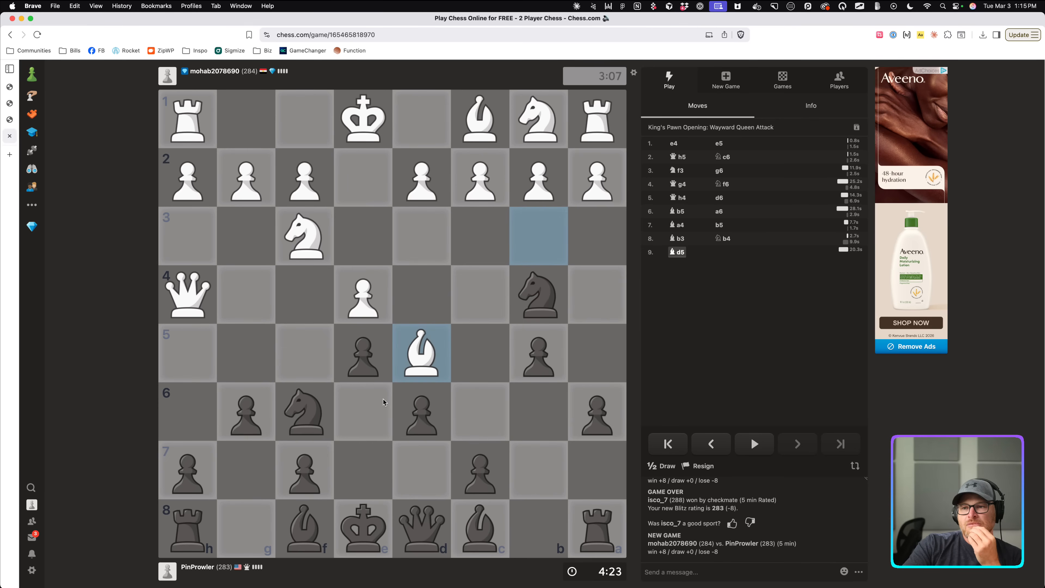
left_click_drag(323, 420, 412, 364)
left_click(475, 364)
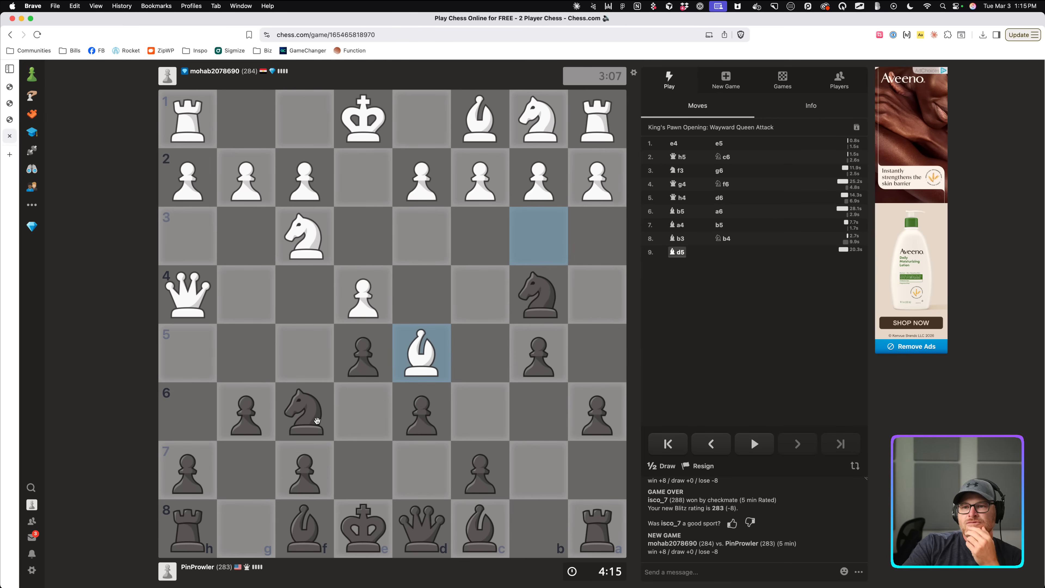
left_click_drag(313, 418, 416, 358)
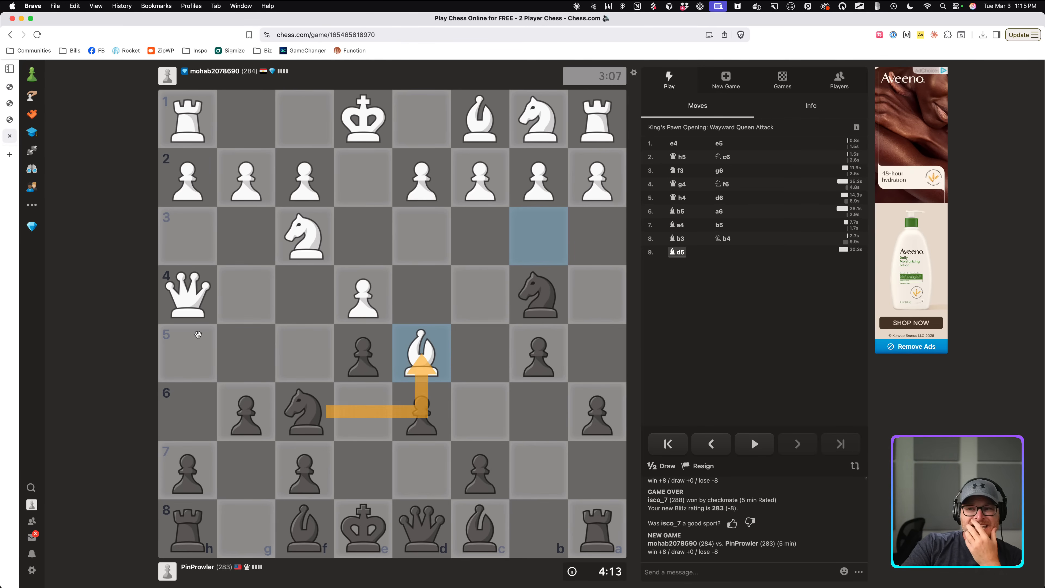
left_click_drag(200, 312, 467, 548)
left_click(447, 542)
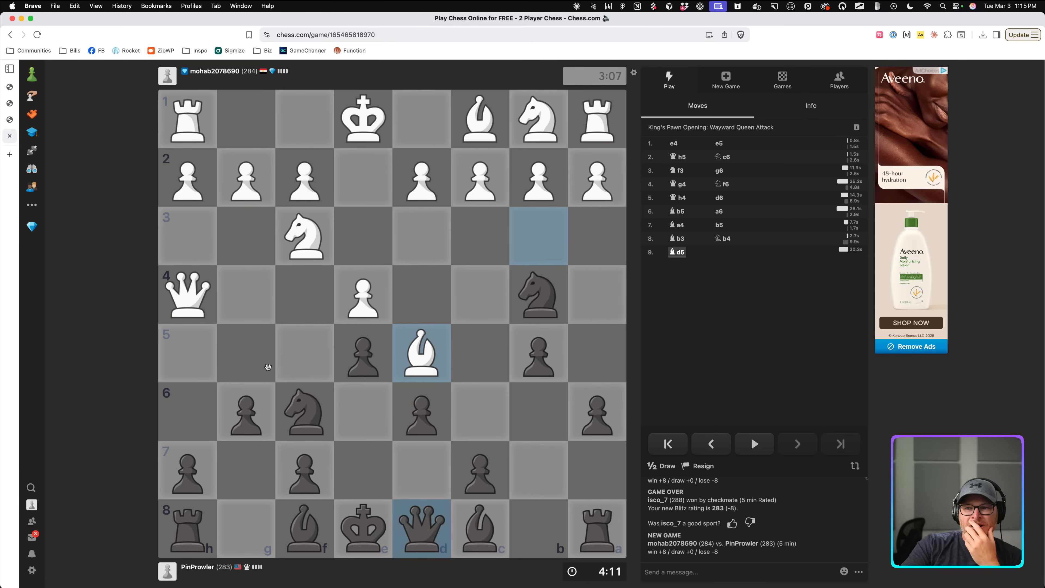
left_click_drag(206, 307, 418, 529)
left_click(420, 528)
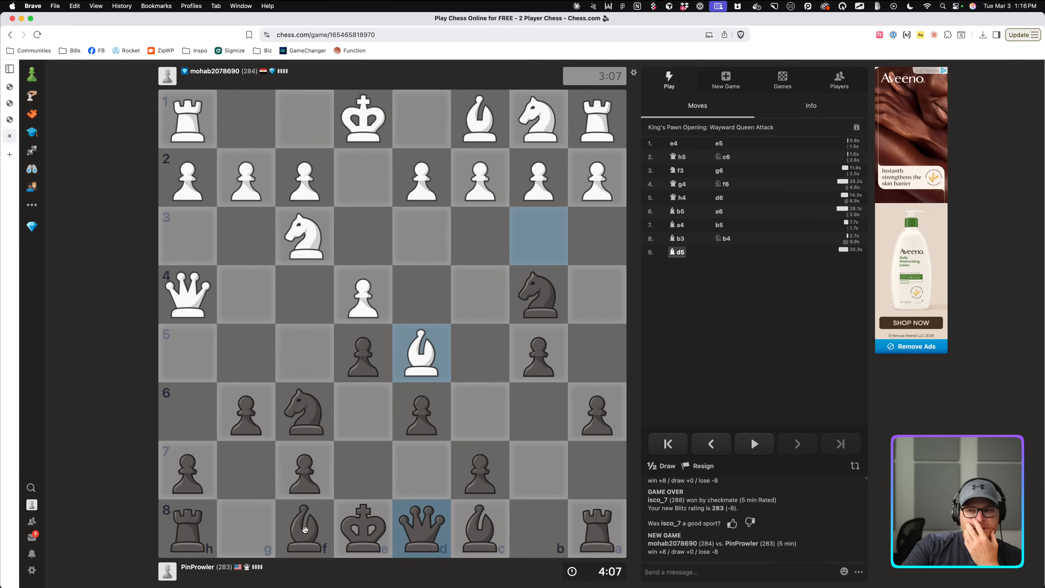
left_click_drag(304, 529, 193, 299)
left_click(330, 371)
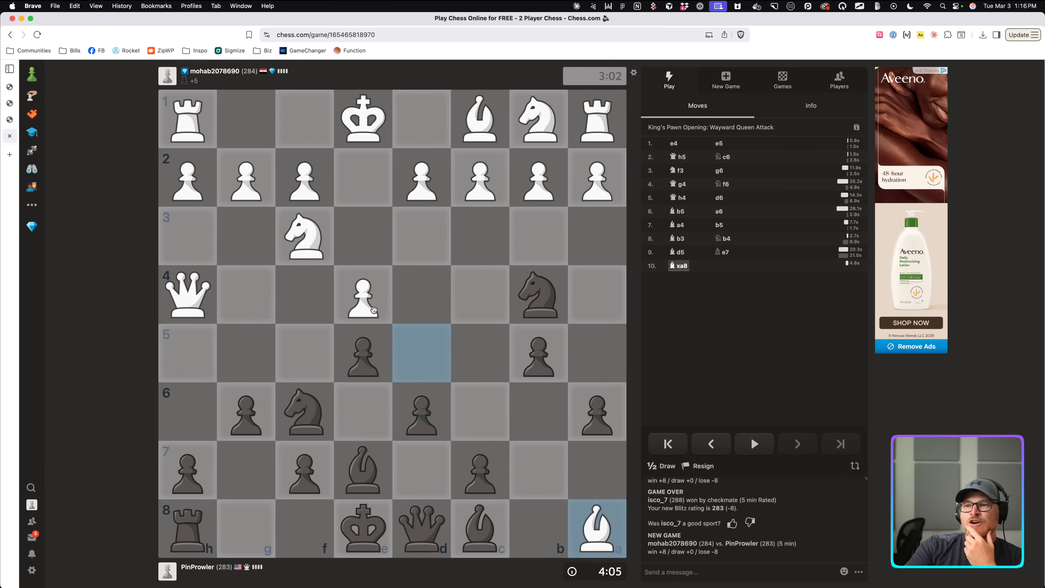
Jump the f6 knight to d5.
left_click_drag(302, 406, 366, 394)
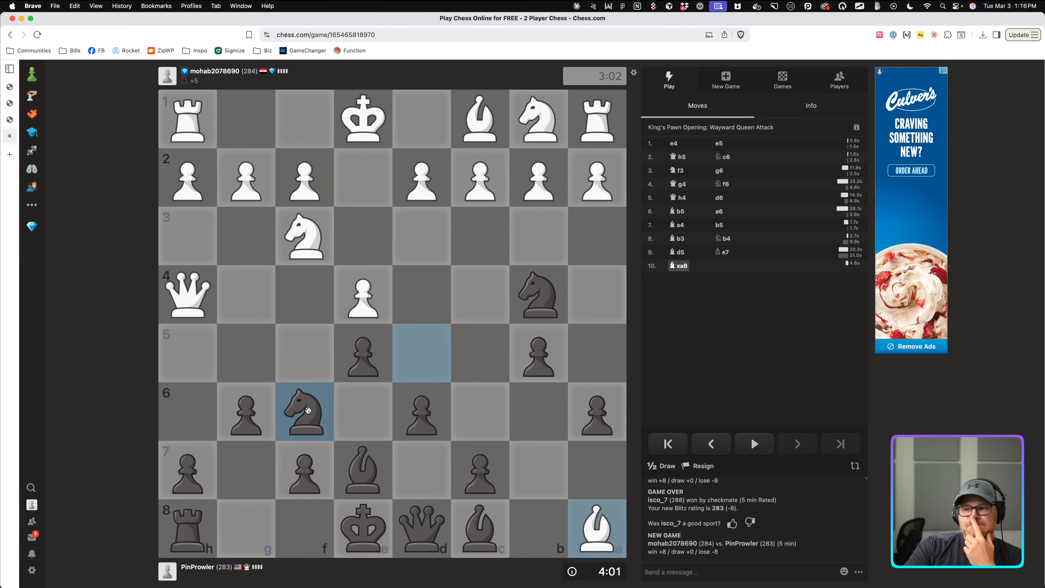
left_click_drag(305, 407, 449, 343)
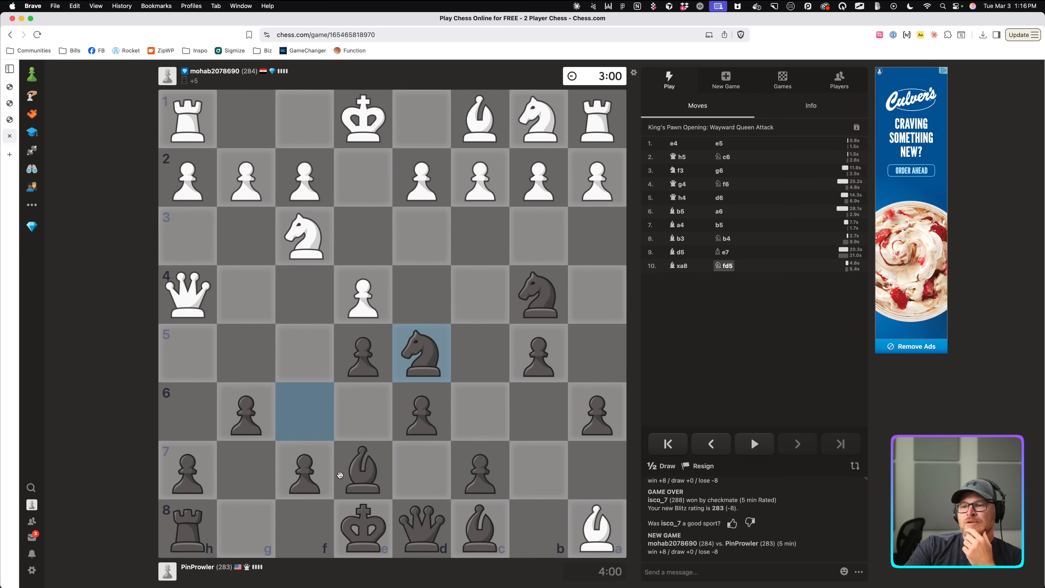
mouse_move(347, 480)
left_mouse_down()
mouse_move(210, 336)
mouse_move(199, 303)
left_mouse_up()
left_click(387, 418)
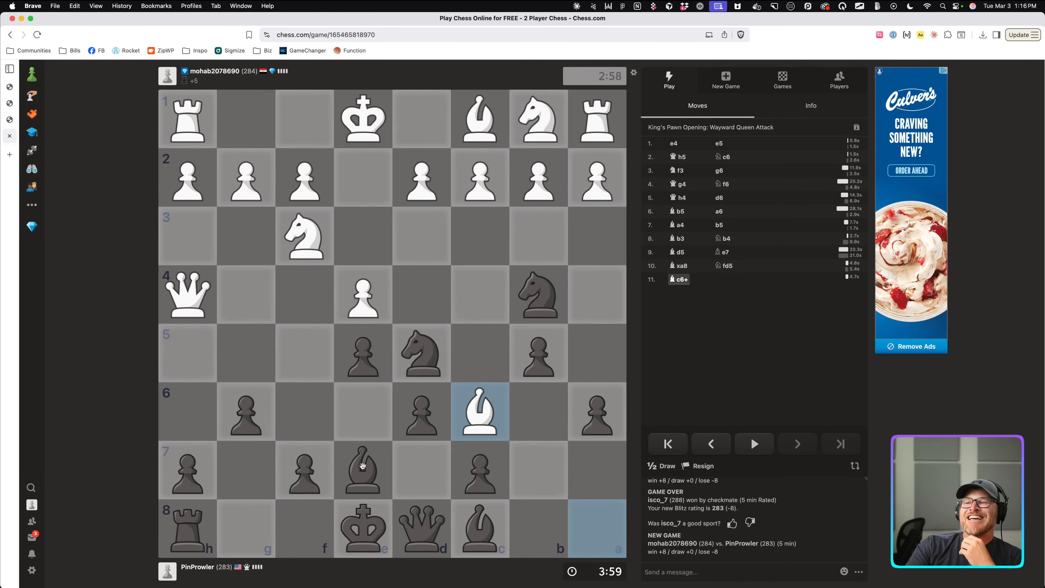
Block with 11...Bd7, step back and forward through the moves, then recapture Qxd7.
left_click_drag(457, 527, 422, 469)
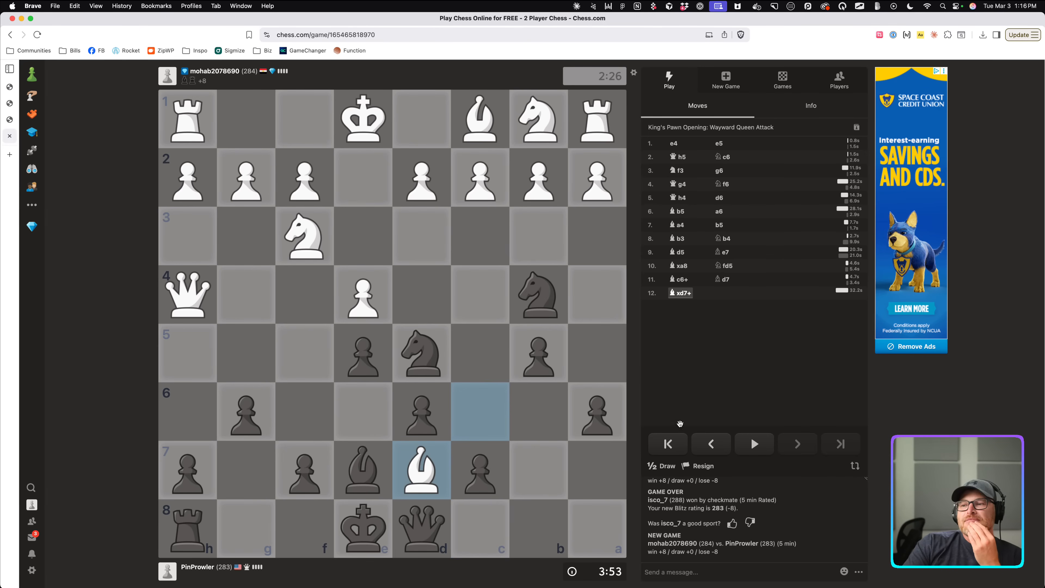
left_click(711, 444)
left_click(797, 443)
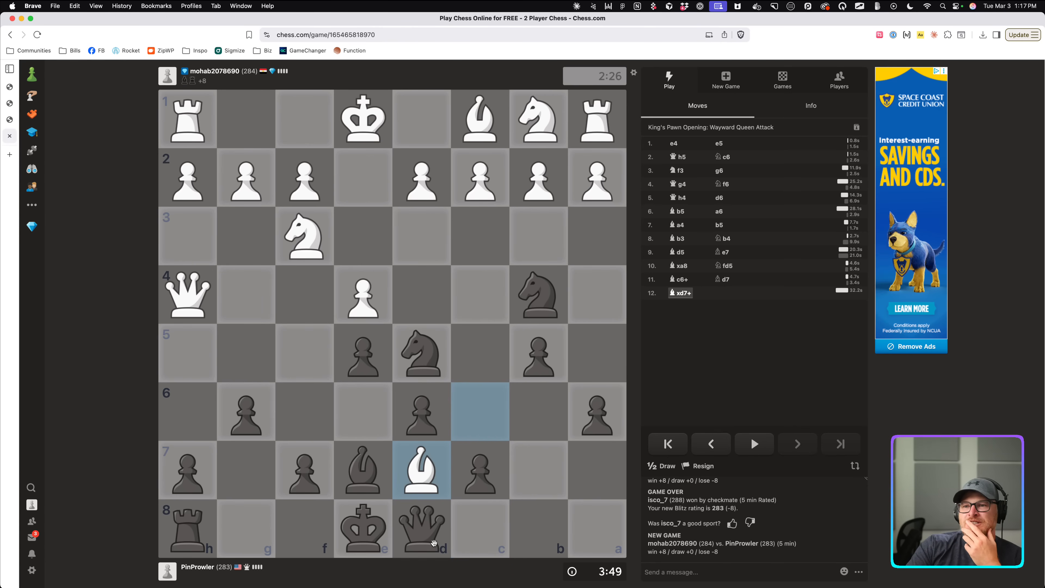
left_click_drag(433, 542, 428, 478)
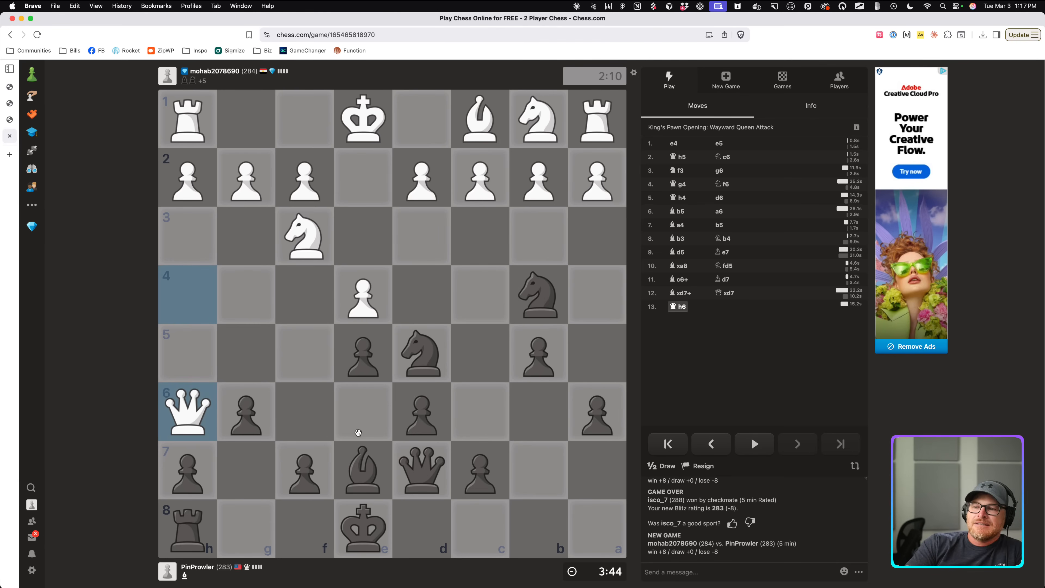
Move the h8 rook to f8 and sketch the d5 knight's options to c4 and f6.
left_click_drag(188, 529, 304, 529)
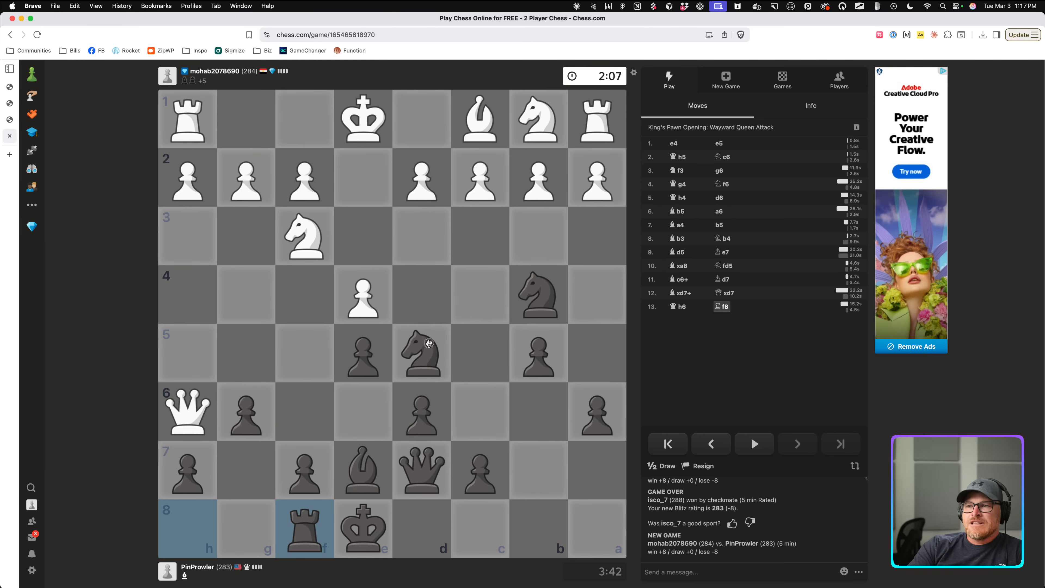
left_click_drag(429, 344, 492, 307)
left_click(483, 330)
left_click_drag(429, 352, 306, 407)
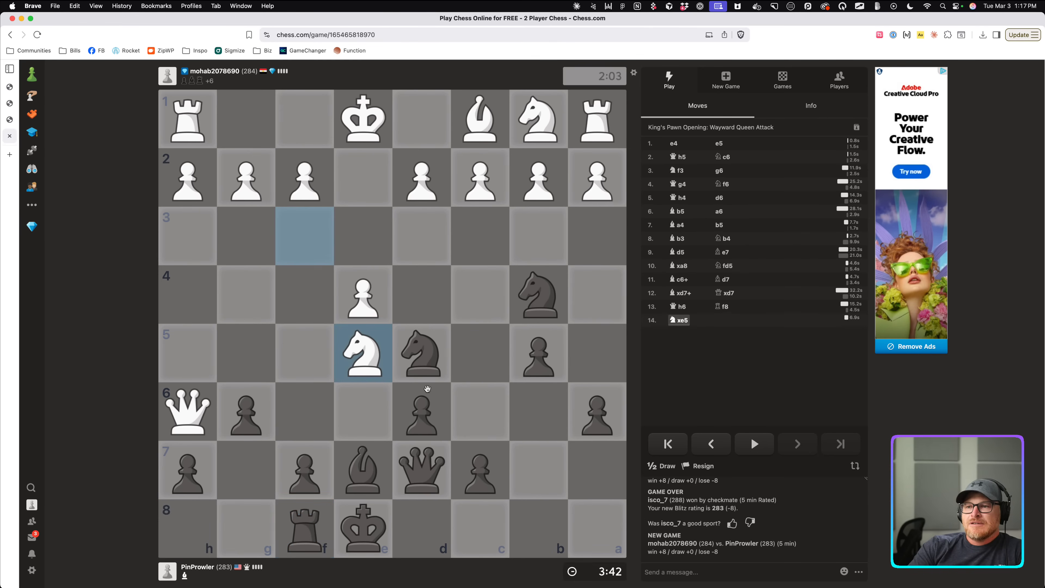
Recapture on e5 with the d6 pawn and retreat the d5 knight to f6.
left_click_drag(428, 391, 355, 349)
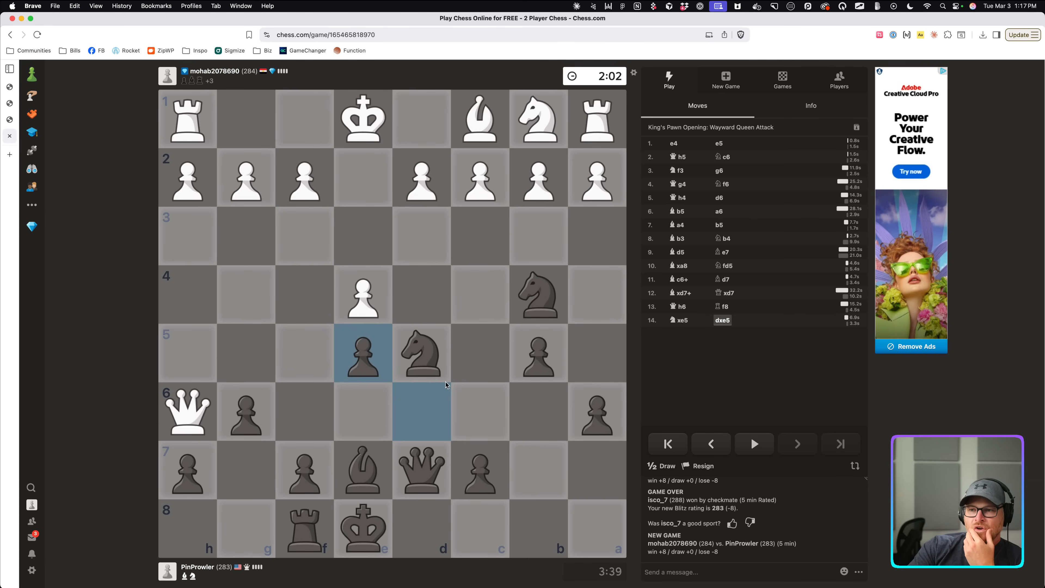
left_click_drag(436, 368, 302, 409)
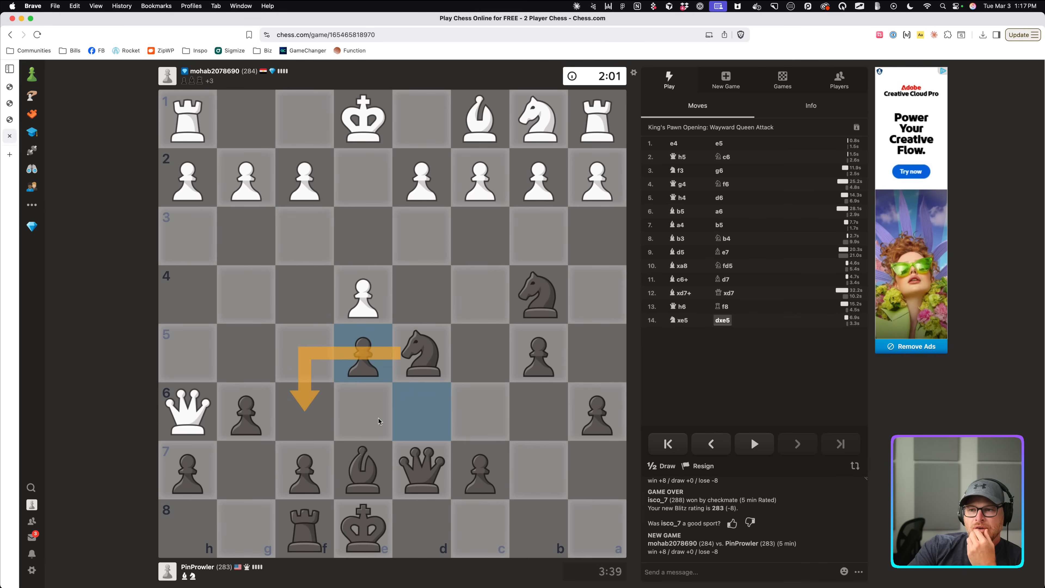
left_click(412, 425)
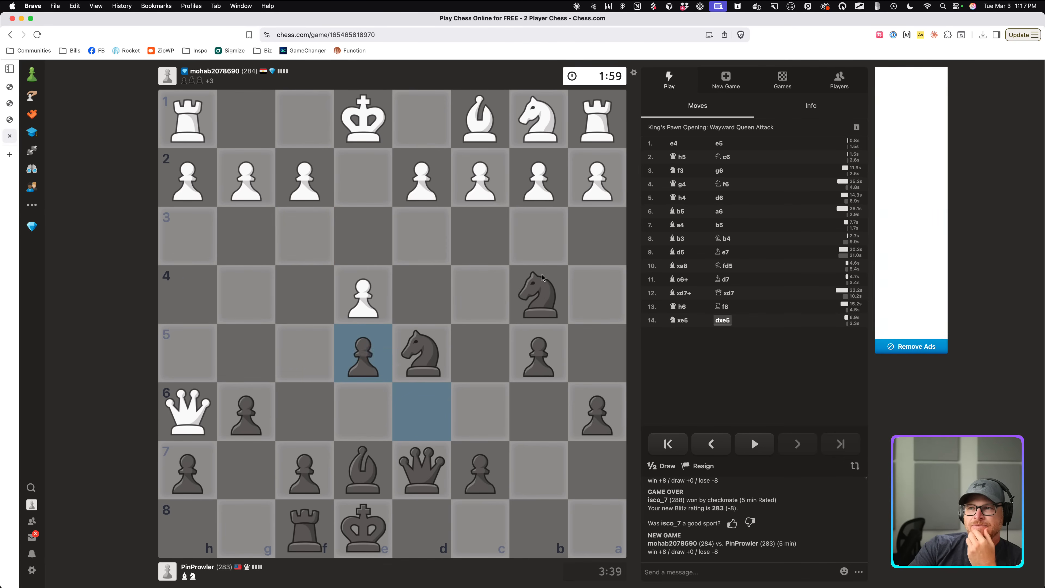
left_click_drag(534, 287, 463, 186)
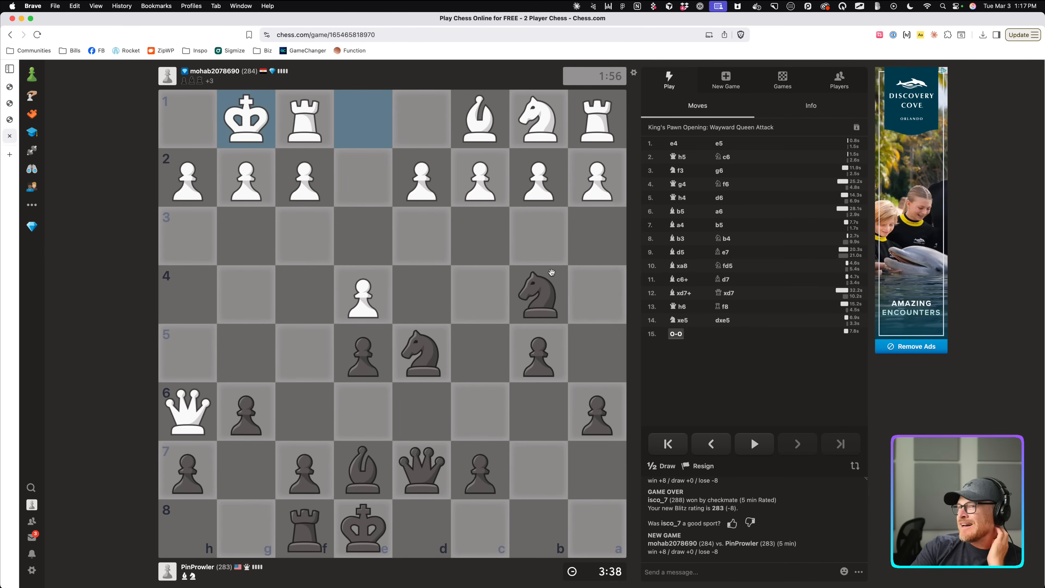
left_click_drag(424, 353, 328, 394)
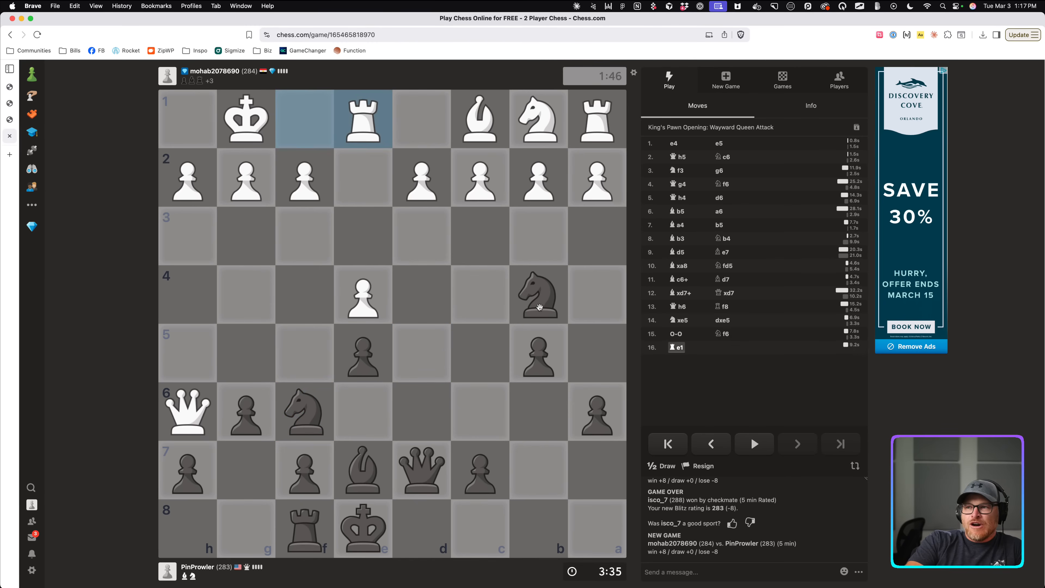
Capture the c2 pawn with the b4 knight.
left_click_drag(538, 295, 472, 195)
left_click(540, 268)
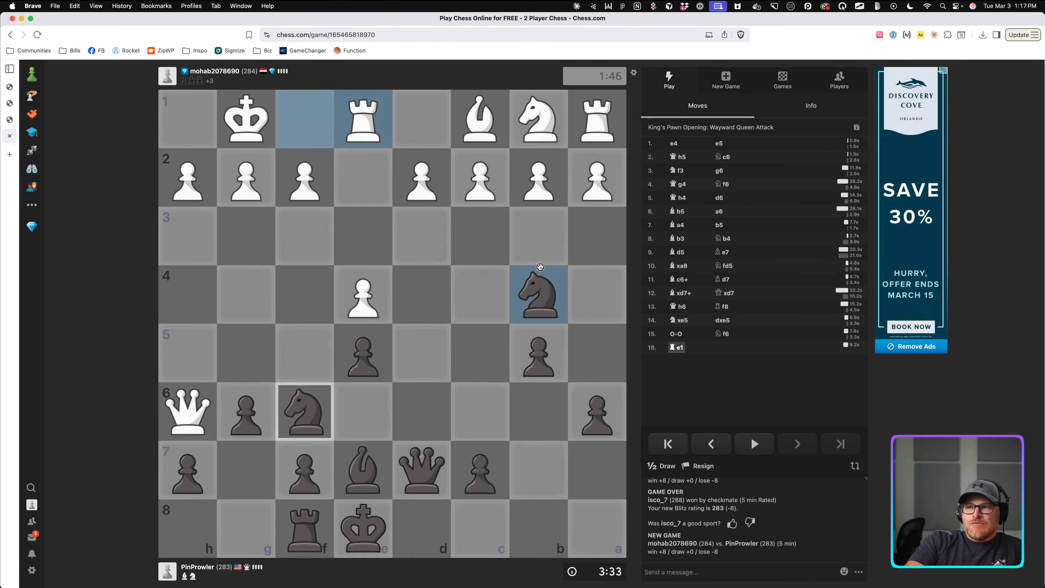
left_click_drag(320, 391, 344, 314)
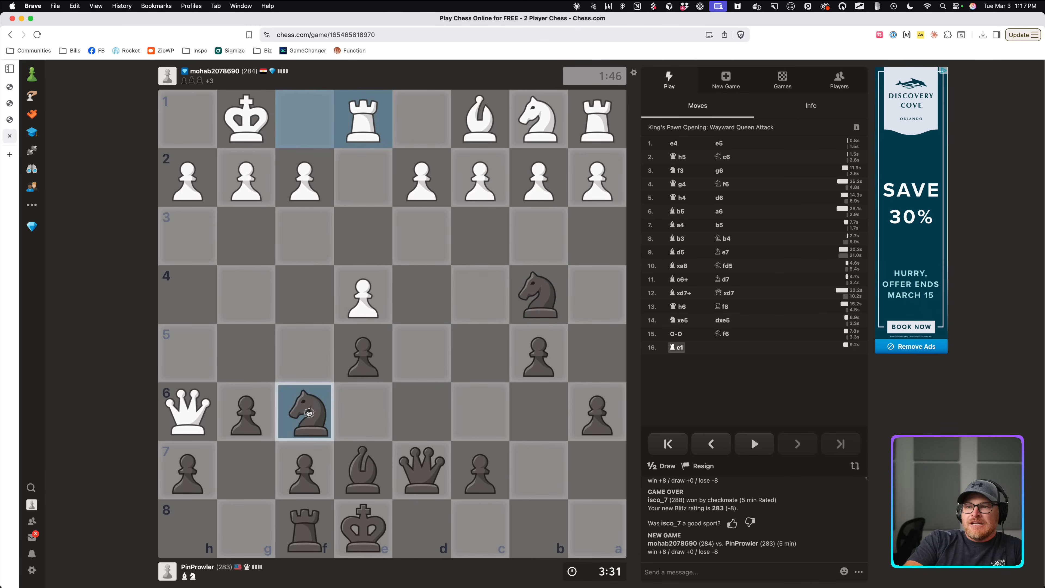
left_click(366, 294)
mouse_move(540, 295)
left_mouse_down()
mouse_move(497, 188)
mouse_move(355, 117)
left_mouse_up()
Mark the c2 knight's fork on the e1 and a1 rooks with arrows and red squares.
right_click(361, 127)
left_click(479, 179)
left_click_drag(500, 173, 553, 138)
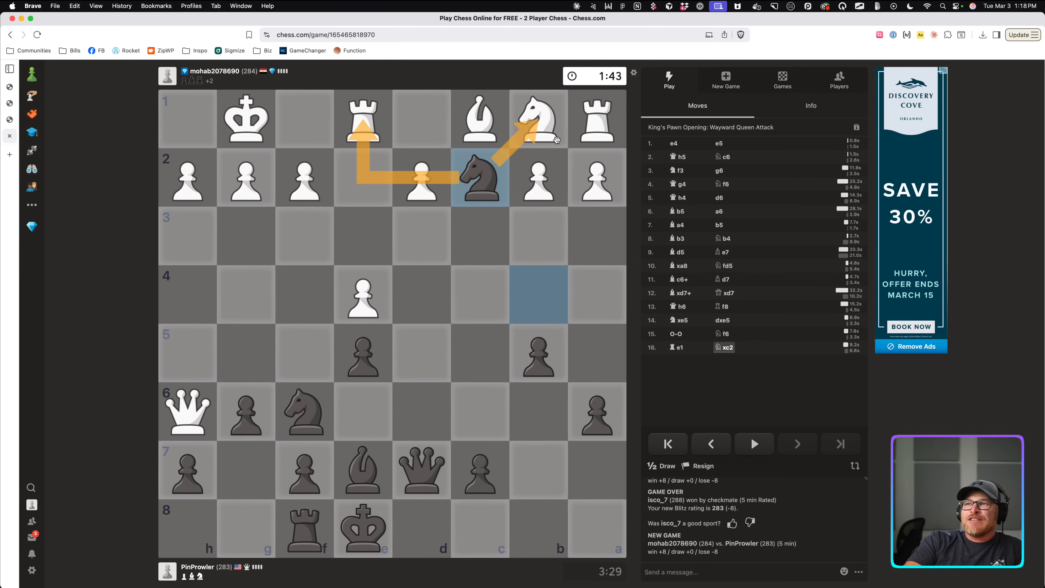
left_click(559, 141)
left_click_drag(468, 184, 373, 143)
left_click_drag(476, 162, 589, 125)
left_click(582, 170)
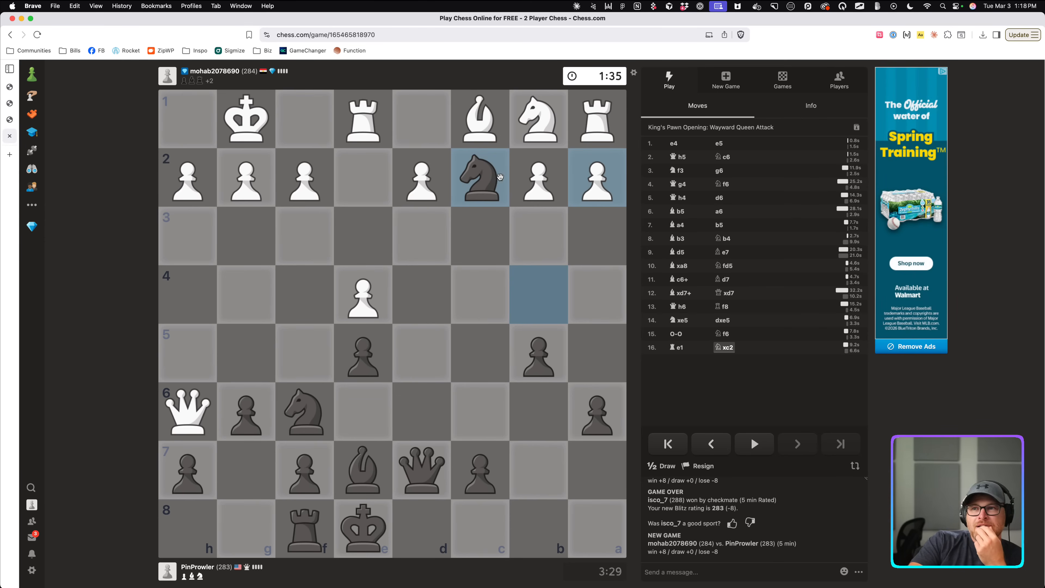
left_click(398, 137)
left_click_drag(397, 136, 356, 127)
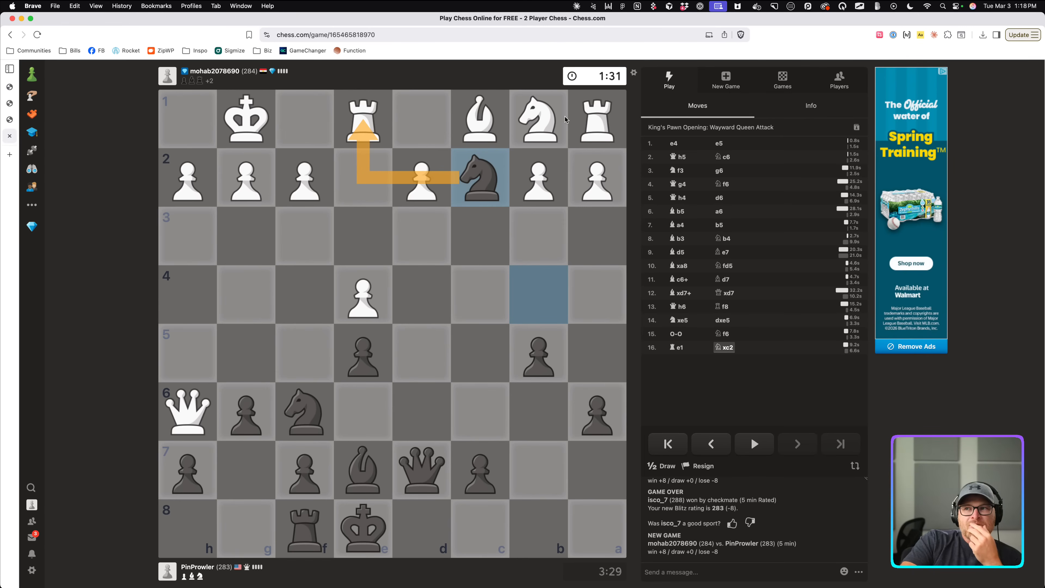
left_click(595, 126)
left_click(596, 128)
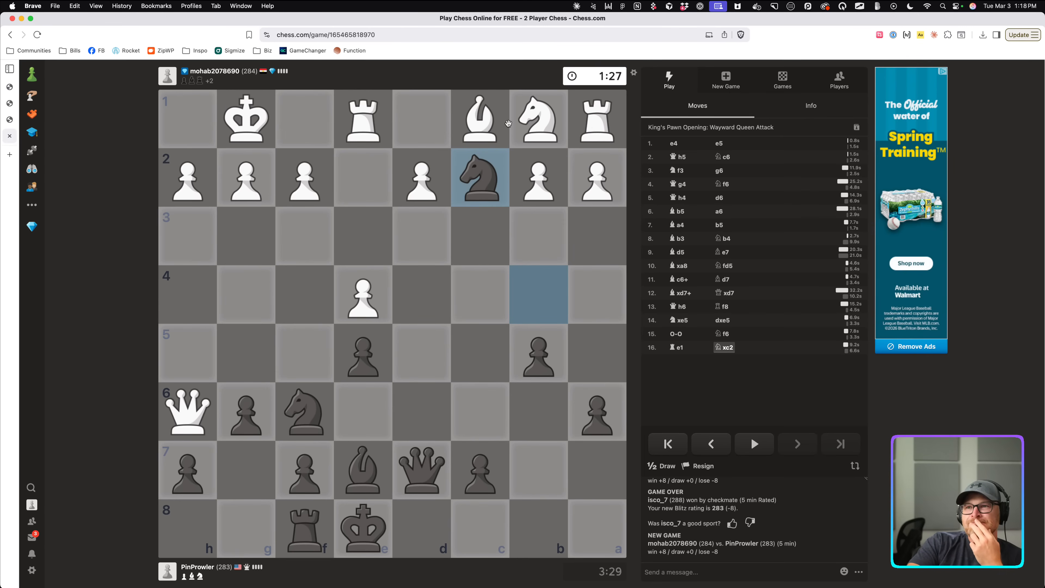
right_click(369, 131)
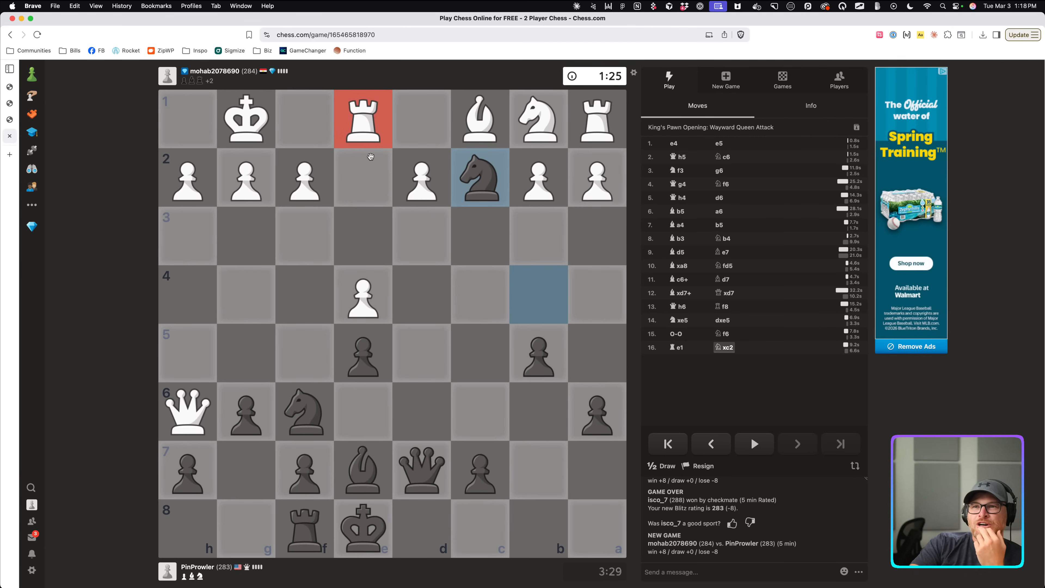
left_click(372, 179)
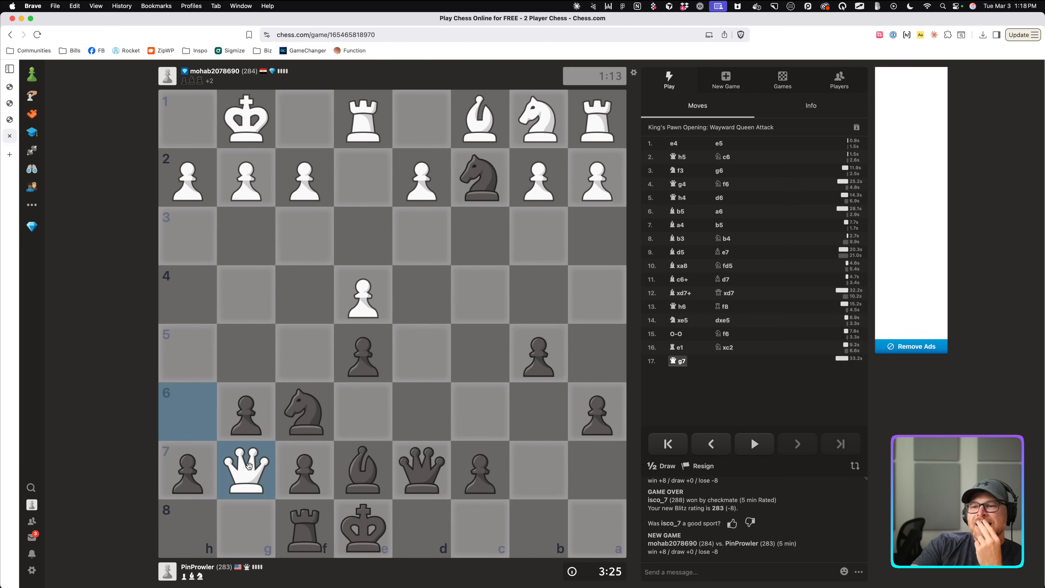
Capture on e1 with the black knight, then bring it back to c2.
left_click_drag(246, 469, 305, 412)
left_click_drag(246, 469, 308, 538)
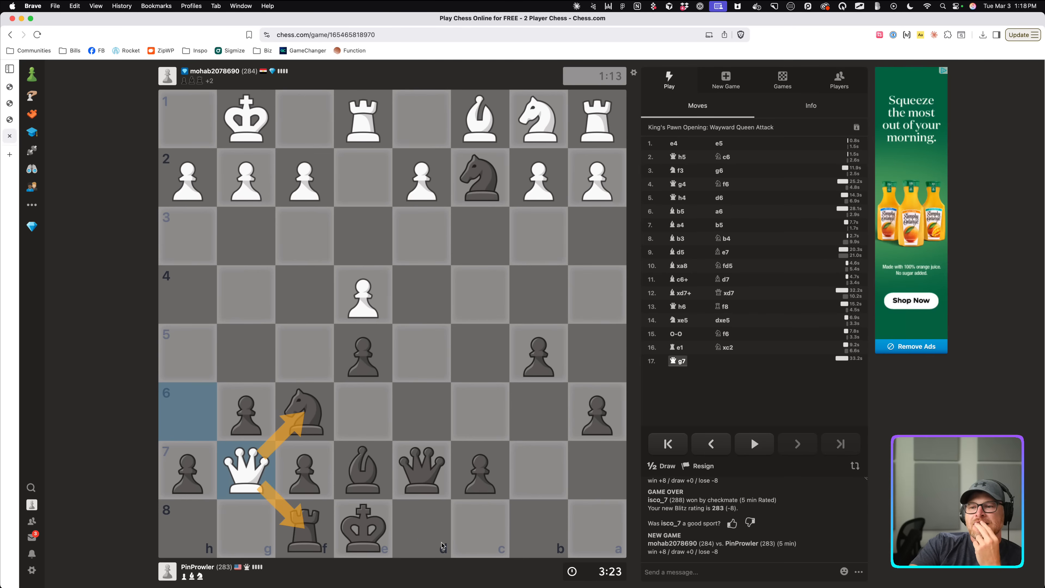
left_click(396, 514)
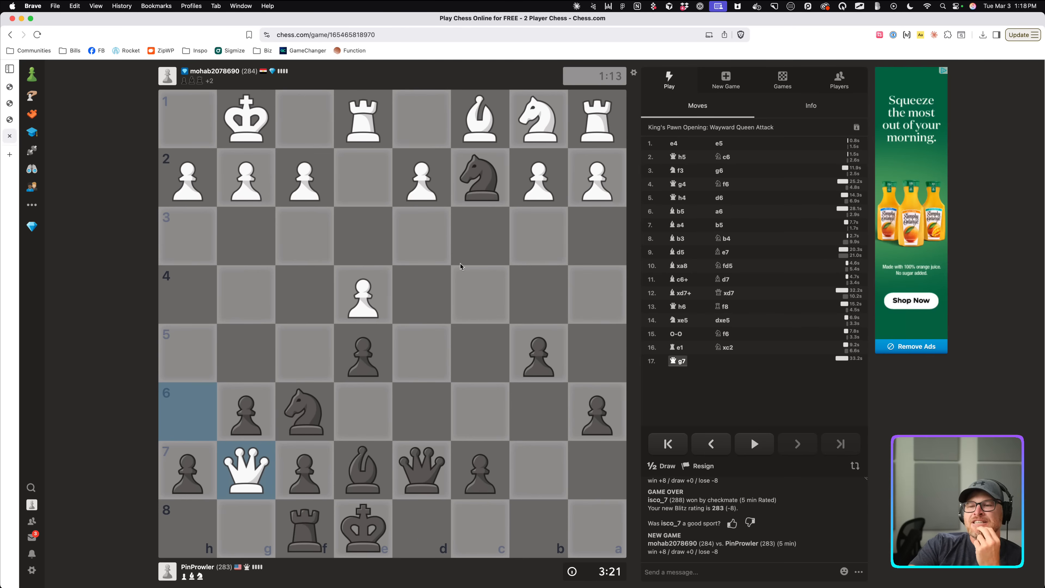
left_click_drag(477, 181, 363, 120)
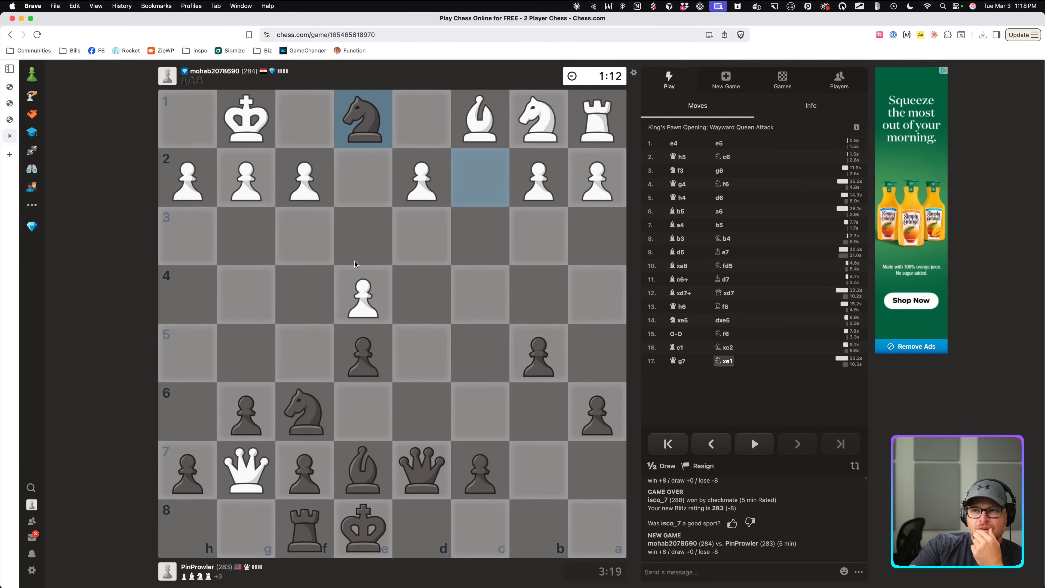
mouse_move(357, 125)
left_mouse_down()
mouse_move(435, 258)
mouse_move(586, 123)
left_mouse_up()
left_click(550, 179)
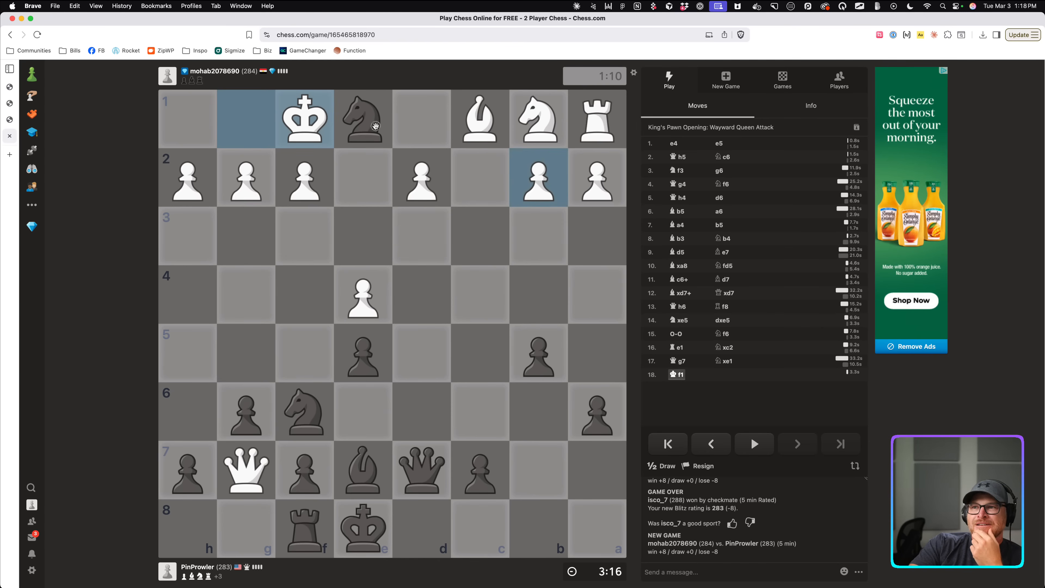
left_click_drag(374, 125, 499, 186)
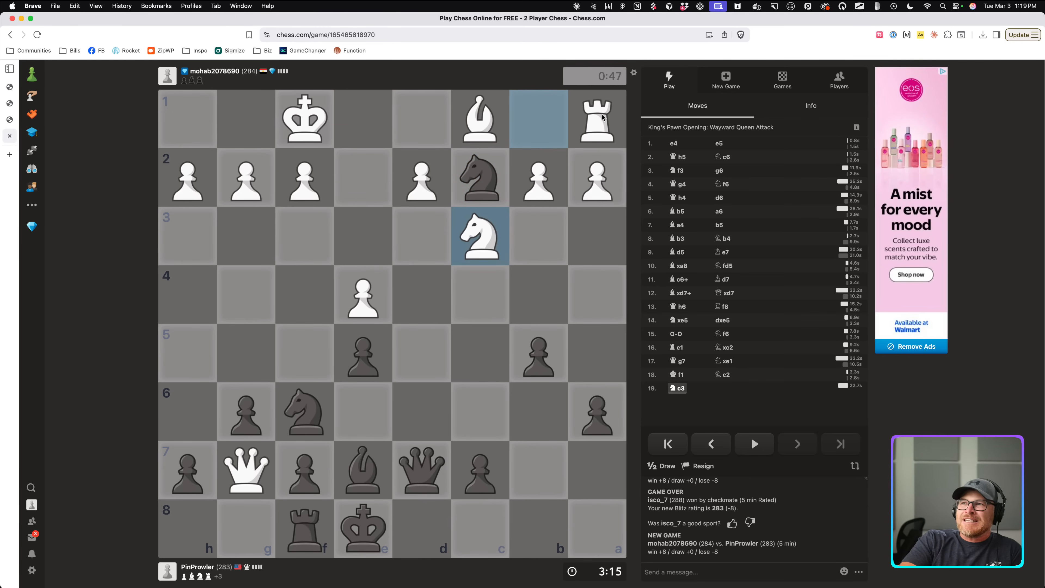
Take the a1 rook with the knight and mark White's knight jumps to b5 and d5.
left_click_drag(477, 168, 463, 186)
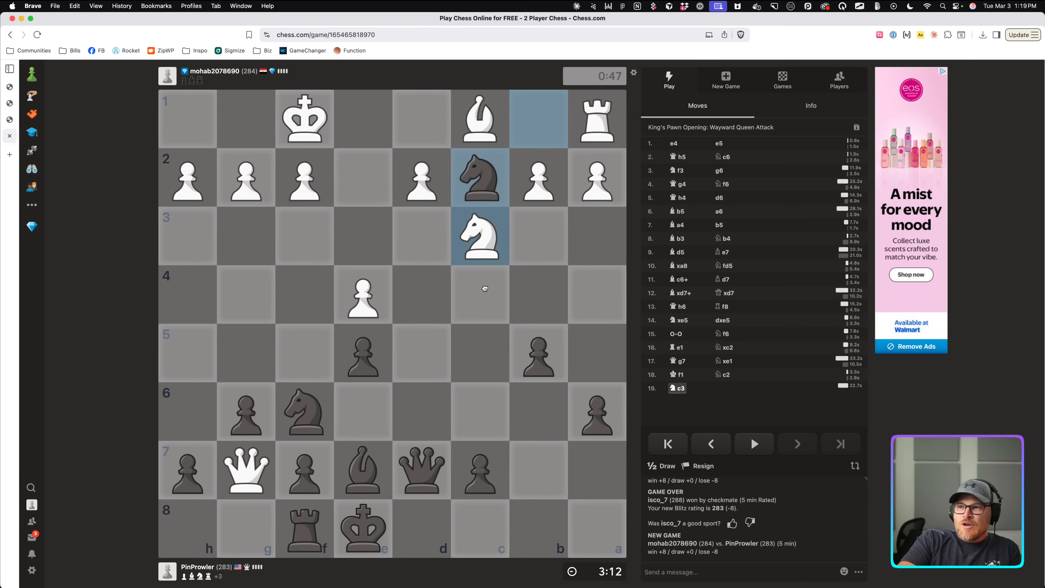
left_click(485, 253)
left_click_drag(532, 351, 534, 352)
left_click_drag(476, 255, 412, 345)
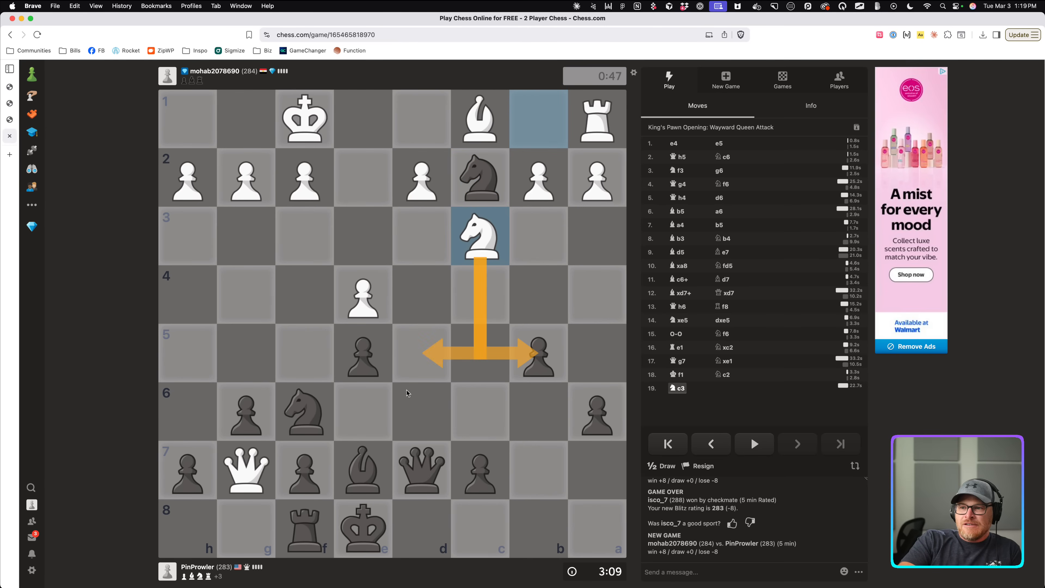
left_click(465, 433)
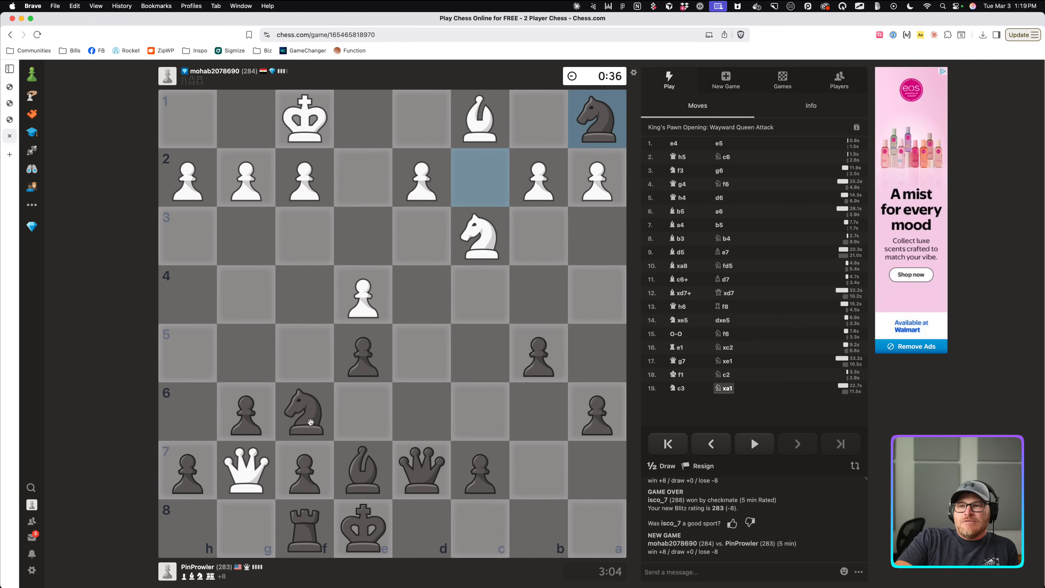
Capture the d4 pawn with the queen after marking its path toward c4 and c1.
left_click_drag(310, 421, 375, 303)
left_click(374, 302)
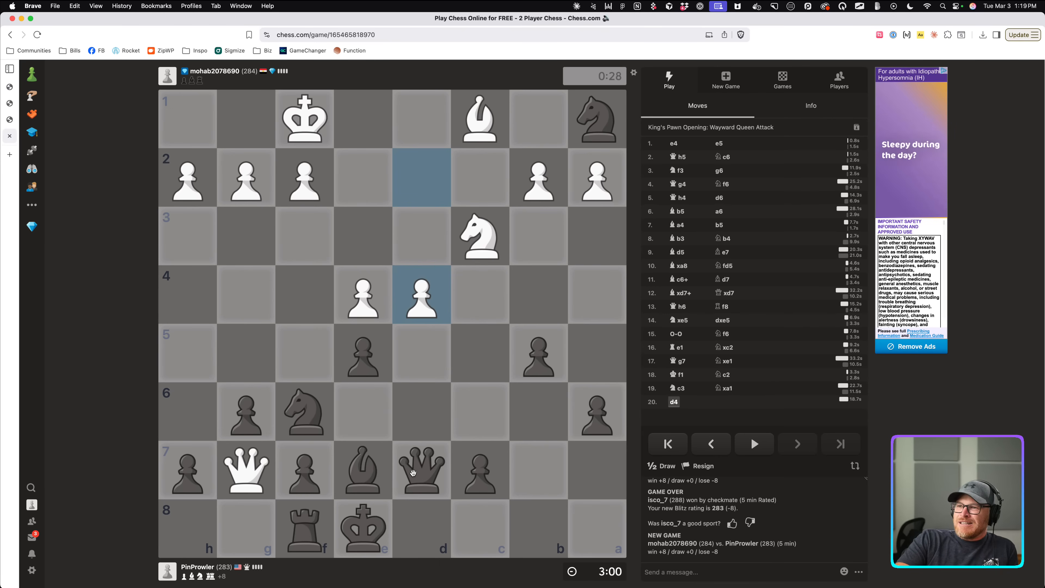
left_click_drag(413, 473, 430, 293)
right_click(430, 293)
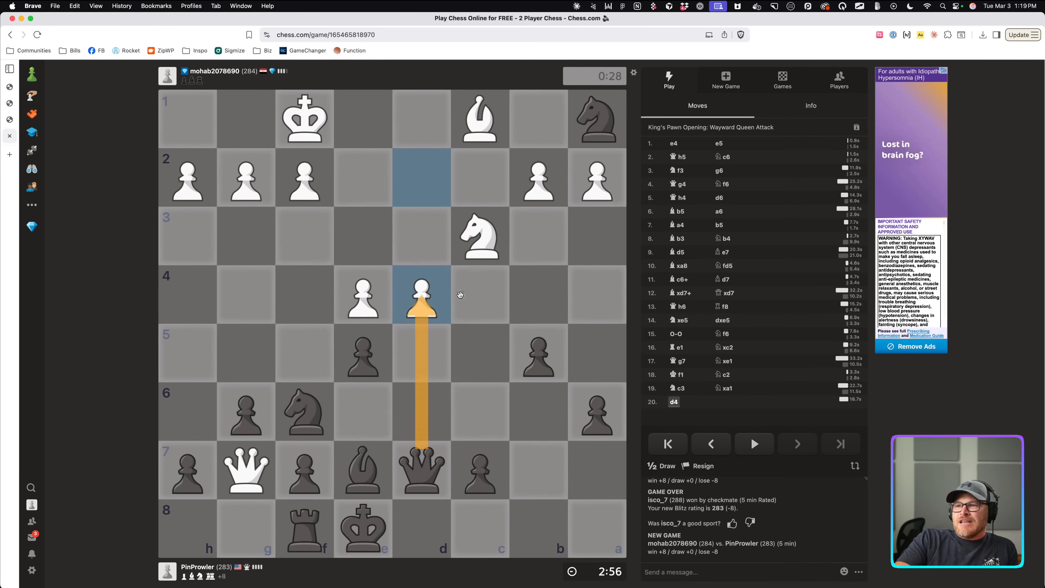
right_click(464, 297)
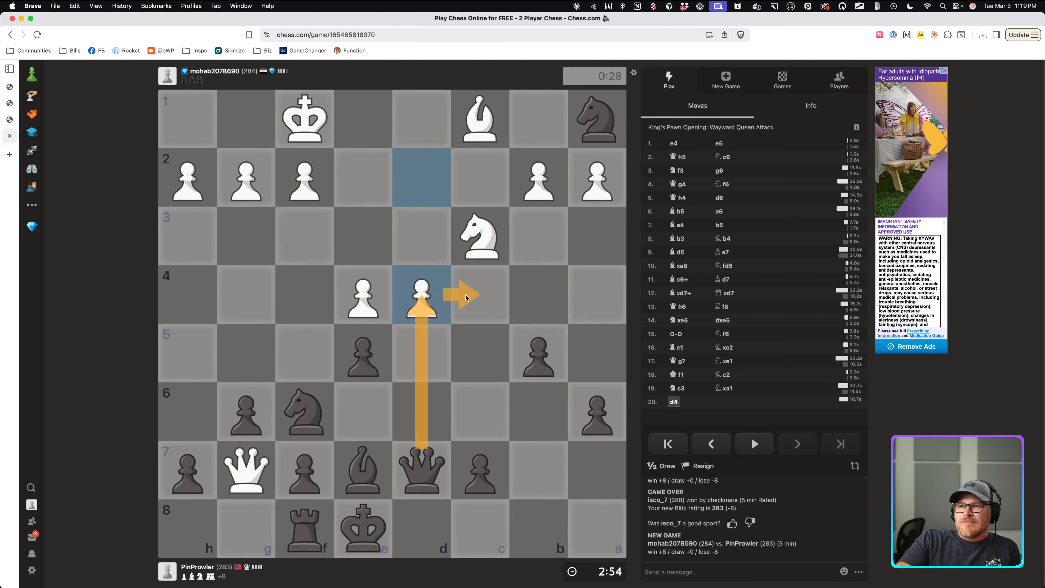
right_click(464, 133)
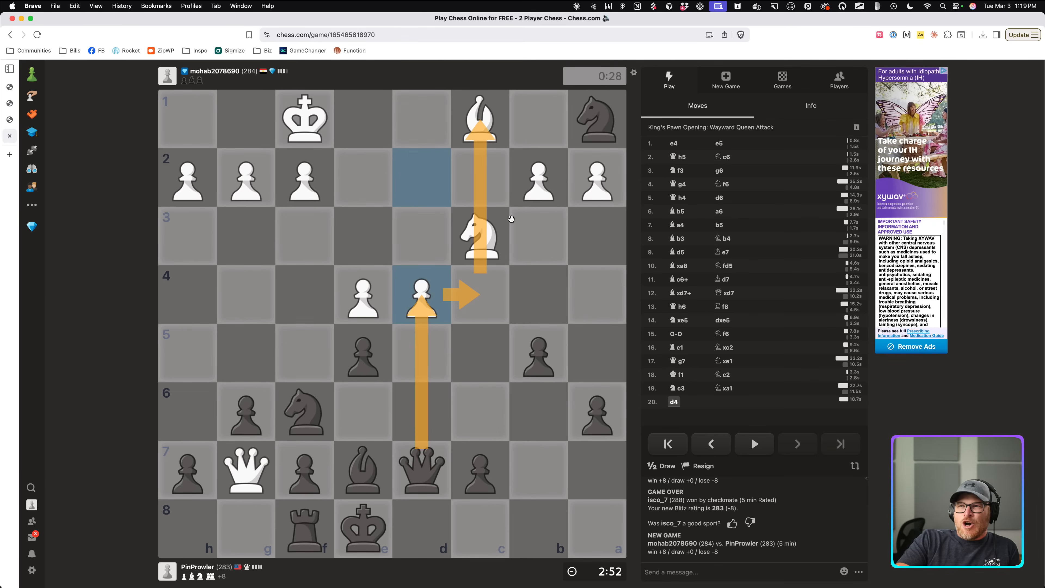
left_click(529, 229)
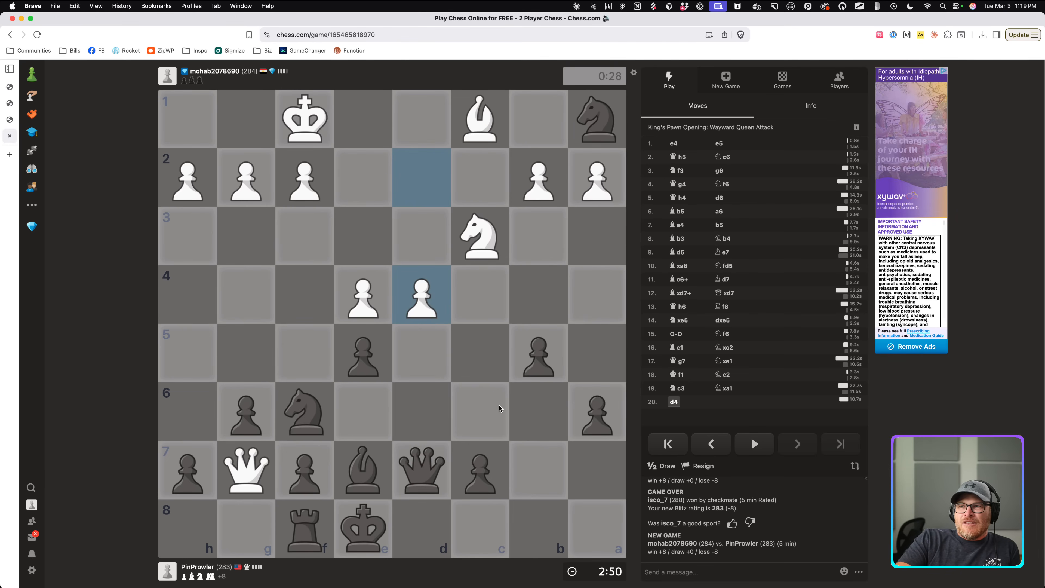
left_click_drag(446, 461, 420, 294)
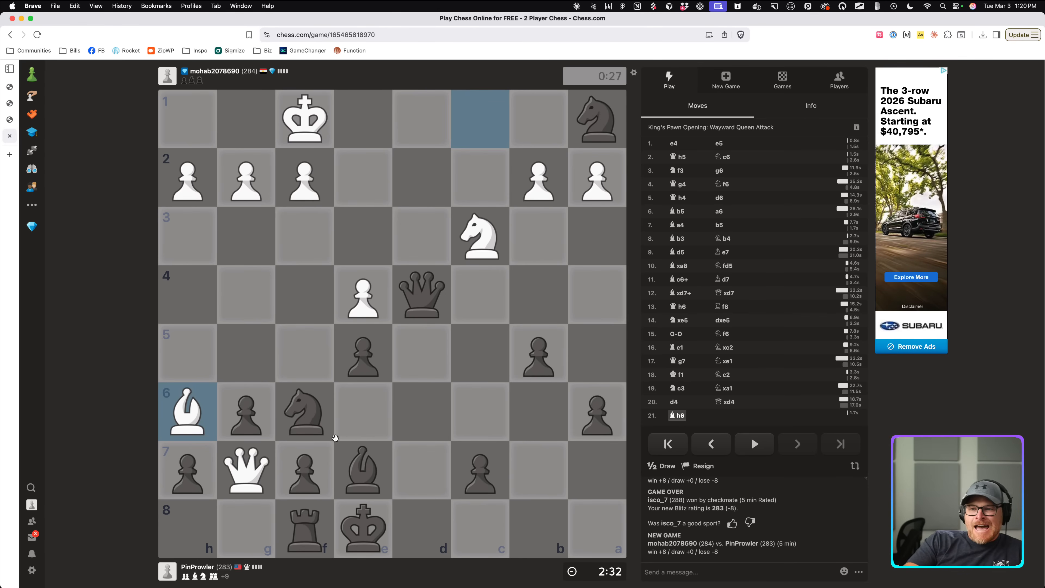
Push the b5 pawn to b4, then deliver checkmate with the queen on d1.
left_click_drag(258, 480, 310, 531)
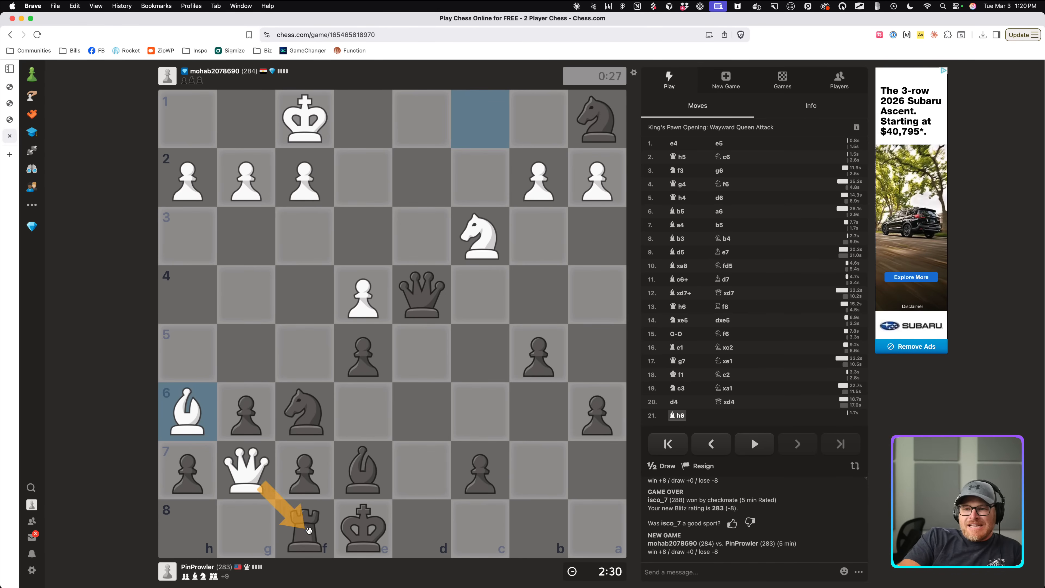
left_click_drag(361, 472, 298, 535)
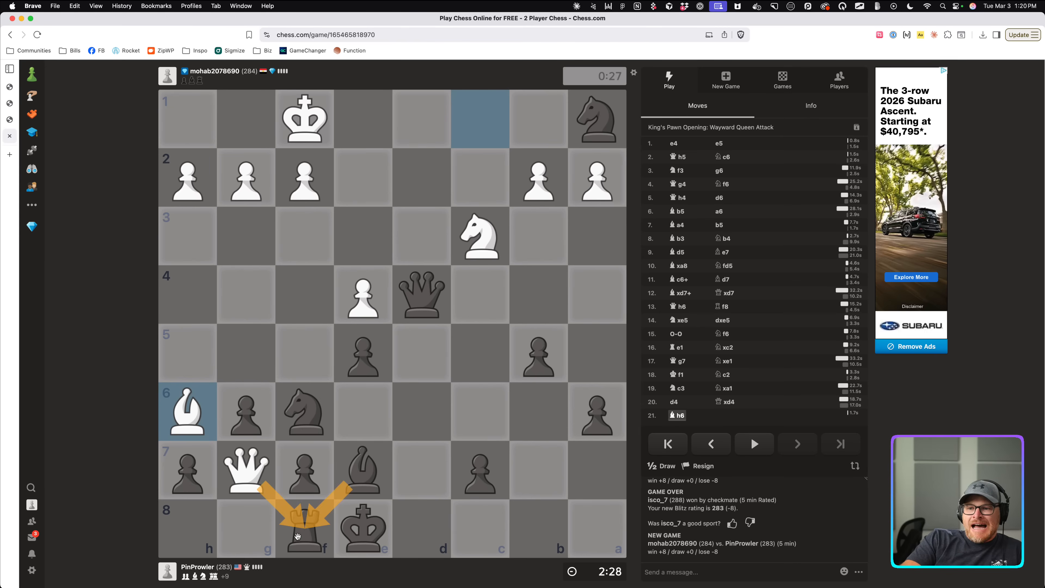
left_click(404, 422)
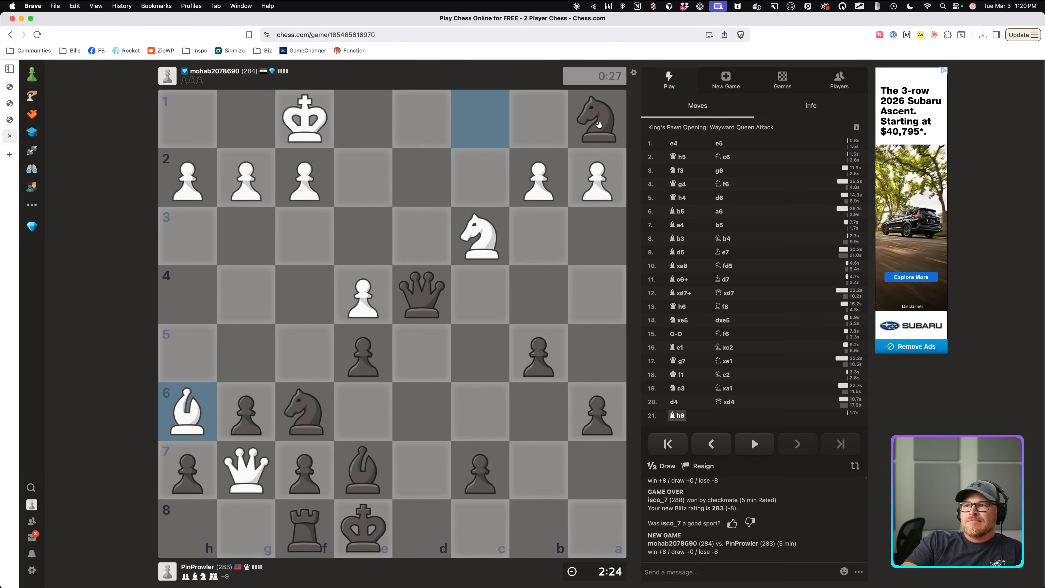
left_click_drag(518, 361, 523, 313)
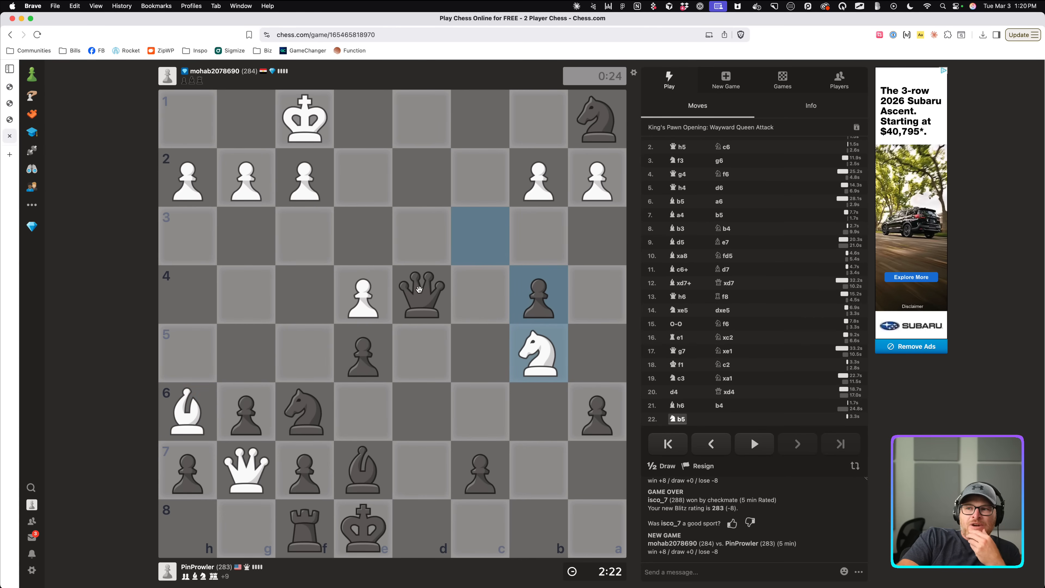
left_click_drag(418, 288, 436, 128)
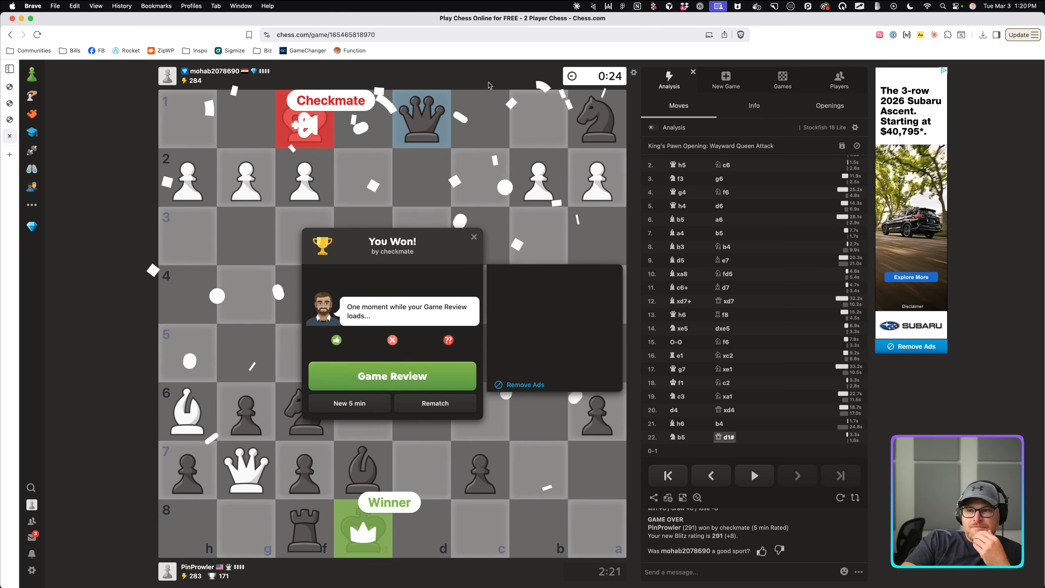
Start a new 5-minute game, play e4, and seek another game after it's aborted.
left_click(367, 404)
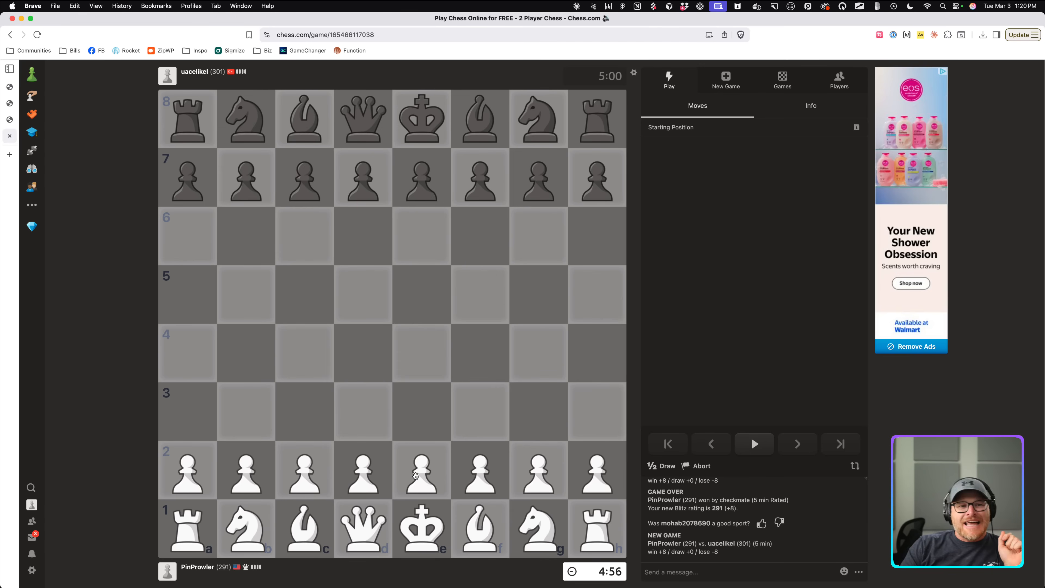
mouse_move(419, 465)
left_mouse_down()
mouse_move(411, 306)
mouse_move(429, 358)
mouse_move(416, 471)
left_mouse_up()
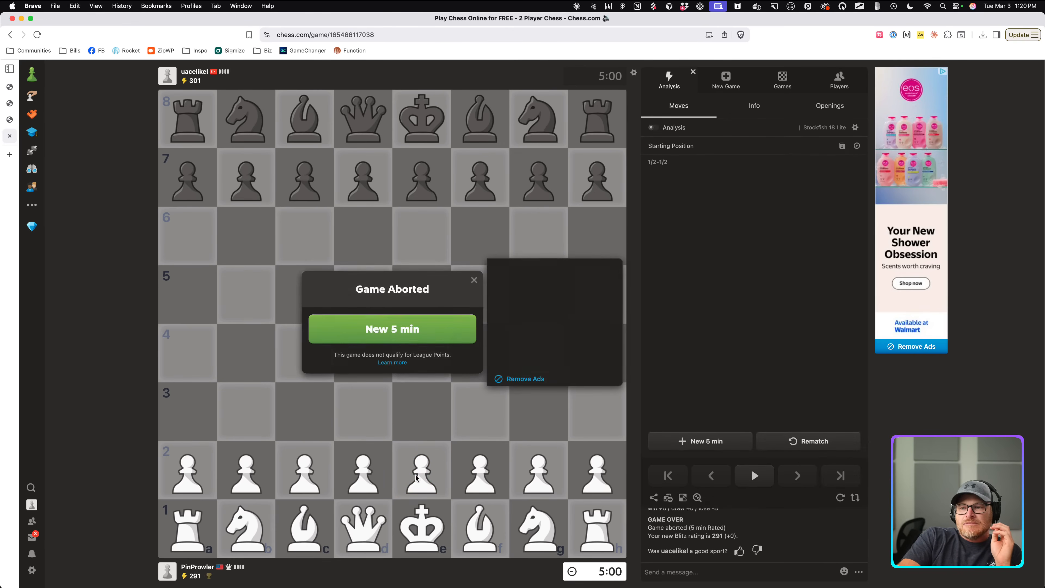
left_click(349, 335)
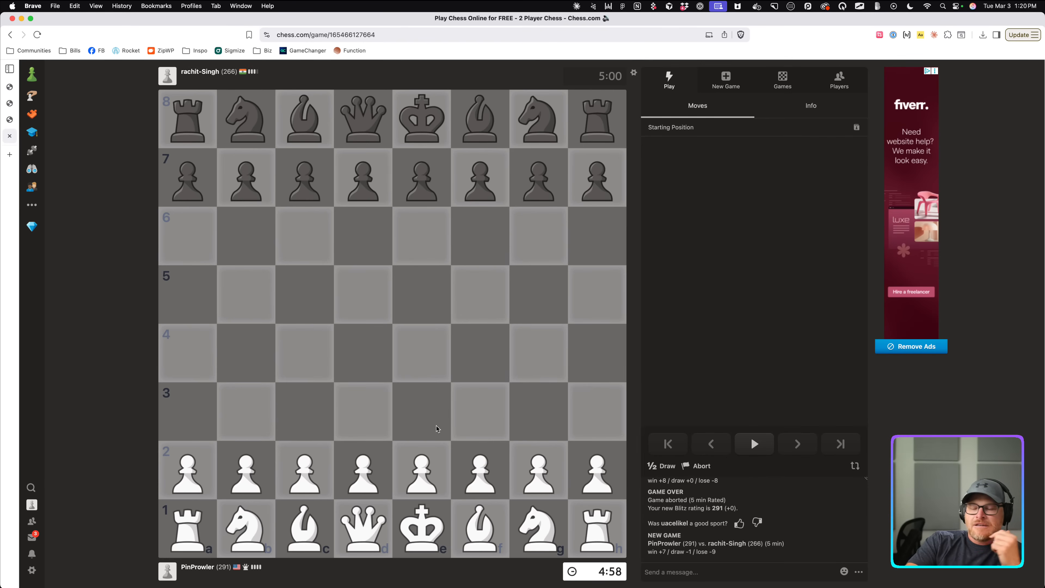
Play e4 and Nc3, take on e4 with the knight, then retreat it to c3.
left_click_drag(356, 478, 423, 355)
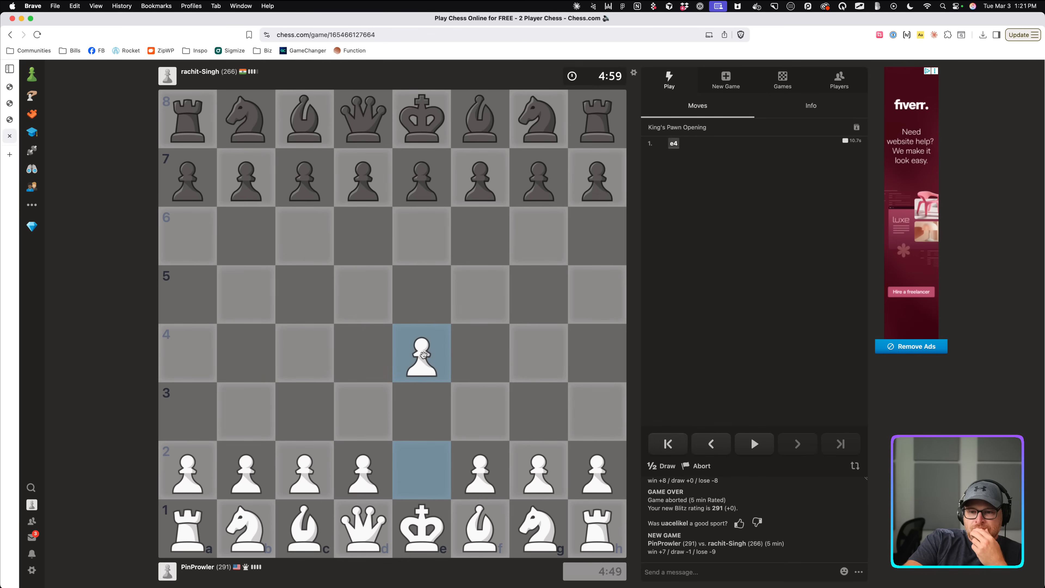
left_click_drag(238, 540, 292, 424)
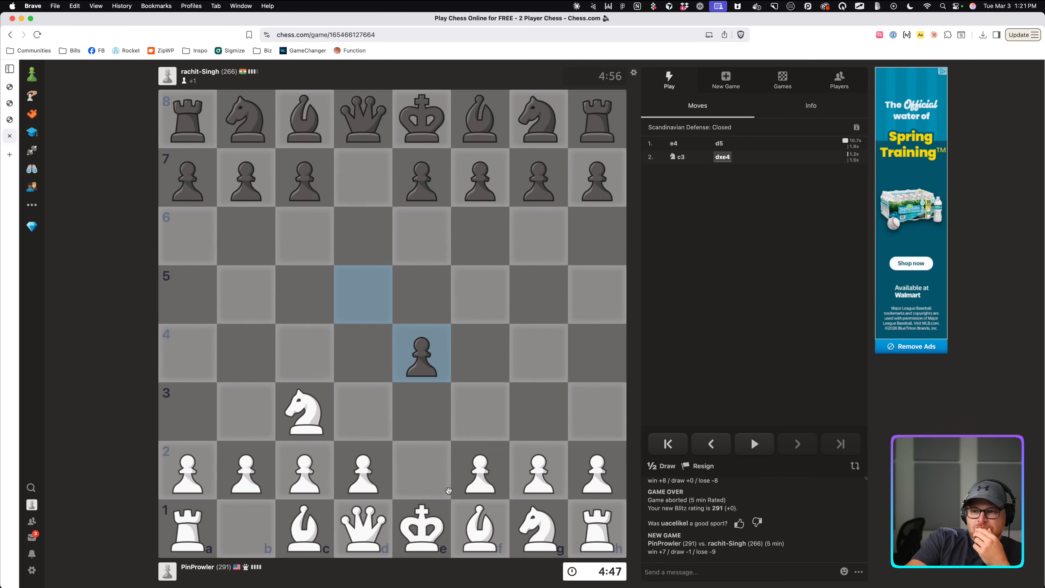
left_click(296, 413)
left_click(437, 354)
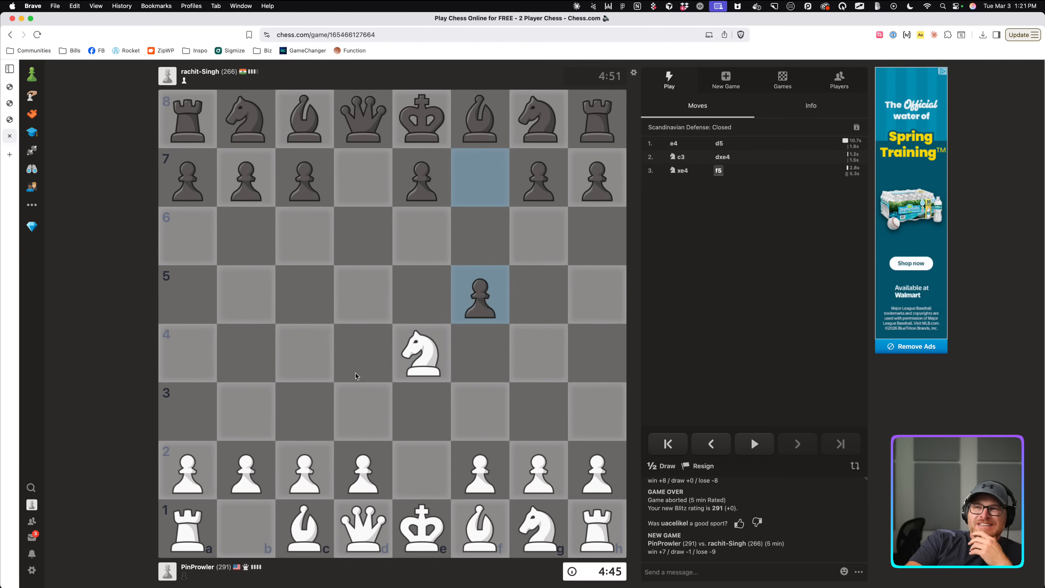
left_click(413, 355)
left_click(305, 412)
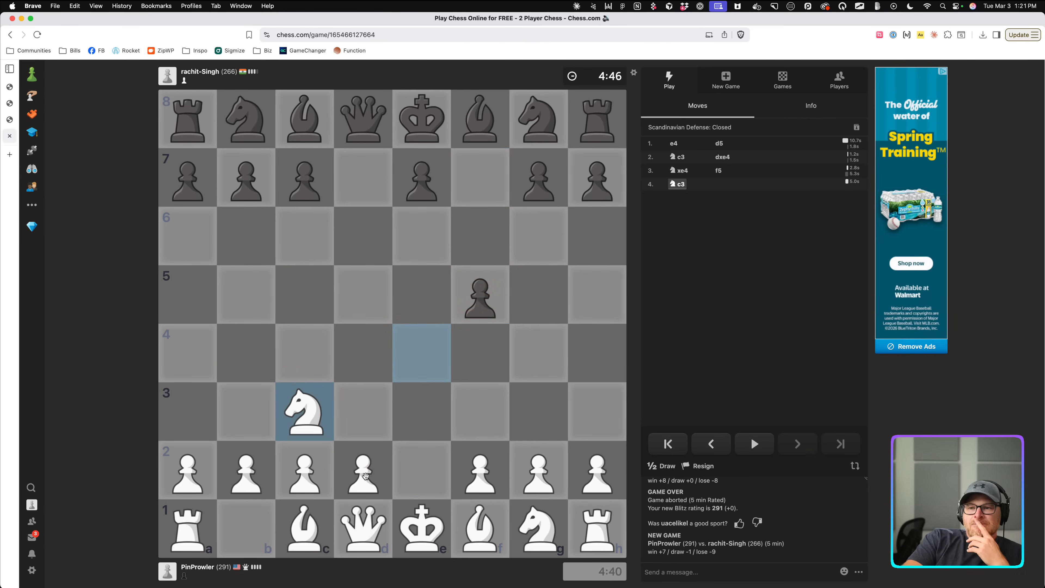
Bring the queen out to f3 and capture the f4 pawn with it.
left_click_drag(357, 462, 359, 366)
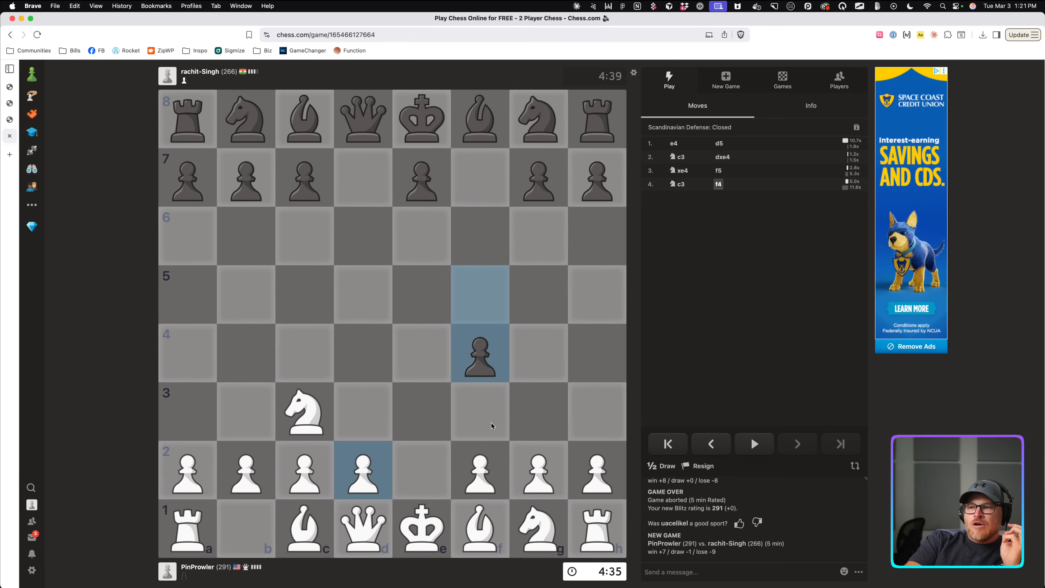
left_click(363, 528)
left_click(480, 411)
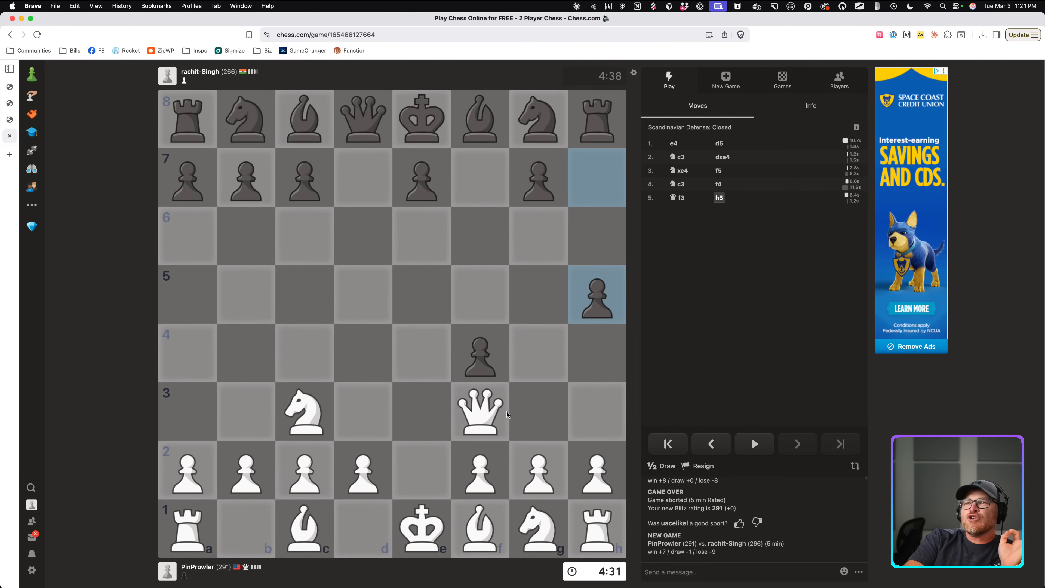
left_click_drag(496, 417, 484, 371)
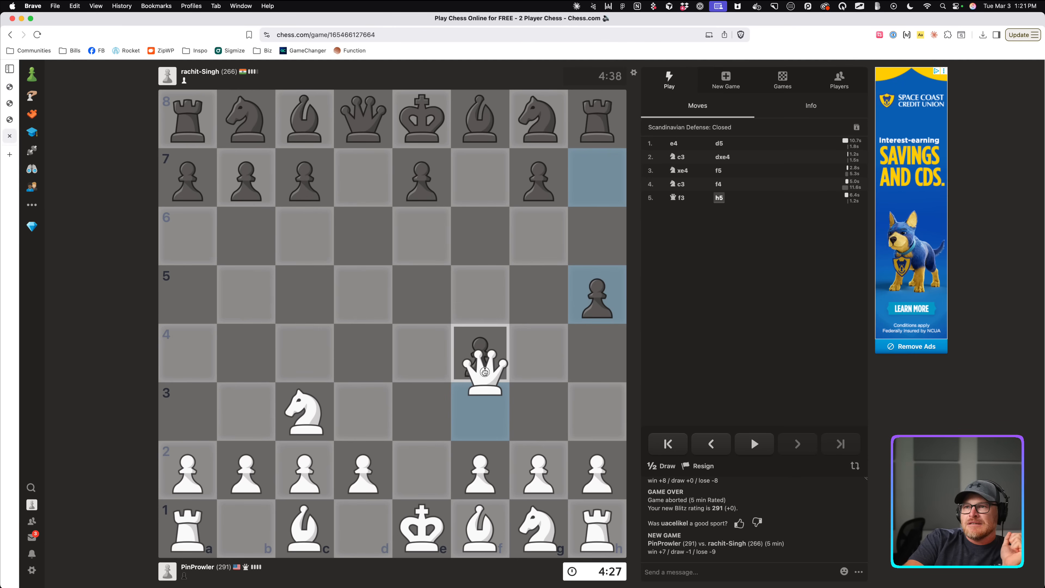
left_click_drag(485, 372, 485, 370)
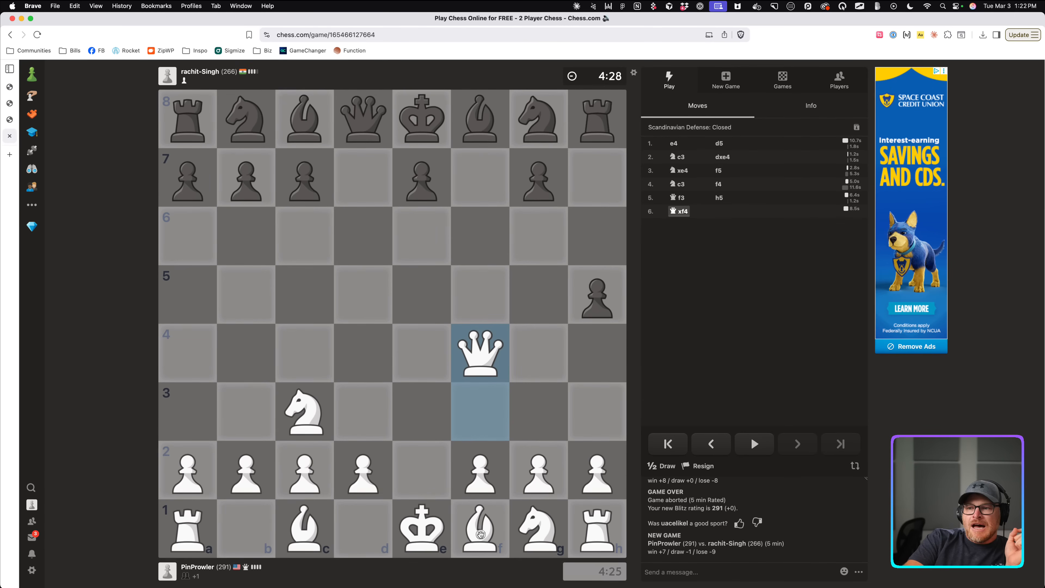
Develop the f1 bishop to b5, cancelling a stray h1 rook premove.
left_click_drag(482, 535, 337, 399)
left_click_drag(538, 529, 483, 432)
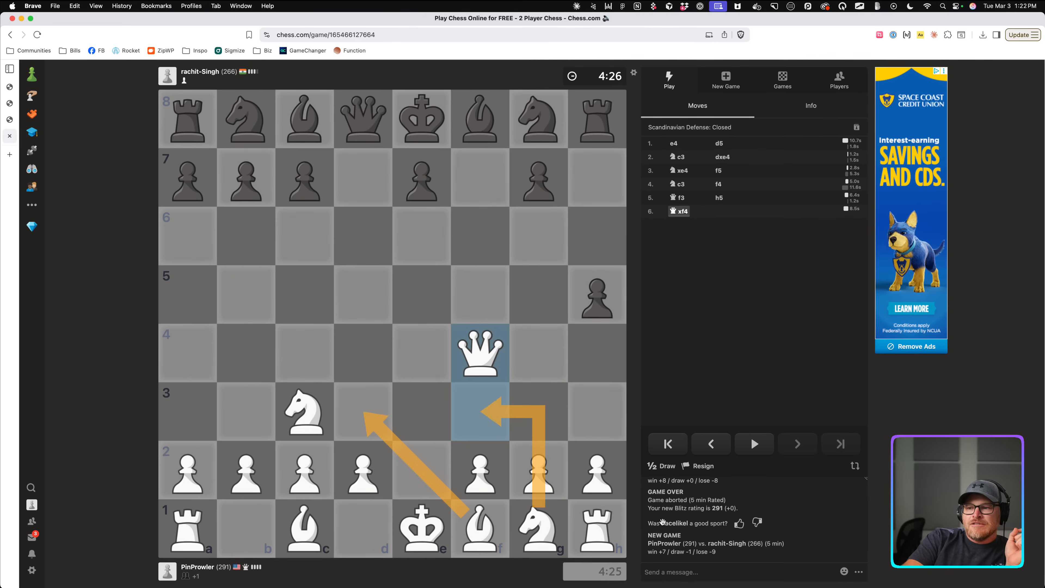
left_click(592, 530)
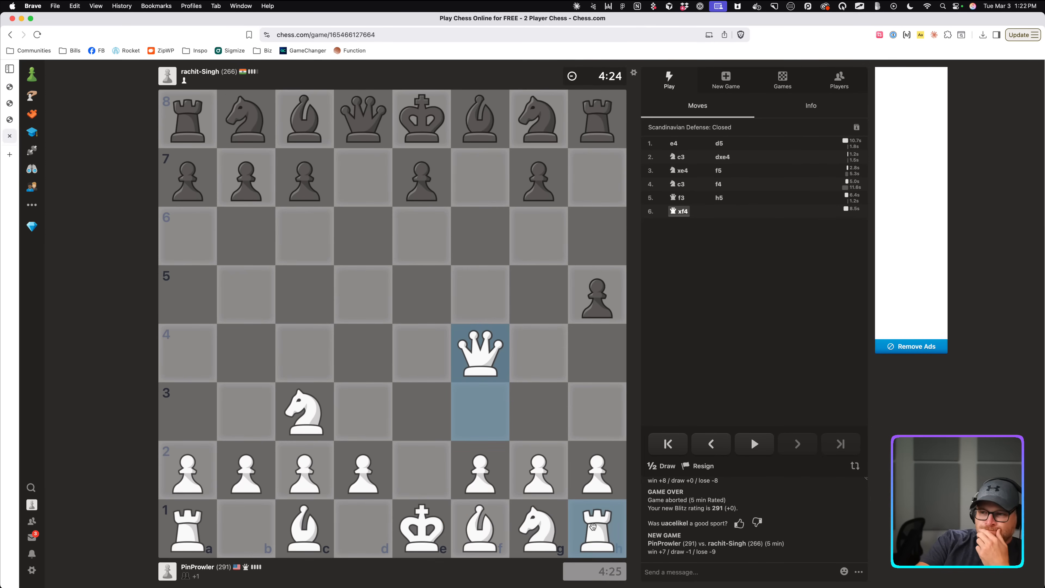
left_click(587, 351)
right_click(587, 352)
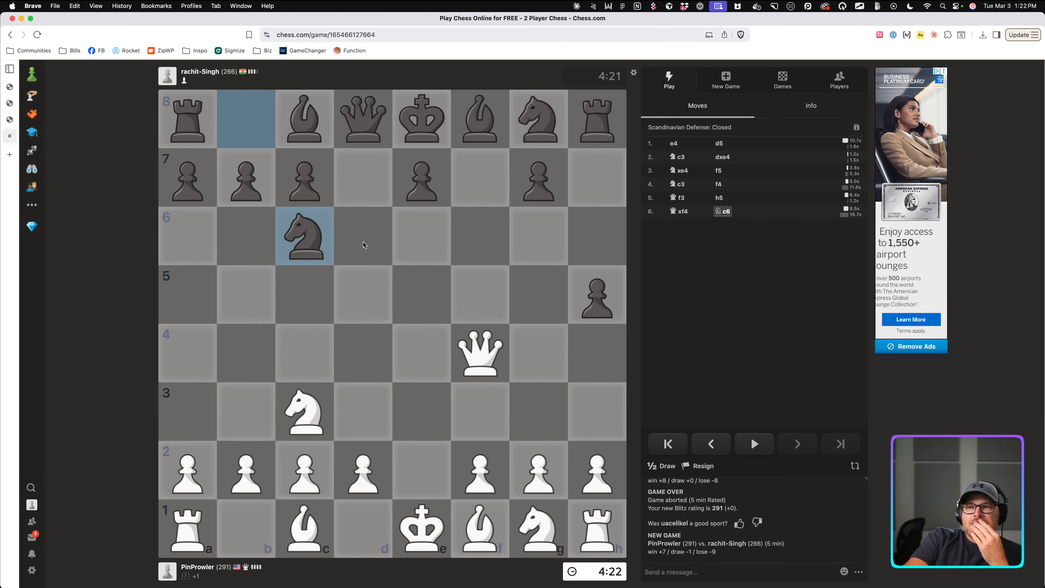
left_click_drag(478, 530, 245, 294)
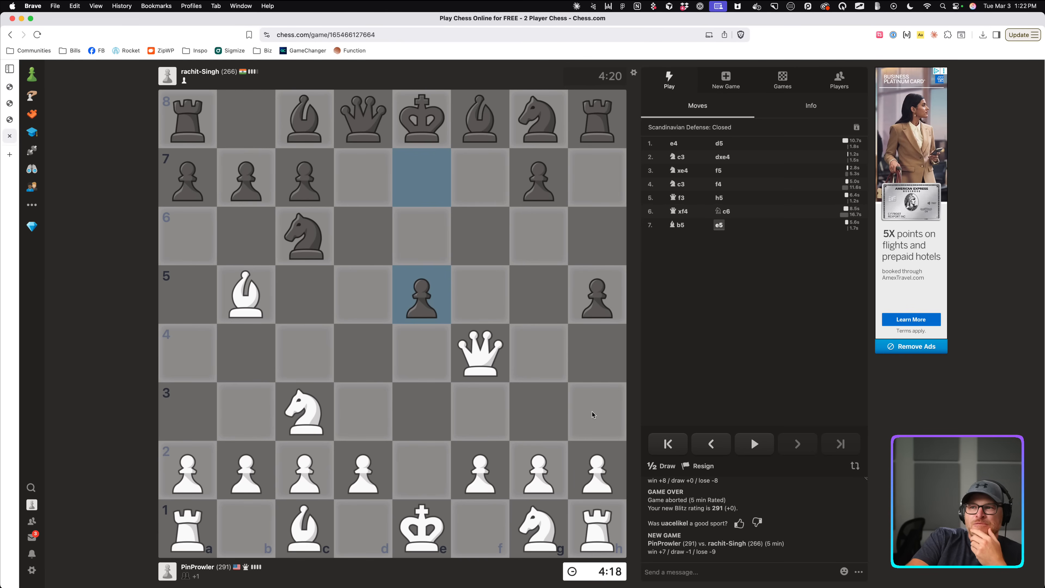
Reposition the queen from f4 to e3, eyeing the e-file.
left_click_drag(479, 352, 462, 323)
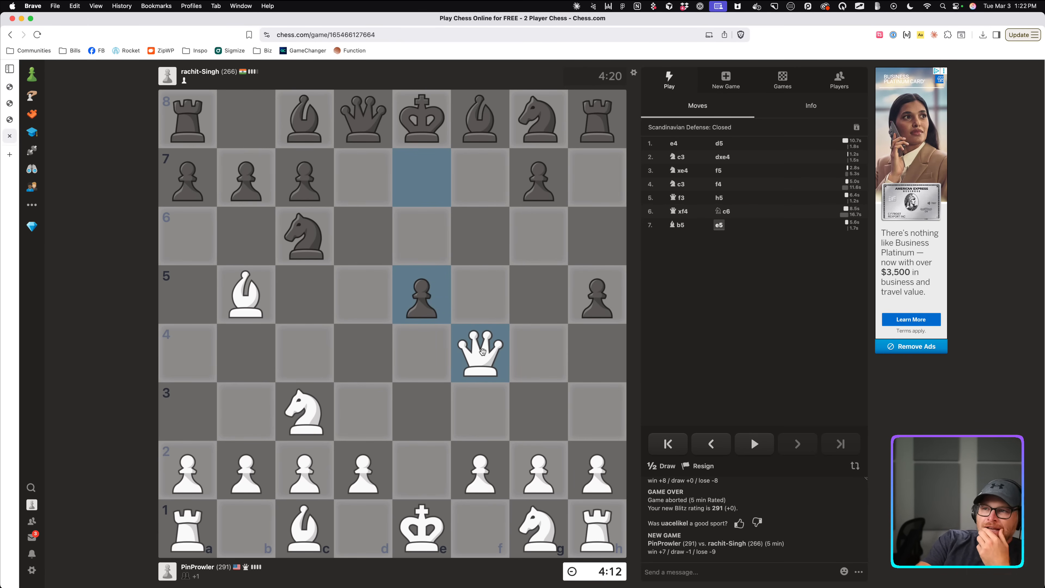
left_click_drag(483, 350, 292, 535)
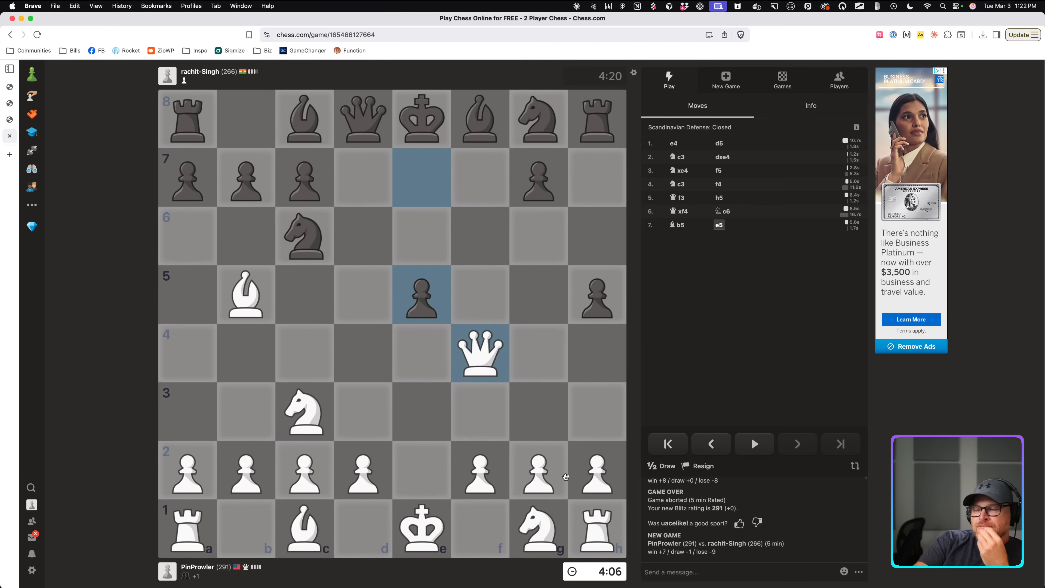
left_click_drag(484, 356, 421, 419)
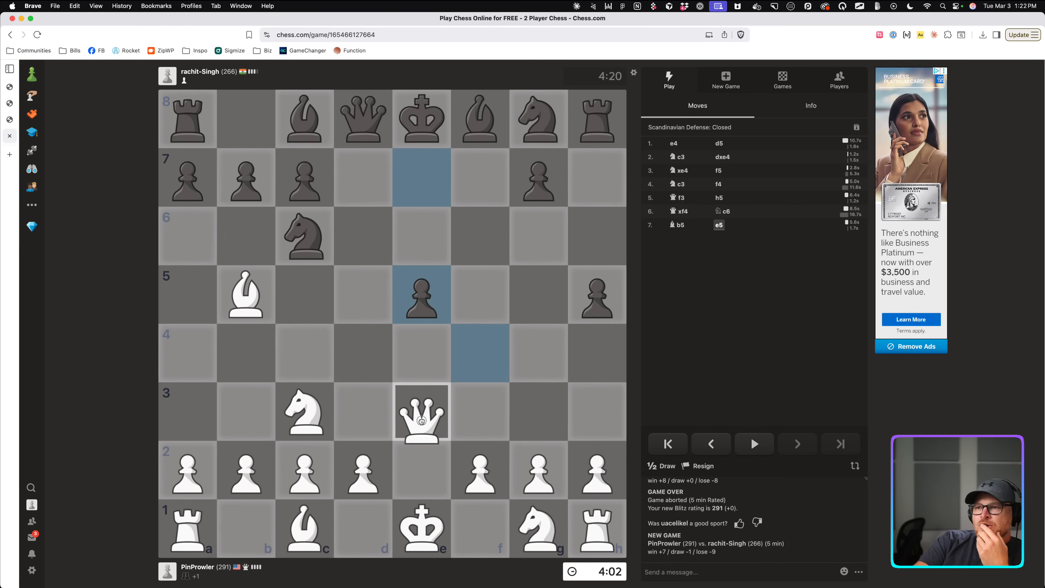
left_click_drag(421, 420, 421, 420)
left_click_drag(421, 418, 422, 127)
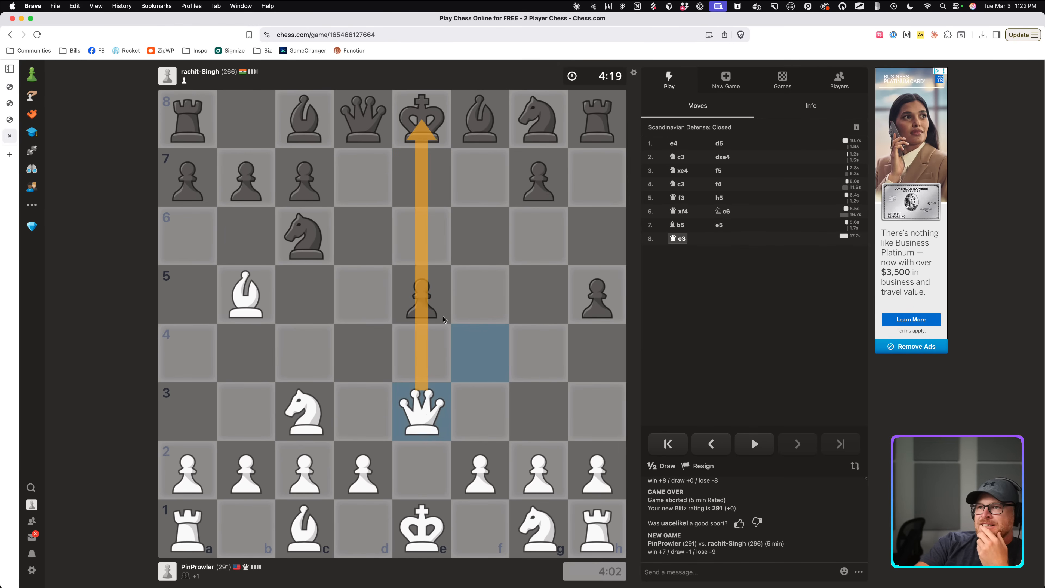
left_click(470, 375)
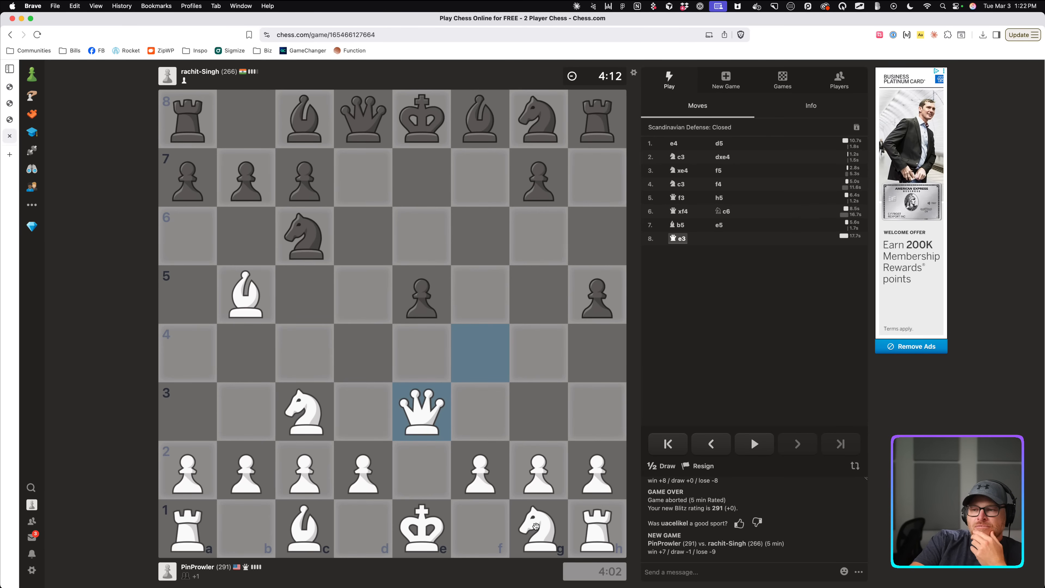
Develop the g1 knight to f3, castle kingside, and shift the queen to d3.
left_click_drag(536, 525, 466, 418)
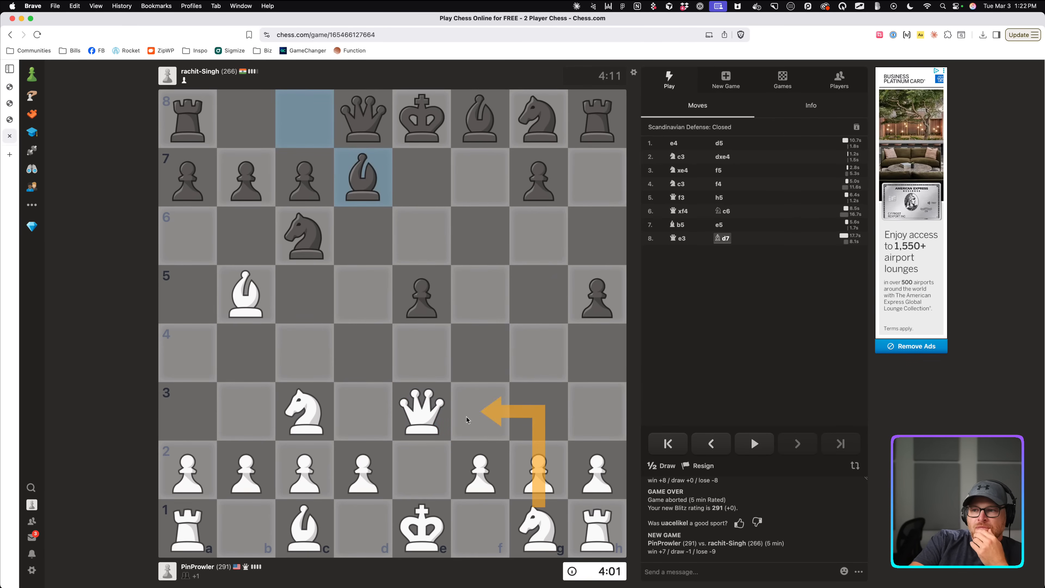
left_click(535, 529)
left_click(484, 413)
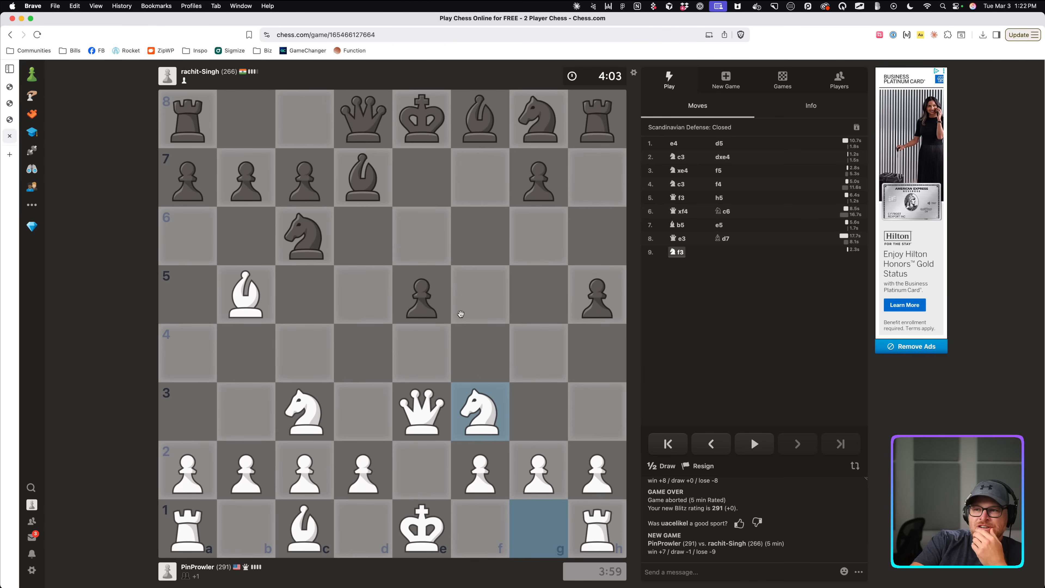
left_click_drag(472, 404, 411, 297)
left_click_drag(427, 394, 422, 309)
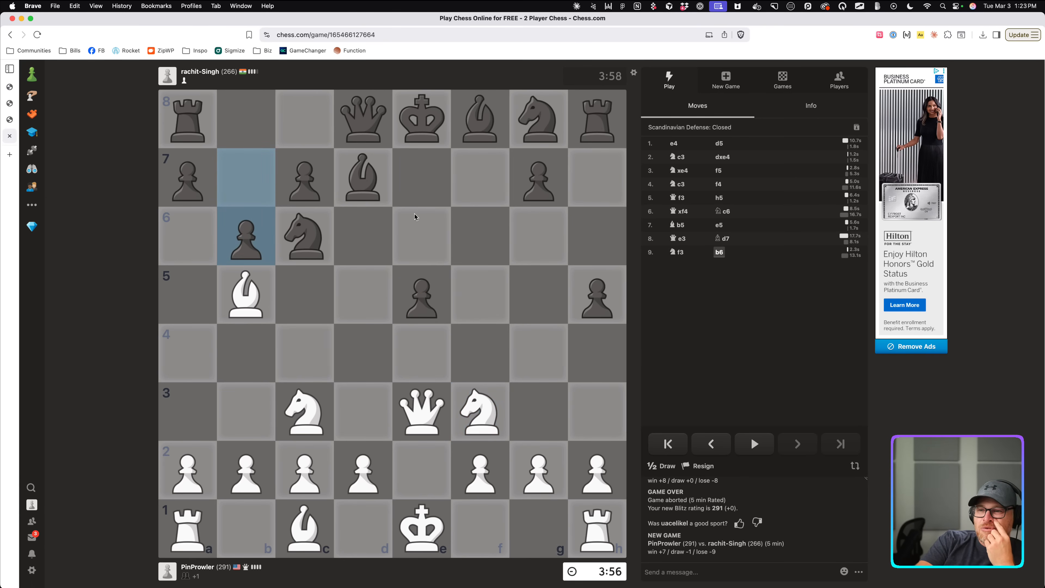
left_click_drag(422, 526, 538, 529)
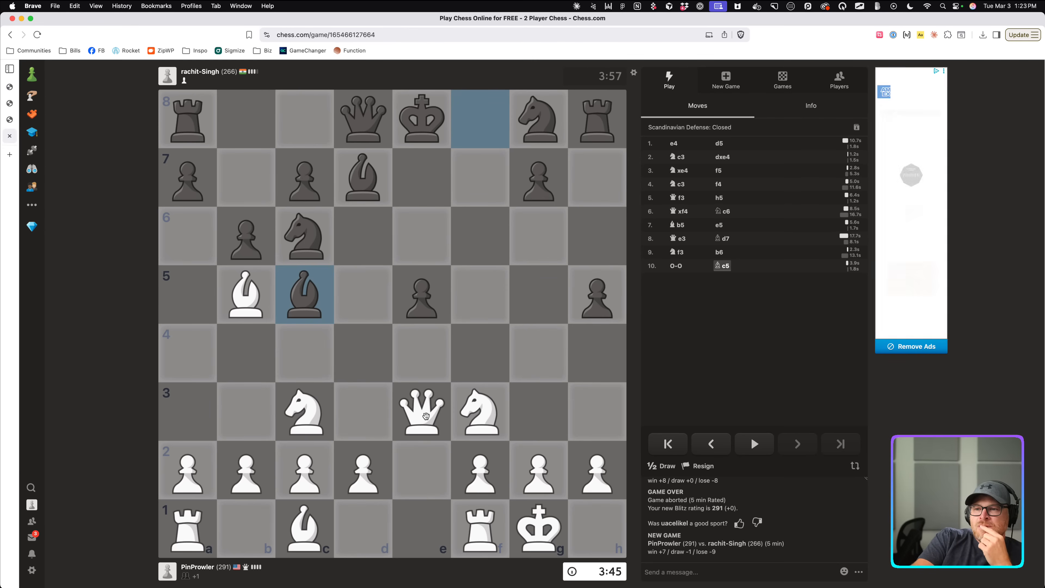
left_click_drag(425, 415, 358, 415)
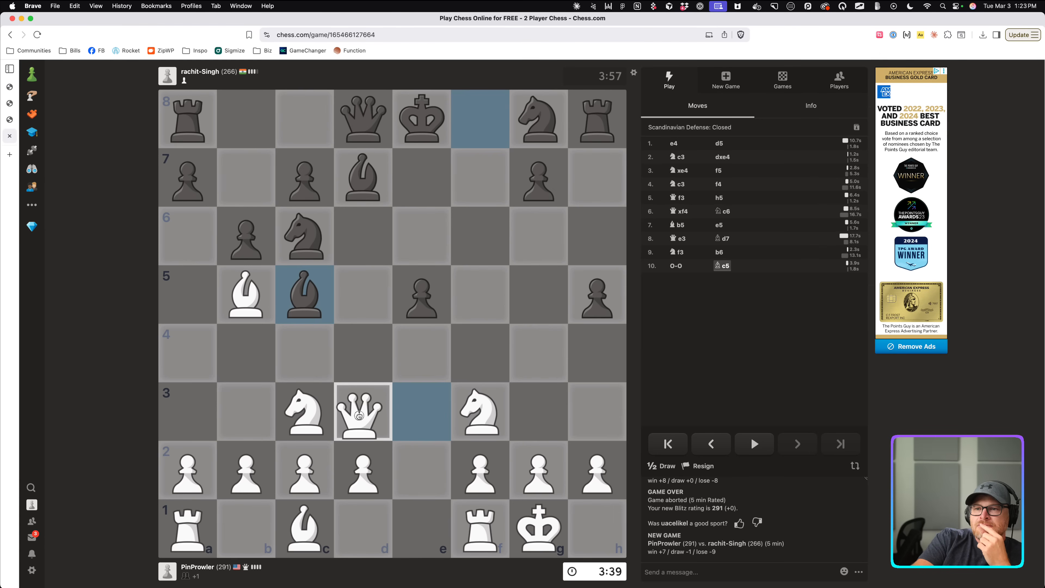
Settle the queen on d3 and push the a2 pawn to a3.
left_click_drag(359, 416, 358, 416)
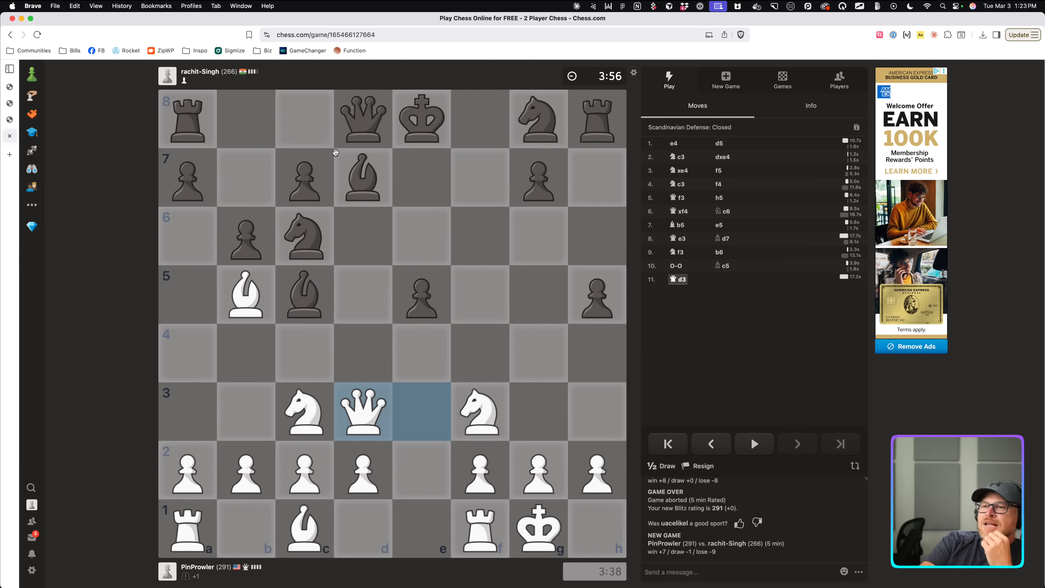
left_click_drag(303, 213, 255, 347)
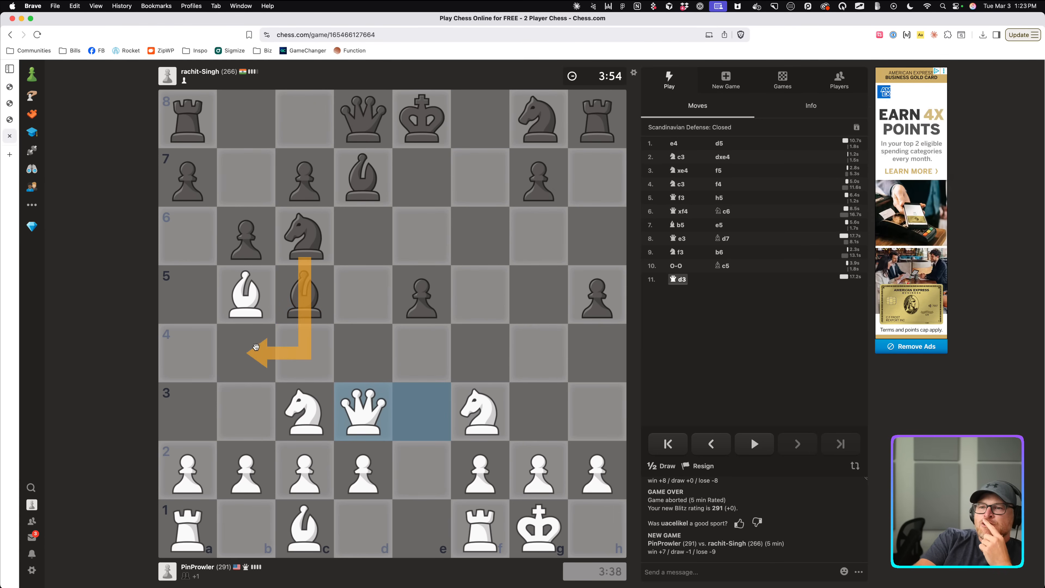
left_click(328, 295)
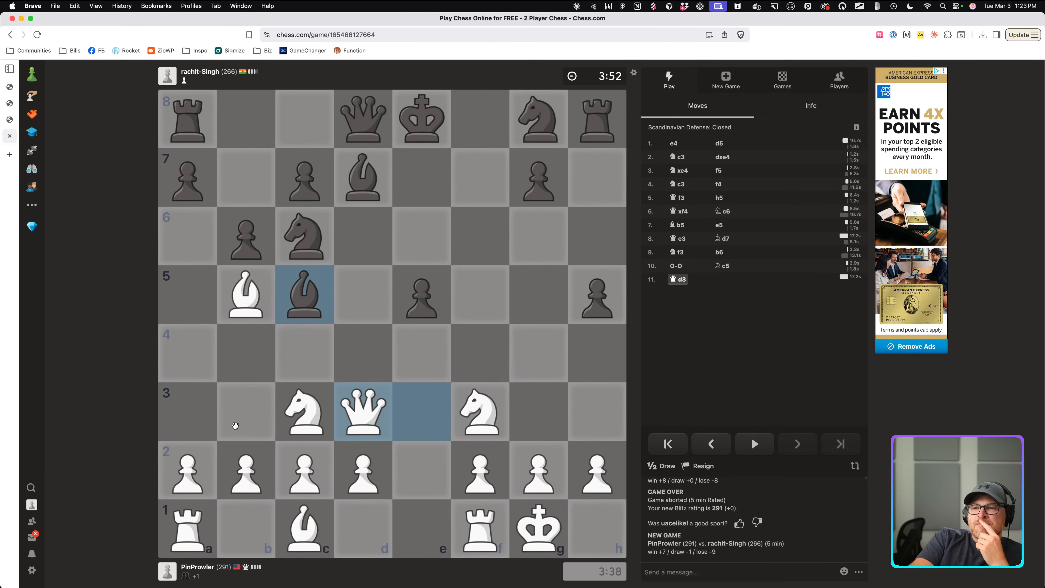
left_click_drag(184, 471, 186, 432)
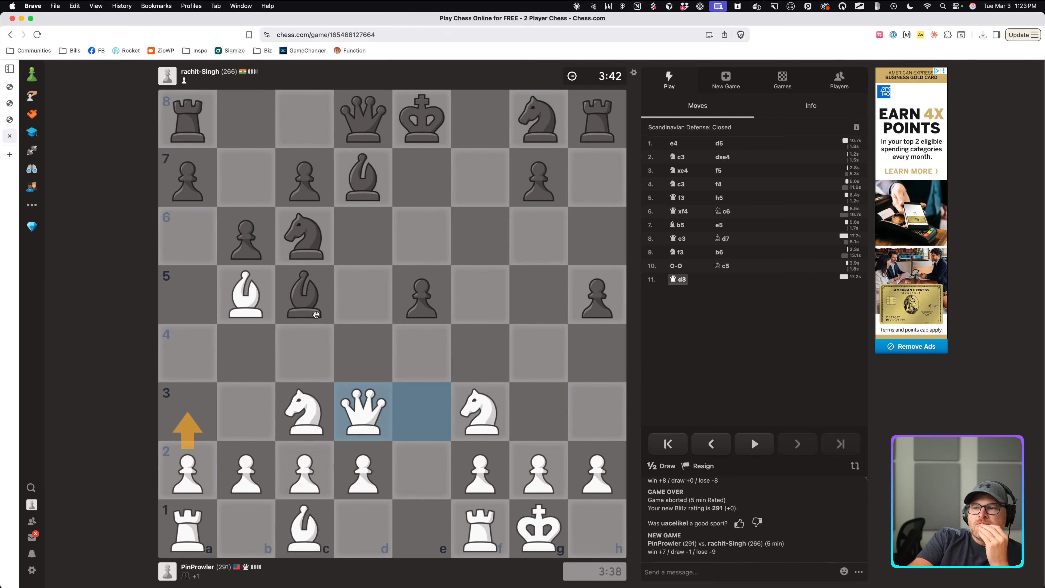
left_click_drag(476, 516, 431, 525)
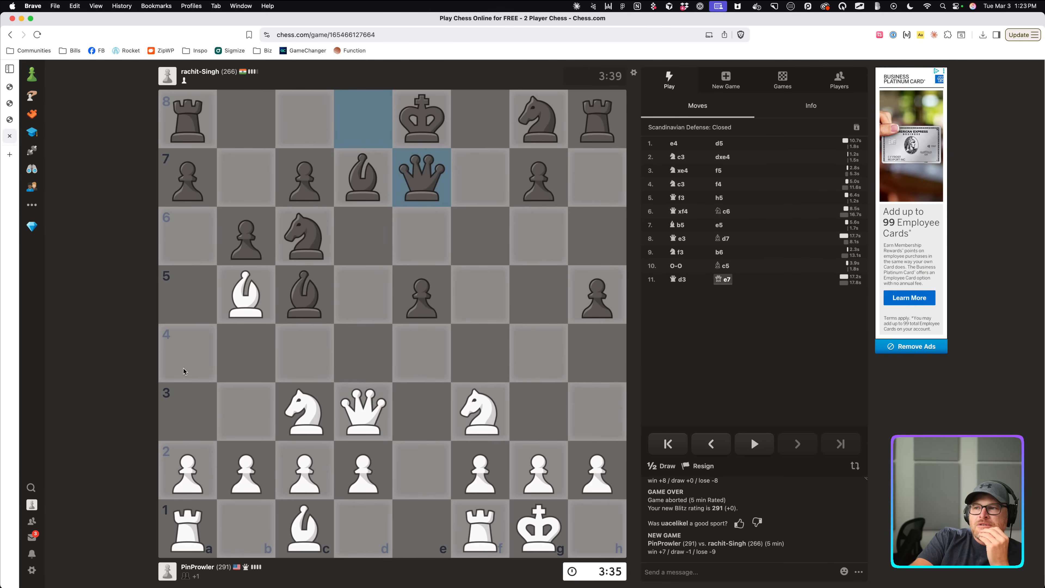
left_click(187, 472)
left_click(182, 418)
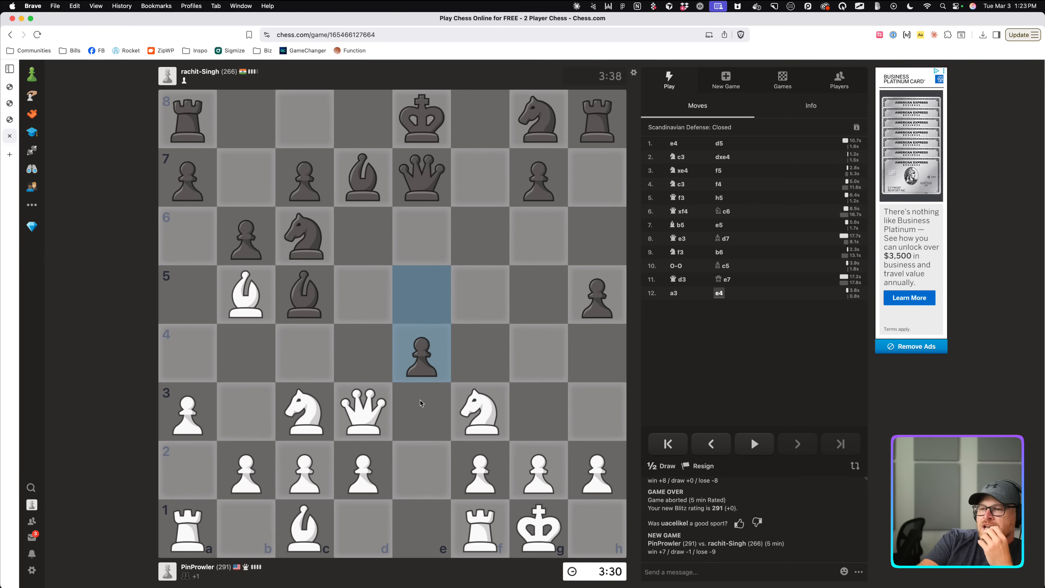
Capture the e4 pawn with the c3 knight and move the f1 rook to e1.
mouse_move(420, 366)
left_mouse_down()
mouse_move(369, 416)
mouse_move(535, 426)
left_mouse_up()
left_click(535, 426)
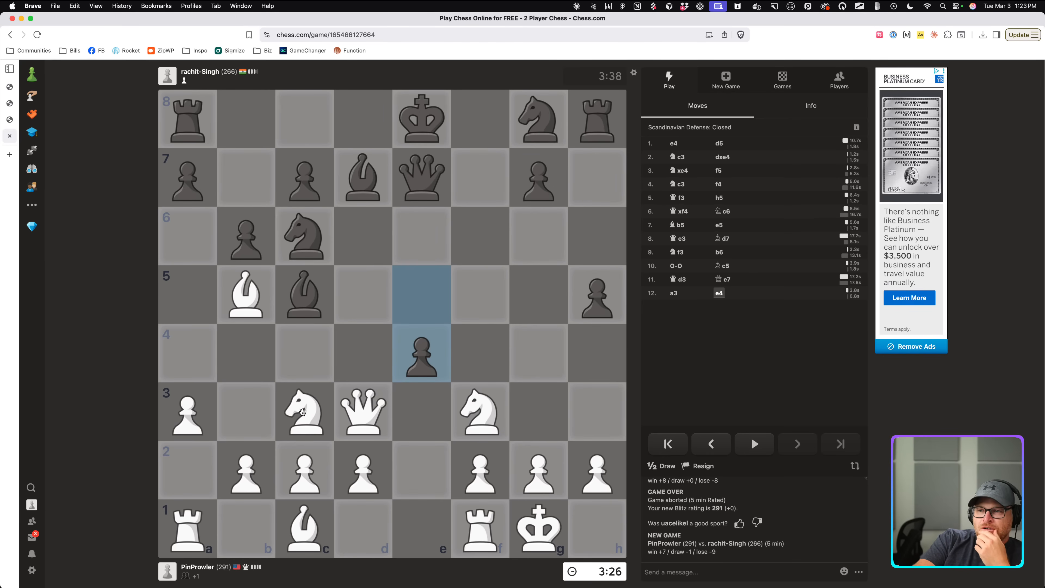
left_click_drag(303, 412, 418, 354)
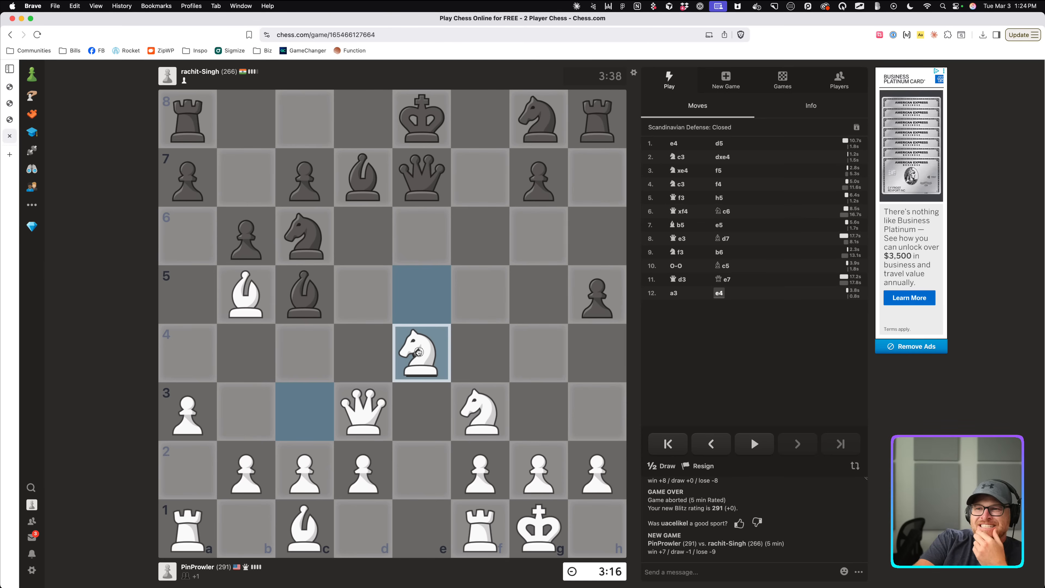
left_click_drag(419, 352, 419, 351)
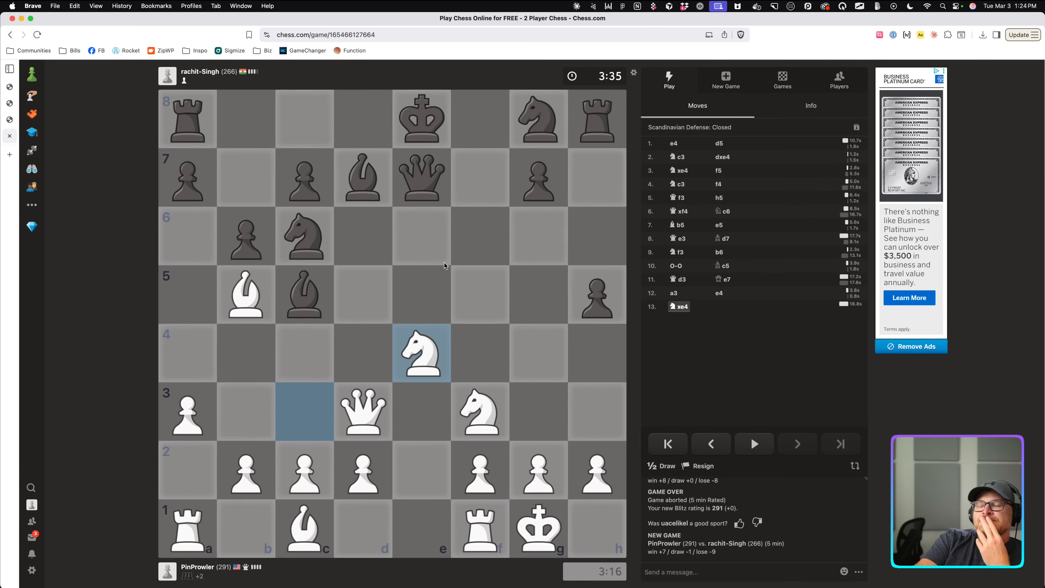
mouse_move(474, 529)
left_mouse_down()
mouse_move(437, 530)
mouse_move(445, 134)
left_mouse_up()
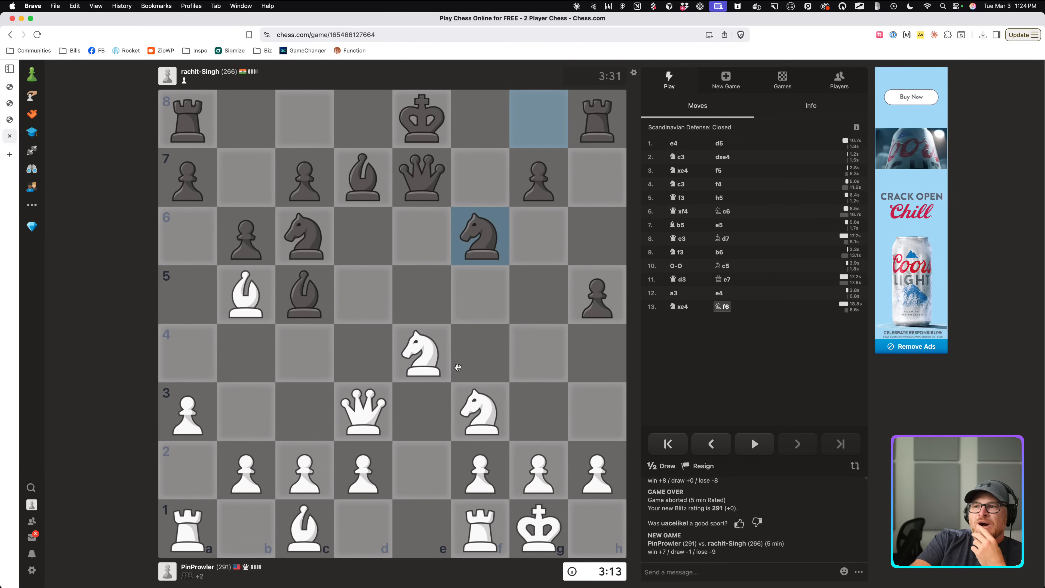
left_click_drag(484, 535, 421, 535)
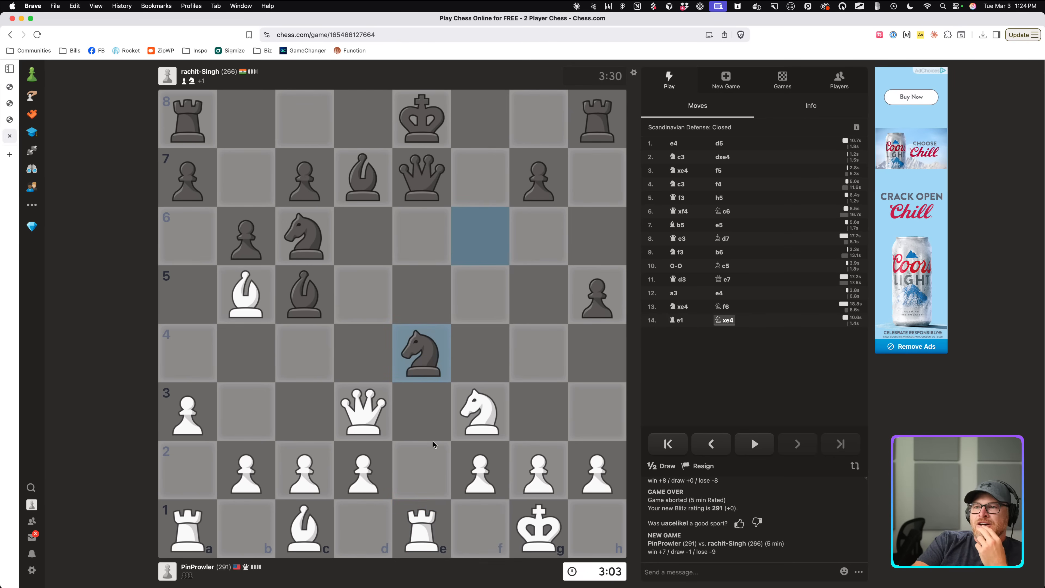
Take the e4 knight with the rook (15. Rxe4), then capture the queen on e6 (16. Rxe6+).
mouse_move(416, 540)
left_mouse_down()
mouse_move(423, 187)
mouse_move(405, 315)
mouse_move(415, 354)
mouse_move(444, 370)
left_mouse_up()
left_click(492, 208)
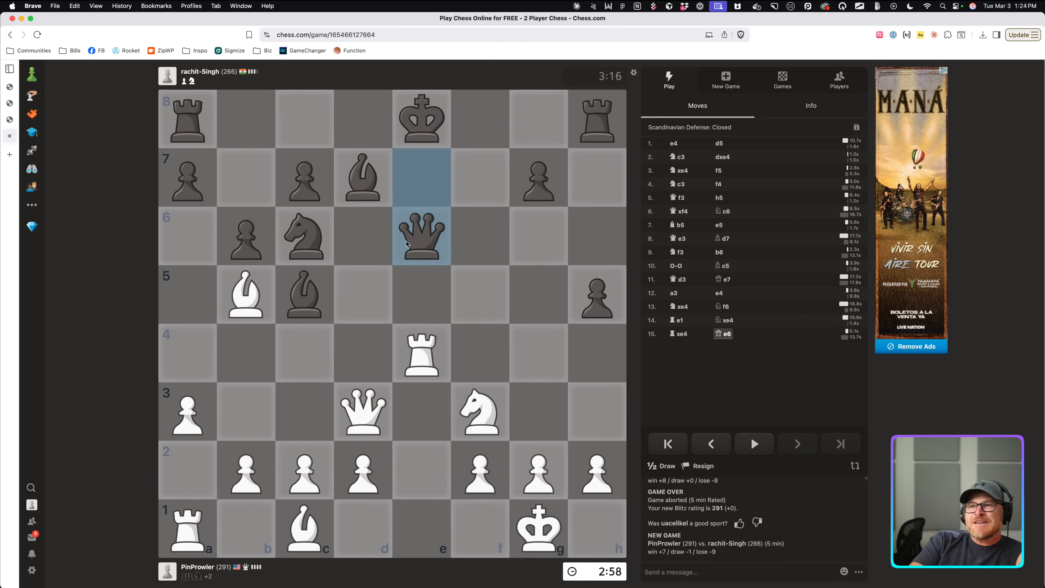
left_click(423, 369)
left_click(449, 239)
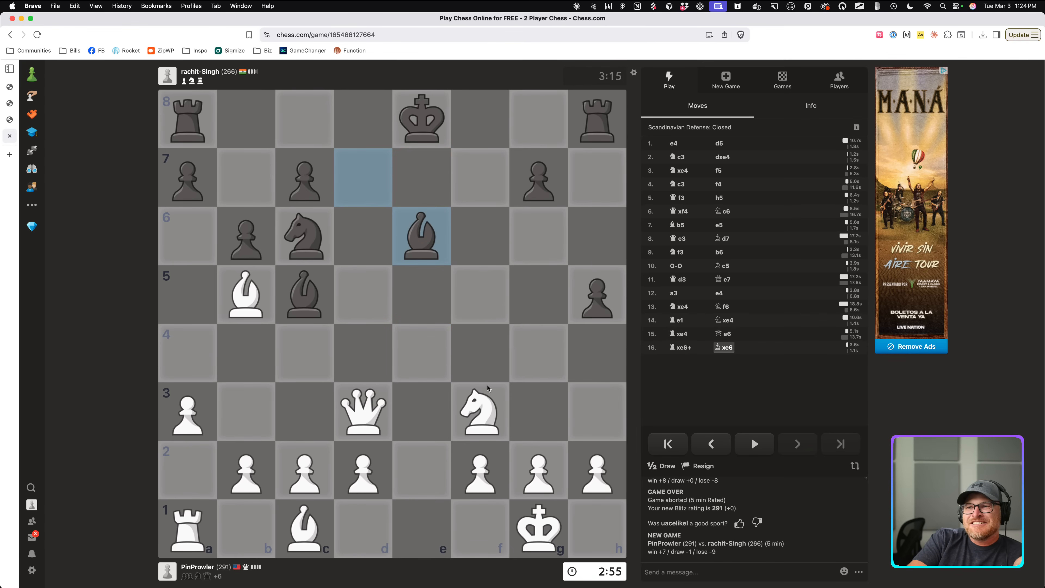
Give check by moving the queen from d3 to g6 (17. Qg6+).
left_click(365, 420)
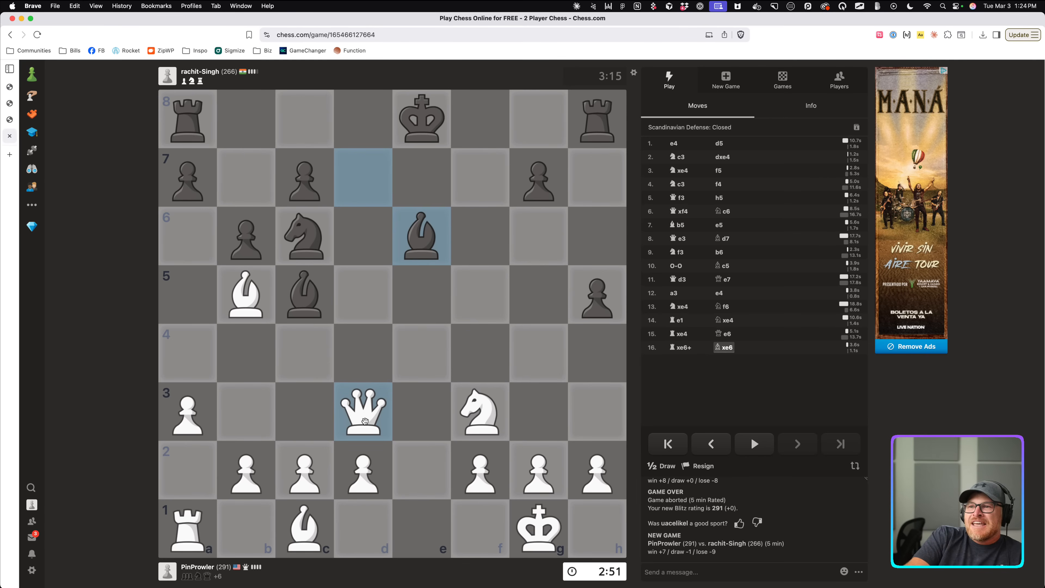
left_click_drag(365, 420, 407, 237)
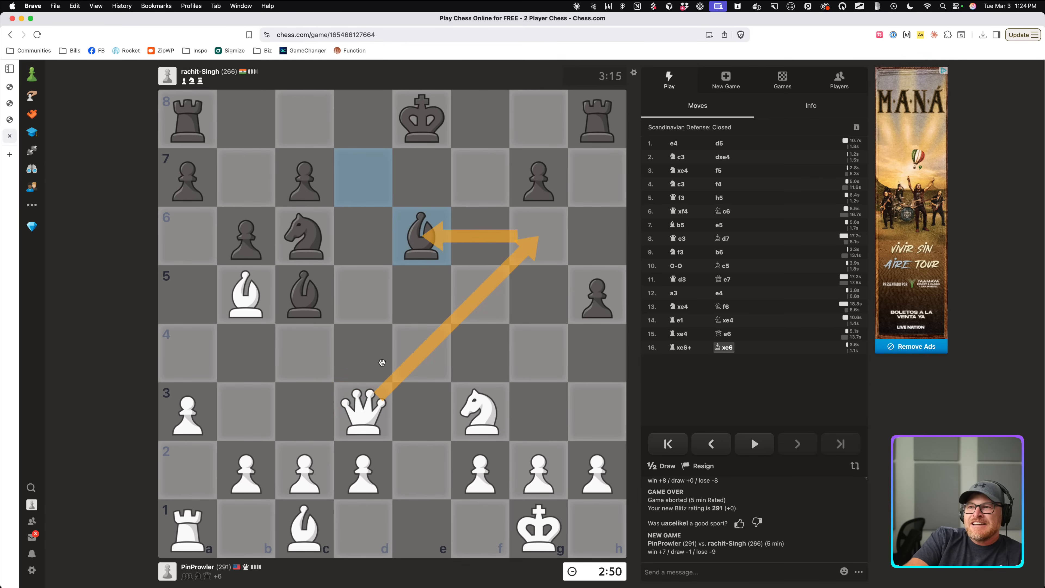
left_click(365, 432)
left_click(538, 237)
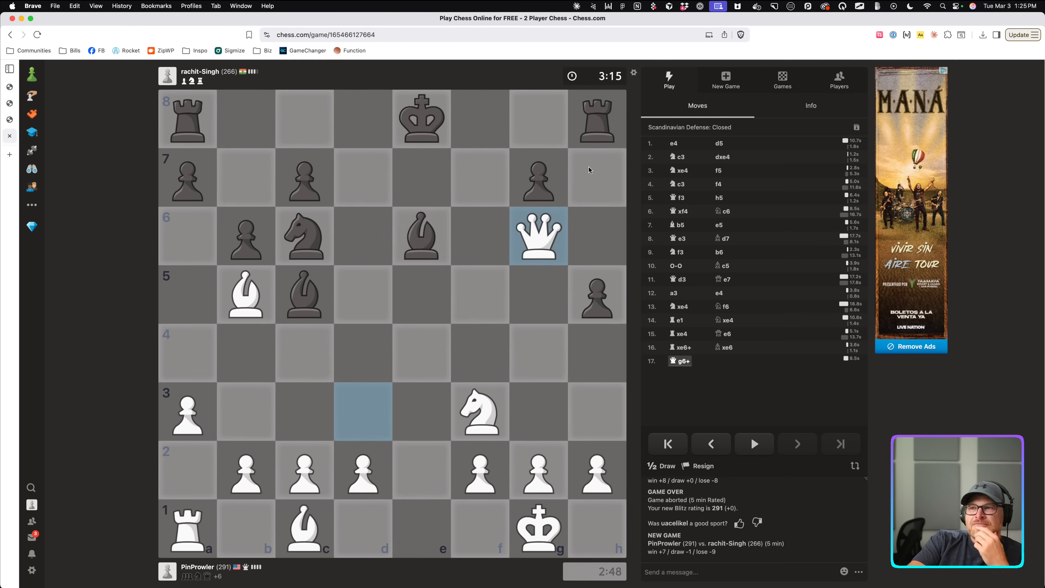